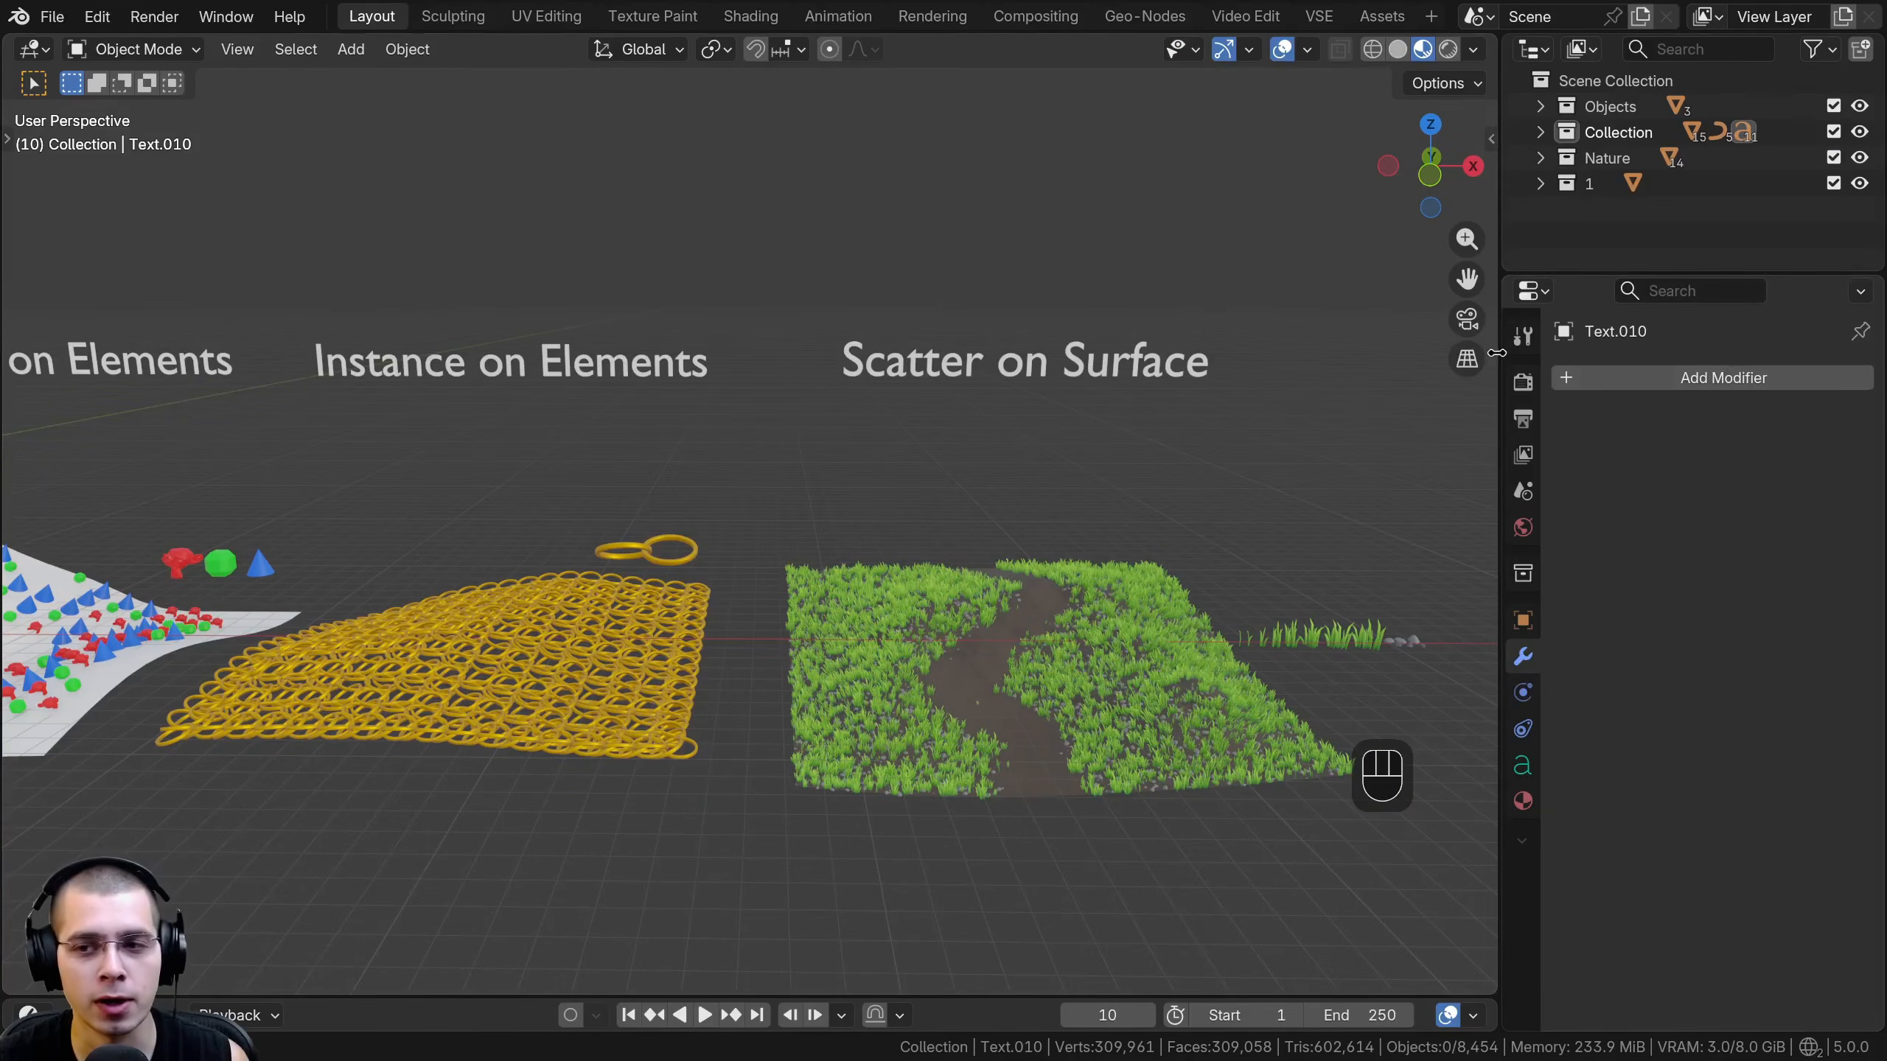
- Look over the row of modifier examples, from Geometry Input and the Array variants to Scatter on Surface
{"action": "middle_click_drag", "start_coordinate": [1124, 644], "coordinate": [1380, 623], "text": "shift"}
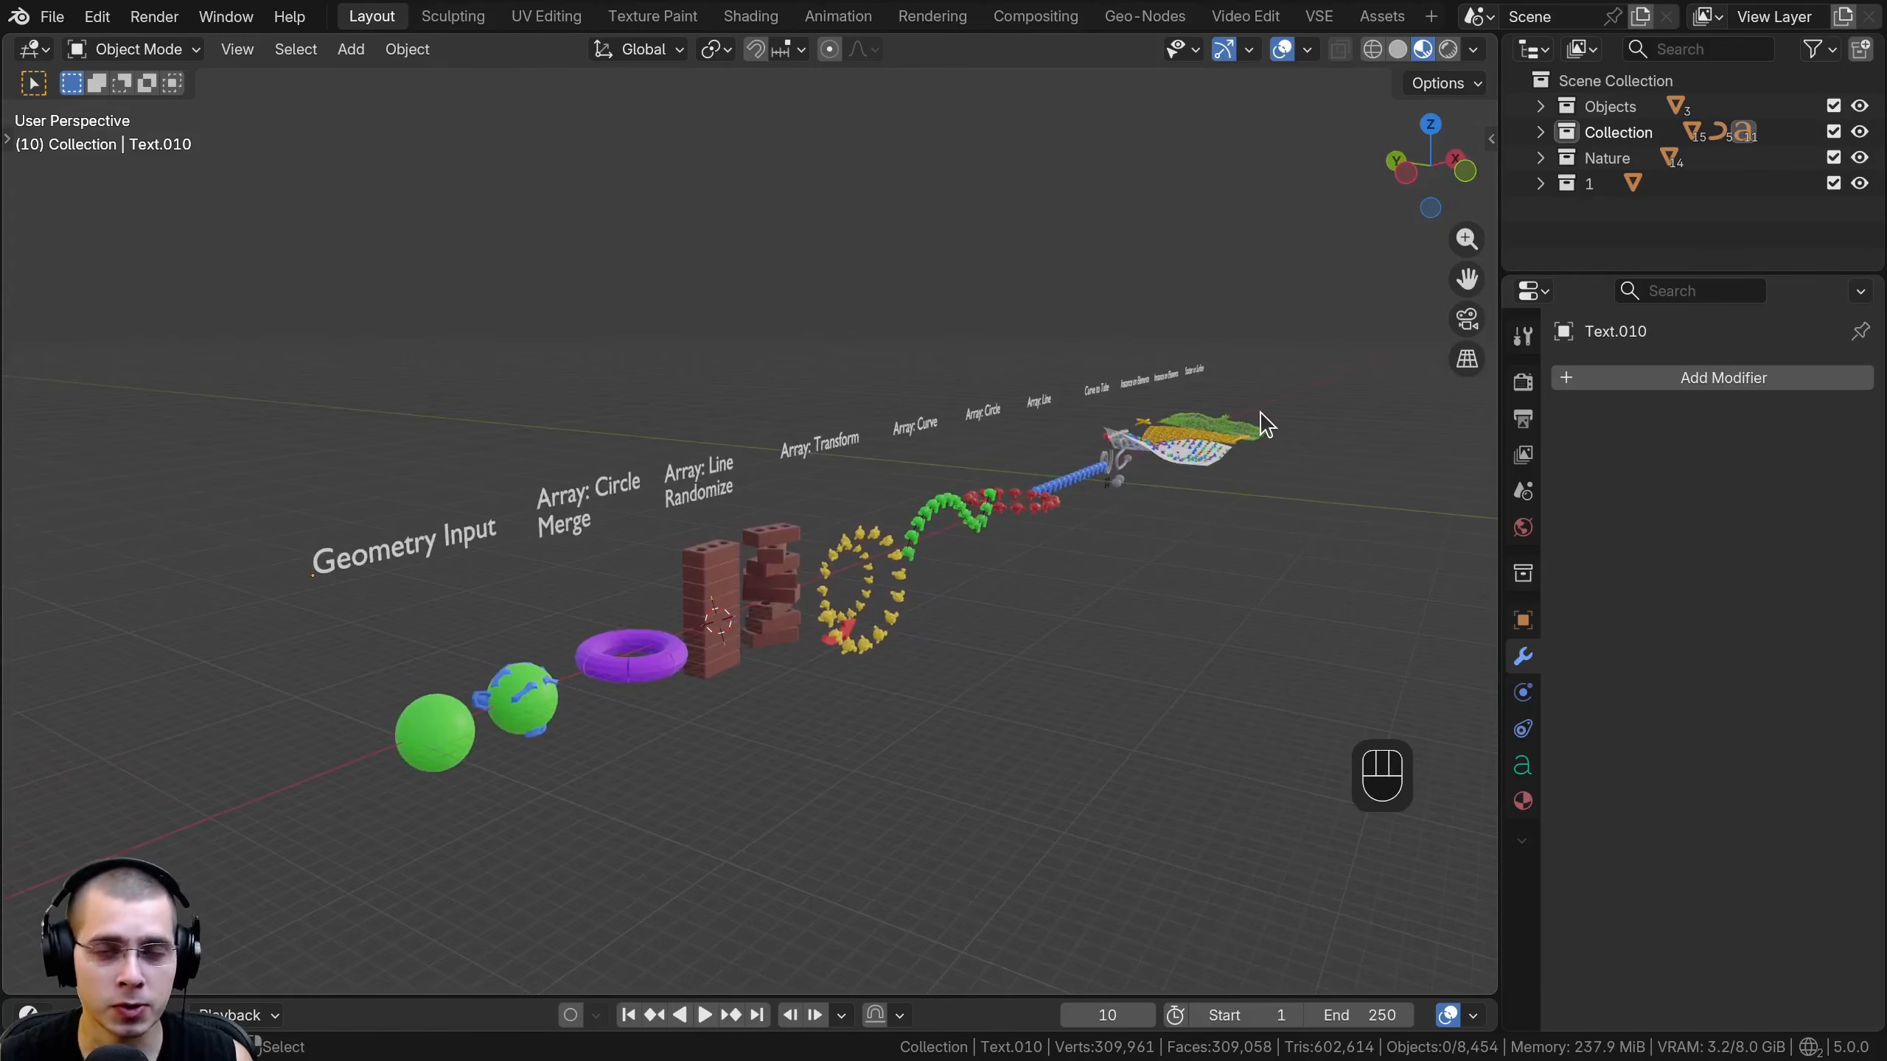
{"action": "middle_click_drag", "start_coordinate": [1254, 418], "coordinate": [1186, 408]}
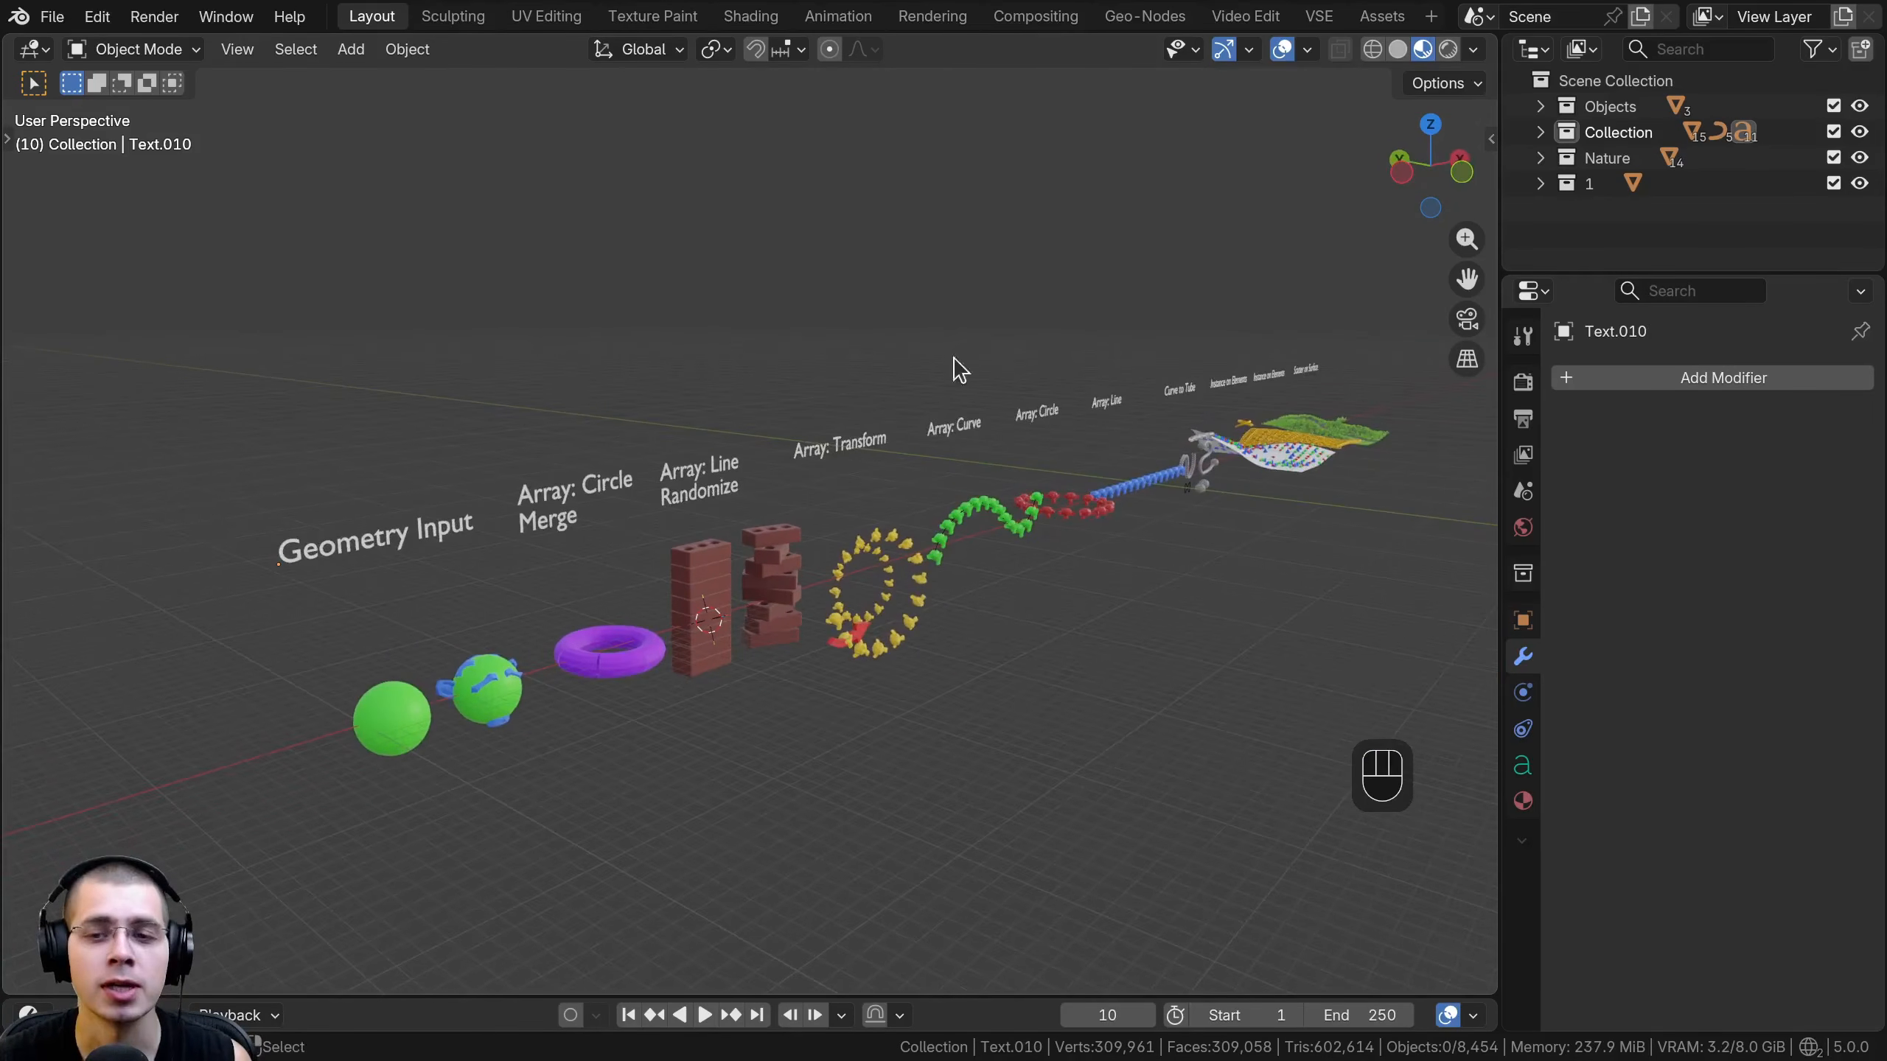
{"action": "middle_click_drag", "start_coordinate": [1228, 661], "coordinate": [841, 583]}
{"action": "scroll", "coordinate": [1017, 590], "scroll_direction": "up", "scroll_amount": 1}
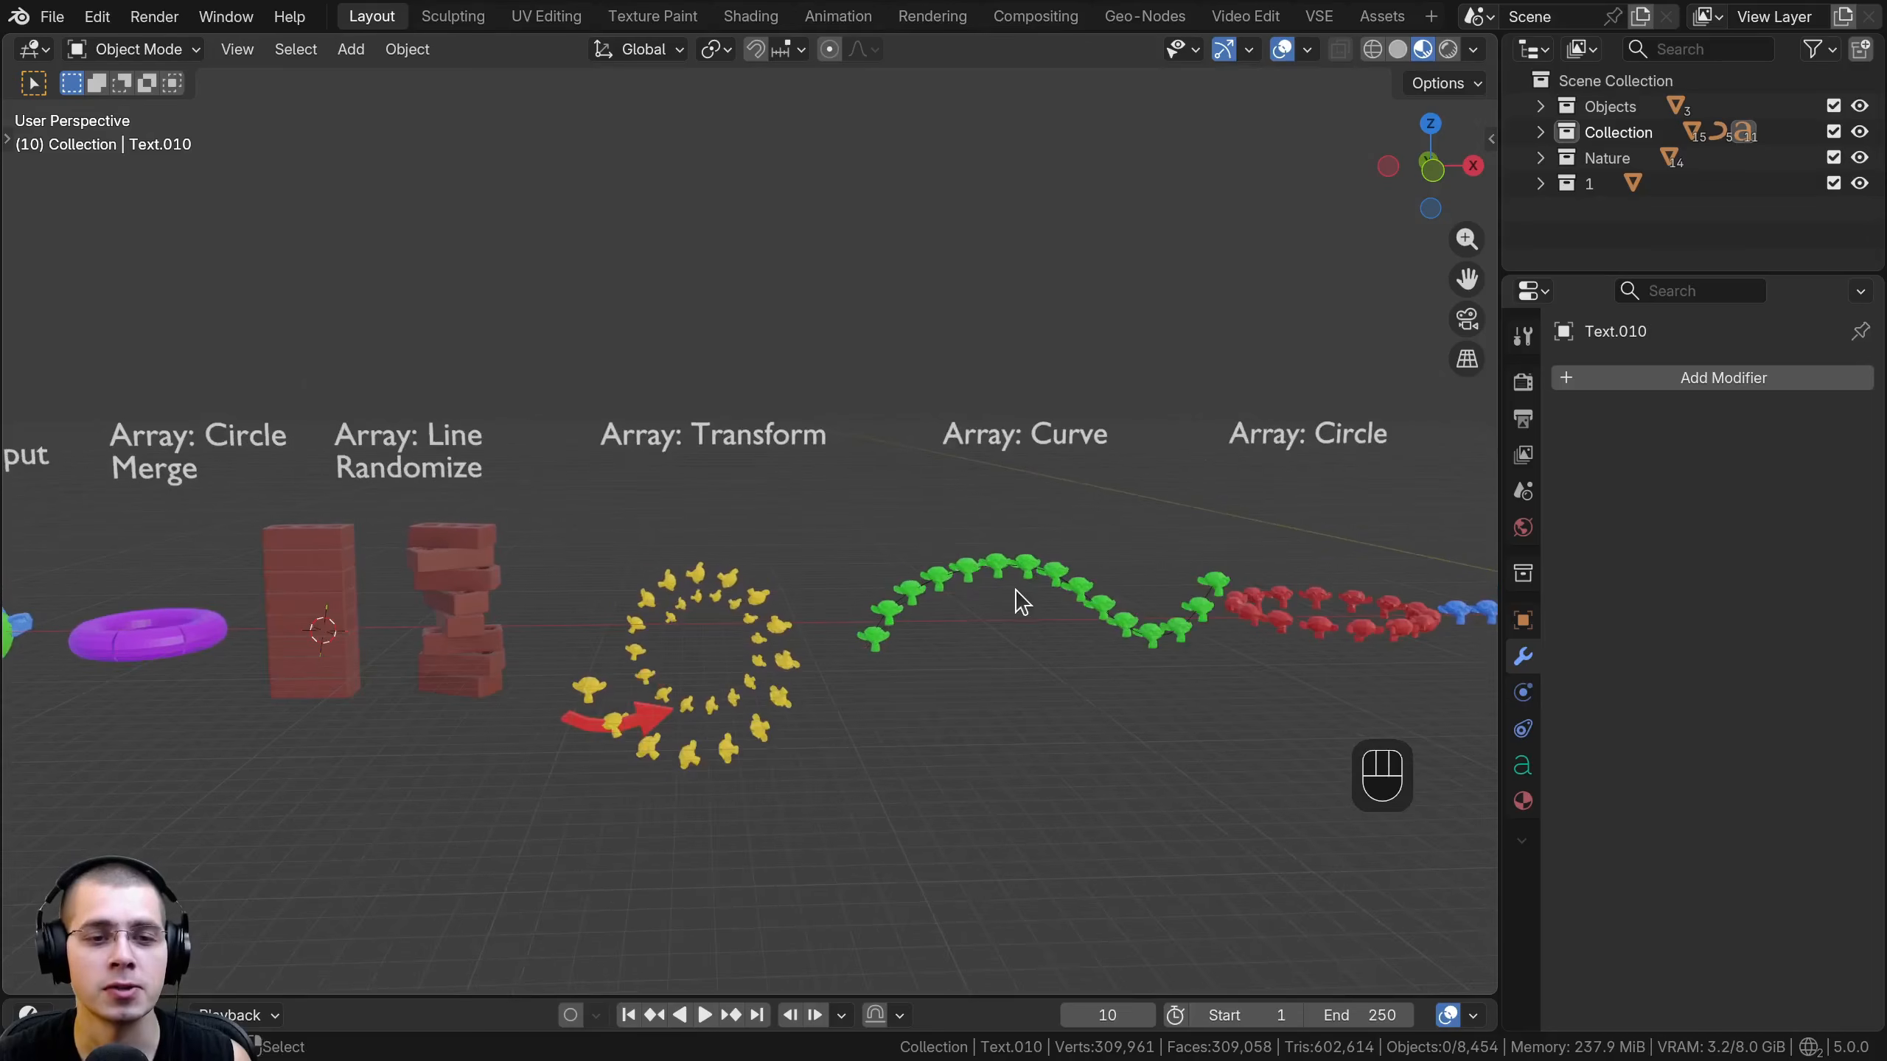
{"action": "middle_click_drag", "start_coordinate": [1022, 602], "coordinate": [615, 591], "text": "shift"}
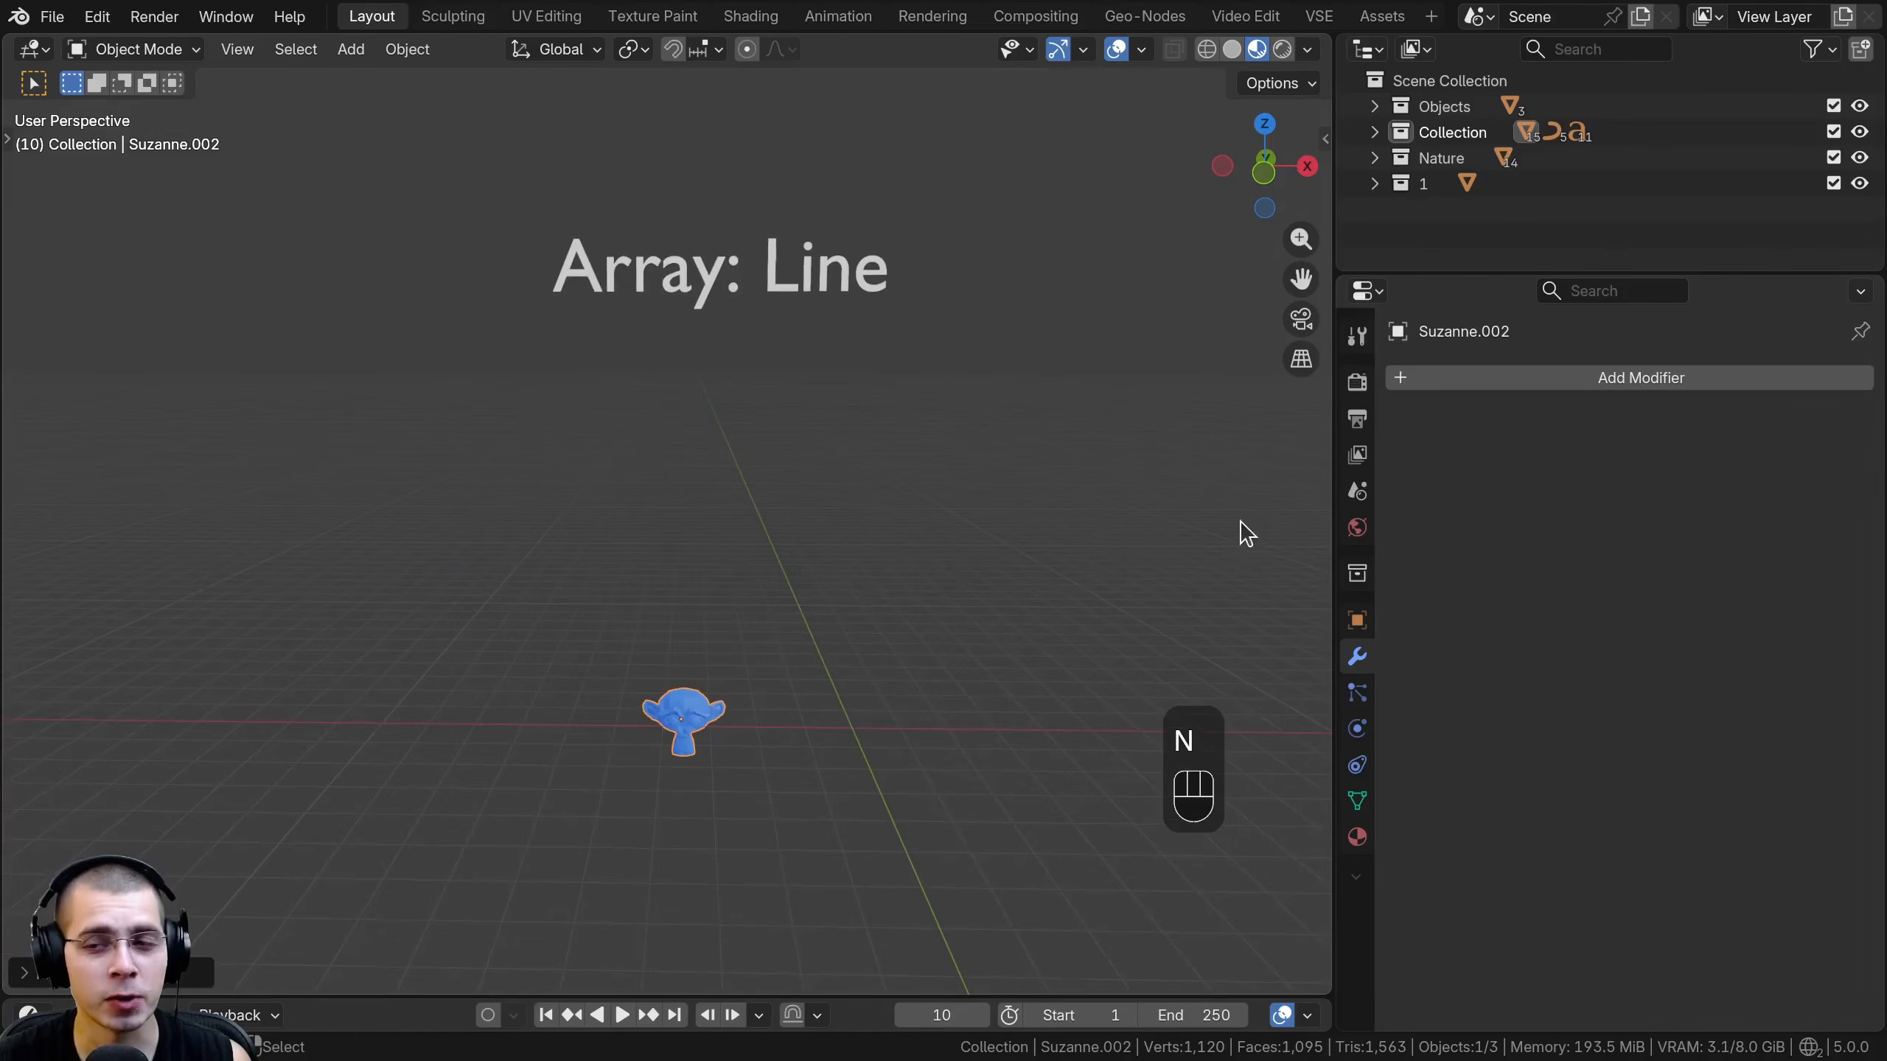
{"action": "middle_click_drag", "start_coordinate": [1246, 532], "coordinate": [1080, 513]}
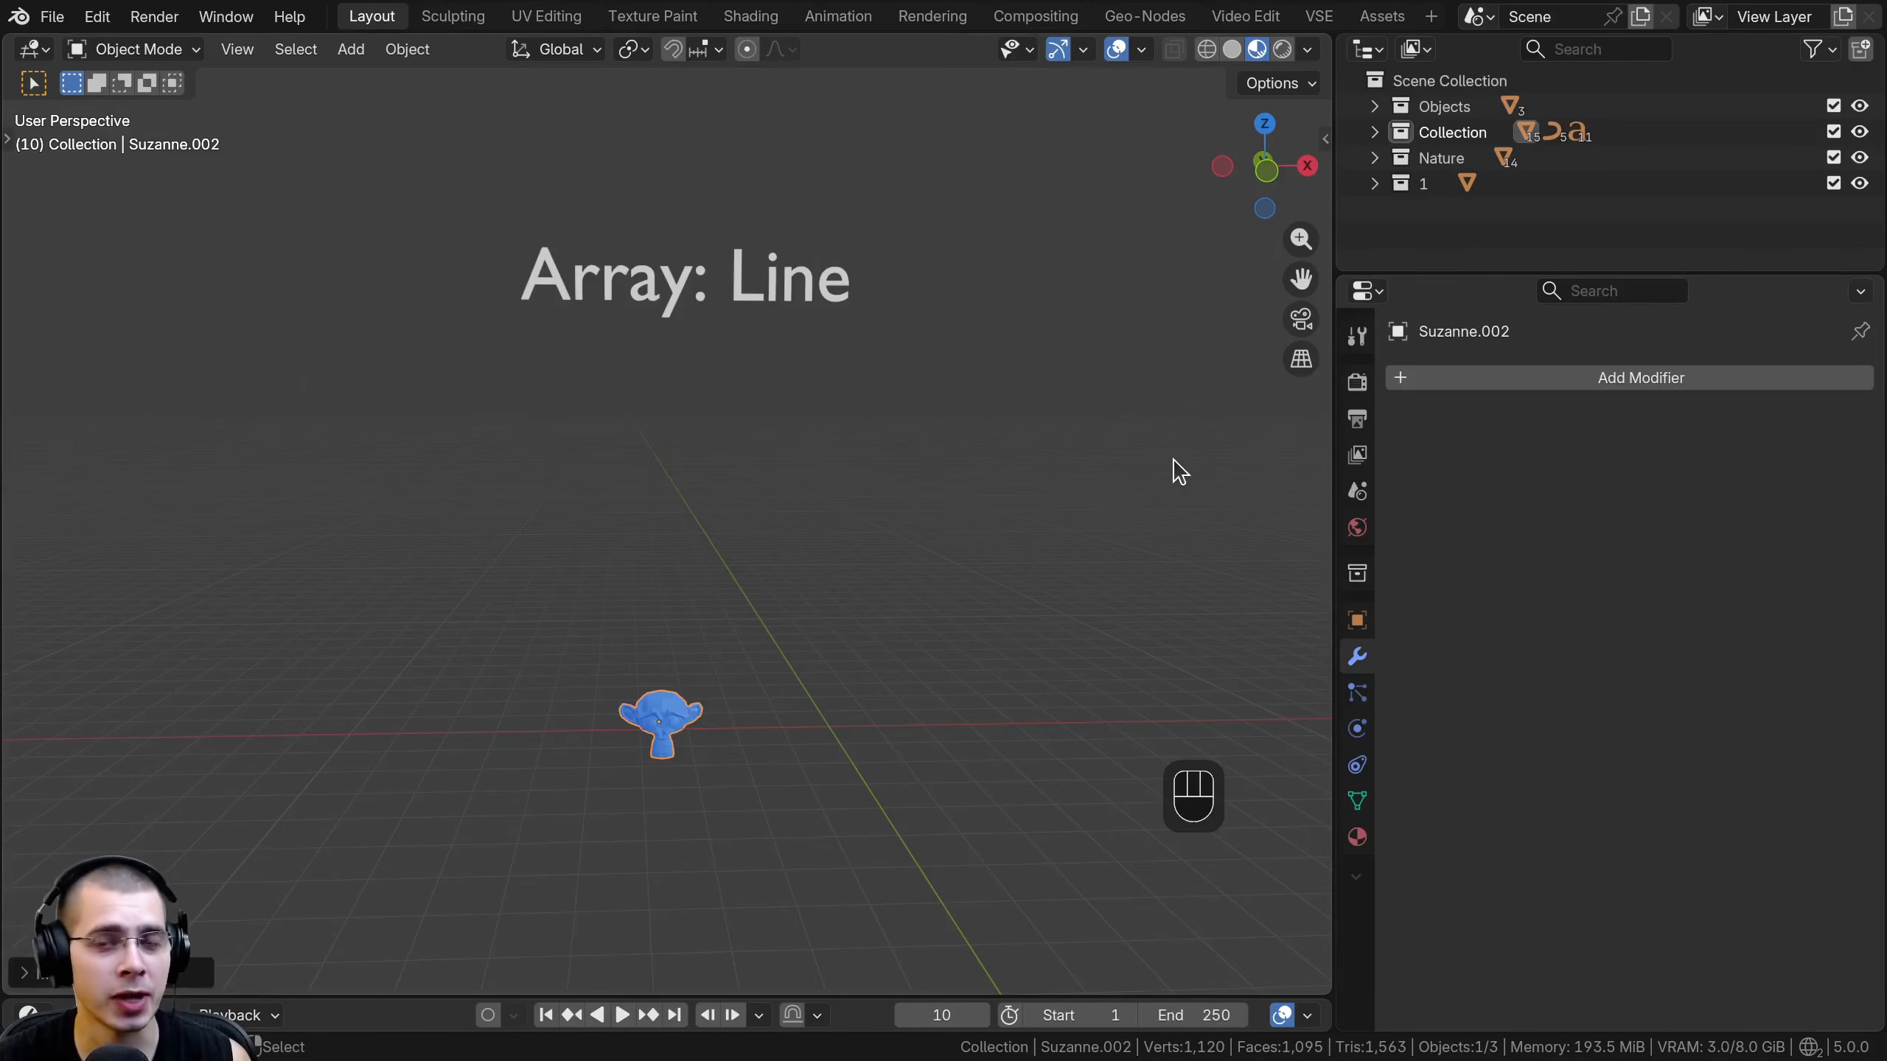
- Add the Array (Legacy) modifier to the blue monkey head
{"action": "middle_click_drag", "start_coordinate": [1174, 468], "coordinate": [1155, 479], "text": "shift"}
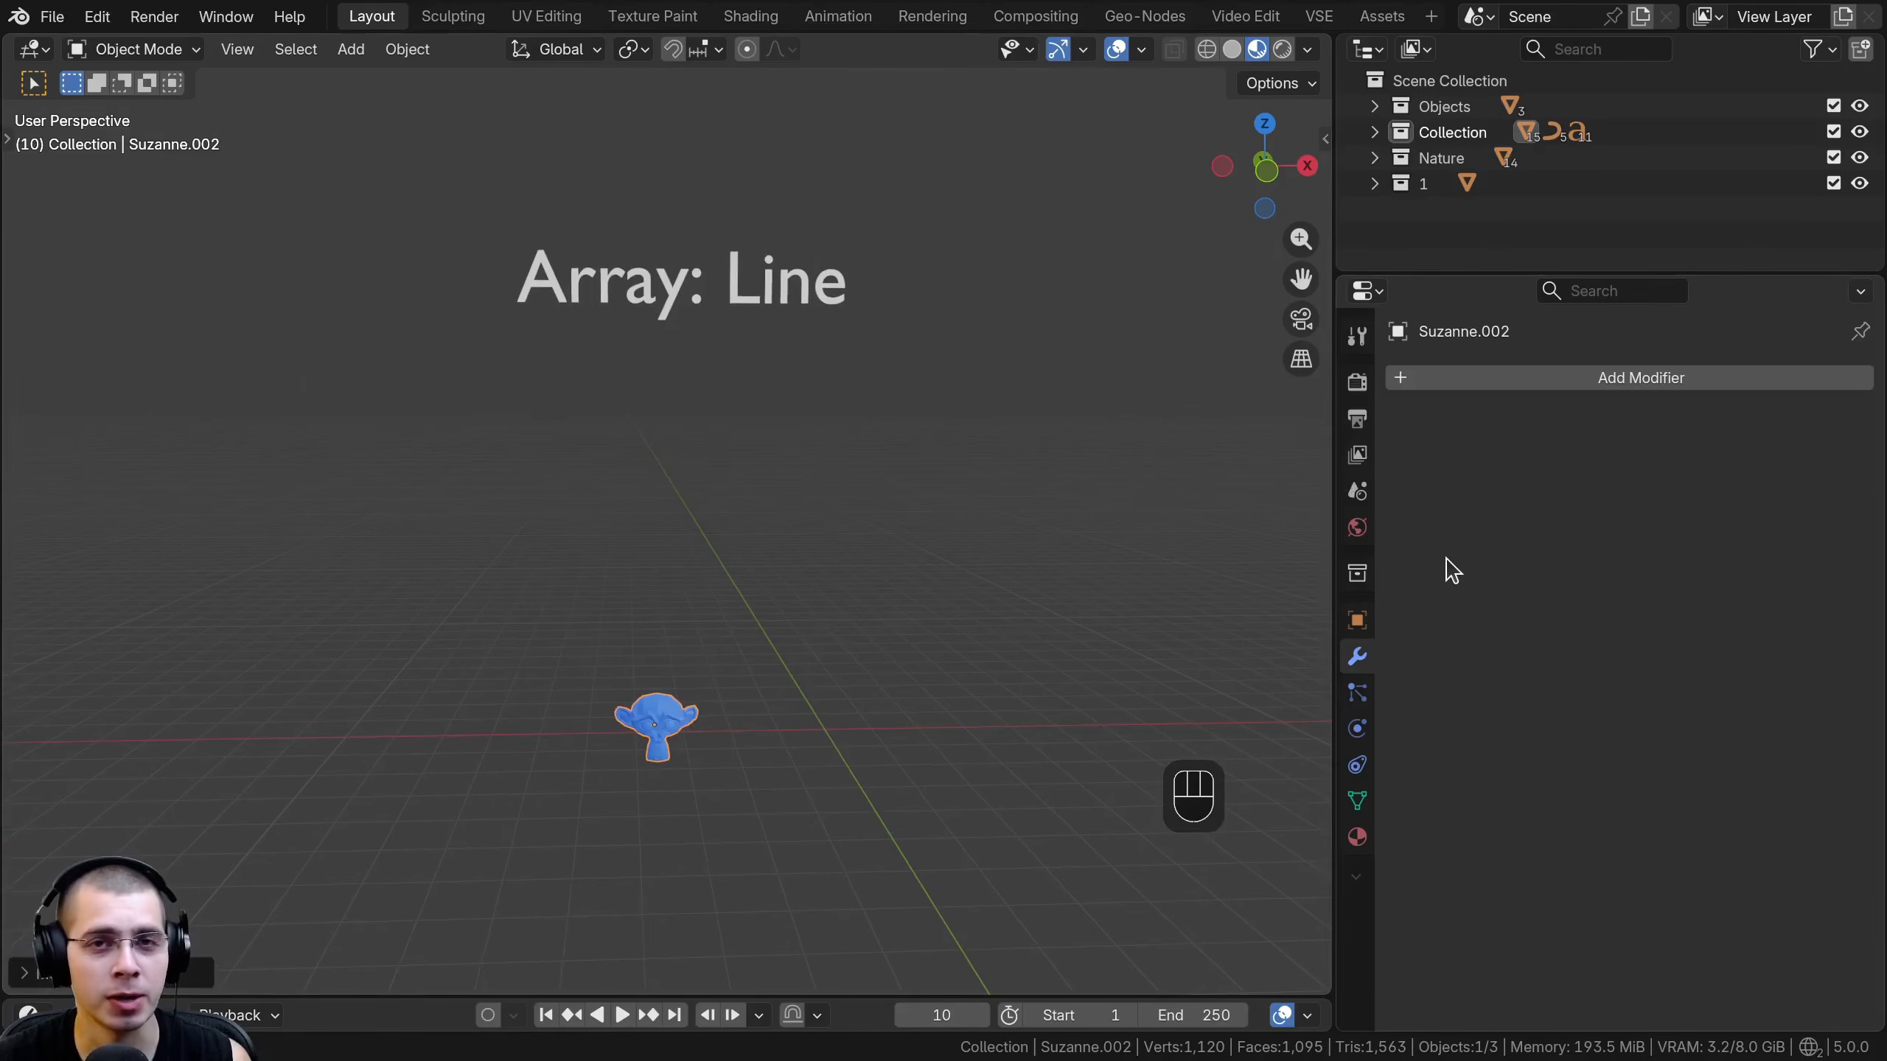
{"action": "middle_click_drag", "start_coordinate": [1253, 549], "coordinate": [1233, 546], "text": "shift"}
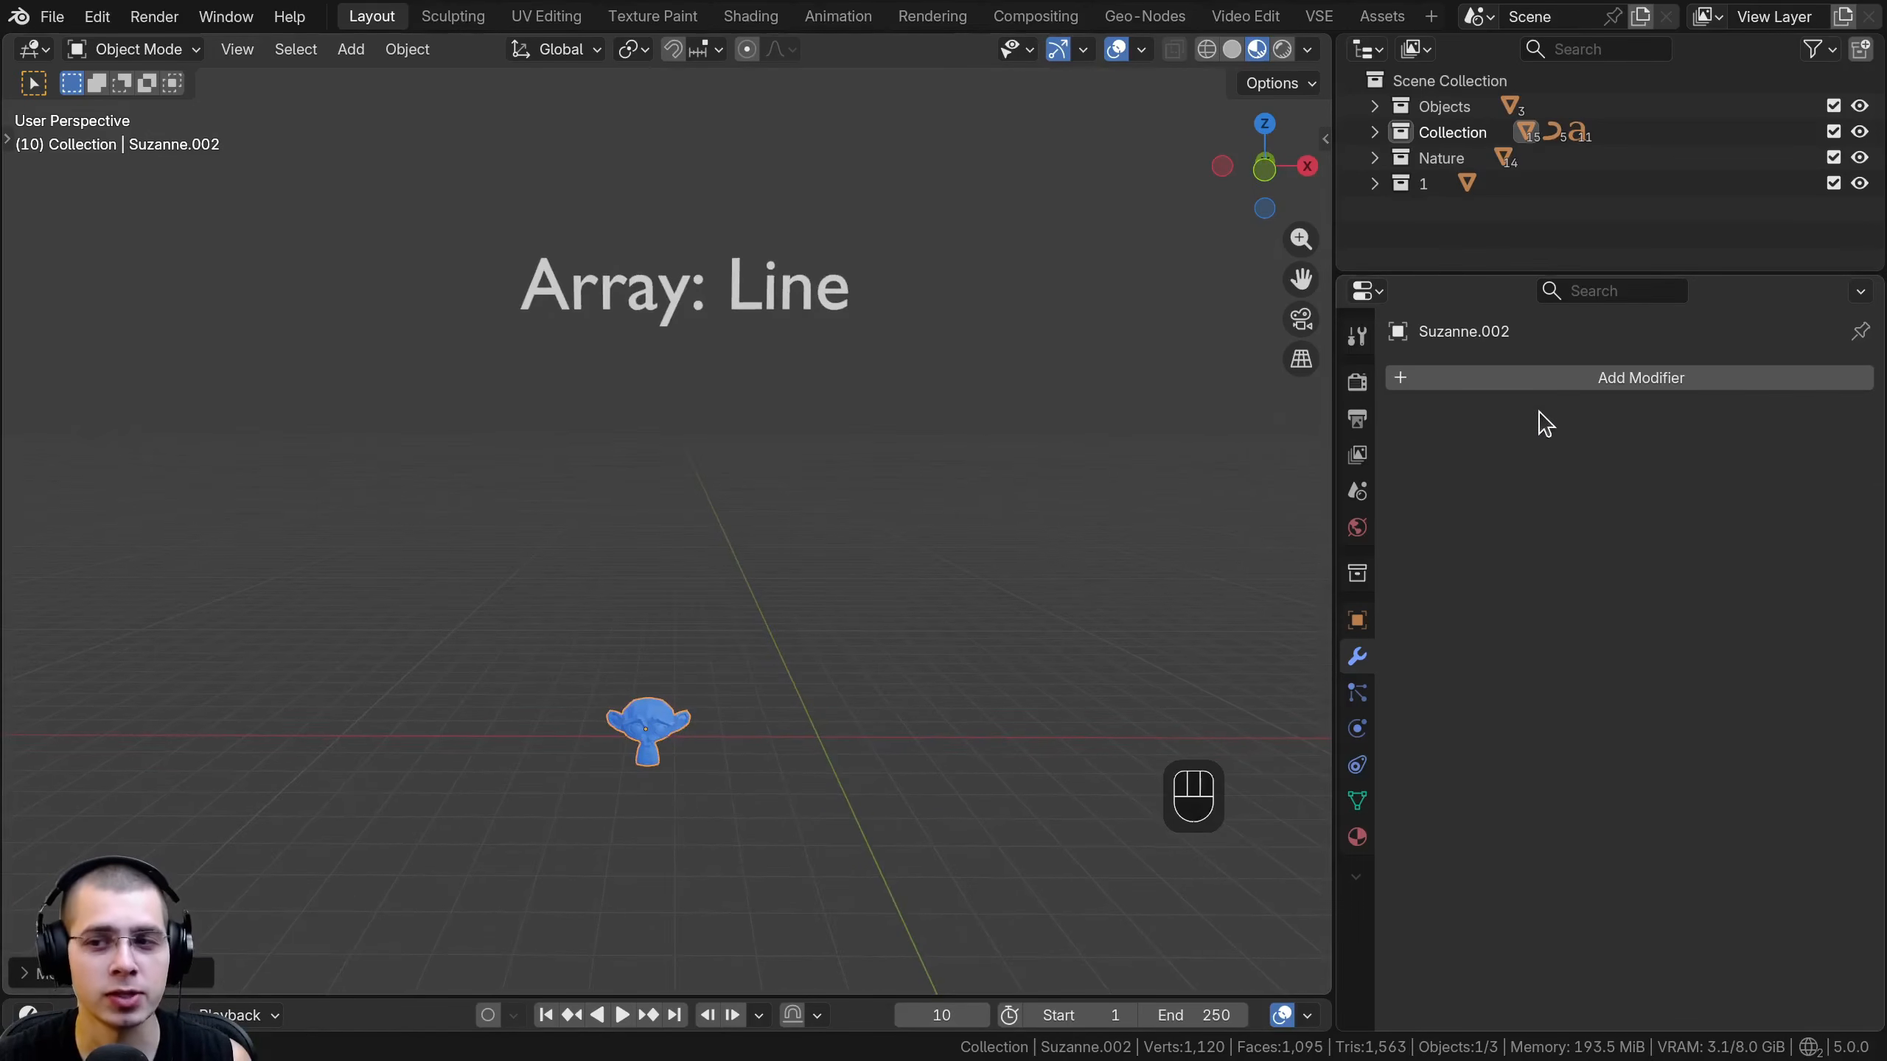
{"action": "left_click", "coordinate": [1552, 376]}
{"action": "left_click", "coordinate": [1556, 375]}
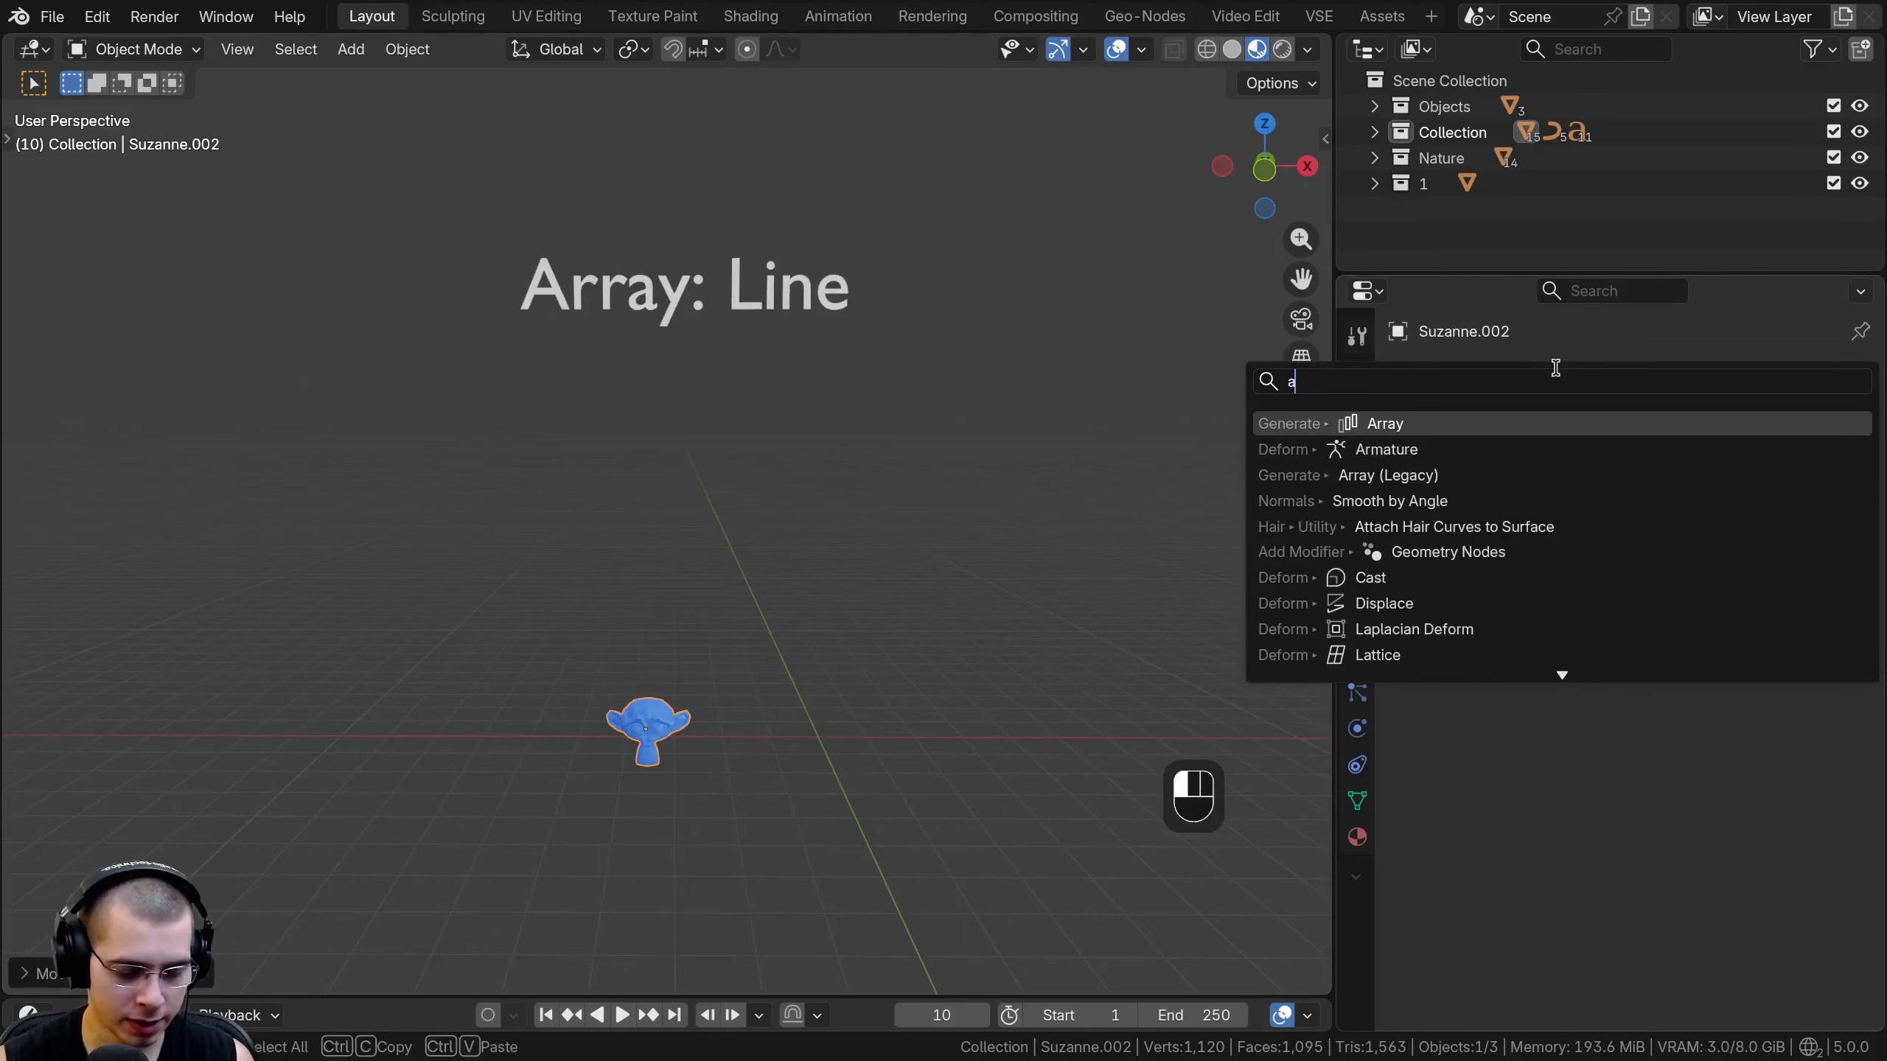
{"action": "type", "text": "arr"}
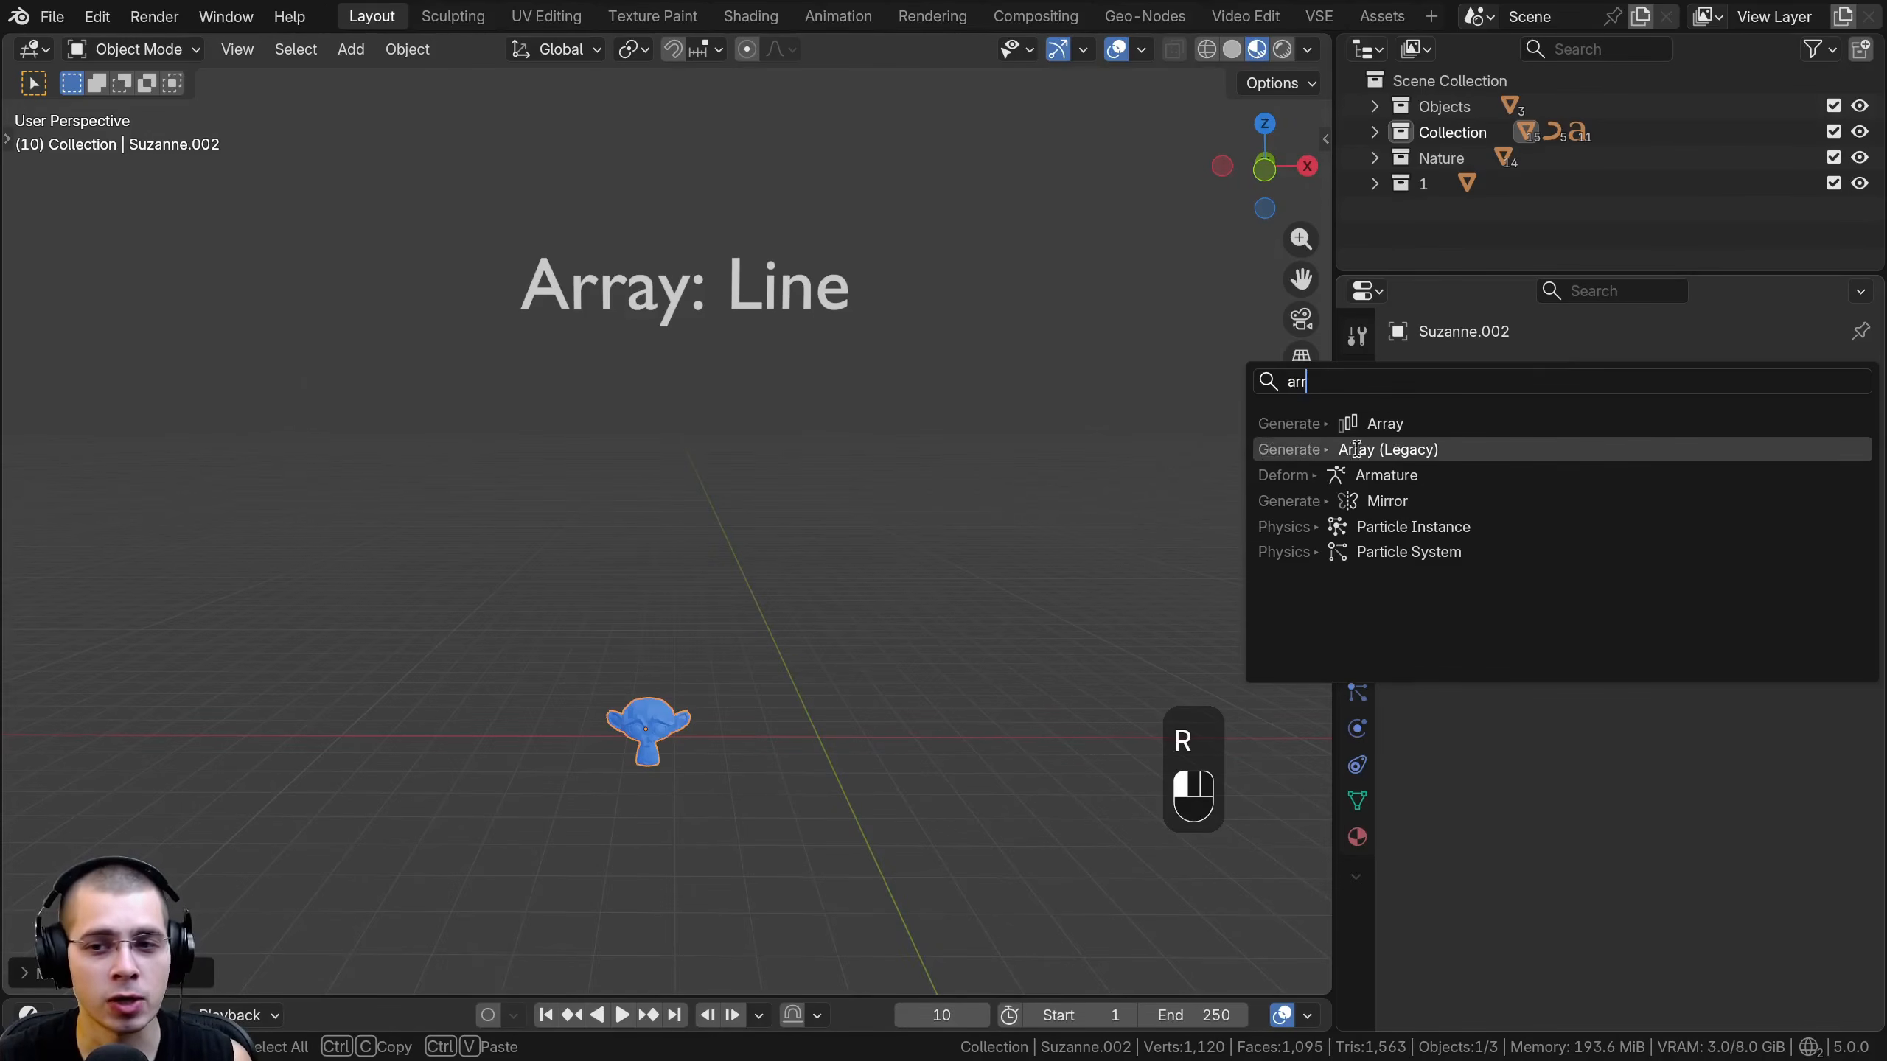
{"action": "left_click", "coordinate": [1427, 449]}
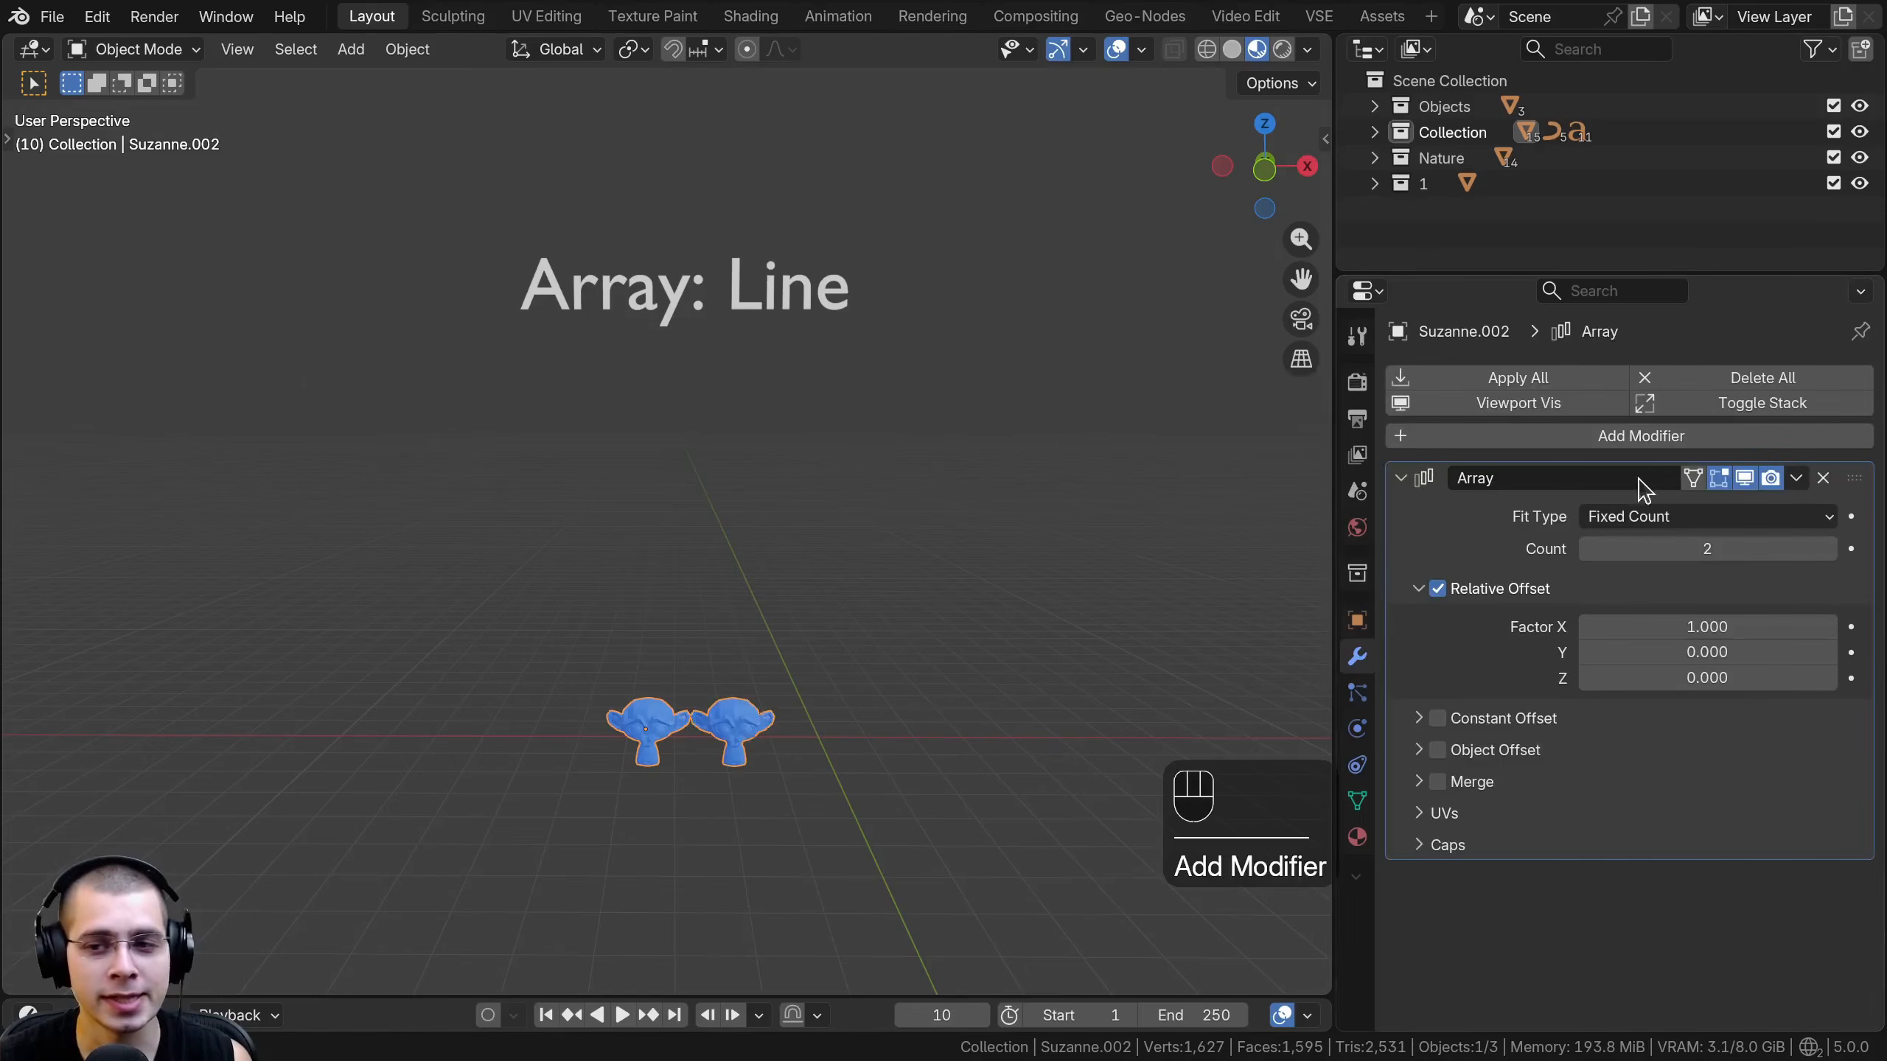
- Try out a different count in the legacy array and remove the modifier from the blue monkey head
{"action": "middle_click_drag", "start_coordinate": [1128, 760], "coordinate": [1060, 648], "text": "shift"}
{"action": "scroll", "coordinate": [1060, 648], "scroll_direction": "up", "scroll_amount": 1}
{"action": "left_click_drag", "start_coordinate": [1708, 548], "coordinate": [1797, 548]}
{"action": "right_click", "coordinate": [1708, 548], "text": "shift"}
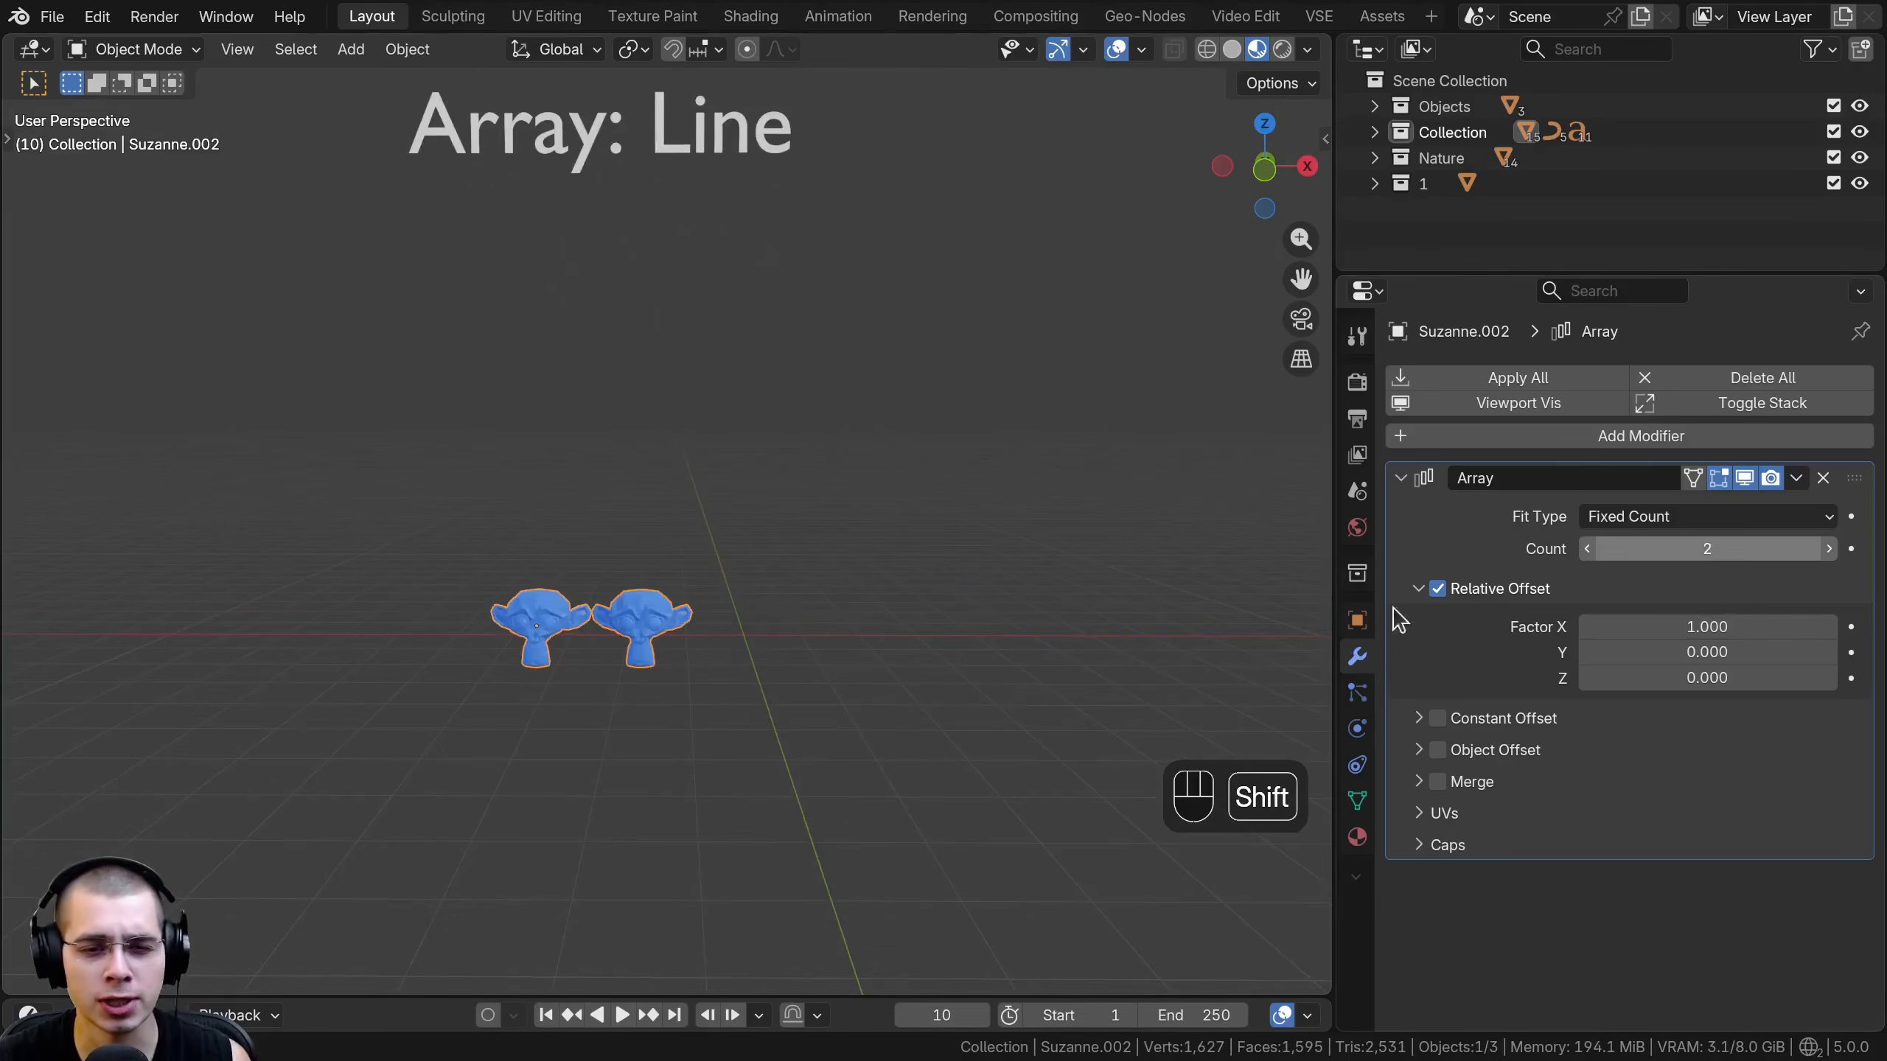
{"action": "middle_click_drag", "start_coordinate": [781, 712], "coordinate": [821, 719]}
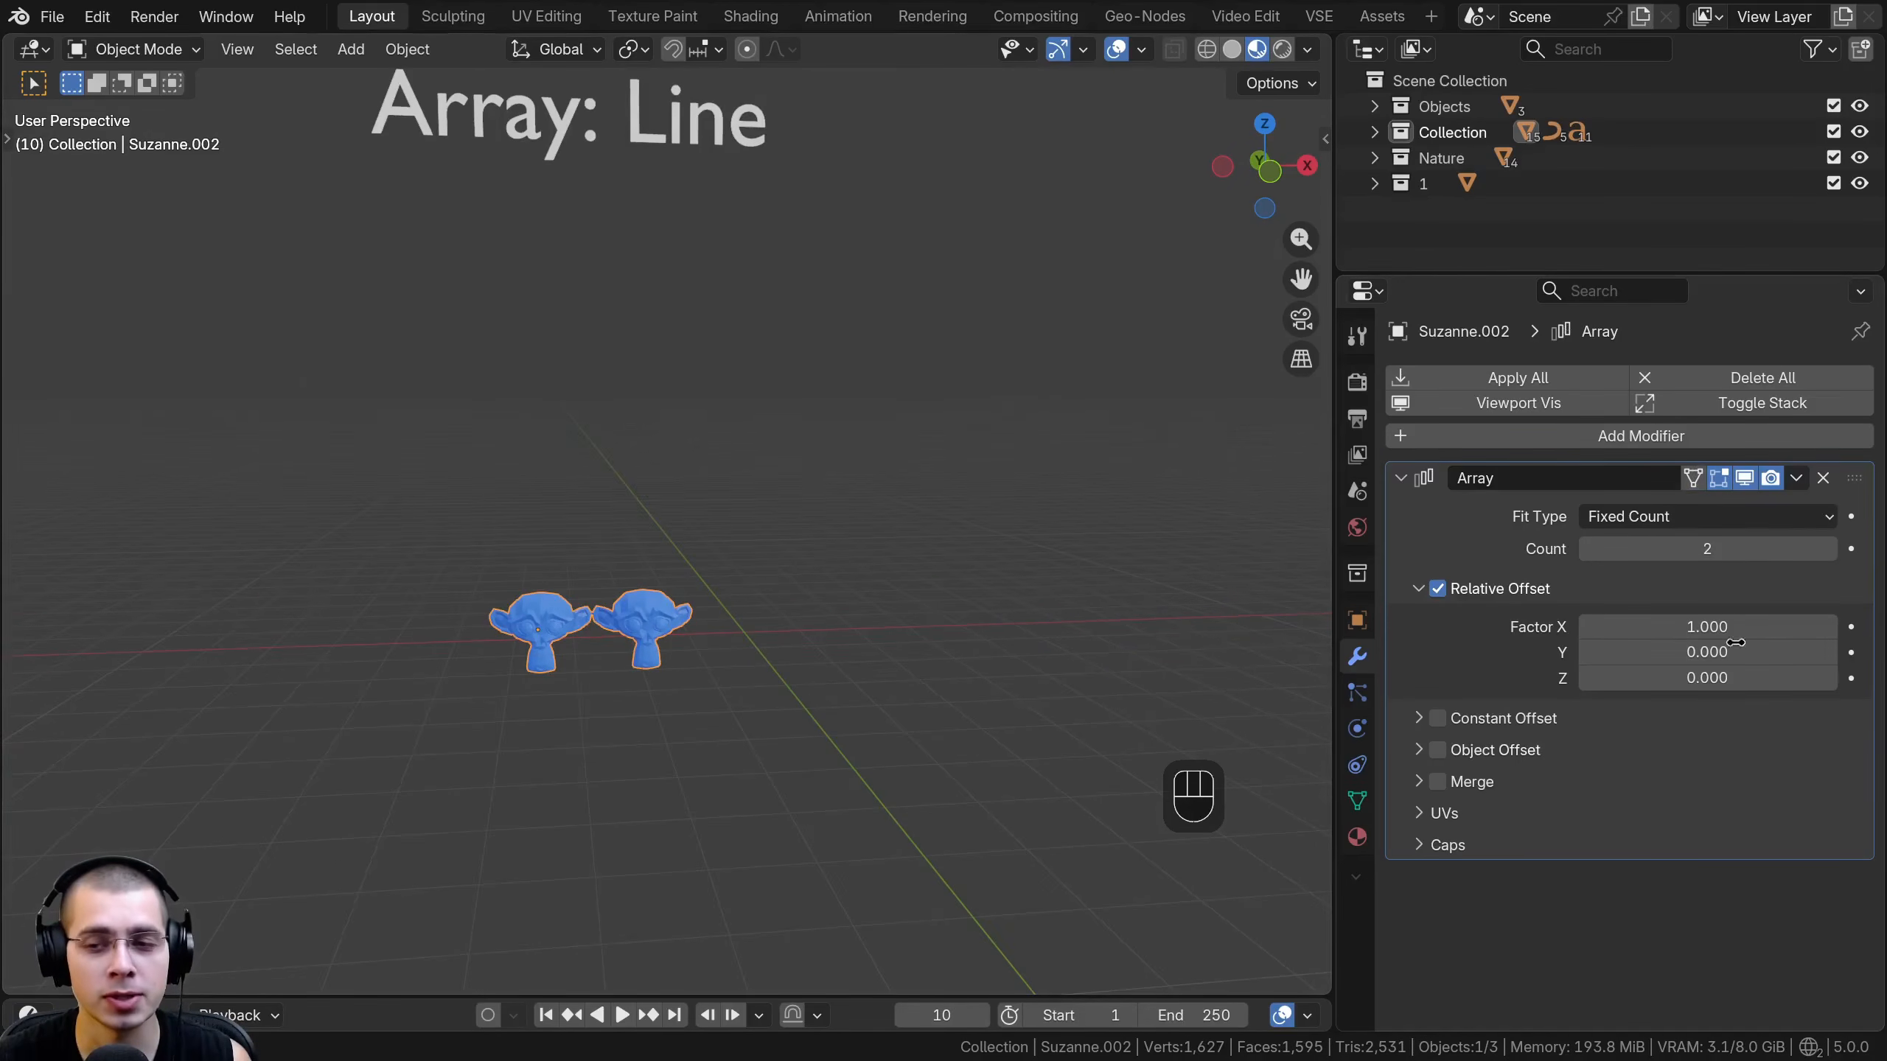
{"action": "left_click", "coordinate": [1823, 478]}
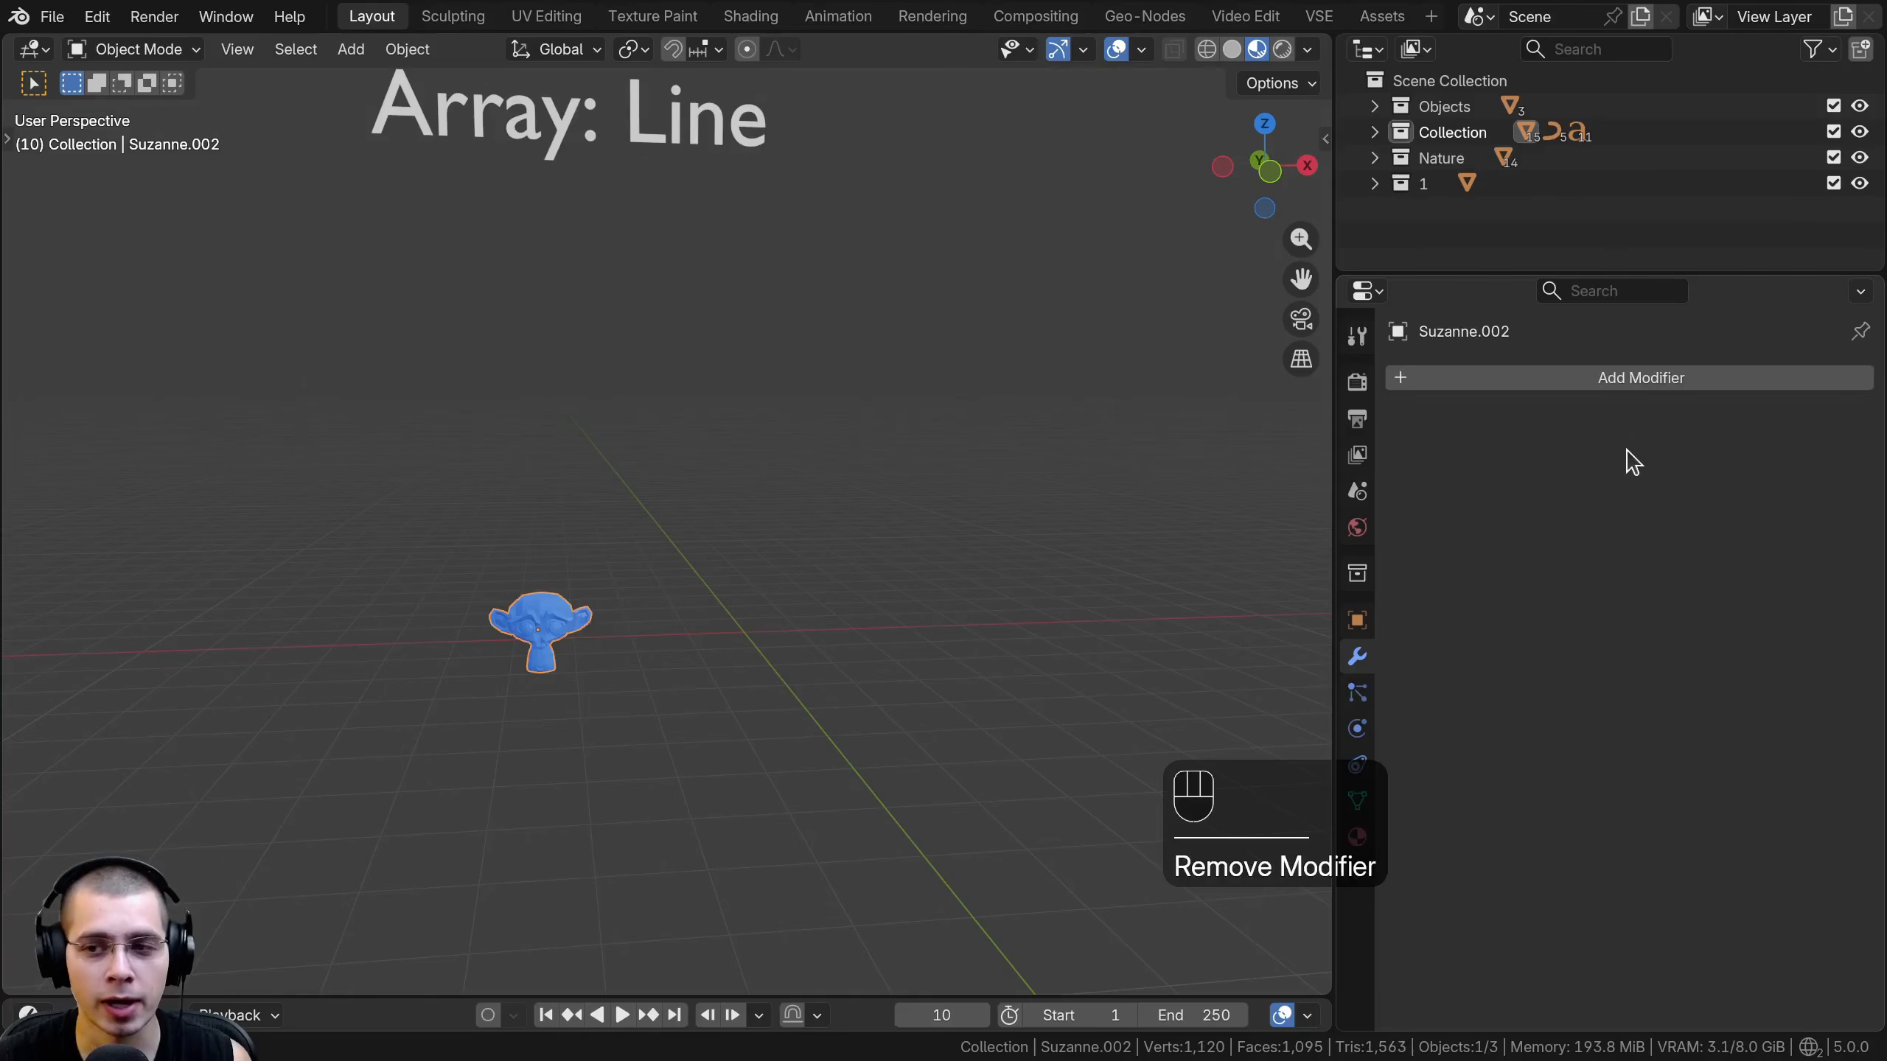
- Add the new Array modifier to the blue monkey head
{"action": "left_click", "coordinate": [1572, 377]}
{"action": "type", "text": "arr"}
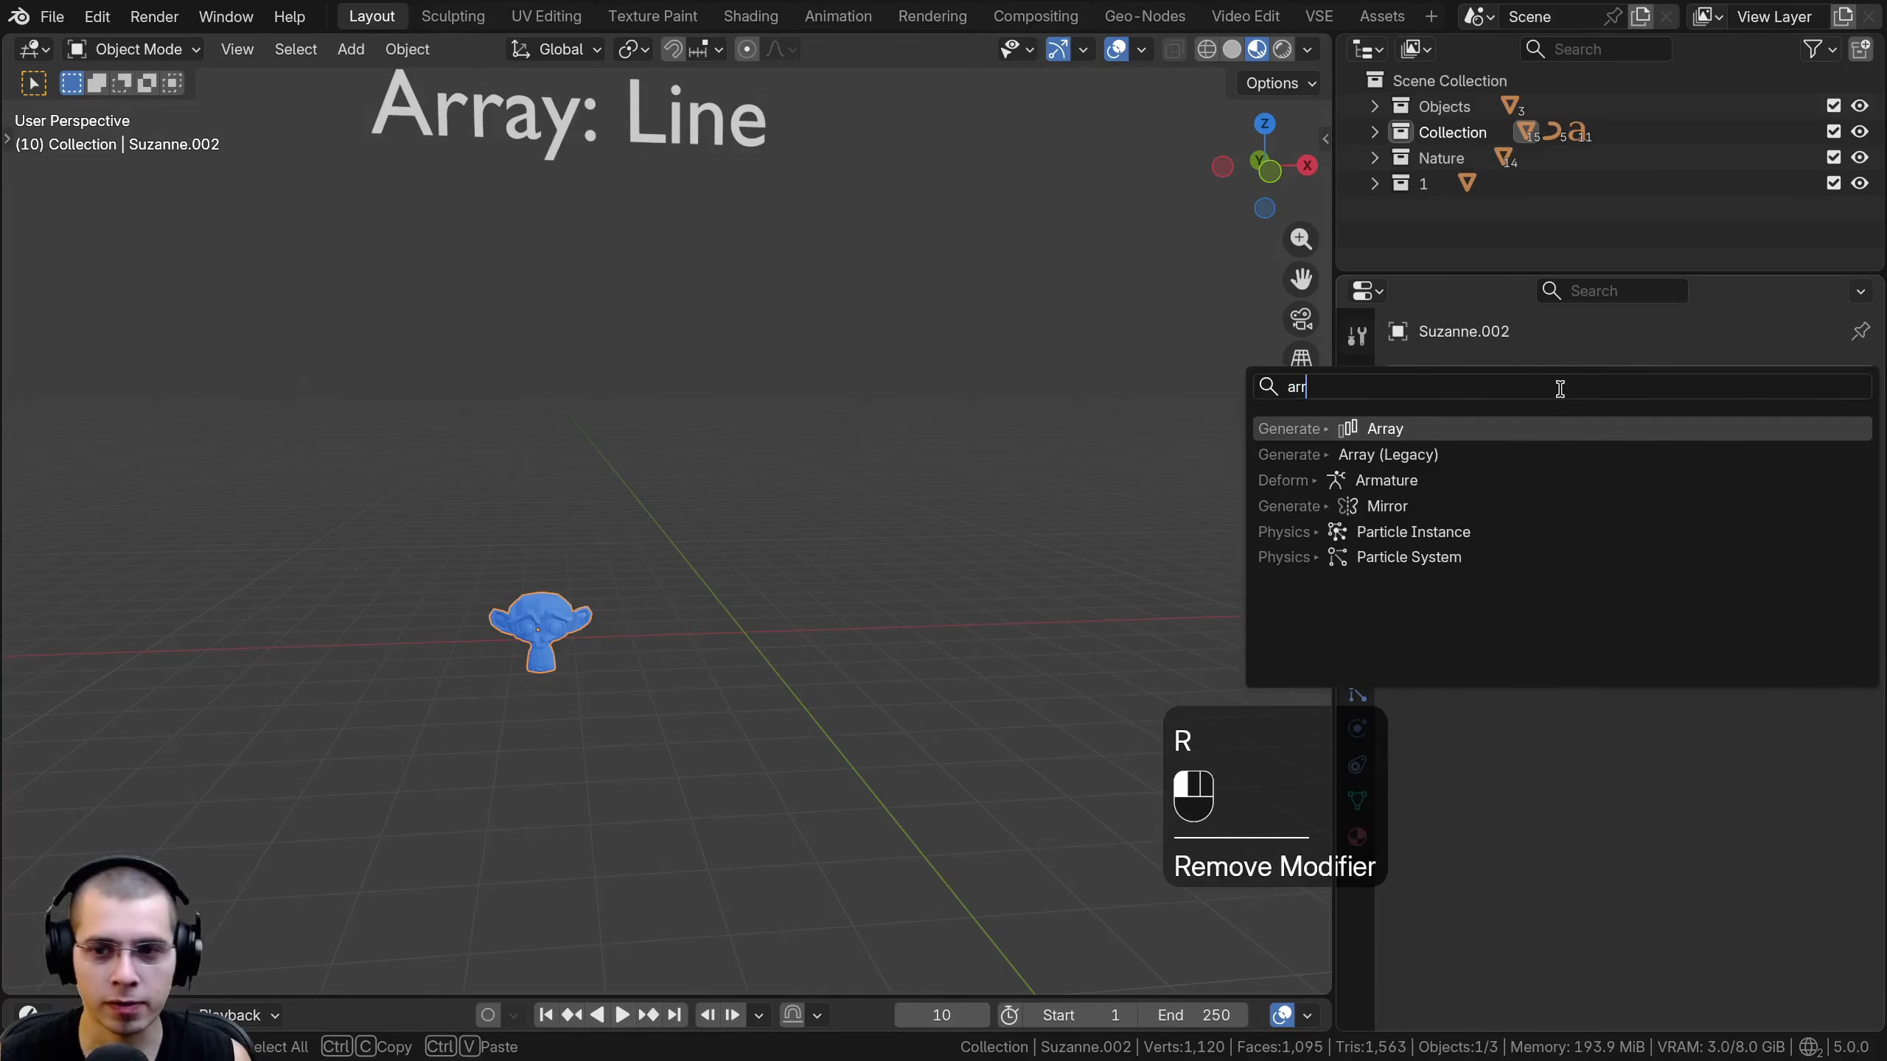
{"action": "left_click", "coordinate": [1433, 427]}
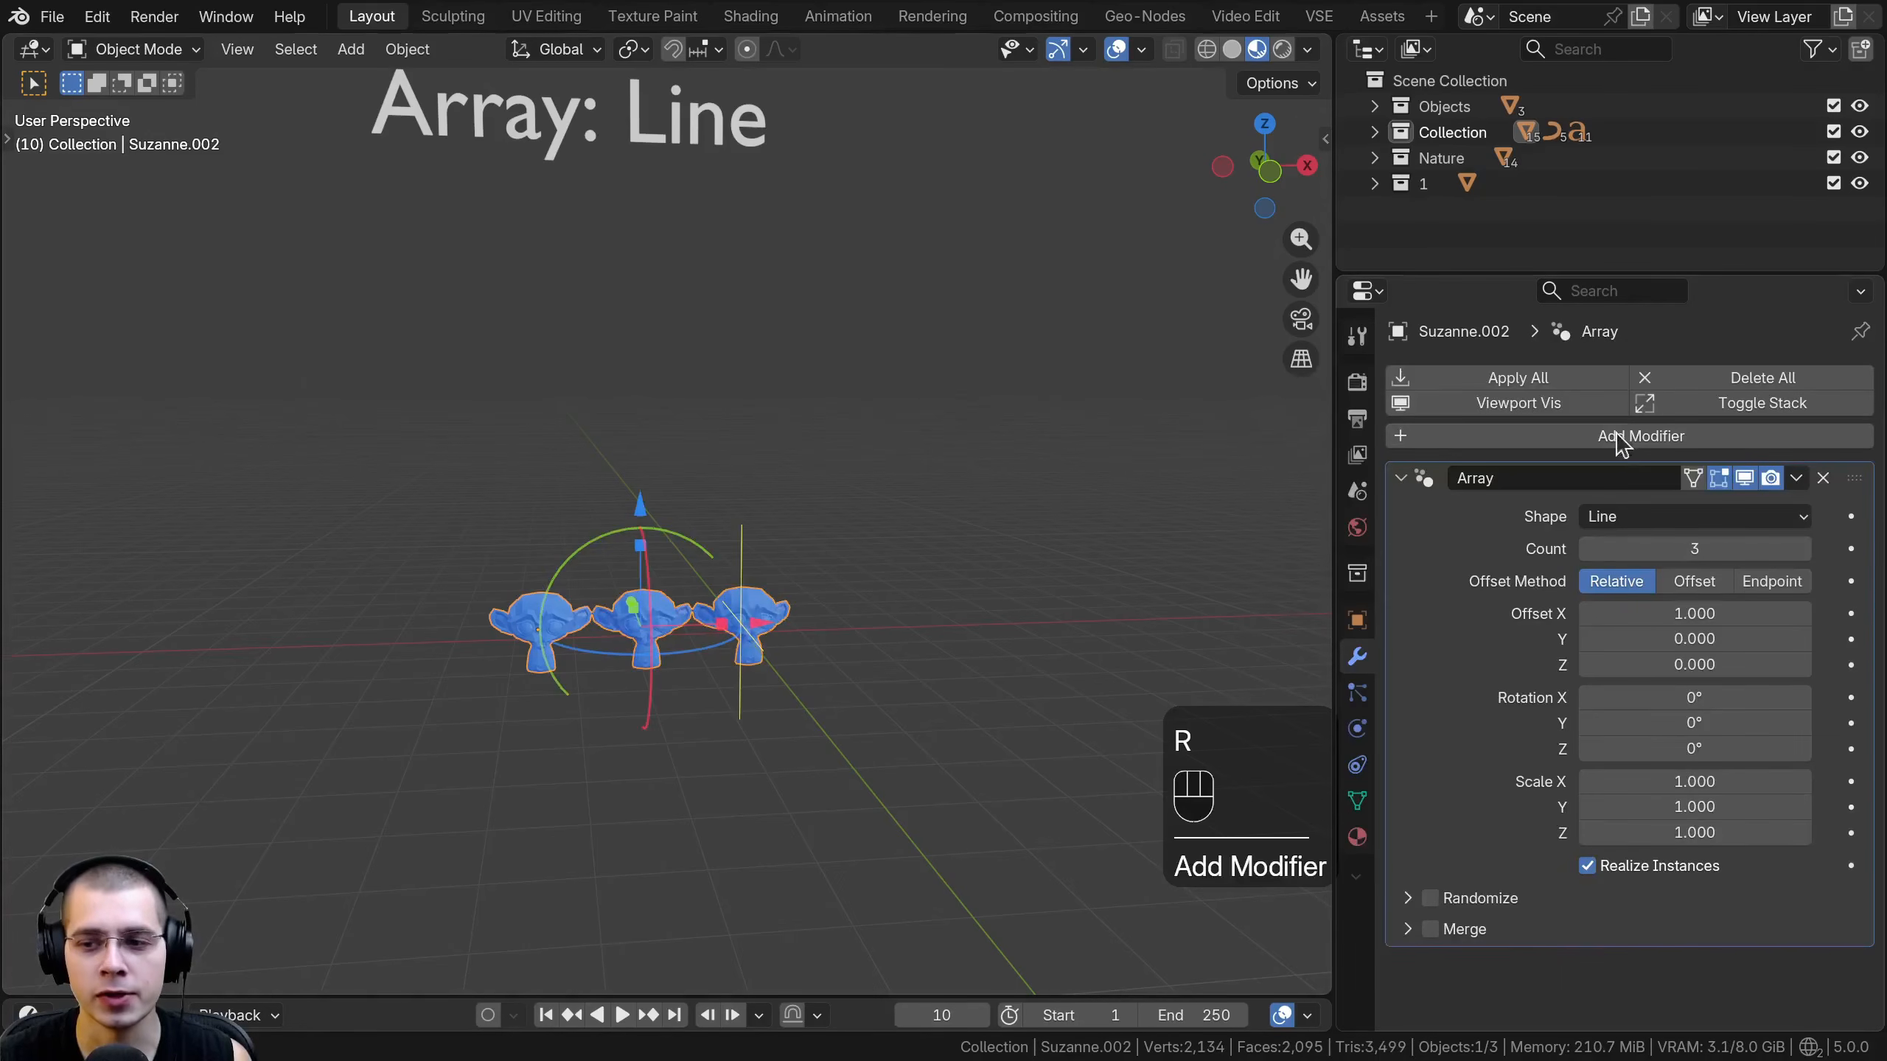
- Examine the line array of monkey heads and its viewport gizmo handles
{"action": "scroll", "coordinate": [825, 666], "scroll_direction": "up", "scroll_amount": 4}
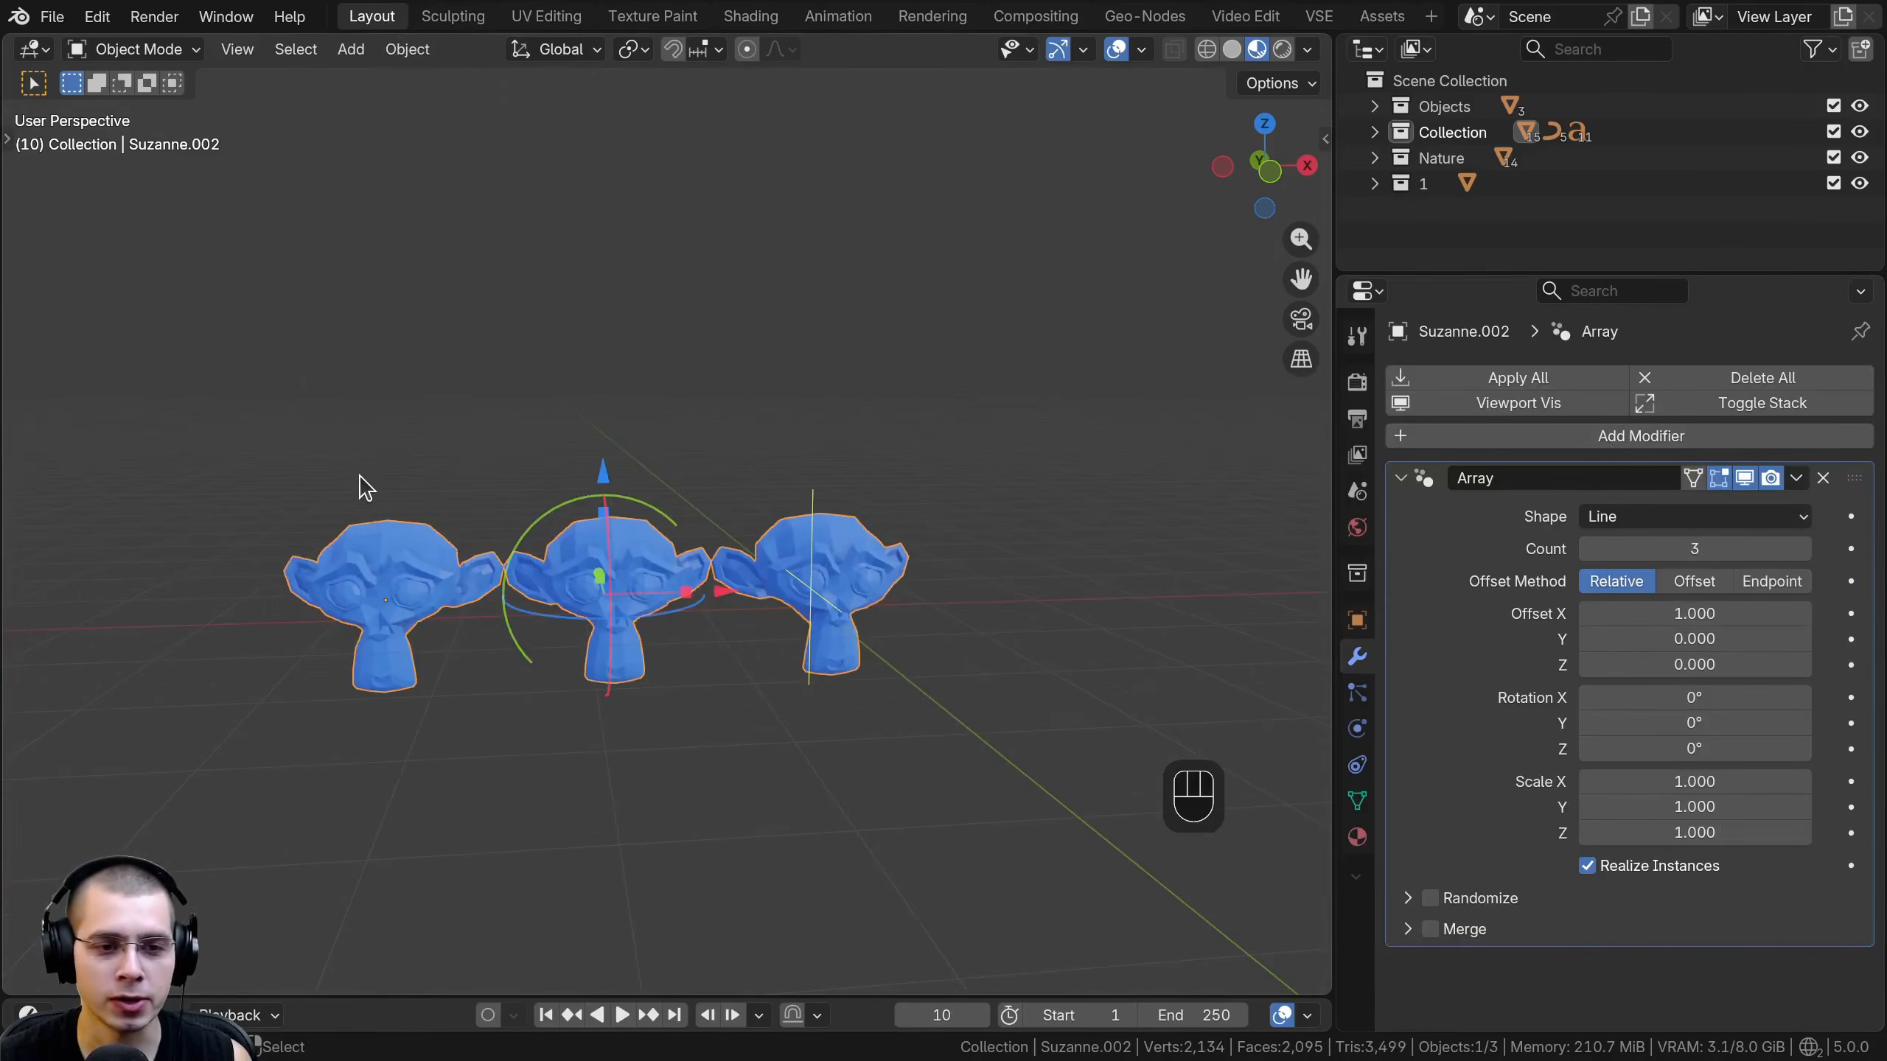
{"action": "middle_click_drag", "start_coordinate": [809, 483], "coordinate": [635, 576], "text": "shift"}
{"action": "scroll", "coordinate": [799, 609], "scroll_direction": "down", "scroll_amount": 3}
{"action": "scroll", "coordinate": [657, 712], "scroll_direction": "up", "scroll_amount": 3}
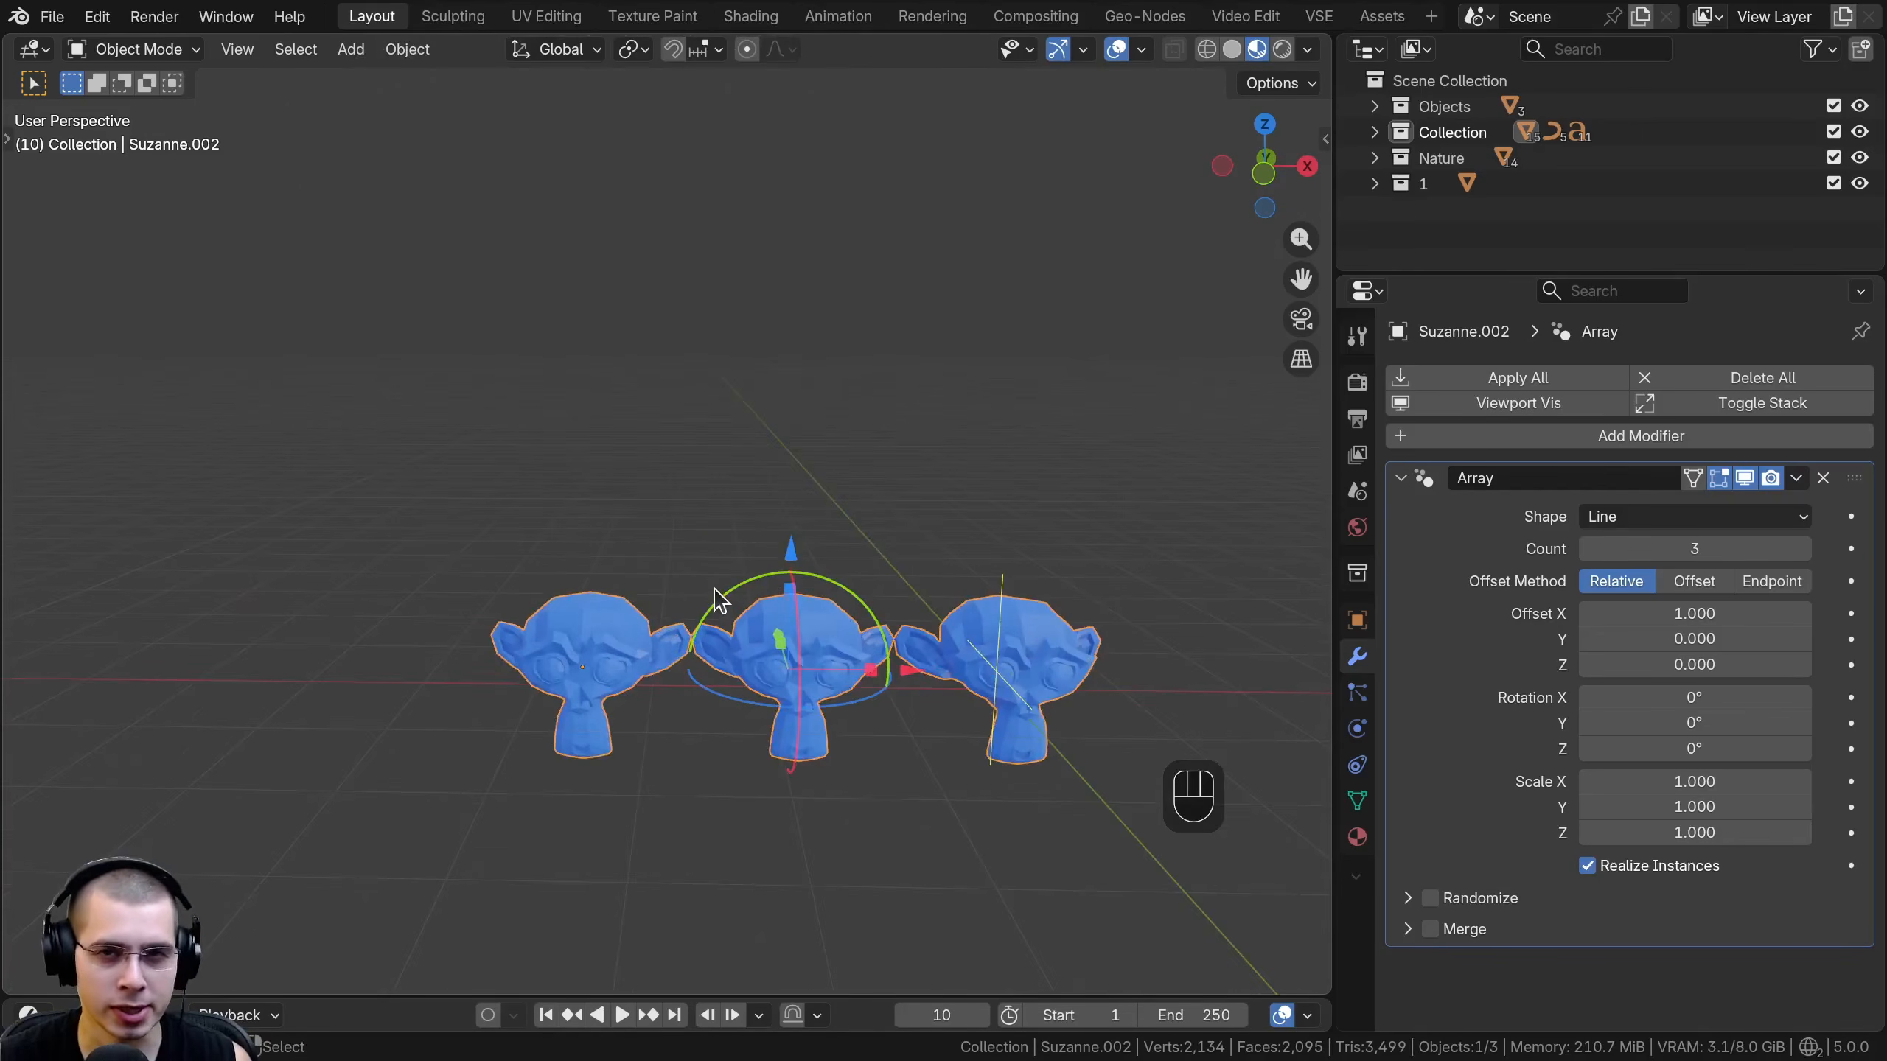
{"action": "middle_click_drag", "start_coordinate": [880, 620], "coordinate": [763, 546], "text": "shift"}
{"action": "scroll", "coordinate": [838, 553], "scroll_direction": "down", "scroll_amount": 2}
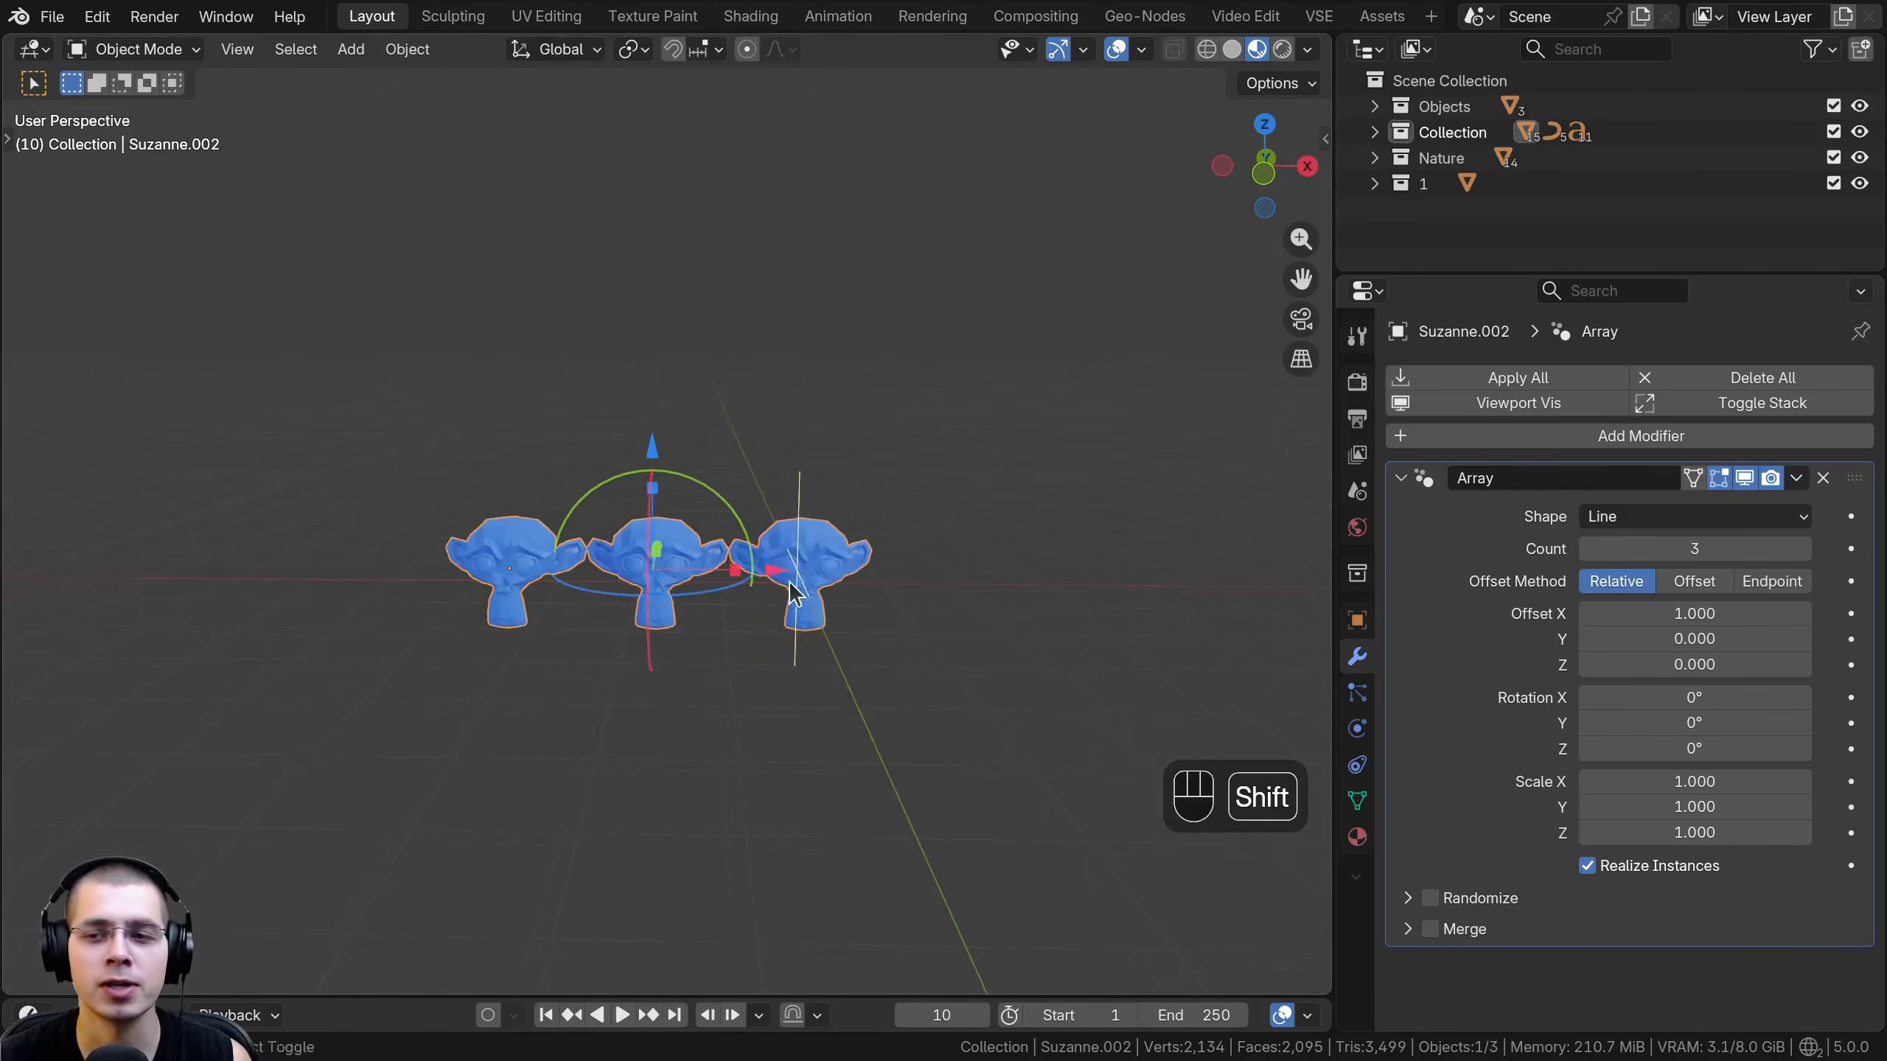
{"action": "middle_click_drag", "start_coordinate": [840, 594], "coordinate": [813, 653], "text": "shift"}
{"action": "scroll", "coordinate": [814, 631], "scroll_direction": "down", "scroll_amount": 3}
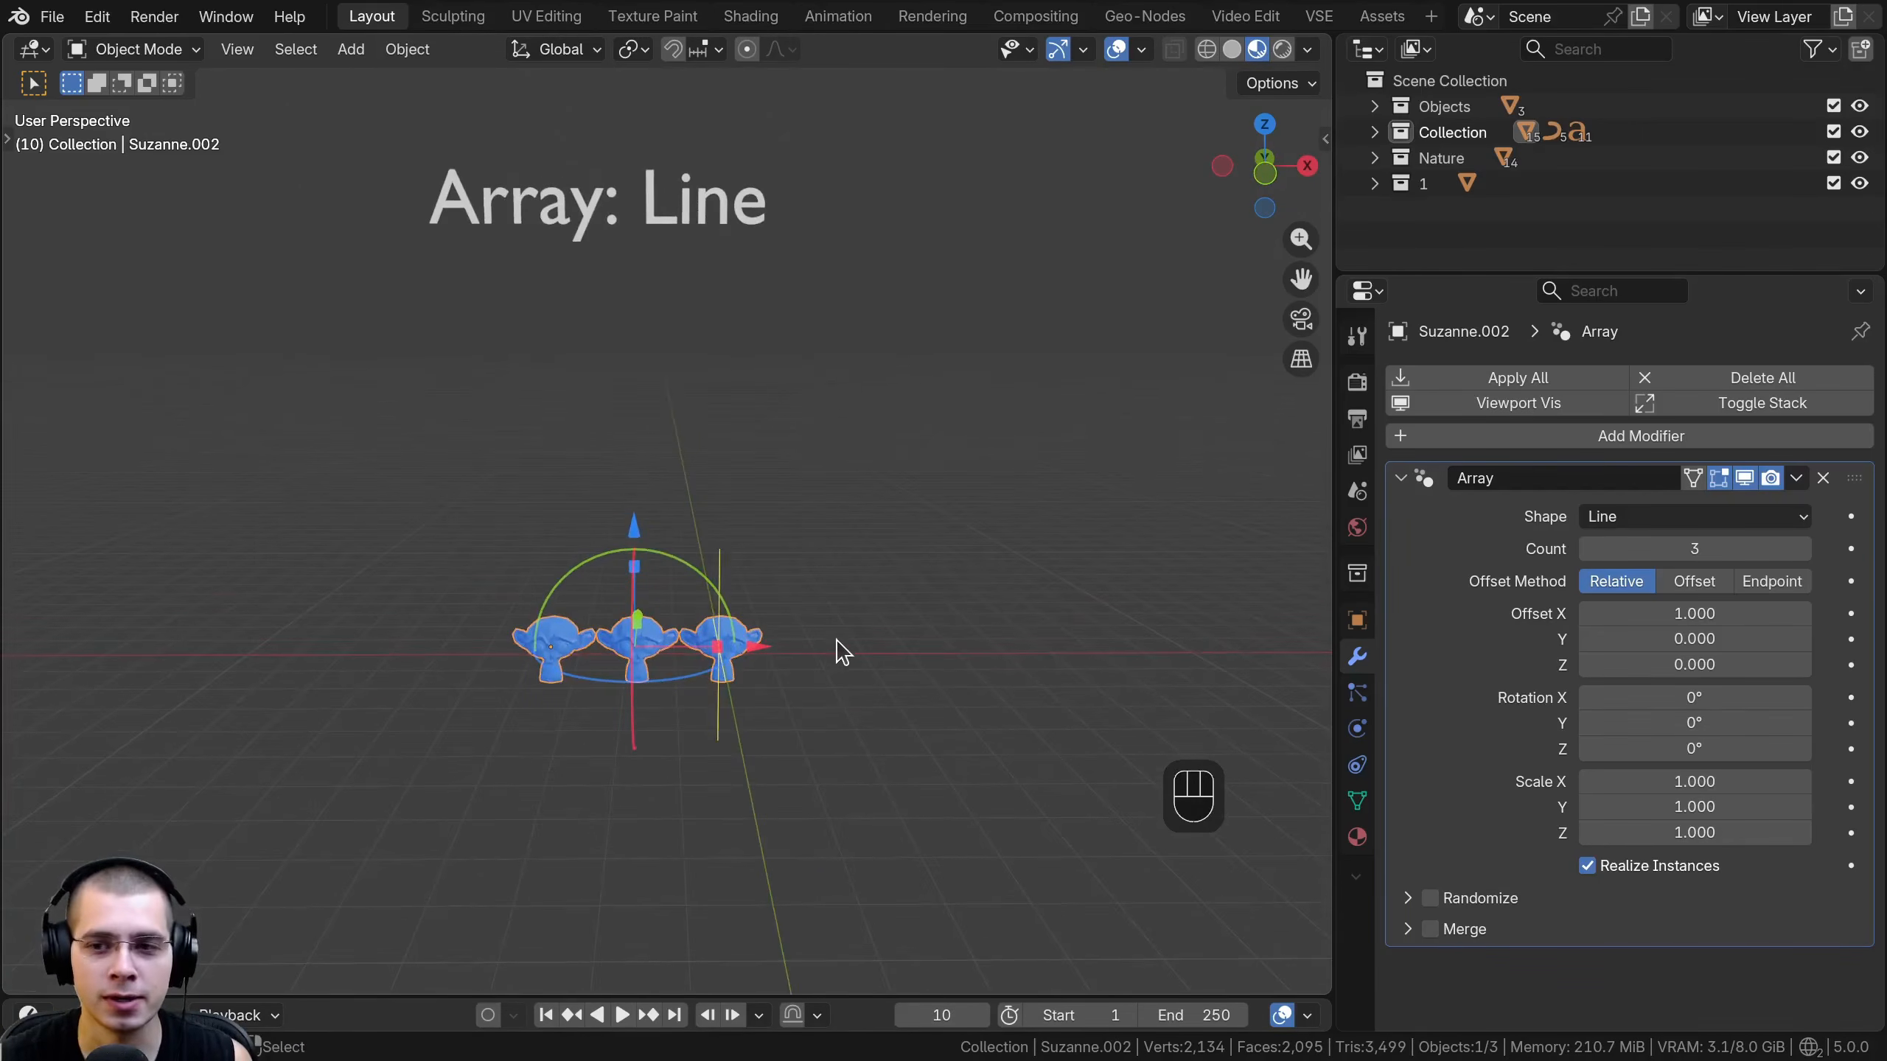
- Inspect the Array modifier's node tree in the Geo-Nodes workspace and return to the Layout workspace
{"action": "left_click", "coordinate": [1144, 16]}
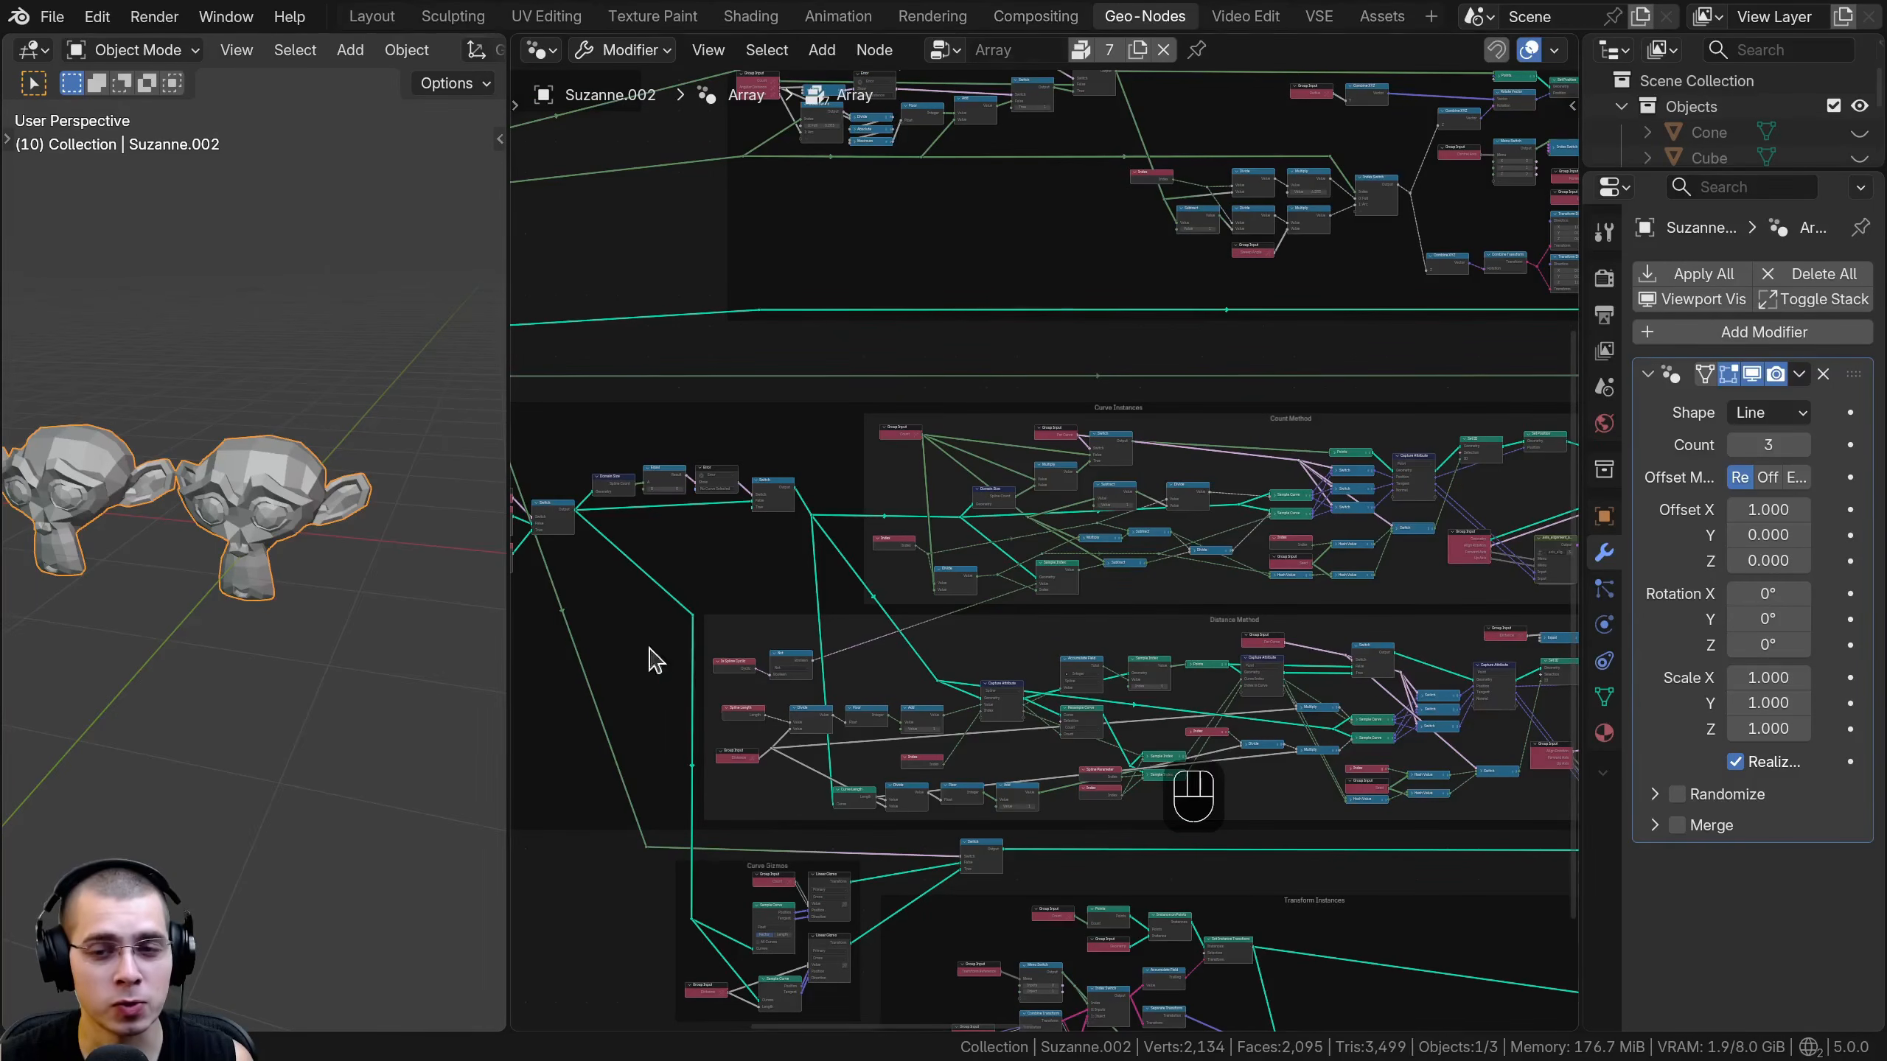
{"action": "middle_click_drag", "start_coordinate": [1262, 736], "coordinate": [1047, 542]}
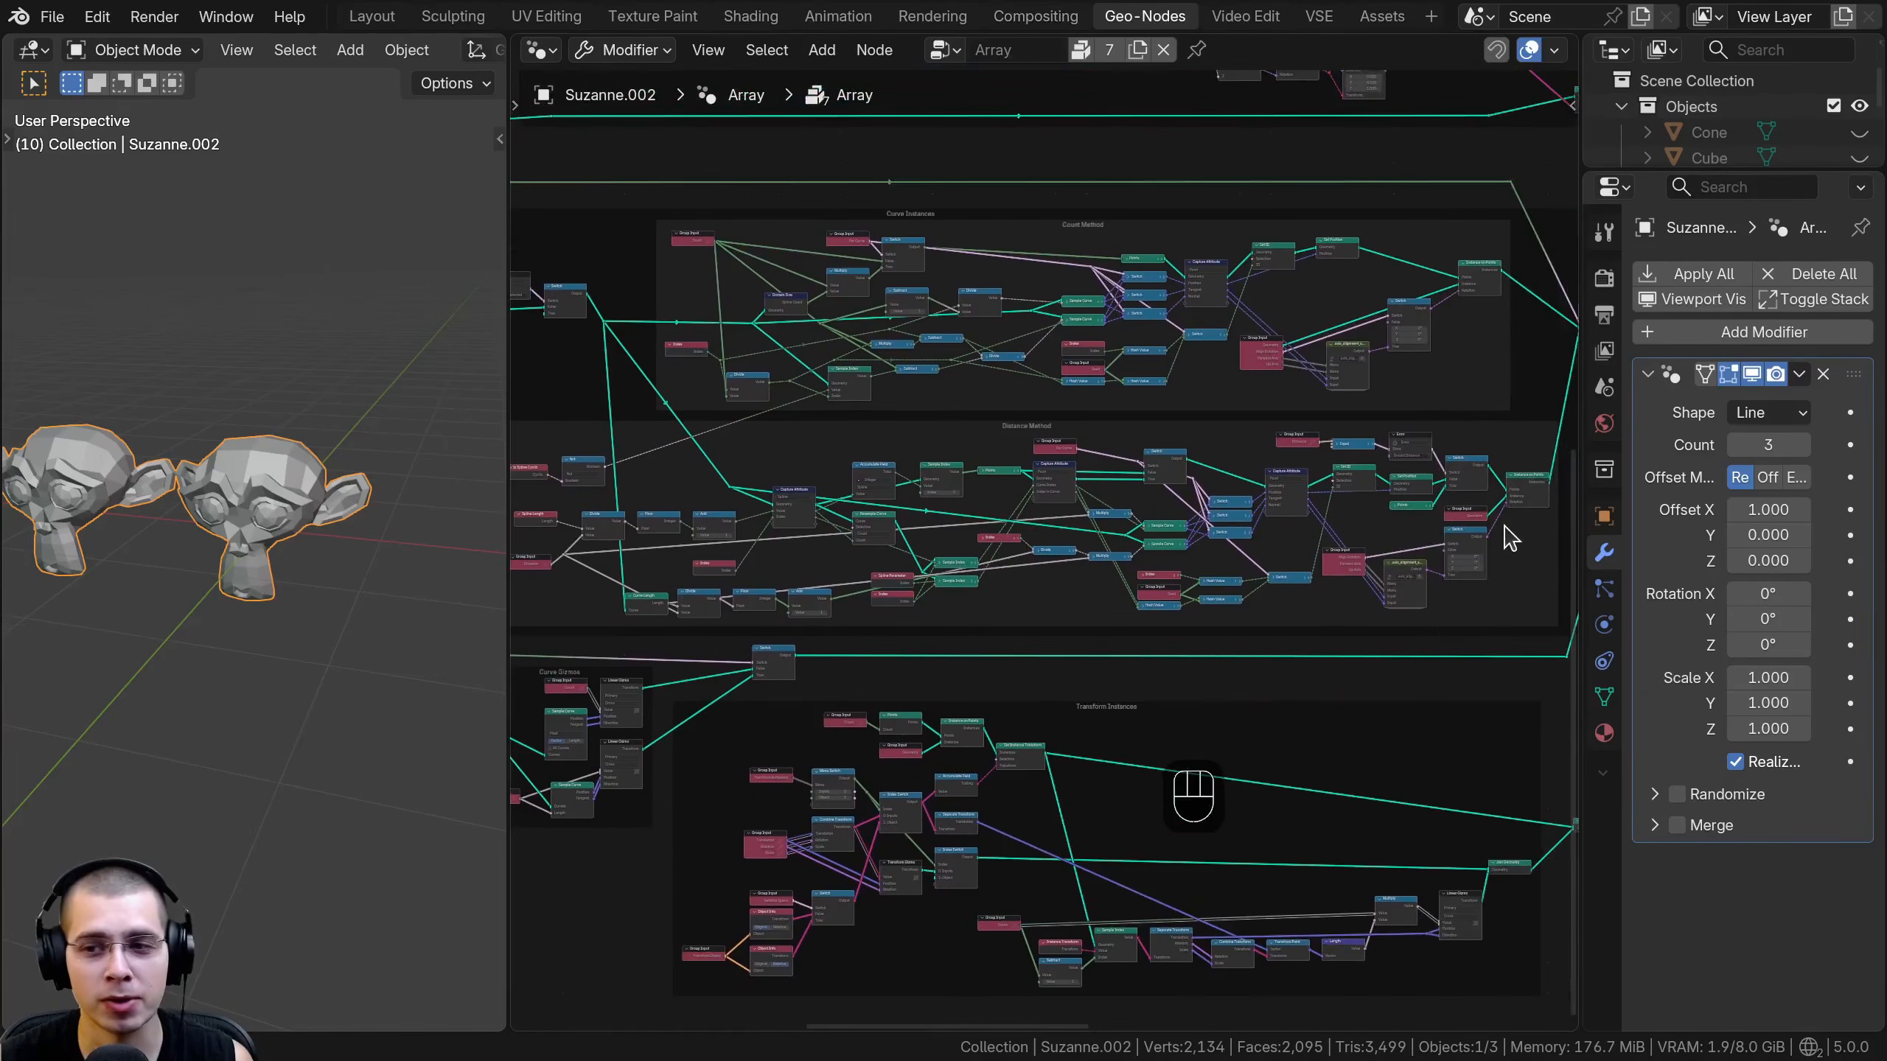
{"action": "left_click_drag", "start_coordinate": [1580, 529], "coordinate": [1514, 532]}
{"action": "middle_click_drag", "start_coordinate": [862, 656], "coordinate": [851, 382]}
{"action": "scroll", "coordinate": [915, 452], "scroll_direction": "up", "scroll_amount": 3}
{"action": "middle_click_drag", "start_coordinate": [1115, 427], "coordinate": [576, 785]}
{"action": "middle_click_drag", "start_coordinate": [918, 527], "coordinate": [900, 594]}
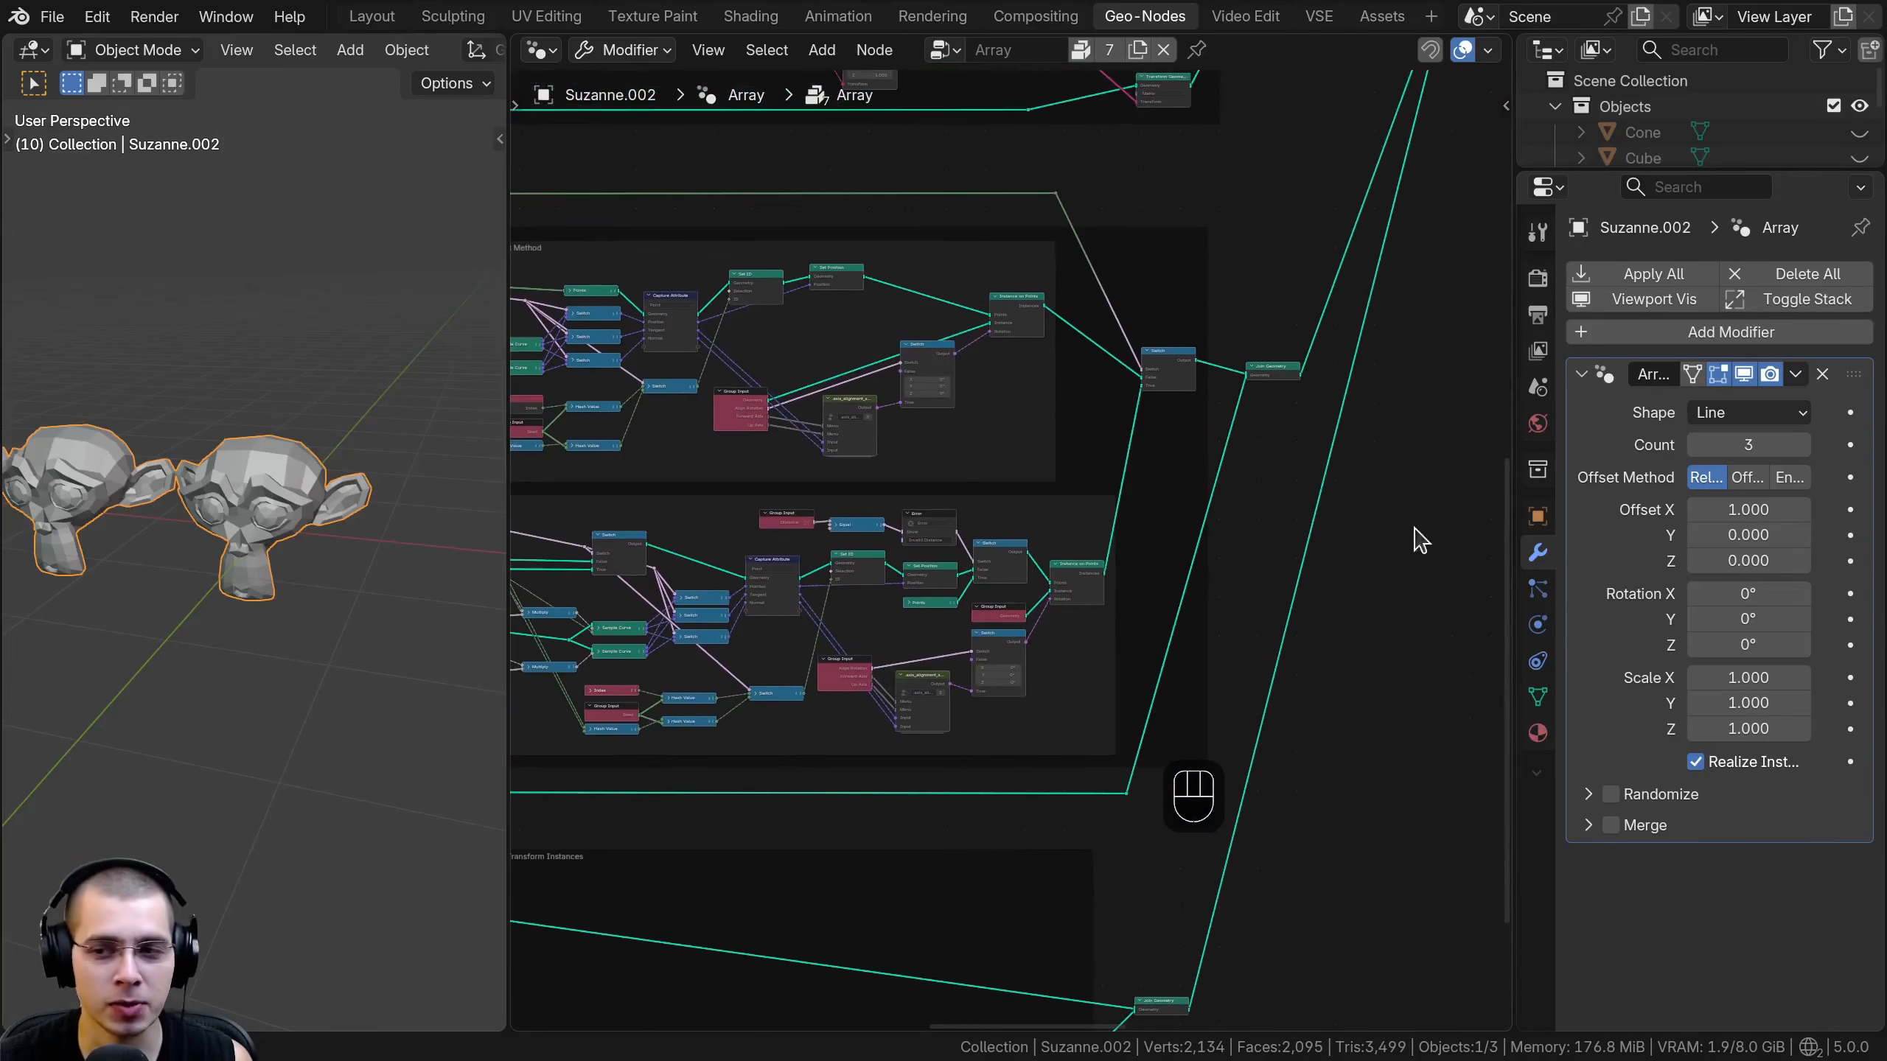
{"action": "left_click", "coordinate": [369, 16]}
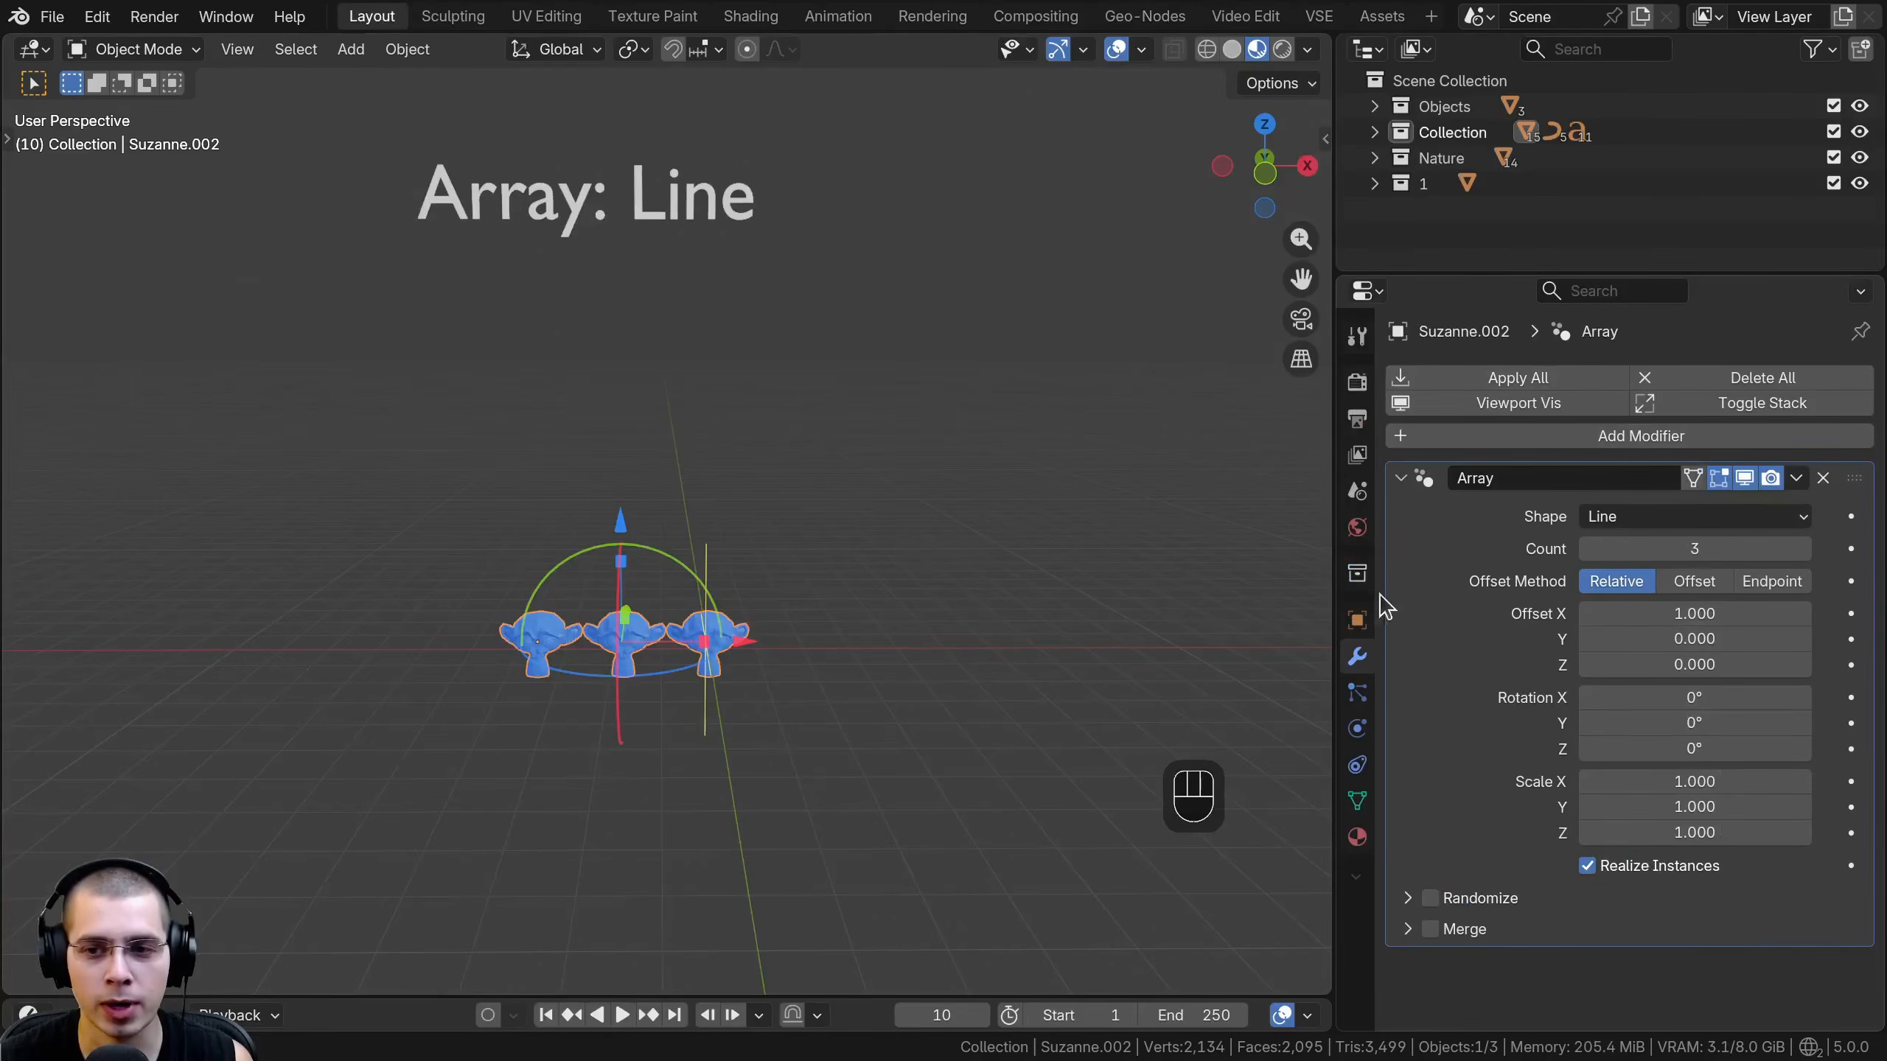
- Set the line array's count to 6 and its relative offset to X 1.331, Y 0.591 and Z 0.454
{"action": "left_click_drag", "start_coordinate": [1328, 555], "coordinate": [1352, 555]}
{"action": "left_click_drag", "start_coordinate": [1352, 555], "coordinate": [1369, 555]}
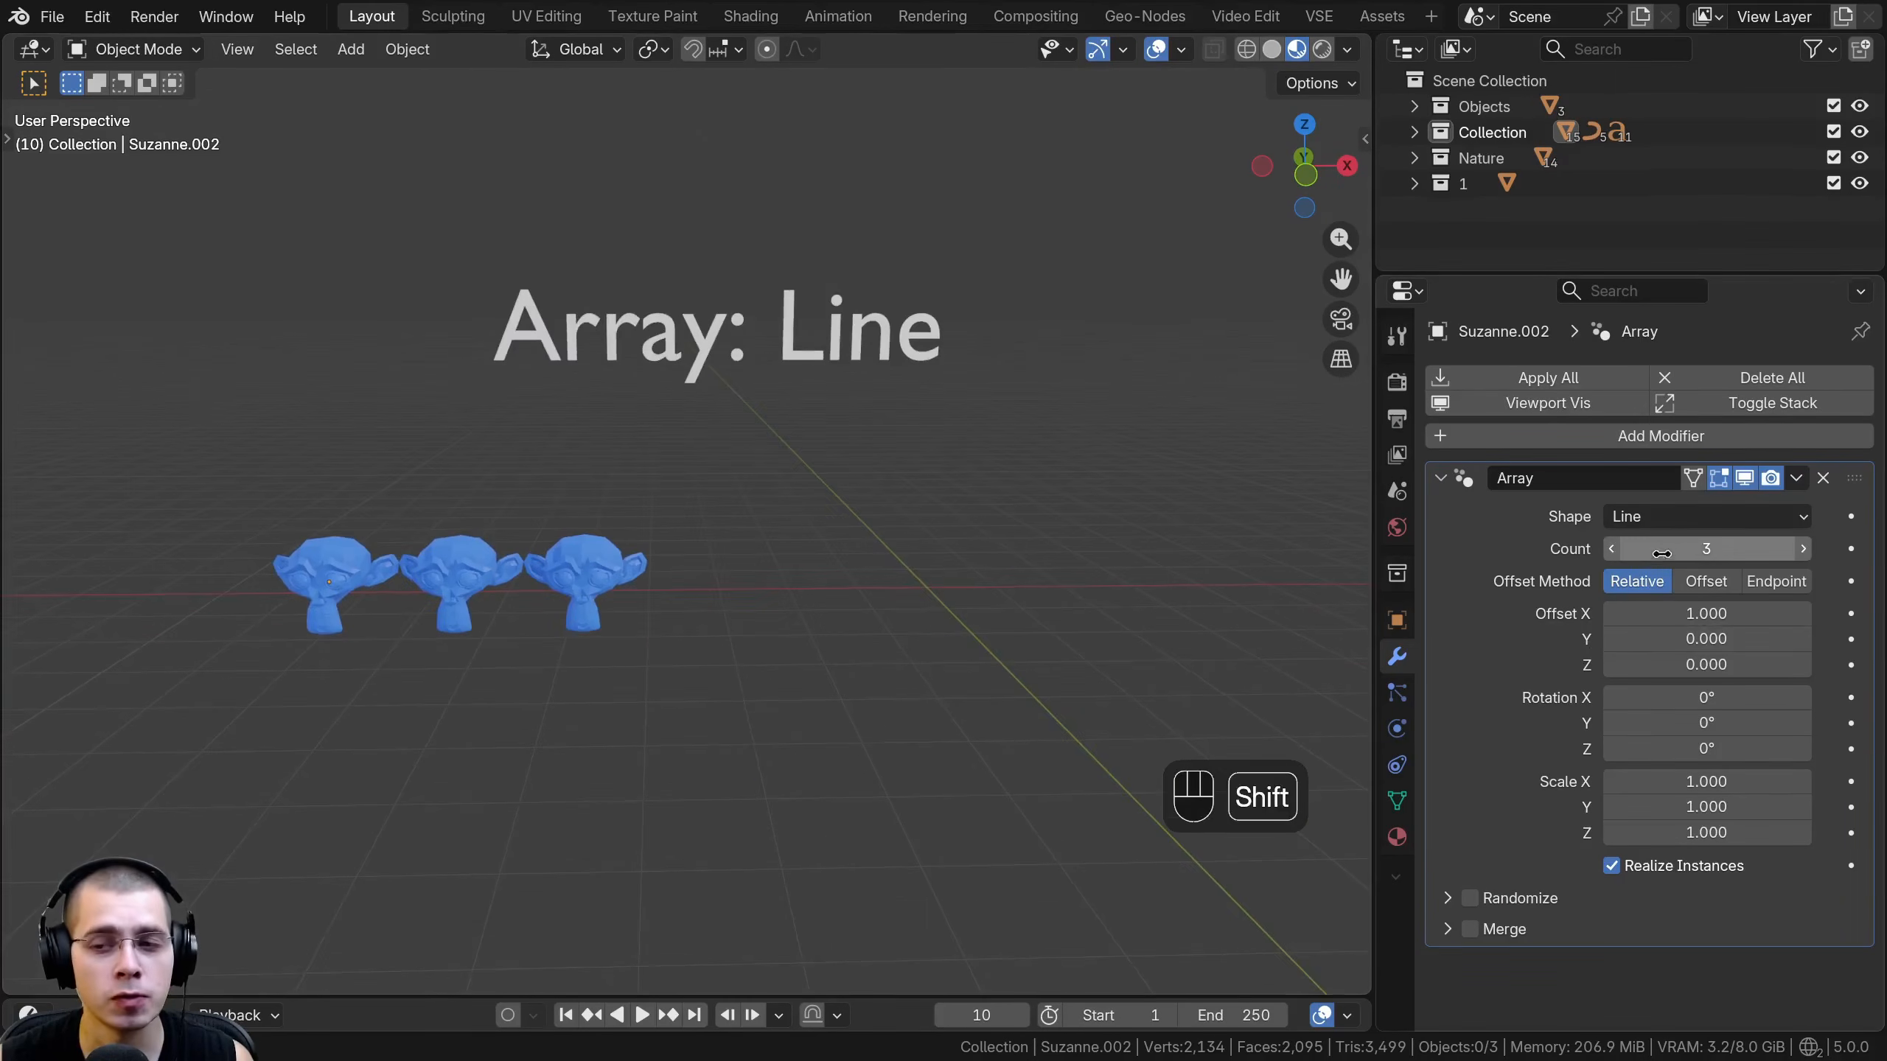
{"action": "mouse_move", "coordinate": [1706, 549]}
{"action": "left_mouse_down", "text": "shift"}
{"action": "mouse_move", "coordinate": [1741, 548]}
{"action": "mouse_move", "coordinate": [1670, 557]}
{"action": "left_mouse_up", "text": "shift"}
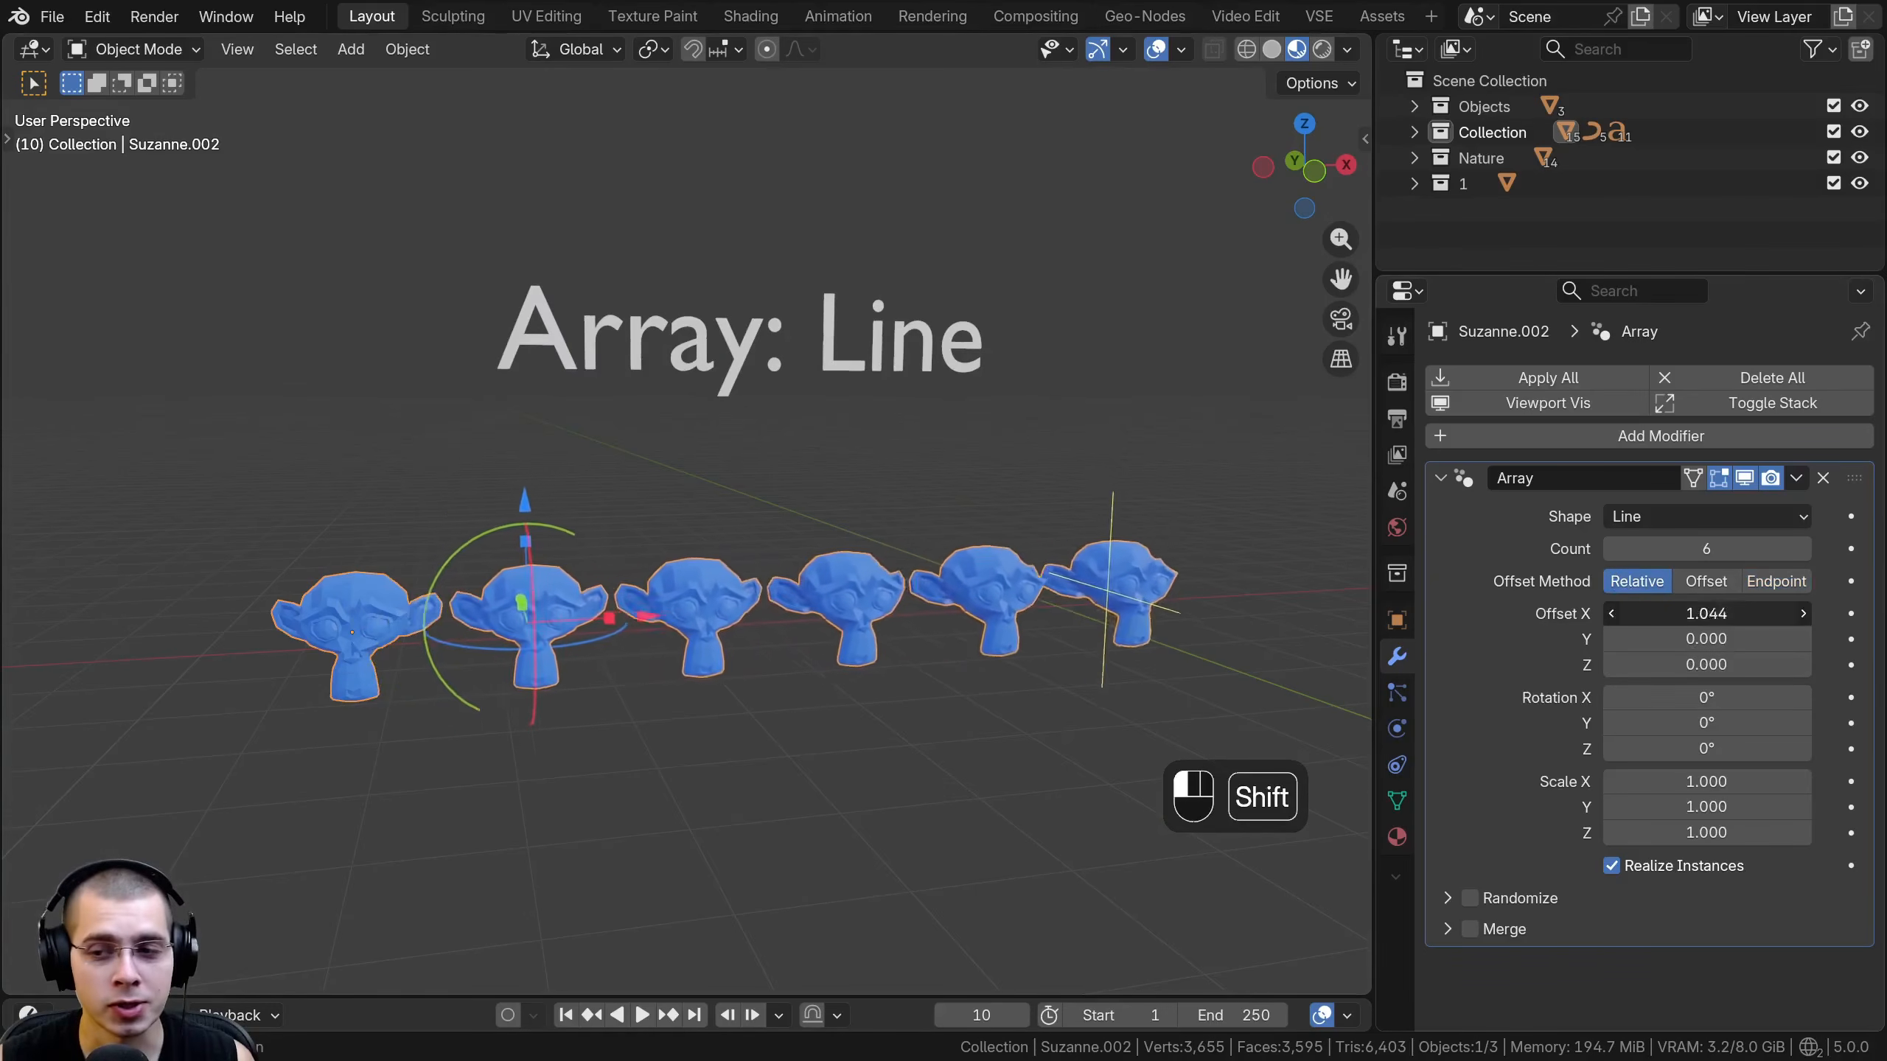
{"action": "left_click_drag", "start_coordinate": [1706, 614], "coordinate": [1723, 614], "text": "shift"}
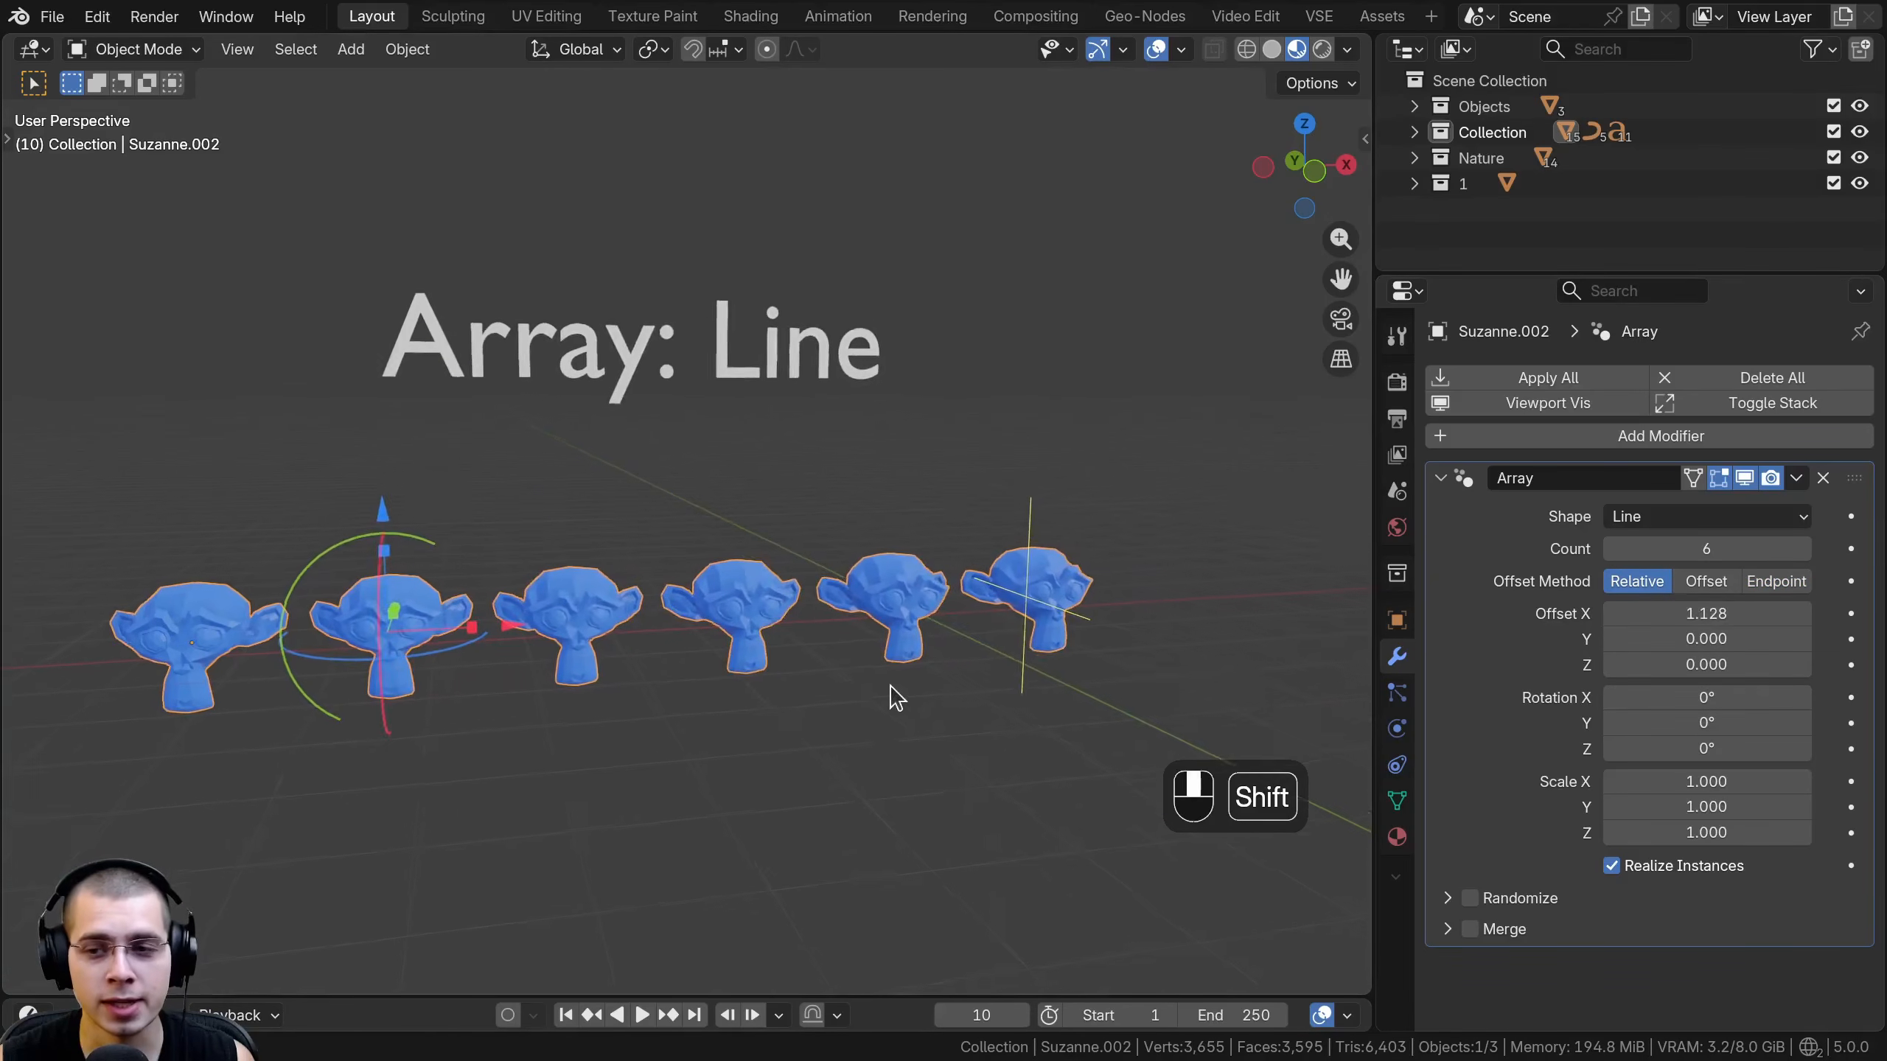
{"action": "left_click_drag", "start_coordinate": [1719, 615], "coordinate": [1736, 657], "text": "shift"}
- Move the arrayed monkey head slightly along the Z axis
{"action": "mouse_move", "coordinate": [782, 510]}
{"action": "middle_mouse_down", "text": "shift"}
{"action": "mouse_move", "coordinate": [811, 518]}
{"action": "mouse_move", "coordinate": [791, 515]}
{"action": "middle_mouse_up", "text": "shift"}
{"action": "key", "text": "g"}
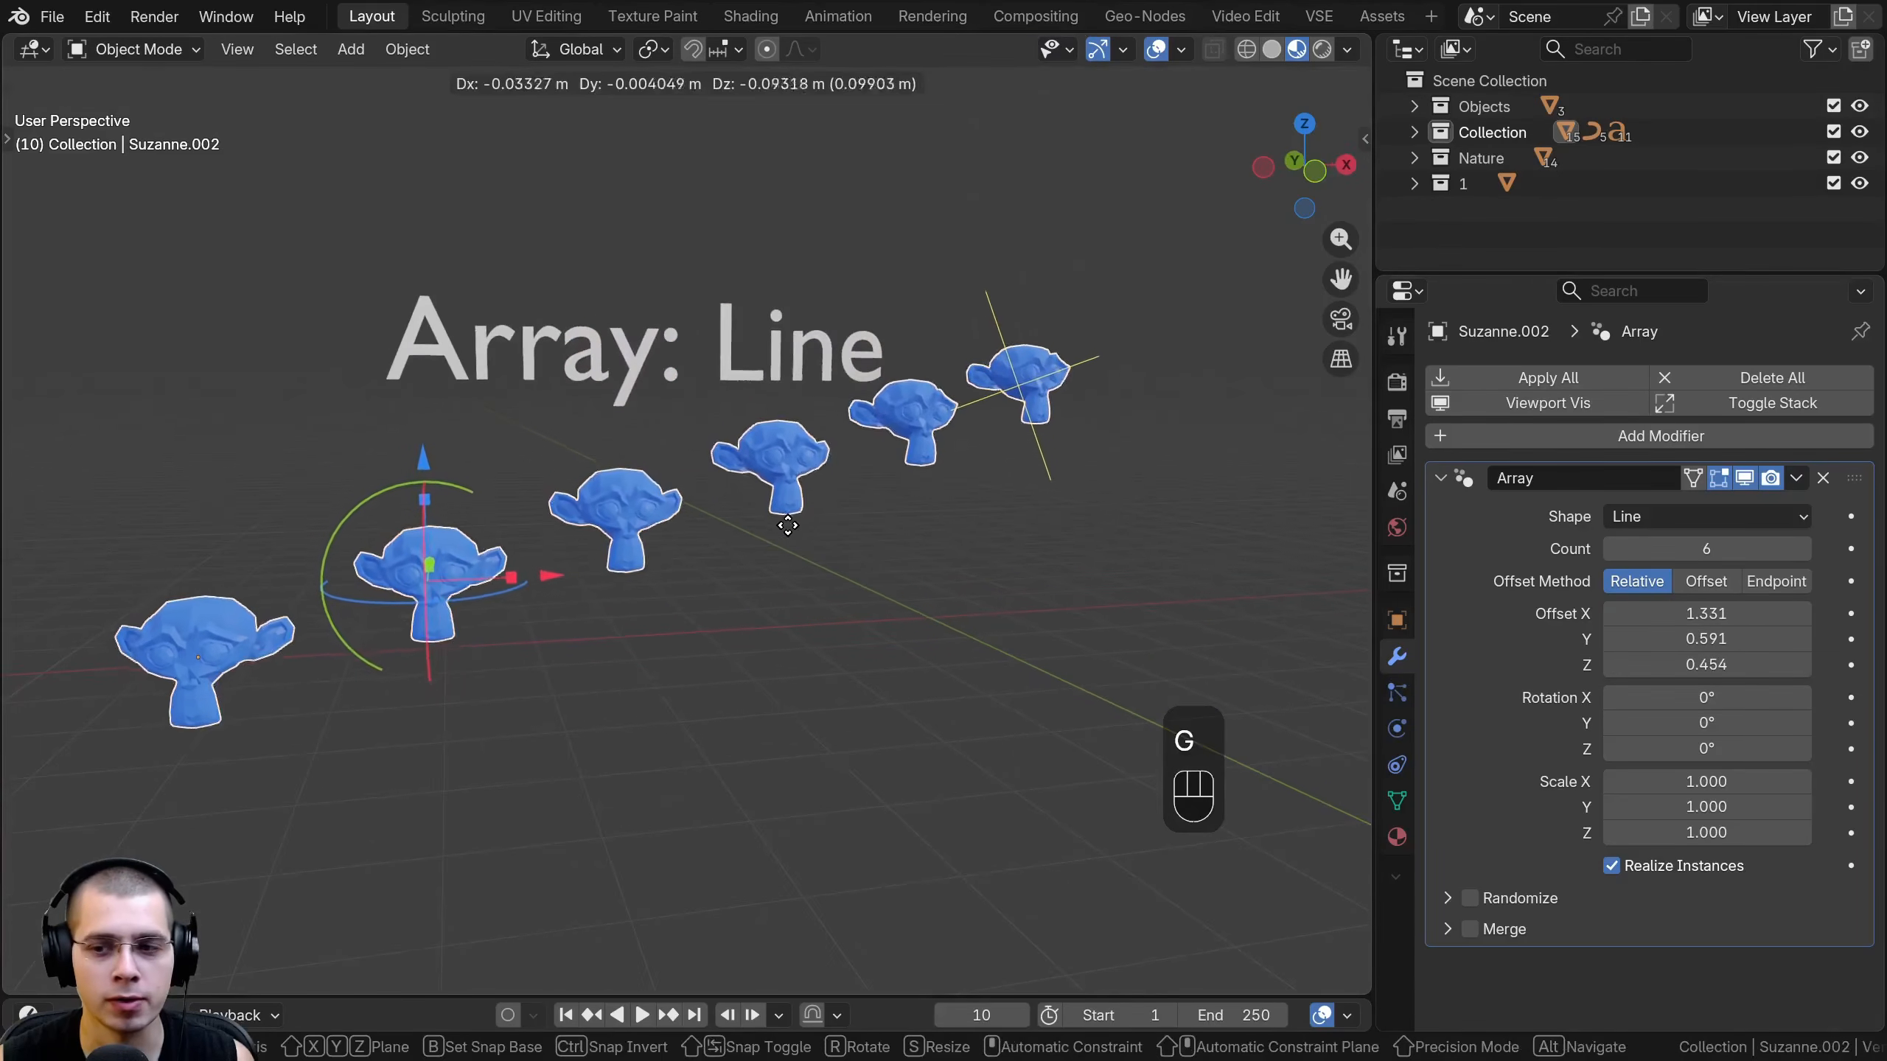
{"action": "key", "text": "z"}
{"action": "left_click", "coordinate": [798, 584]}
- Set the line array's Y rotation to 30.2° and its scale to 0.972 on all three axes
{"action": "left_click_drag", "start_coordinate": [1701, 722], "coordinate": [1754, 722], "text": "shift"}
{"action": "middle_click_drag", "start_coordinate": [1189, 706], "coordinate": [199, 633]}
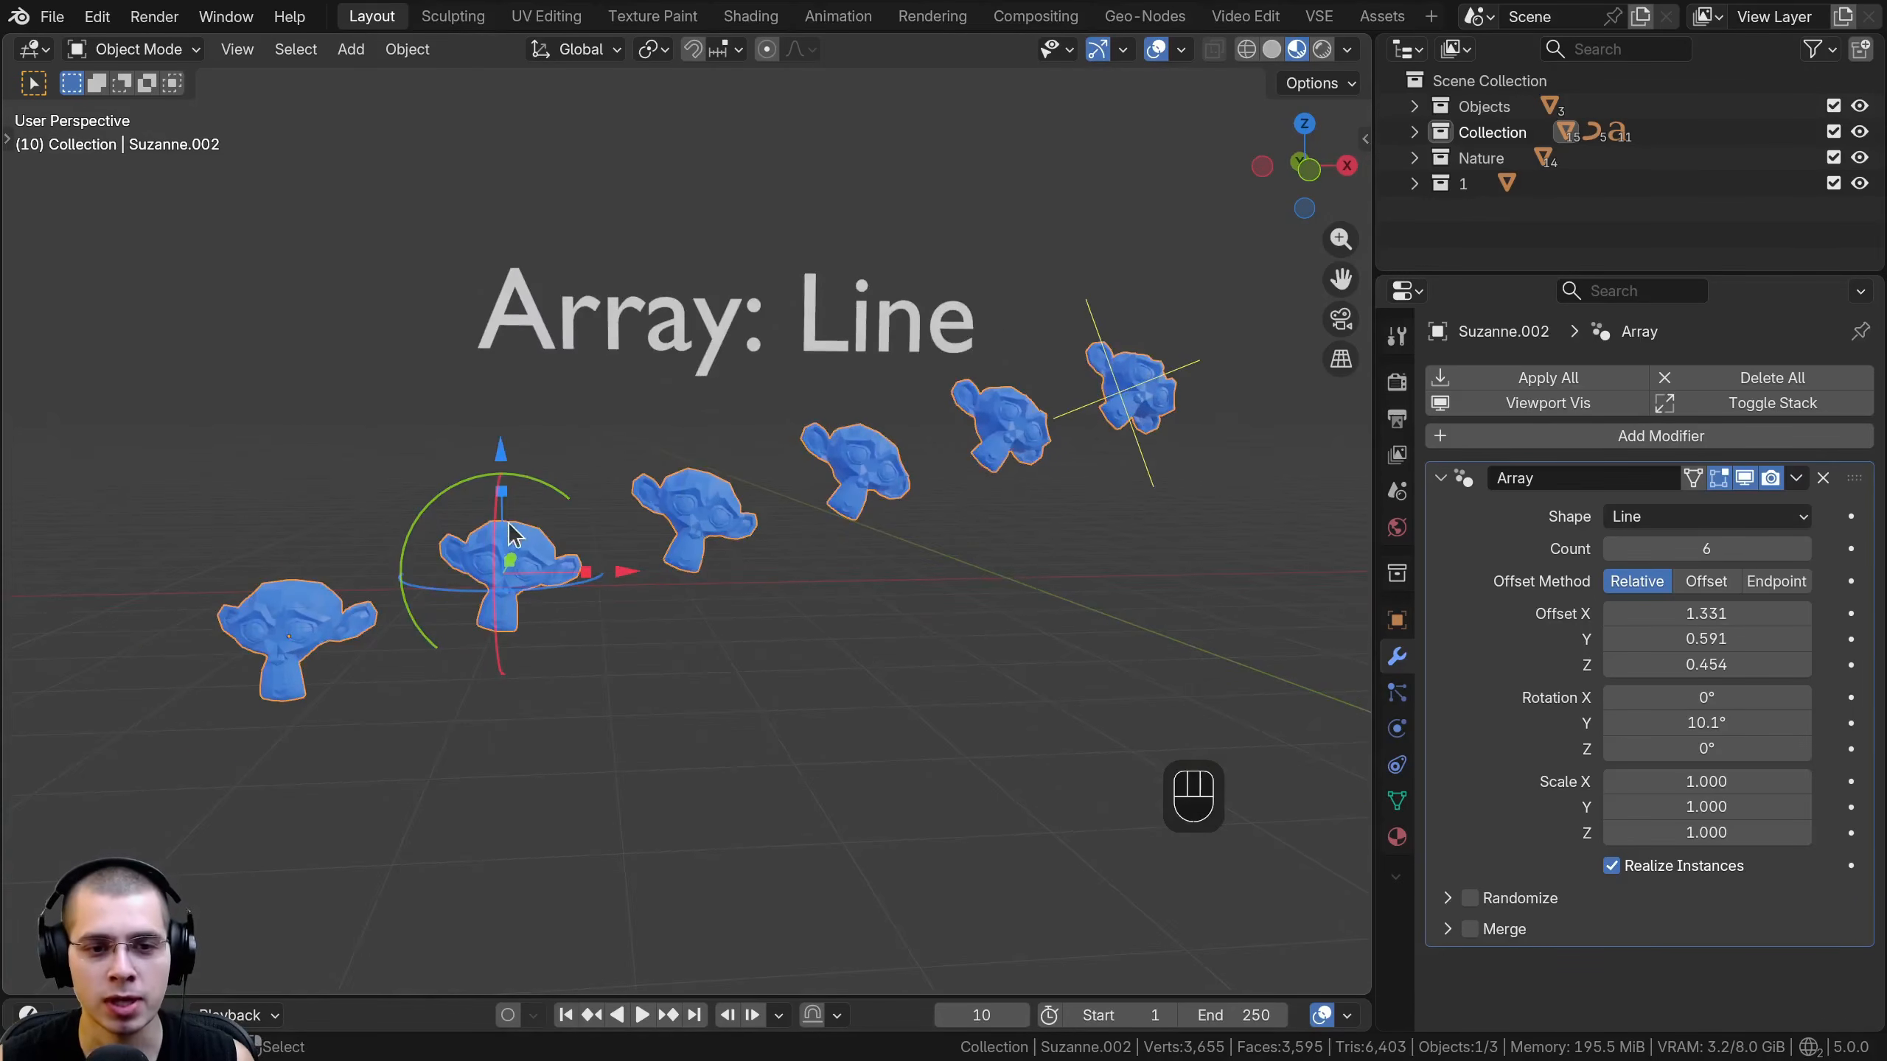
{"action": "mouse_move", "coordinate": [1706, 722]}
{"action": "left_mouse_down"}
{"action": "mouse_move", "coordinate": [1764, 723]}
{"action": "mouse_move", "coordinate": [1722, 748]}
{"action": "left_mouse_up"}
{"action": "left_click_drag", "start_coordinate": [1706, 782], "coordinate": [1712, 832], "text": "shift"}
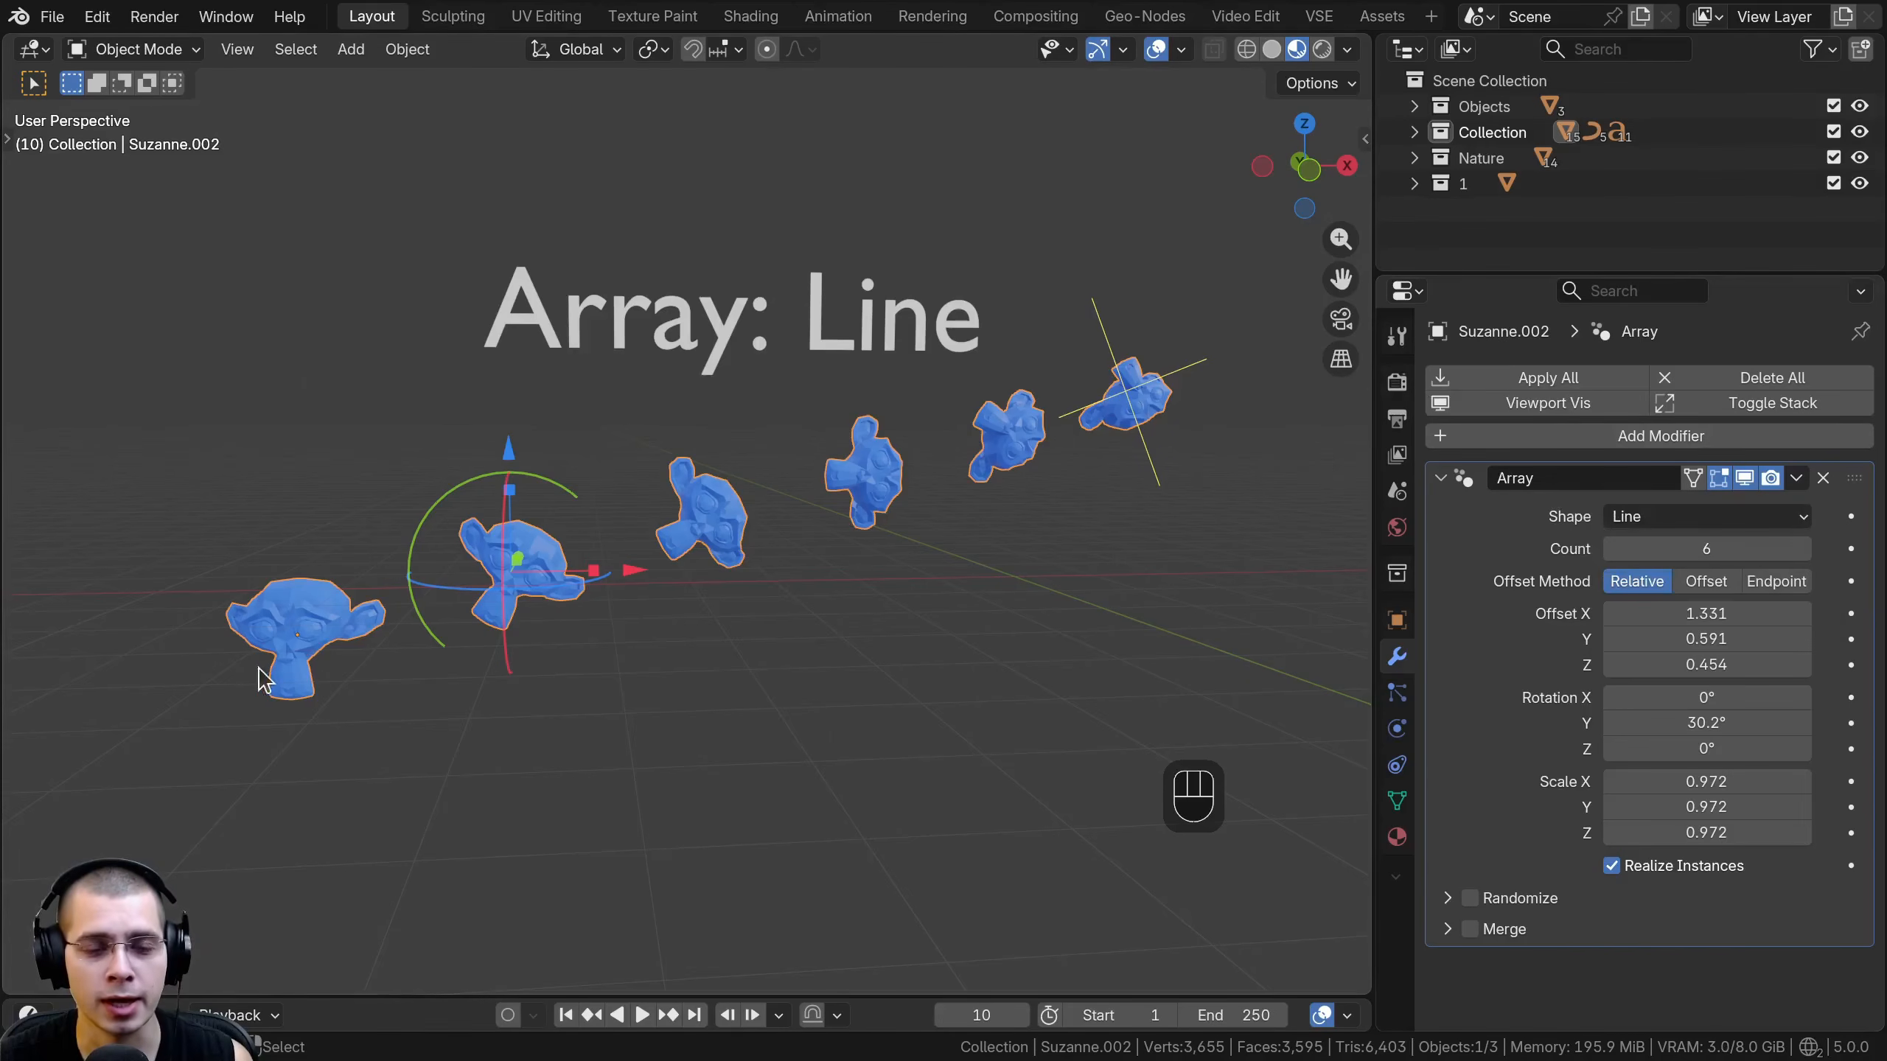
- Change the array's shape from Line to Circle
{"action": "left_click", "coordinate": [1710, 523]}
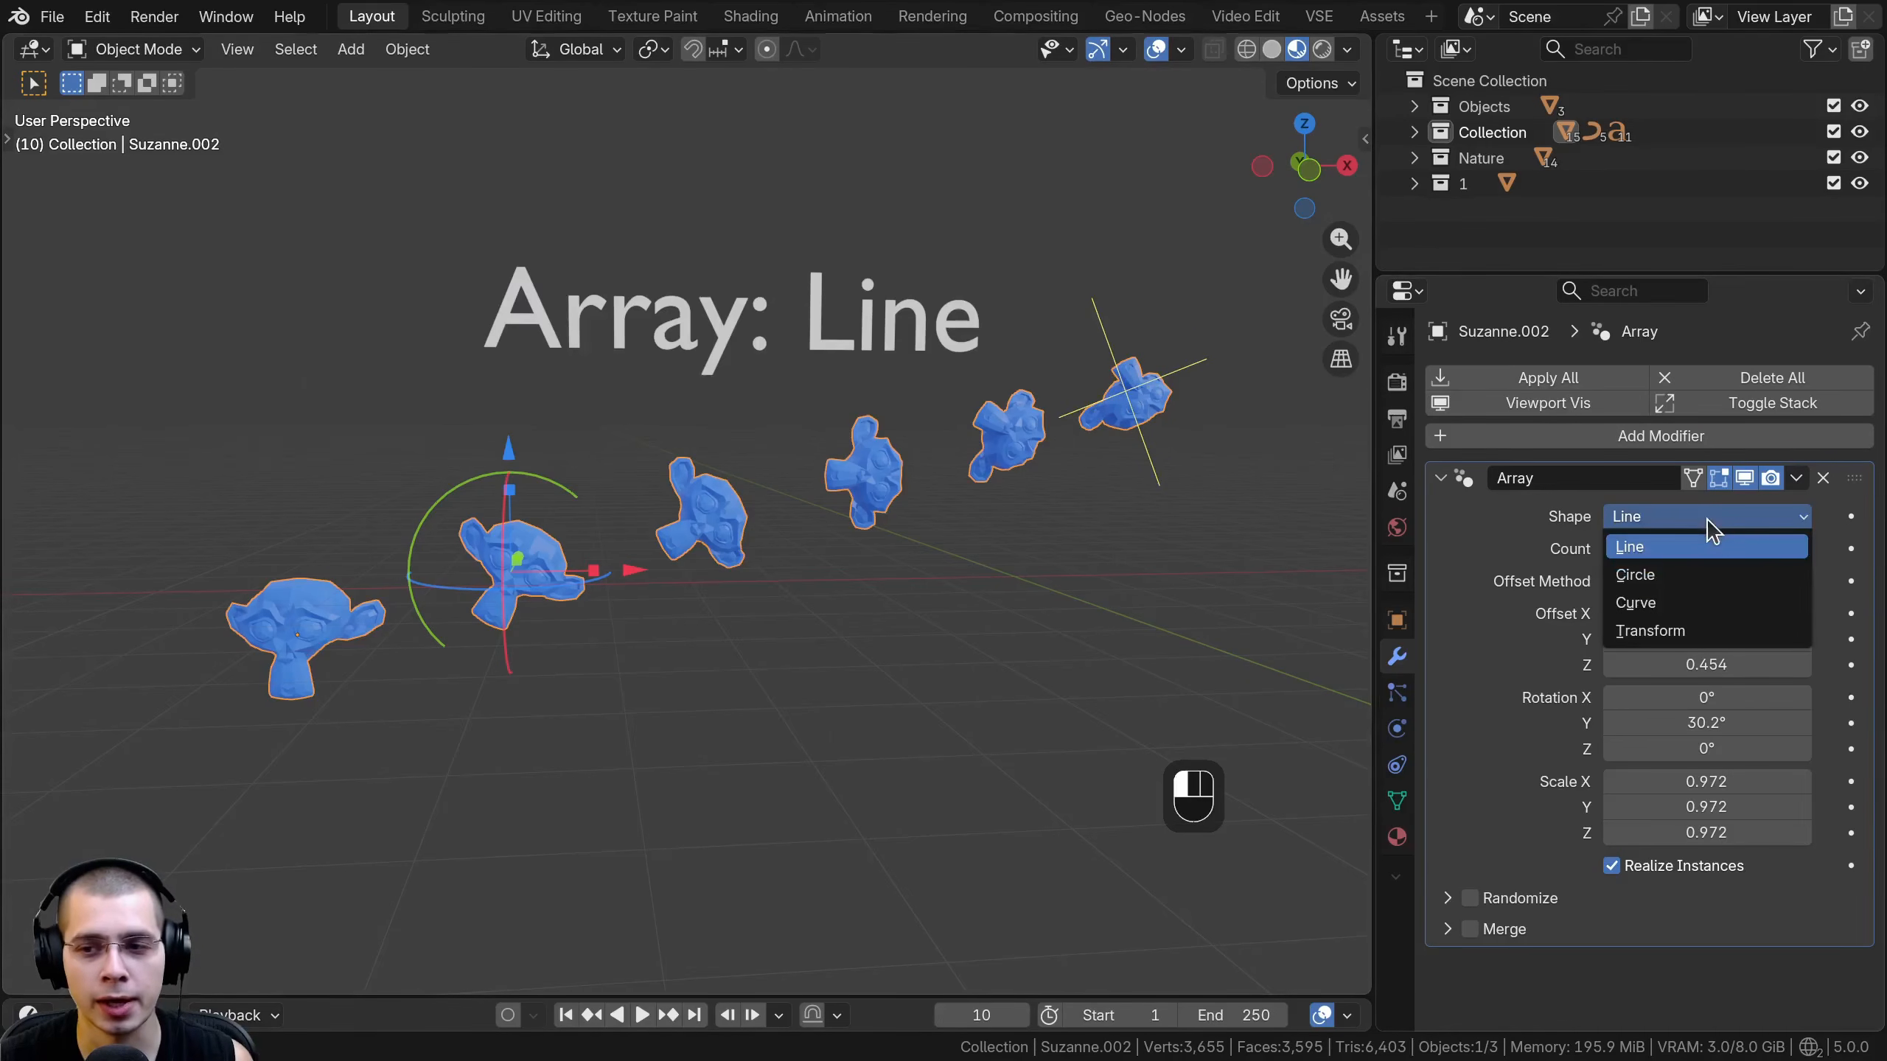
{"action": "left_click", "coordinate": [1653, 572]}
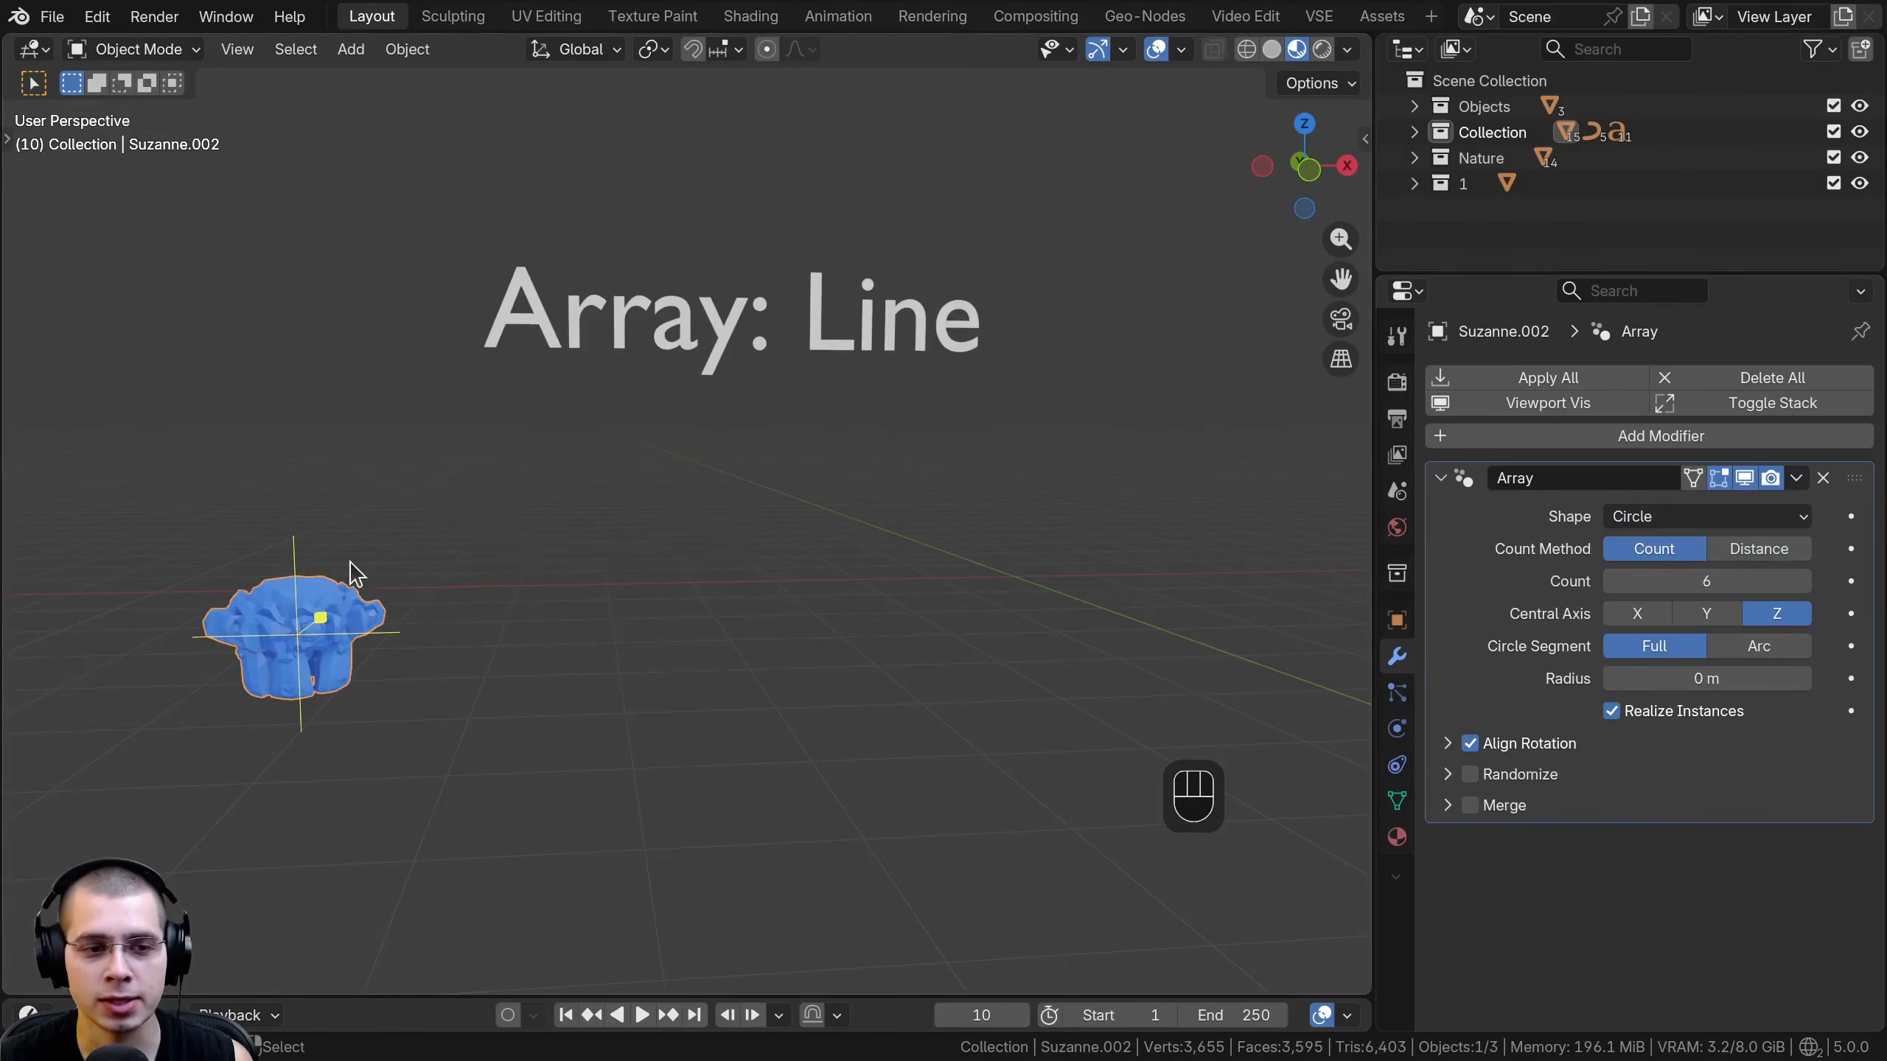
{"action": "middle_click_drag", "start_coordinate": [354, 568], "coordinate": [618, 557], "text": "shift"}
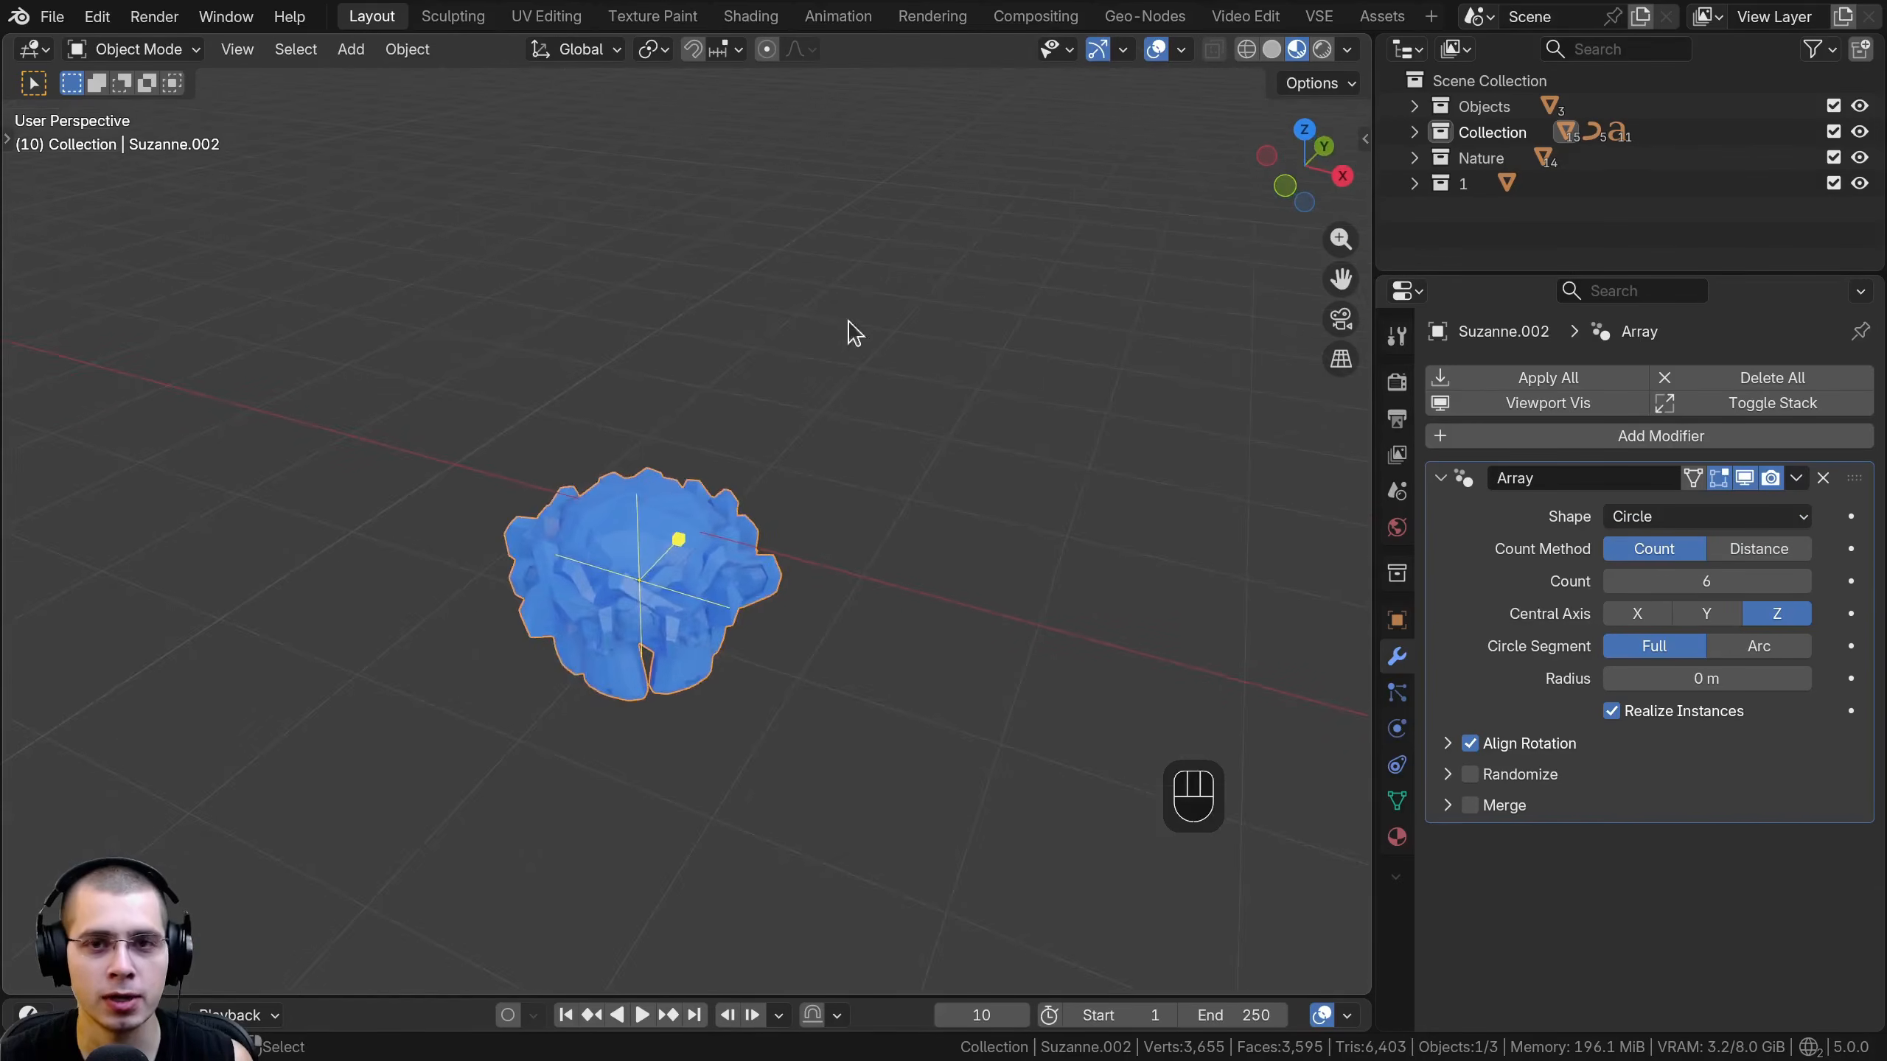
- Toggle the viewport toolbar and the gizmos off and back on
{"action": "key", "text": "t"}
{"action": "key", "text": "t"}
{"action": "key", "text": "t"}
{"action": "key", "text": "t"}
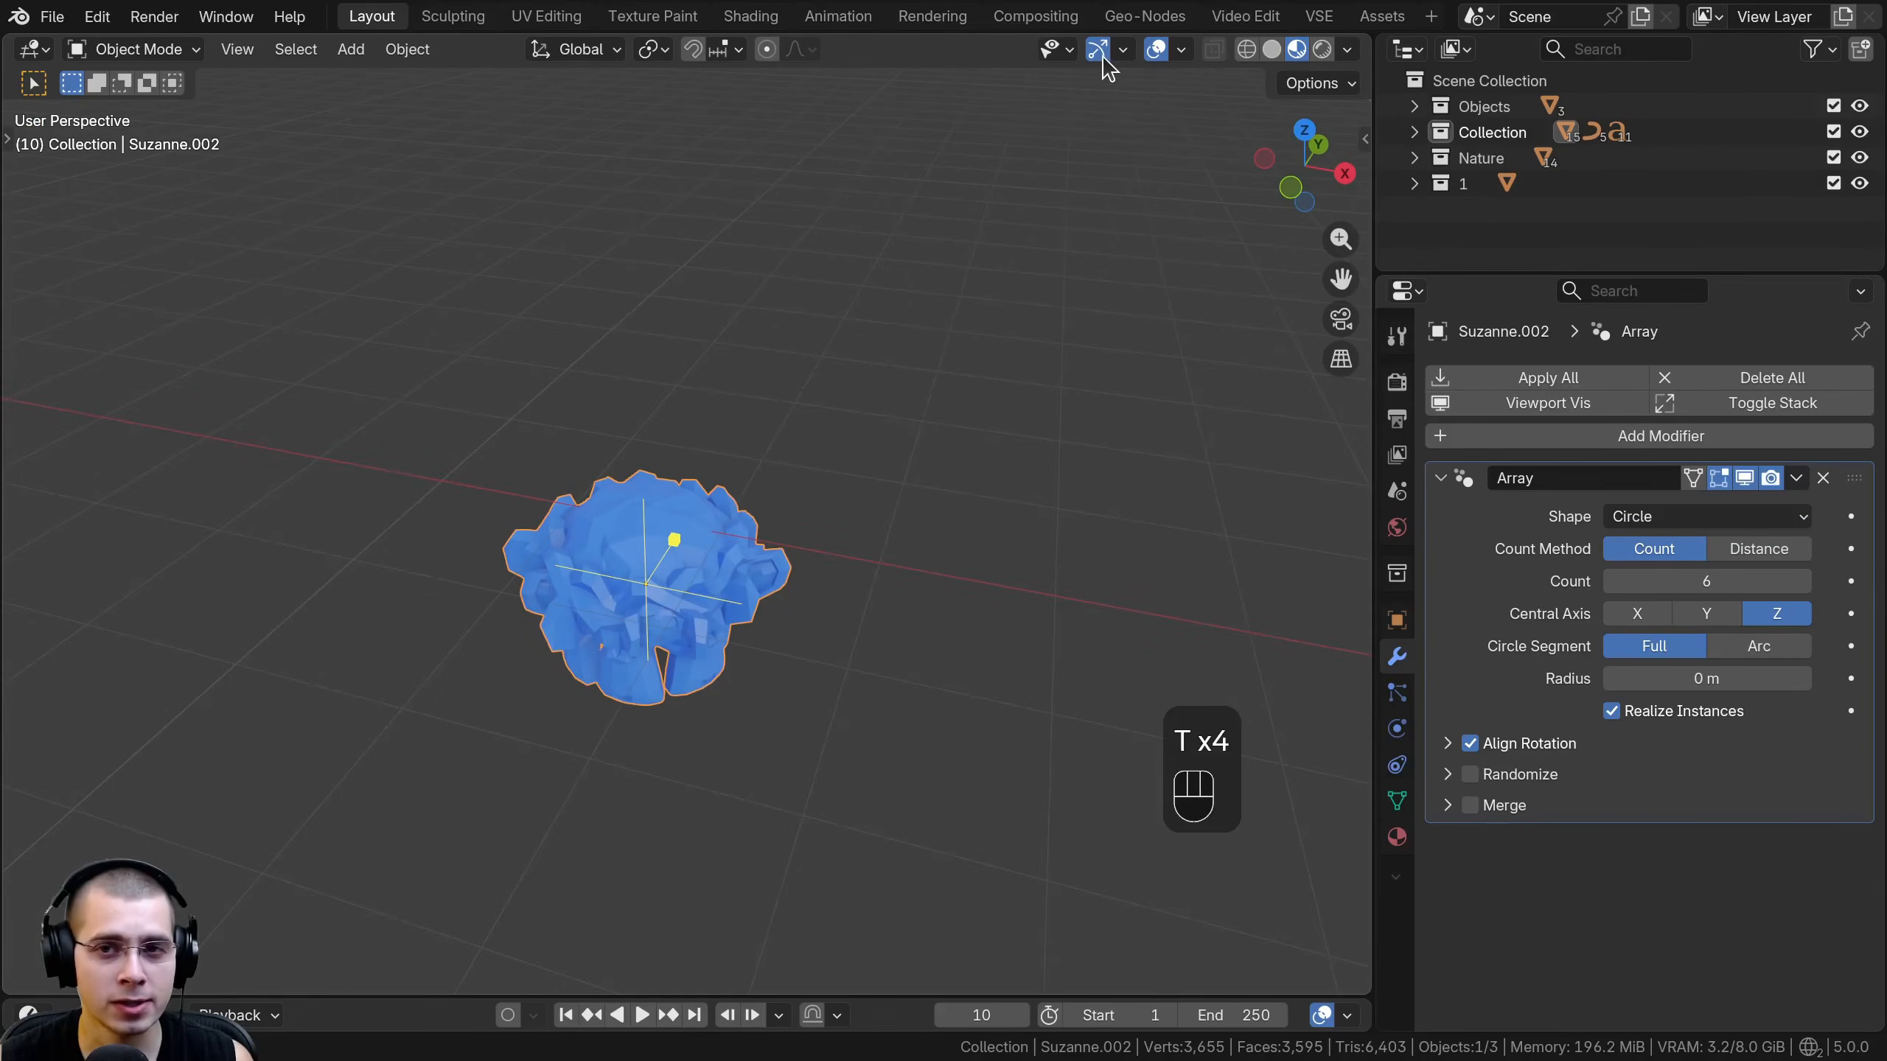
{"action": "left_click", "coordinate": [1104, 56]}
{"action": "left_click", "coordinate": [1101, 56]}
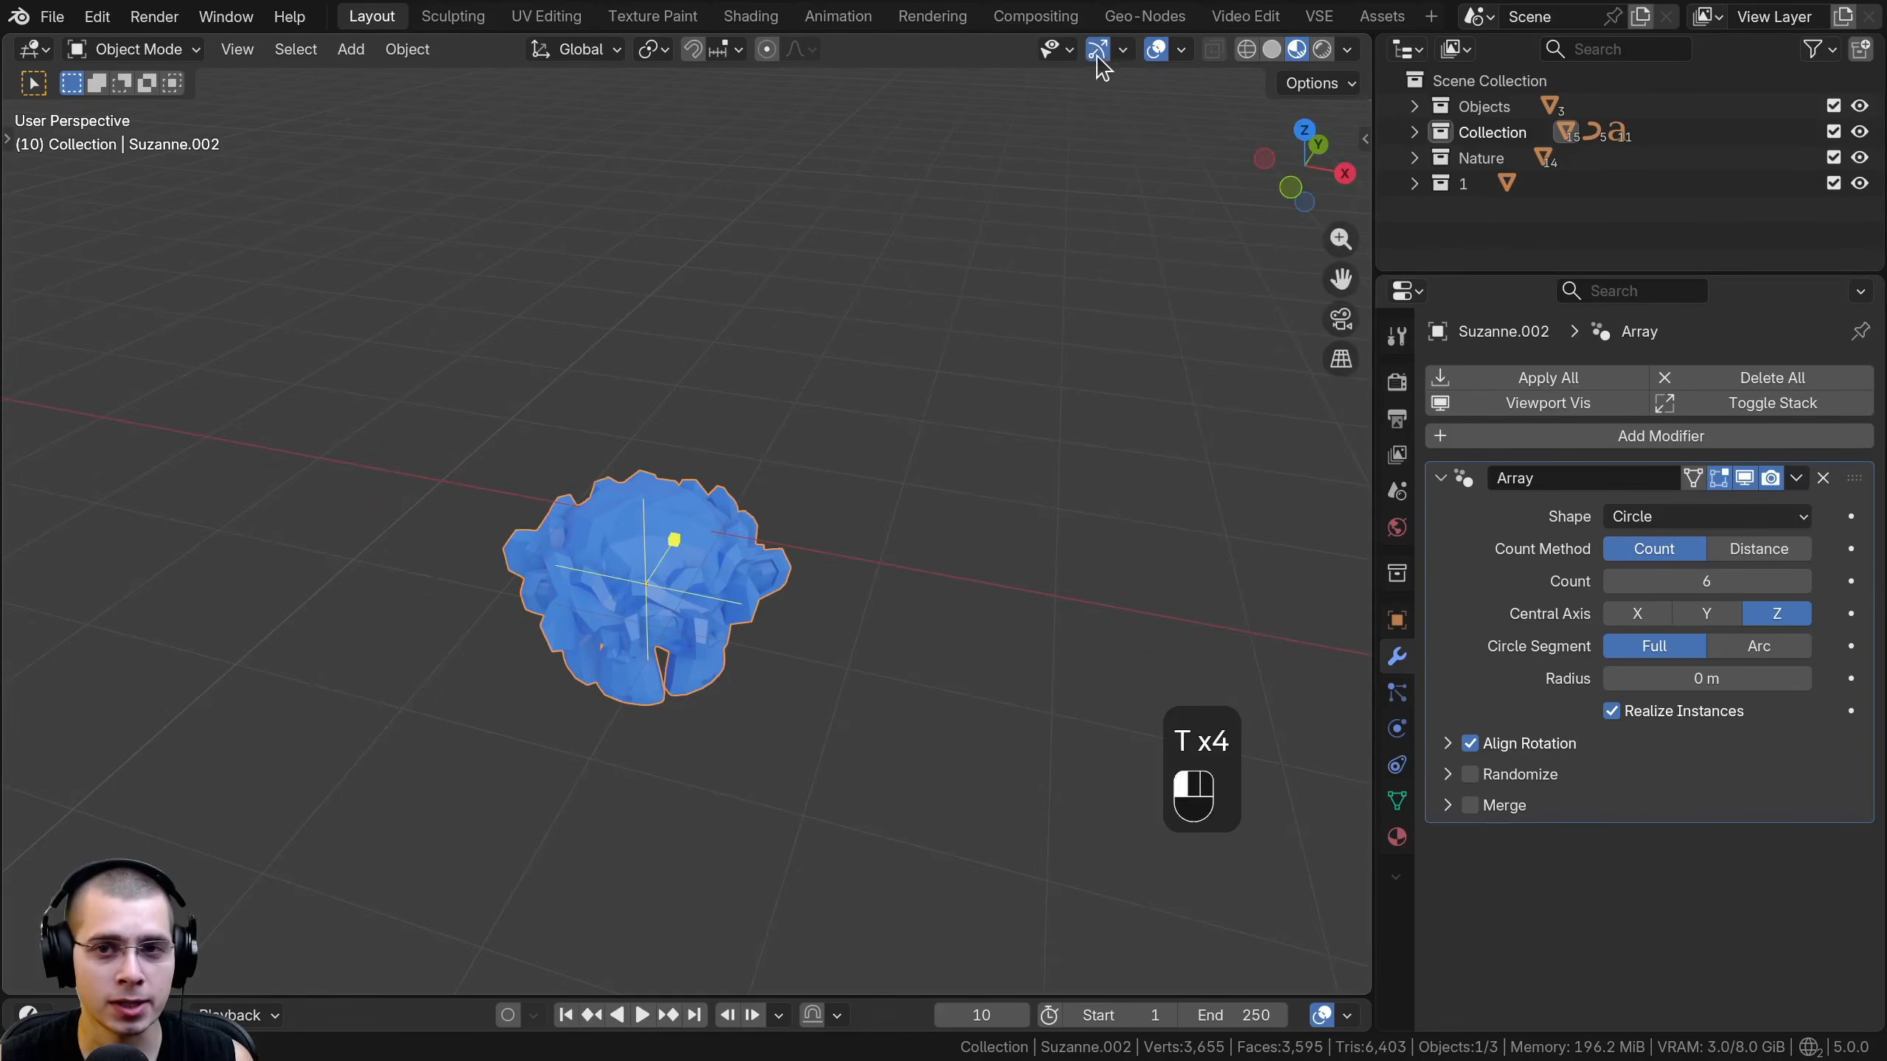
- Enlarge the circle array to a radius of about 4.94 m and set its count to 15
{"action": "middle_click_drag", "start_coordinate": [880, 338], "coordinate": [823, 347]}
{"action": "left_click_drag", "start_coordinate": [690, 539], "coordinate": [922, 393]}
{"action": "scroll", "coordinate": [757, 568], "scroll_direction": "down", "scroll_amount": 4}
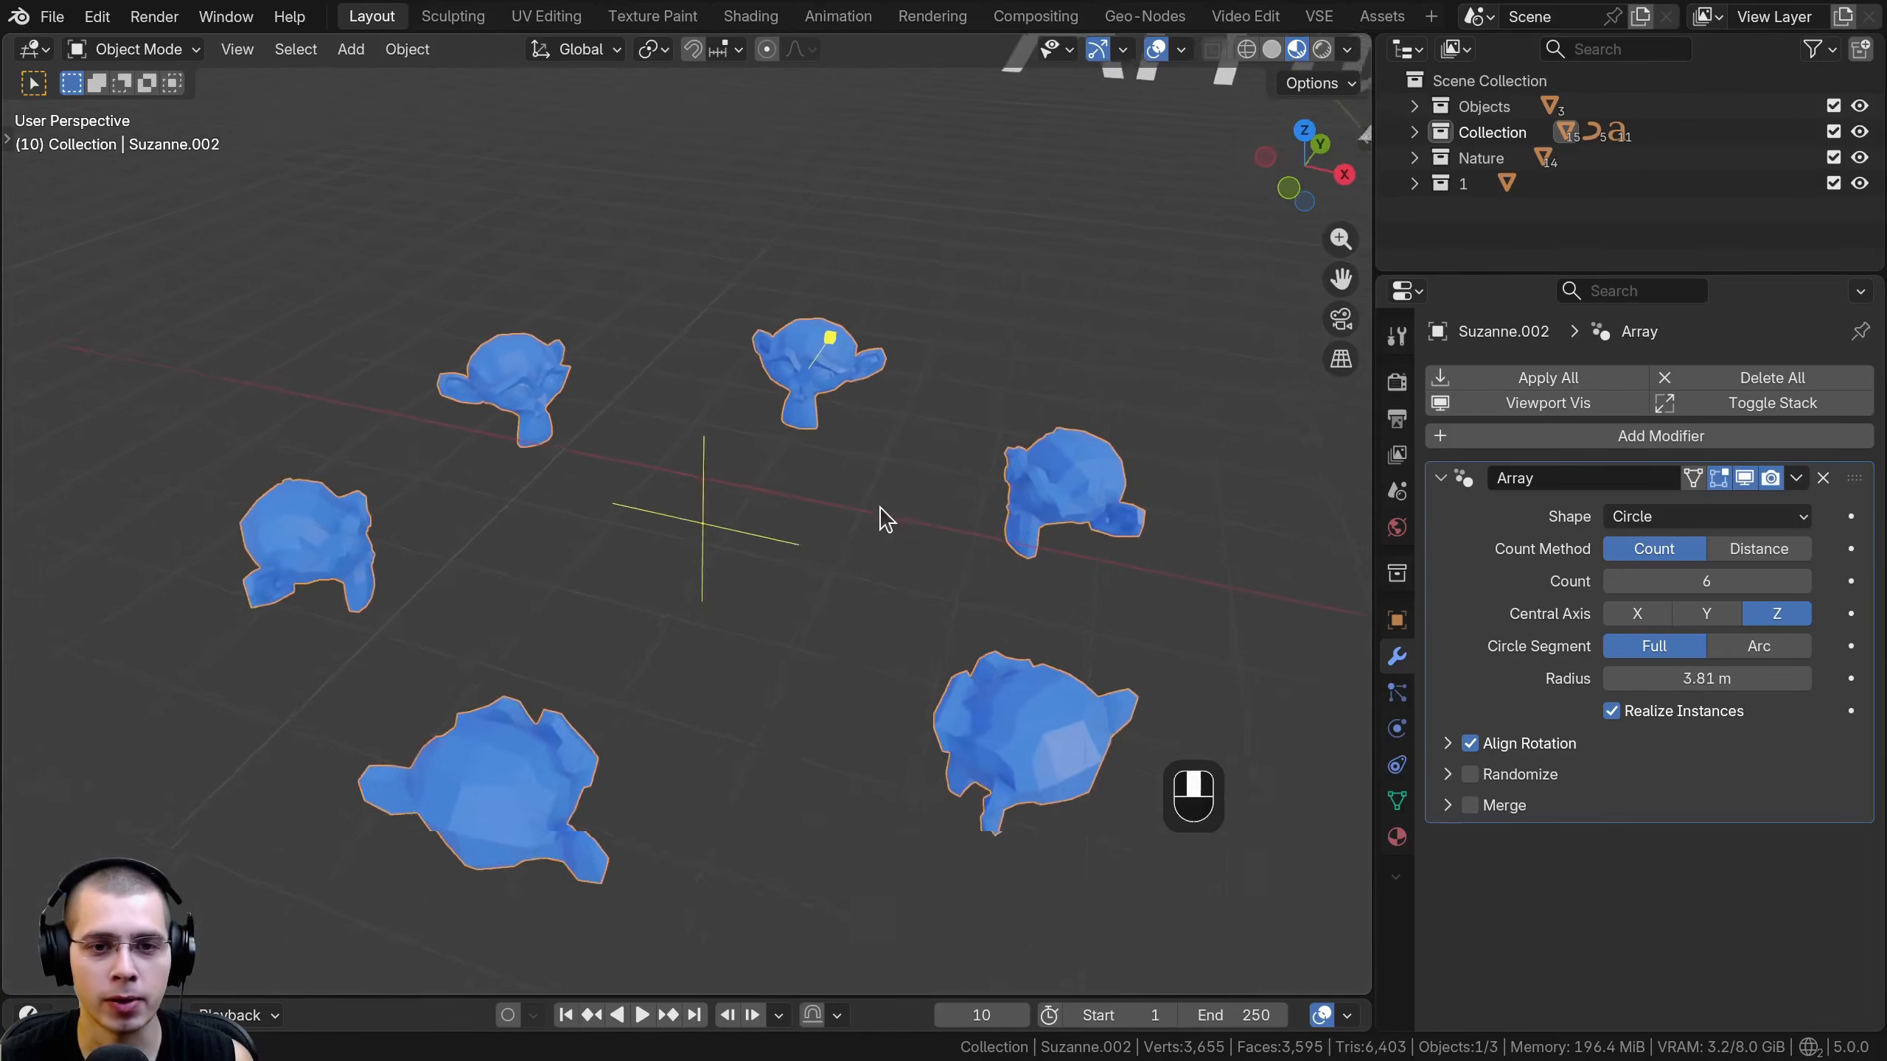
{"action": "scroll", "coordinate": [884, 527], "scroll_direction": "up", "scroll_amount": 3}
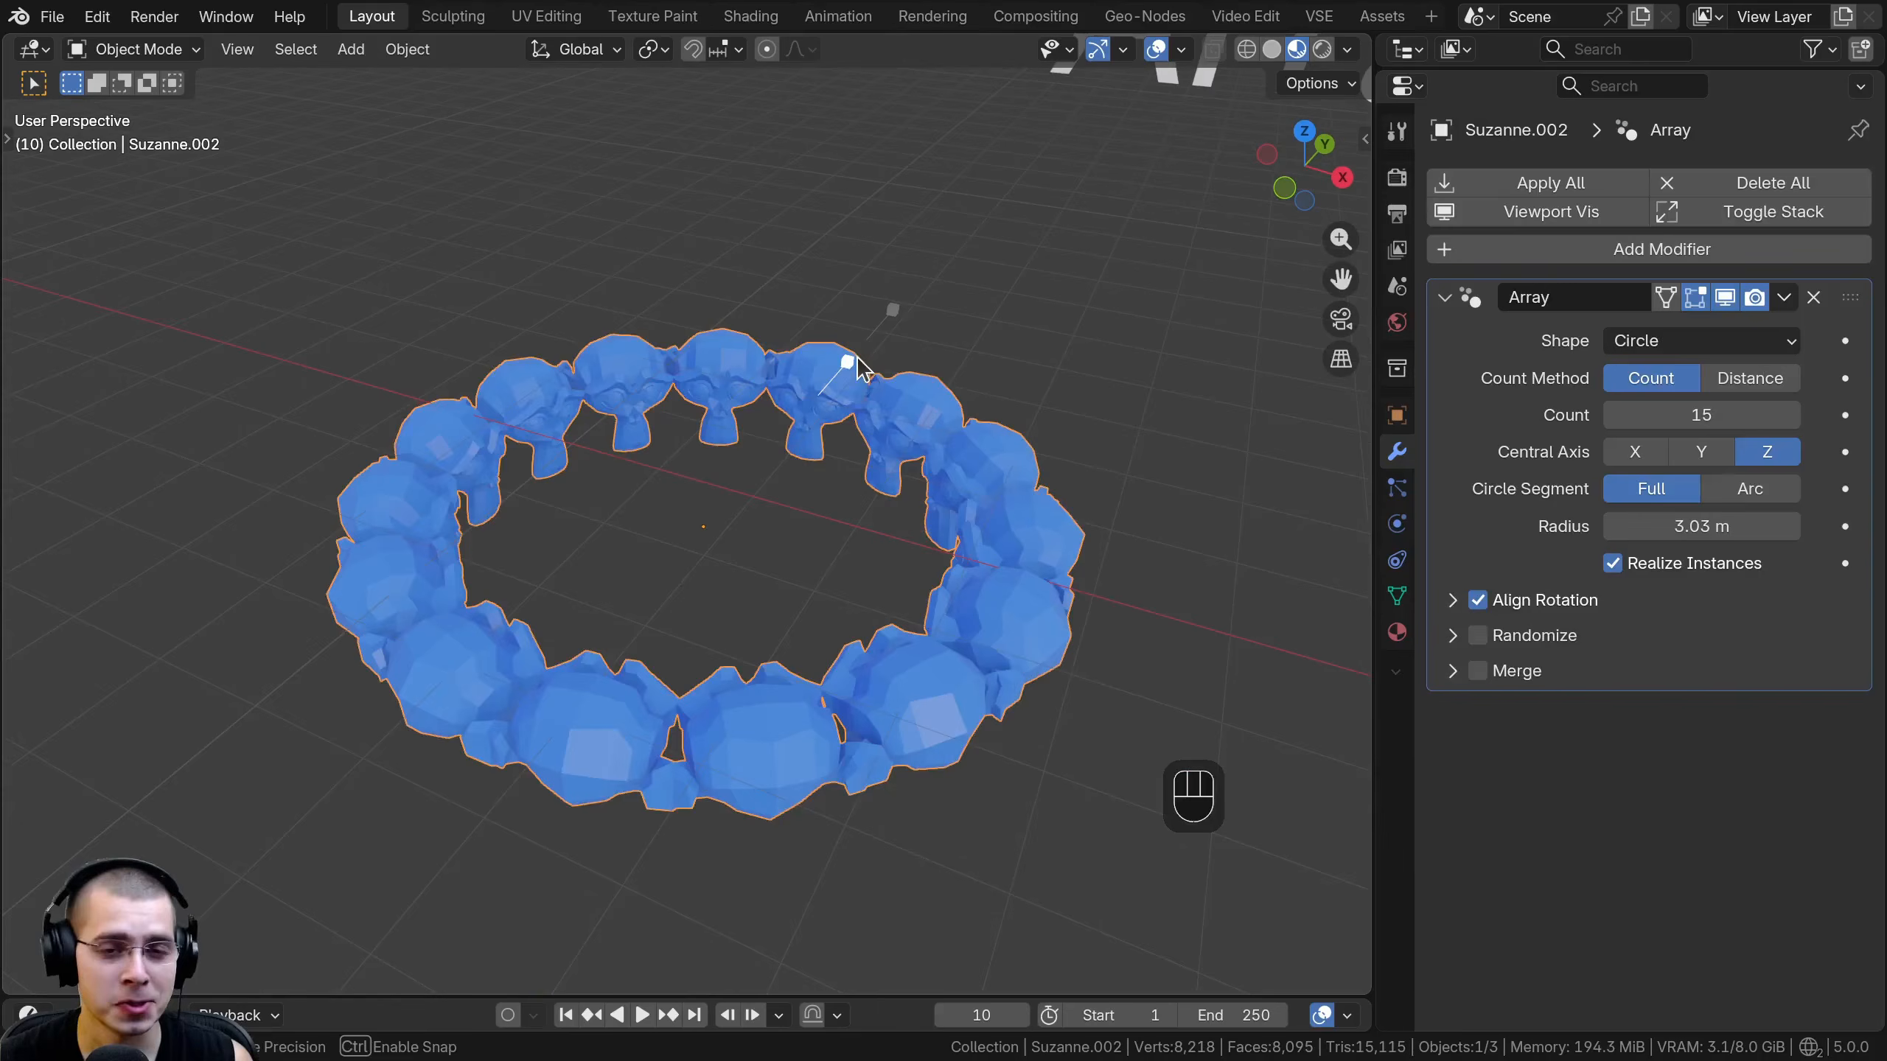
{"action": "left_click_drag", "start_coordinate": [858, 367], "coordinate": [914, 333]}
{"action": "middle_click_drag", "start_coordinate": [901, 487], "coordinate": [948, 542]}
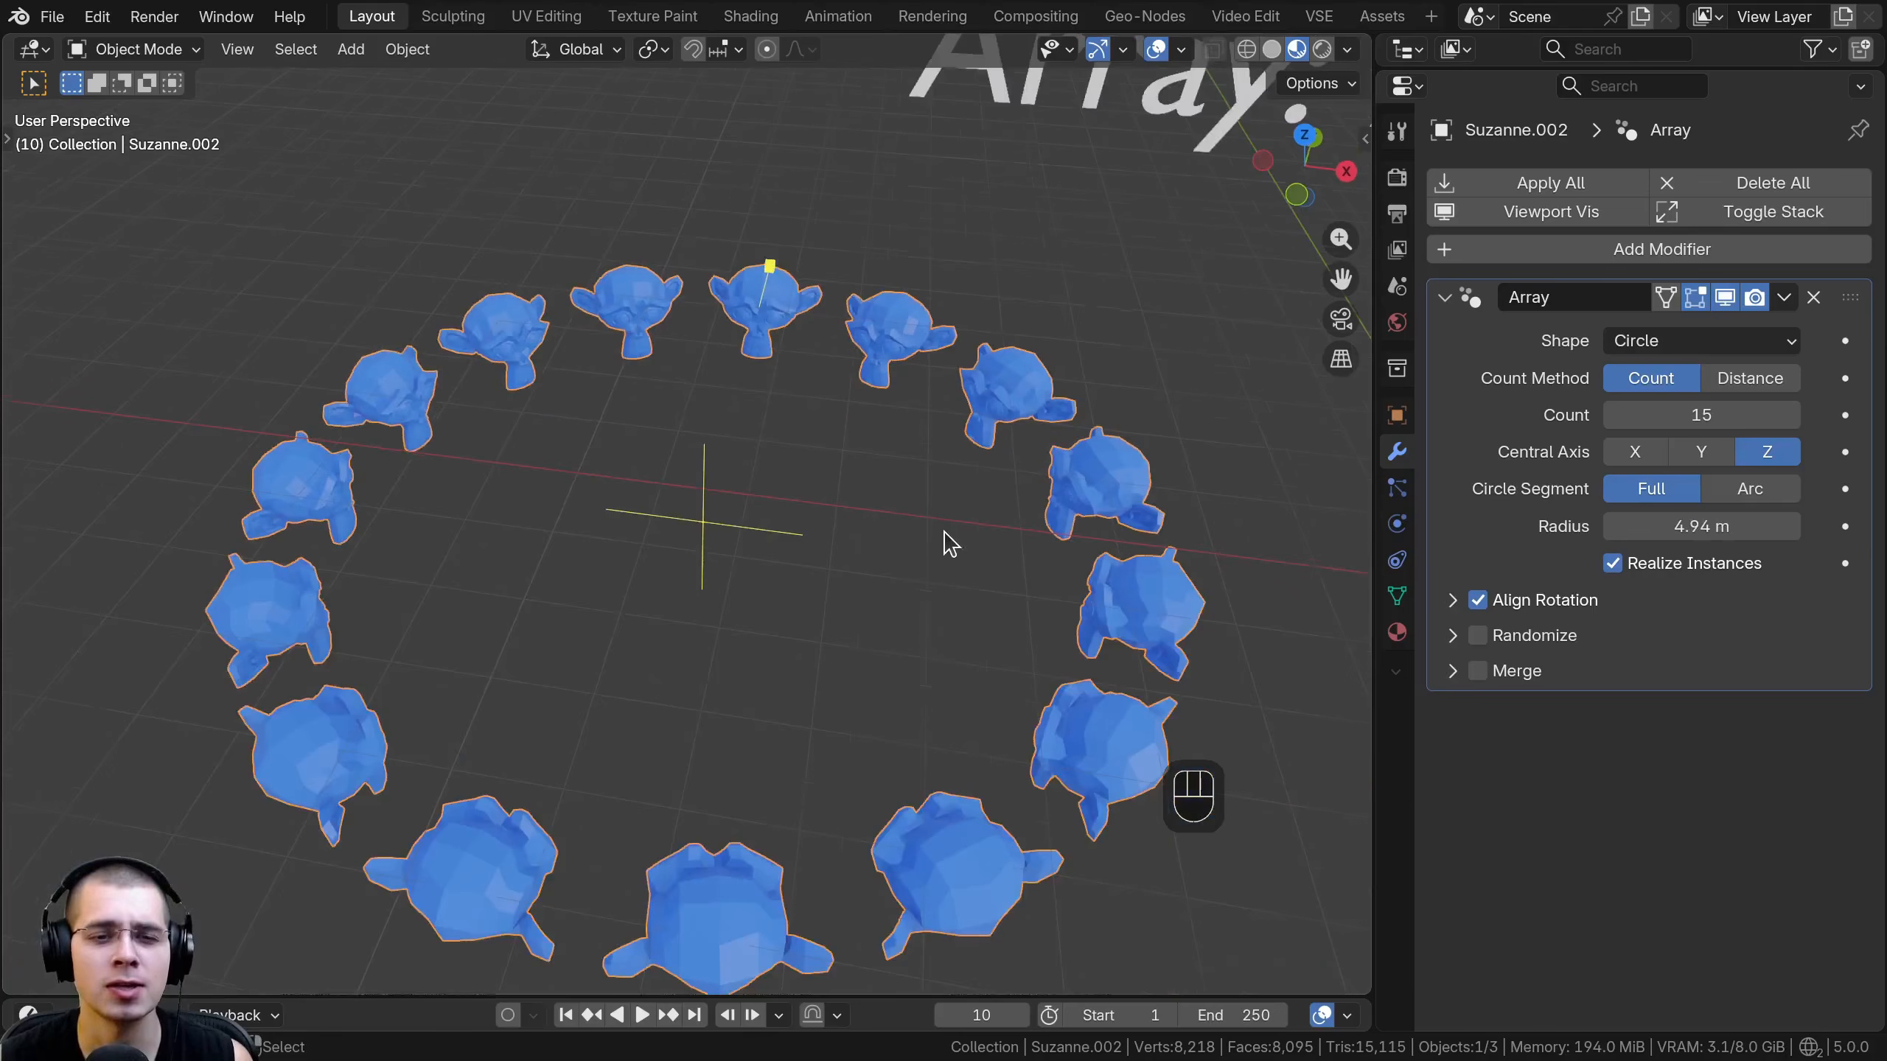
{"action": "middle_click_drag", "start_coordinate": [624, 461], "coordinate": [703, 401], "text": "shift"}
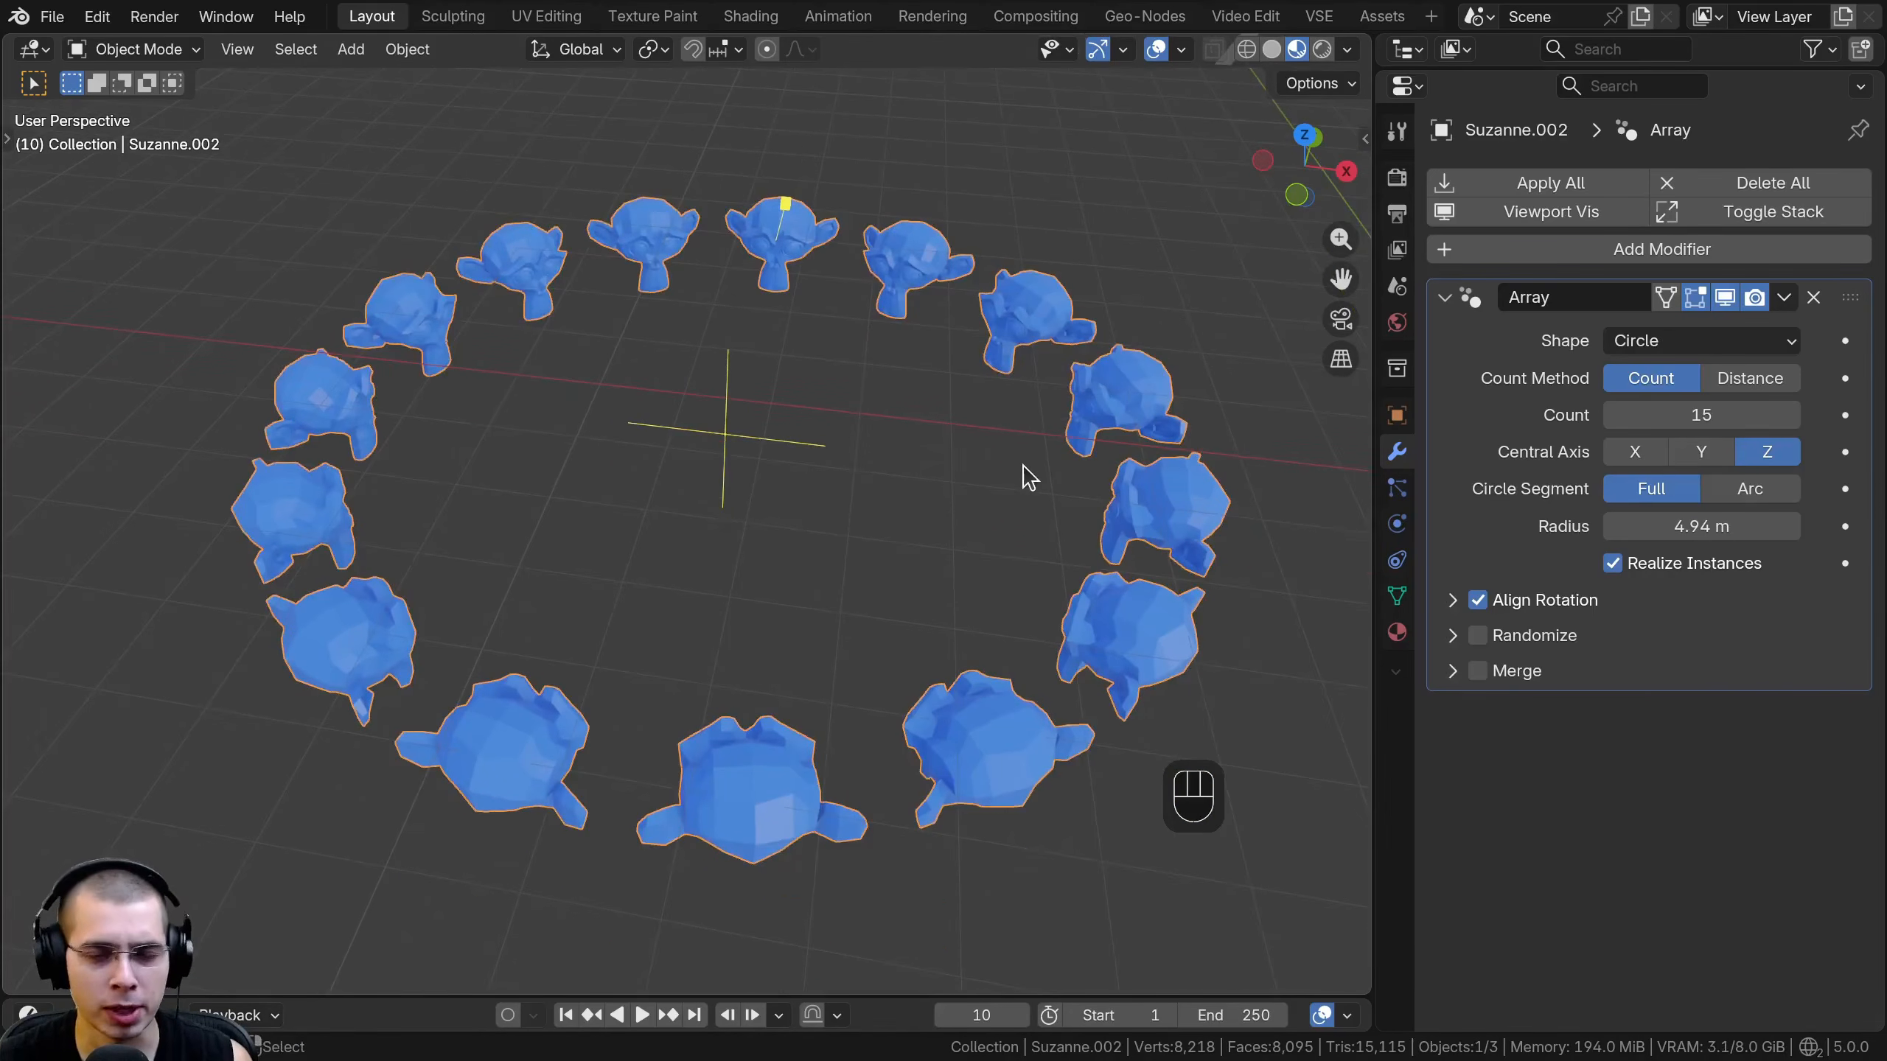
{"action": "middle_click_drag", "start_coordinate": [652, 274], "coordinate": [562, 424], "text": "shift"}
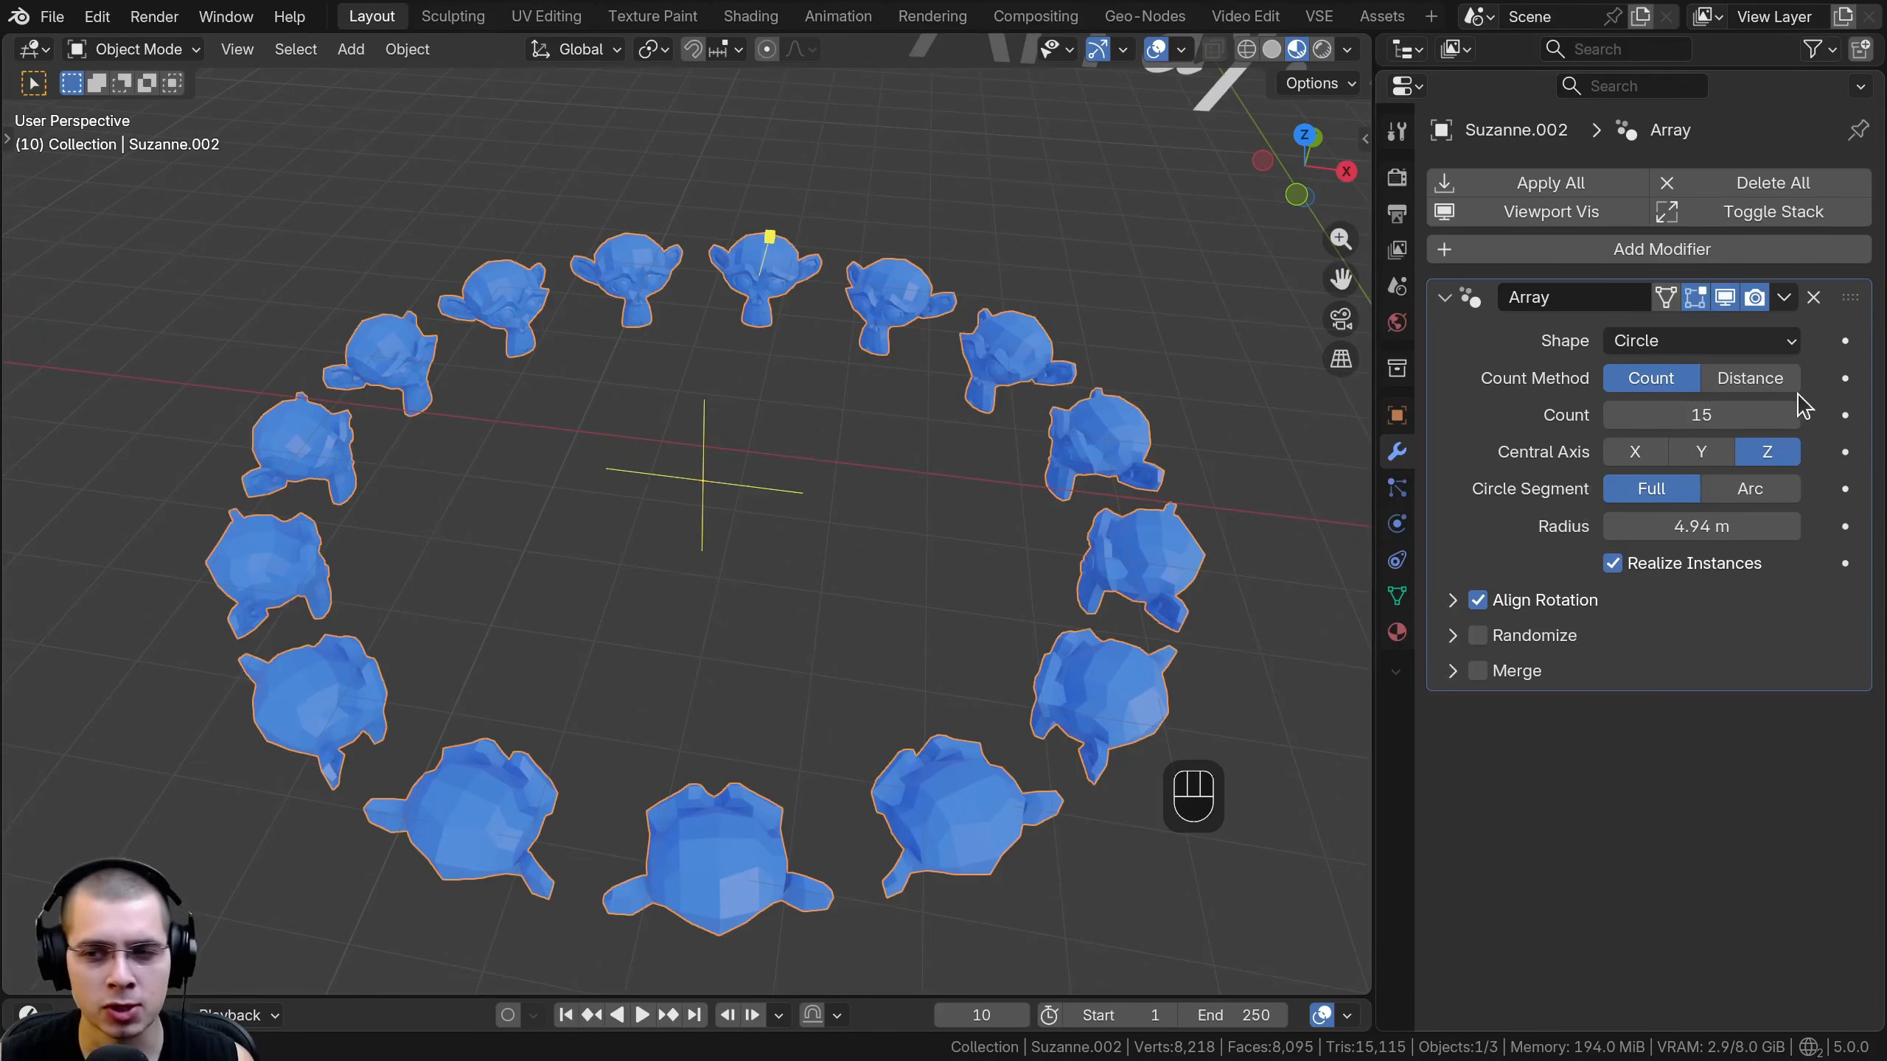
- Set the circle array's radius to about 5.56 m and try X and Y as its central axis before returning to Z
{"action": "mouse_move", "coordinate": [1737, 415]}
{"action": "left_mouse_down", "text": "shift"}
{"action": "mouse_move", "coordinate": [1649, 414]}
{"action": "mouse_move", "coordinate": [1737, 414]}
{"action": "left_mouse_up", "text": "shift"}
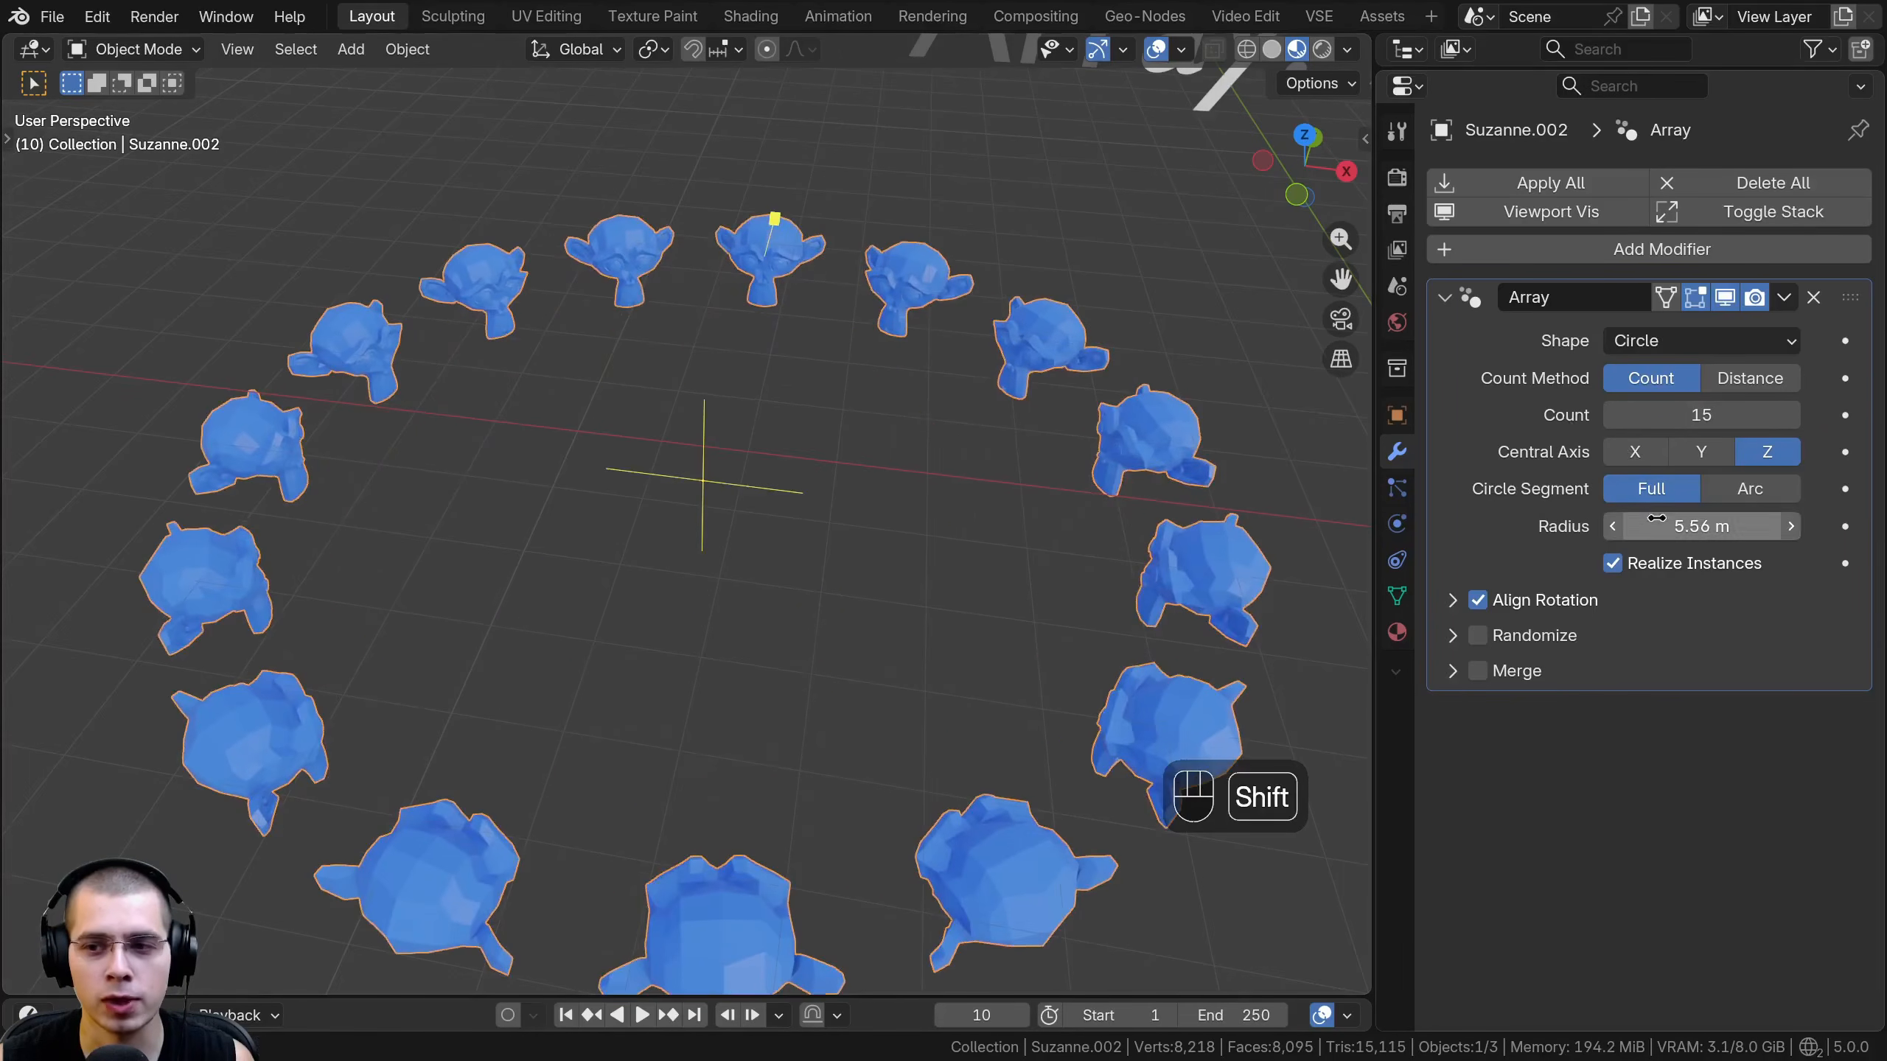
{"action": "left_click_drag", "start_coordinate": [1701, 526], "coordinate": [1631, 525], "text": "shift"}
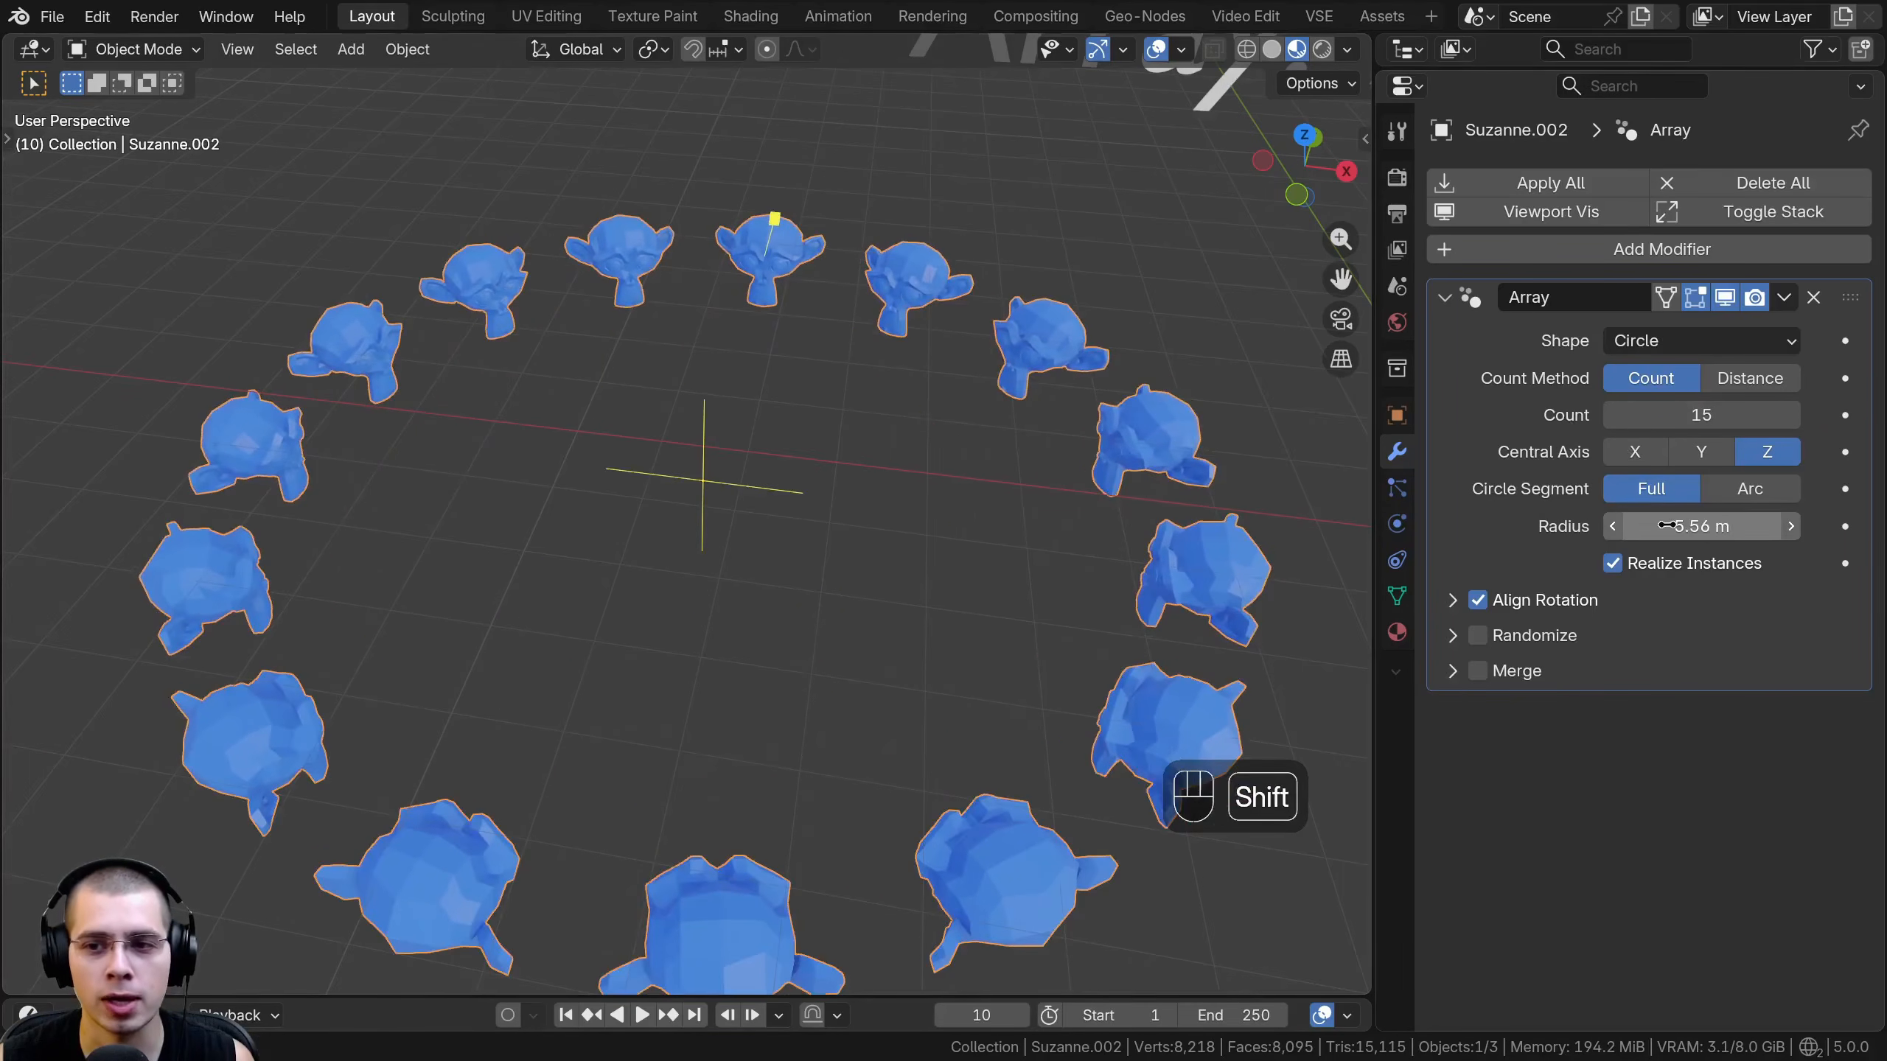
{"action": "left_click", "coordinate": [1626, 454]}
{"action": "scroll", "coordinate": [954, 479], "scroll_direction": "down", "scroll_amount": 3}
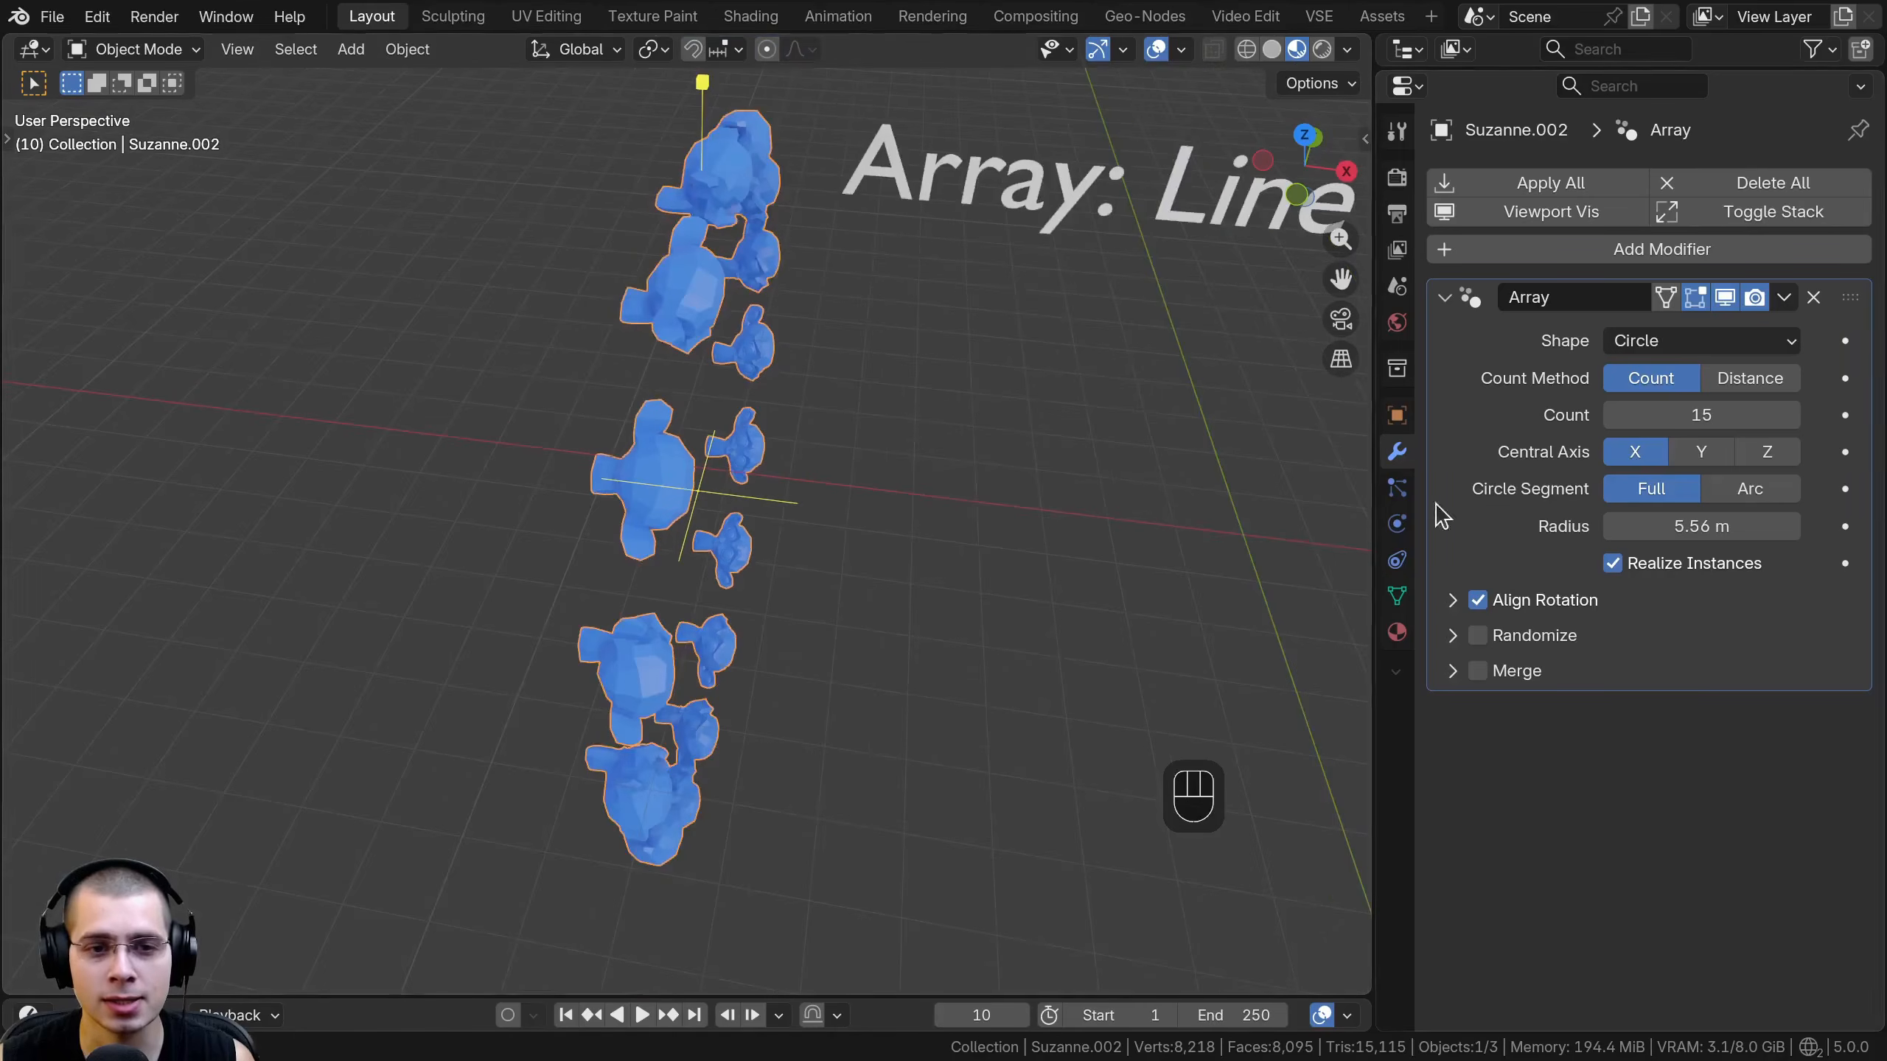
{"action": "middle_click_drag", "start_coordinate": [1262, 513], "coordinate": [1147, 475]}
{"action": "left_click", "coordinate": [1698, 457]}
{"action": "left_click", "coordinate": [1741, 457]}
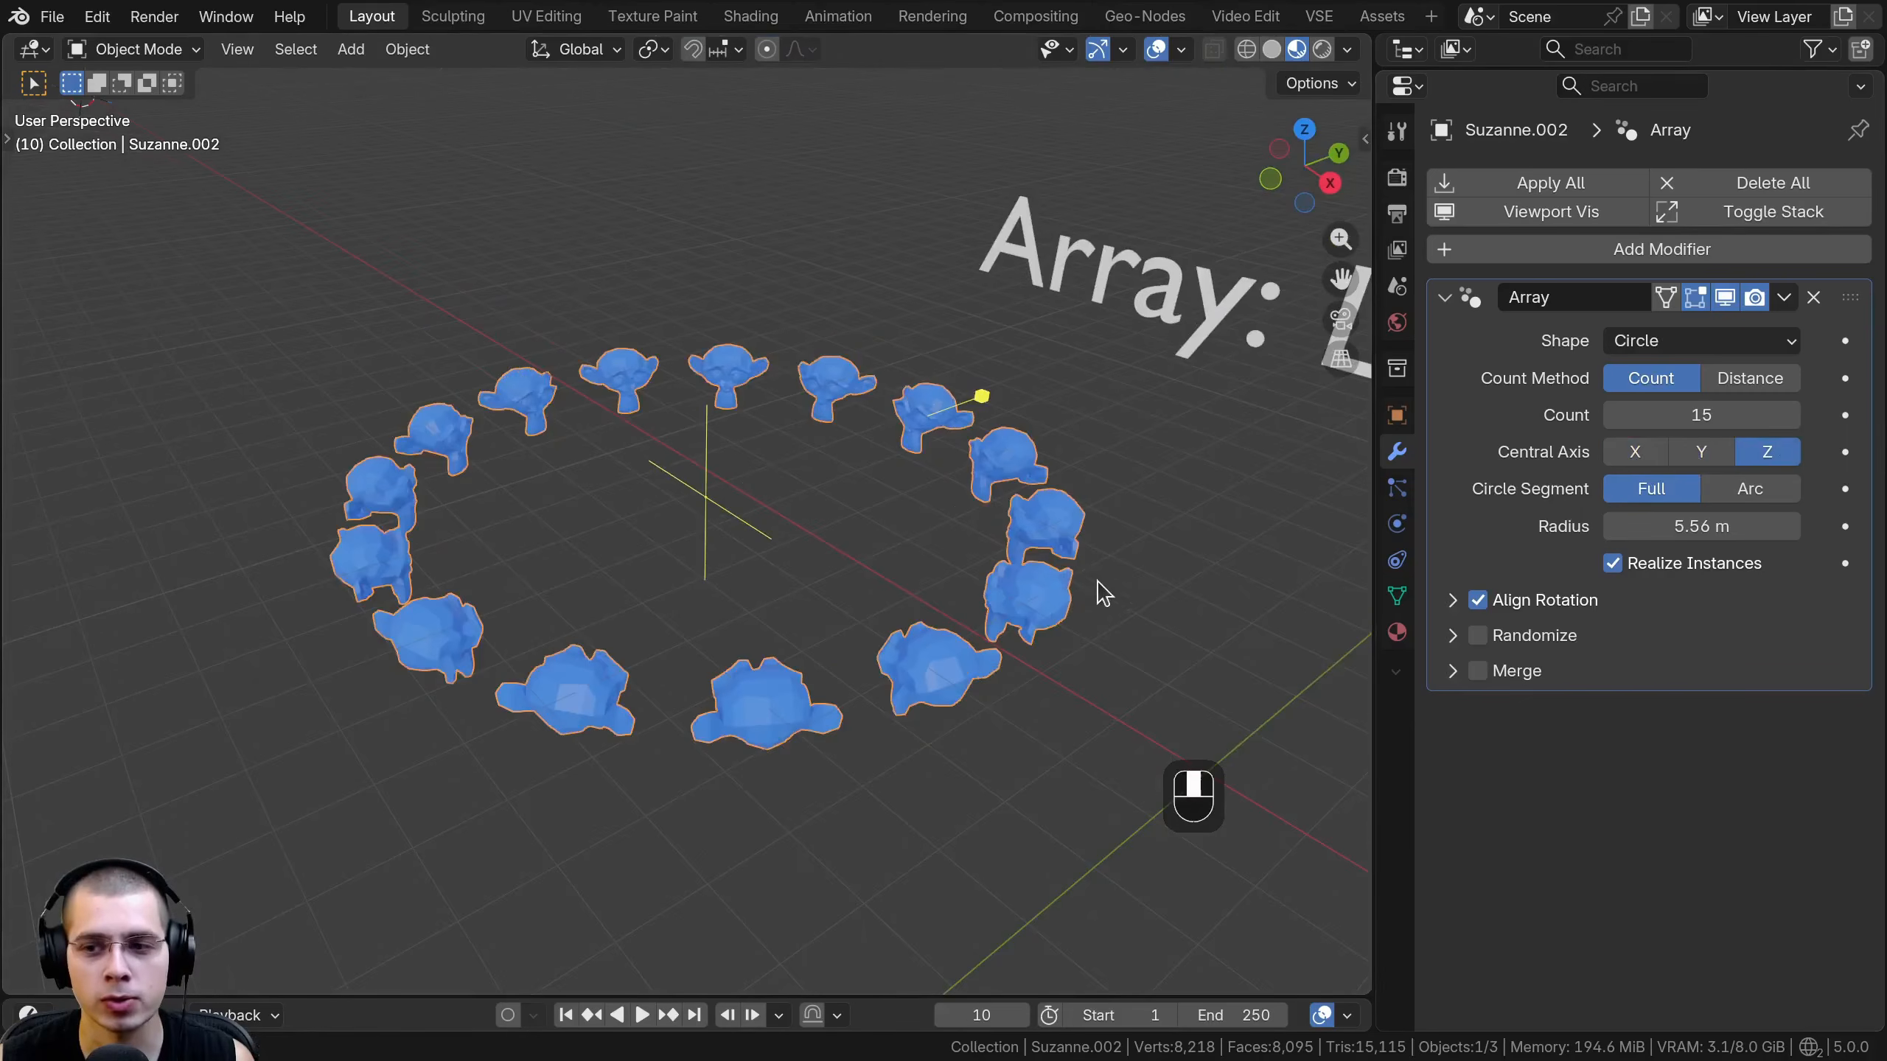
- Try an Arc circle segment with a 177° sweep angle and return the segment to Full
{"action": "left_click", "coordinate": [1734, 495]}
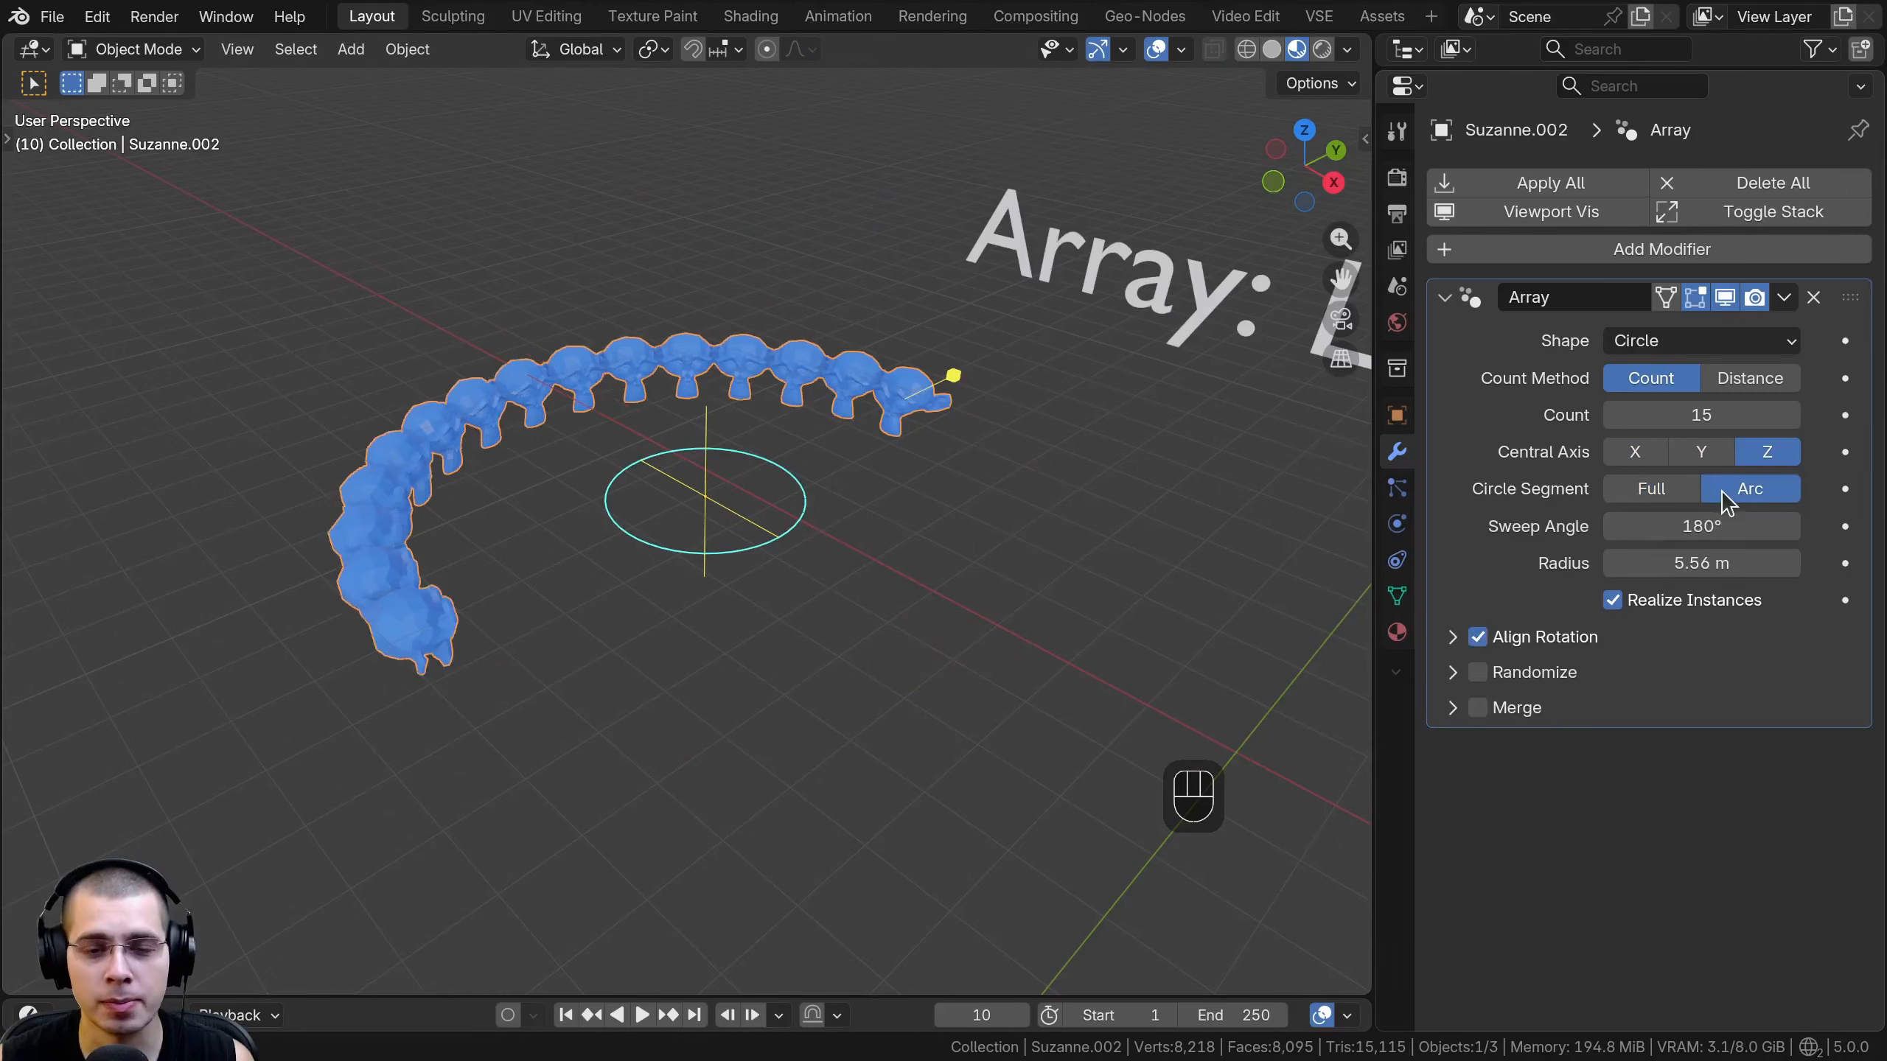
{"action": "middle_click_drag", "start_coordinate": [1183, 290], "coordinate": [1187, 311]}
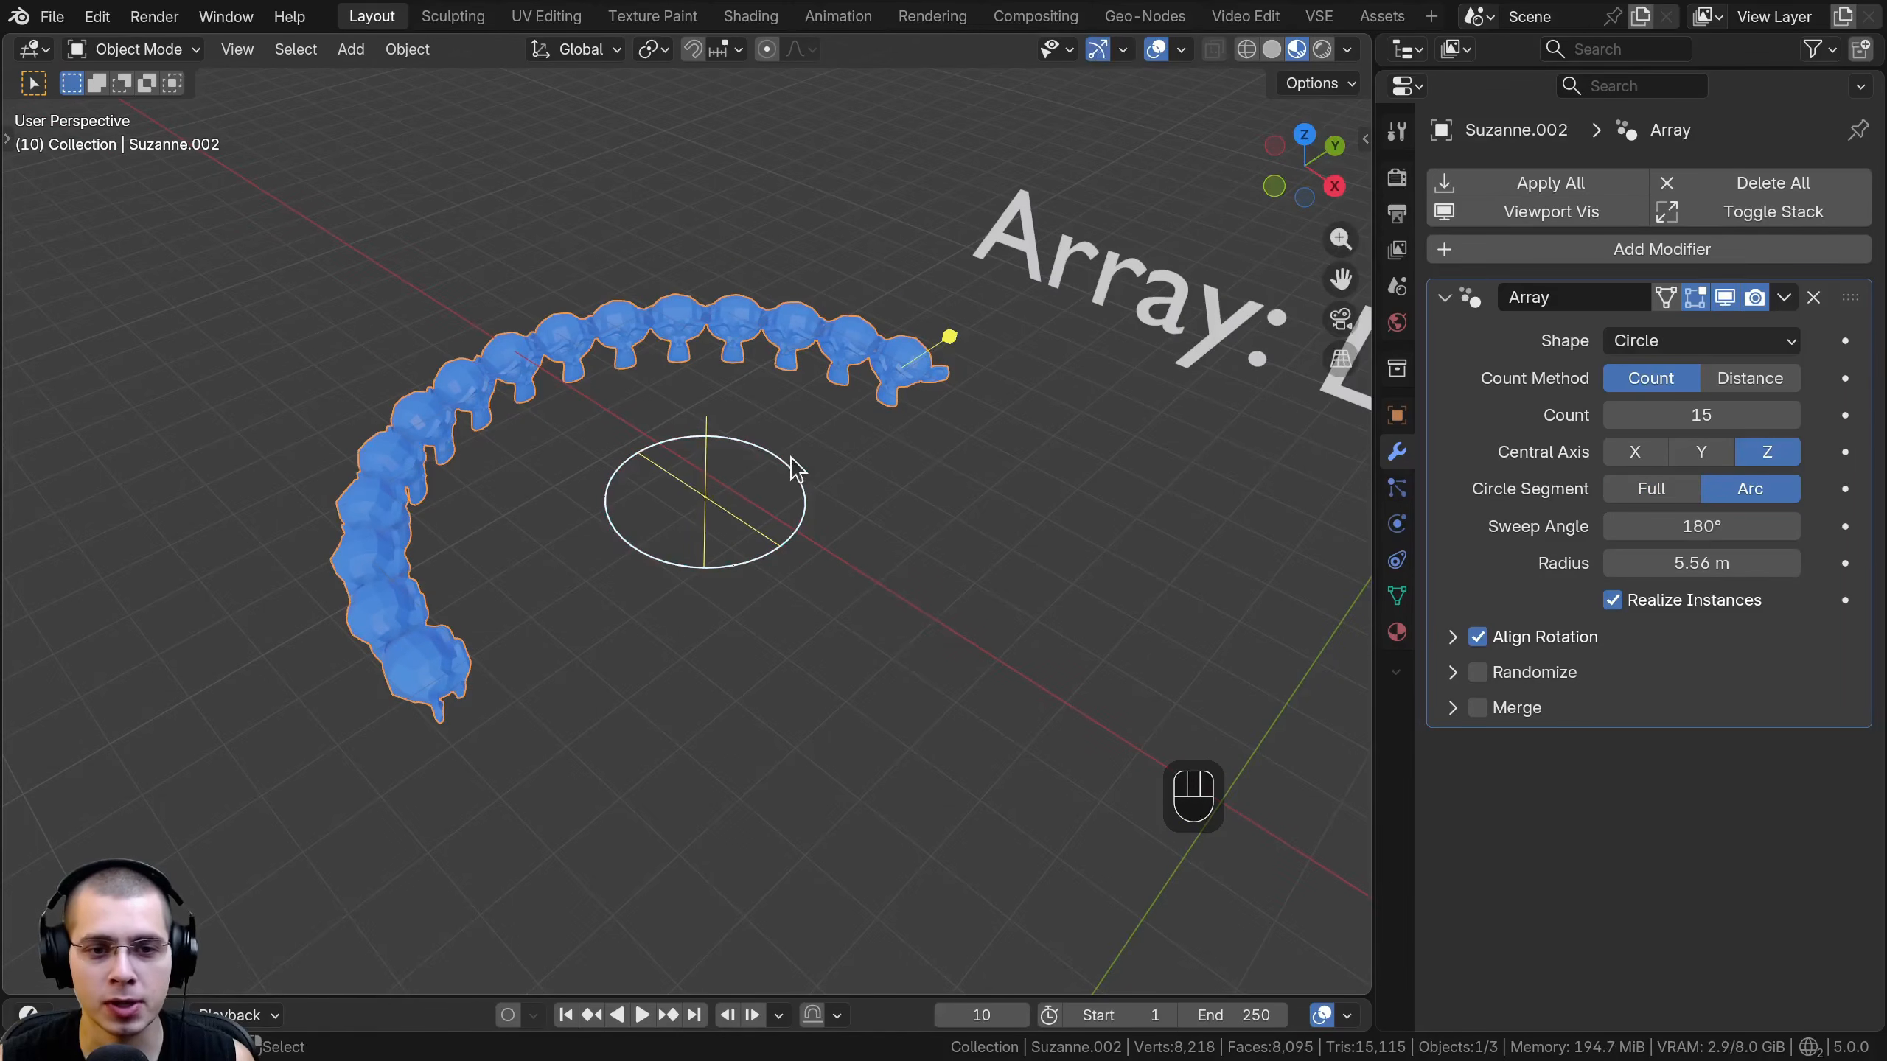
{"action": "left_click_drag", "start_coordinate": [796, 468], "coordinate": [813, 510]}
{"action": "mouse_move", "coordinate": [1702, 526]}
{"action": "left_mouse_down"}
{"action": "mouse_move", "coordinate": [1641, 526]}
{"action": "mouse_move", "coordinate": [1746, 527]}
{"action": "mouse_move", "coordinate": [1726, 526]}
{"action": "left_mouse_up"}
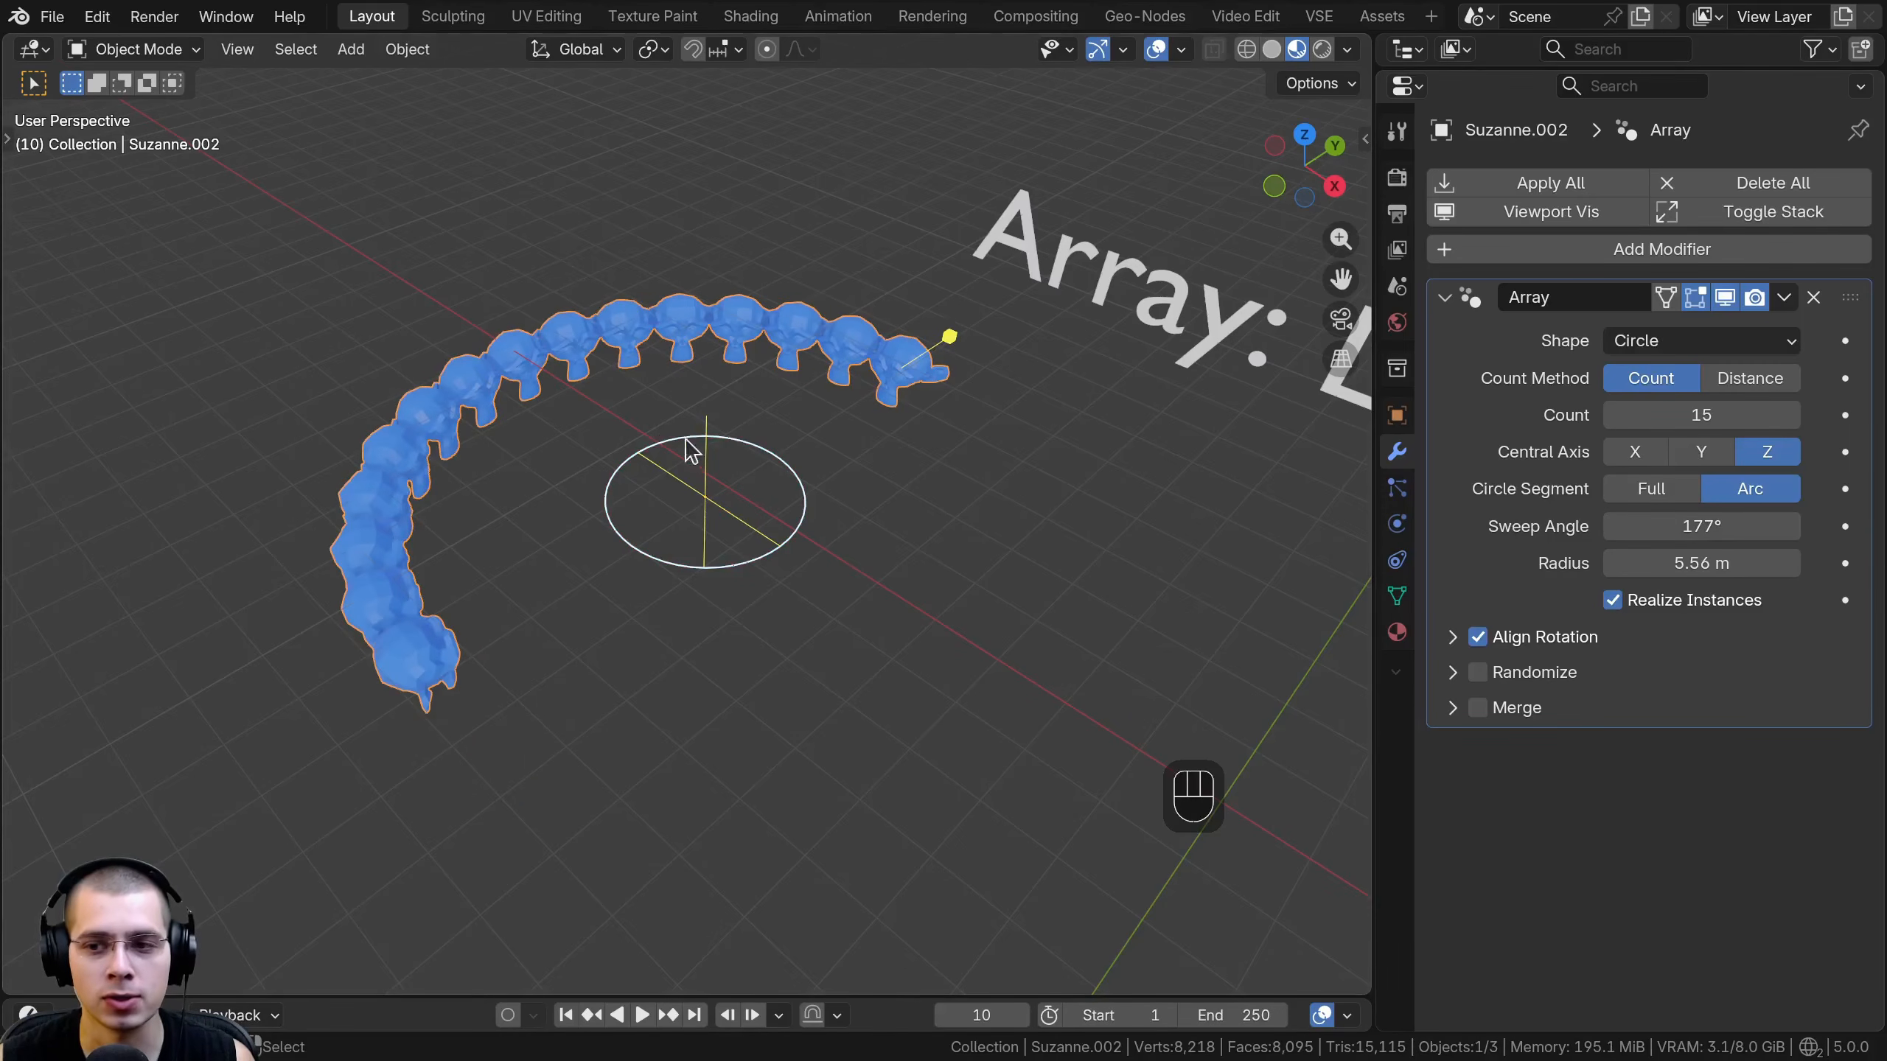
{"action": "left_click", "coordinate": [1643, 494]}
{"action": "middle_click_drag", "start_coordinate": [895, 519], "coordinate": [989, 550], "text": "shift"}
{"action": "scroll", "coordinate": [987, 531], "scroll_direction": "up", "scroll_amount": 1}
- Switch the circle array's count method between Distance and Count, ending on Count
{"action": "left_click", "coordinate": [1727, 378]}
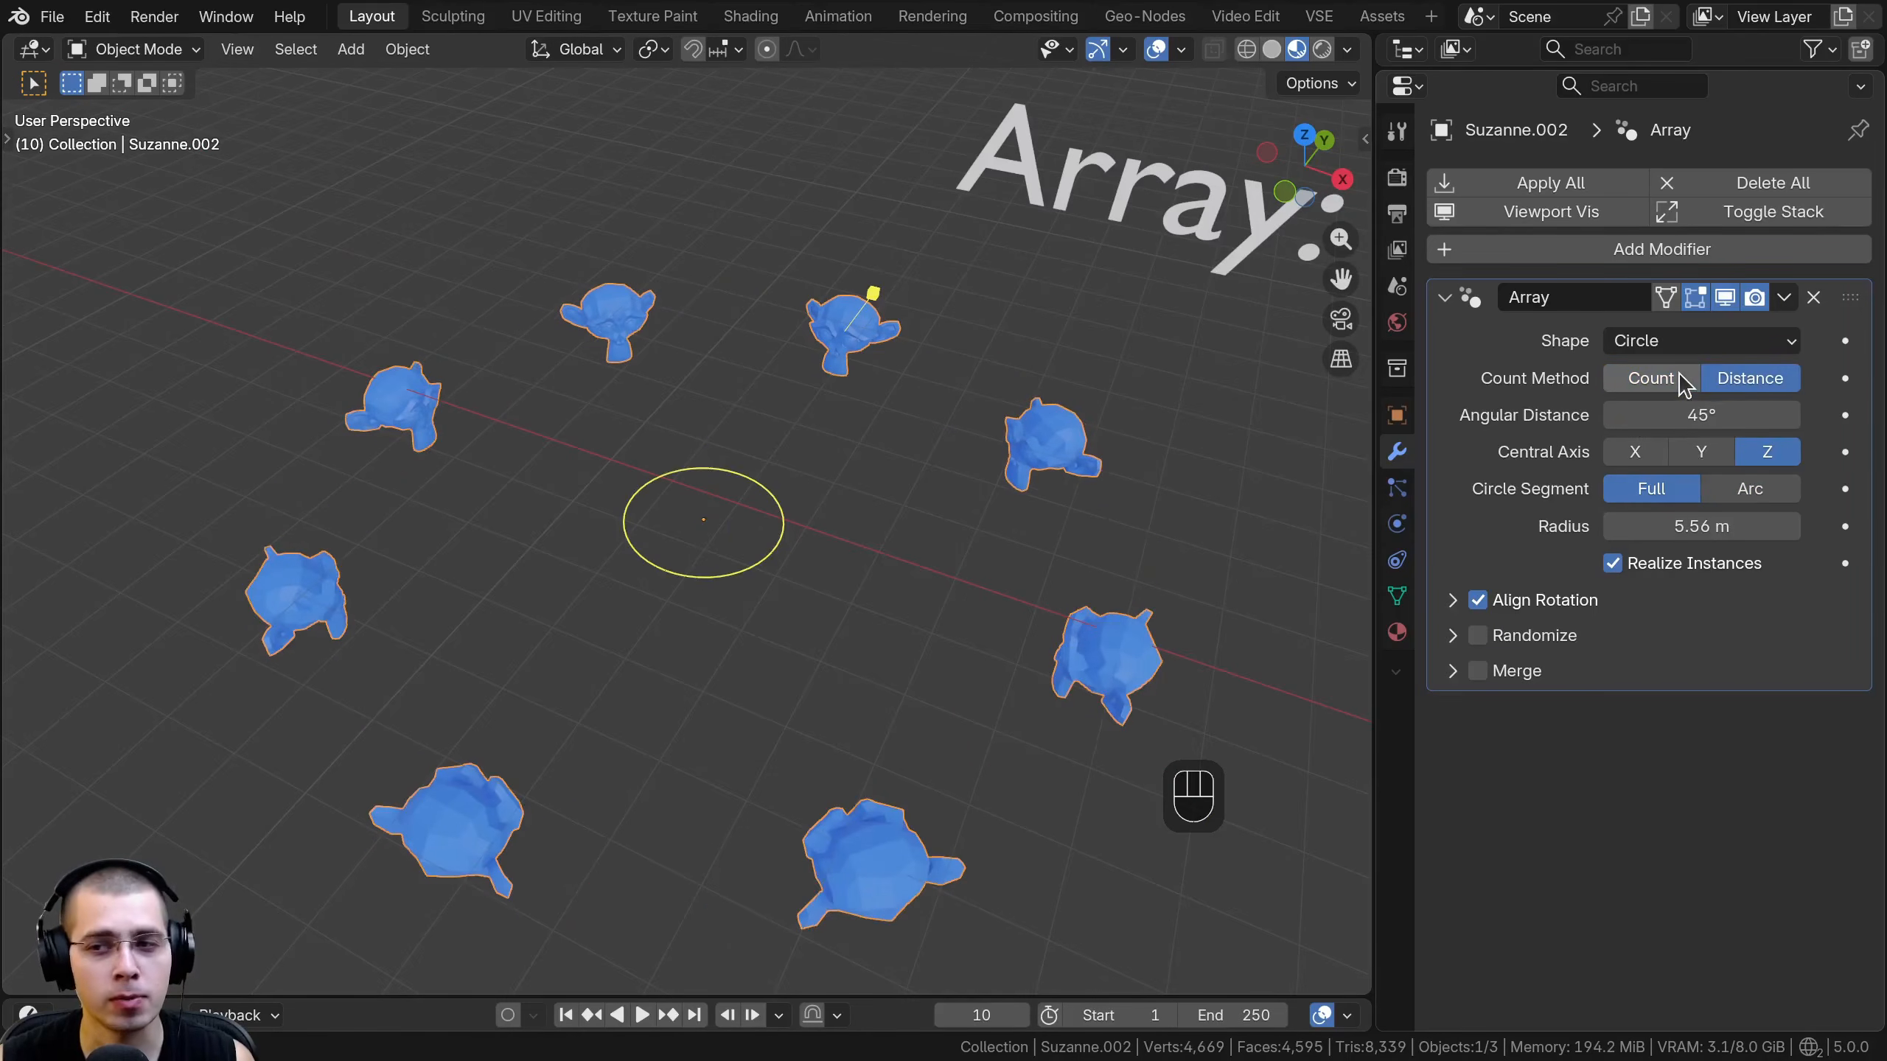
{"action": "left_click", "coordinate": [1695, 379]}
{"action": "left_click", "coordinate": [1730, 377]}
{"action": "left_click", "coordinate": [1679, 378]}
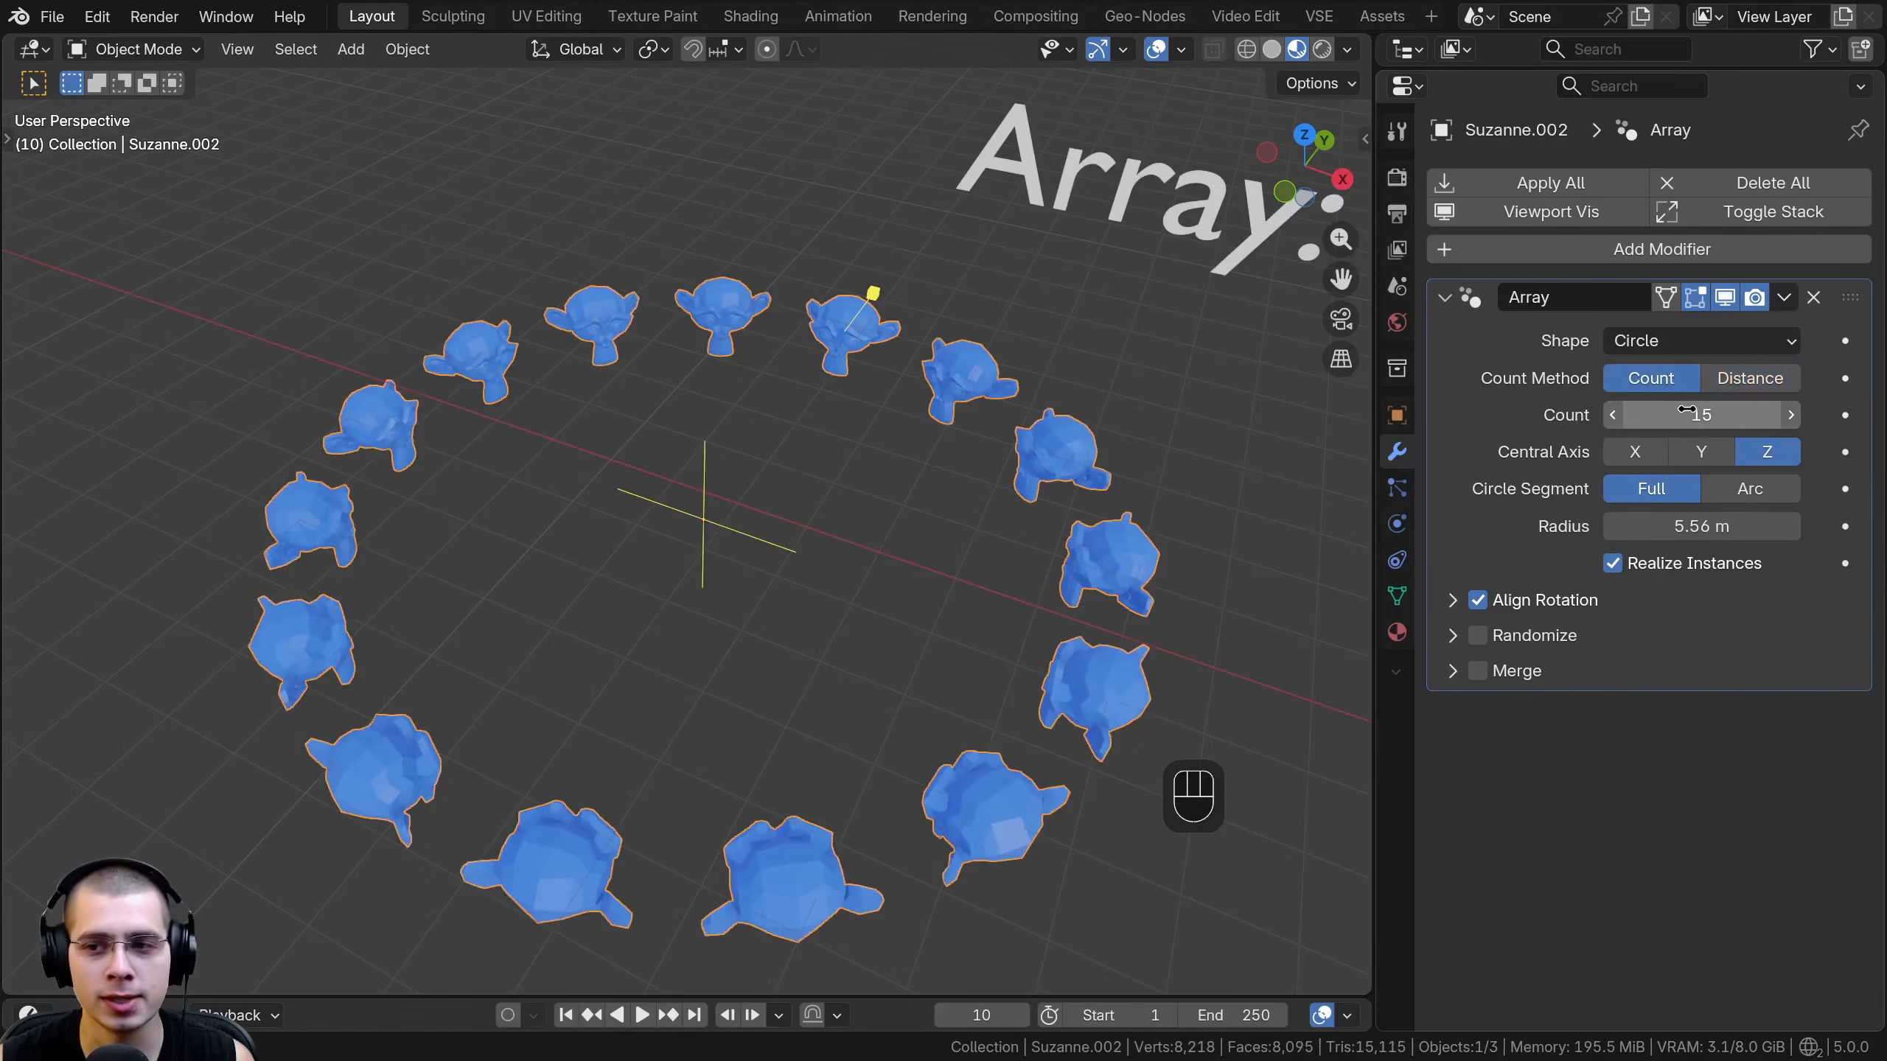
- Reduce the array's count to 3, raise it back to 15, and try the Distance method once more before restoring Count
{"action": "left_click", "coordinate": [1687, 407]}
{"action": "type", "text": "3"}
{"action": "key", "text": "Return"}
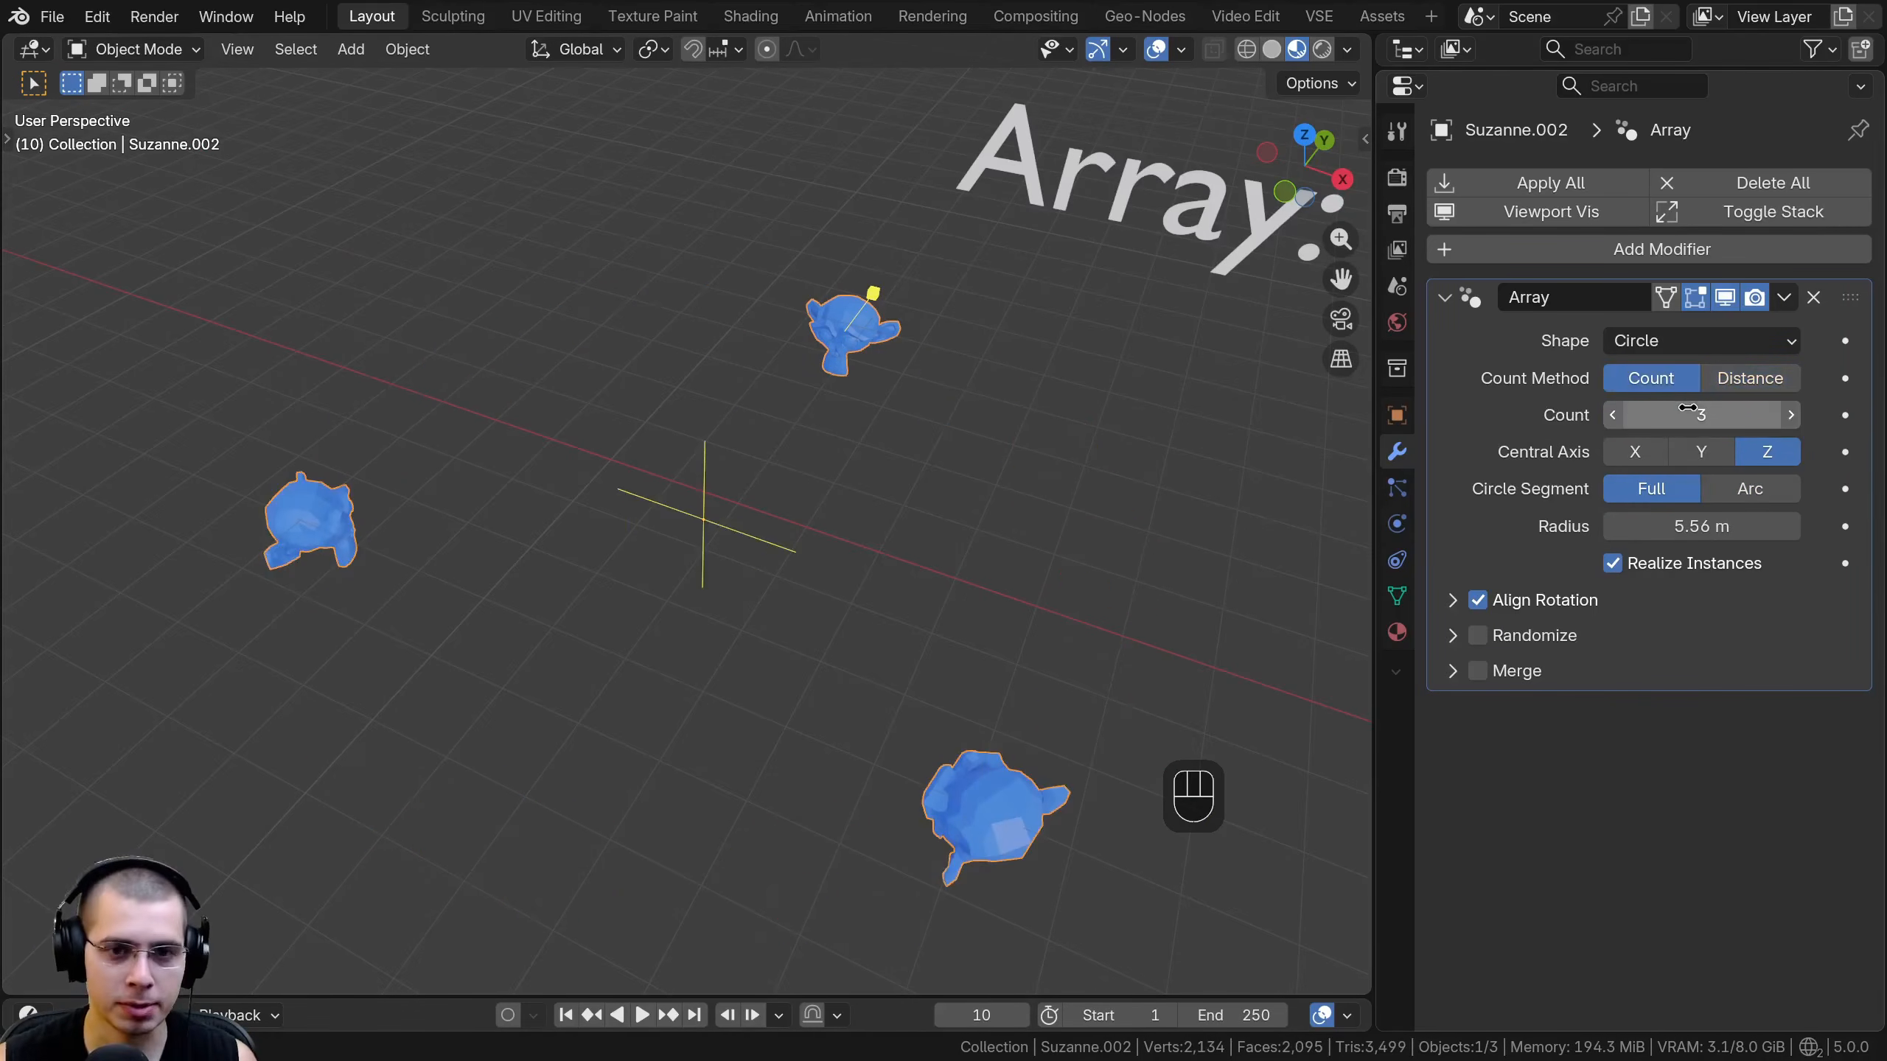
{"action": "mouse_move", "coordinate": [1686, 417]}
{"action": "left_mouse_down", "text": "shift"}
{"action": "mouse_move", "coordinate": [1788, 416]}
{"action": "mouse_move", "coordinate": [1634, 415]}
{"action": "mouse_move", "coordinate": [1701, 415]}
{"action": "left_mouse_up", "text": "shift"}
{"action": "left_click", "coordinate": [1750, 377]}
{"action": "left_click", "coordinate": [1650, 377]}
- Expand Align Rotation and toggle it off and on to compare the monkey heads' orientation around the circle
{"action": "left_click", "coordinate": [1451, 600]}
{"action": "left_click", "coordinate": [1478, 600]}
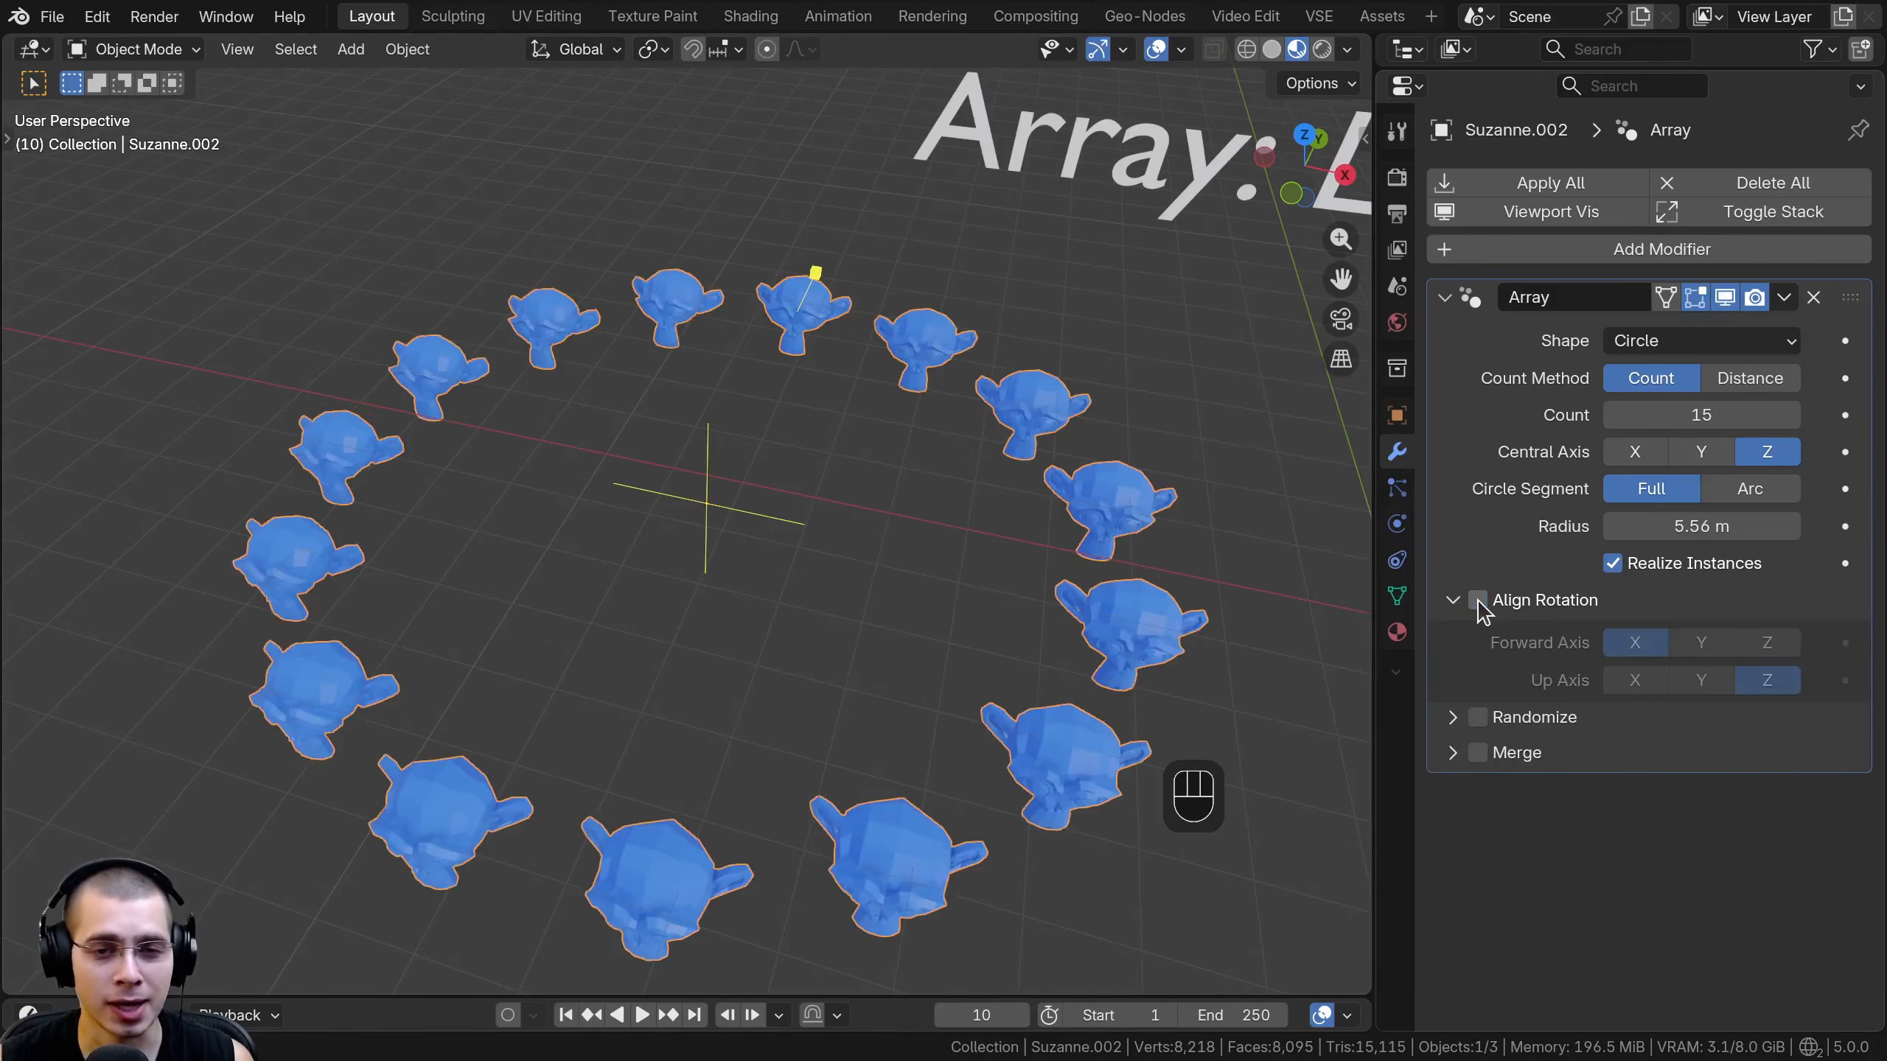
{"action": "left_click", "coordinate": [1478, 599]}
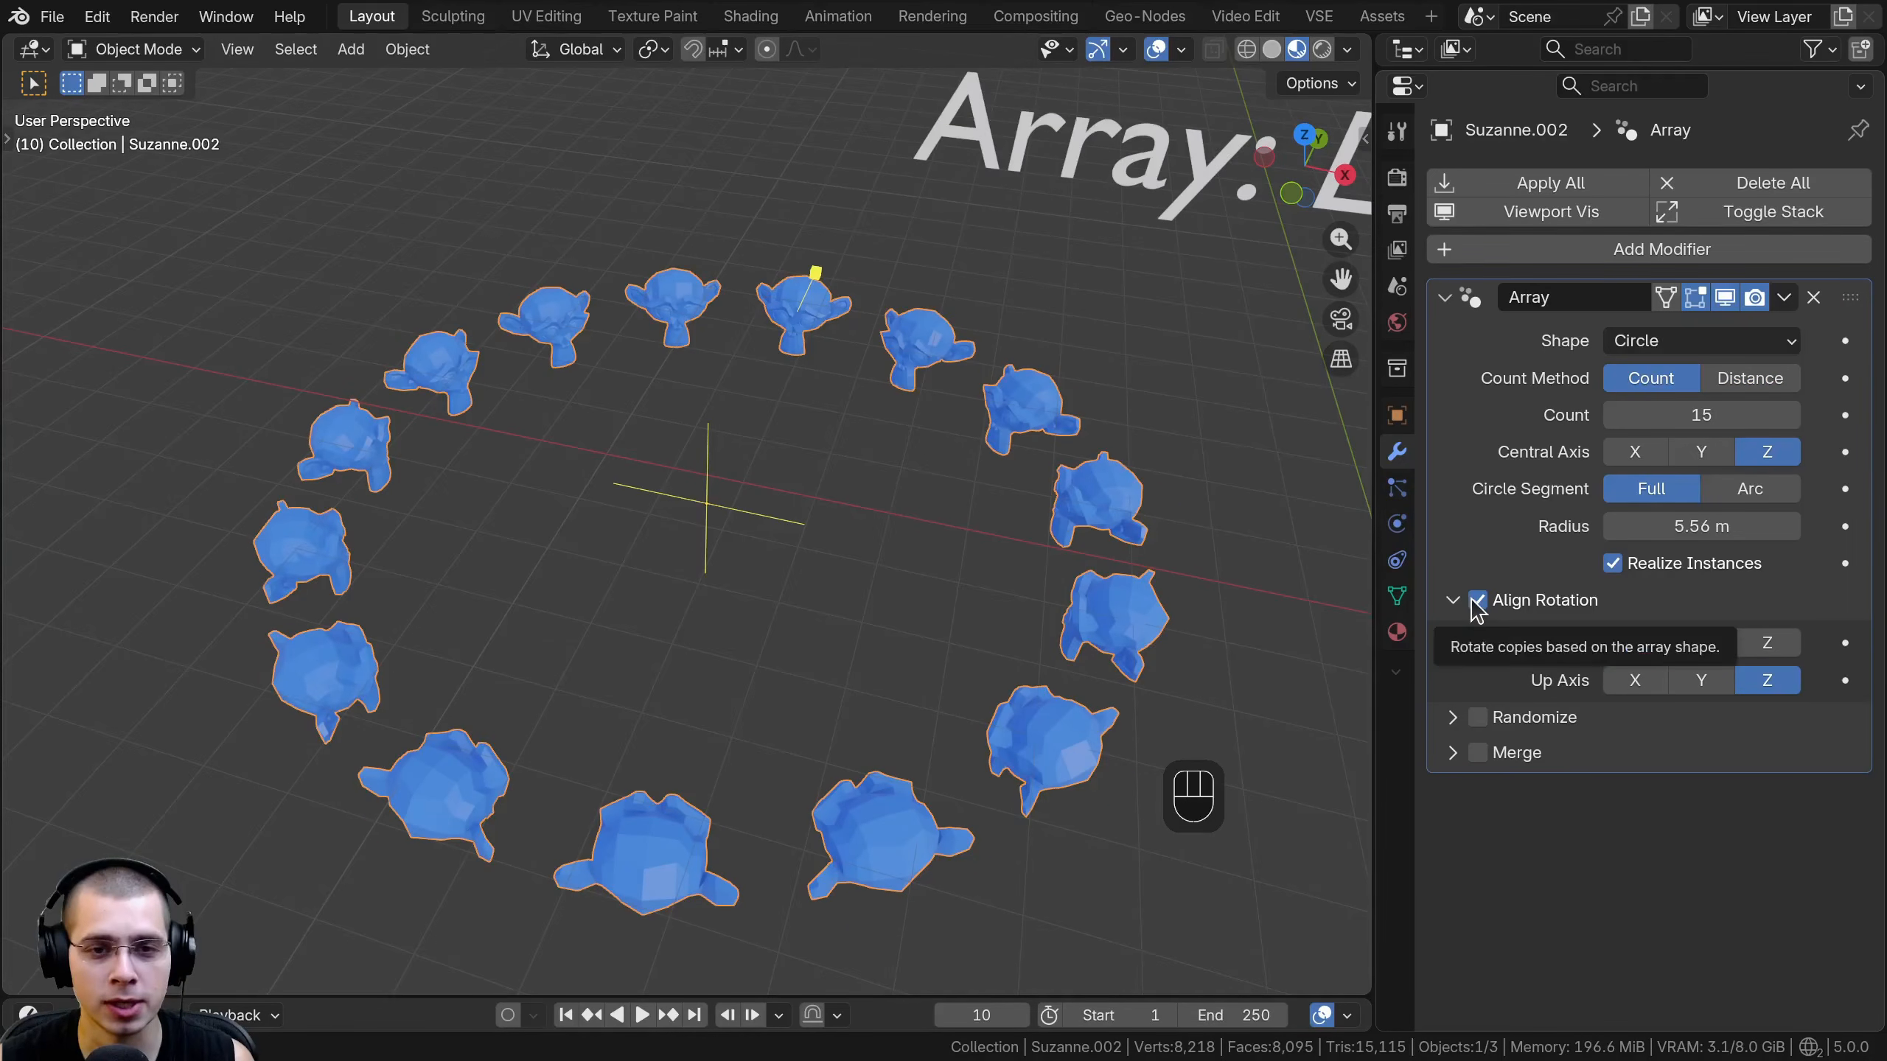
{"action": "left_click", "coordinate": [1477, 600]}
{"action": "middle_click_drag", "start_coordinate": [999, 295], "coordinate": [1096, 402]}
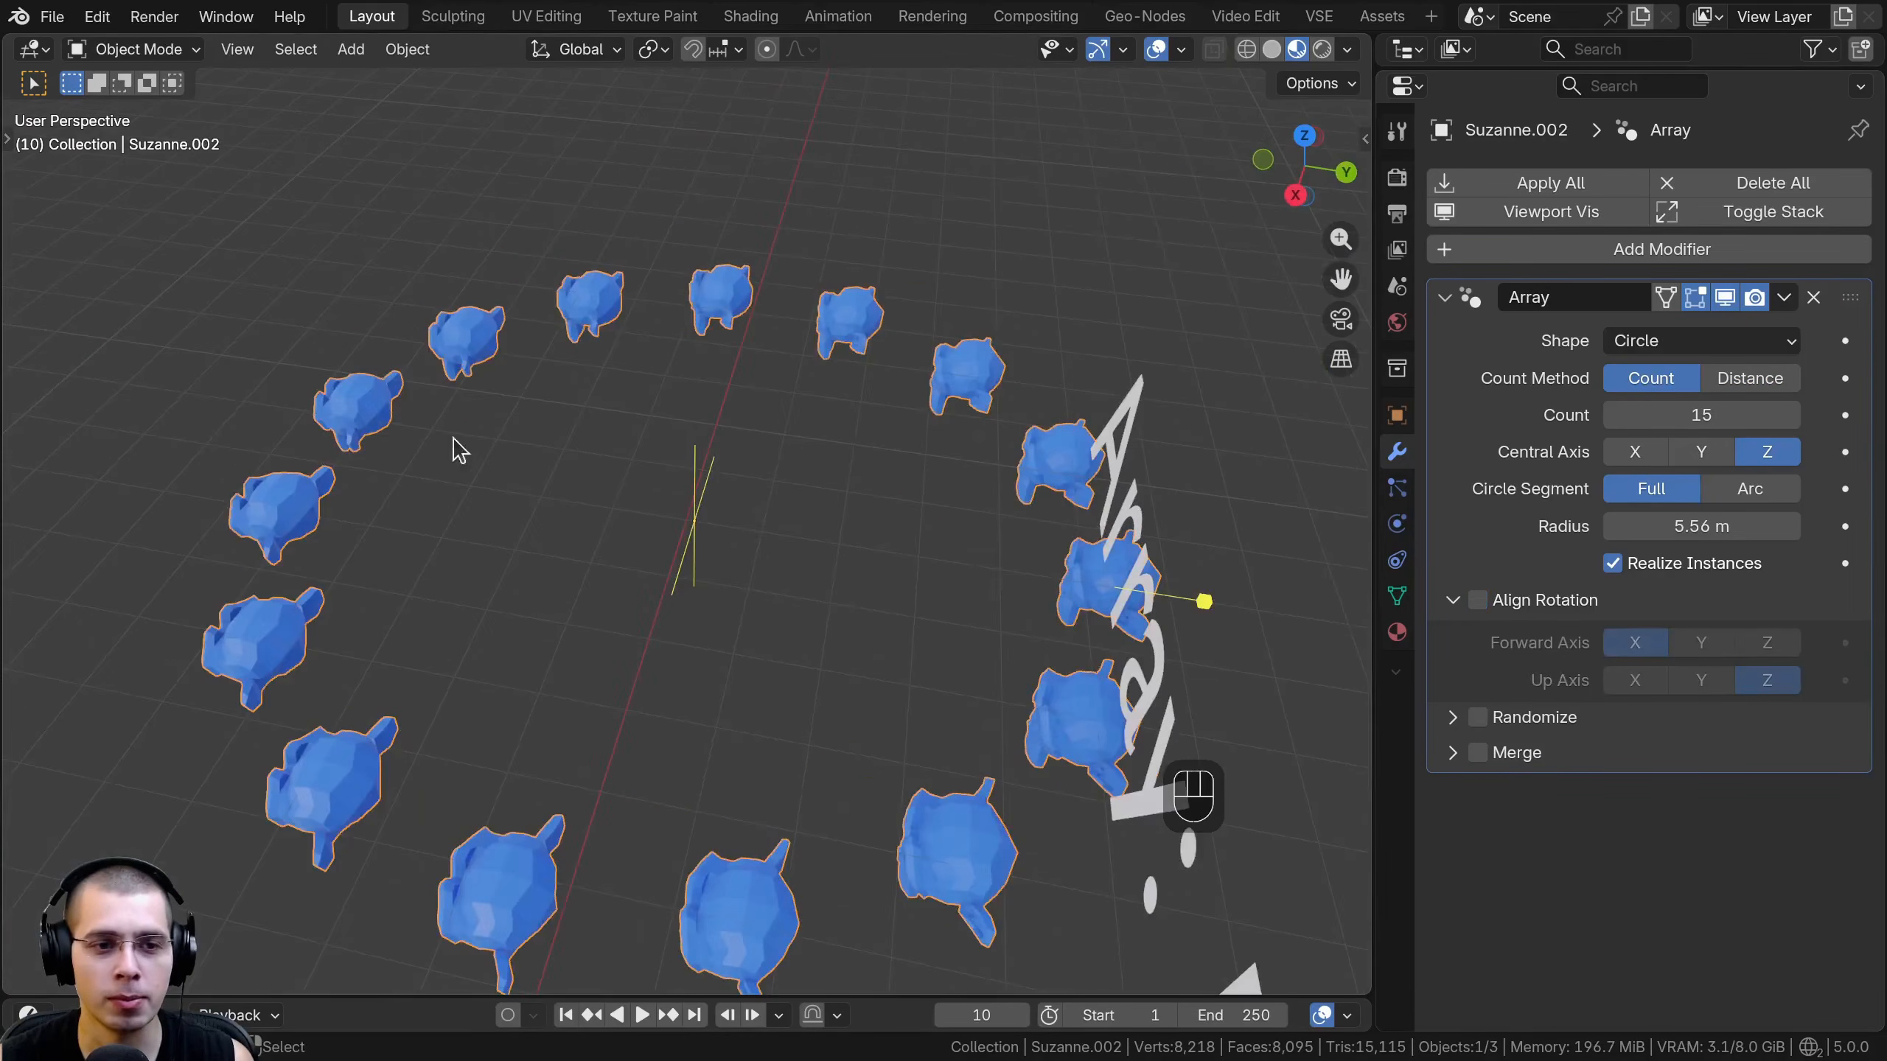
{"action": "middle_click_drag", "start_coordinate": [453, 438], "coordinate": [902, 393]}
{"action": "middle_click_drag", "start_coordinate": [739, 542], "coordinate": [756, 538]}
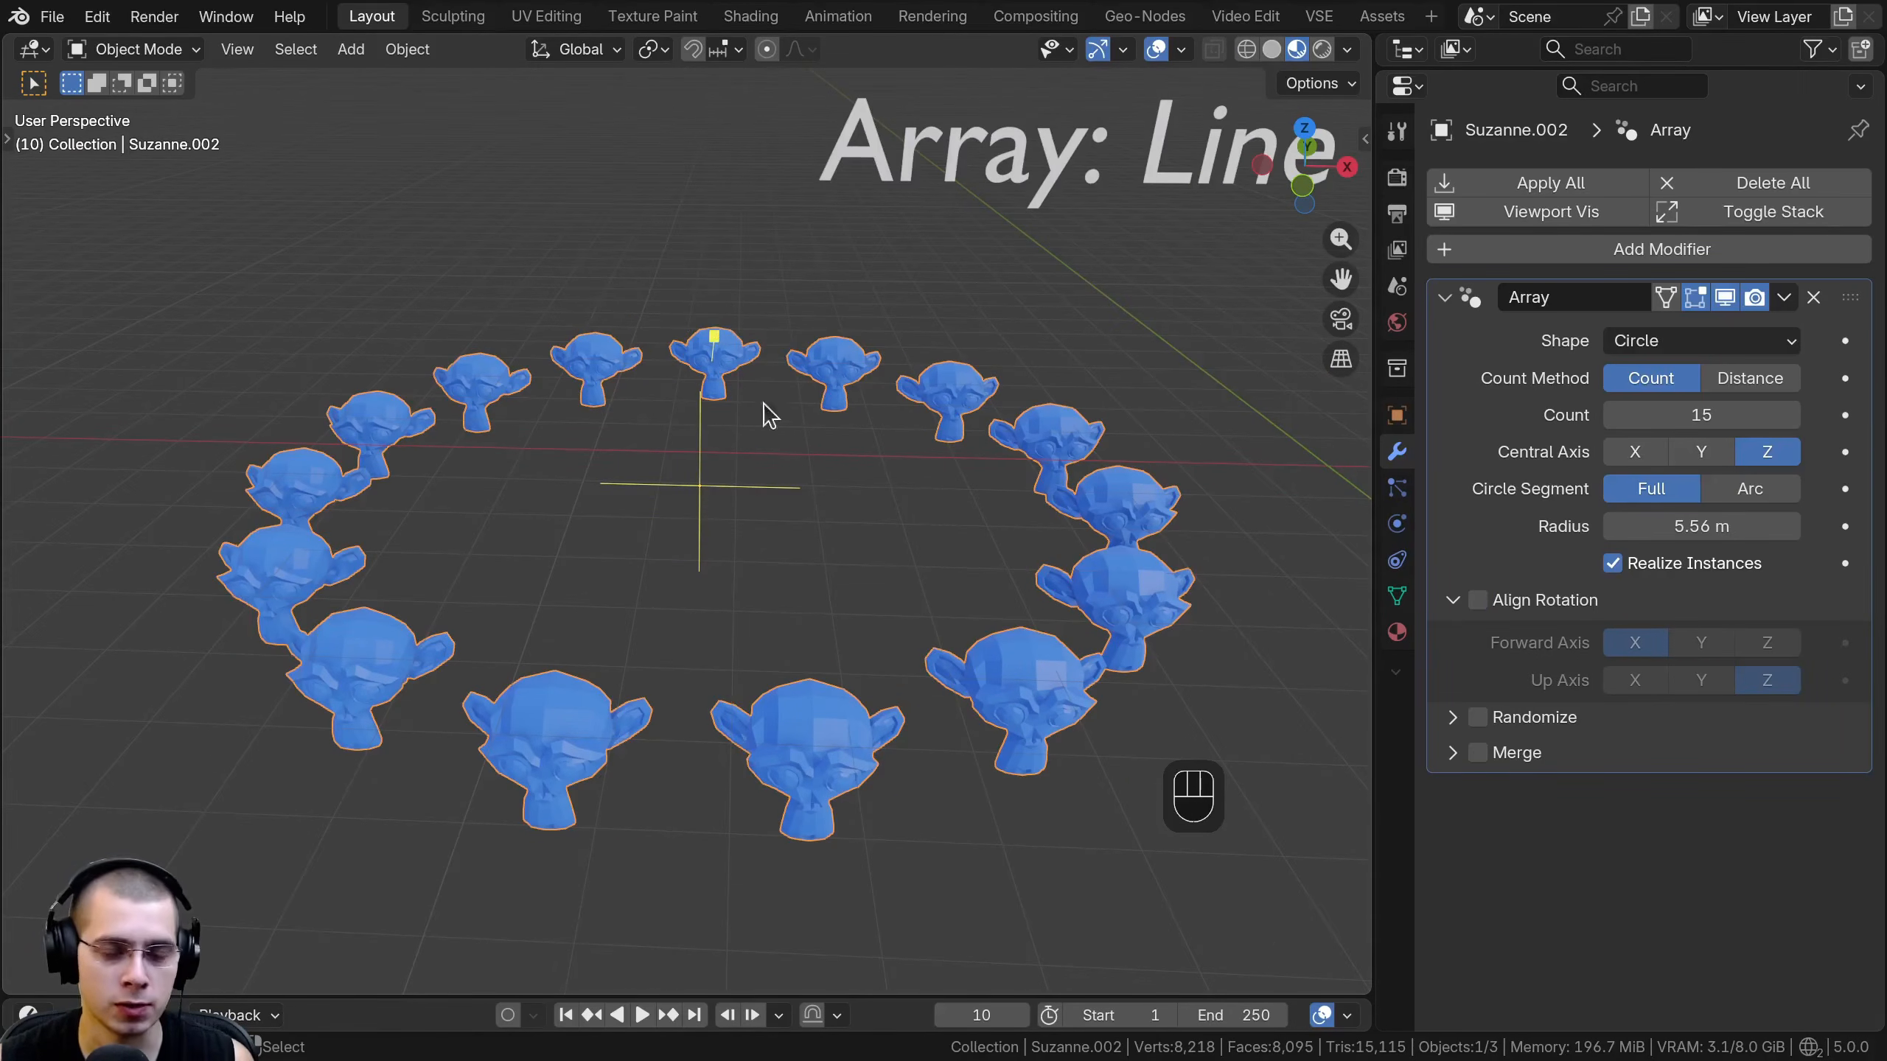
{"action": "left_click", "coordinate": [1477, 600]}
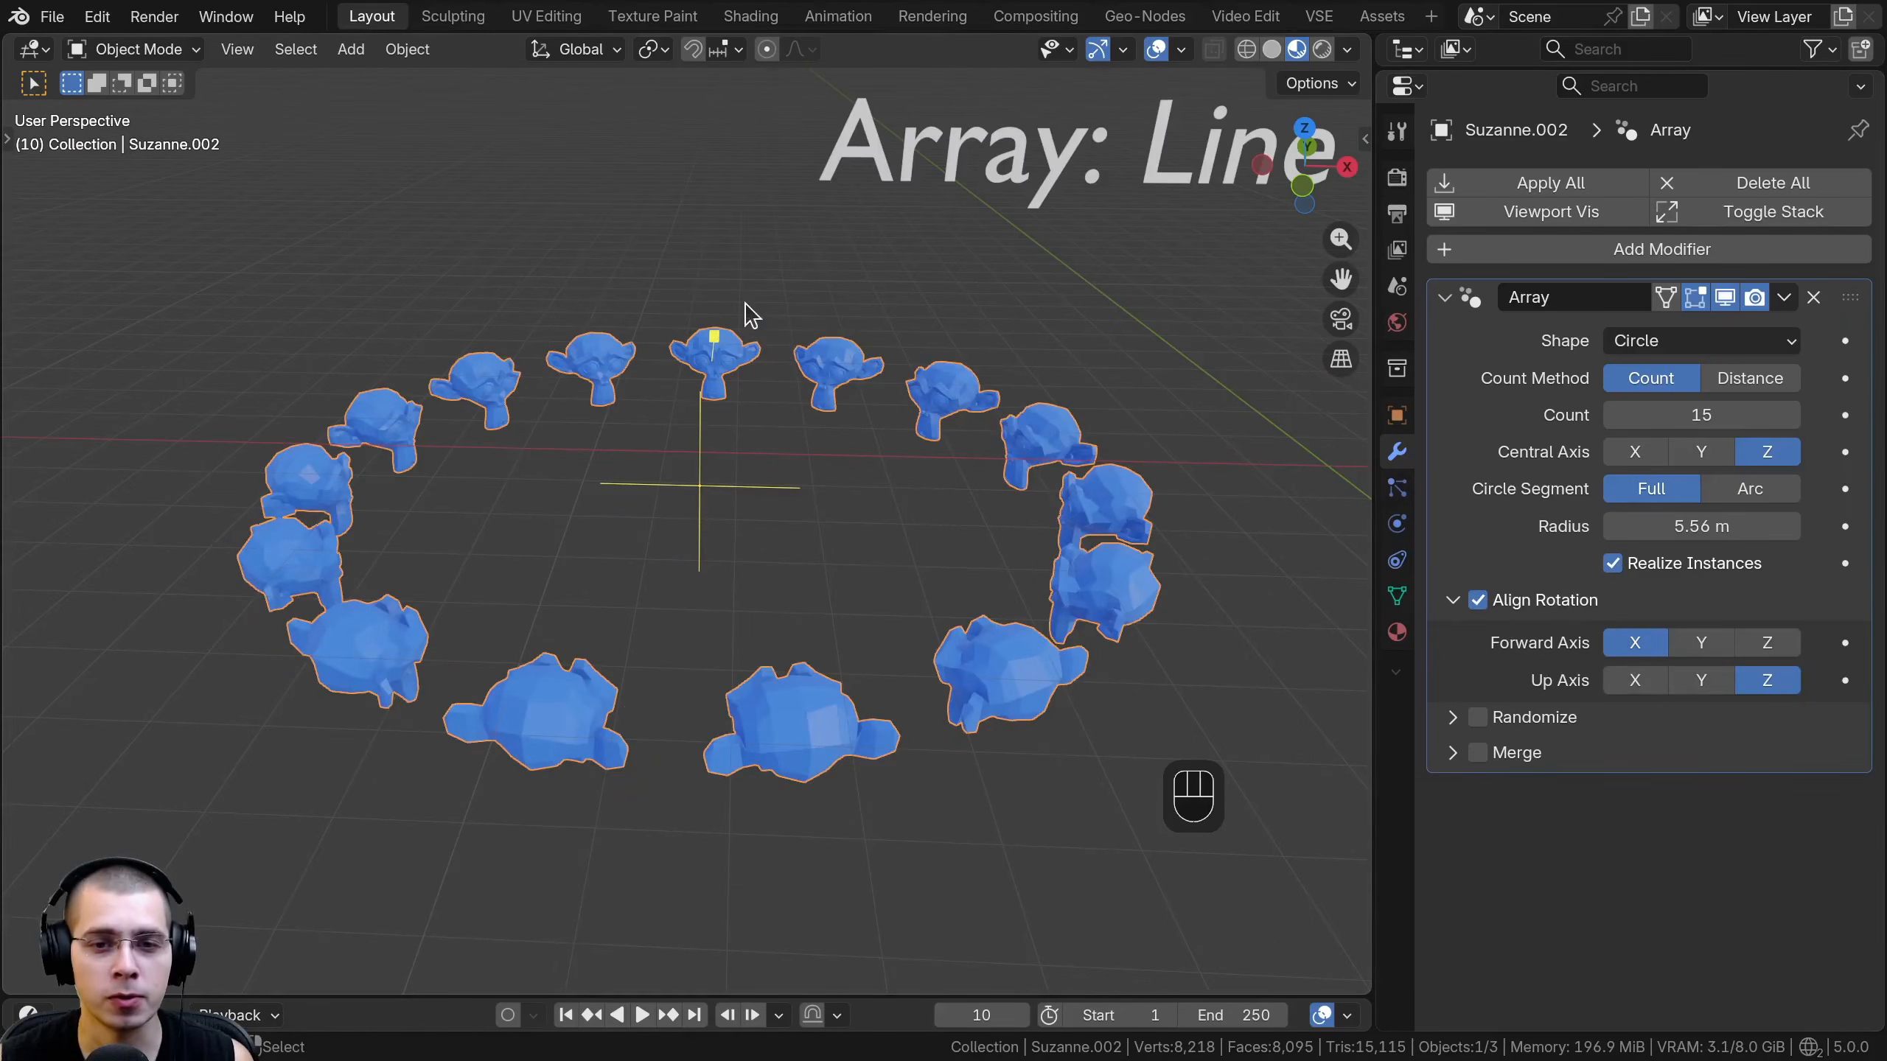
{"action": "middle_click_drag", "start_coordinate": [568, 540], "coordinate": [641, 446]}
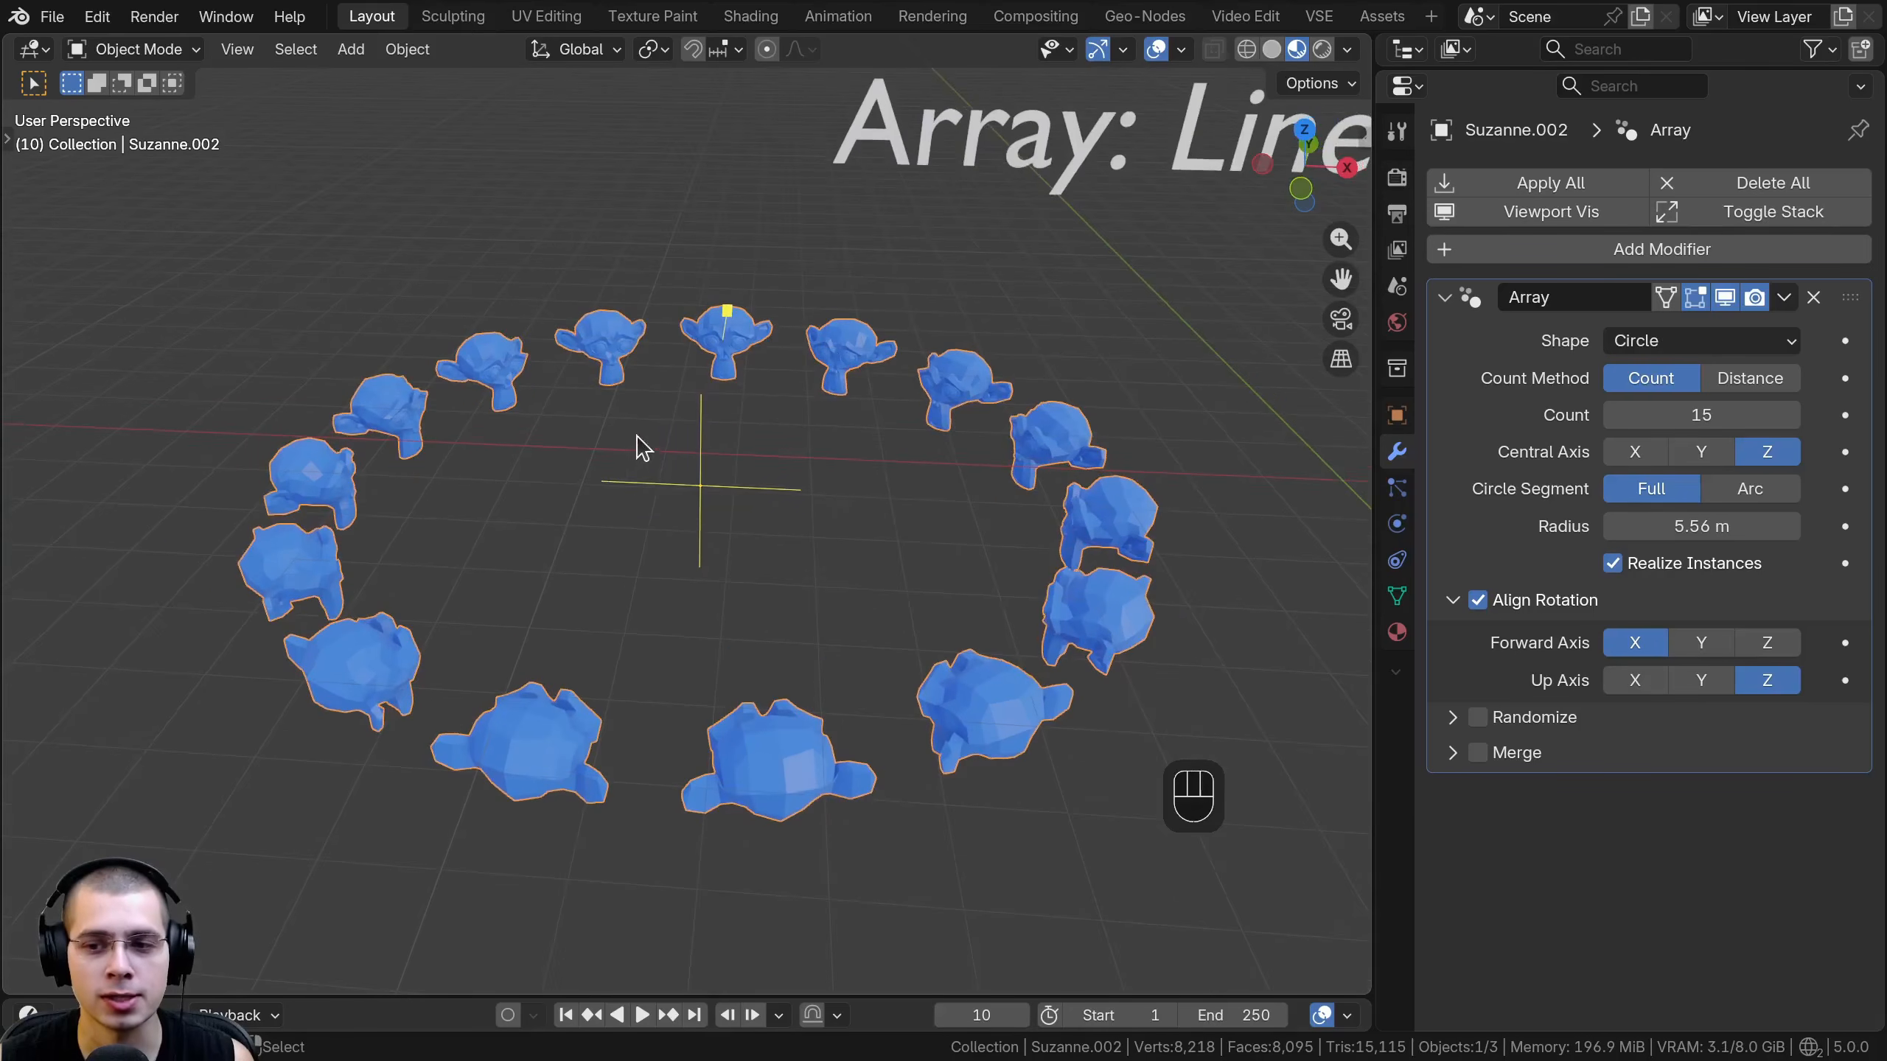
- Try other forward and up axes for Align Rotation, returning to X forward and Z up
{"action": "left_click", "coordinate": [1698, 644]}
{"action": "left_click", "coordinate": [1756, 644]}
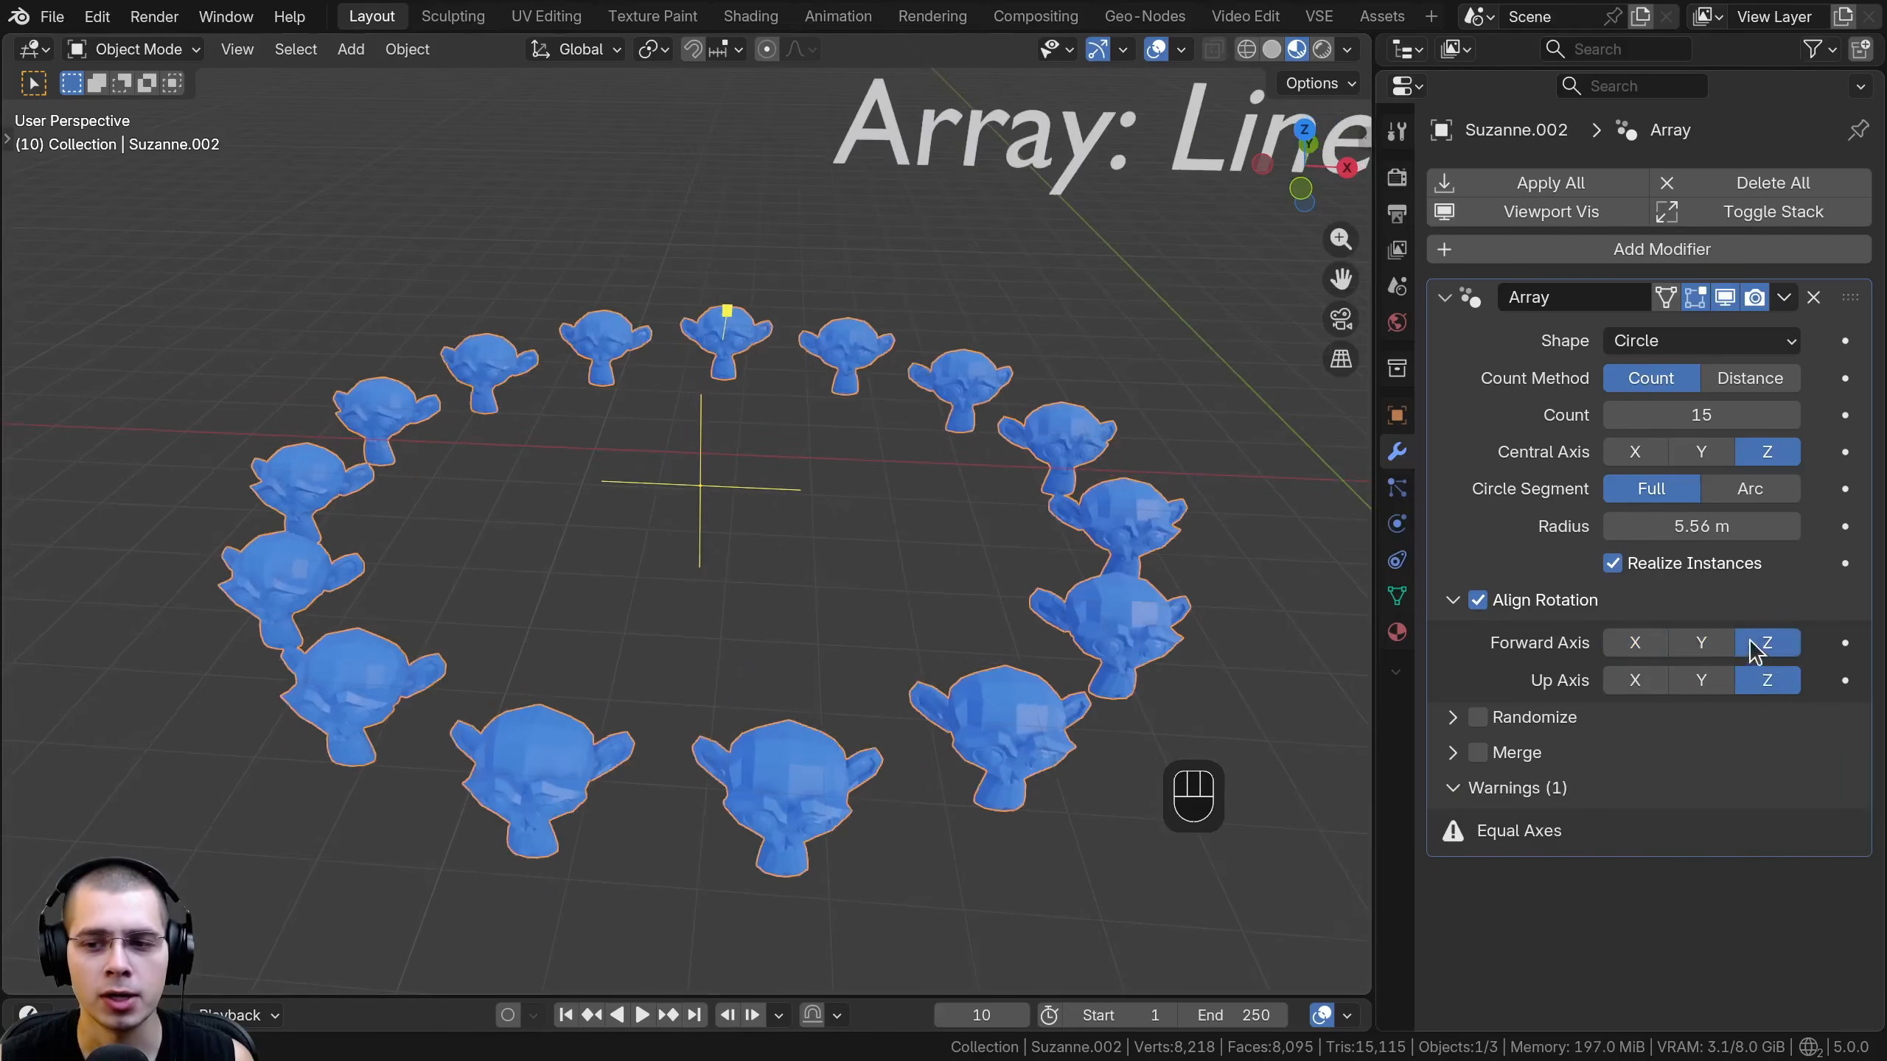
{"action": "left_click", "coordinate": [1633, 644]}
{"action": "left_click", "coordinate": [1642, 682]}
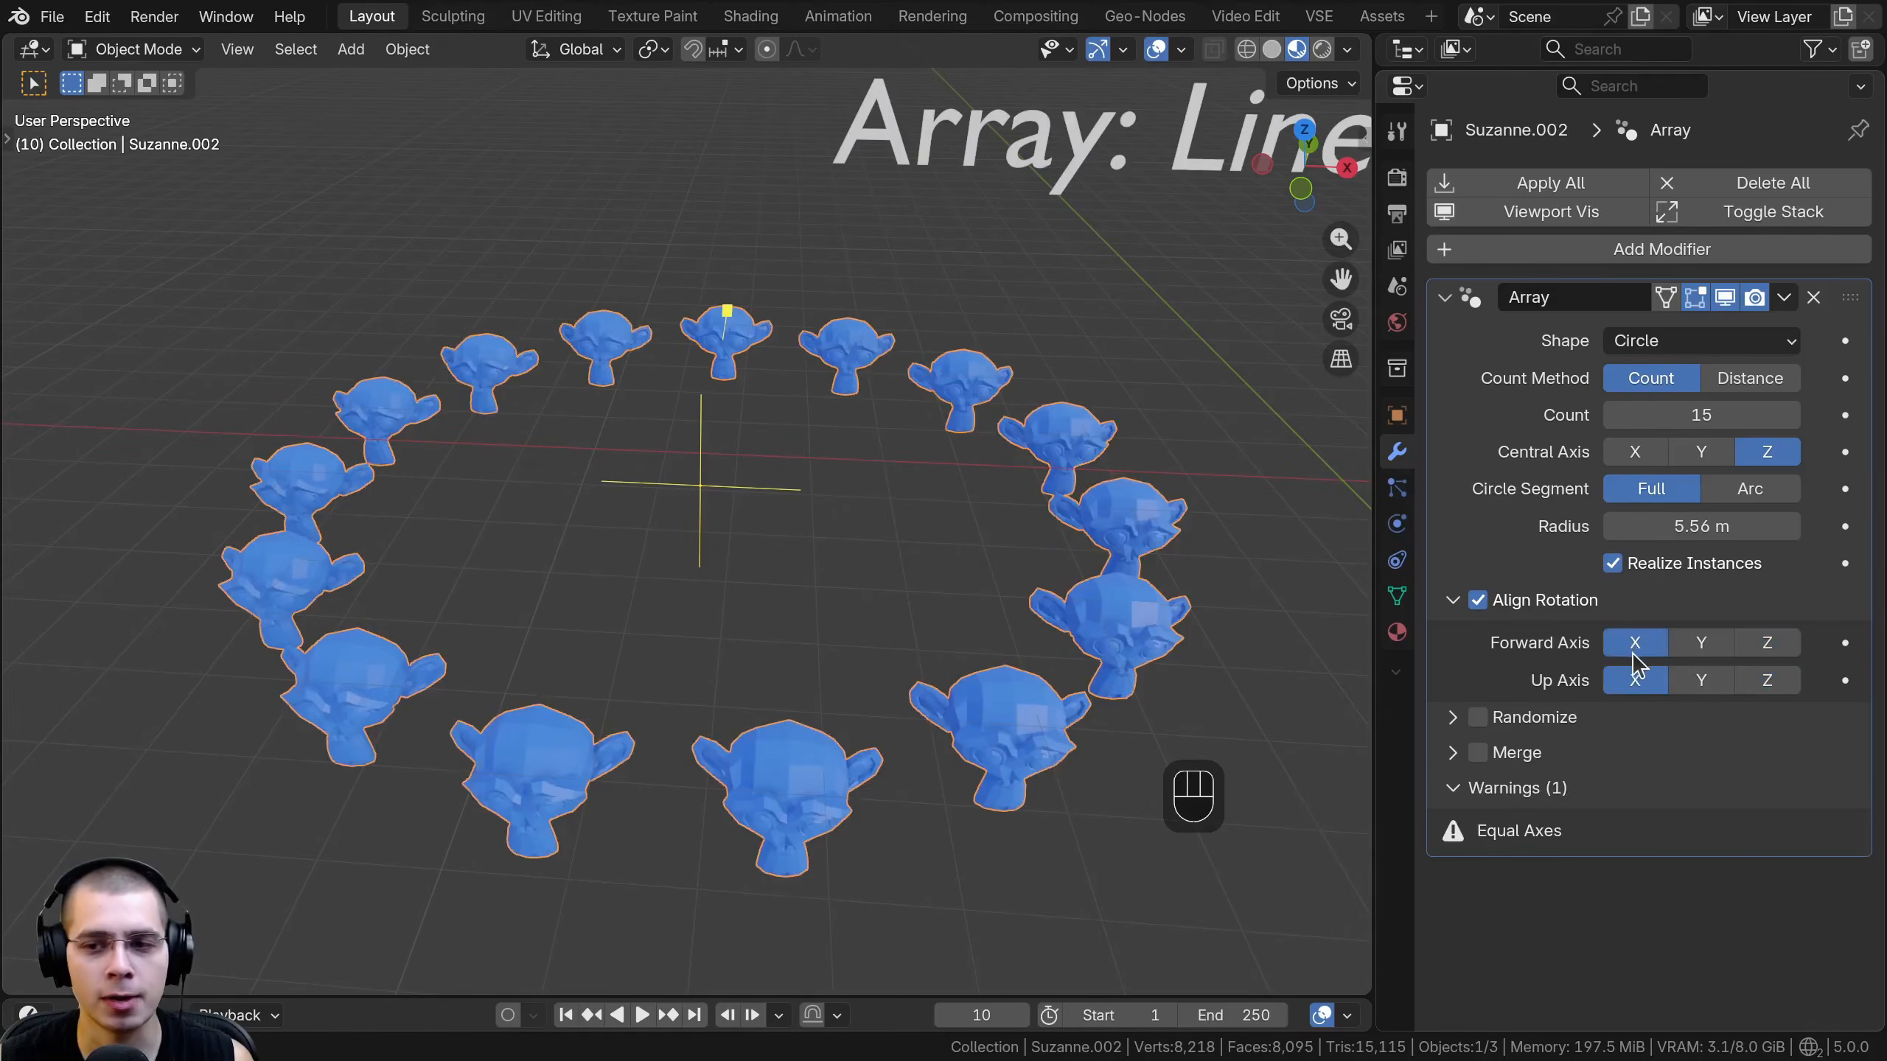
{"action": "left_click", "coordinate": [1764, 682]}
{"action": "left_click", "coordinate": [1699, 683]}
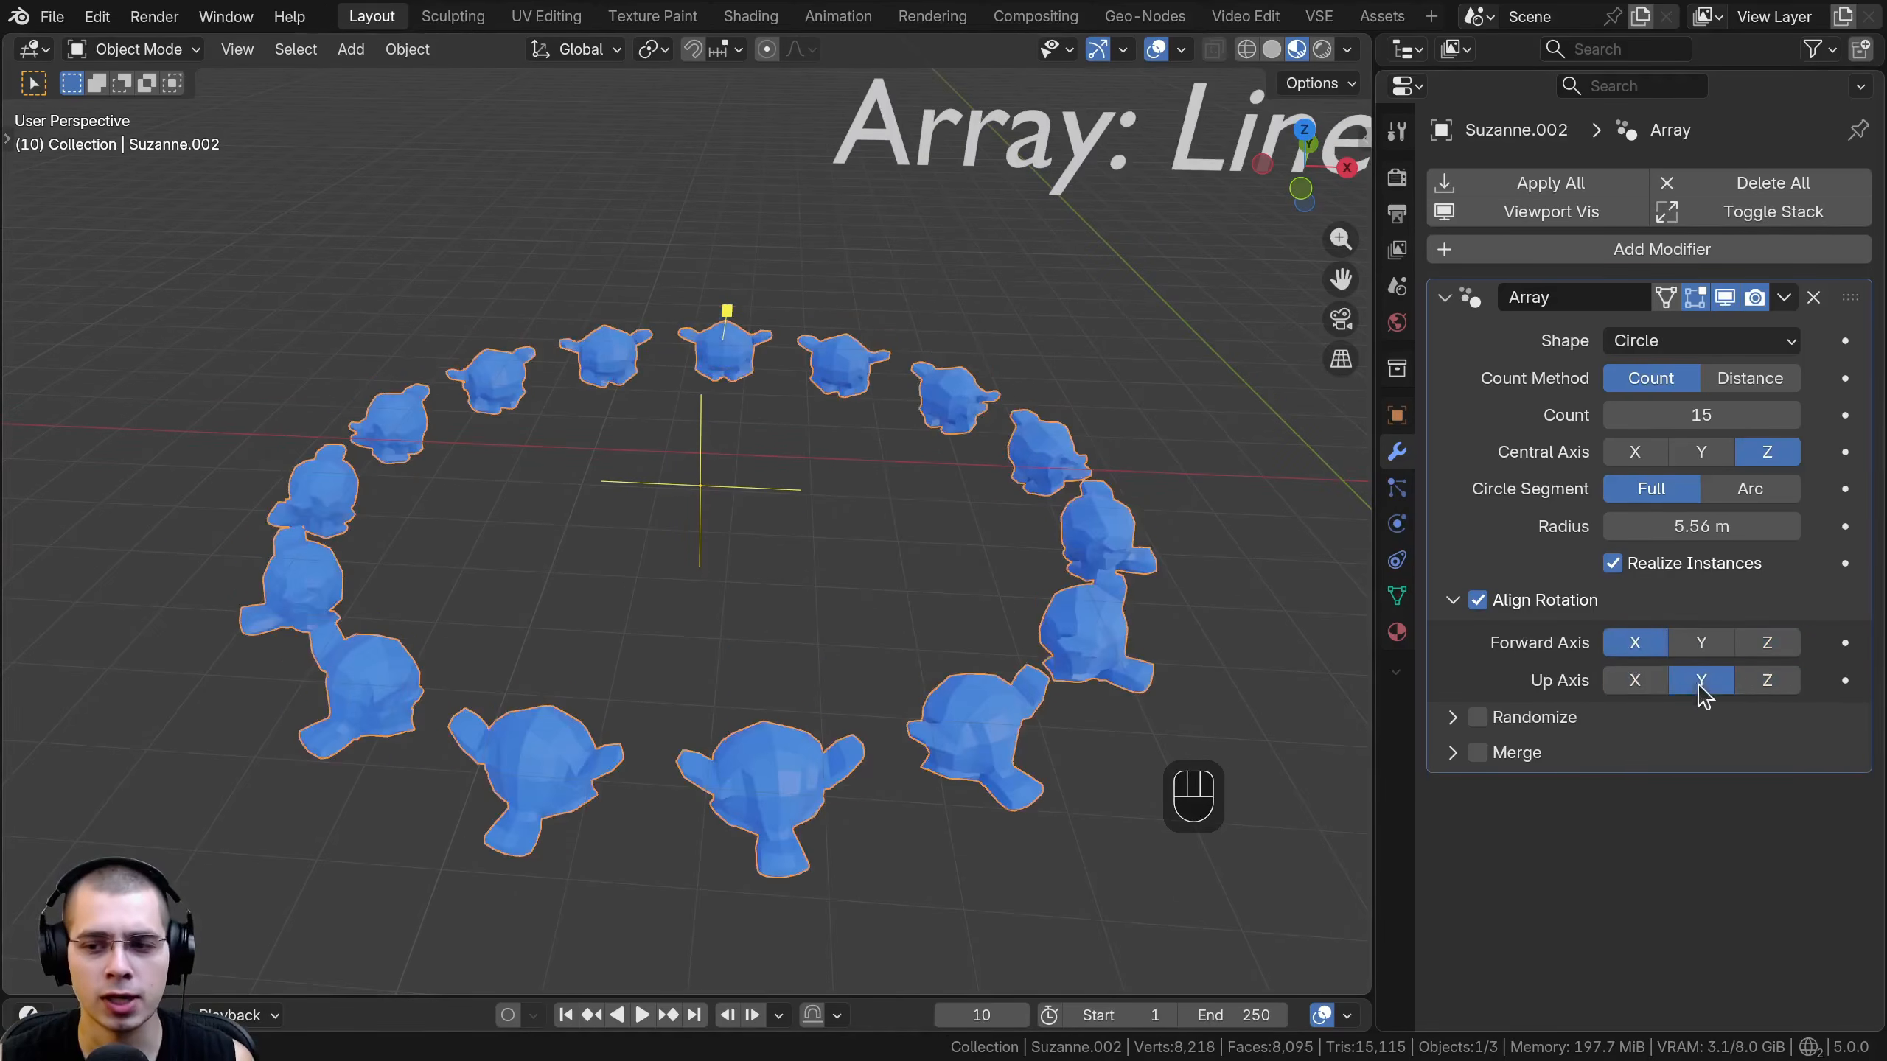
{"action": "left_click", "coordinate": [1761, 682]}
{"action": "middle_click_drag", "start_coordinate": [957, 563], "coordinate": [953, 602], "text": "shift"}
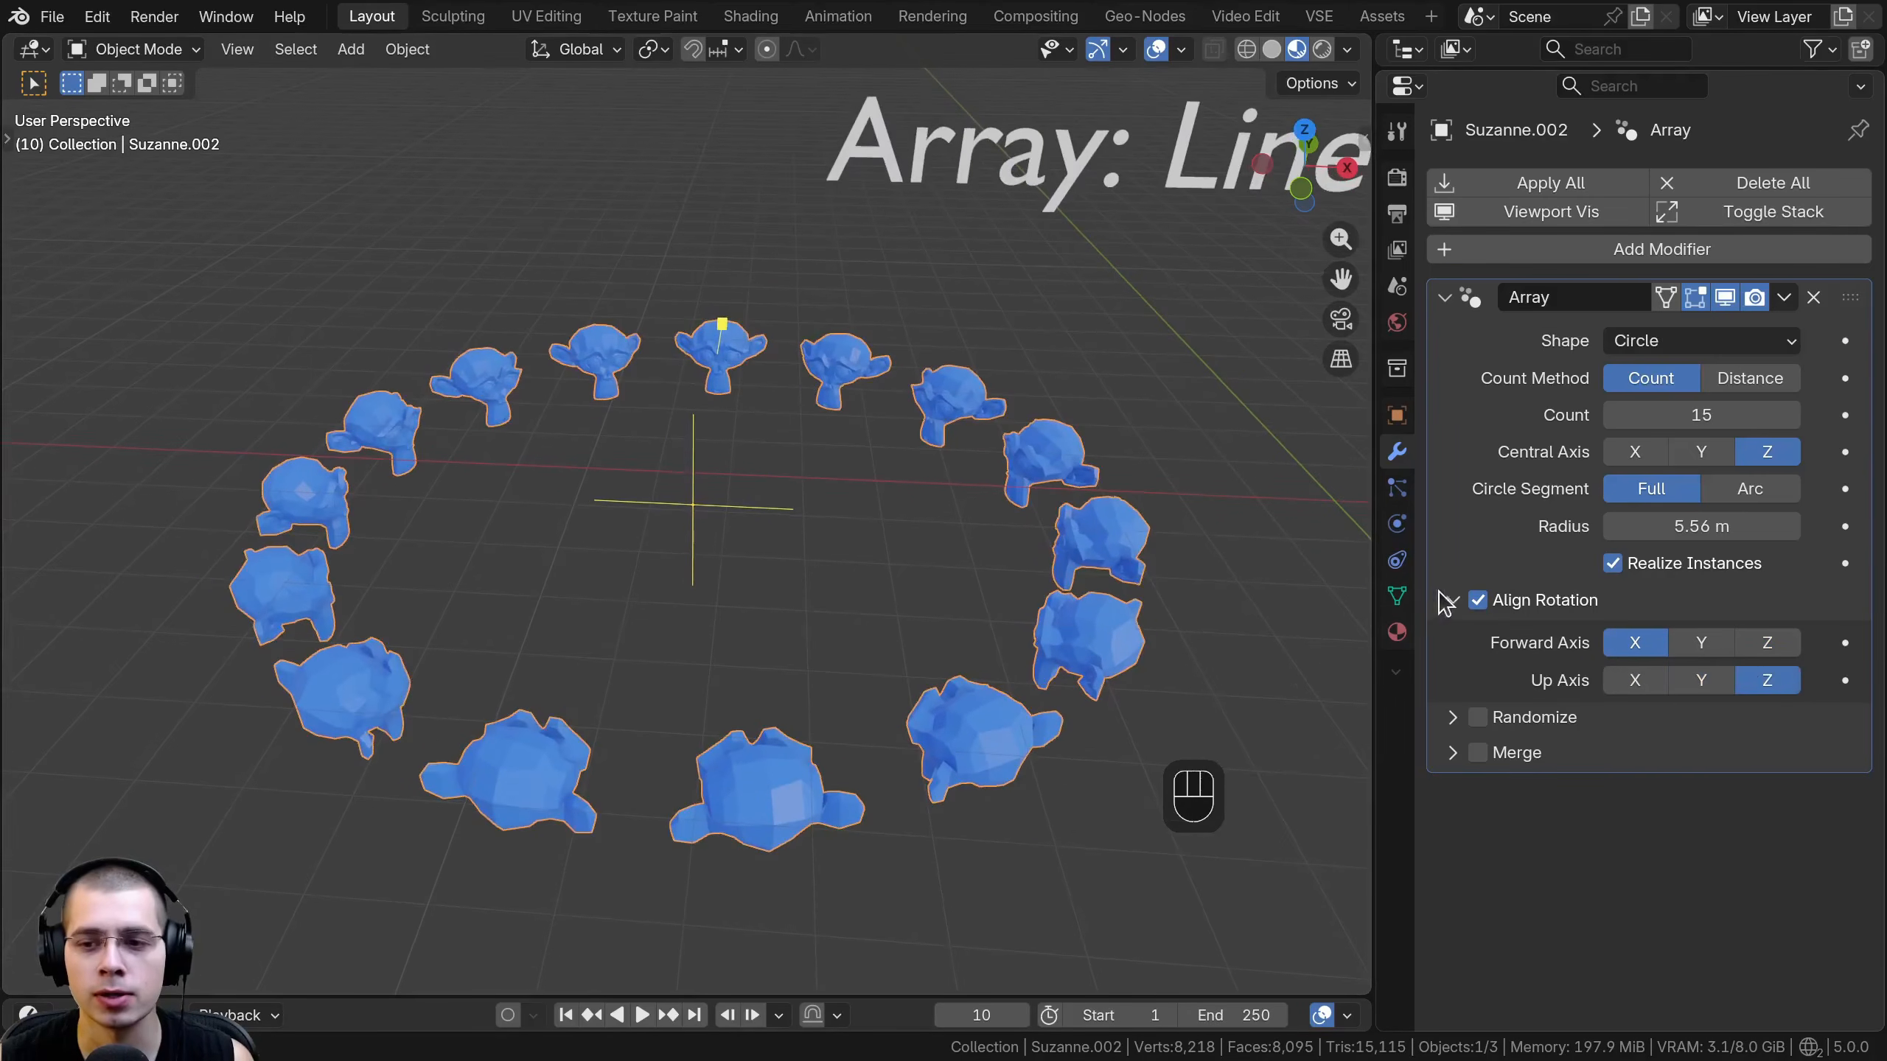
- Change the array's shape to Curve and add a Bézier curve to the scene
{"action": "left_click", "coordinate": [1664, 341]}
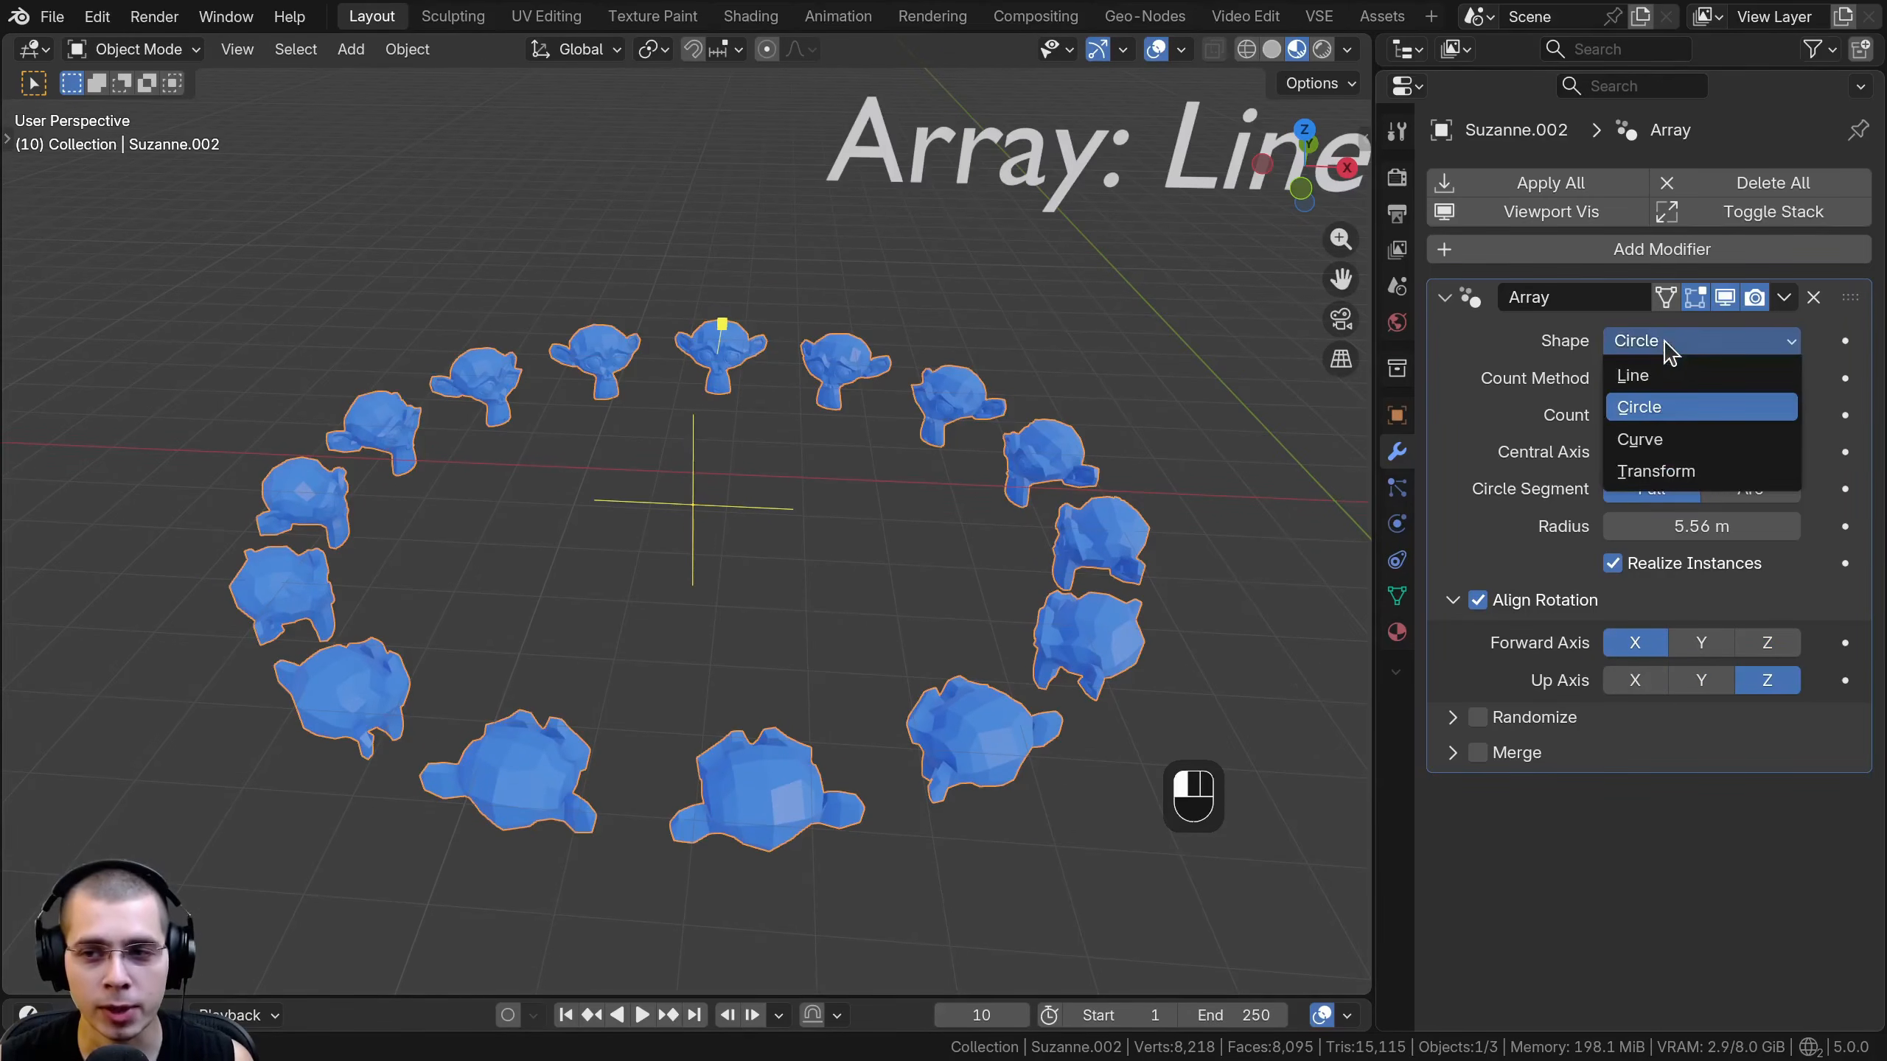
{"action": "left_click", "coordinate": [1657, 443]}
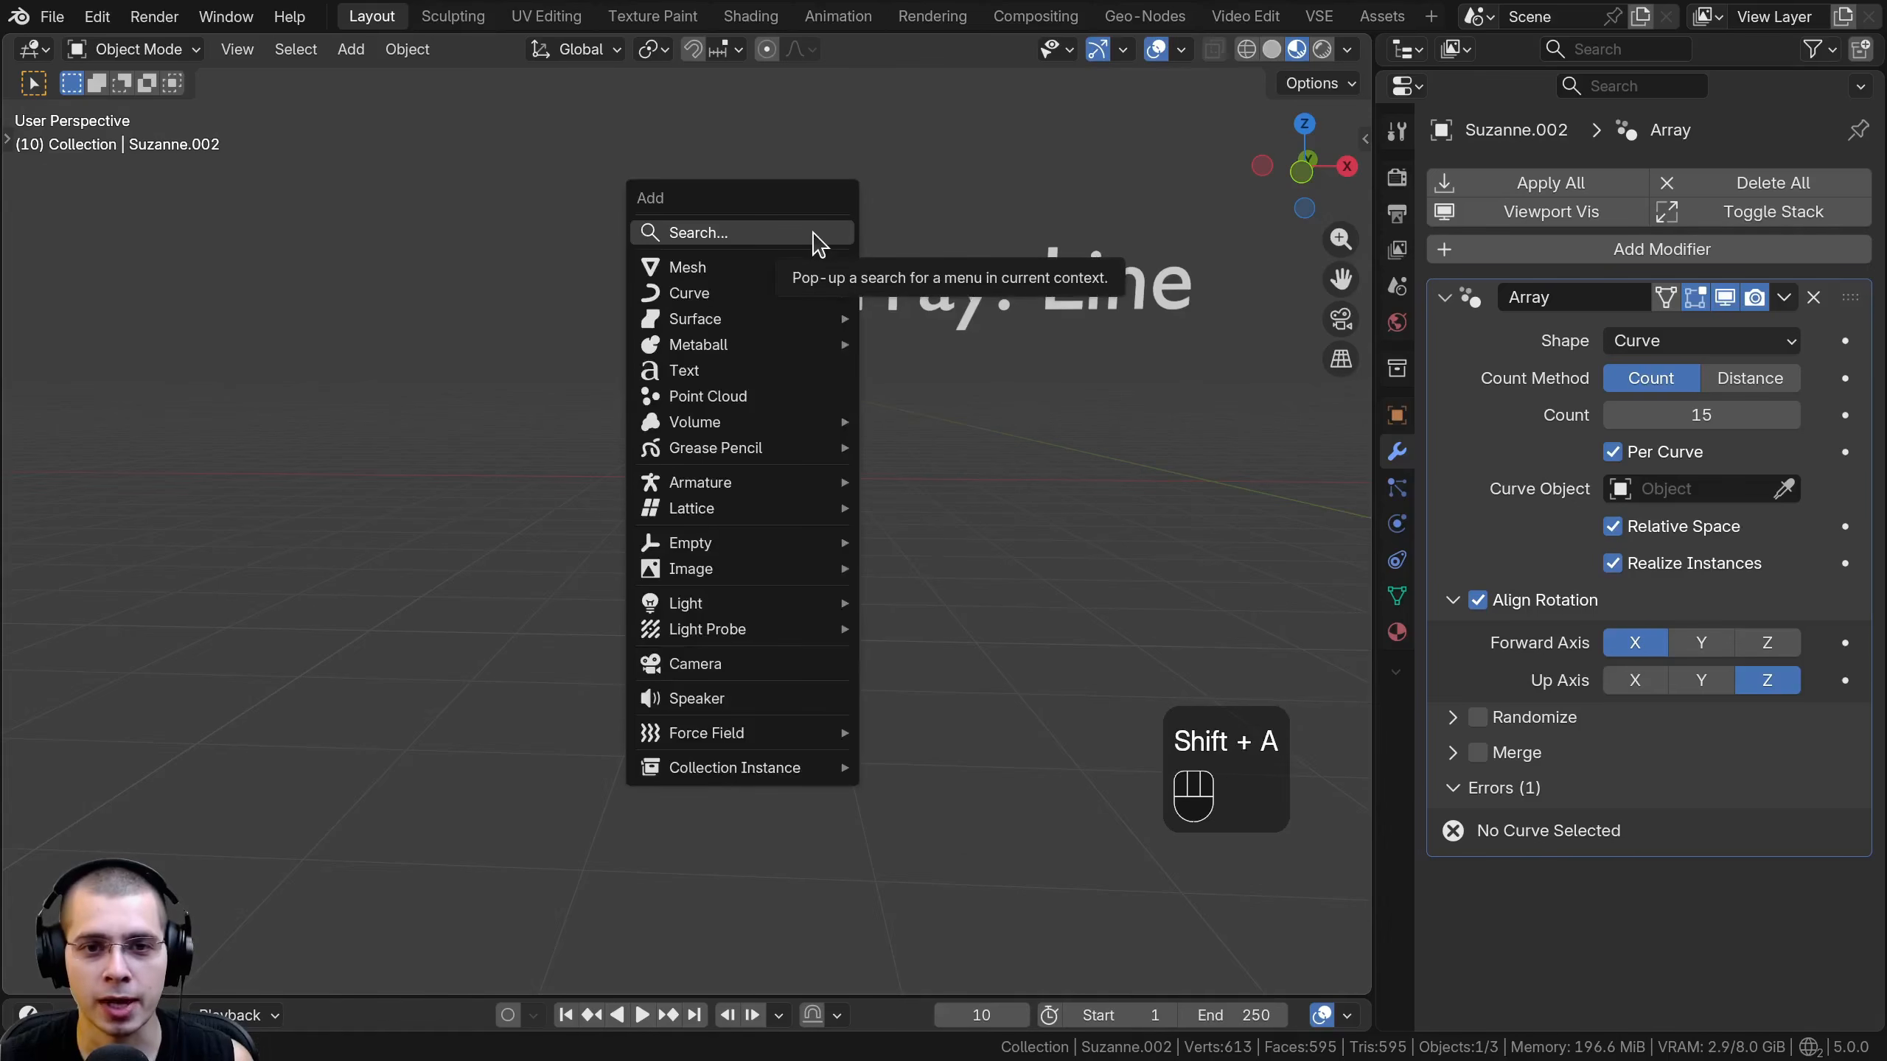
{"action": "mouse_move", "coordinate": [735, 295]}
{"action": "left_click", "coordinate": [928, 294]}
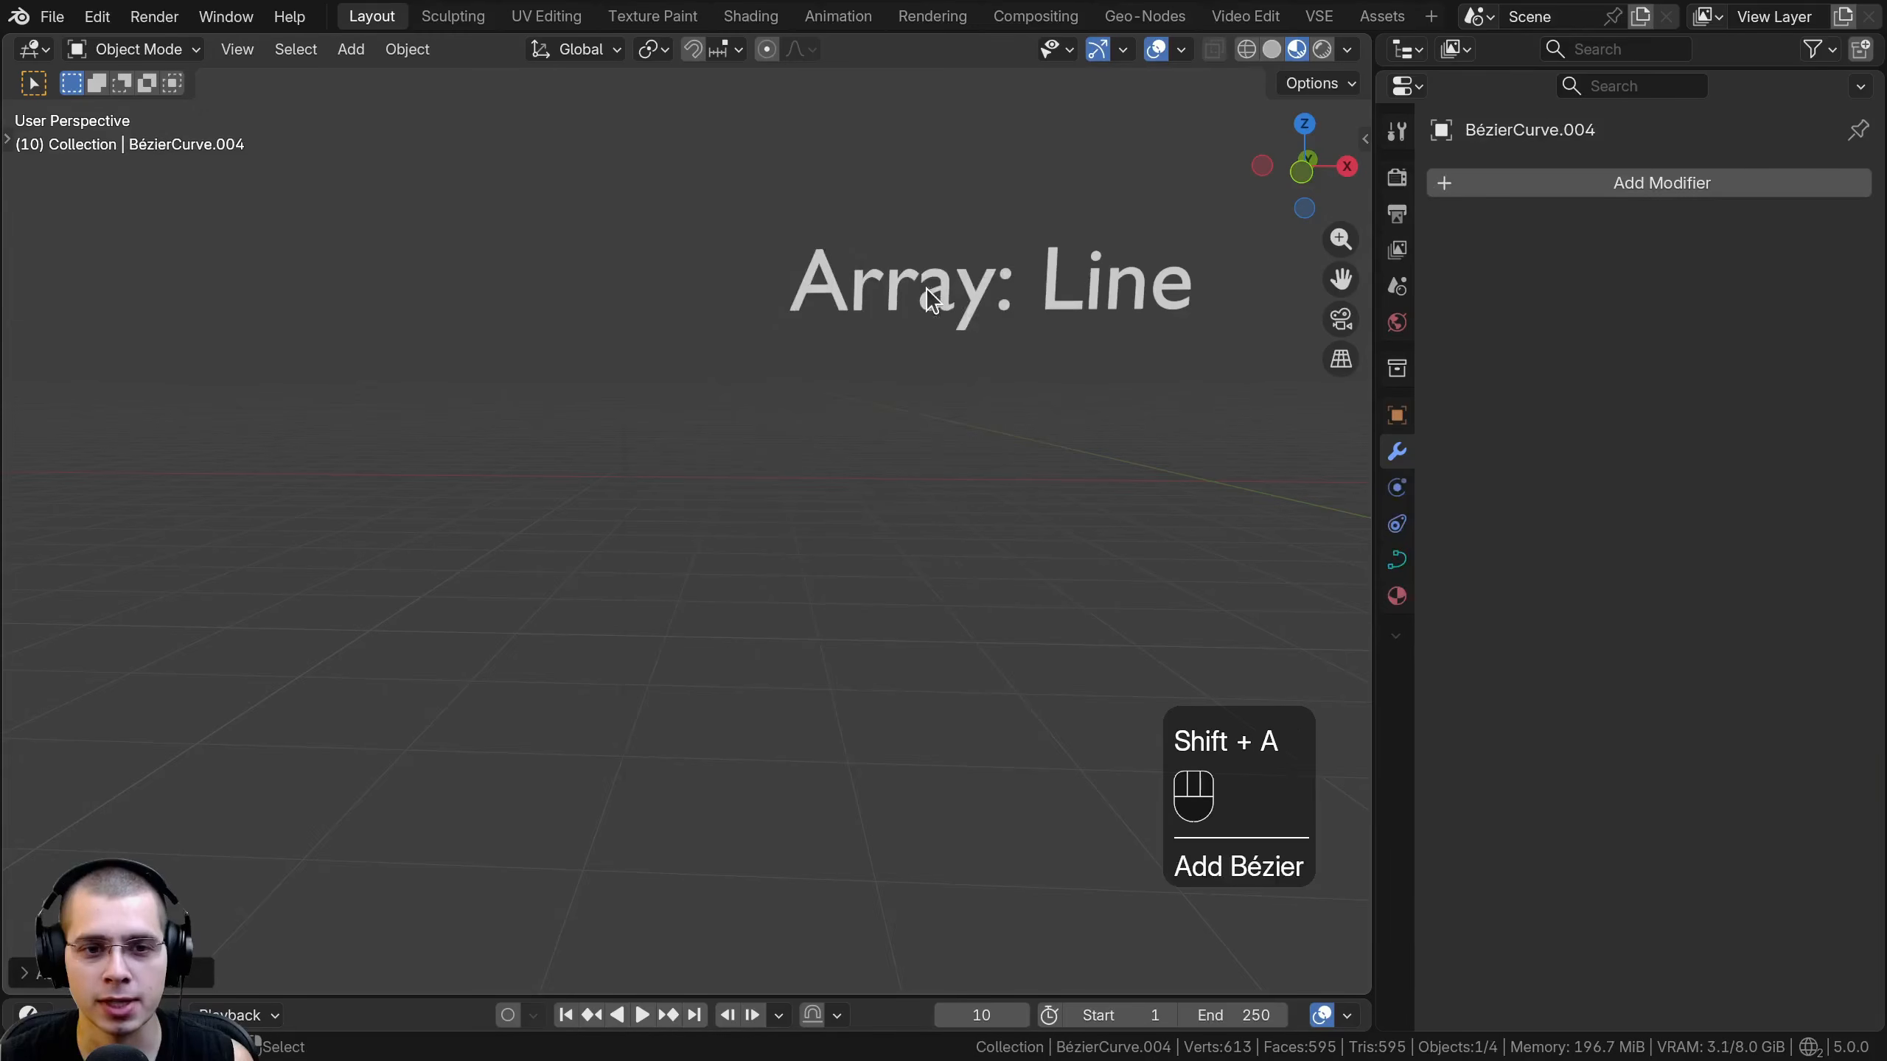
- Bring the new Bézier curve to the world origin and scale, rotate and move its points in Edit Mode
{"action": "key", "text": "shift+s"}
{"action": "key", "text": "shift+s"}
{"action": "key", "text": "Tab"}
{"action": "key", "text": "s"}
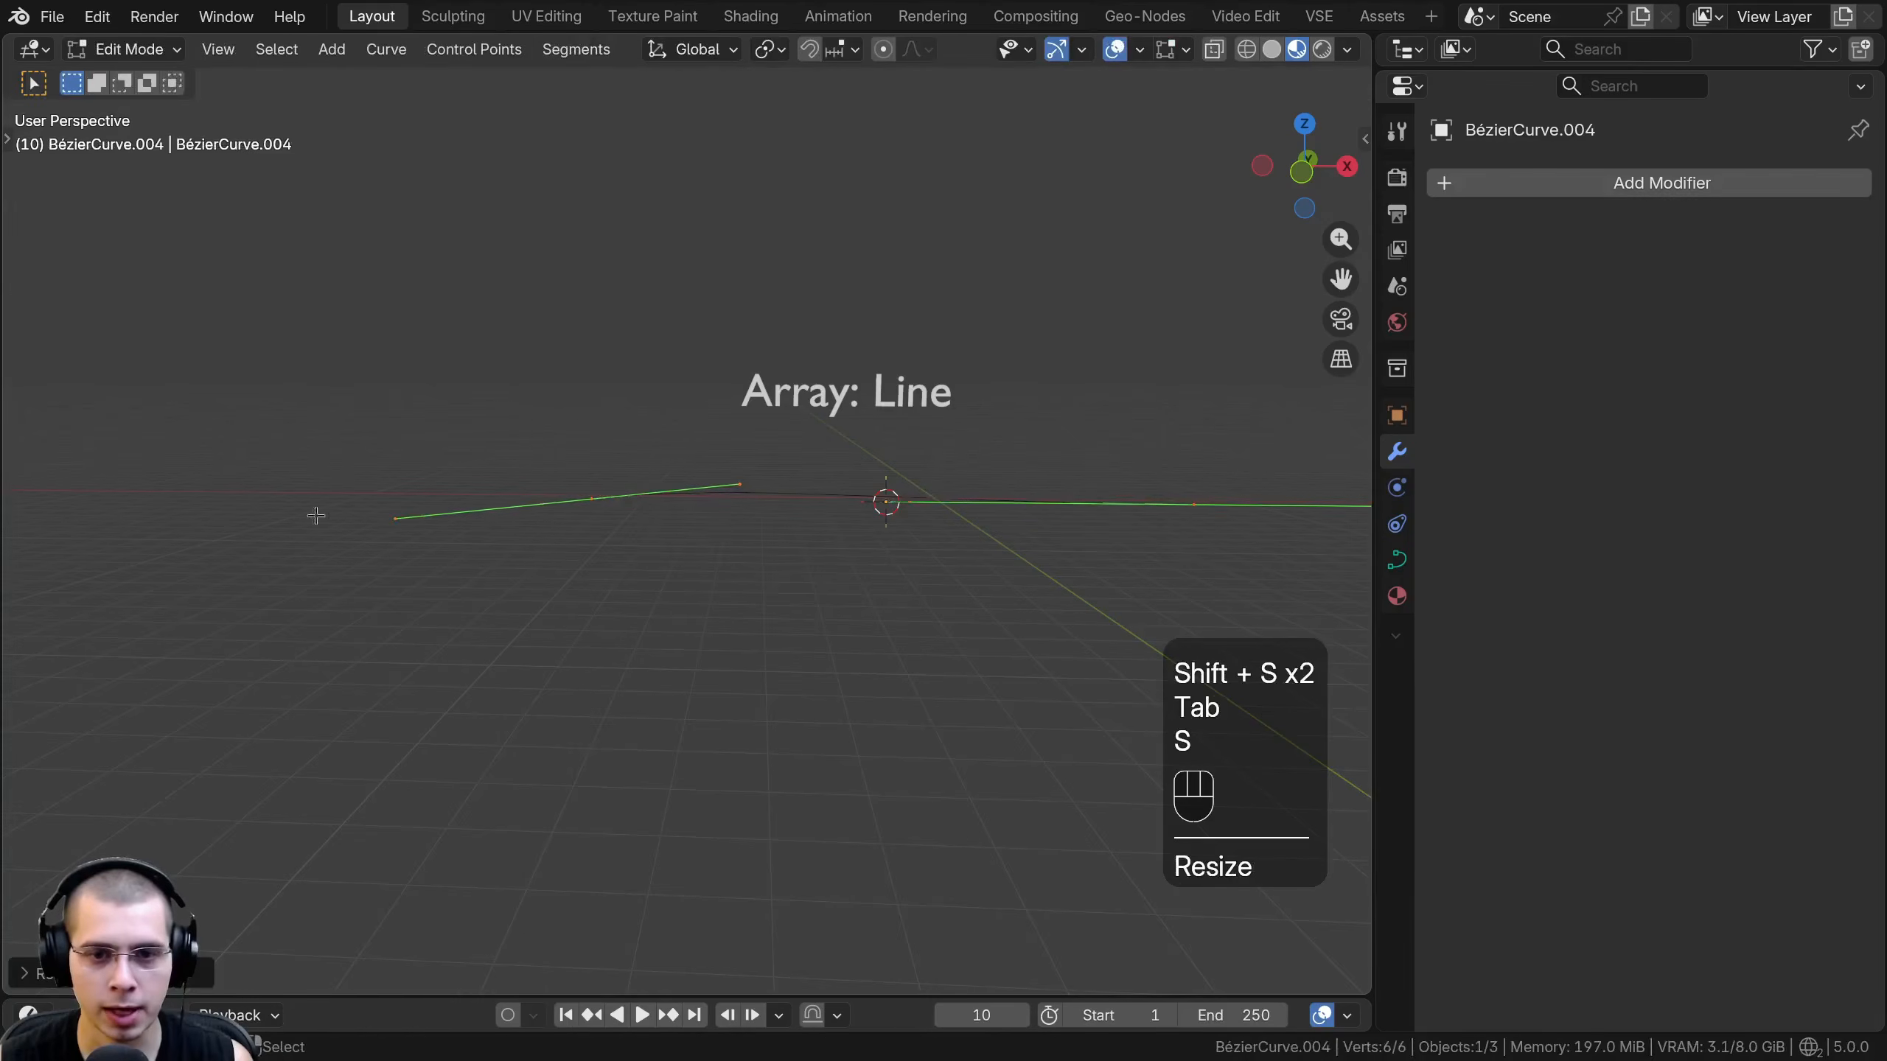
{"action": "key", "text": "g"}
{"action": "key", "text": "r"}
{"action": "key", "text": "r"}
{"action": "key", "text": "g"}
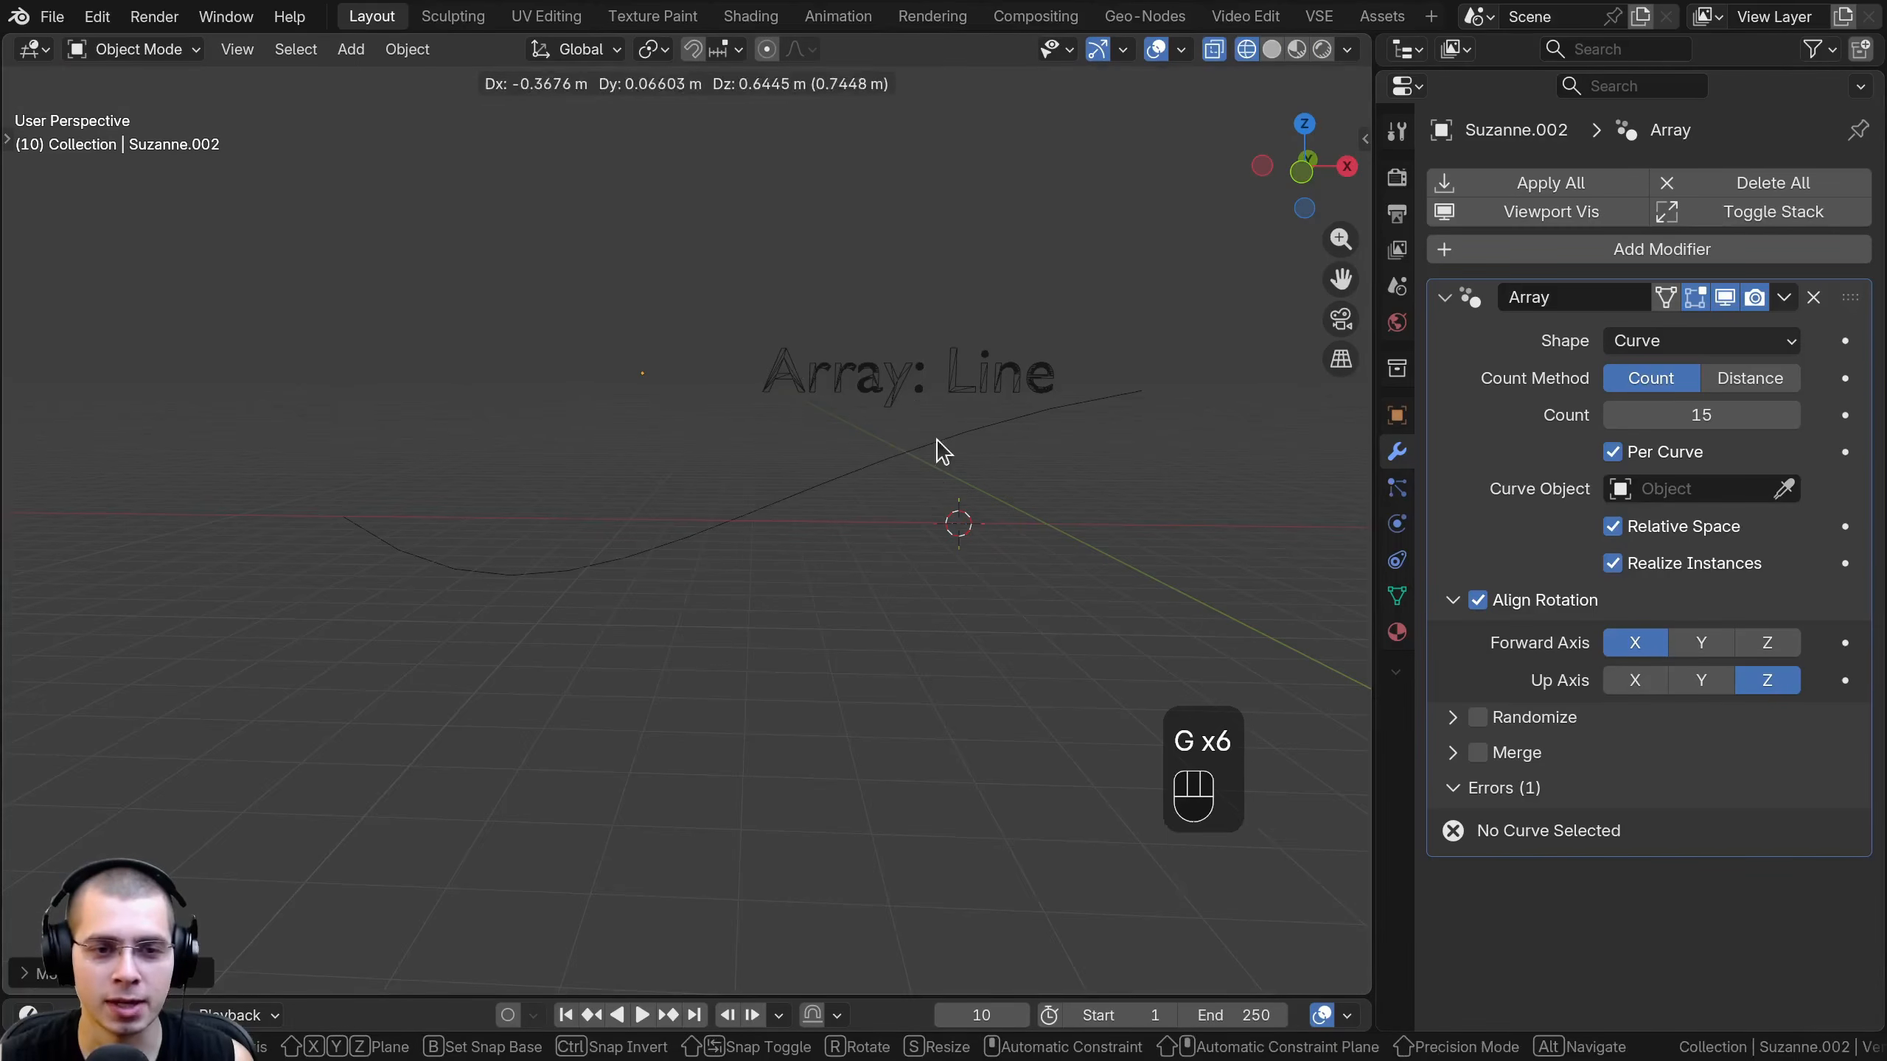
{"action": "left_click", "coordinate": [942, 450]}
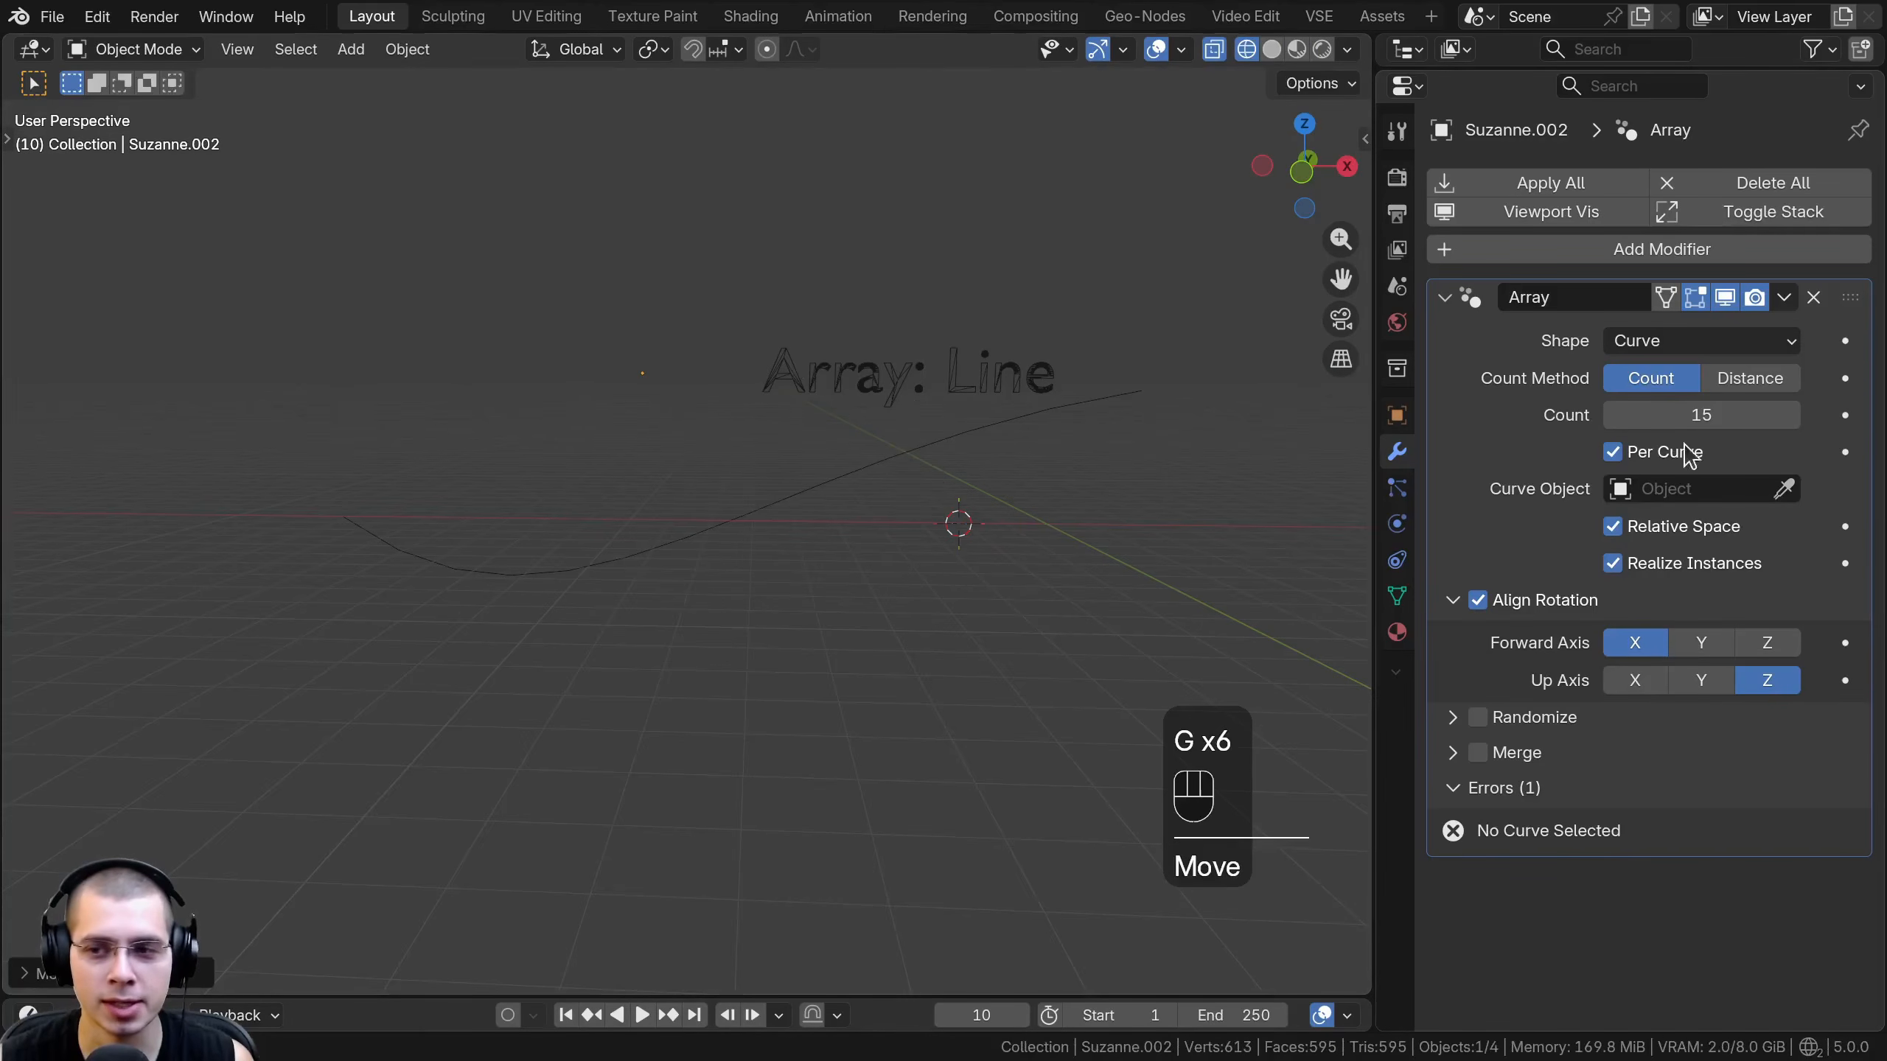
- Assign the Bézier curve as the monkey array's curve object and return the viewport to Material Preview shading
{"action": "left_click", "coordinate": [1785, 491]}
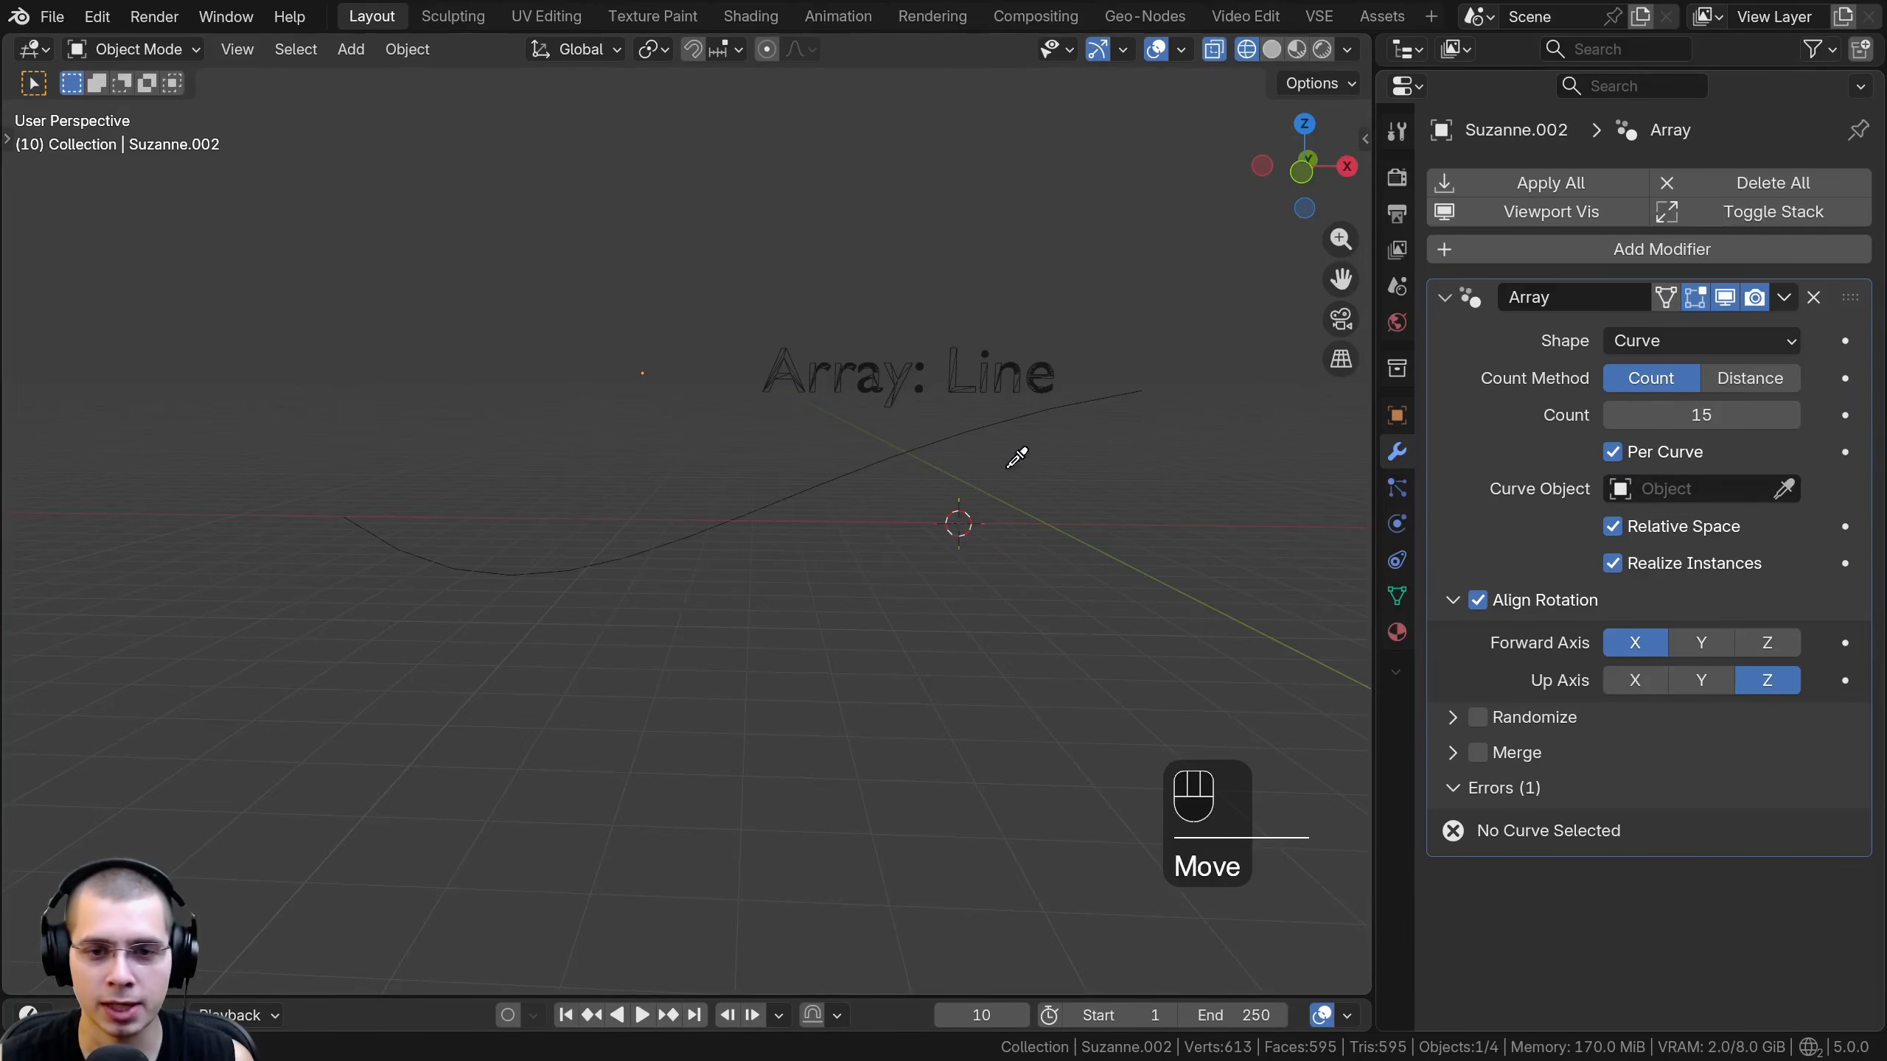
{"action": "left_click", "coordinate": [881, 467]}
{"action": "middle_click_drag", "start_coordinate": [573, 656], "coordinate": [630, 654], "text": "shift"}
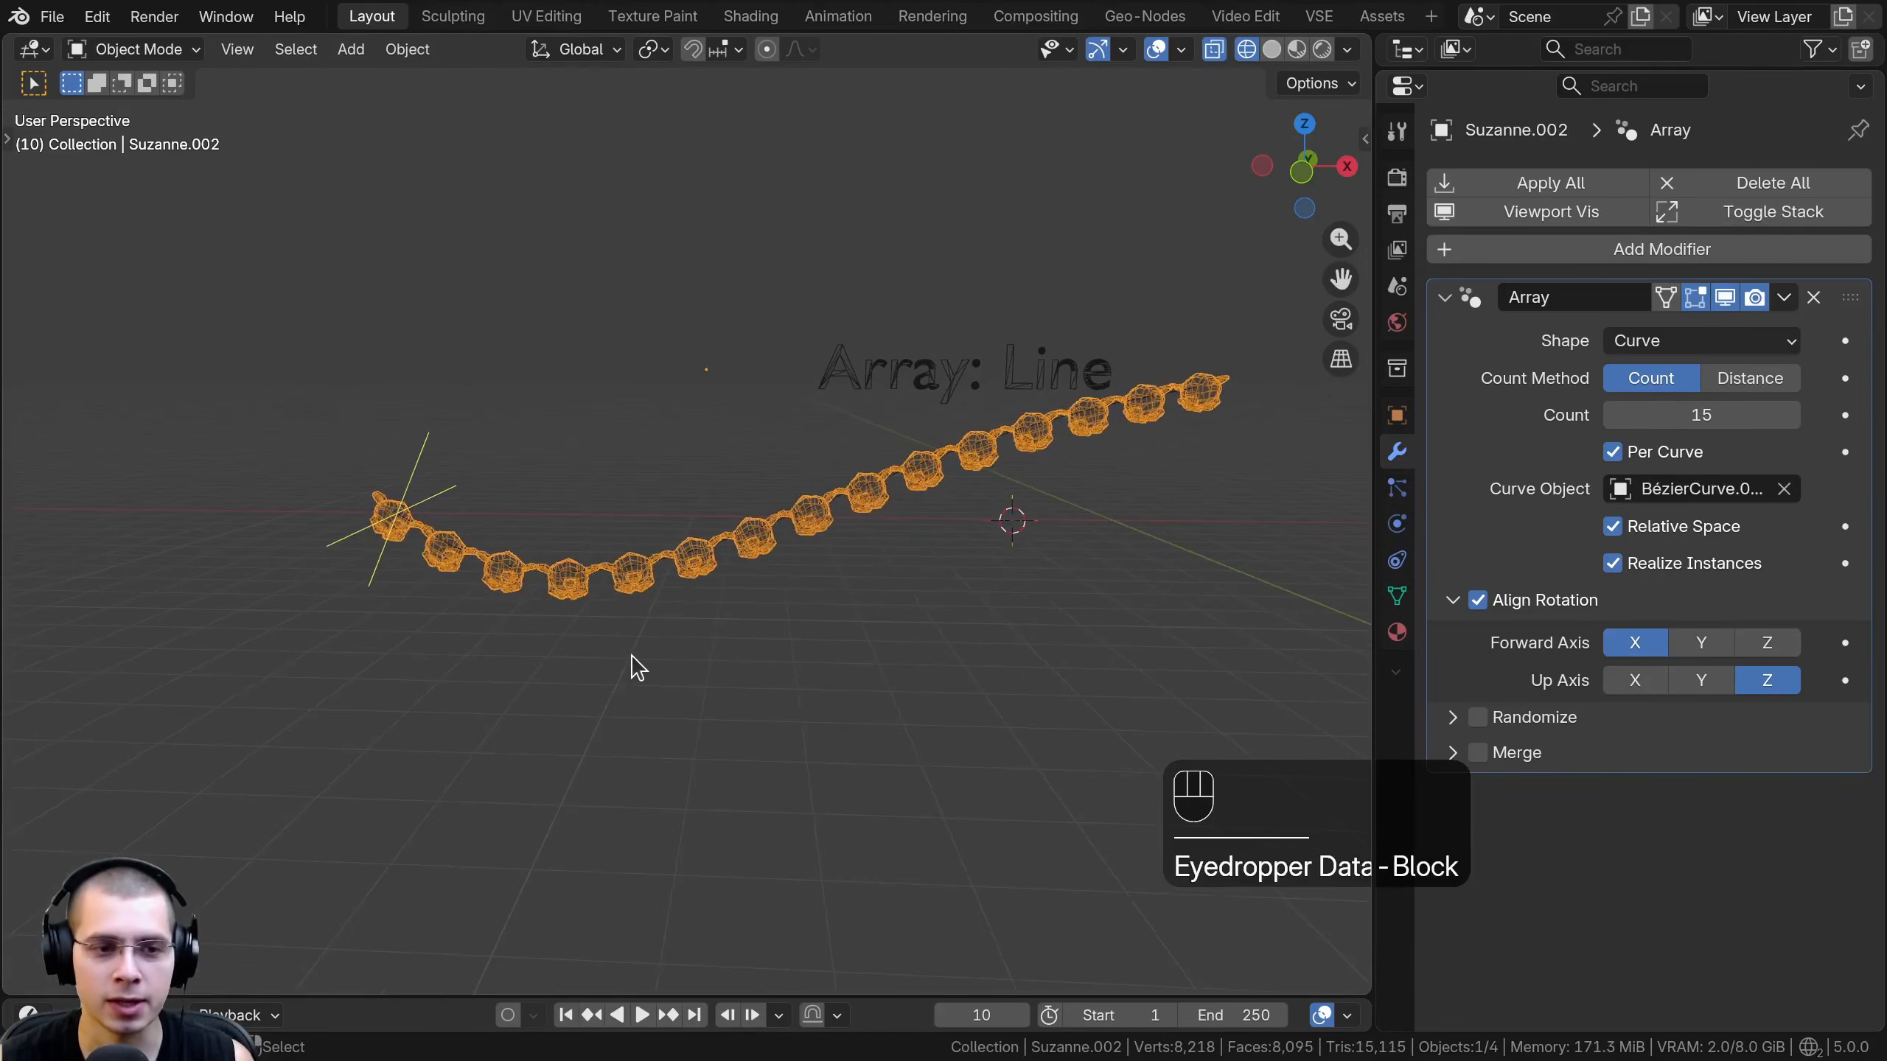
{"action": "key", "text": "z"}
{"action": "left_click", "coordinate": [1010, 688]}
{"action": "mouse_move", "coordinate": [1000, 688]}
{"action": "middle_mouse_down"}
{"action": "mouse_move", "coordinate": [902, 585]}
{"action": "mouse_move", "coordinate": [920, 587]}
{"action": "middle_mouse_up"}
{"action": "middle_click_drag", "start_coordinate": [920, 587], "coordinate": [926, 522]}
{"action": "key", "text": "z"}
{"action": "left_click", "coordinate": [919, 684]}
{"action": "middle_click_drag", "start_coordinate": [922, 776], "coordinate": [901, 830]}
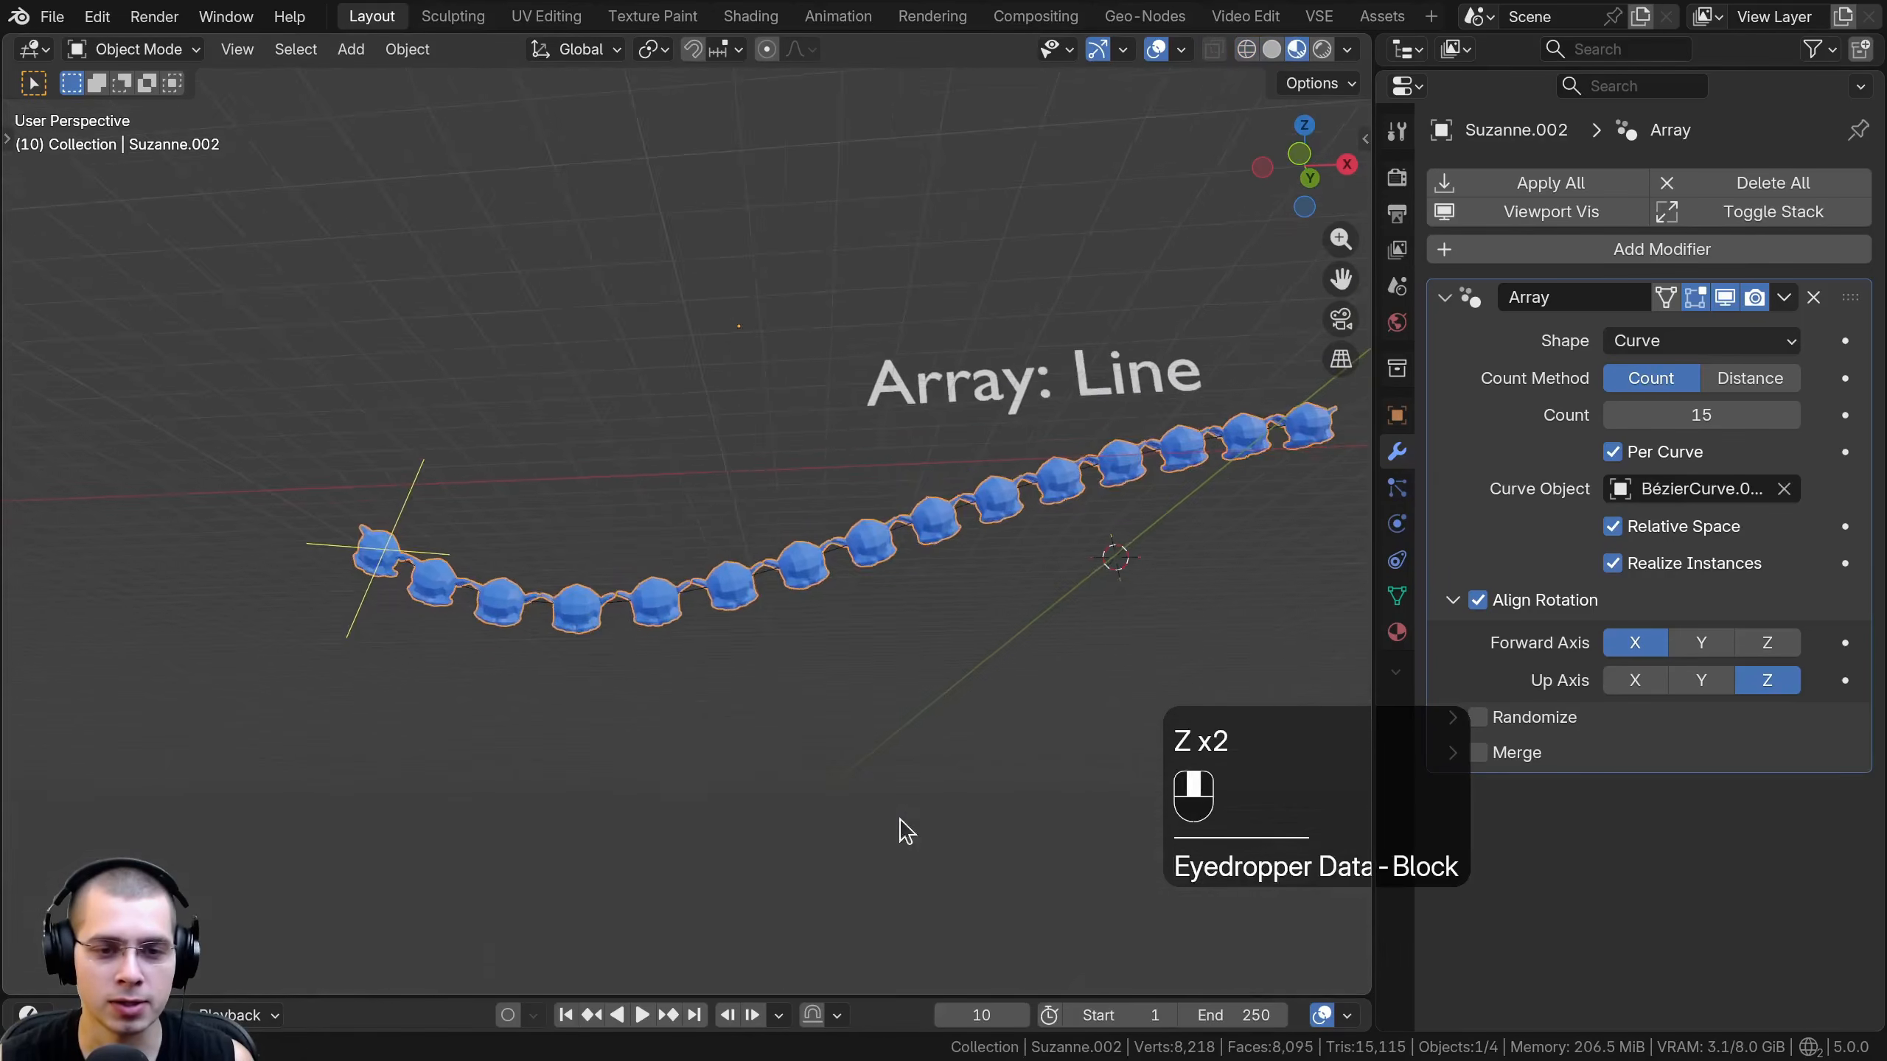
{"action": "middle_click_drag", "start_coordinate": [977, 675], "coordinate": [910, 721], "text": "shift"}
- Try different alignment axes on the curve array, ending with both the forward and up axes set to Z
{"action": "left_click", "coordinate": [1699, 643]}
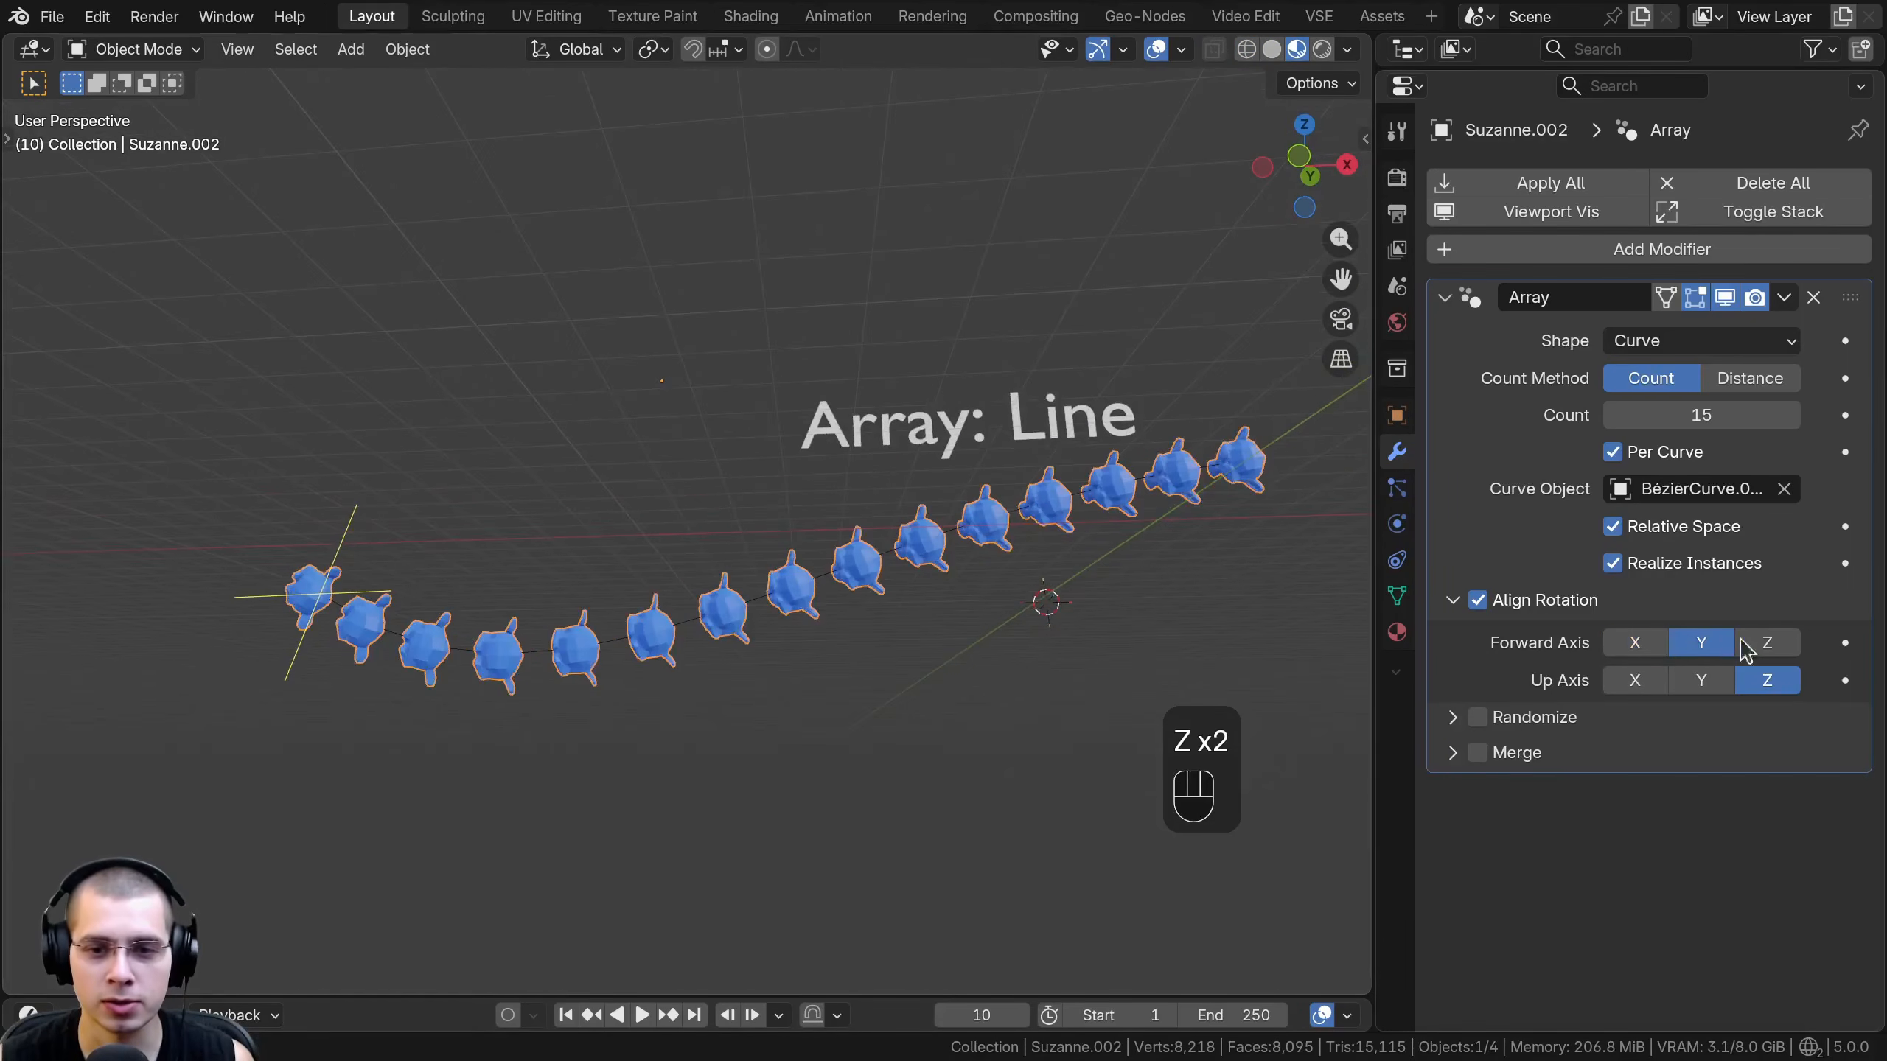
{"action": "left_click", "coordinate": [1766, 643]}
{"action": "left_click", "coordinate": [1638, 683]}
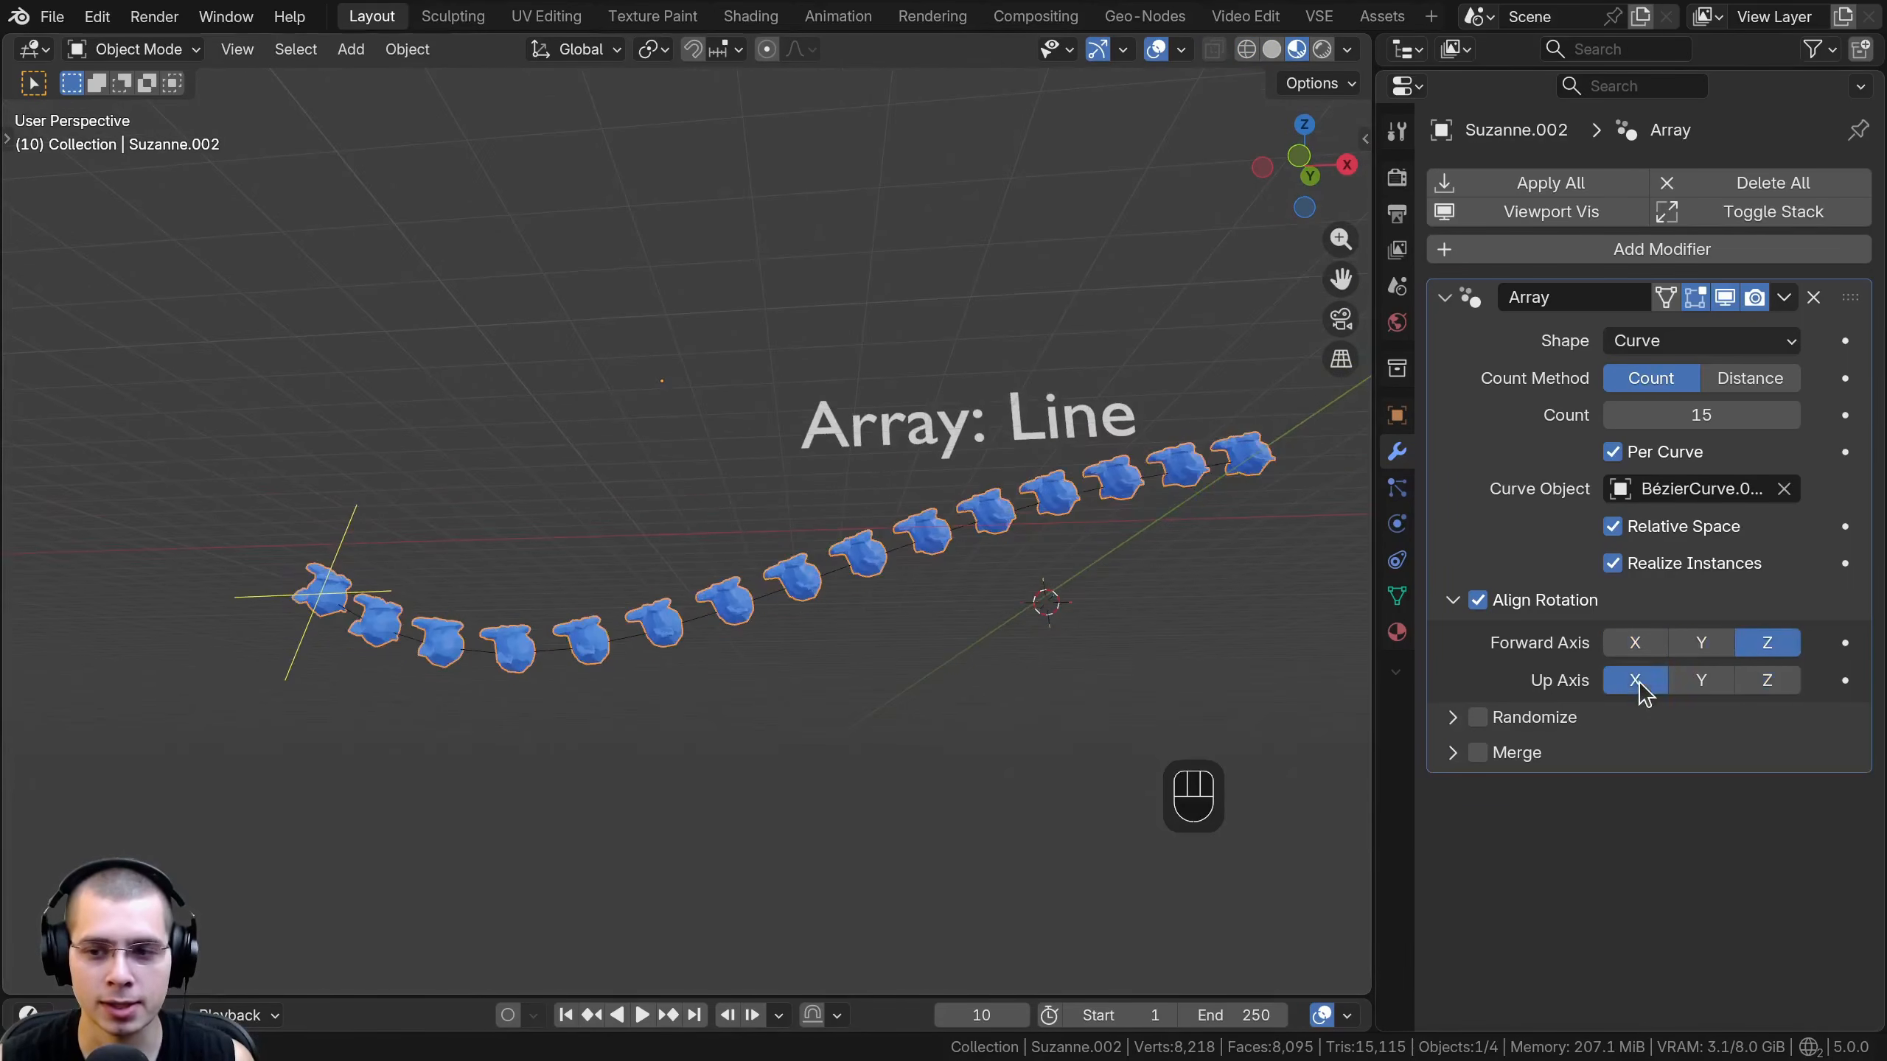
{"action": "left_click", "coordinate": [1765, 683]}
{"action": "middle_click_drag", "start_coordinate": [796, 510], "coordinate": [787, 577], "text": "shift"}
{"action": "middle_click_drag", "start_coordinate": [548, 587], "coordinate": [555, 632]}
{"action": "scroll", "coordinate": [556, 631], "scroll_direction": "up", "scroll_amount": 2}
{"action": "scroll", "coordinate": [556, 631], "scroll_direction": "down", "scroll_amount": 1}
{"action": "middle_click_drag", "start_coordinate": [591, 513], "coordinate": [569, 514]}
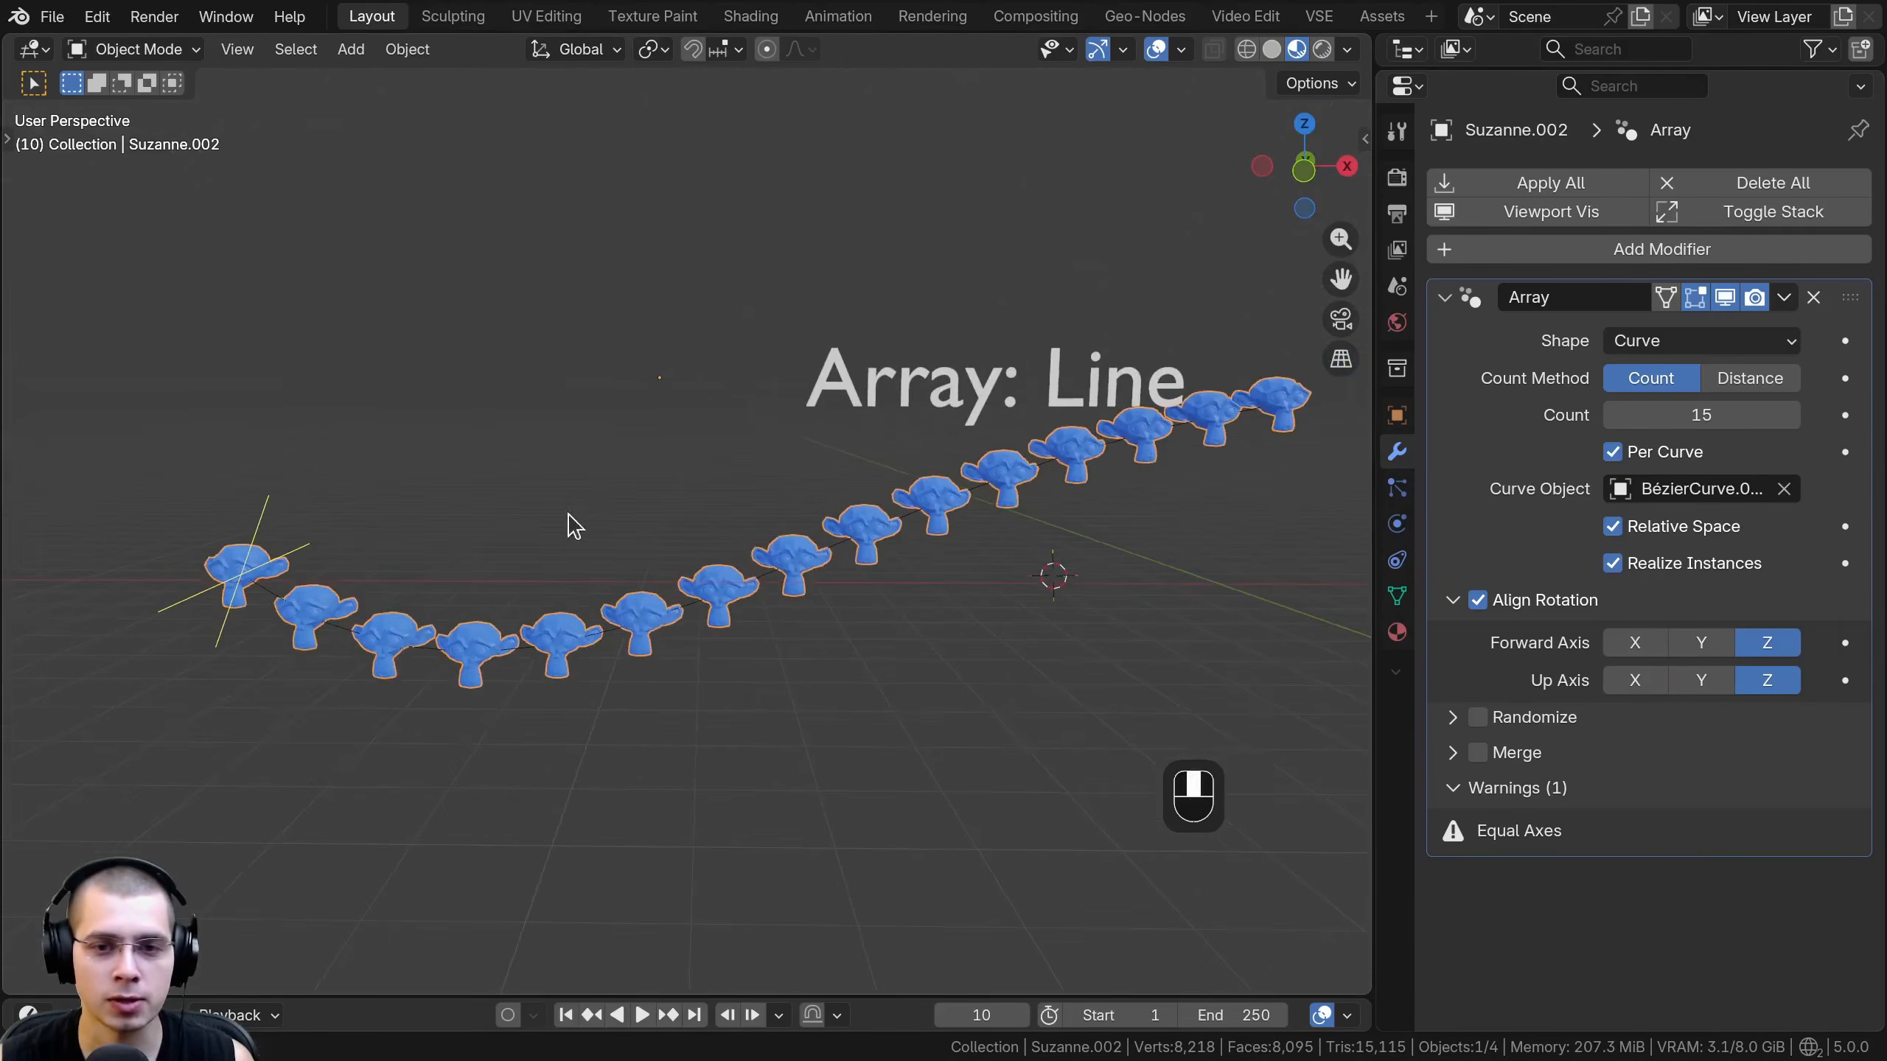
- Select the Bézier curve under the monkey heads and open it in Edit Mode
{"action": "key", "text": "Tab"}
{"action": "left_click", "coordinate": [271, 584]}
{"action": "key", "text": "g"}
{"action": "key", "text": "Tab"}
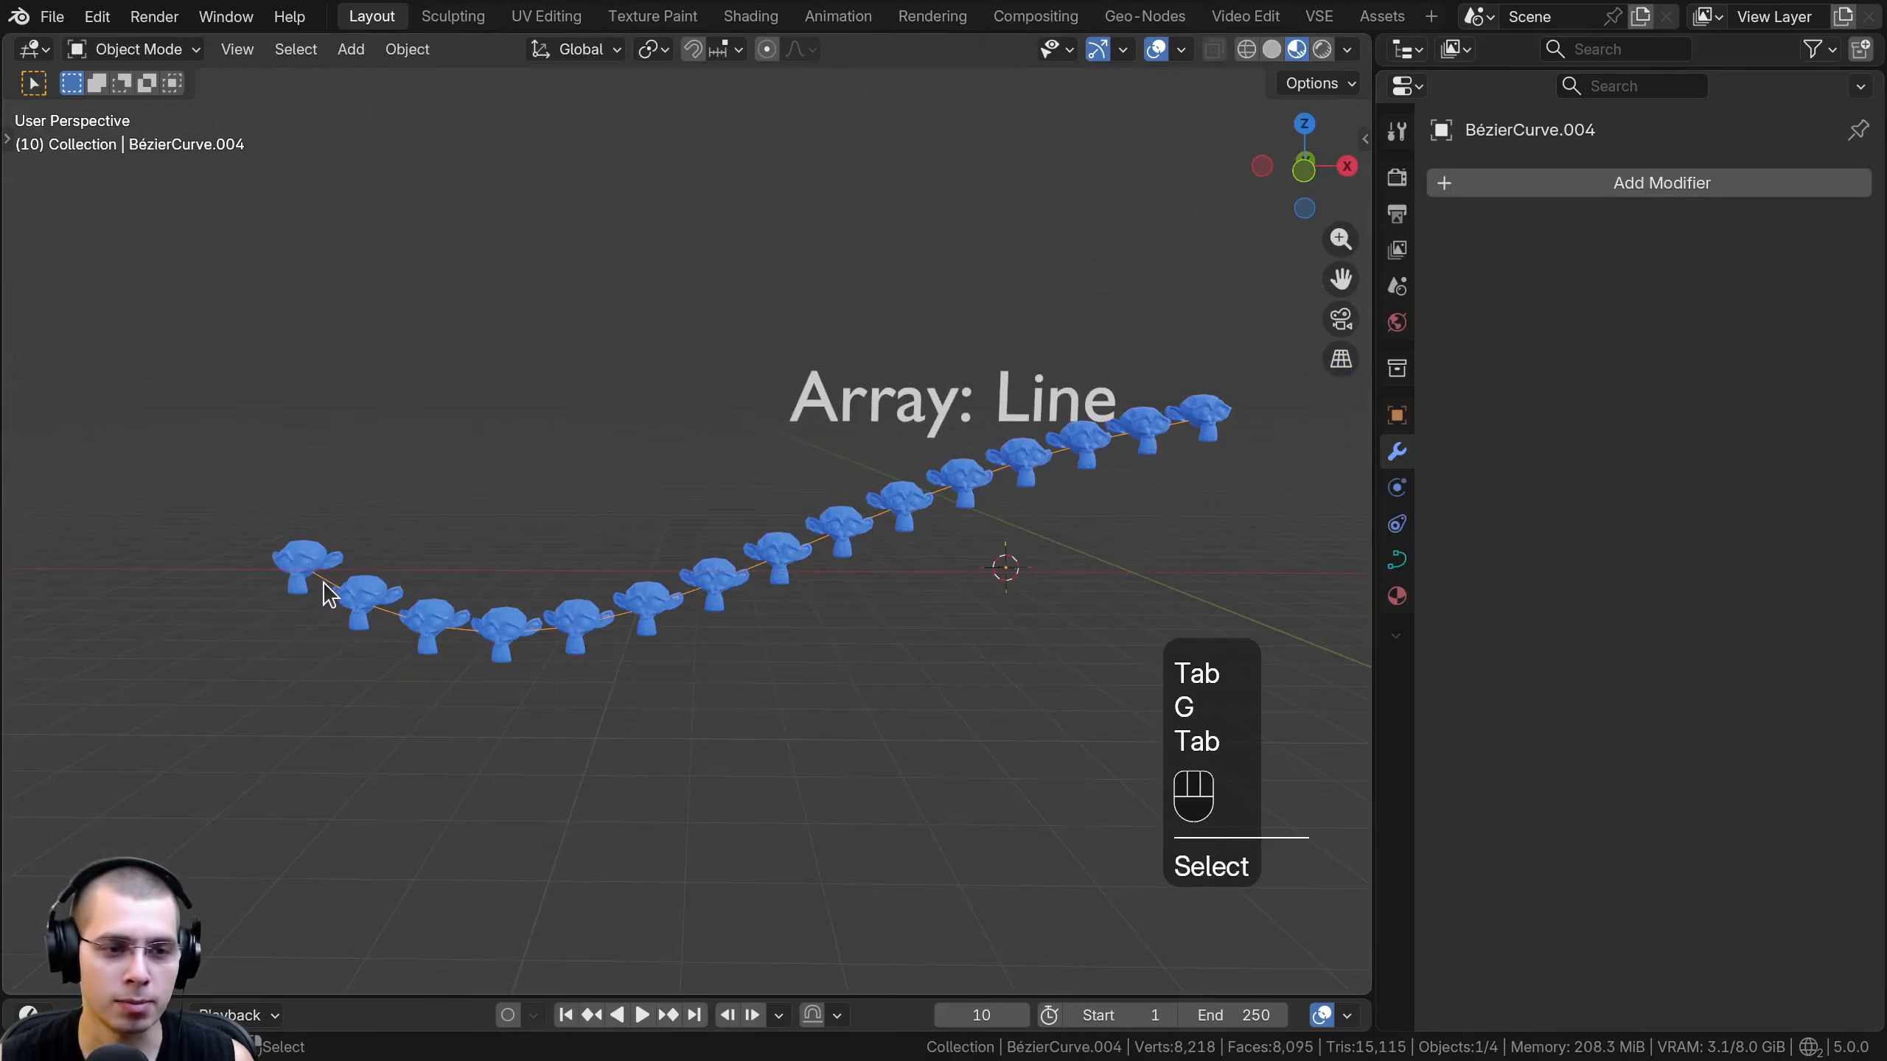
{"action": "key", "text": "Tab"}
{"action": "key", "text": "g"}
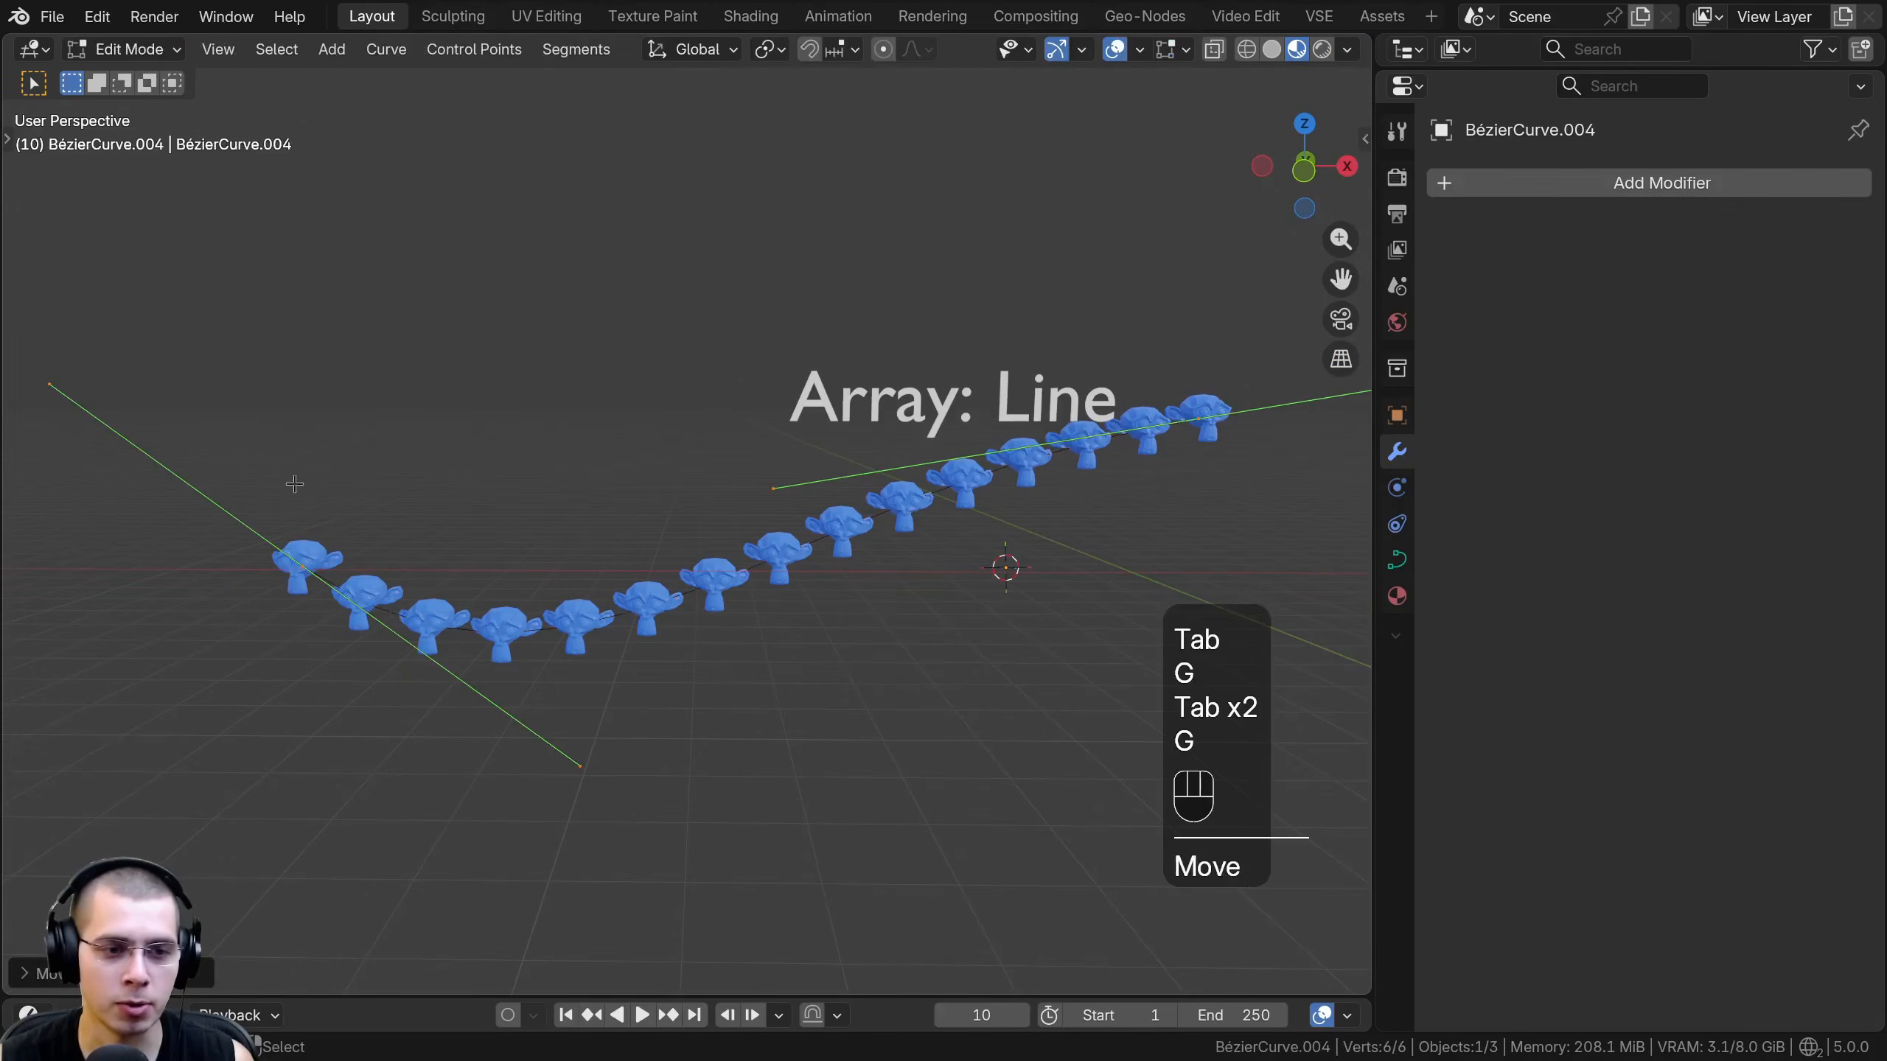
- Reshape the Bézier curve by repeatedly moving, rotating and scaling its first control point so the monkeys follow a new path
{"action": "left_click", "coordinate": [297, 574]}
{"action": "key", "text": "g"}
{"action": "left_click", "coordinate": [535, 412]}
{"action": "key", "text": "r"}
{"action": "left_click", "coordinate": [955, 505]}
{"action": "key", "text": "s"}
{"action": "left_click", "coordinate": [1262, 546]}
{"action": "key", "text": "g"}
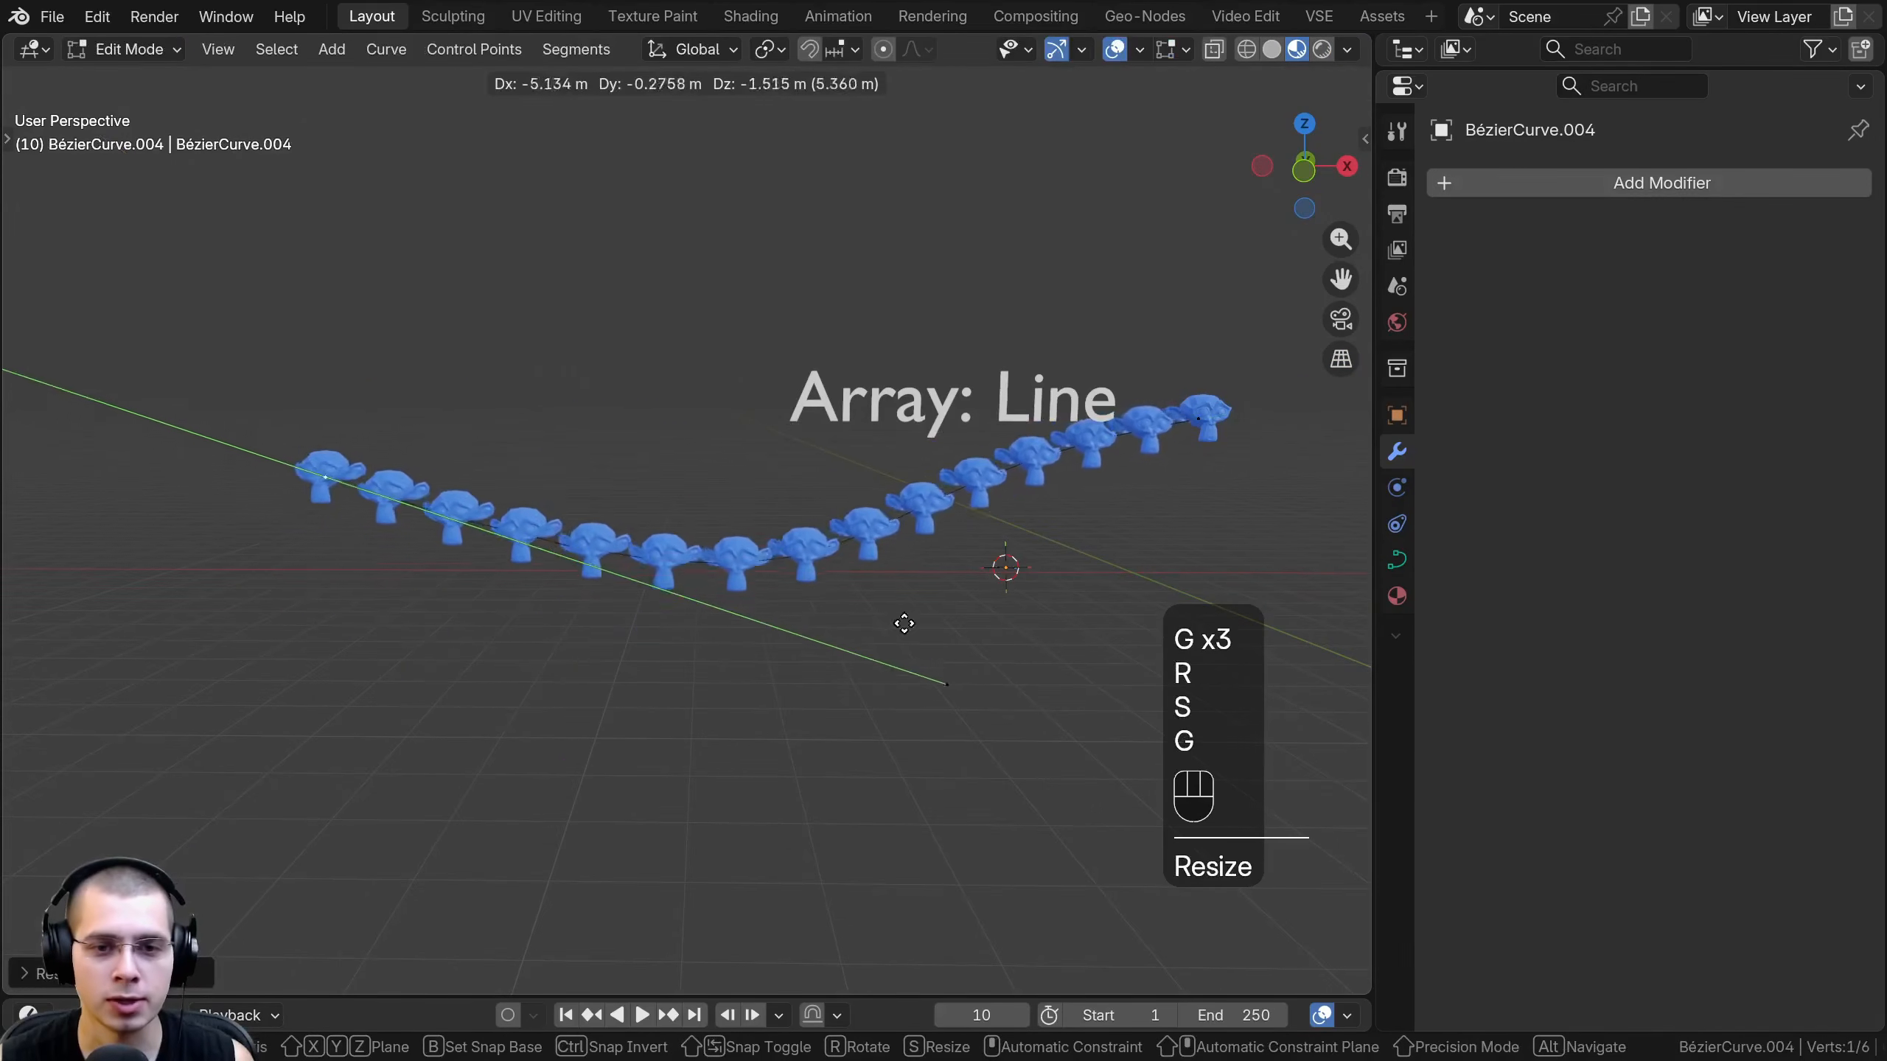
{"action": "left_click", "coordinate": [919, 634]}
{"action": "key", "text": "s"}
{"action": "left_click", "coordinate": [773, 618]}
{"action": "key", "text": "g"}
- Adjust the curve array's count to 14, switching the count method to Distance and back to Count
{"action": "mouse_move", "coordinate": [1701, 415]}
{"action": "left_mouse_down", "text": "shift"}
{"action": "mouse_move", "coordinate": [1783, 415]}
{"action": "mouse_move", "coordinate": [1680, 415]}
{"action": "mouse_move", "coordinate": [1755, 415]}
{"action": "mouse_move", "coordinate": [1697, 415]}
{"action": "left_mouse_up", "text": "shift"}
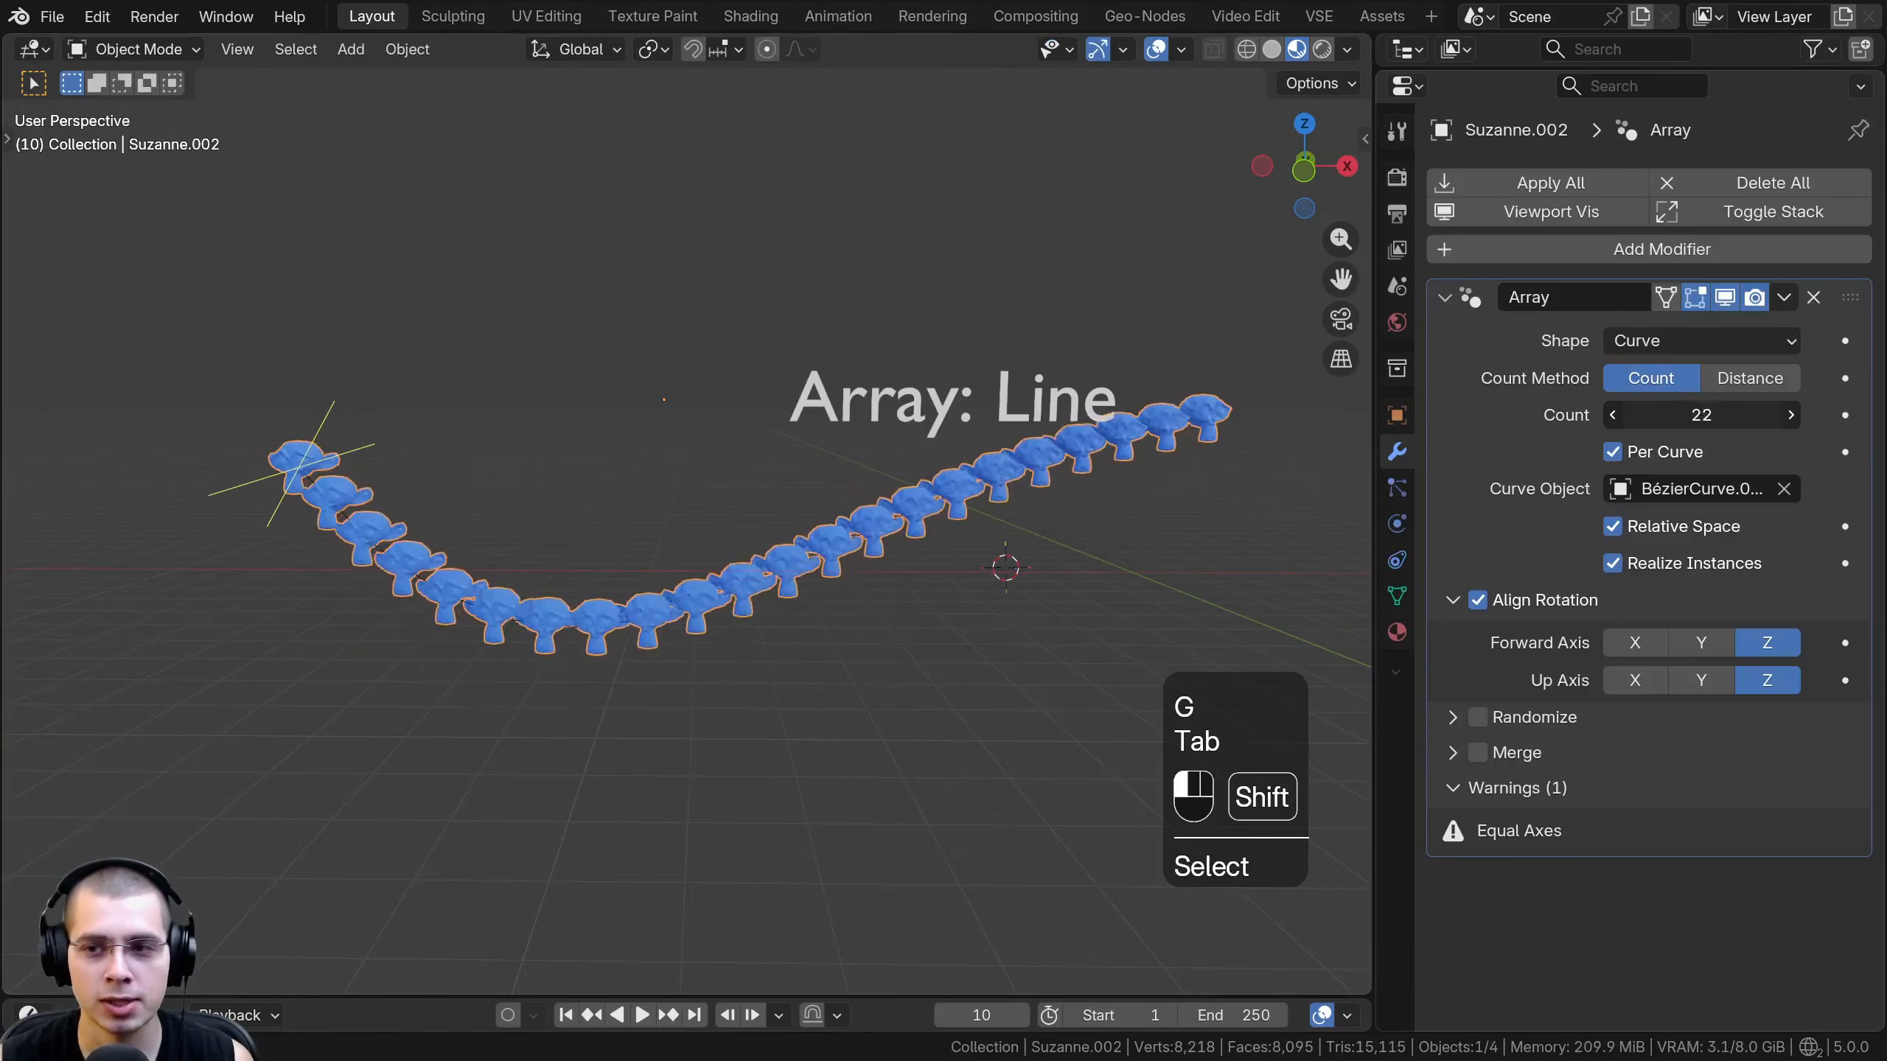
{"action": "left_click", "coordinate": [1740, 381]}
{"action": "left_click", "coordinate": [1692, 383]}
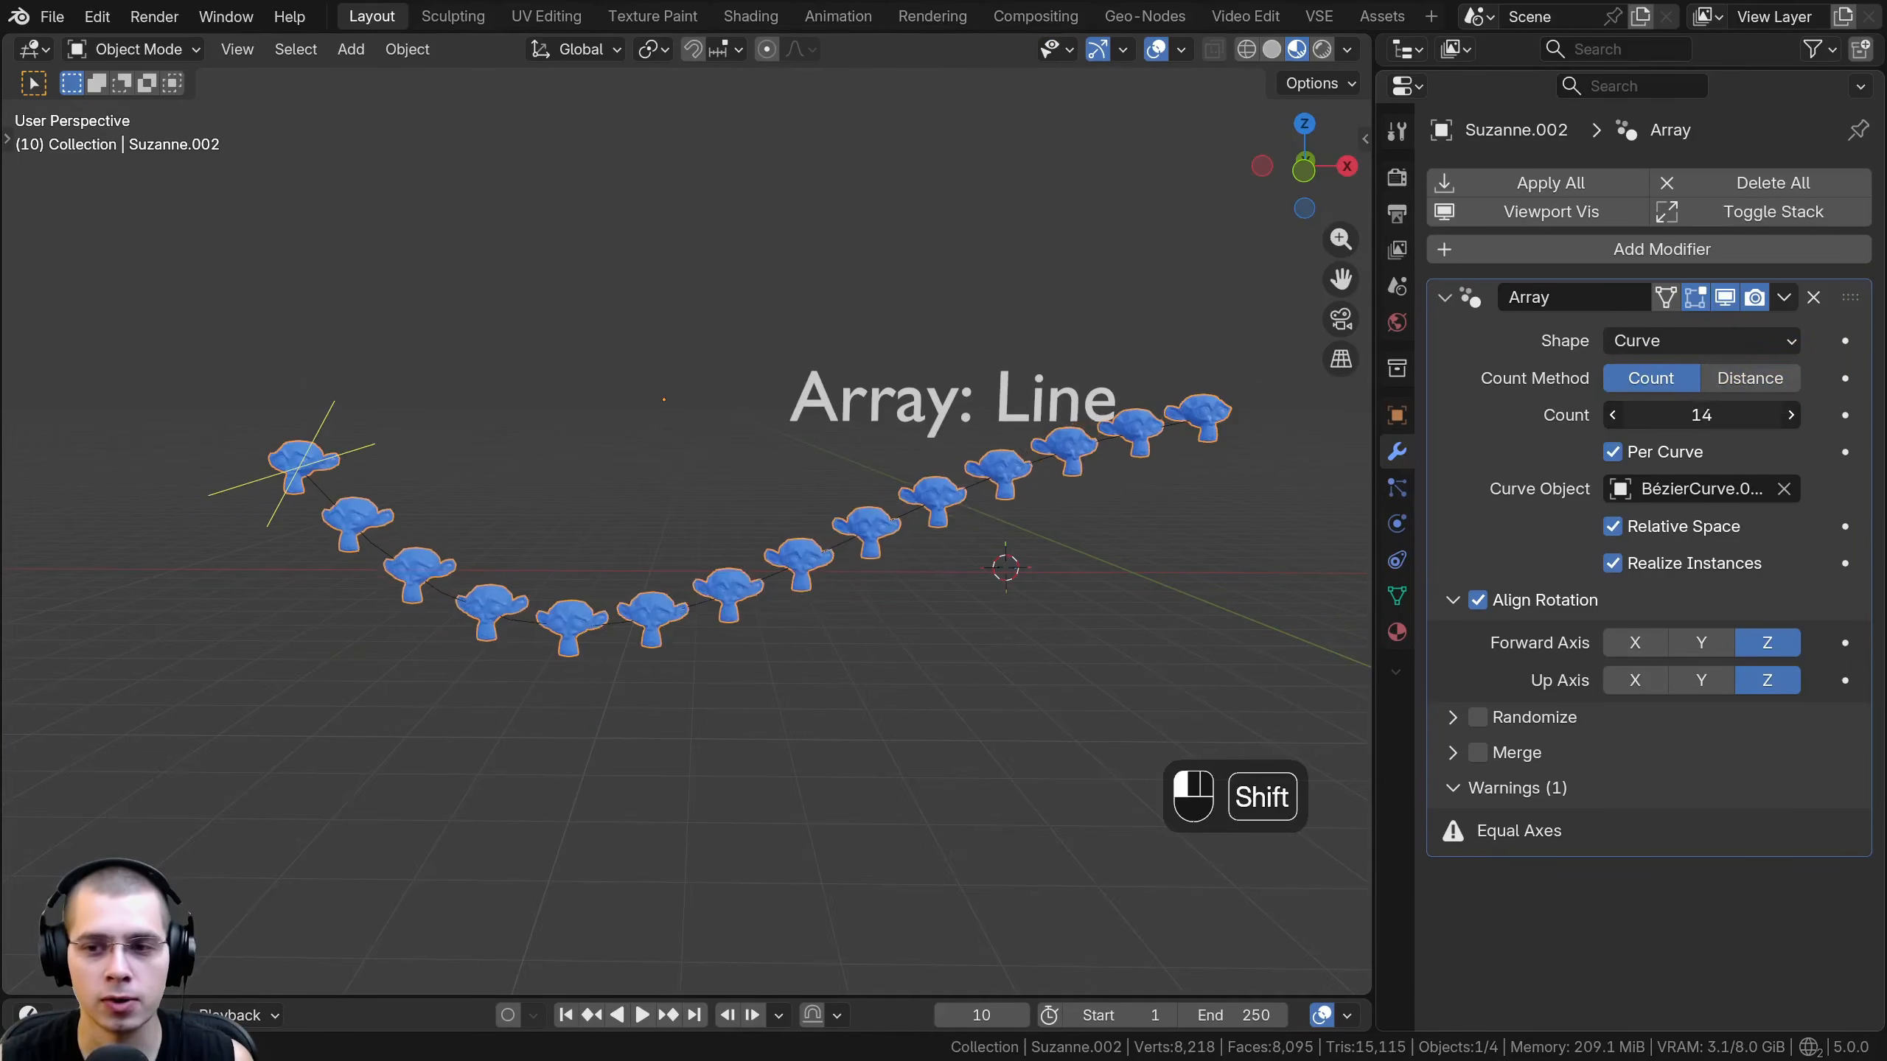
- Switch the monkey array's shape to Transform and delete the leftover Bézier curve
{"action": "left_click", "coordinate": [1660, 344]}
{"action": "left_click", "coordinate": [1650, 473]}
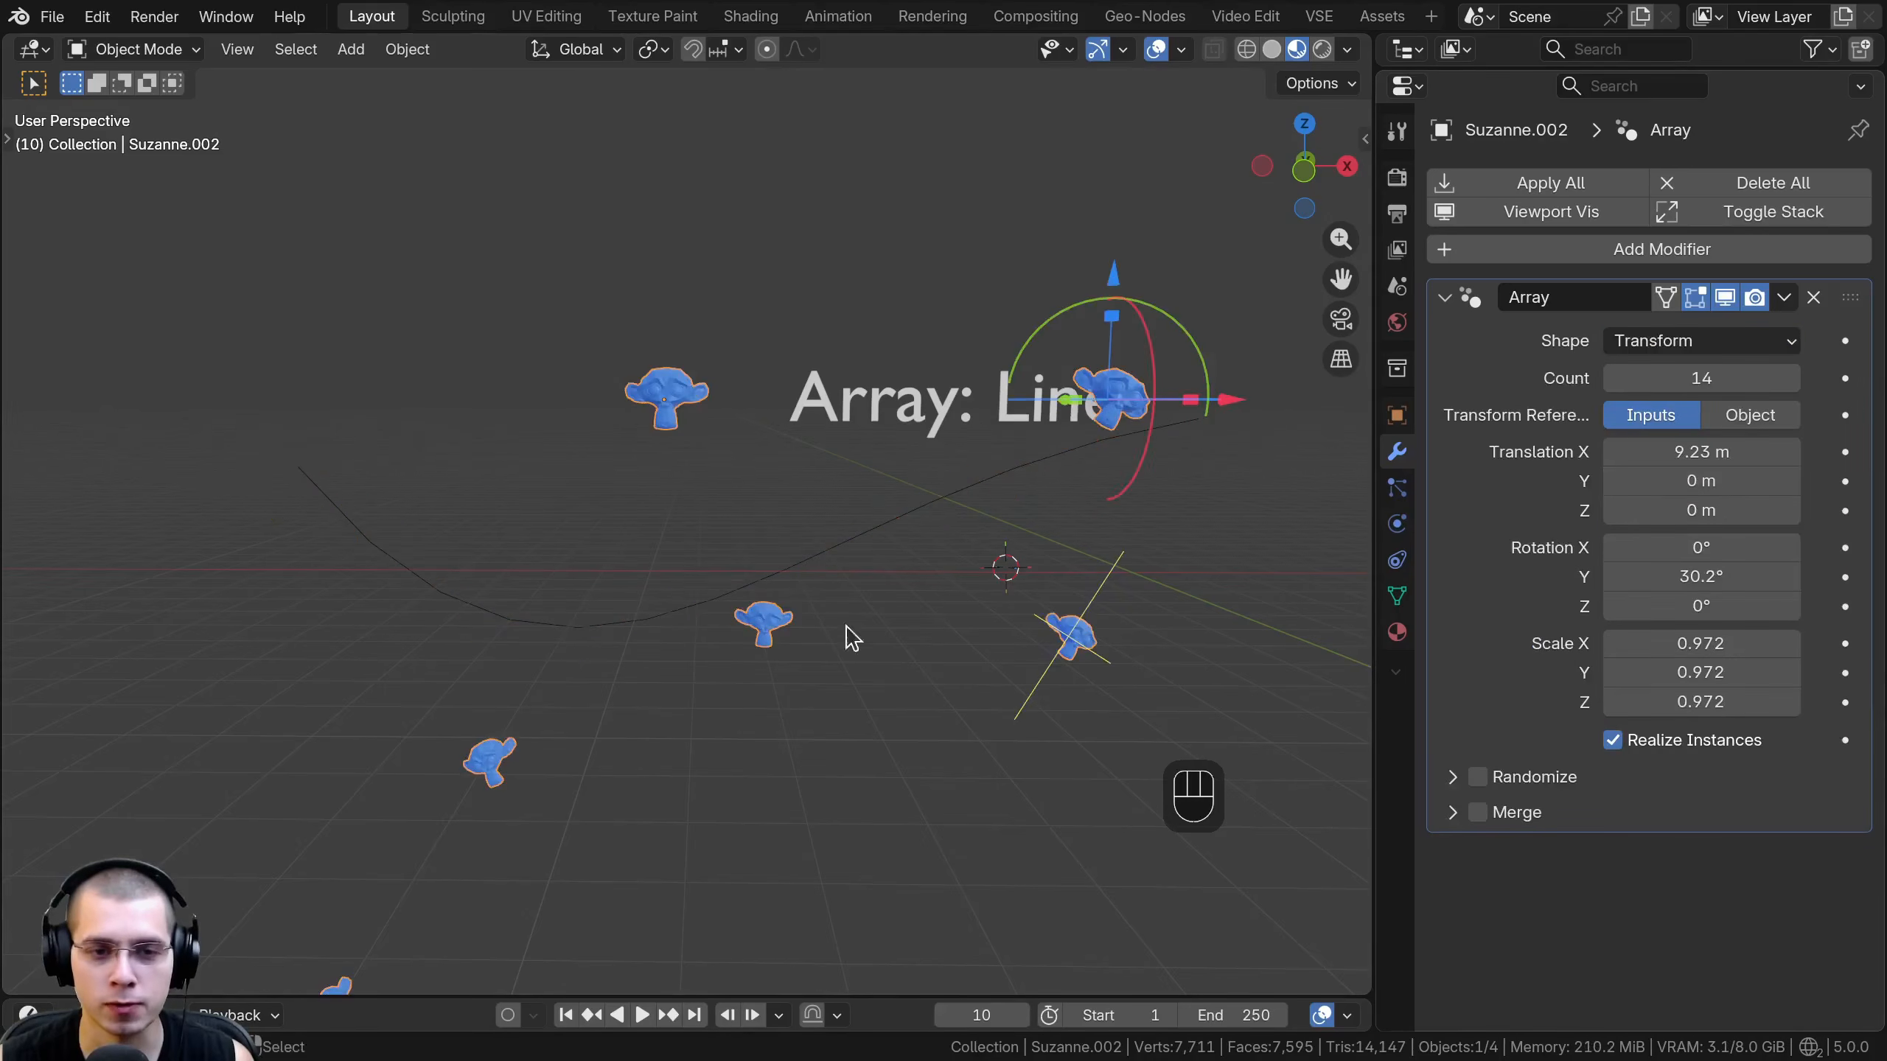
{"action": "left_click", "coordinate": [846, 559]}
{"action": "key", "text": "x"}
{"action": "left_click", "coordinate": [844, 473]}
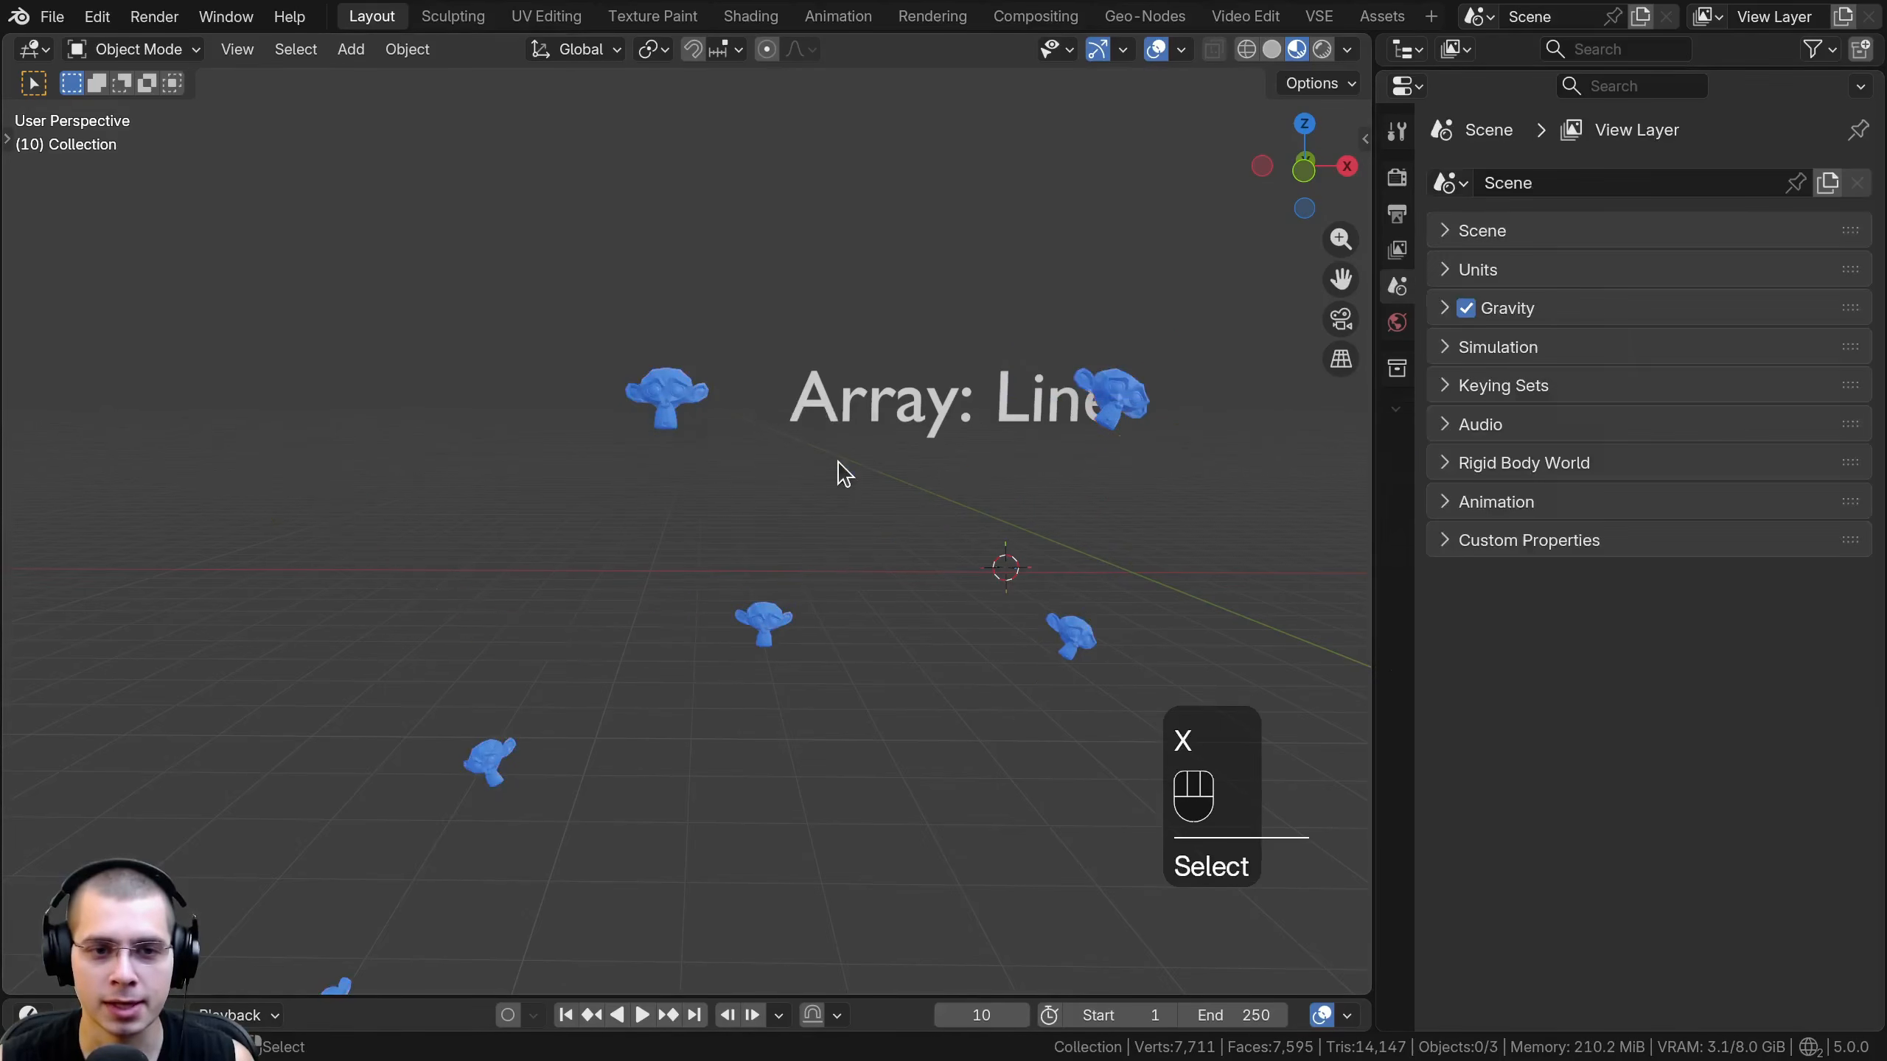
- Select the monkey array and set its count to 15 and its X translation to 1.72 m
{"action": "left_click", "coordinate": [668, 398]}
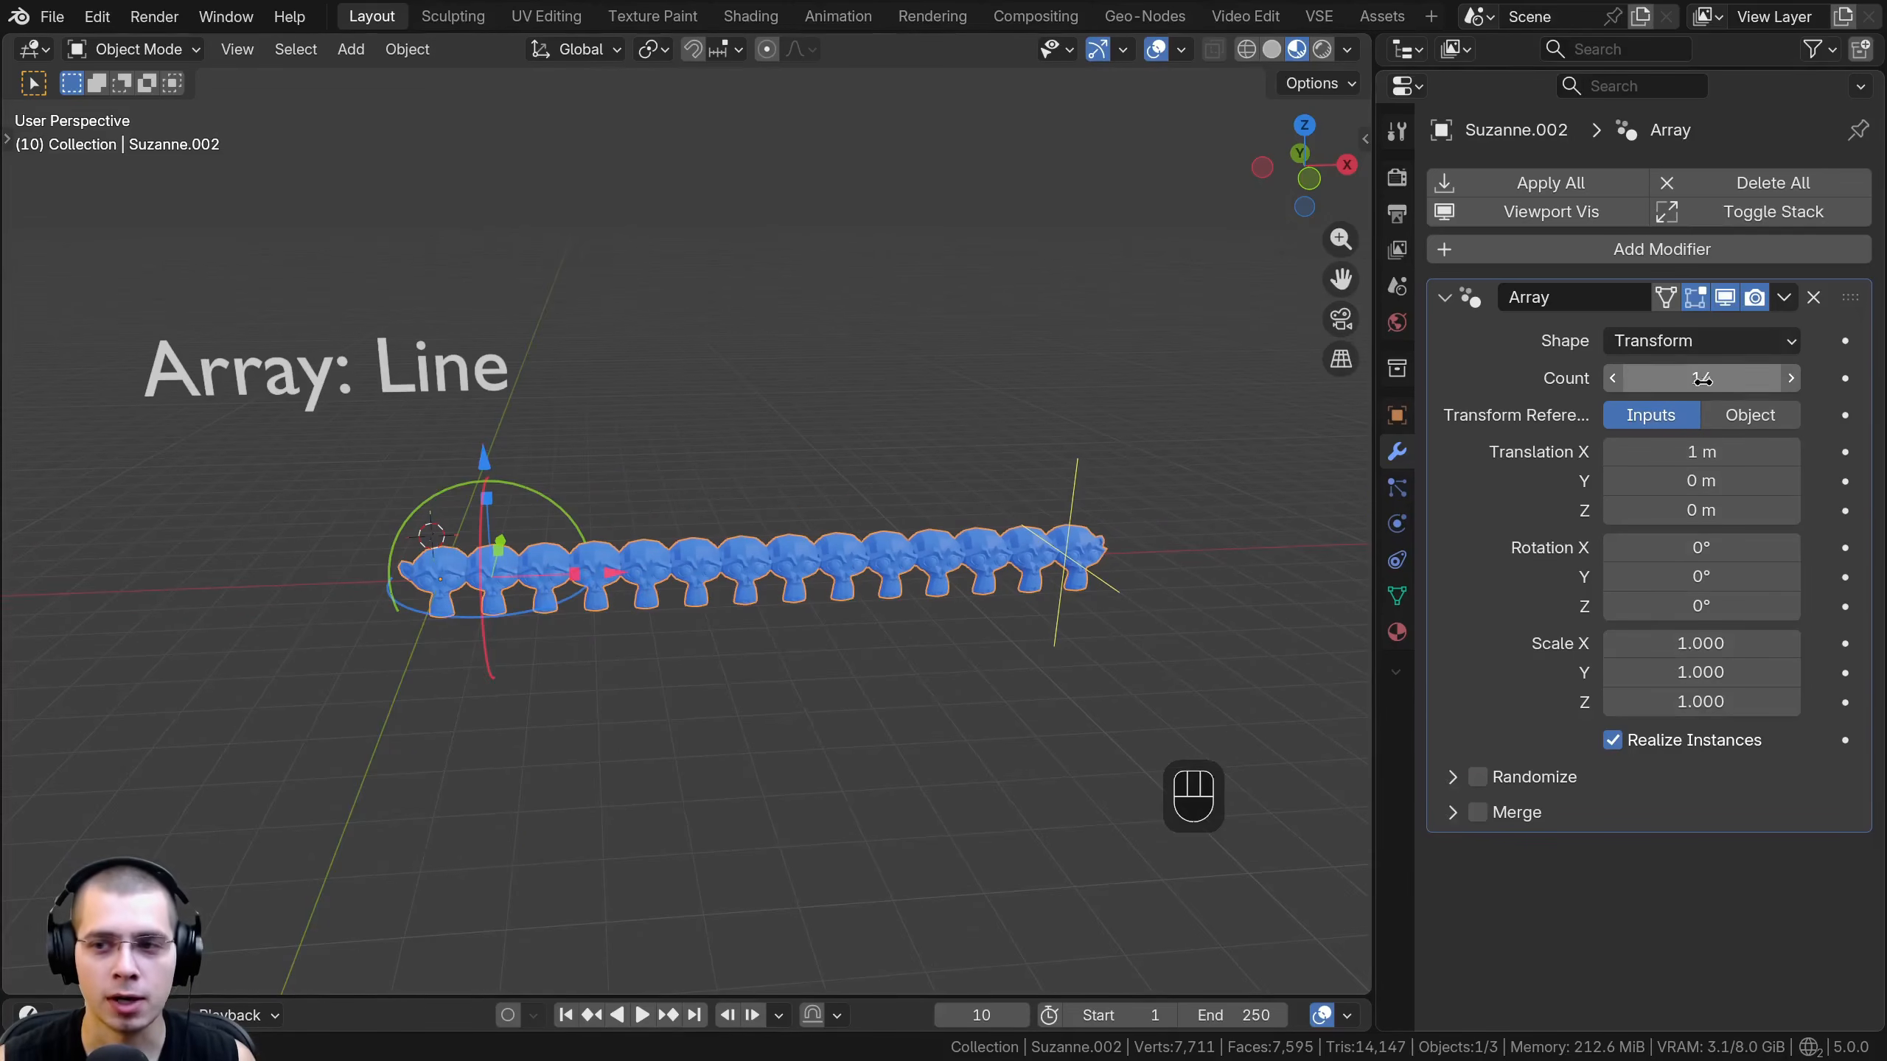
{"action": "left_click_drag", "start_coordinate": [1701, 379], "coordinate": [1761, 379], "text": "shift"}
{"action": "left_click_drag", "start_coordinate": [1692, 451], "coordinate": [1761, 452], "text": "shift"}
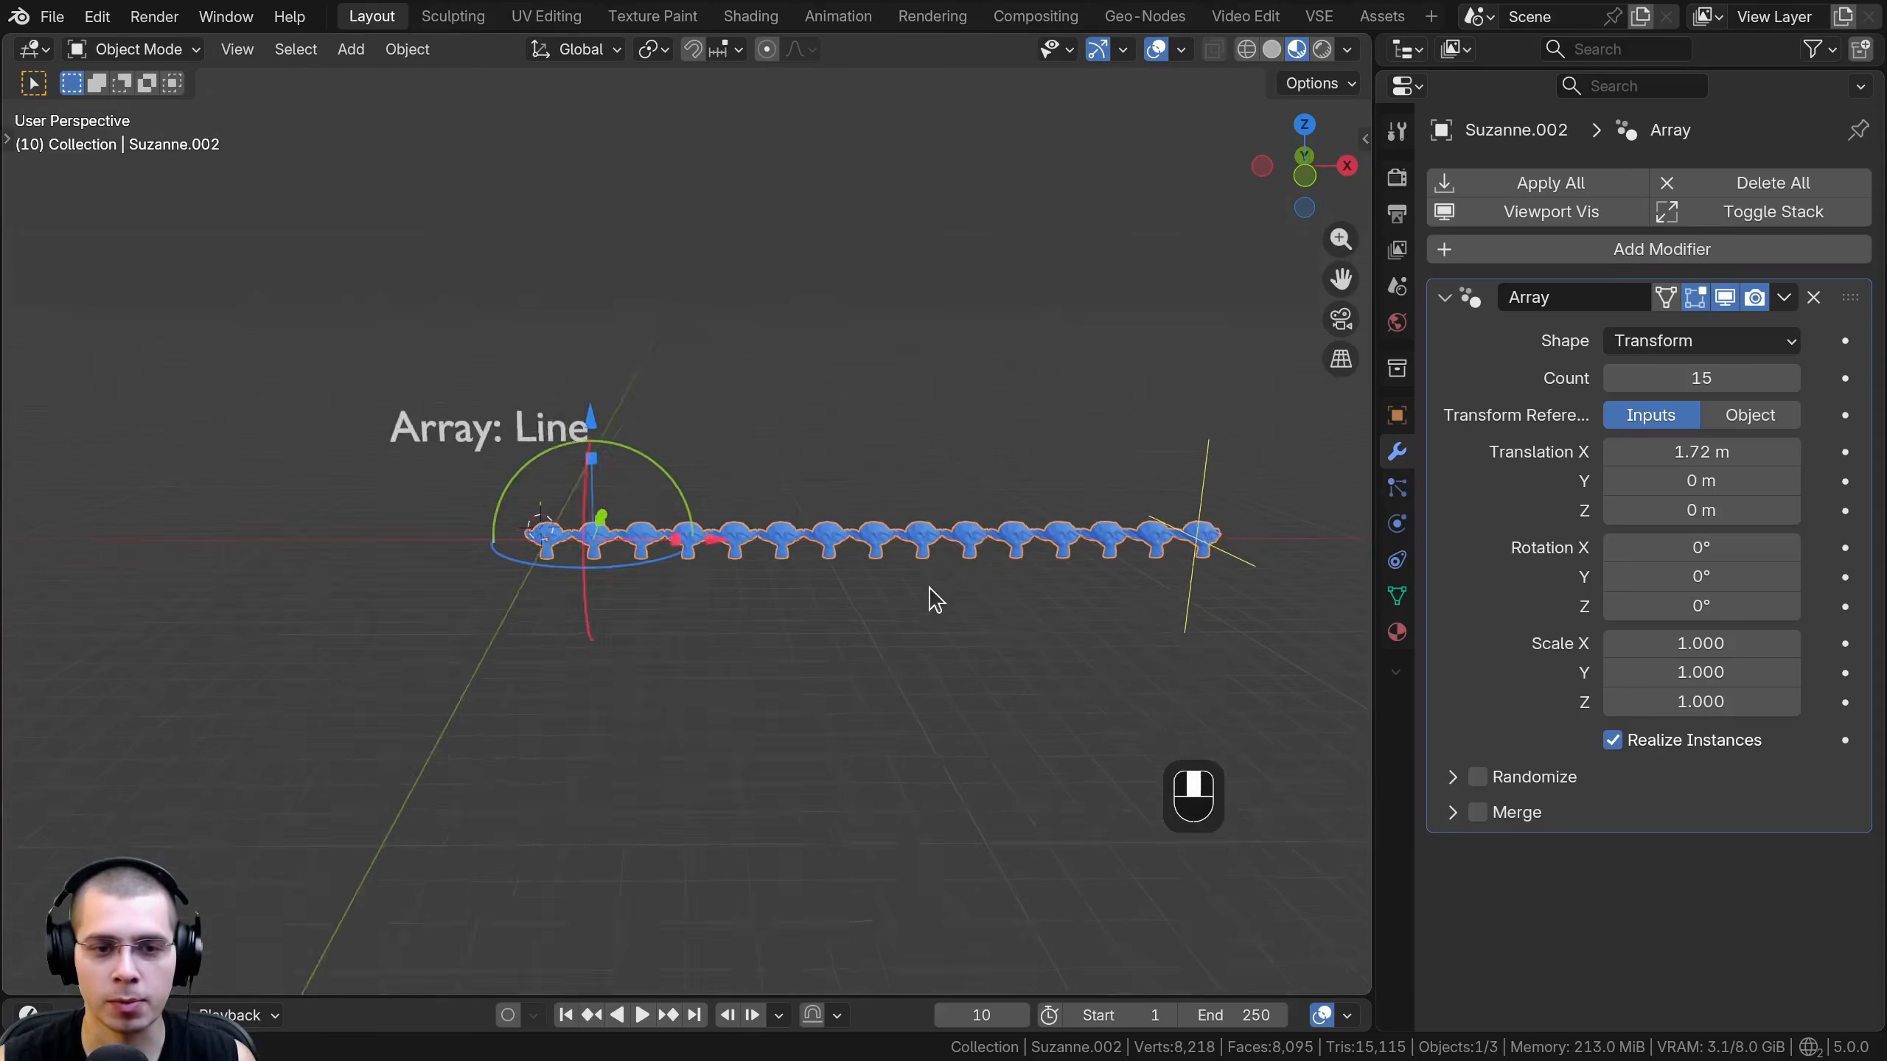
{"action": "middle_click_drag", "start_coordinate": [934, 599], "coordinate": [943, 595]}
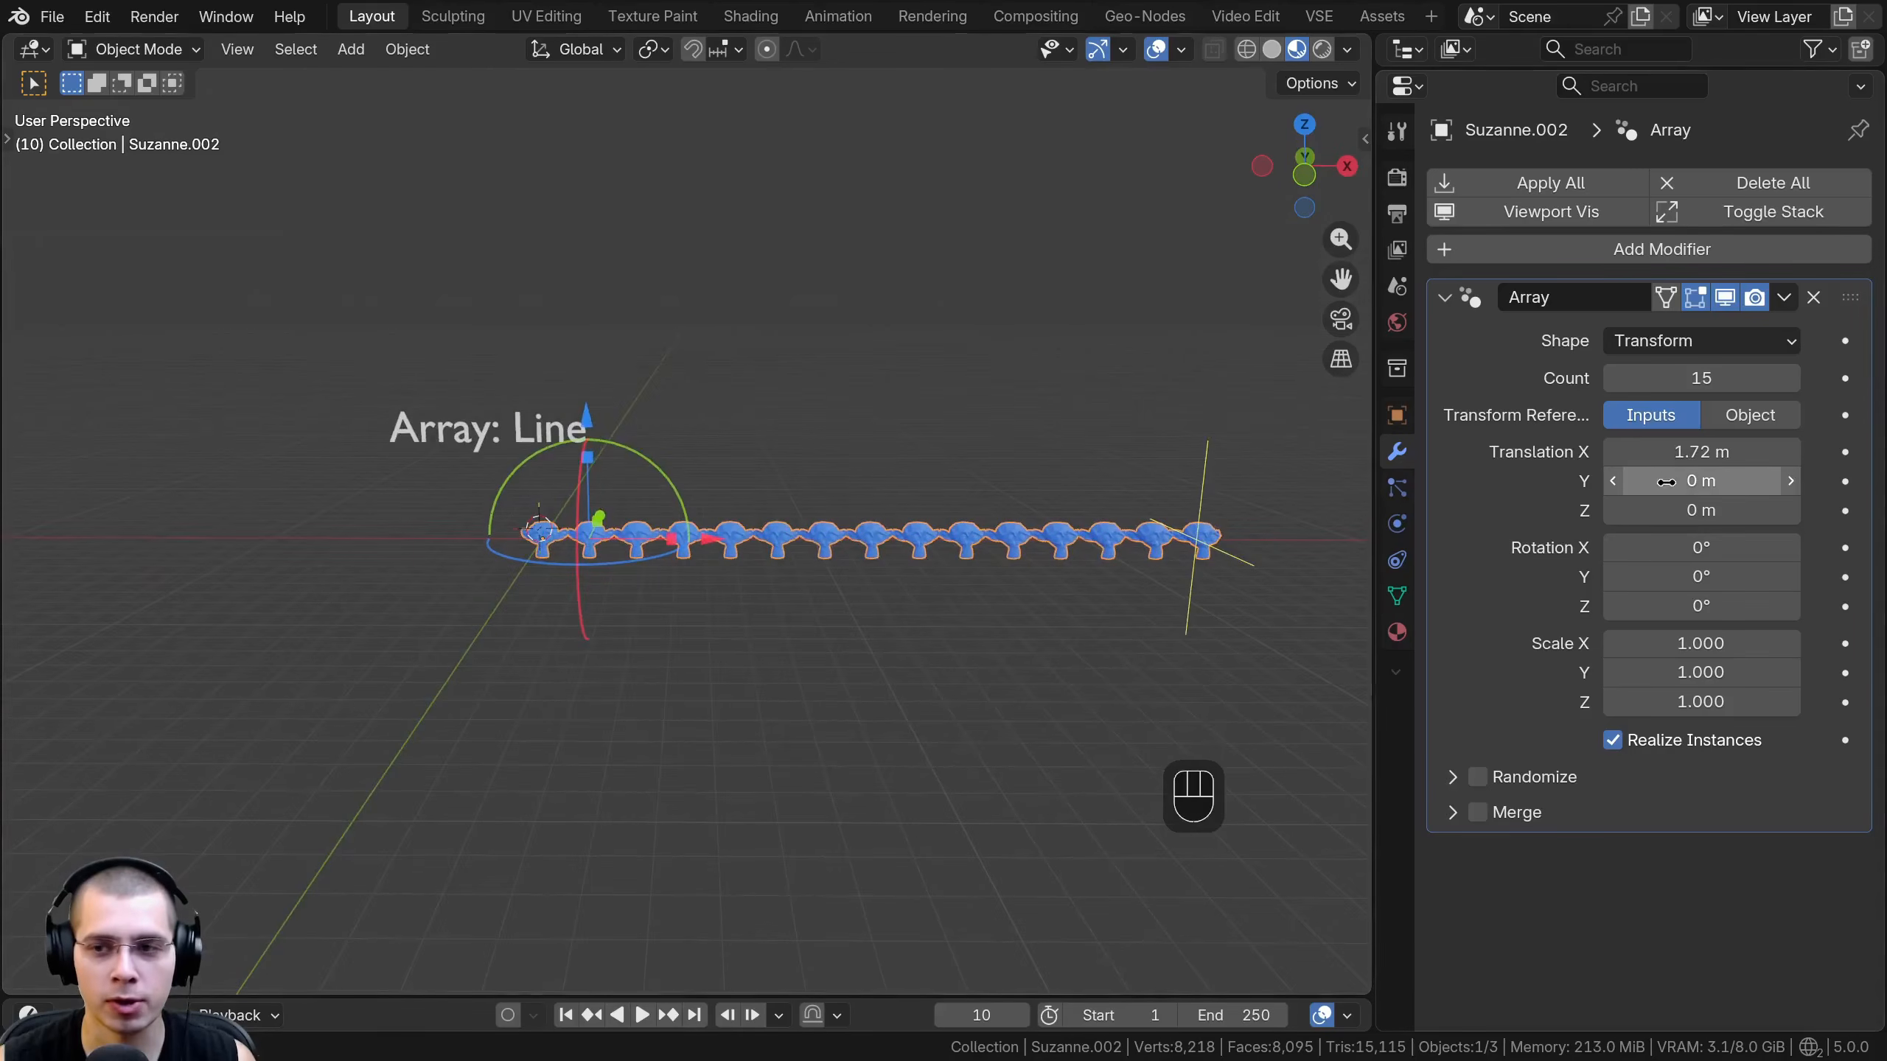
- Set the transform array's Y rotation to 6.3° to bend the monkey row into an arc
{"action": "left_click_drag", "start_coordinate": [1677, 577], "coordinate": [1742, 577], "text": "shift"}
{"action": "middle_click_drag", "start_coordinate": [1092, 724], "coordinate": [1067, 327], "text": "shift"}
{"action": "middle_click_drag", "start_coordinate": [1079, 680], "coordinate": [968, 769], "text": "shift"}
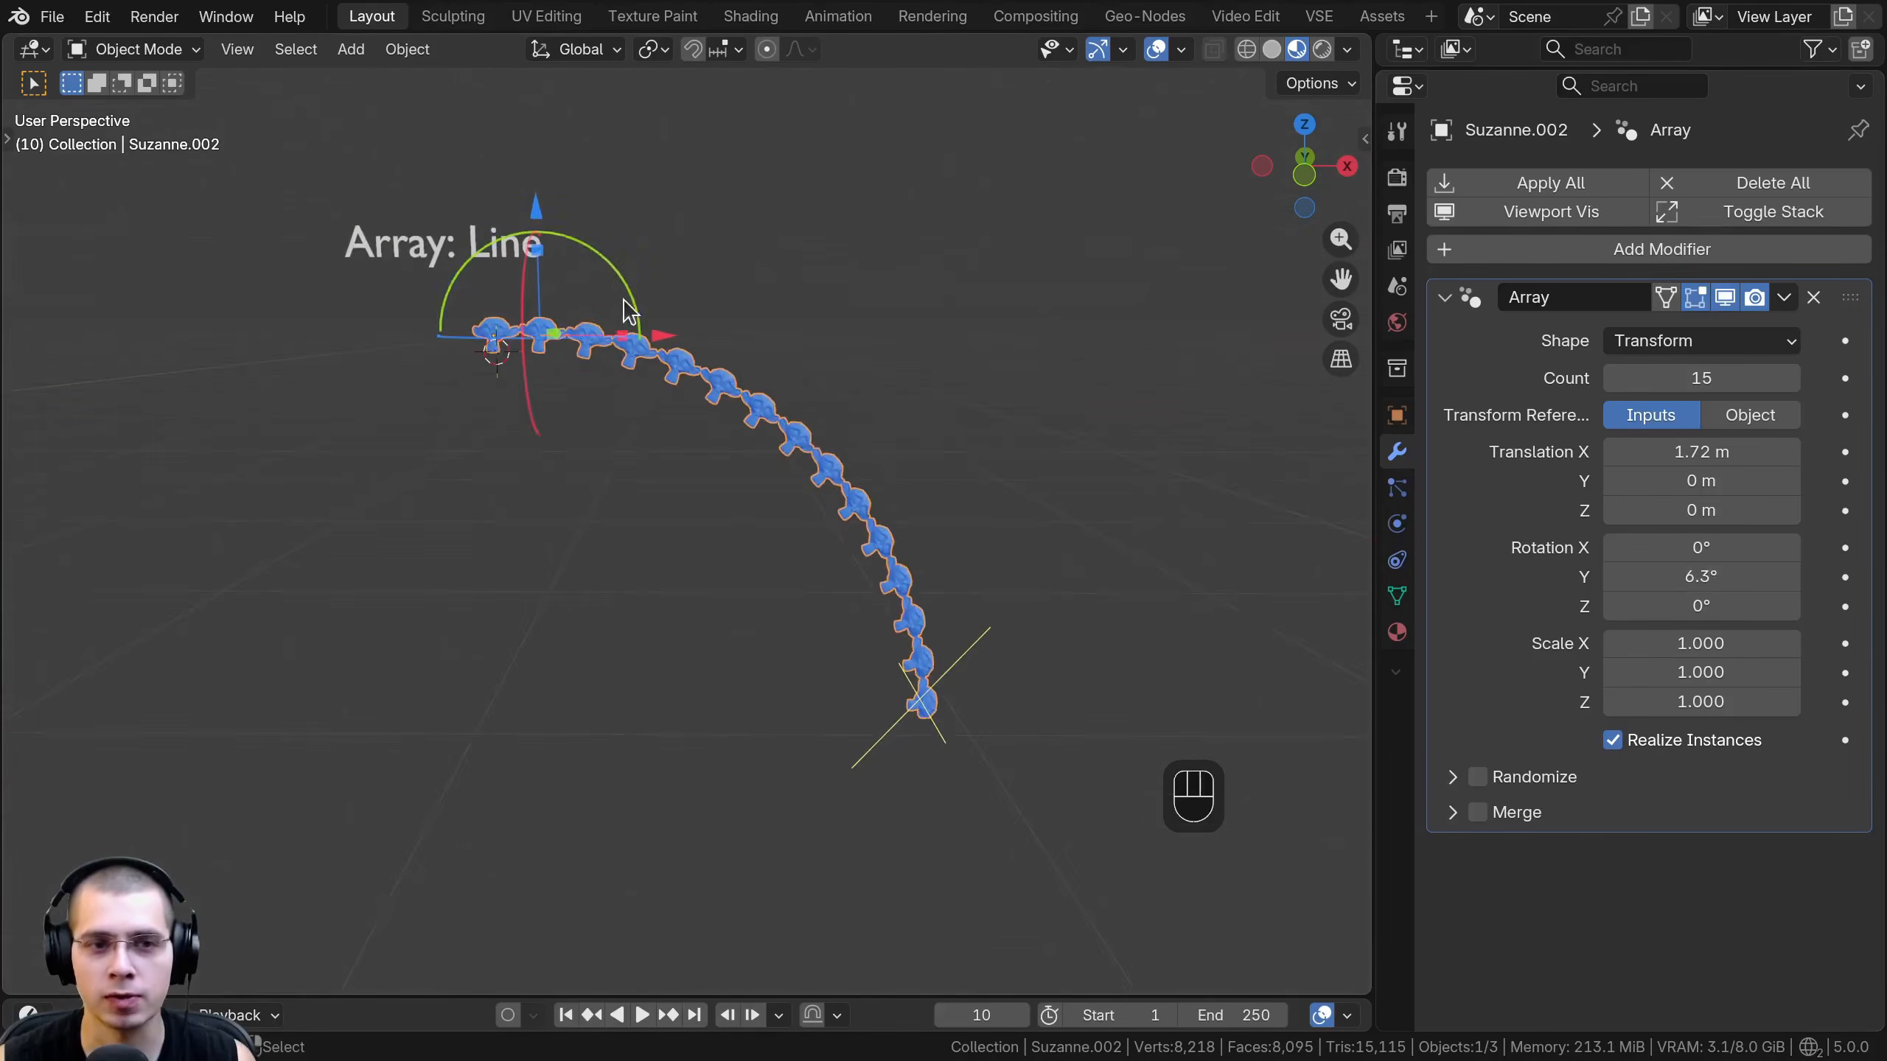
{"action": "scroll", "coordinate": [634, 397], "scroll_direction": "up", "scroll_amount": 3}
{"action": "middle_click_drag", "start_coordinate": [626, 306], "coordinate": [625, 439], "text": "shift"}
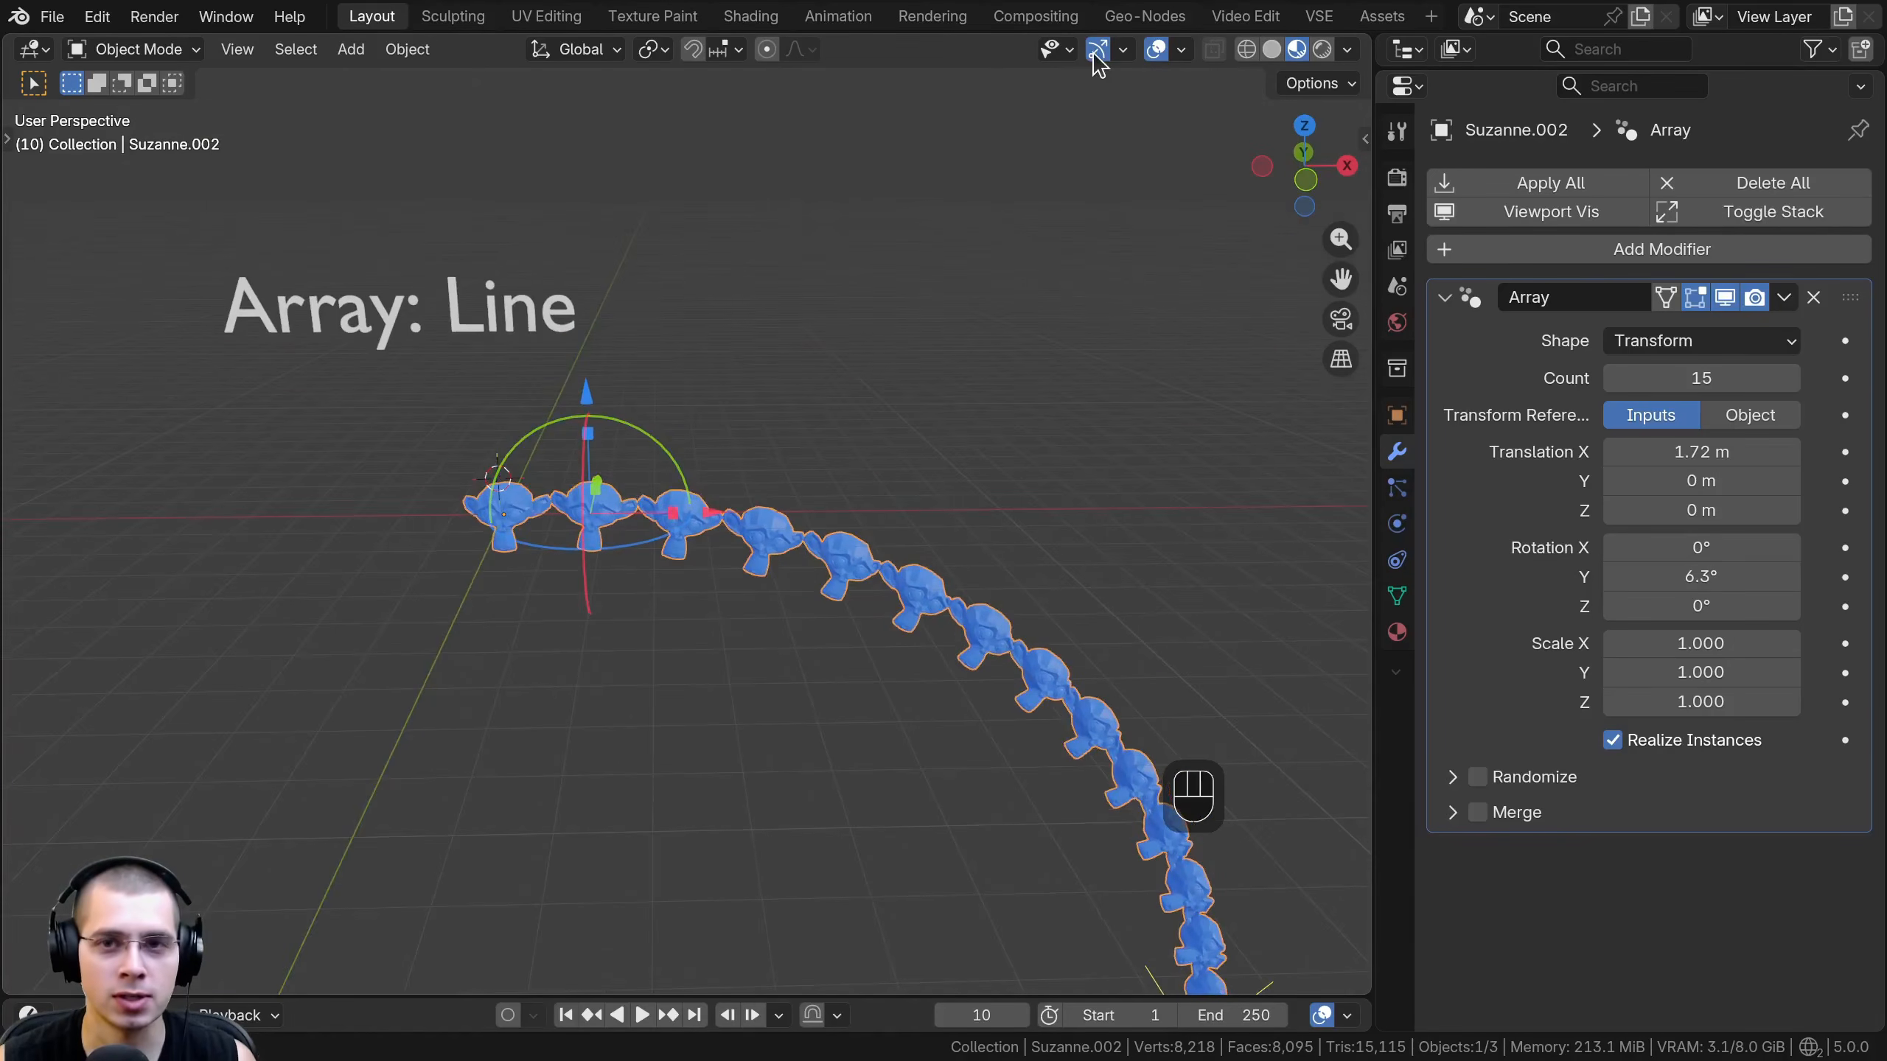
- Rotate the array offset about the Y axis to 24.3° with the viewport gizmo
{"action": "left_click_drag", "start_coordinate": [691, 521], "coordinate": [679, 520]}
{"action": "key", "text": "Escape"}
{"action": "left_click_drag", "start_coordinate": [657, 453], "coordinate": [686, 484]}
{"action": "middle_click_drag", "start_coordinate": [686, 484], "coordinate": [805, 580]}
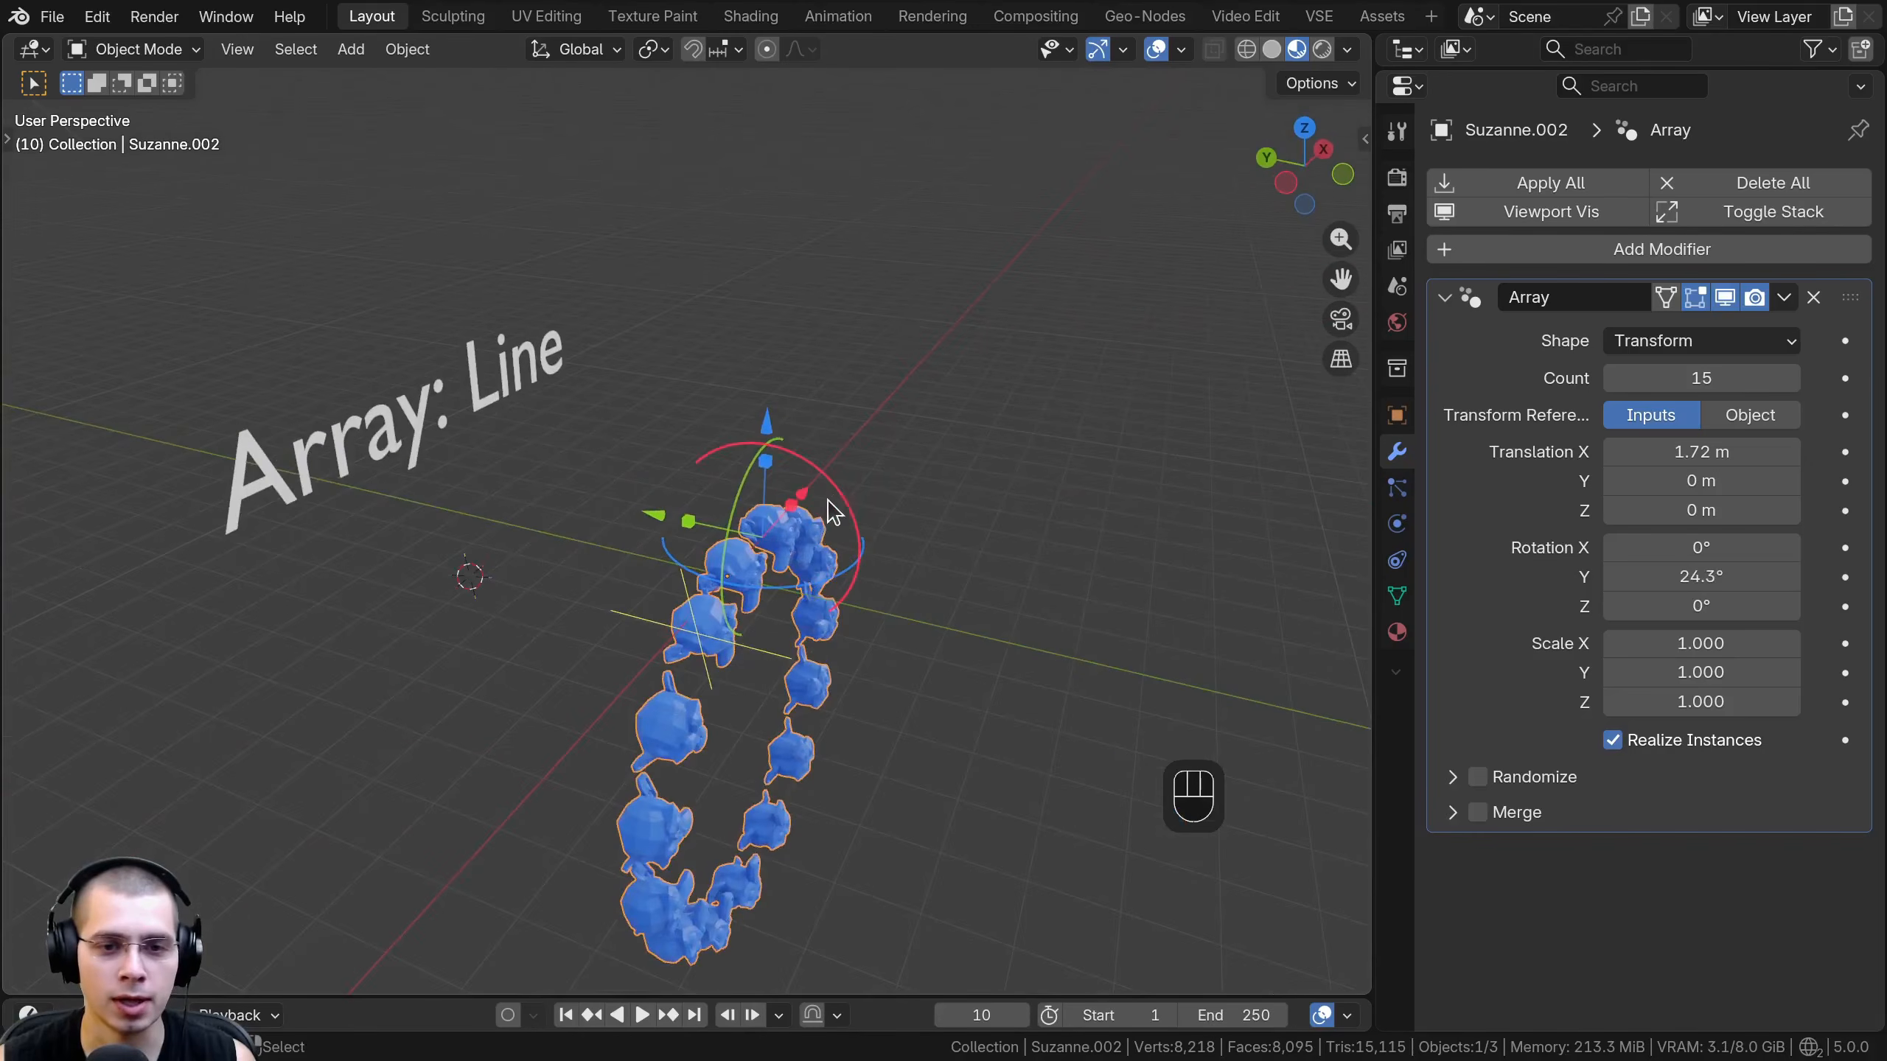
- Twist the array with the rotation gizmo to X -9.4°, Y 33.4° and Z -3.91°, forming a spiral
{"action": "left_click_drag", "start_coordinate": [836, 501], "coordinate": [828, 484]}
{"action": "scroll", "coordinate": [793, 566], "scroll_direction": "down", "scroll_amount": 2}
{"action": "middle_click_drag", "start_coordinate": [793, 567], "coordinate": [746, 553]}
{"action": "left_click_drag", "start_coordinate": [734, 487], "coordinate": [744, 464]}
{"action": "middle_click_drag", "start_coordinate": [798, 502], "coordinate": [594, 434]}
{"action": "scroll", "coordinate": [605, 475], "scroll_direction": "up", "scroll_amount": 3}
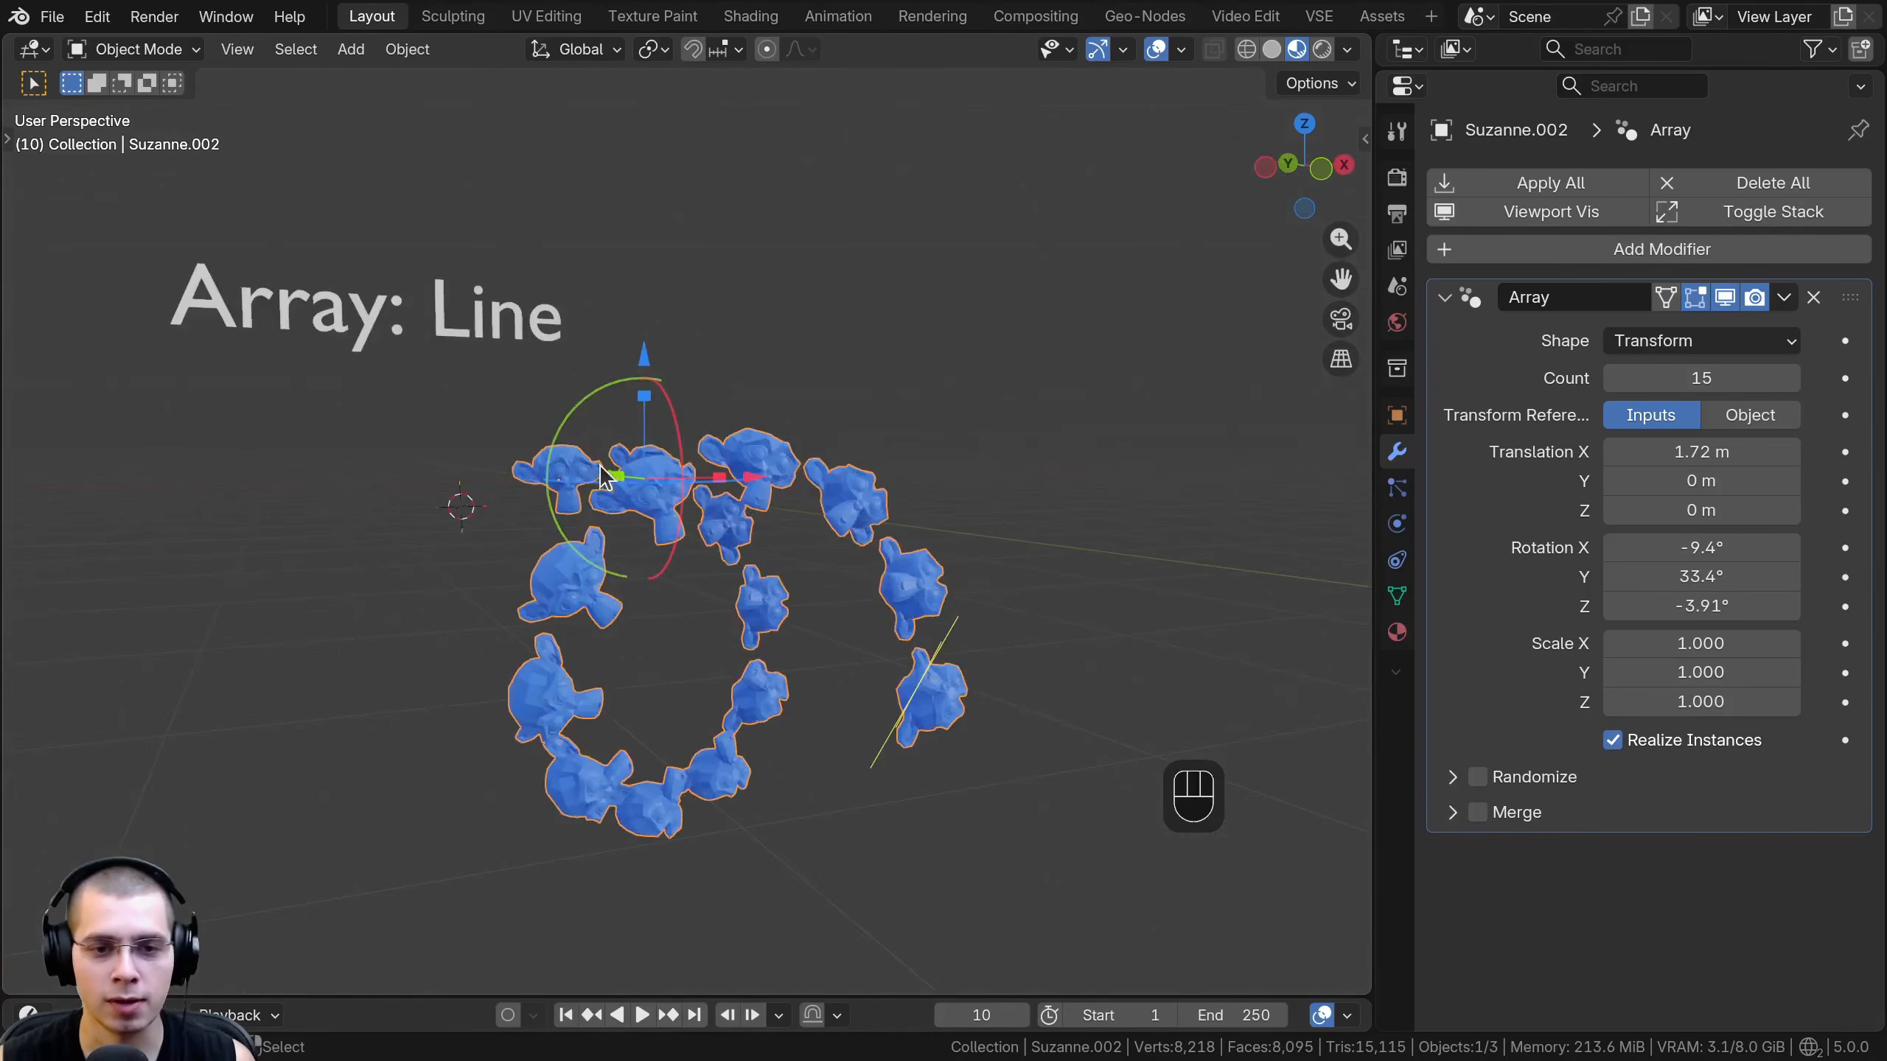
- Raise the transform array's count to 83 and set its X, Y and Z scale to 1.024
{"action": "left_click_drag", "start_coordinate": [1701, 378], "coordinate": [1738, 377]}
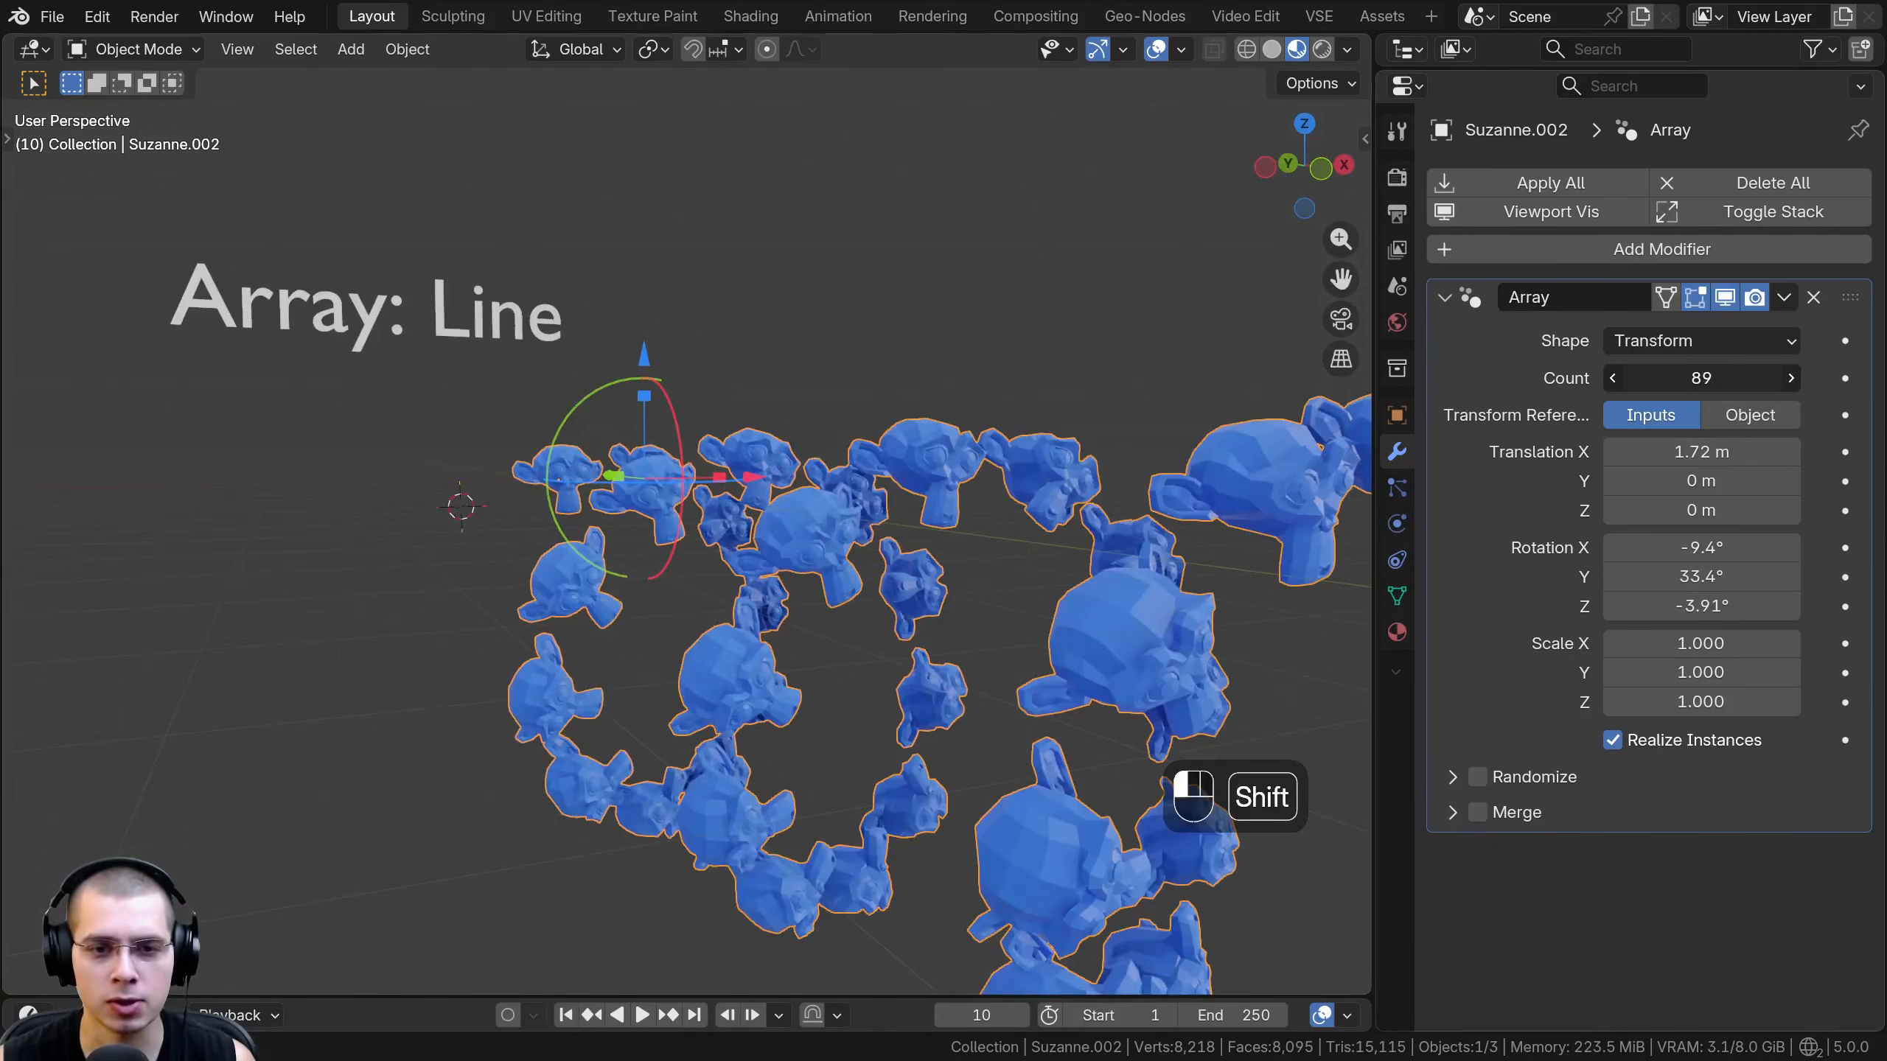
{"action": "left_click_drag", "start_coordinate": [1738, 378], "coordinate": [1783, 377]}
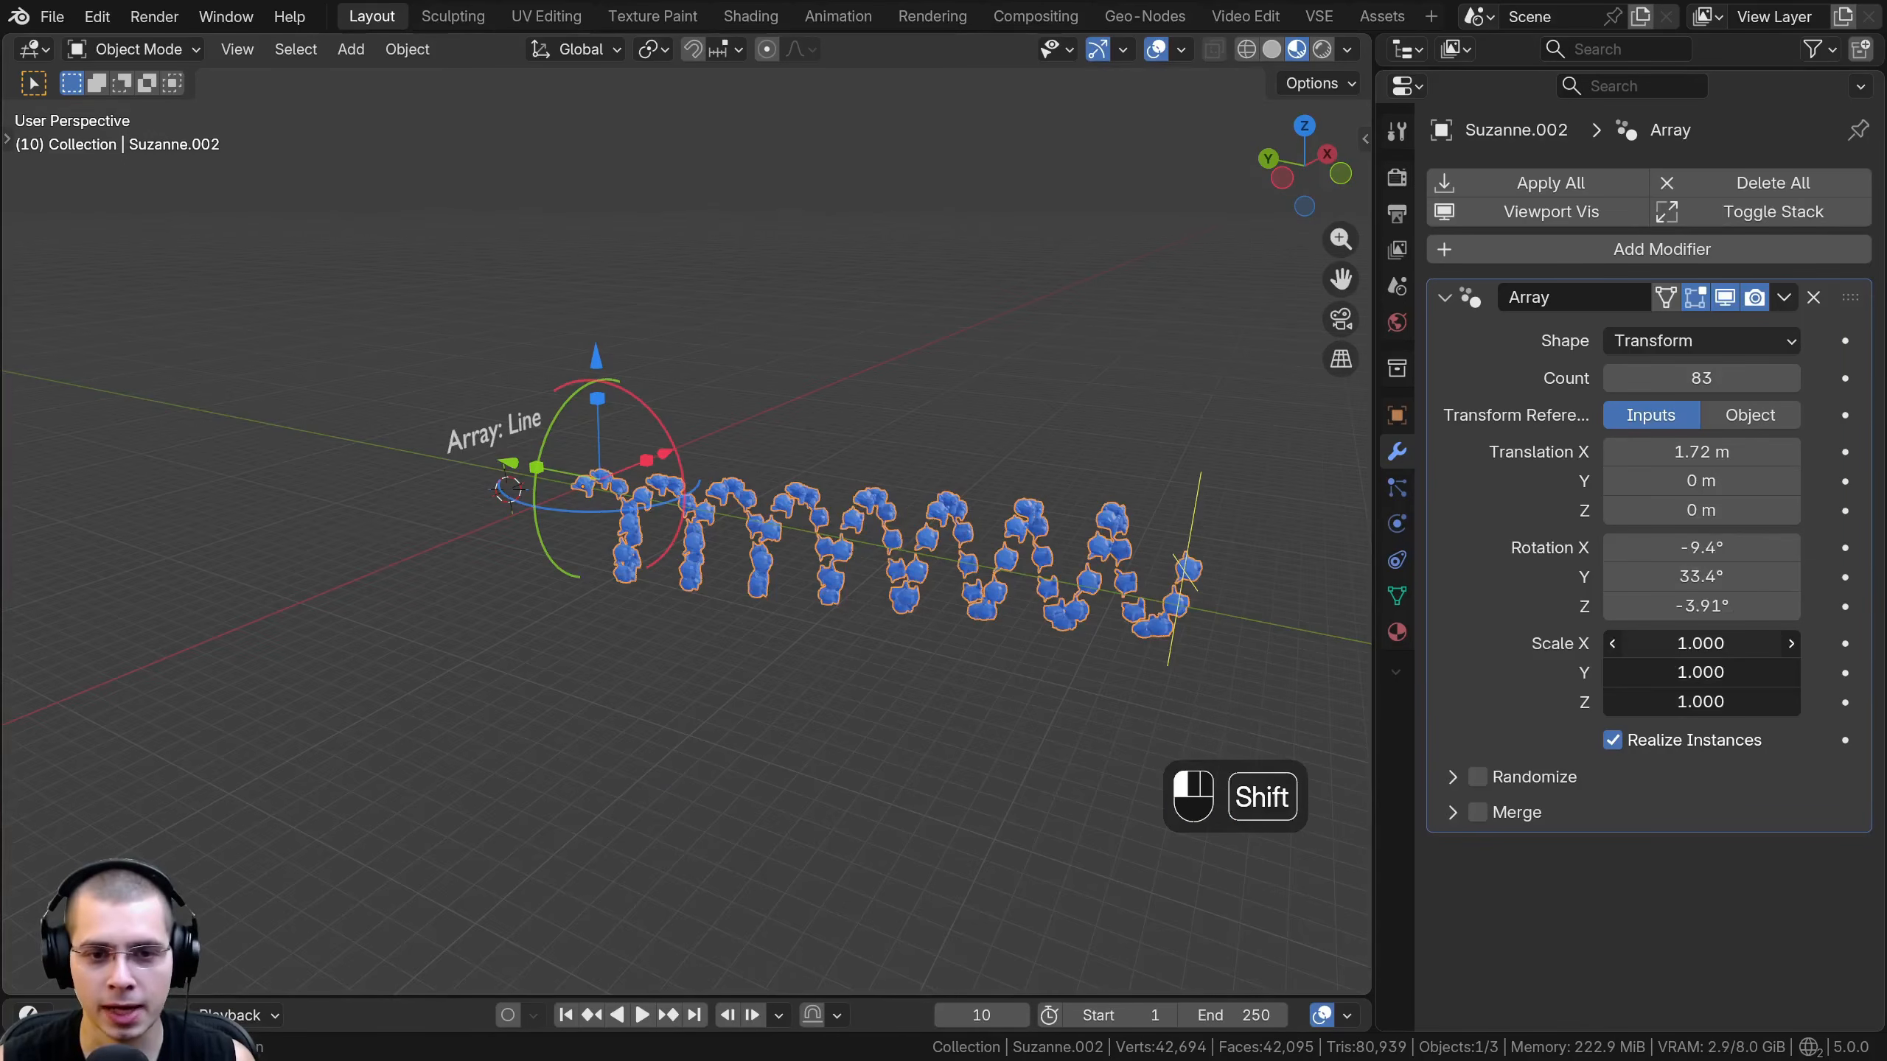
{"action": "mouse_move", "coordinate": [1701, 643]}
{"action": "left_mouse_down", "text": "shift"}
{"action": "mouse_move", "coordinate": [1662, 643]}
{"action": "mouse_move", "coordinate": [1734, 644]}
{"action": "left_mouse_up", "text": "shift"}
{"action": "middle_click_drag", "start_coordinate": [1025, 520], "coordinate": [866, 460]}
{"action": "scroll", "coordinate": [806, 474], "scroll_direction": "down", "scroll_amount": 4}
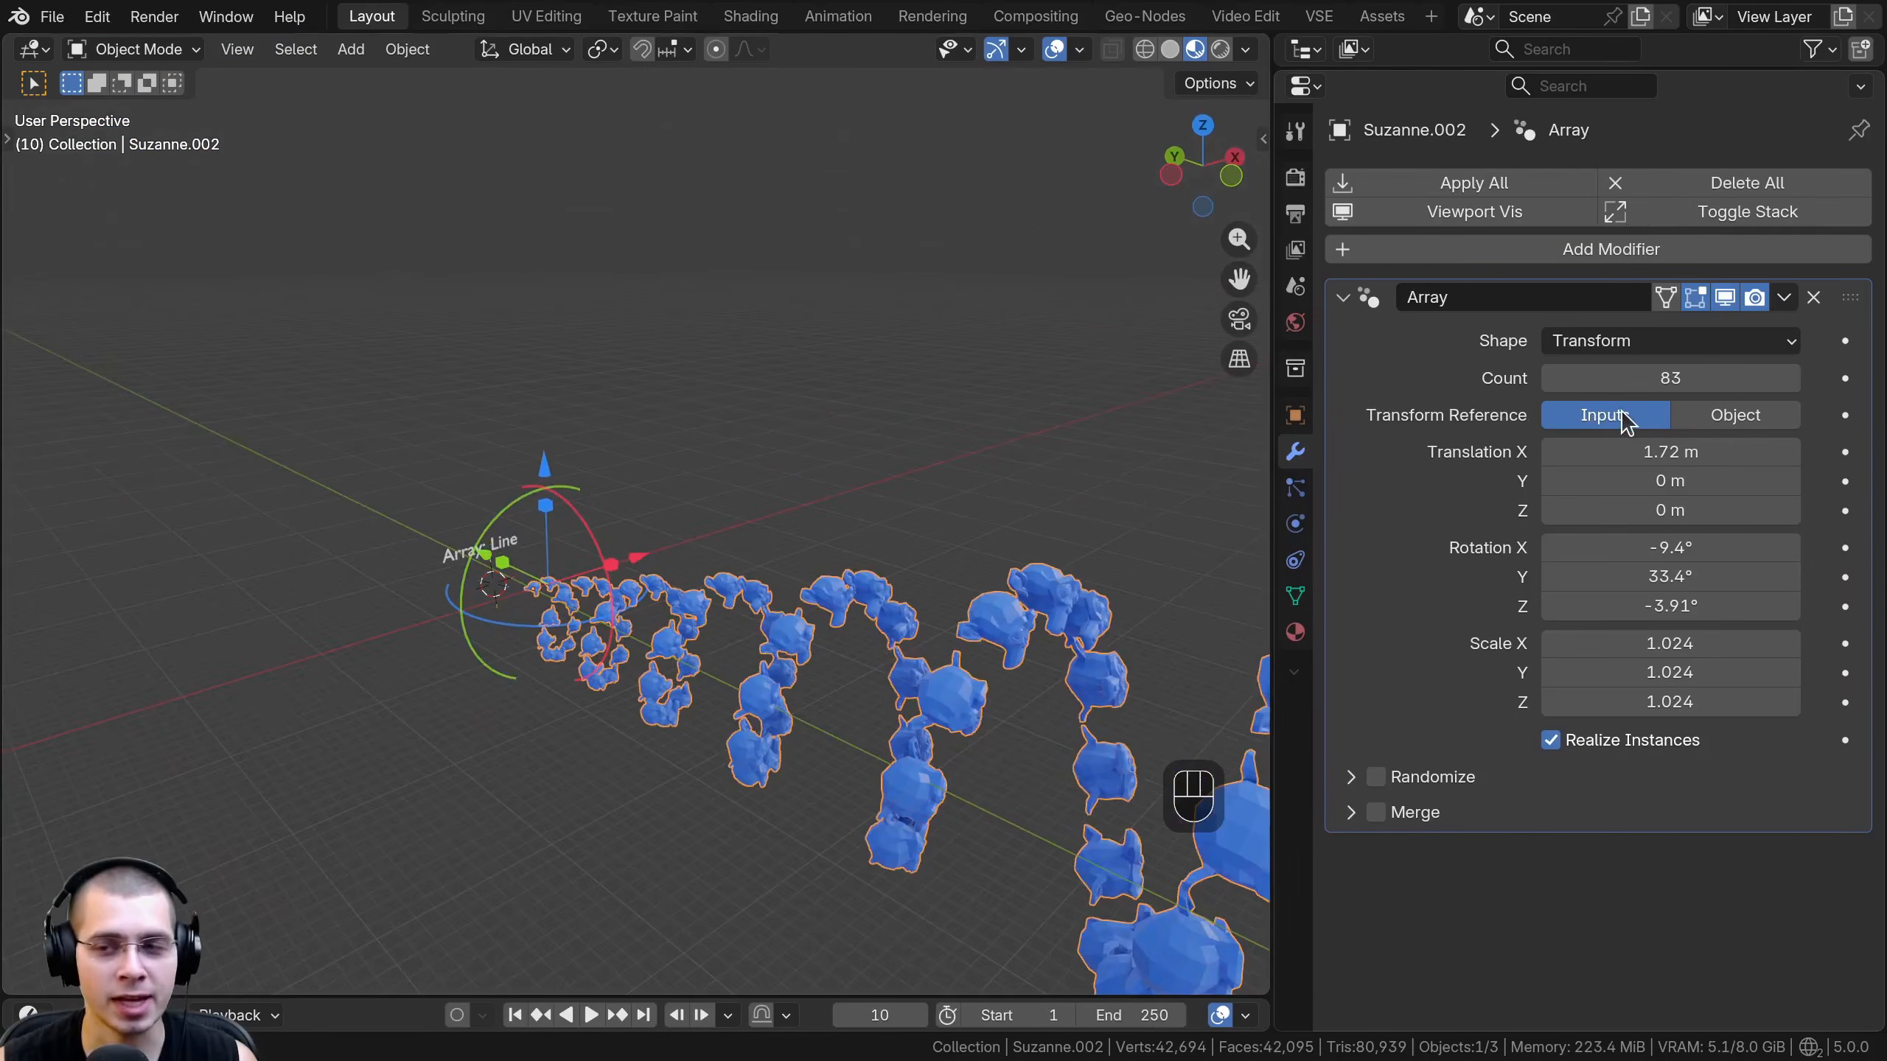
- Change the array's transform reference from Inputs to Object and frame the monkey head
{"action": "left_click", "coordinate": [1723, 418]}
{"action": "scroll", "coordinate": [779, 548], "scroll_direction": "up", "scroll_amount": 6}
{"action": "middle_click_drag", "start_coordinate": [780, 549], "coordinate": [691, 350], "text": "shift"}
{"action": "middle_click_drag", "start_coordinate": [691, 482], "coordinate": [637, 471]}
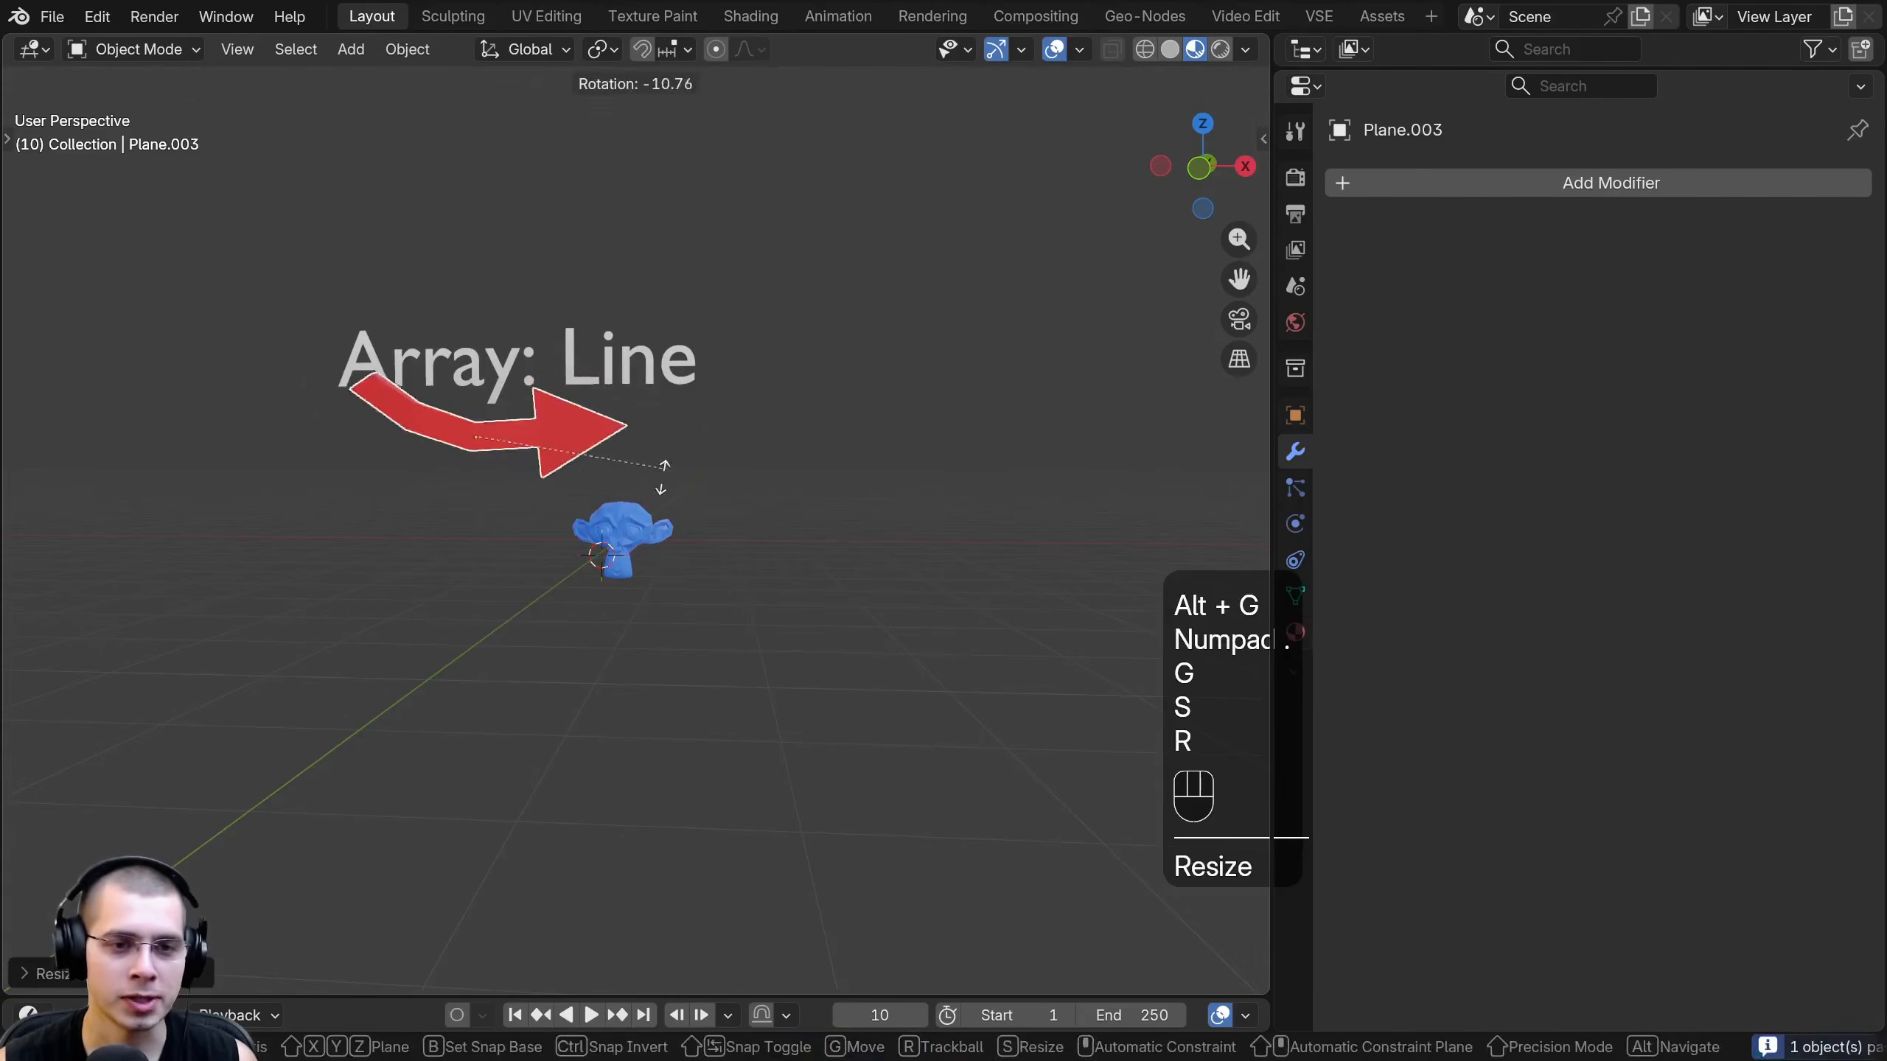
- Paste the red arrow object into the scene, then move and rotate it into place just below the monkey head
{"action": "left_click", "coordinate": [665, 429]}
{"action": "key", "text": "g"}
{"action": "left_click", "coordinate": [631, 611]}
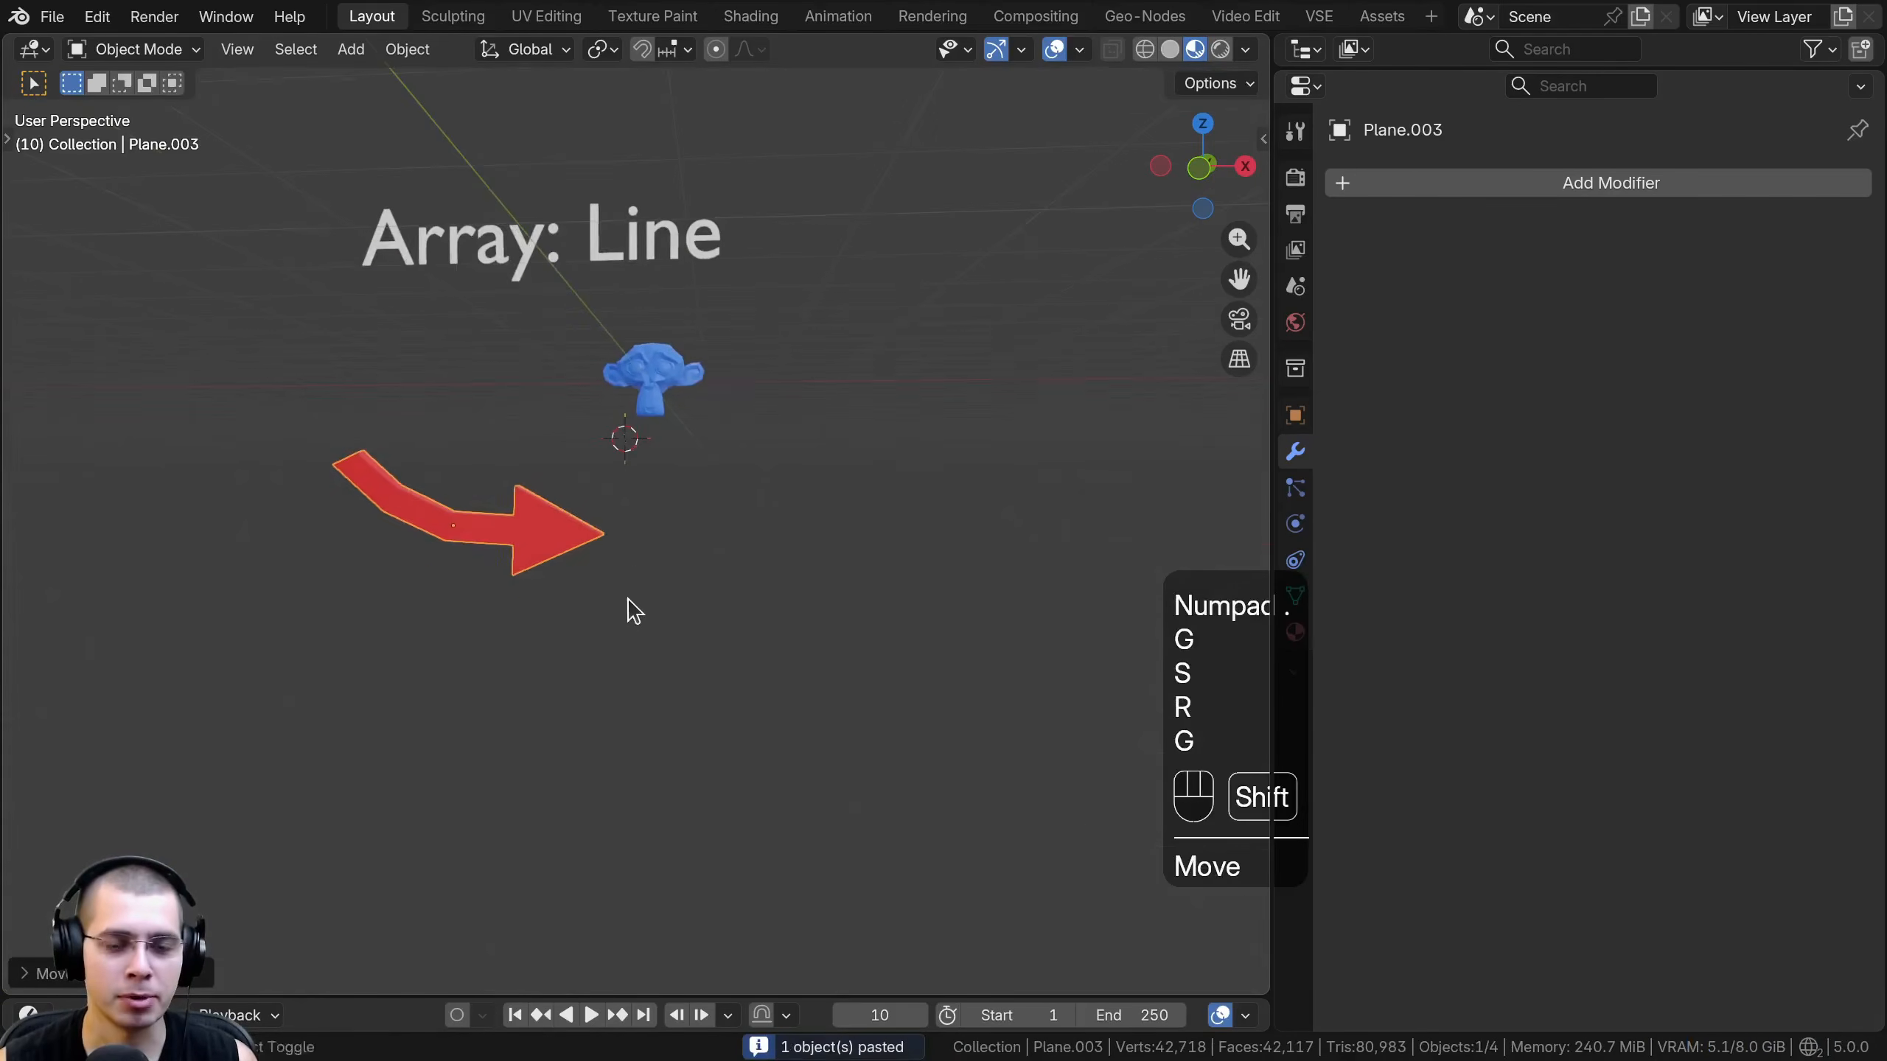
{"action": "key", "text": "r"}
{"action": "left_click", "coordinate": [743, 587]}
{"action": "key", "text": "g"}
{"action": "left_click", "coordinate": [936, 541]}
{"action": "middle_click_drag", "start_coordinate": [872, 552], "coordinate": [885, 623], "text": "shift"}
{"action": "key", "text": "r"}
{"action": "left_click", "coordinate": [915, 591]}
{"action": "key", "text": "g"}
{"action": "left_click", "coordinate": [918, 586]}
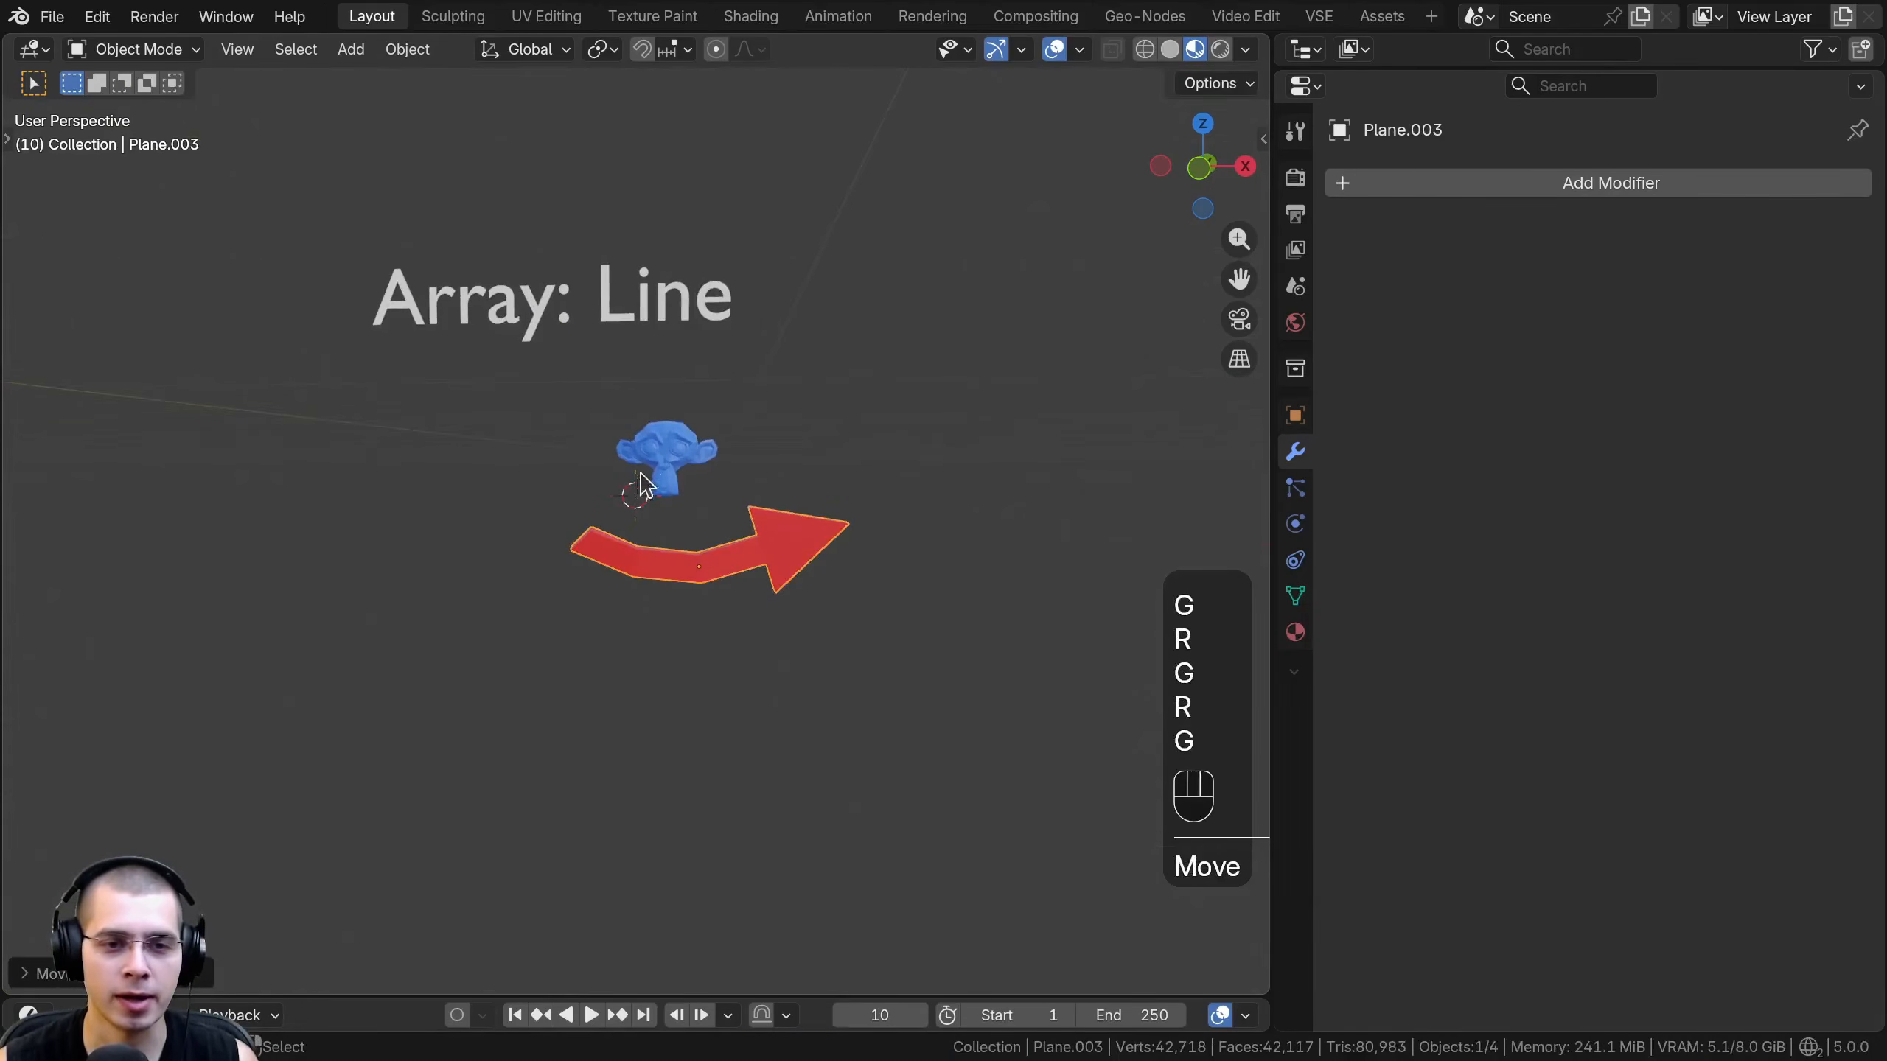
- Select the monkey head and assign the red arrow as its array's transform object
{"action": "left_click", "coordinate": [663, 462]}
{"action": "middle_click_drag", "start_coordinate": [680, 479], "coordinate": [663, 531]}
{"action": "scroll", "coordinate": [662, 535], "scroll_direction": "up", "scroll_amount": 2}
{"action": "middle_click_drag", "start_coordinate": [661, 550], "coordinate": [663, 622], "text": "shift"}
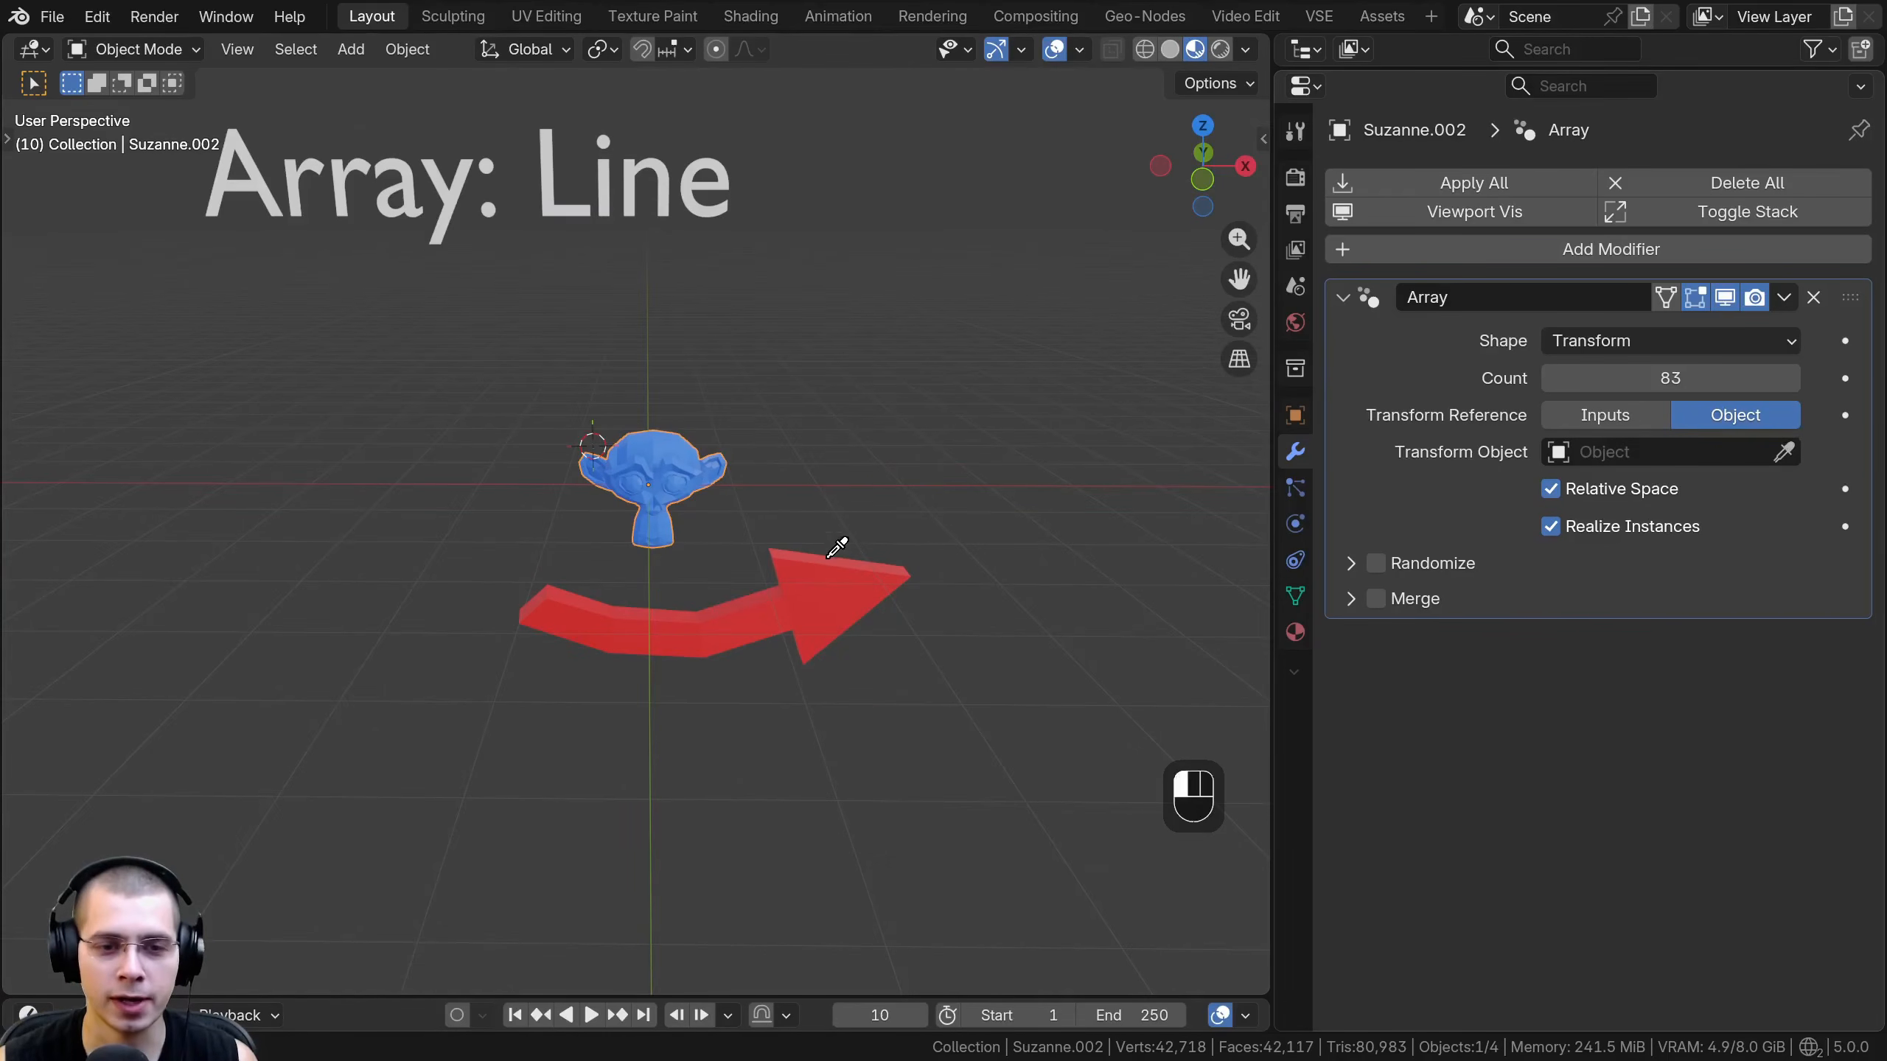
{"action": "left_click", "coordinate": [824, 594]}
- Select the red arrow and move, rotate and scale it to drive the monkey array into a shrinking spiral
{"action": "left_click", "coordinate": [823, 598]}
{"action": "scroll", "coordinate": [824, 597], "scroll_direction": "down", "scroll_amount": 3}
{"action": "key", "text": "g"}
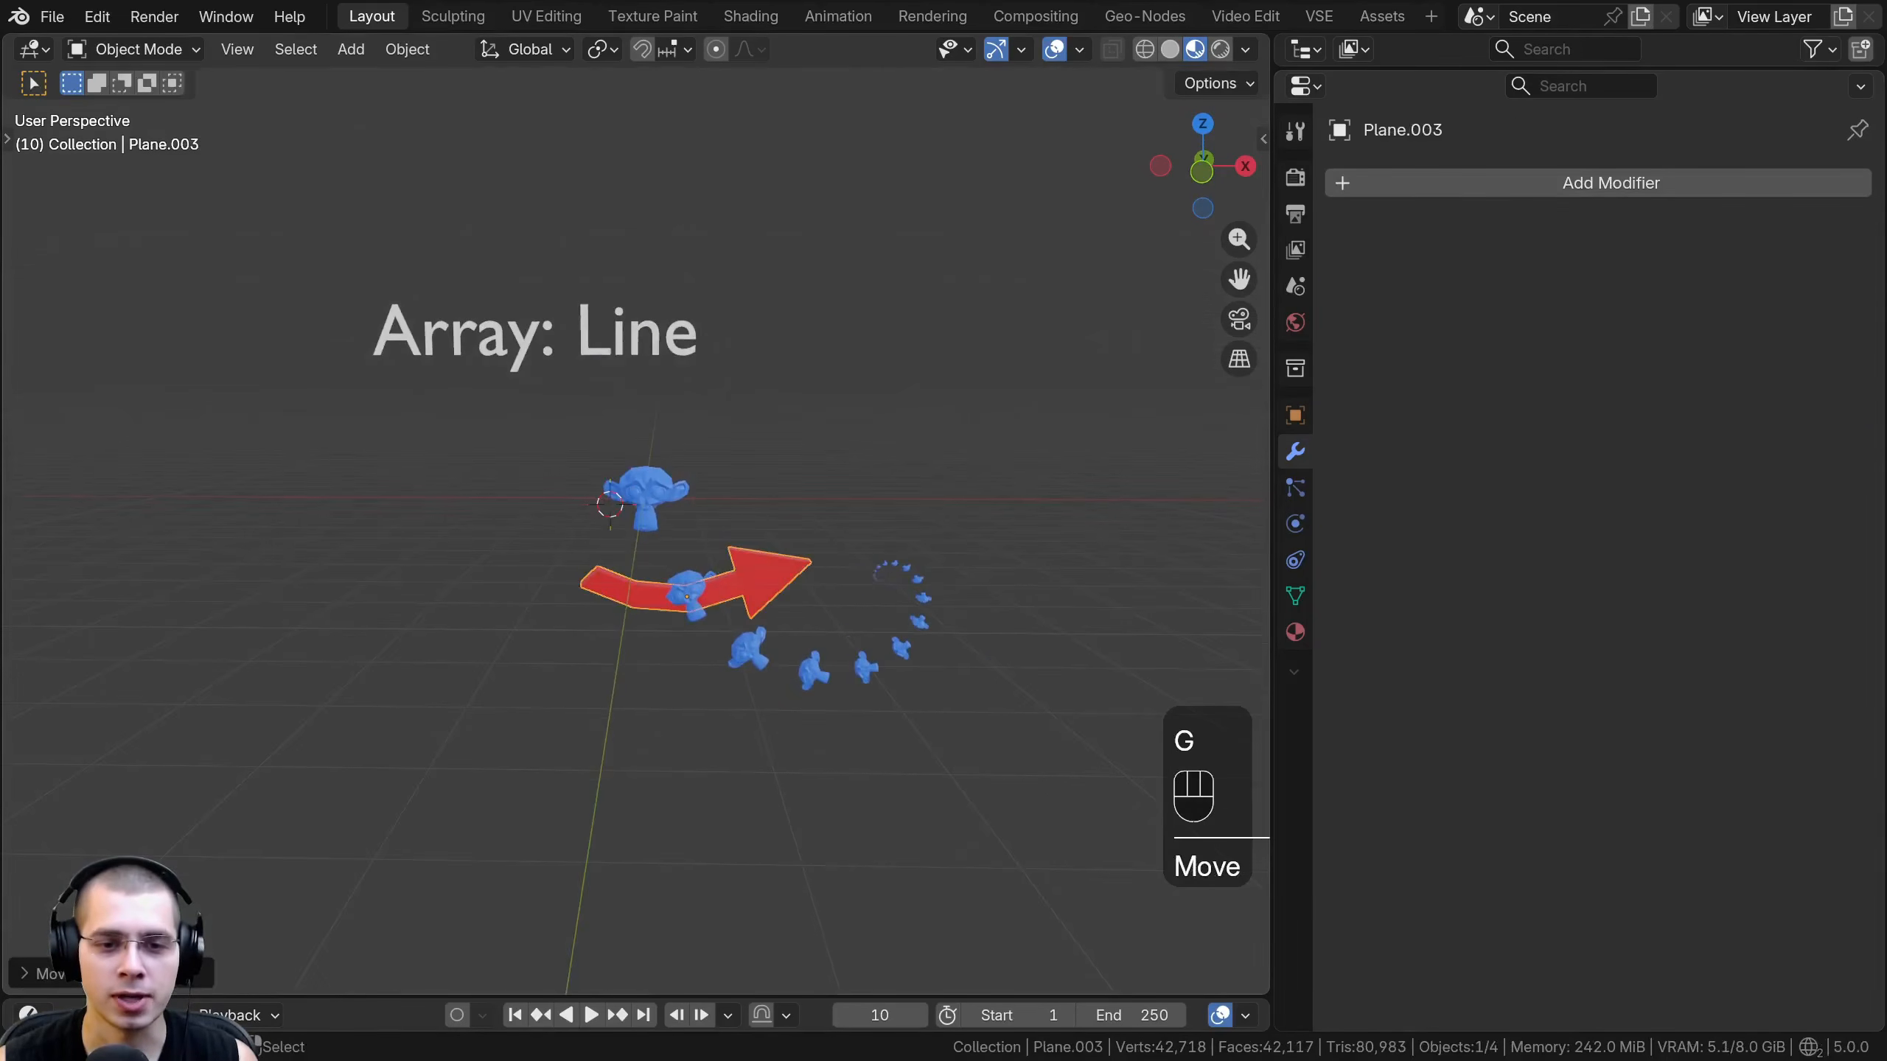
{"action": "key", "text": "r"}
{"action": "left_click", "coordinate": [898, 594]}
{"action": "key", "text": "s"}
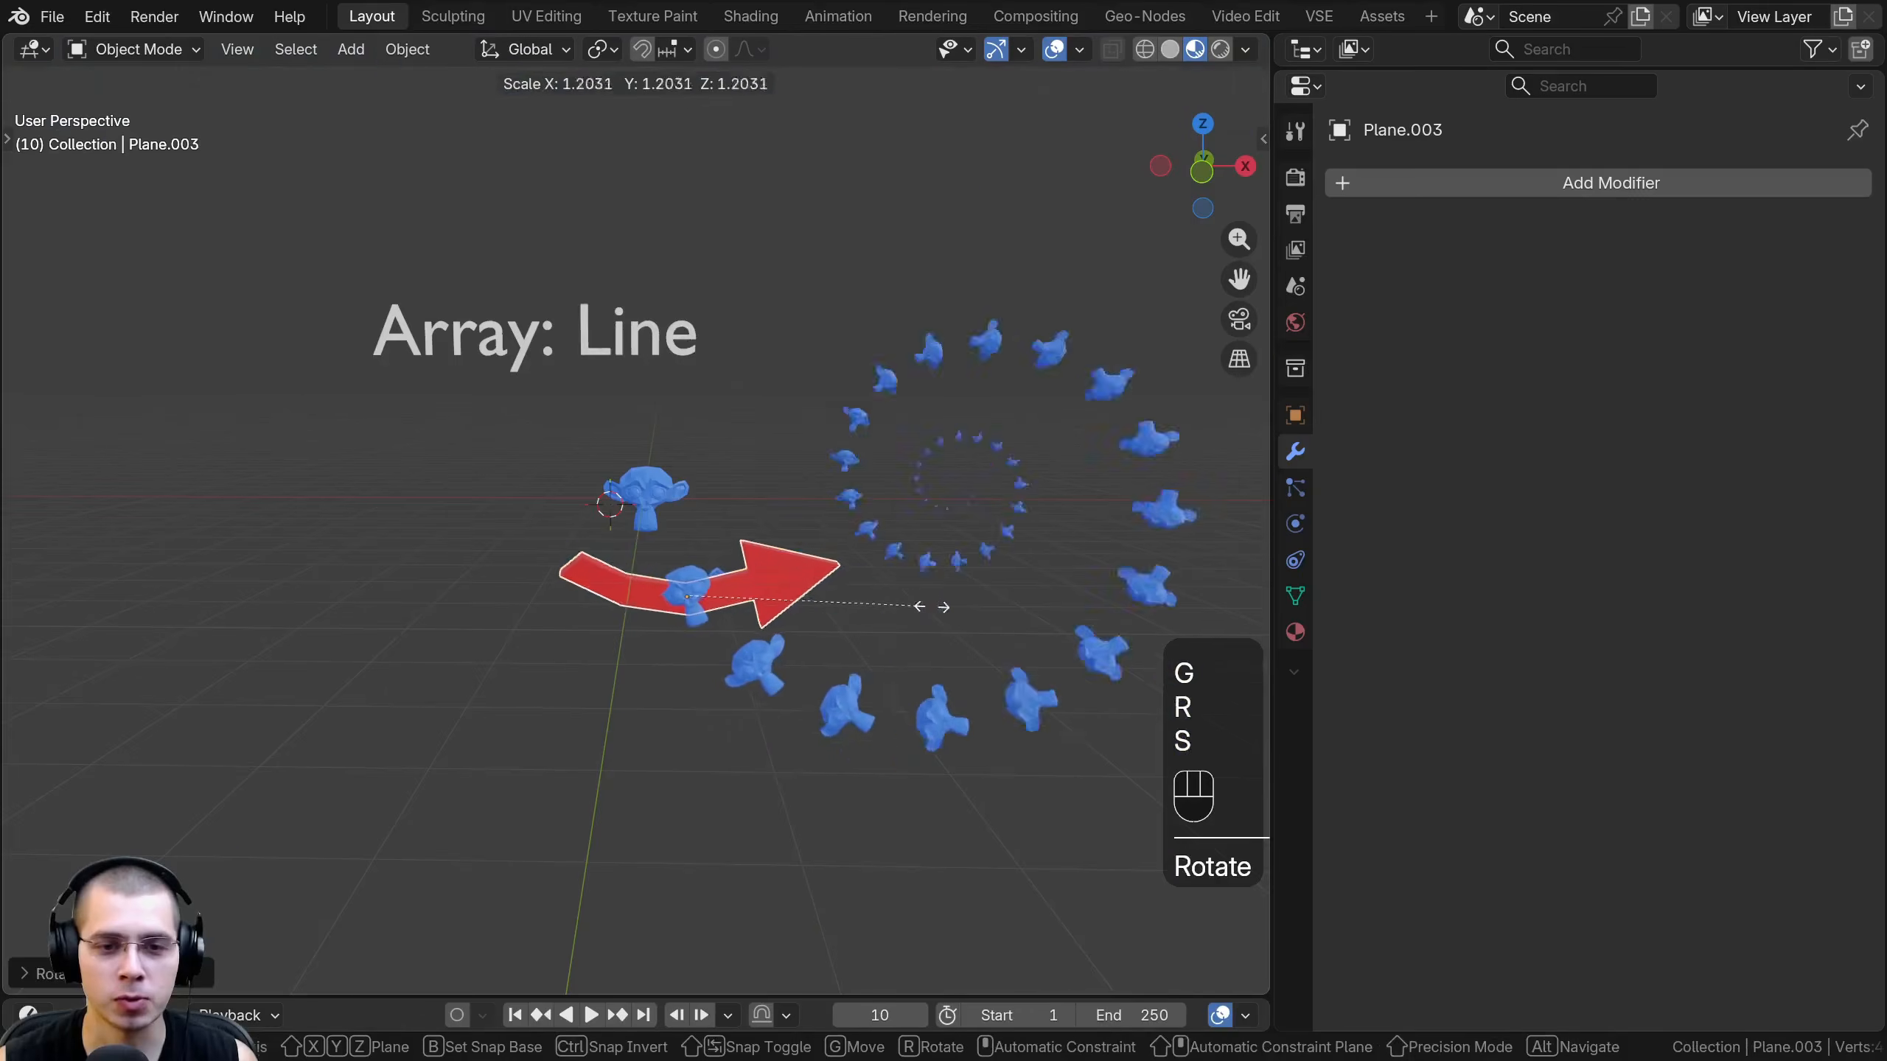
{"action": "left_click", "coordinate": [936, 617]}
{"action": "key", "text": "r"}
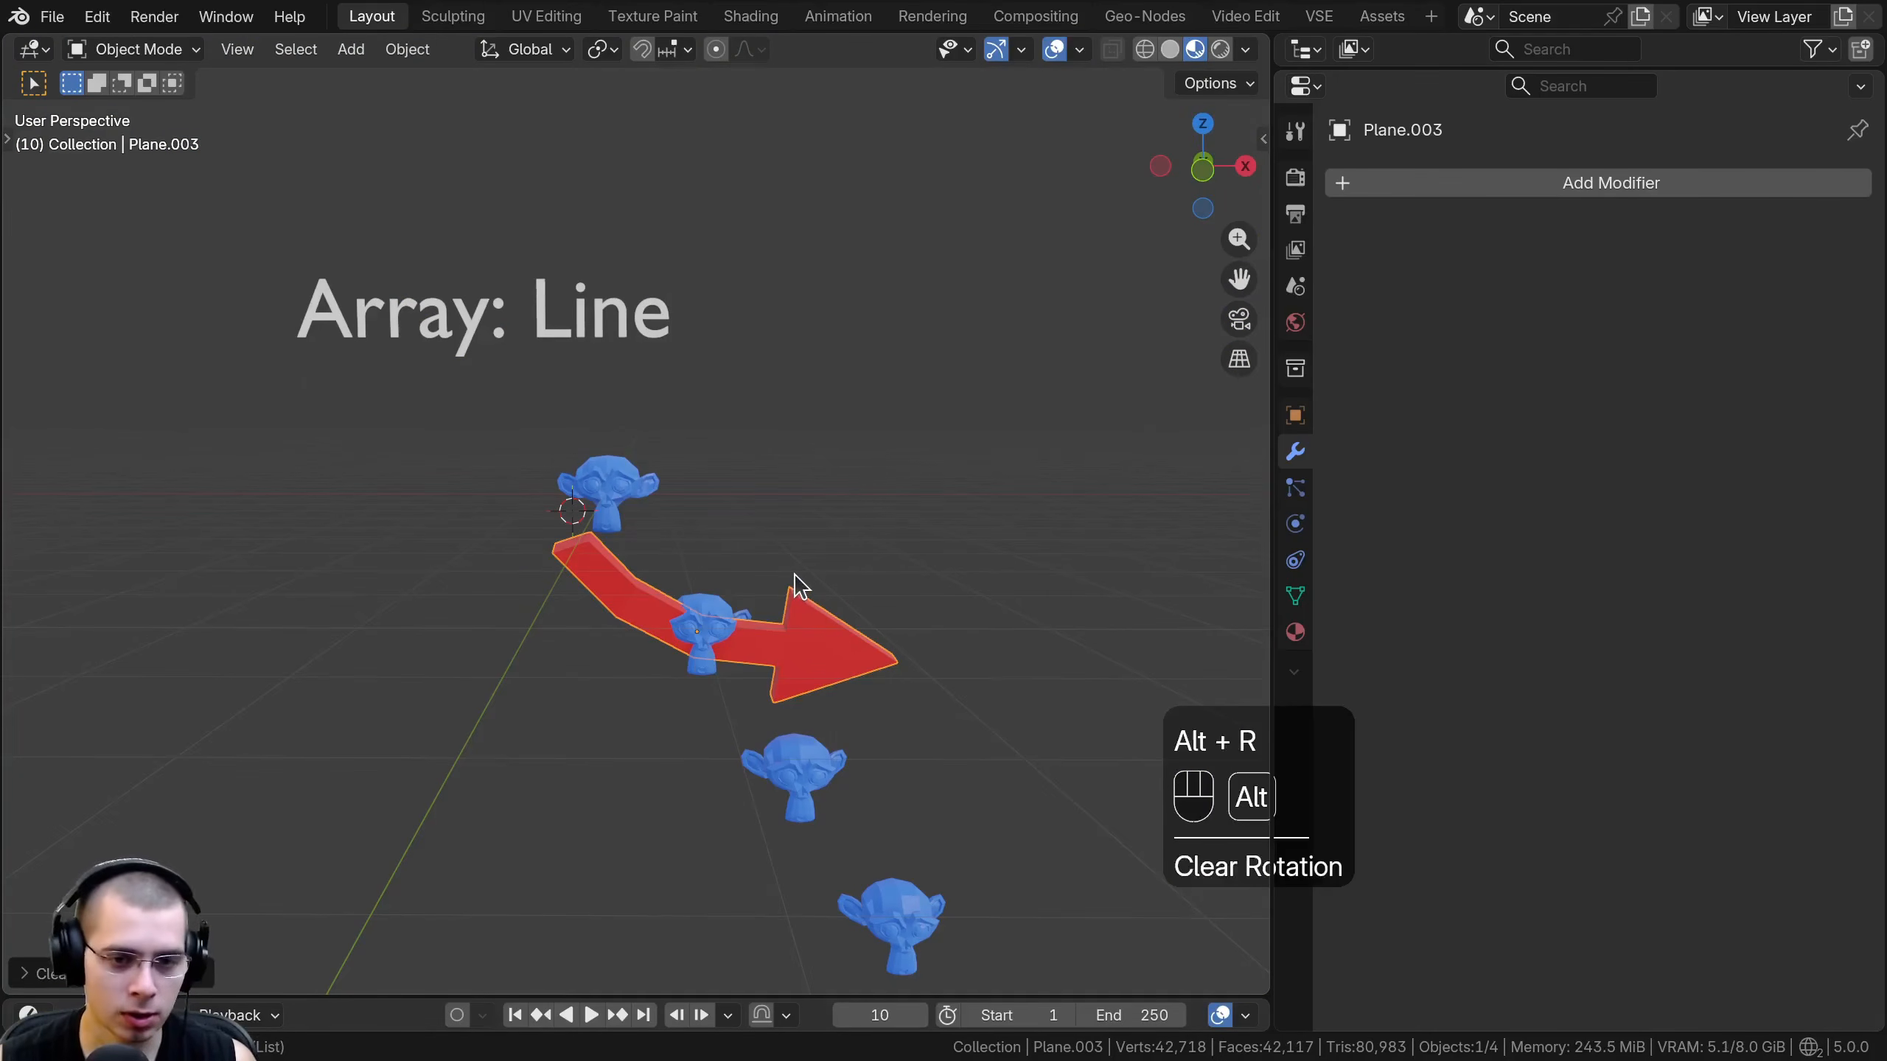
- Clear the arrow's transforms and move it away from the origin to space the monkeys in a straight line
{"action": "key", "text": "alt+g"}
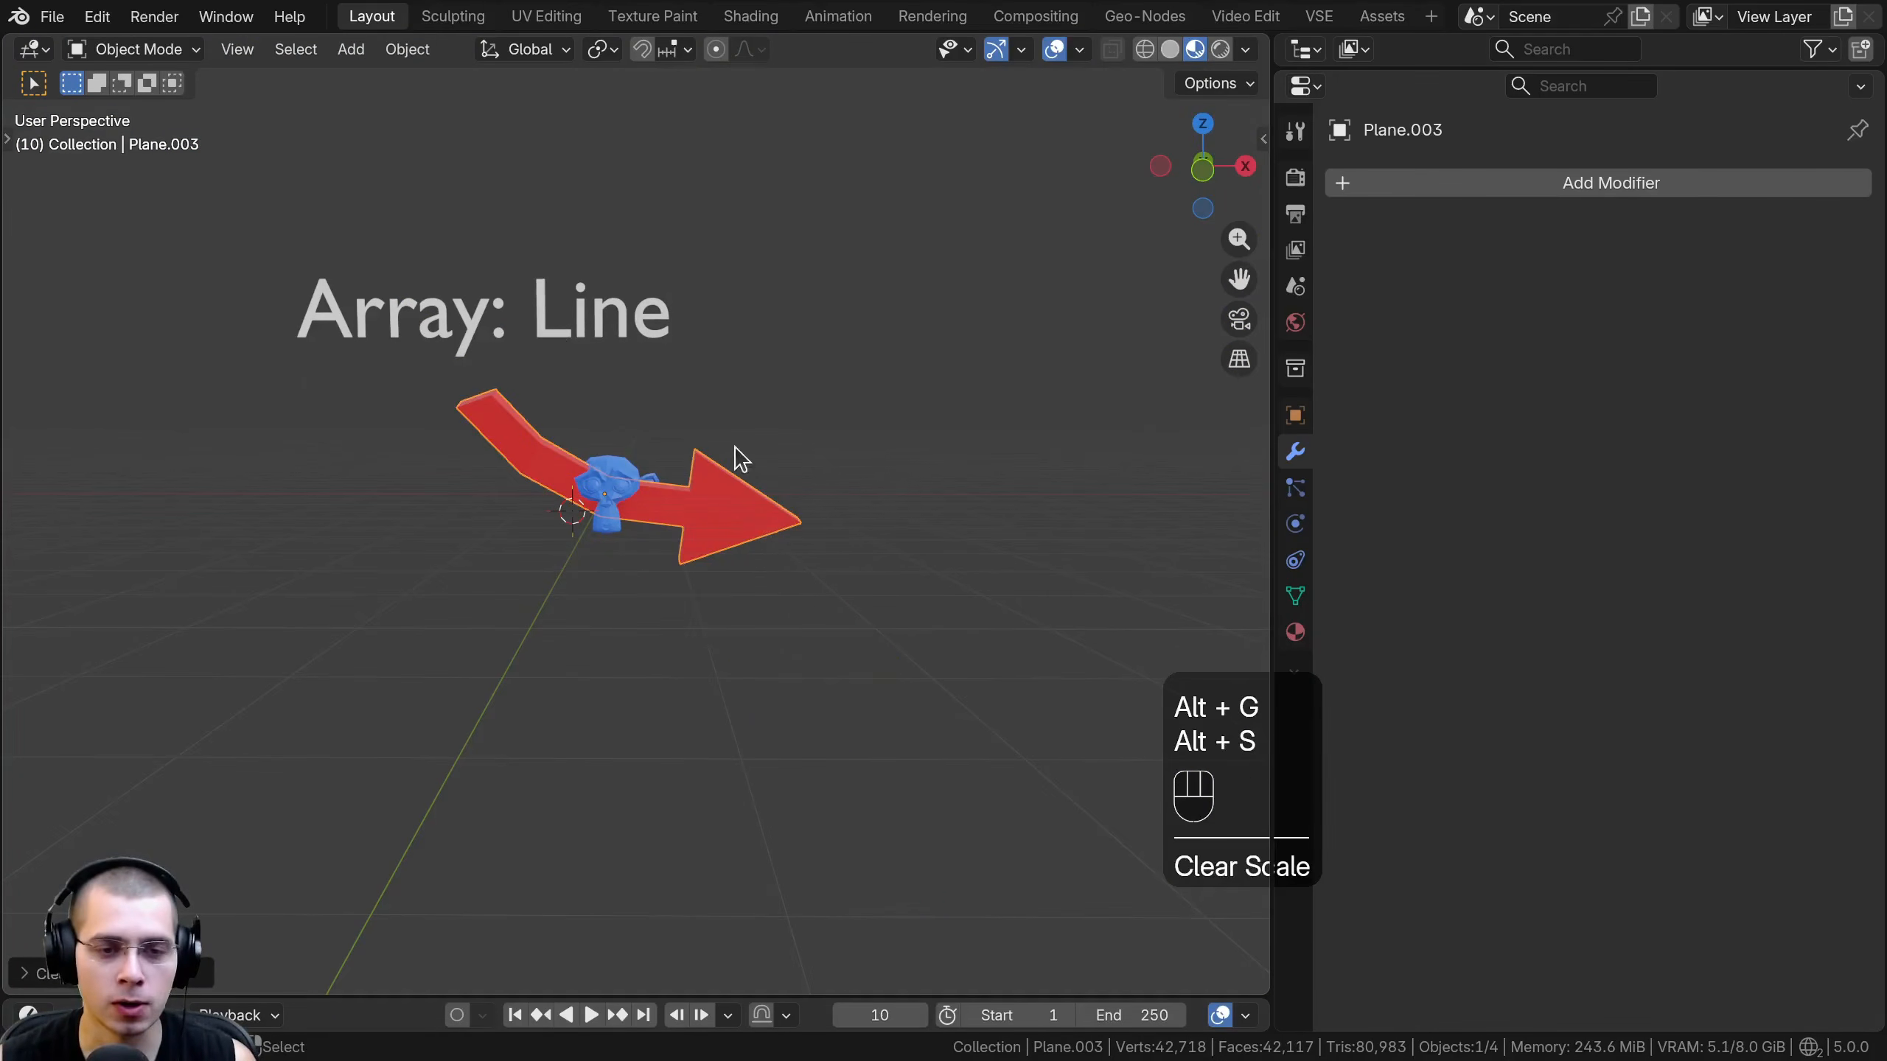
{"action": "middle_click_drag", "start_coordinate": [713, 493], "coordinate": [734, 499]}
{"action": "key", "text": "g"}
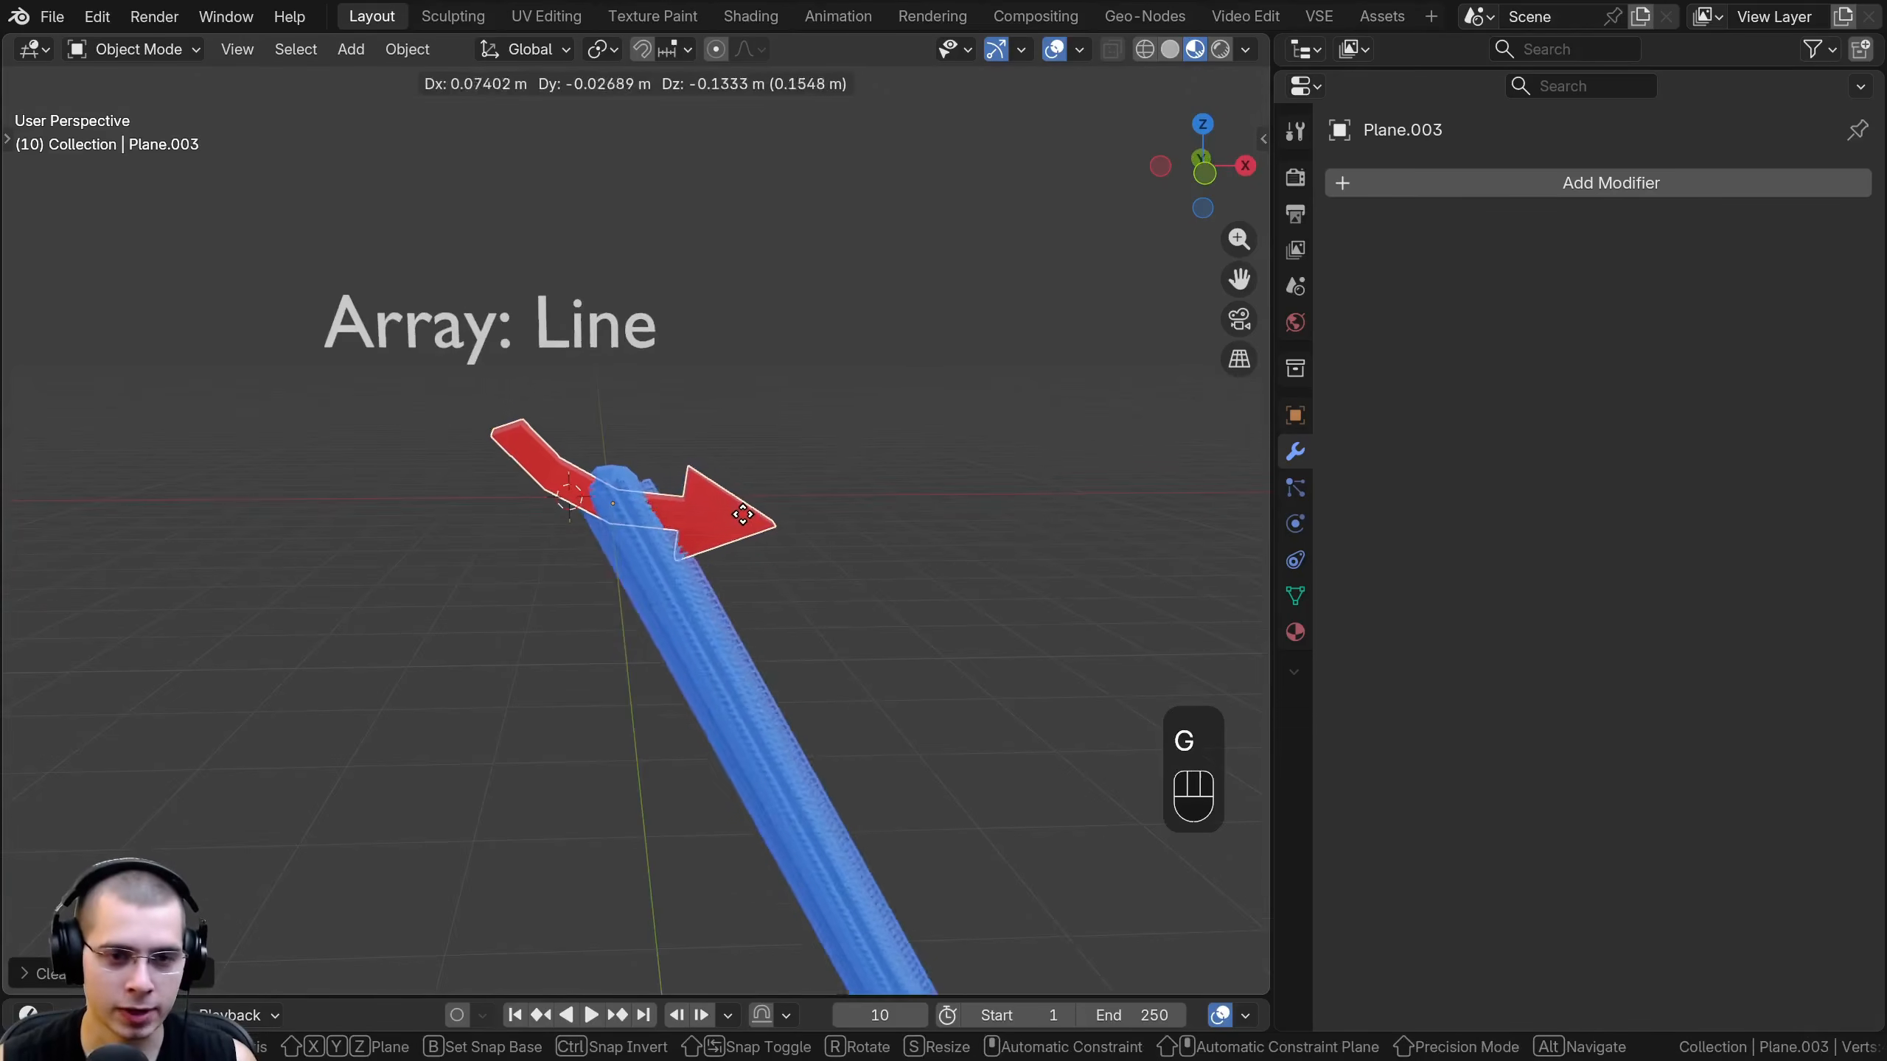
{"action": "left_click", "coordinate": [706, 533]}
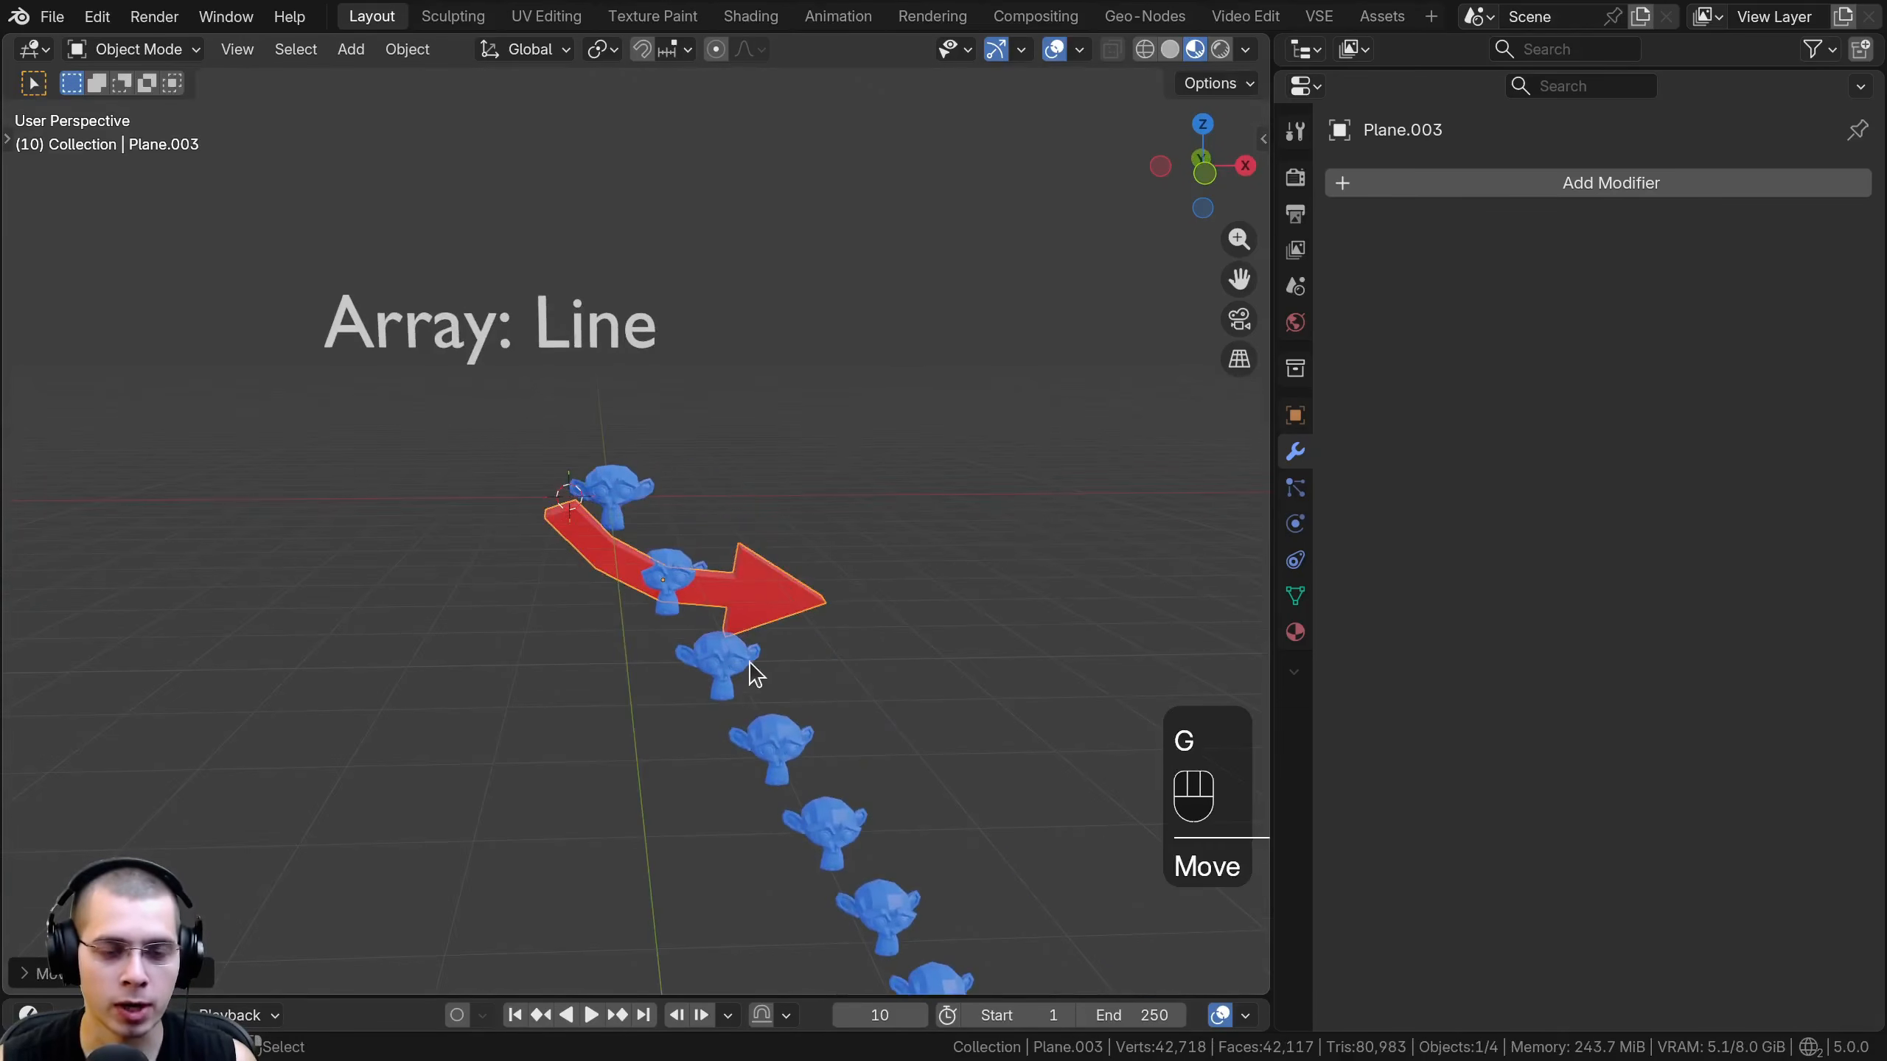
- Rotate the arrow several times from different view angles to curl the monkey array into a three-dimensional spiral
{"action": "key", "text": "r"}
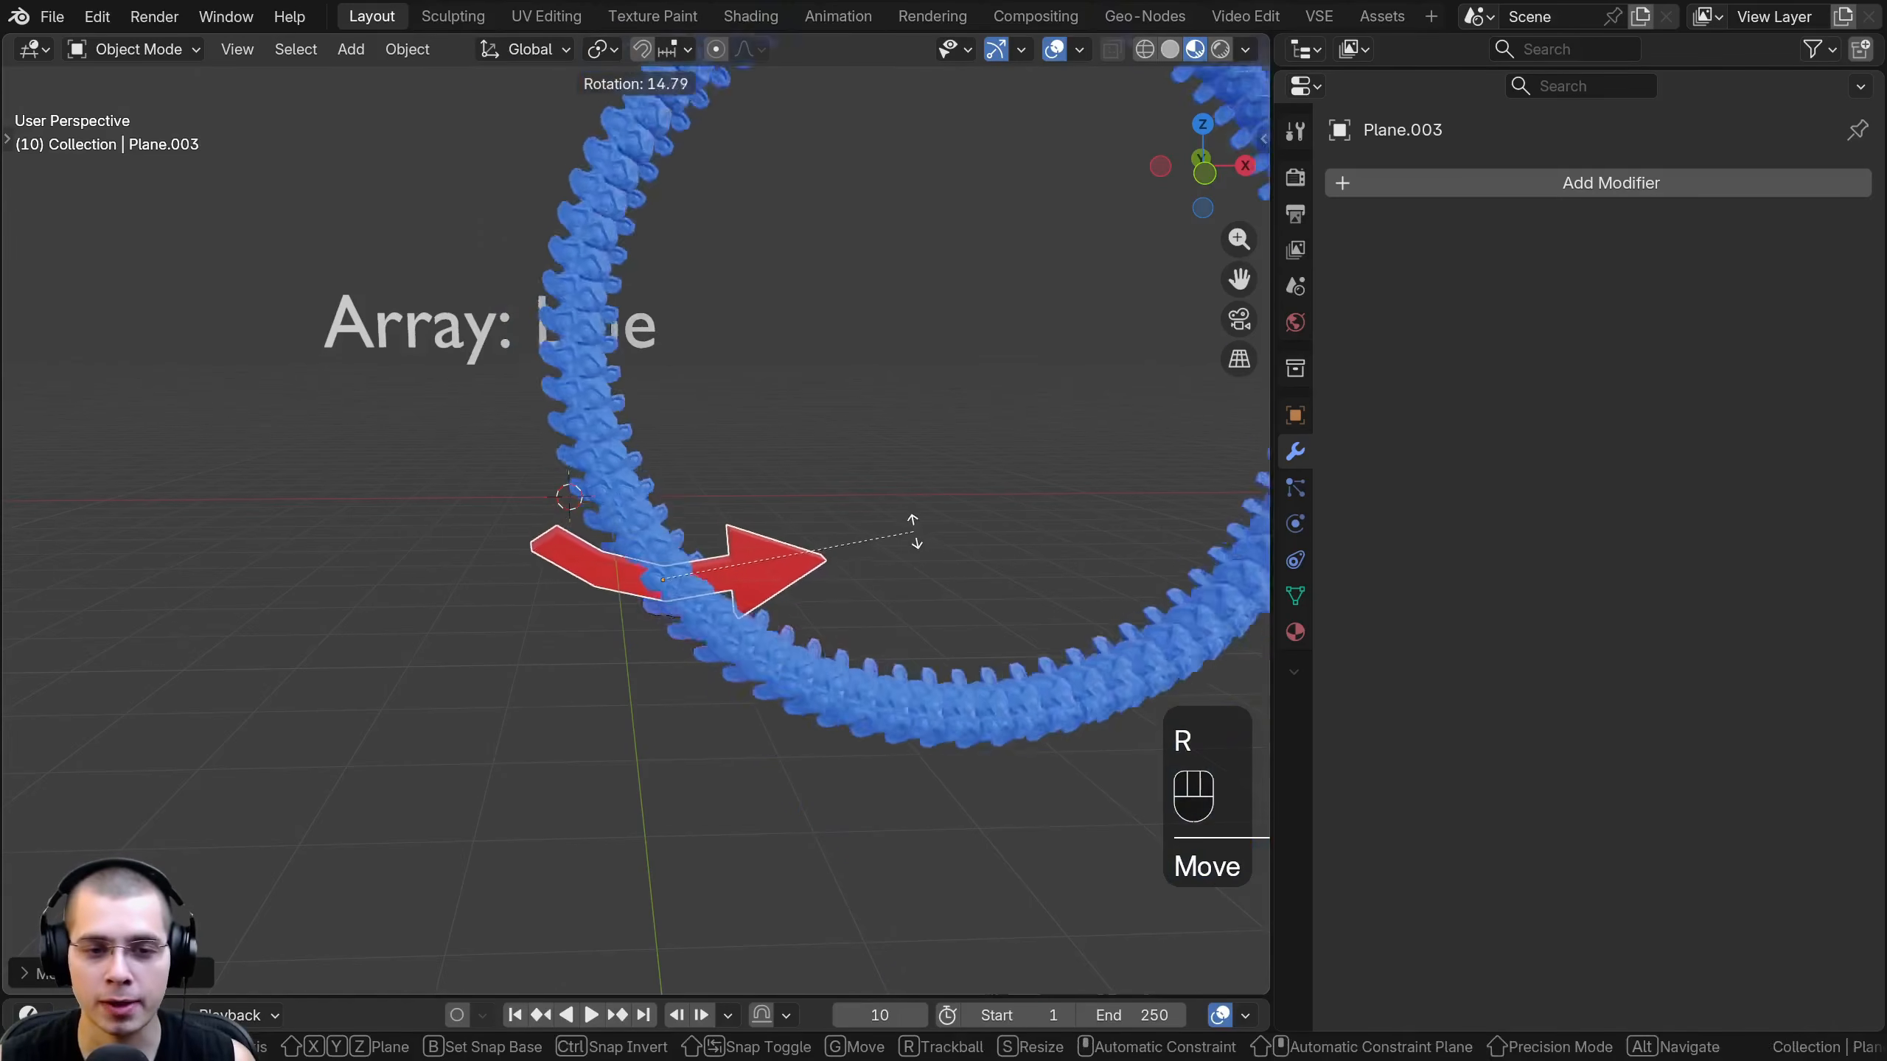
{"action": "left_click", "coordinate": [776, 628]}
{"action": "middle_click_drag", "start_coordinate": [774, 618], "coordinate": [821, 745]}
{"action": "key", "text": "r"}
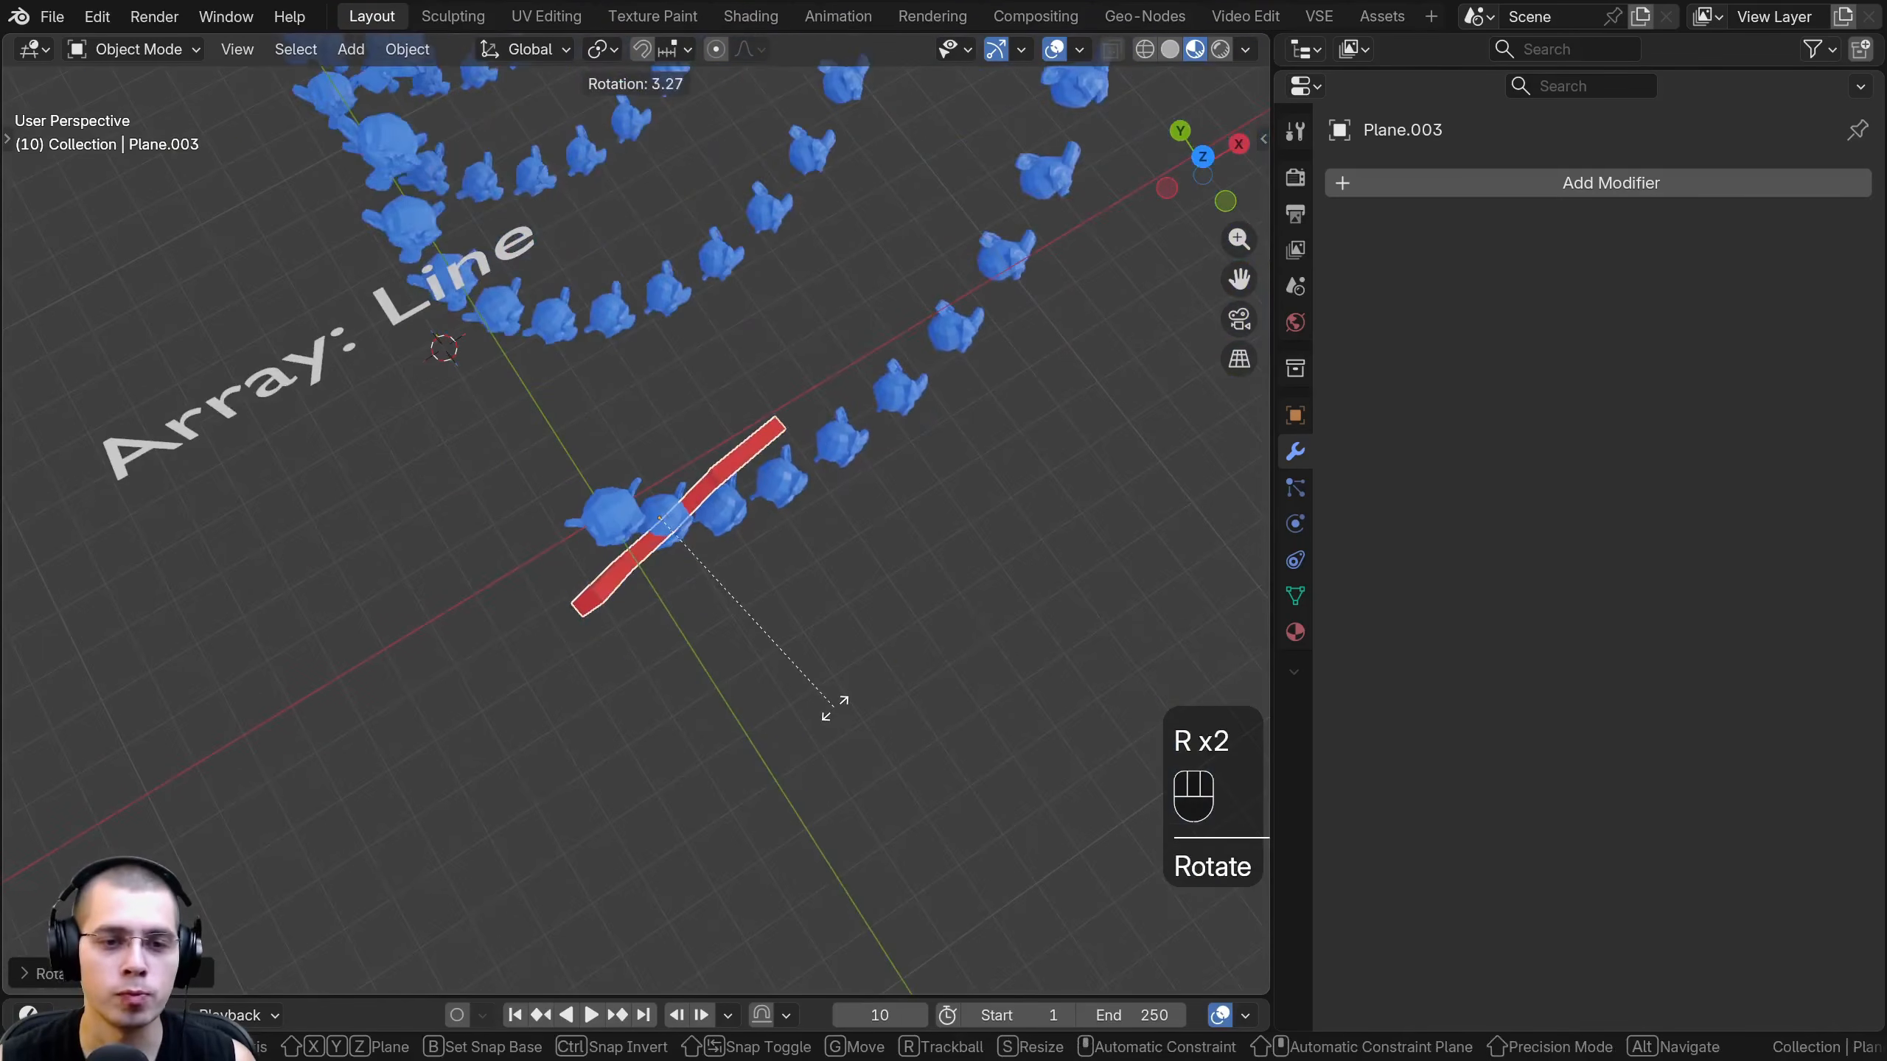
{"action": "left_click", "coordinate": [834, 710]}
{"action": "middle_click_drag", "start_coordinate": [735, 565], "coordinate": [906, 653]}
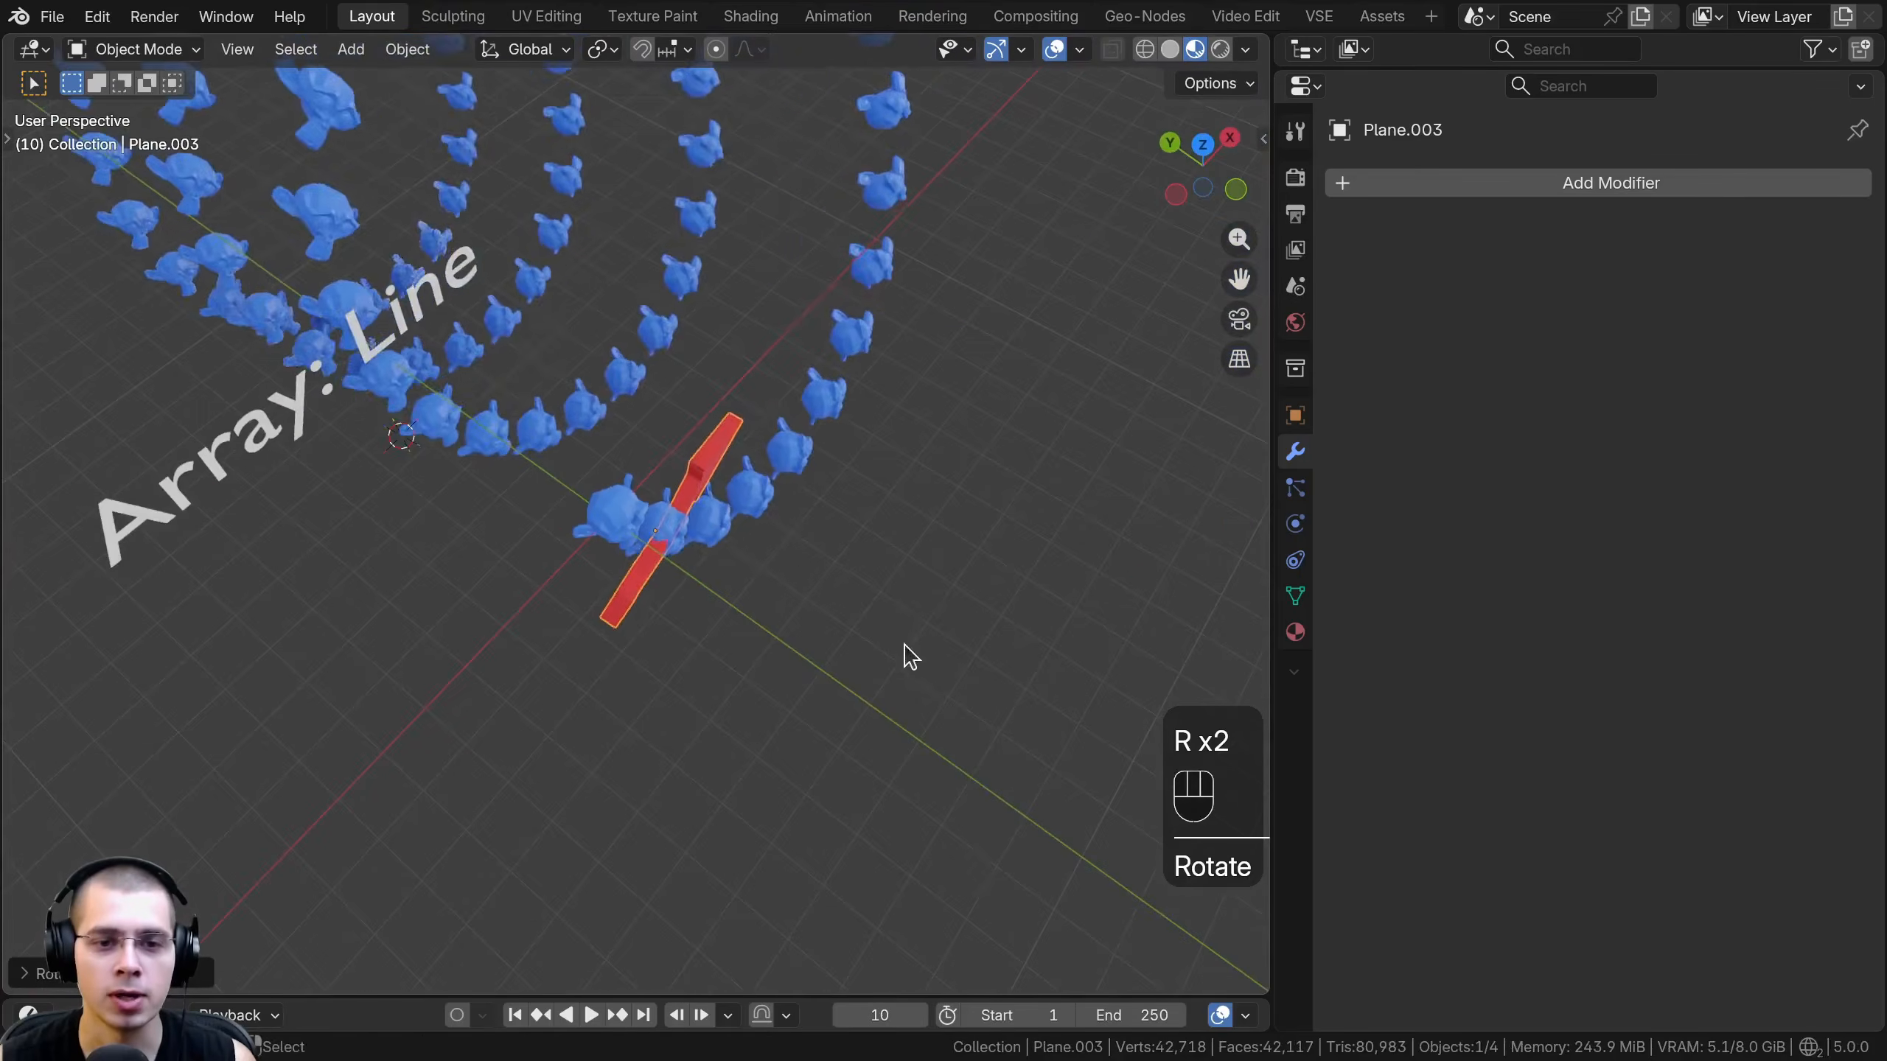
{"action": "key", "text": "r"}
{"action": "left_click", "coordinate": [933, 578]}
- Rotate the arrow again from the front, scale it down slightly and move it to tighten the monkey spiral
{"action": "middle_click_drag", "start_coordinate": [550, 111], "coordinate": [1003, 560]}
{"action": "key", "text": "r"}
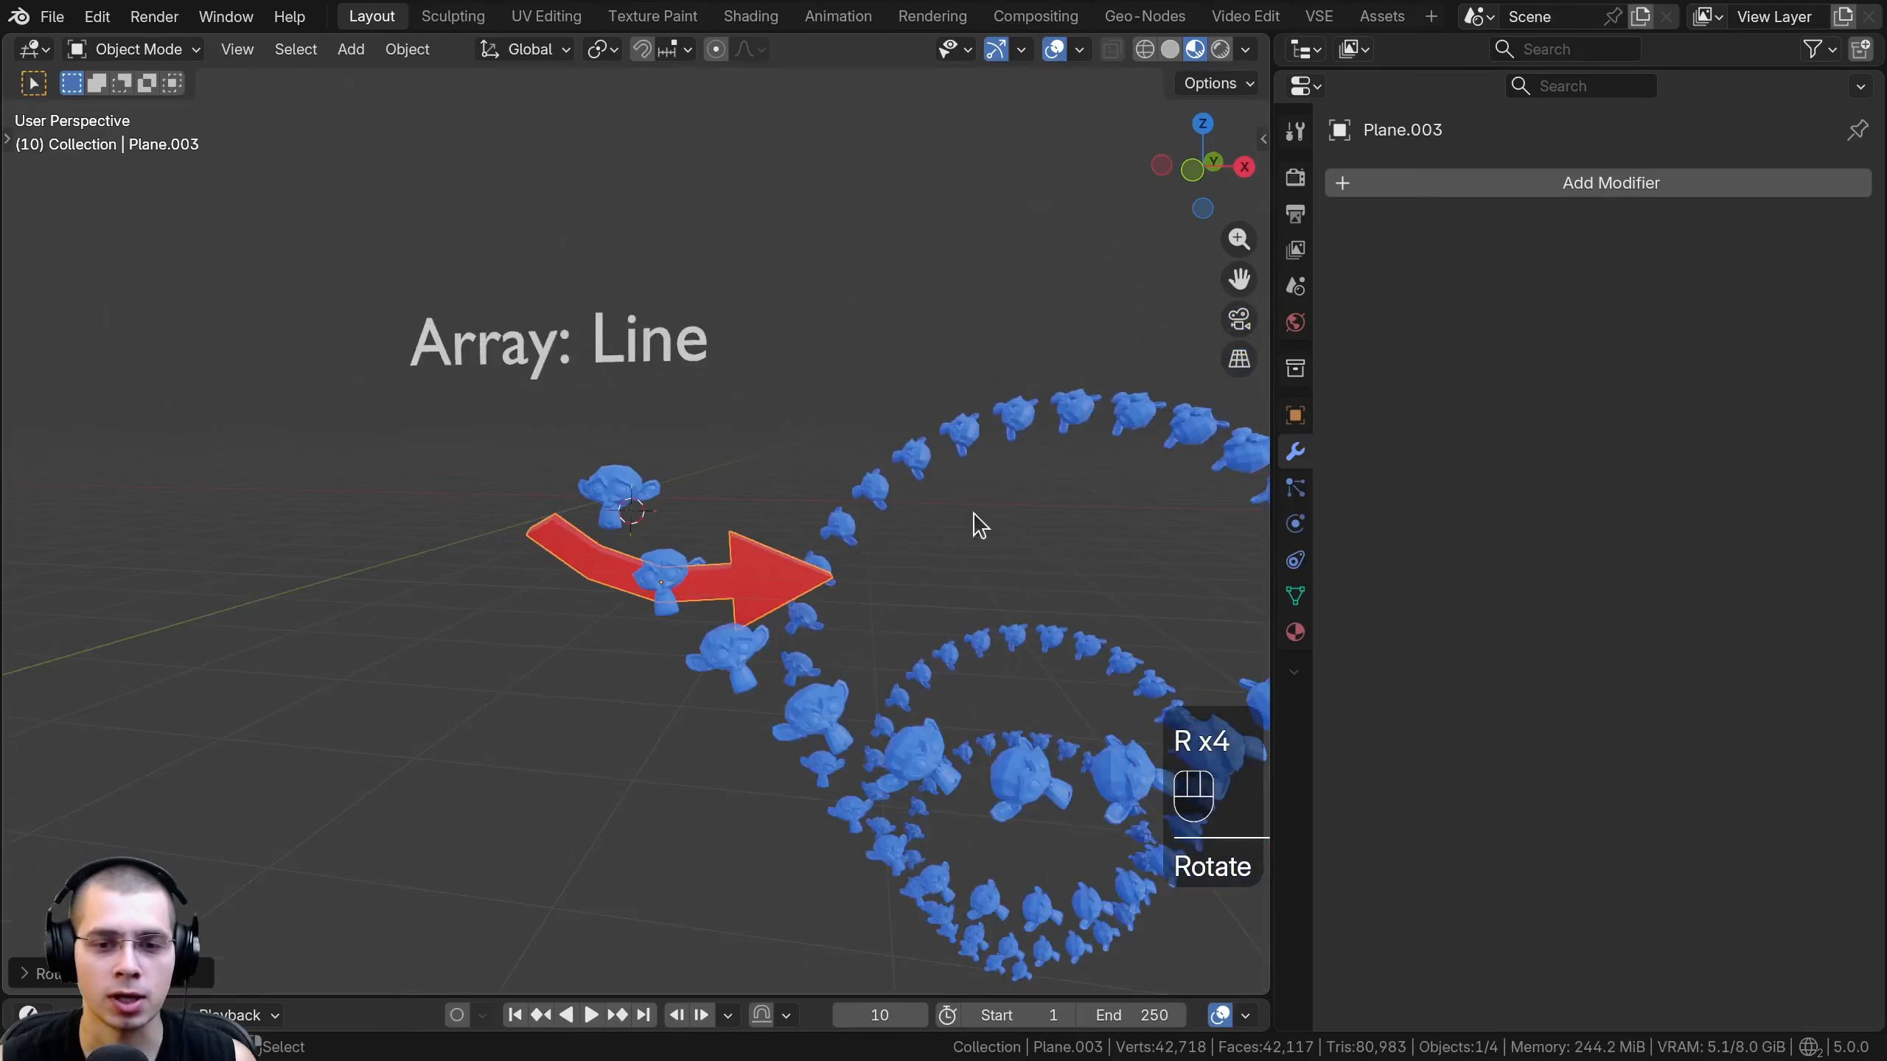
{"action": "key", "text": "r"}
{"action": "key", "text": "s"}
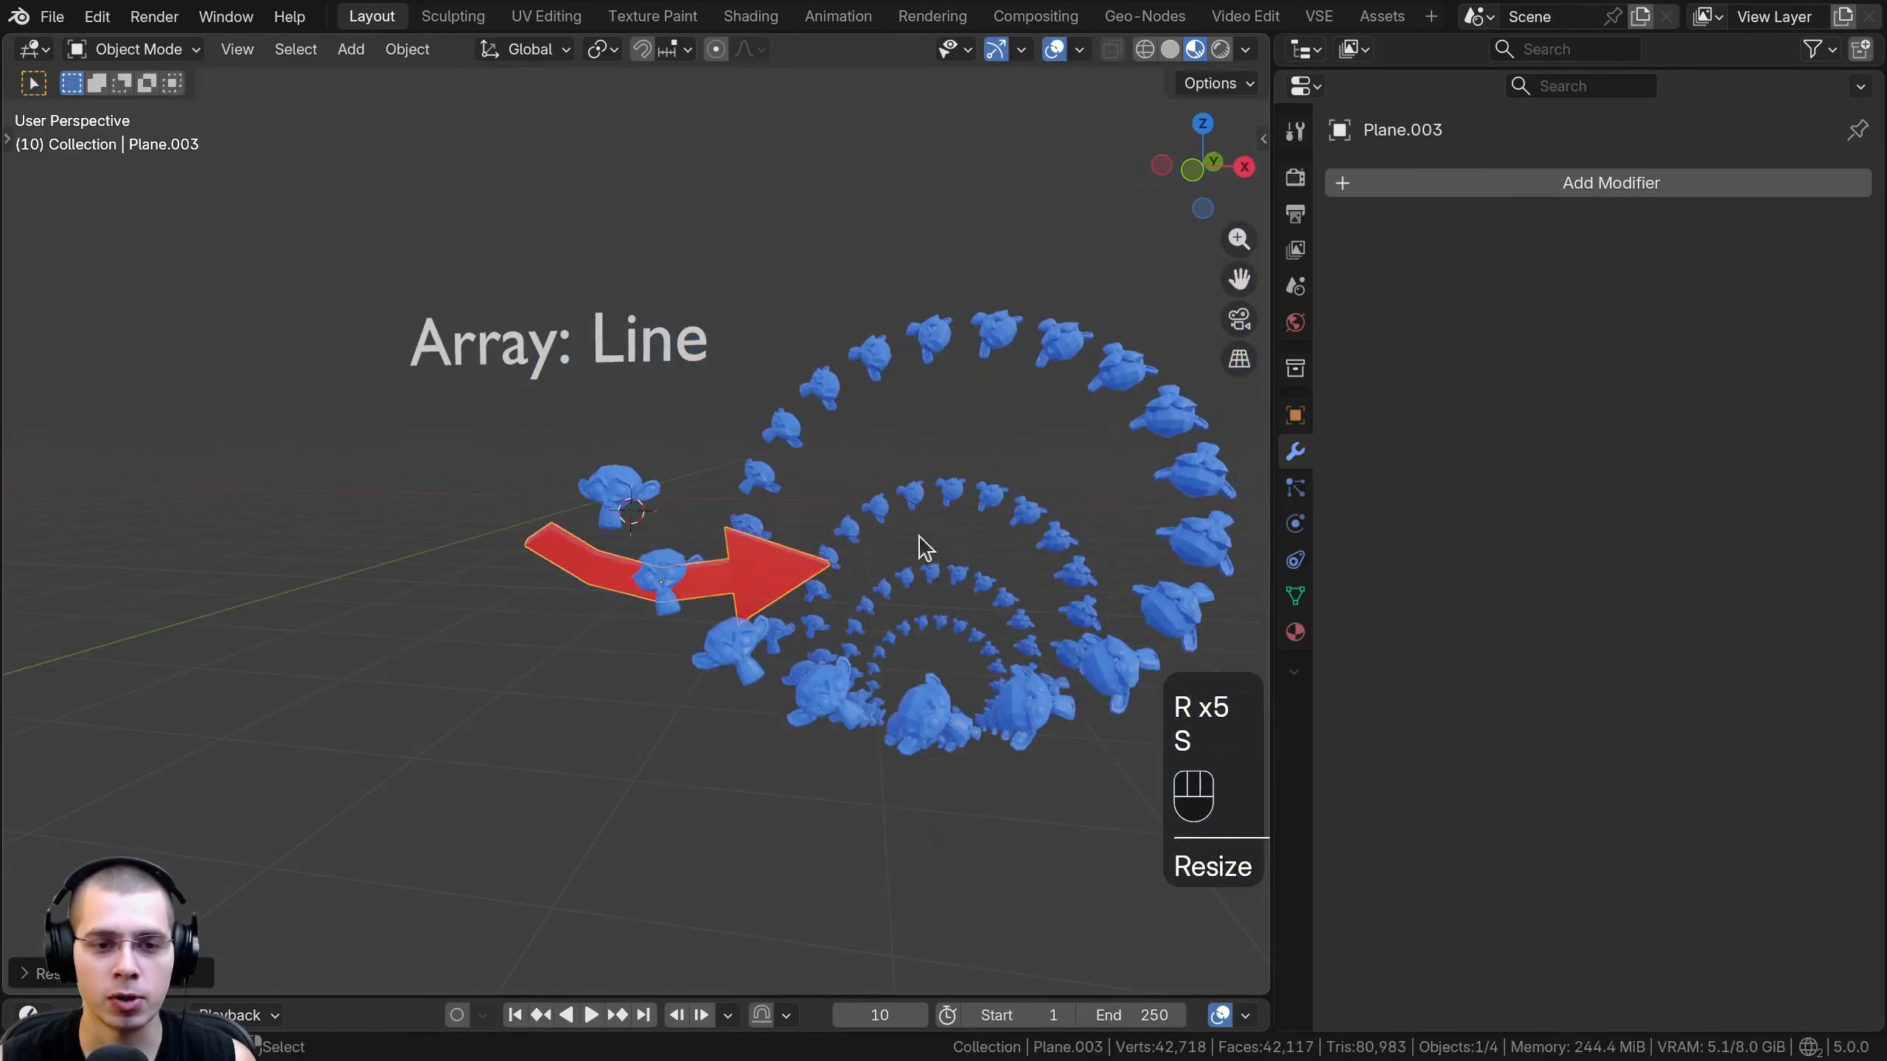
{"action": "key", "text": "g"}
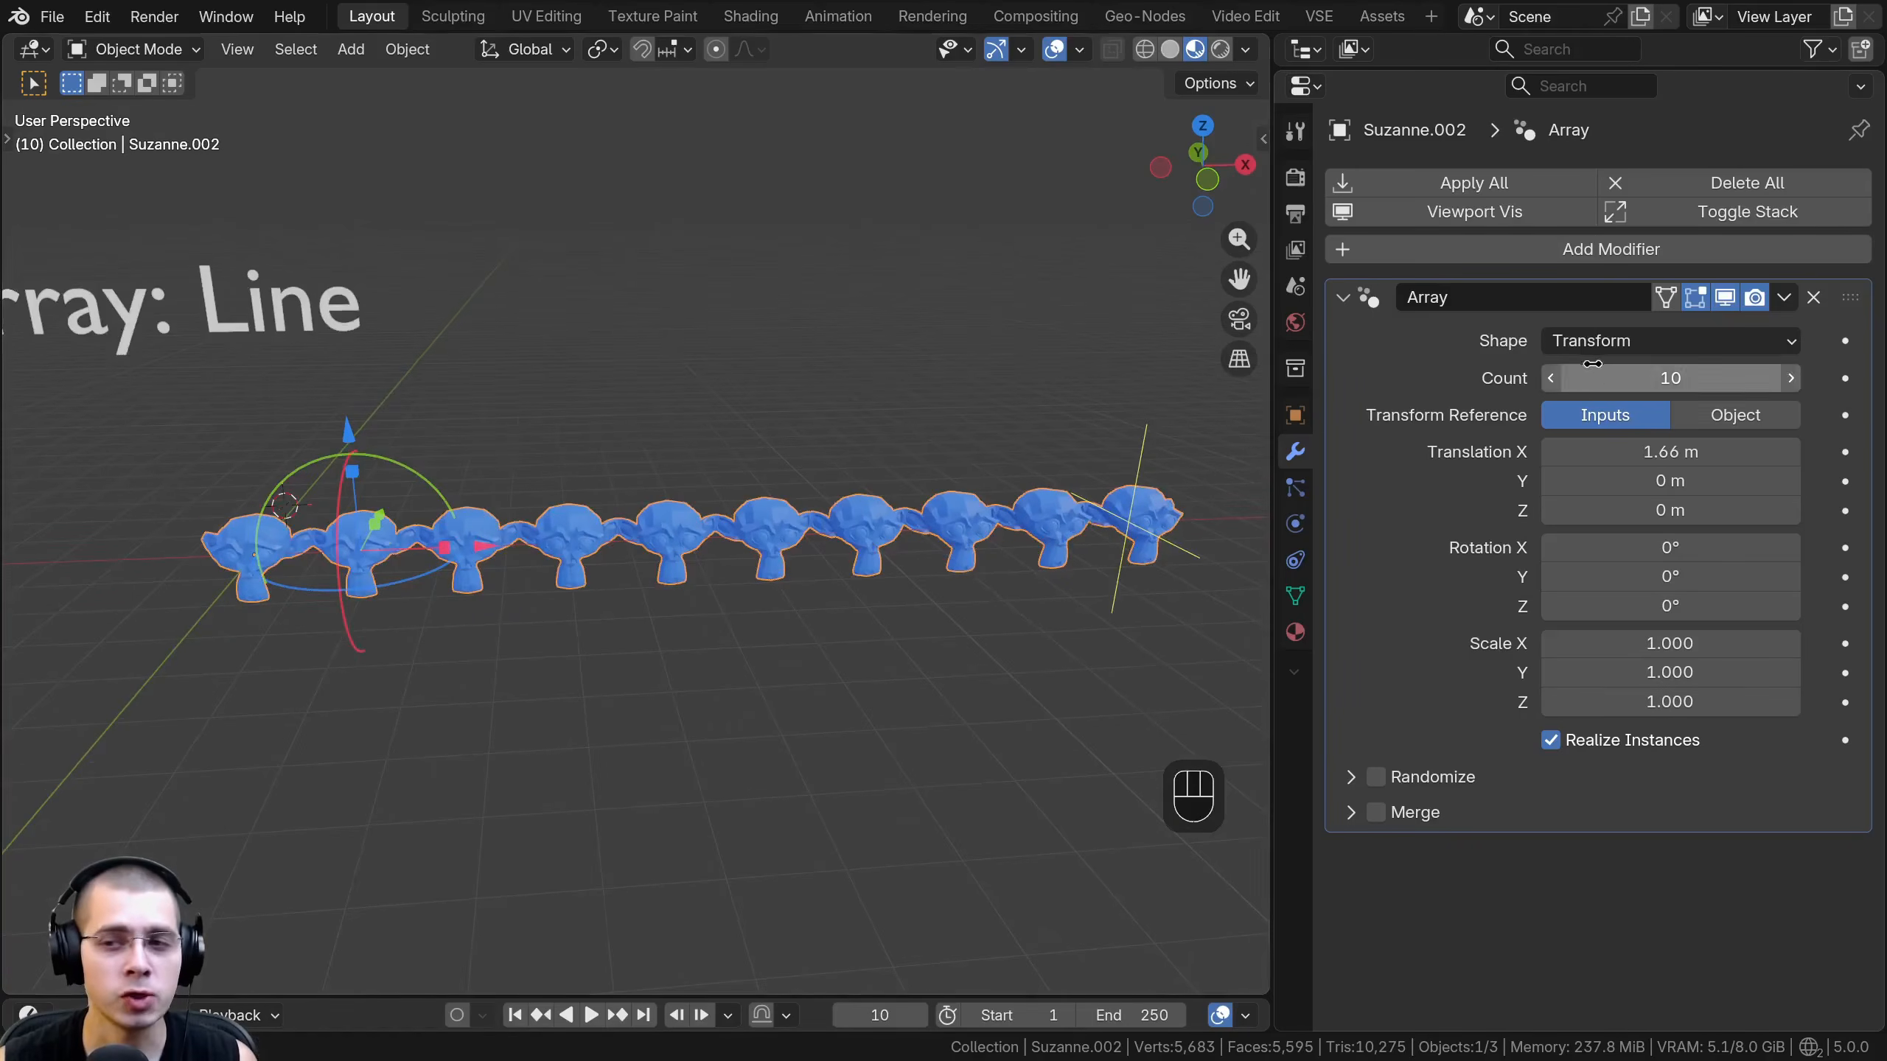
- Keep the Transform shape on the monkey array and enable its Randomize options
{"action": "left_click", "coordinate": [1596, 343]}
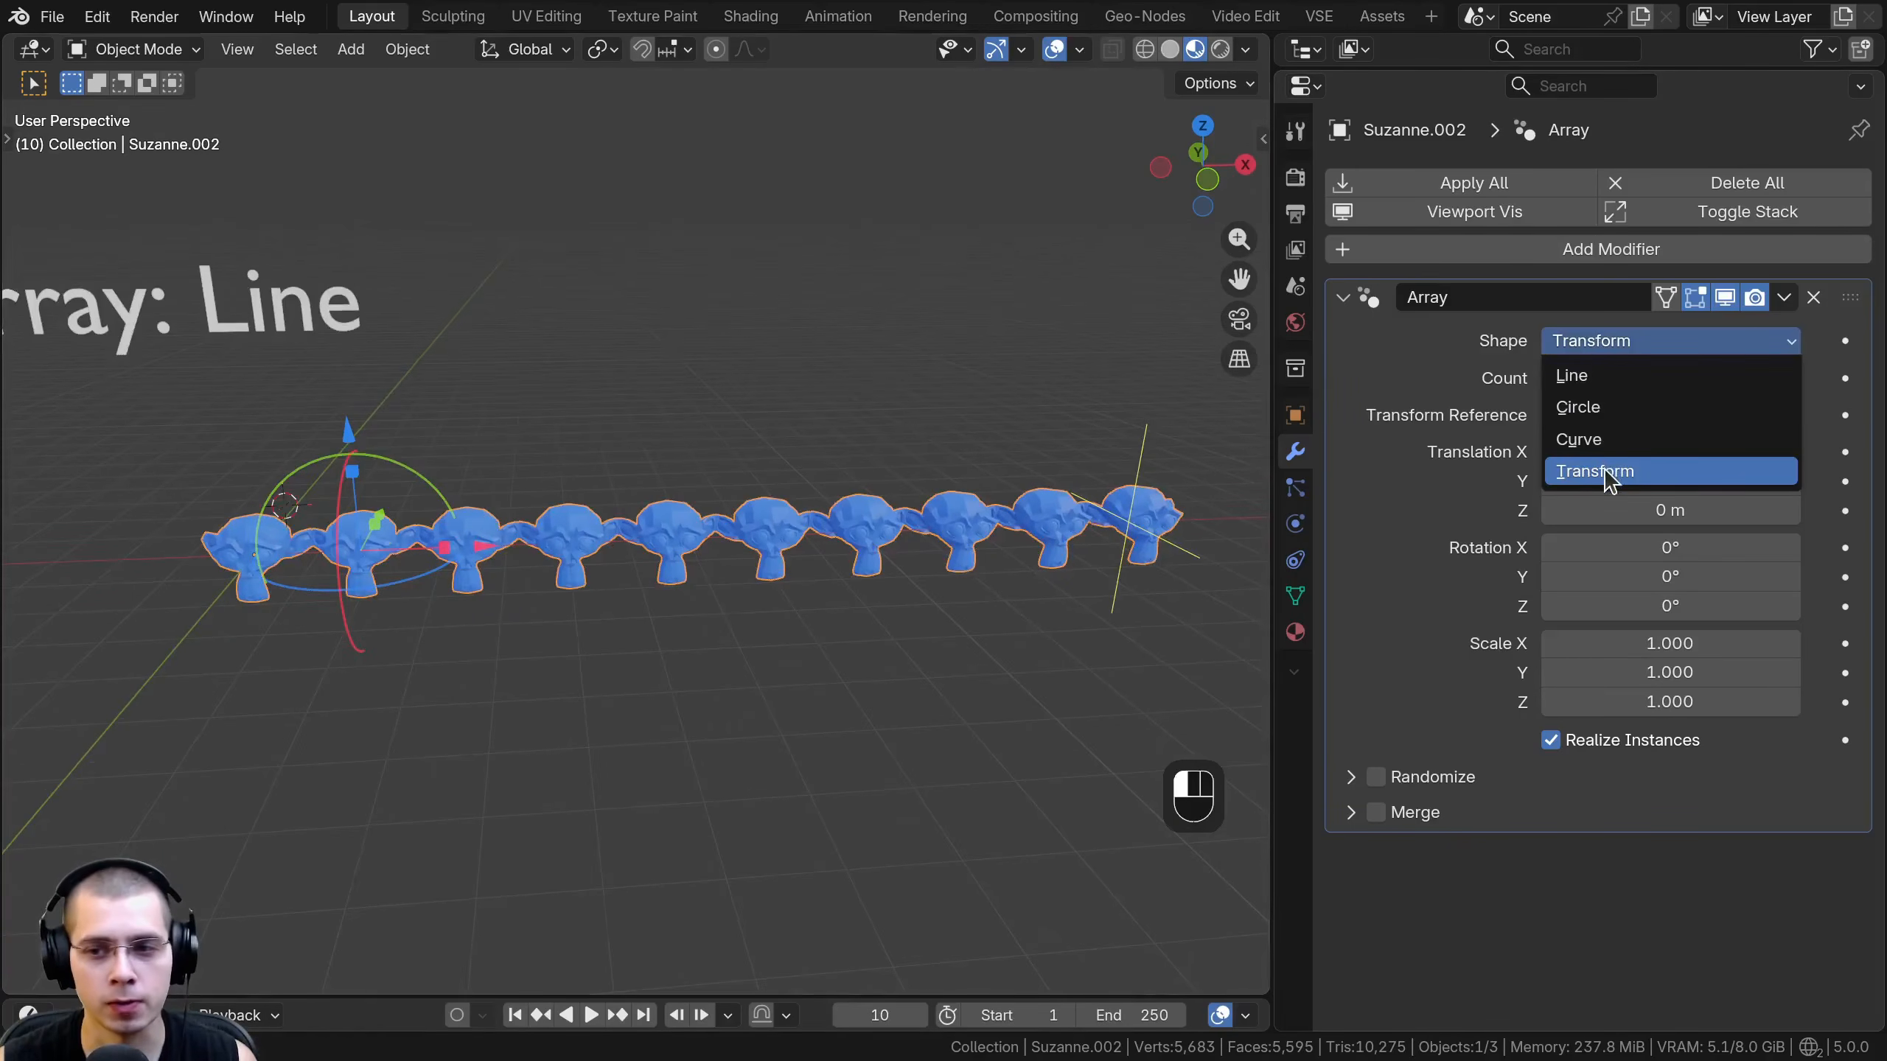
{"action": "left_click", "coordinate": [1354, 779]}
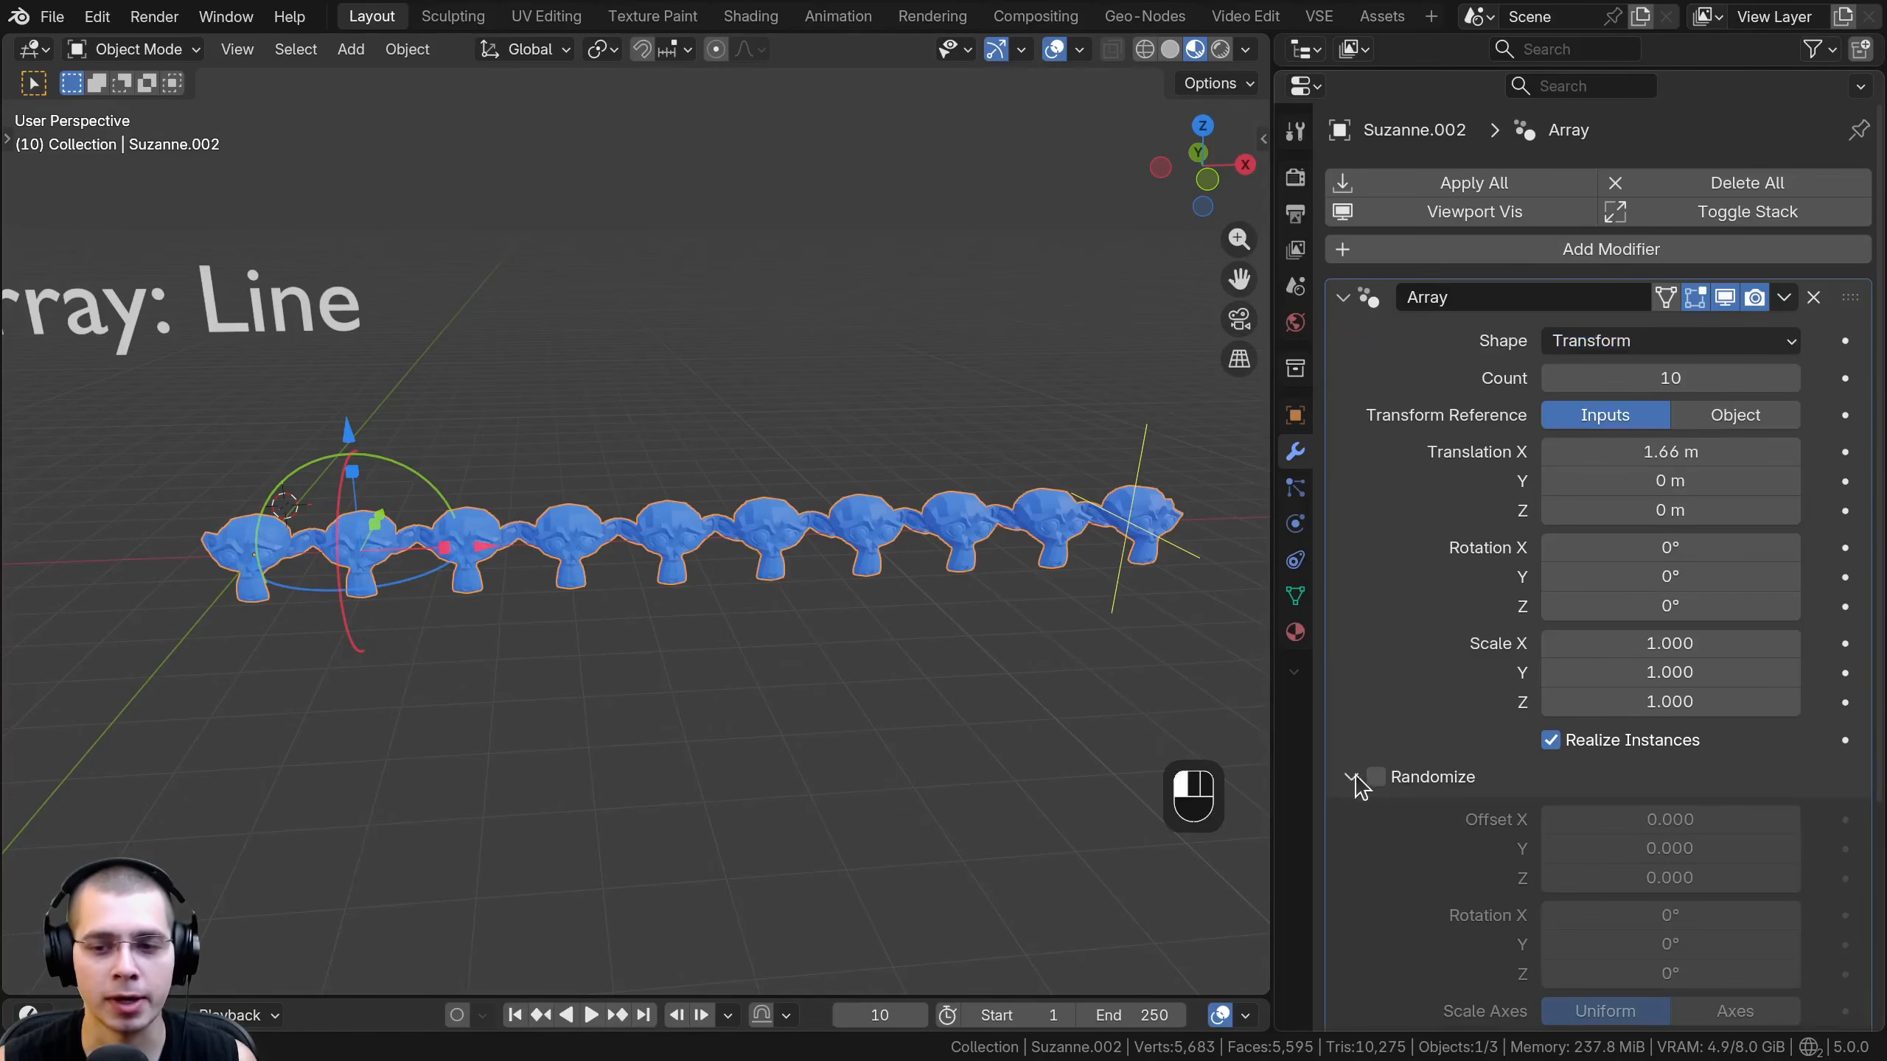
{"action": "left_click", "coordinate": [1376, 776]}
{"action": "scroll", "coordinate": [674, 644], "scroll_direction": "down", "scroll_amount": 2}
{"action": "scroll", "coordinate": [1484, 502], "scroll_direction": "down", "scroll_amount": 5}
{"action": "scroll", "coordinate": [1489, 507], "scroll_direction": "down", "scroll_amount": 2}
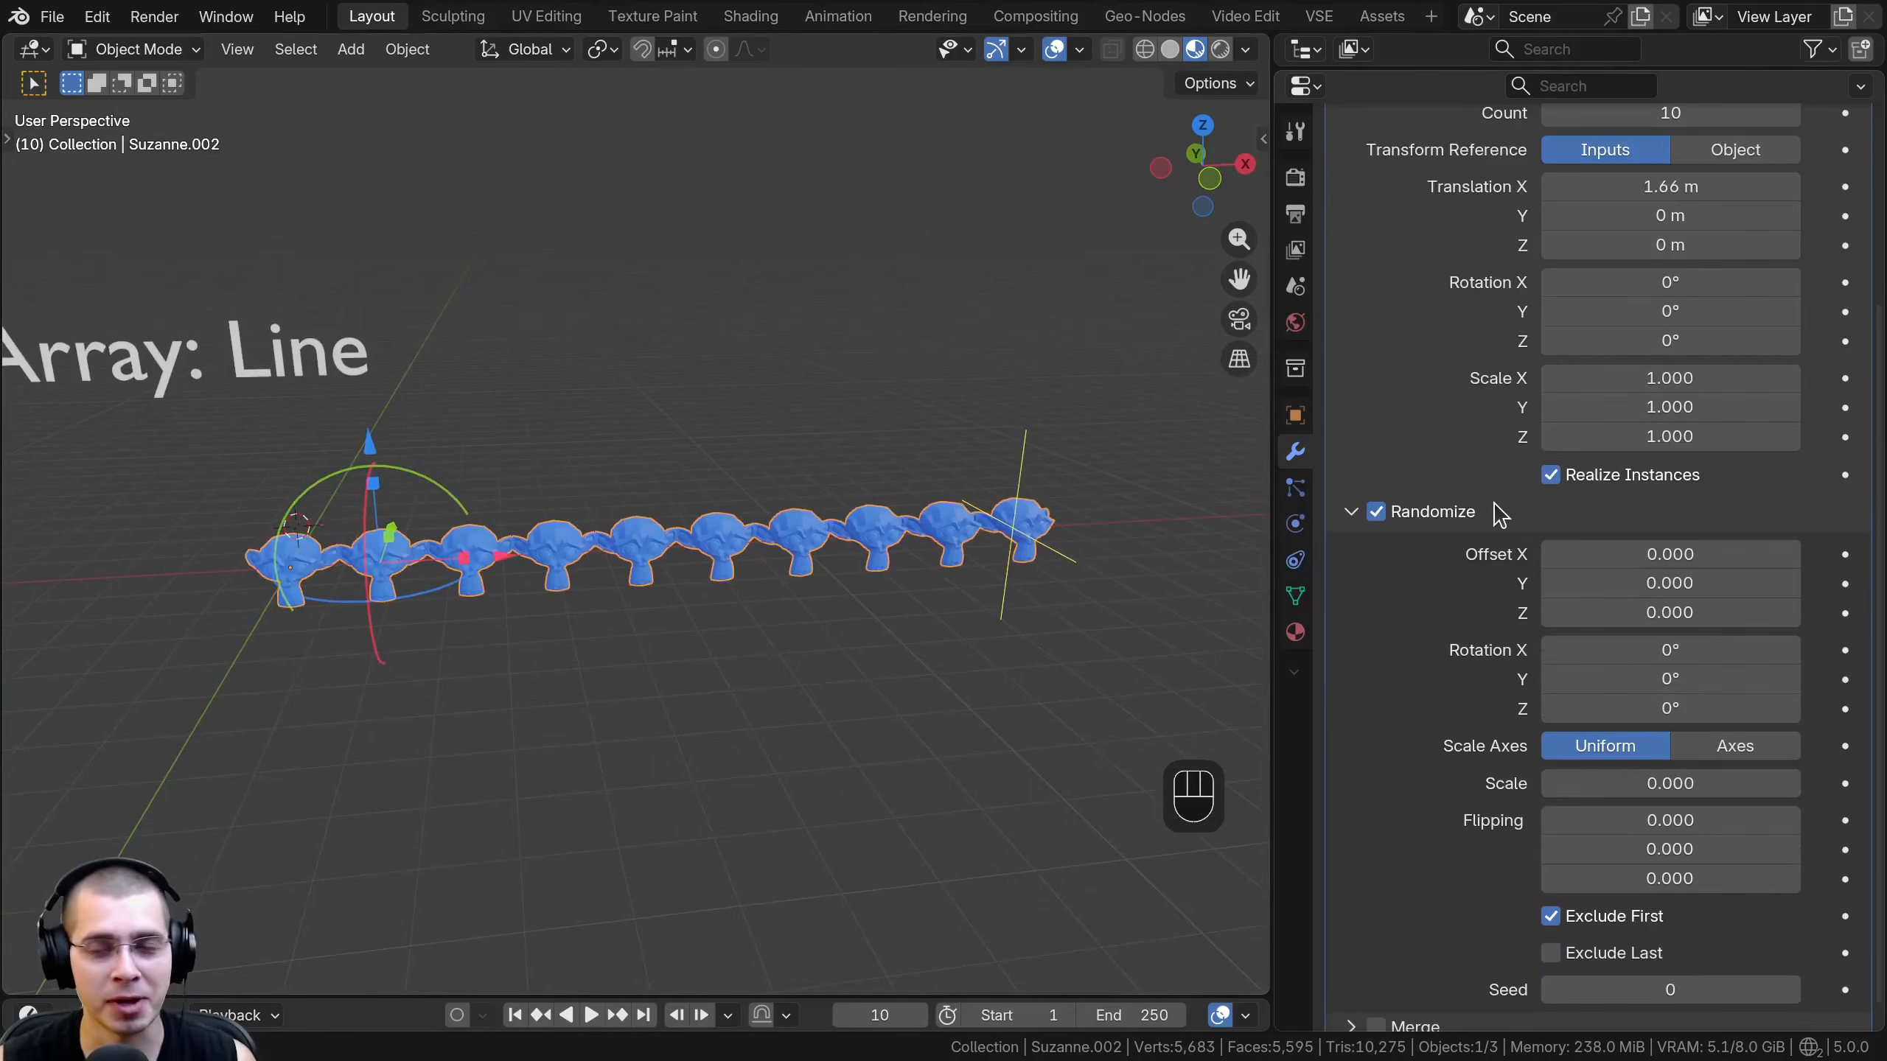
{"action": "scroll", "coordinate": [1508, 504], "scroll_direction": "up", "scroll_amount": 4}
{"action": "scroll", "coordinate": [1695, 310], "scroll_direction": "down", "scroll_amount": 5}
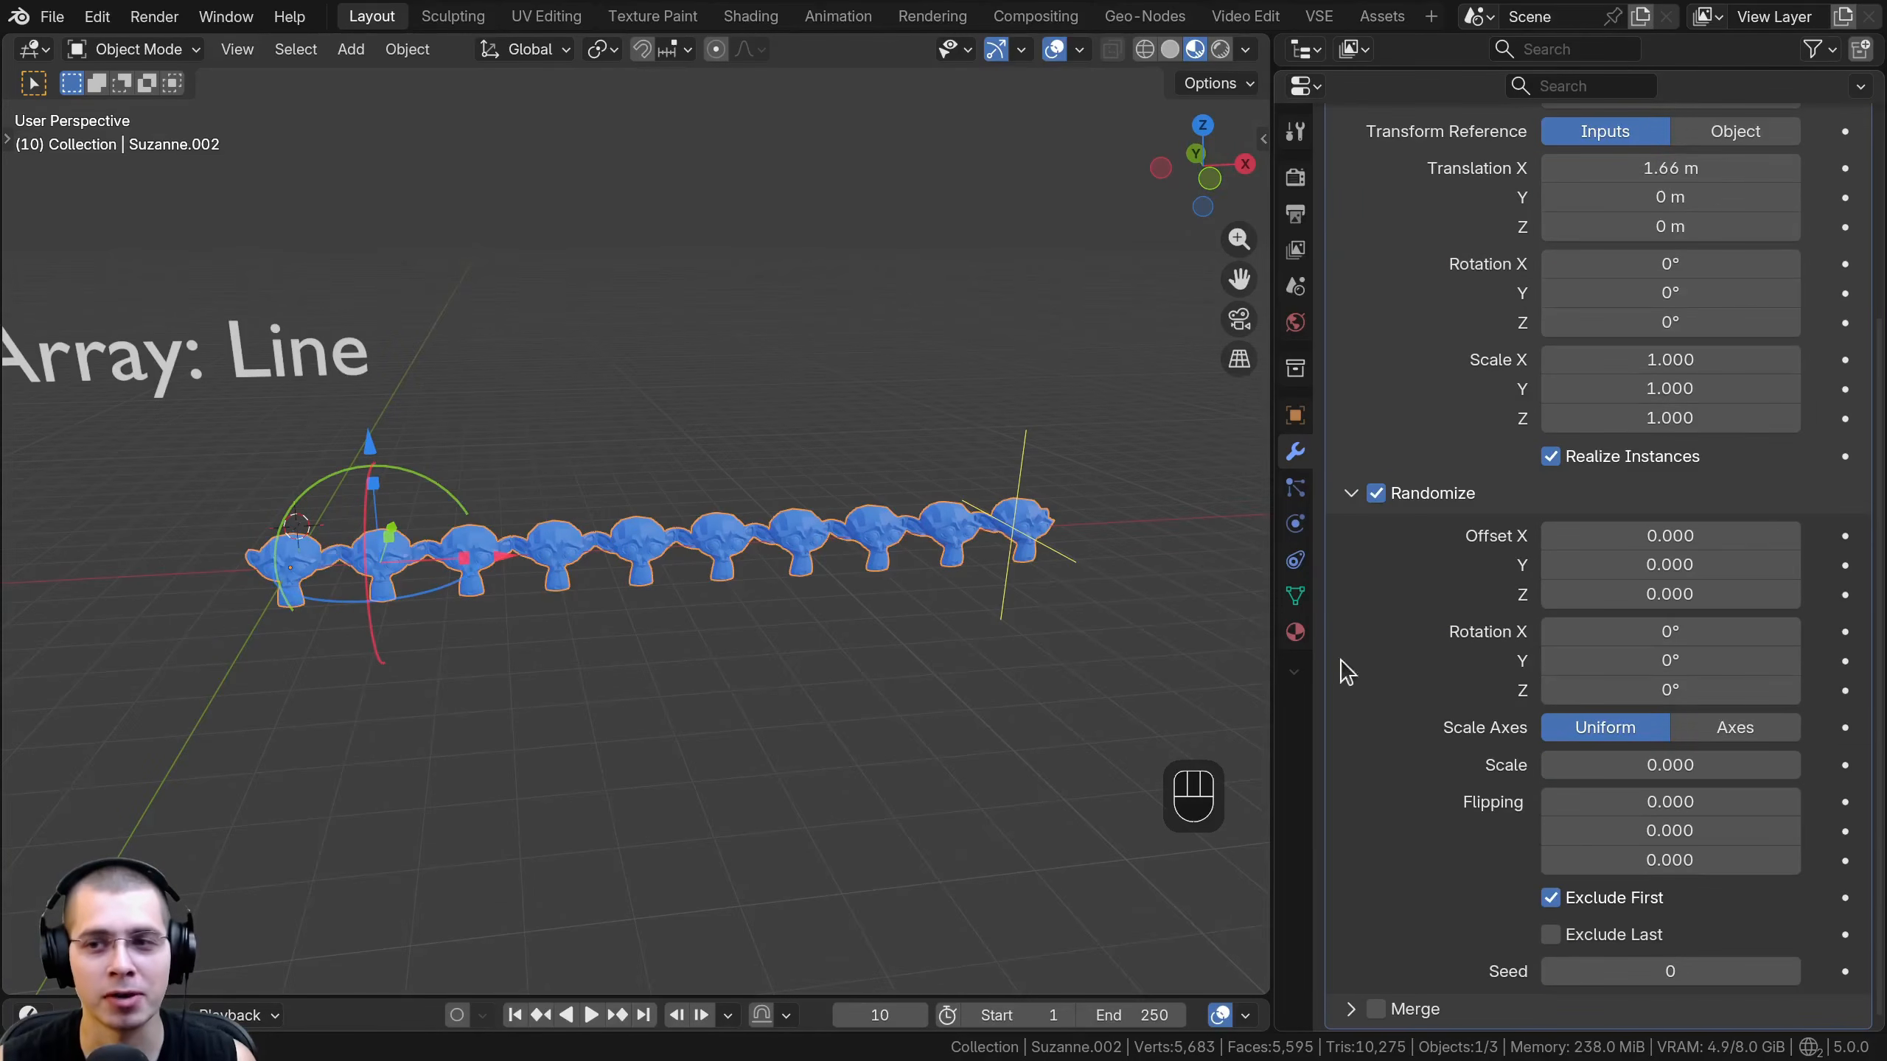
- Set the random offset to -0.515 on X, Y and Z and raise the array count to 63
{"action": "middle_click_drag", "start_coordinate": [793, 548], "coordinate": [800, 539], "text": "shift"}
{"action": "middle_click_drag", "start_coordinate": [442, 499], "coordinate": [454, 494]}
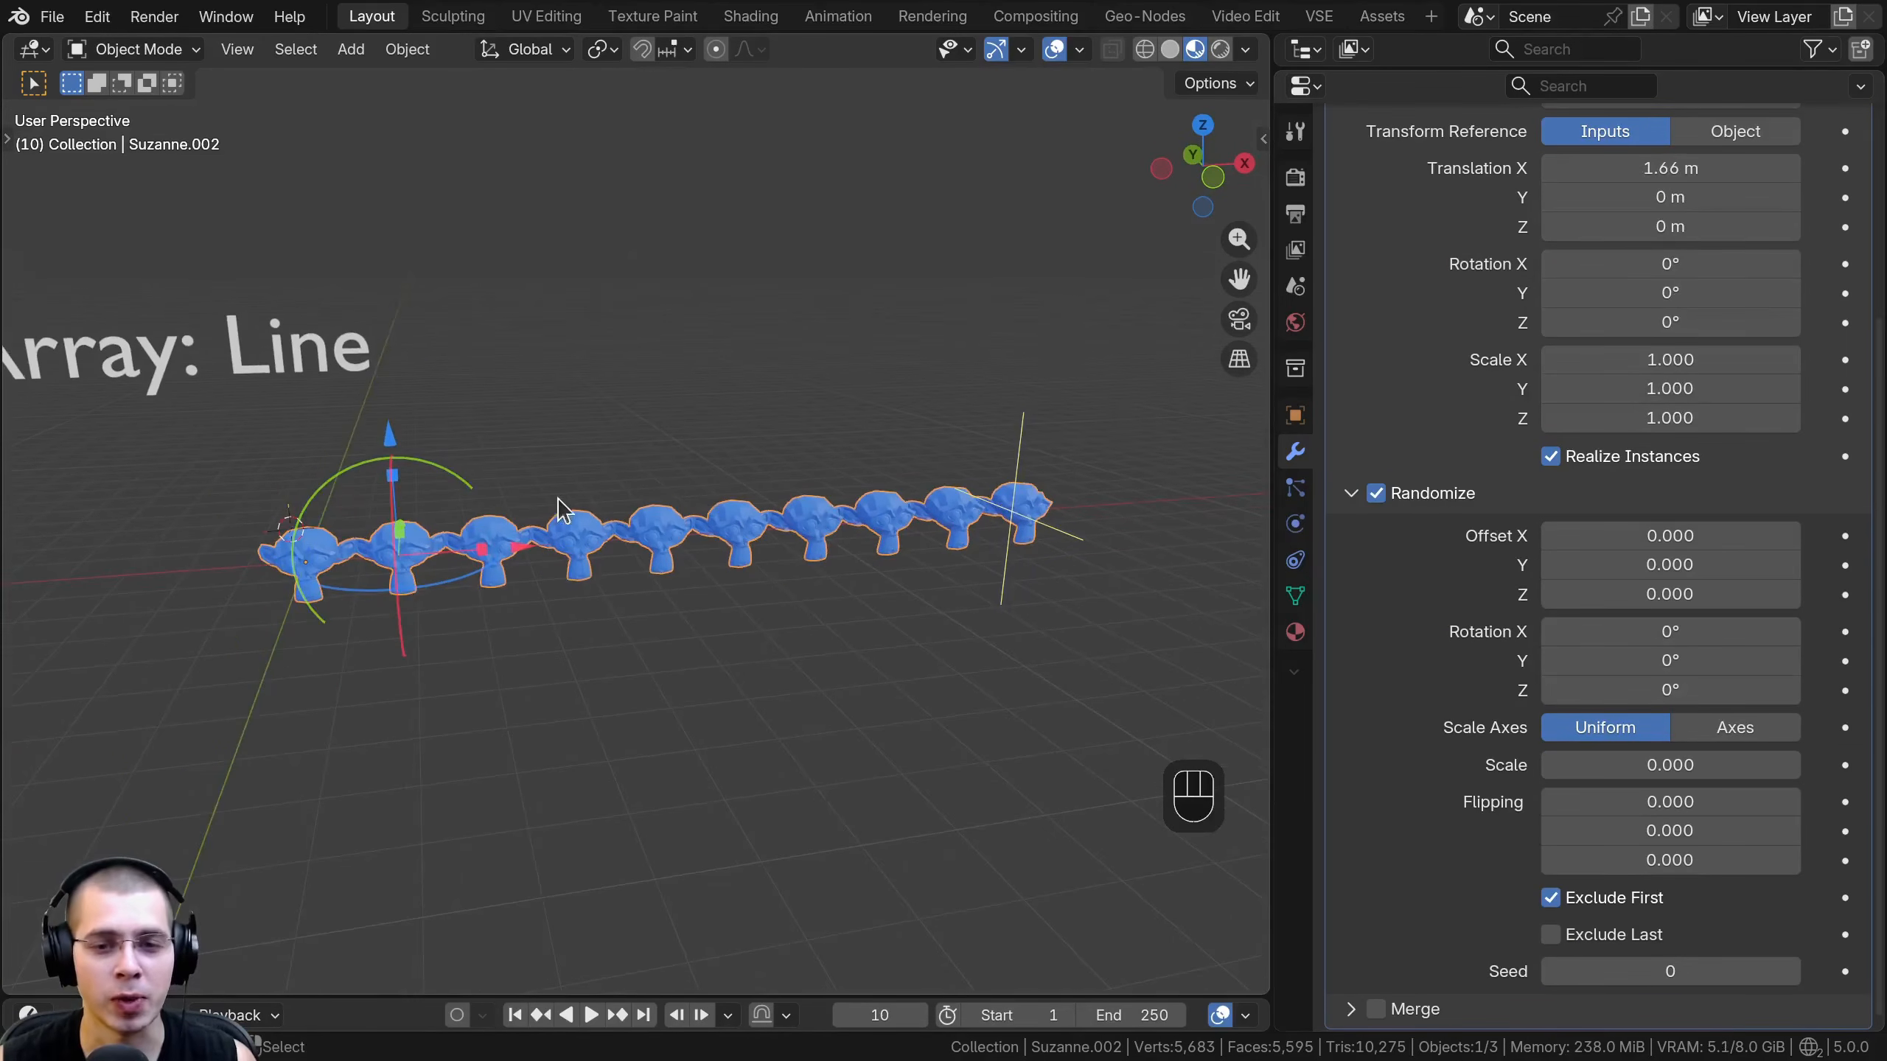
{"action": "middle_click_drag", "start_coordinate": [726, 462], "coordinate": [717, 482], "text": "shift"}
{"action": "scroll", "coordinate": [726, 474], "scroll_direction": "up", "scroll_amount": 1}
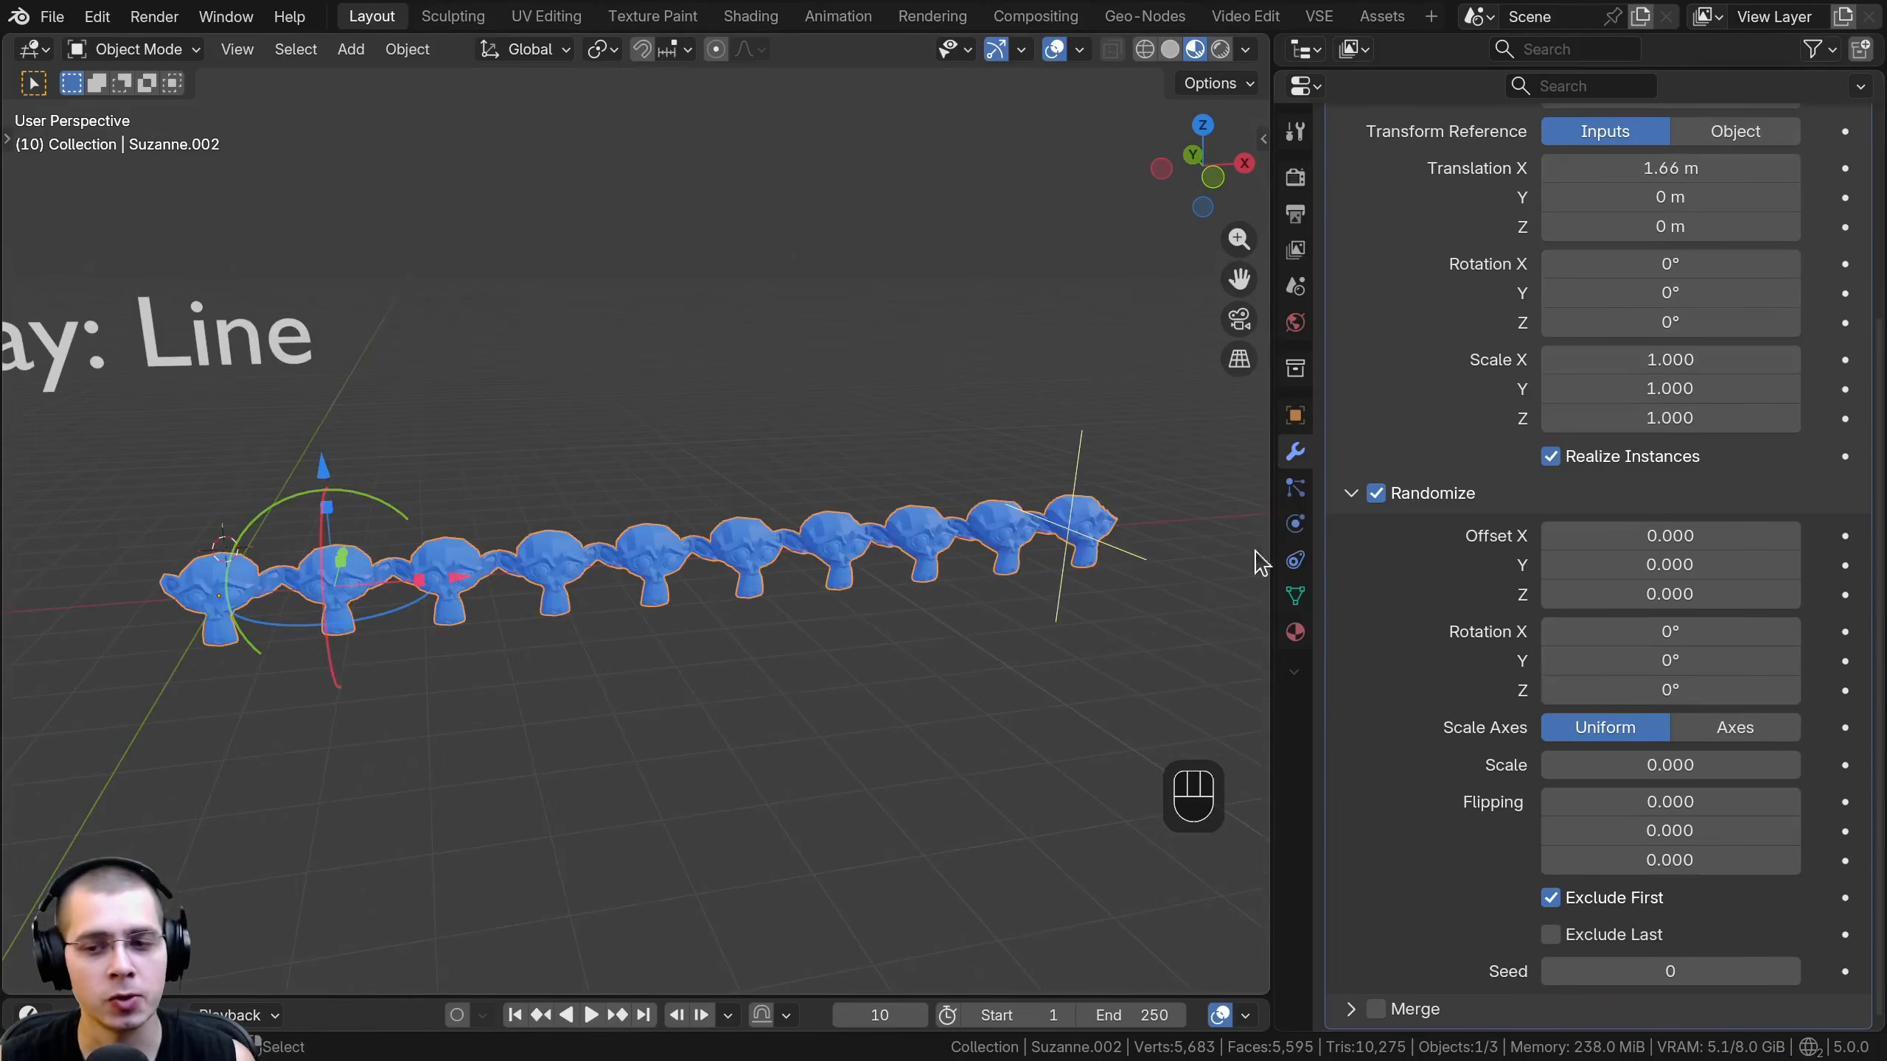
{"action": "mouse_move", "coordinate": [1669, 537]}
{"action": "left_mouse_down"}
{"action": "mouse_move", "coordinate": [1738, 537]}
{"action": "mouse_move", "coordinate": [1701, 536]}
{"action": "mouse_move", "coordinate": [1668, 594]}
{"action": "mouse_move", "coordinate": [1879, 594]}
{"action": "mouse_move", "coordinate": [1687, 594]}
{"action": "mouse_move", "coordinate": [1660, 524]}
{"action": "left_mouse_up"}
{"action": "right_click", "coordinate": [1701, 536]}
{"action": "scroll", "coordinate": [1631, 217], "scroll_direction": "up", "scroll_amount": 5}
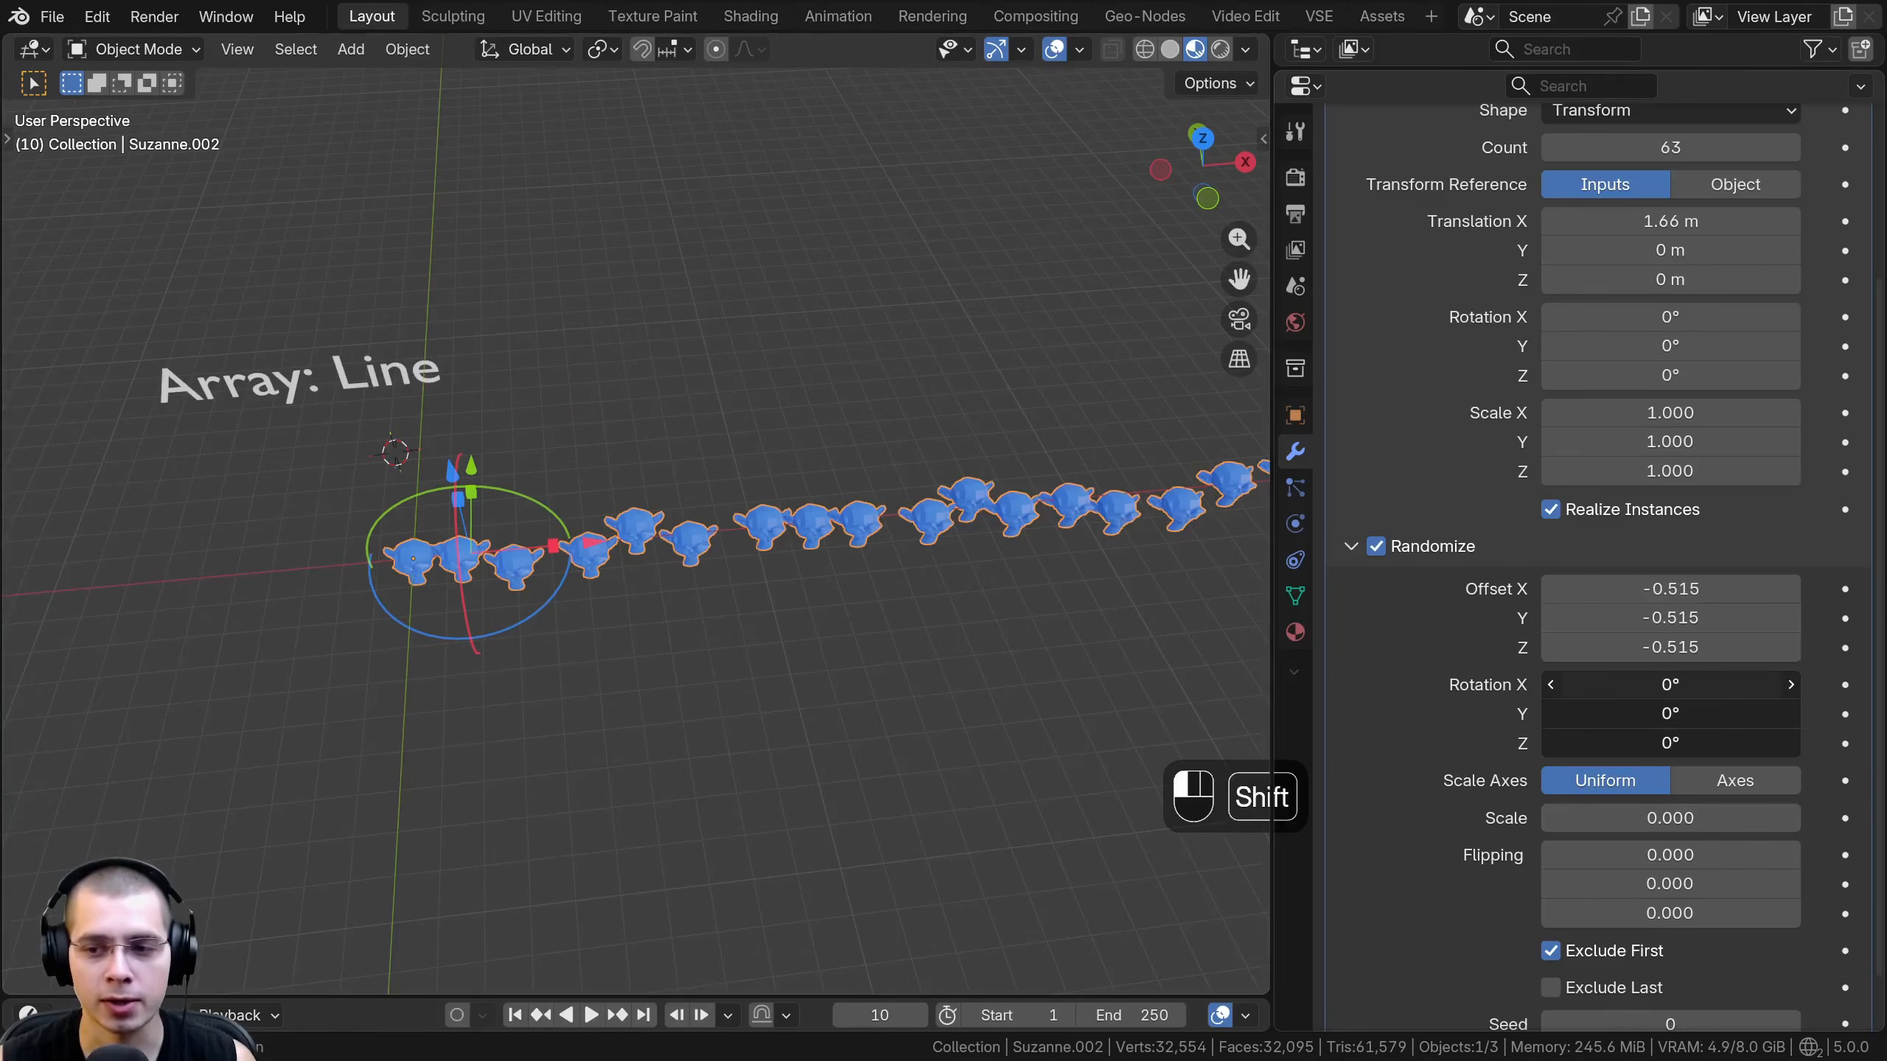
- Set the monkey array's random rotation to 10000000° on X, Y and Z
{"action": "left_click_drag", "start_coordinate": [1667, 684], "coordinate": [1688, 743], "text": "shift"}
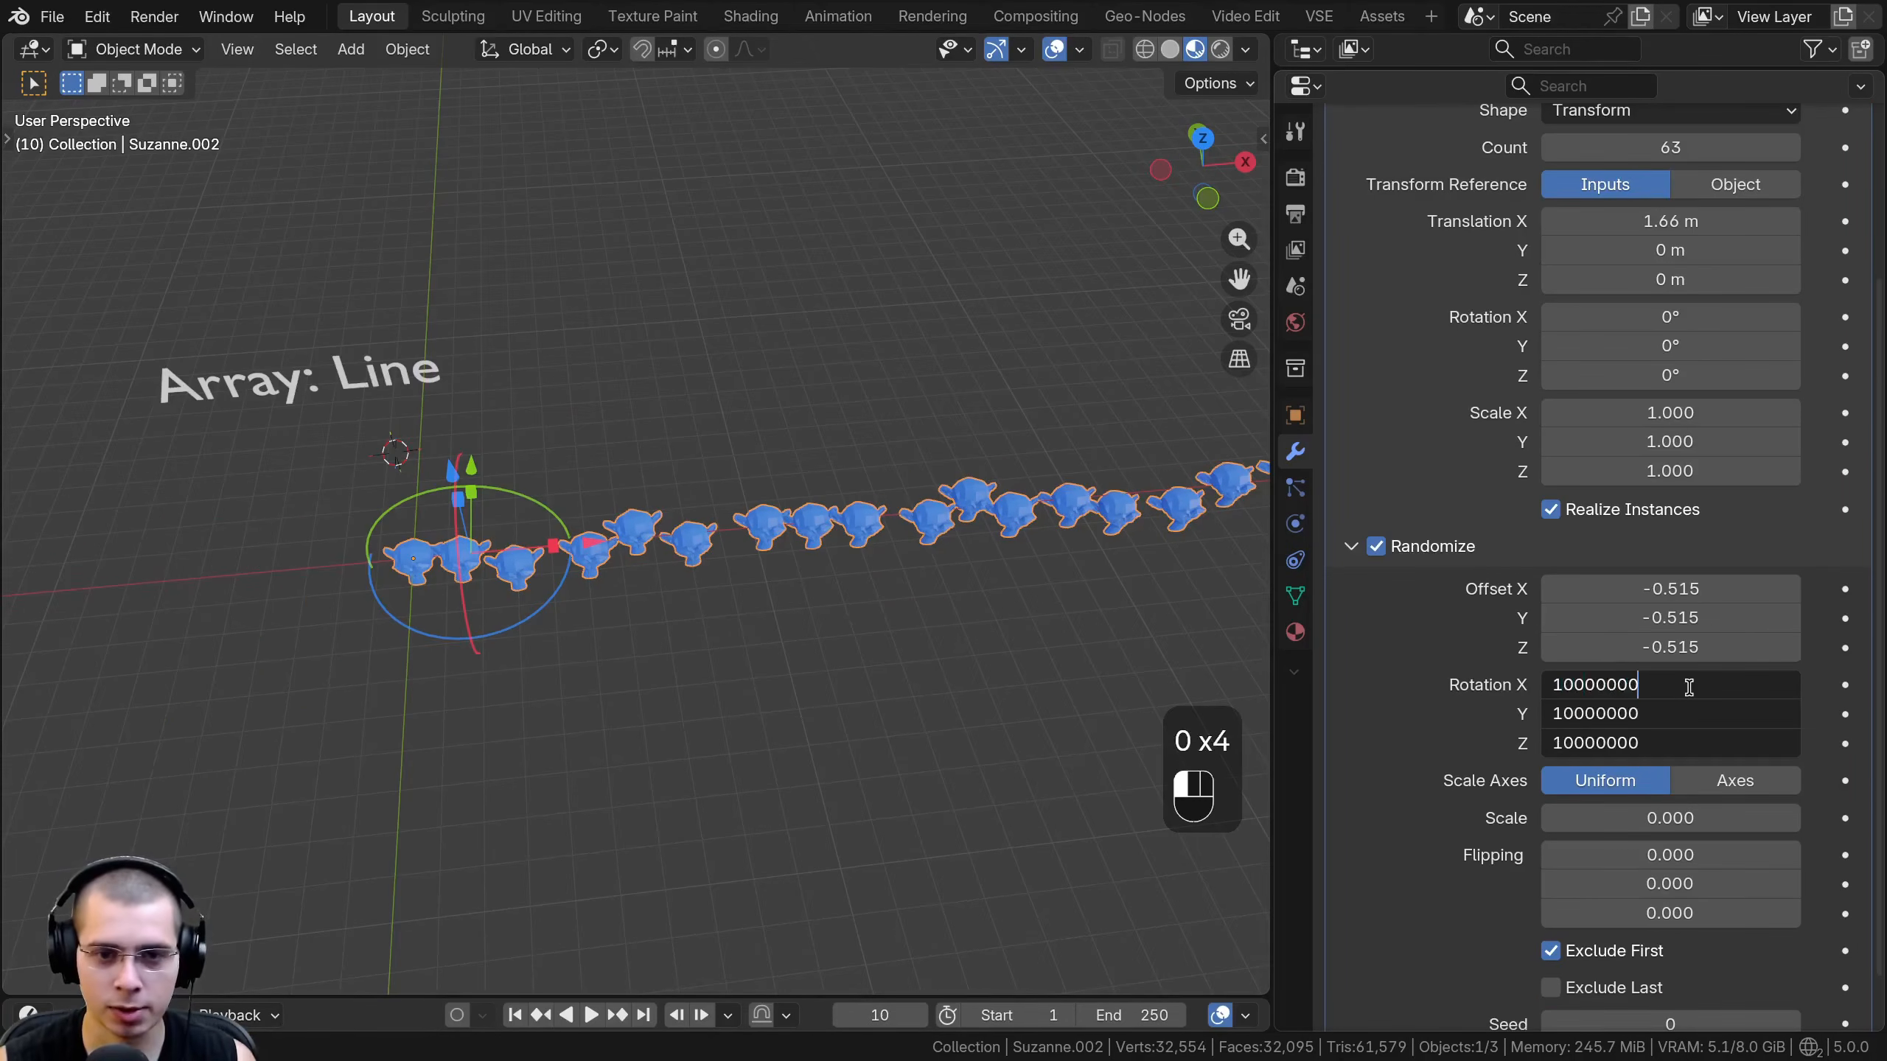
{"action": "key", "text": "Return"}
{"action": "scroll", "coordinate": [930, 532], "scroll_direction": "up", "scroll_amount": 4}
{"action": "middle_click_drag", "start_coordinate": [918, 624], "coordinate": [1008, 616]}
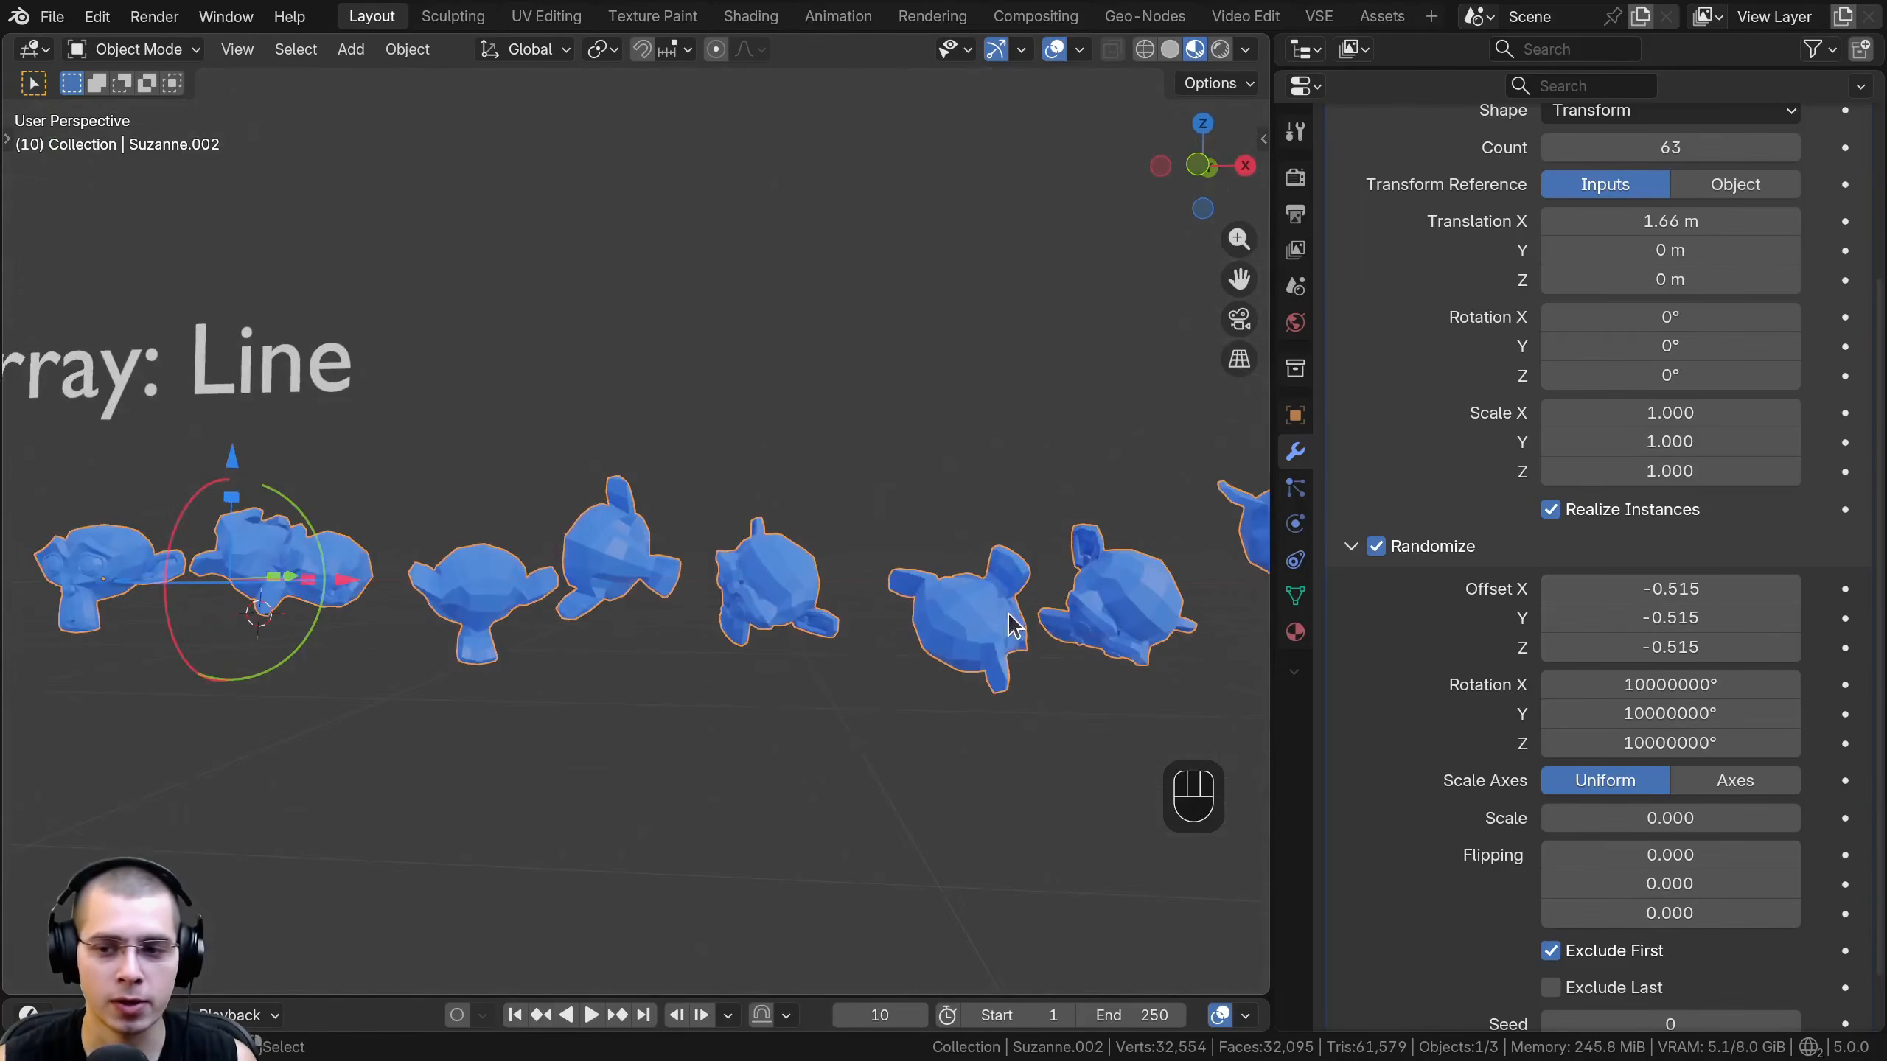
- Raise the monkey array's uniform random scale to 0.732 and finally to 1.000
{"action": "left_click_drag", "start_coordinate": [1656, 823], "coordinate": [1847, 823]}
{"action": "scroll", "coordinate": [728, 725], "scroll_direction": "down", "scroll_amount": 5}
{"action": "middle_click_drag", "start_coordinate": [729, 724], "coordinate": [743, 741]}
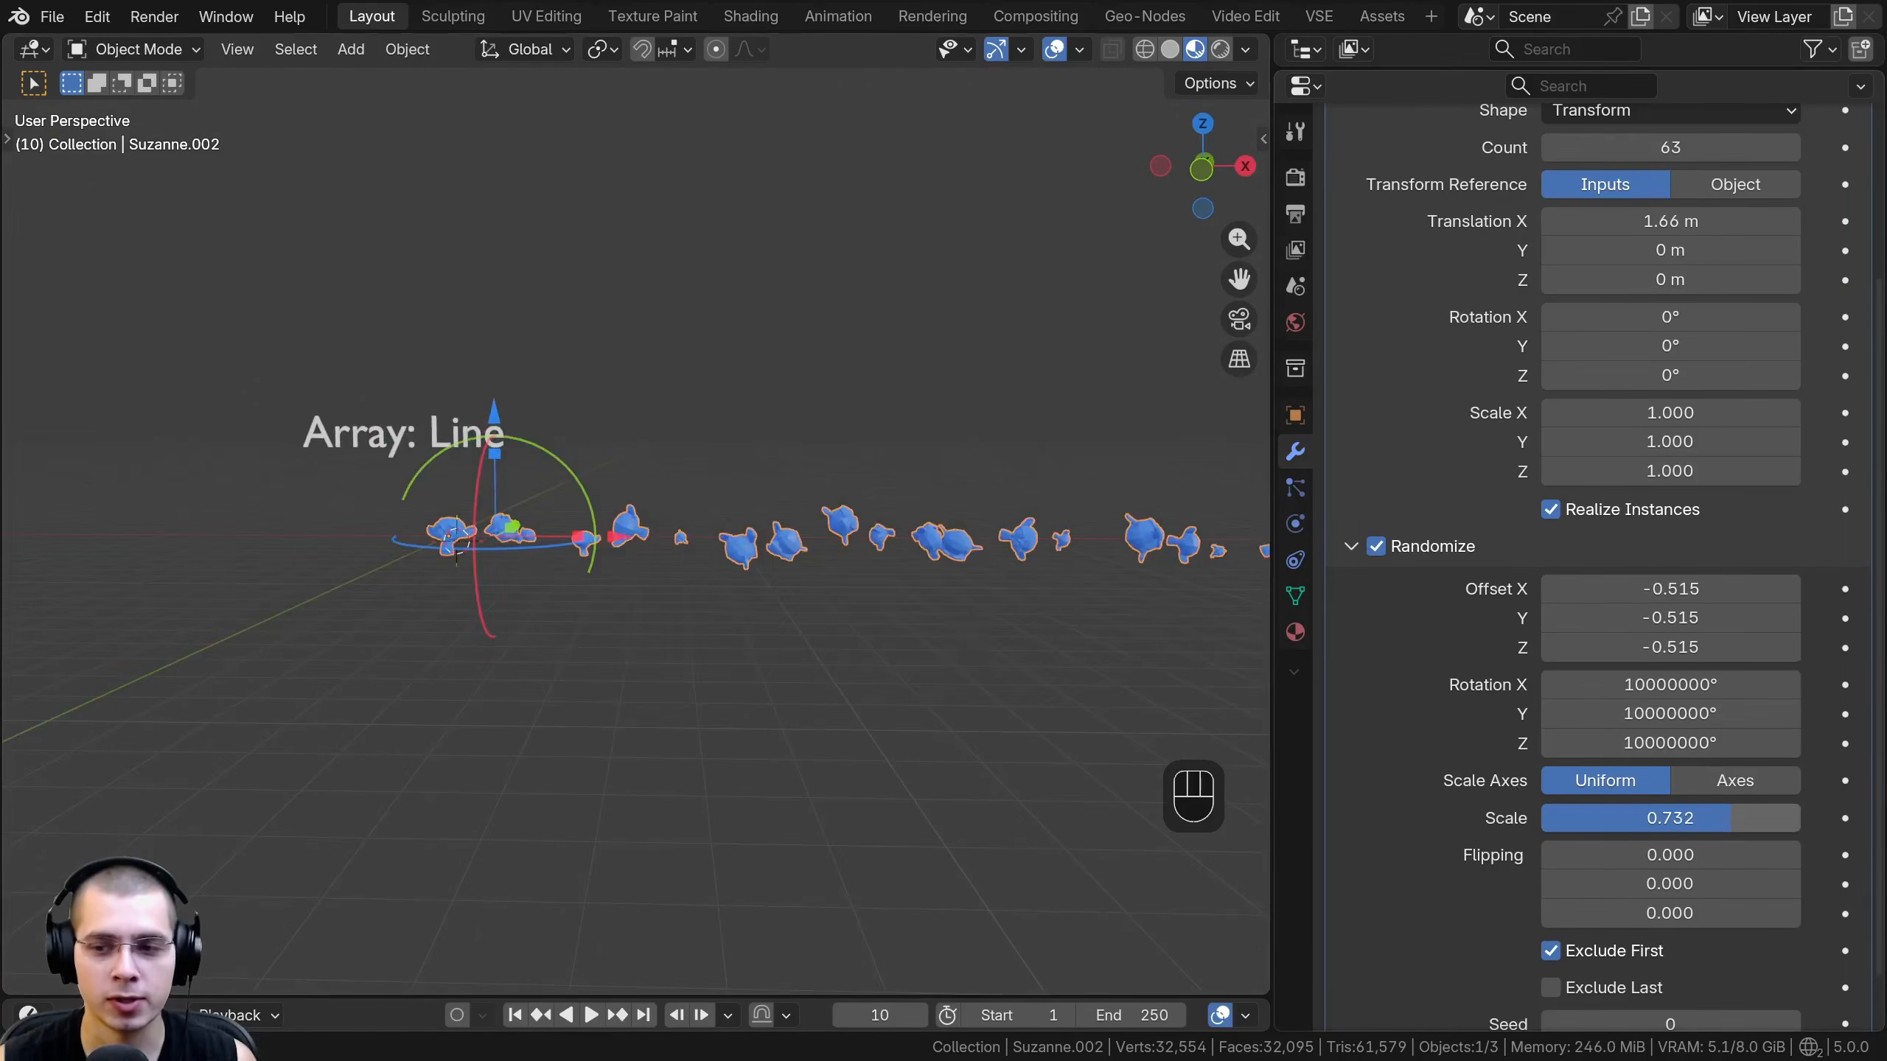
{"action": "left_click_drag", "start_coordinate": [1563, 817], "coordinate": [1789, 817]}
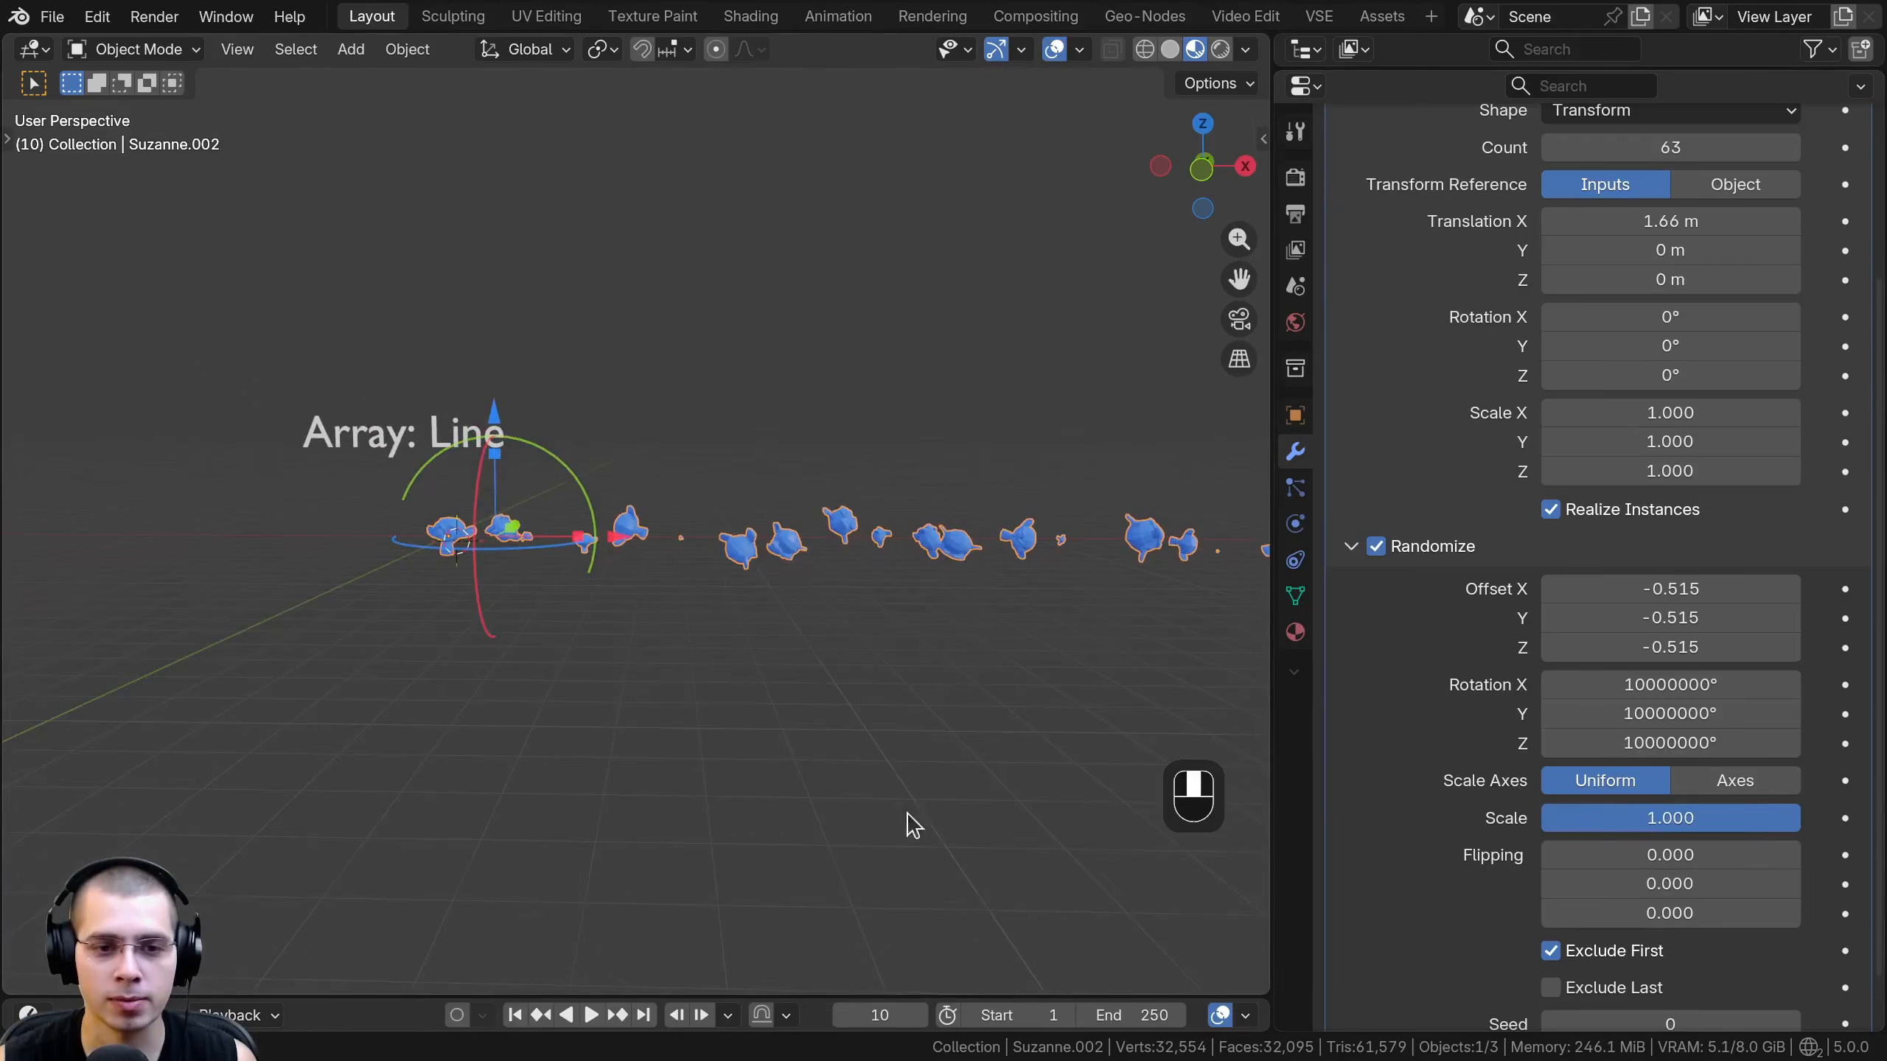
{"action": "middle_click_drag", "start_coordinate": [912, 825], "coordinate": [1082, 825]}
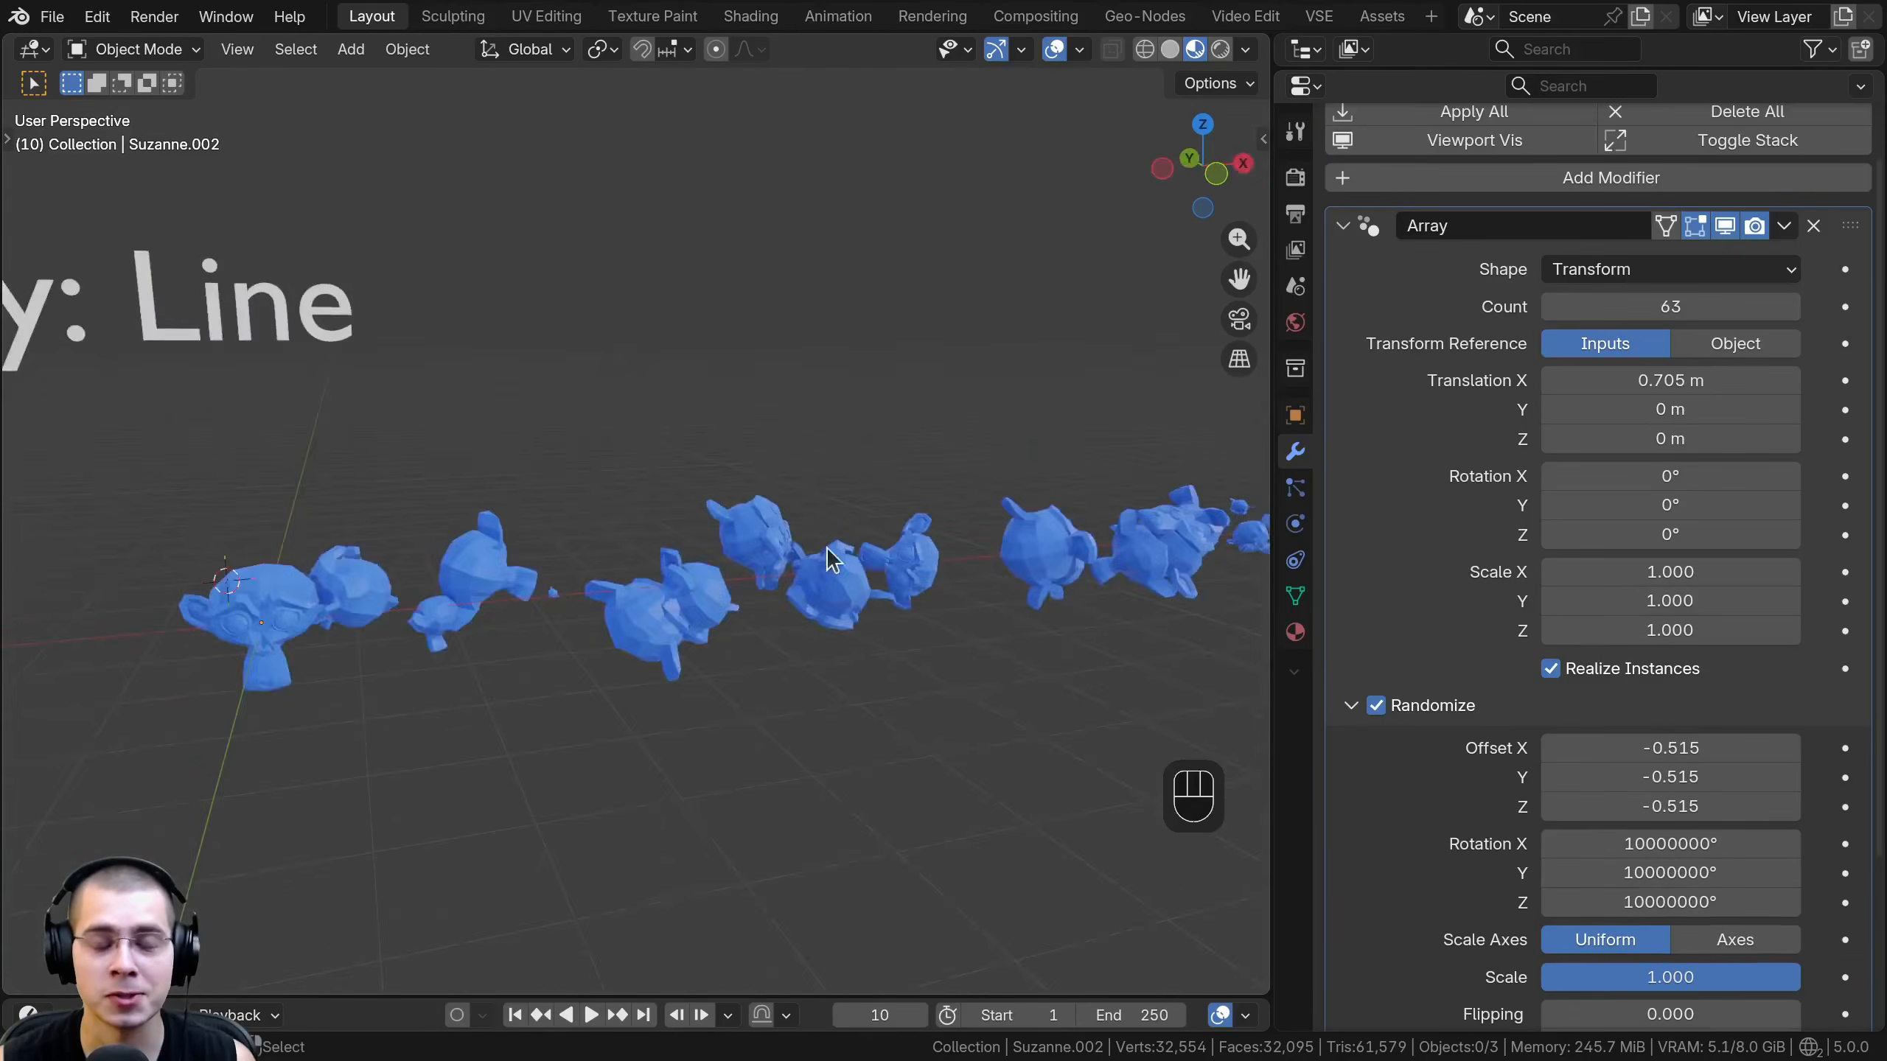
{"action": "middle_click_drag", "start_coordinate": [825, 547], "coordinate": [926, 510]}
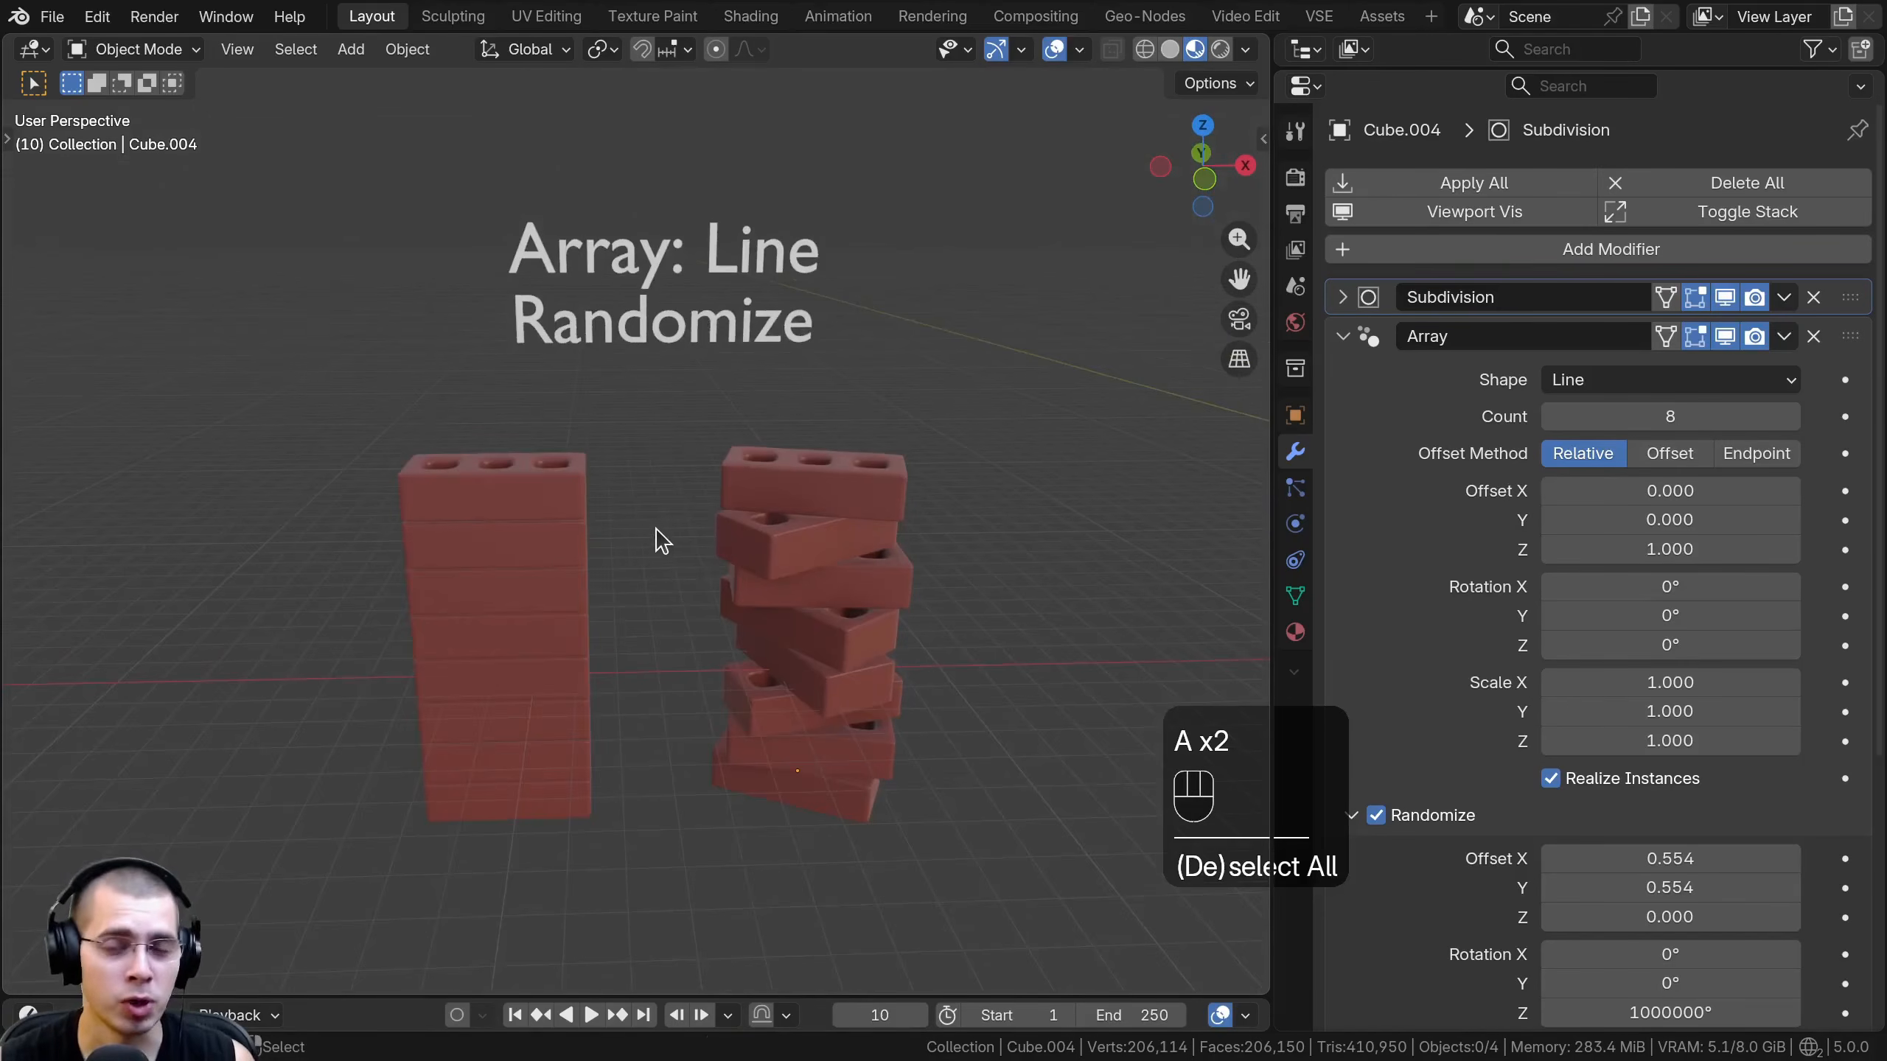
- Select the straight brick stack and examine its Array settings and shape alongside the randomized stack
{"action": "middle_click_drag", "start_coordinate": [656, 534], "coordinate": [760, 680]}
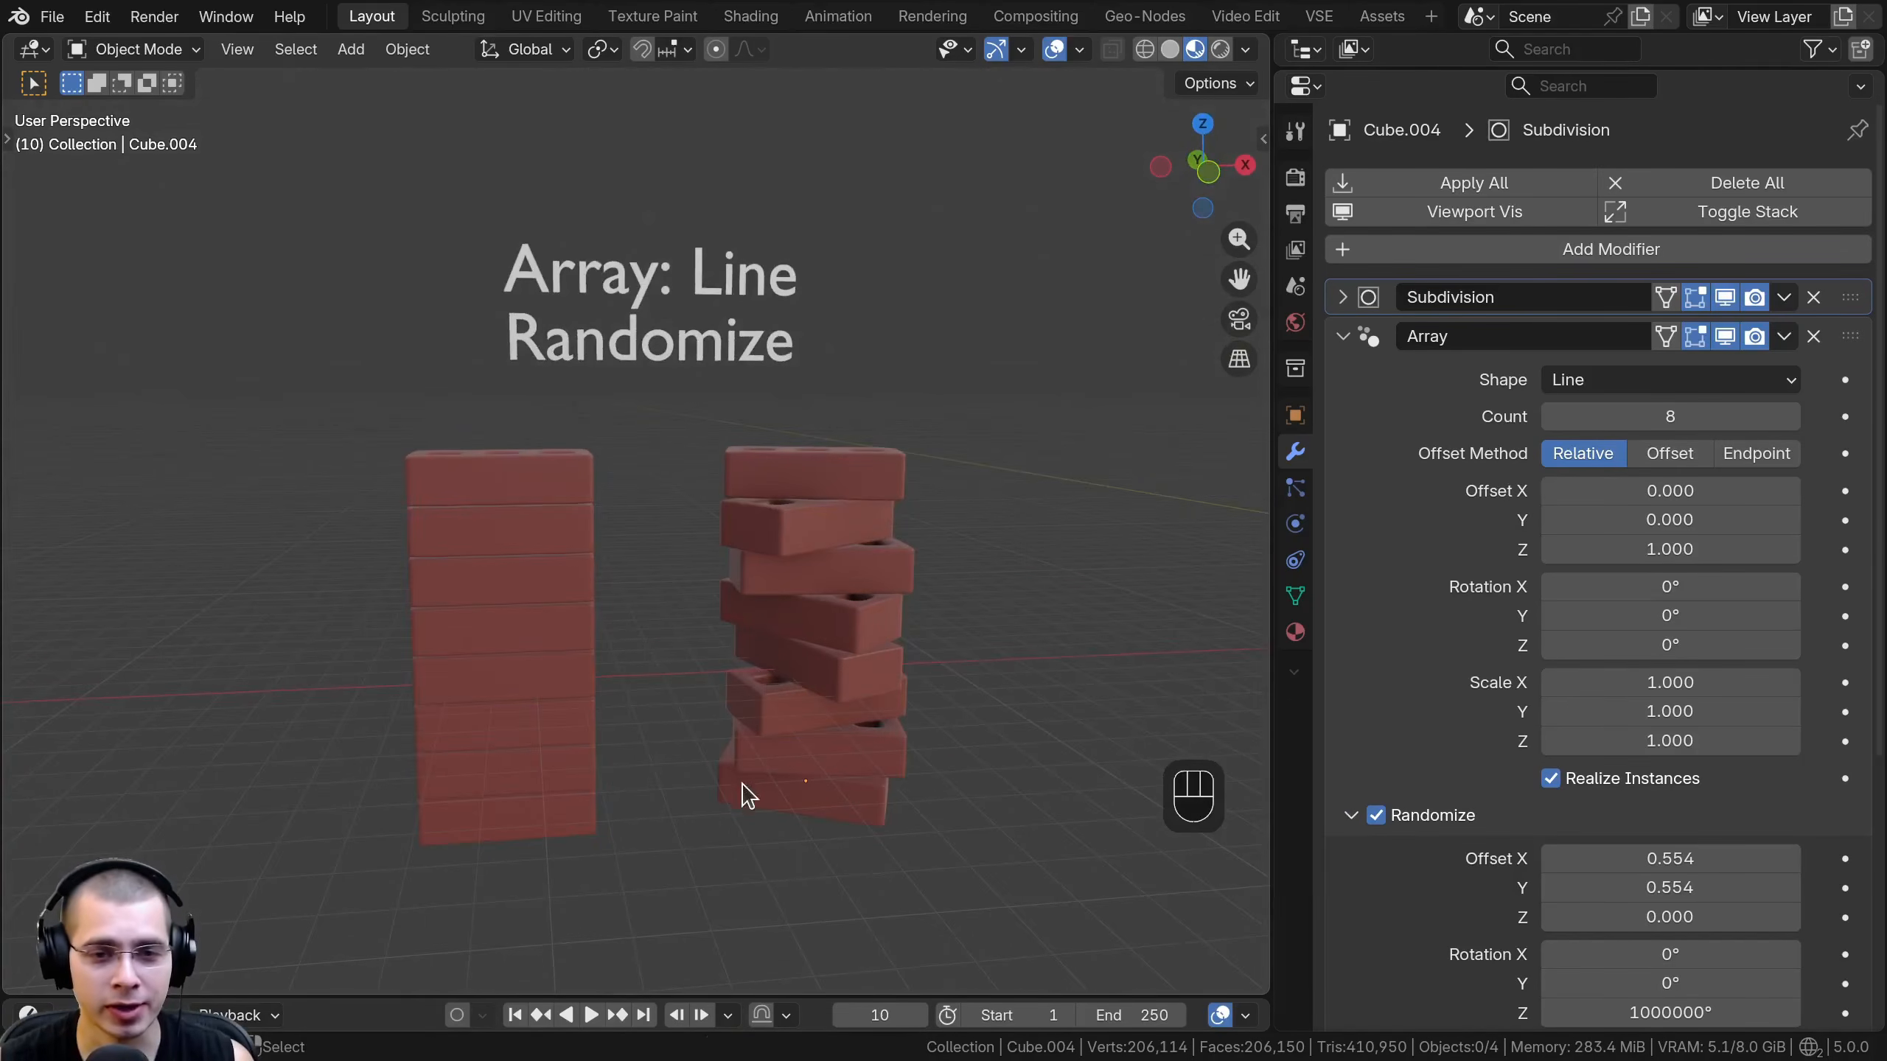
{"action": "left_click", "coordinate": [583, 615], "text": "shift"}
{"action": "scroll", "coordinate": [657, 549], "scroll_direction": "up", "scroll_amount": 2}
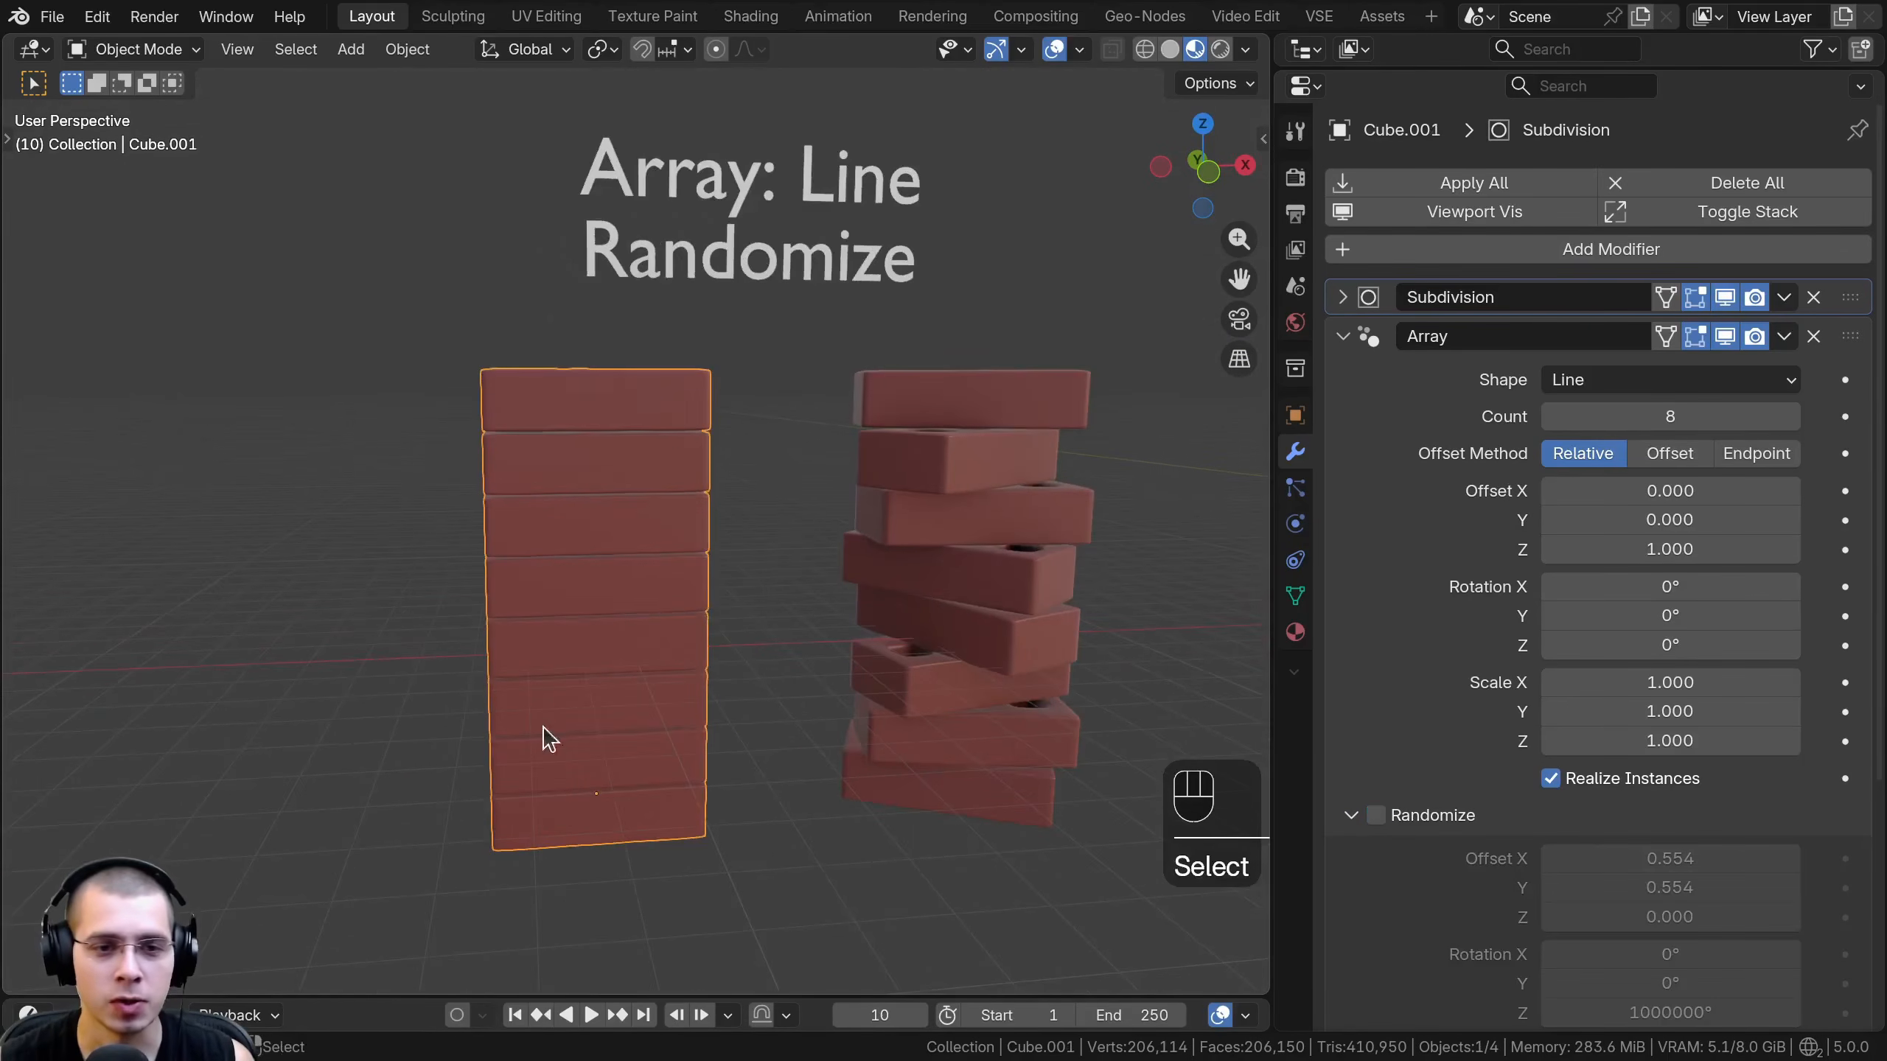
{"action": "middle_click_drag", "start_coordinate": [584, 524], "coordinate": [735, 664]}
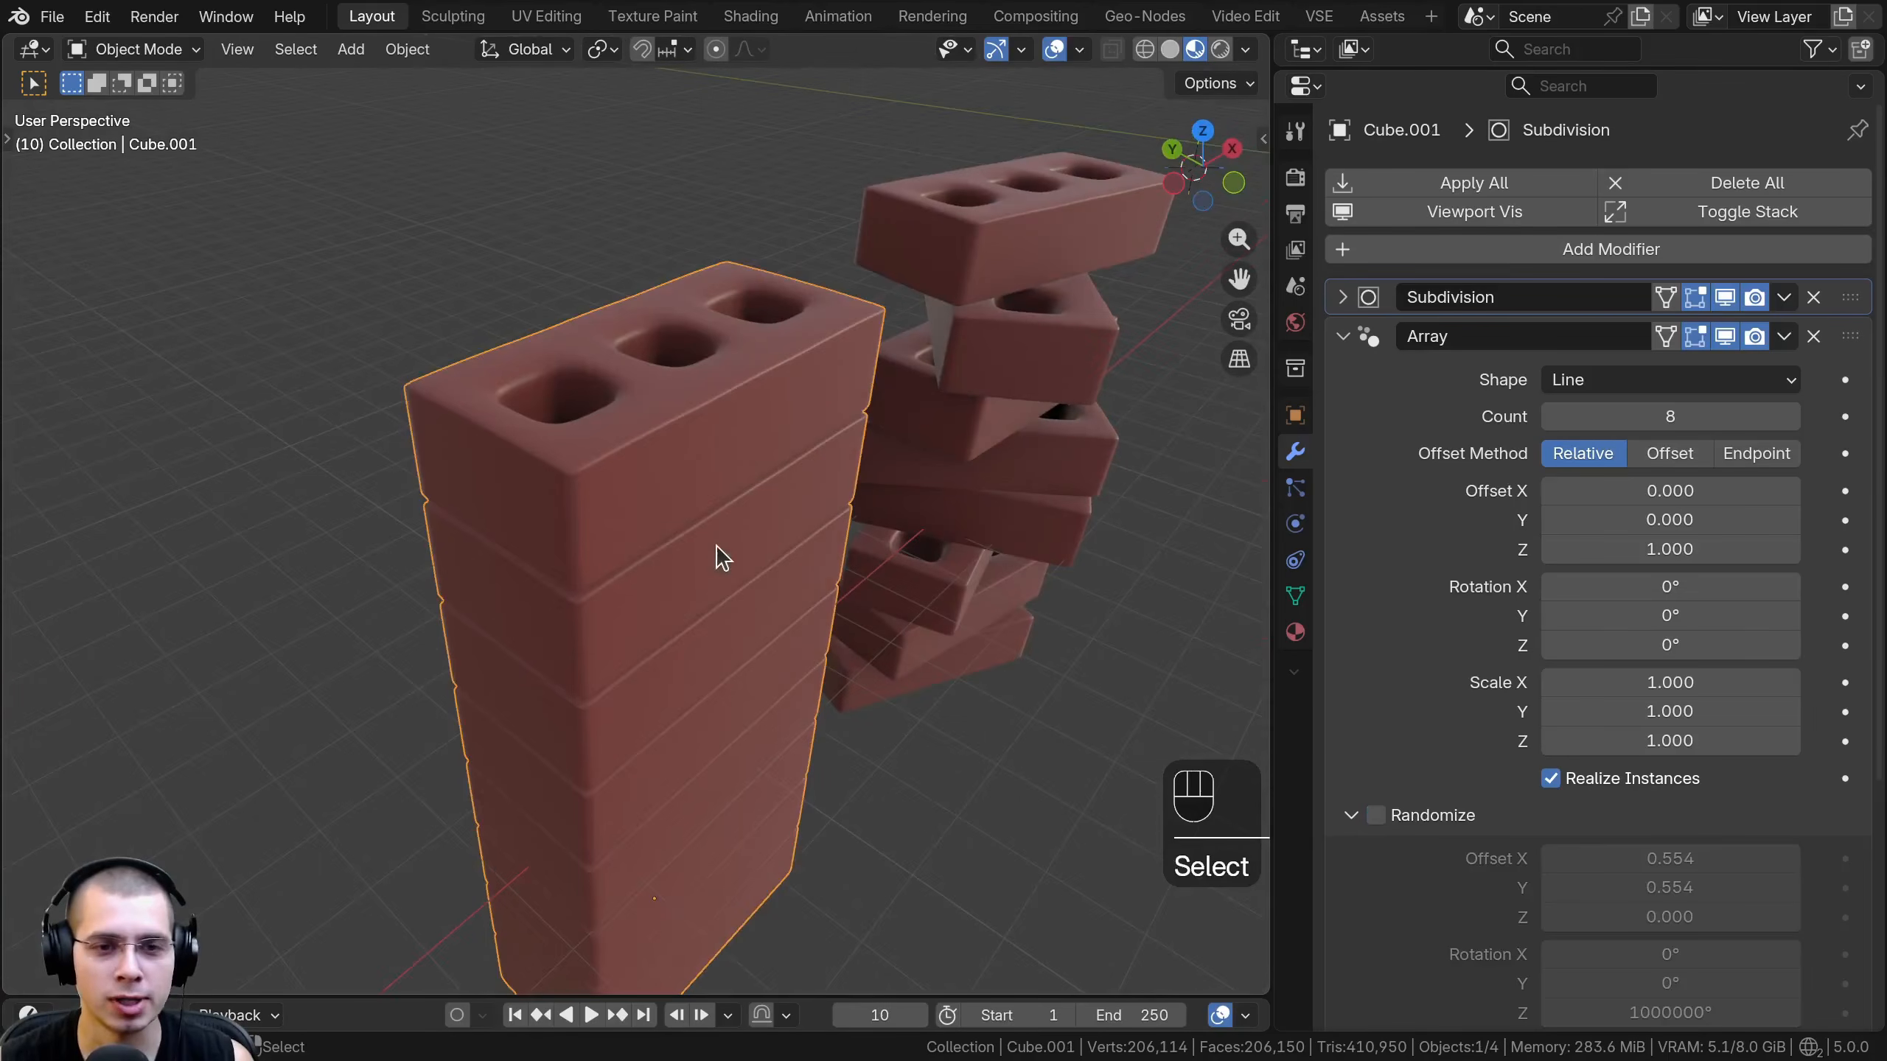
{"action": "scroll", "coordinate": [1144, 540], "scroll_direction": "down", "scroll_amount": 2}
{"action": "mouse_move", "coordinate": [1658, 417]}
{"action": "left_mouse_down", "text": "shift"}
{"action": "mouse_move", "coordinate": [1575, 417]}
{"action": "mouse_move", "coordinate": [1658, 417]}
{"action": "left_mouse_up", "text": "shift"}
{"action": "middle_click_drag", "start_coordinate": [825, 462], "coordinate": [646, 357]}
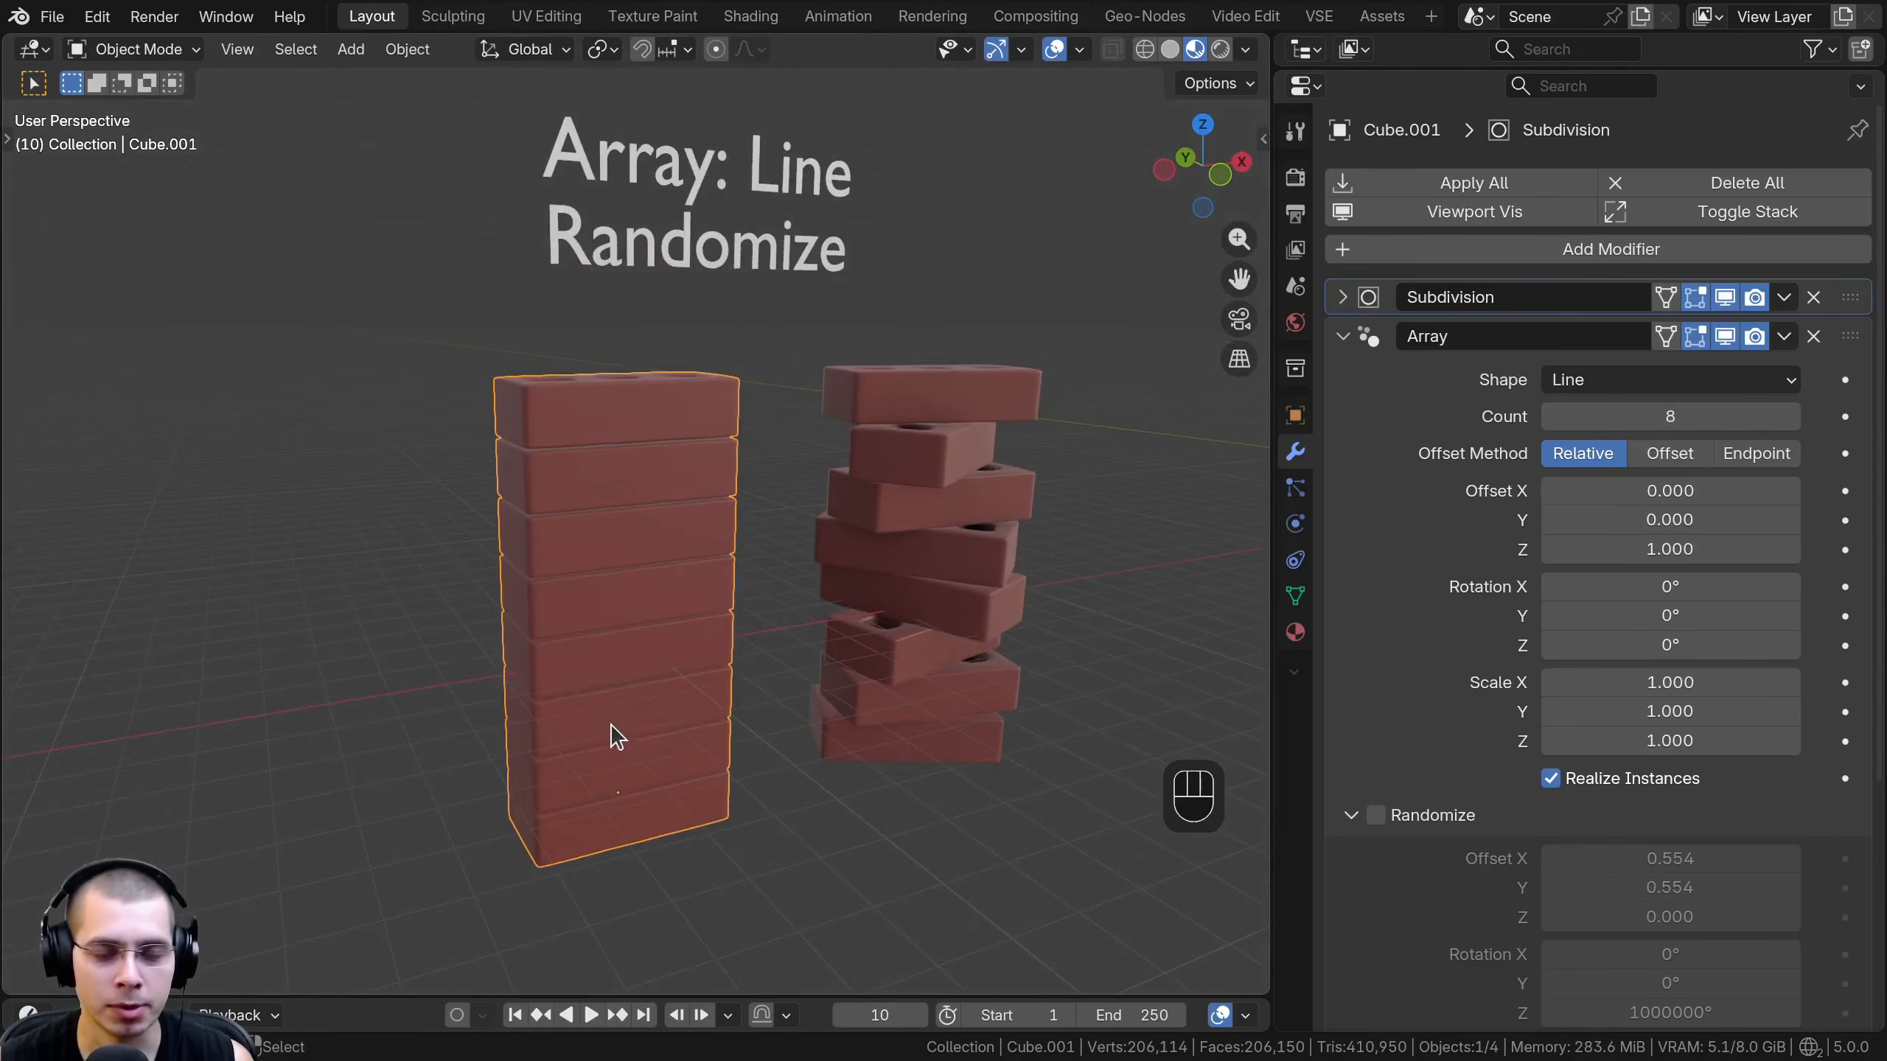
{"action": "middle_click_drag", "start_coordinate": [600, 642], "coordinate": [585, 679]}
{"action": "scroll", "coordinate": [316, 764], "scroll_direction": "up", "scroll_amount": 3}
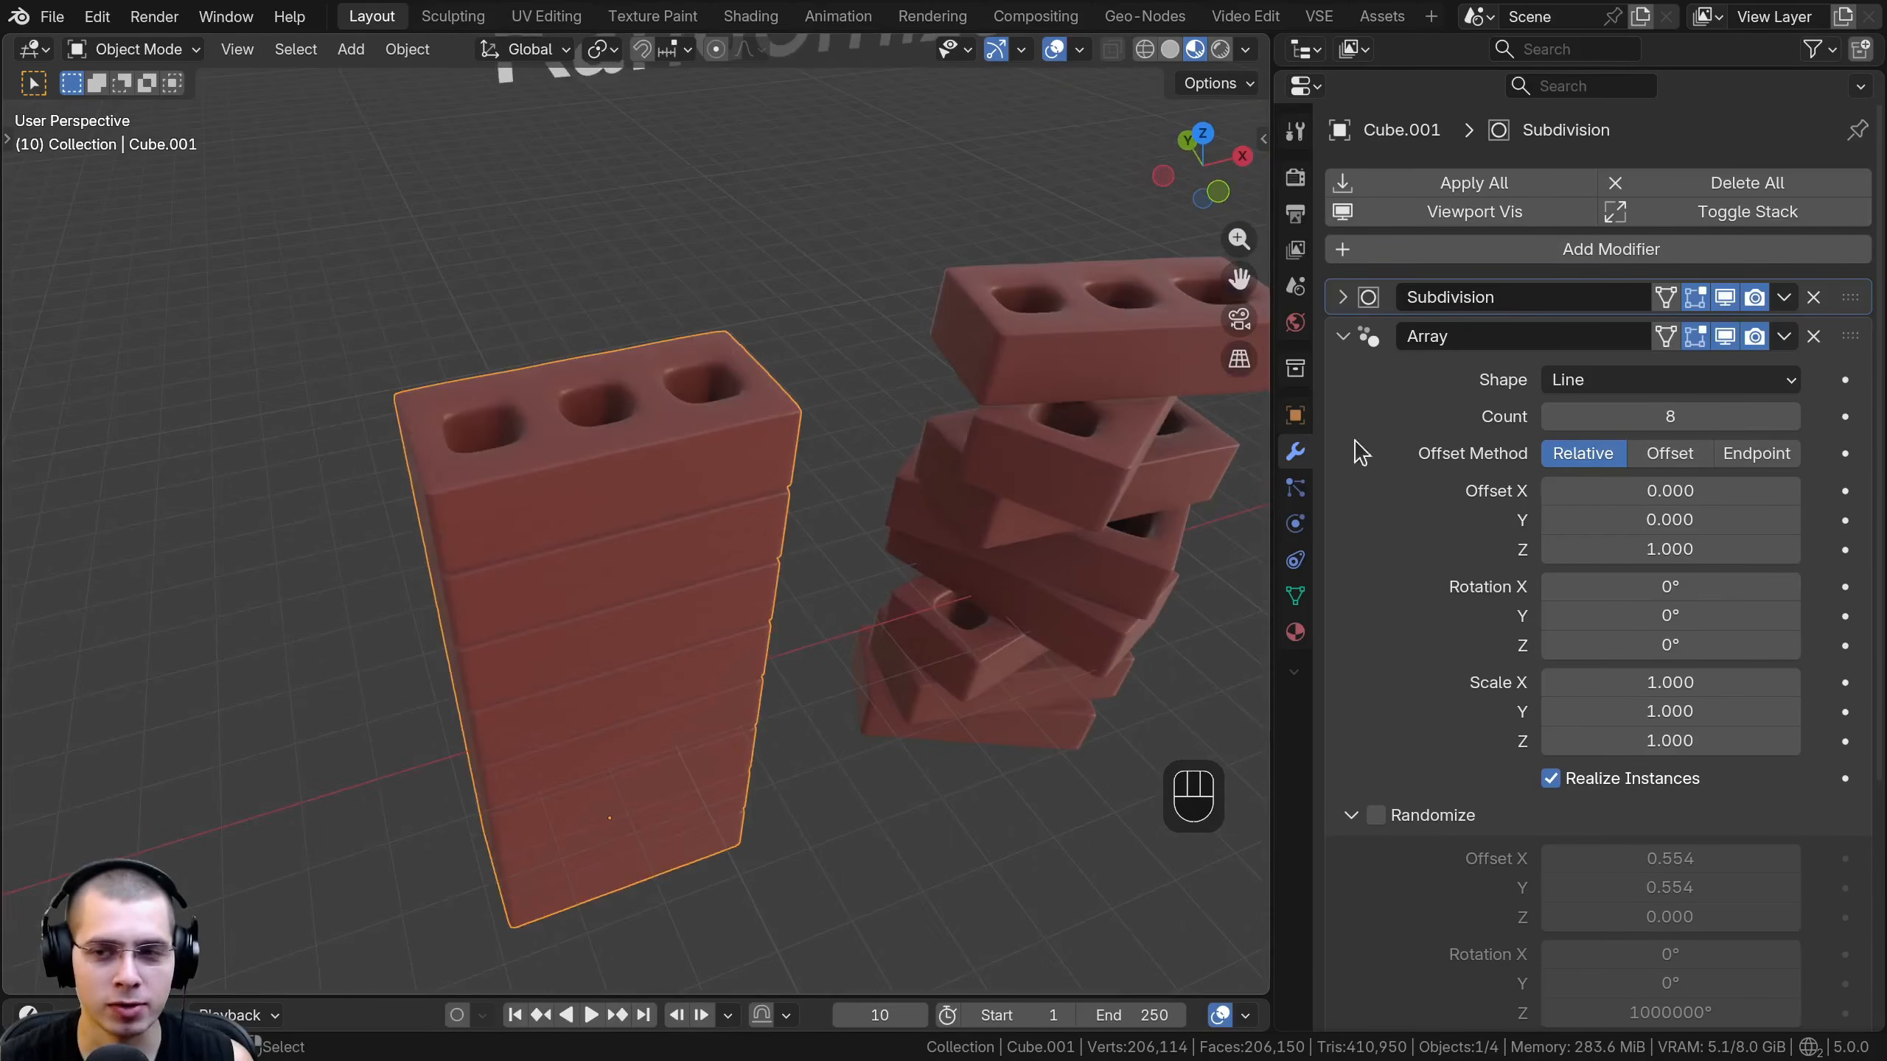
{"action": "middle_click_drag", "start_coordinate": [600, 677], "coordinate": [580, 483]}
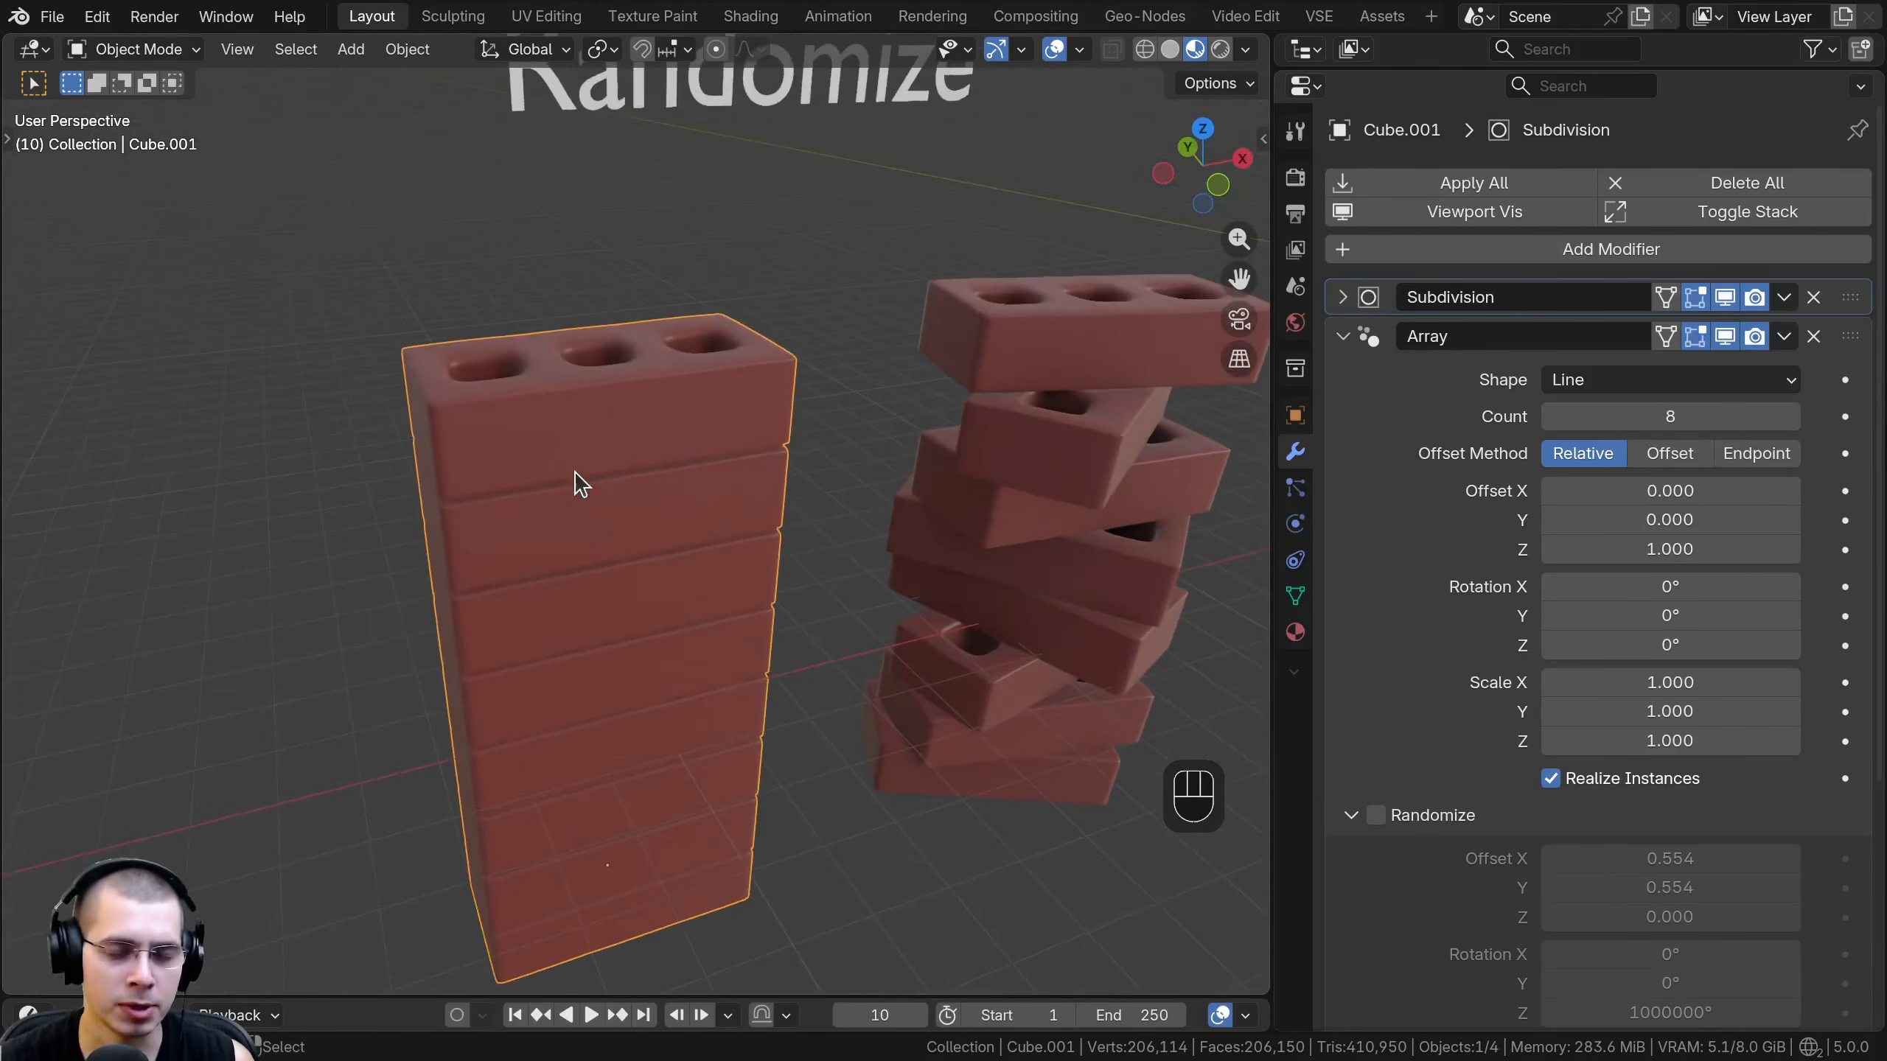
{"action": "middle_click_drag", "start_coordinate": [689, 544], "coordinate": [400, 560], "text": "shift"}
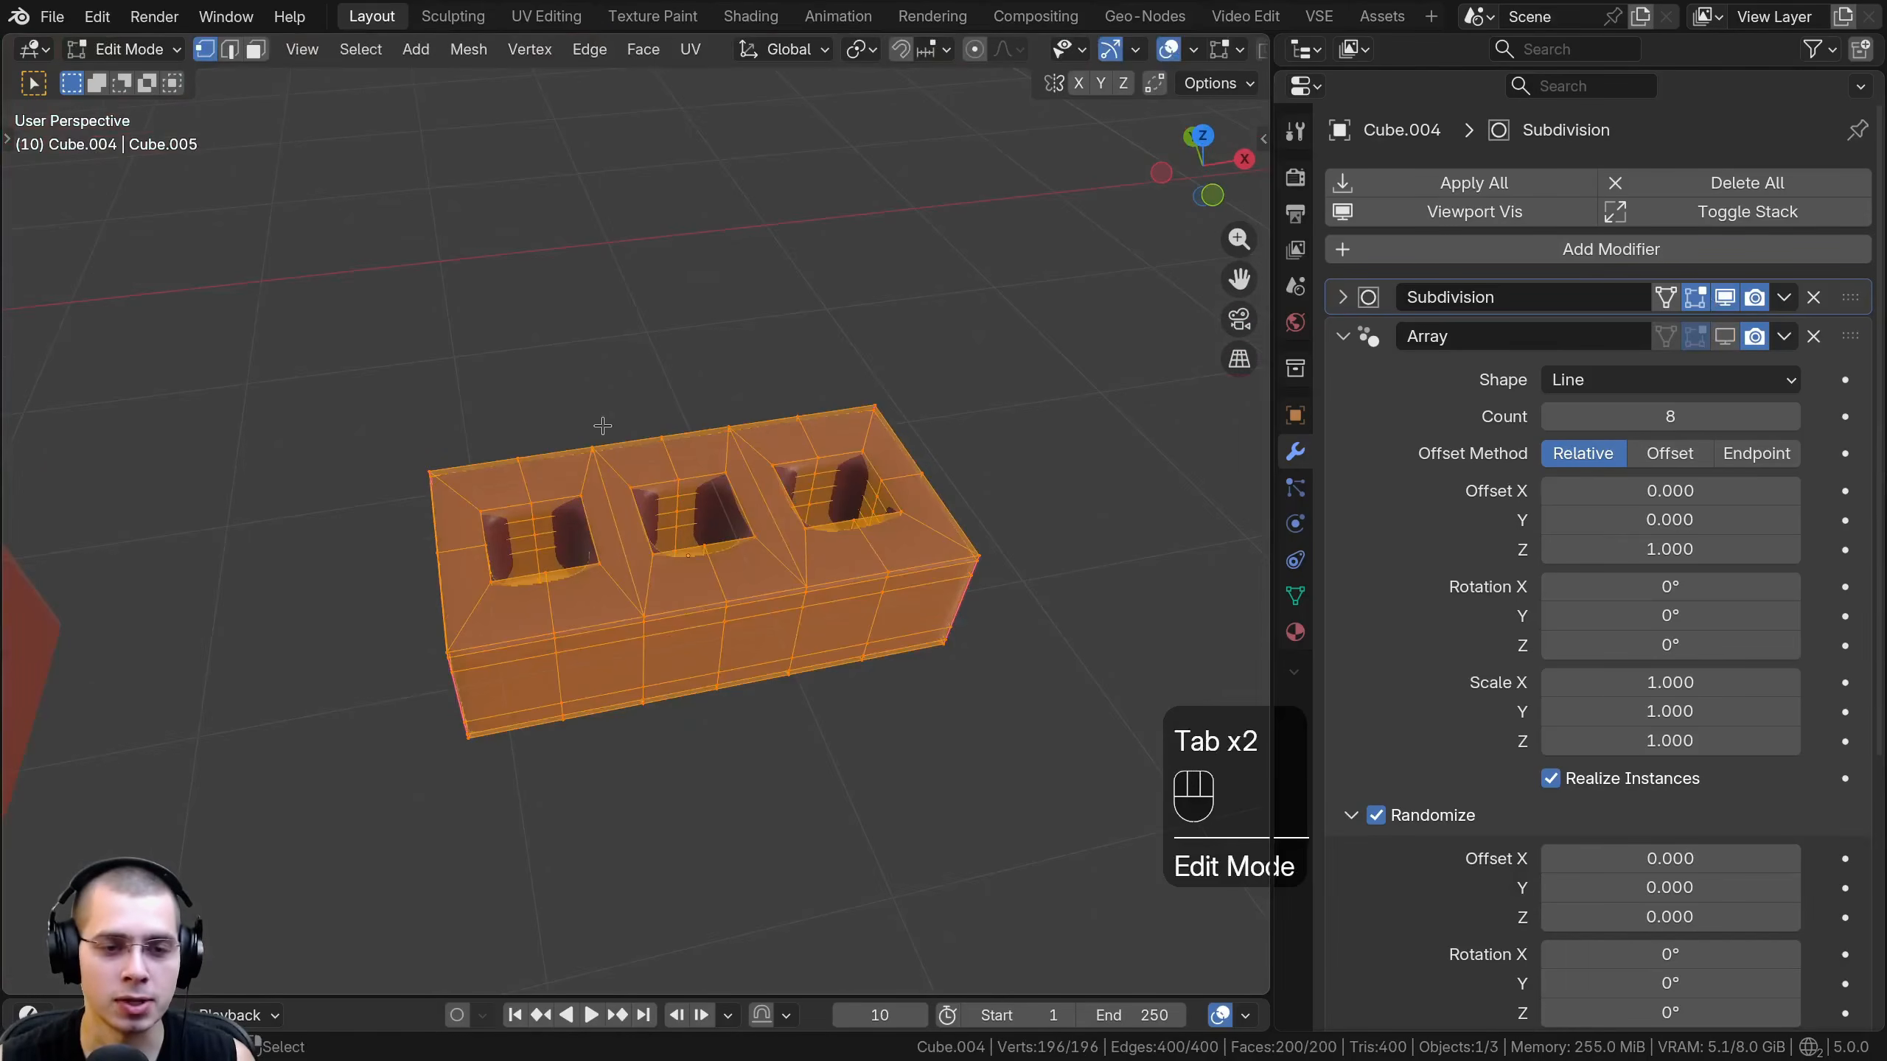
- Check the second stack's single brick in Edit Mode and enable its Array modifier's viewport display
{"action": "key", "text": "Tab"}
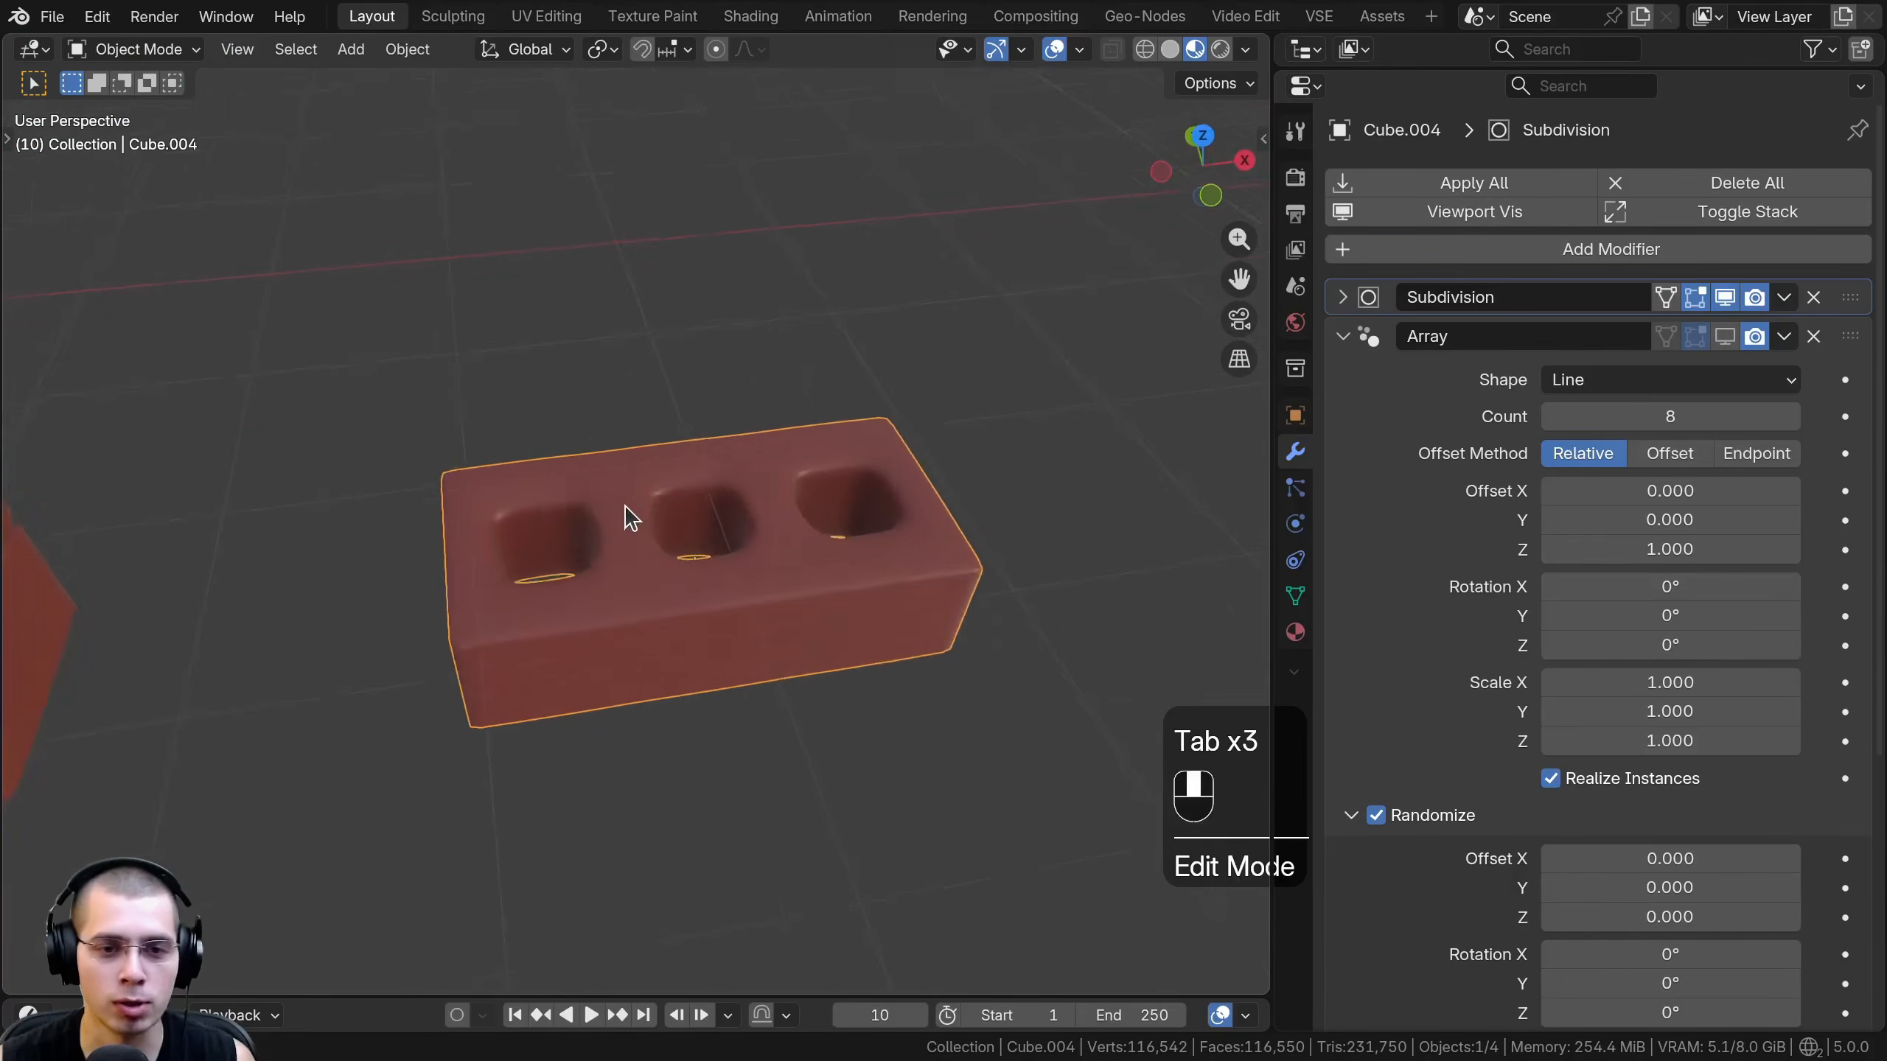
{"action": "scroll", "coordinate": [628, 513], "scroll_direction": "down", "scroll_amount": 3}
{"action": "key", "text": "Tab"}
{"action": "key", "text": "Tab"}
{"action": "left_click", "coordinate": [1723, 338]}
{"action": "middle_click_drag", "start_coordinate": [730, 392], "coordinate": [699, 548], "text": "shift"}
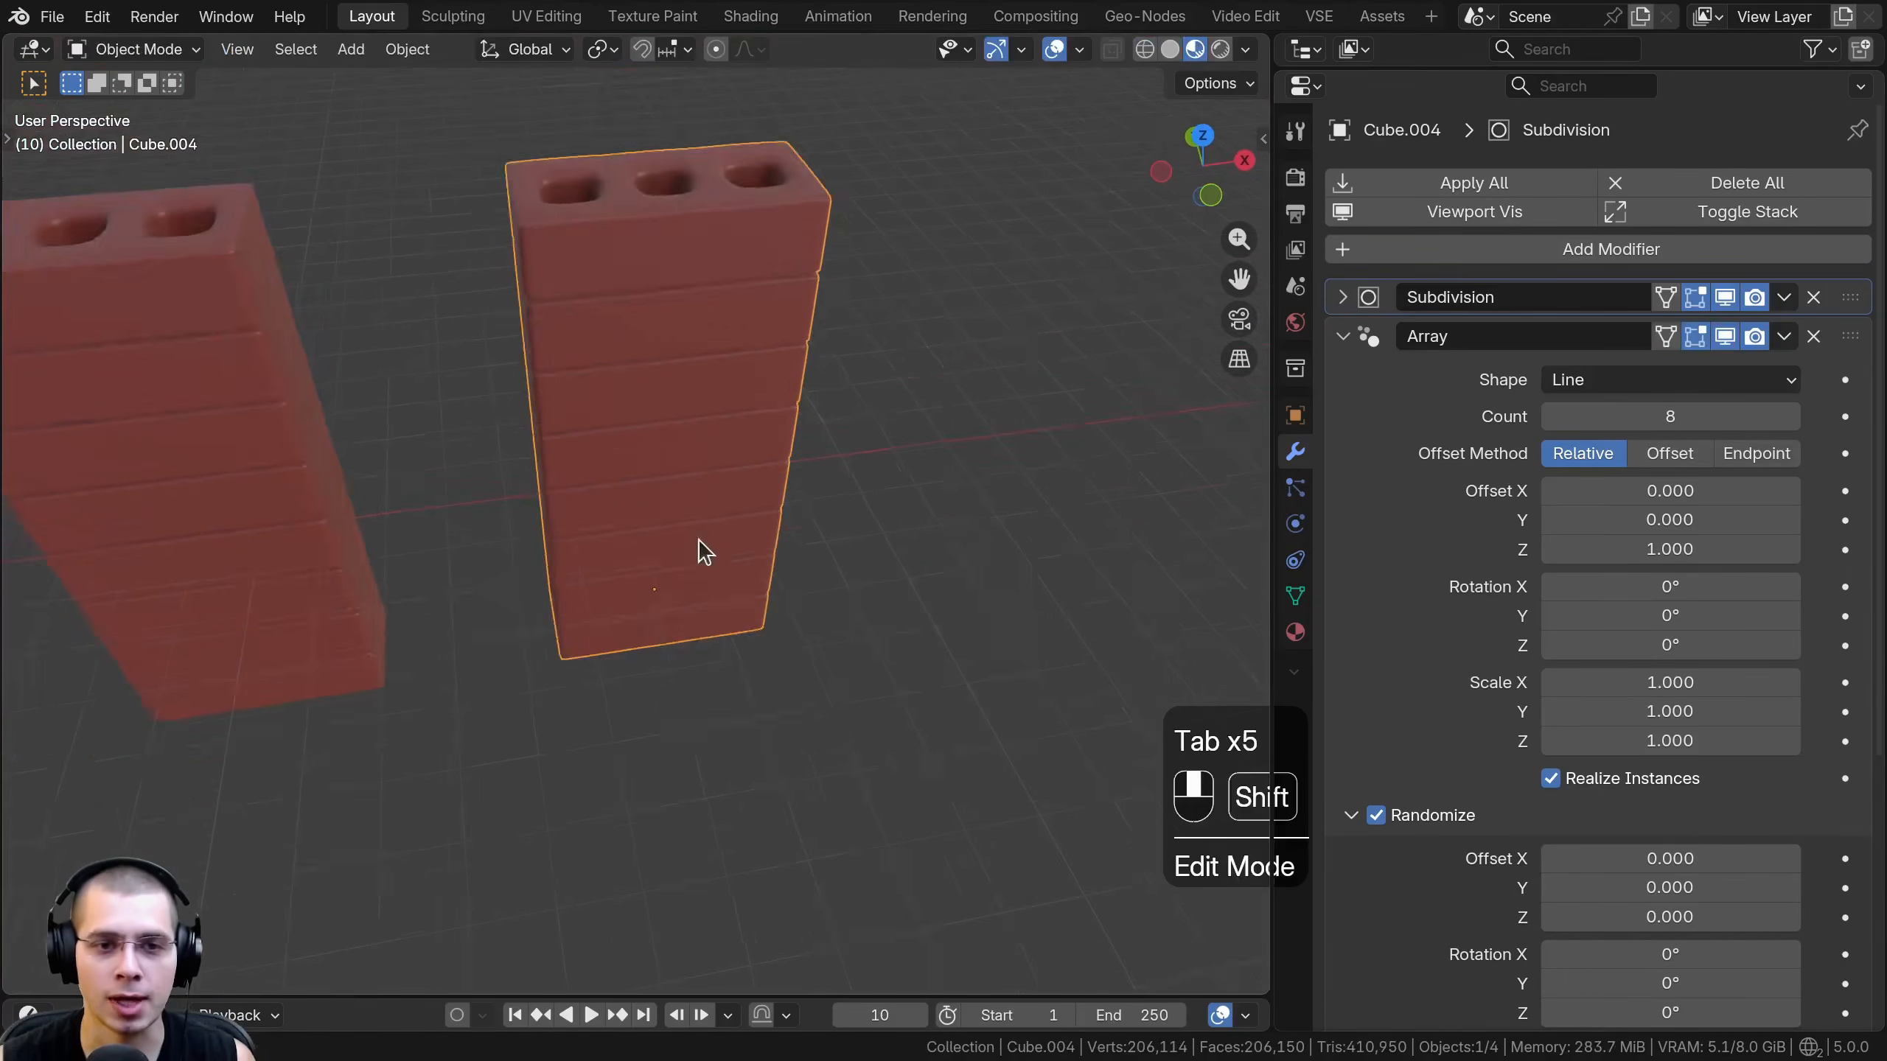
{"action": "mouse_move", "coordinate": [1632, 417]}
{"action": "left_mouse_down"}
{"action": "mouse_move", "coordinate": [1597, 418]}
{"action": "mouse_move", "coordinate": [1631, 417]}
{"action": "left_mouse_up"}
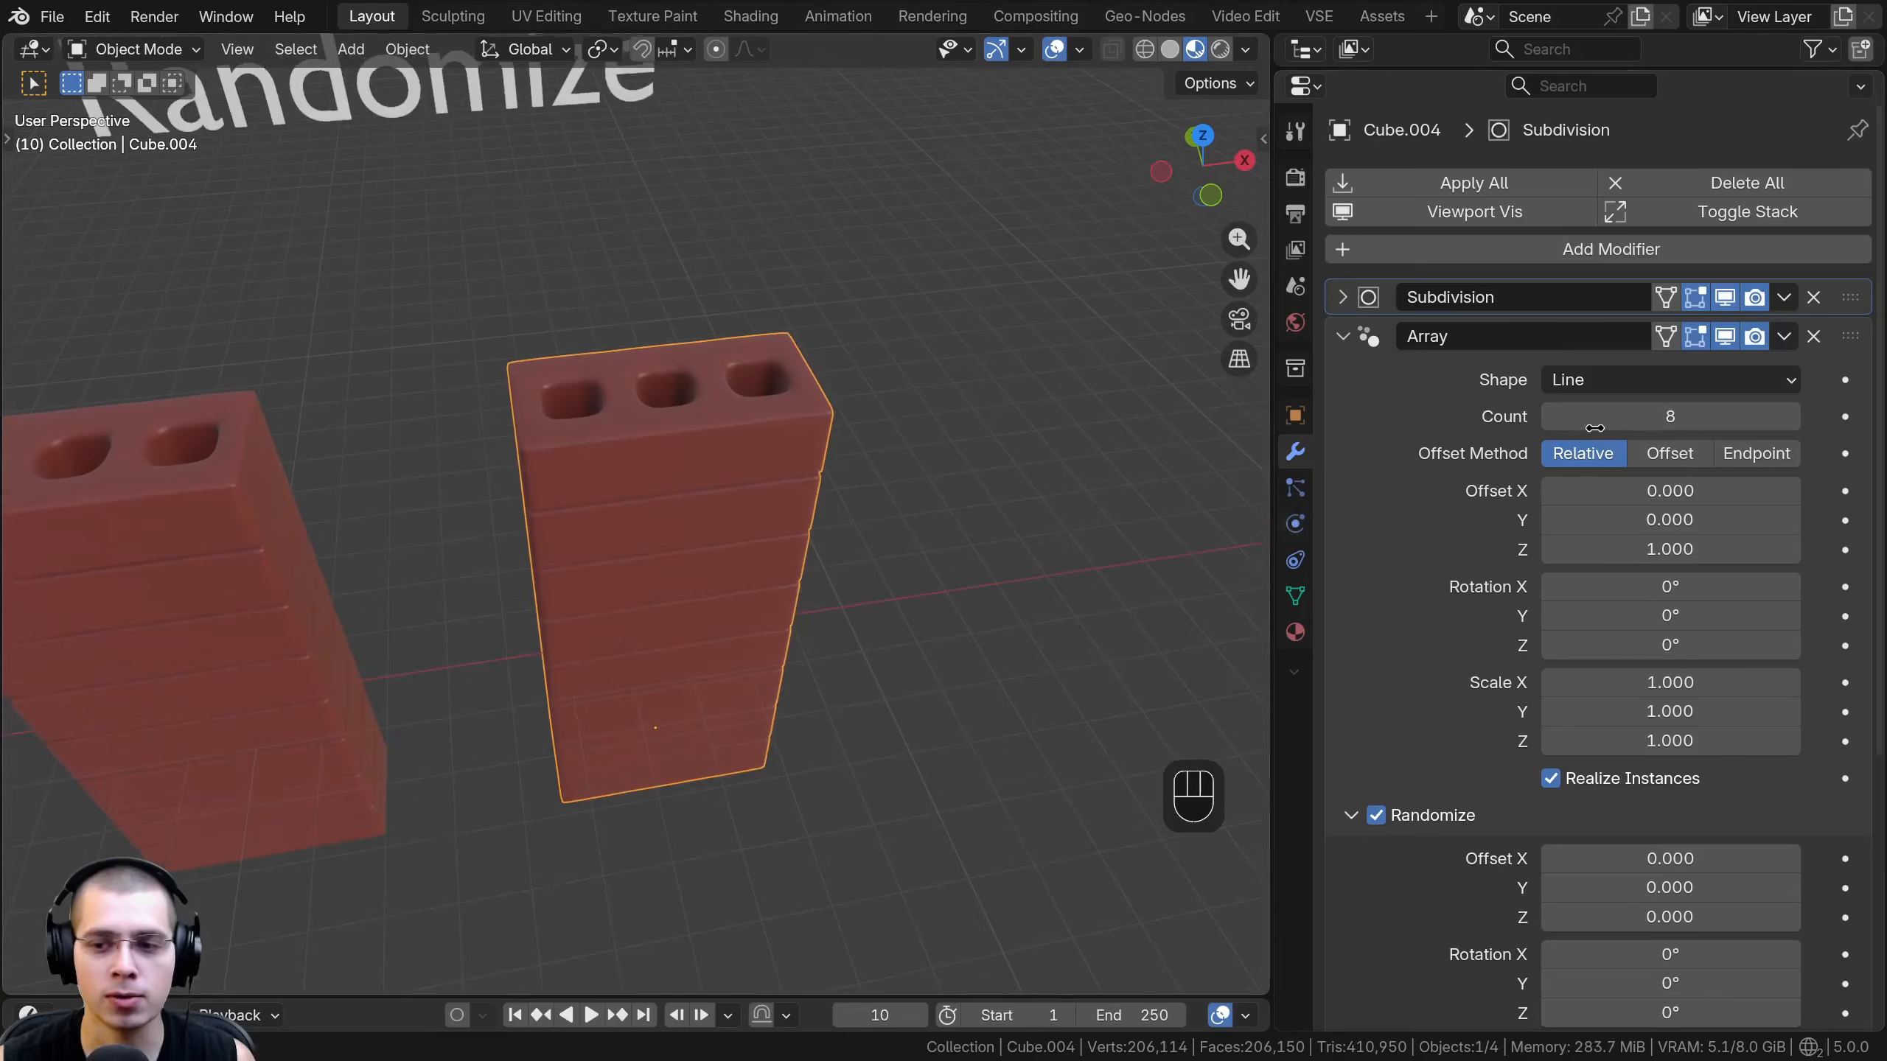
- Vary the second brick stack's random Z rotation, trying 132° and 60.3° to twist the bricks
{"action": "scroll", "coordinate": [1326, 601], "scroll_direction": "down", "scroll_amount": 8}
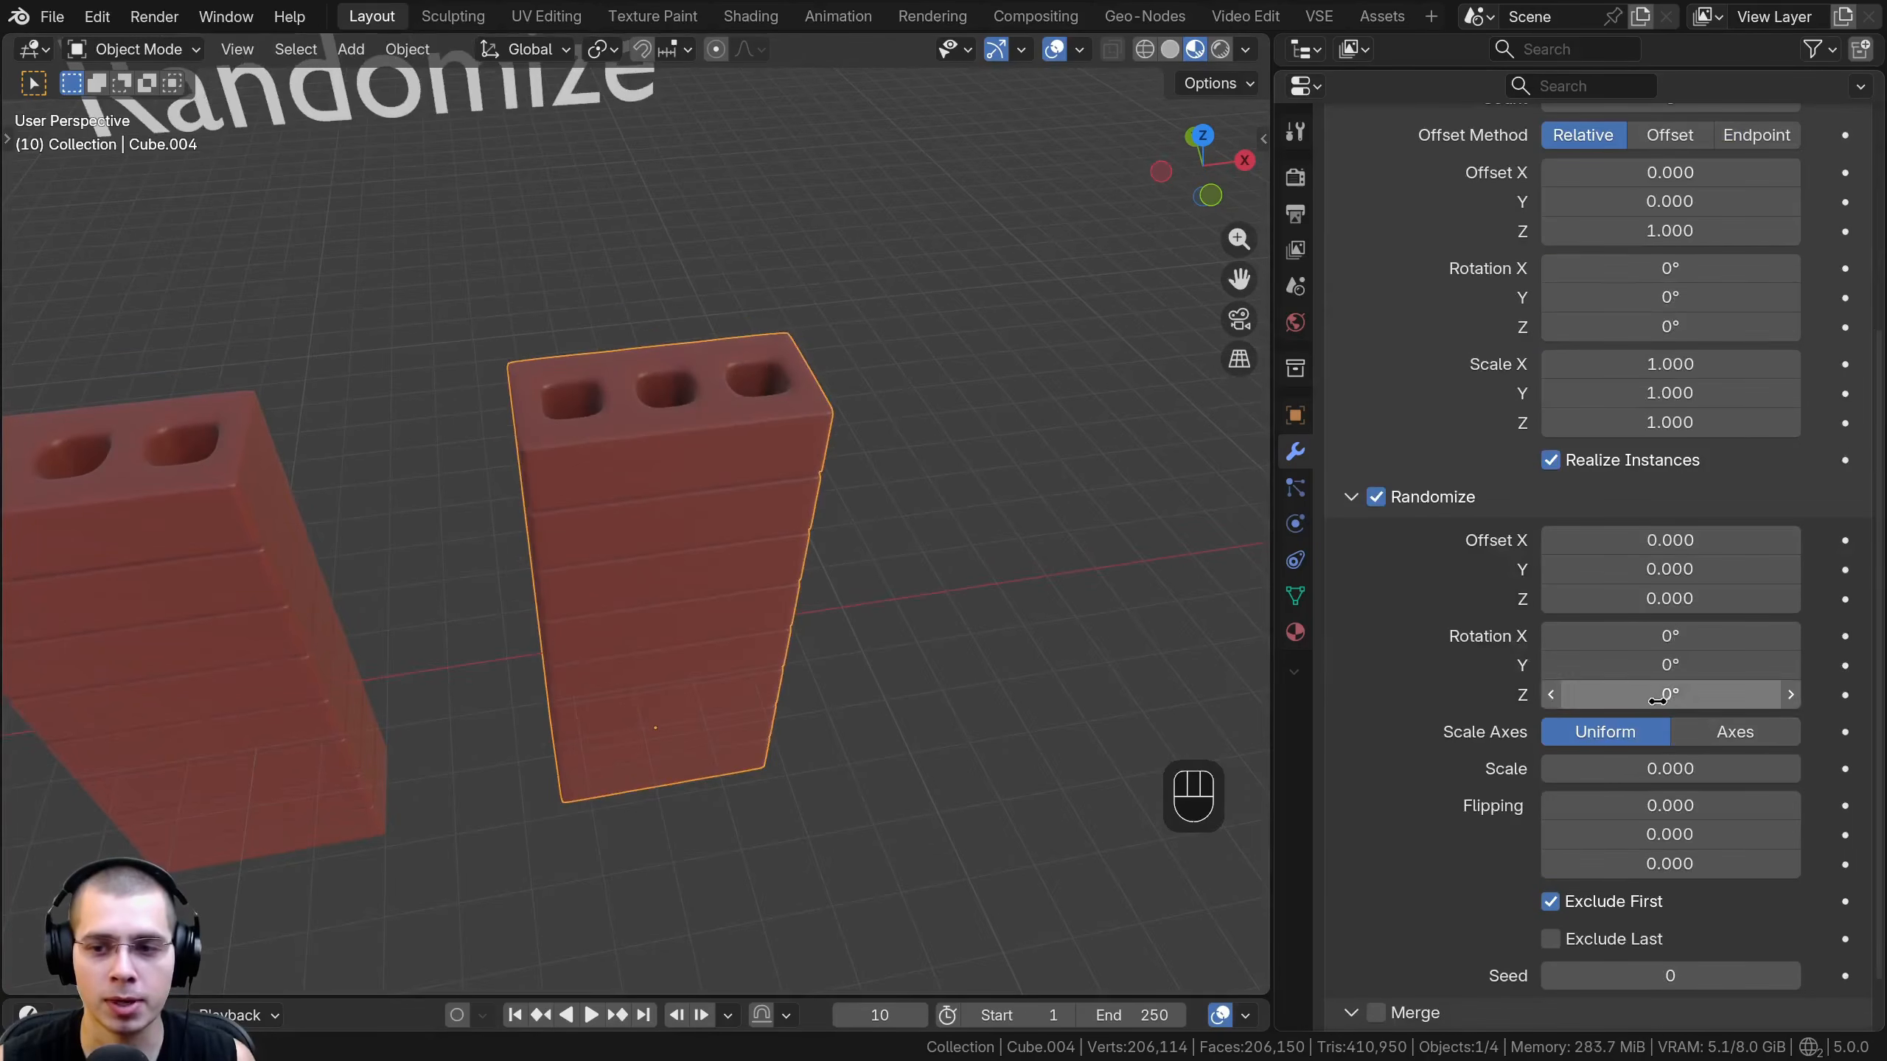
{"action": "left_click_drag", "start_coordinate": [1670, 695], "coordinate": [1751, 694]}
{"action": "right_click", "coordinate": [1709, 695]}
{"action": "right_click", "coordinate": [1634, 658]}
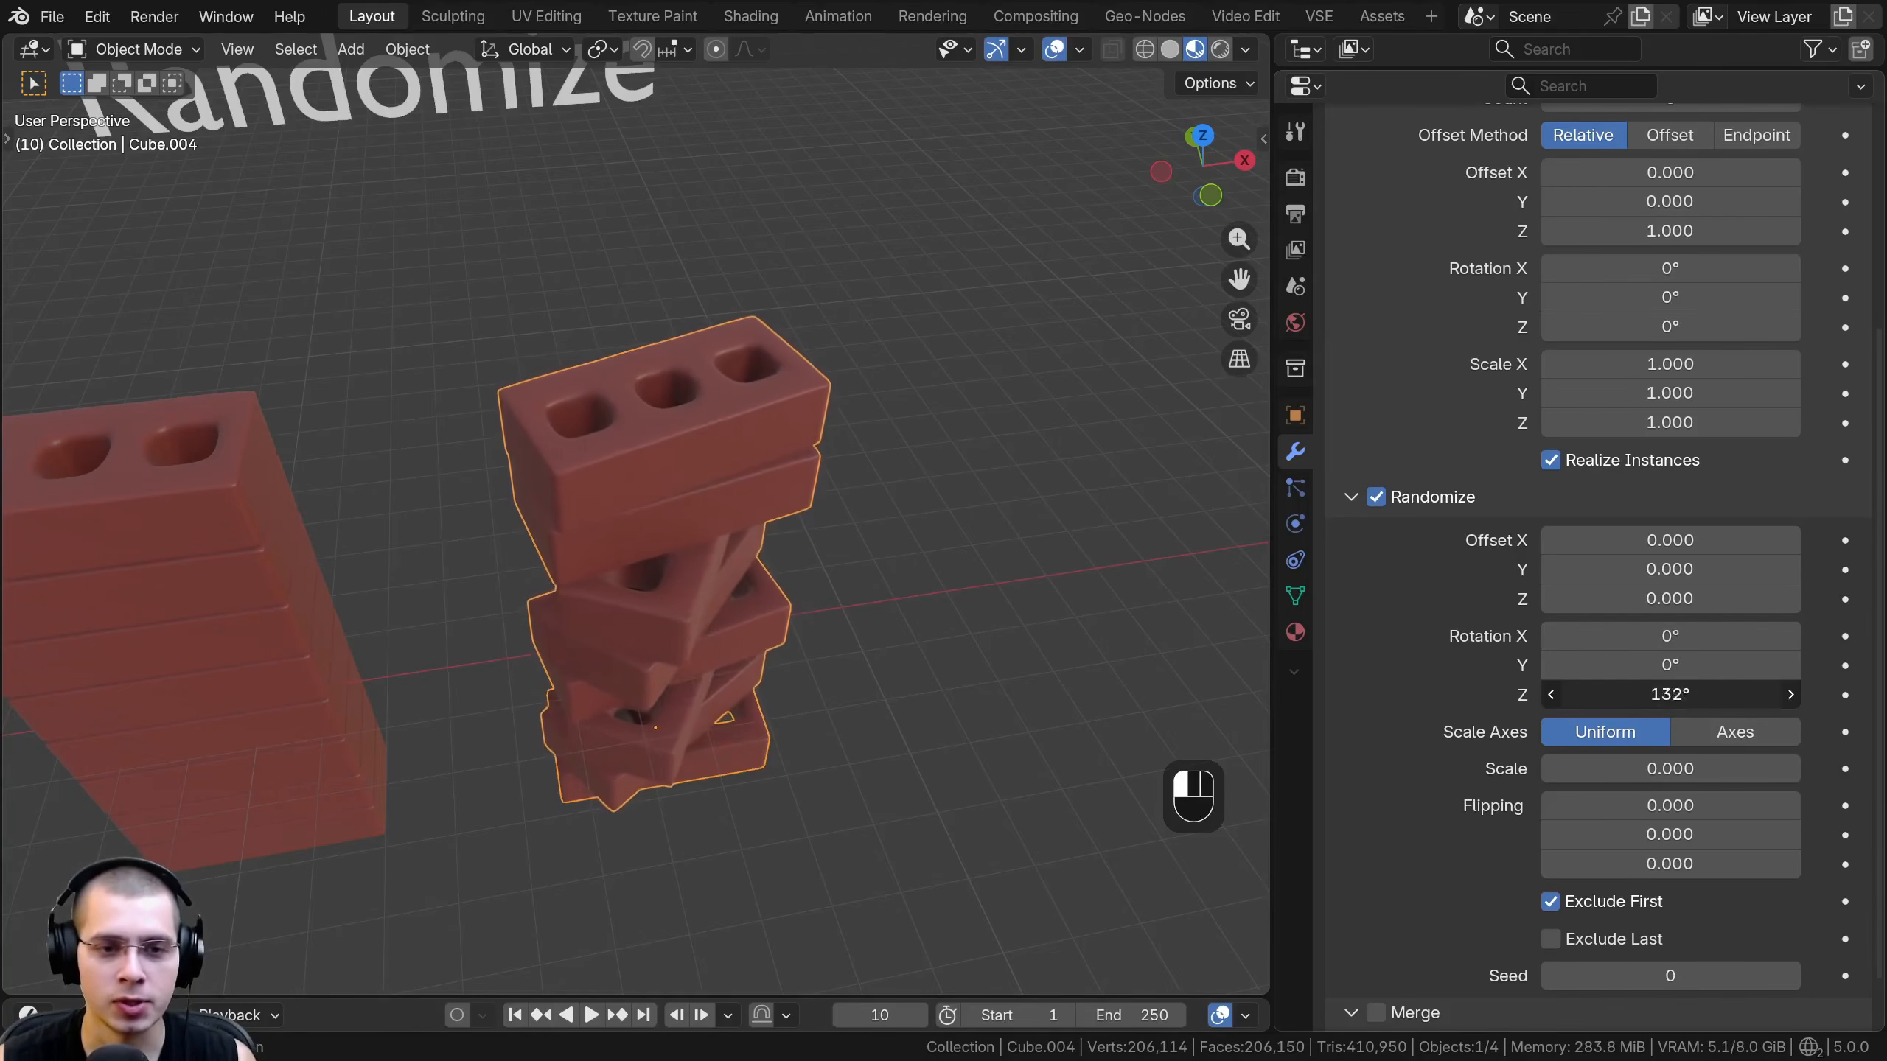
{"action": "middle_click_drag", "start_coordinate": [882, 772], "coordinate": [589, 558]}
{"action": "middle_click_drag", "start_coordinate": [820, 496], "coordinate": [787, 349]}
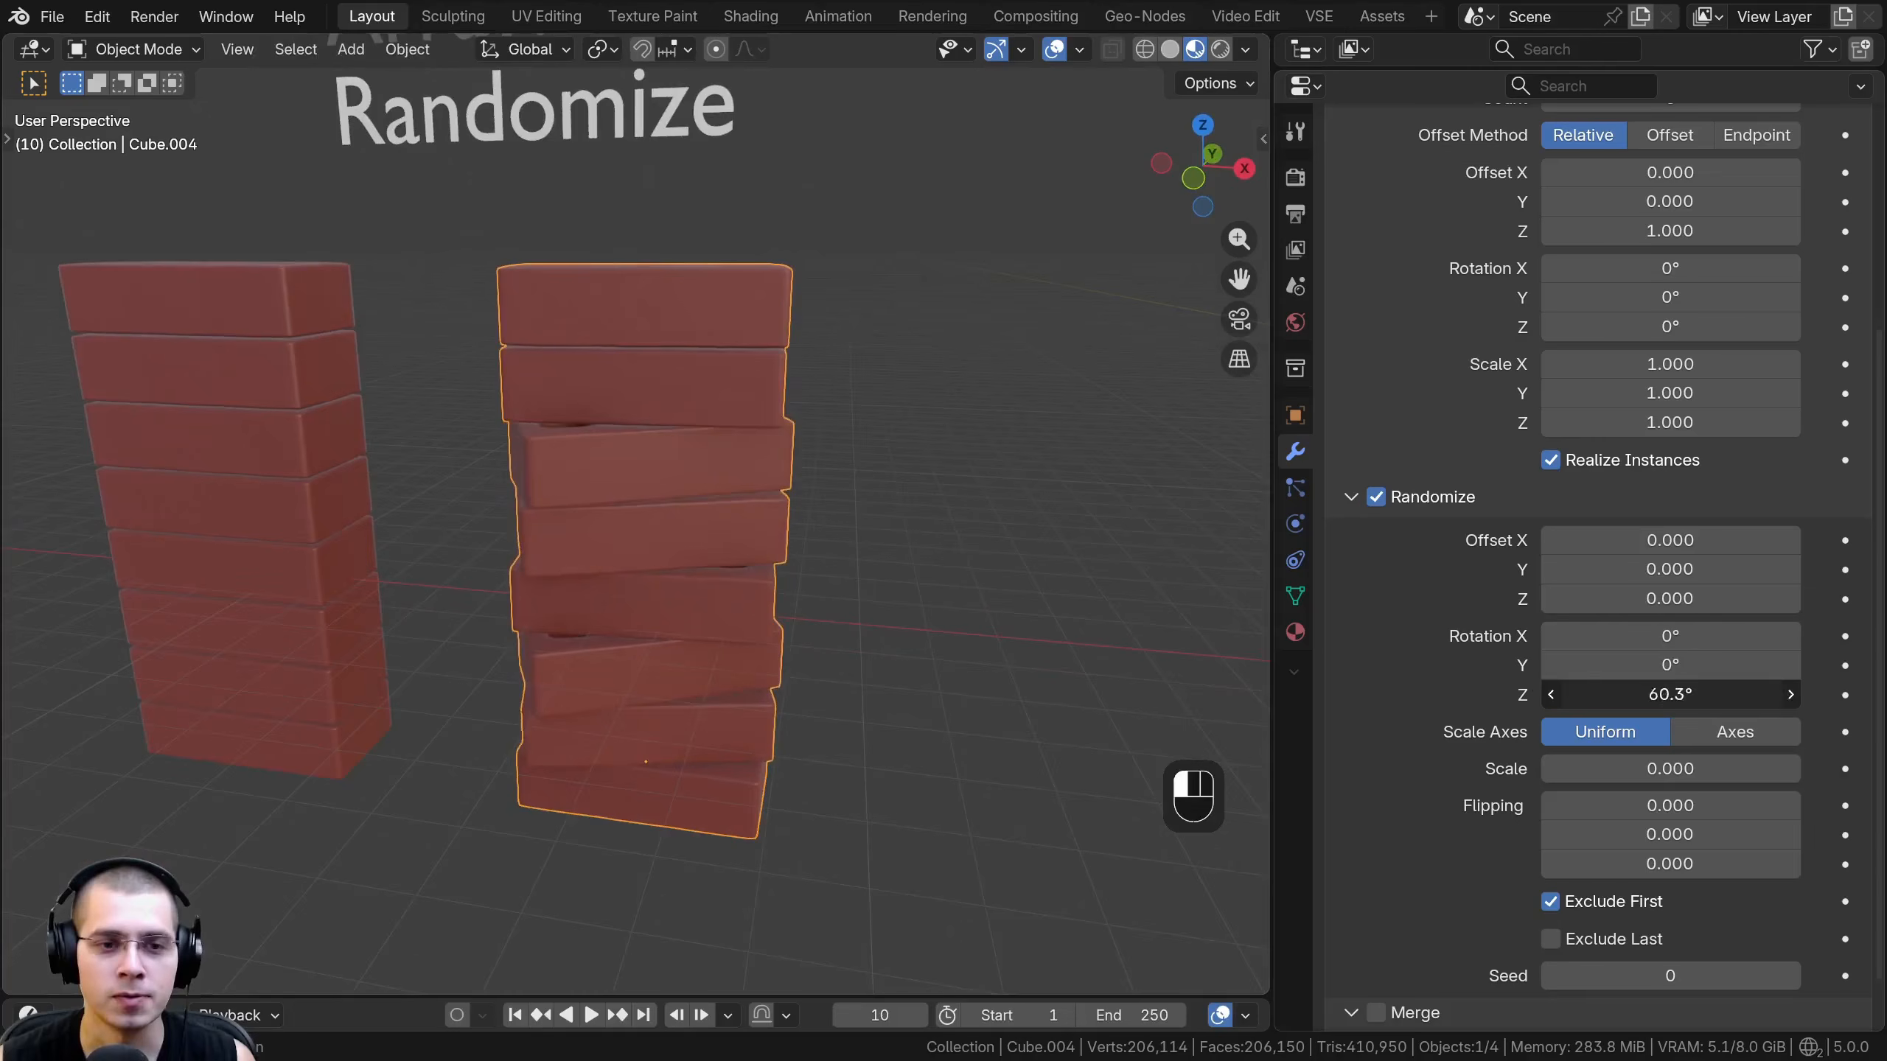
{"action": "left_click_drag", "start_coordinate": [1670, 695], "coordinate": [1665, 695]}
{"action": "middle_click_drag", "start_coordinate": [769, 624], "coordinate": [556, 560]}
{"action": "scroll", "coordinate": [774, 699], "scroll_direction": "up", "scroll_amount": 2}
{"action": "scroll", "coordinate": [895, 681], "scroll_direction": "up", "scroll_amount": 1}
{"action": "scroll", "coordinate": [896, 682], "scroll_direction": "down", "scroll_amount": 1}
{"action": "scroll", "coordinate": [717, 359], "scroll_direction": "down", "scroll_amount": 2}
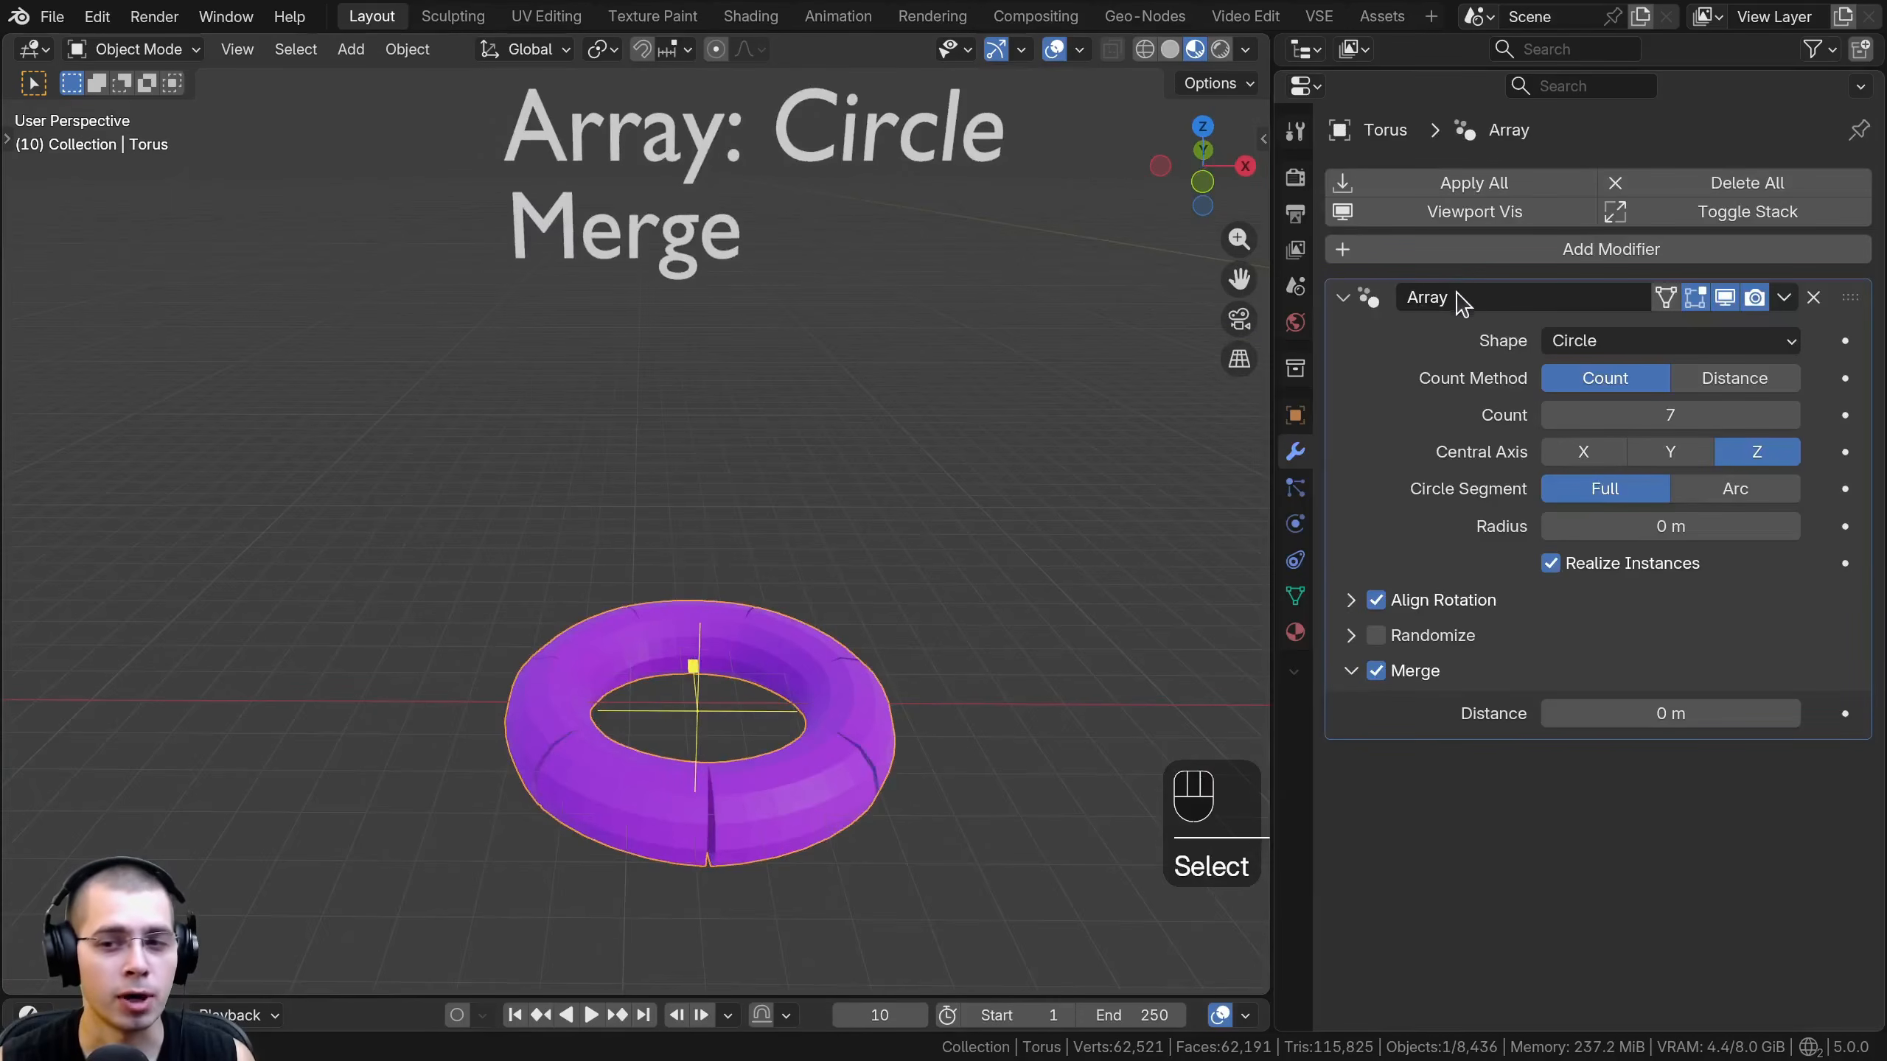
- Set the circular torus array's merge distance to 0.042 m to close the gaps between its segments
{"action": "left_click", "coordinate": [1351, 672]}
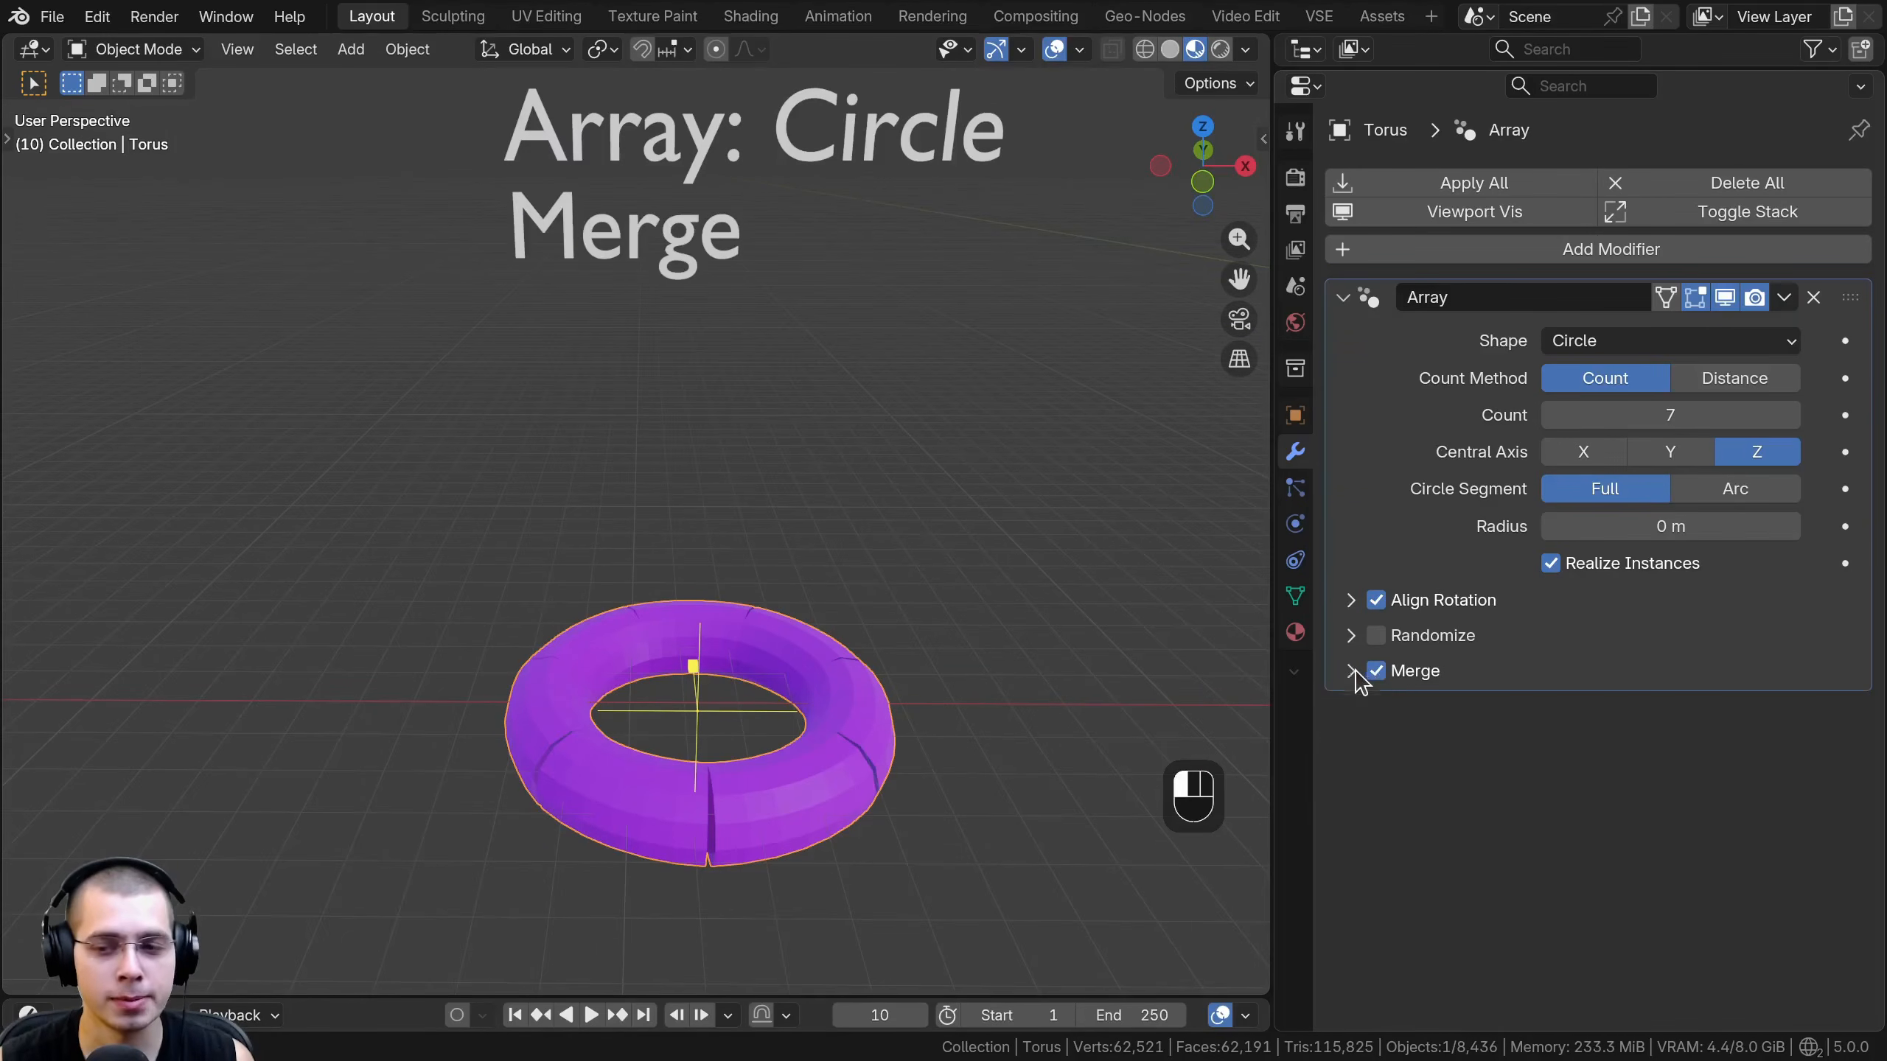
{"action": "left_click", "coordinate": [1354, 670]}
{"action": "middle_click_drag", "start_coordinate": [859, 632], "coordinate": [833, 702]}
{"action": "middle_click_drag", "start_coordinate": [833, 703], "coordinate": [820, 487], "text": "shift"}
{"action": "scroll", "coordinate": [849, 531], "scroll_direction": "up", "scroll_amount": 3}
{"action": "middle_click_drag", "start_coordinate": [821, 487], "coordinate": [786, 537], "text": "shift"}
{"action": "scroll", "coordinate": [747, 664], "scroll_direction": "up", "scroll_amount": 2}
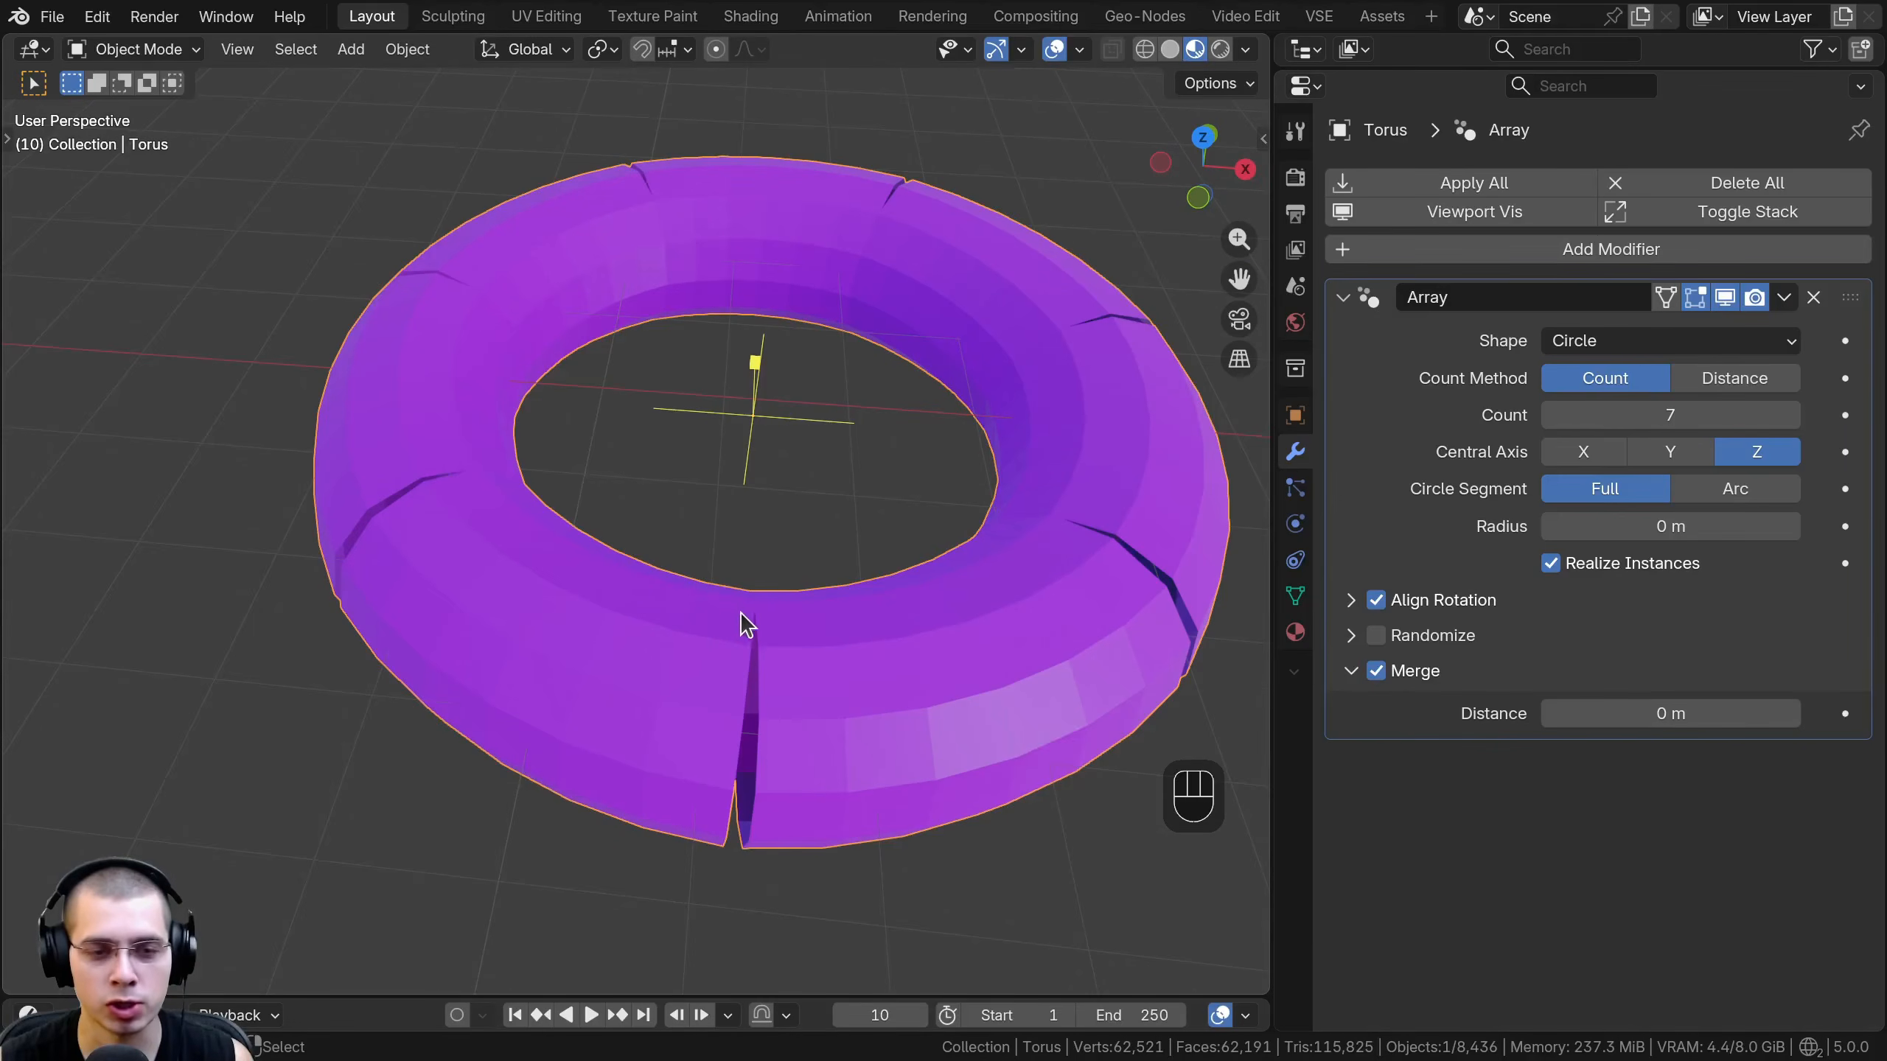
{"action": "middle_click_drag", "start_coordinate": [754, 638], "coordinate": [649, 621], "text": "shift"}
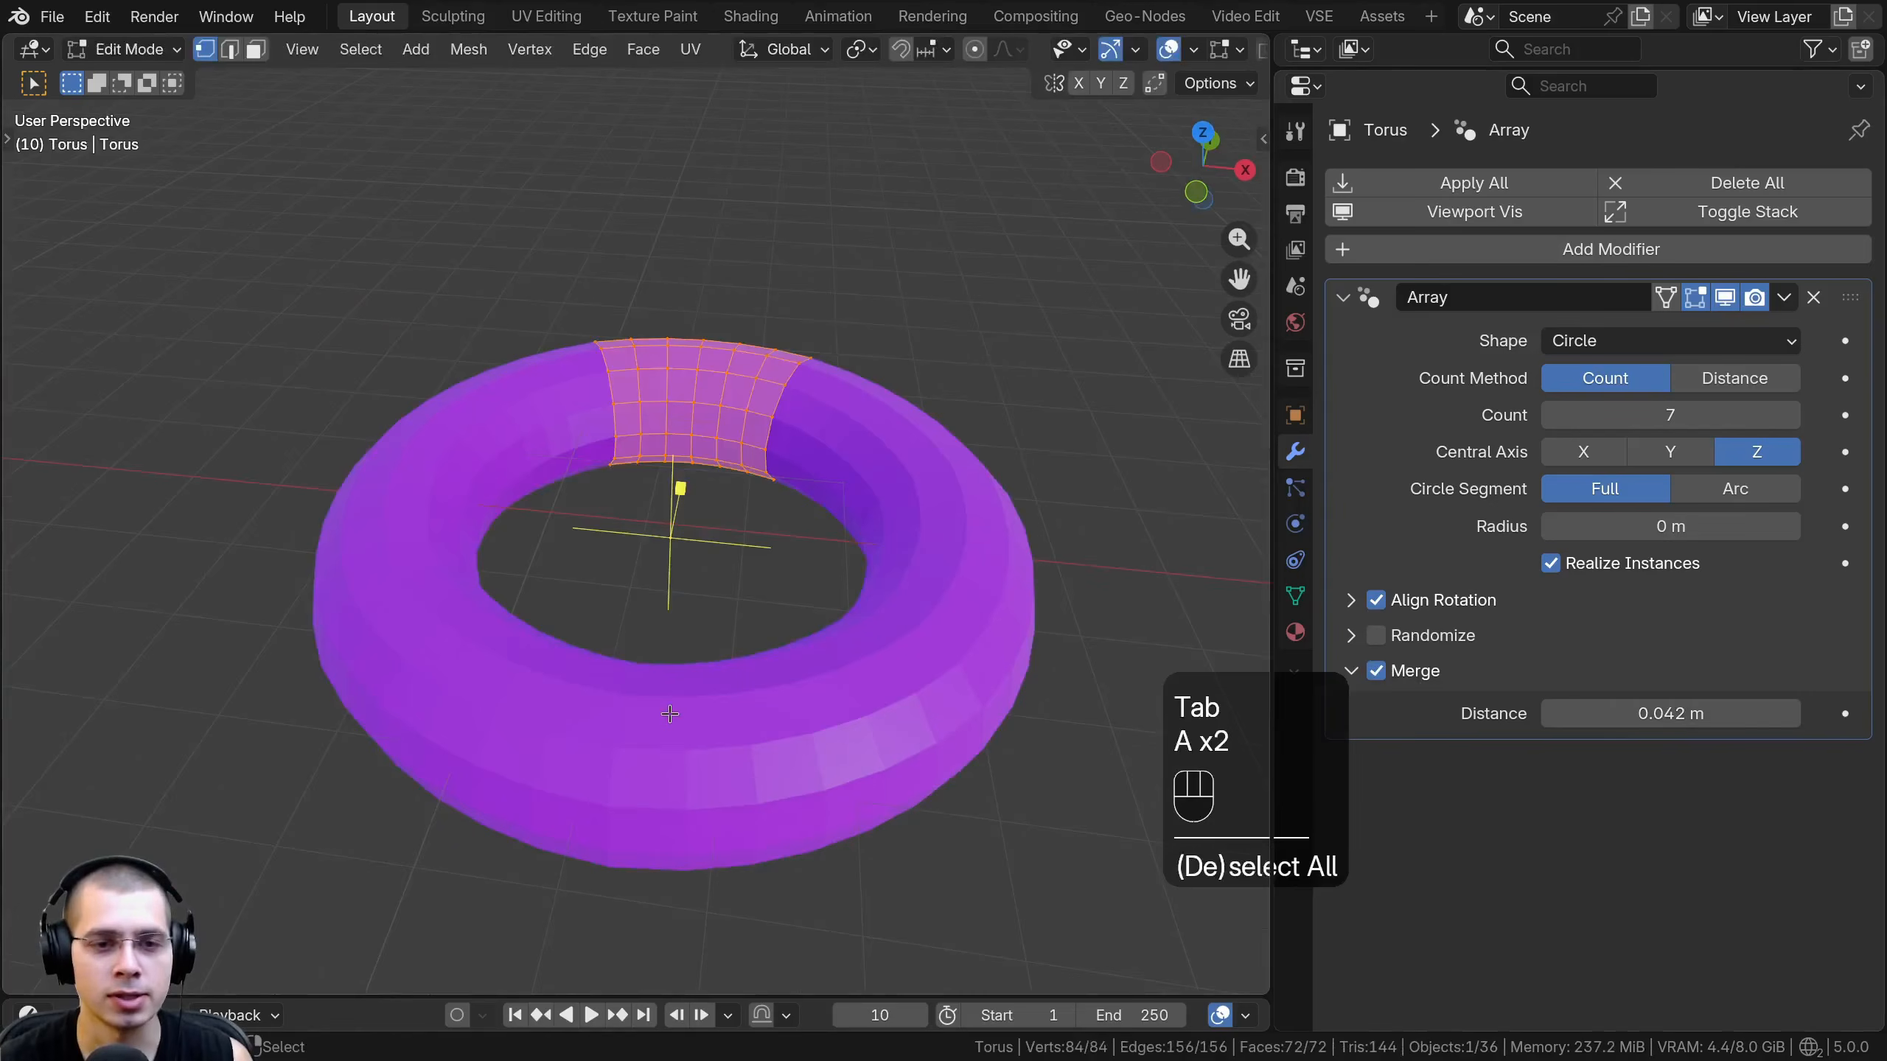
- Frame the torus's base segment in Edit Mode, return to Object Mode and inspect the joined seams
{"action": "key", "text": "KP_Decimal"}
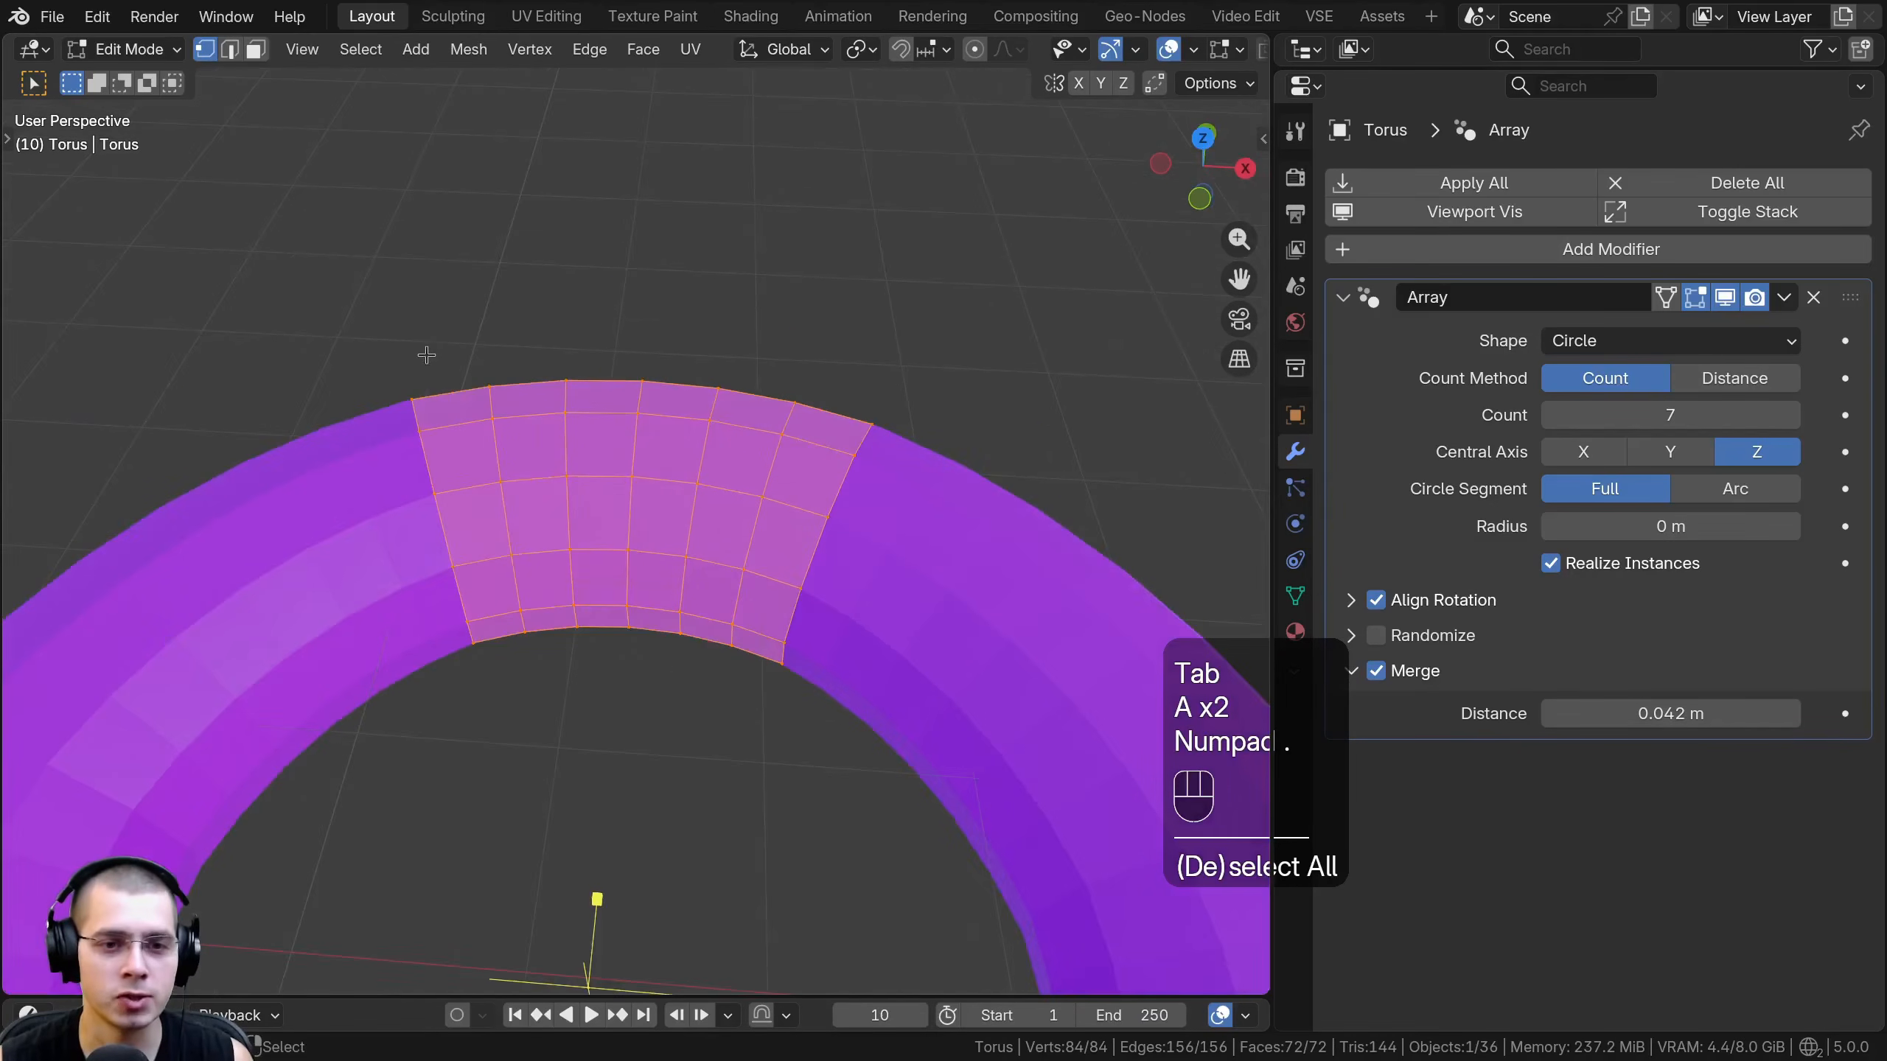
{"action": "key", "text": "Tab"}
{"action": "scroll", "coordinate": [861, 626], "scroll_direction": "down", "scroll_amount": 2}
{"action": "middle_click_drag", "start_coordinate": [862, 626], "coordinate": [731, 453]}
{"action": "scroll", "coordinate": [732, 453], "scroll_direction": "up", "scroll_amount": 2}
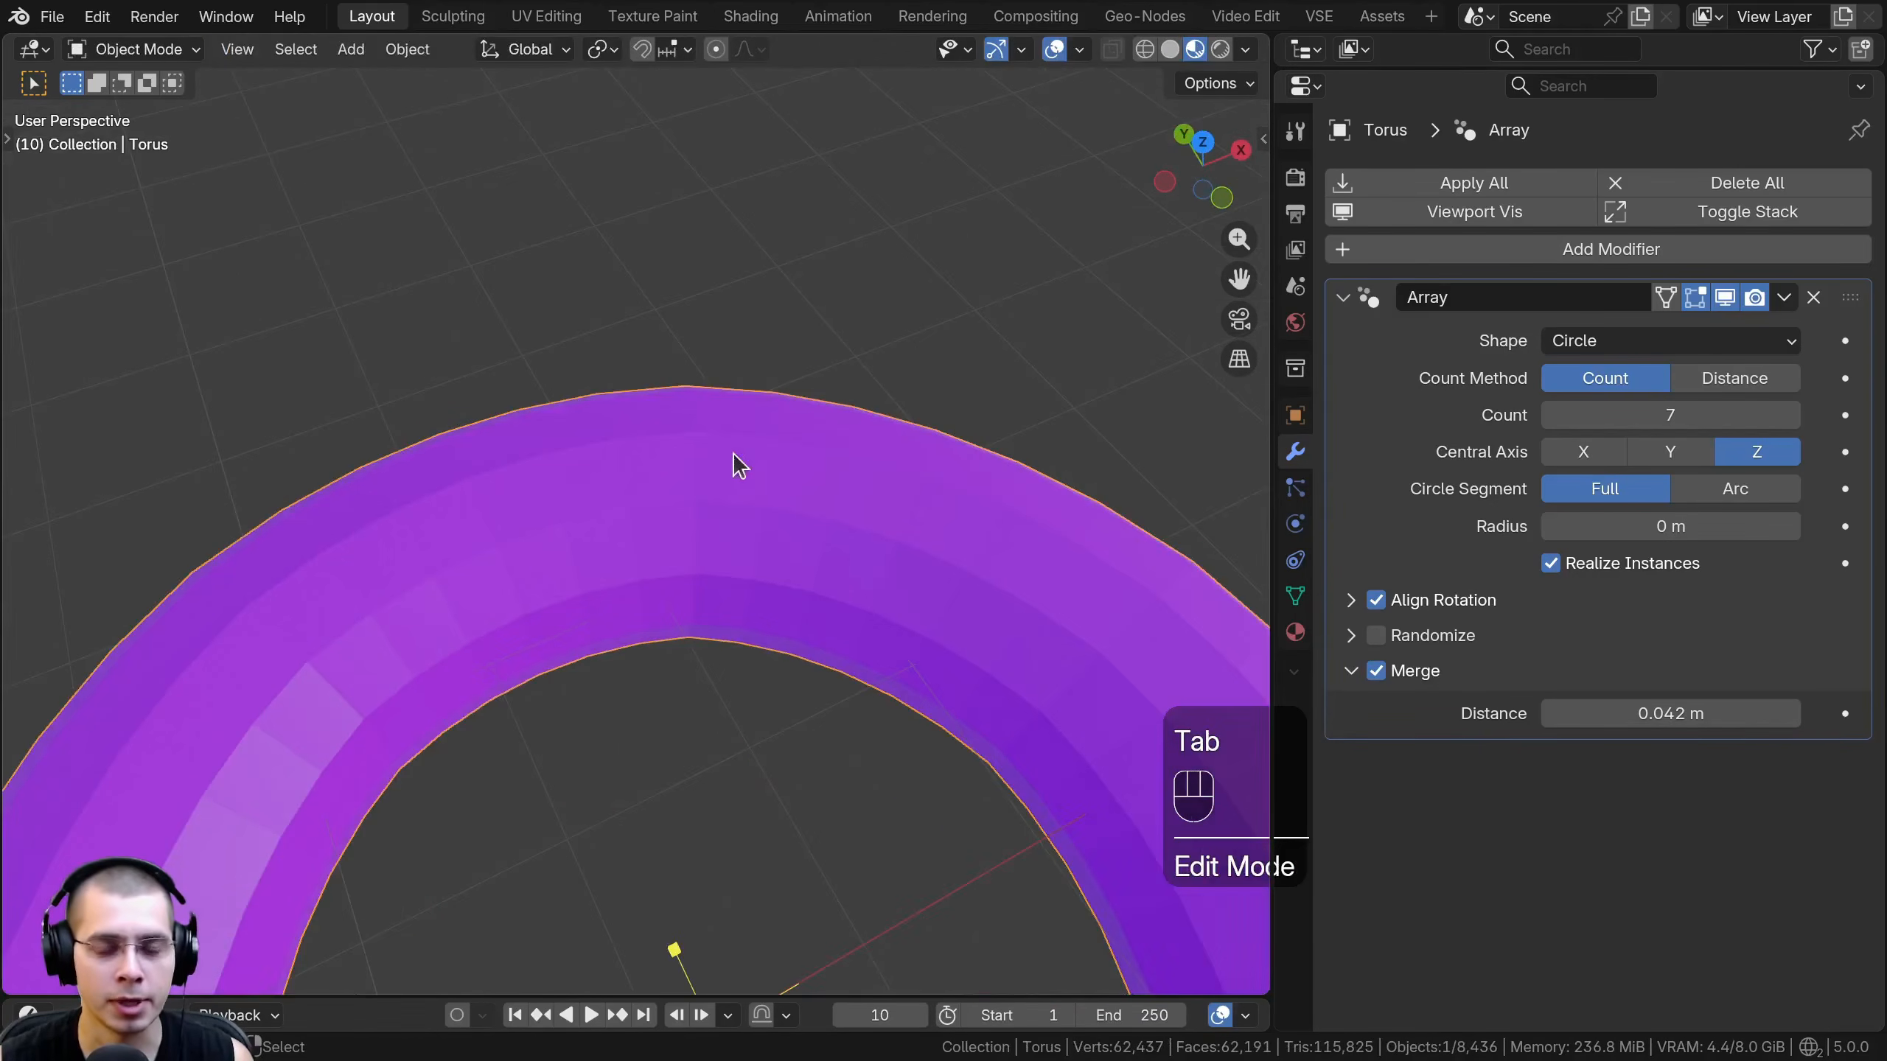
{"action": "scroll", "coordinate": [1134, 587], "scroll_direction": "down", "scroll_amount": 1}
- Examine the merged torus ring from several angles for remaining gaps
{"action": "mouse_move", "coordinate": [1775, 713]}
{"action": "left_mouse_down", "text": "shift"}
{"action": "mouse_move", "coordinate": [1671, 714]}
{"action": "mouse_move", "coordinate": [1739, 714]}
{"action": "left_mouse_up", "text": "shift"}
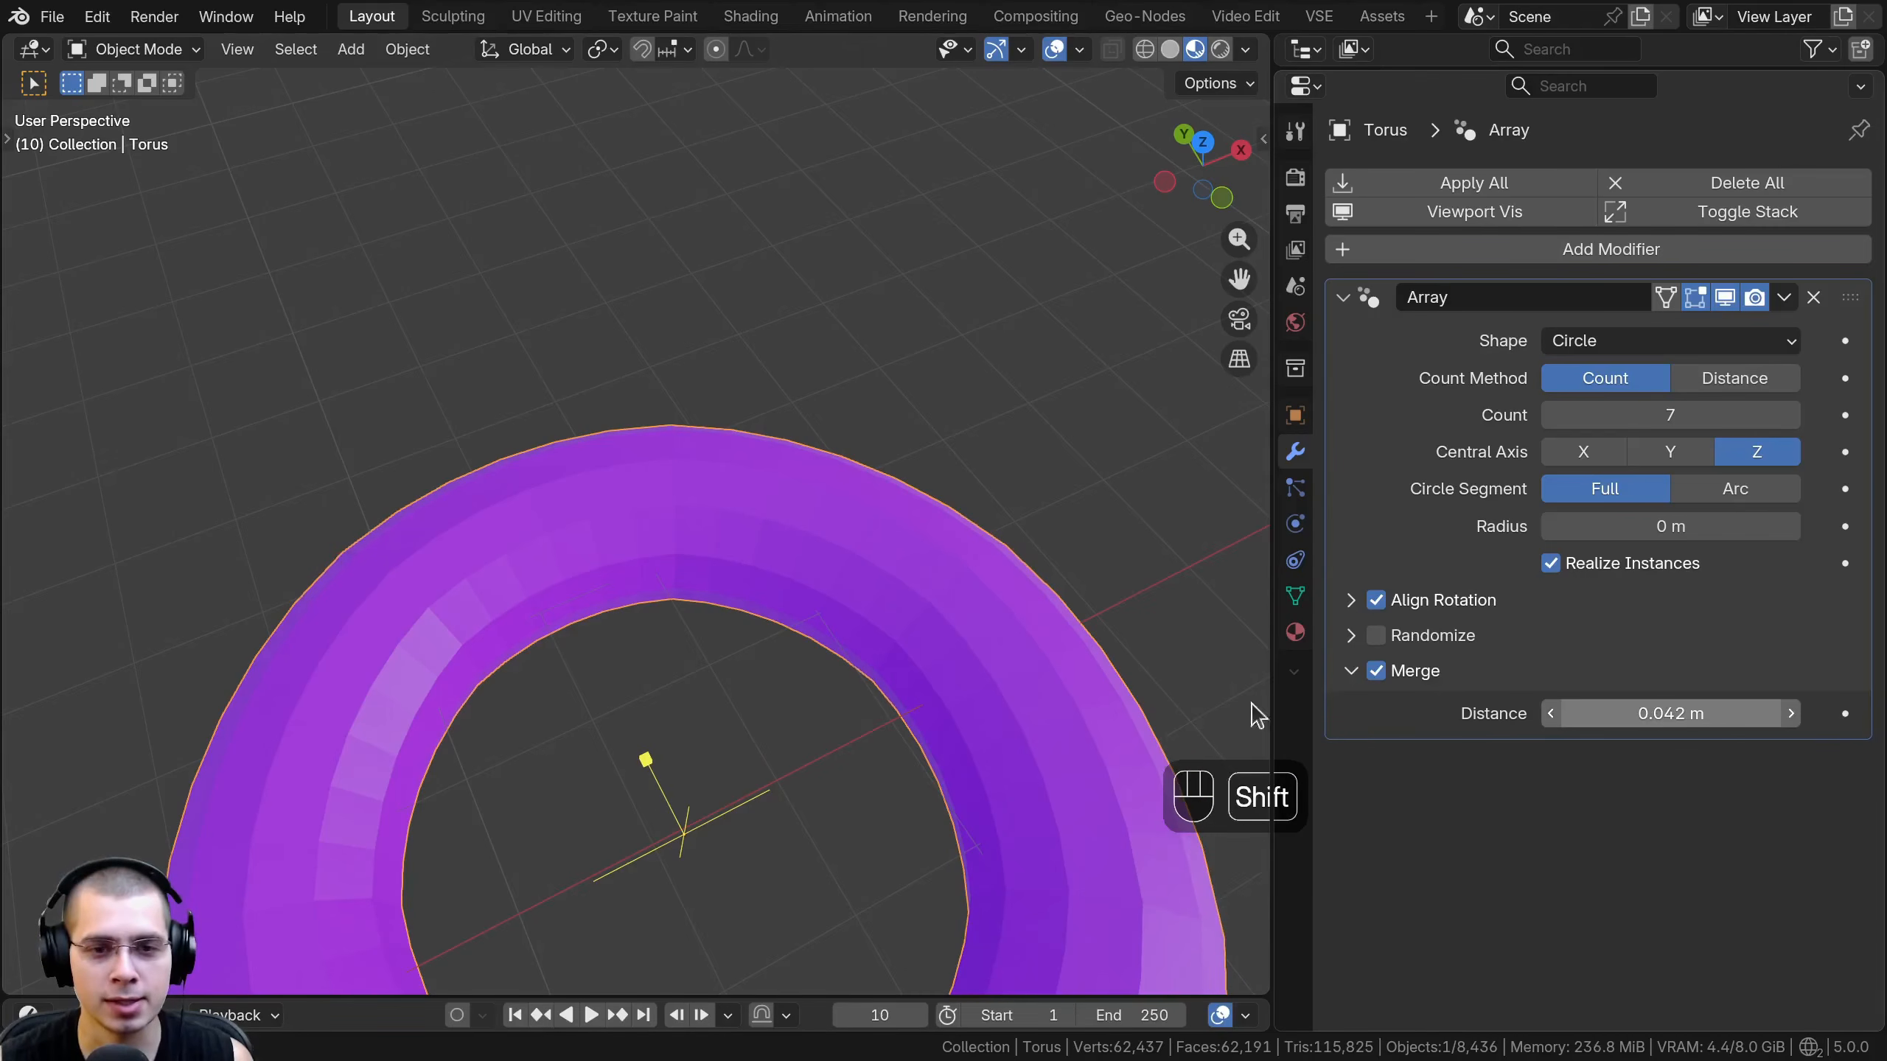
{"action": "scroll", "coordinate": [787, 759], "scroll_direction": "down", "scroll_amount": 3}
{"action": "middle_click_drag", "start_coordinate": [750, 769], "coordinate": [699, 639]}
{"action": "scroll", "coordinate": [685, 469], "scroll_direction": "up", "scroll_amount": 3}
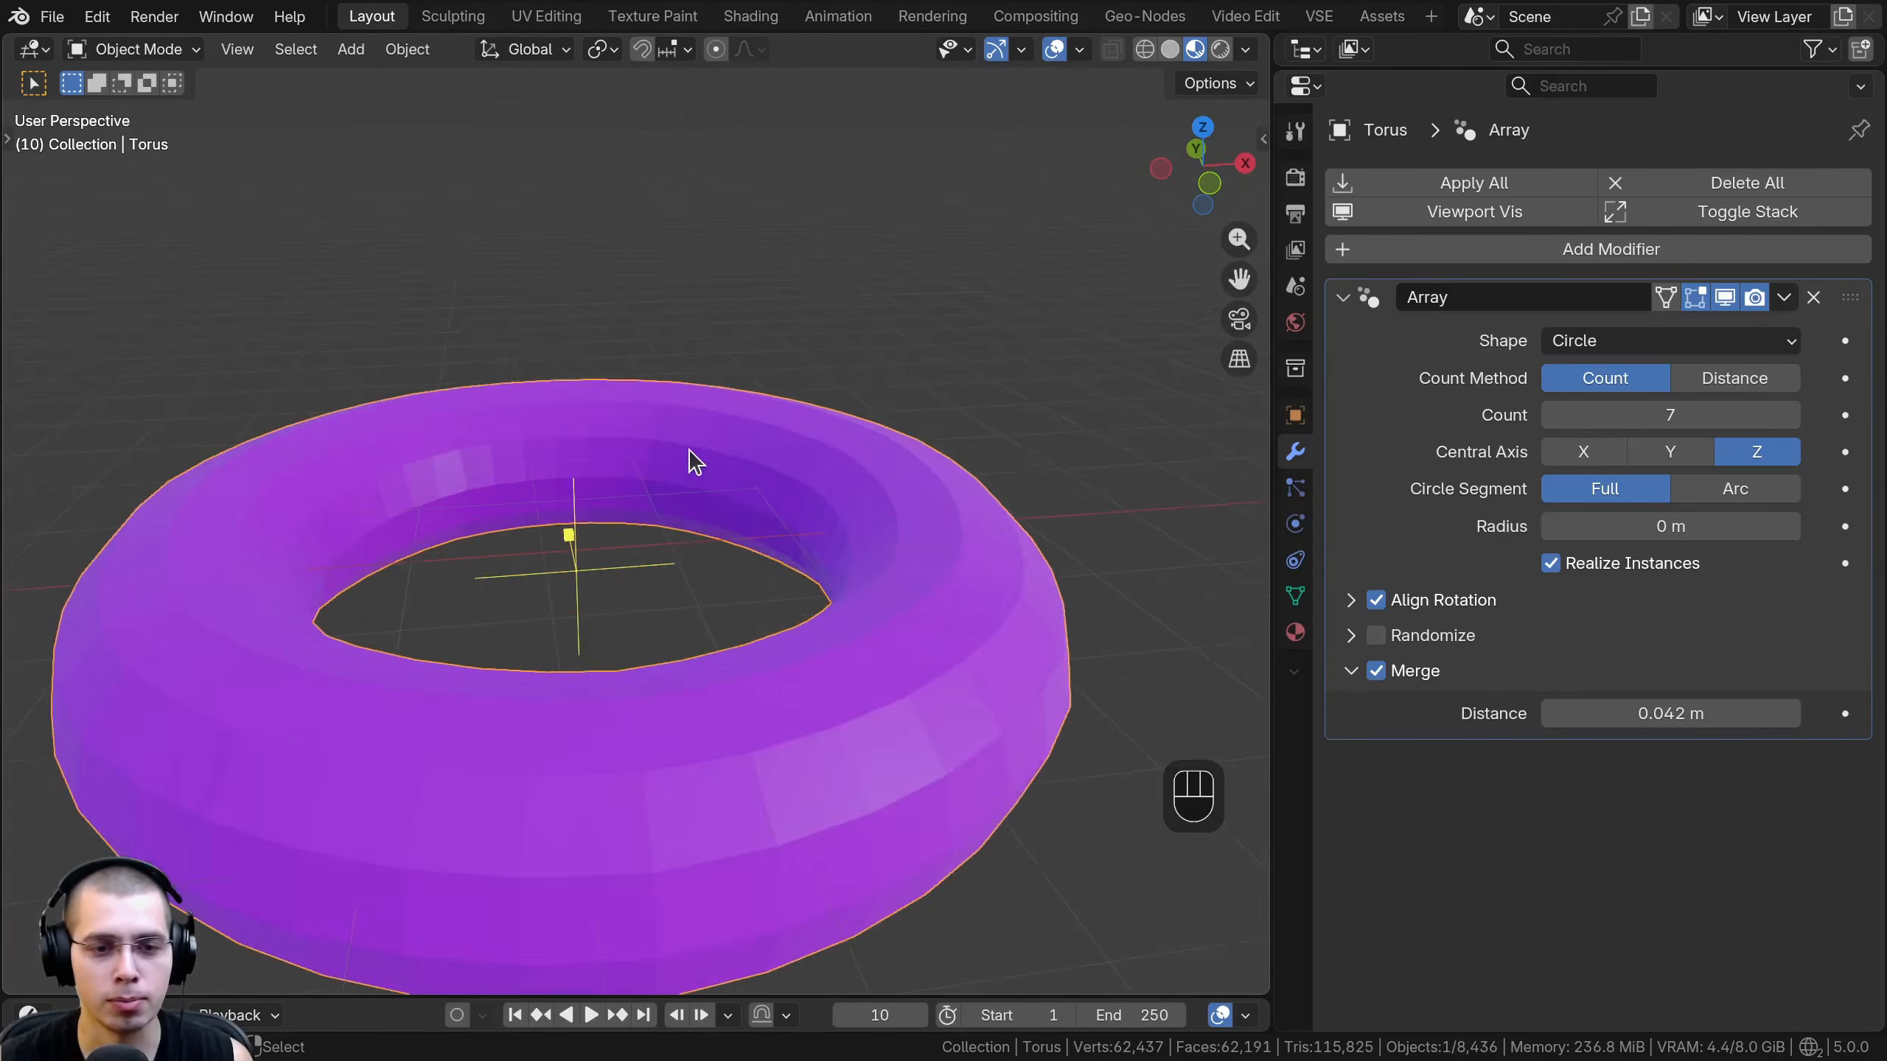
{"action": "middle_click_drag", "start_coordinate": [688, 455], "coordinate": [702, 505]}
{"action": "scroll", "coordinate": [961, 700], "scroll_direction": "down", "scroll_amount": 2}
{"action": "middle_click_drag", "start_coordinate": [961, 700], "coordinate": [996, 700]}
{"action": "scroll", "coordinate": [996, 700], "scroll_direction": "down", "scroll_amount": 2}
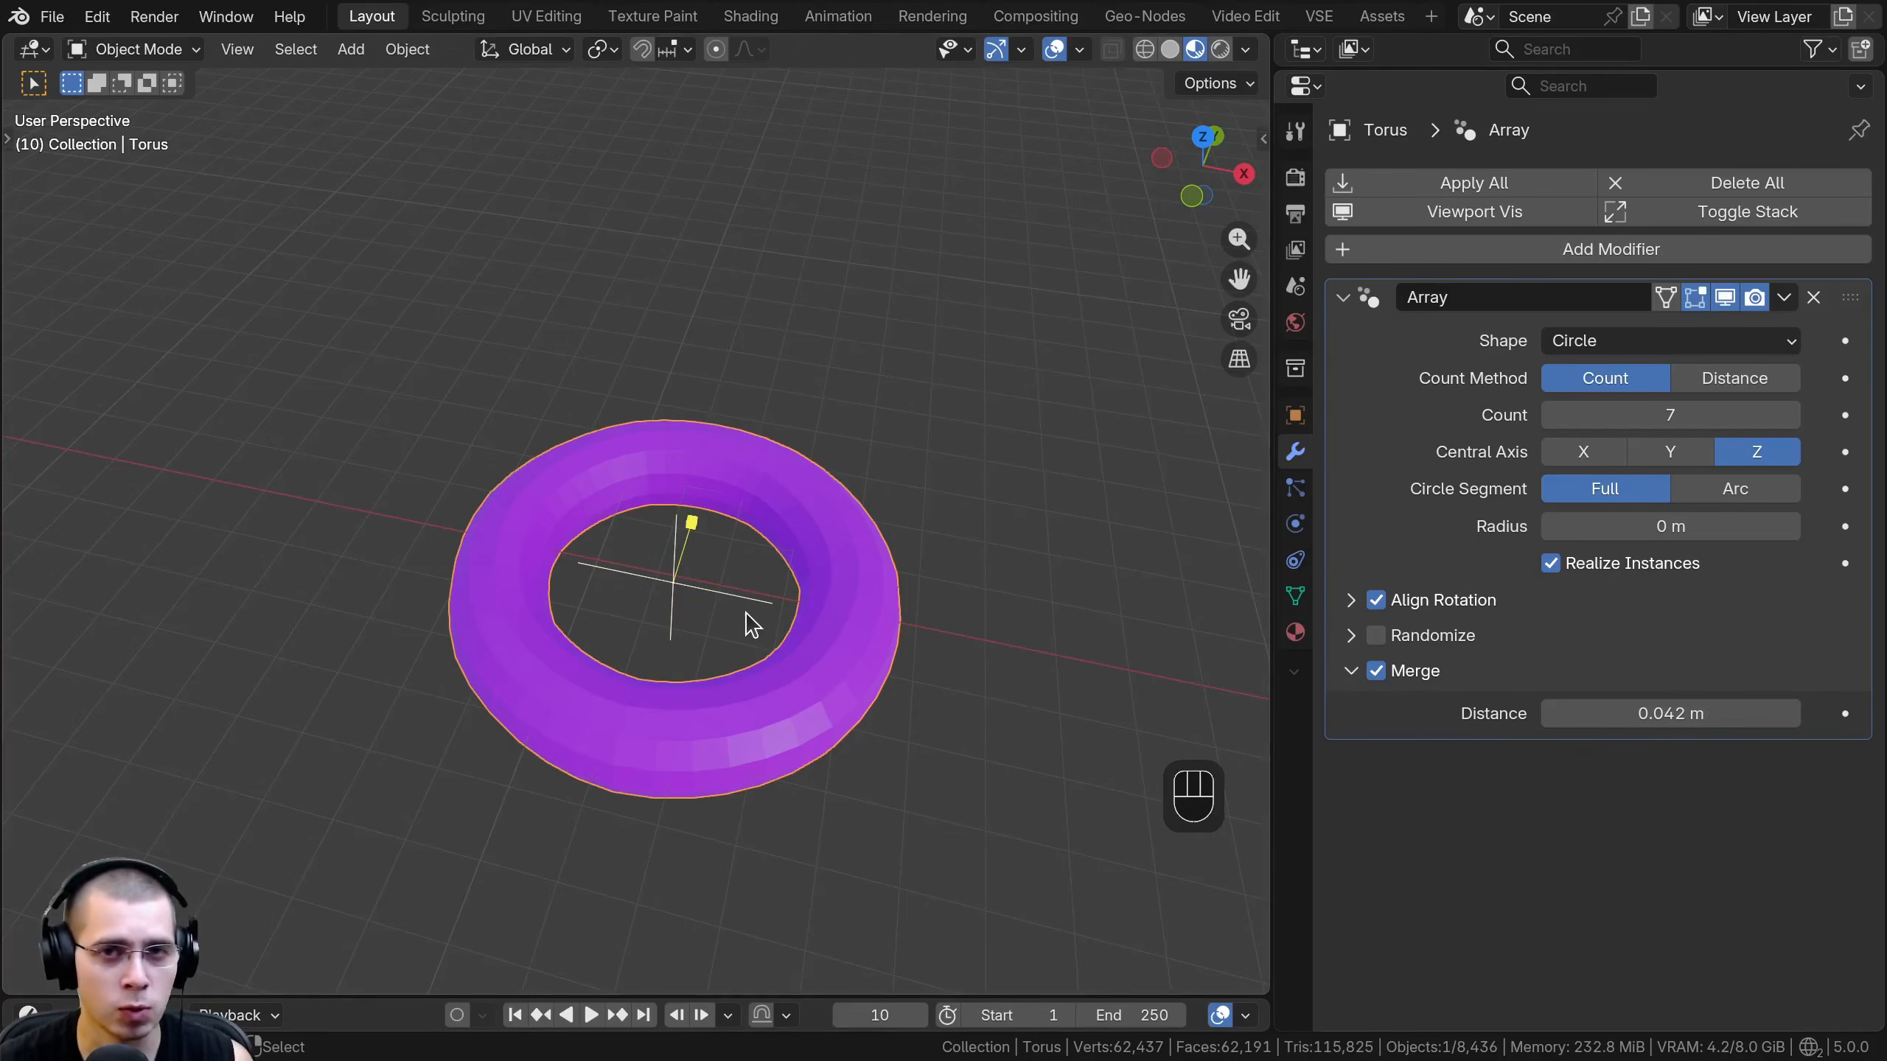
{"action": "middle_click_drag", "start_coordinate": [752, 626], "coordinate": [830, 679], "text": "shift"}
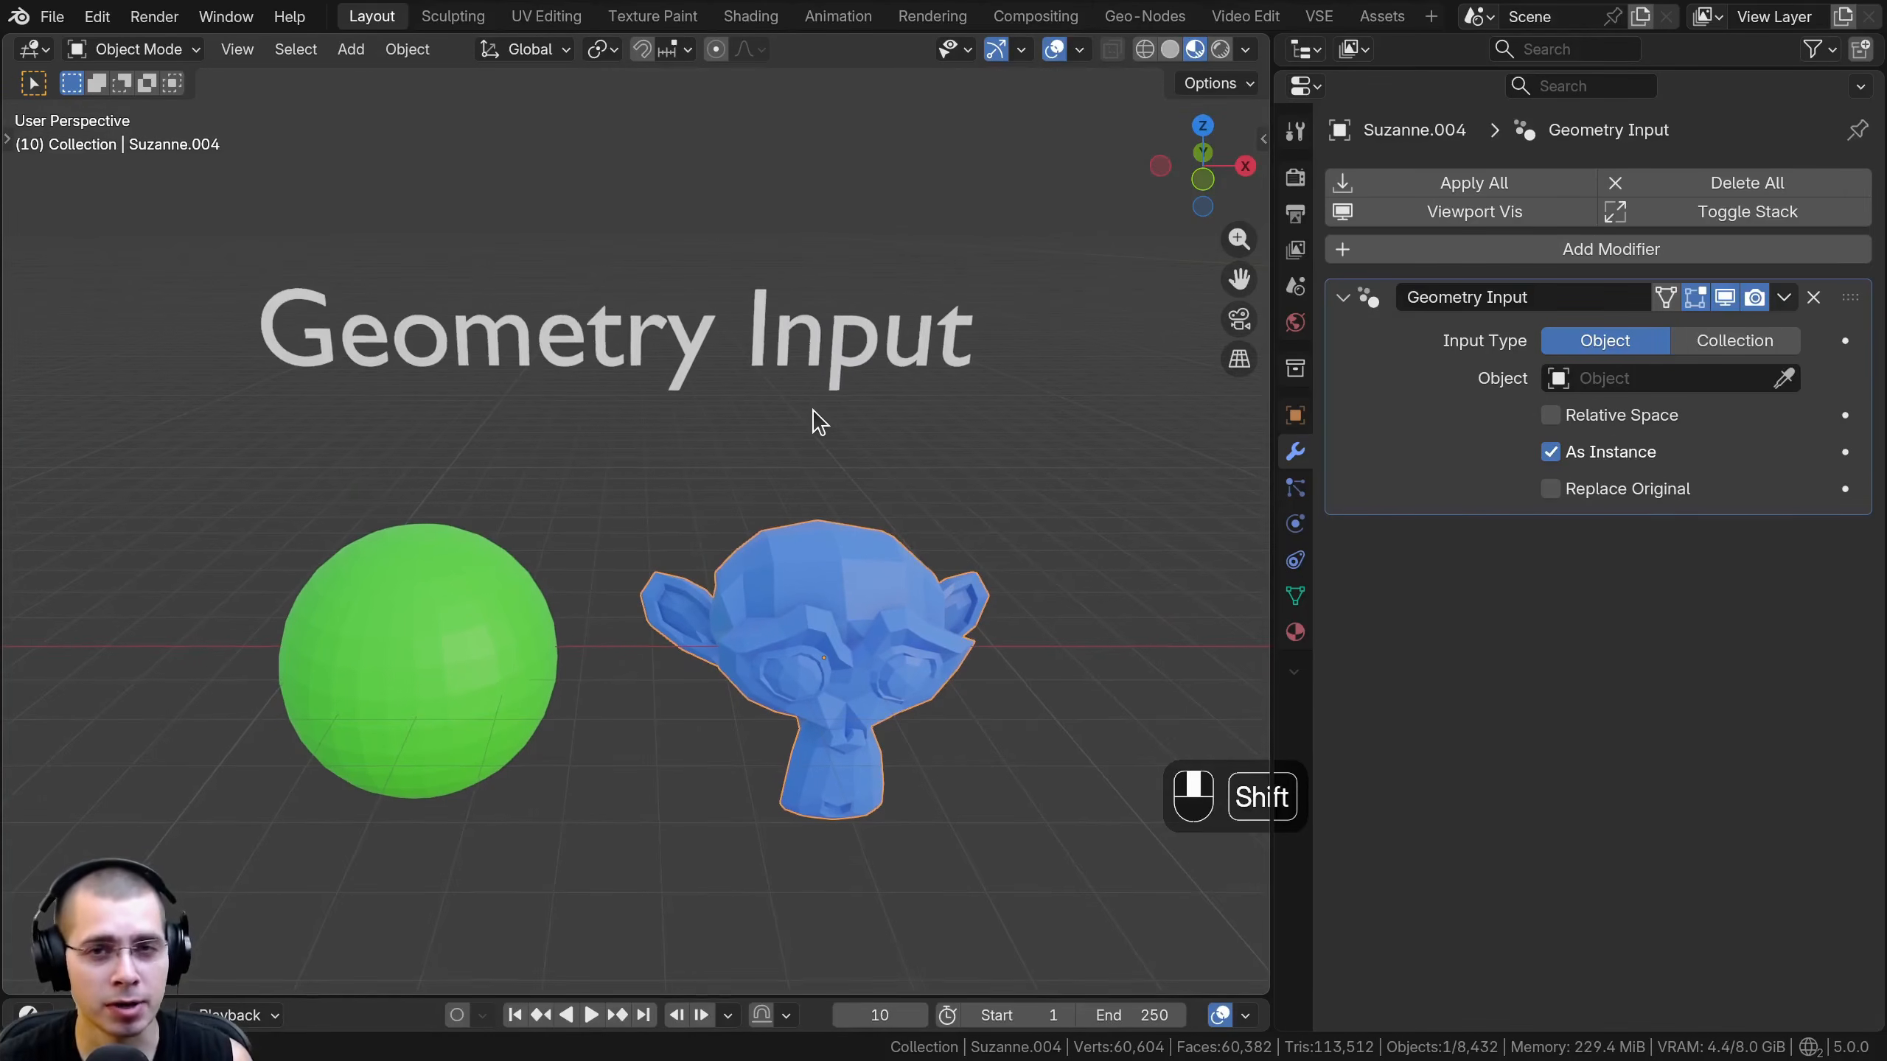
- Pick the green sphere as the object of the monkey head's Geometry Input modifier
{"action": "middle_click_drag", "start_coordinate": [960, 390], "coordinate": [906, 426], "text": "shift"}
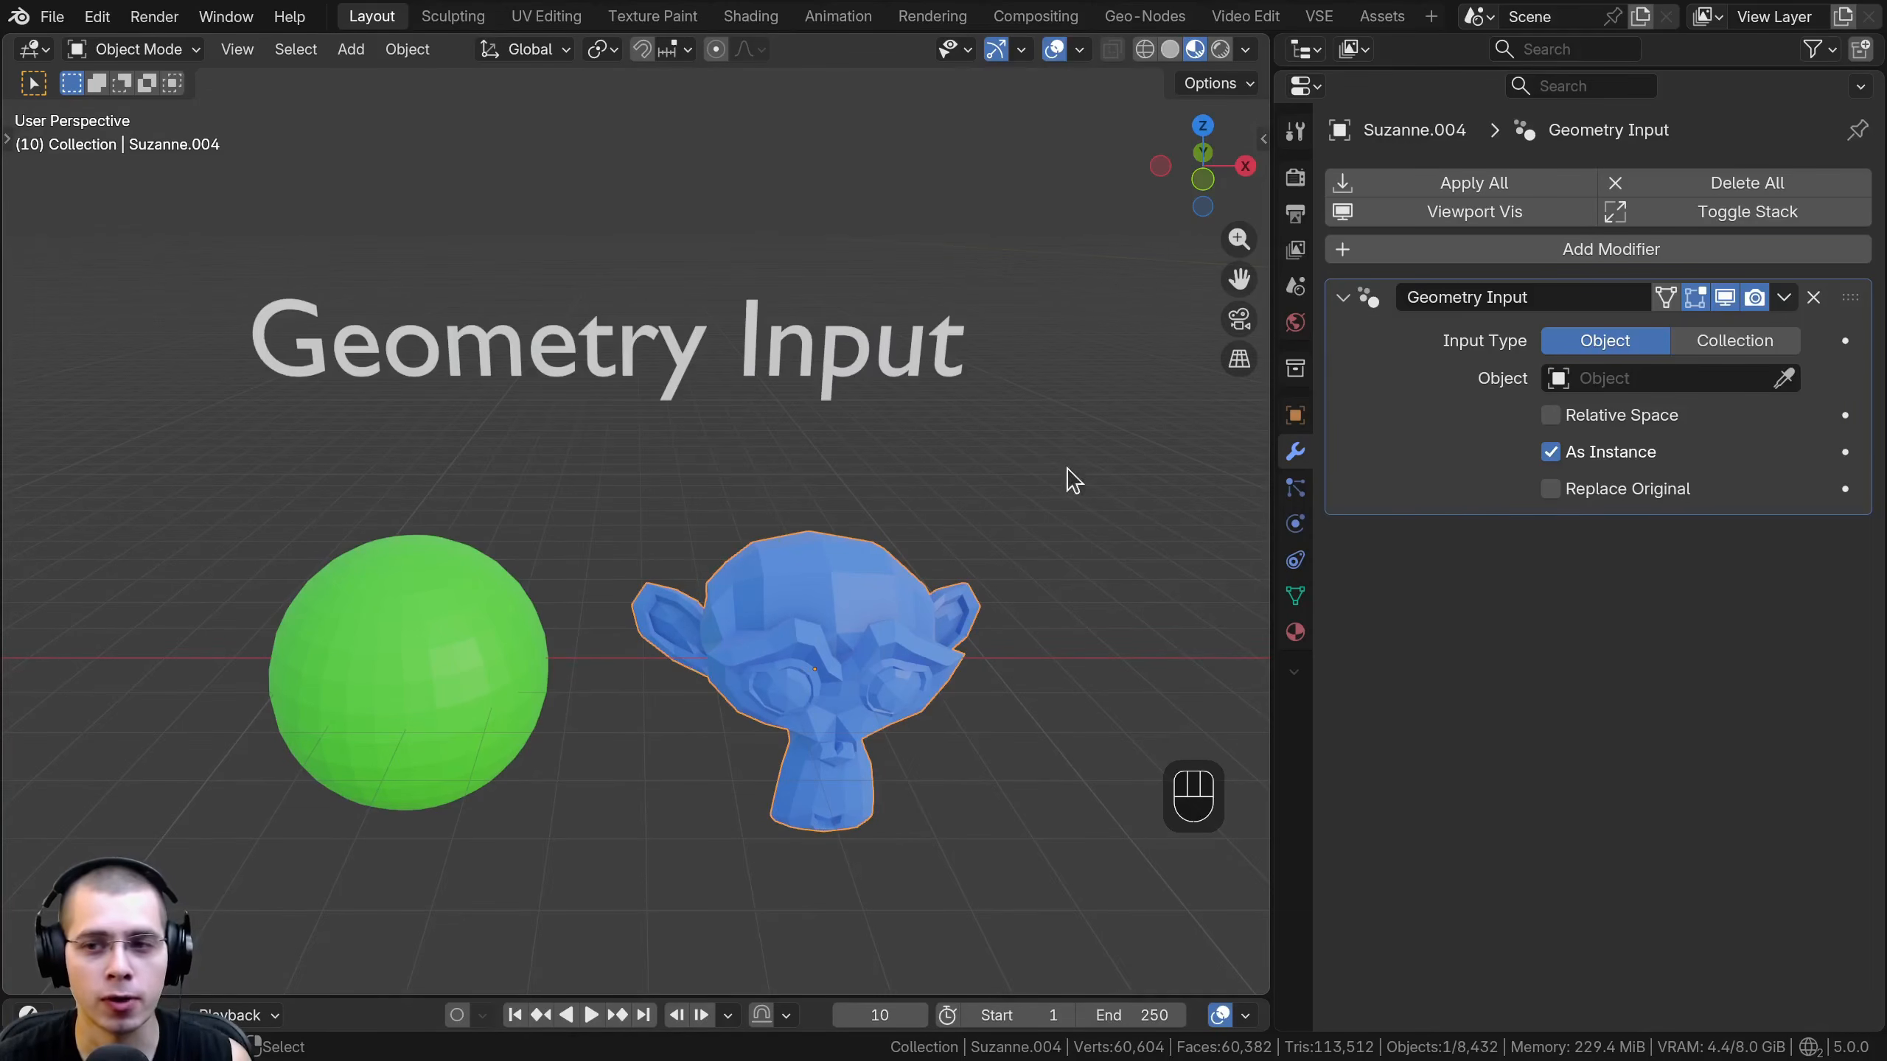
{"action": "left_click", "coordinate": [1787, 380]}
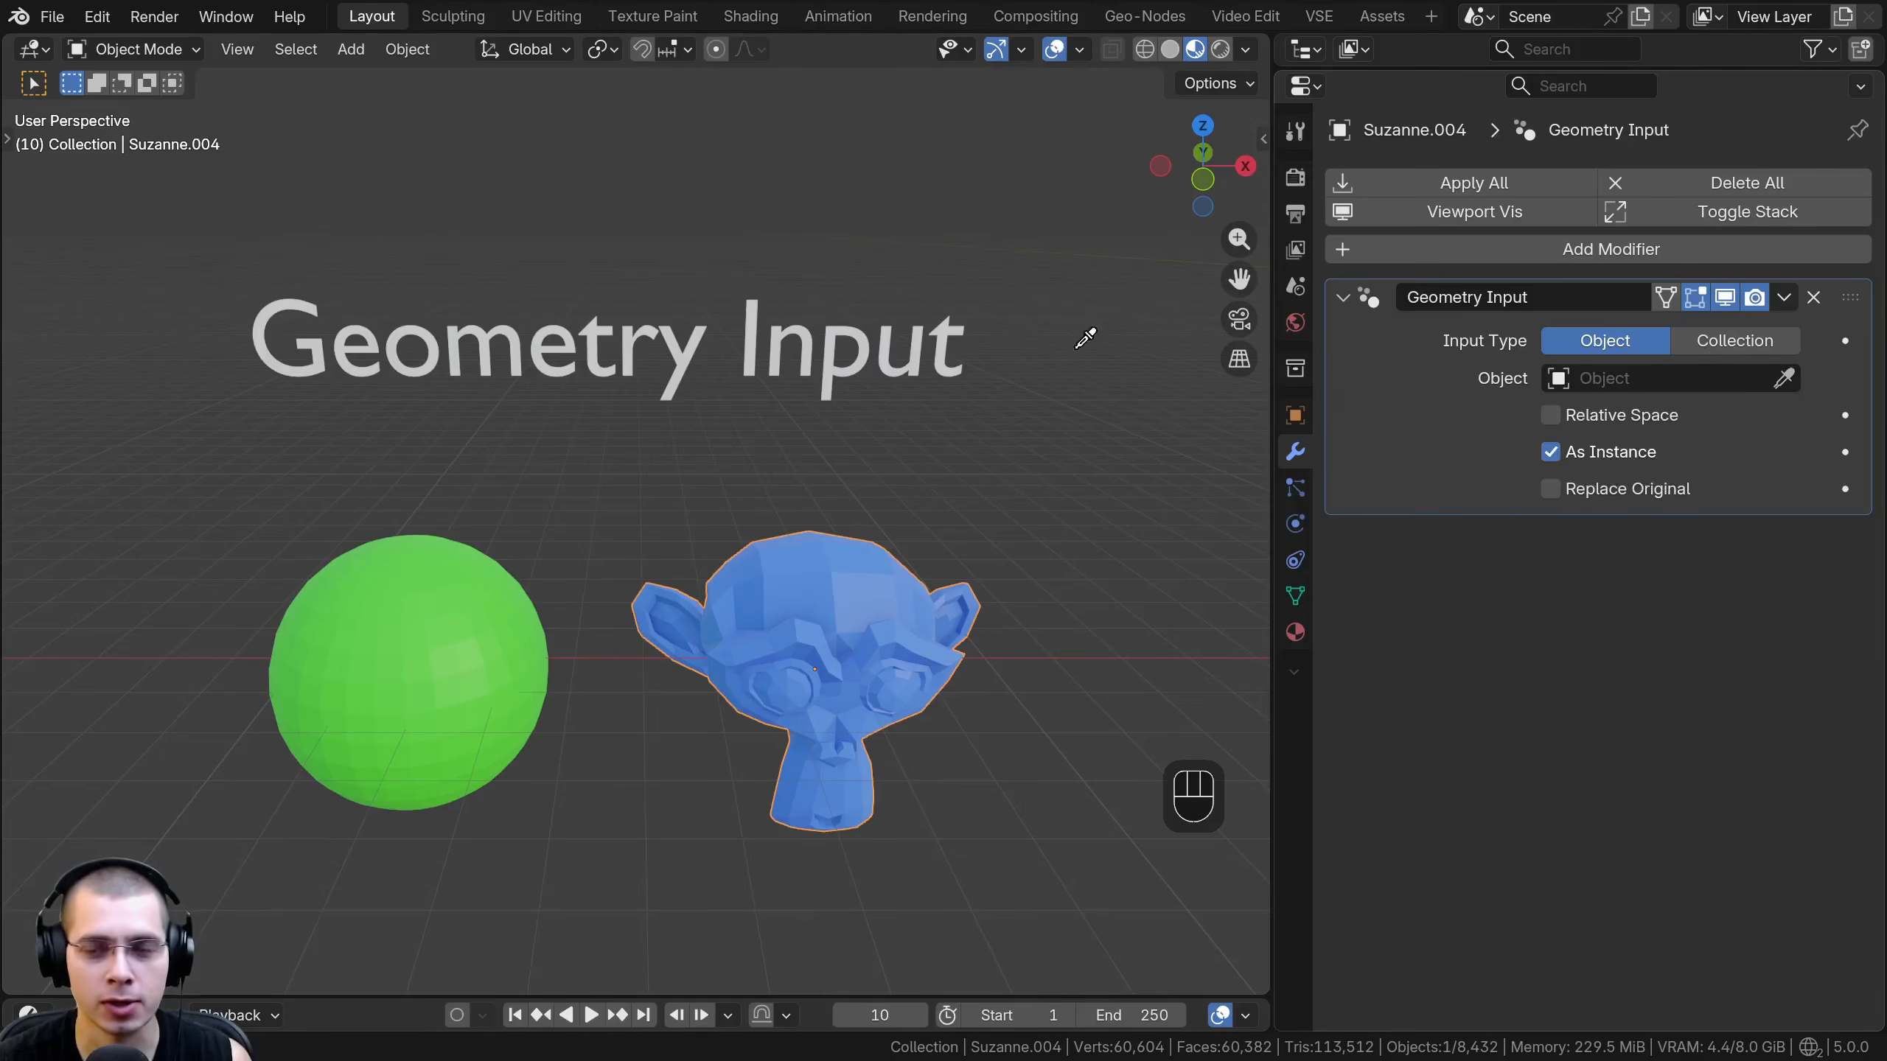
{"action": "left_click", "coordinate": [449, 634]}
{"action": "scroll", "coordinate": [576, 460], "scroll_direction": "up", "scroll_amount": 3}
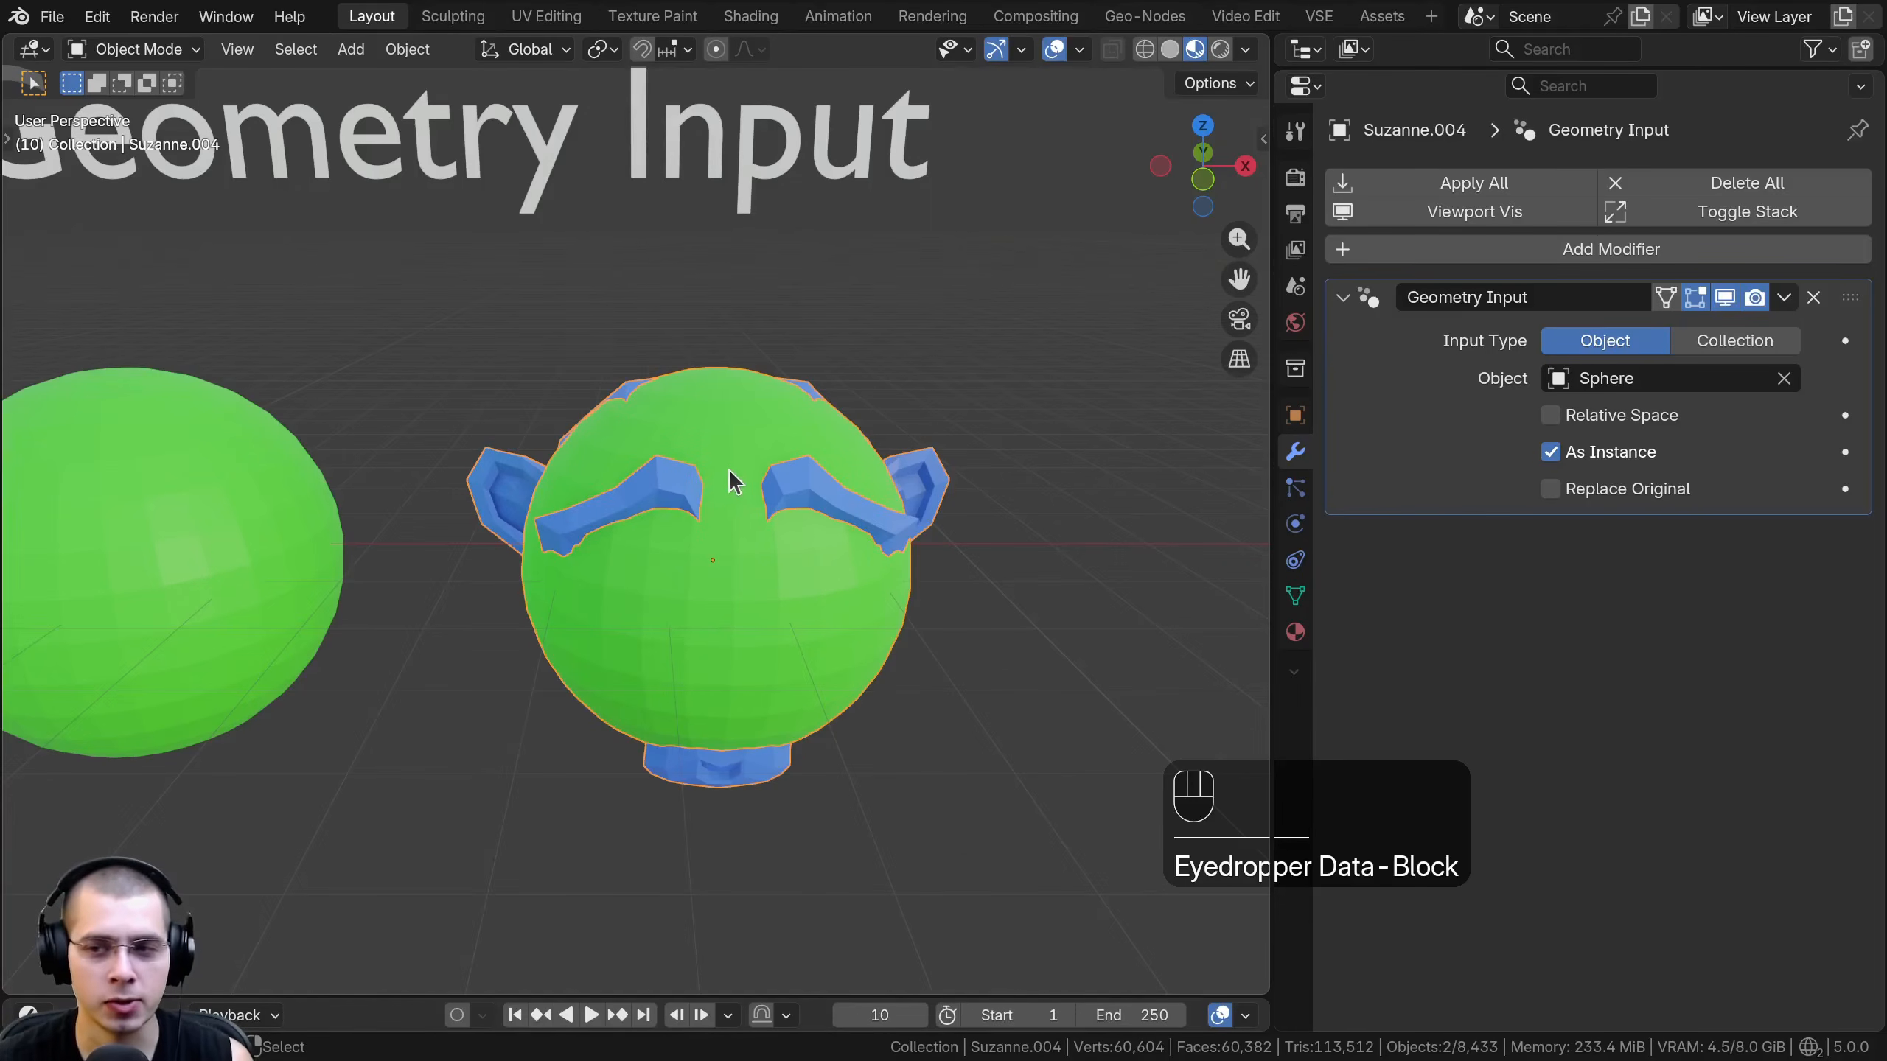
- Toggle Replace Original on the monkey's Geometry Input modifier to compare both results, leaving it off
{"action": "left_click", "coordinate": [1552, 494]}
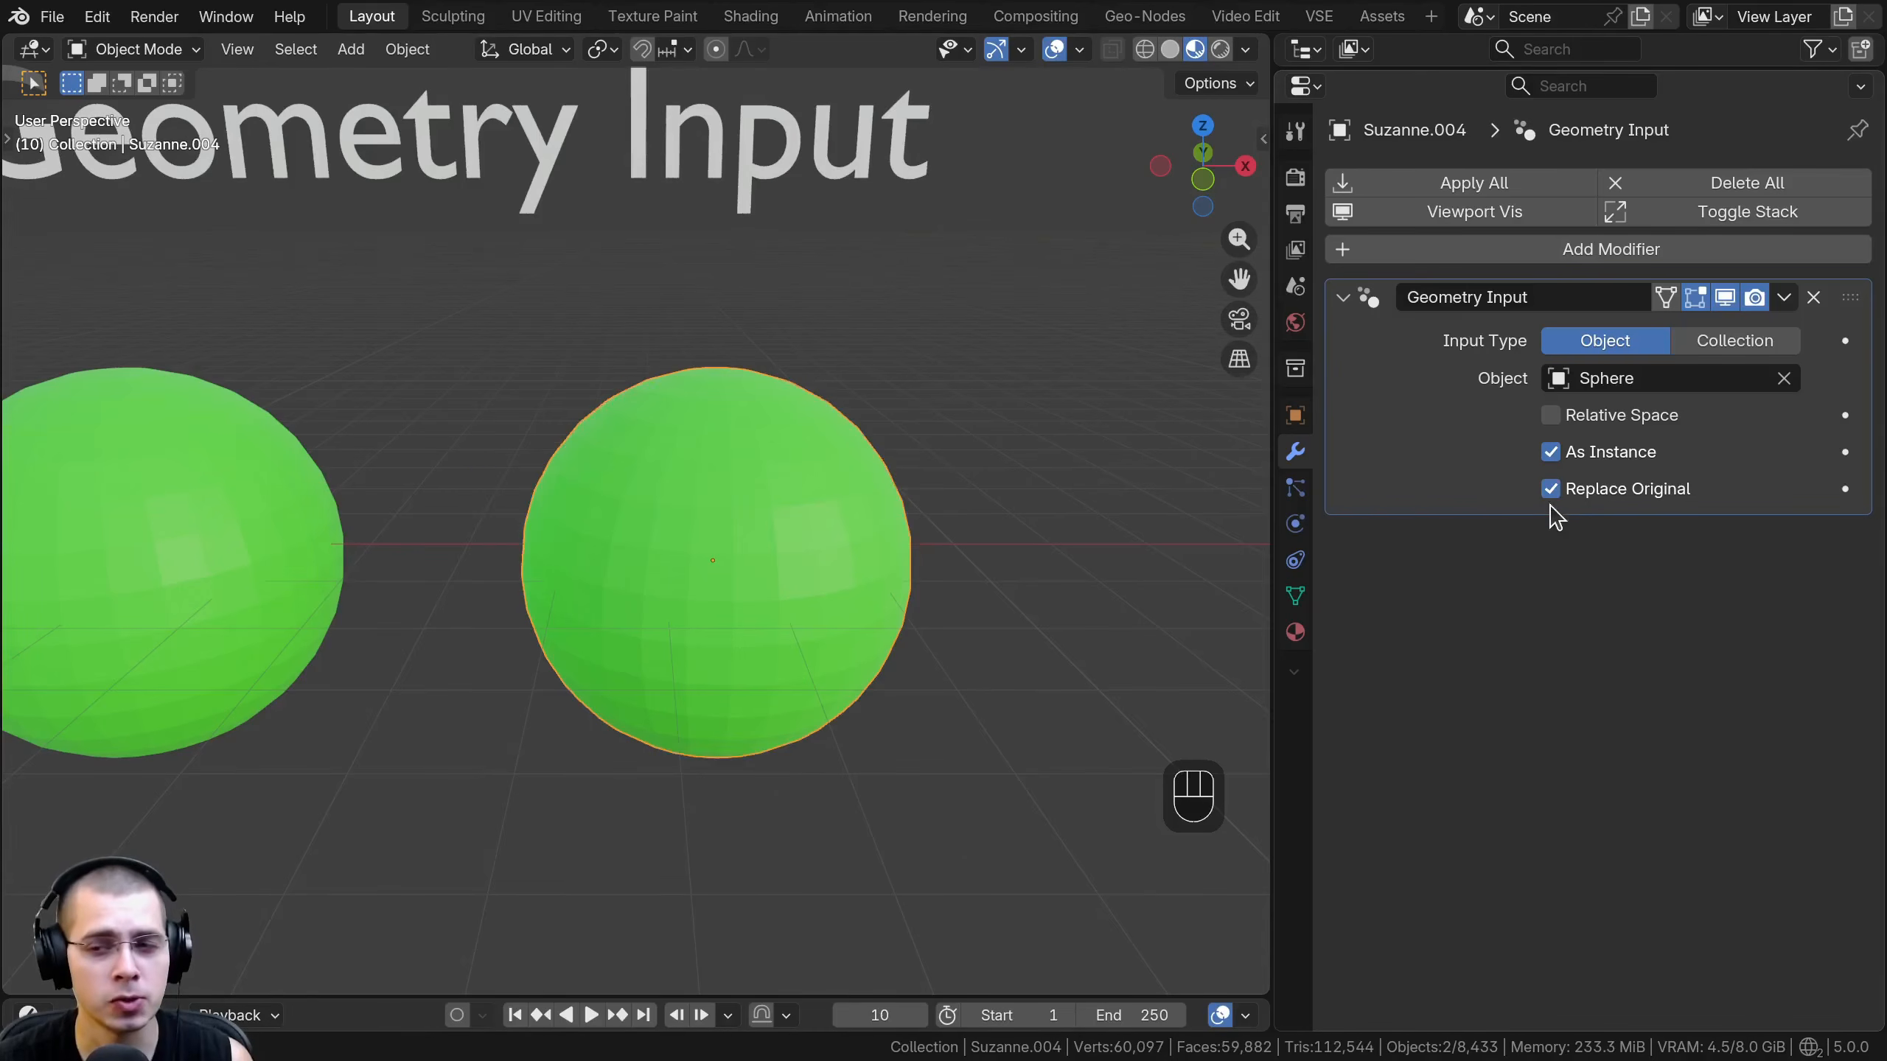
{"action": "left_click", "coordinate": [1551, 494]}
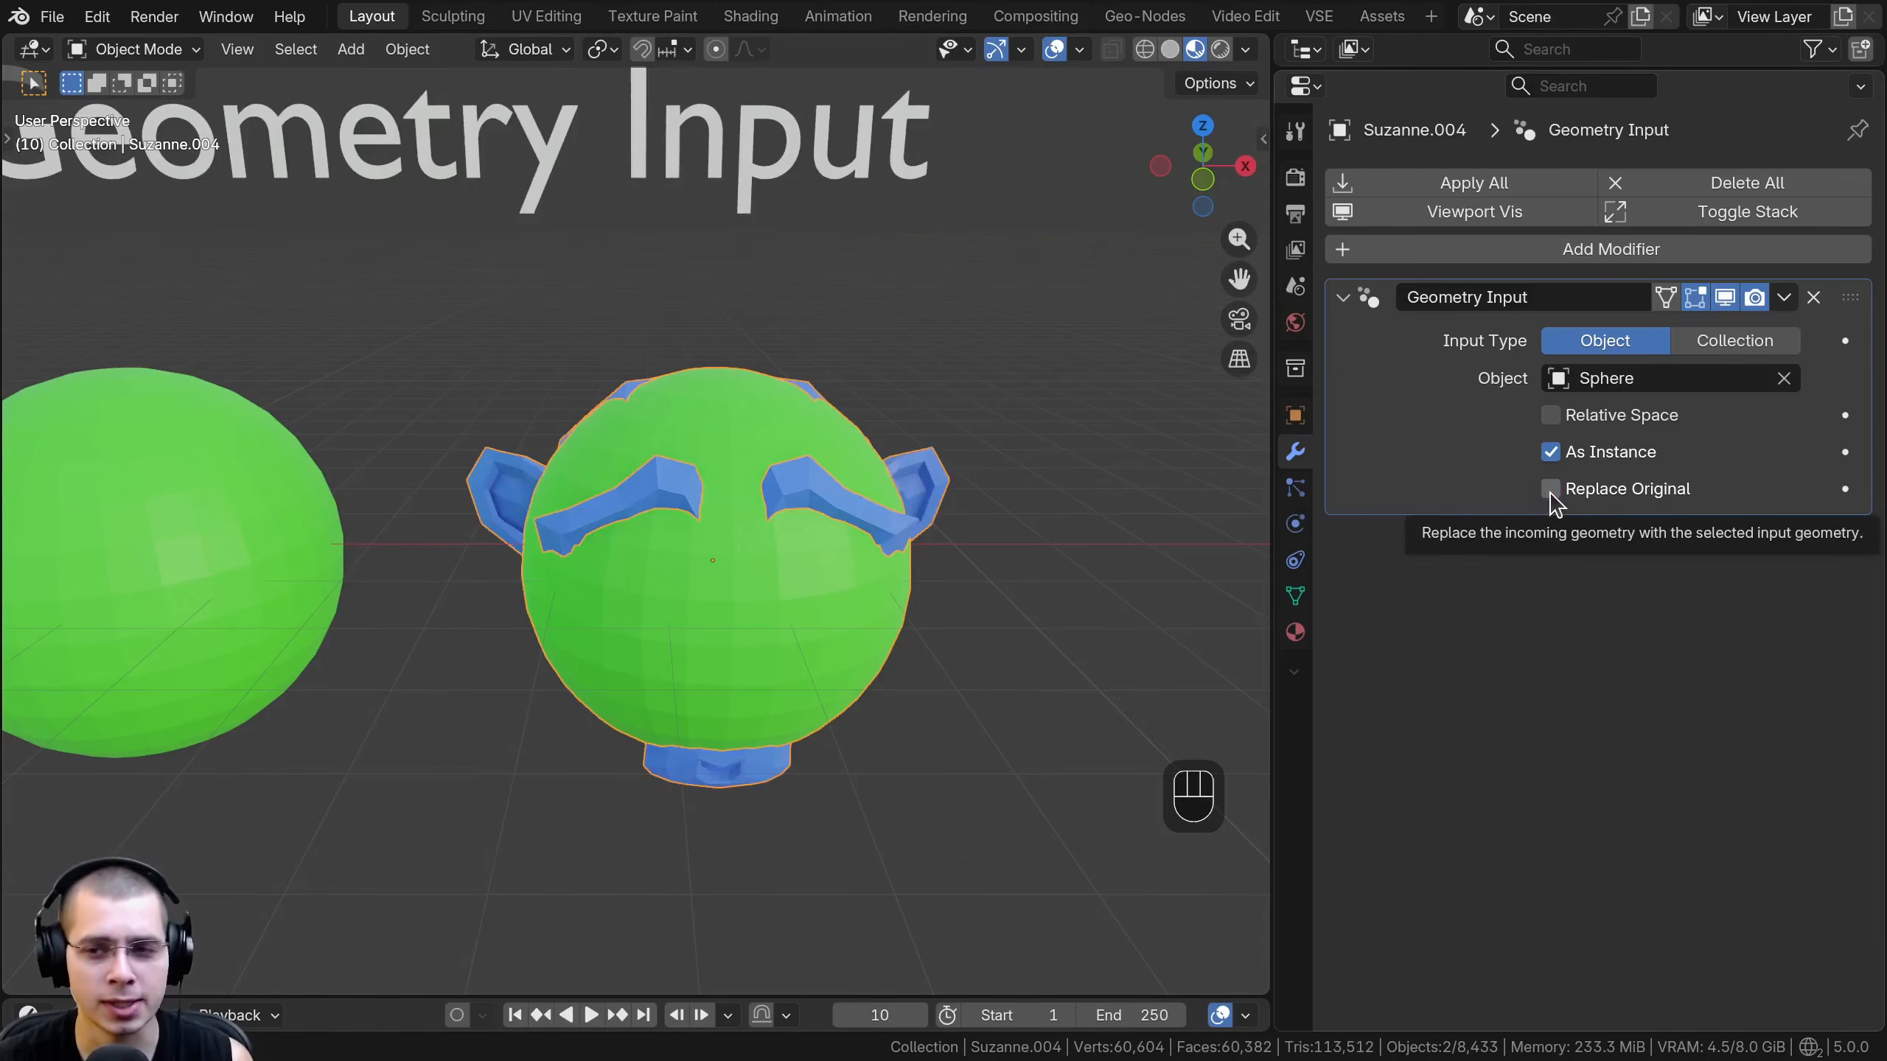
{"action": "left_click", "coordinate": [1551, 492]}
{"action": "scroll", "coordinate": [610, 497], "scroll_direction": "down", "scroll_amount": 2}
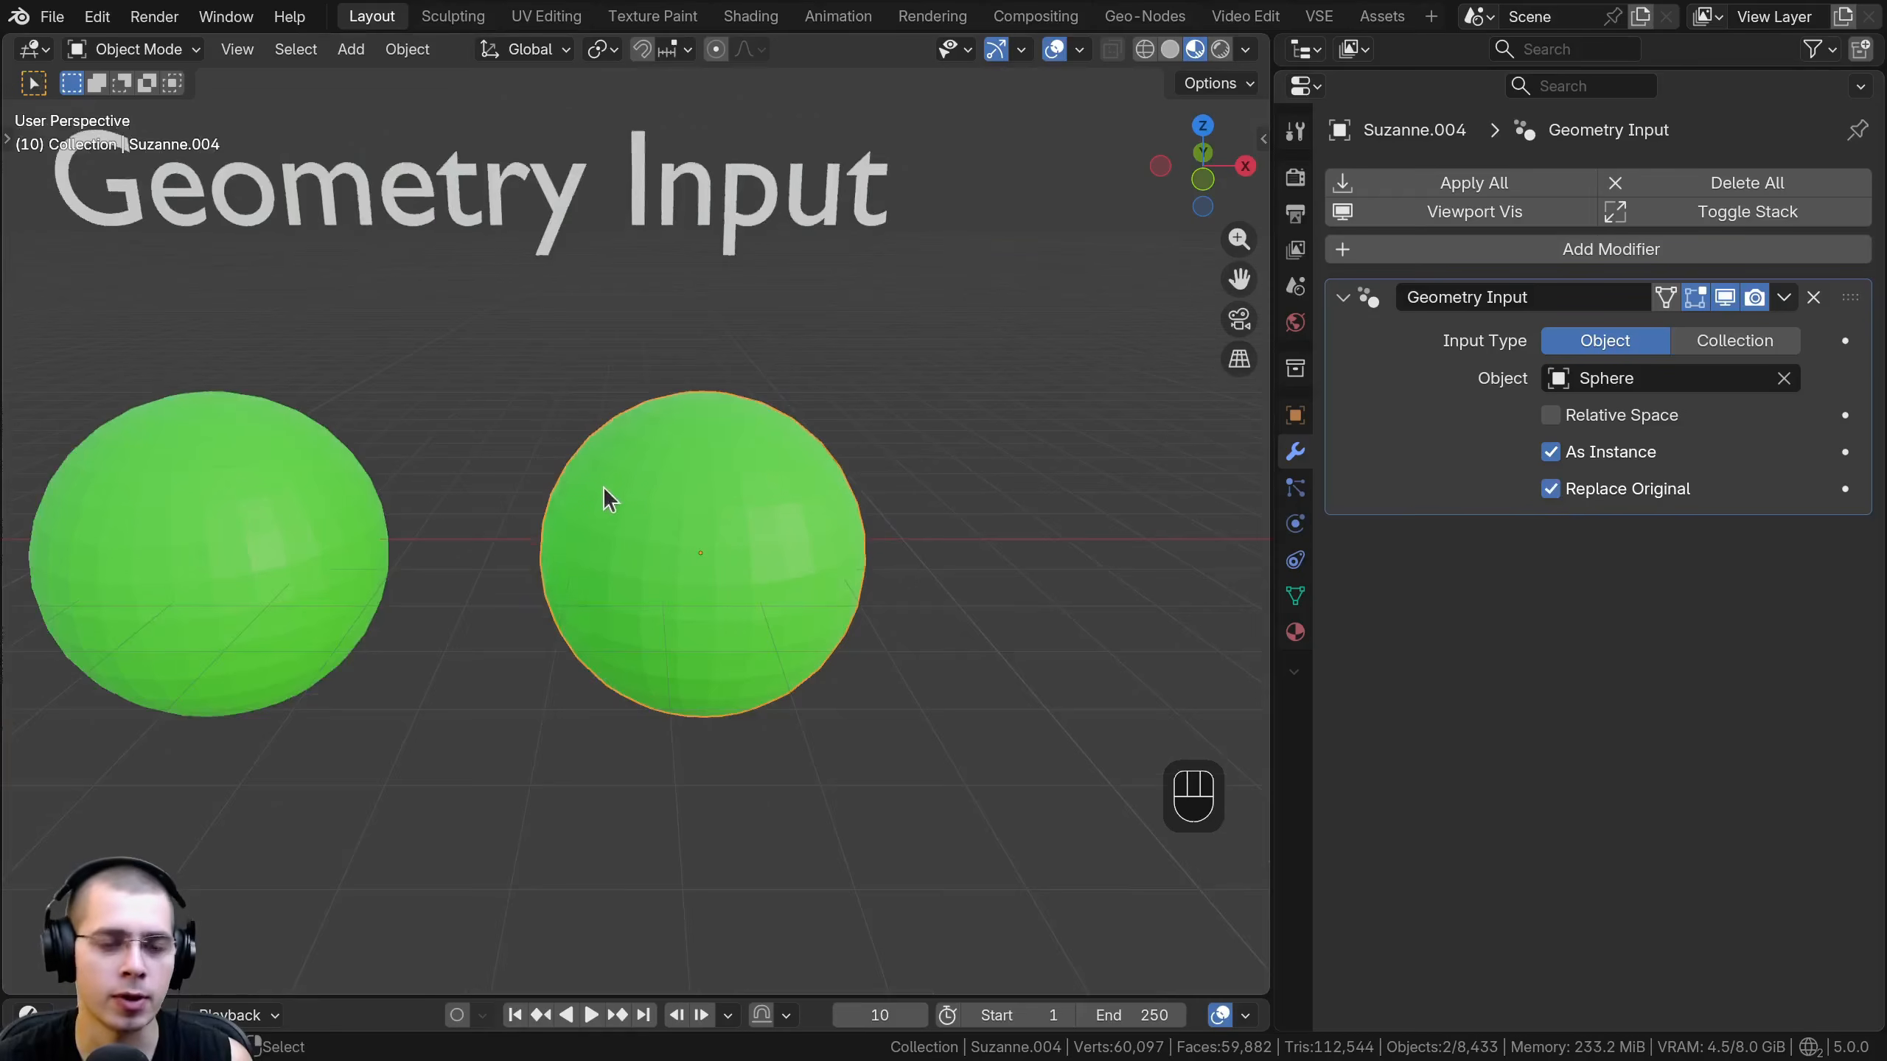
{"action": "key", "text": "Tab"}
{"action": "middle_click_drag", "start_coordinate": [716, 484], "coordinate": [605, 472]}
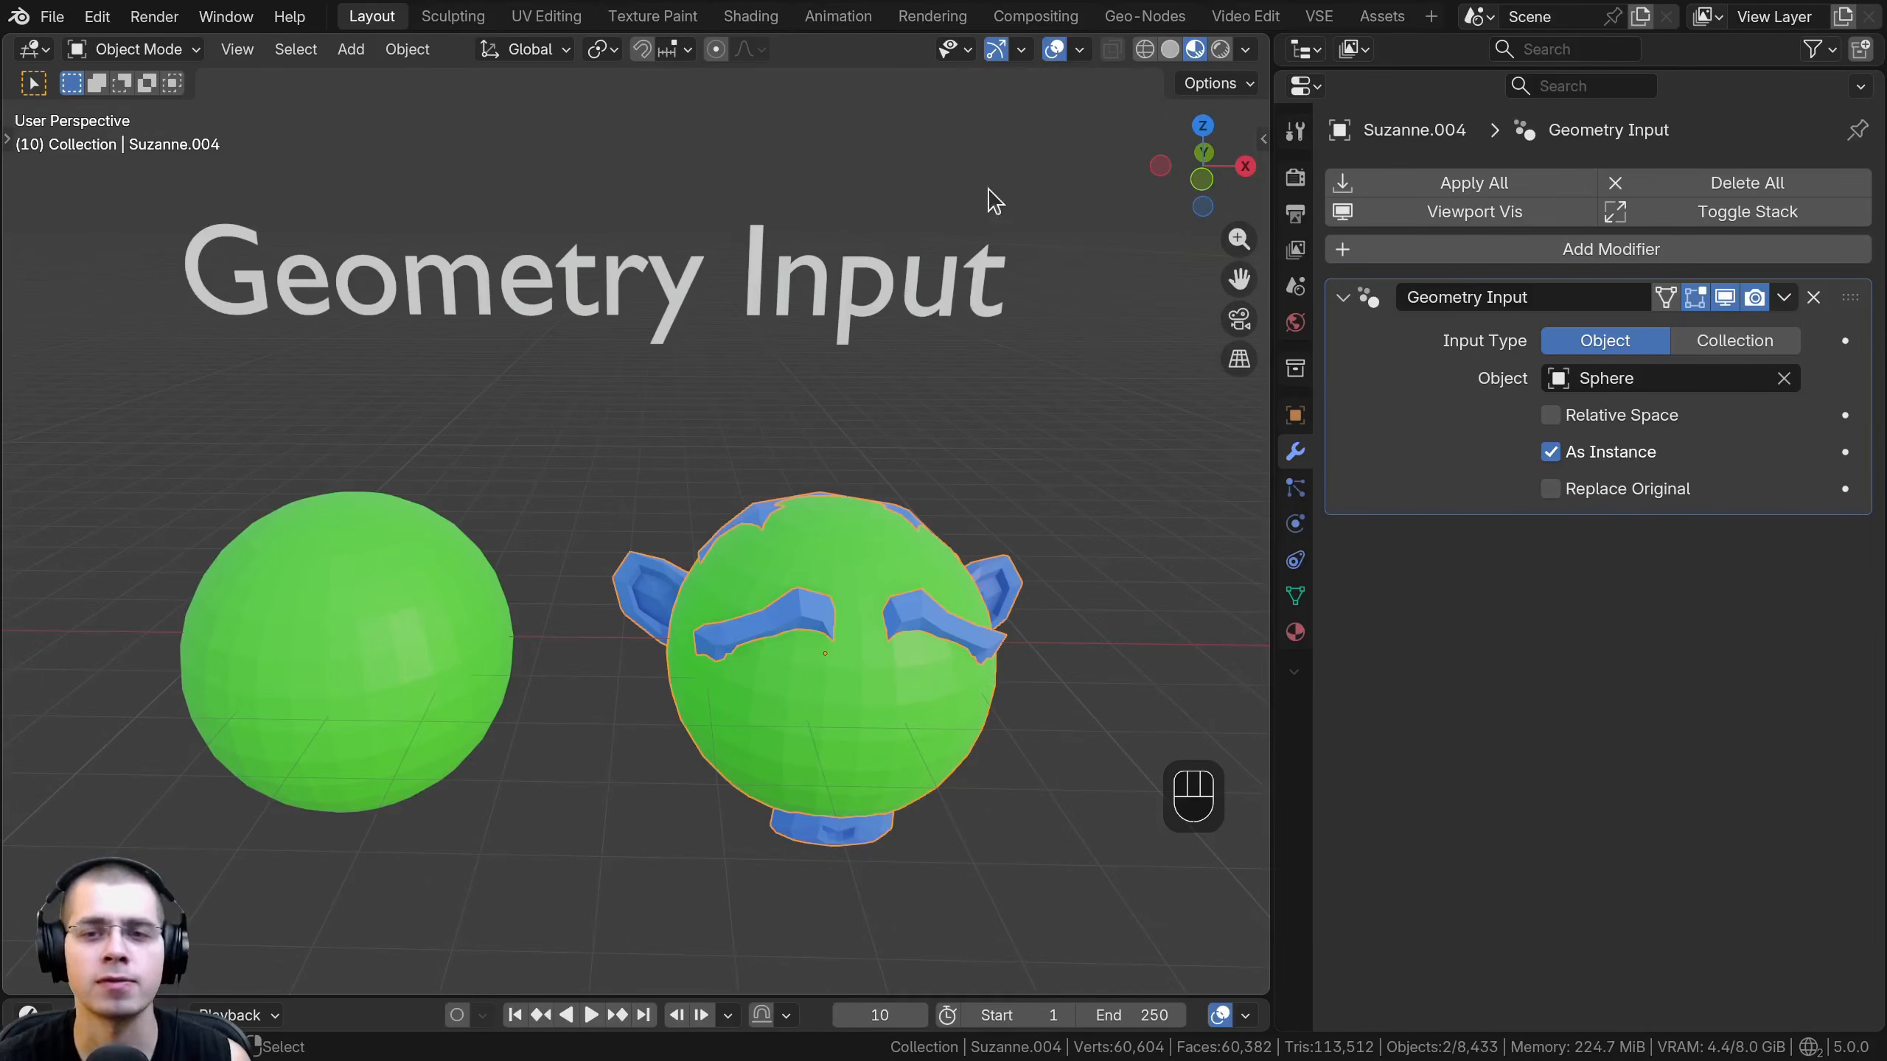
- Raise the red monkey, green rounded cube and blue cone higher above the plane along the Z axis
{"action": "left_click_drag", "start_coordinate": [989, 197], "coordinate": [169, 800]}
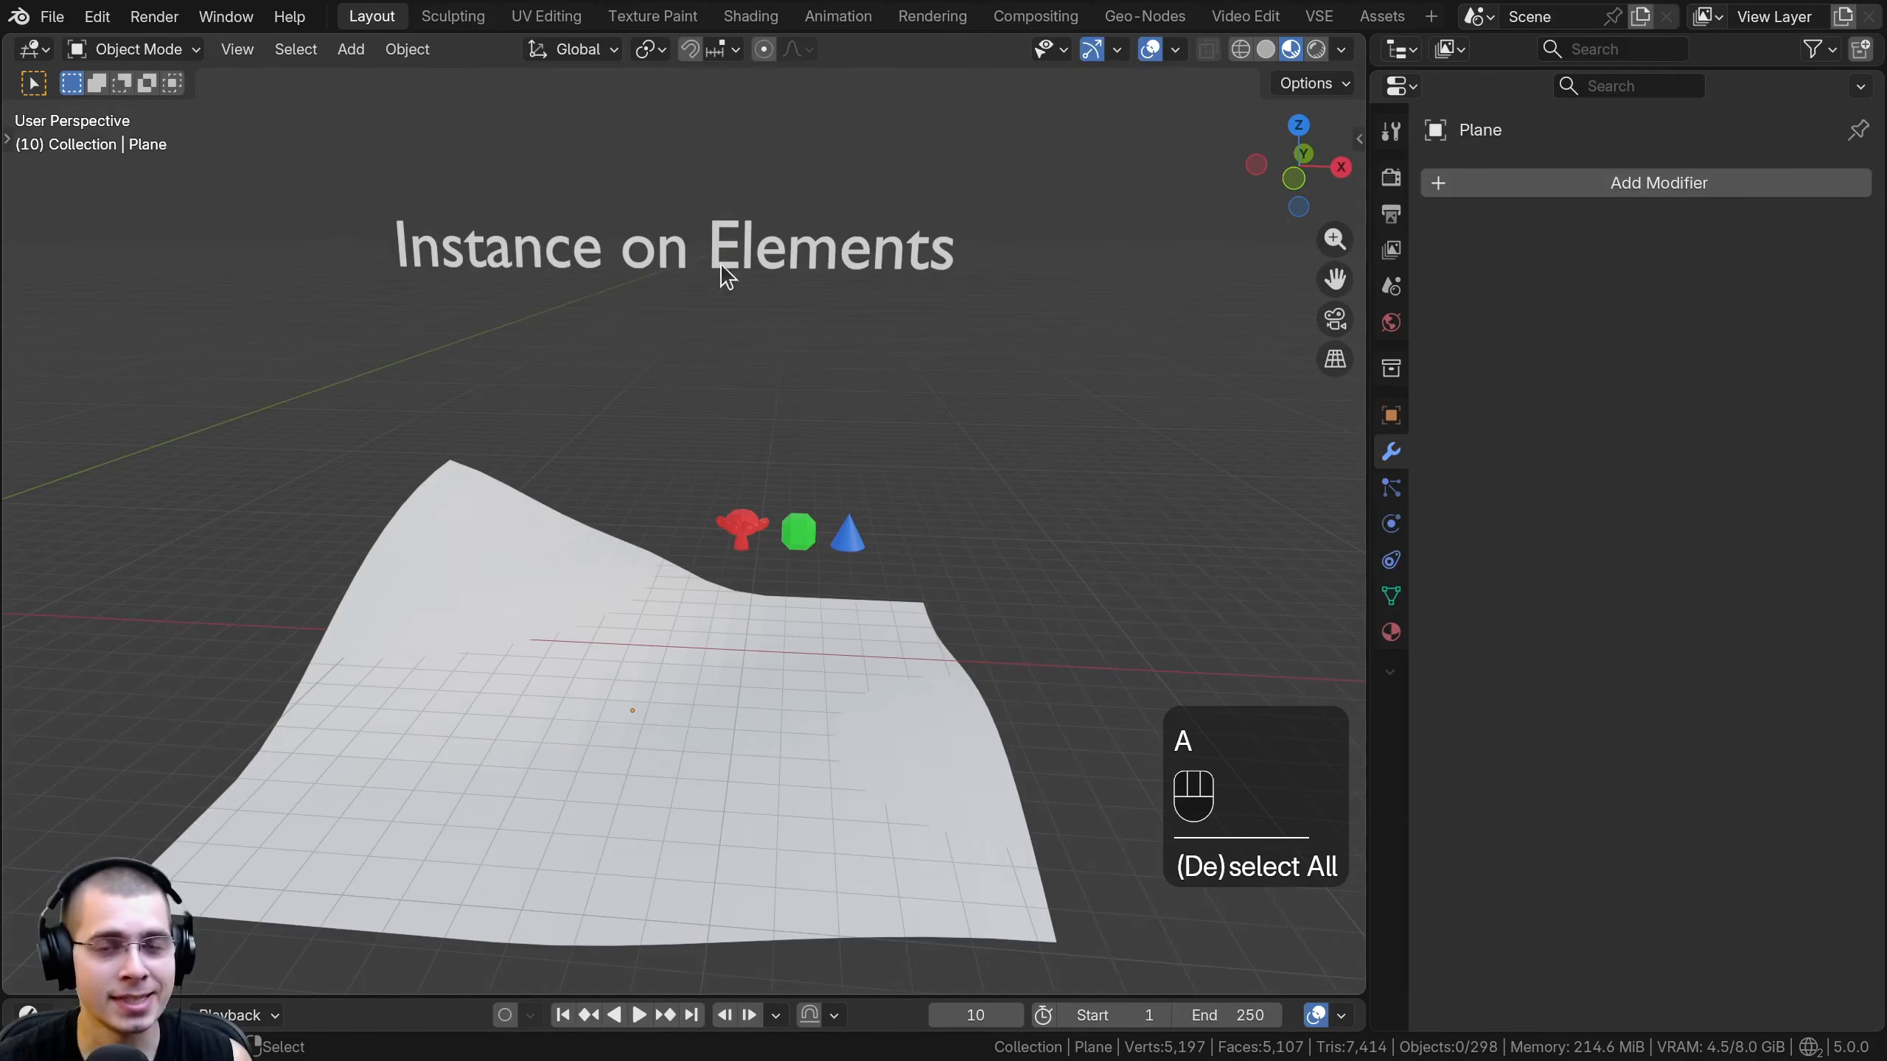
{"action": "scroll", "coordinate": [768, 523], "scroll_direction": "up", "scroll_amount": 1}
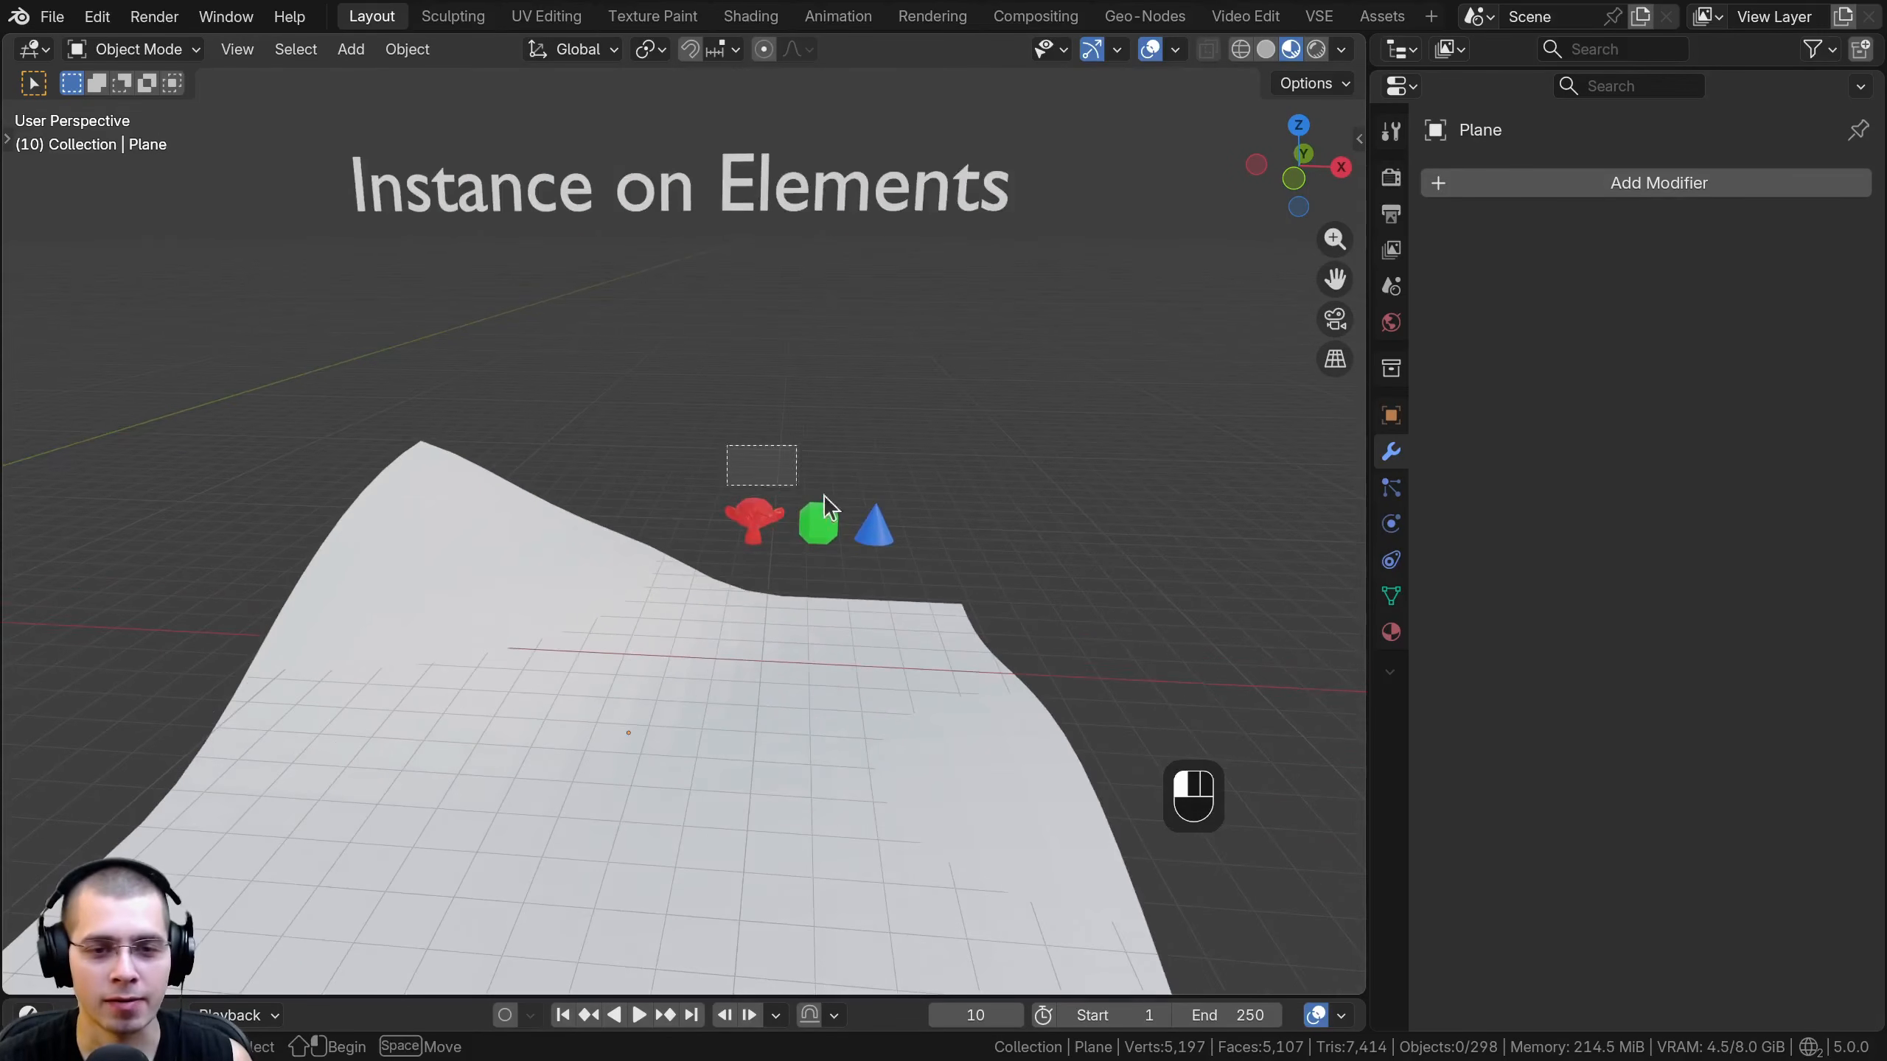
{"action": "left_click_drag", "start_coordinate": [822, 496], "coordinate": [897, 540]}
{"action": "key", "text": "g"}
{"action": "key", "text": "z"}
{"action": "left_click", "coordinate": [854, 459]}
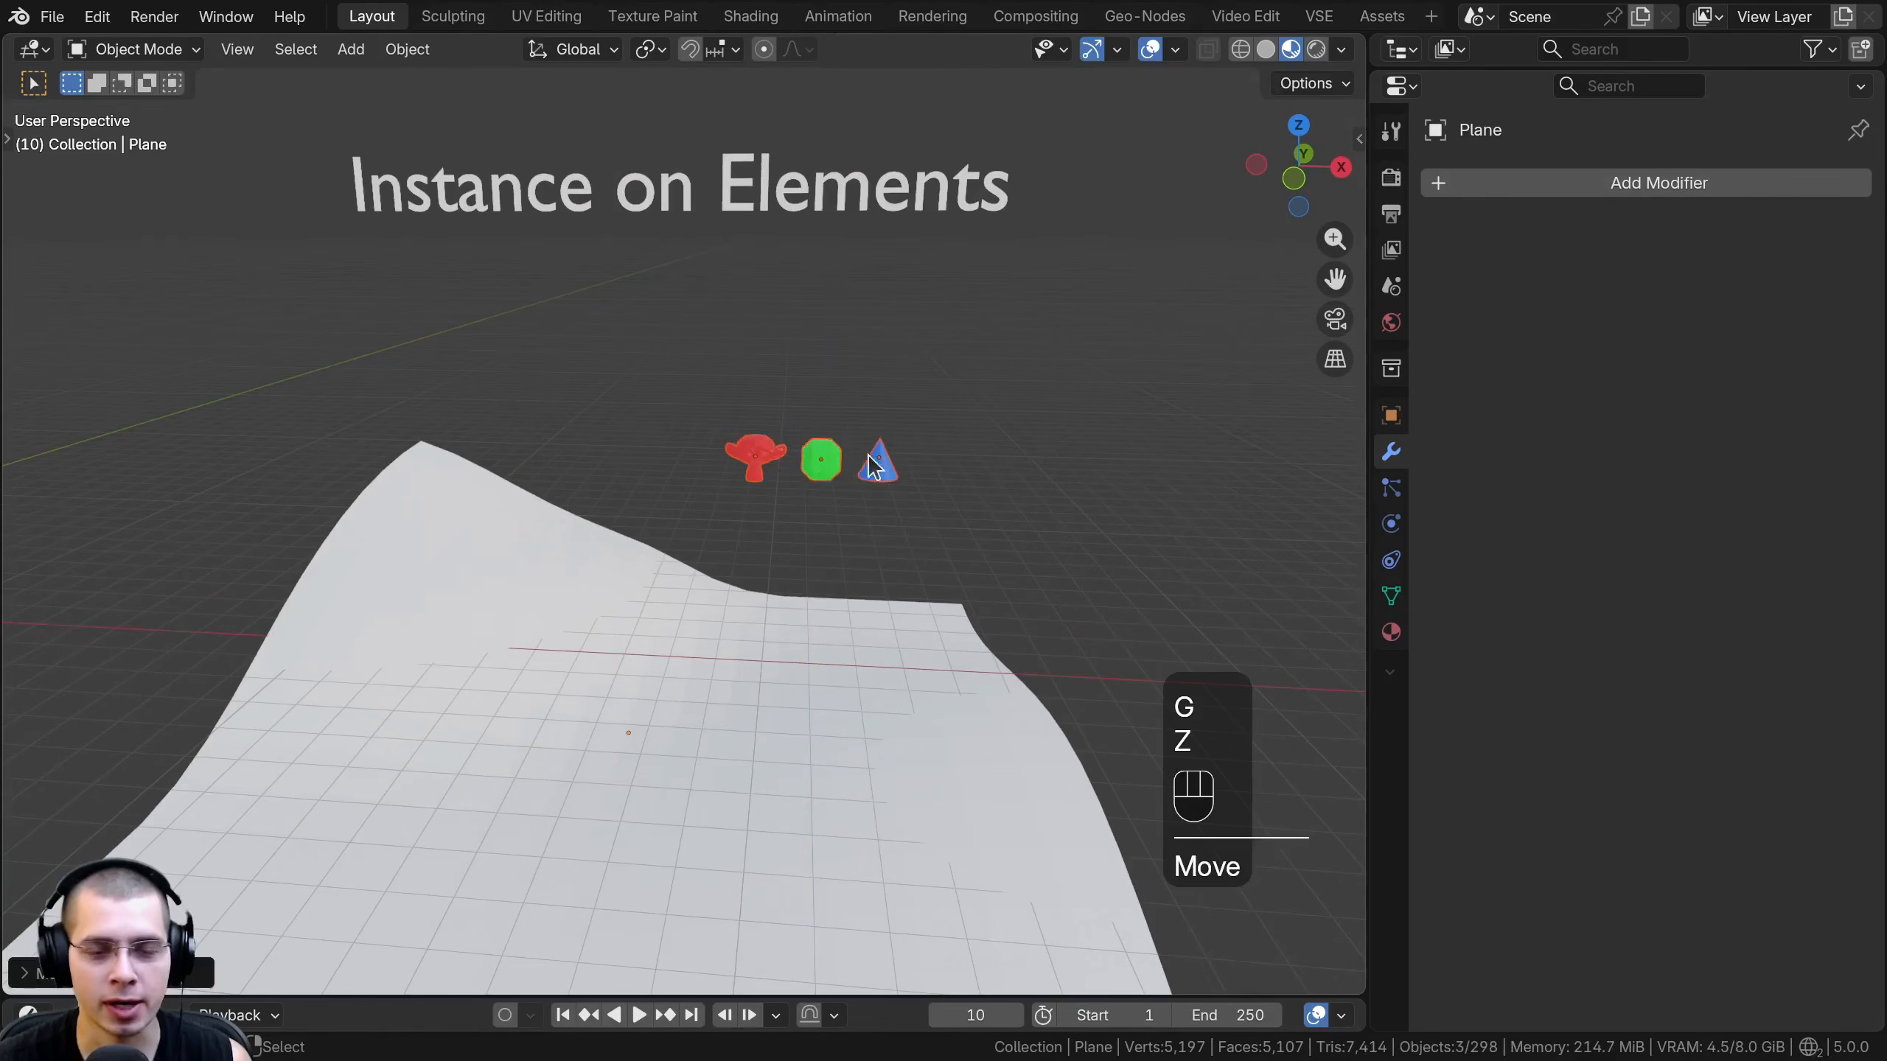
- Add an Instance on Elements modifier to the curved white plane
{"action": "left_click", "coordinate": [624, 681]}
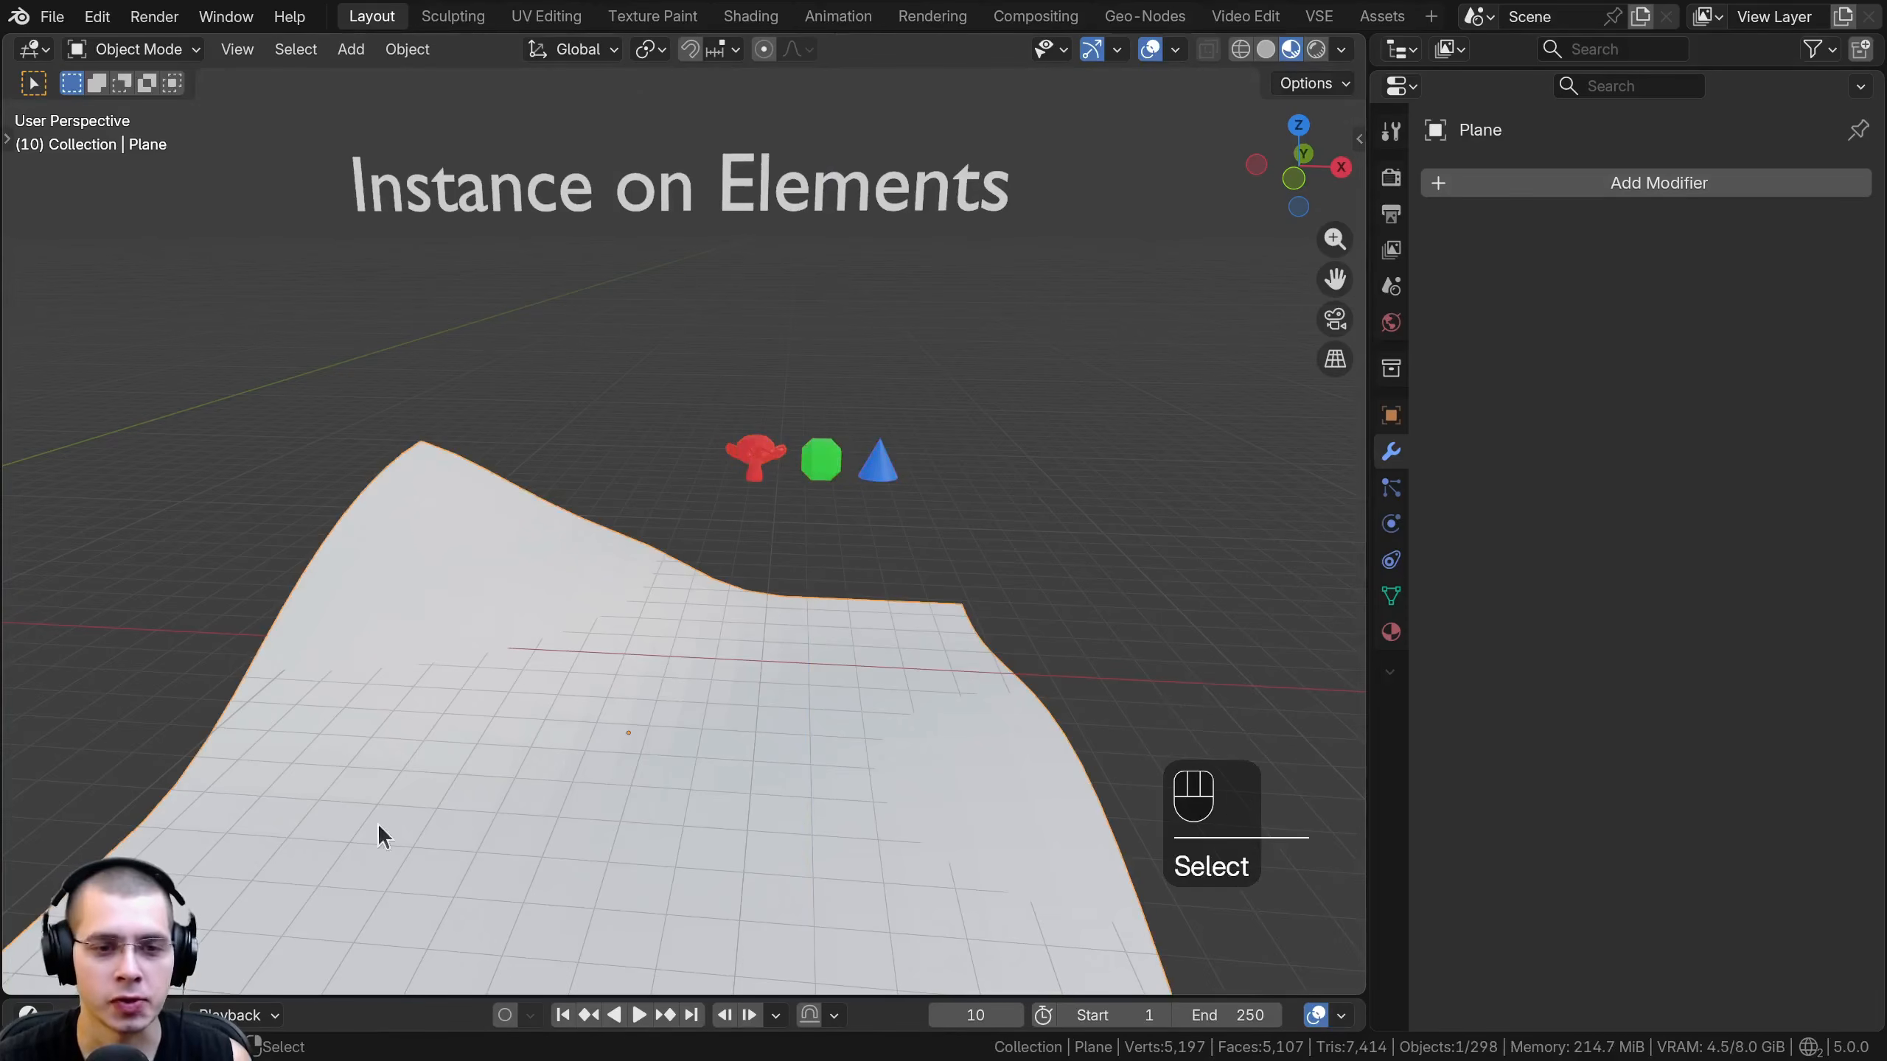
{"action": "middle_click_drag", "start_coordinate": [572, 629], "coordinate": [600, 557], "text": "shift"}
{"action": "left_click", "coordinate": [1625, 195]}
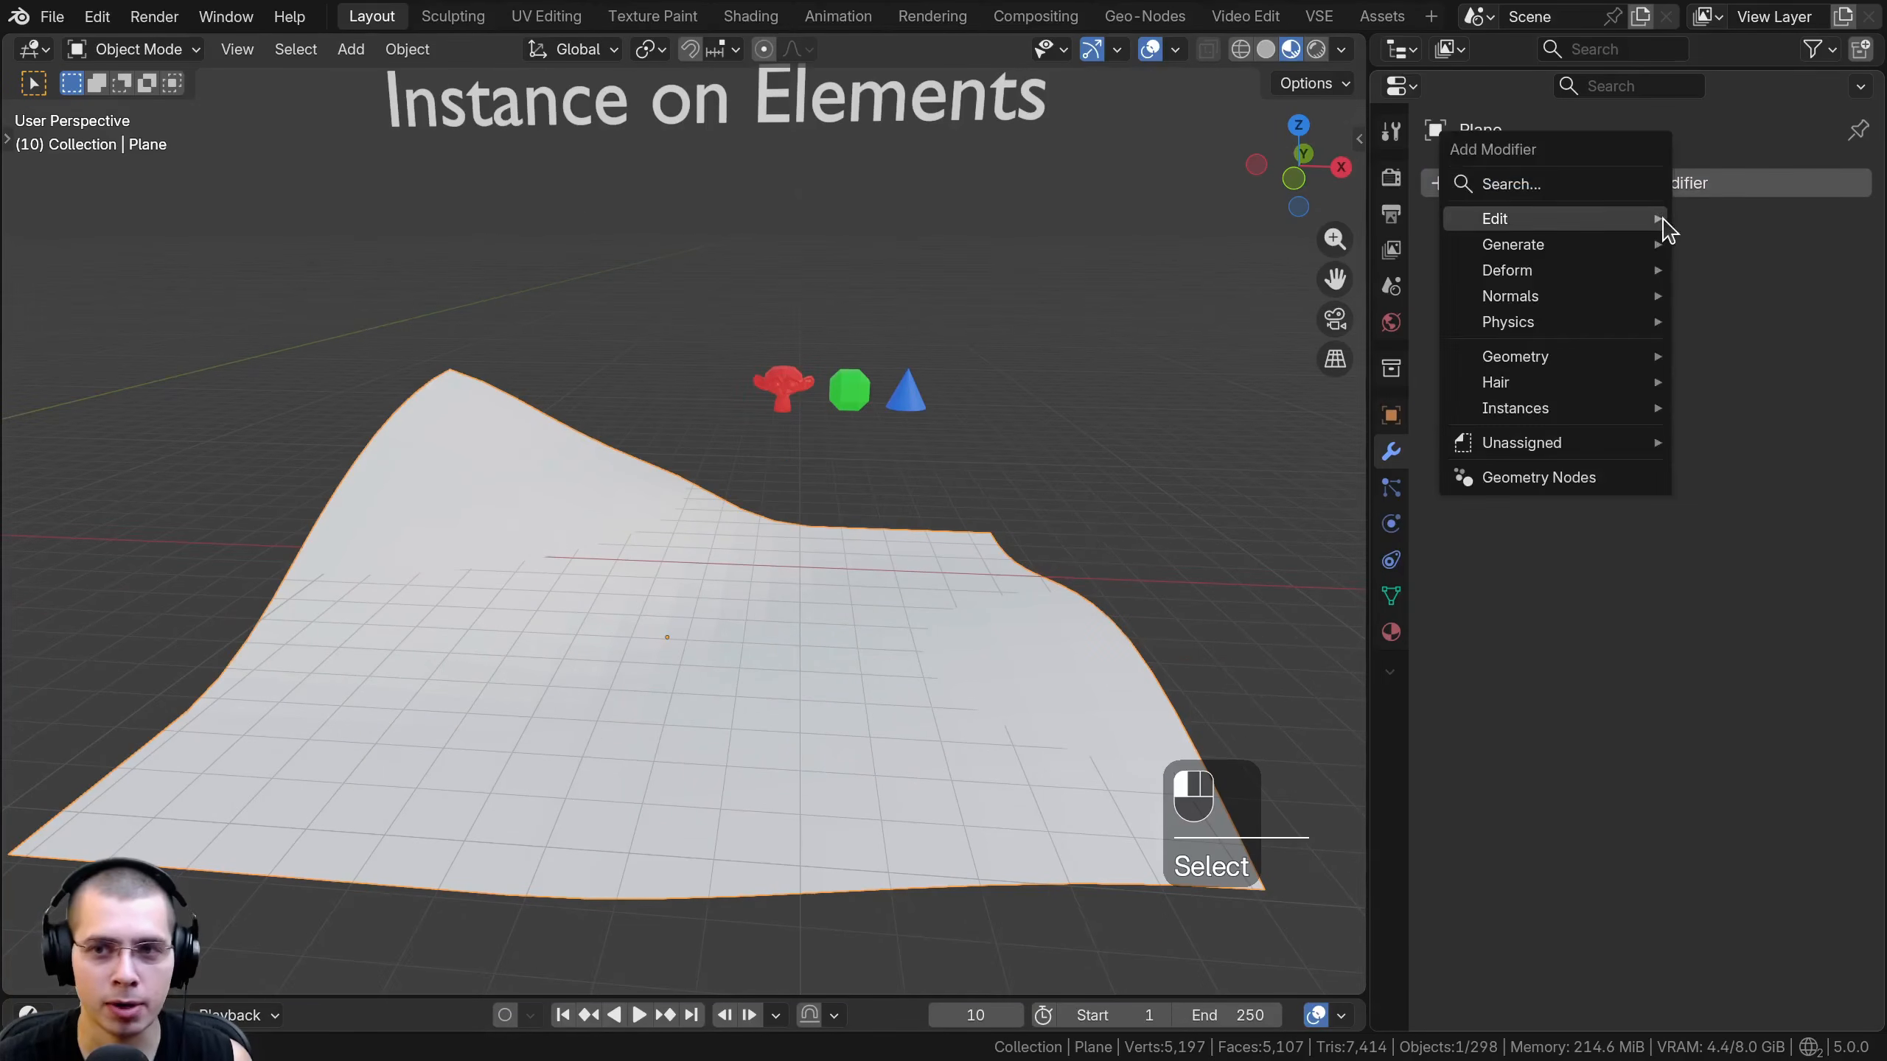
{"action": "type", "text": "instan"}
{"action": "left_click", "coordinate": [1300, 299]}
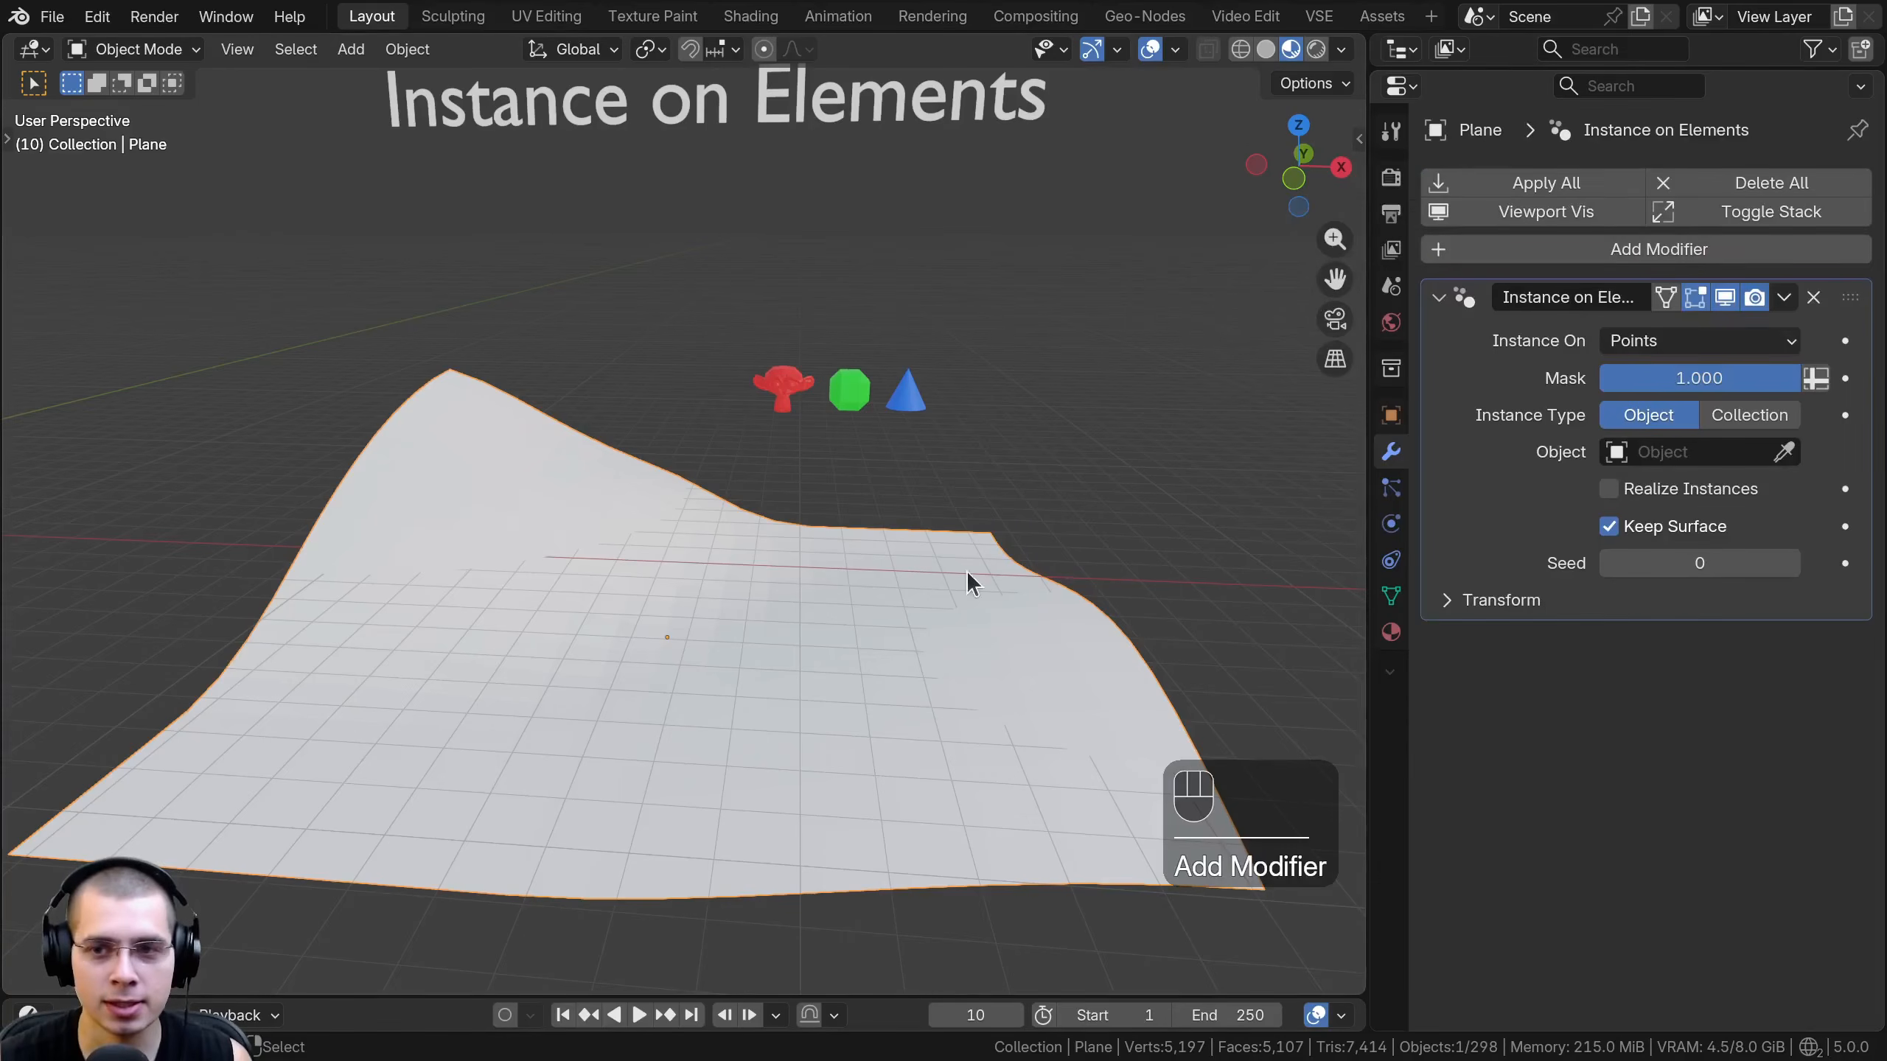
- Pick the small red monkey, Cube.002, as the object instanced on the plane's points
{"action": "middle_click_drag", "start_coordinate": [969, 520], "coordinate": [959, 524], "text": "shift"}
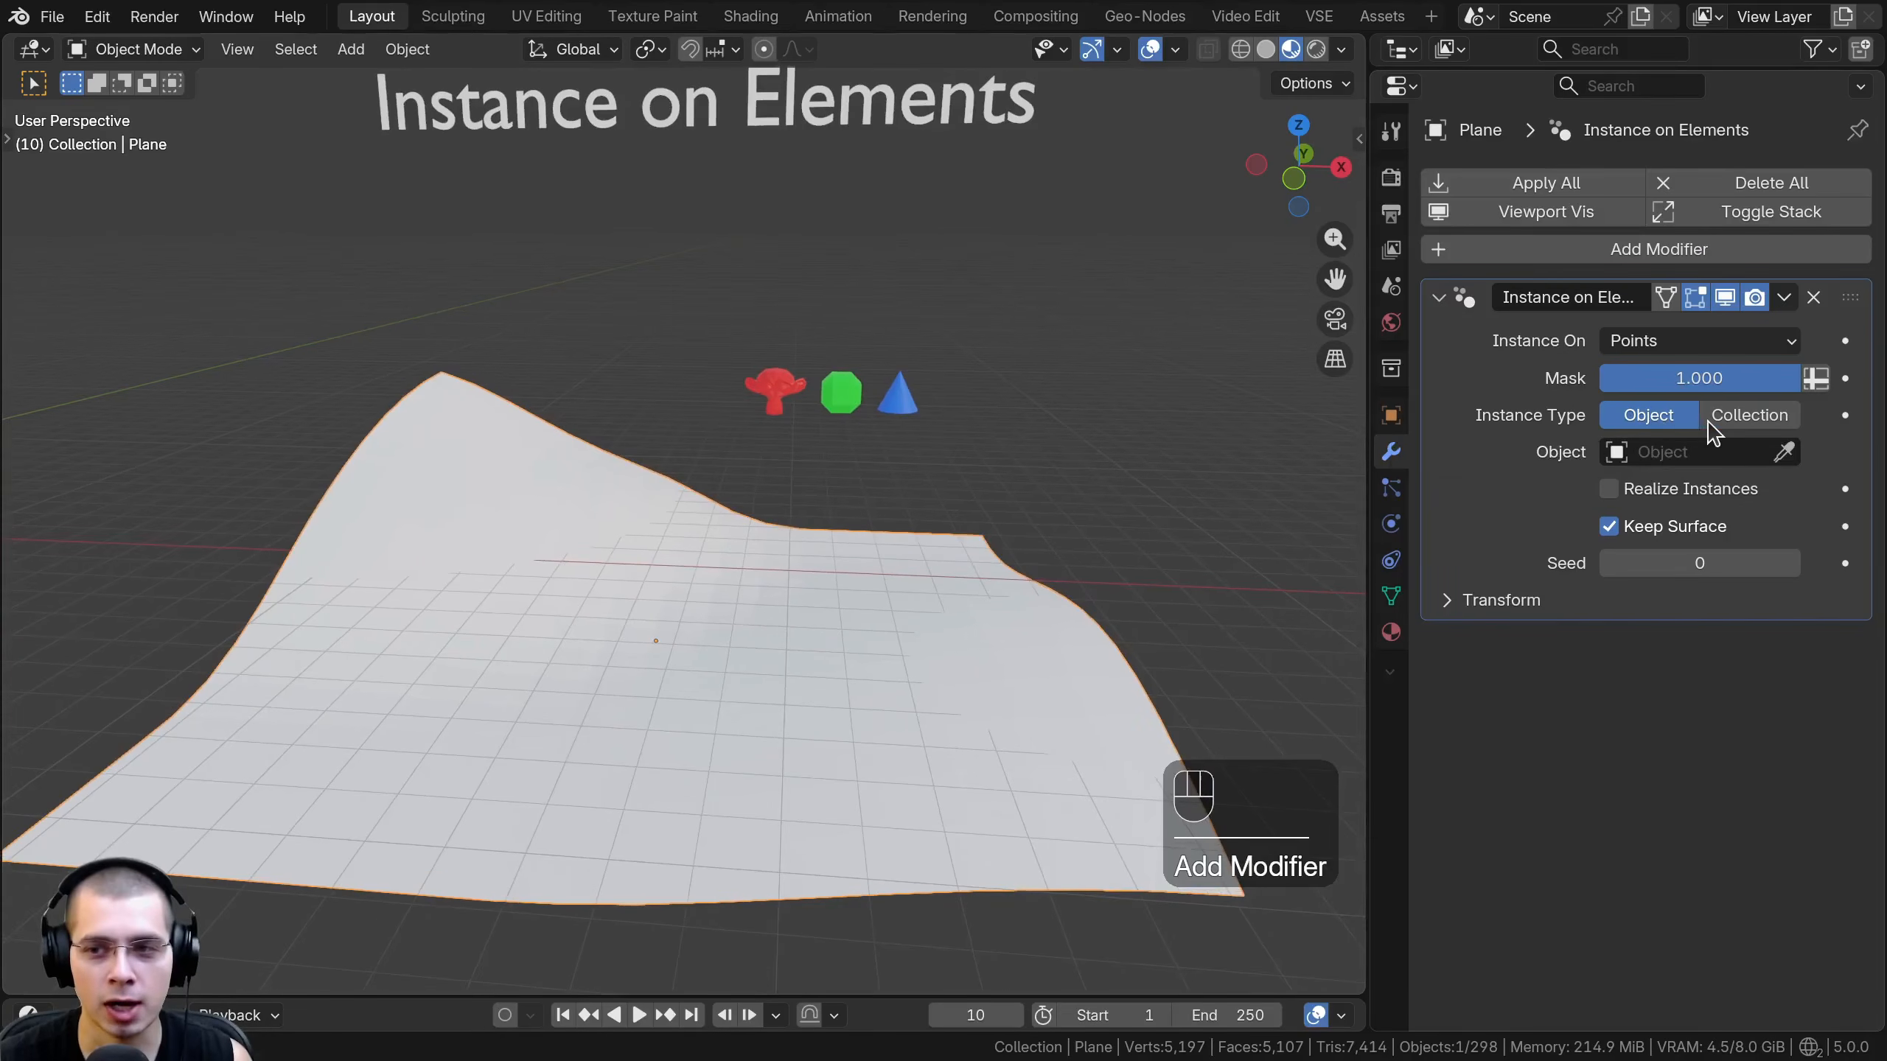
{"action": "left_click", "coordinate": [1787, 451]}
{"action": "left_click", "coordinate": [840, 392]}
{"action": "scroll", "coordinate": [725, 532], "scroll_direction": "down", "scroll_amount": 2}
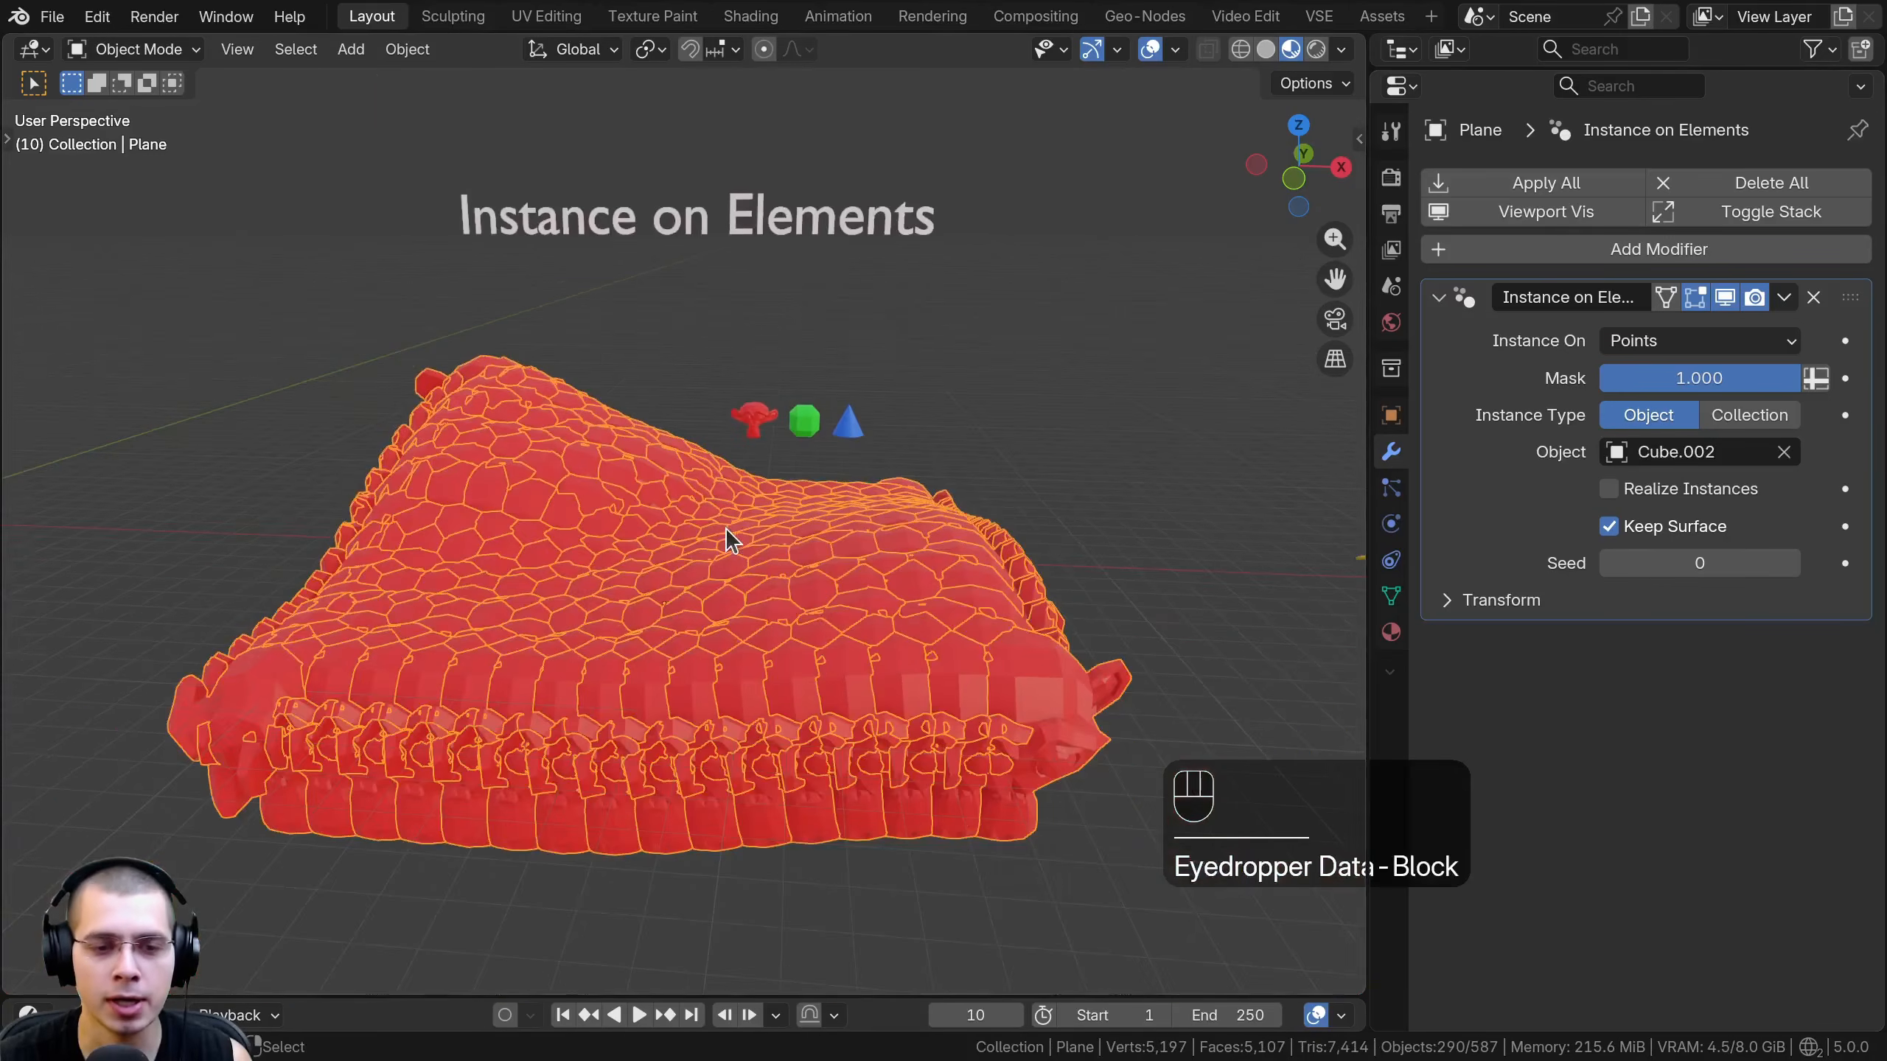
{"action": "scroll", "coordinate": [644, 320], "scroll_direction": "up", "scroll_amount": 2}
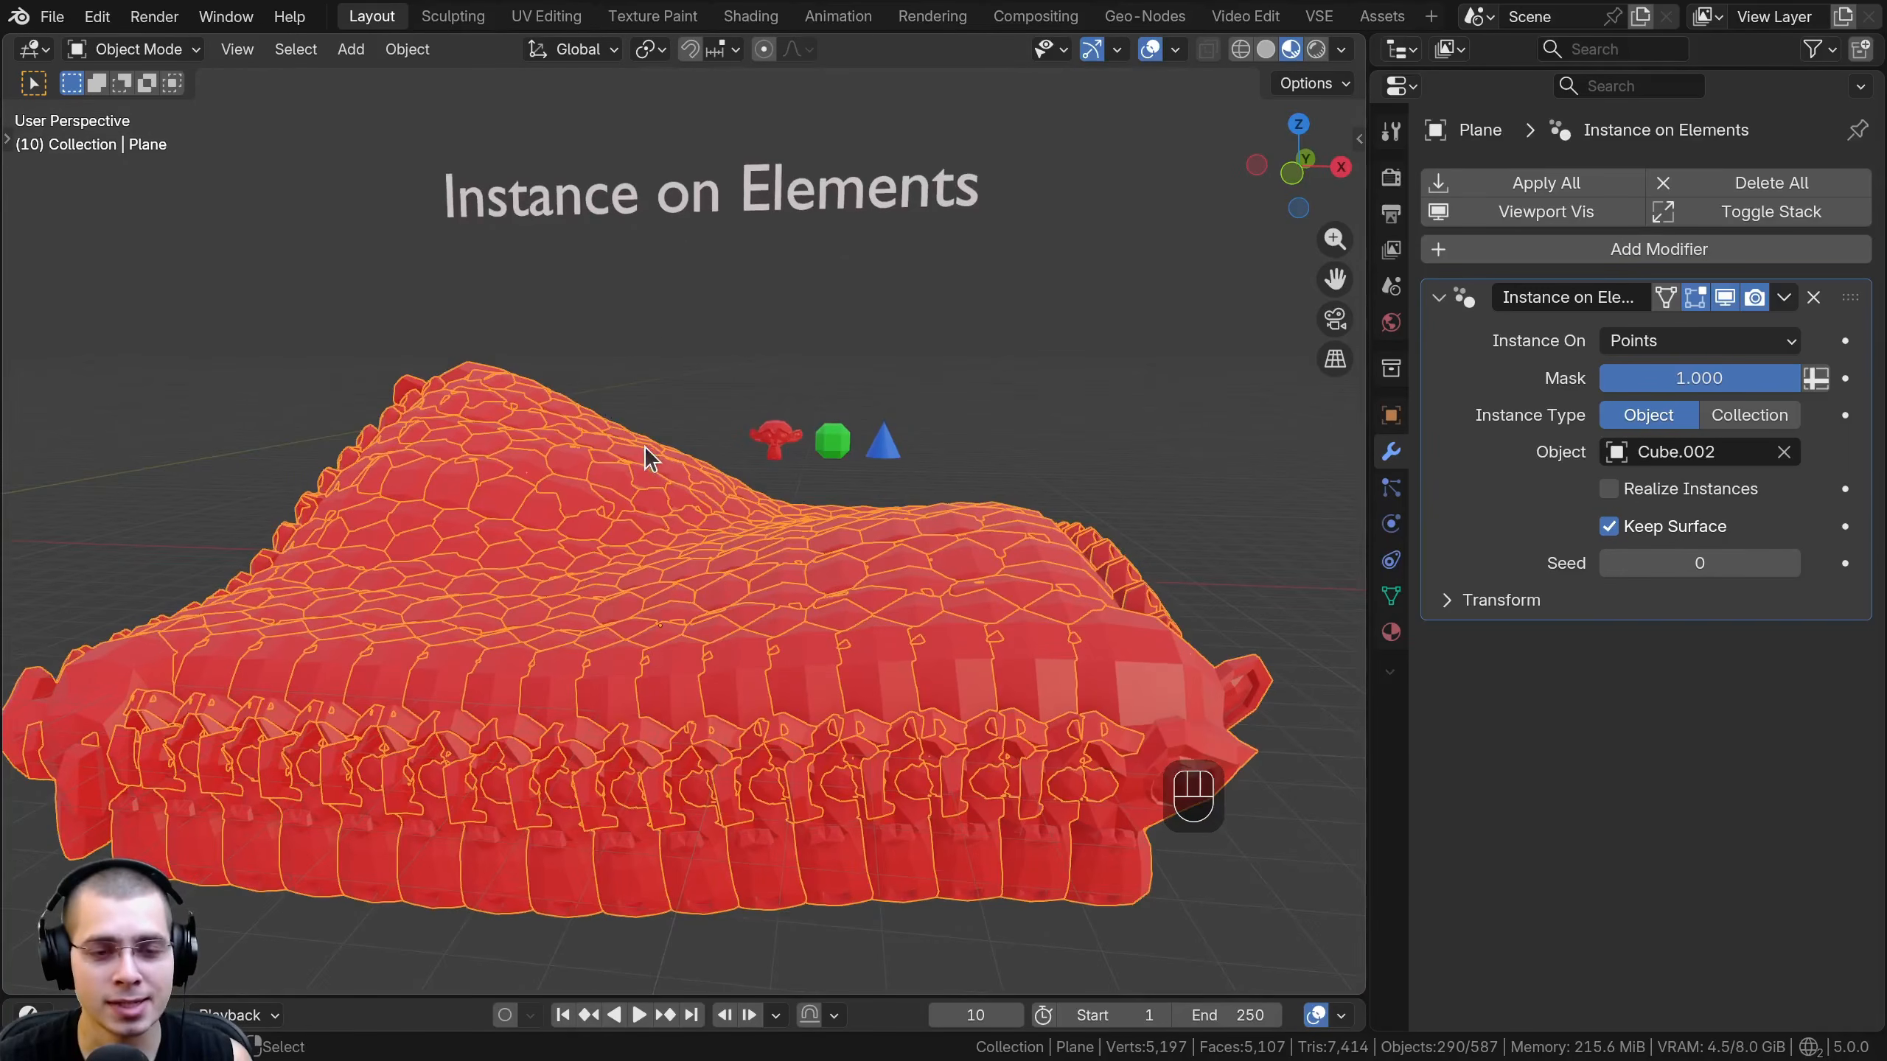
- Reveal the modifier's Transform settings and set the instance scale to 0.160 on X, Y and Z
{"action": "left_click", "coordinate": [1448, 600]}
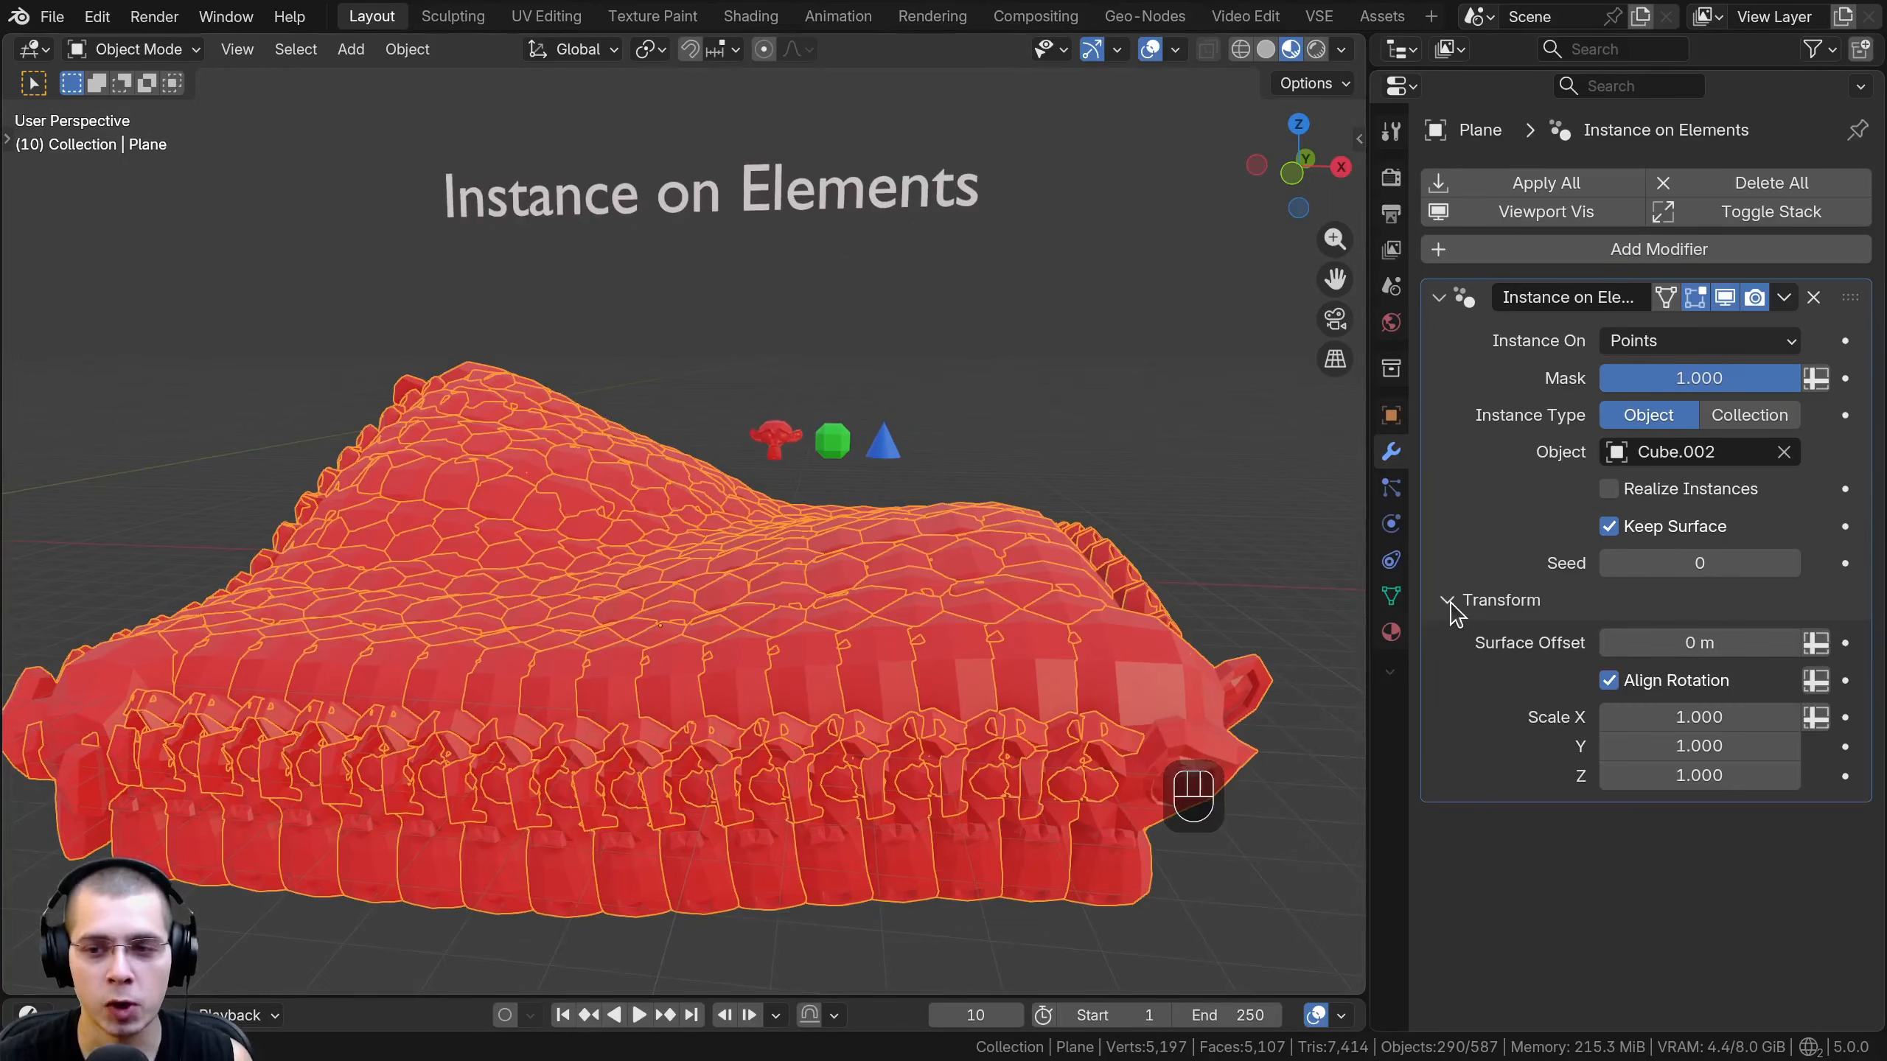
{"action": "left_click_drag", "start_coordinate": [1627, 717], "coordinate": [1496, 775], "text": "shift"}
{"action": "middle_click_drag", "start_coordinate": [702, 556], "coordinate": [729, 584], "text": "shift"}
- Try moving a box-selected patch of the plane's vertices in Edit Mode to see how the monkeys follow
{"action": "scroll", "coordinate": [589, 461], "scroll_direction": "up", "scroll_amount": 2}
{"action": "key", "text": "Tab"}
{"action": "key", "text": "a"}
{"action": "key", "text": "b"}
{"action": "left_click_drag", "start_coordinate": [340, 256], "coordinate": [593, 608]}
{"action": "key", "text": "g"}
{"action": "left_click", "coordinate": [602, 549]}
{"action": "scroll", "coordinate": [317, 431], "scroll_direction": "up", "scroll_amount": 5}
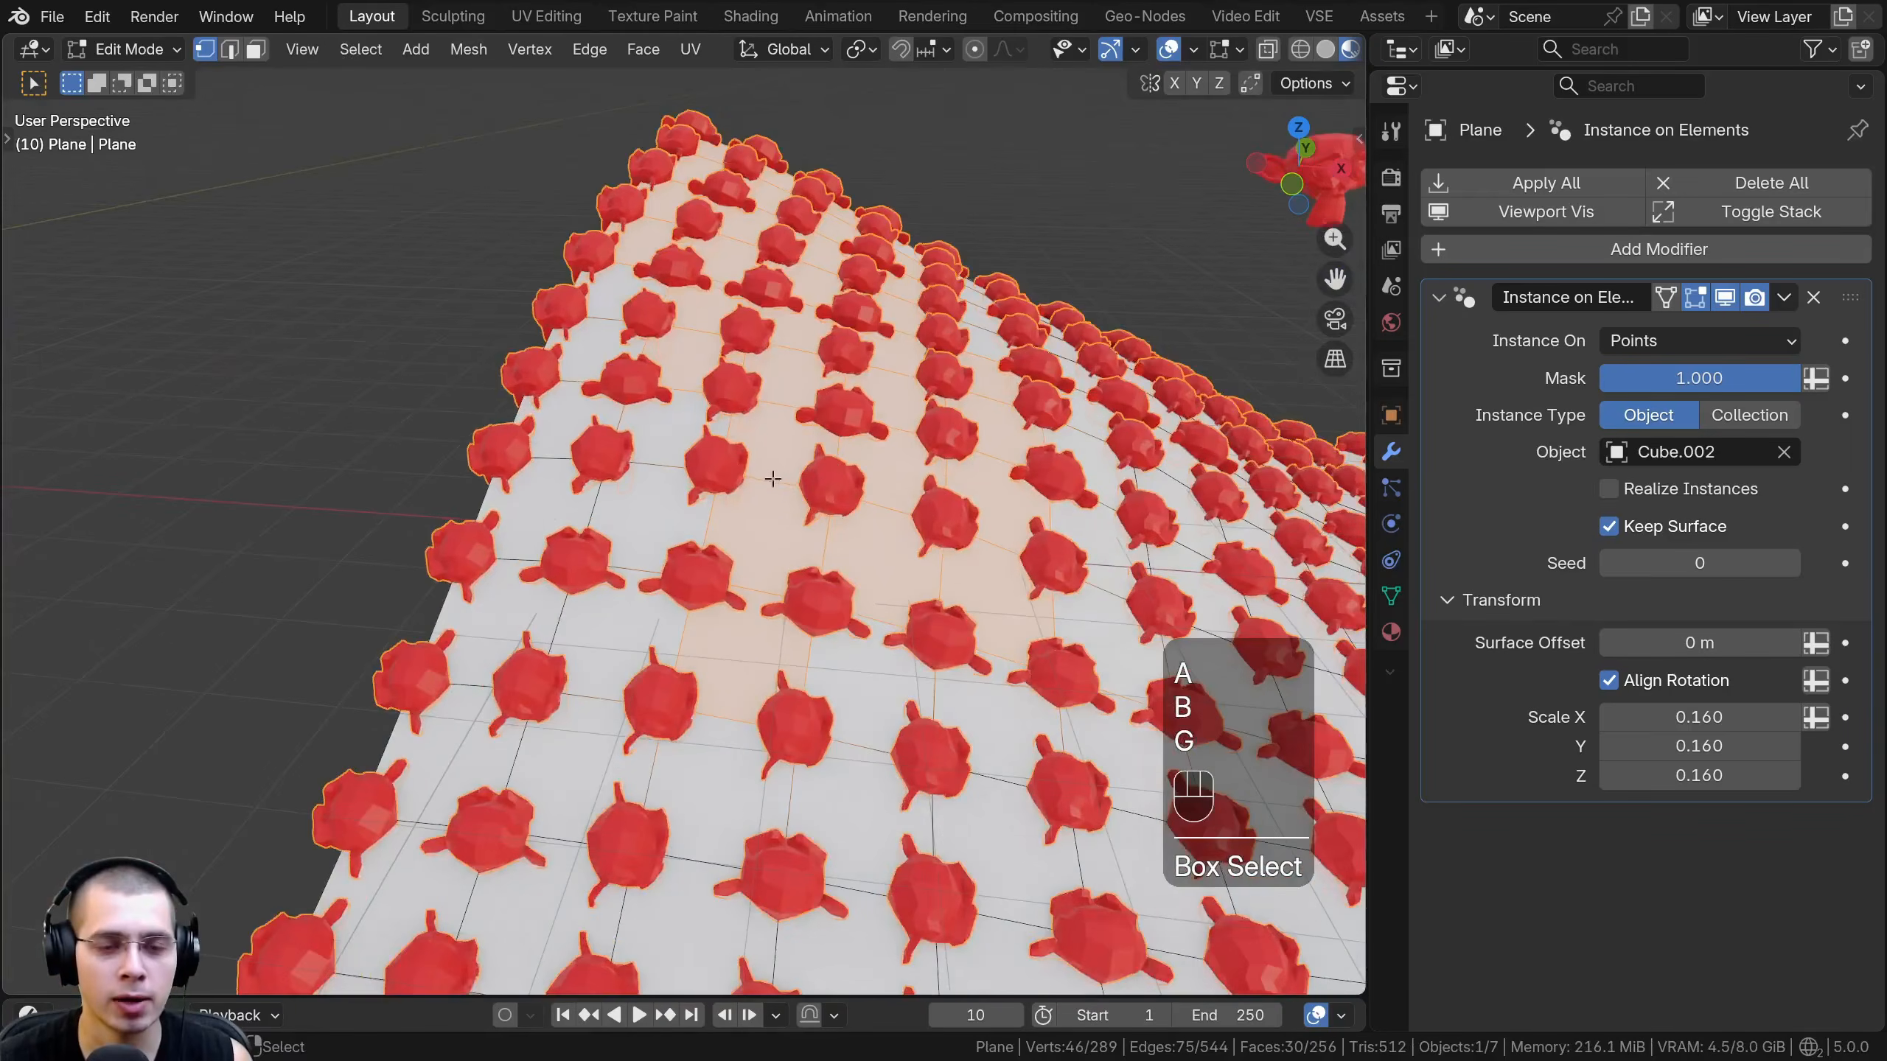
- Try moving a smaller vertex patch on the plane's raised side, cancel it, return to Object Mode and deselect everything
{"action": "left_click_drag", "start_coordinate": [349, 473], "coordinate": [639, 590]}
{"action": "key", "text": "g"}
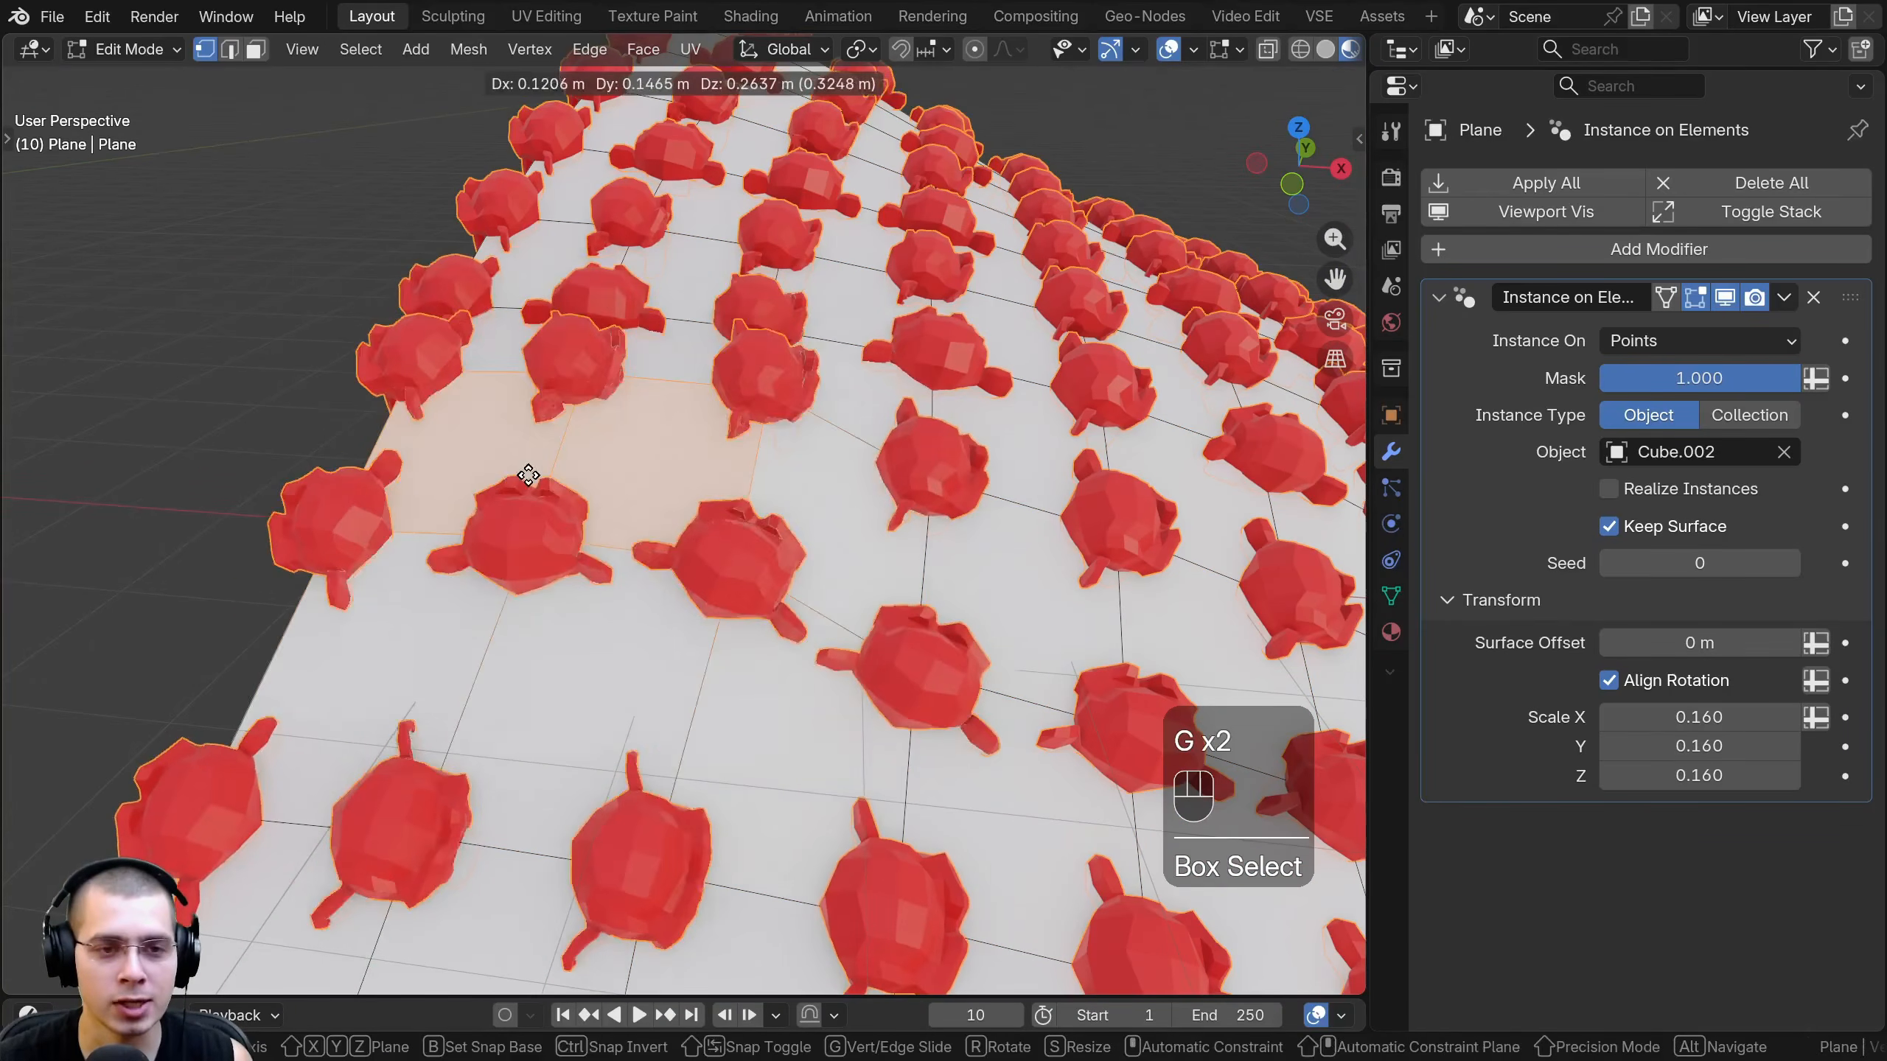
{"action": "right_click", "coordinate": [532, 487]}
{"action": "scroll", "coordinate": [929, 546], "scroll_direction": "down", "scroll_amount": 5}
{"action": "key", "text": "Tab"}
{"action": "scroll", "coordinate": [928, 546], "scroll_direction": "down", "scroll_amount": 5}
{"action": "middle_click_drag", "start_coordinate": [928, 547], "coordinate": [787, 539], "text": "shift"}
{"action": "scroll", "coordinate": [688, 544], "scroll_direction": "up", "scroll_amount": 3}
{"action": "scroll", "coordinate": [690, 542], "scroll_direction": "down", "scroll_amount": 1}
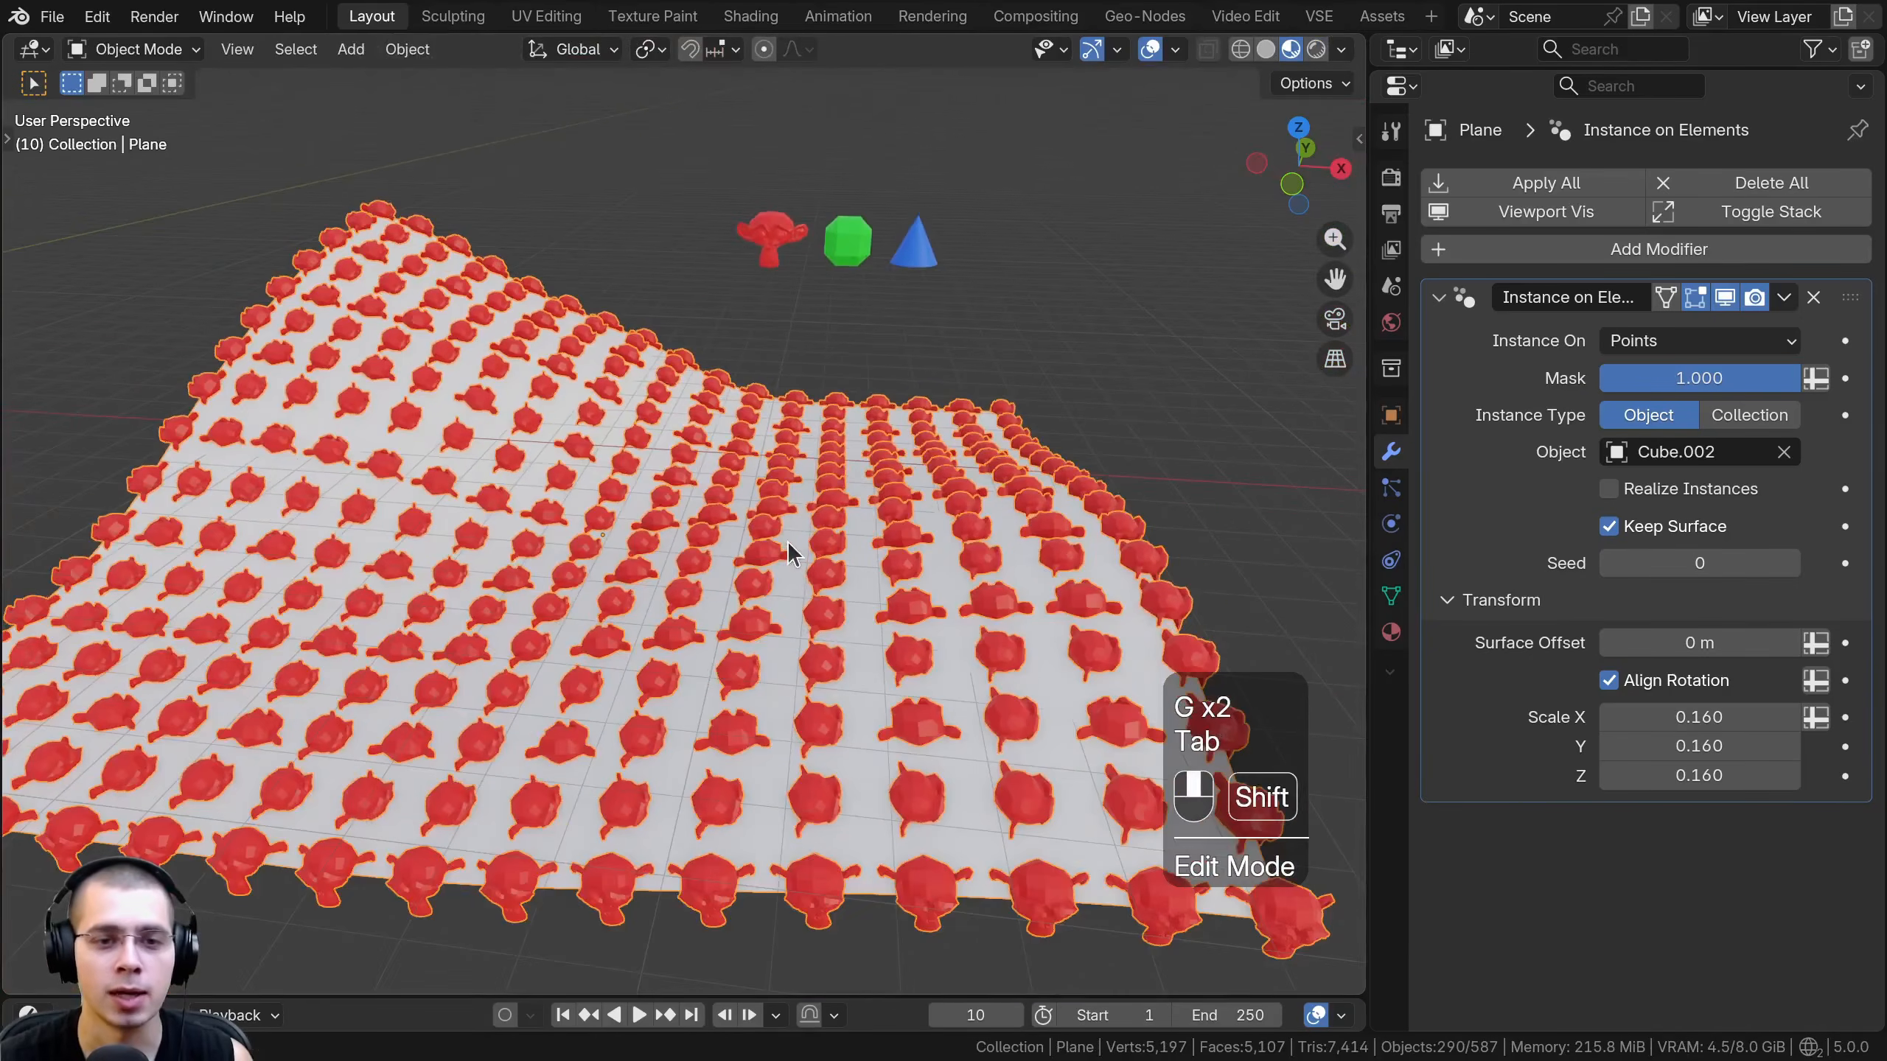
{"action": "key", "text": "a"}
- Change Instance On to Edges and select the plane to view the denser monkey distribution
{"action": "left_click", "coordinate": [1624, 342]}
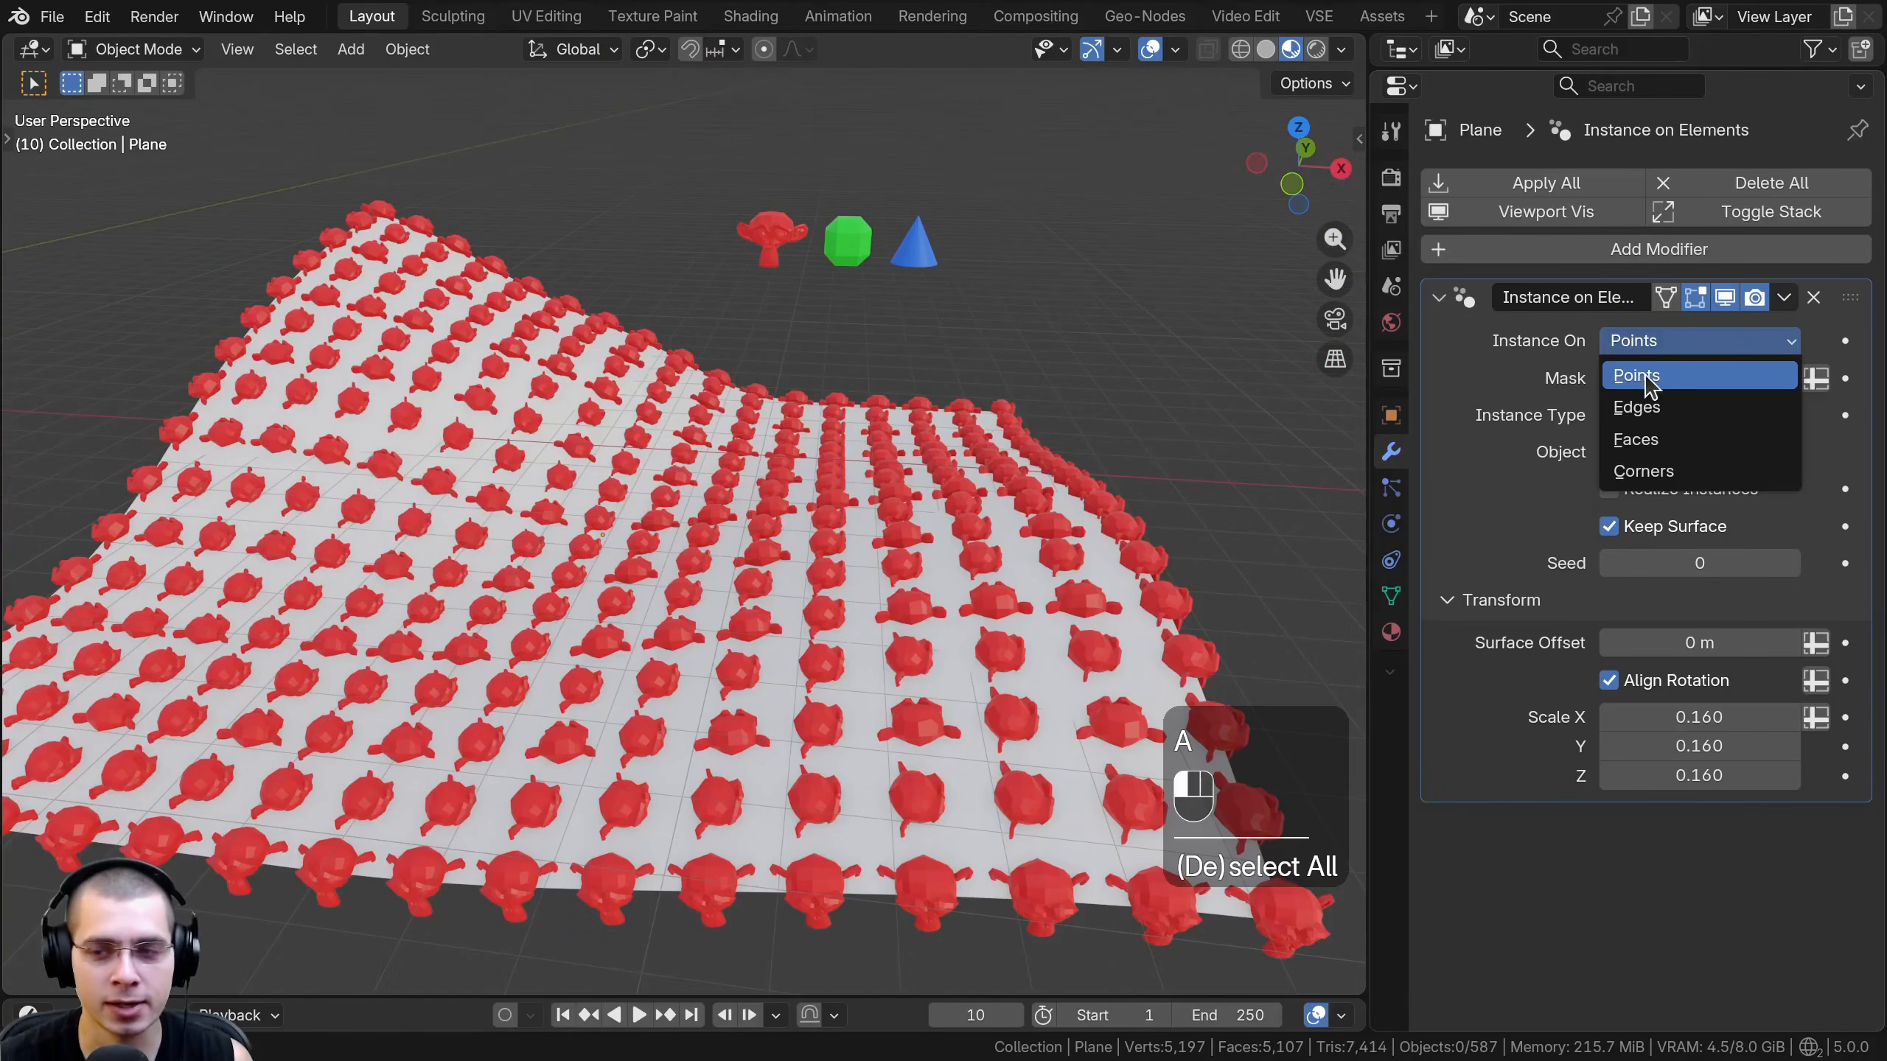
{"action": "left_click", "coordinate": [1650, 409]}
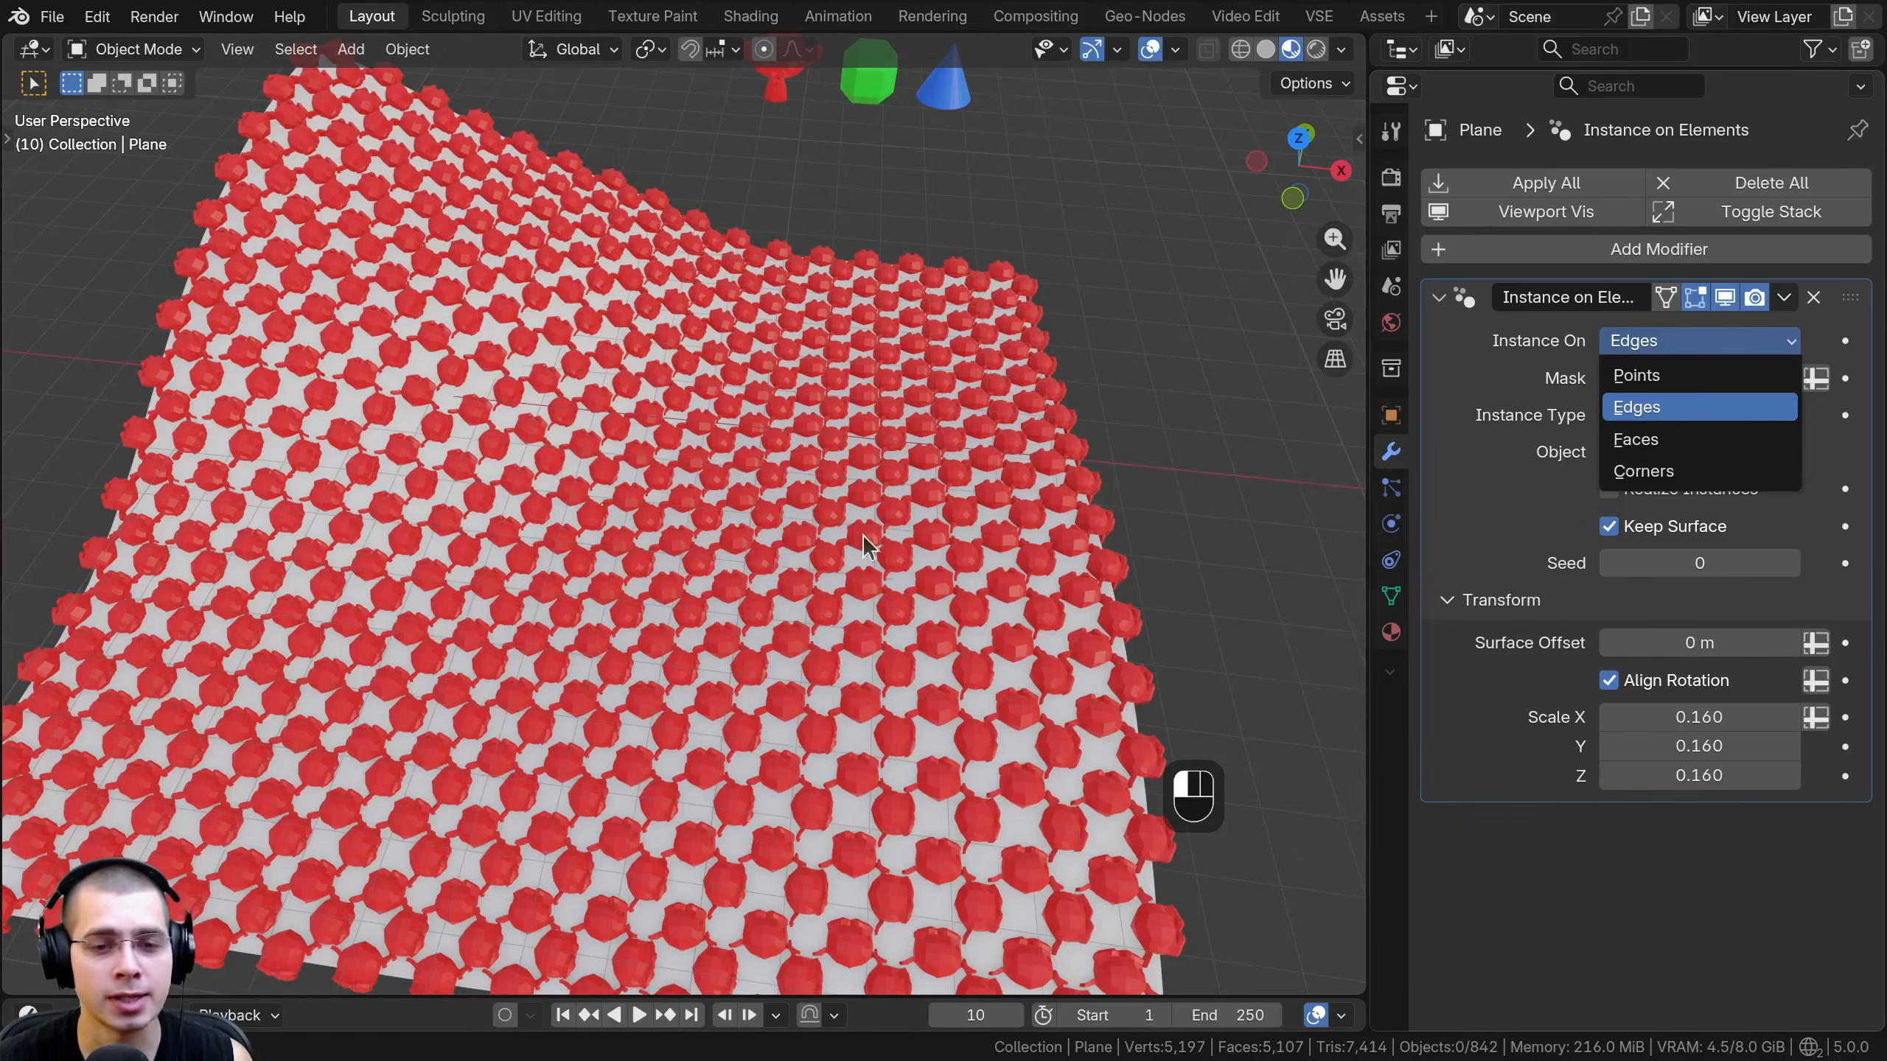
{"action": "left_click", "coordinate": [635, 509]}
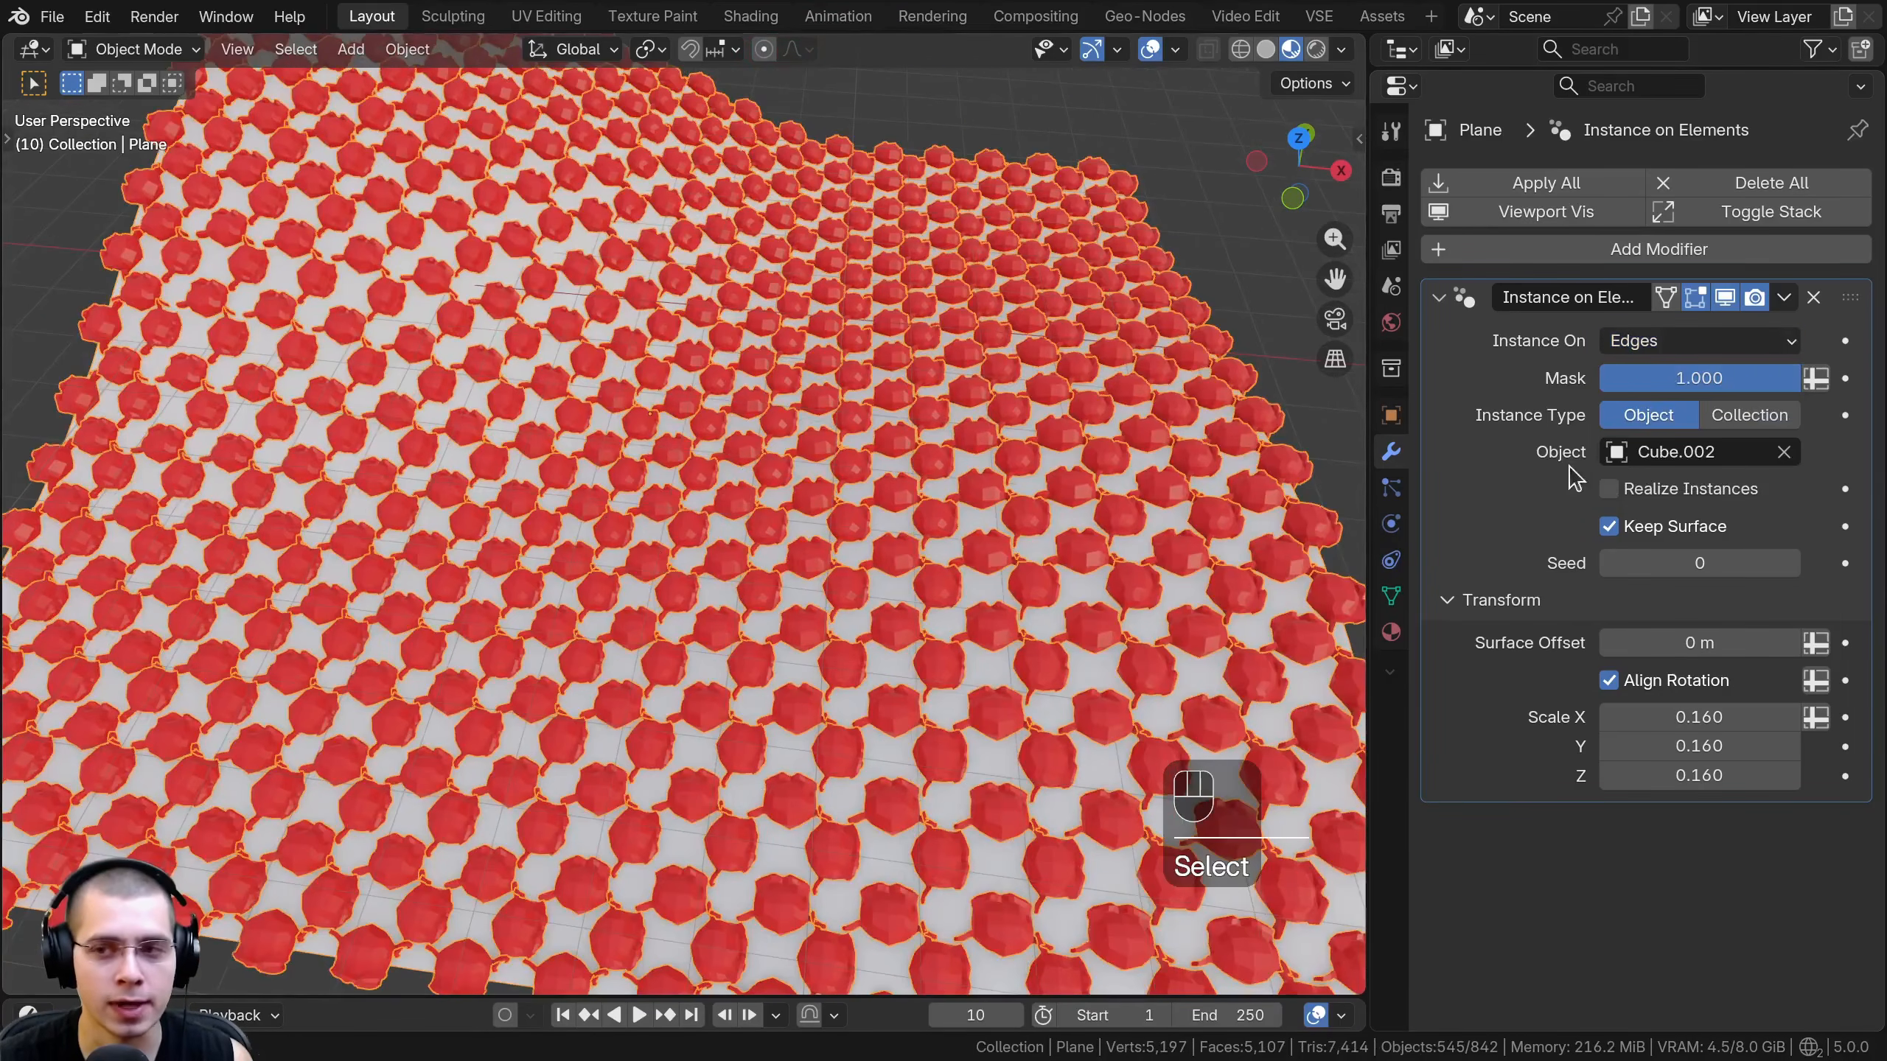
- Change Instance On to Faces and inspect the monkeys against the plane's mesh grid in Edit Mode
{"action": "left_click", "coordinate": [1620, 350]}
{"action": "left_click", "coordinate": [1658, 450]}
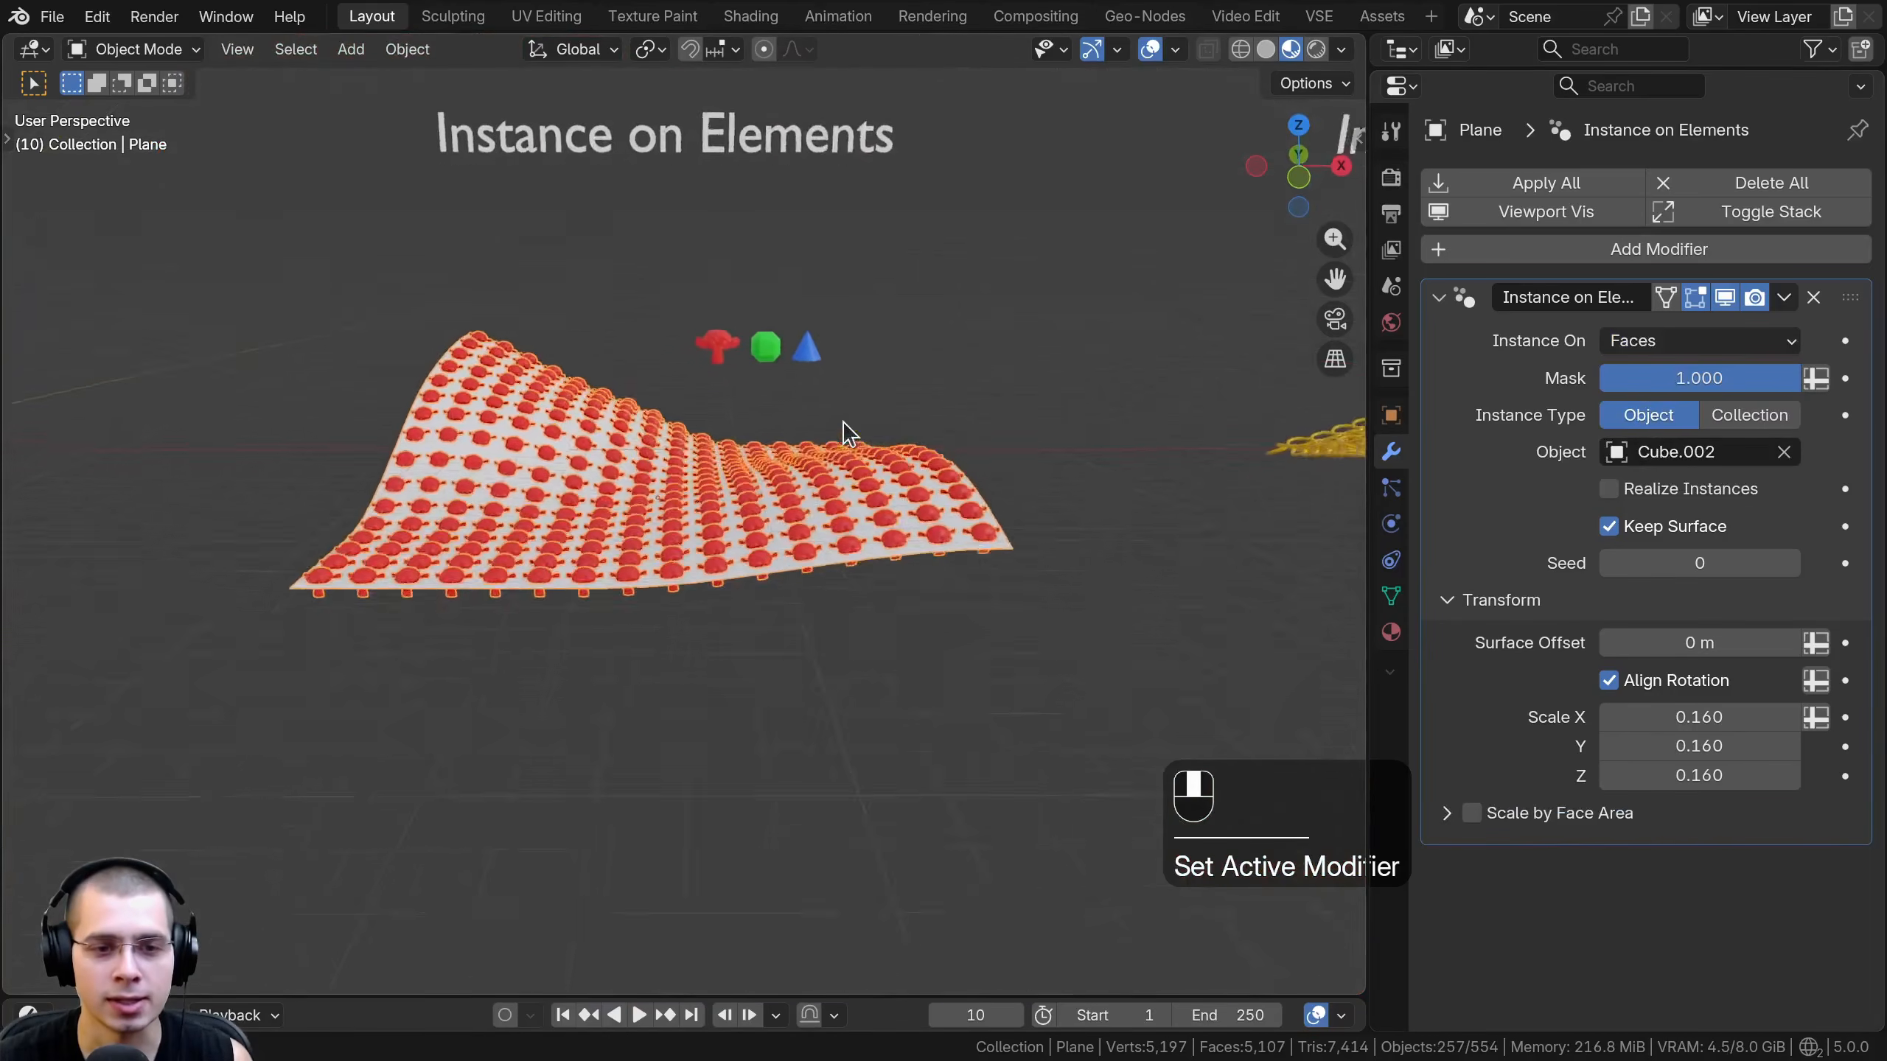
{"action": "key", "text": "Tab"}
{"action": "key", "text": "a"}
{"action": "key", "text": "a"}
{"action": "scroll", "coordinate": [617, 591], "scroll_direction": "up", "scroll_amount": 5}
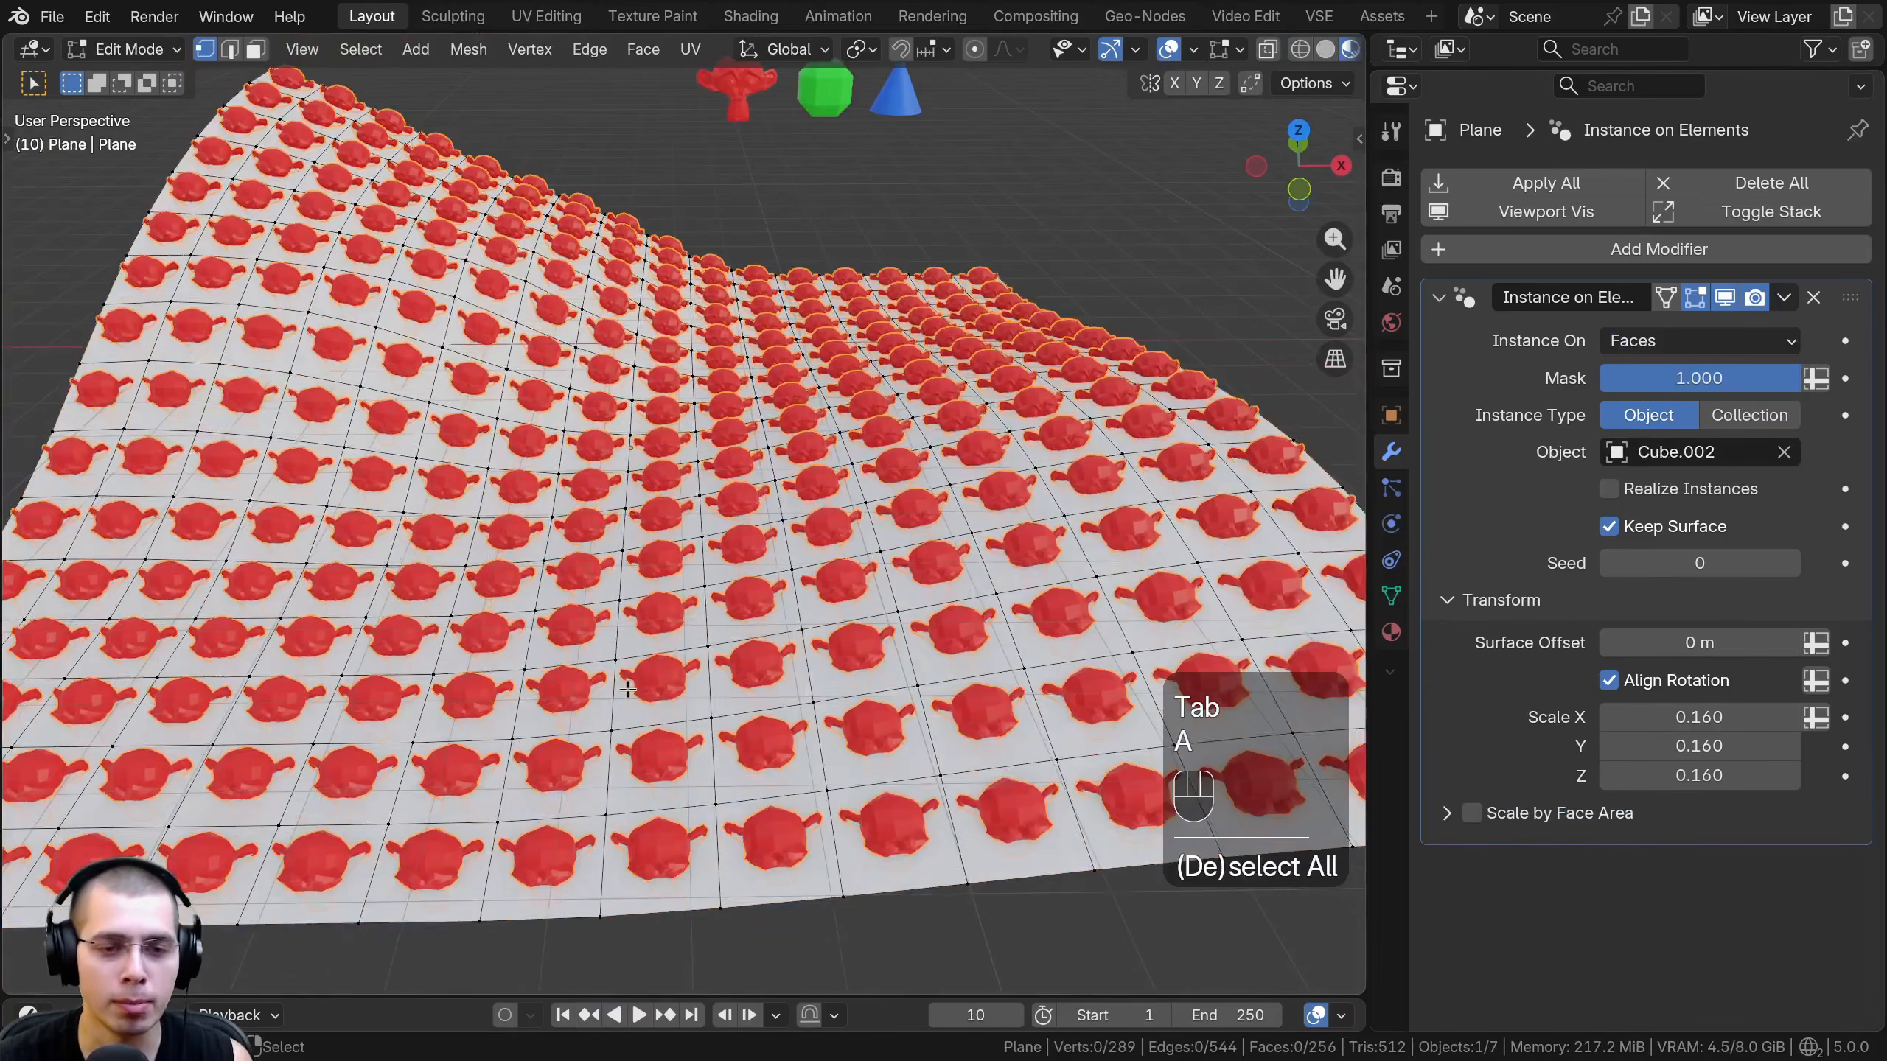
{"action": "middle_click_drag", "start_coordinate": [618, 591], "coordinate": [516, 556]}
{"action": "scroll", "coordinate": [765, 528], "scroll_direction": "down", "scroll_amount": 2}
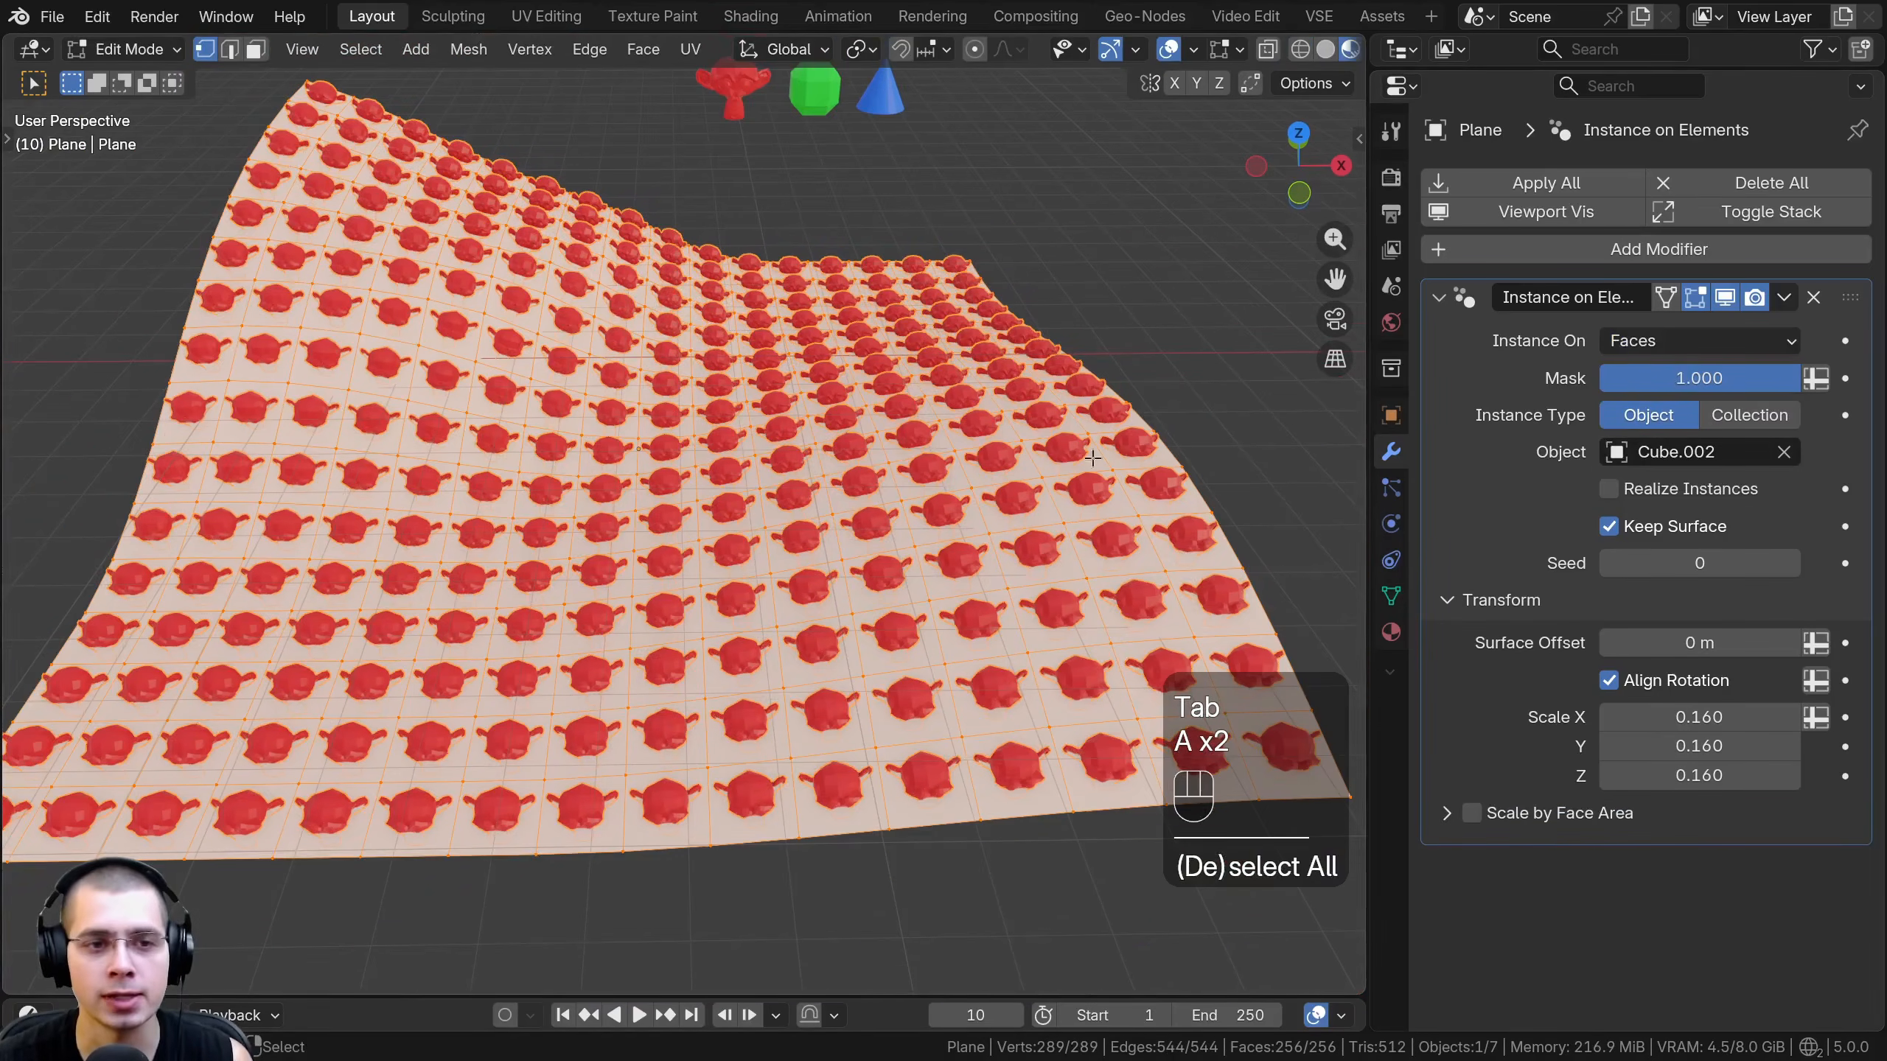
- Try Instance On Corners, switch it back to Points and return the plane to Object Mode
{"action": "left_click", "coordinate": [1634, 341]}
{"action": "left_click", "coordinate": [1653, 479]}
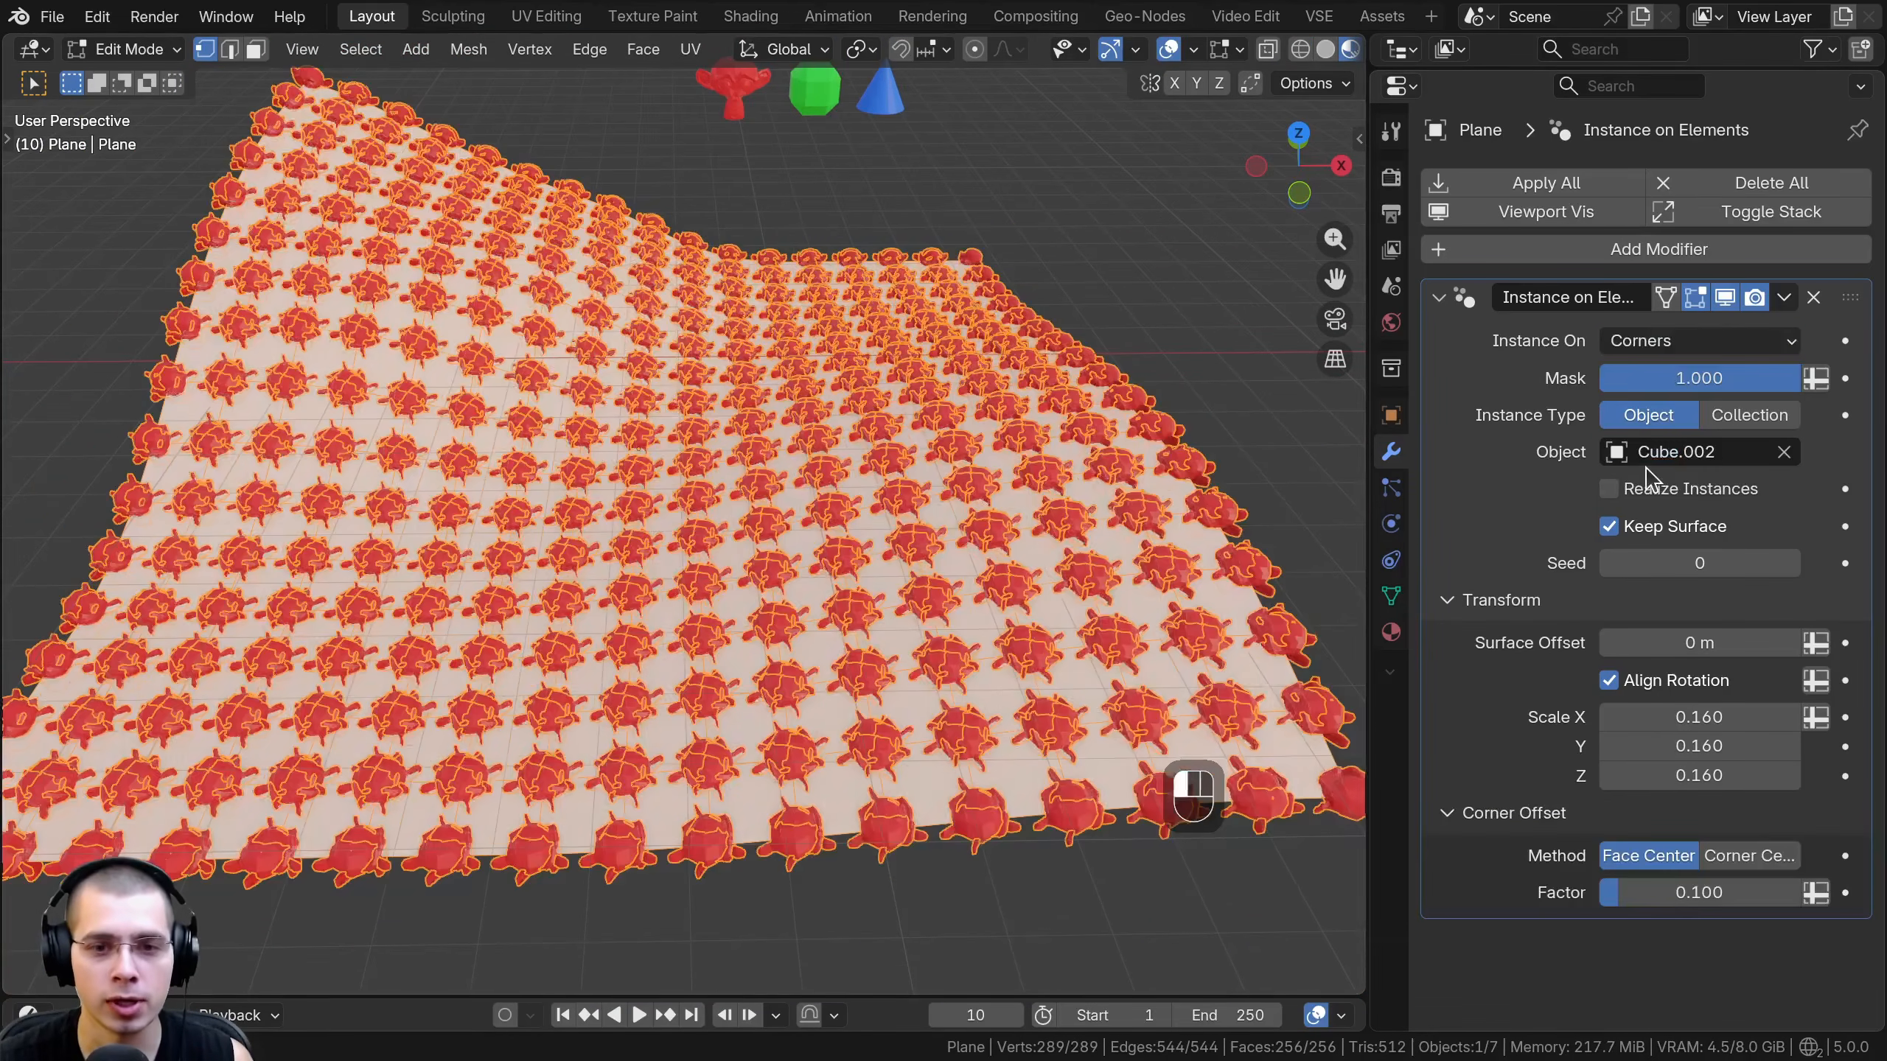
{"action": "left_click", "coordinate": [1714, 336]}
{"action": "left_click", "coordinate": [1686, 378]}
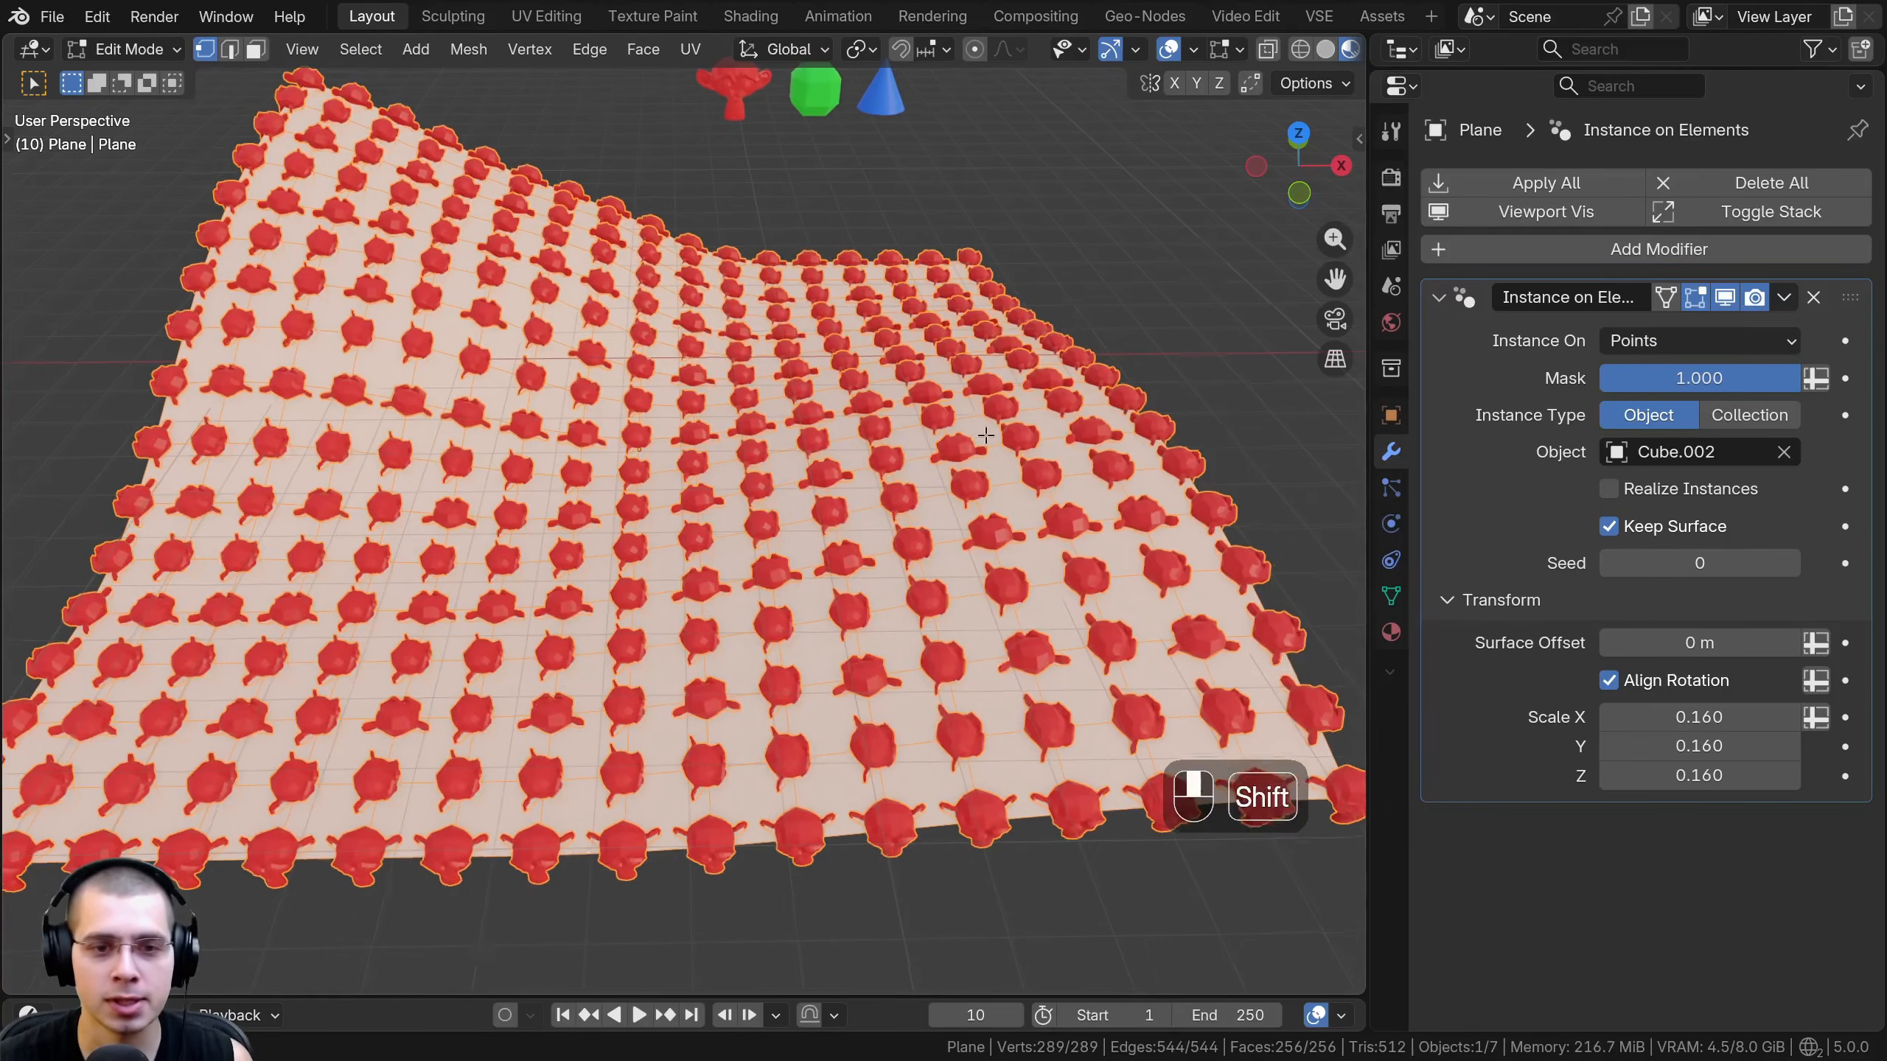
{"action": "middle_click_drag", "start_coordinate": [985, 436], "coordinate": [979, 421], "text": "shift"}
{"action": "middle_click_drag", "start_coordinate": [978, 421], "coordinate": [920, 481]}
{"action": "key", "text": "Tab"}
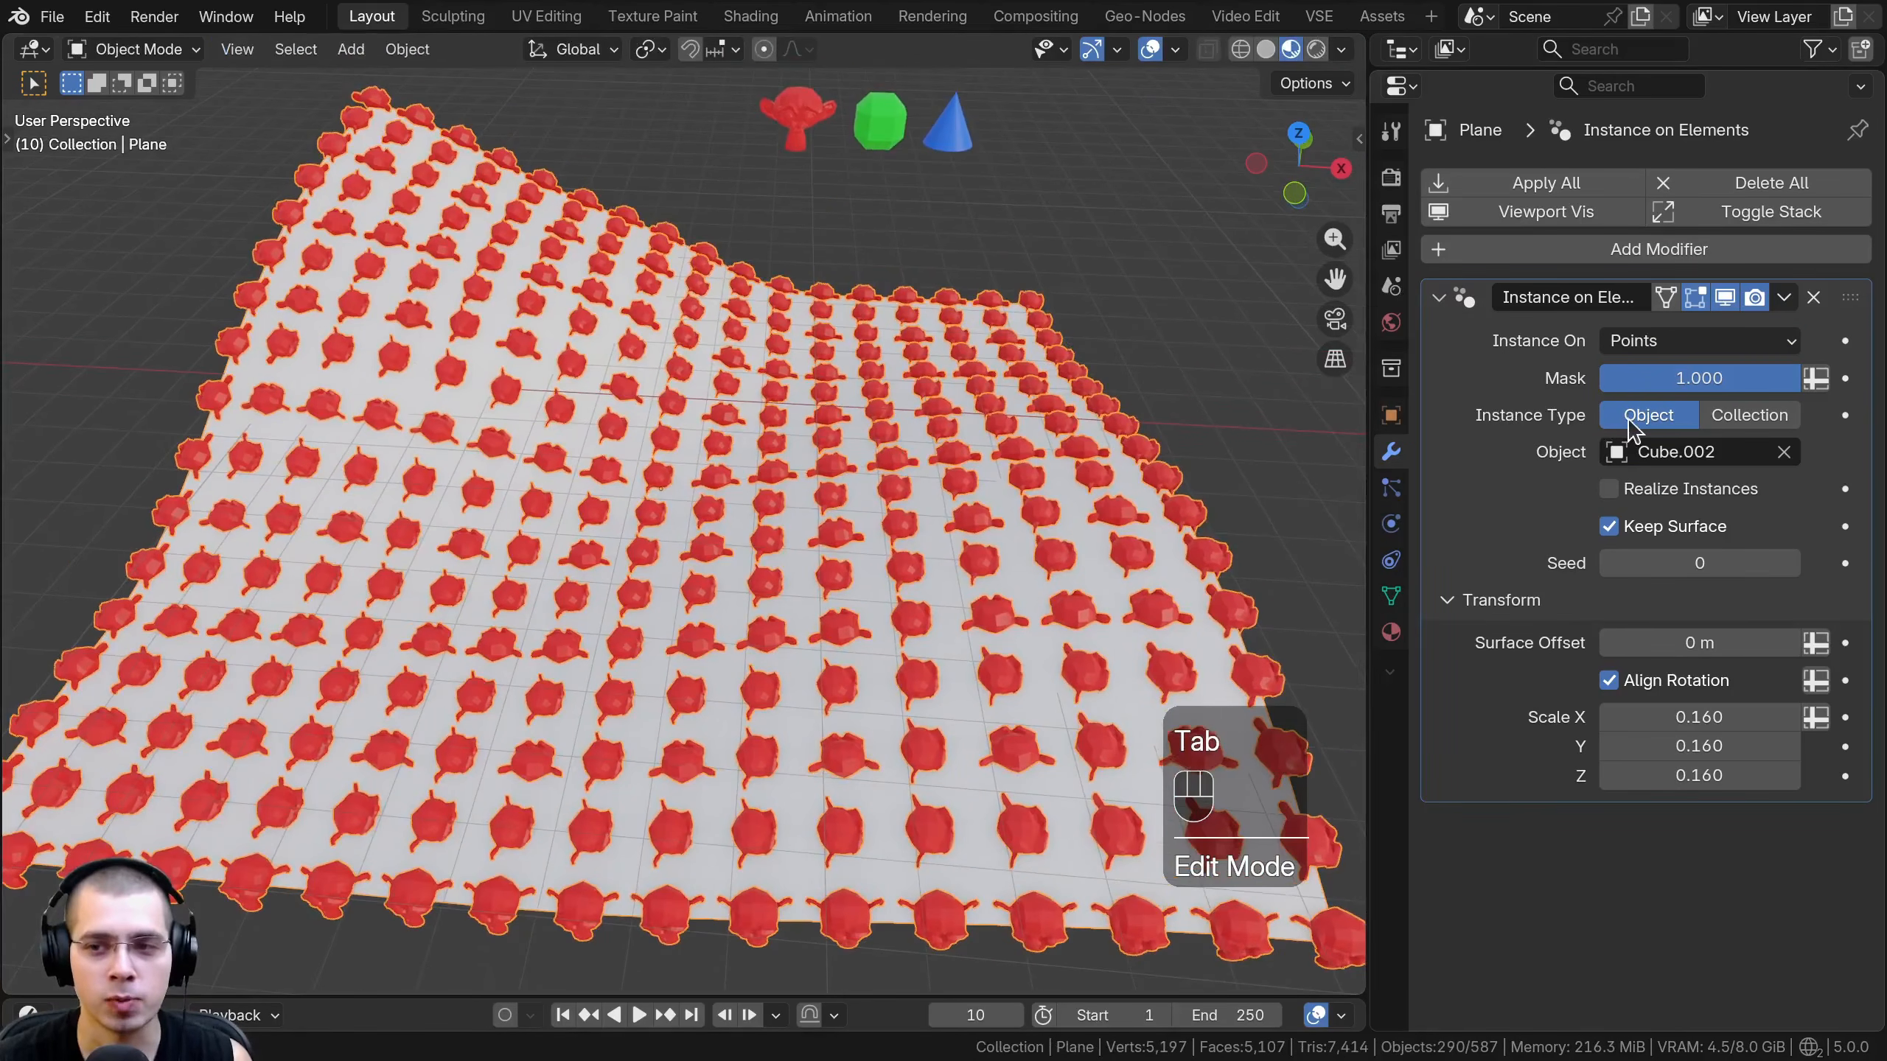
- Switch the Instance Type to Collection and choose the Objects collection as the source
{"action": "left_click", "coordinate": [1730, 420]}
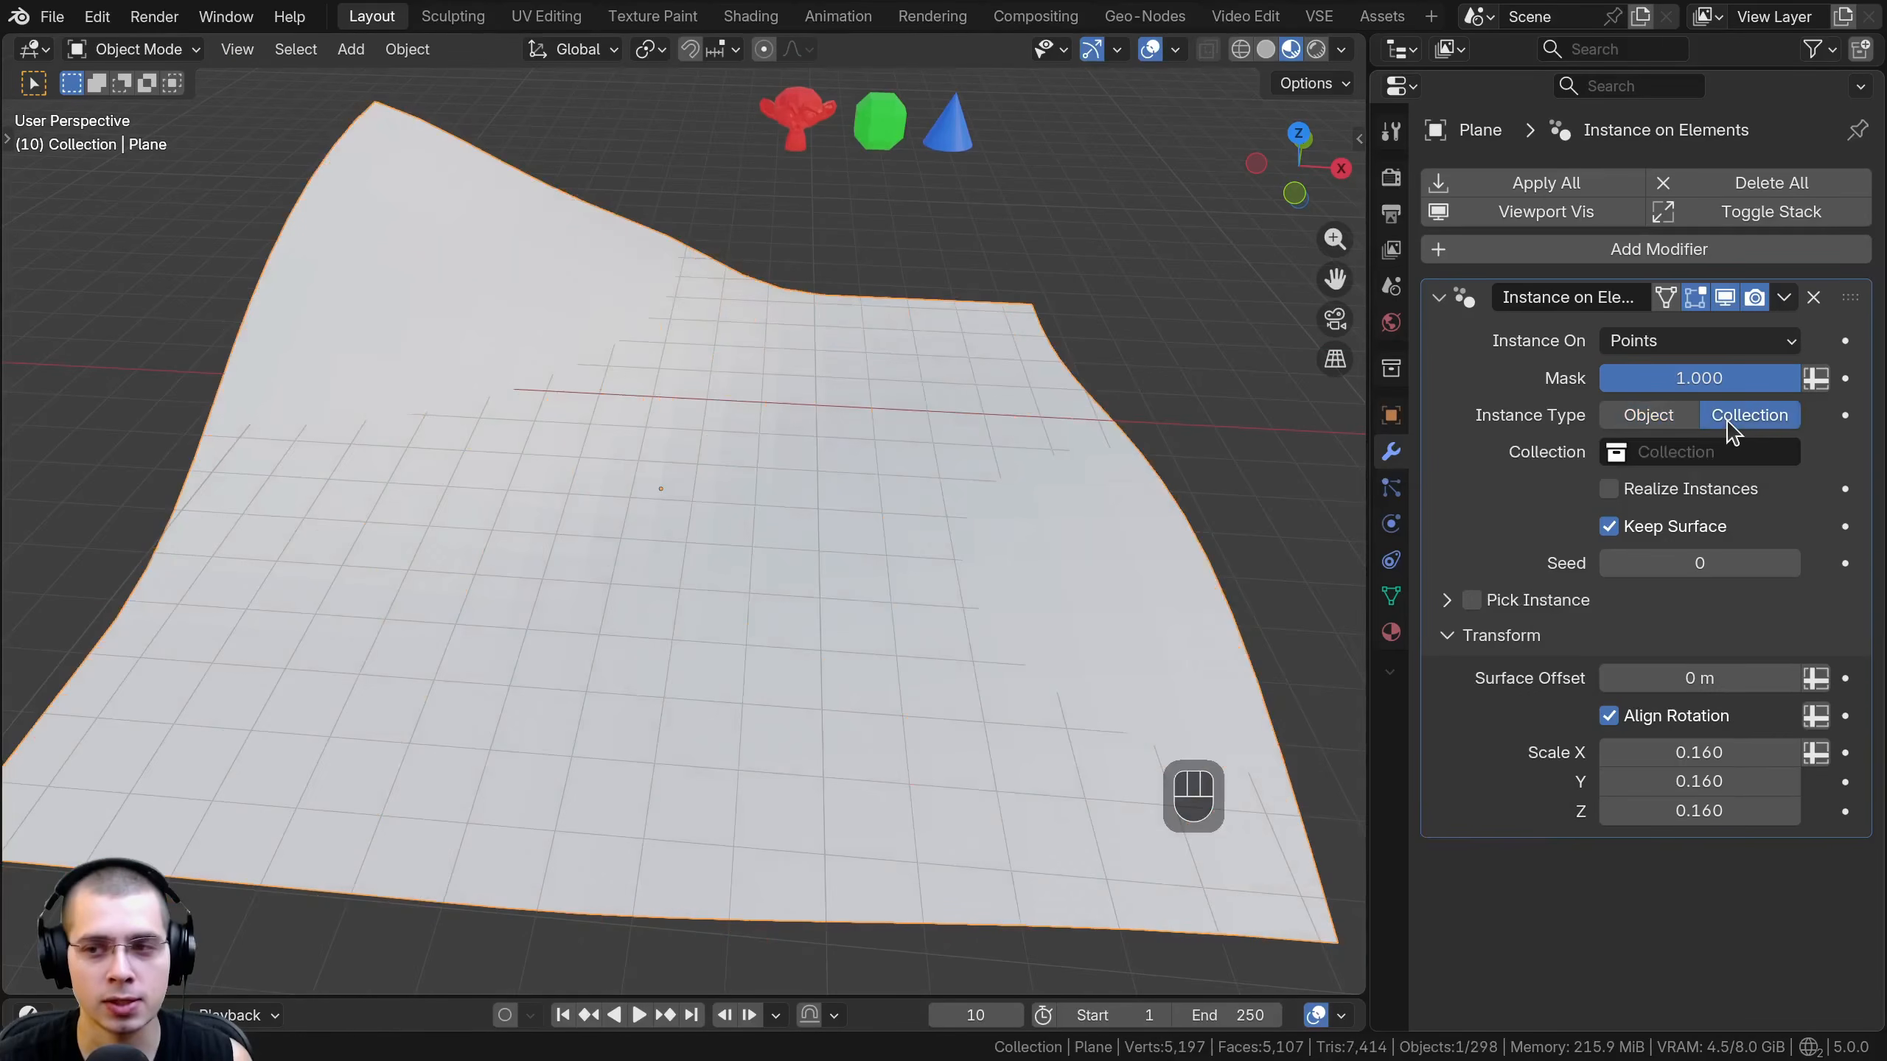
{"action": "left_click", "coordinate": [1723, 446]}
{"action": "left_click", "coordinate": [1626, 588]}
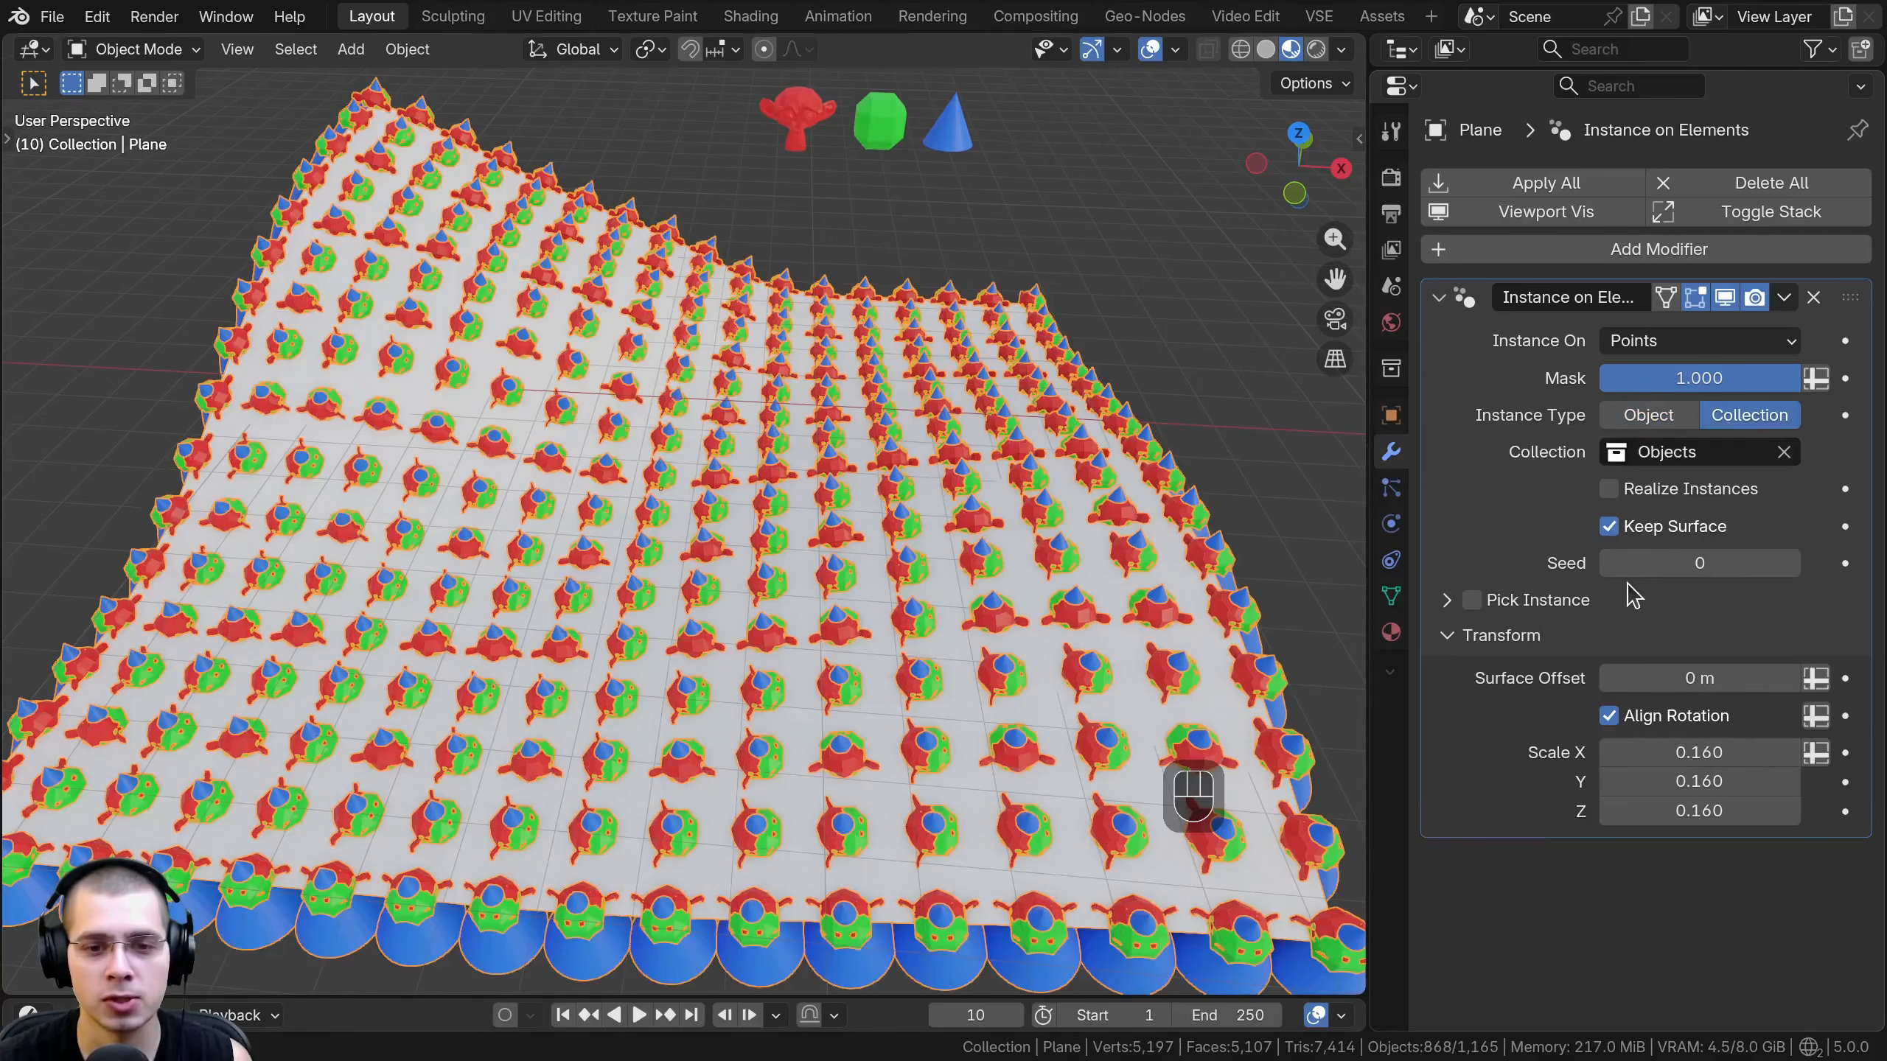
- Enable Pick Instance so each point of the plane receives a single object from the collection
{"action": "middle_click_drag", "start_coordinate": [1099, 524], "coordinate": [1091, 568], "text": "shift"}
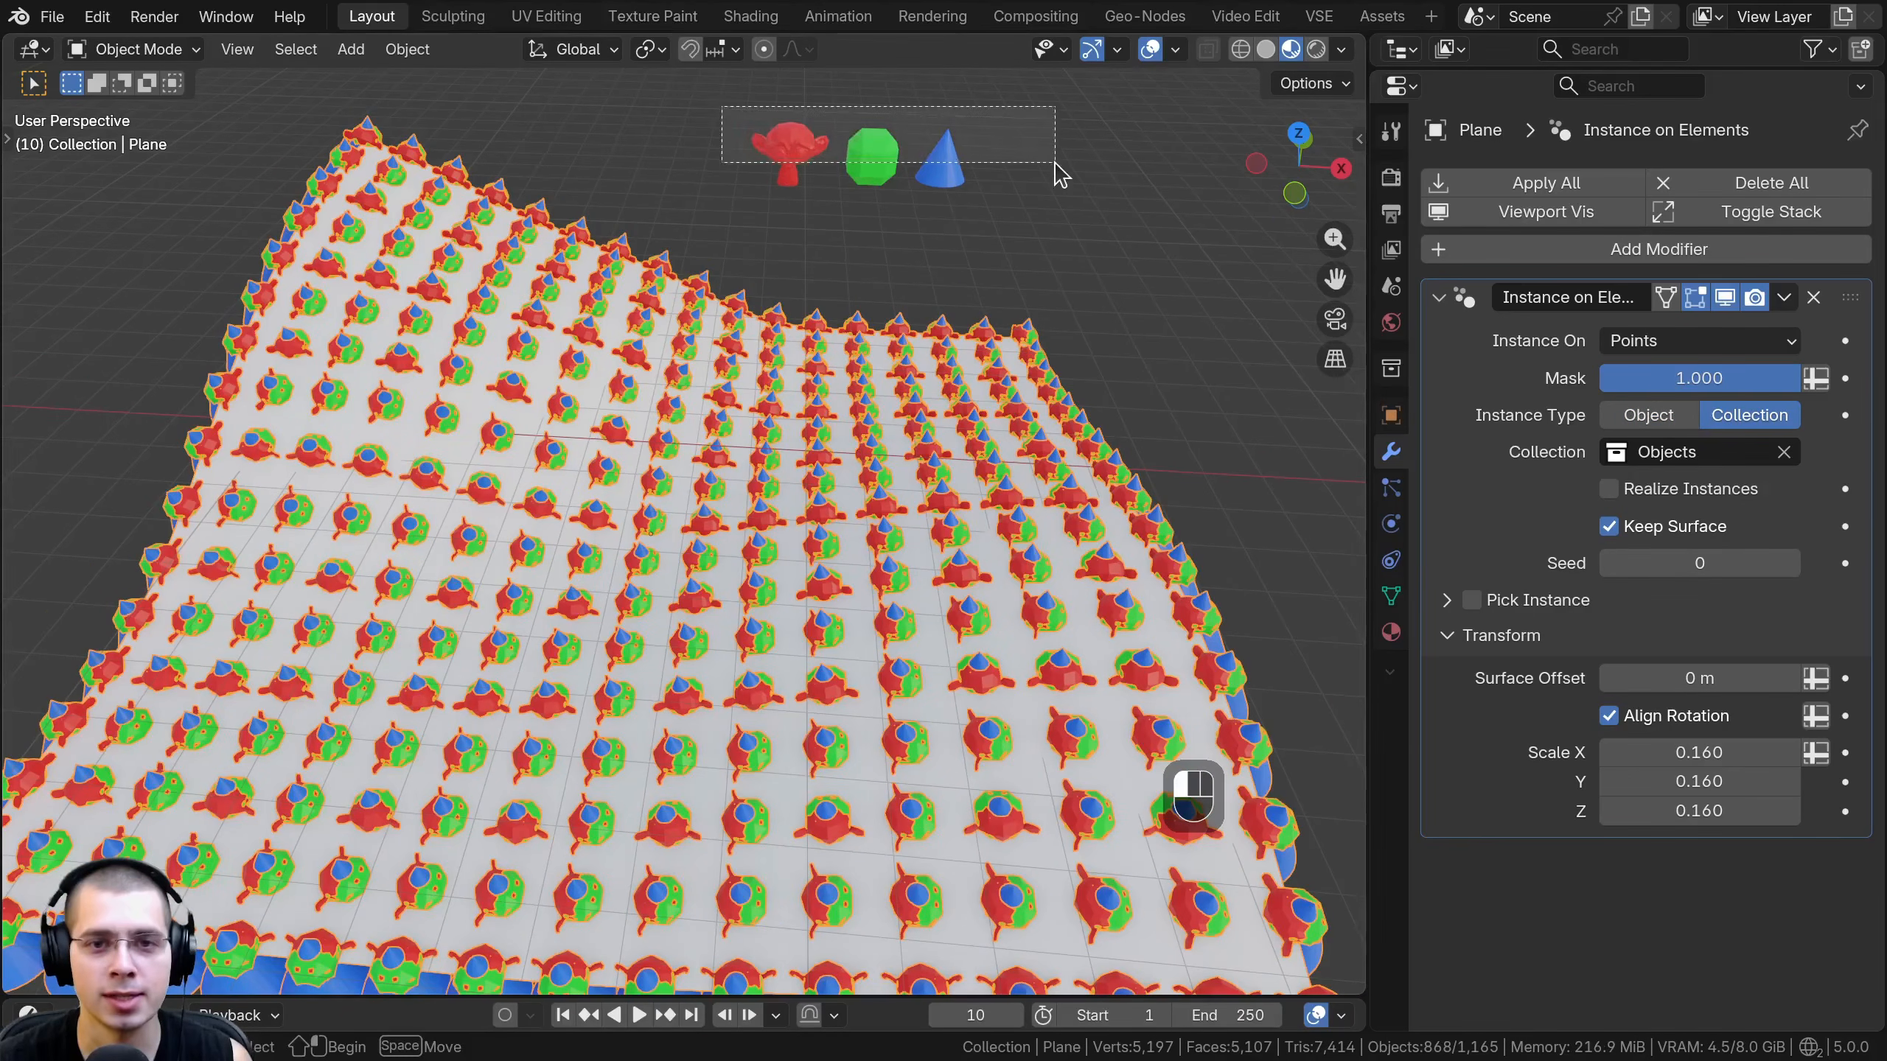
{"action": "key", "text": "a"}
{"action": "middle_click_drag", "start_coordinate": [918, 784], "coordinate": [965, 568], "text": "shift"}
{"action": "scroll", "coordinate": [964, 567], "scroll_direction": "up", "scroll_amount": 2}
{"action": "middle_click_drag", "start_coordinate": [585, 492], "coordinate": [597, 577], "text": "shift"}
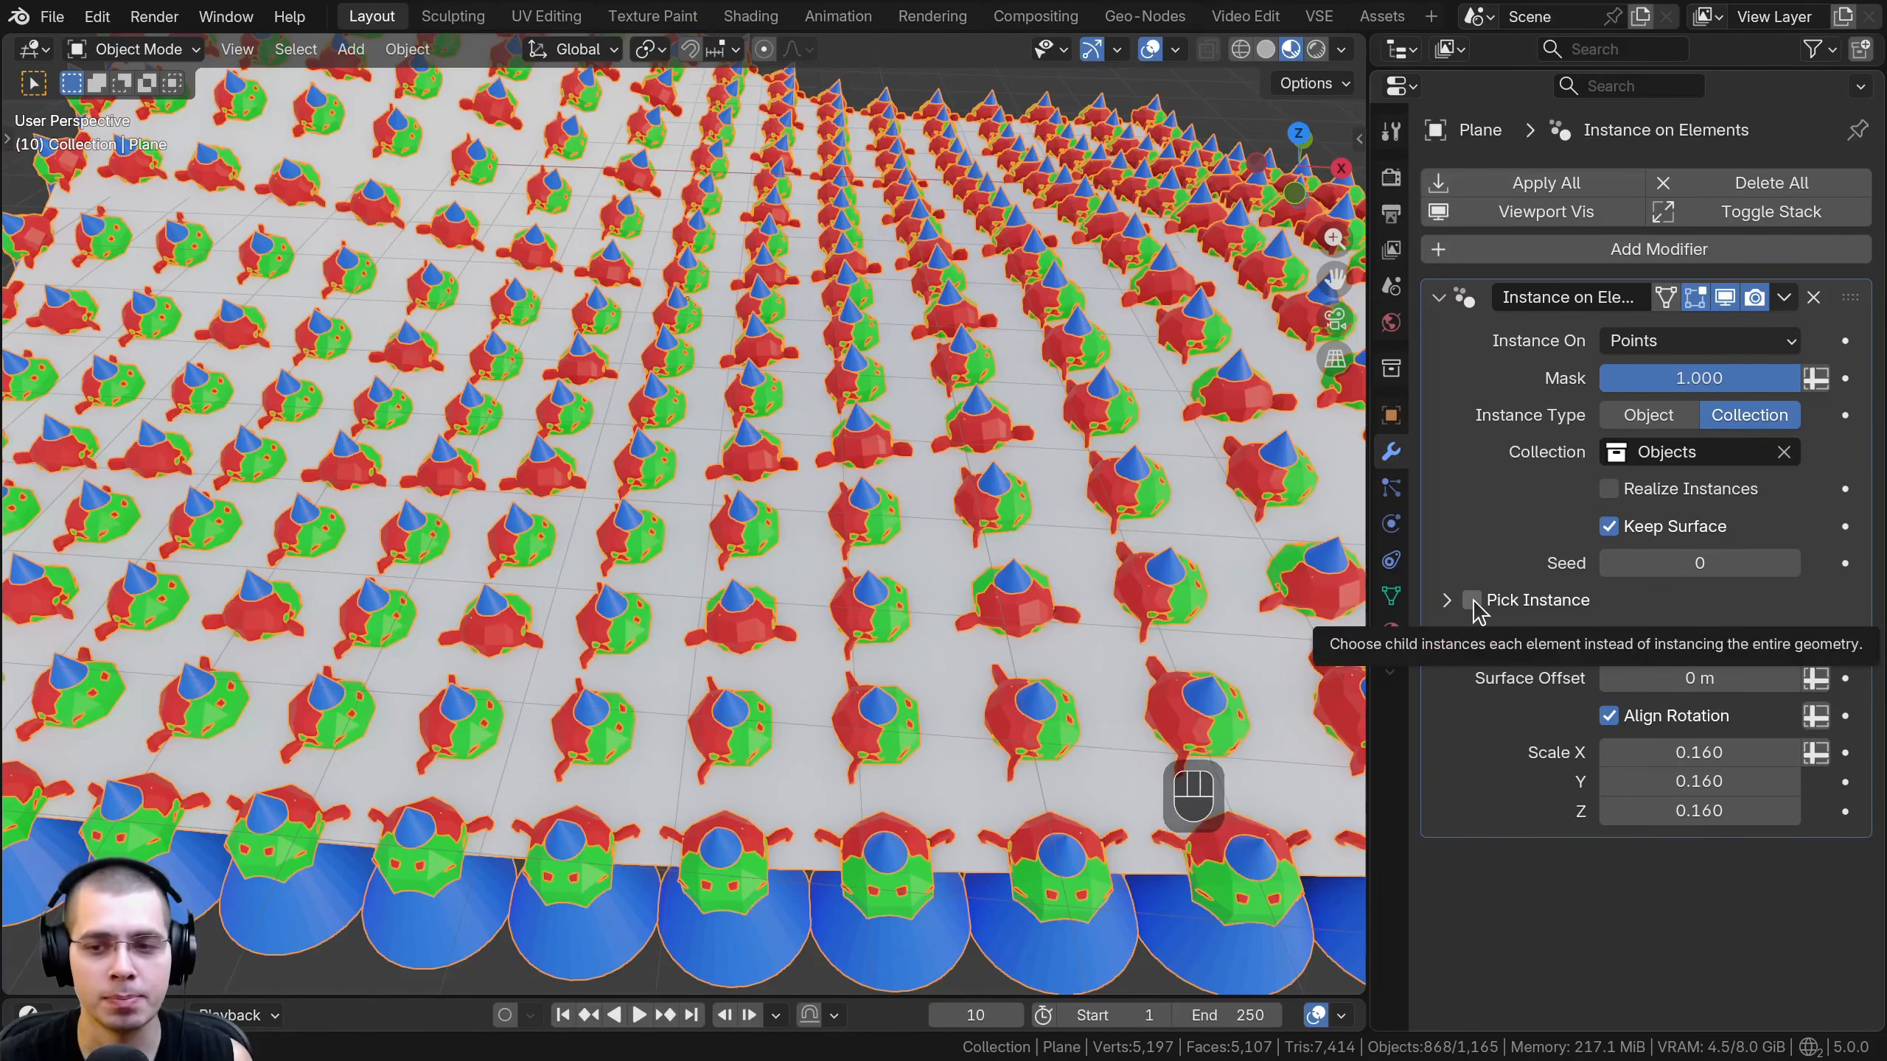
{"action": "left_click", "coordinate": [1473, 600]}
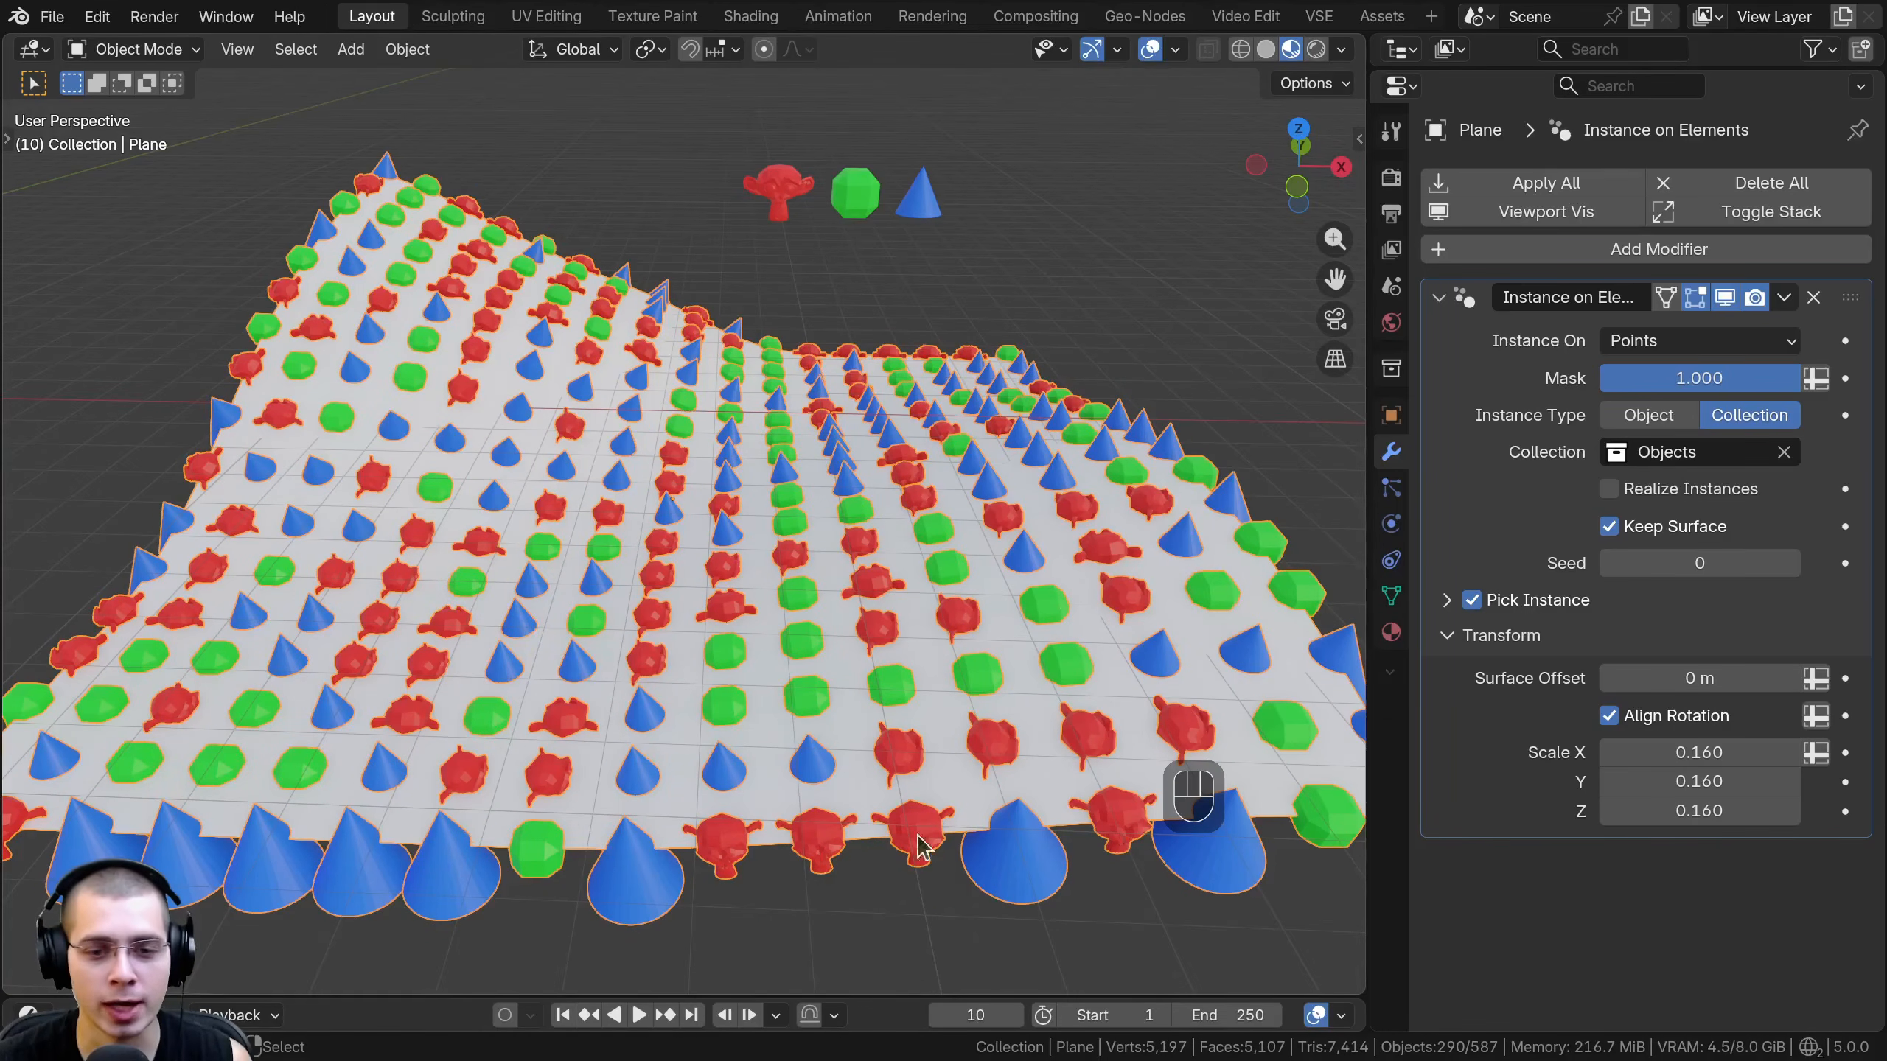
{"action": "left_click_drag", "start_coordinate": [1037, 138], "coordinate": [709, 257]}
{"action": "left_click", "coordinate": [375, 717]}
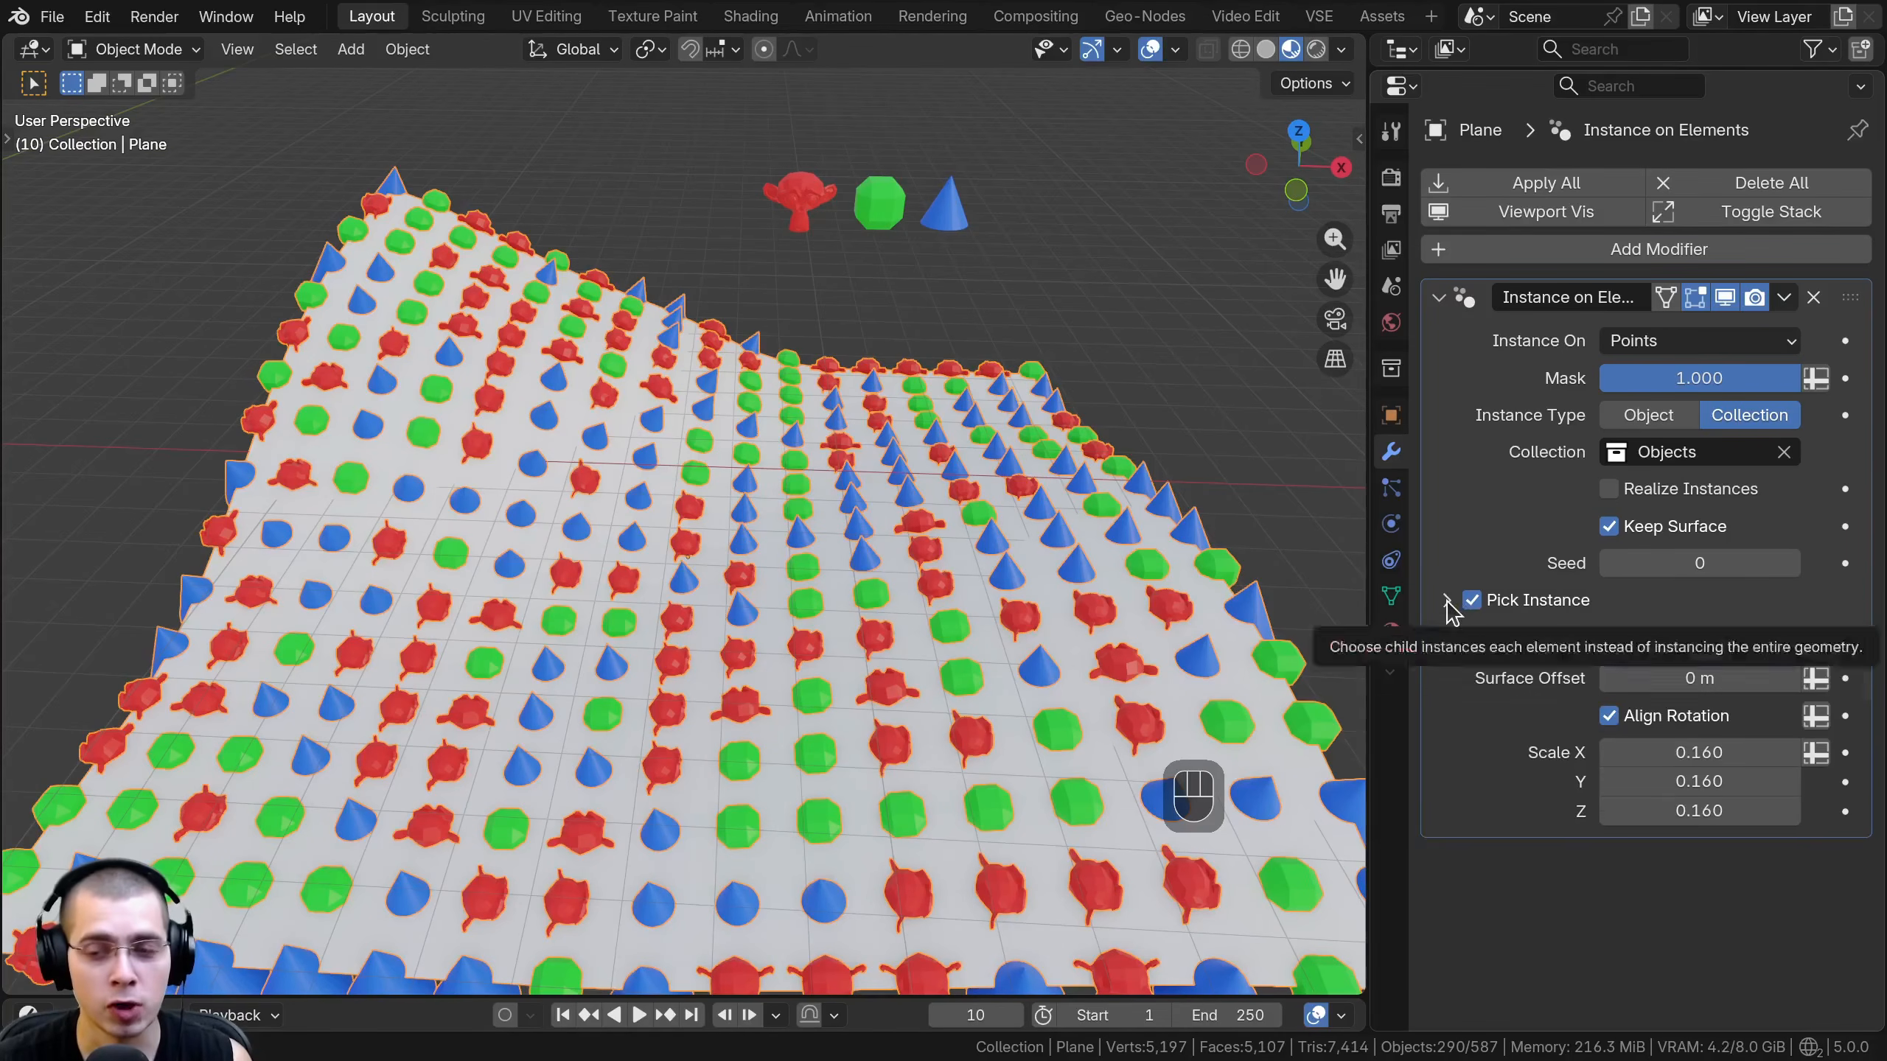
- Reveal the Pick Instance options and try Sequence as the Instance Index mode
{"action": "left_click", "coordinate": [1446, 601]}
{"action": "left_click", "coordinate": [1677, 655]}
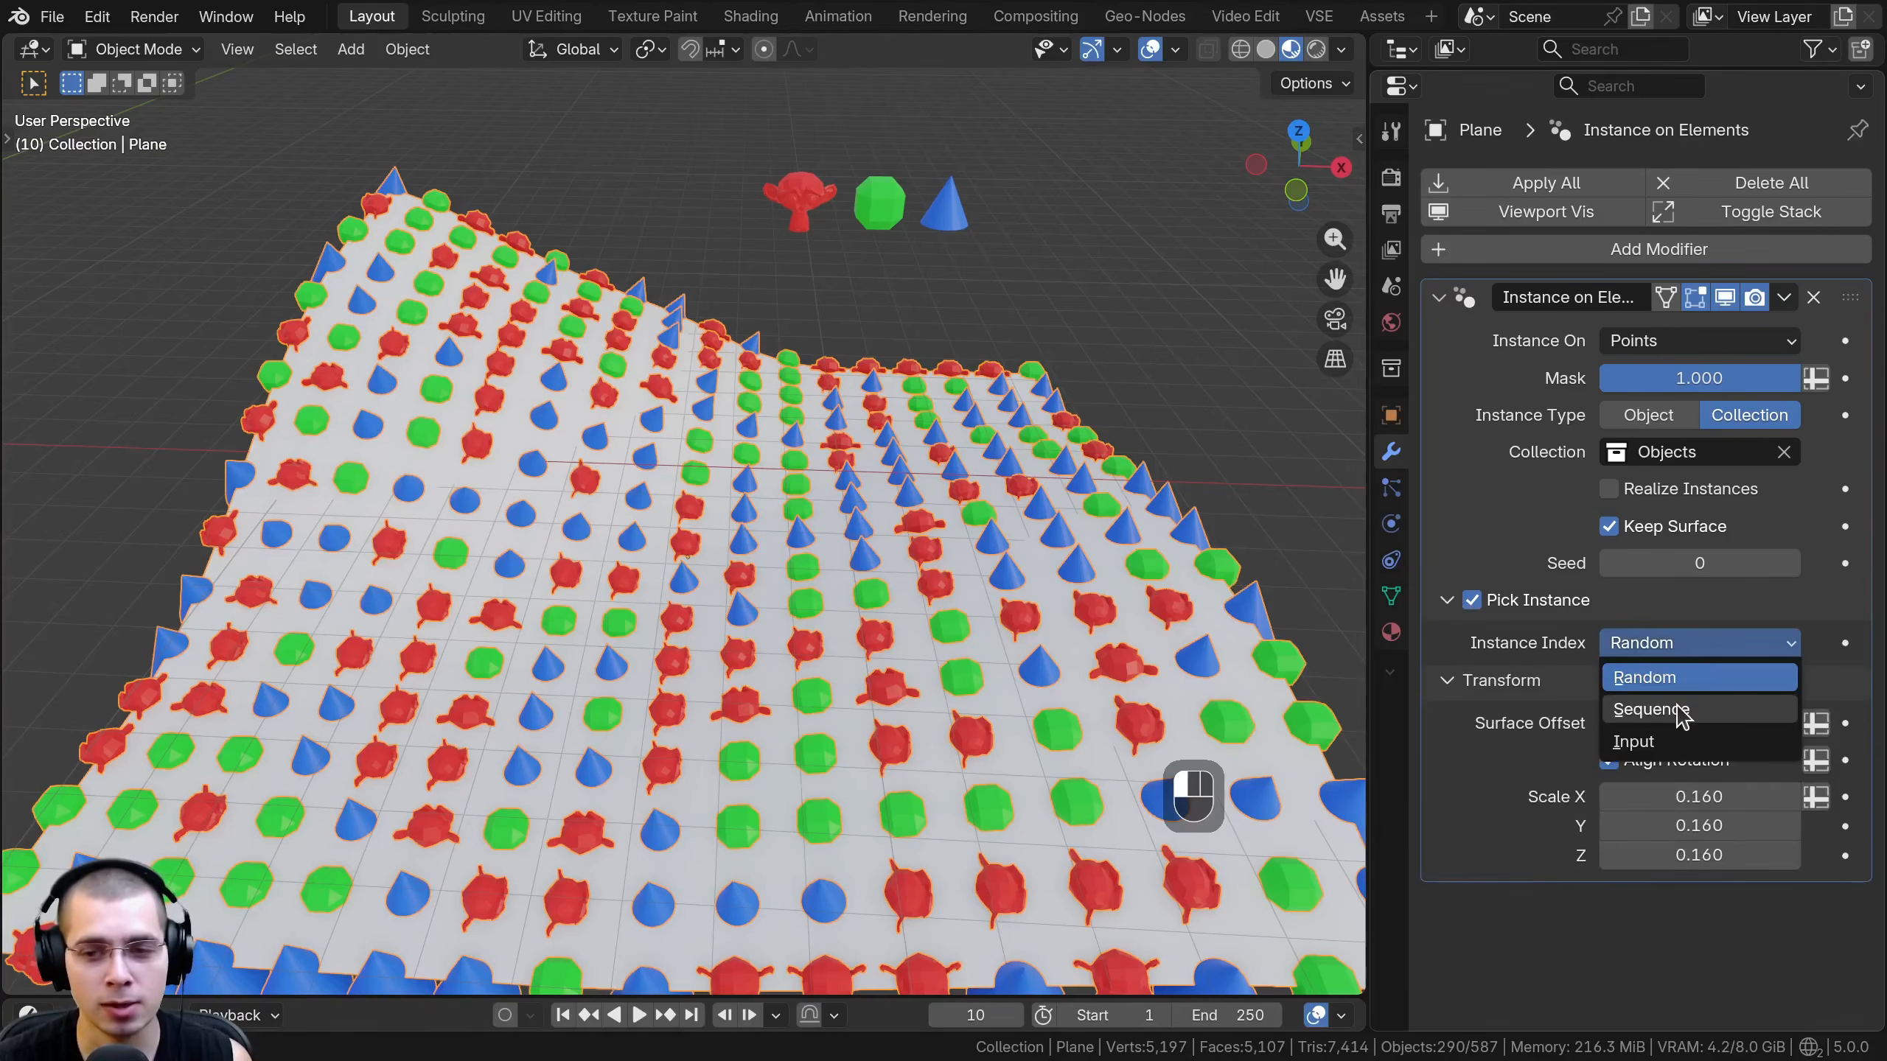
{"action": "left_click", "coordinate": [1680, 712]}
- Switch the Instance Index mode to Input and step the index up and down, ending on the green cube instances
{"action": "left_click", "coordinate": [1676, 645]}
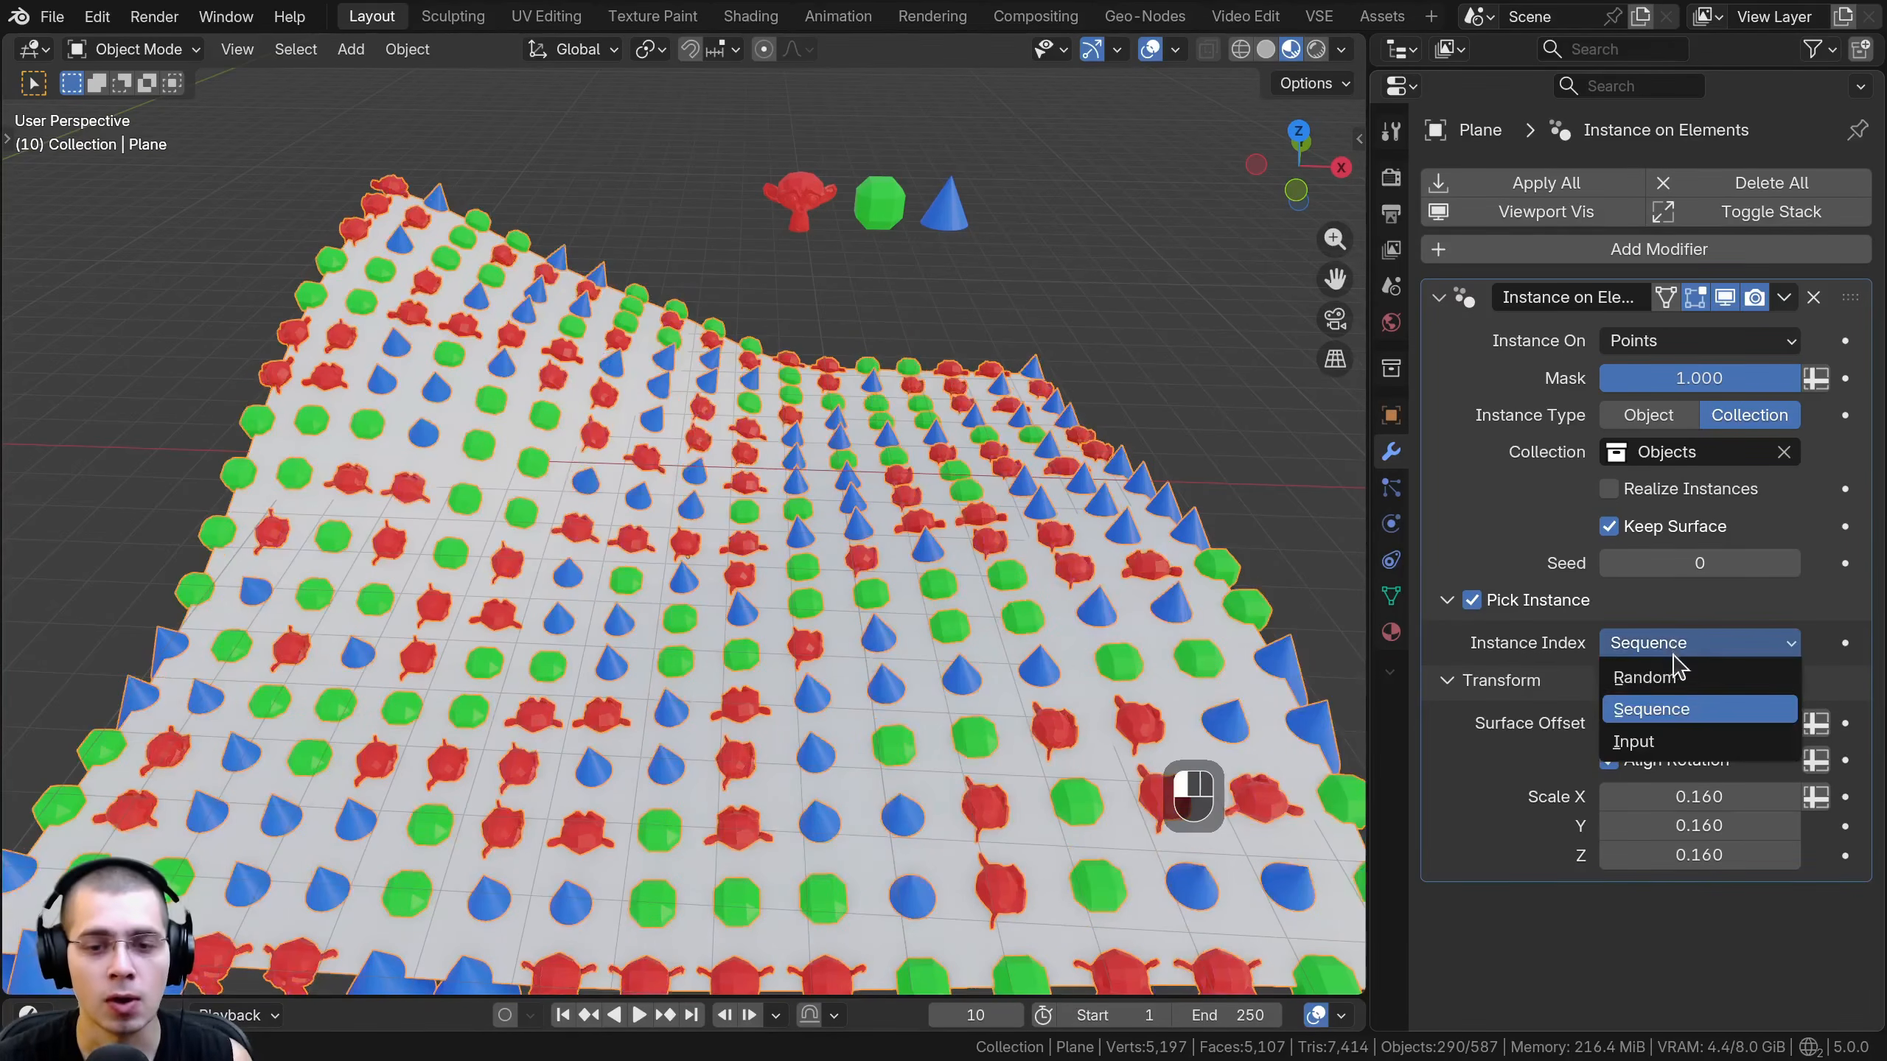
{"action": "left_click", "coordinate": [1658, 741]}
{"action": "left_click", "coordinate": [1790, 680]}
{"action": "left_click", "coordinate": [1790, 680]}
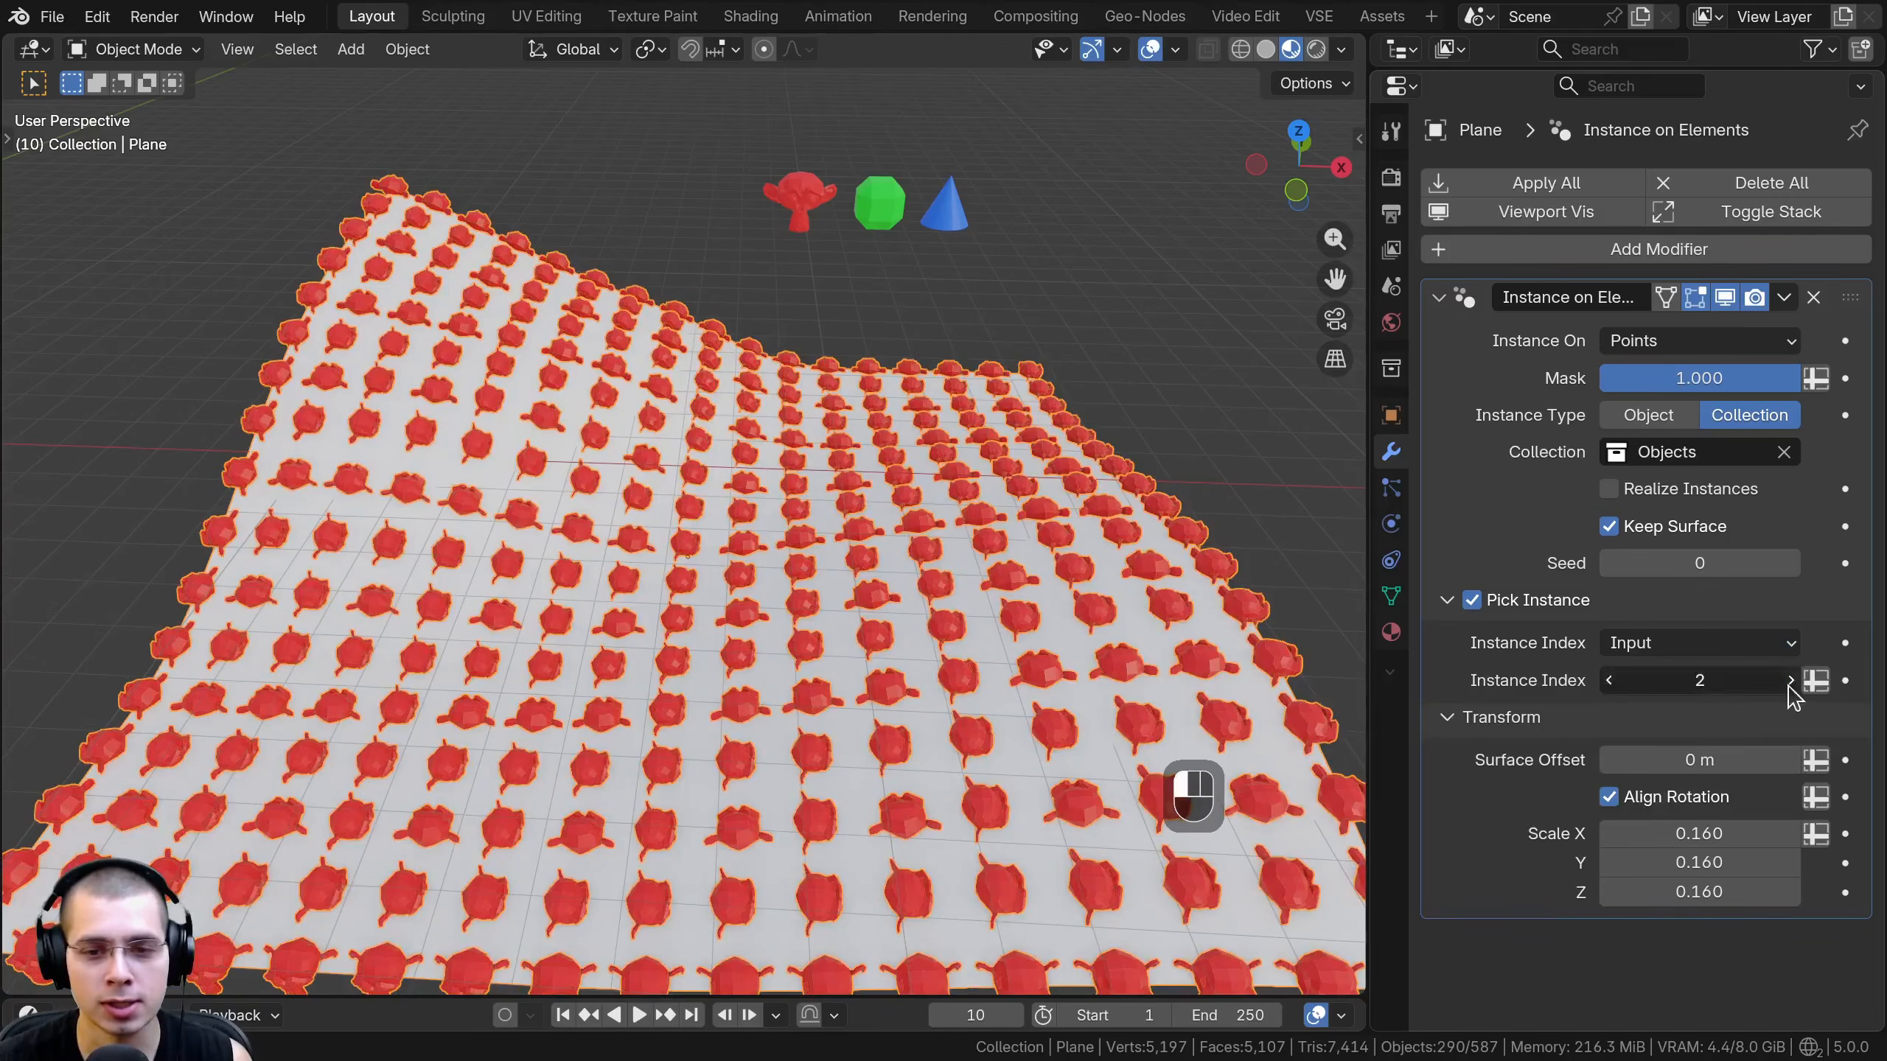
{"action": "left_click", "coordinate": [1790, 680]}
{"action": "left_click", "coordinate": [1608, 680]}
{"action": "left_click", "coordinate": [1609, 680]}
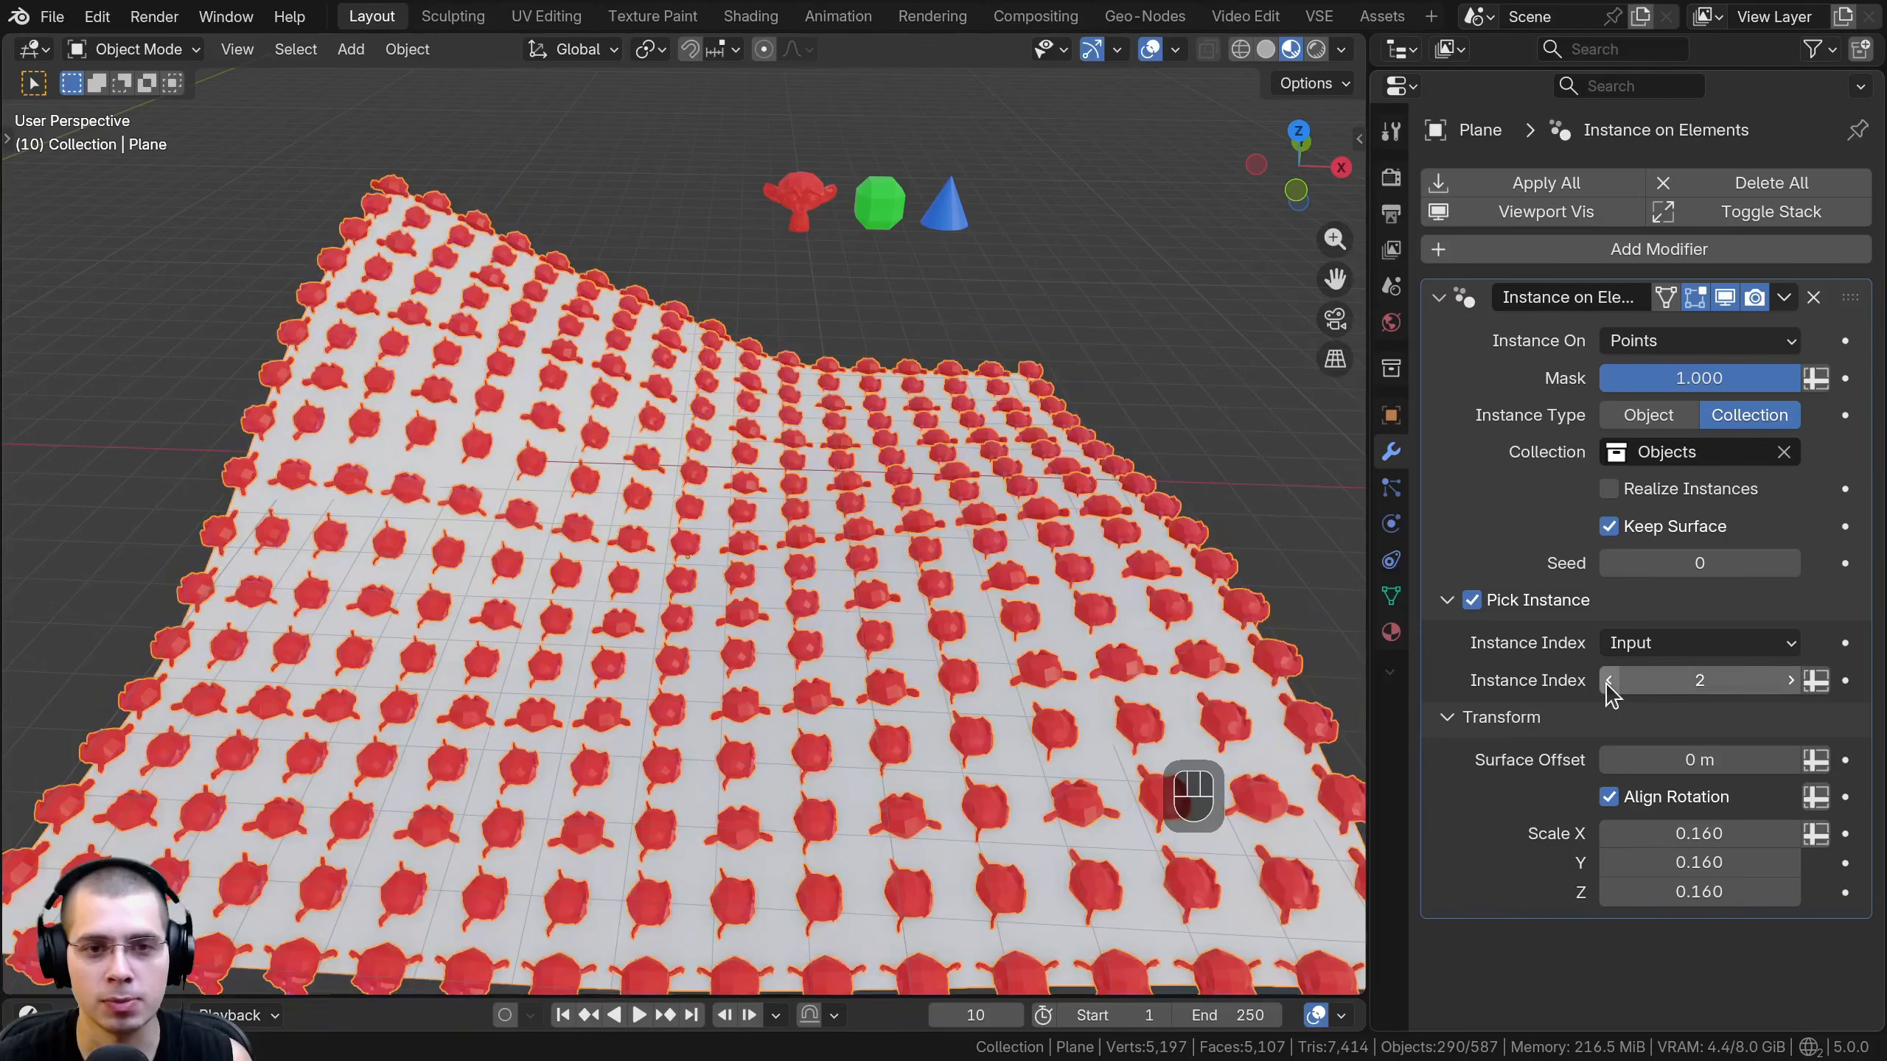
{"action": "left_click", "coordinate": [1609, 680]}
- Set the Instance Index mode back to Random for a mixed distribution of the three objects
{"action": "left_click", "coordinate": [1650, 653]}
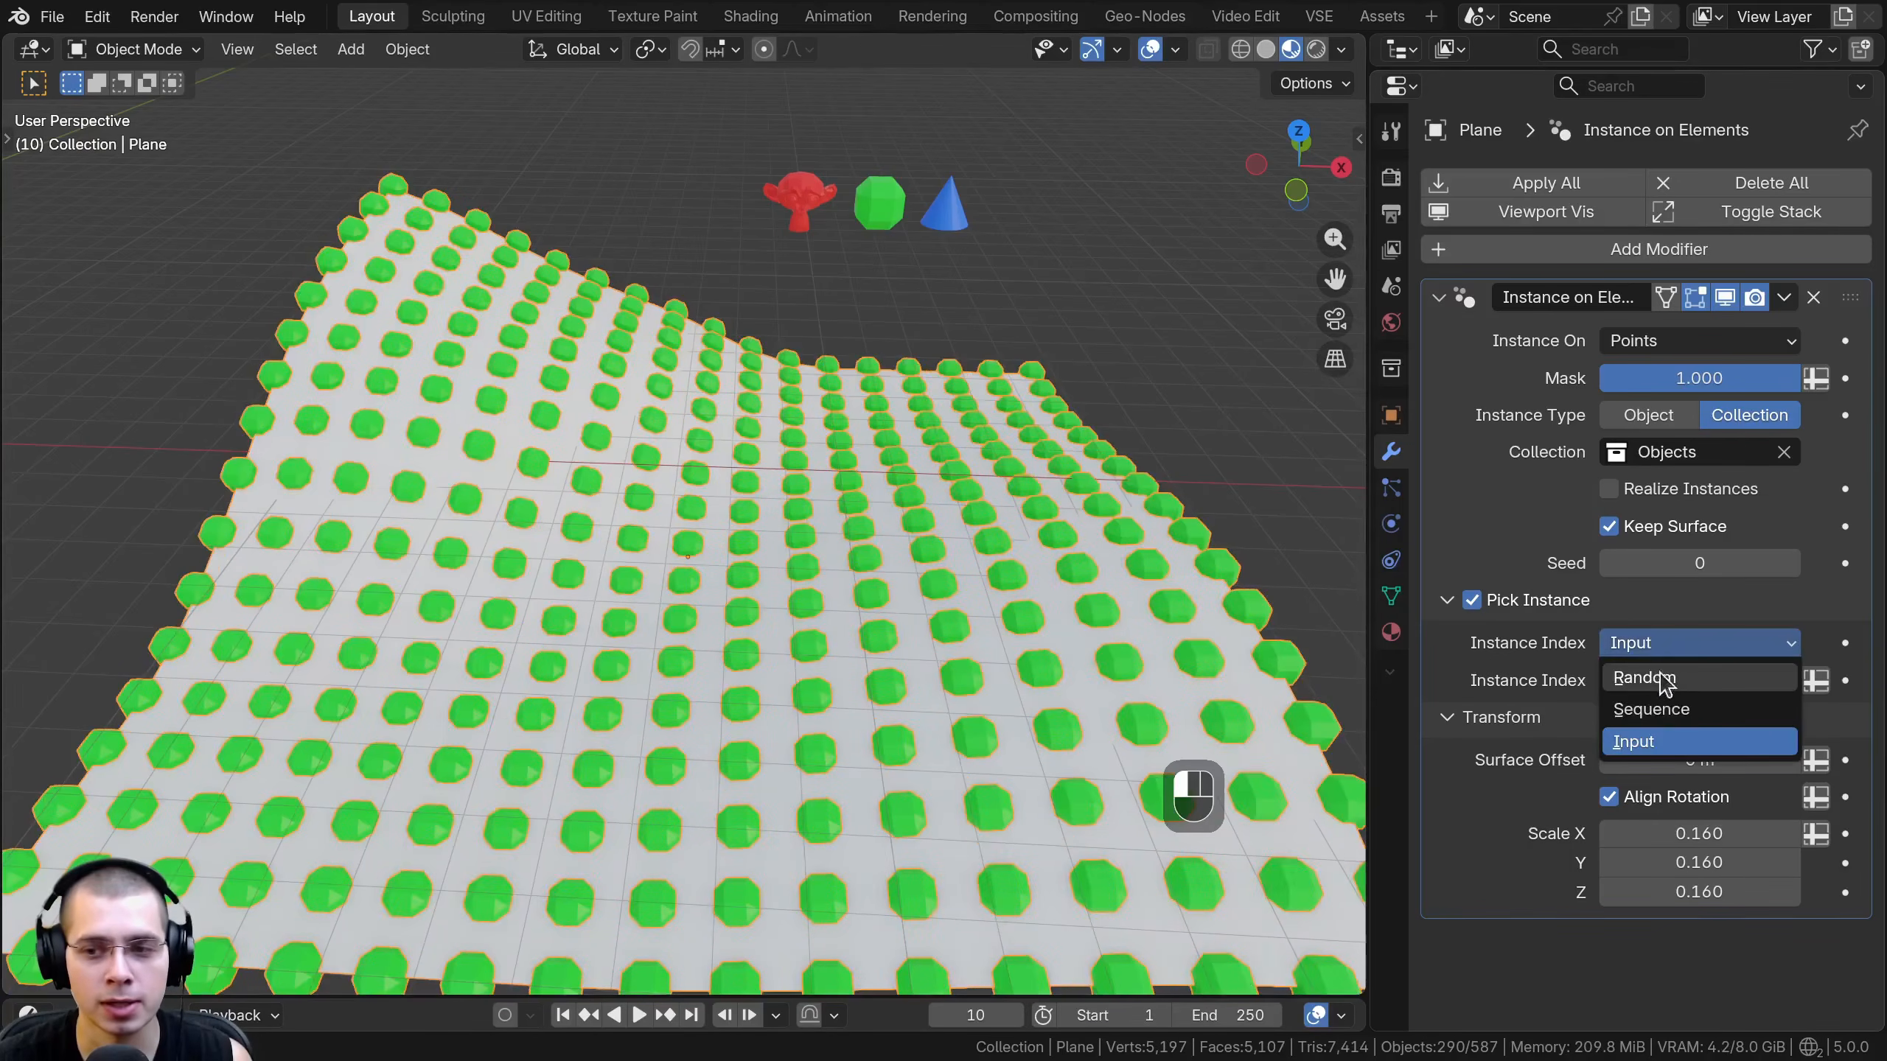
{"action": "left_click", "coordinate": [1664, 682]}
{"action": "middle_click_drag", "start_coordinate": [1182, 747], "coordinate": [1169, 725], "text": "shift"}
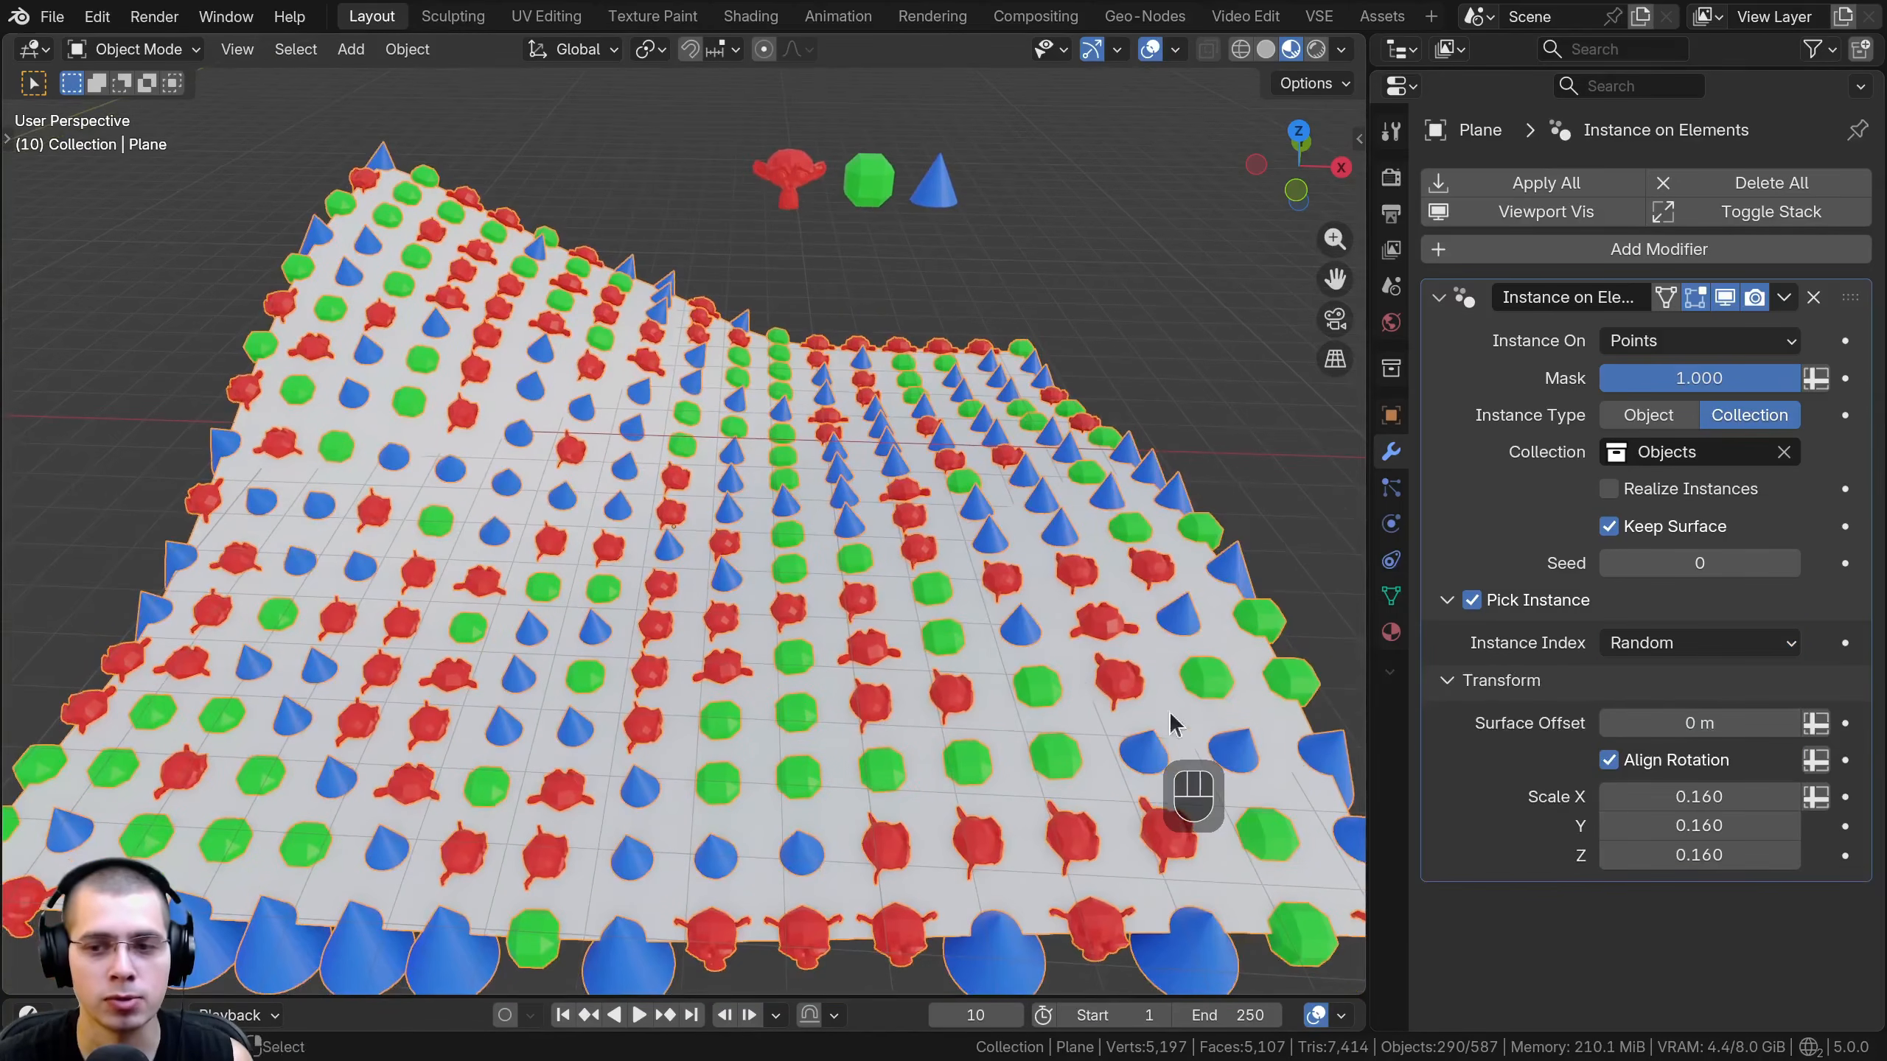
{"action": "mouse_move", "coordinate": [1698, 563]}
{"action": "left_mouse_down", "text": "shift"}
{"action": "mouse_move", "coordinate": [1805, 563]}
{"action": "mouse_move", "coordinate": [1699, 563]}
{"action": "left_mouse_up", "text": "shift"}
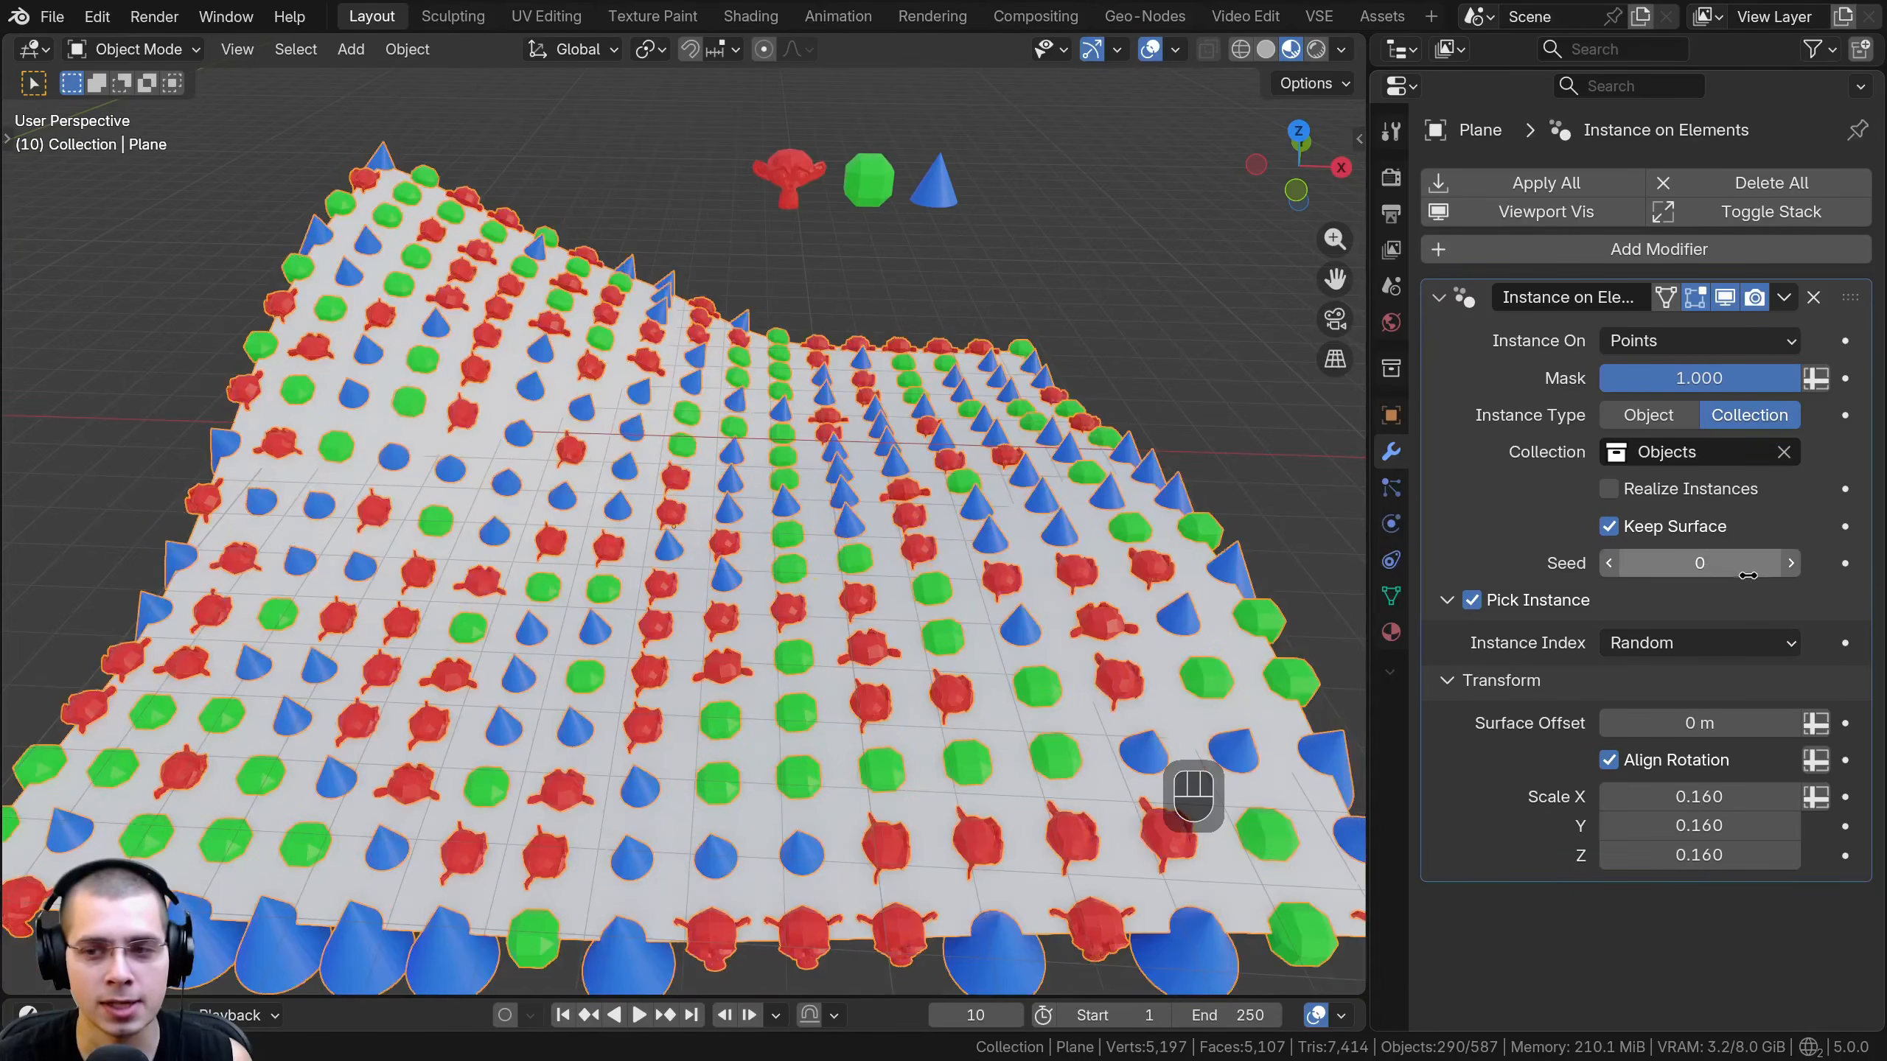
- Set the Instance on Elements seed to 7 and lower the Mask to 0.394 to thin out the instances
{"action": "left_click", "coordinate": [1786, 566]}
{"action": "left_click", "coordinate": [1786, 566]}
{"action": "left_click", "coordinate": [1785, 566]}
{"action": "left_click", "coordinate": [1786, 566]}
{"action": "left_click", "coordinate": [1786, 567]}
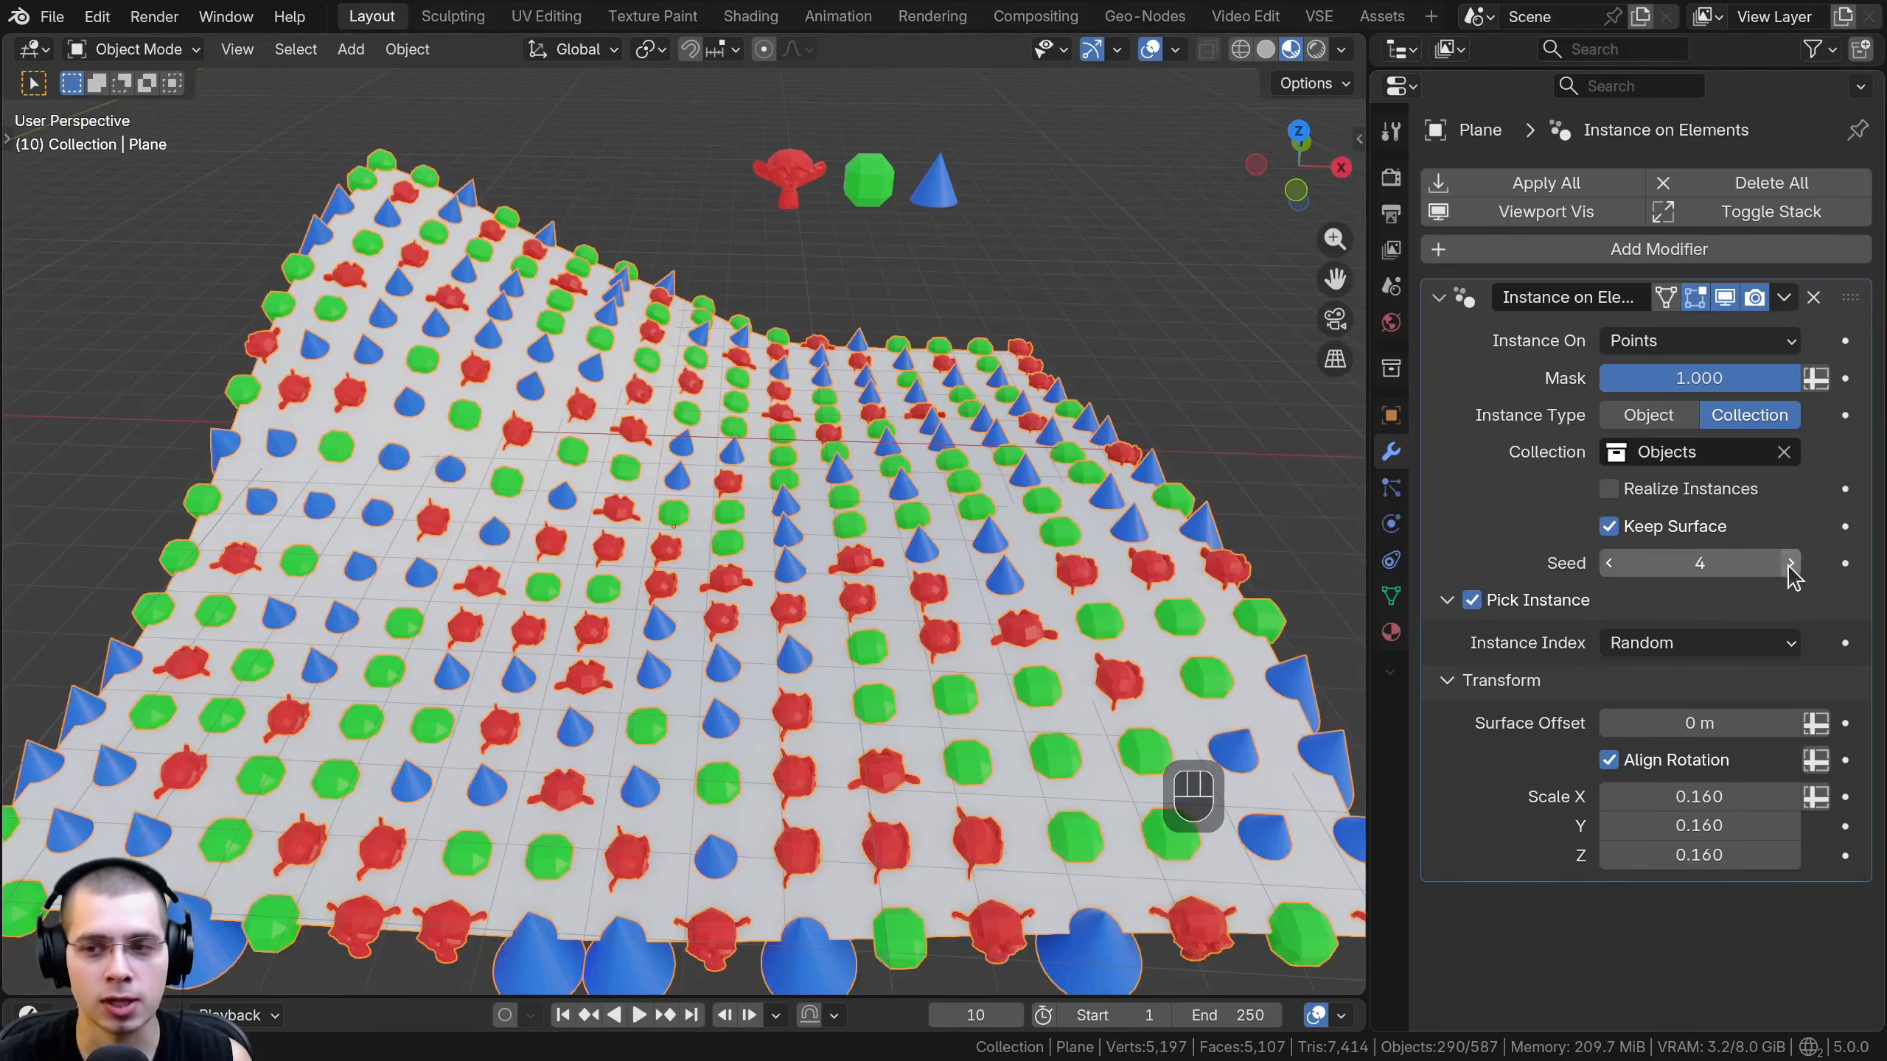
{"action": "left_click", "coordinate": [1788, 568]}
{"action": "left_click", "coordinate": [1789, 566]}
{"action": "left_click_drag", "start_coordinate": [1709, 378], "coordinate": [1639, 377]}
{"action": "middle_click_drag", "start_coordinate": [779, 517], "coordinate": [755, 508]}
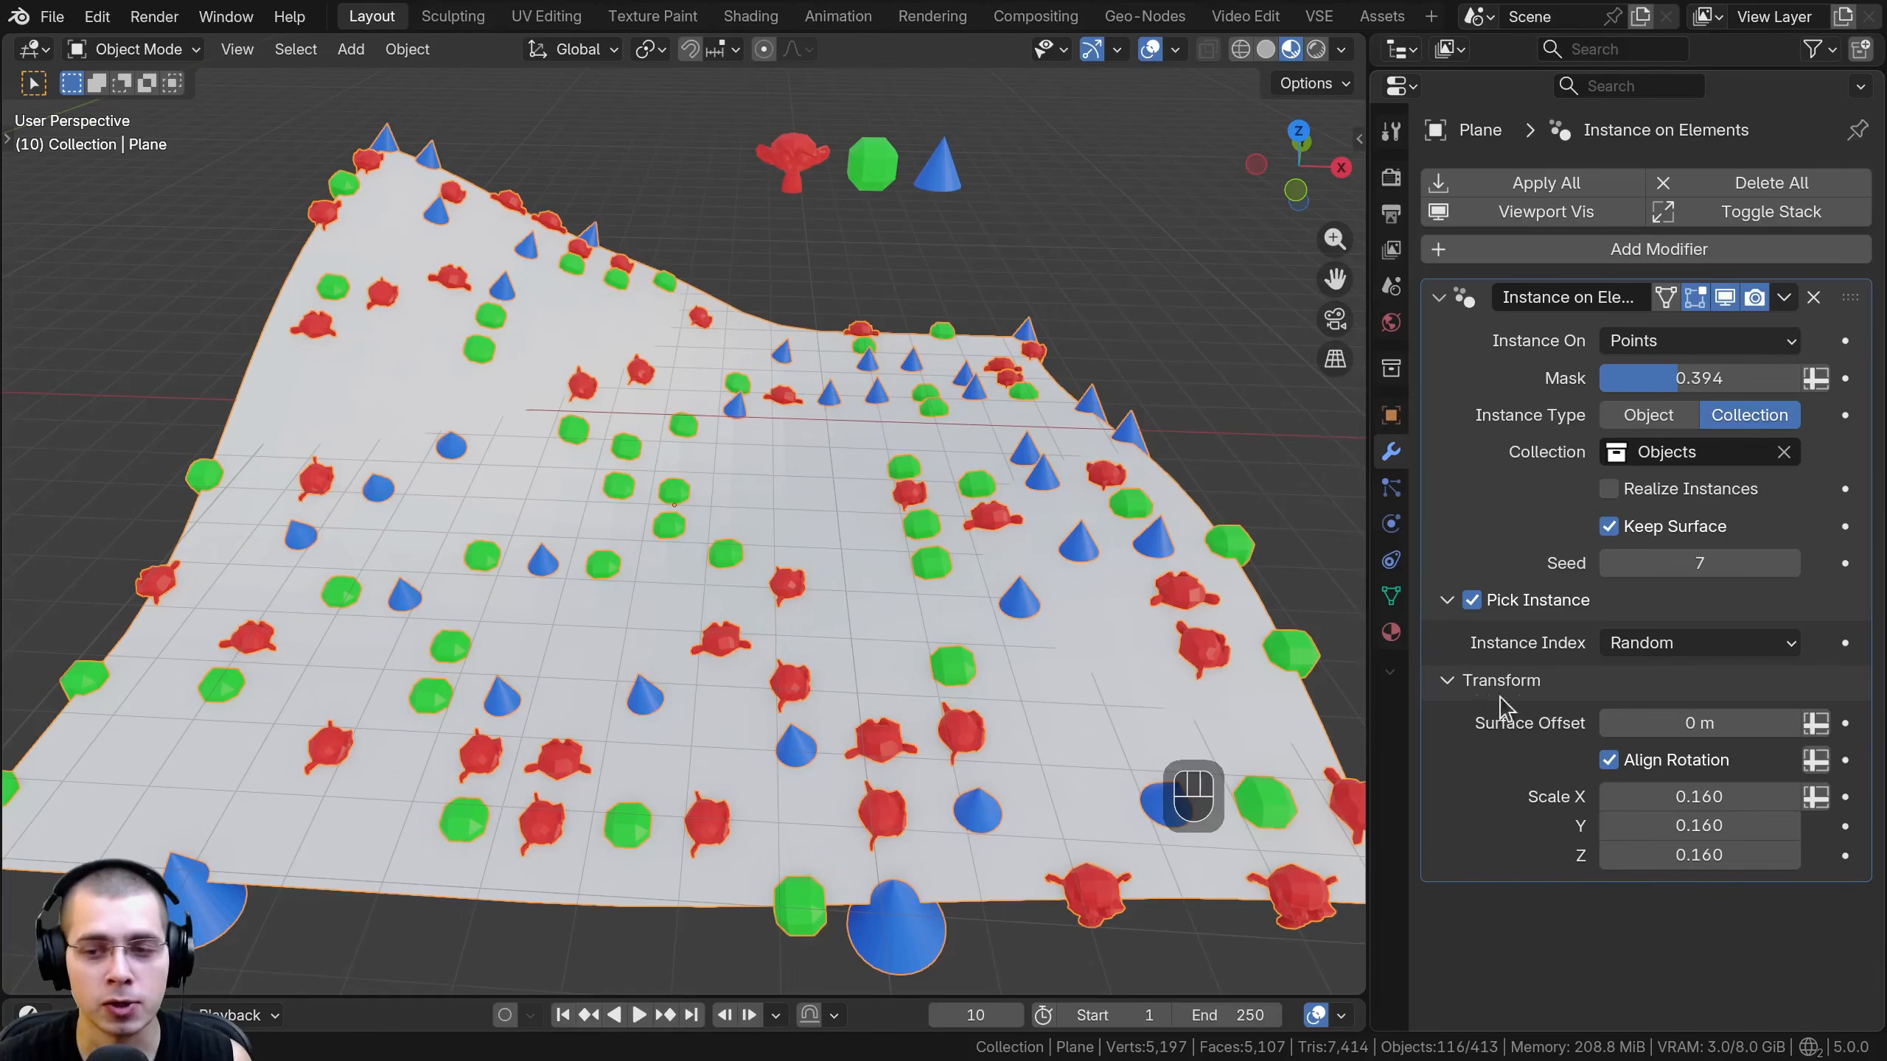
- Try several Surface Offset values to lift the instances off the plane, ending at 1.01 m
{"action": "left_click_drag", "start_coordinate": [1712, 725], "coordinate": [1779, 725], "text": "shift"}
{"action": "middle_click_drag", "start_coordinate": [686, 823], "coordinate": [702, 533]}
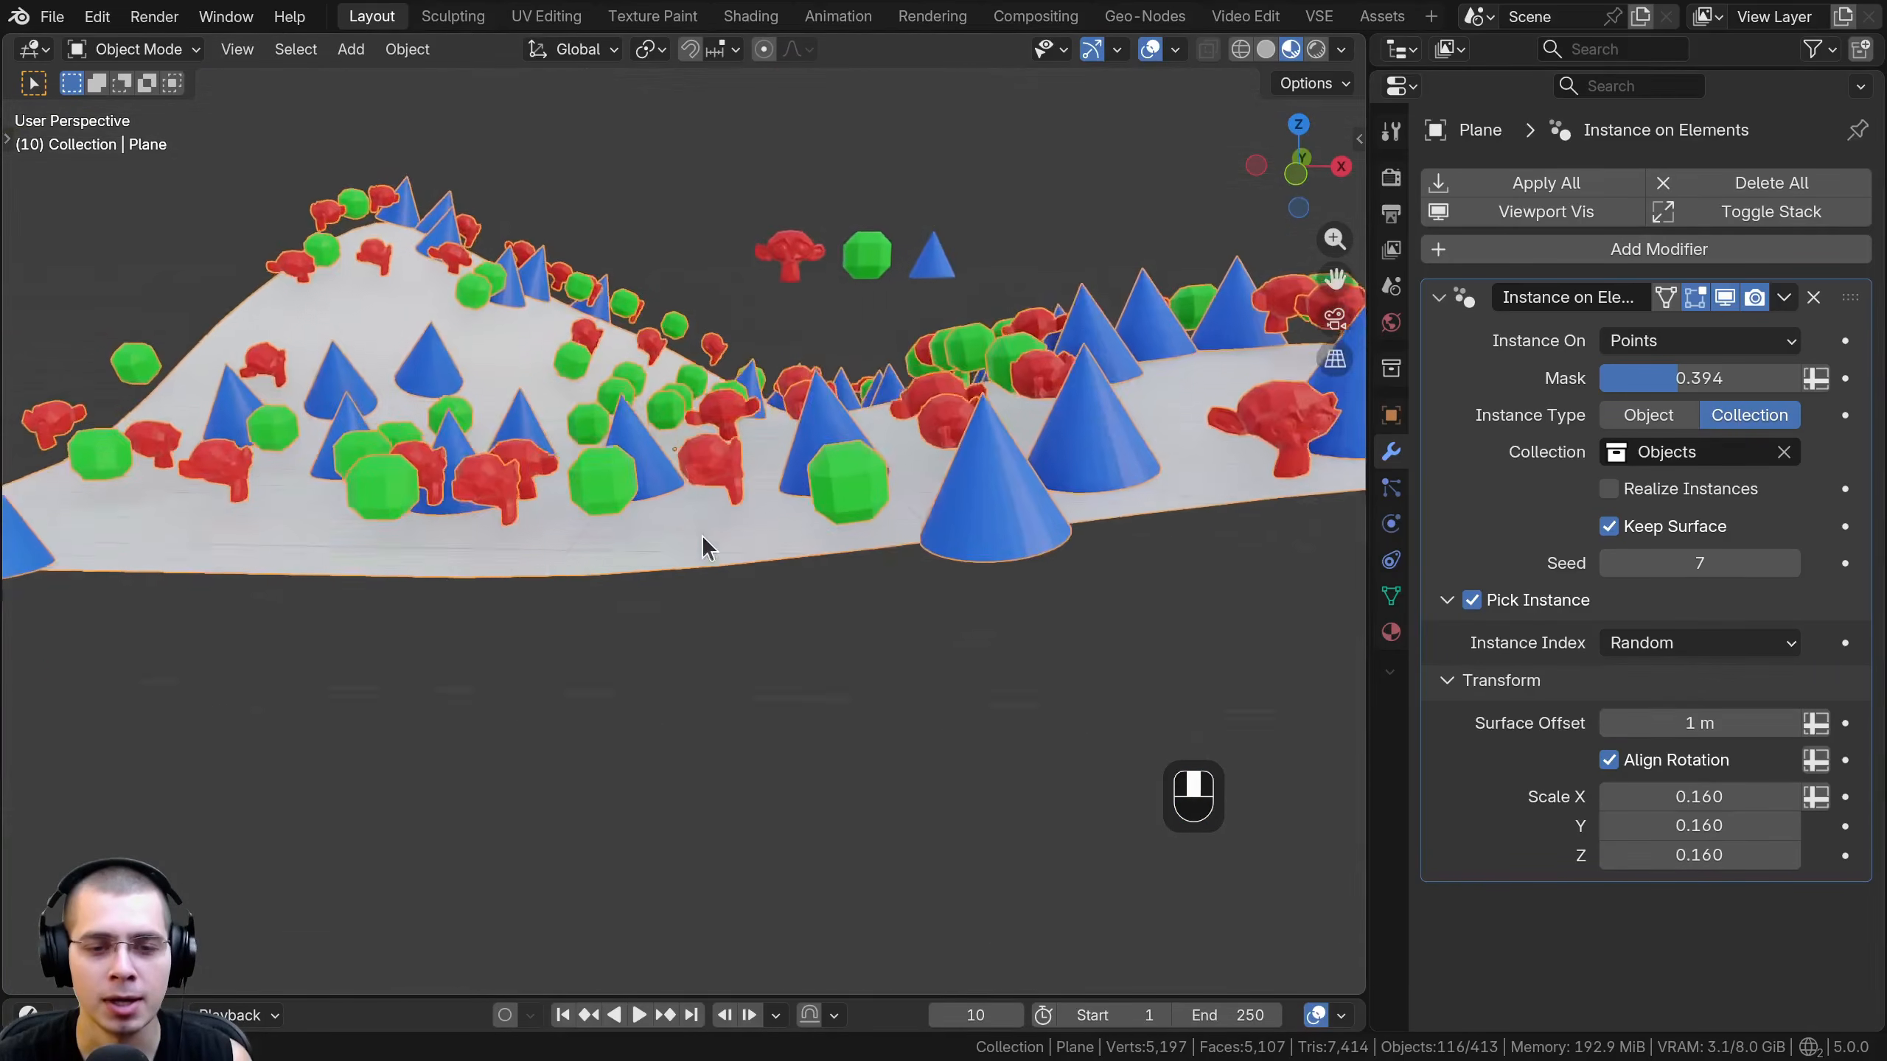
{"action": "scroll", "coordinate": [713, 533], "scroll_direction": "up", "scroll_amount": 4}
{"action": "middle_click_drag", "start_coordinate": [839, 521], "coordinate": [890, 563], "text": "shift"}
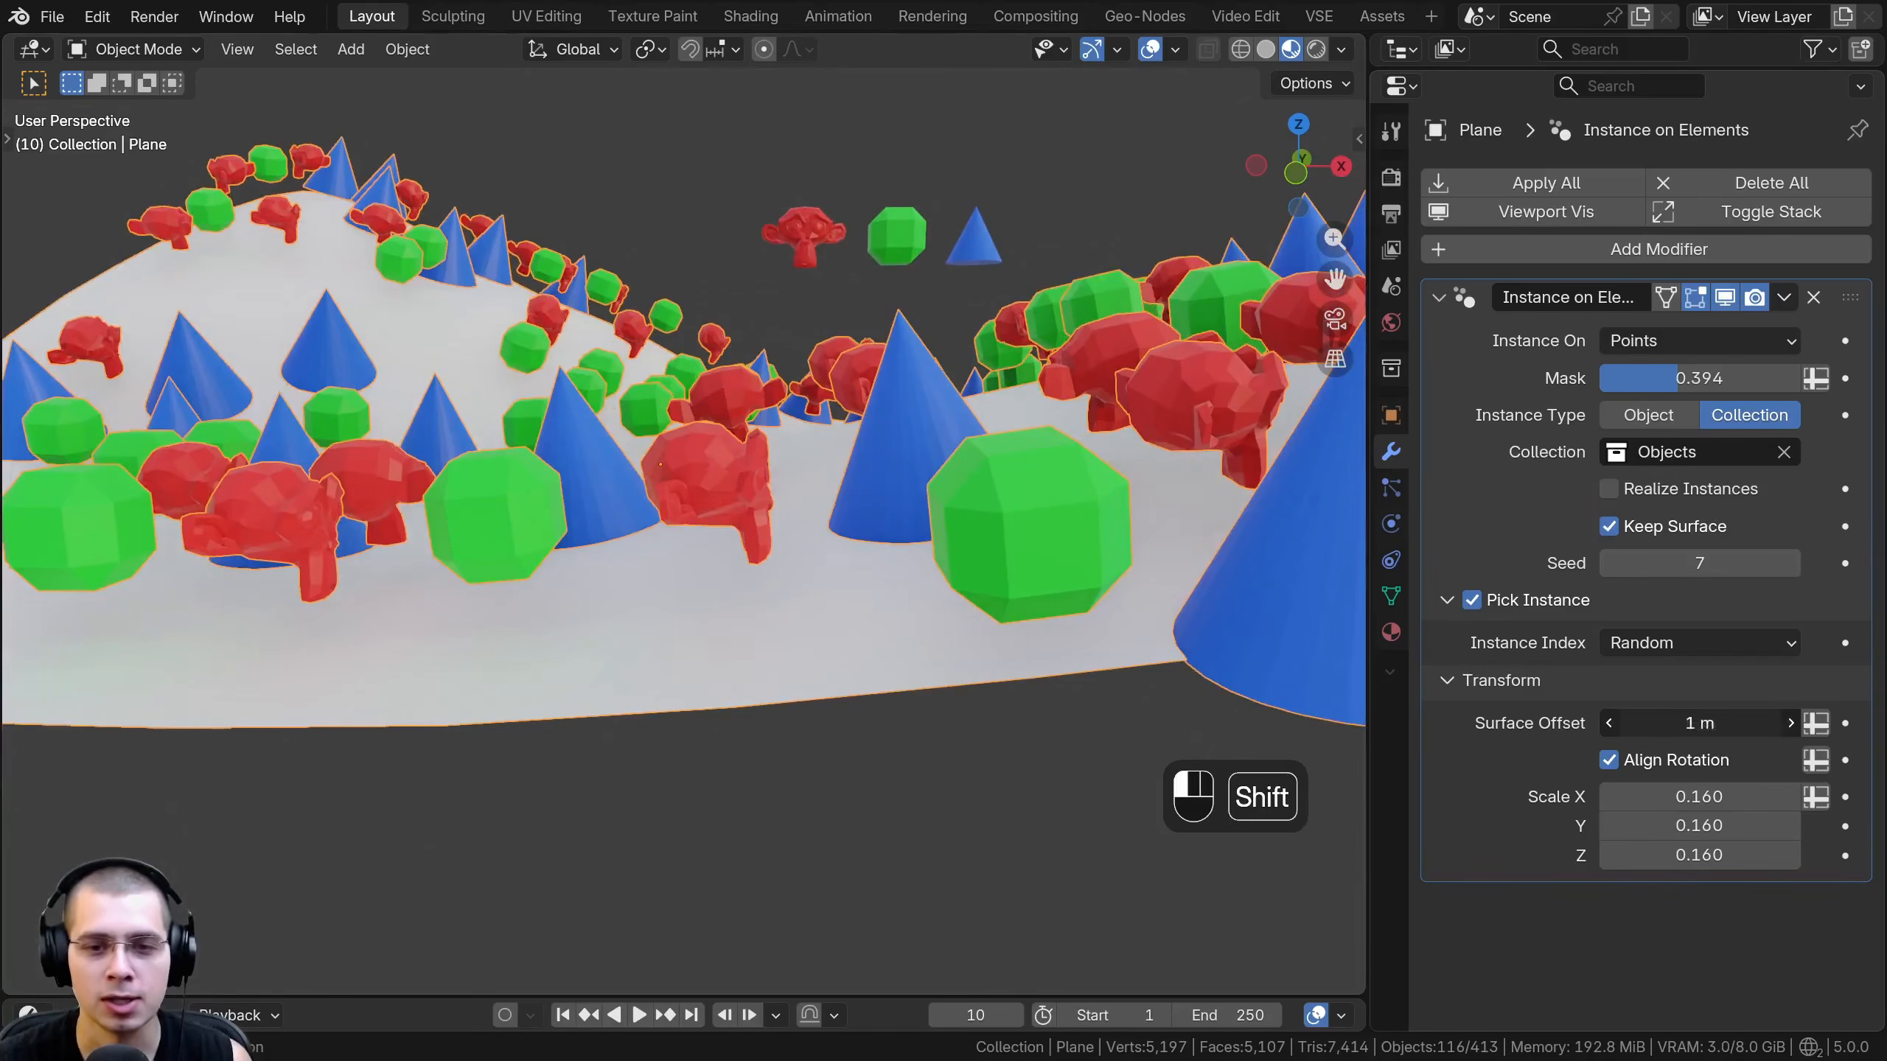
{"action": "left_click_drag", "start_coordinate": [1700, 723], "coordinate": [1702, 723], "text": "shift"}
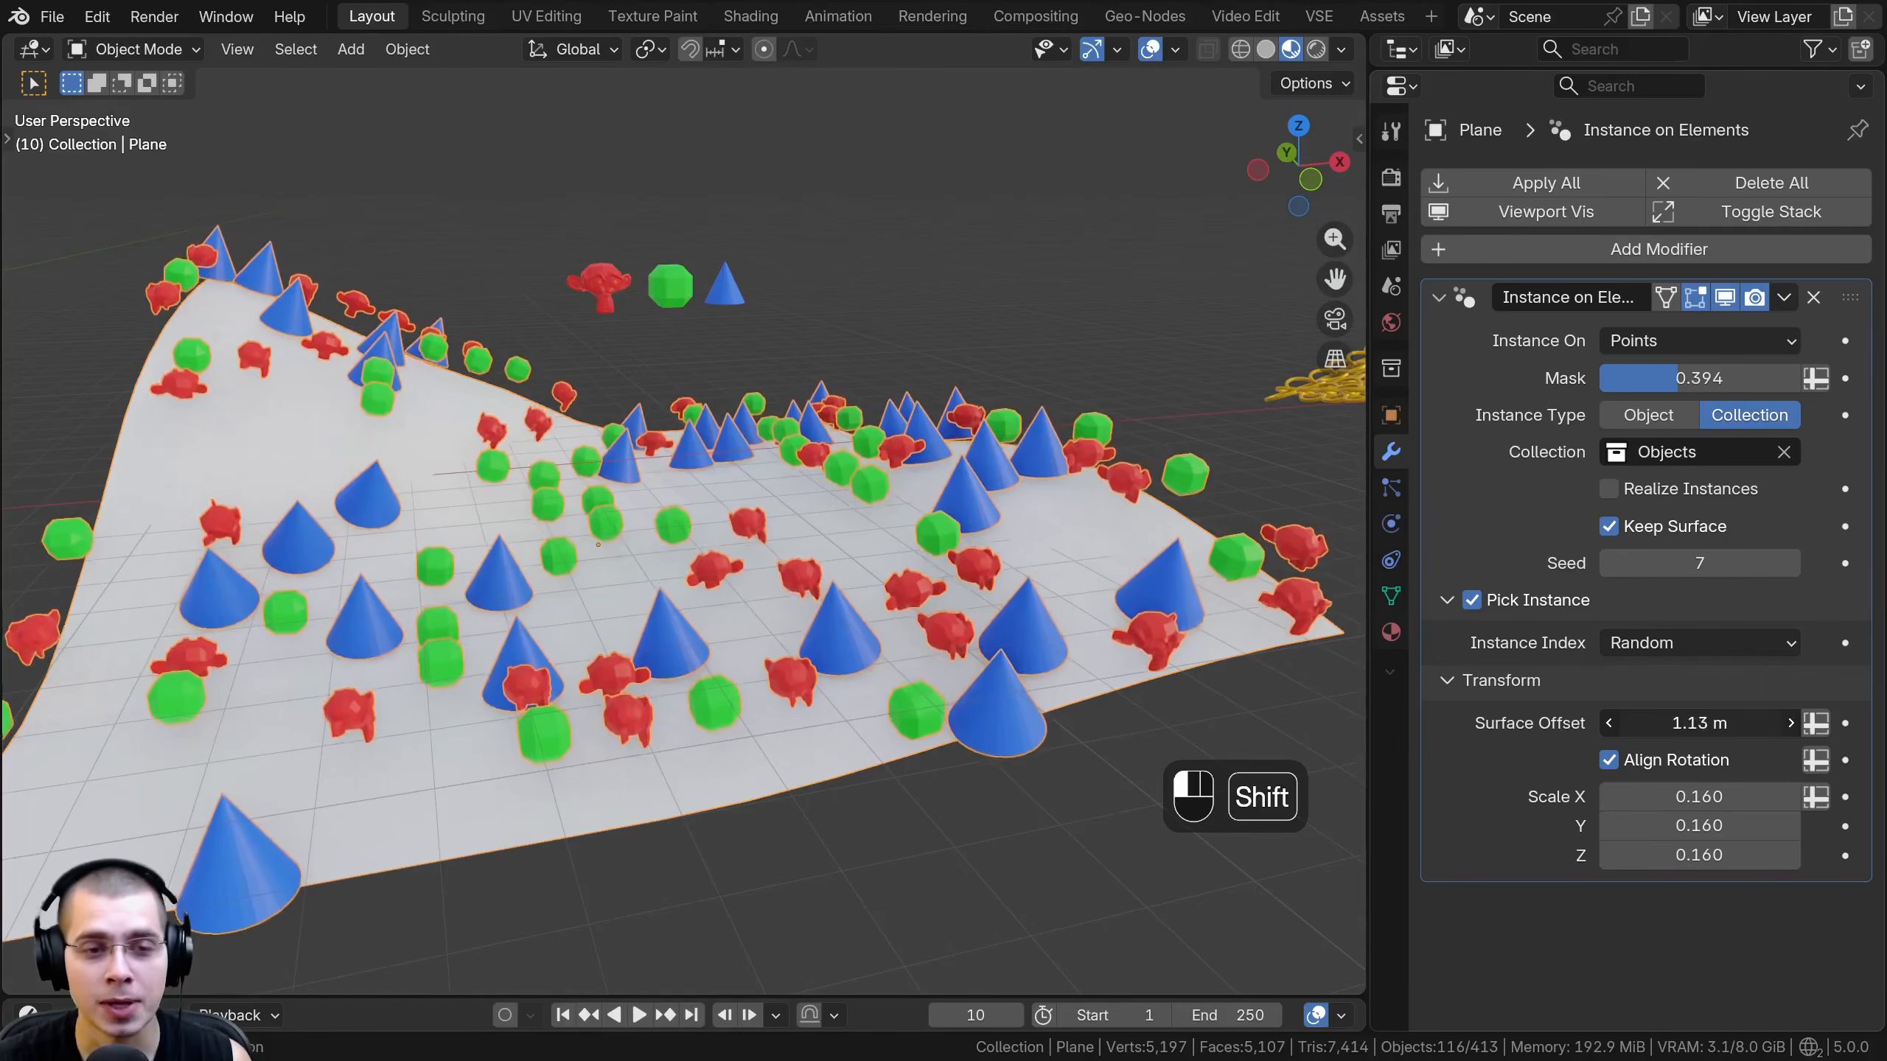
{"action": "mouse_move", "coordinate": [1709, 723]}
{"action": "left_mouse_down", "text": "shift"}
{"action": "mouse_move", "coordinate": [1754, 723]}
{"action": "mouse_move", "coordinate": [1685, 723]}
{"action": "mouse_move", "coordinate": [1705, 723]}
{"action": "left_mouse_up", "text": "shift"}
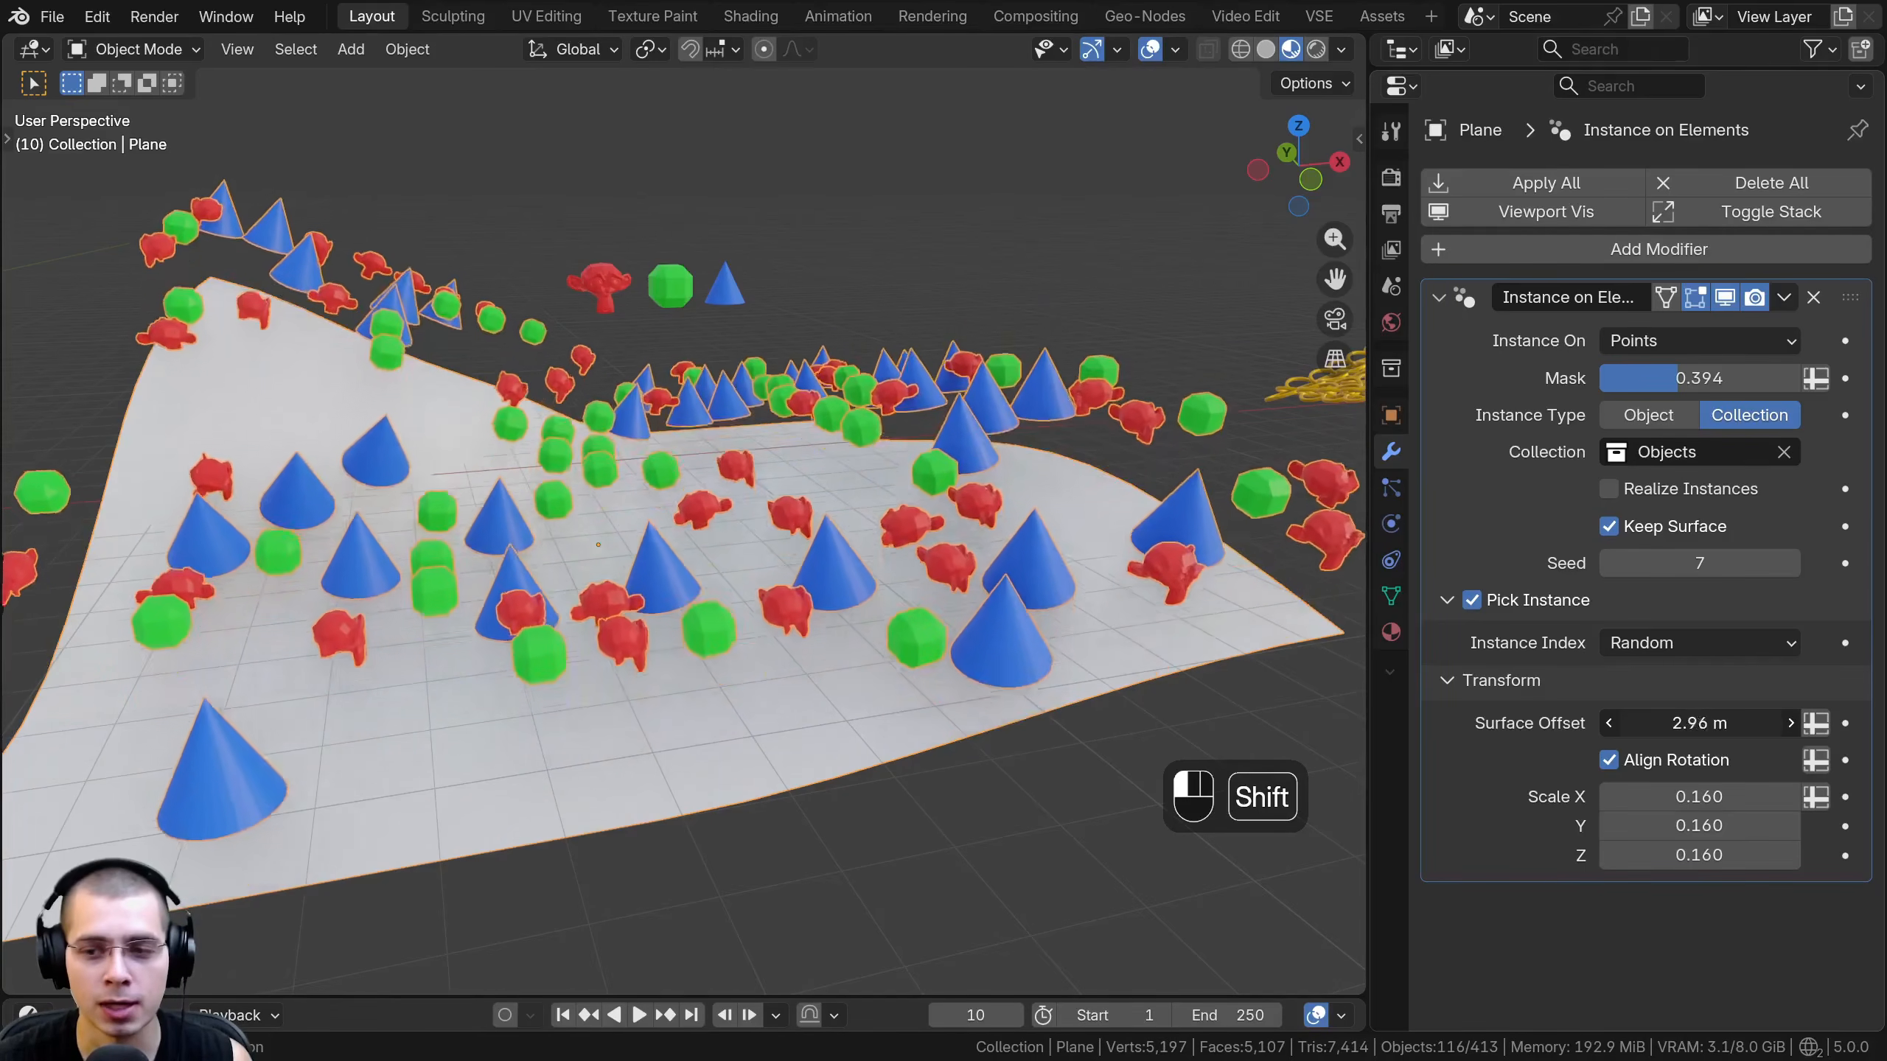
- Toggle Align Rotation off and on to compare the instance orientation along the curved surface, leaving it enabled
{"action": "left_click", "coordinate": [1609, 760]}
{"action": "left_click", "coordinate": [1612, 764]}
{"action": "left_click", "coordinate": [1613, 763]}
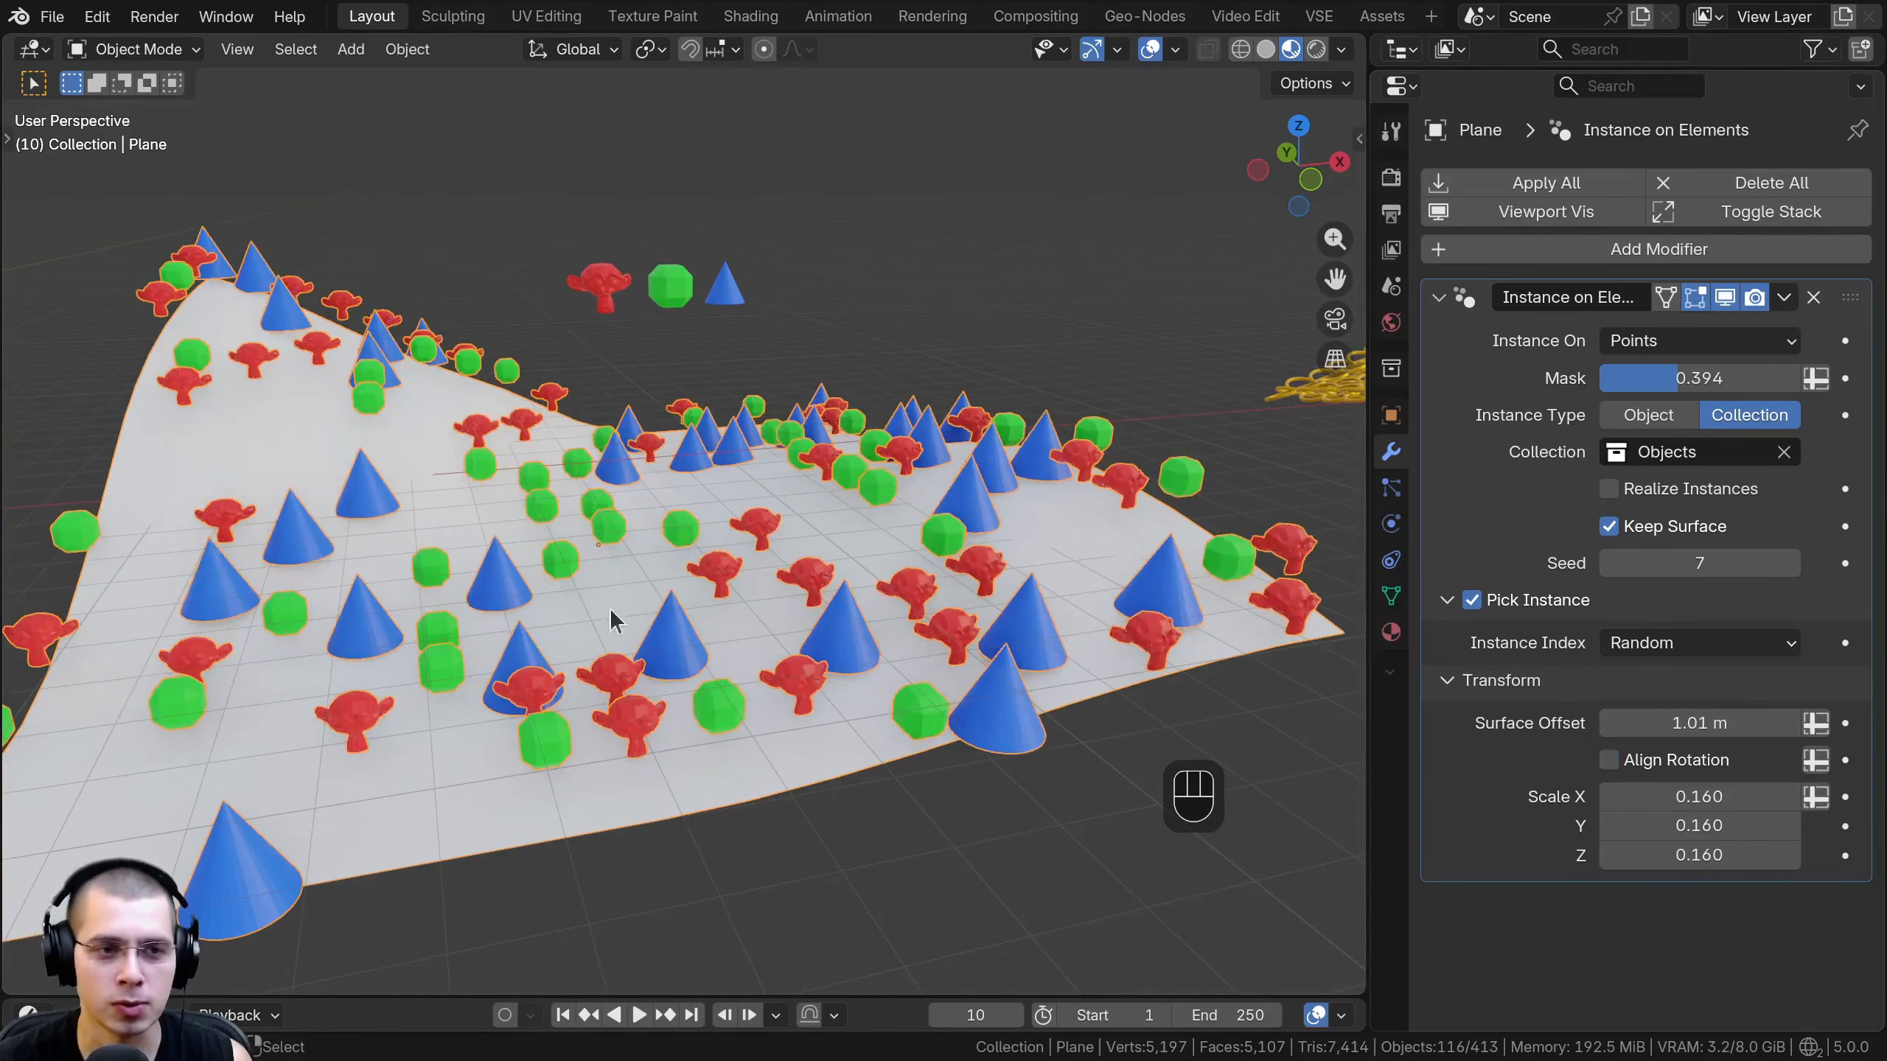
{"action": "middle_click_drag", "start_coordinate": [282, 364], "coordinate": [478, 436], "text": "shift"}
{"action": "scroll", "coordinate": [477, 437], "scroll_direction": "up", "scroll_amount": 2}
{"action": "scroll", "coordinate": [418, 310], "scroll_direction": "up", "scroll_amount": 1}
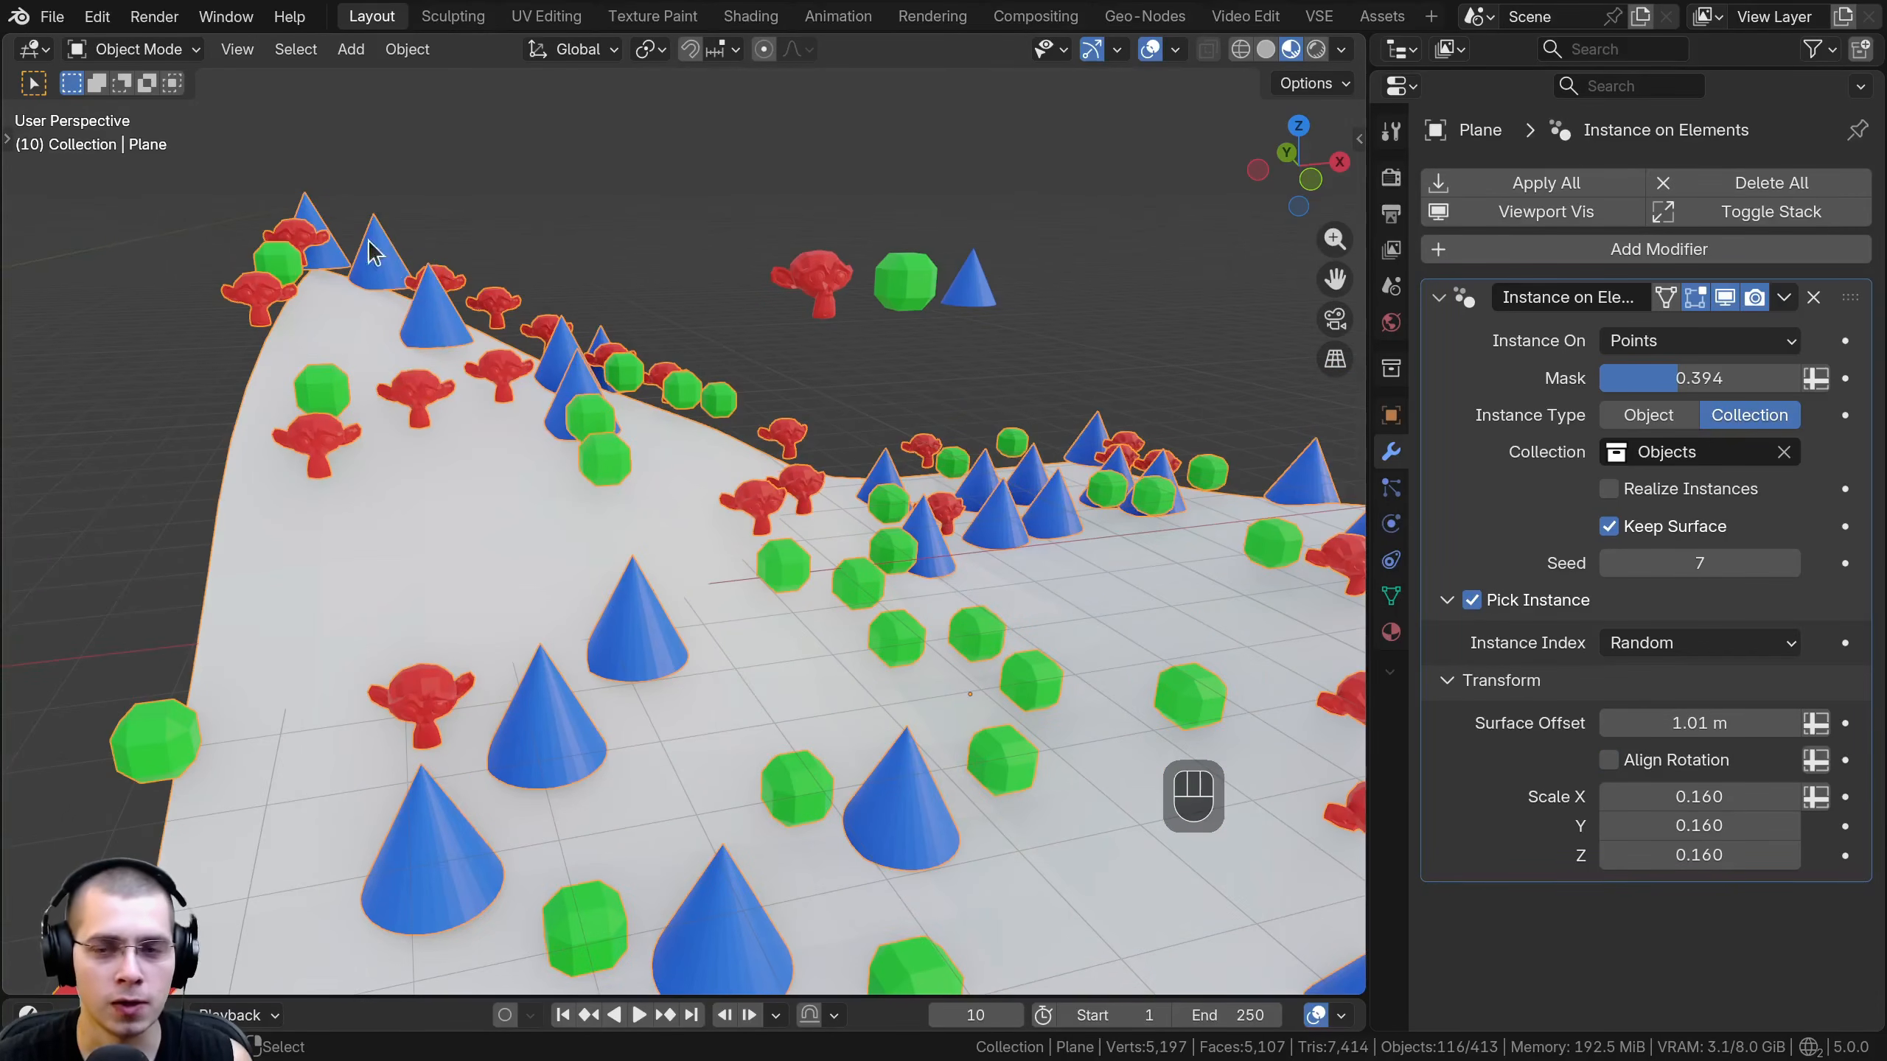
{"action": "left_click", "coordinate": [1619, 760]}
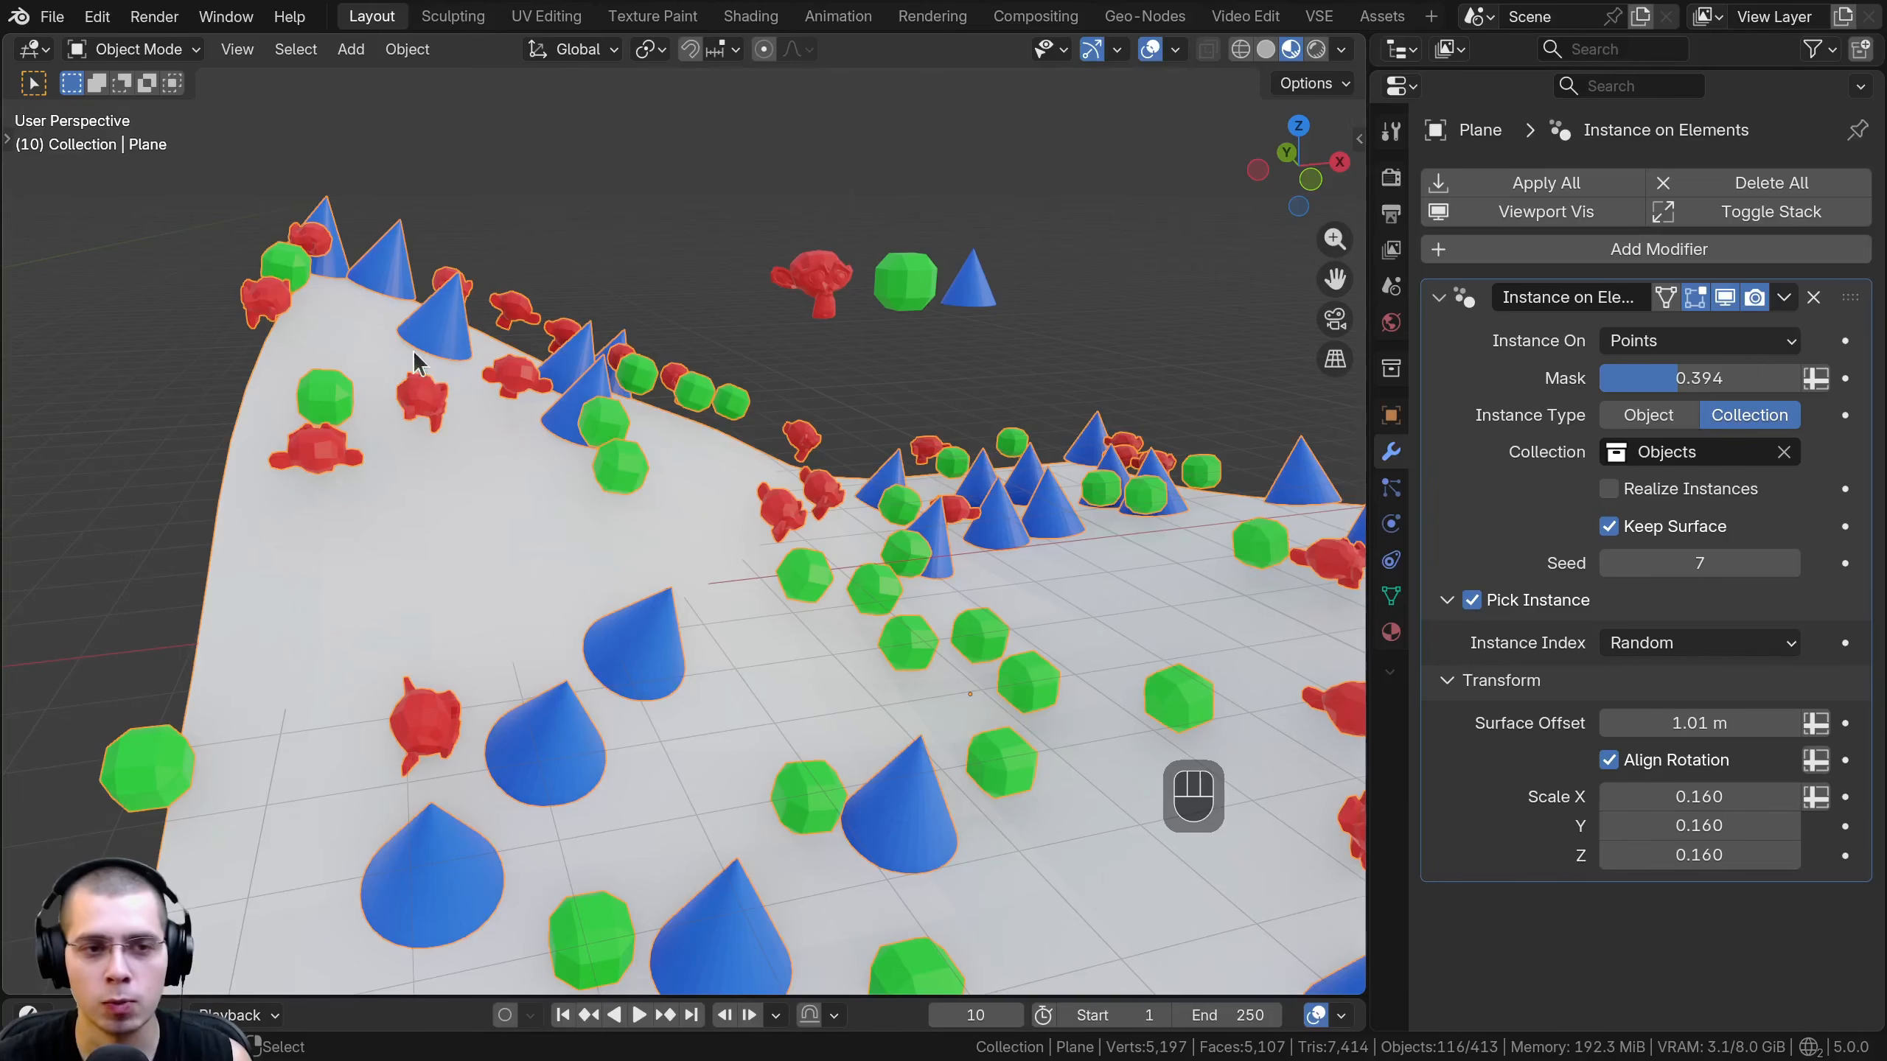
- Set the instance scale to 0.189 on X, Y and Z and lower the Mask to 0.207
{"action": "scroll", "coordinate": [639, 453], "scroll_direction": "down", "scroll_amount": 3}
{"action": "middle_click_drag", "start_coordinate": [780, 591], "coordinate": [736, 587], "text": "shift"}
{"action": "left_click_drag", "start_coordinate": [1644, 795], "coordinate": [1669, 855], "text": "shift"}
{"action": "middle_click_drag", "start_coordinate": [1084, 684], "coordinate": [1029, 666]}
{"action": "mouse_move", "coordinate": [1693, 378]}
{"action": "left_mouse_down"}
{"action": "mouse_move", "coordinate": [1643, 378]}
{"action": "mouse_move", "coordinate": [1697, 378]}
{"action": "mouse_move", "coordinate": [1661, 378]}
{"action": "left_mouse_up"}
{"action": "middle_click_drag", "start_coordinate": [1001, 561], "coordinate": [943, 632]}
{"action": "middle_click_drag", "start_coordinate": [944, 632], "coordinate": [925, 454], "text": "shift"}
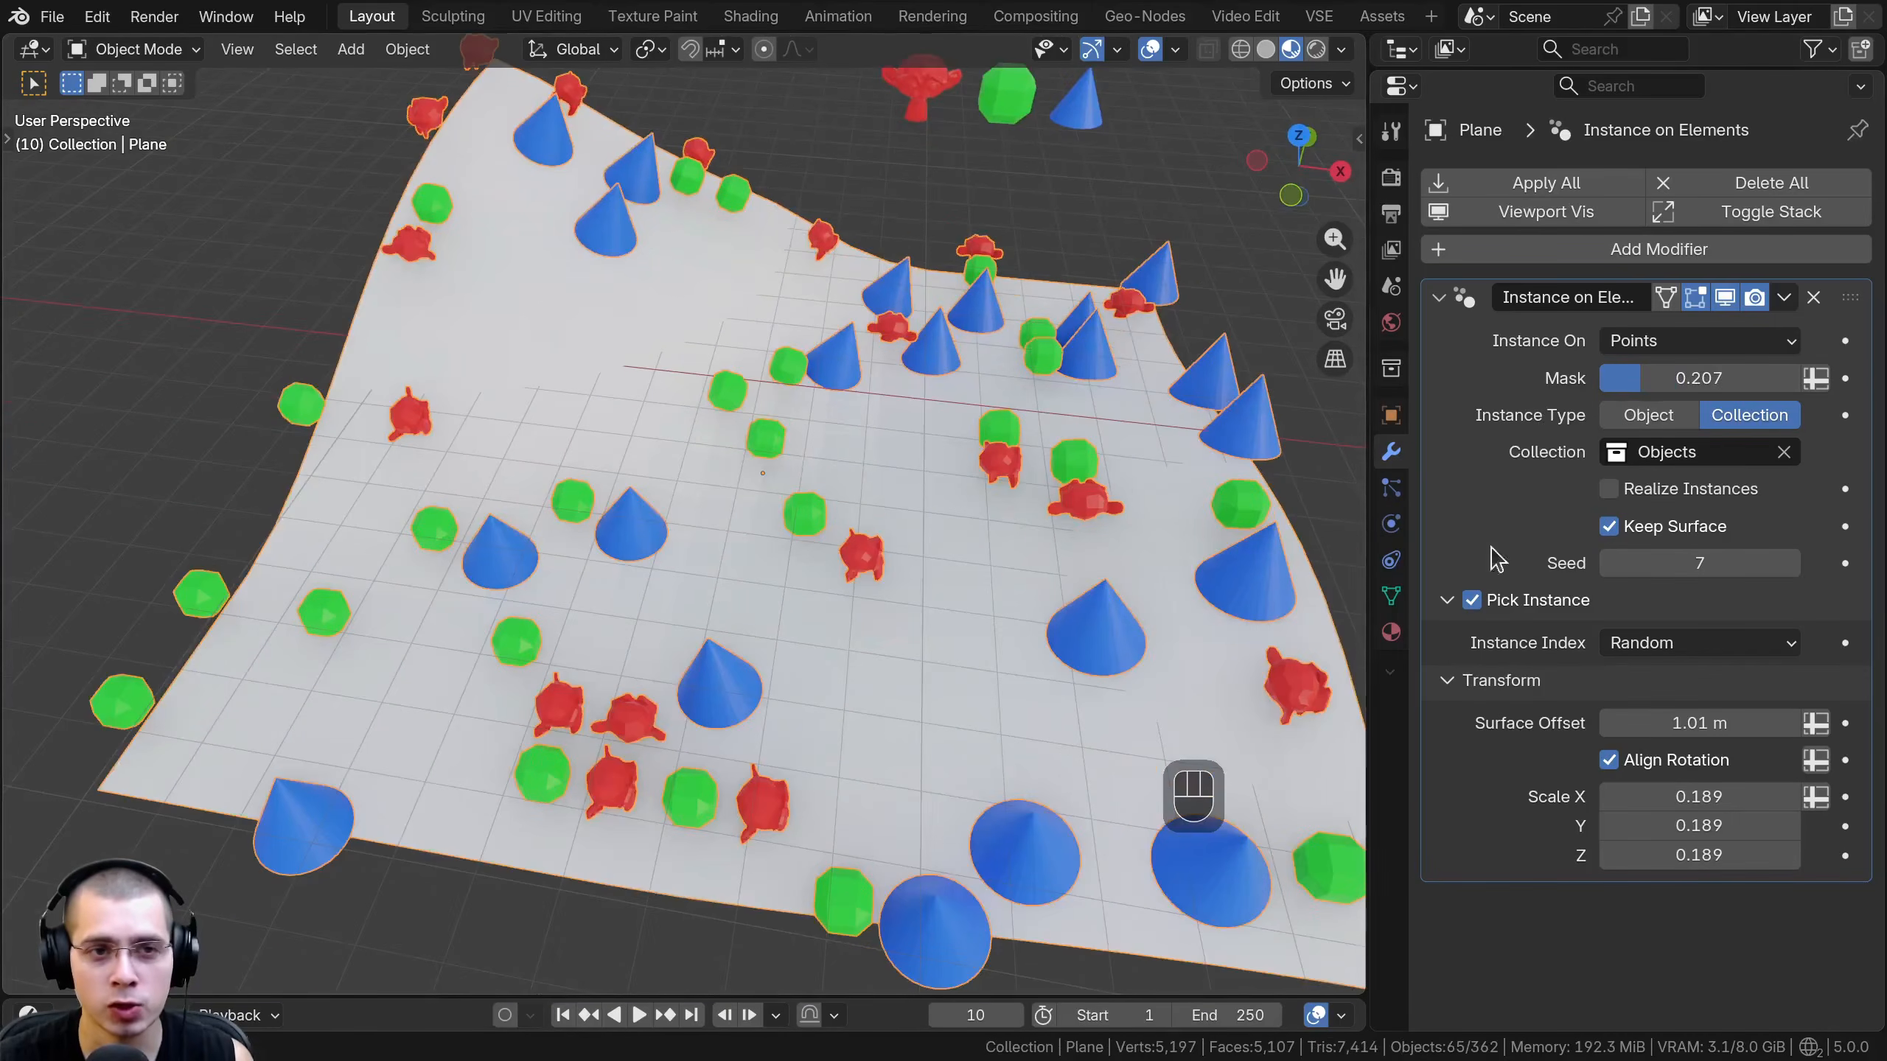
{"action": "middle_click_drag", "start_coordinate": [972, 595], "coordinate": [973, 605]}
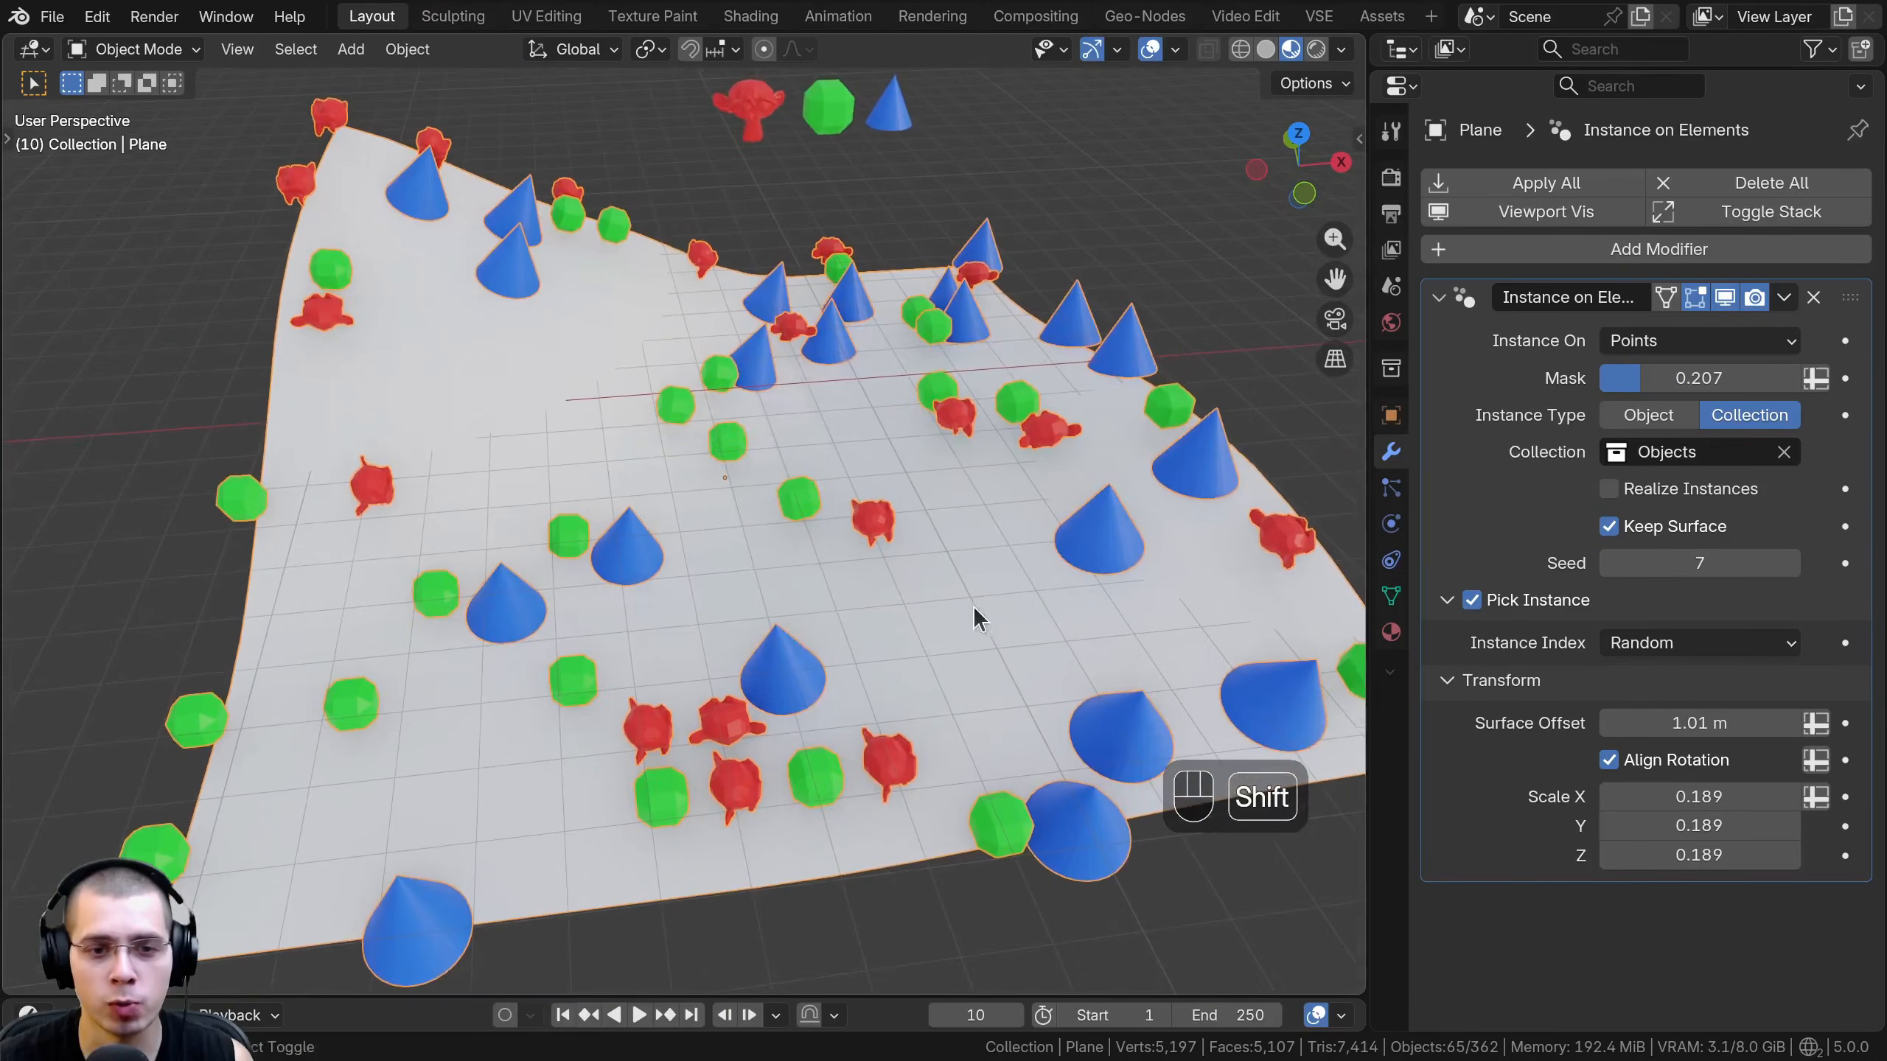
- Switch the plane to Weight Paint mode and repaint it as two full-weight strips separated by a zero-weight gap, using a 367 px brush
{"action": "left_click", "coordinate": [192, 52]}
{"action": "key", "text": "w"}
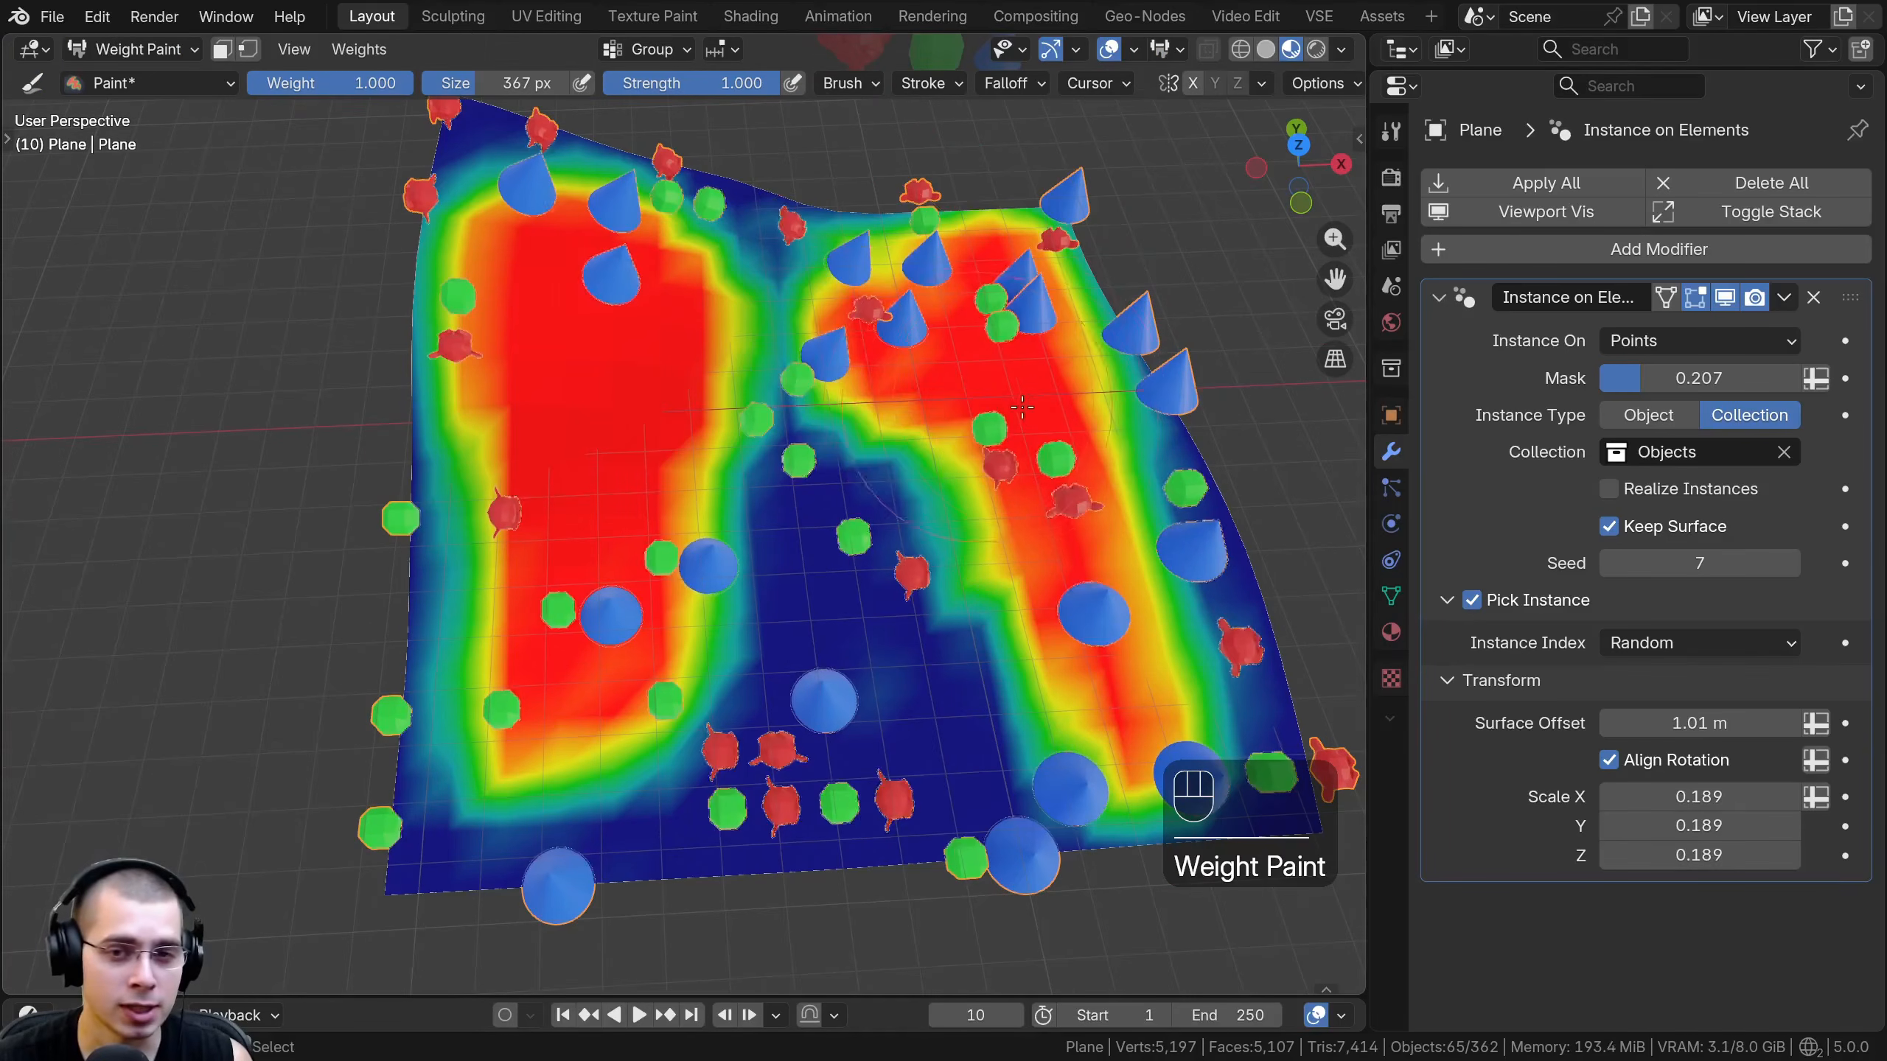
{"action": "mouse_move", "coordinate": [1040, 371]}
{"action": "left_mouse_down"}
{"action": "mouse_move", "coordinate": [966, 669]}
{"action": "mouse_move", "coordinate": [1115, 520]}
{"action": "mouse_move", "coordinate": [1183, 643]}
{"action": "mouse_move", "coordinate": [1068, 278]}
{"action": "left_mouse_up"}
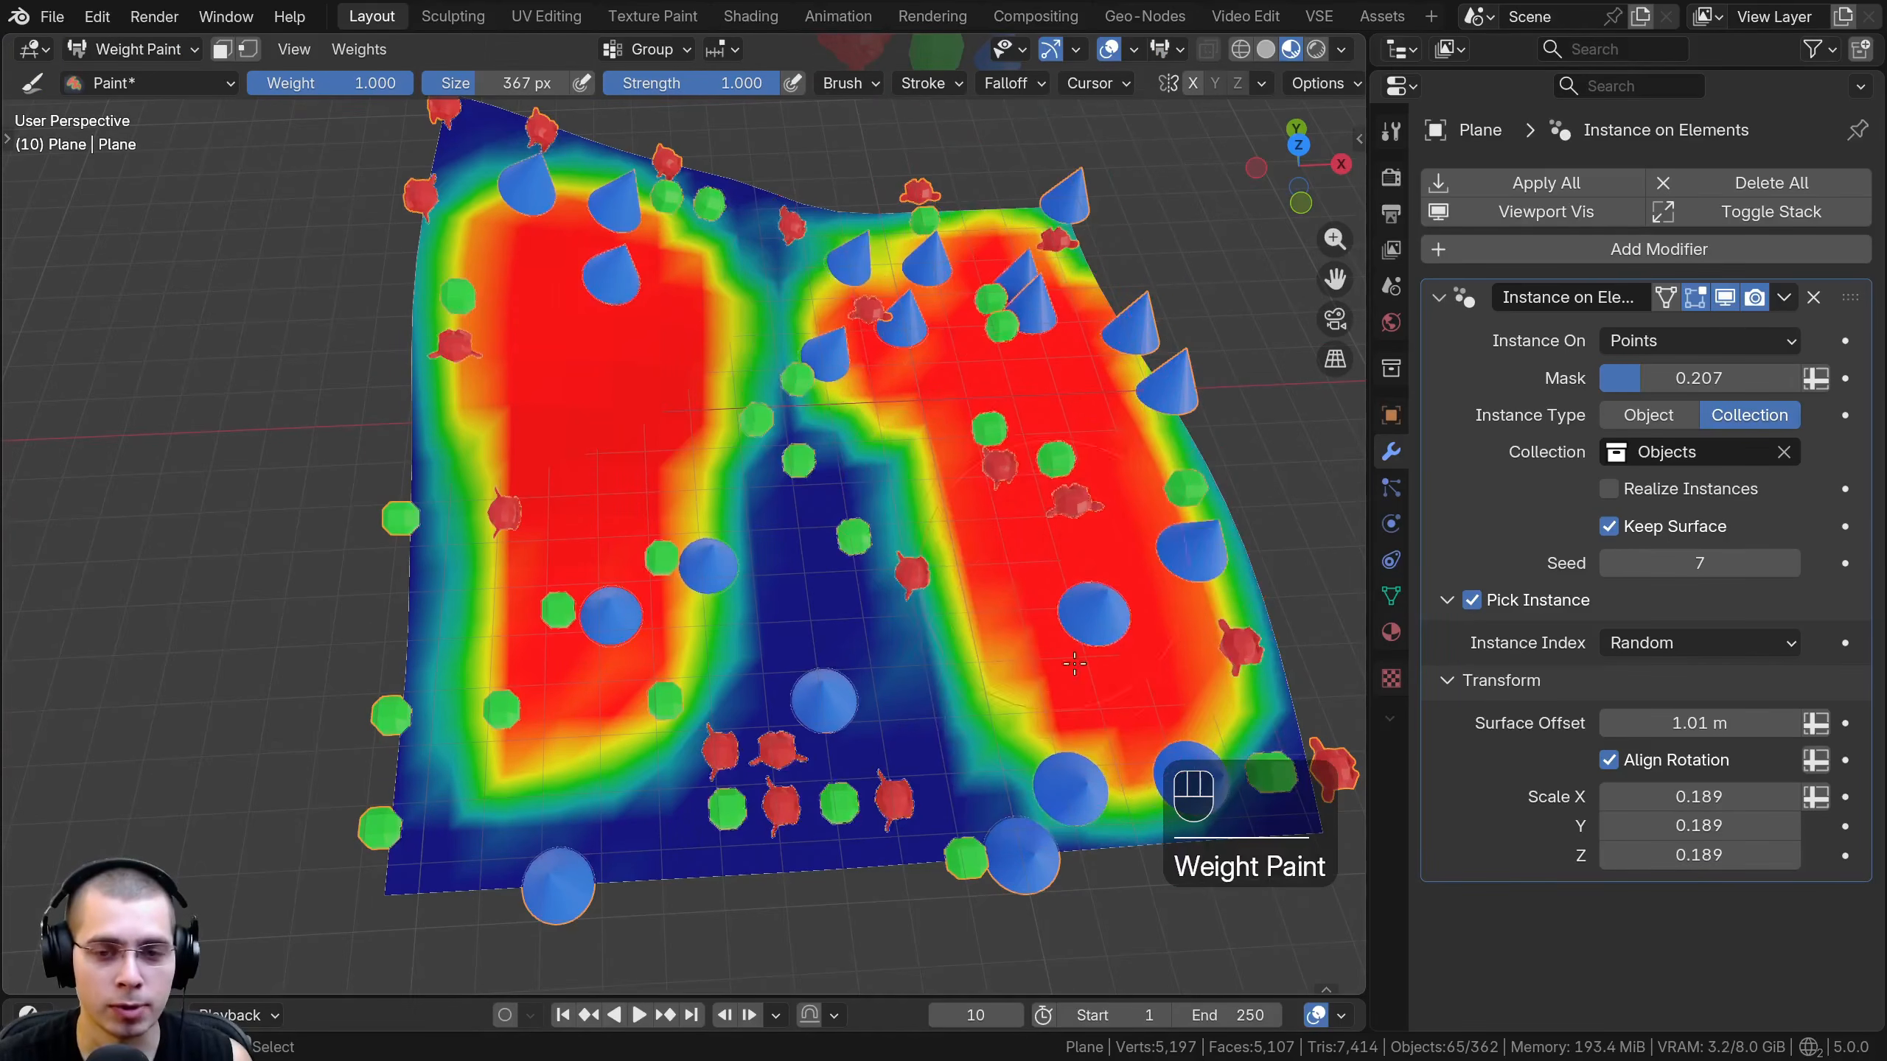
{"action": "mouse_move", "coordinate": [818, 579]}
{"action": "left_mouse_down", "text": "ctrl"}
{"action": "mouse_move", "coordinate": [827, 377]}
{"action": "mouse_move", "coordinate": [714, 238]}
{"action": "mouse_move", "coordinate": [669, 669]}
{"action": "mouse_move", "coordinate": [654, 268]}
{"action": "left_mouse_up", "text": "ctrl"}
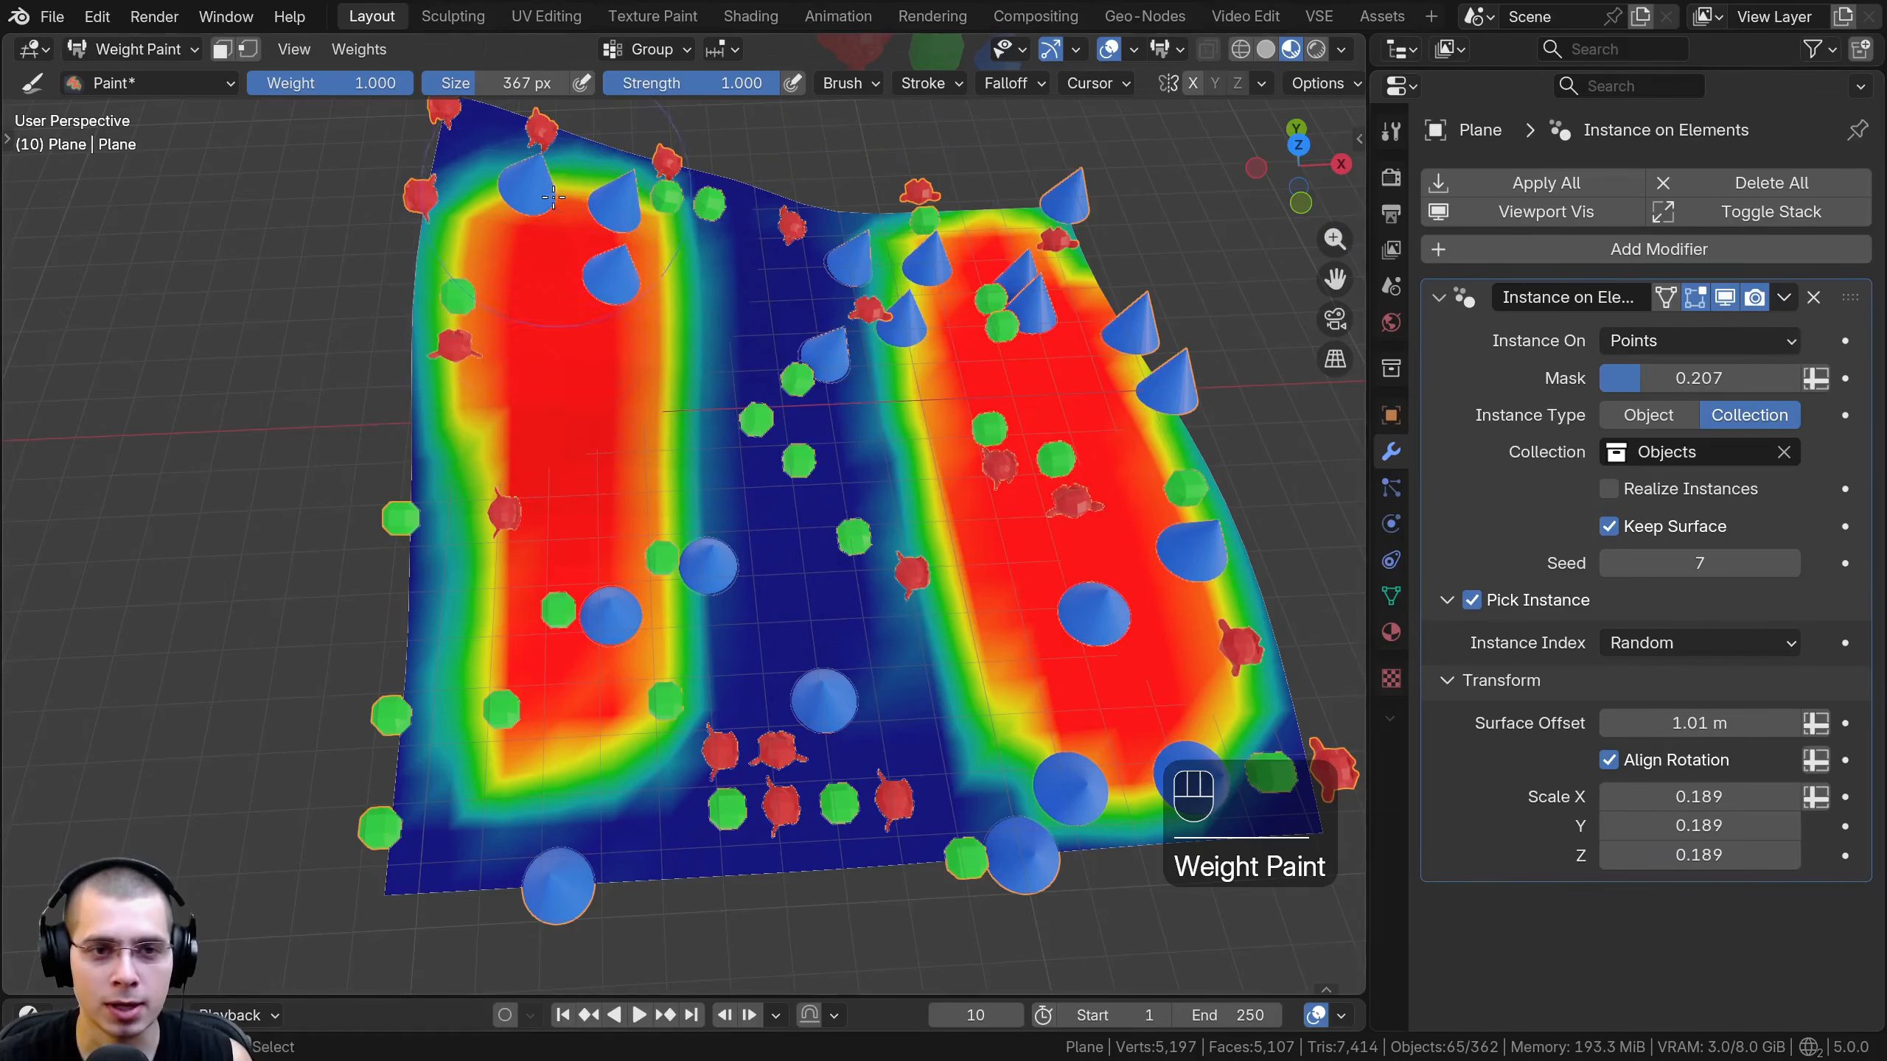
- Switch the Mask input to an attribute, choose Group, and paint more full weight around the plane's two strips
{"action": "left_click", "coordinate": [1815, 379]}
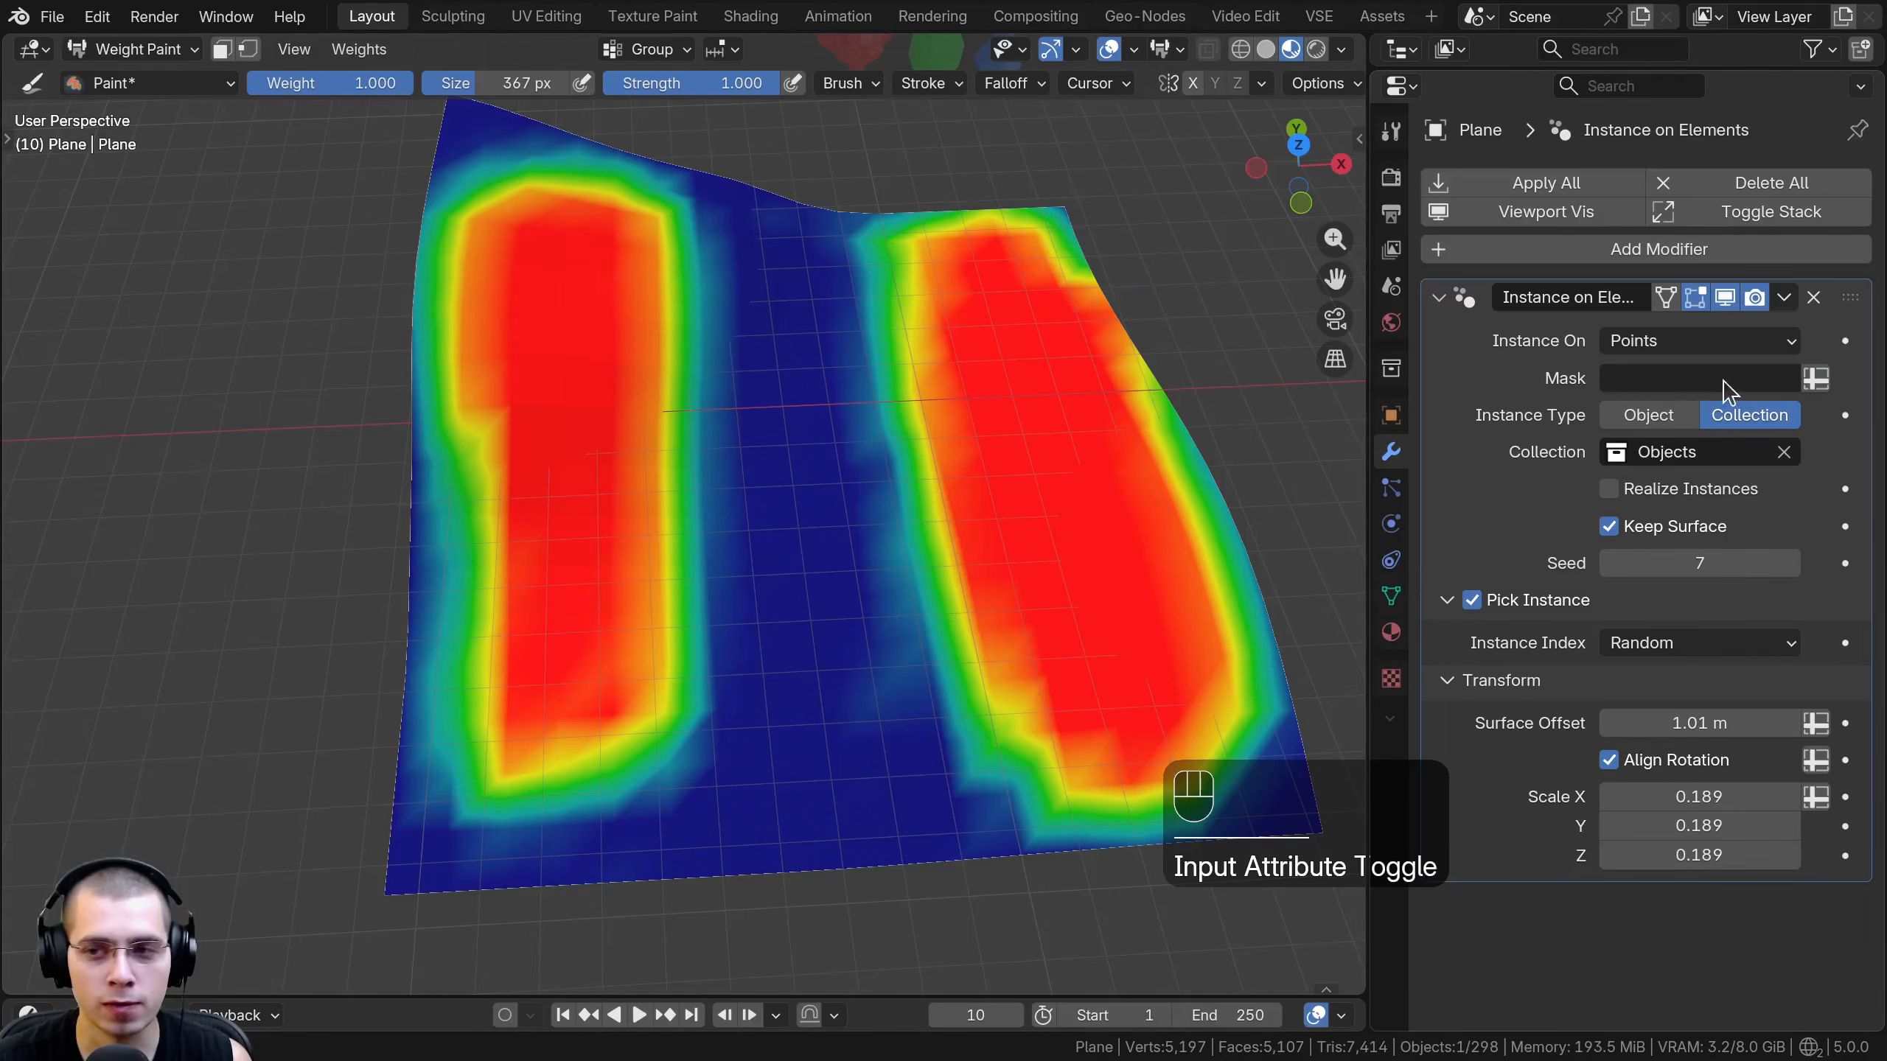
{"action": "left_click", "coordinate": [1669, 377]}
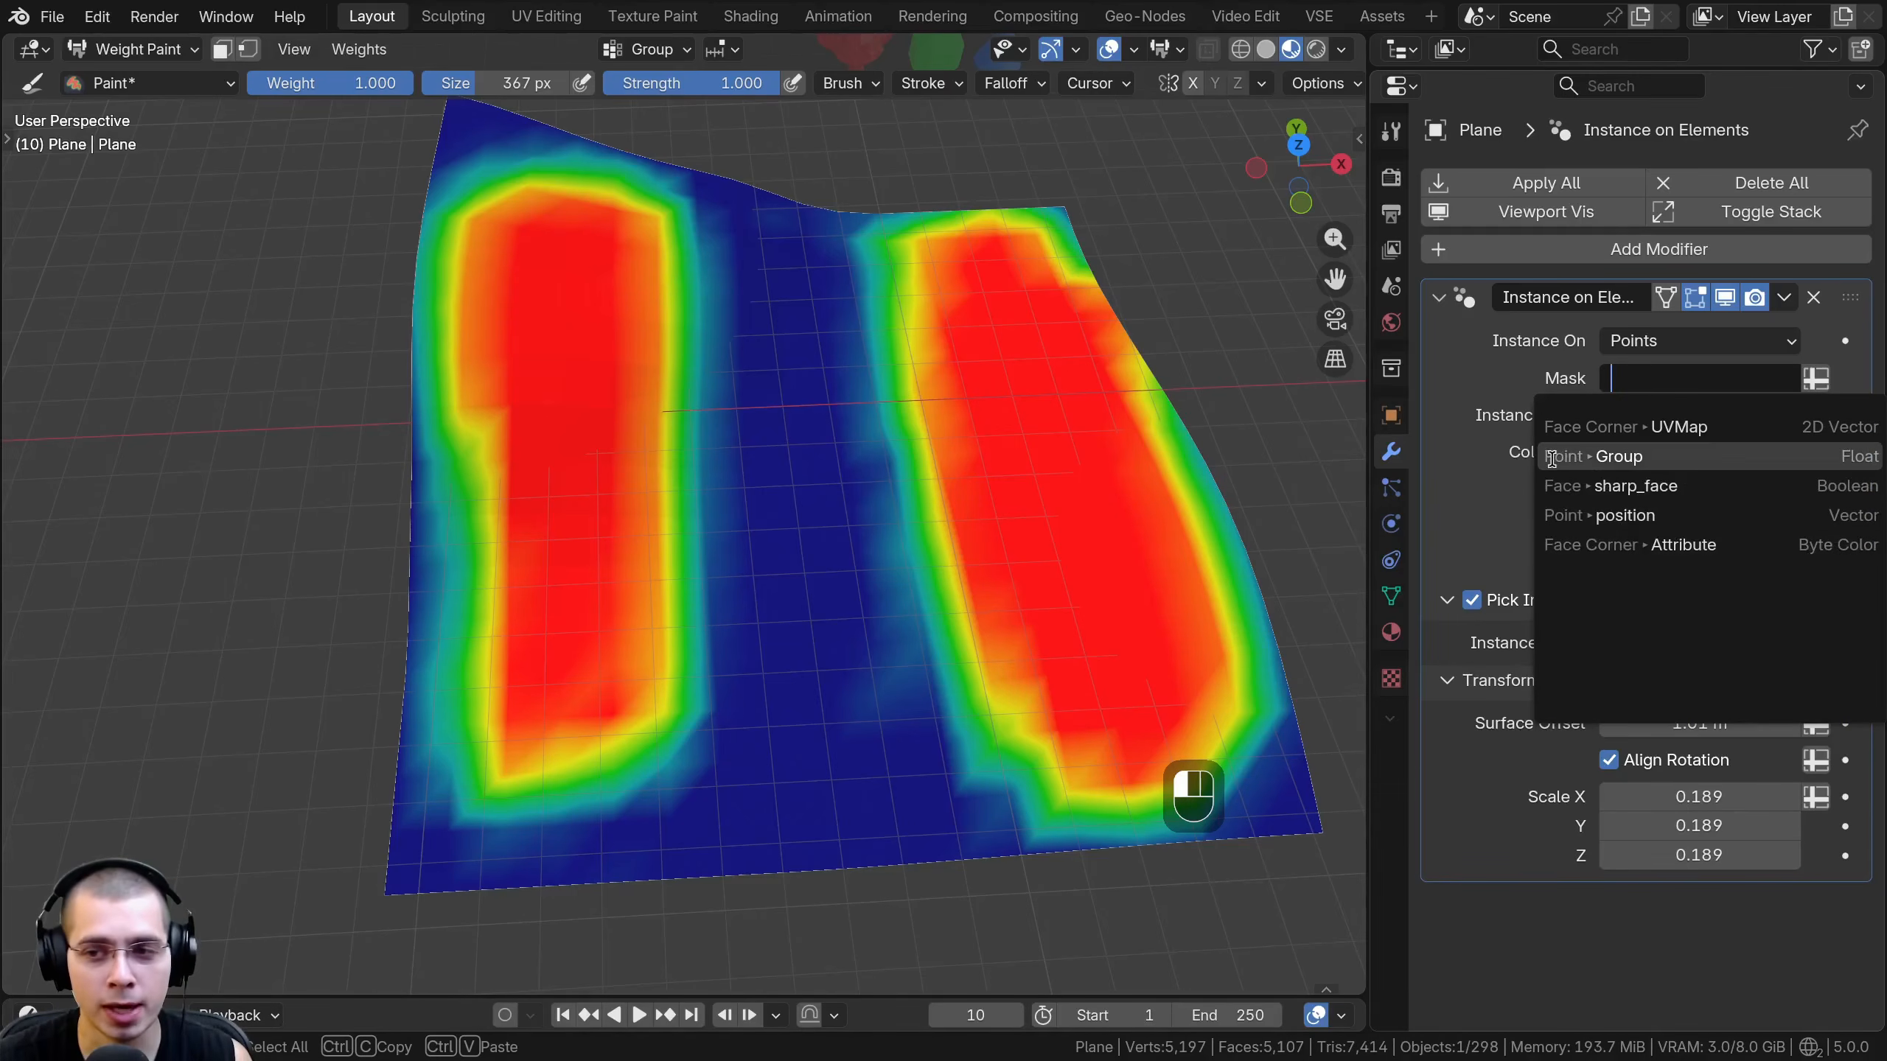
{"action": "left_click", "coordinate": [1855, 456]}
{"action": "mouse_move", "coordinate": [980, 236]}
{"action": "left_mouse_down"}
{"action": "mouse_move", "coordinate": [854, 631]}
{"action": "mouse_move", "coordinate": [743, 193]}
{"action": "mouse_move", "coordinate": [445, 335]}
{"action": "mouse_move", "coordinate": [468, 619]}
{"action": "left_mouse_up"}
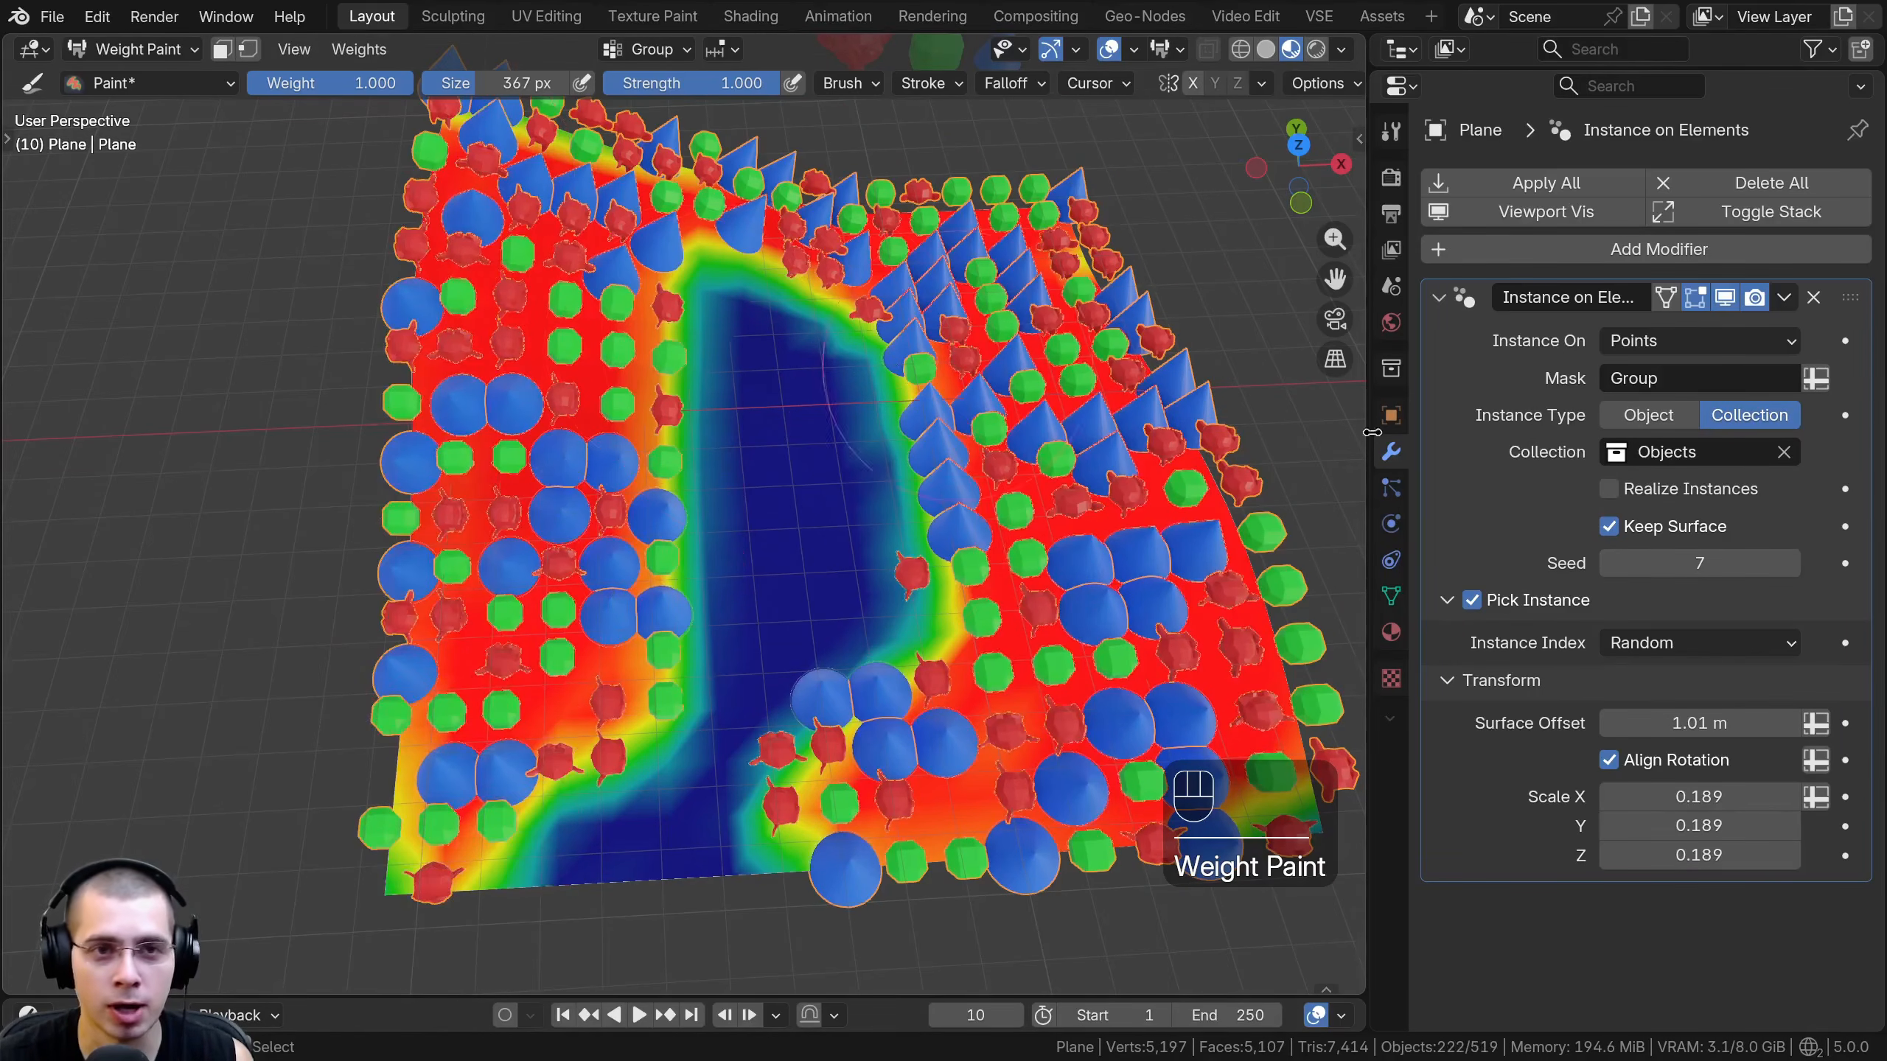
- Rename the vertex group to "Weight Paint" and assign it as the Mask attribute
{"action": "left_click", "coordinate": [1631, 378]}
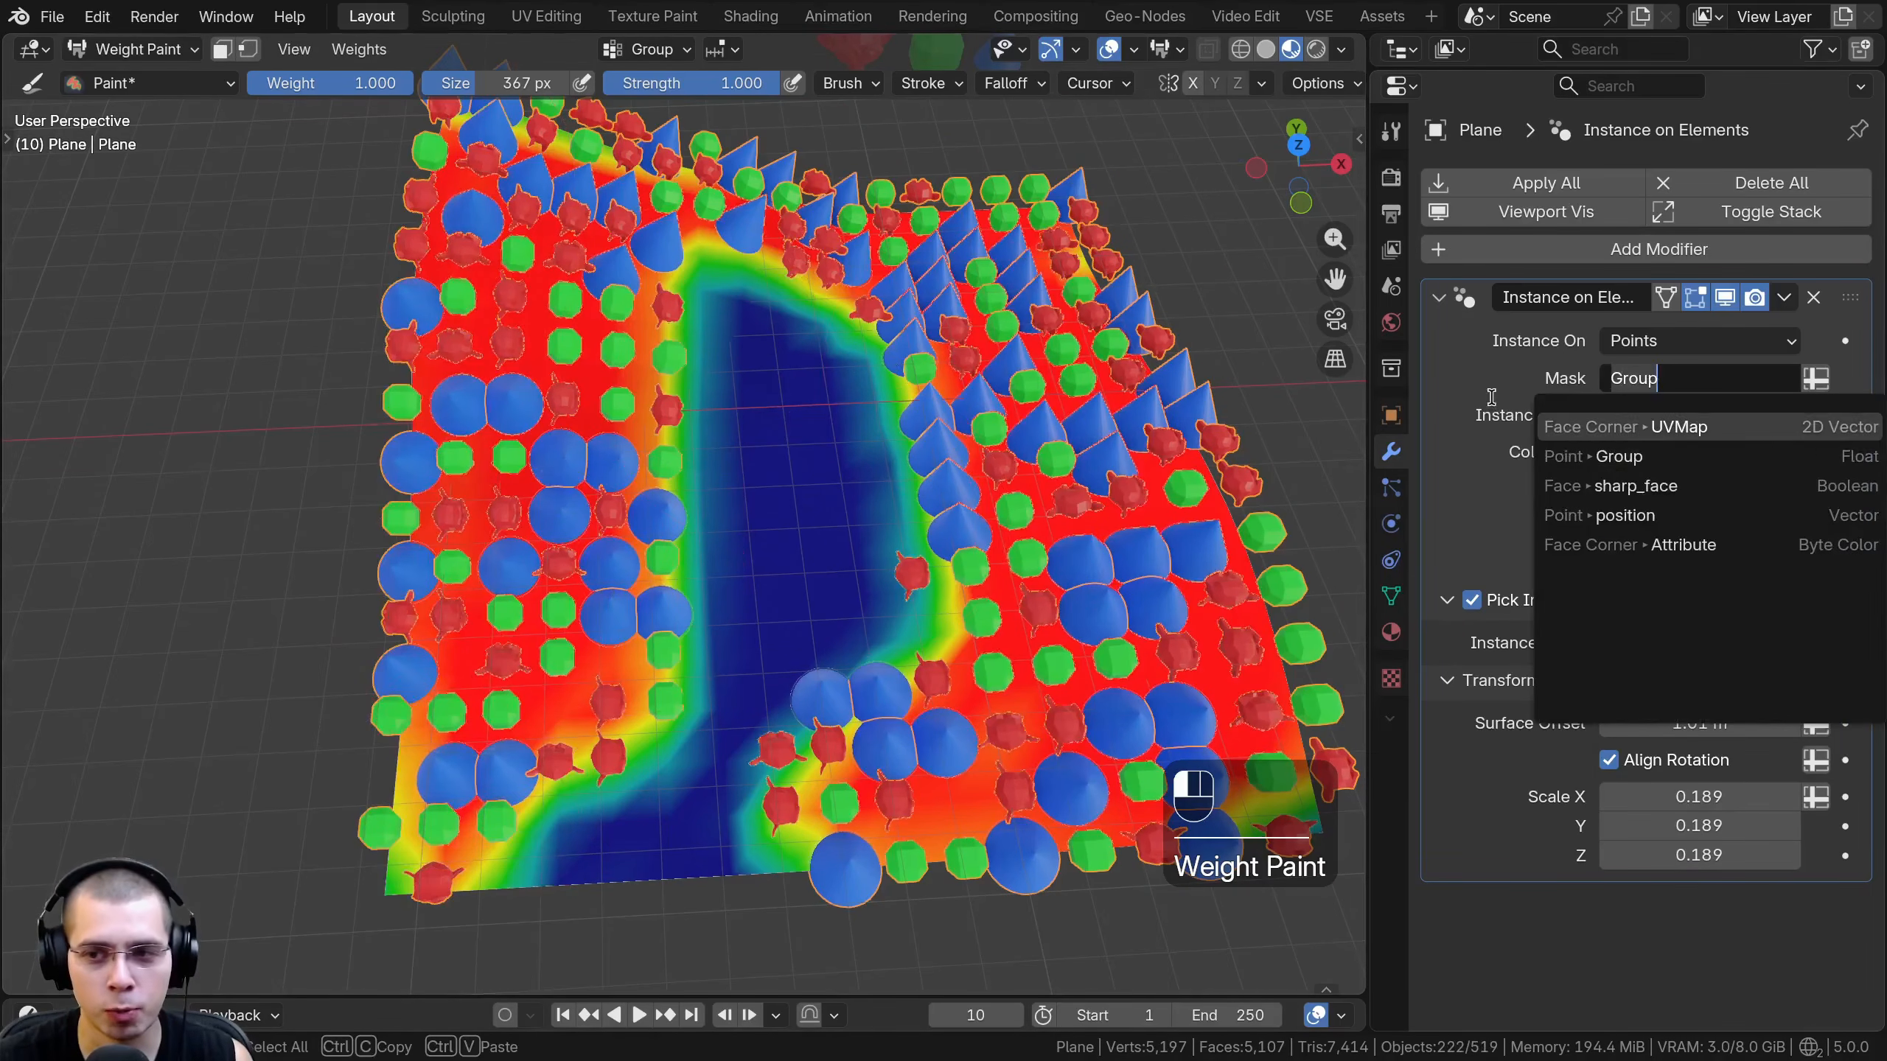
{"action": "left_click", "coordinate": [1676, 382]}
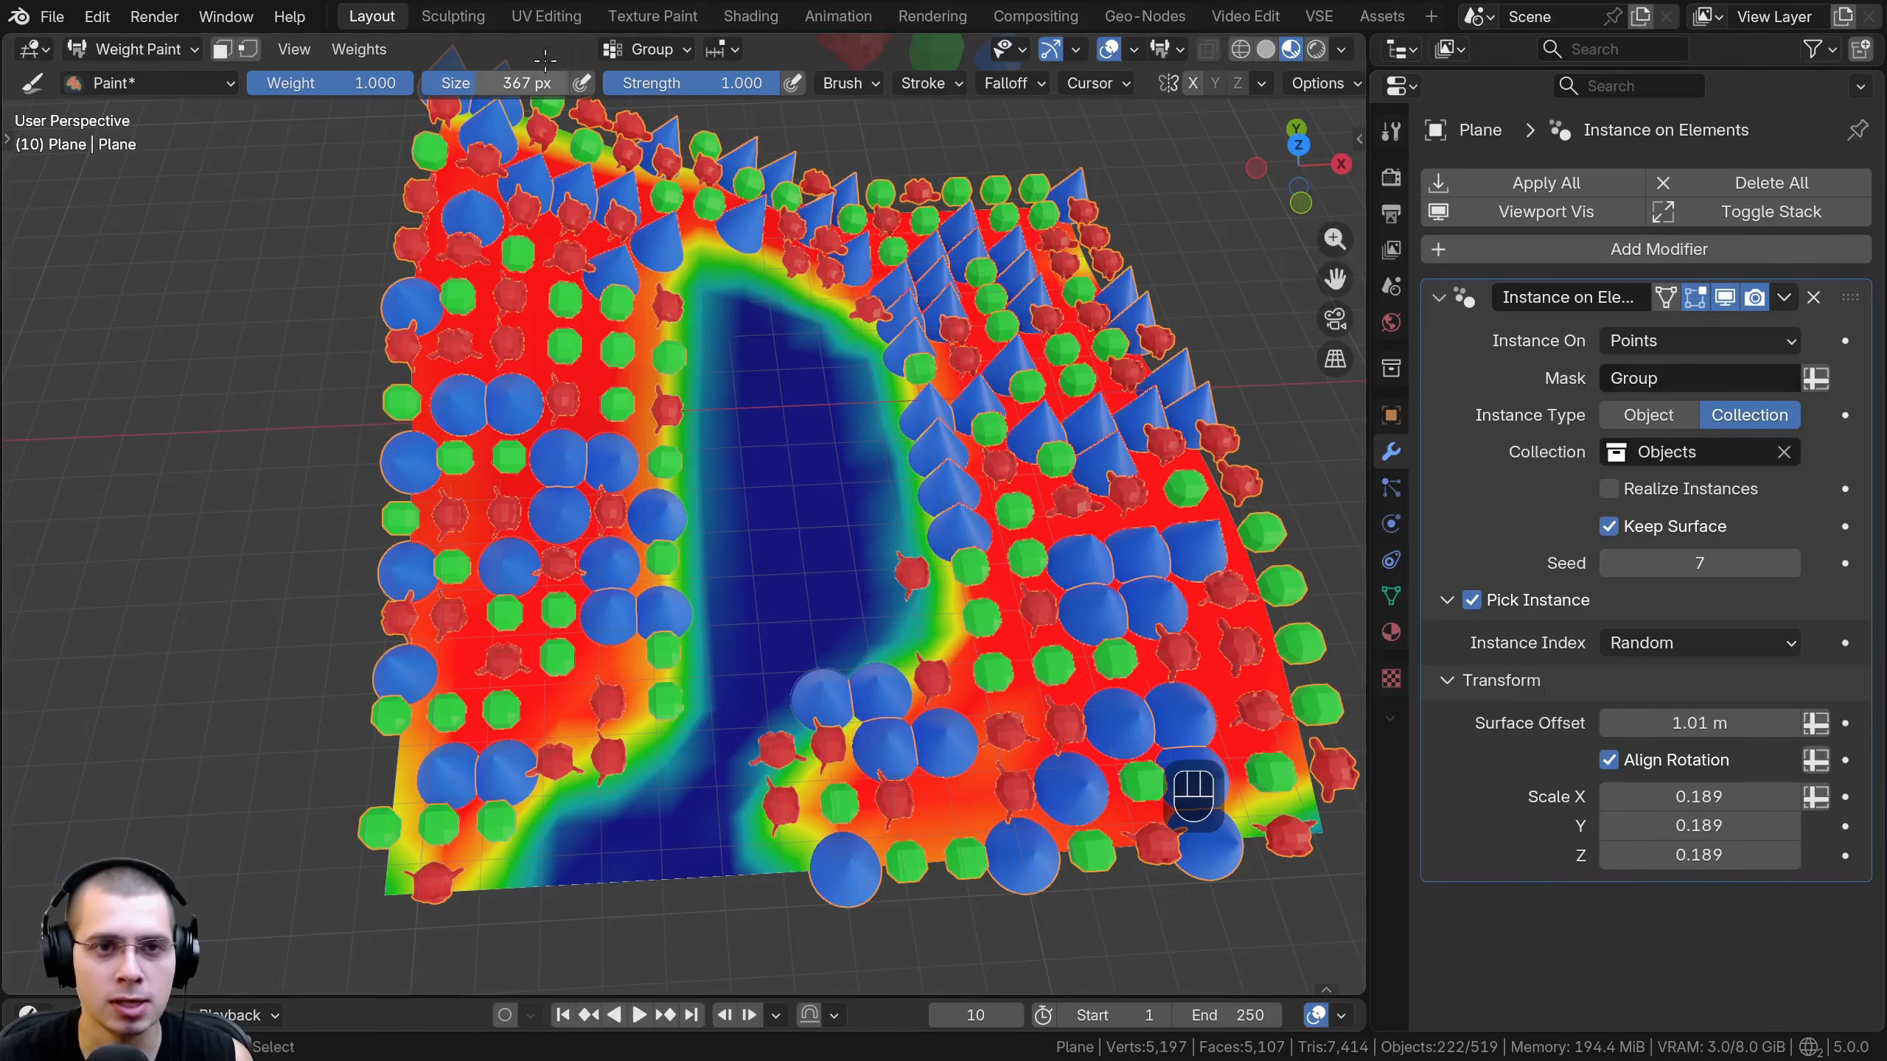
{"action": "left_click", "coordinate": [661, 52]}
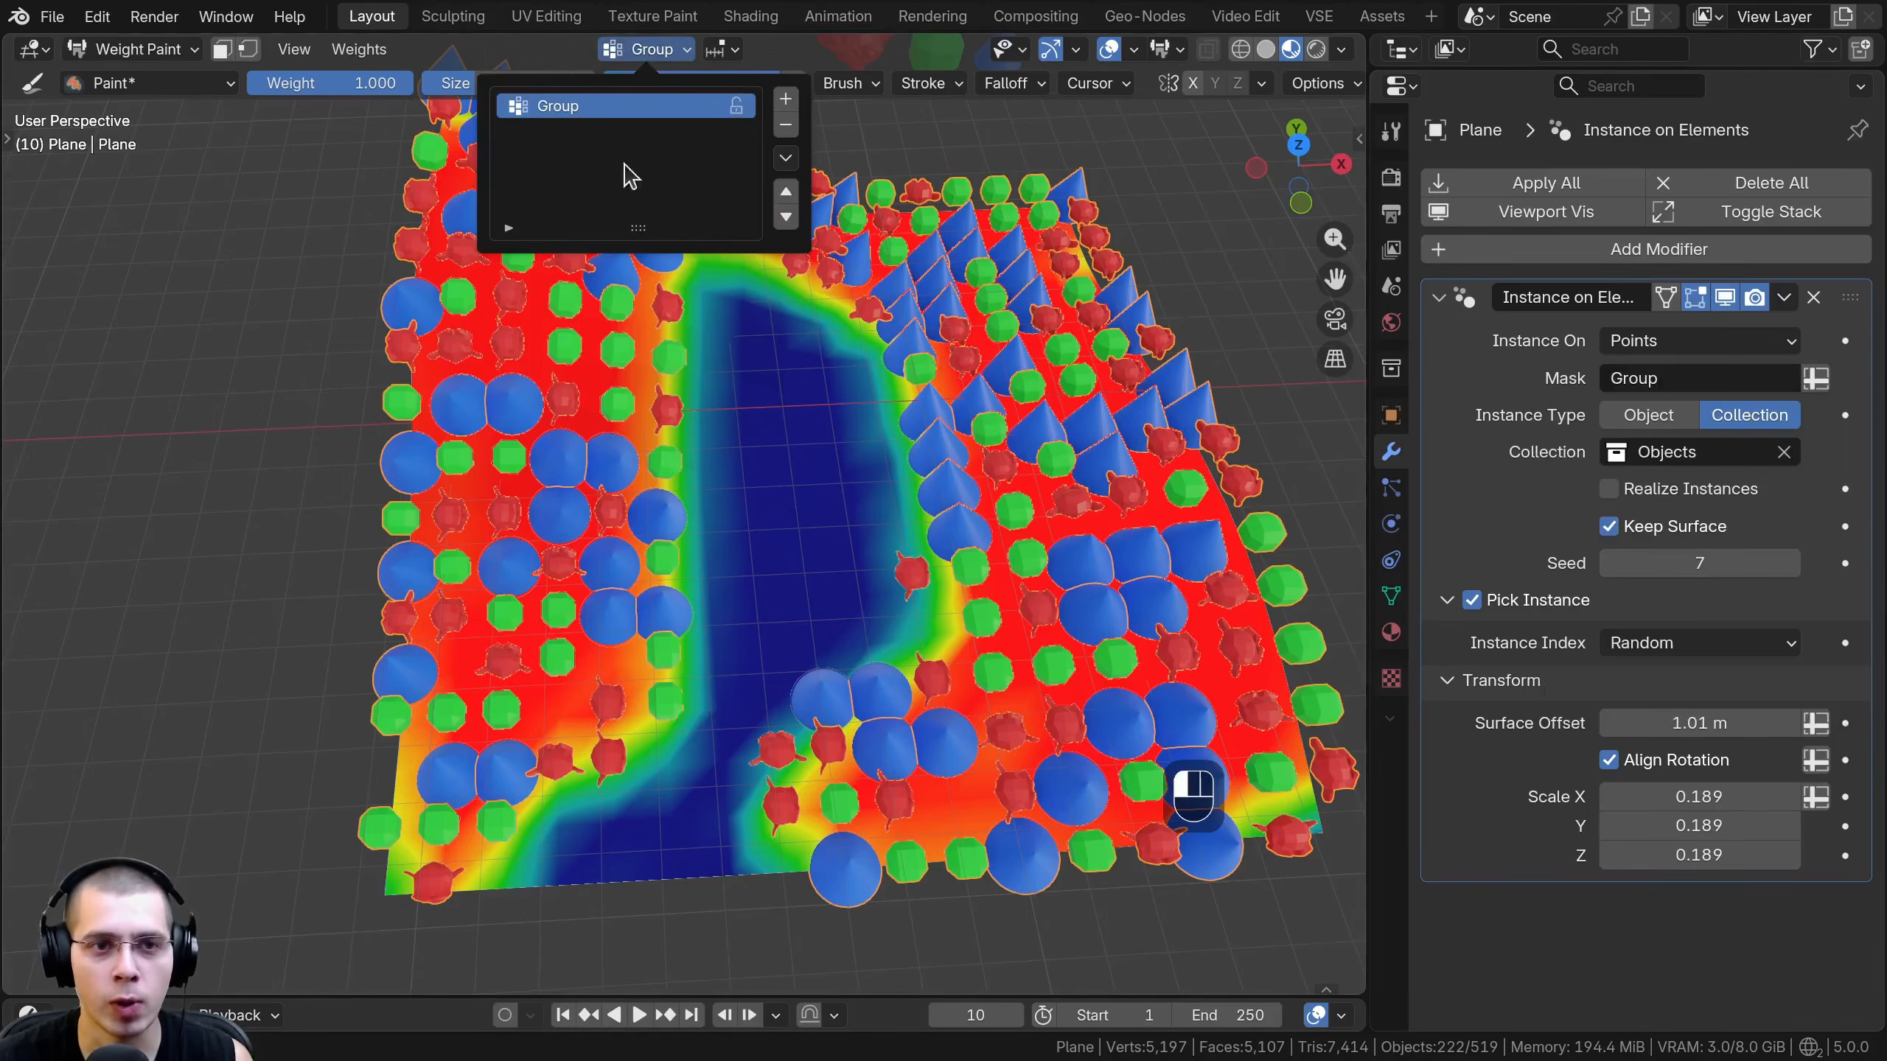
{"action": "double_click", "coordinate": [546, 106]}
{"action": "type", "text": "Weight Paint"}
{"action": "key", "text": "Return"}
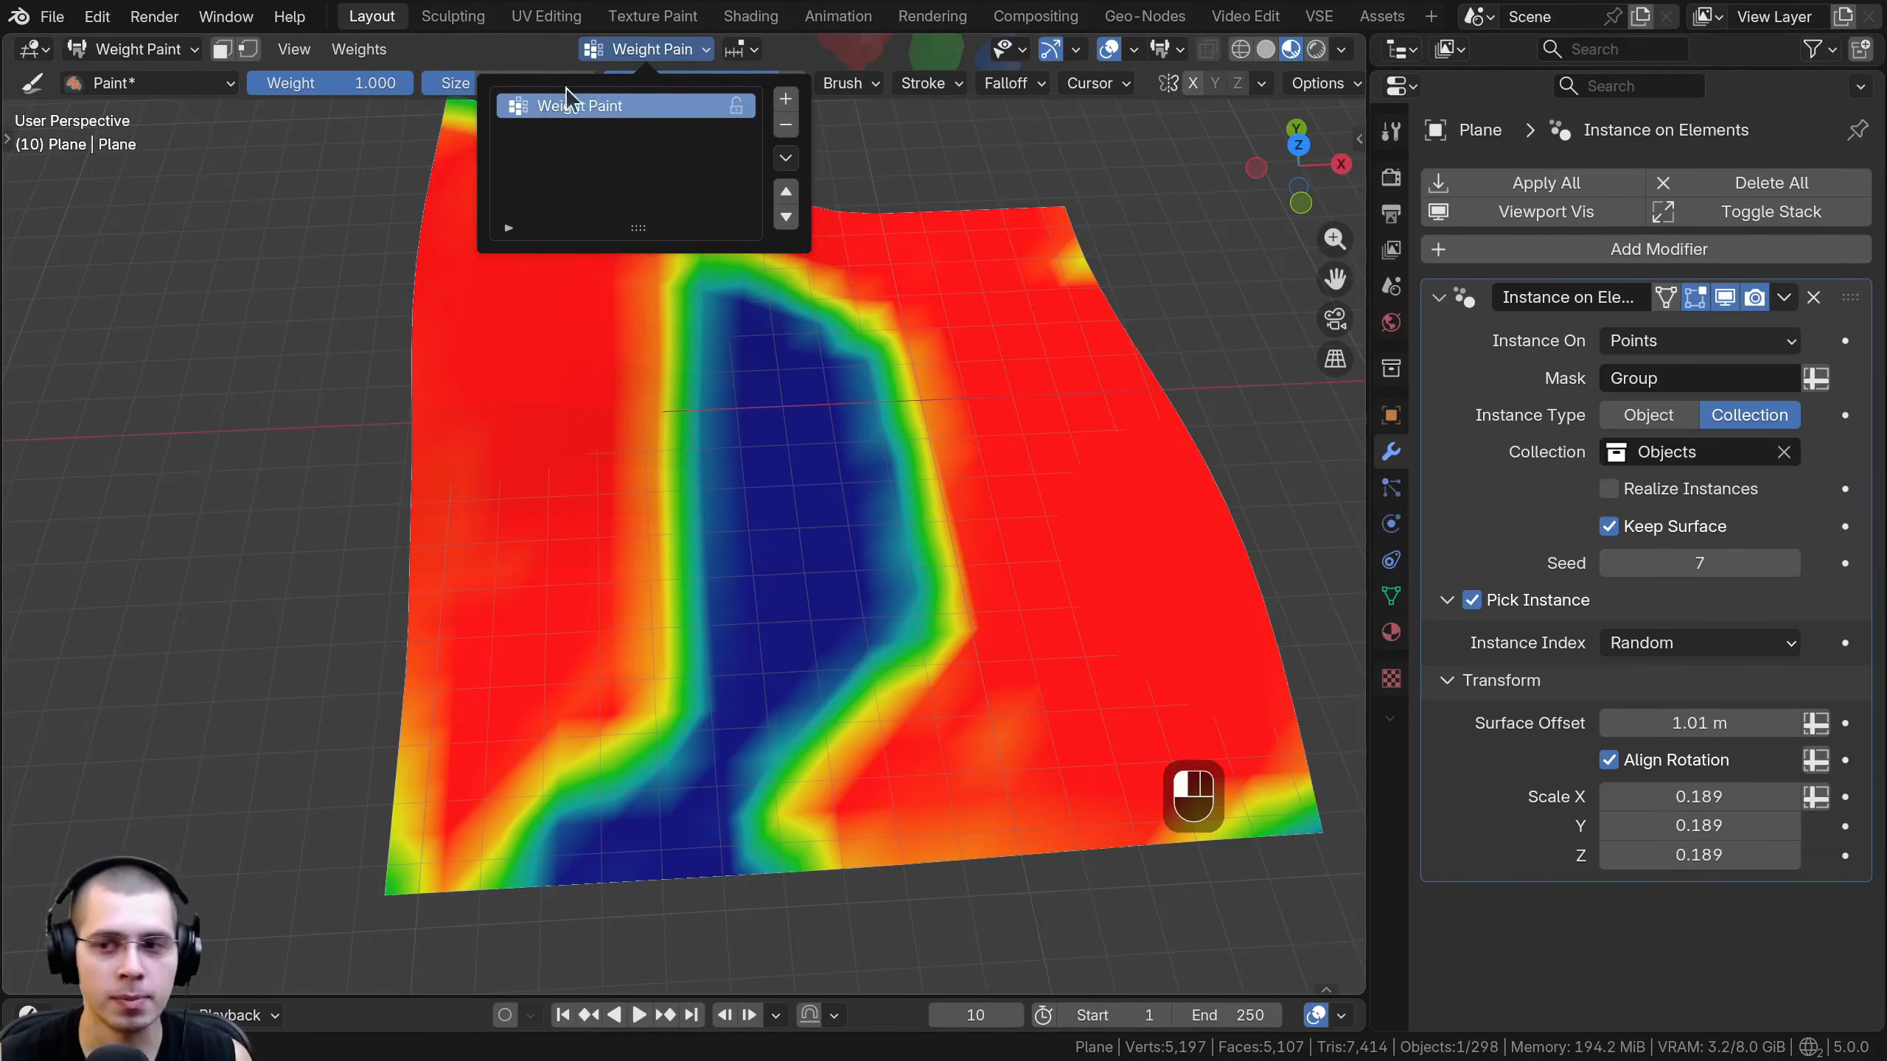
{"action": "left_click", "coordinate": [1610, 377]}
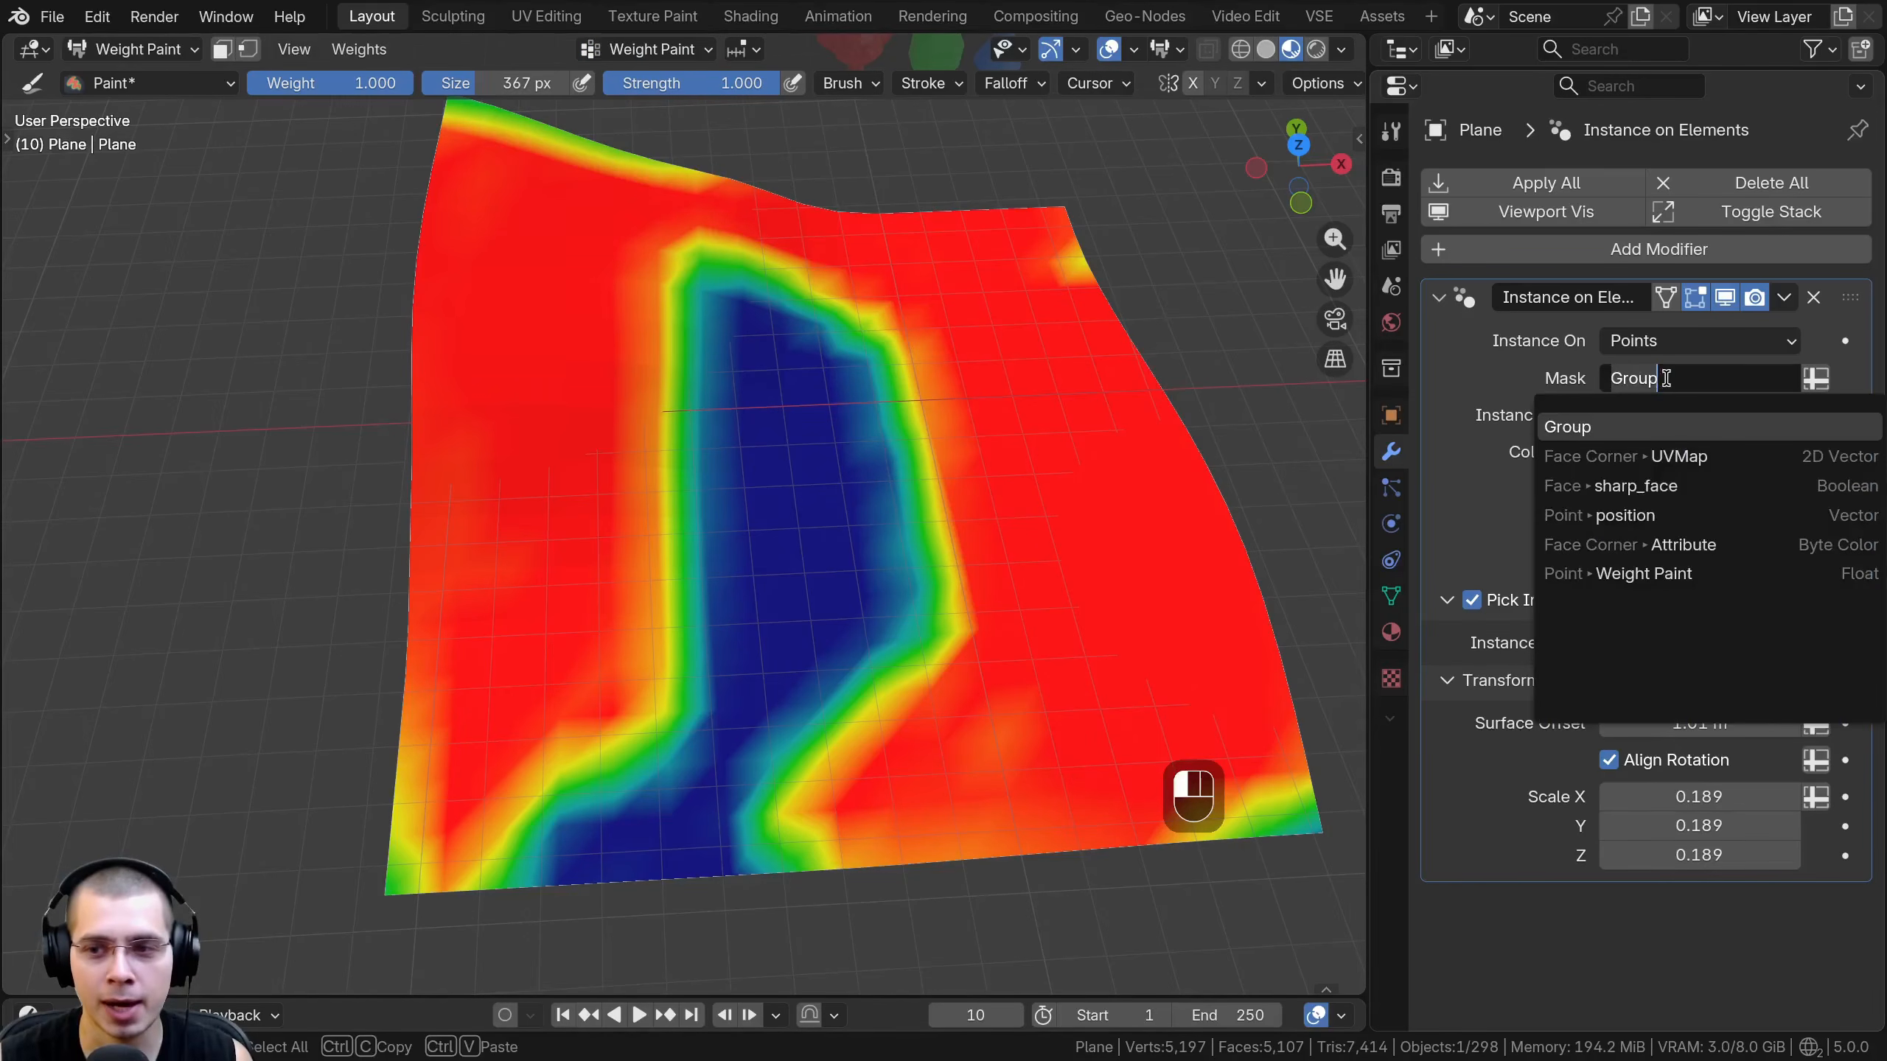
{"action": "left_click", "coordinate": [1606, 577]}
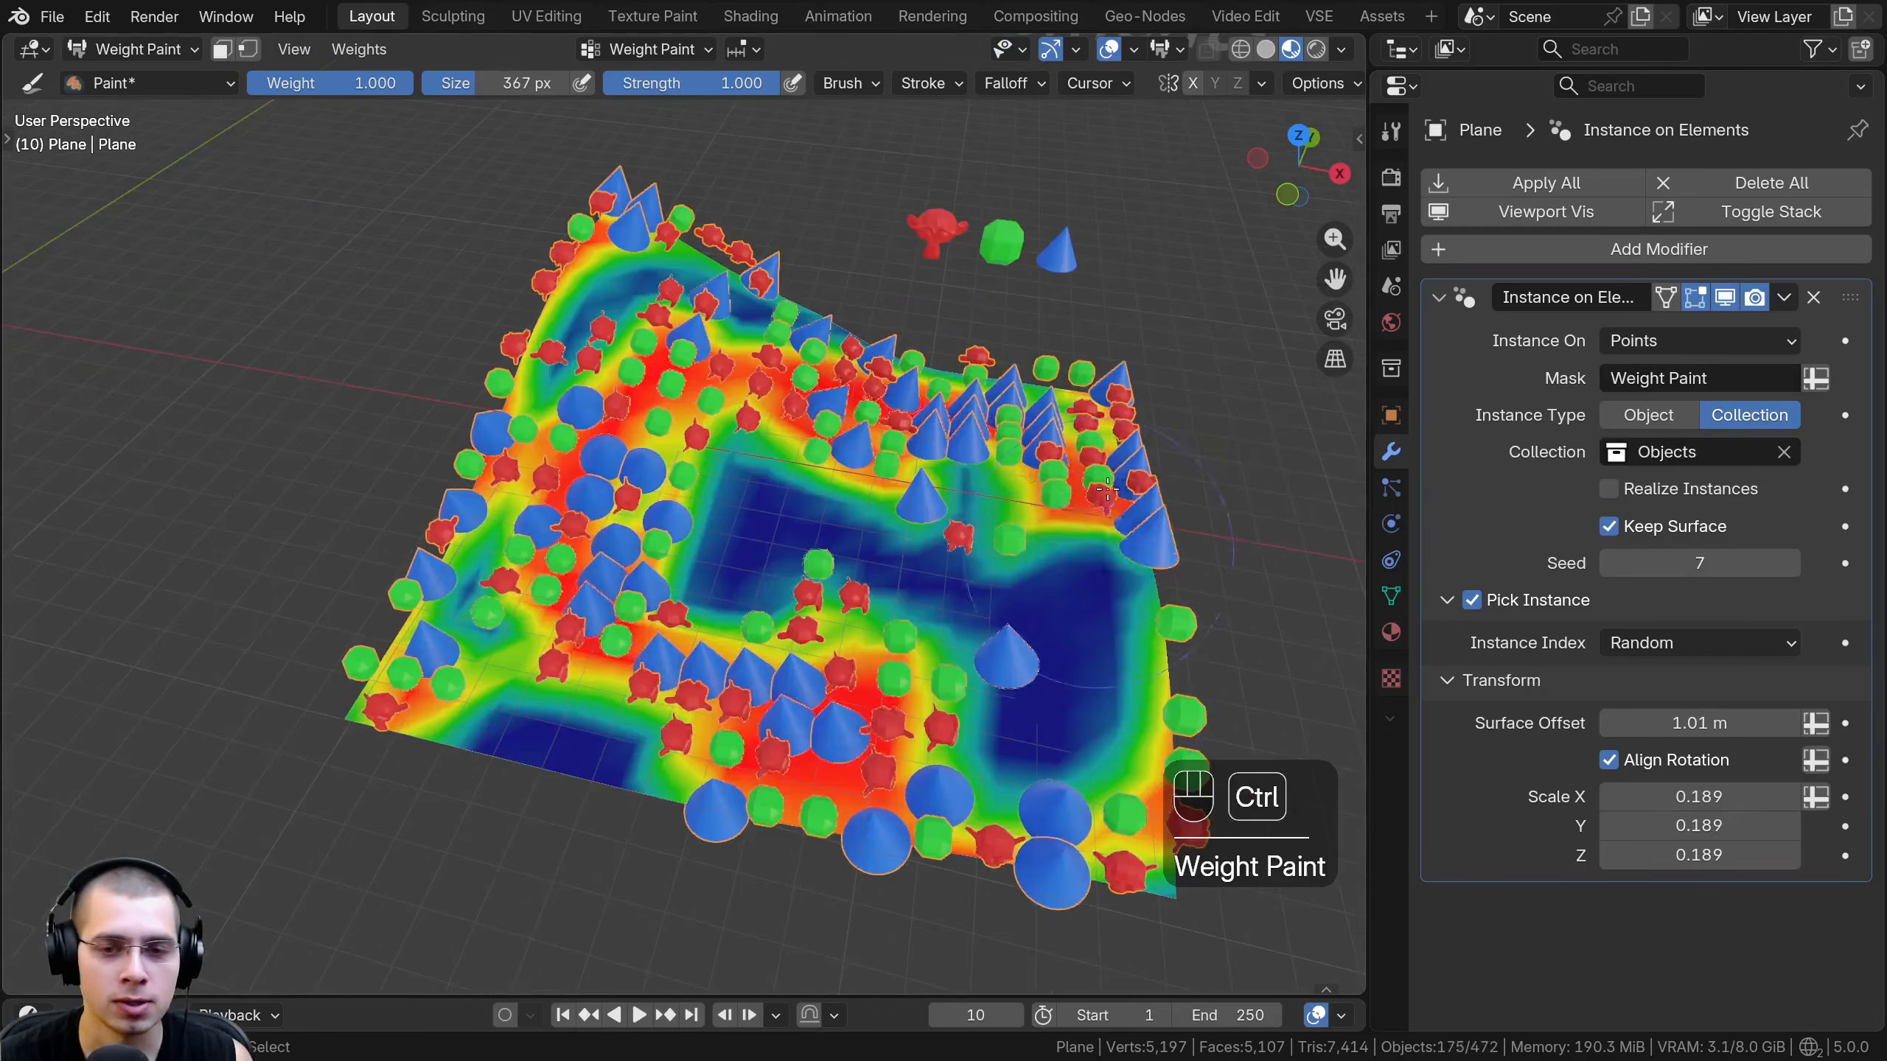
- Remove weight from large areas of the plane to clear their instances, and return to Object Mode
{"action": "mouse_move", "coordinate": [1107, 393]}
{"action": "left_mouse_down", "text": "ctrl"}
{"action": "mouse_move", "coordinate": [1050, 764]}
{"action": "mouse_move", "coordinate": [463, 500]}
{"action": "mouse_move", "coordinate": [401, 639]}
{"action": "mouse_move", "coordinate": [1151, 884]}
{"action": "left_mouse_up", "text": "ctrl"}
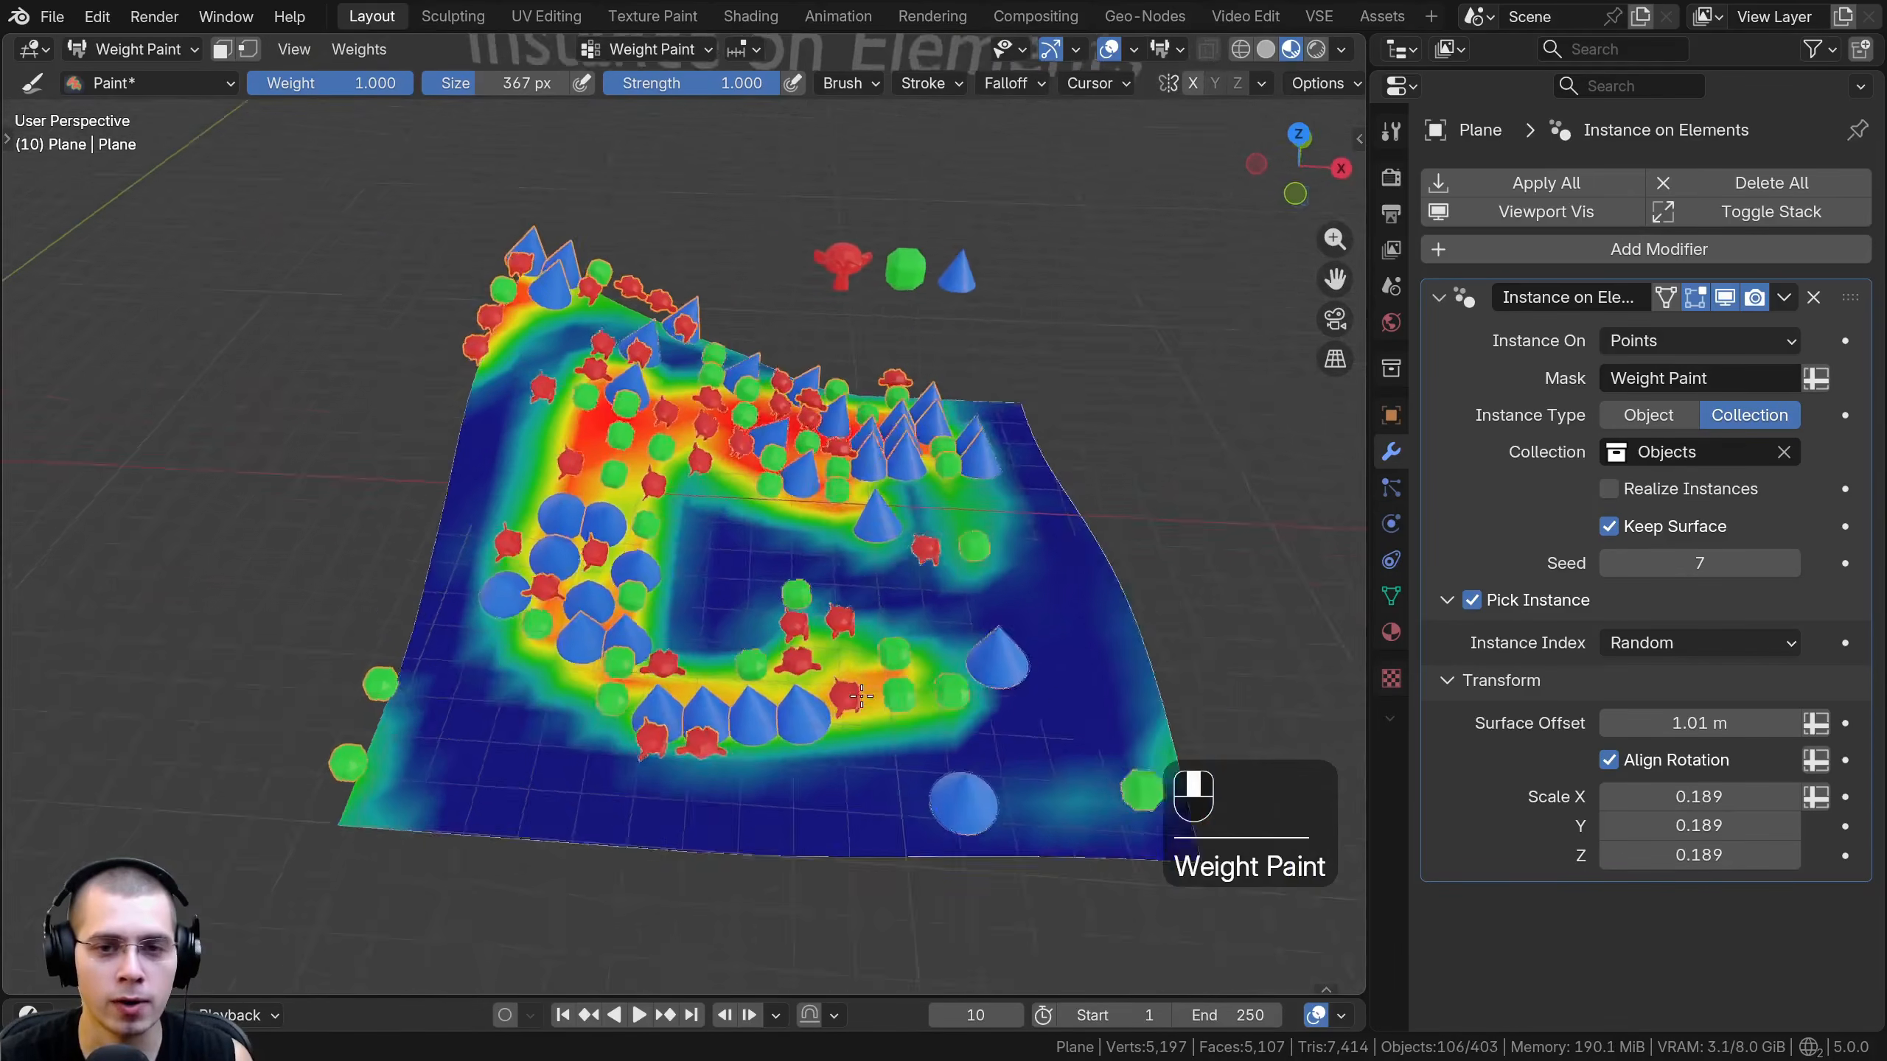
{"action": "mouse_move", "coordinate": [861, 696]}
{"action": "middle_mouse_down"}
{"action": "mouse_move", "coordinate": [892, 641]}
{"action": "mouse_move", "coordinate": [854, 620]}
{"action": "middle_mouse_up"}
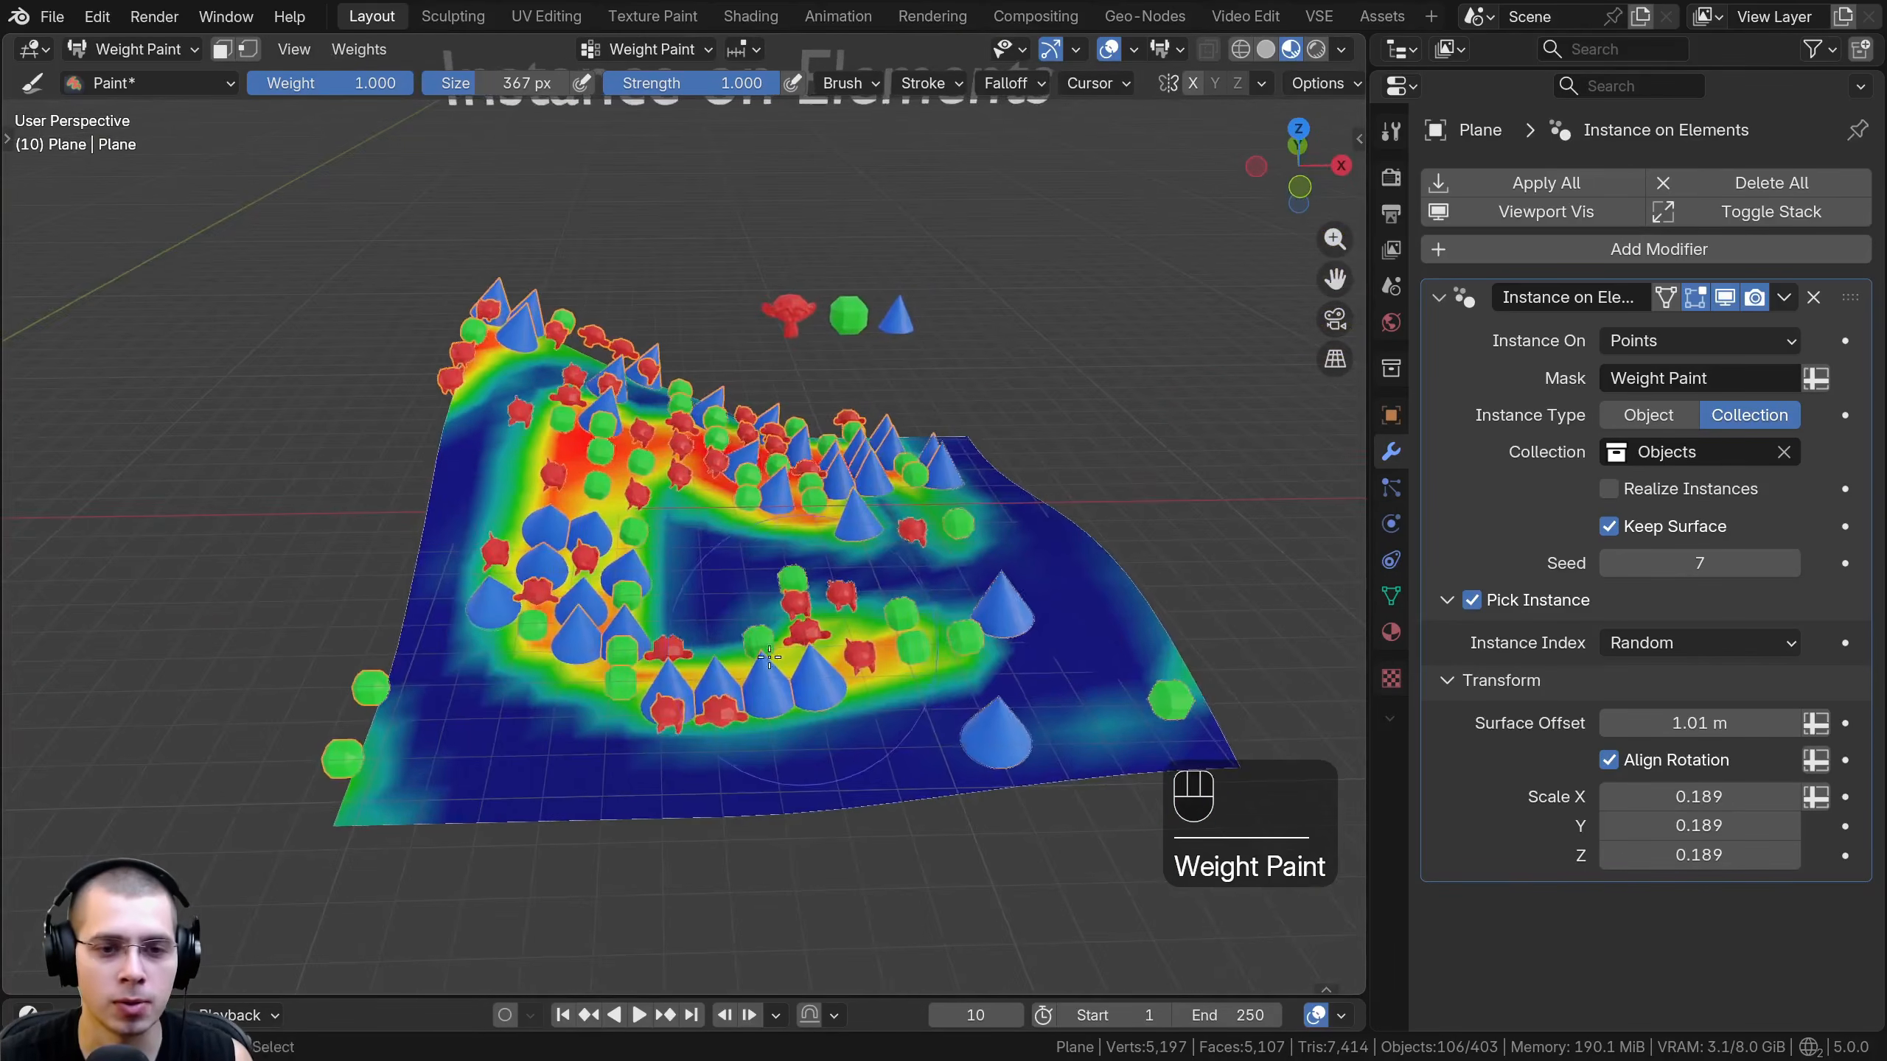
{"action": "middle_click_drag", "start_coordinate": [855, 620], "coordinate": [838, 617]}
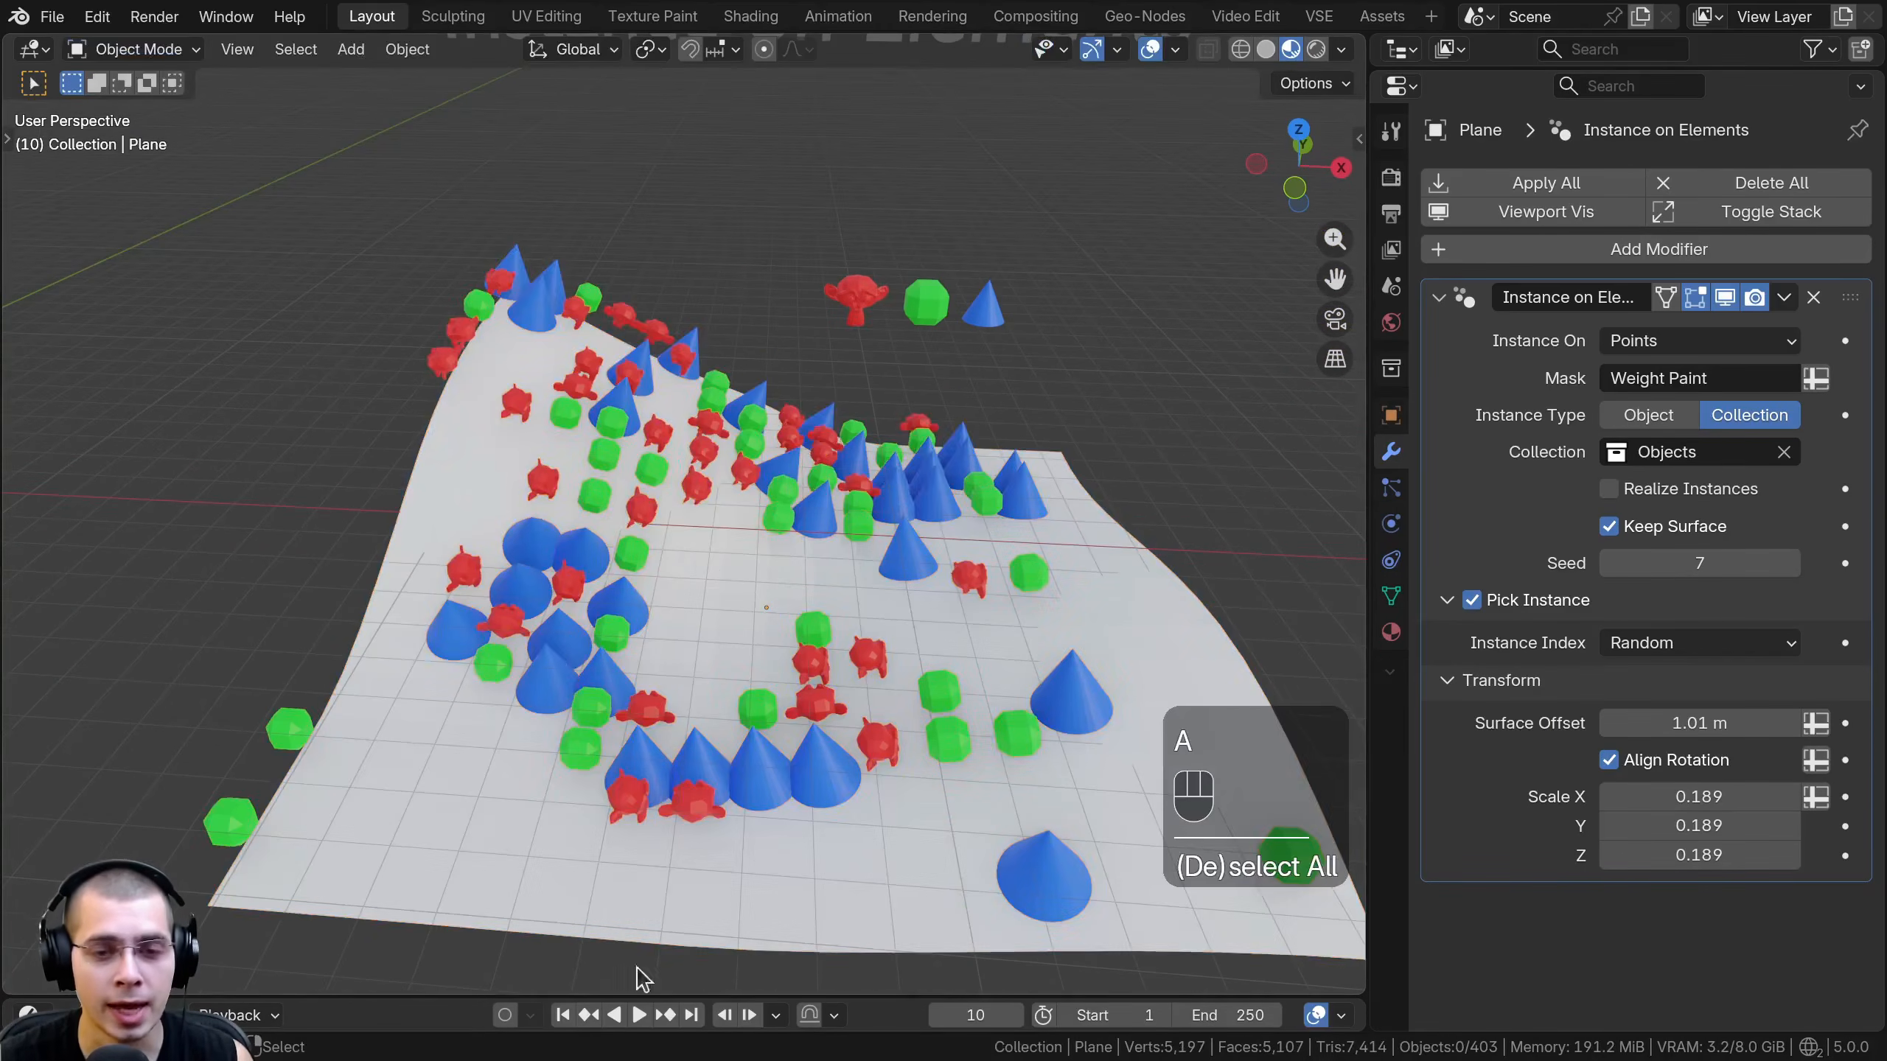
{"action": "left_click", "coordinate": [720, 558]}
{"action": "middle_click_drag", "start_coordinate": [719, 557], "coordinate": [743, 496]}
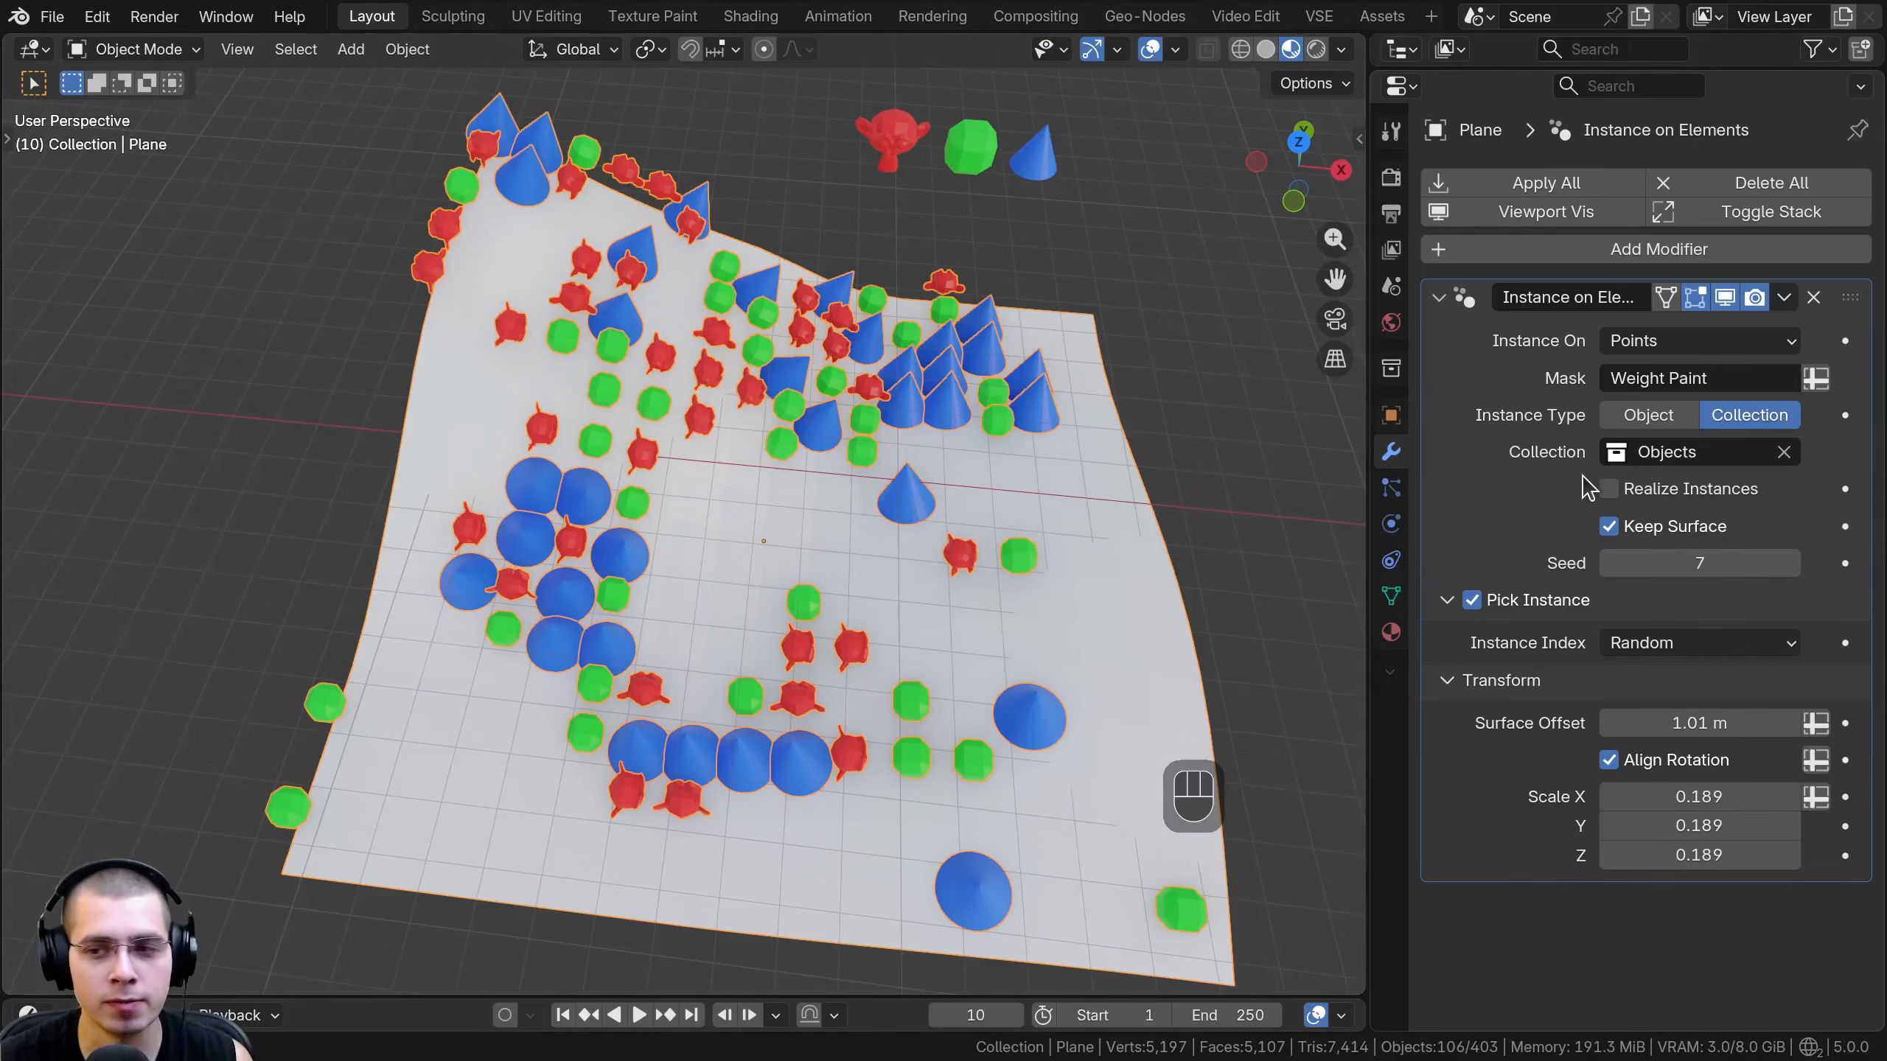
- Toggle Keep Surface off and on to compare the instances with and without the plane, leaving it enabled
{"action": "left_click", "coordinate": [1609, 526]}
{"action": "left_click", "coordinate": [1609, 527]}
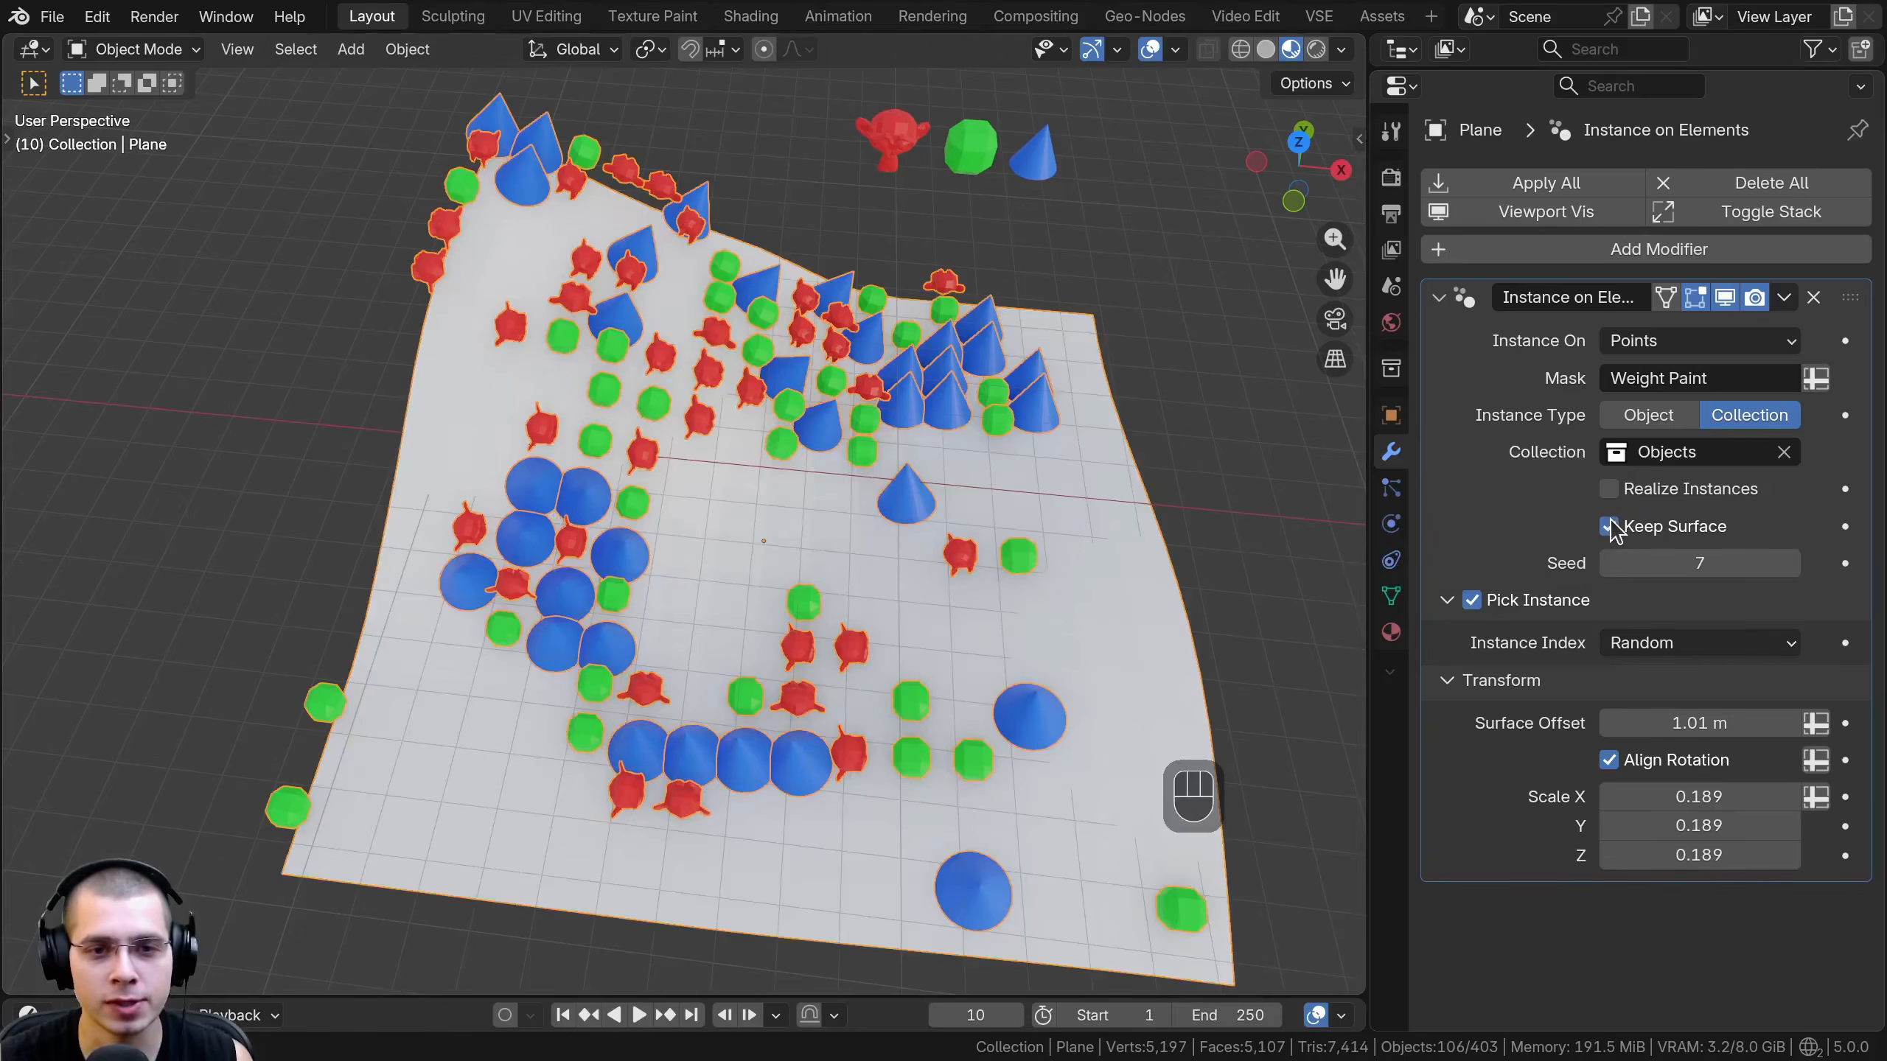
{"action": "left_click", "coordinate": [1609, 526]}
{"action": "left_click", "coordinate": [1609, 527]}
- Enter Edit Mode on the two linked gold rings above the chain mesh and select all their geometry
{"action": "middle_click_drag", "start_coordinate": [929, 594], "coordinate": [956, 619], "text": "shift"}
{"action": "left_click", "coordinate": [870, 505]}
{"action": "key", "text": "a"}
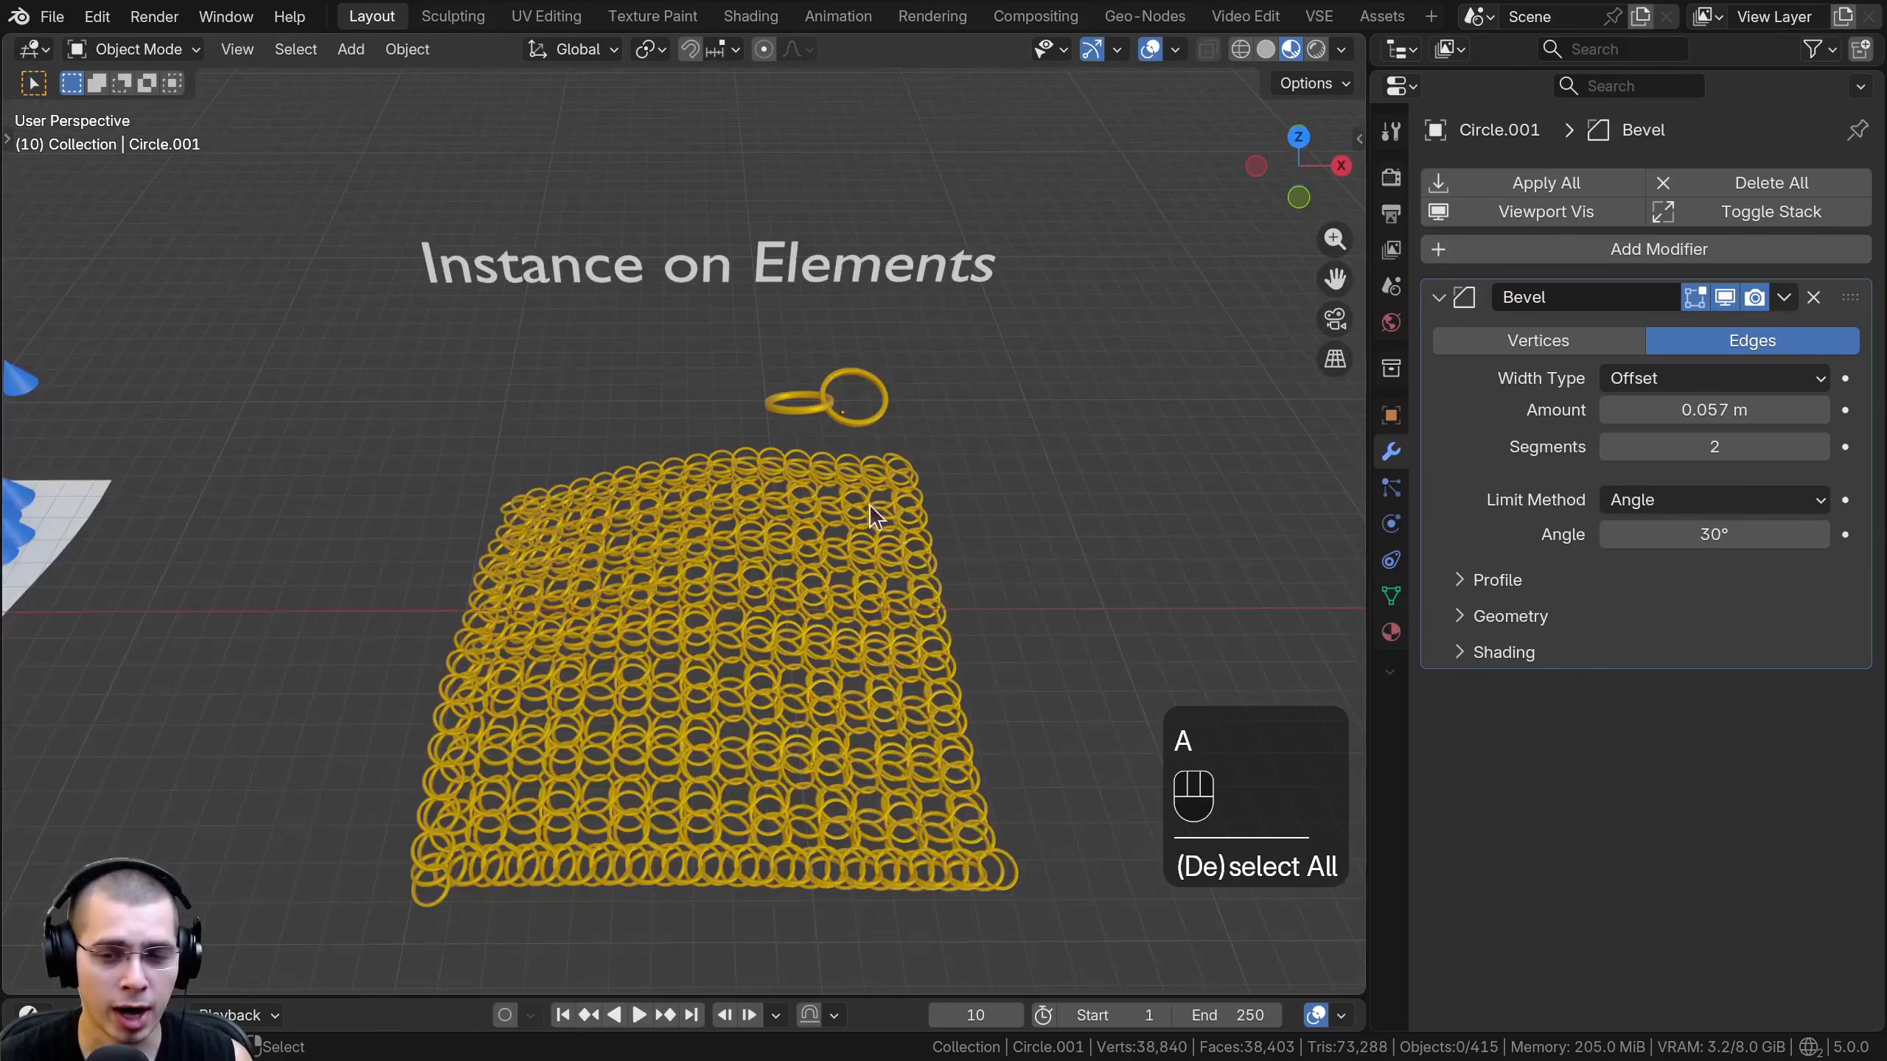
{"action": "scroll", "coordinate": [811, 269], "scroll_direction": "up", "scroll_amount": 2}
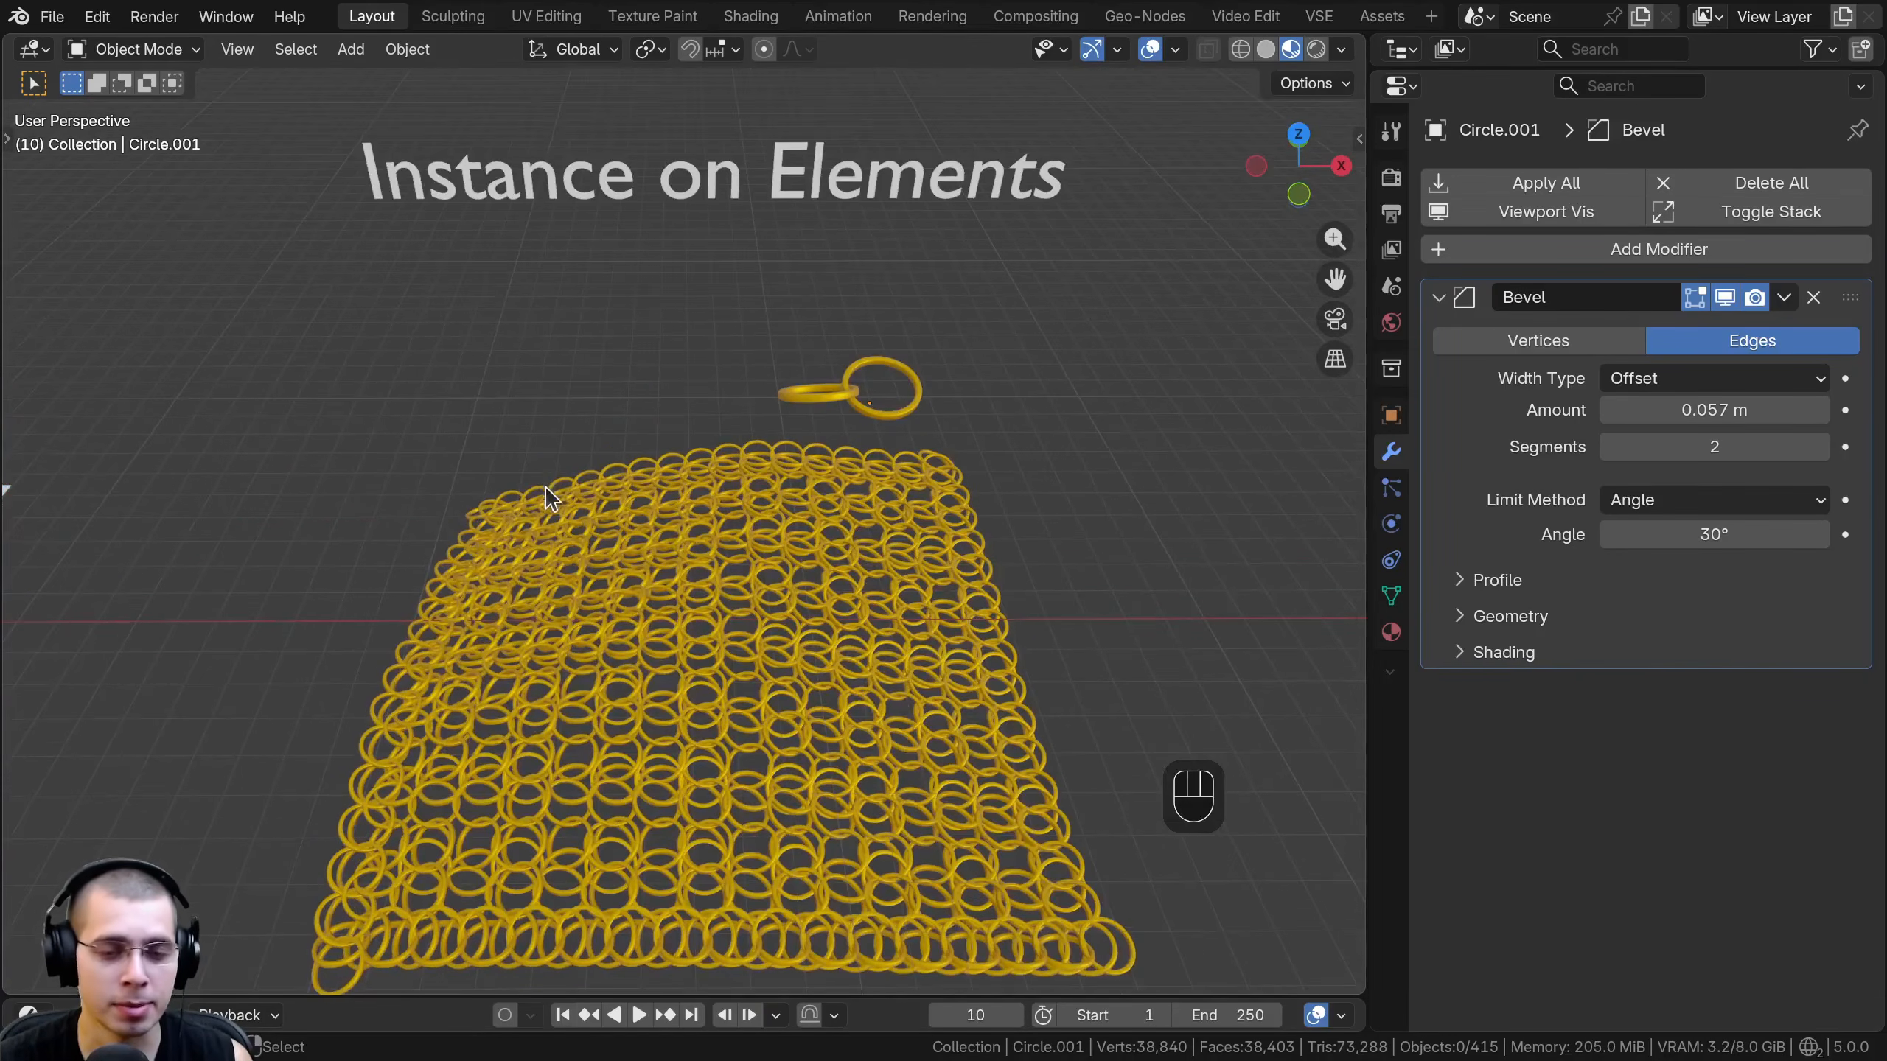
{"action": "left_click", "coordinate": [840, 406]}
{"action": "key", "text": "KP_Decimal"}
{"action": "key", "text": "Tab"}
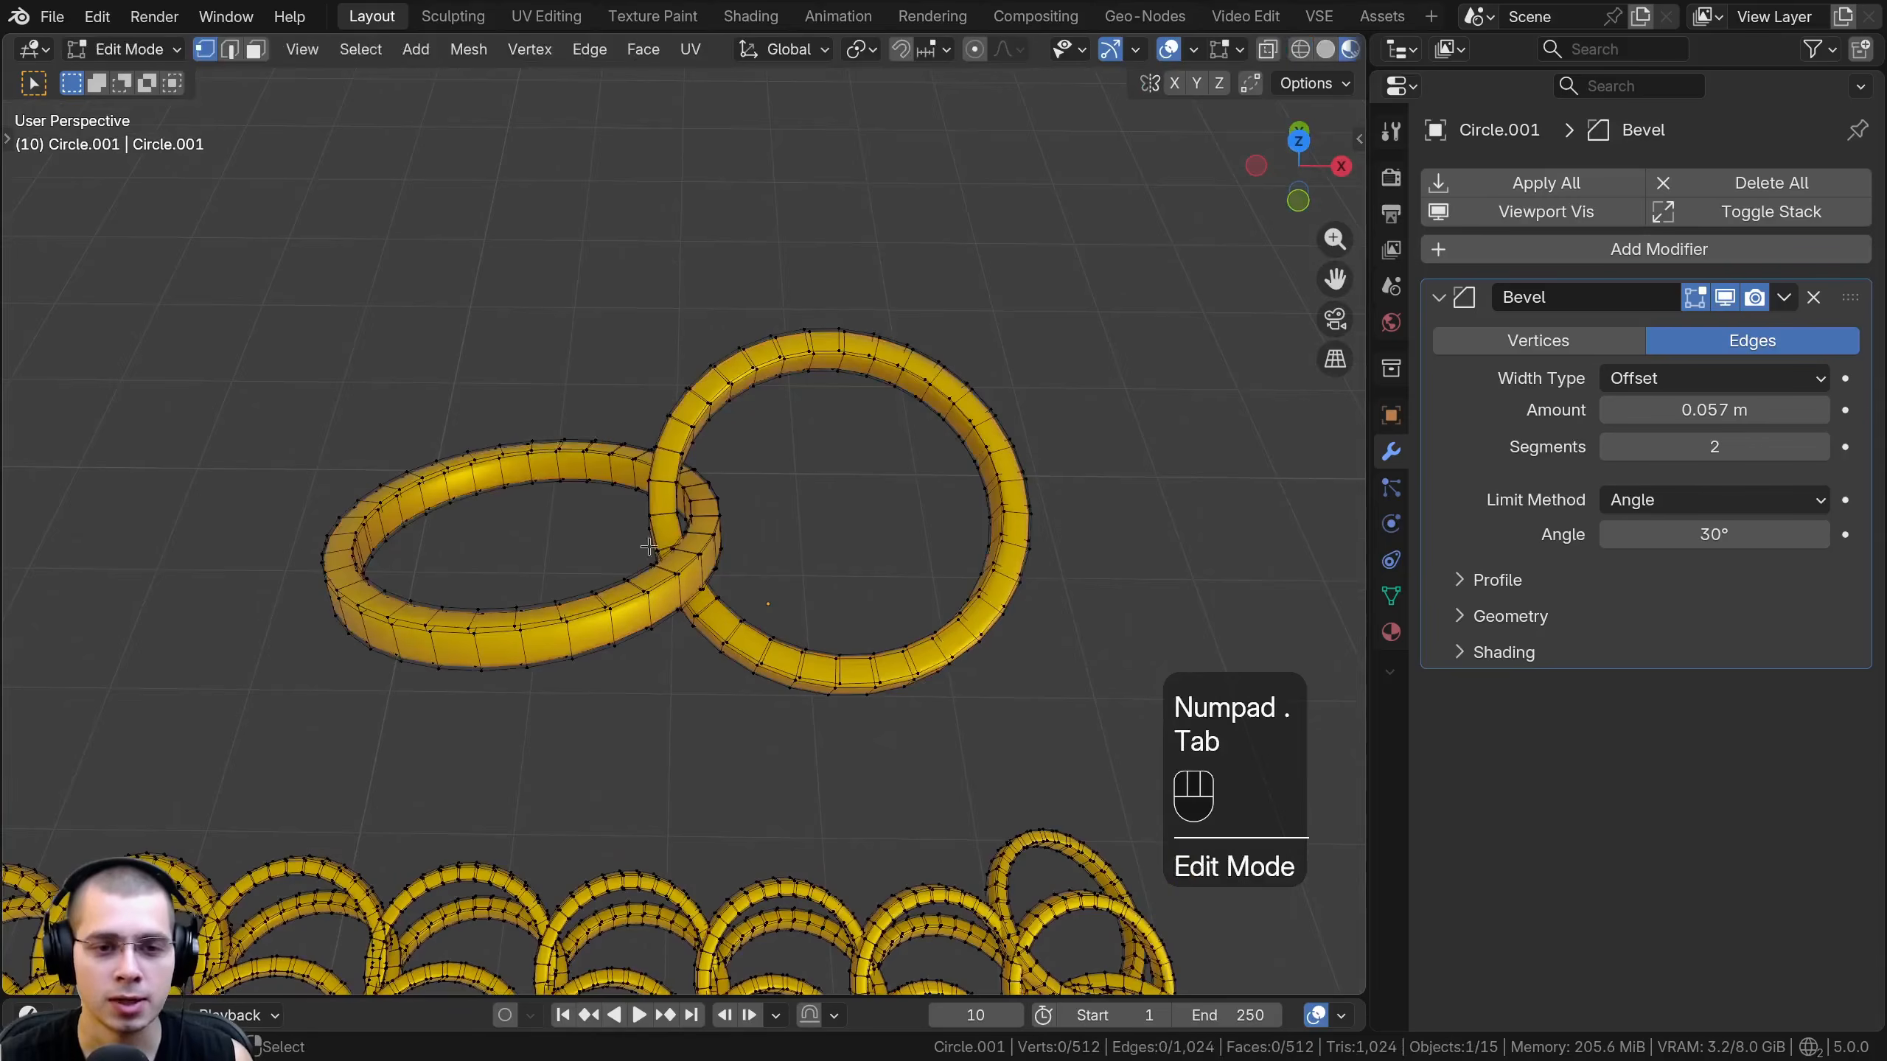
{"action": "scroll", "coordinate": [645, 470], "scroll_direction": "up", "scroll_amount": 2}
{"action": "middle_click_drag", "start_coordinate": [604, 497], "coordinate": [571, 473], "text": "shift"}
{"action": "key", "text": "Tab"}
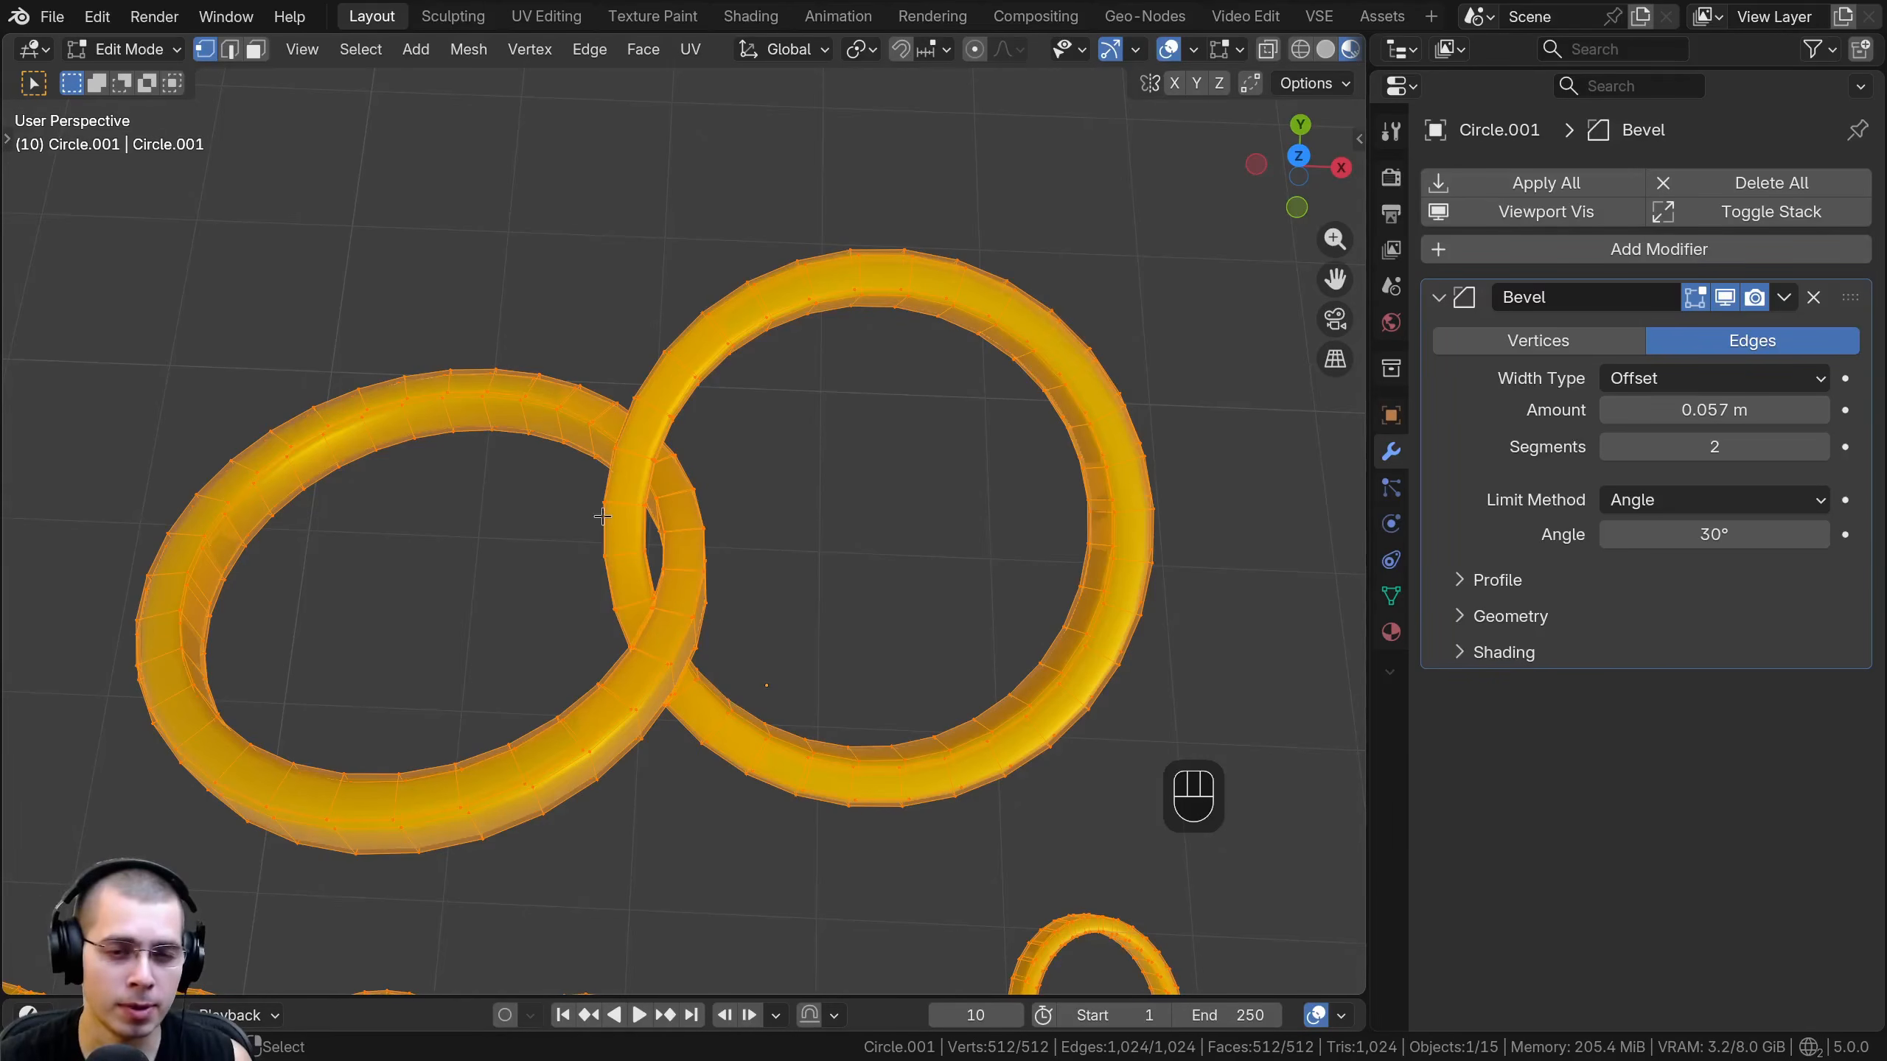
- Rotate and move the linked rings' geometry slightly in top view to adjust the chain mesh, and return to Object Mode
{"action": "key", "text": "KP_8"}
{"action": "key", "text": "KP_8"}
{"action": "key", "text": "KP_7"}
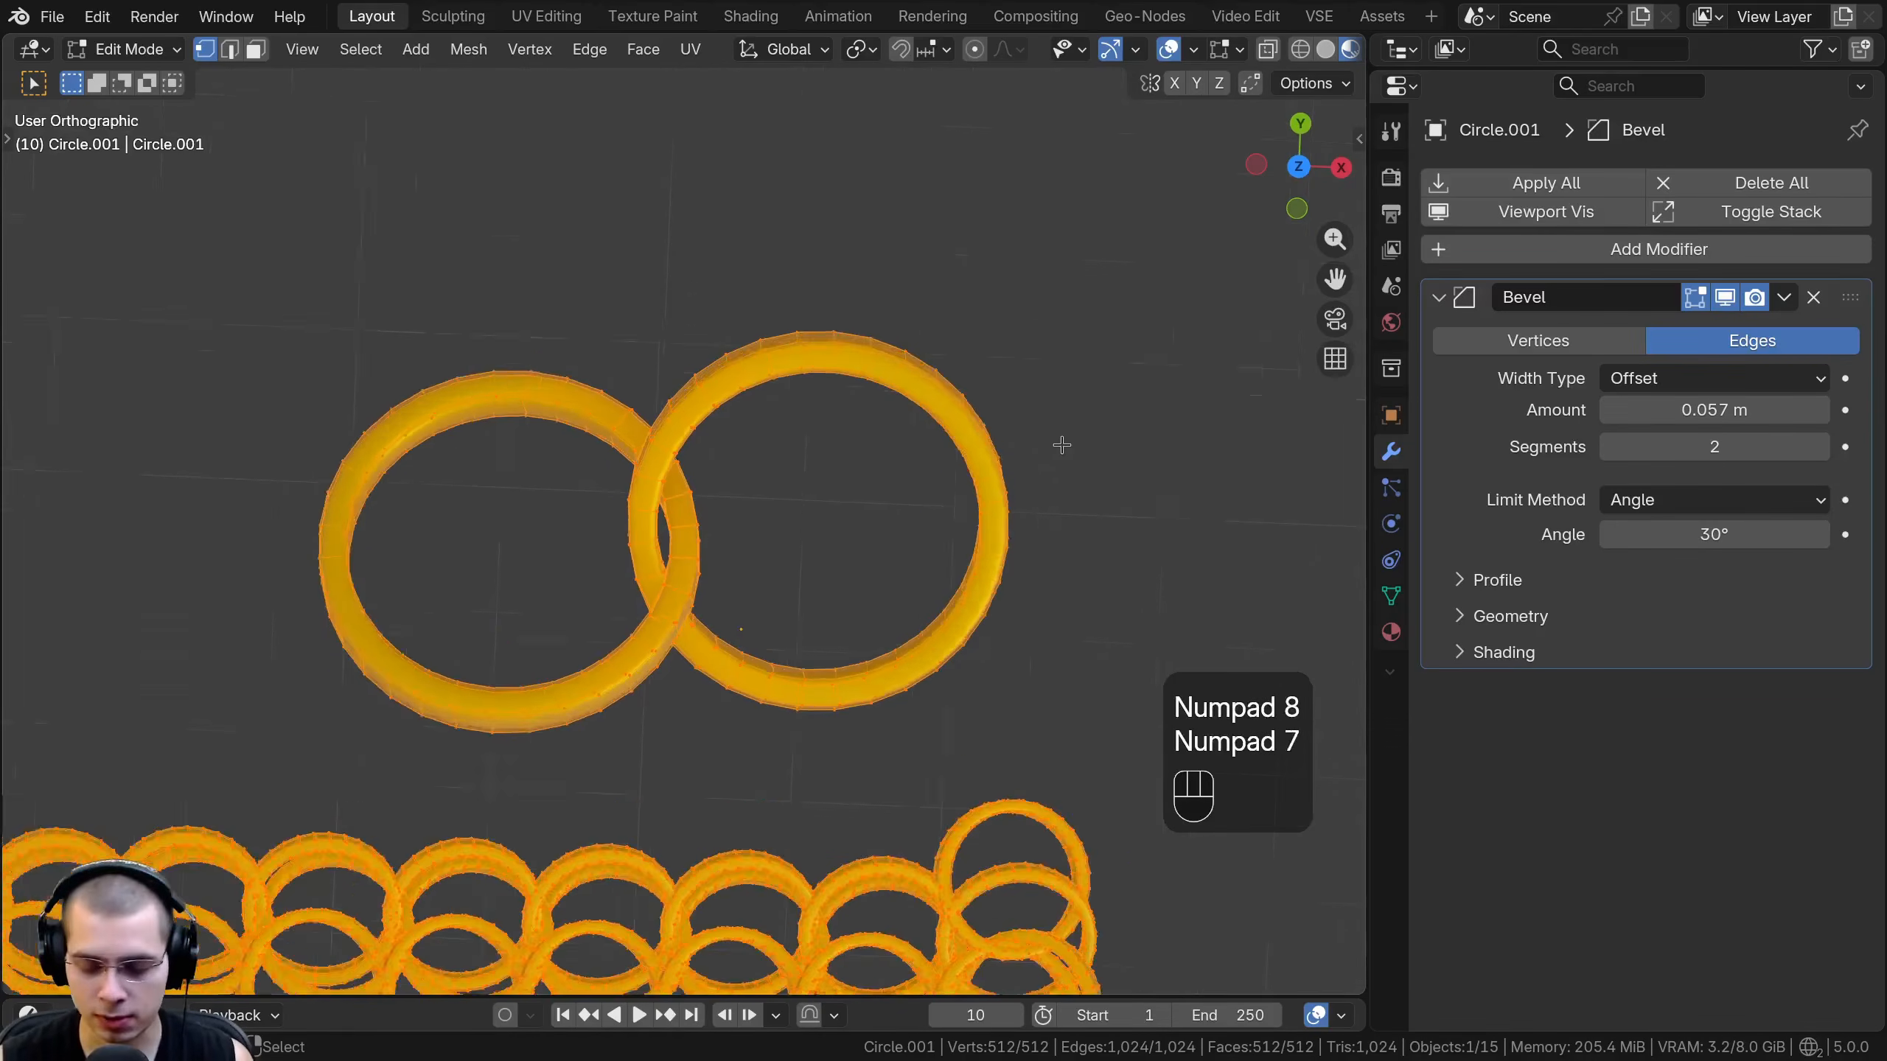
{"action": "key", "text": "r"}
{"action": "left_click", "coordinate": [1045, 498]}
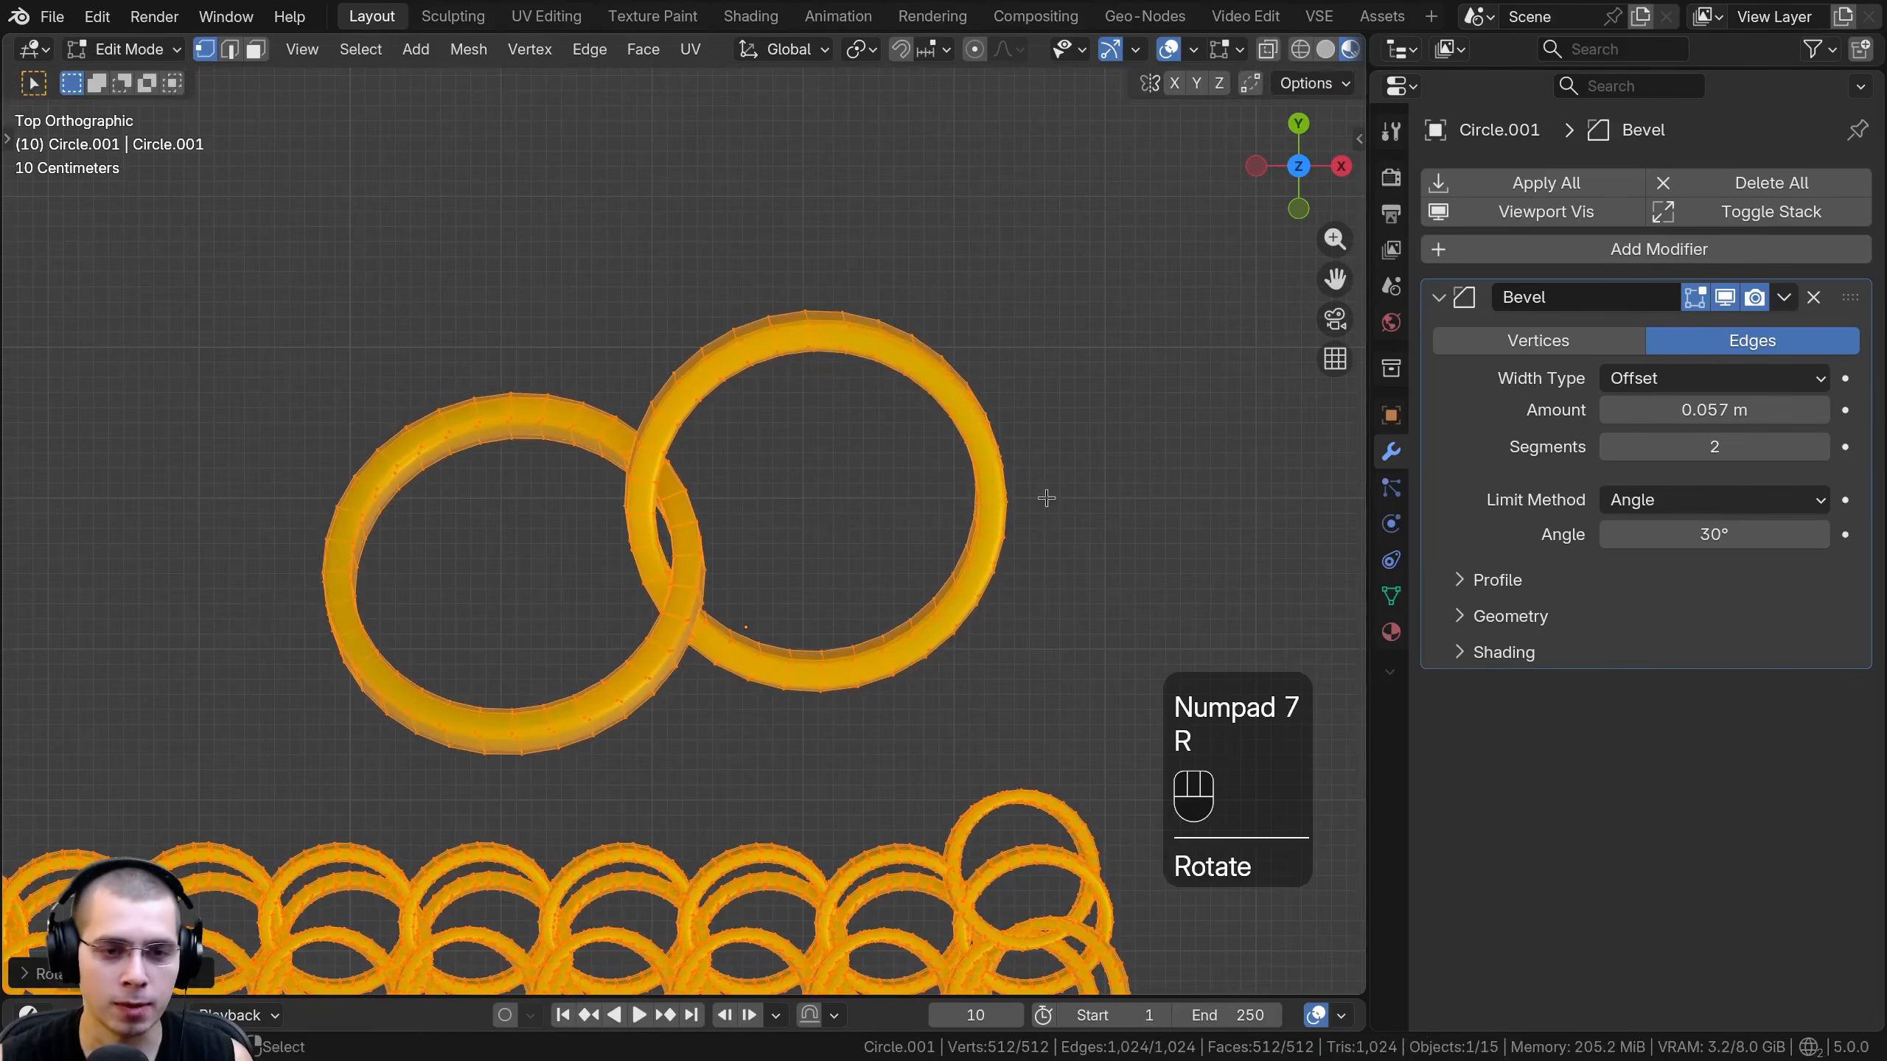
{"action": "key", "text": "r"}
{"action": "key", "text": "g"}
{"action": "left_click", "coordinate": [1051, 499]}
{"action": "key", "text": "g"}
{"action": "right_click", "coordinate": [753, 634]}
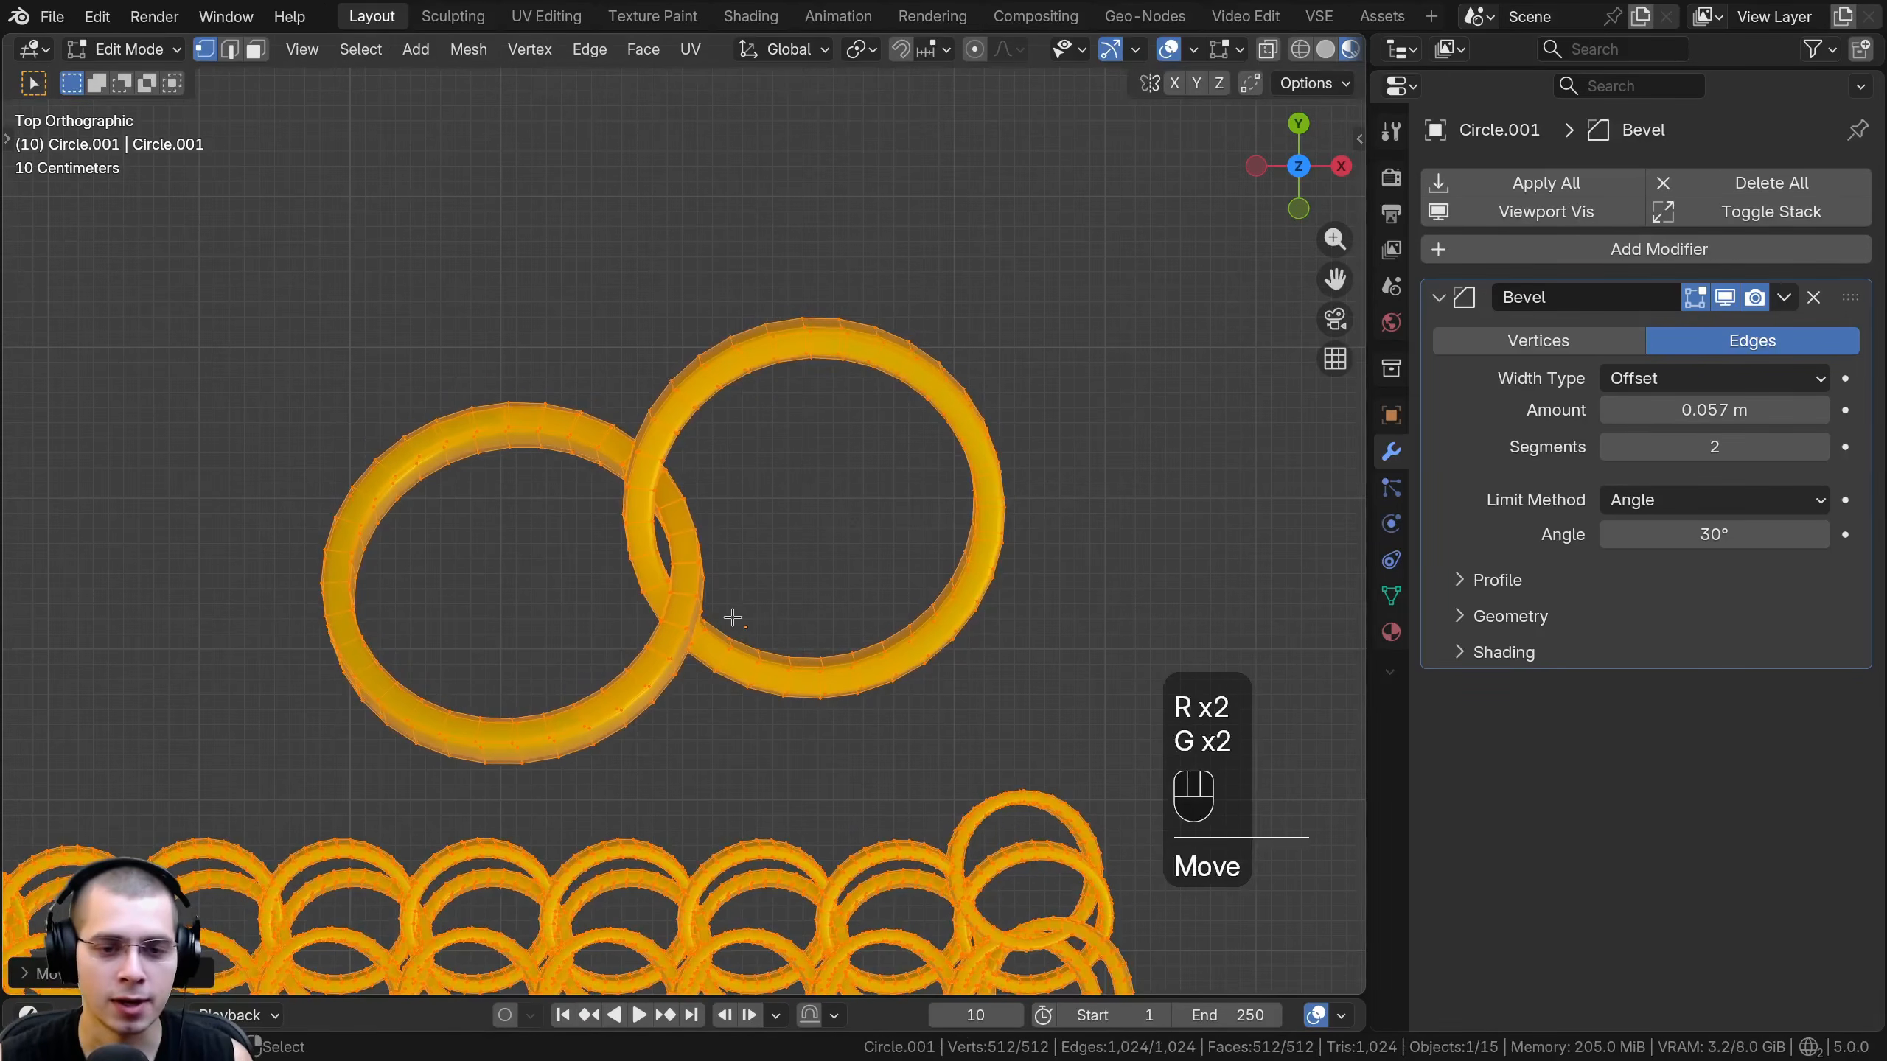
{"action": "key", "text": "g"}
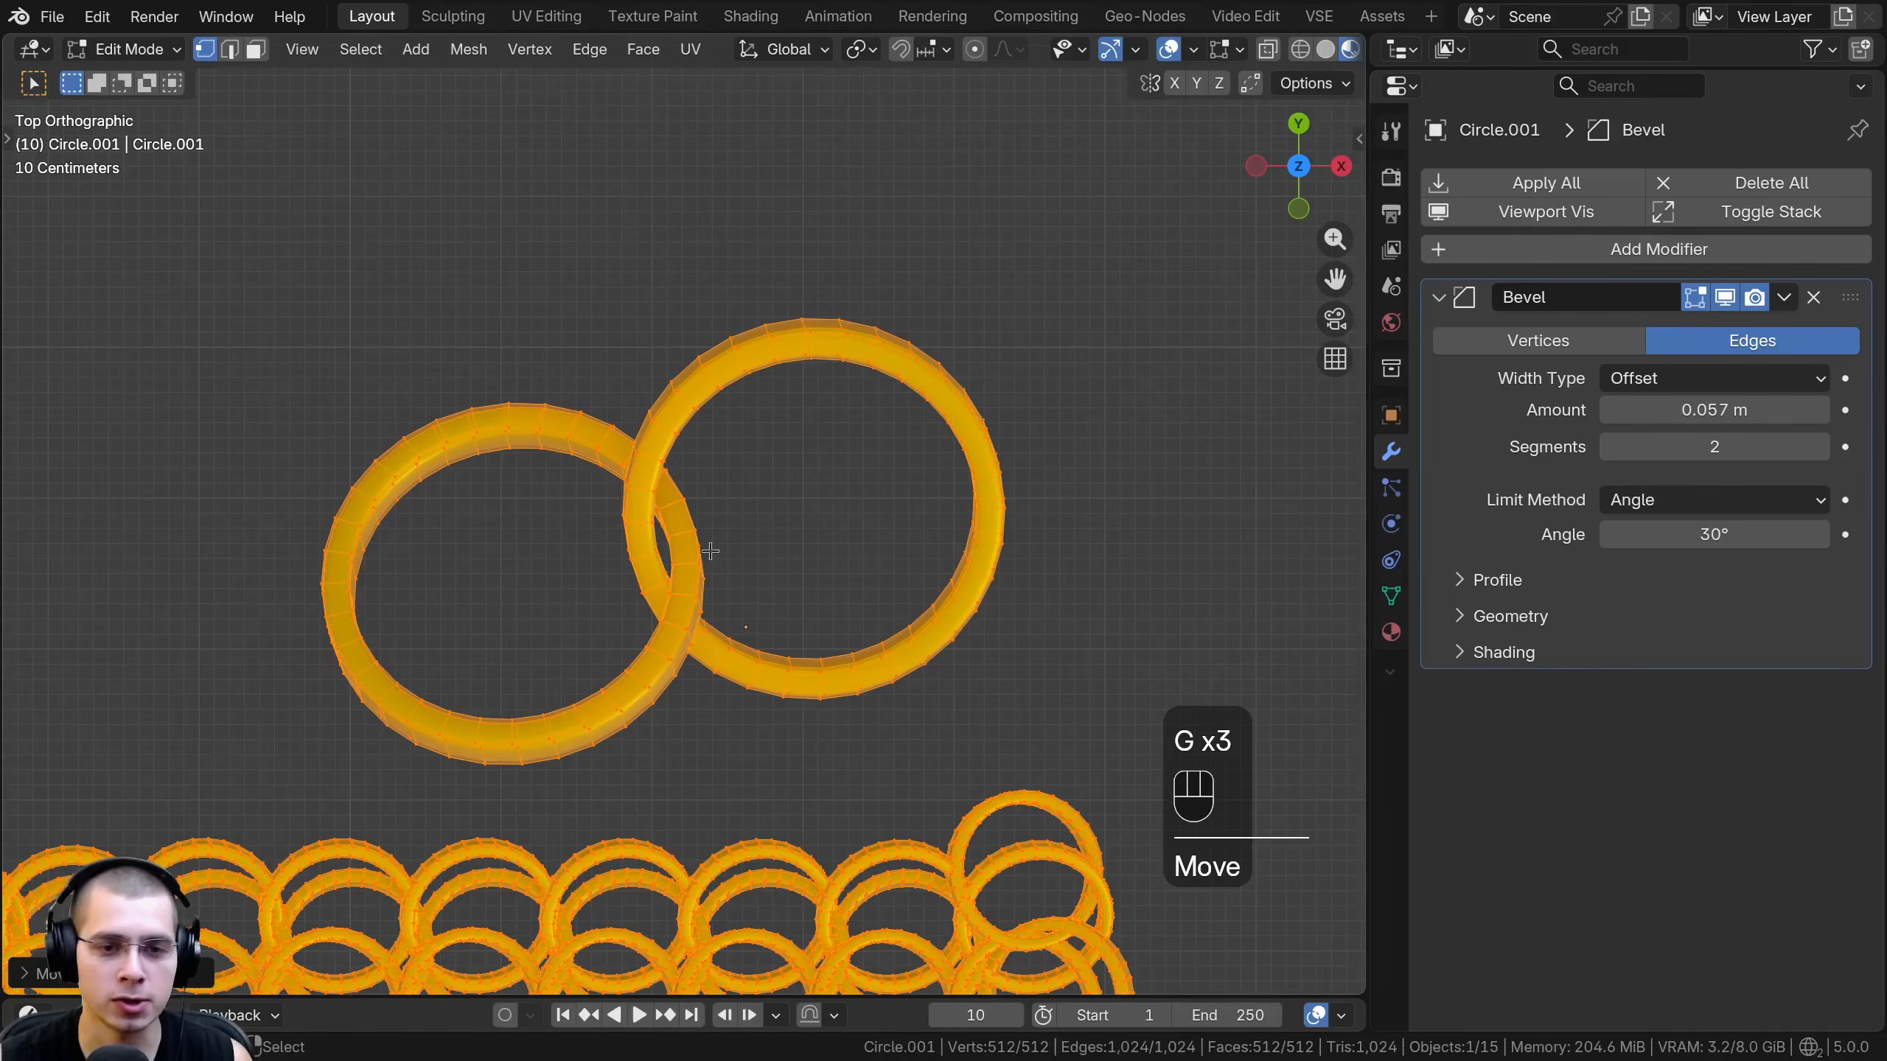
{"action": "scroll", "coordinate": [710, 550], "scroll_direction": "down", "scroll_amount": 5}
{"action": "key", "text": "Tab"}
{"action": "middle_click_drag", "start_coordinate": [813, 615], "coordinate": [799, 430]}
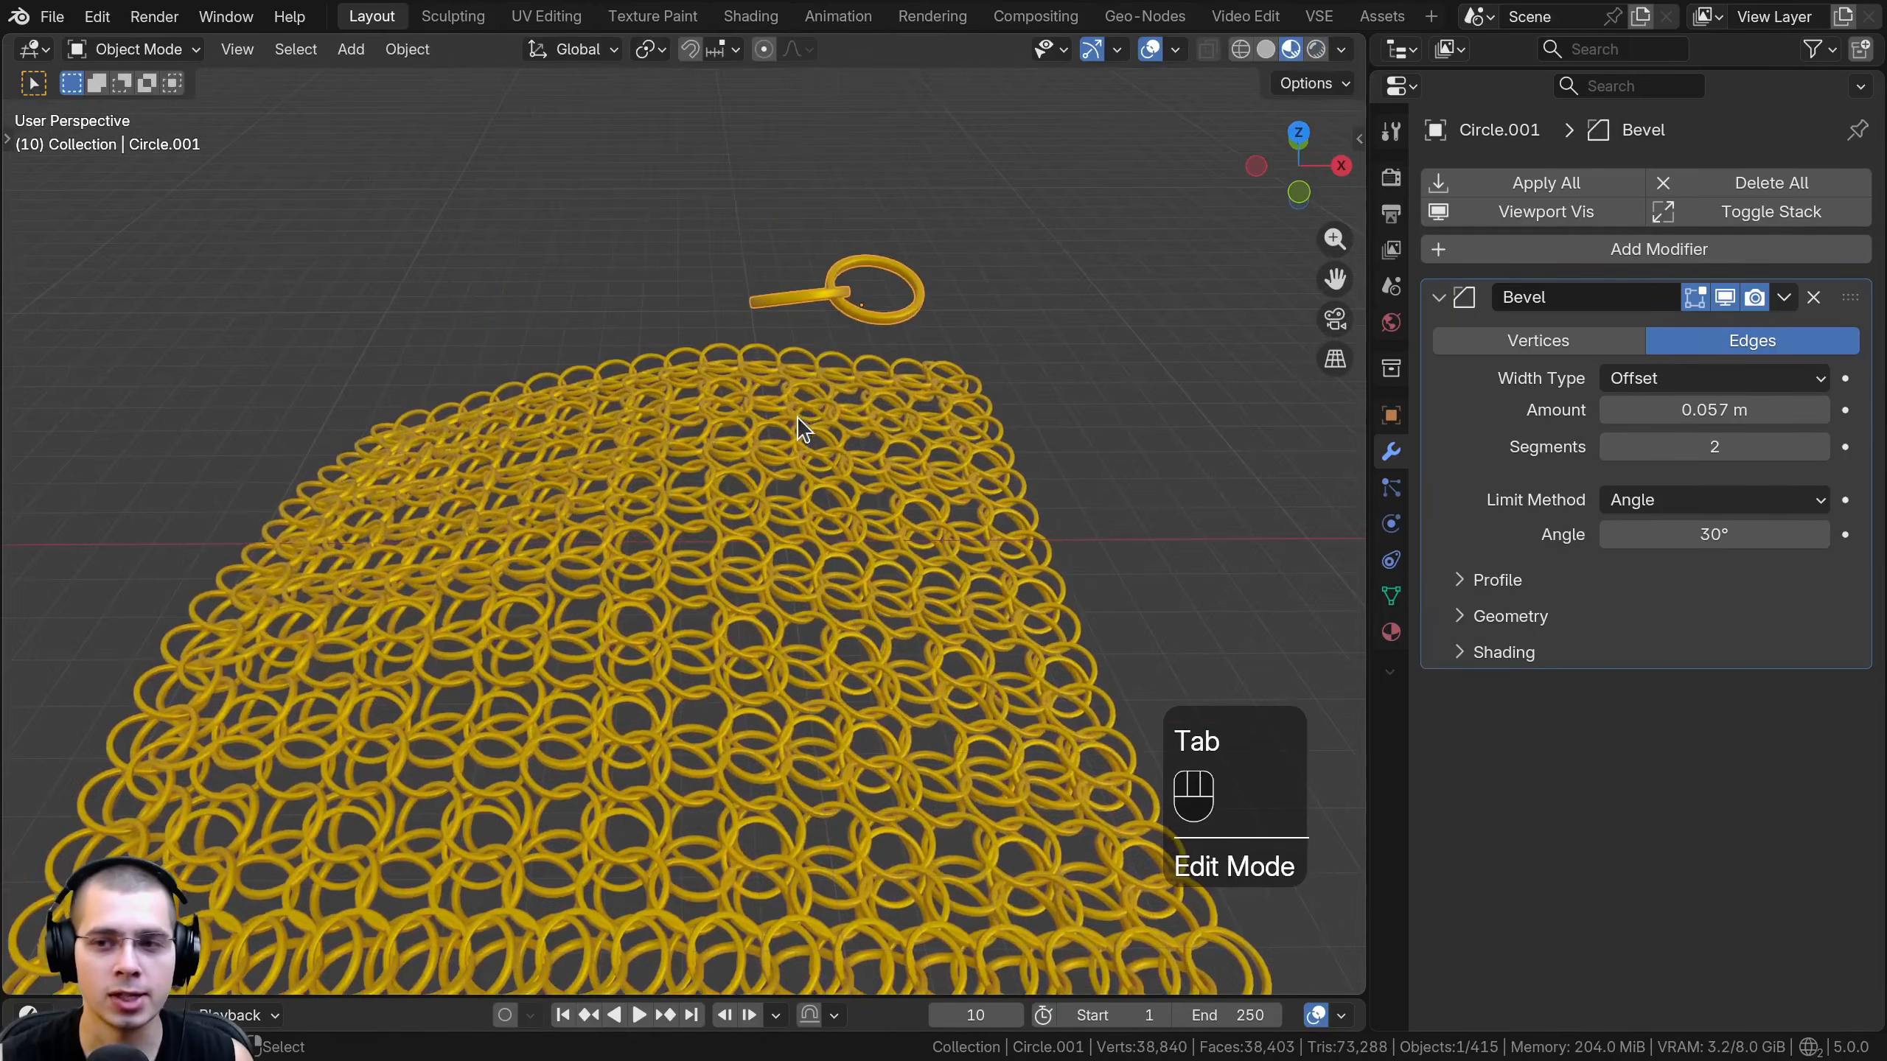
- Select the chain-mesh plane and set its instance scale to 0.107 on X, Y and Z
{"action": "left_click", "coordinate": [773, 375], "text": "shift"}
{"action": "left_click_drag", "start_coordinate": [1369, 328], "coordinate": [1276, 327]}
{"action": "left_click_drag", "start_coordinate": [1672, 718], "coordinate": [1666, 775], "text": "shift"}
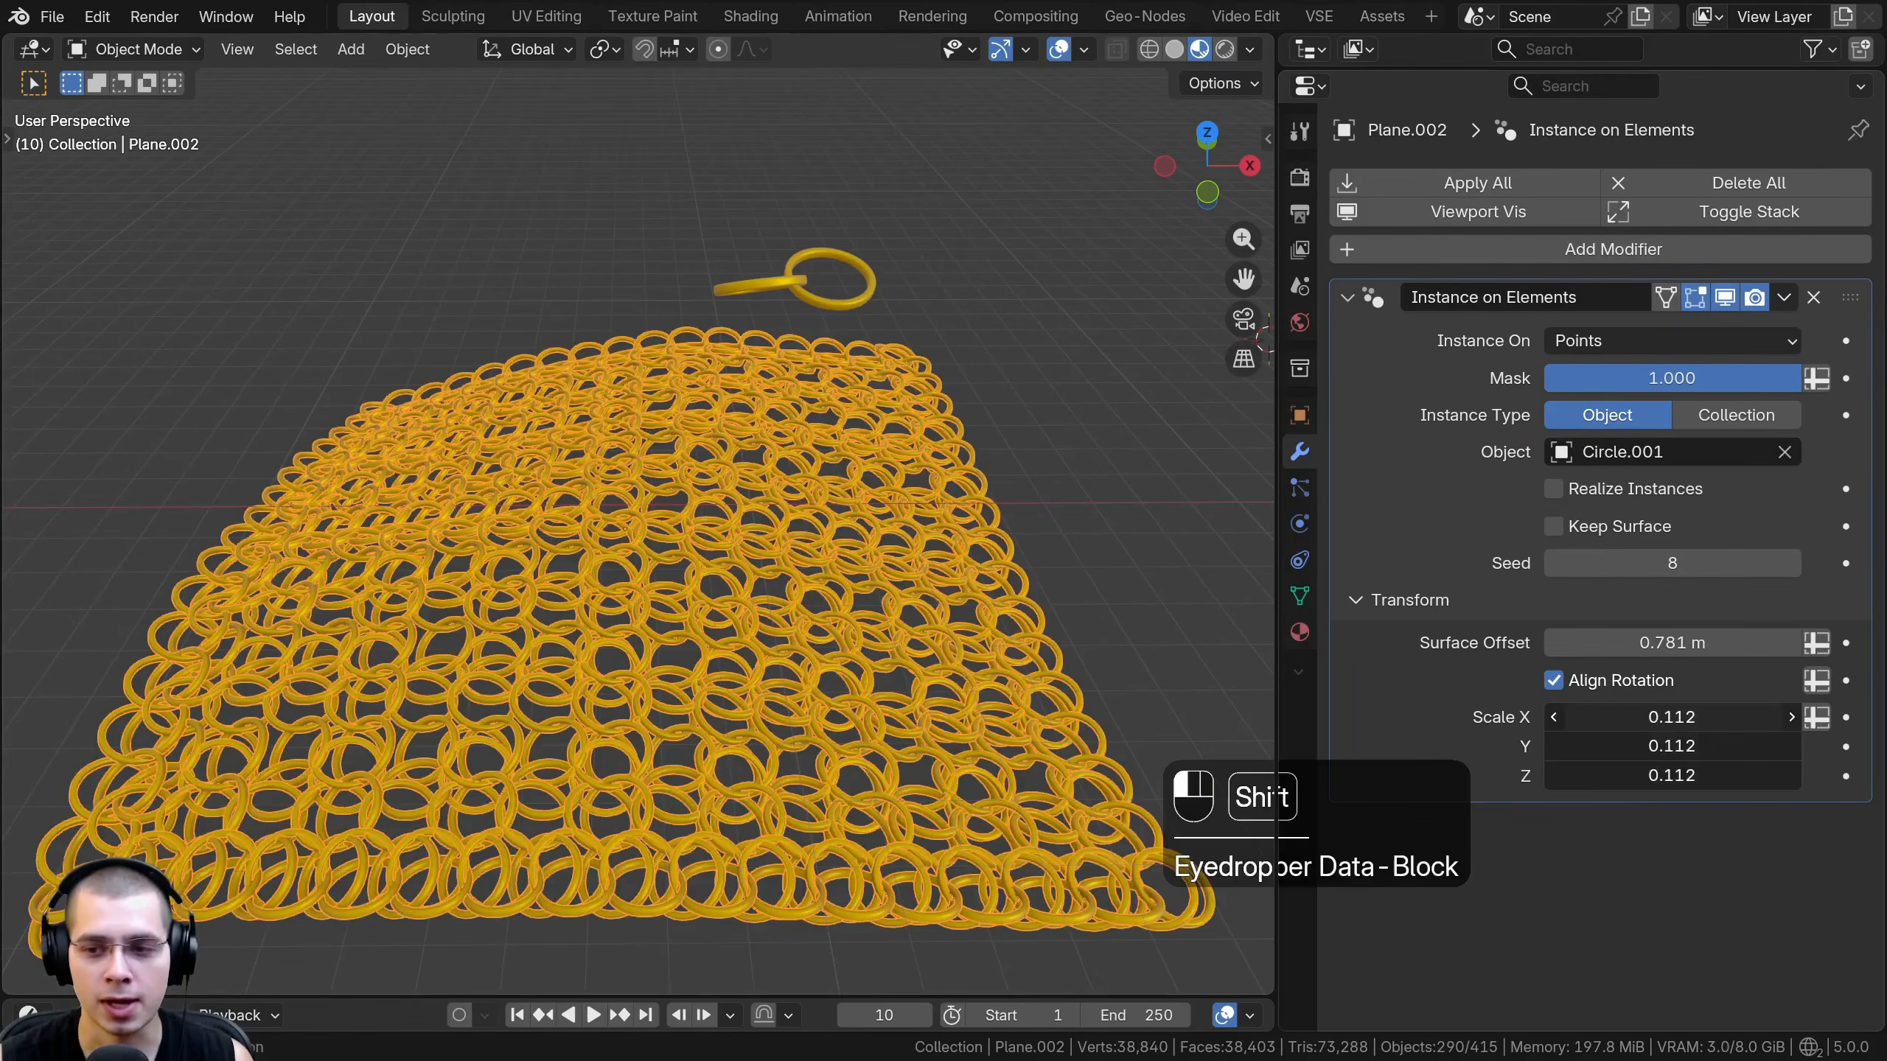
{"action": "scroll", "coordinate": [709, 727], "scroll_direction": "up", "scroll_amount": 1}
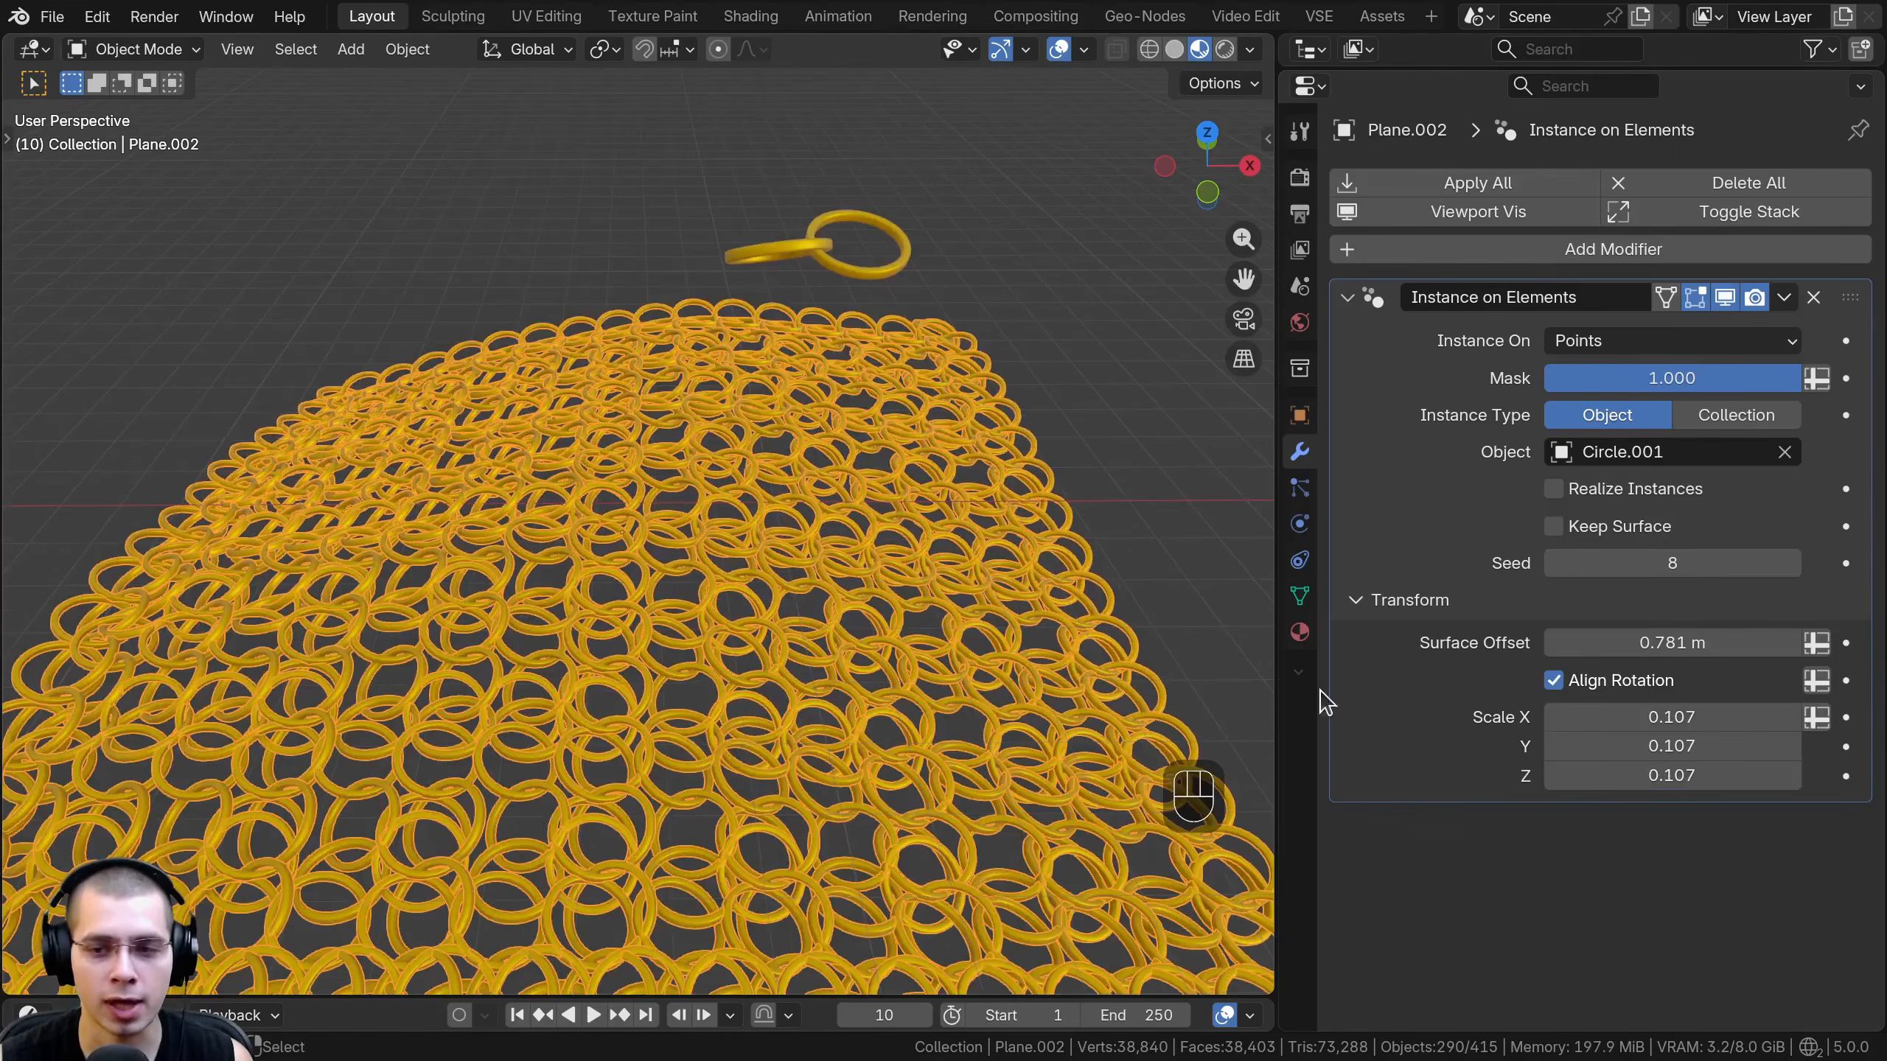
- Toggle Keep Surface on and off to compare the chain mesh with and without its plane, and deselect everything
{"action": "left_click", "coordinate": [1552, 526]}
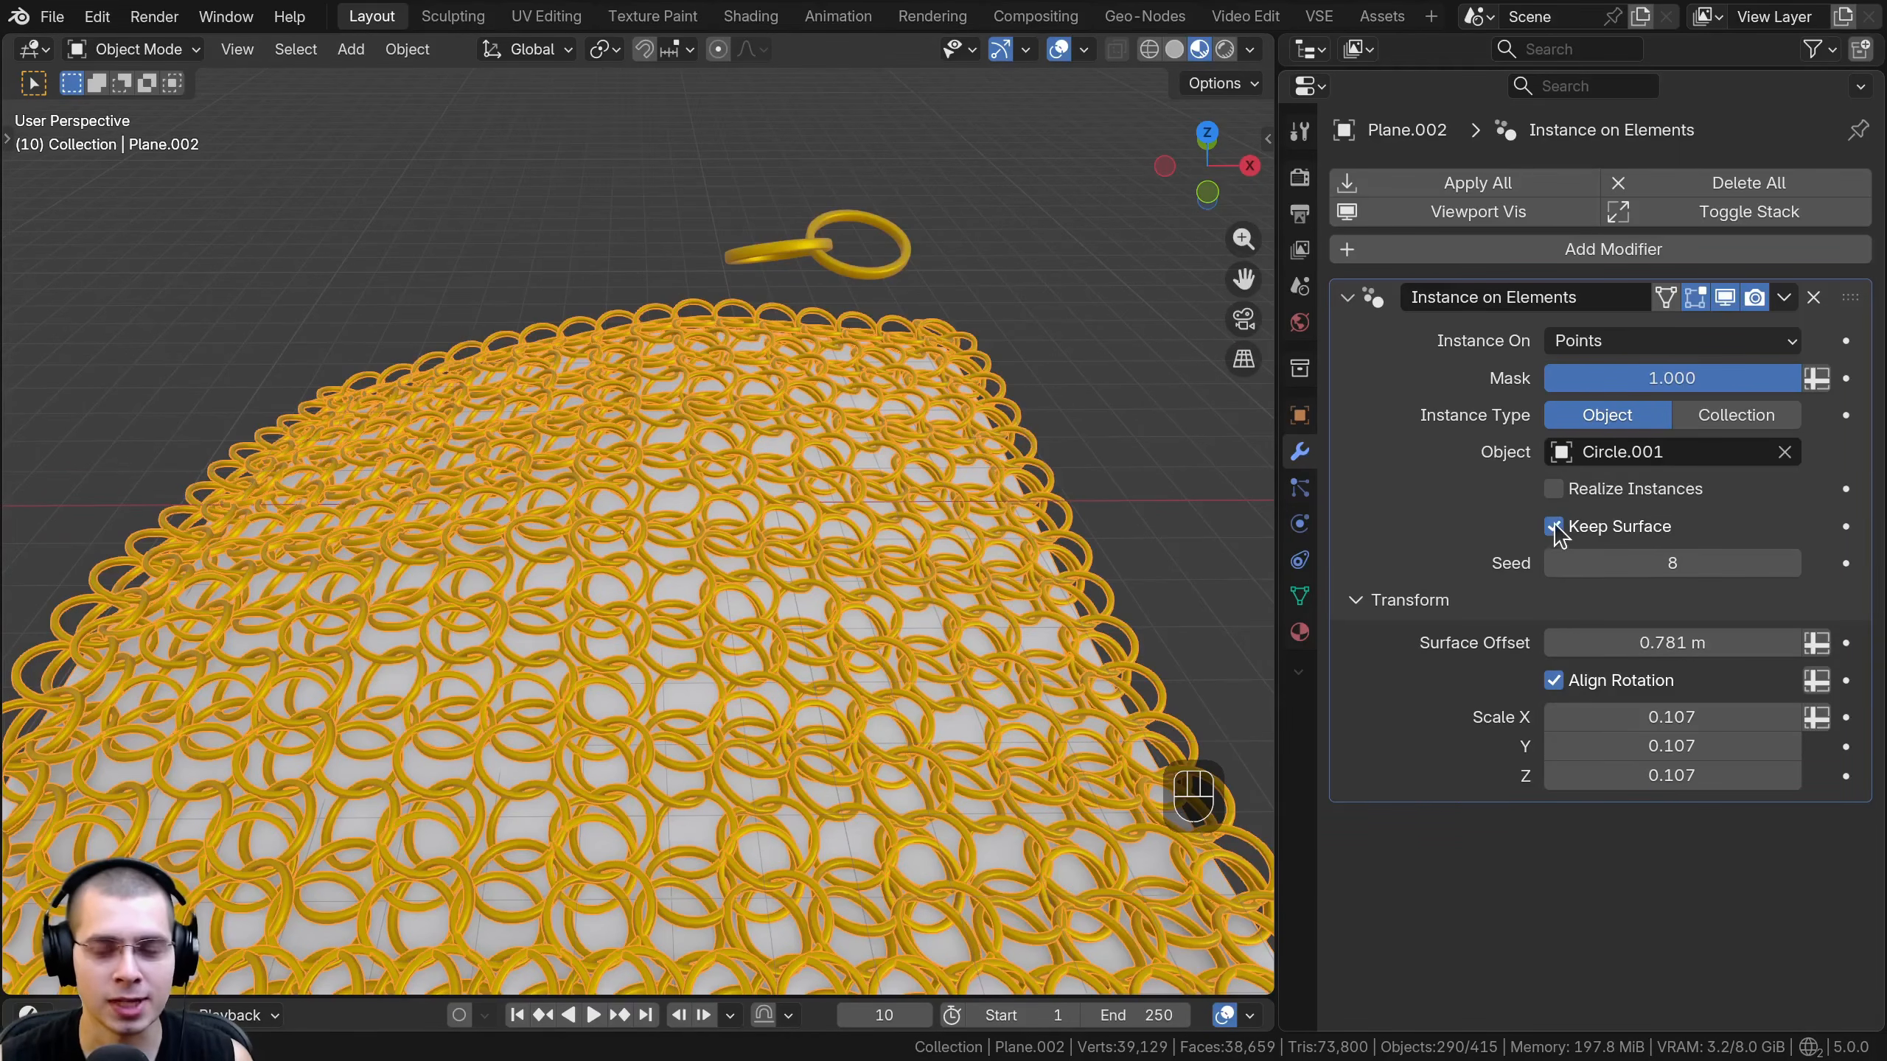
{"action": "left_click", "coordinate": [1554, 525]}
{"action": "scroll", "coordinate": [661, 582], "scroll_direction": "down", "scroll_amount": 4}
{"action": "middle_click_drag", "start_coordinate": [728, 617], "coordinate": [816, 713]}
{"action": "key", "text": "a"}
{"action": "key", "text": "a"}
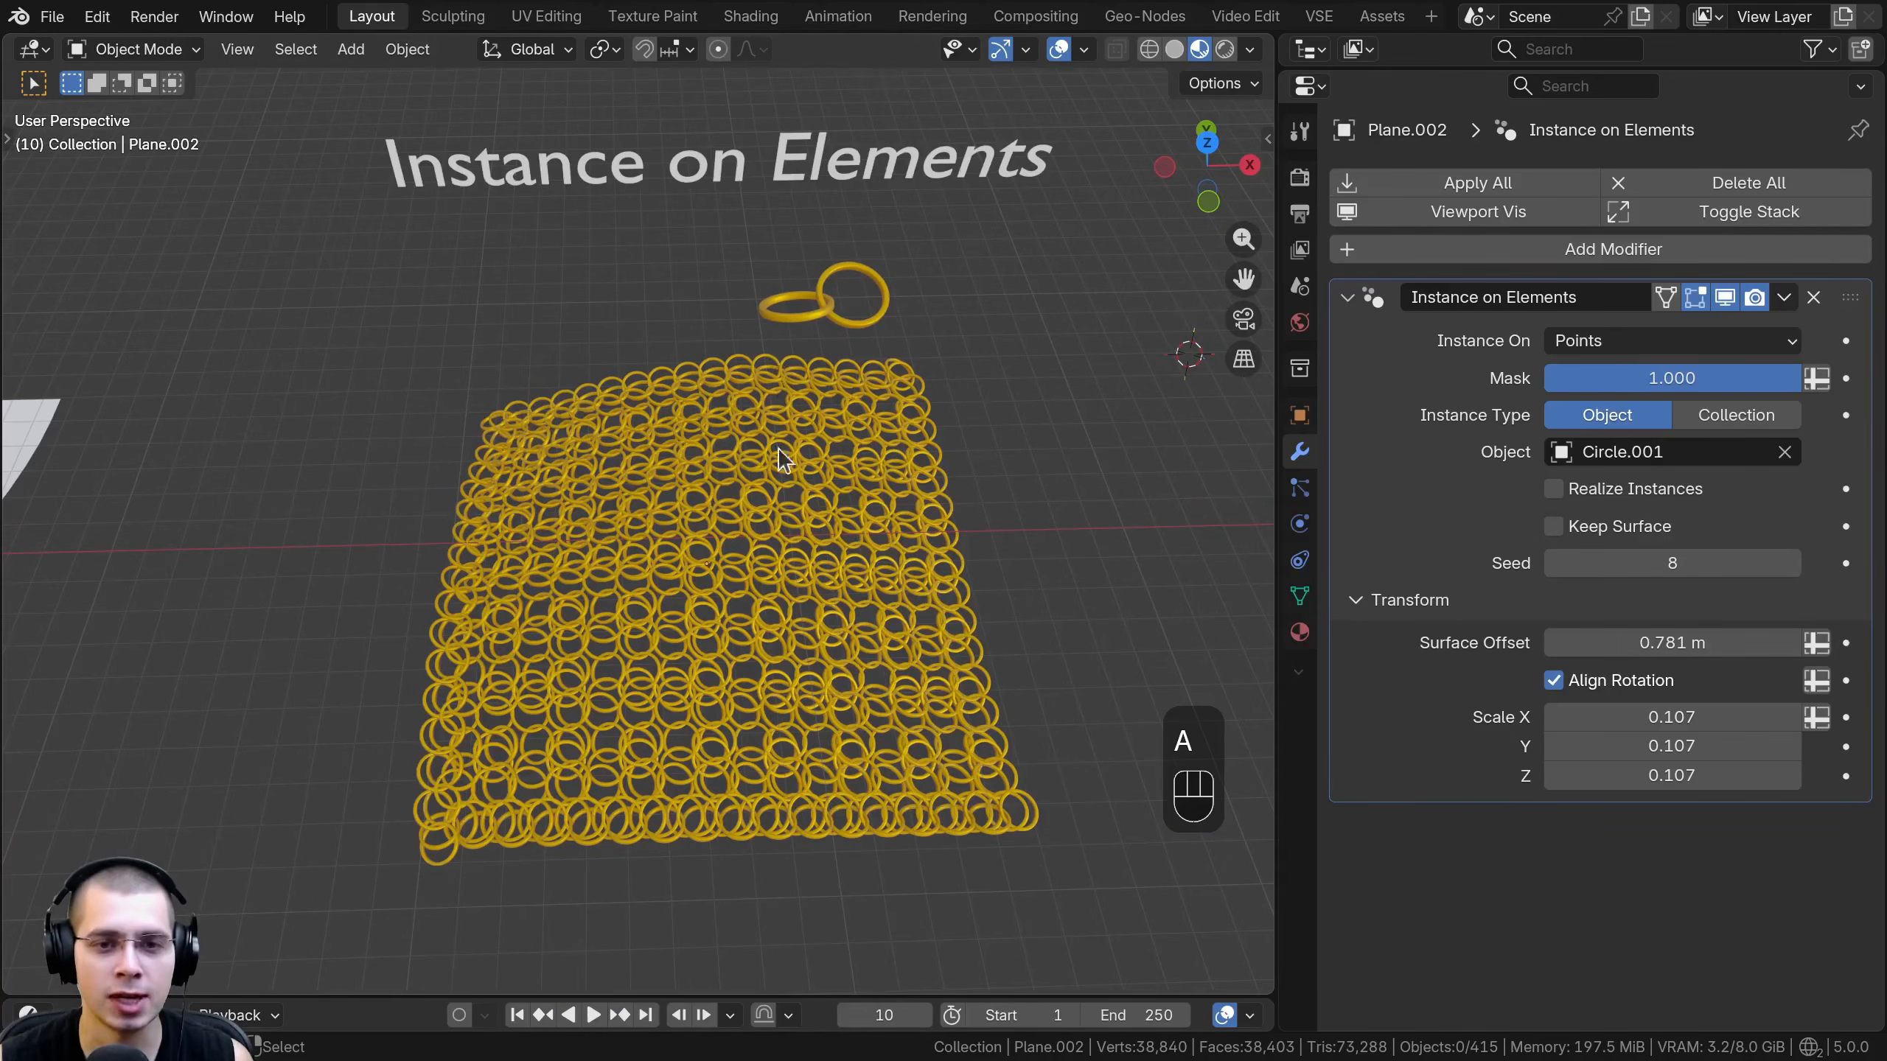
- Select the weight-painted plane with the monkey, sphere and cone instances and add a Randomize Transforms modifier
{"action": "middle_click_drag", "start_coordinate": [778, 448], "coordinate": [752, 522]}
{"action": "left_click", "coordinate": [838, 590]}
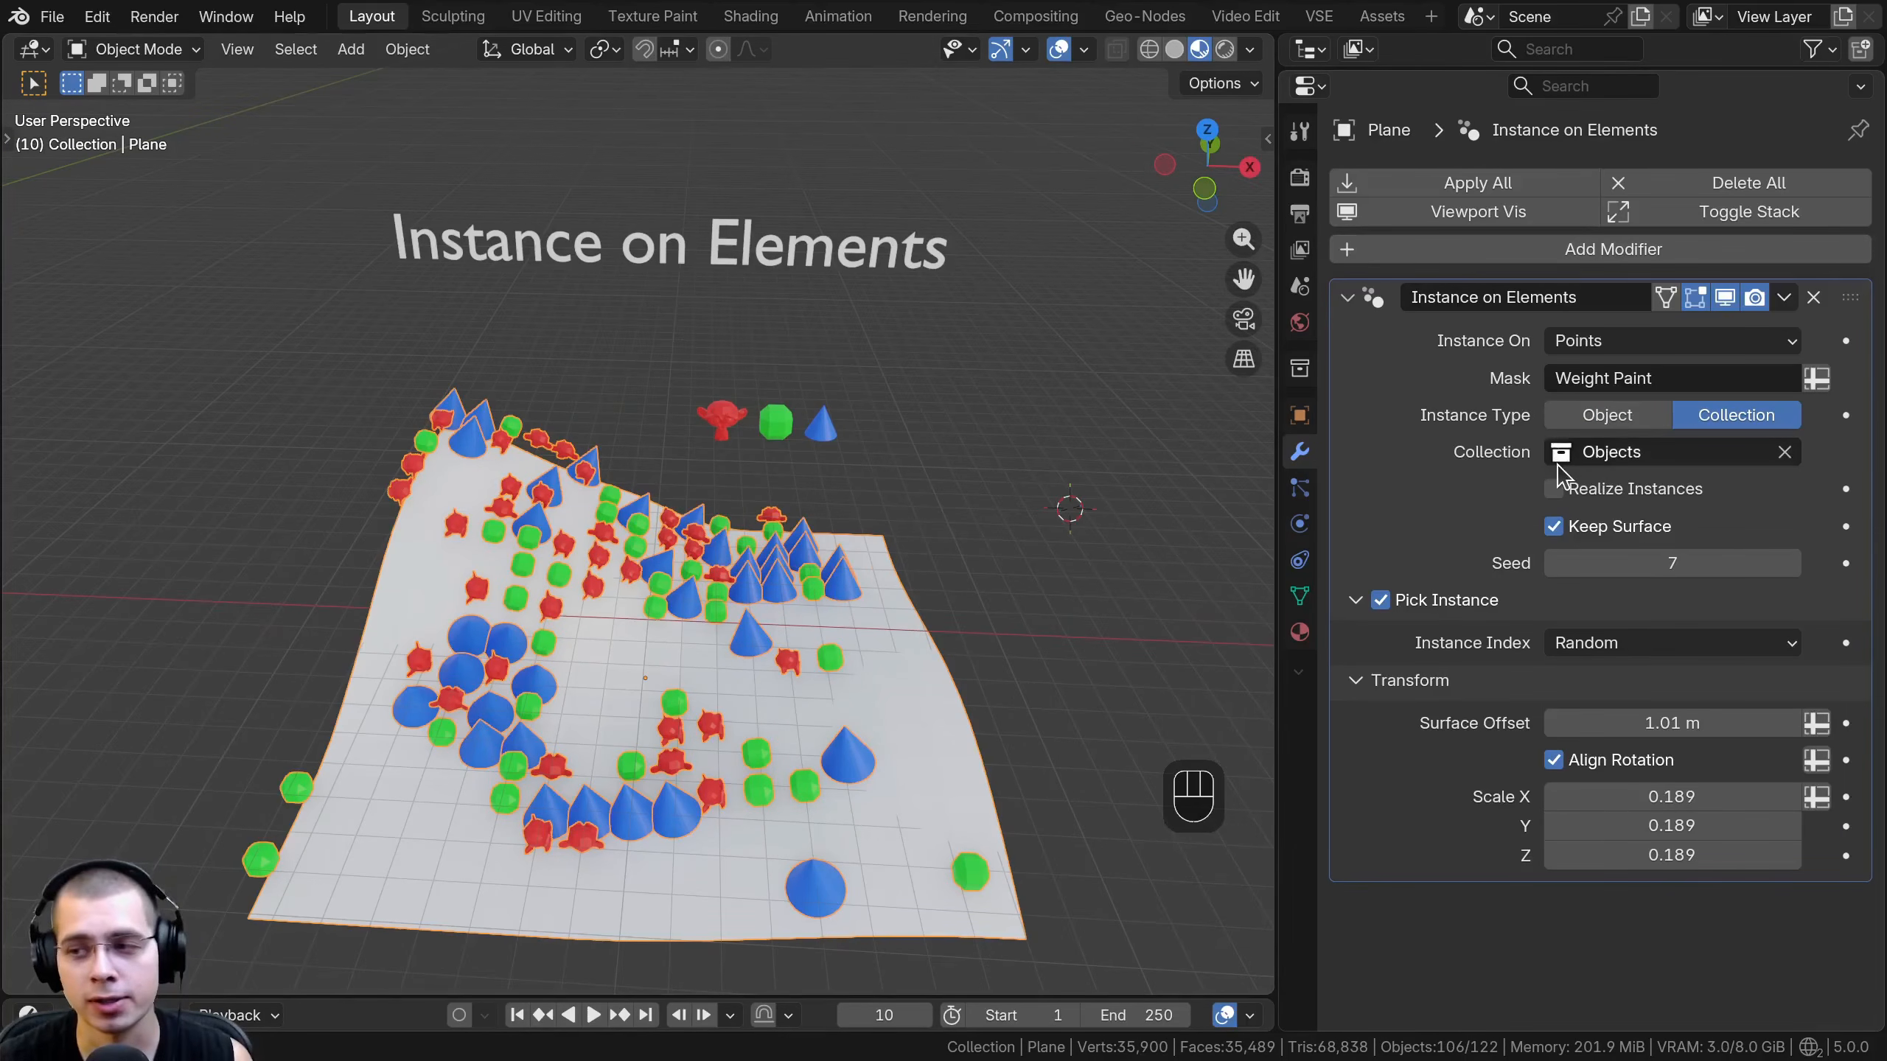
{"action": "left_click", "coordinate": [1545, 250]}
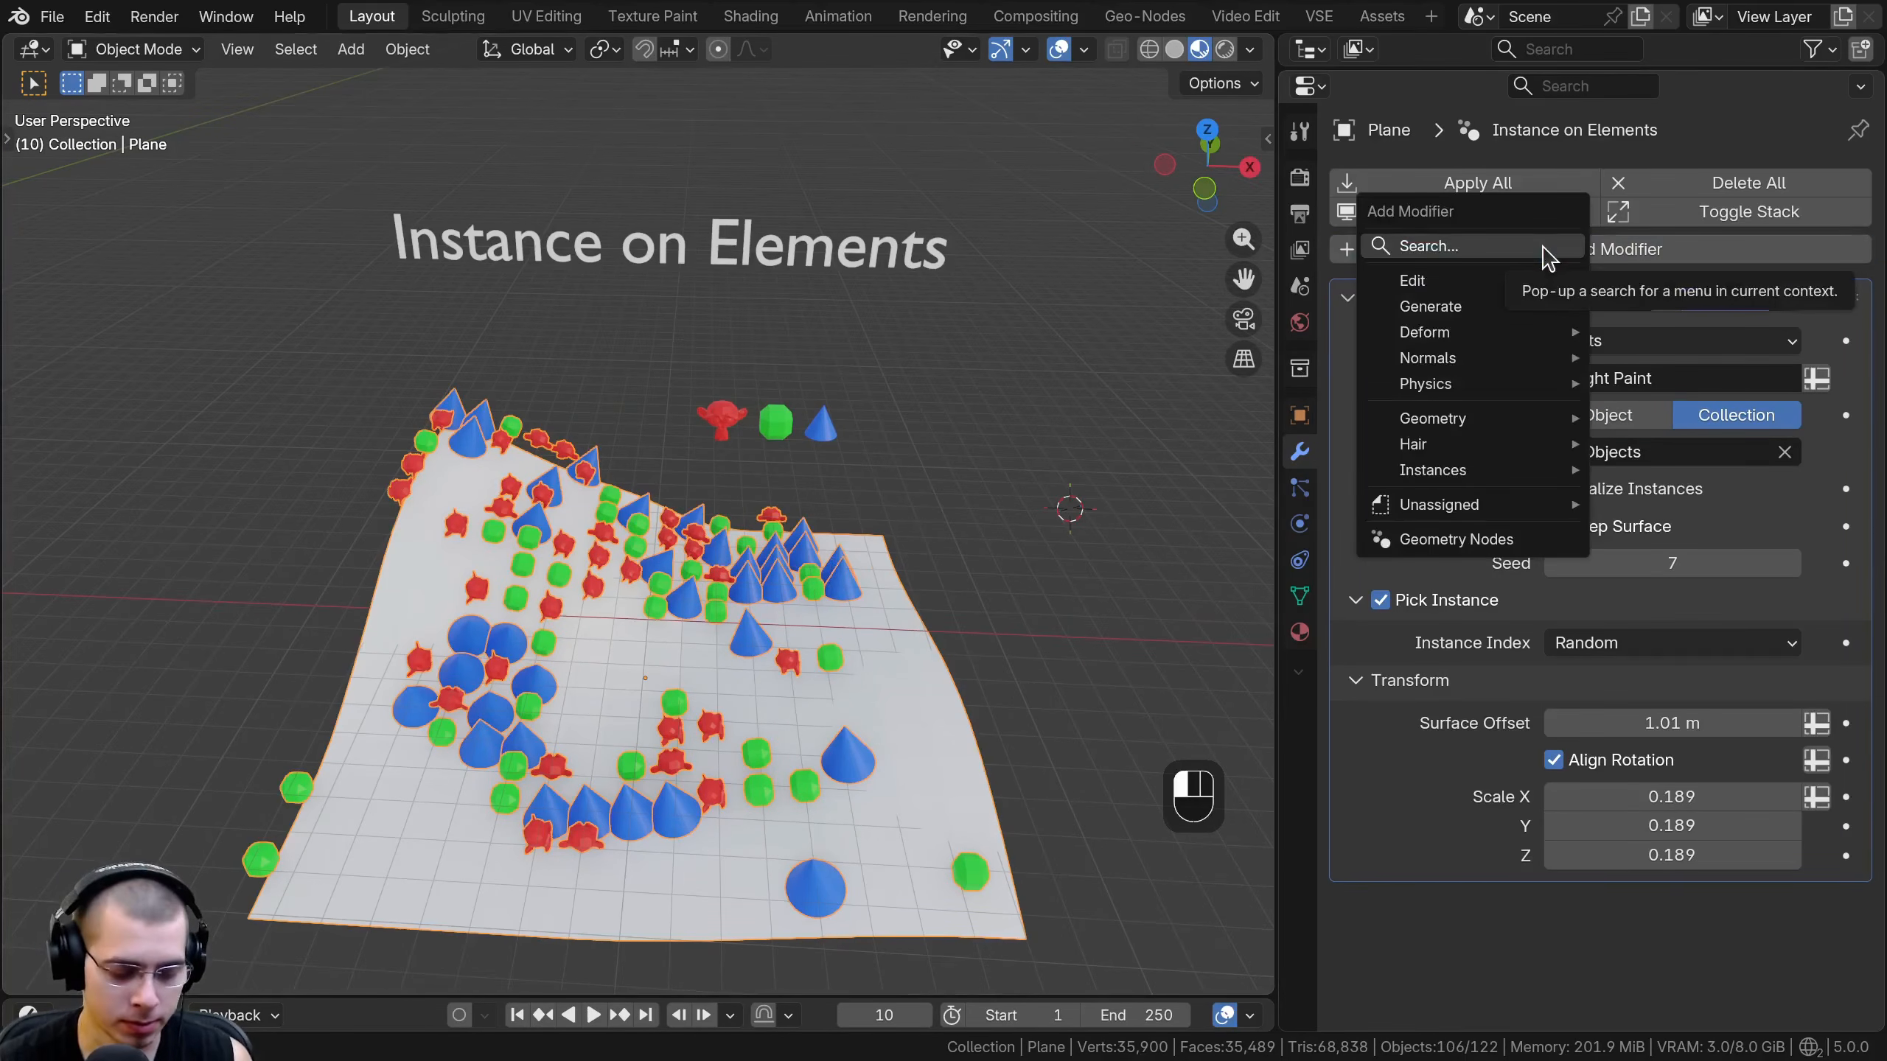
{"action": "type", "text": "rand"}
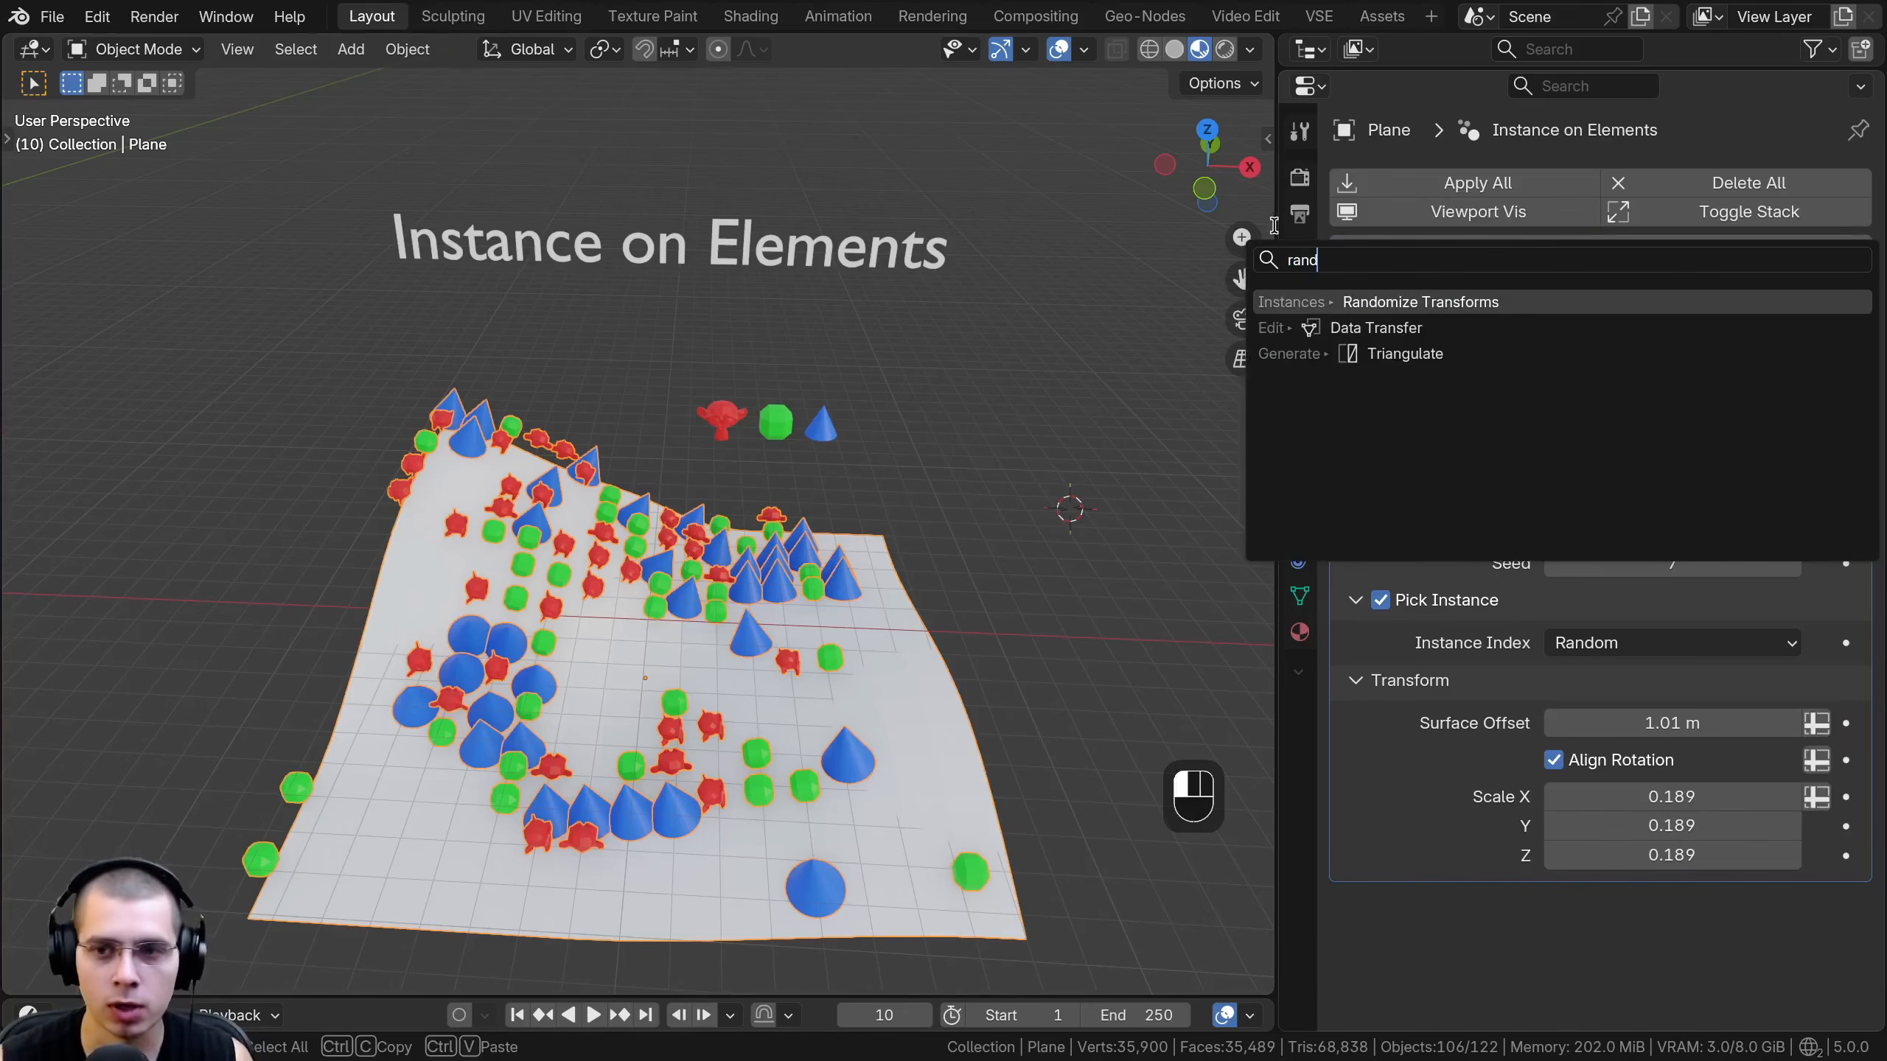
{"action": "left_click", "coordinate": [1326, 301]}
{"action": "scroll", "coordinate": [1619, 449], "scroll_direction": "down", "scroll_amount": 8}
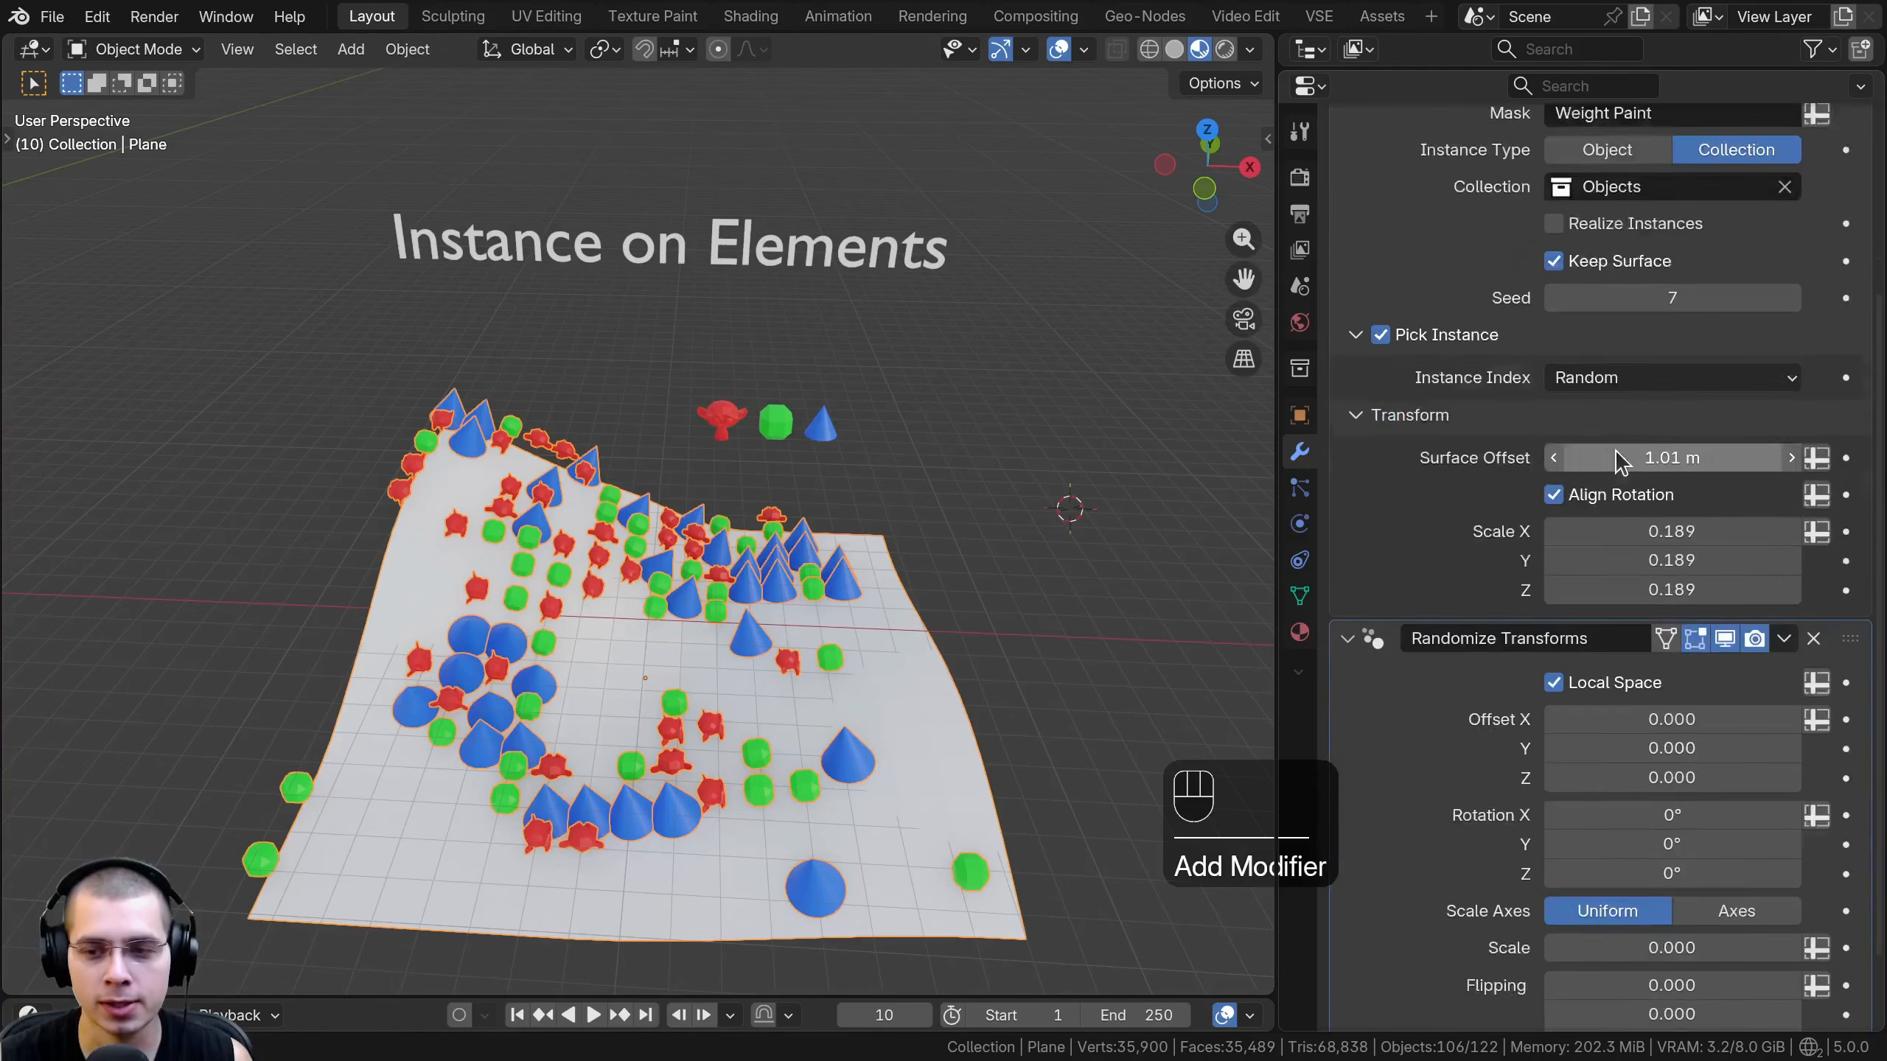
{"action": "scroll", "coordinate": [846, 616], "scroll_direction": "up", "scroll_amount": 1}
{"action": "middle_click_drag", "start_coordinate": [839, 594], "coordinate": [868, 519], "text": "shift"}
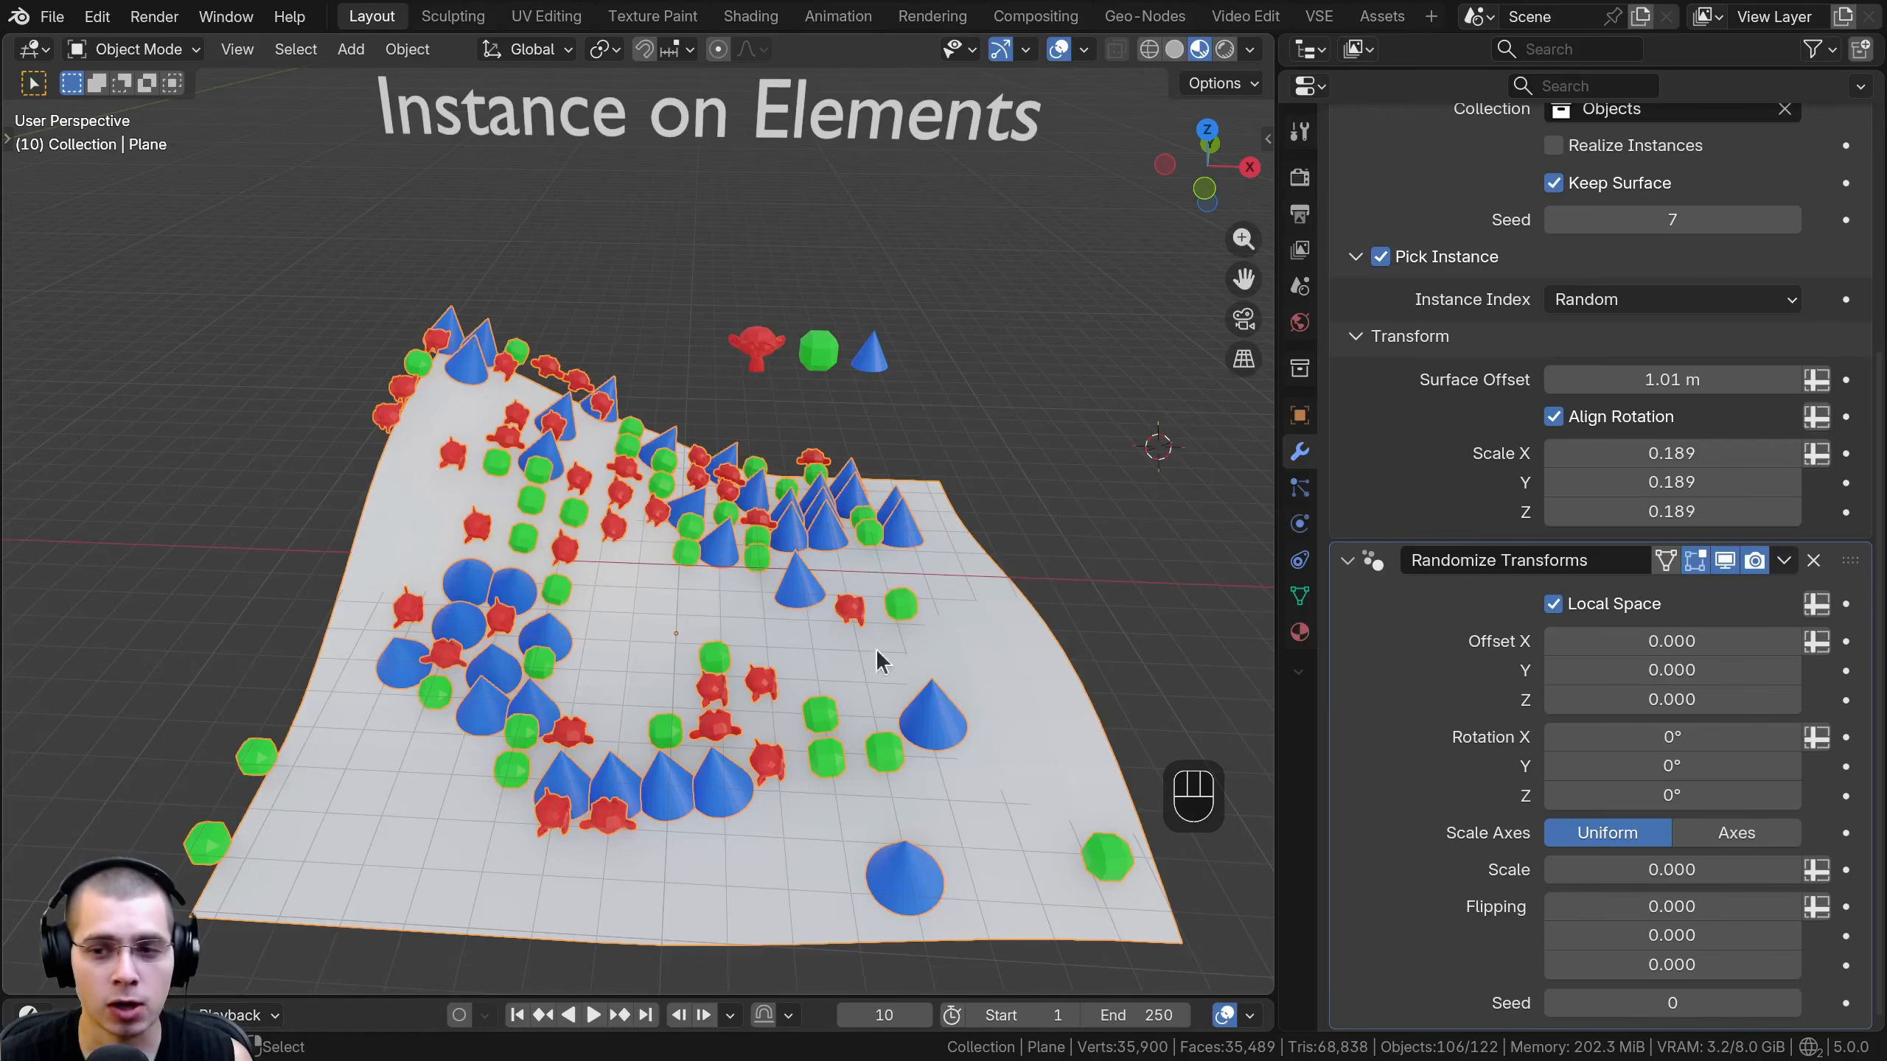
{"action": "middle_click_drag", "start_coordinate": [750, 465], "coordinate": [750, 441], "text": "shift"}
{"action": "scroll", "coordinate": [1605, 460], "scroll_direction": "up", "scroll_amount": 8}
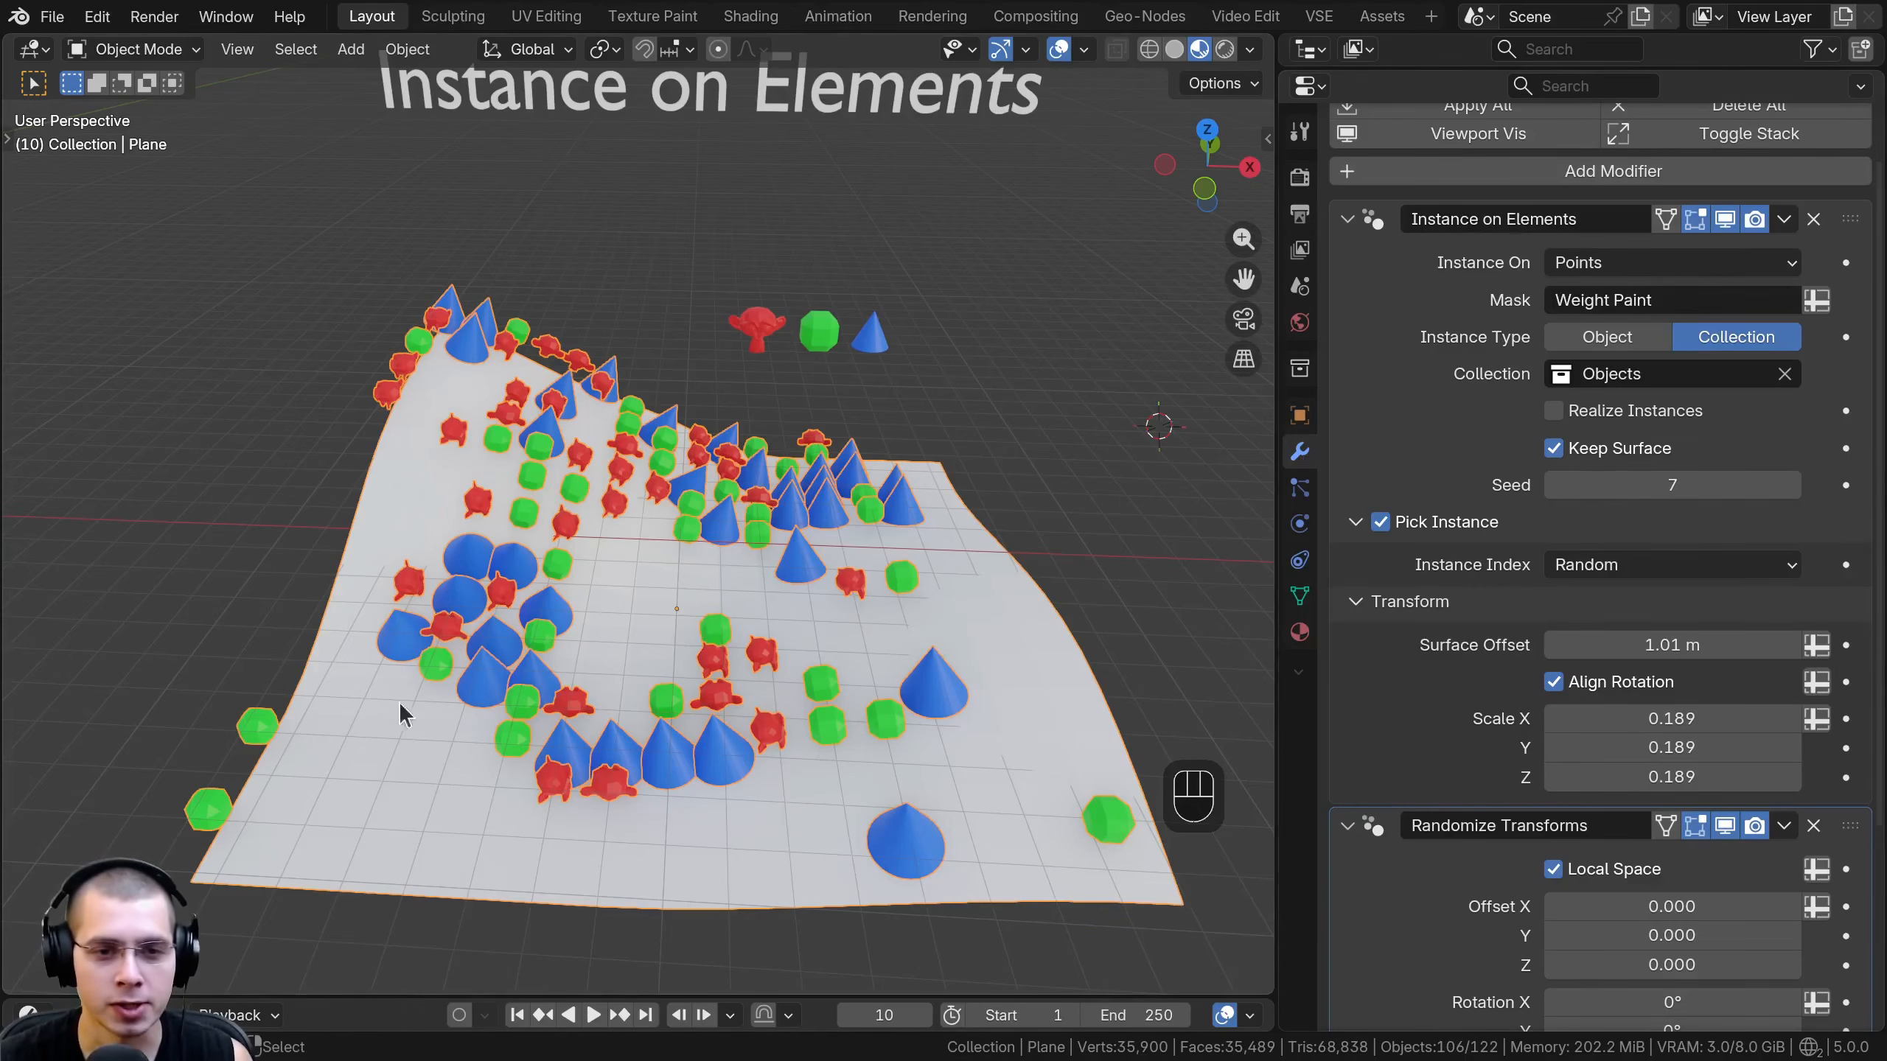
{"action": "scroll", "coordinate": [1717, 425], "scroll_direction": "down", "scroll_amount": 7}
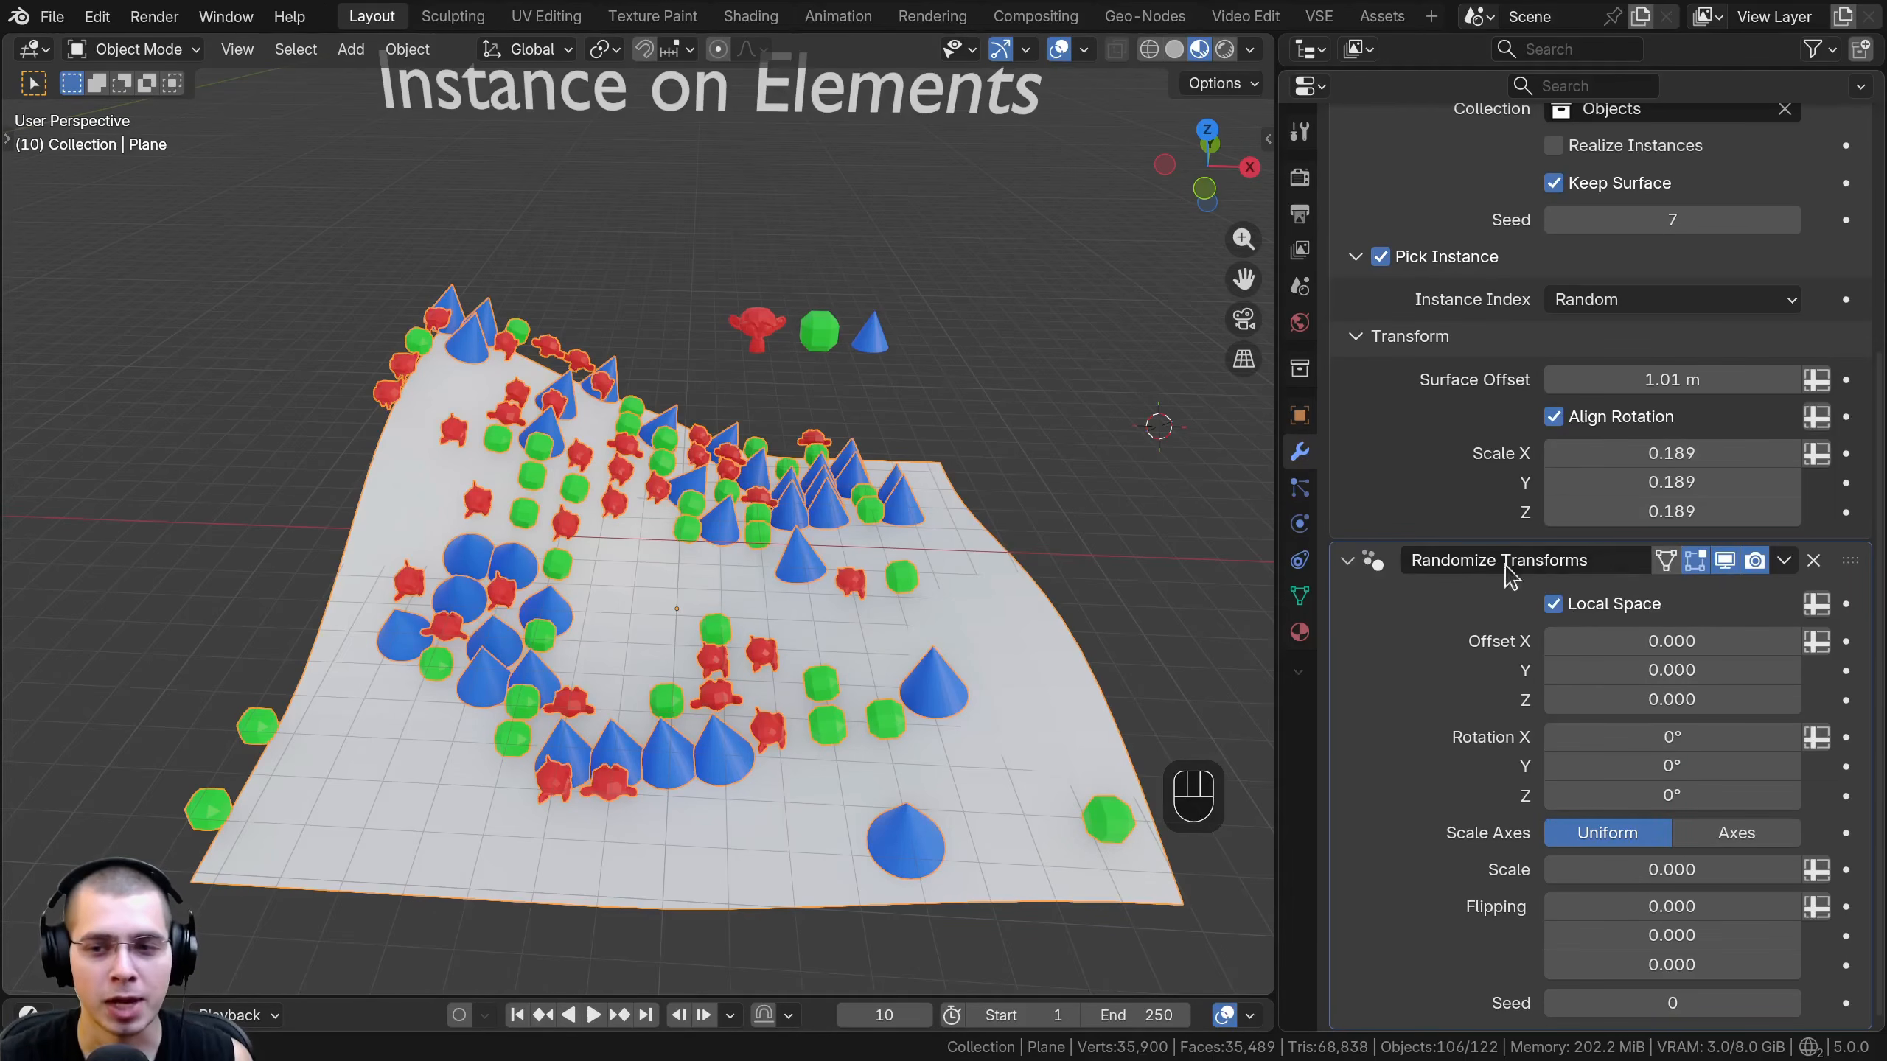
- Randomize the instances with an offset of 1.492 and a rotation of 100000° on all axes, and a uniform scale of 1.000
{"action": "left_click_drag", "start_coordinate": [1639, 635], "coordinate": [1710, 795], "text": "shift"}
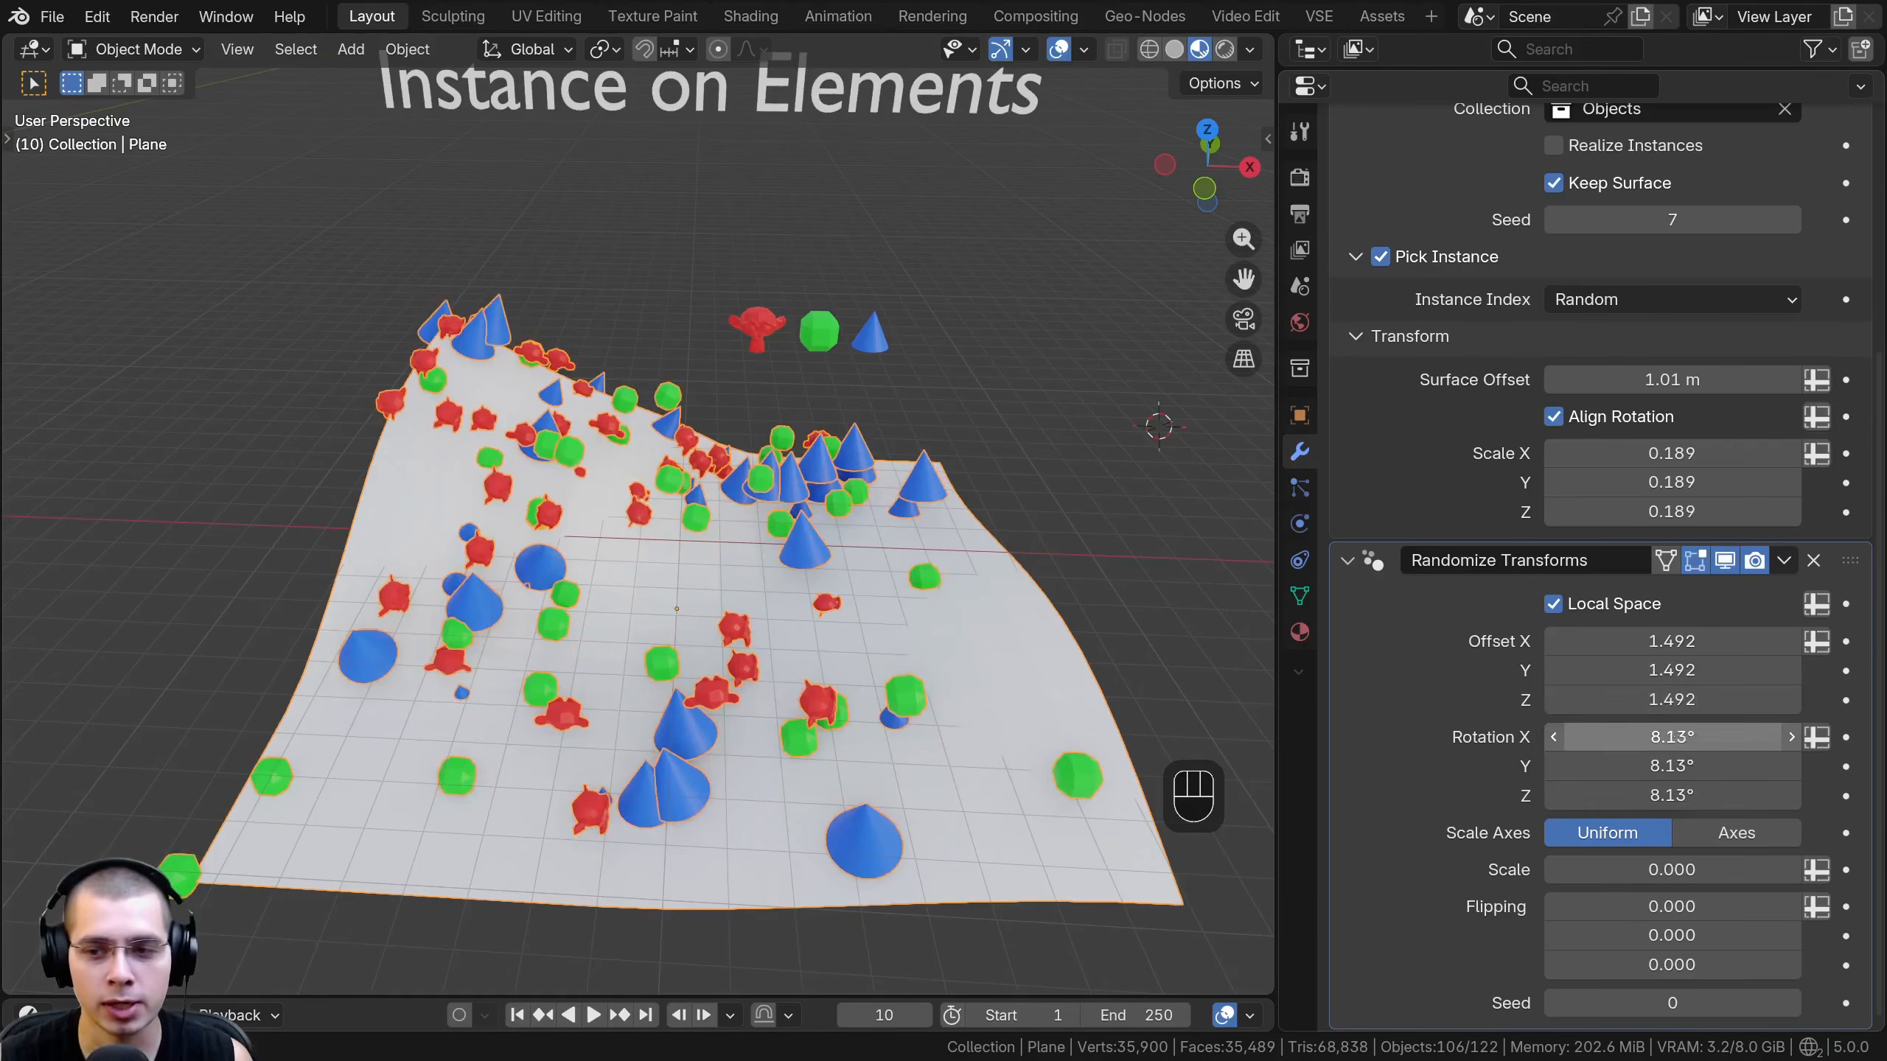
{"action": "left_click_drag", "start_coordinate": [1647, 736], "coordinate": [1647, 795]}
{"action": "type", "text": "100000"}
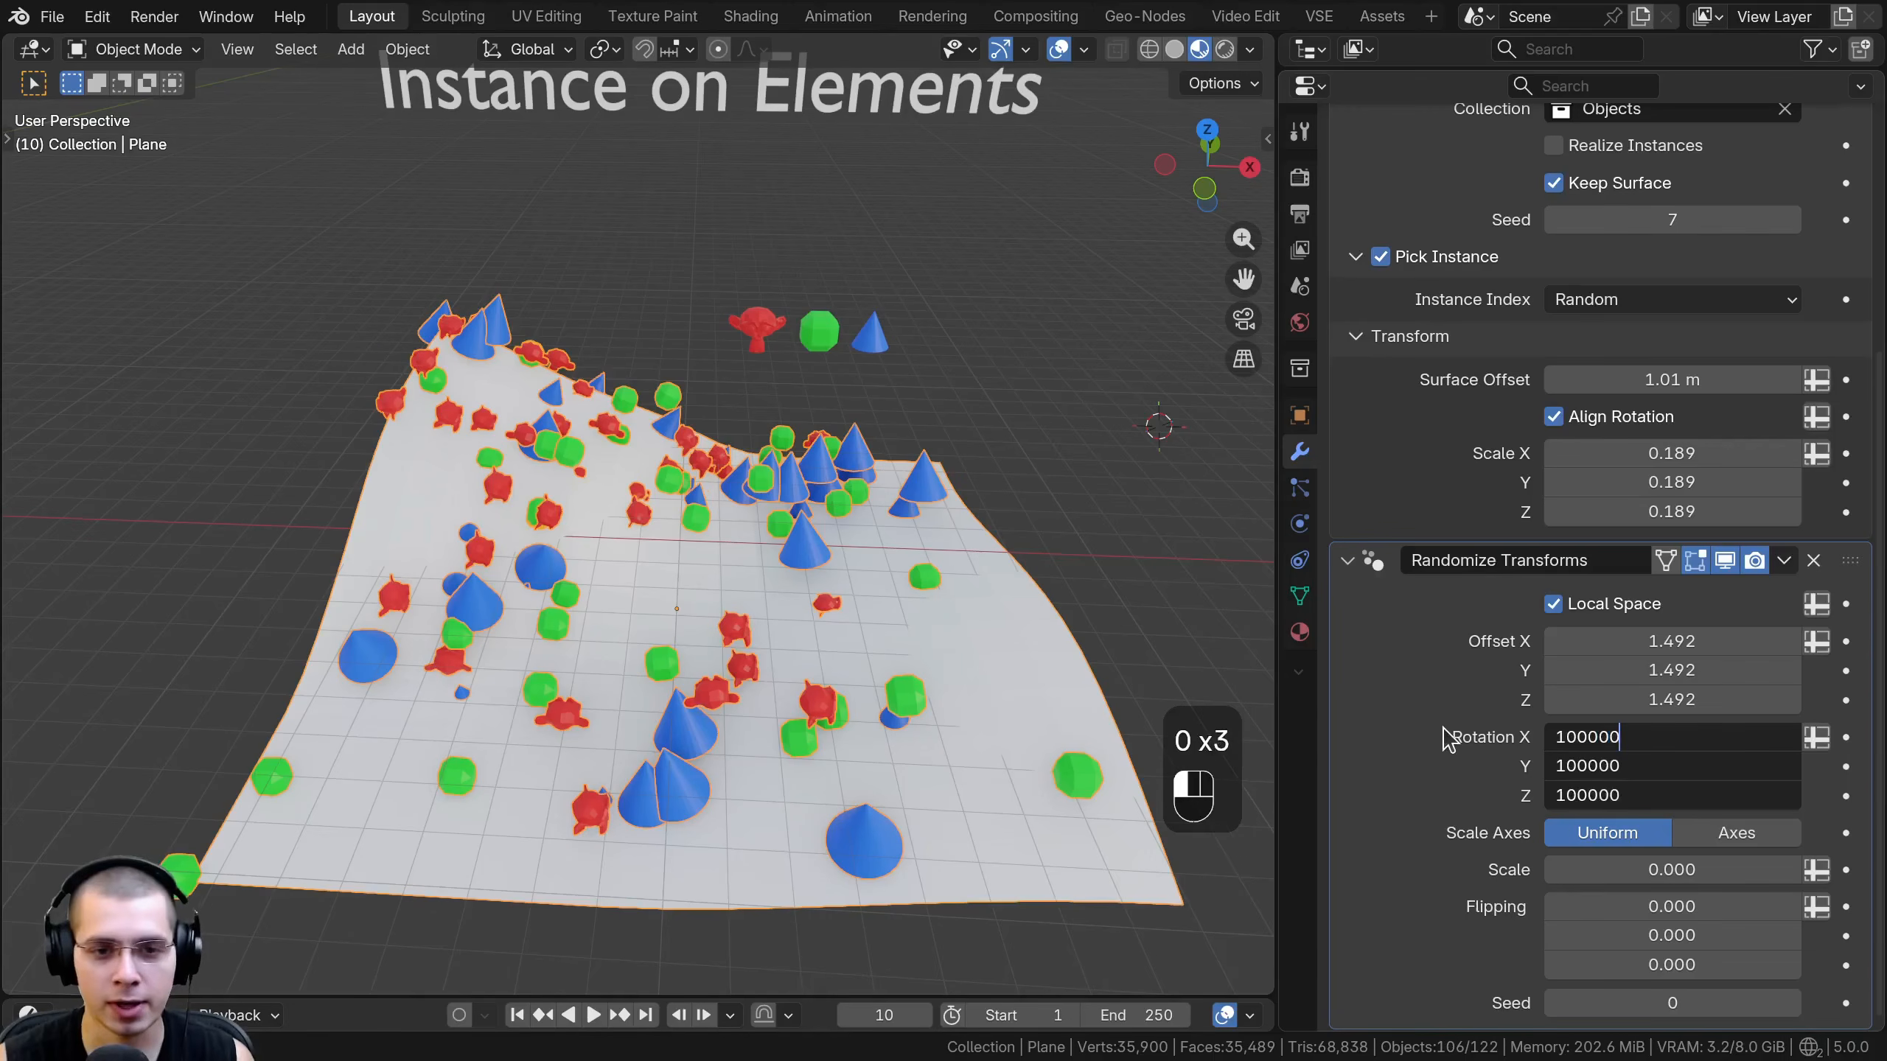
{"action": "key", "text": "Return"}
{"action": "left_click_drag", "start_coordinate": [1568, 869], "coordinate": [1804, 870]}
{"action": "left_click_drag", "start_coordinate": [1803, 870], "coordinate": [1816, 869]}
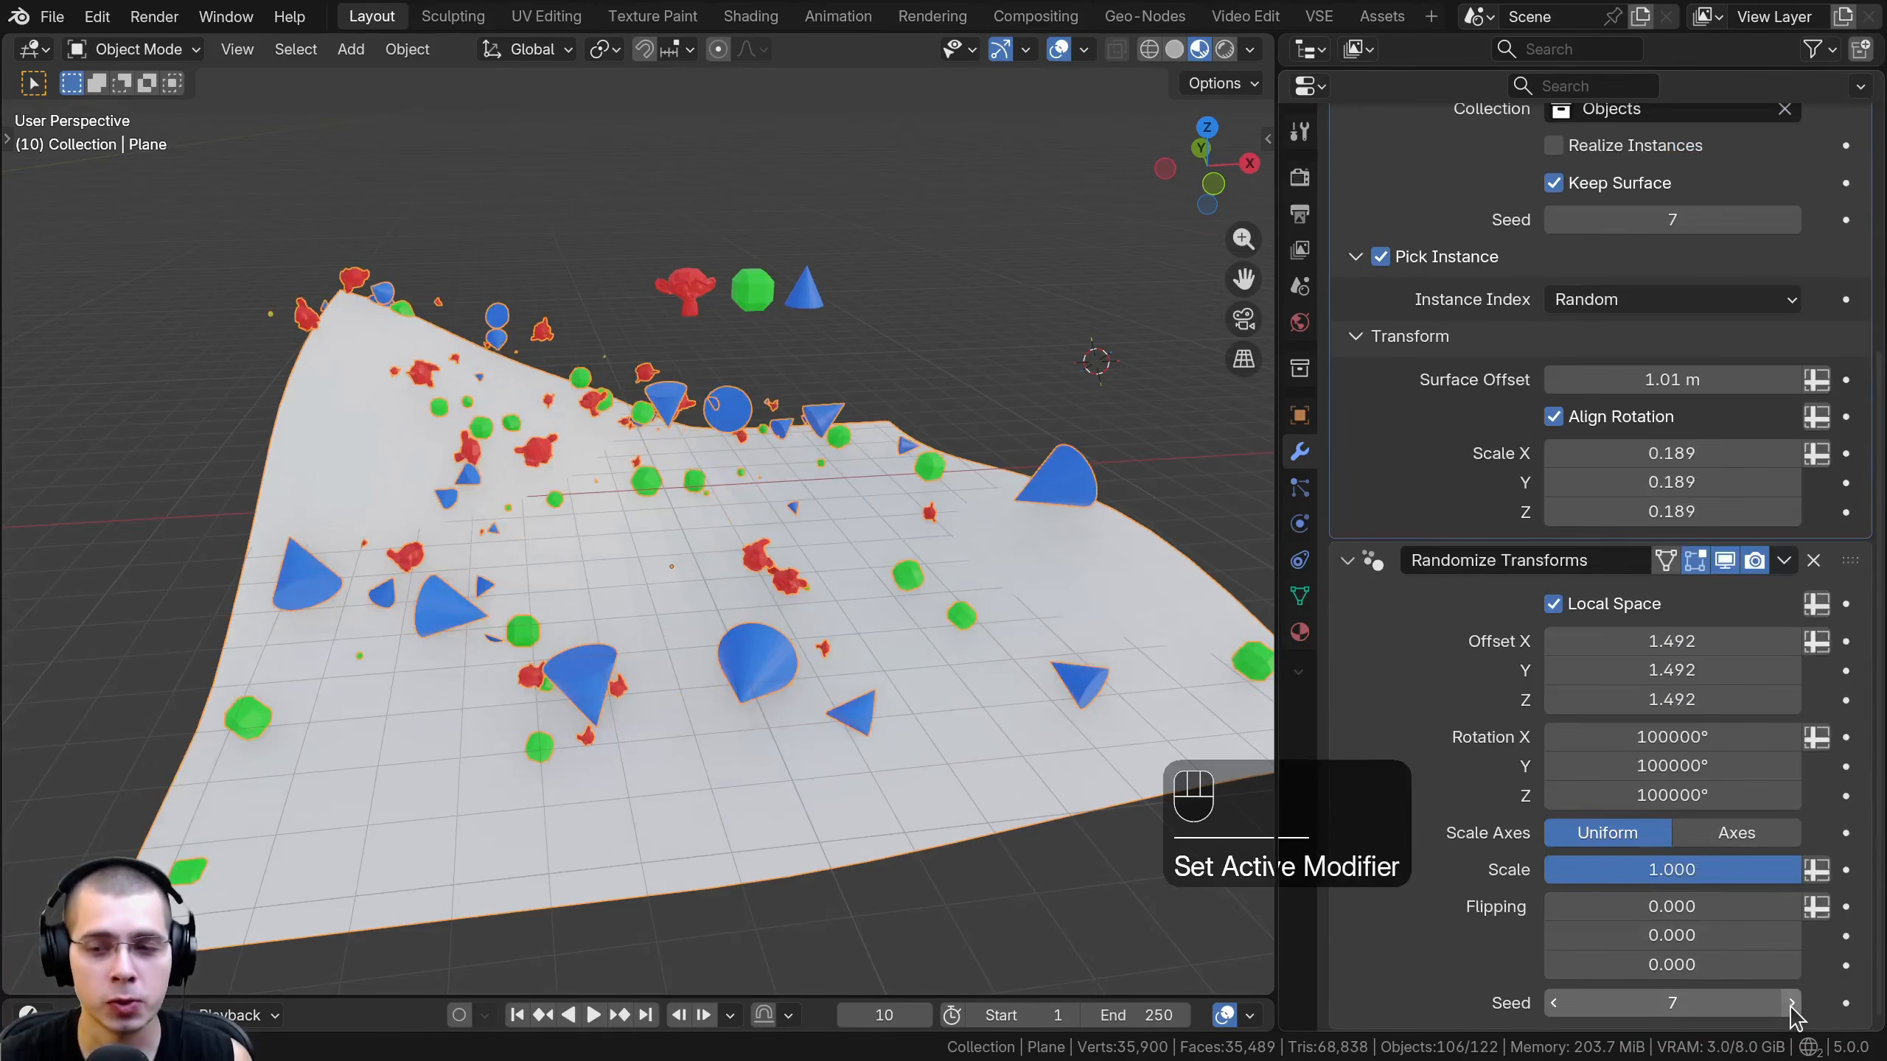
- Step the Randomize Transforms seed upward to try different random arrangements of the instances
{"action": "left_click", "coordinate": [1792, 1003]}
{"action": "left_click", "coordinate": [1793, 1003]}
{"action": "middle_click_drag", "start_coordinate": [735, 285], "coordinate": [815, 289], "text": "shift"}
{"action": "scroll", "coordinate": [743, 506], "scroll_direction": "up", "scroll_amount": 2}
{"action": "middle_click_drag", "start_coordinate": [743, 506], "coordinate": [817, 594]}
{"action": "scroll", "coordinate": [733, 505], "scroll_direction": "down", "scroll_amount": 3}
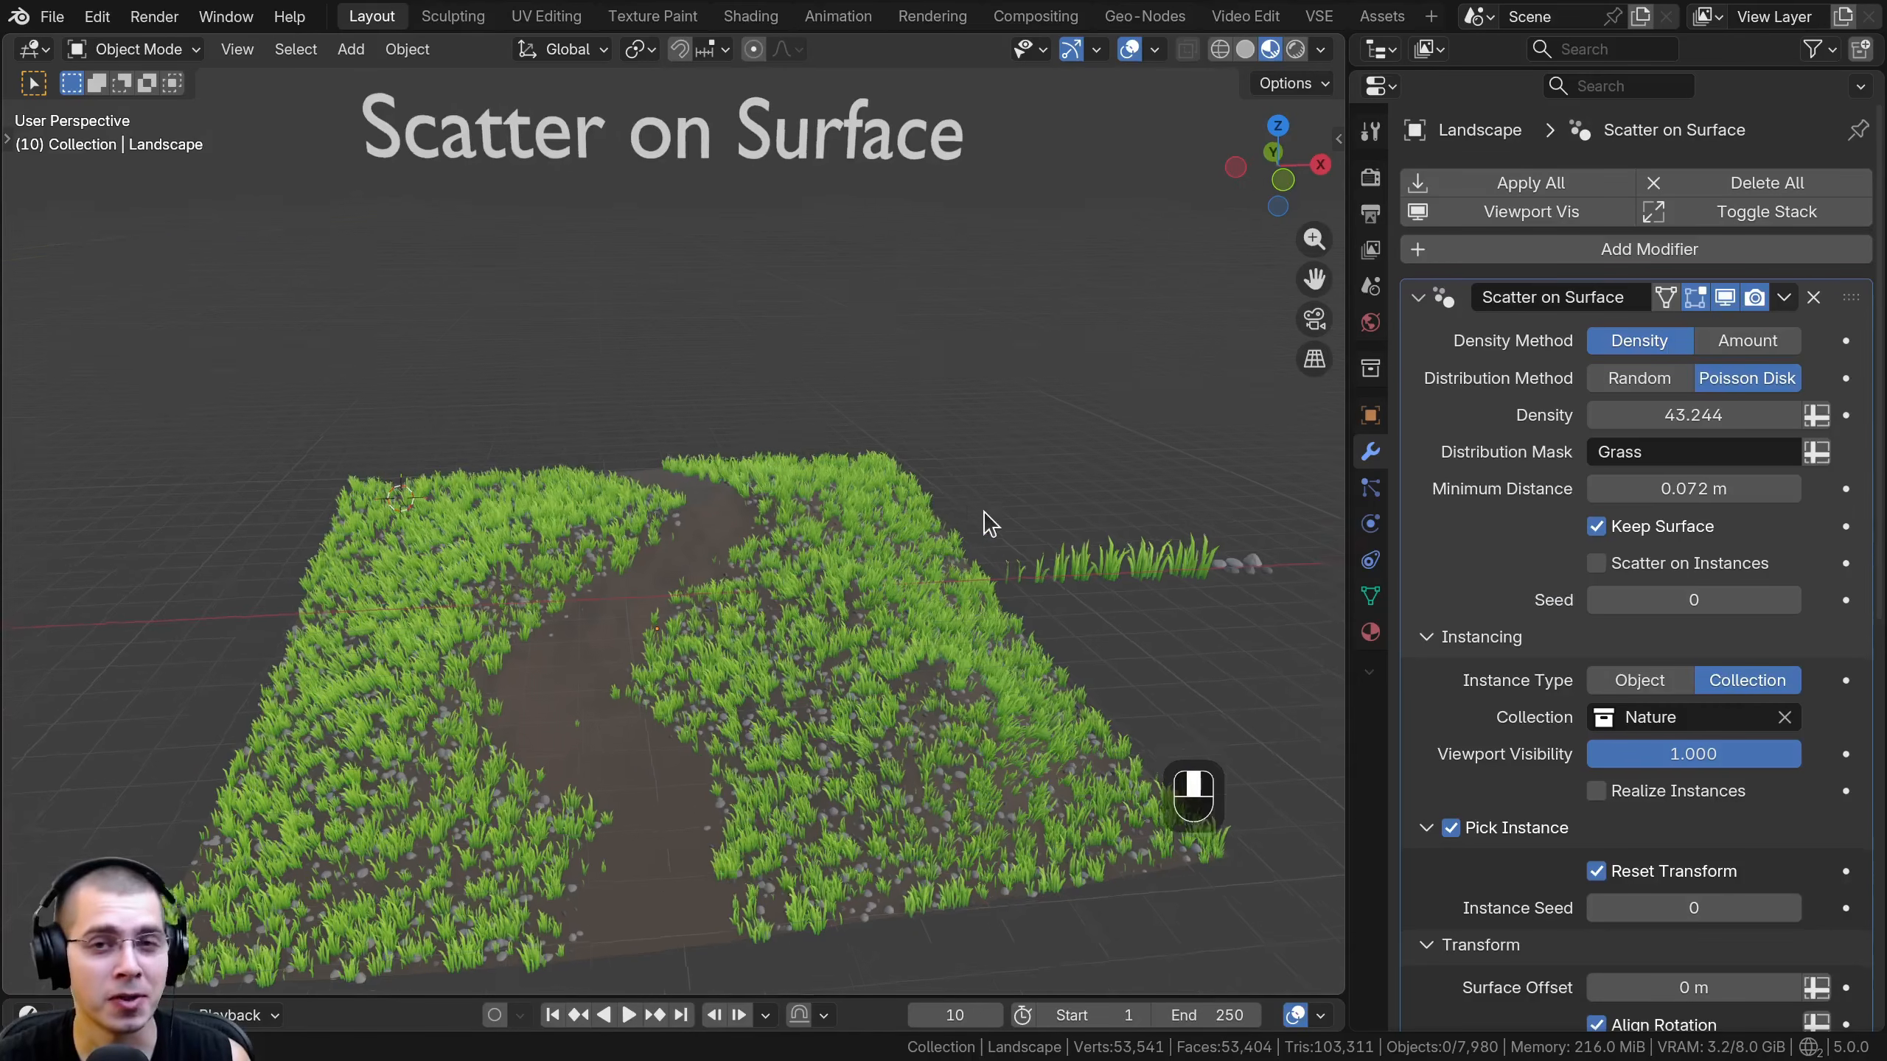
{"action": "middle_click_drag", "start_coordinate": [990, 524], "coordinate": [999, 515]}
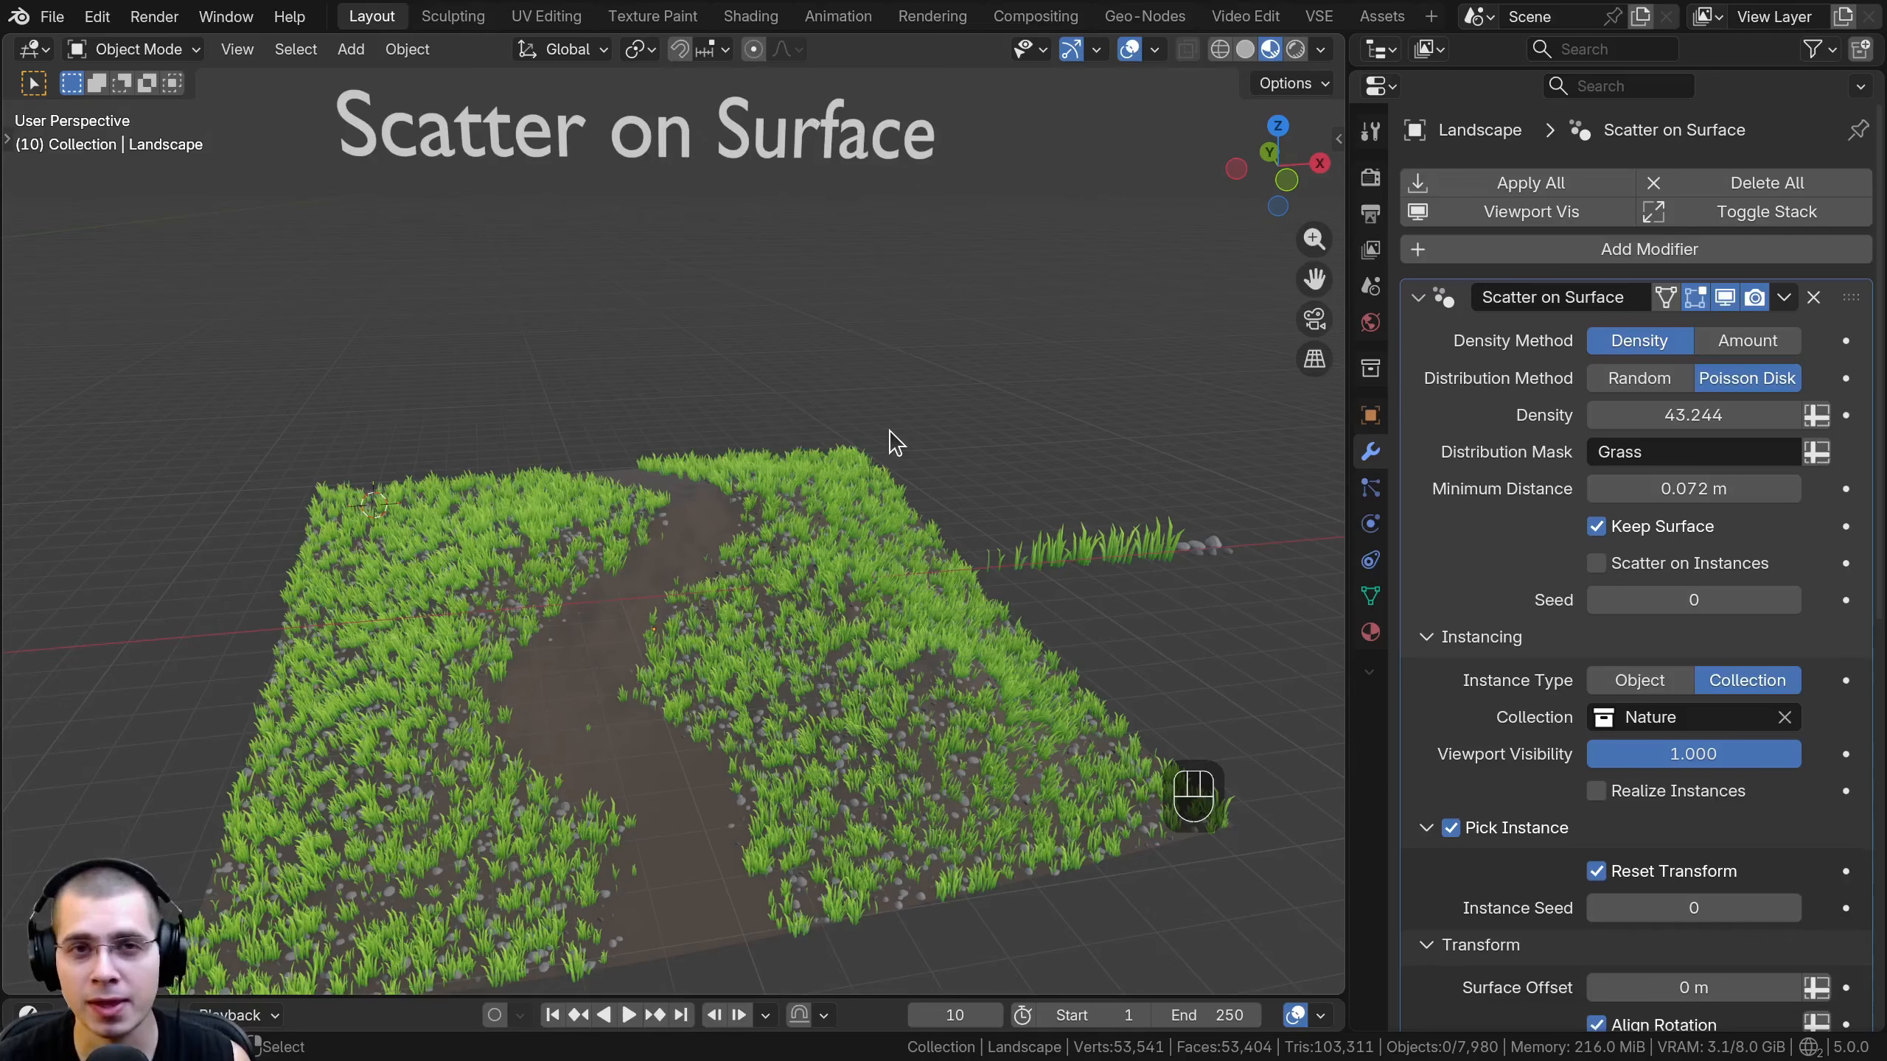
- Move the "Scatter on Surface" title text down along the Z axis and deselect it
{"action": "middle_click_drag", "start_coordinate": [712, 463], "coordinate": [727, 446], "text": "shift"}
{"action": "left_click", "coordinate": [667, 135]}
{"action": "key", "text": "g"}
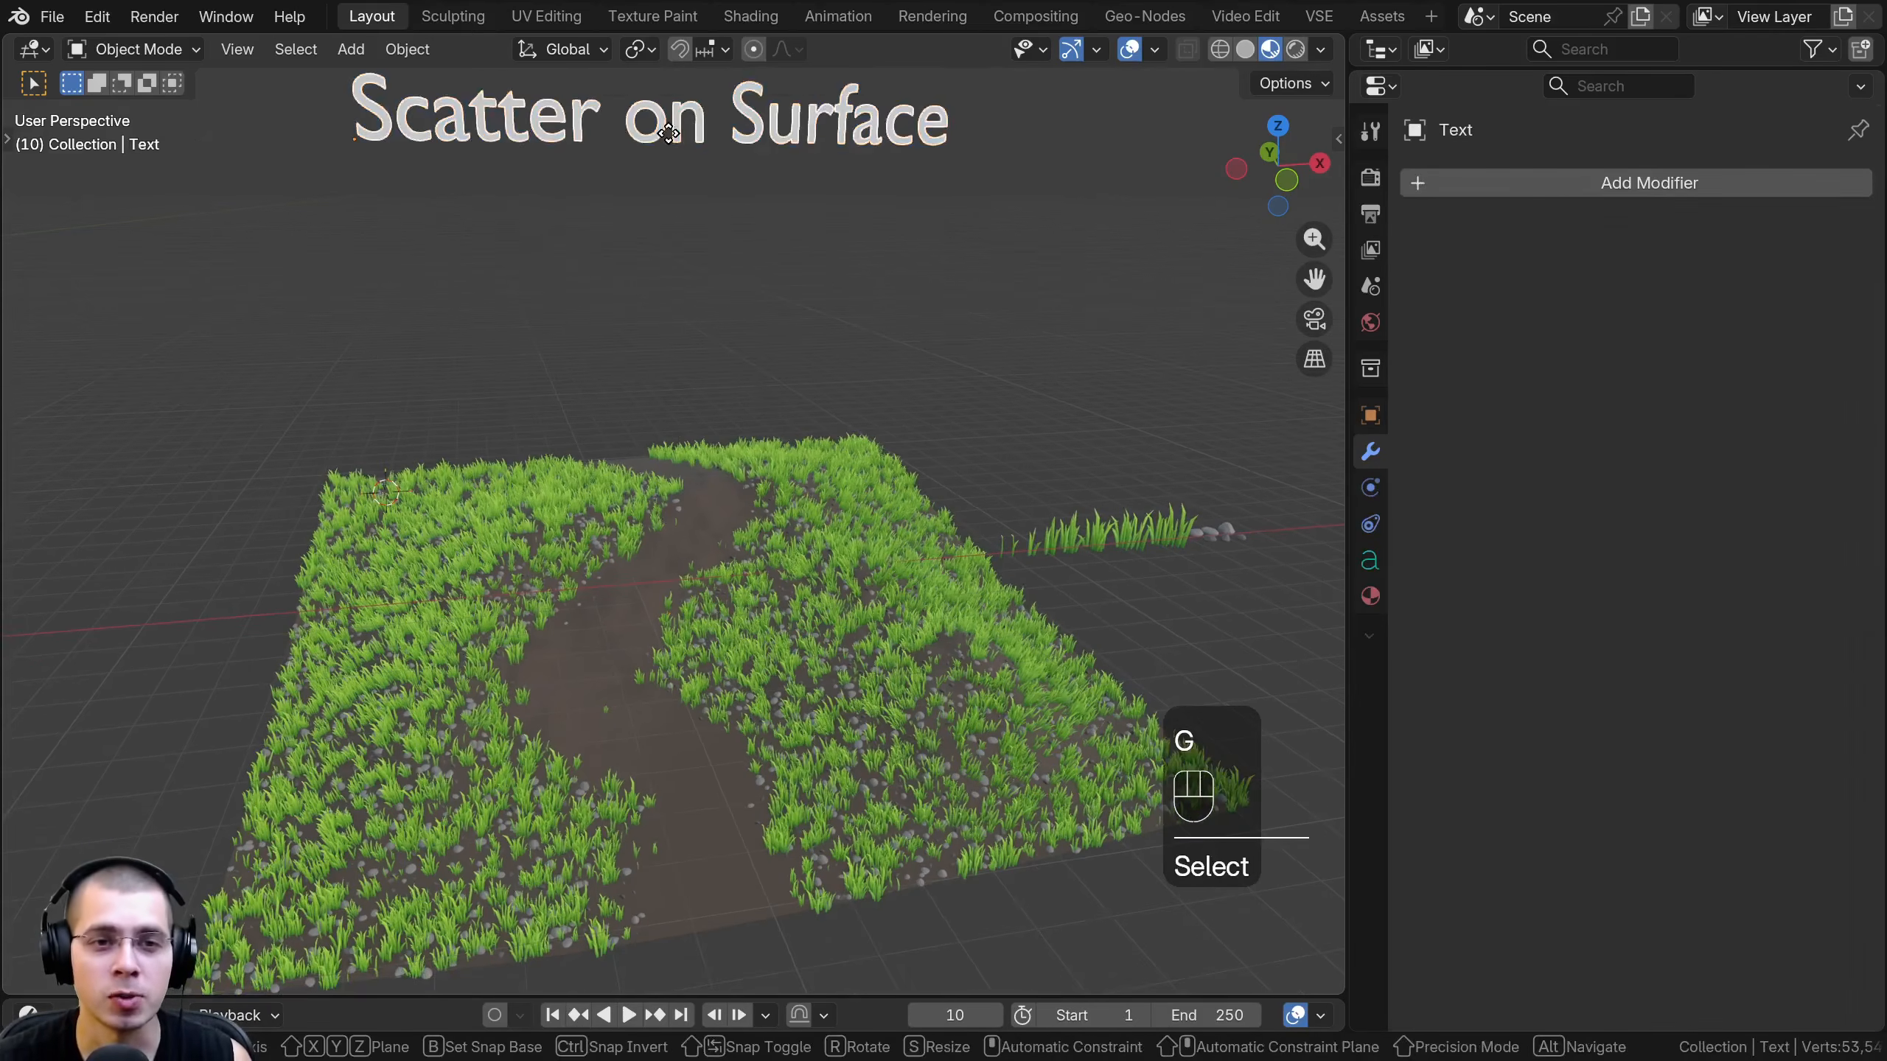
{"action": "key", "text": "z"}
{"action": "left_click", "coordinate": [661, 341]}
{"action": "key", "text": "a"}
- Select the grass landscape and examine how its grass and rocks are scattered around the path, comparing it selected and deselected
{"action": "left_click", "coordinate": [746, 487]}
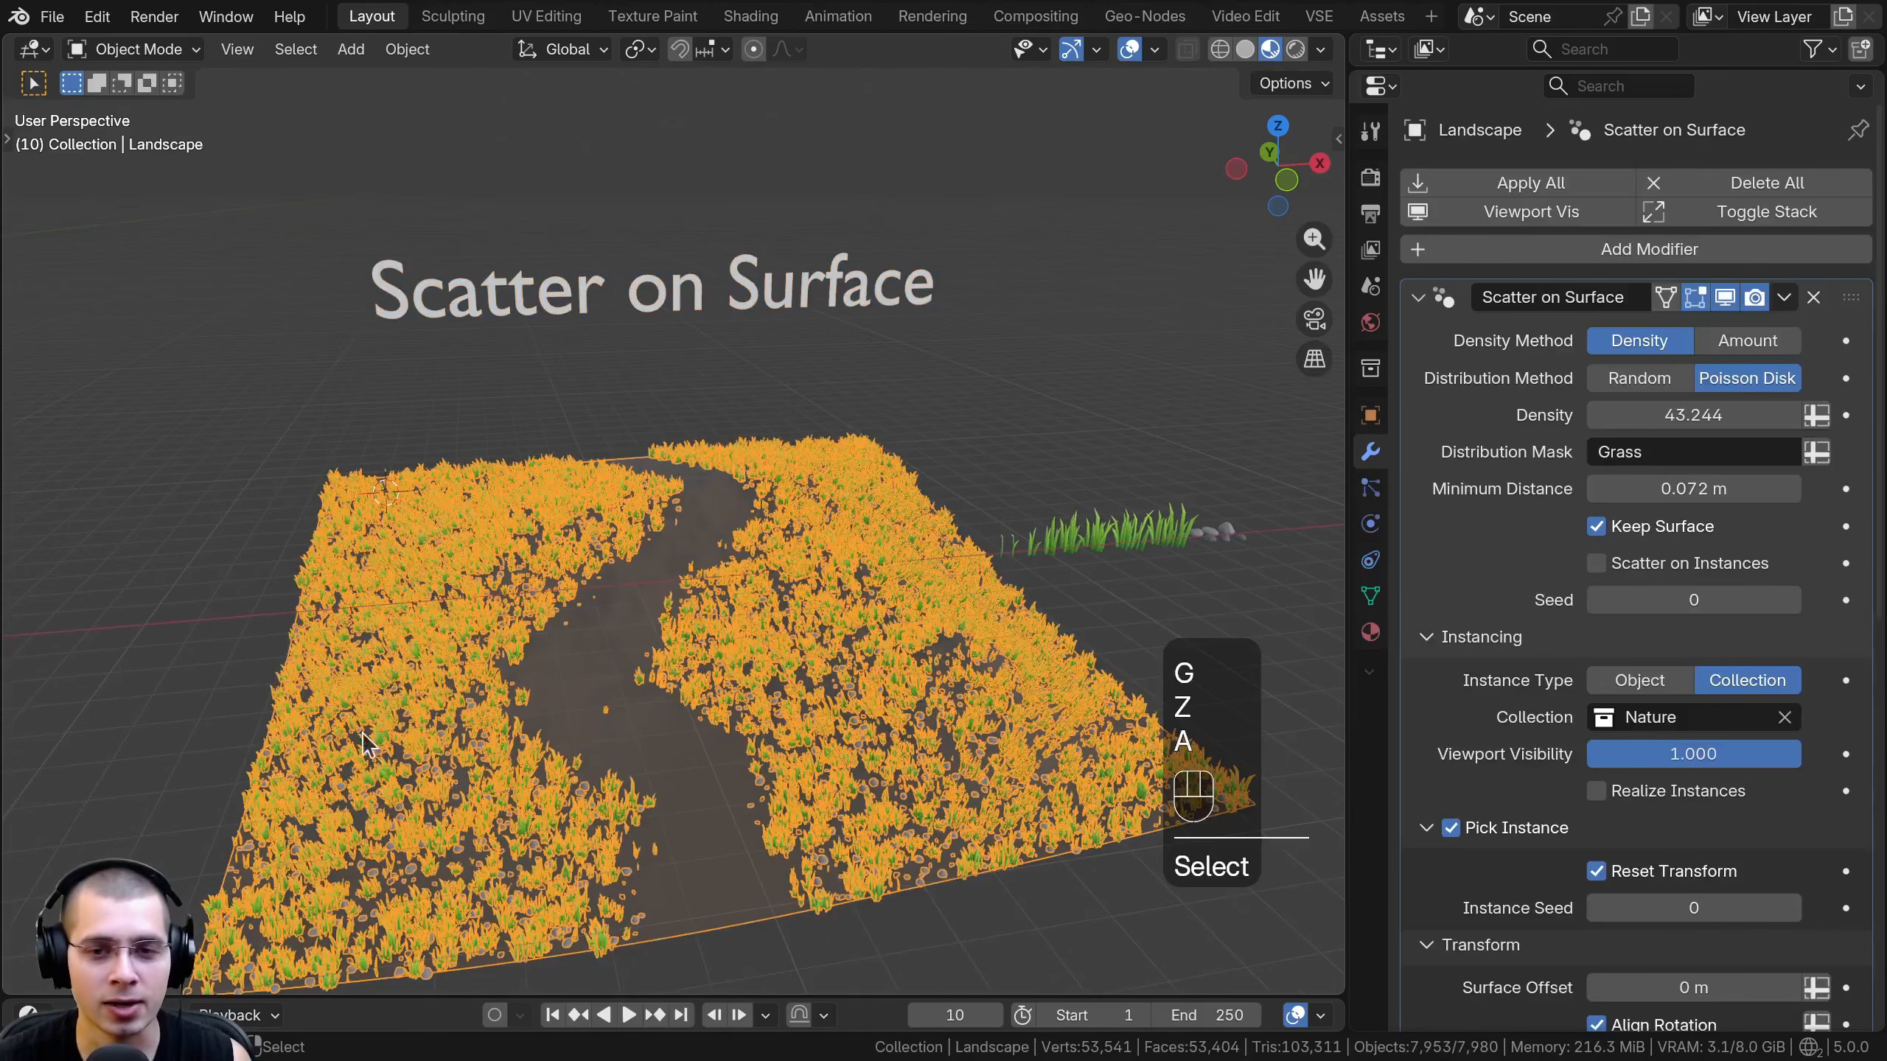
{"action": "middle_click_drag", "start_coordinate": [777, 554], "coordinate": [869, 517], "text": "shift"}
{"action": "scroll", "coordinate": [848, 467], "scroll_direction": "up", "scroll_amount": 1}
{"action": "key", "text": "a"}
{"action": "middle_click_drag", "start_coordinate": [1026, 581], "coordinate": [936, 577], "text": "shift"}
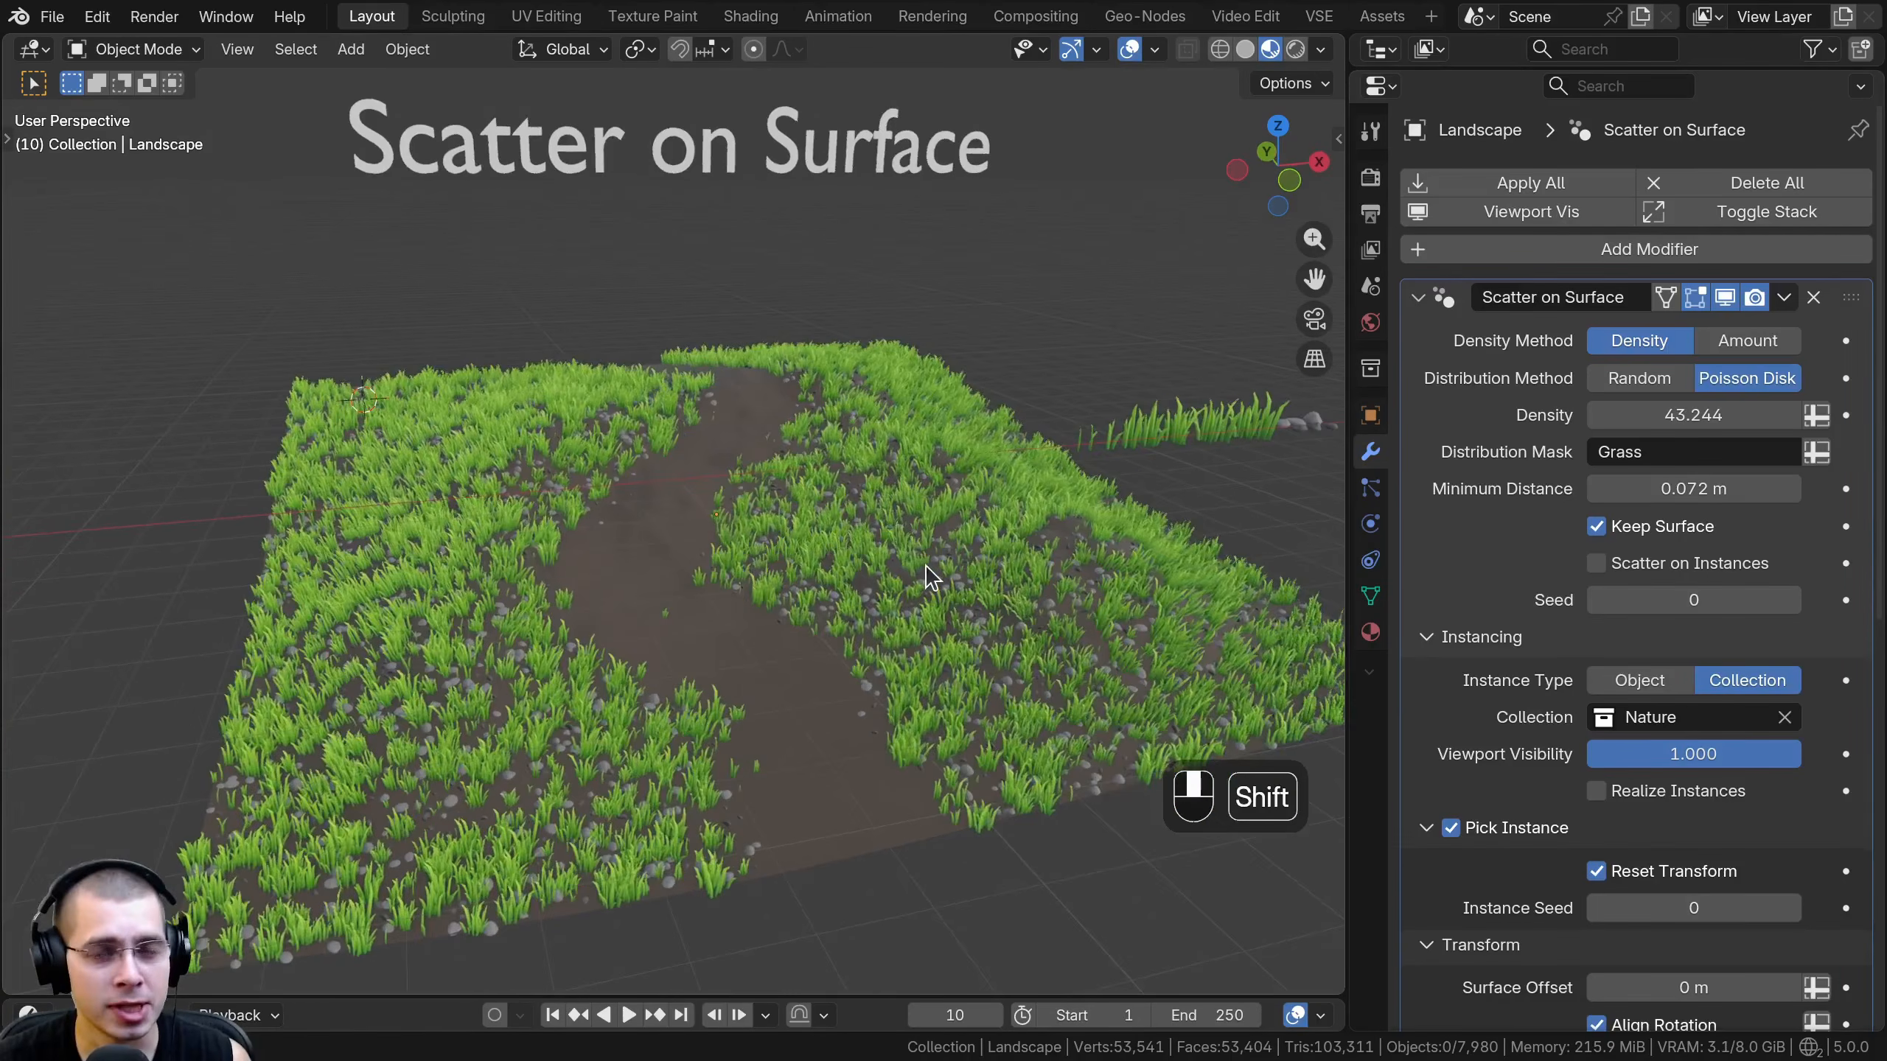
{"action": "scroll", "coordinate": [945, 543], "scroll_direction": "up", "scroll_amount": 1}
{"action": "left_click", "coordinate": [928, 553]}
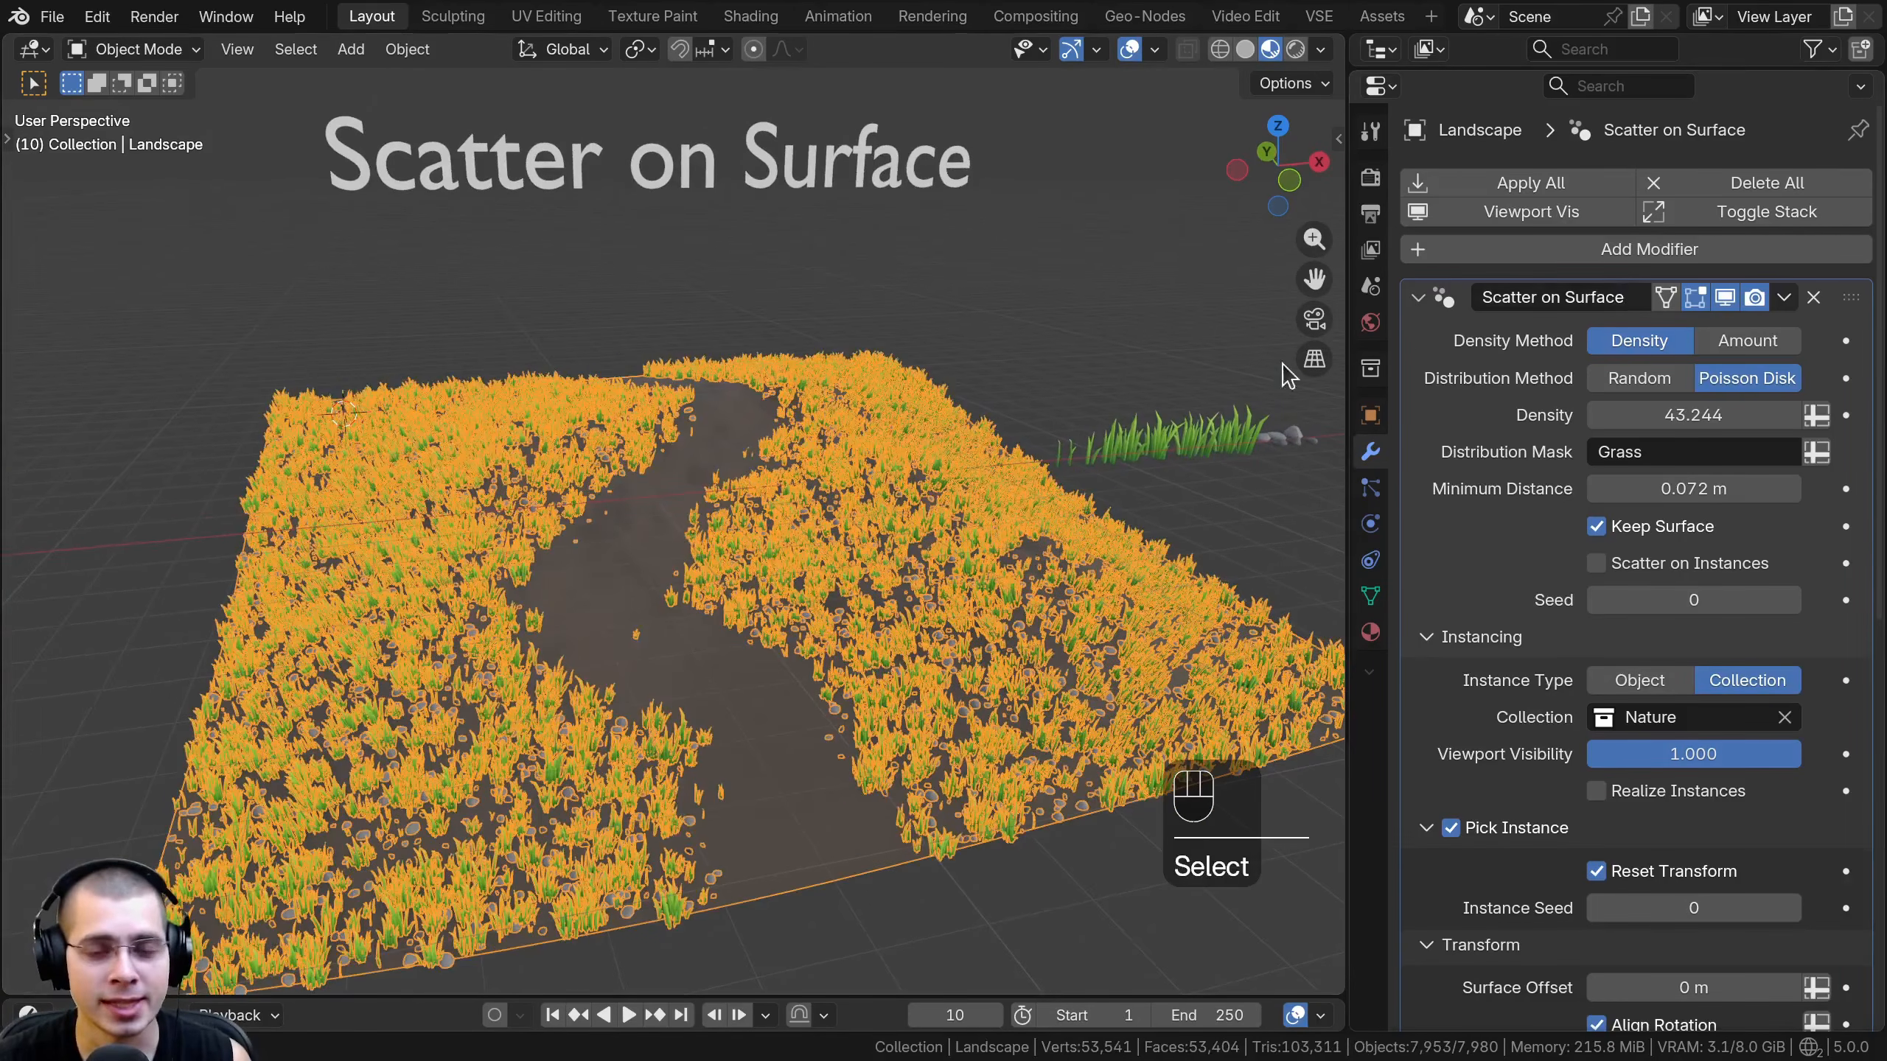
{"action": "scroll", "coordinate": [899, 491], "scroll_direction": "up", "scroll_amount": 5}
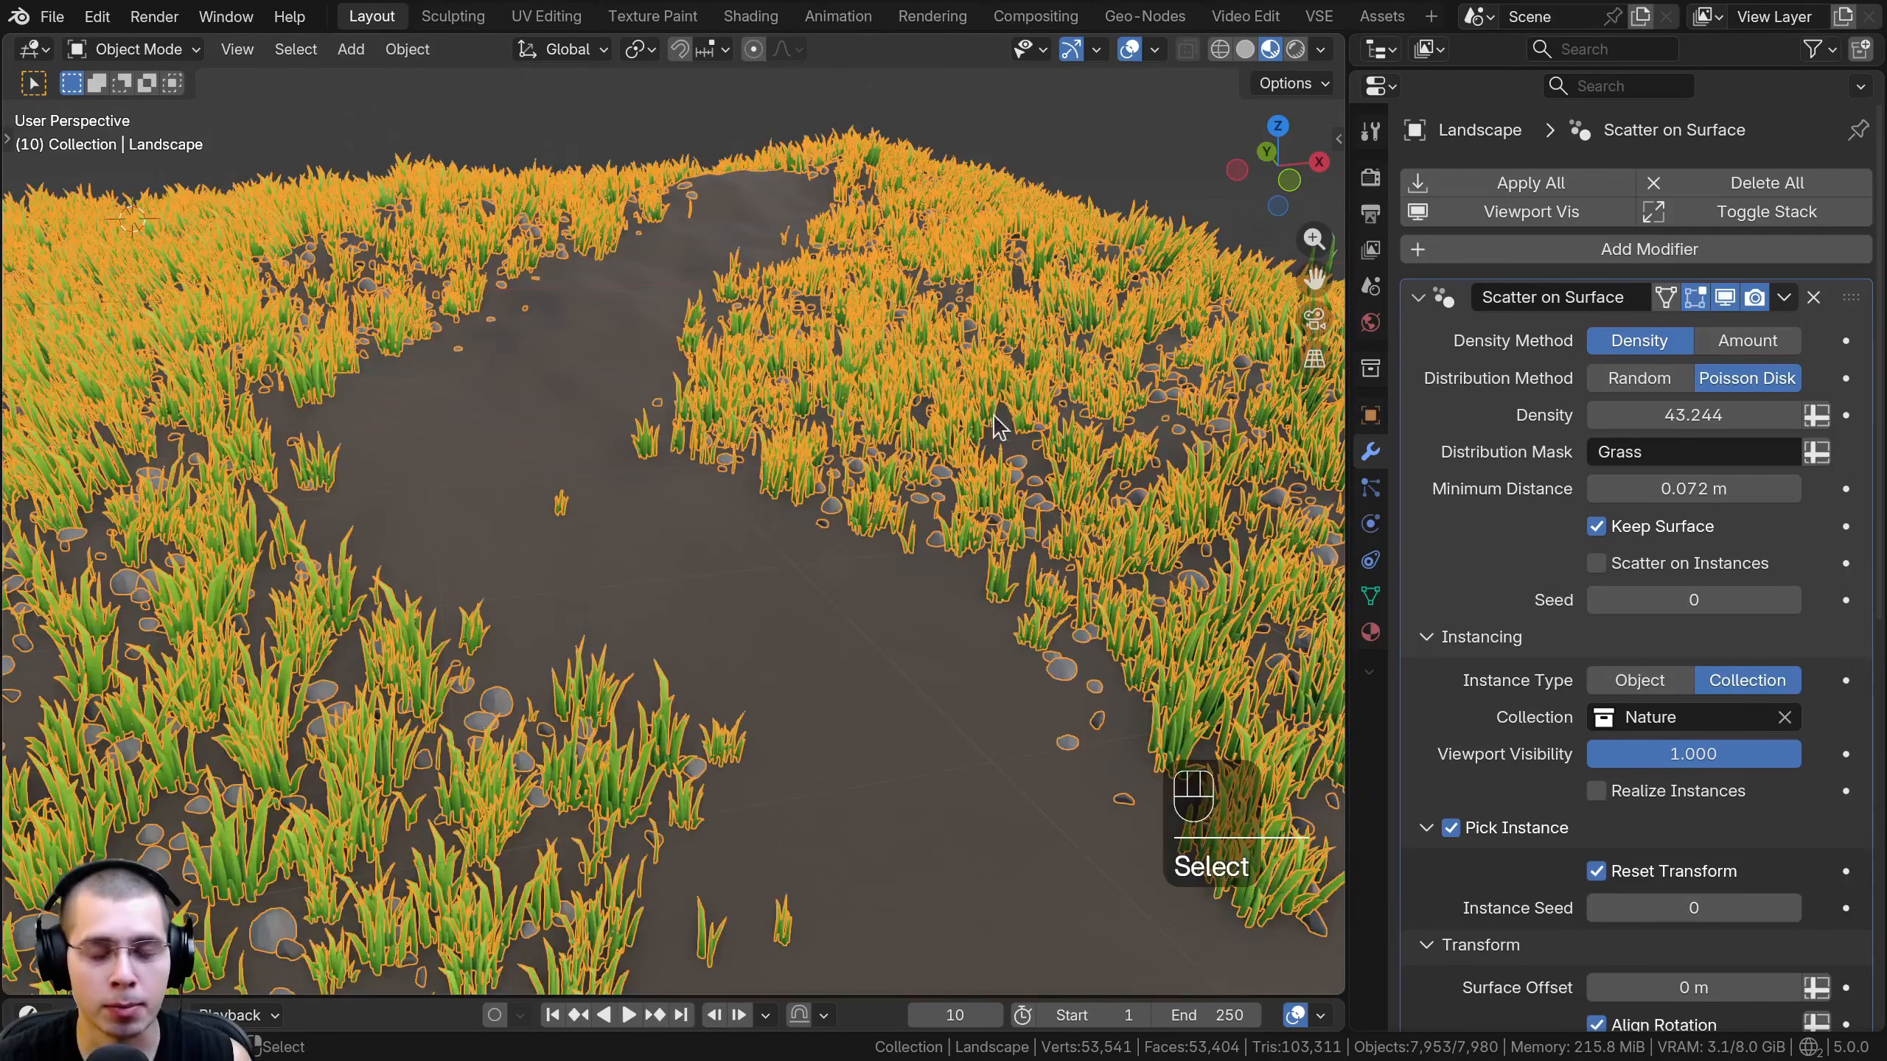
{"action": "scroll", "coordinate": [999, 428], "scroll_direction": "down", "scroll_amount": 5}
{"action": "key", "text": "a"}
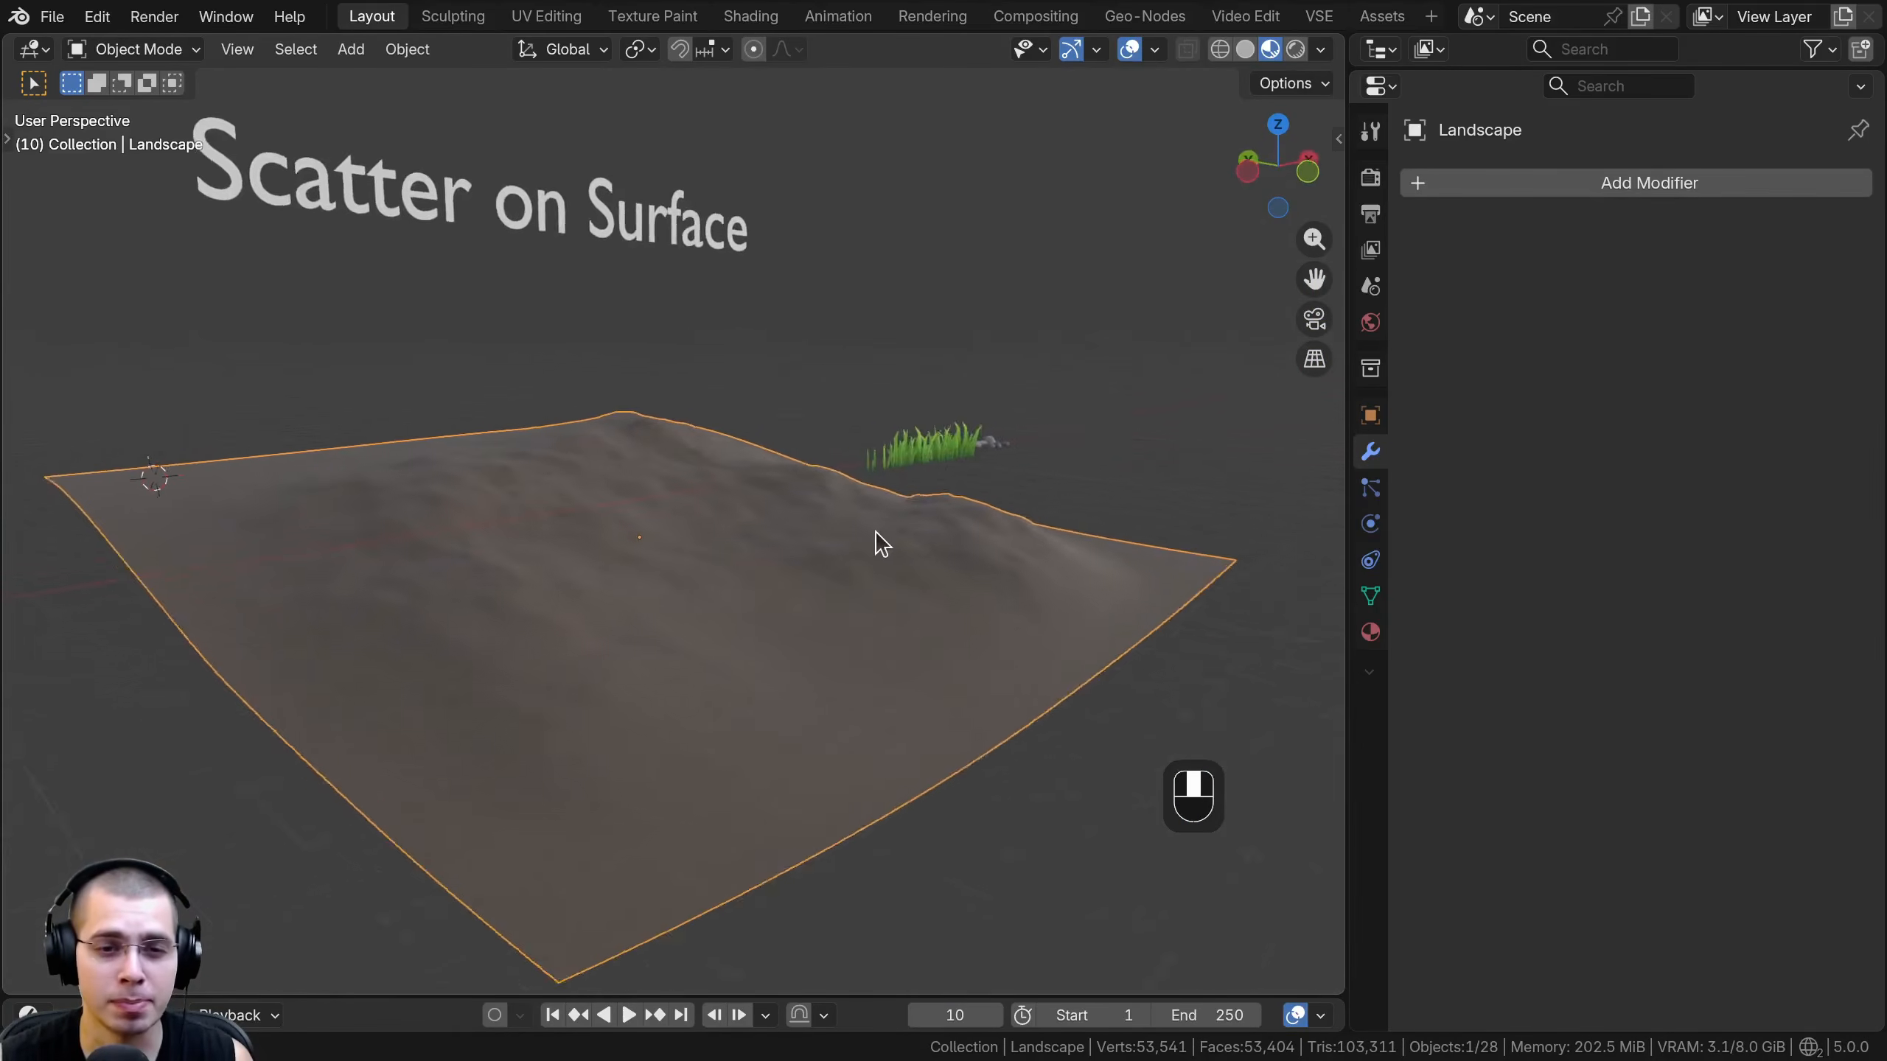
- Add a Scatter on Surface modifier to the bare landscape
{"action": "middle_click_drag", "start_coordinate": [875, 531], "coordinate": [783, 539]}
{"action": "left_click", "coordinate": [1656, 183]}
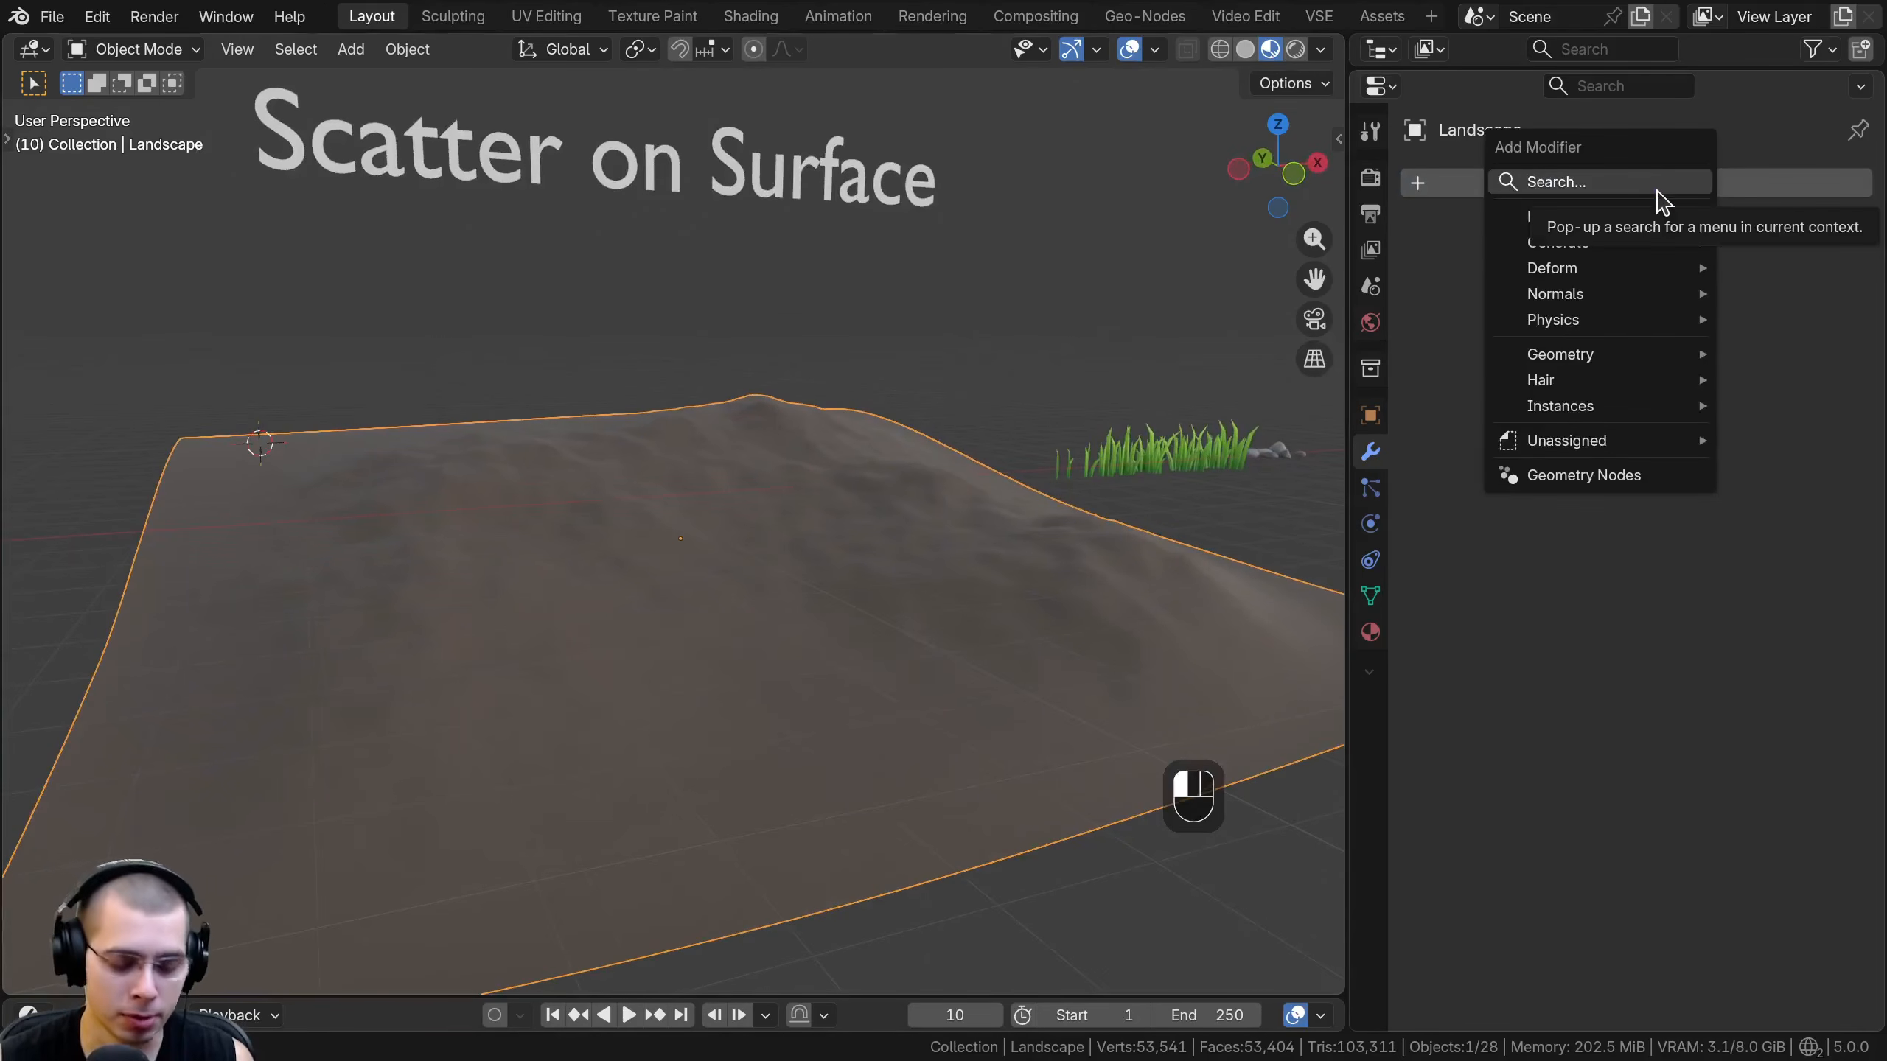
{"action": "type", "text": "scatt"}
{"action": "left_click", "coordinate": [1311, 242]}
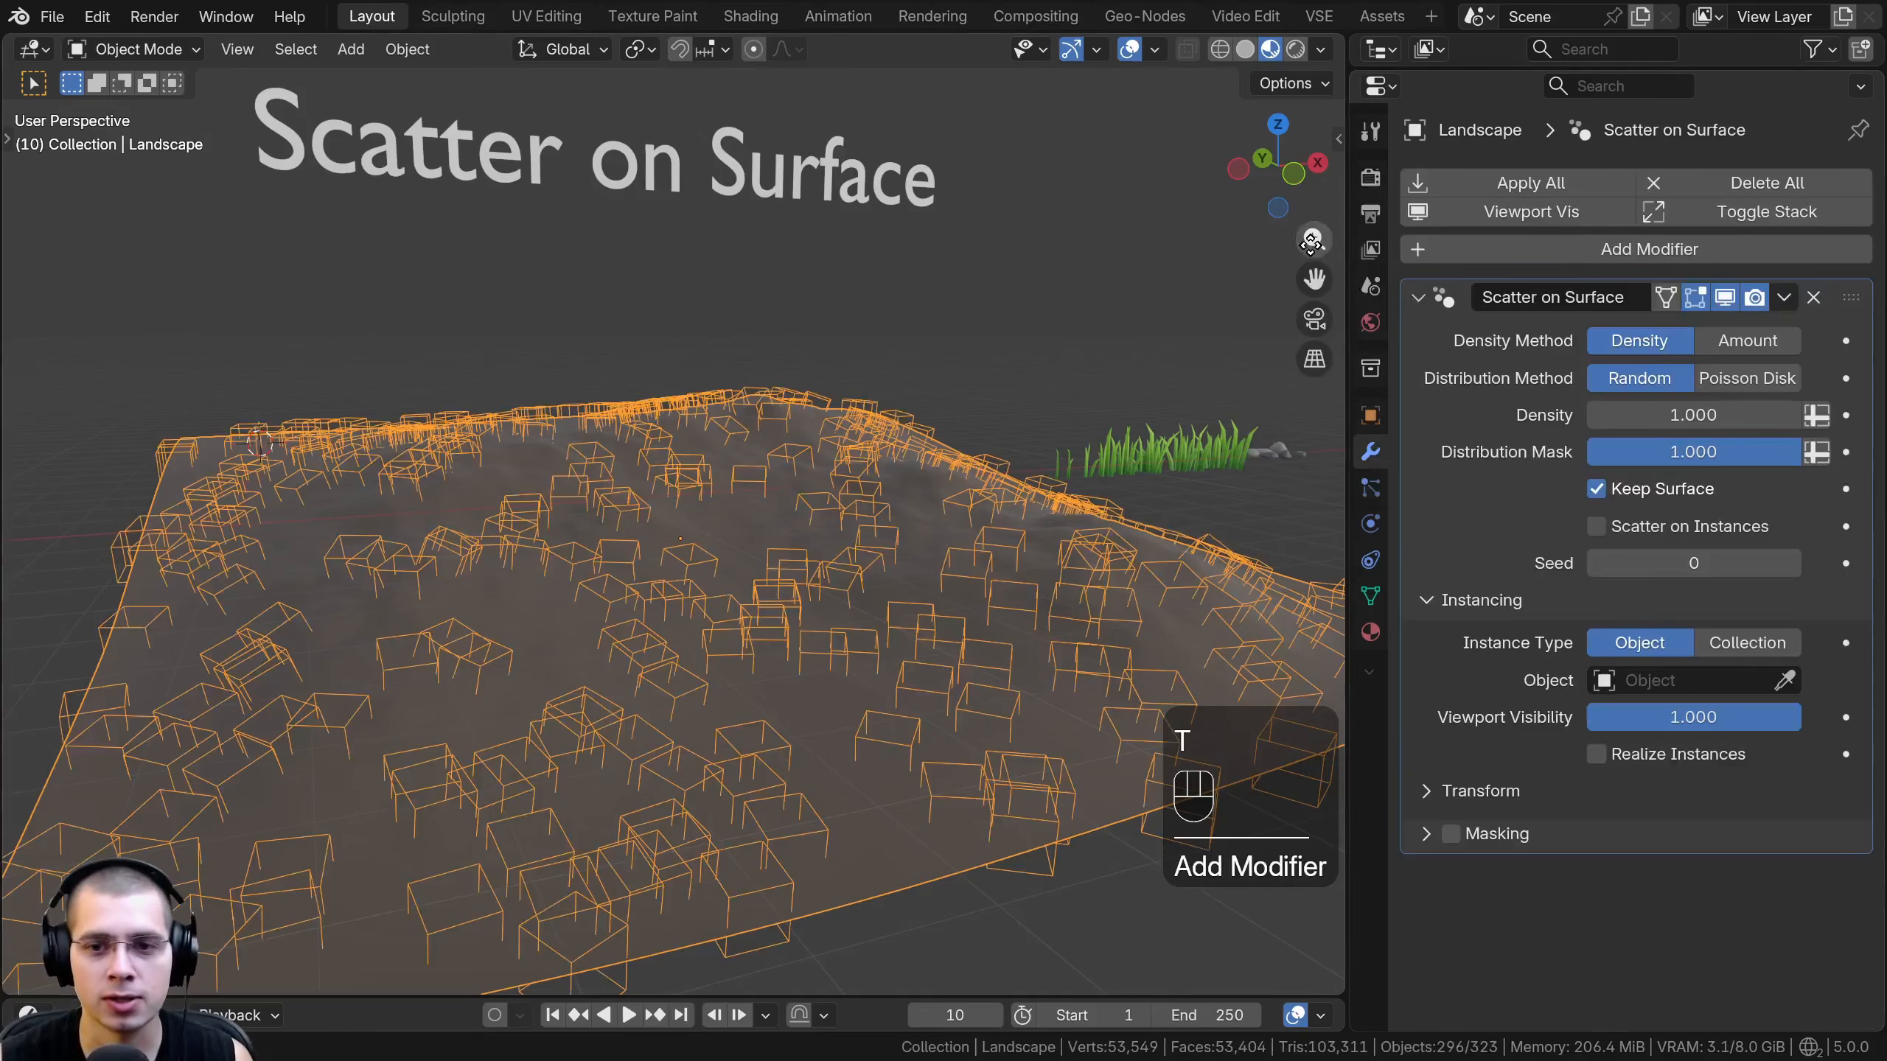
- Box-select the grass and rock source objects beside the landscape to point them out, and reselect the landscape
{"action": "middle_click_drag", "start_coordinate": [1040, 346], "coordinate": [783, 487]}
{"action": "key", "text": "a"}
{"action": "key", "text": "b"}
{"action": "left_click_drag", "start_coordinate": [789, 468], "coordinate": [1154, 531]}
{"action": "key", "text": "a"}
{"action": "left_click", "coordinate": [732, 394]}
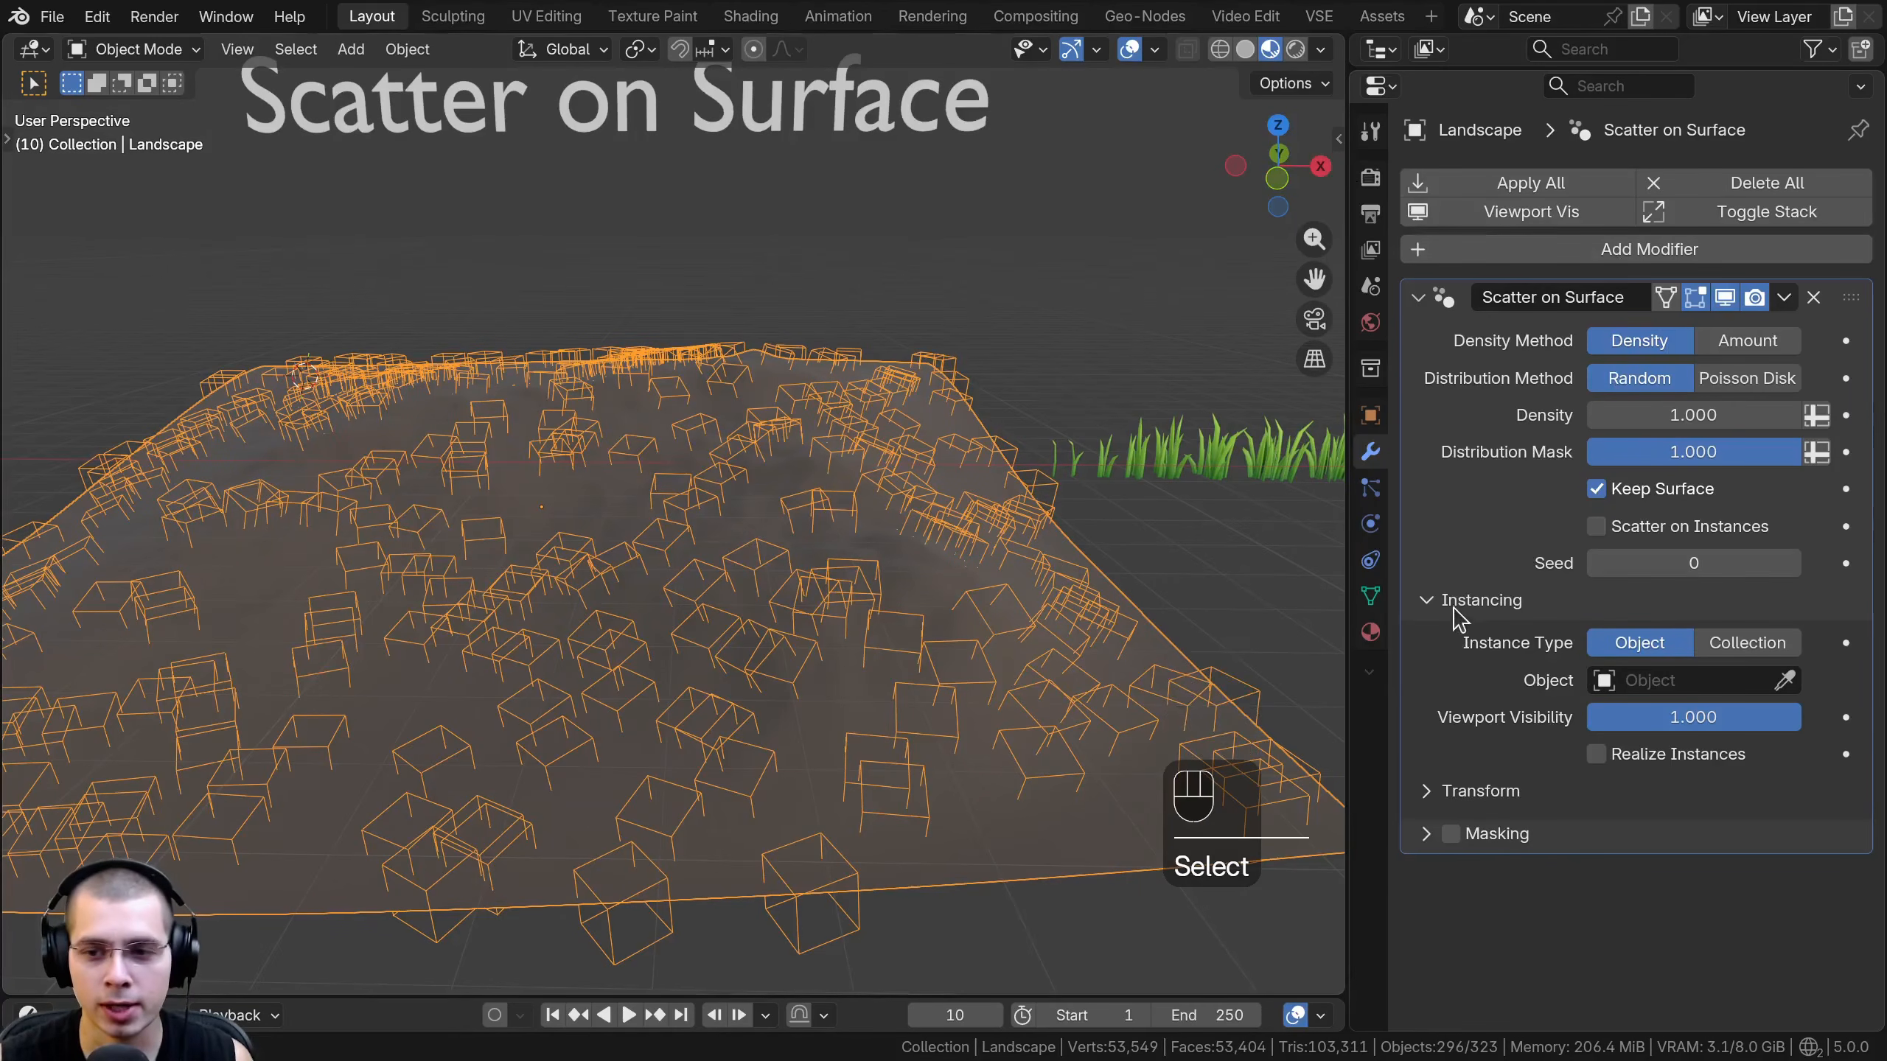
- Pick the Grass 12 object beside the landscape as the object to scatter
{"action": "left_click", "coordinate": [1678, 682]}
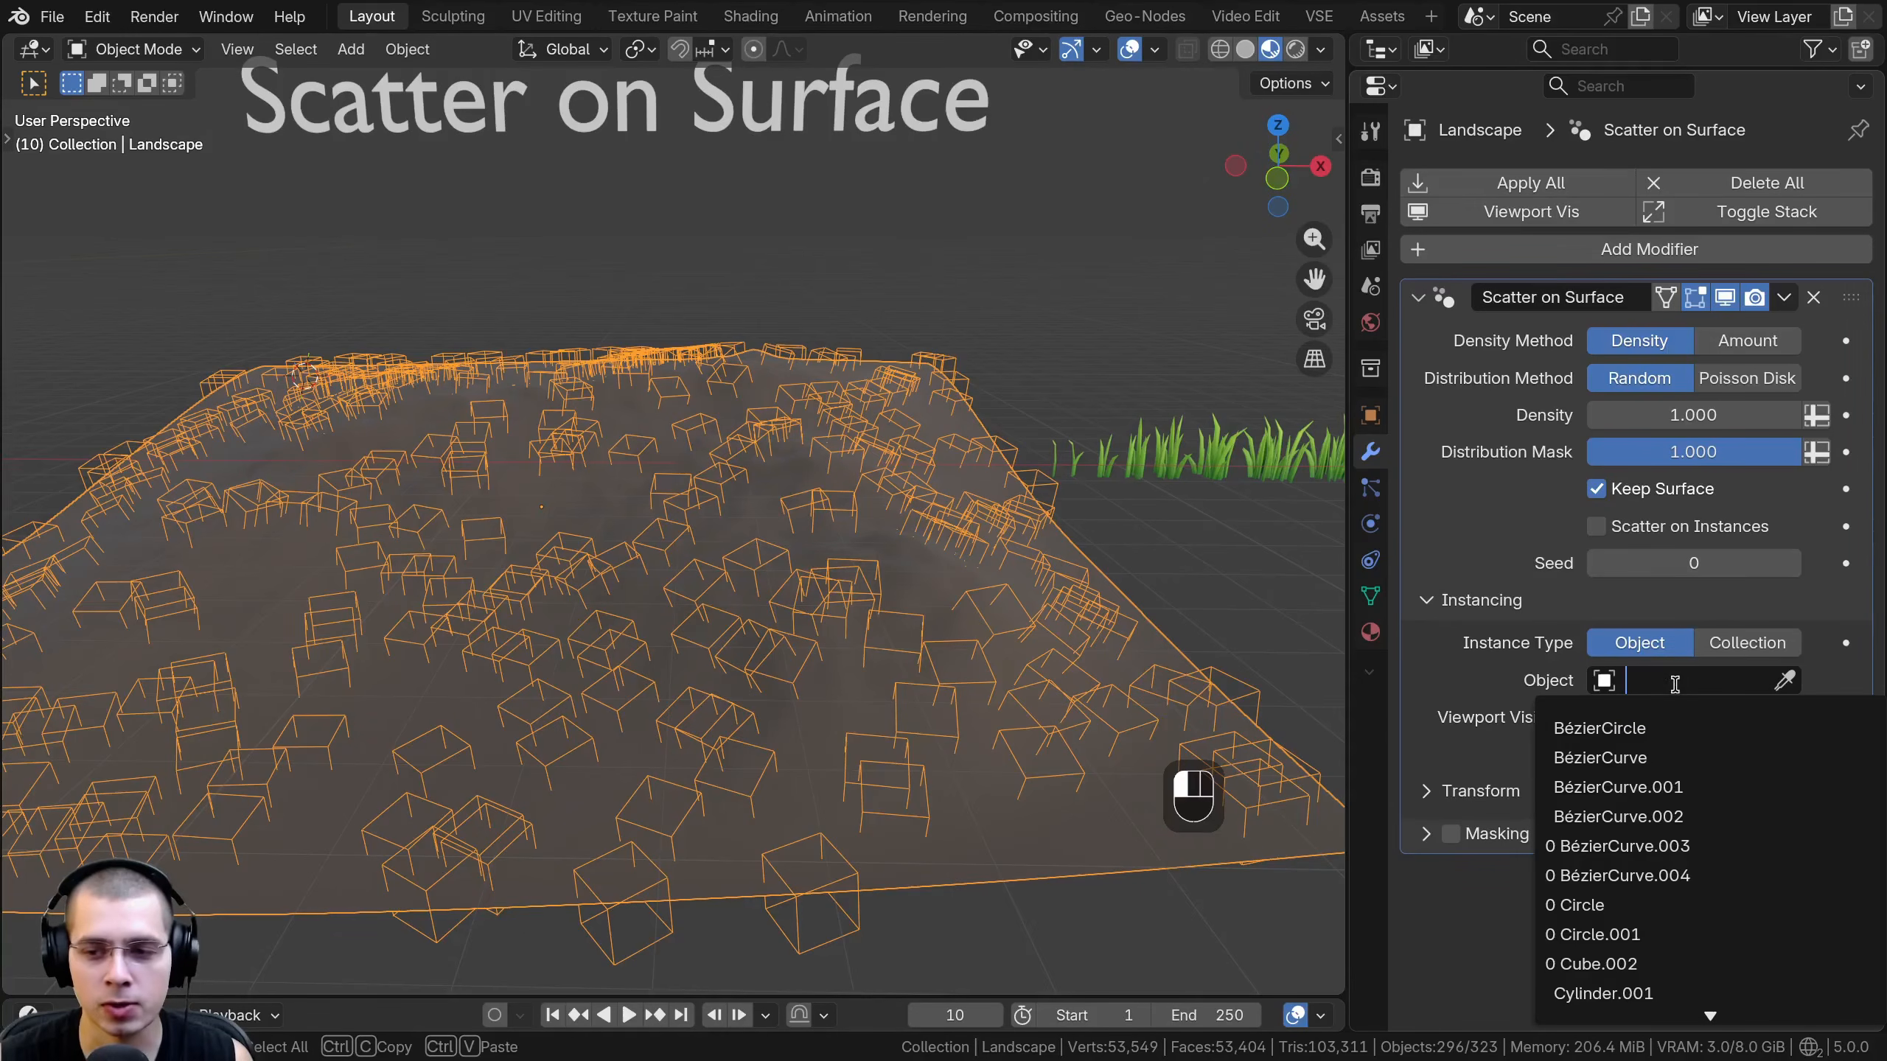
{"action": "left_click", "coordinate": [1784, 680]}
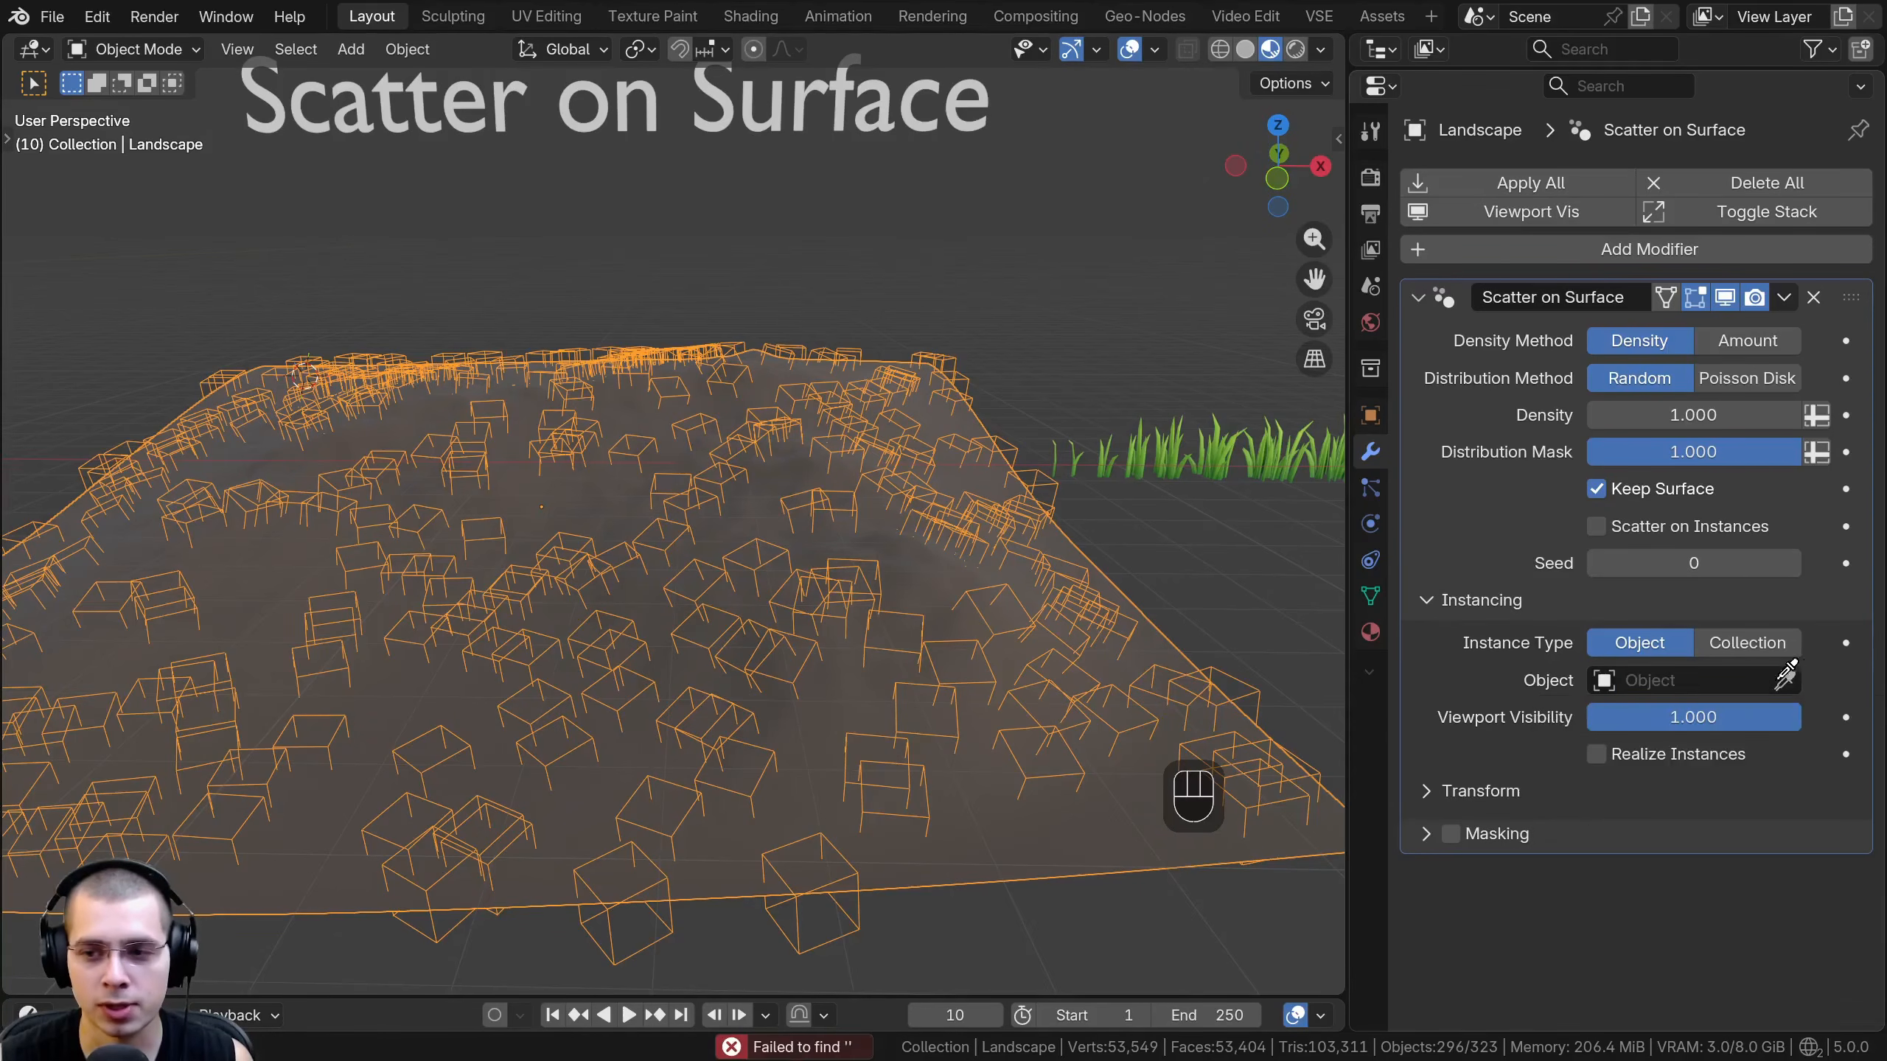
{"action": "left_click", "coordinate": [1279, 462]}
{"action": "middle_click_drag", "start_coordinate": [1279, 462], "coordinate": [876, 375]}
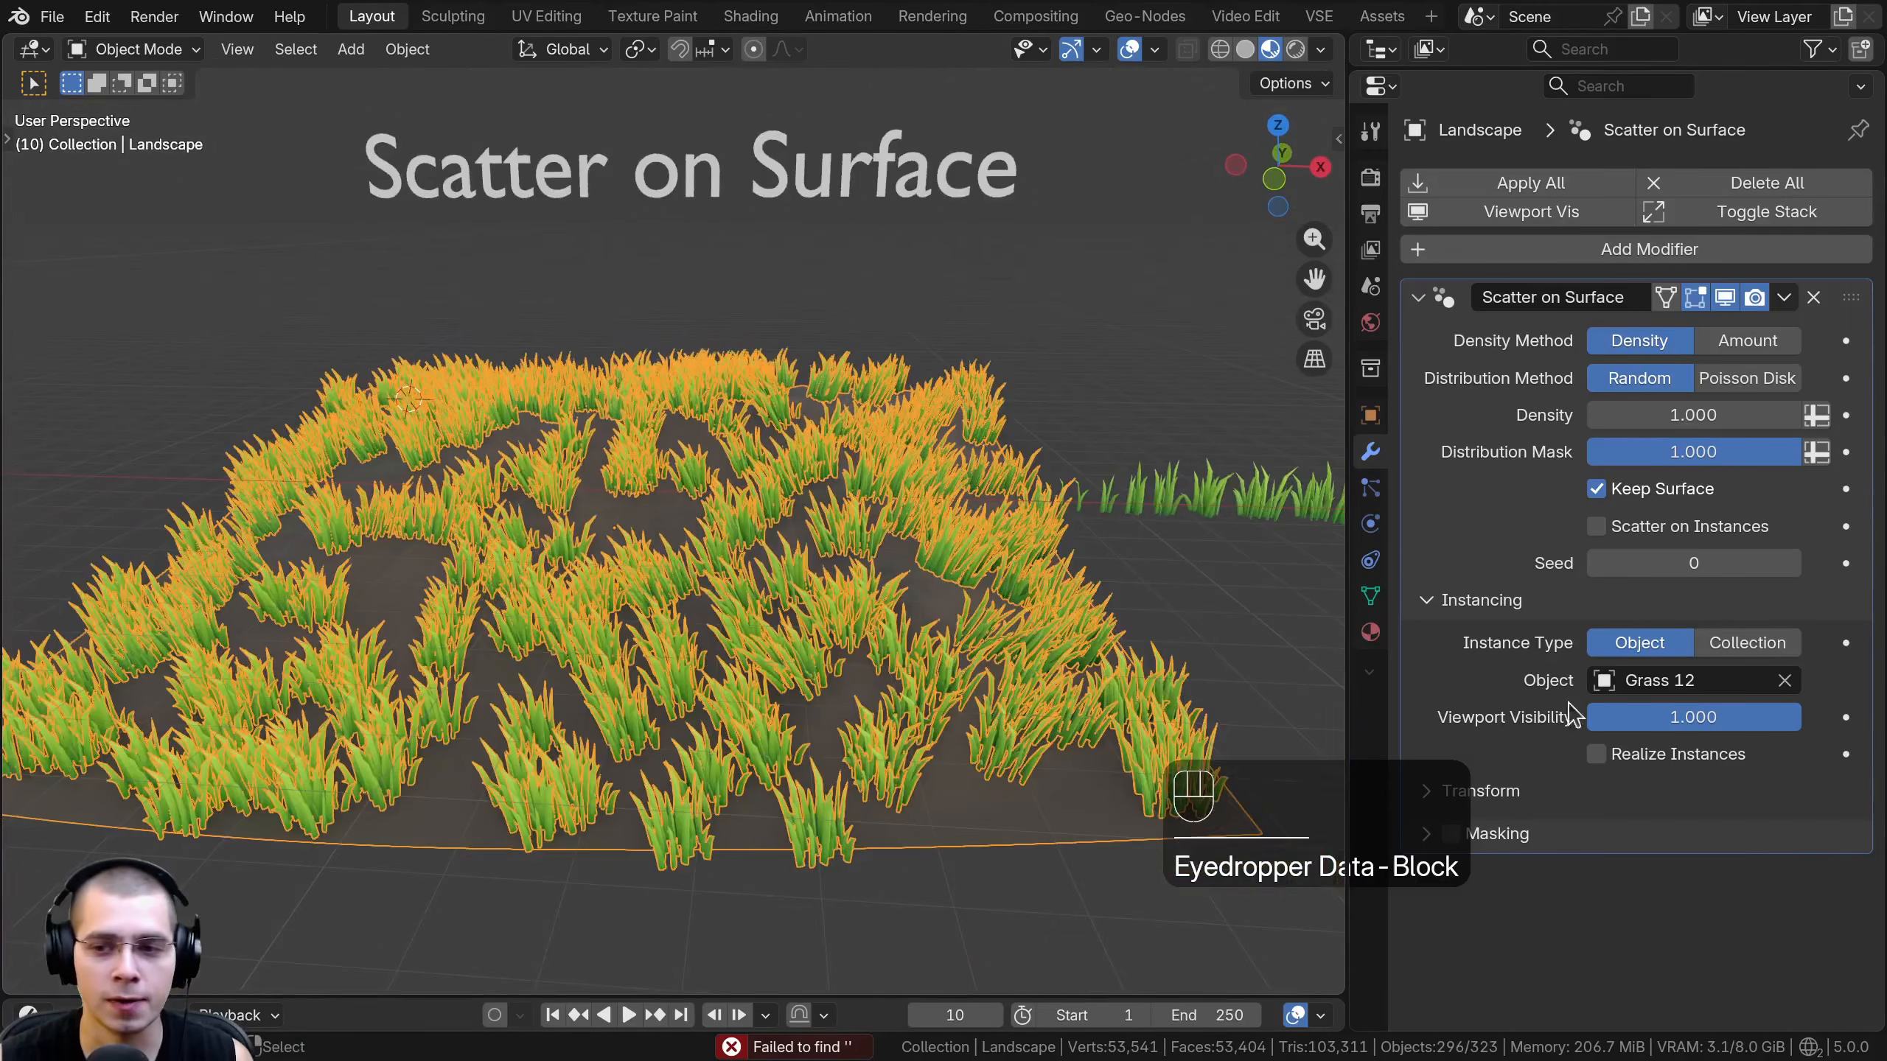
- Switch the Scatter on Surface instance type to Collection and choose the Nature collection
{"action": "left_click", "coordinate": [1765, 643]}
{"action": "left_click", "coordinate": [1699, 680]}
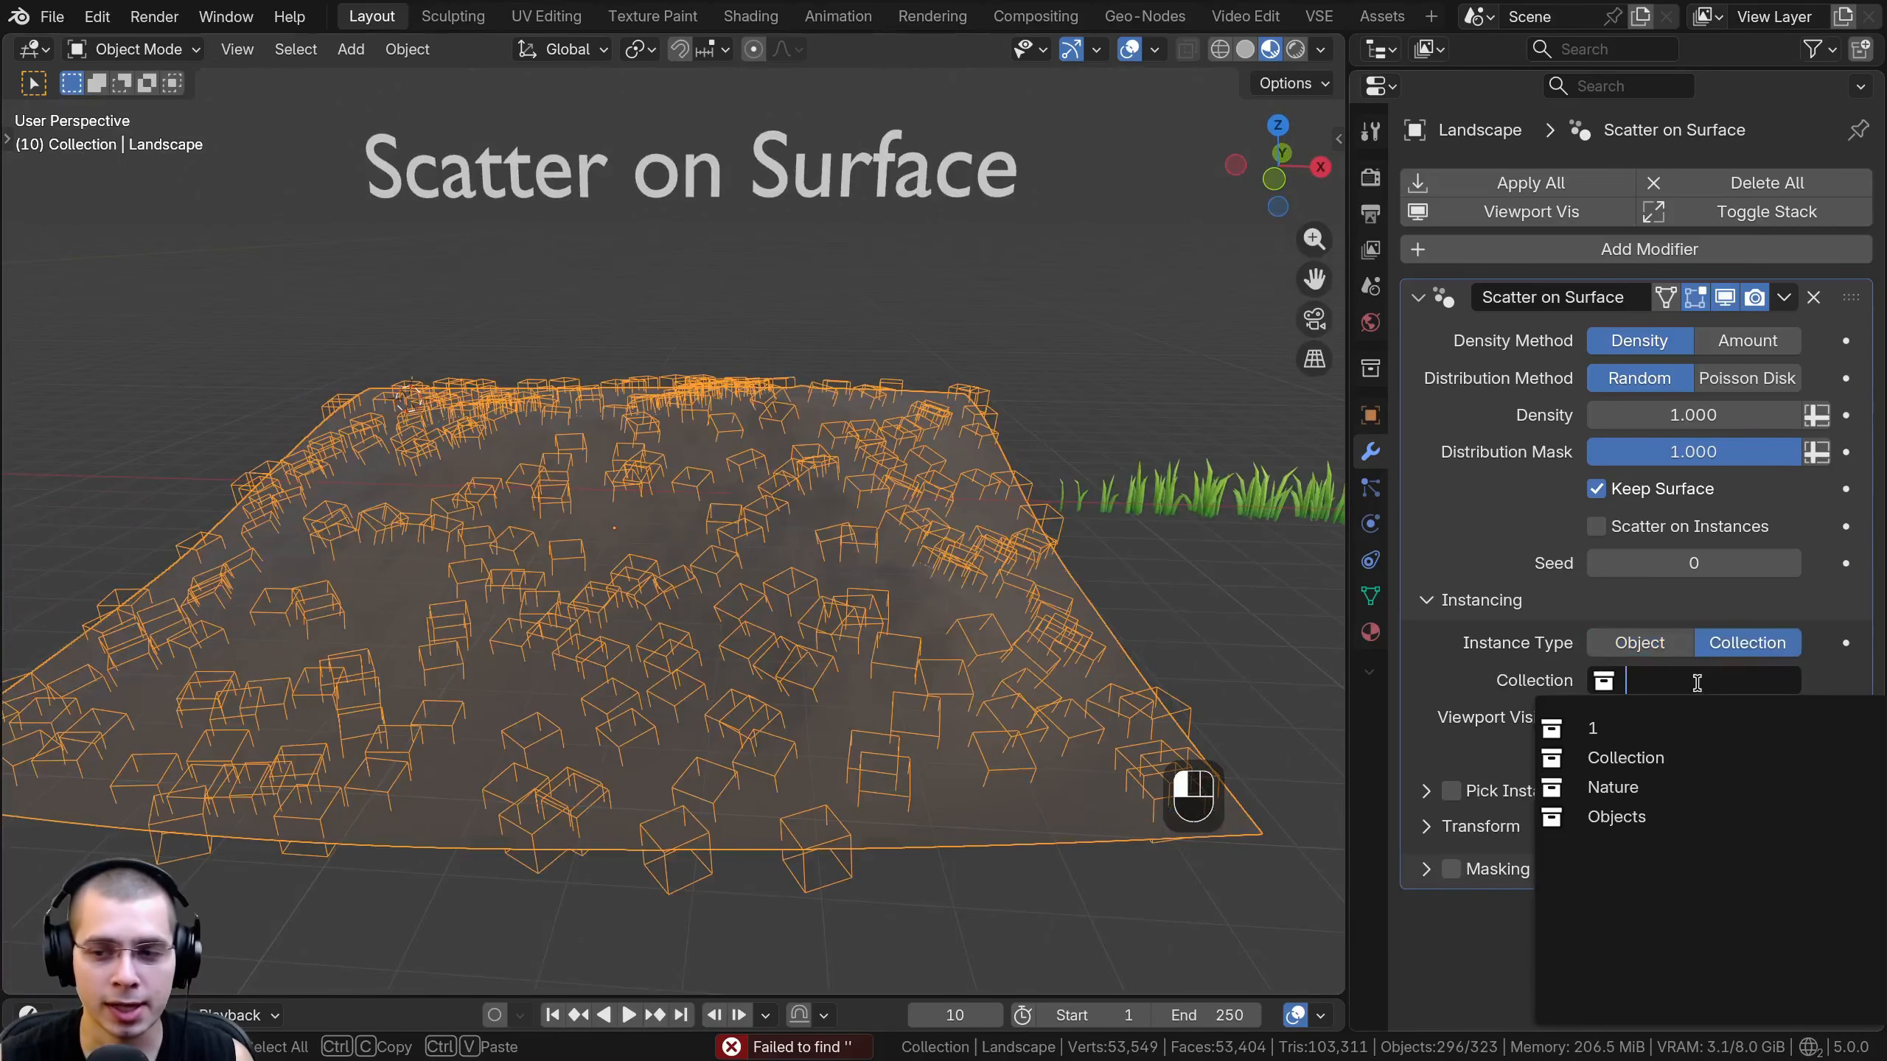
{"action": "left_click", "coordinate": [1643, 789]}
{"action": "scroll", "coordinate": [1040, 639], "scroll_direction": "down", "scroll_amount": 1}
{"action": "middle_click_drag", "start_coordinate": [893, 599], "coordinate": [1070, 509], "text": "shift"}
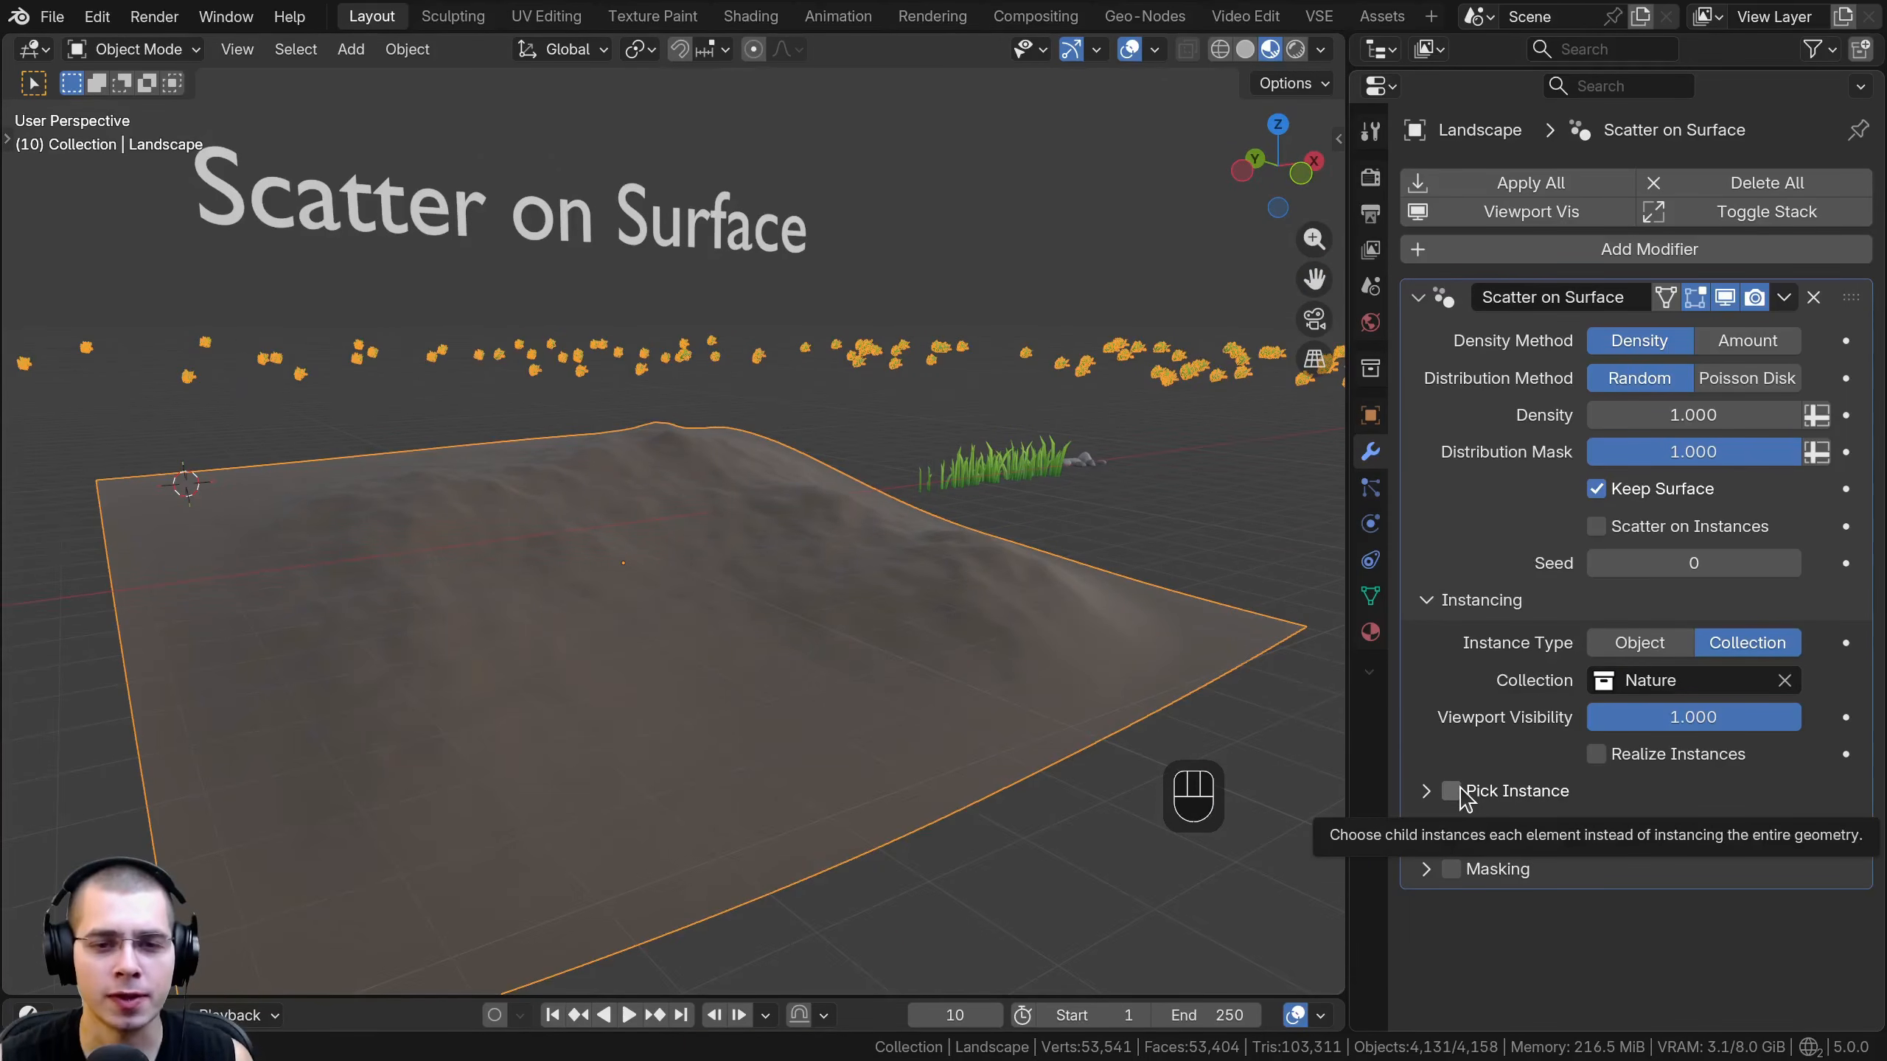
- Enable Pick Instance so that individual grass clumps and rocks are scattered over the landscape
{"action": "left_click", "coordinate": [1451, 791]}
{"action": "middle_click_drag", "start_coordinate": [921, 475], "coordinate": [919, 550]}
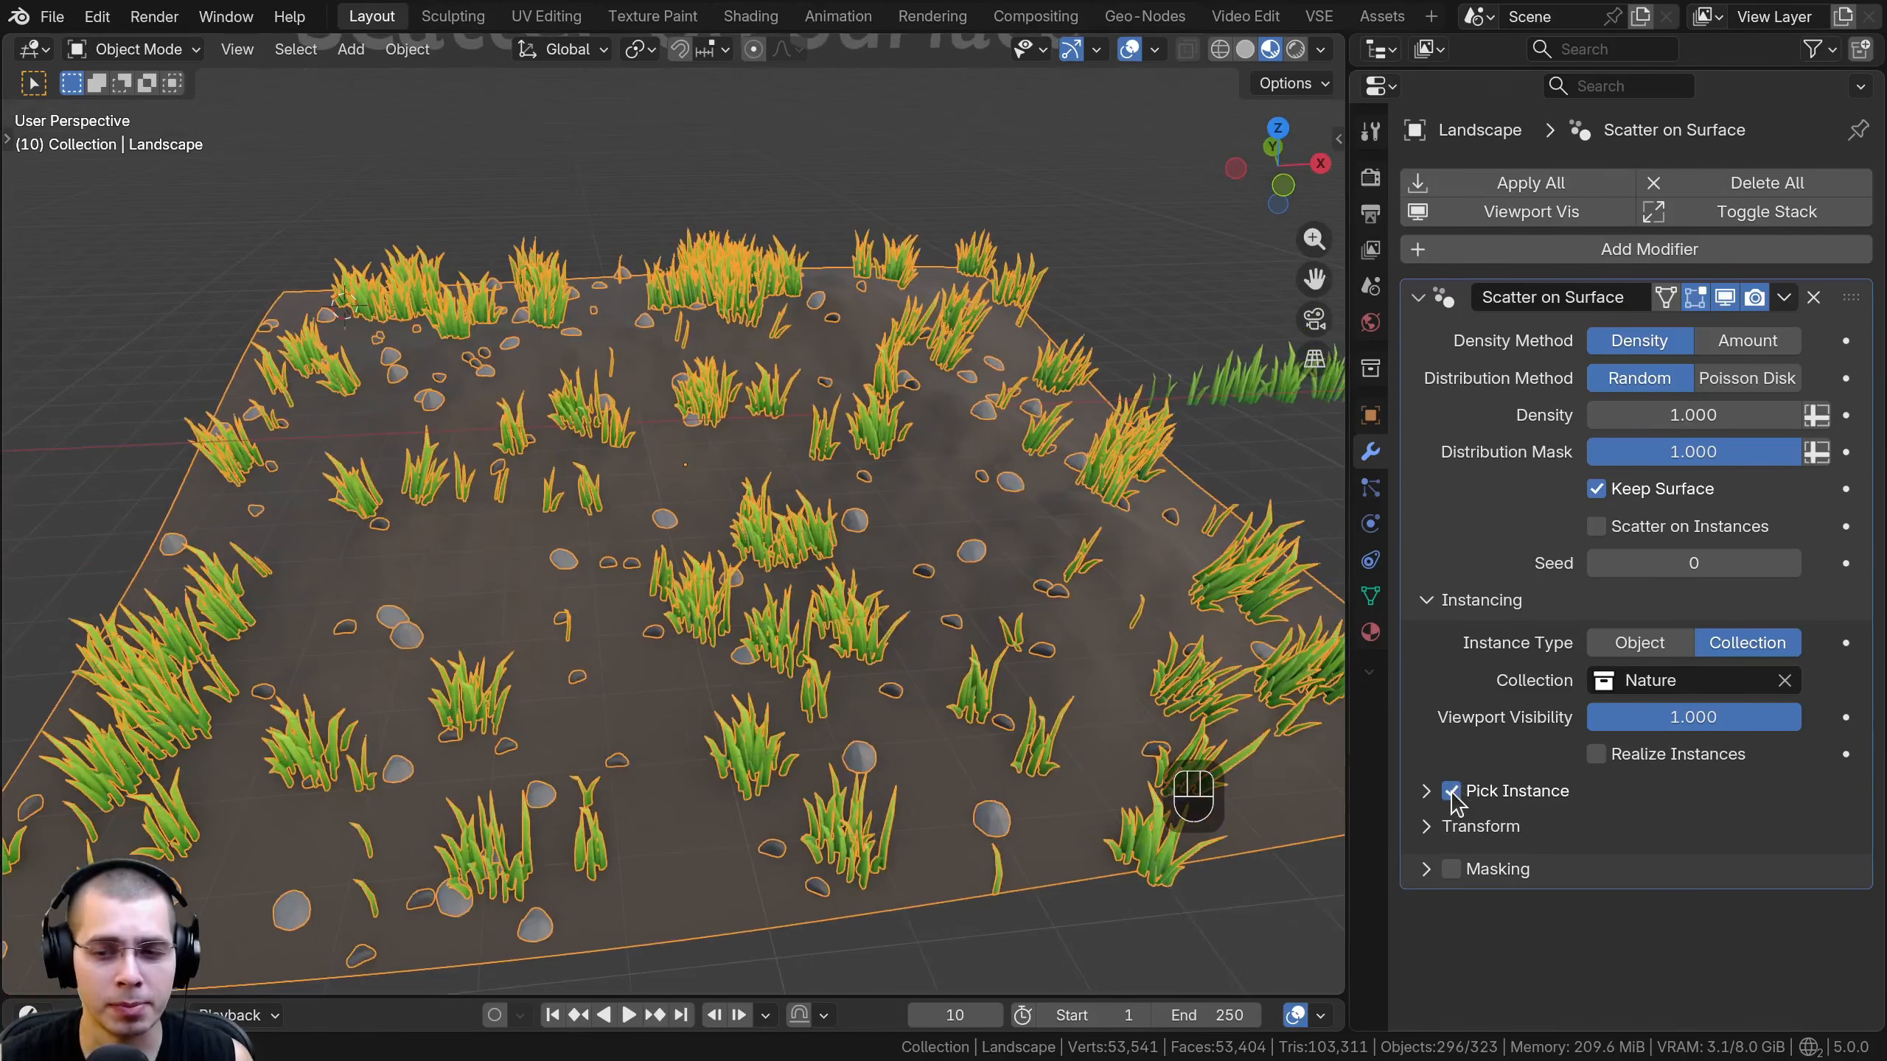
{"action": "middle_click_drag", "start_coordinate": [573, 780], "coordinate": [549, 730], "text": "shift"}
{"action": "middle_click_drag", "start_coordinate": [548, 730], "coordinate": [538, 698]}
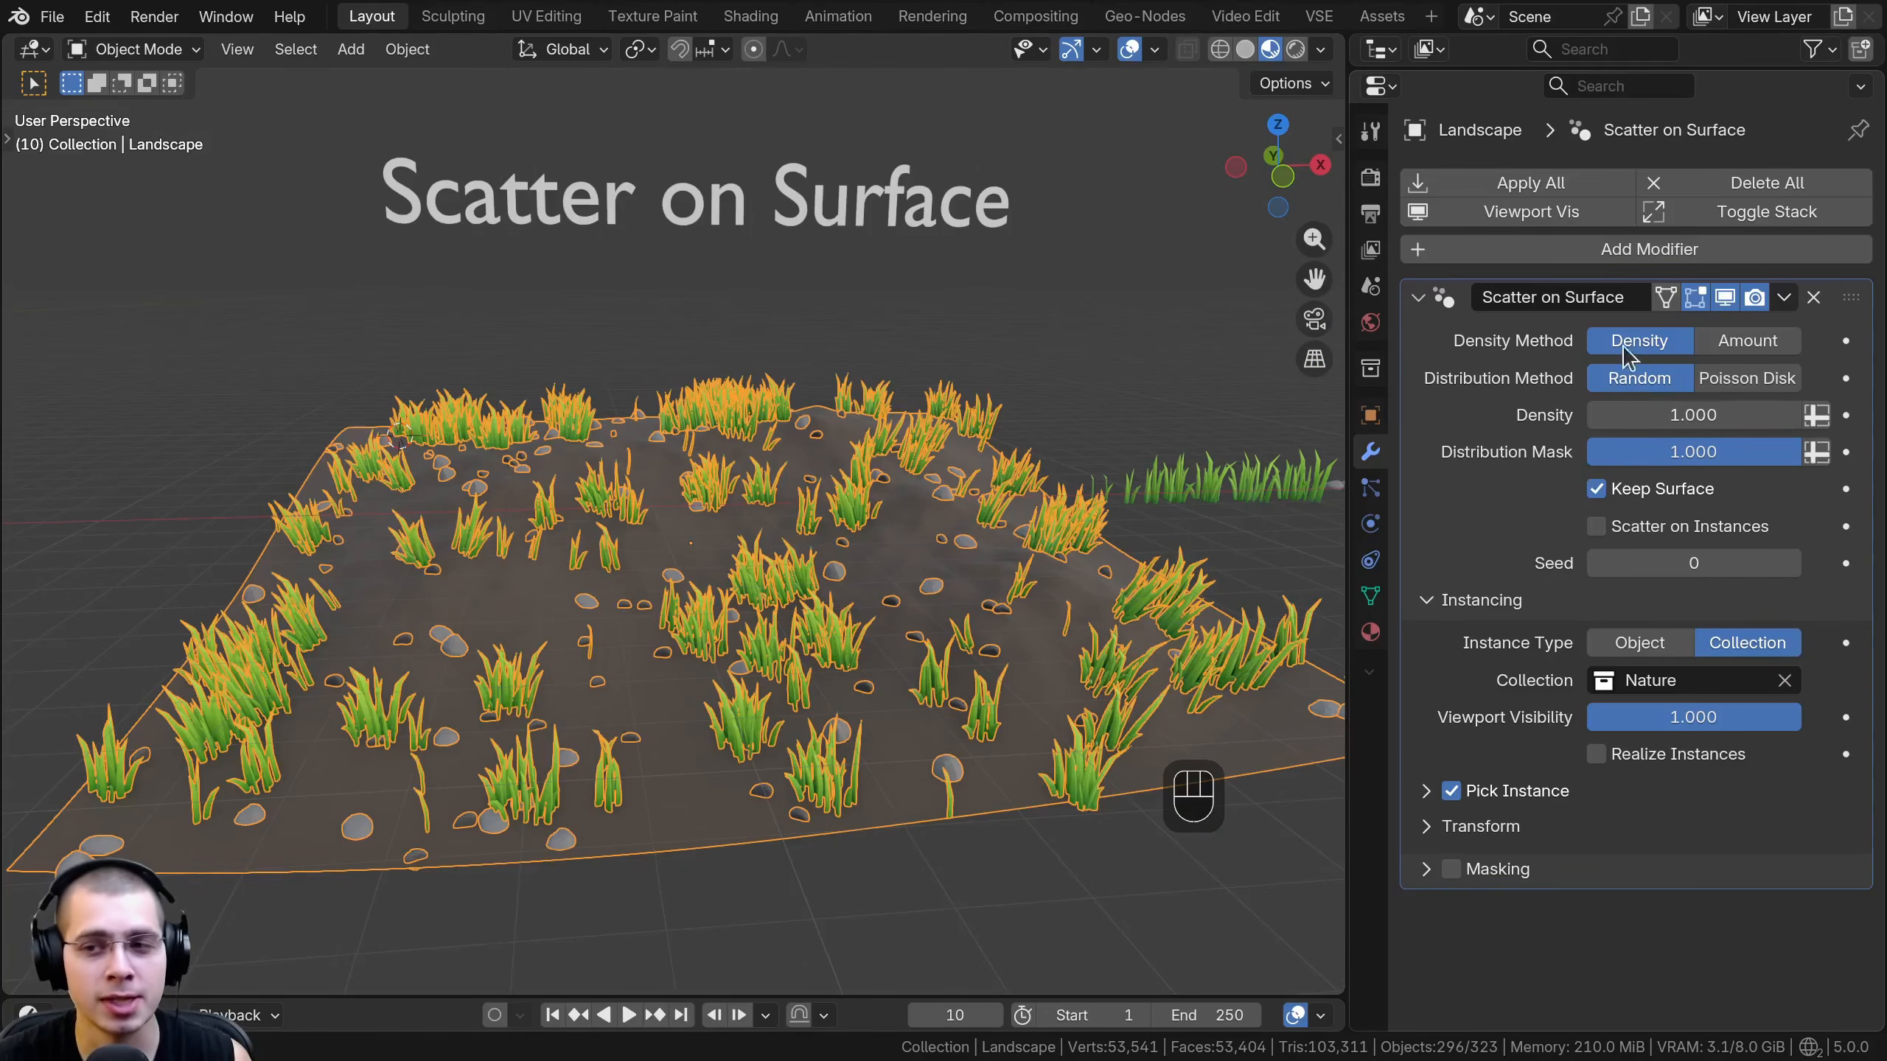
- Set the distribution method to Poisson Disk with a density of 20.550, and deselect the landscape
{"action": "left_click", "coordinate": [1734, 380]}
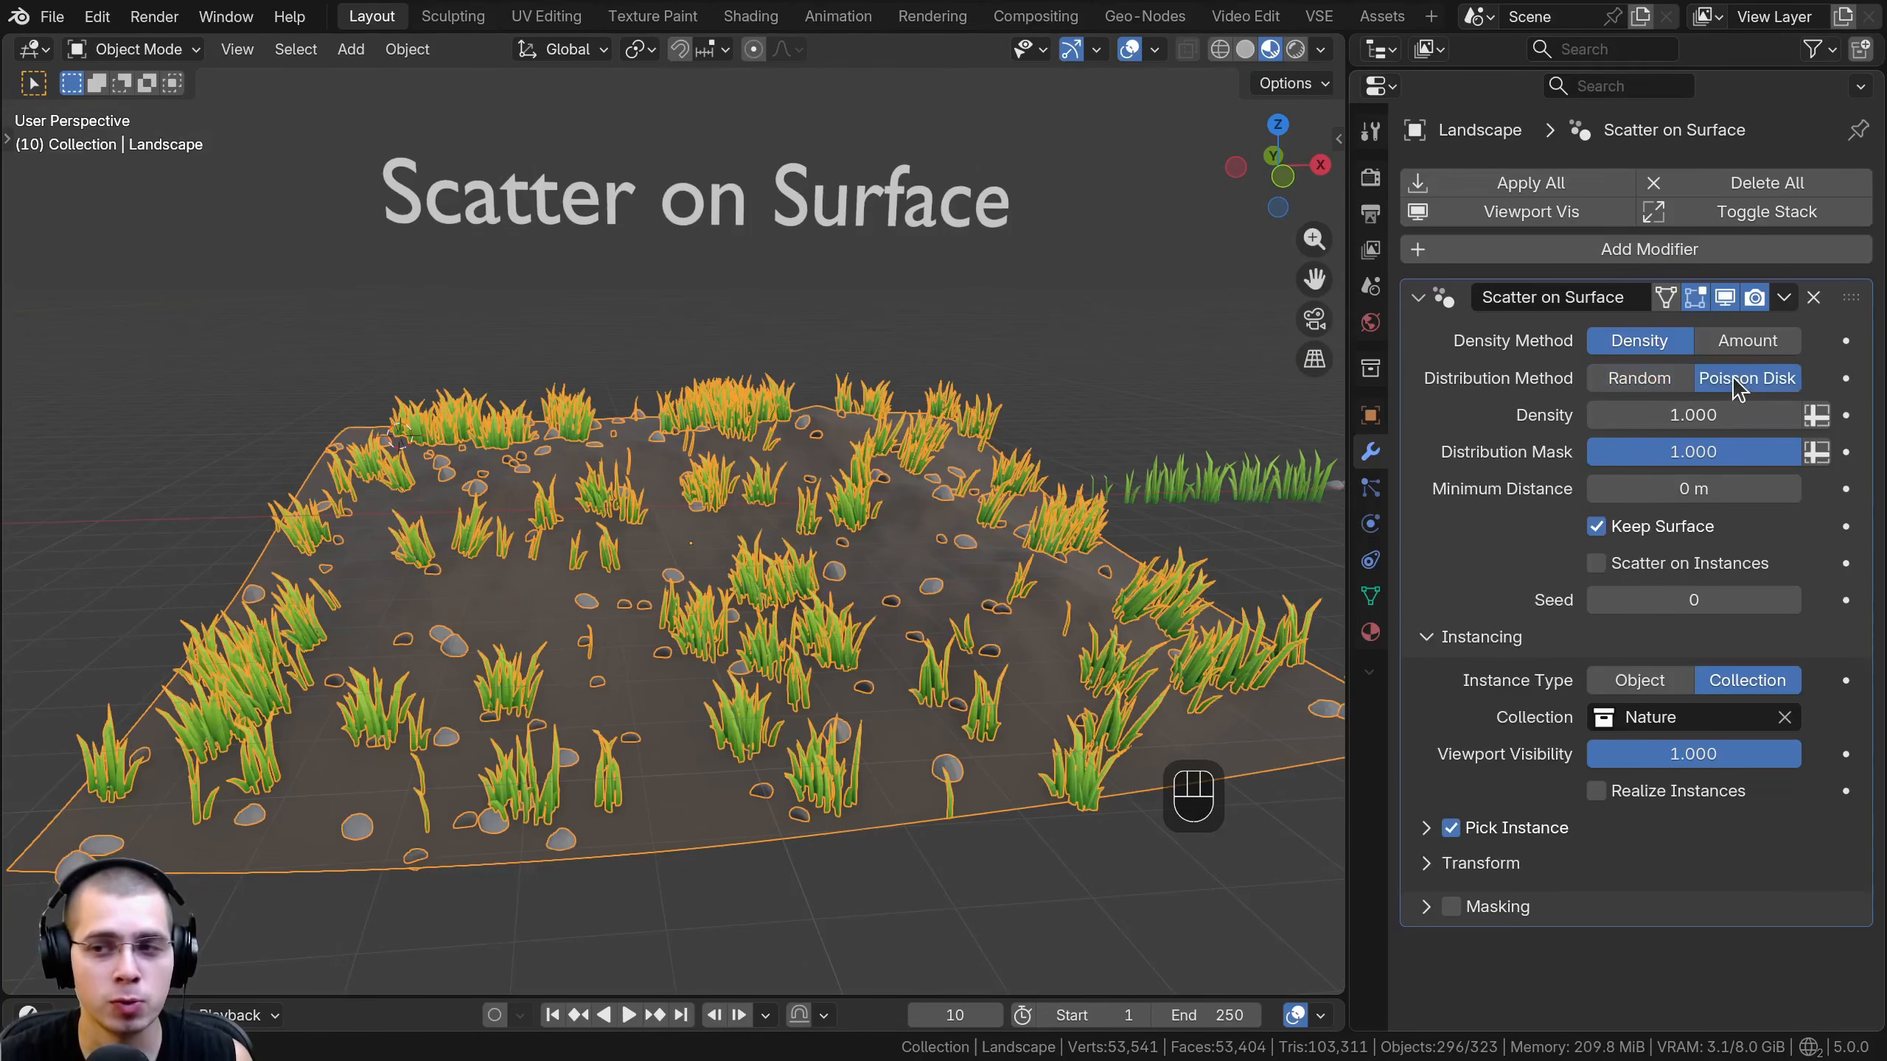
{"action": "left_click_drag", "start_coordinate": [1722, 489], "coordinate": [1734, 489], "text": "shift"}
{"action": "left_click_drag", "start_coordinate": [1693, 415], "coordinate": [1834, 415]}
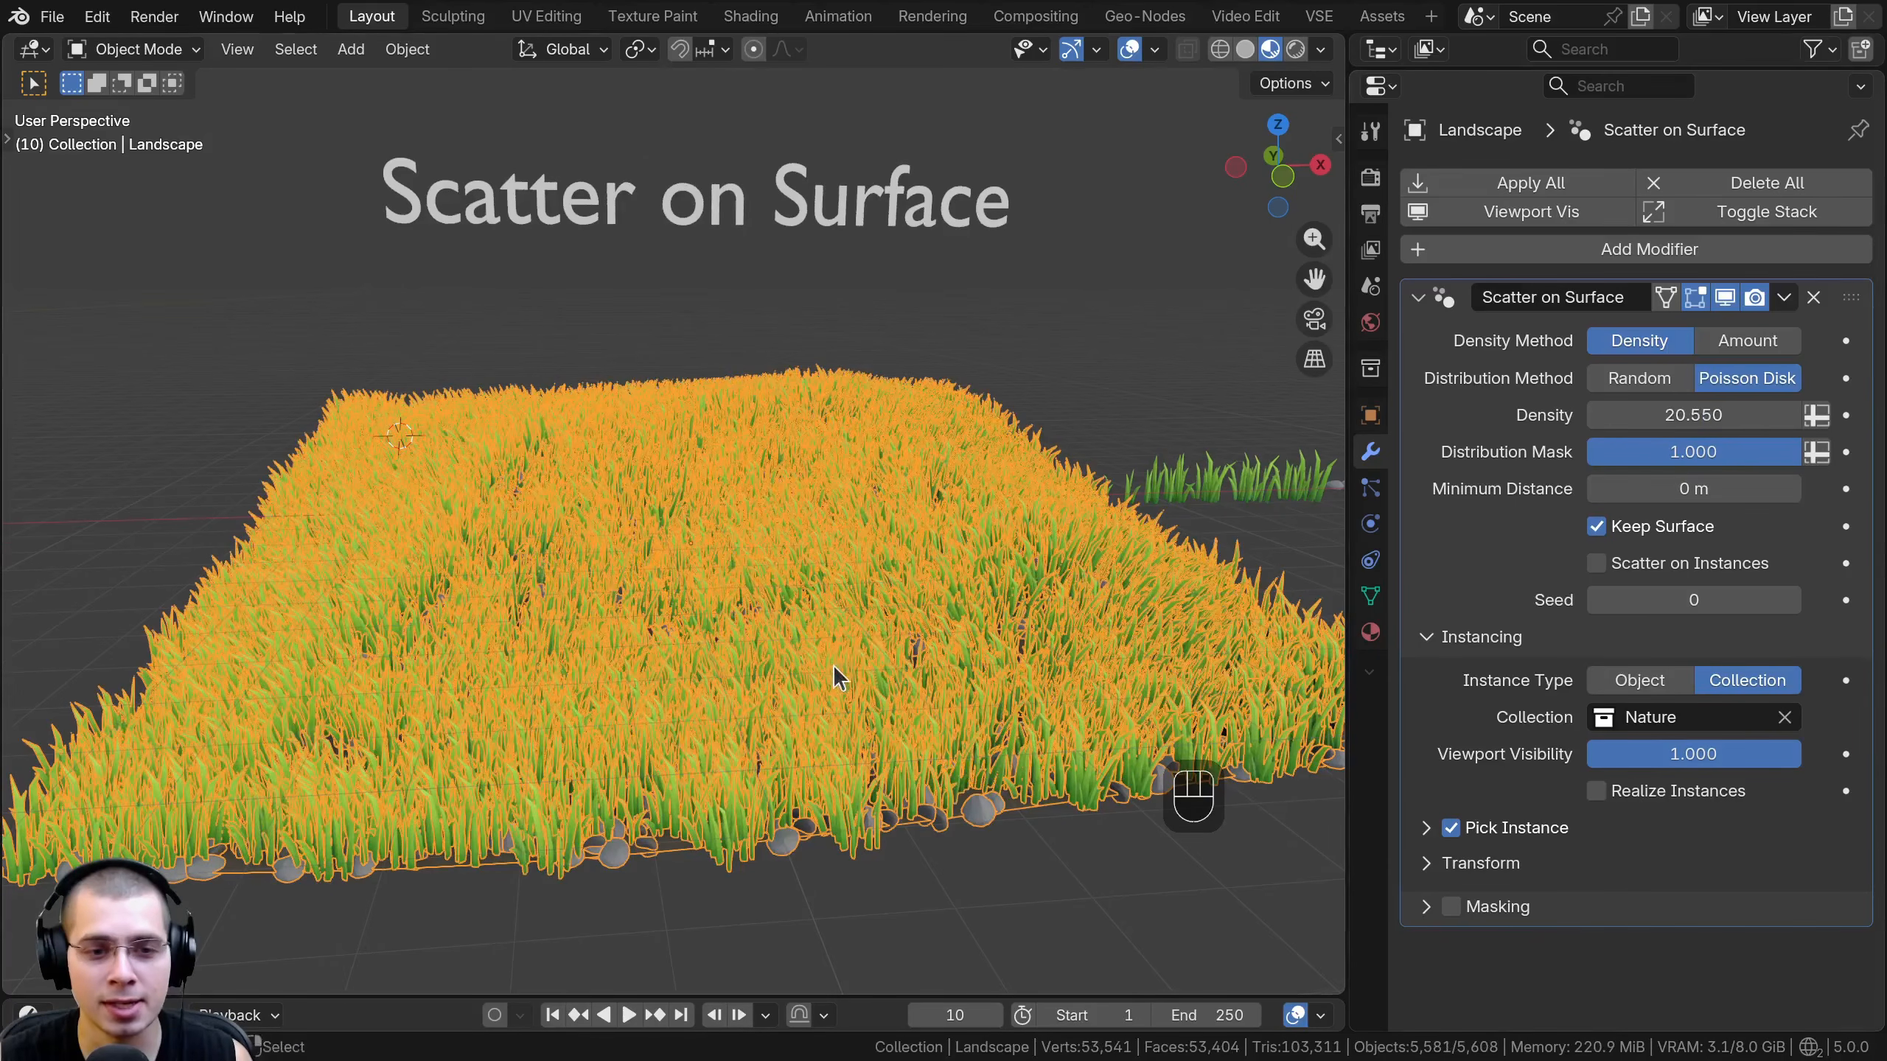
{"action": "scroll", "coordinate": [875, 579], "scroll_direction": "up", "scroll_amount": 3}
{"action": "key", "text": "a"}
{"action": "middle_click_drag", "start_coordinate": [882, 579], "coordinate": [889, 581]}
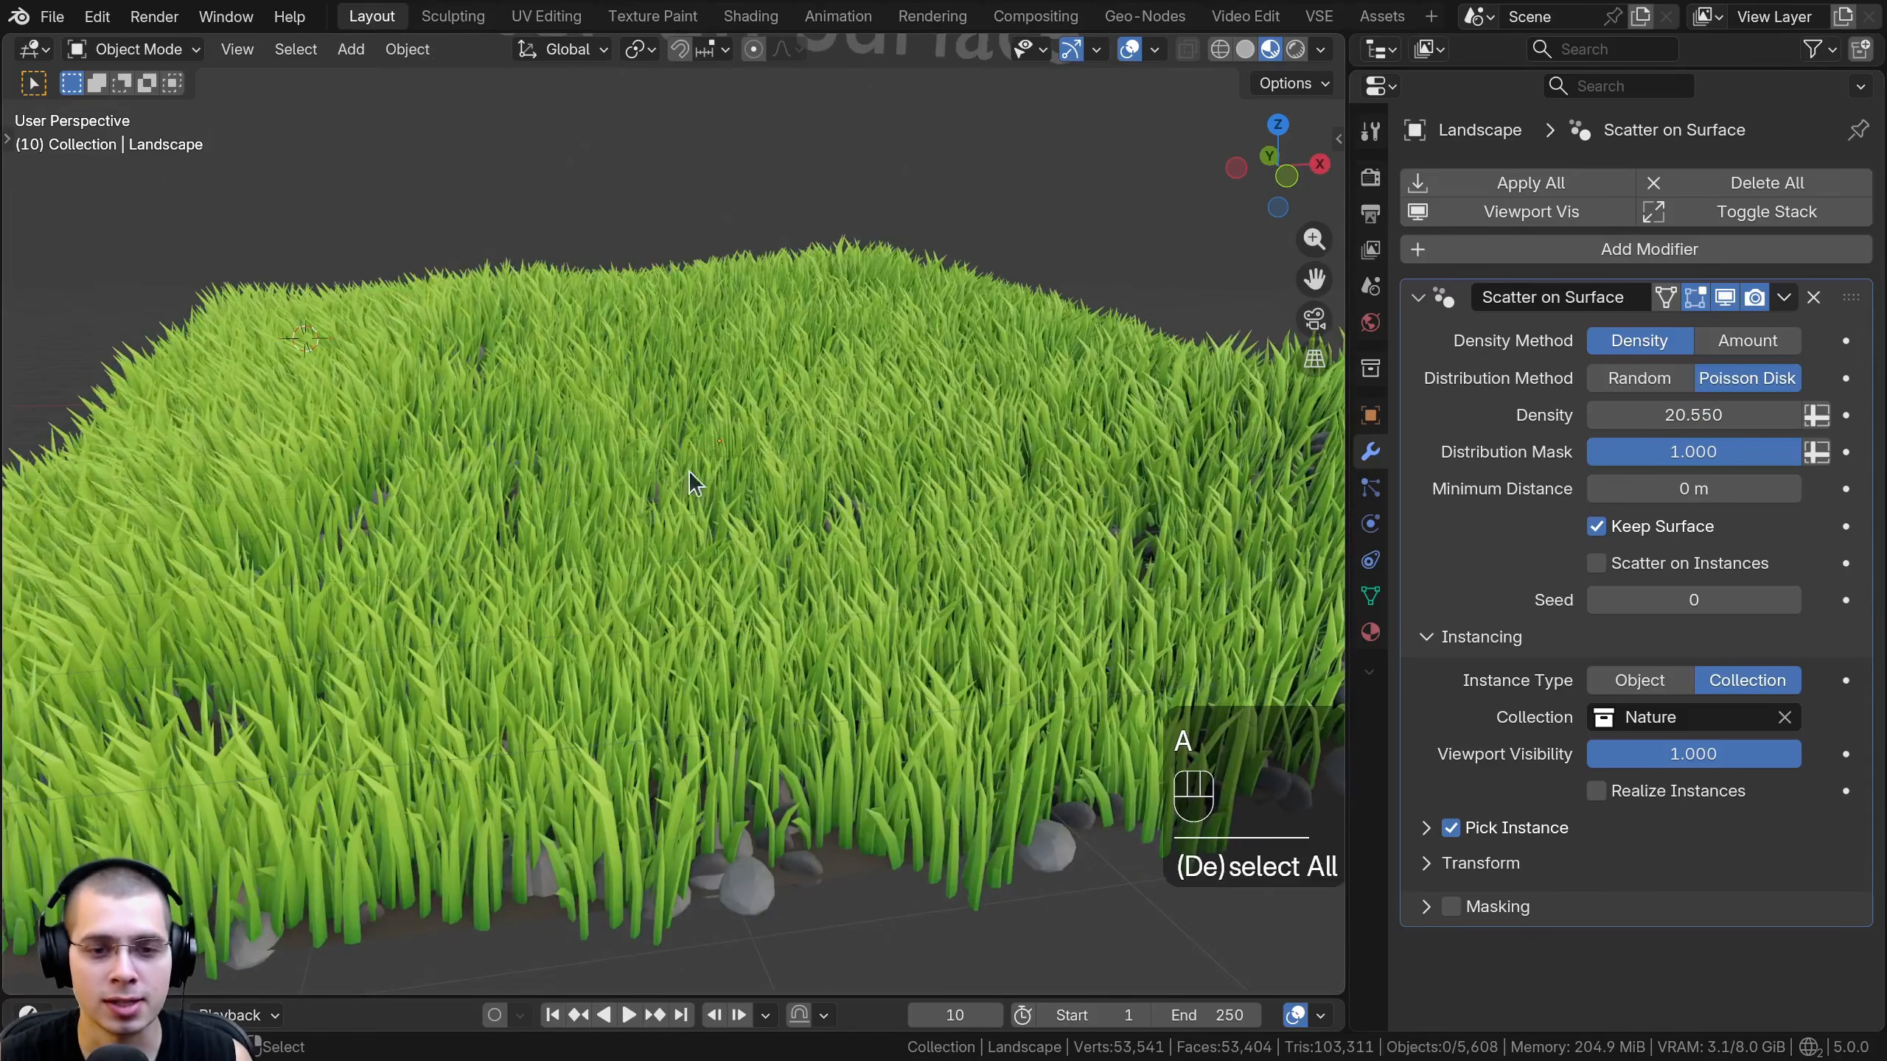
- Set the minimum distance between the scattered instances to about 0.48 m
{"action": "left_click_drag", "start_coordinate": [1701, 482], "coordinate": [1789, 487], "text": "shift"}
{"action": "middle_click_drag", "start_coordinate": [891, 564], "coordinate": [901, 673]}
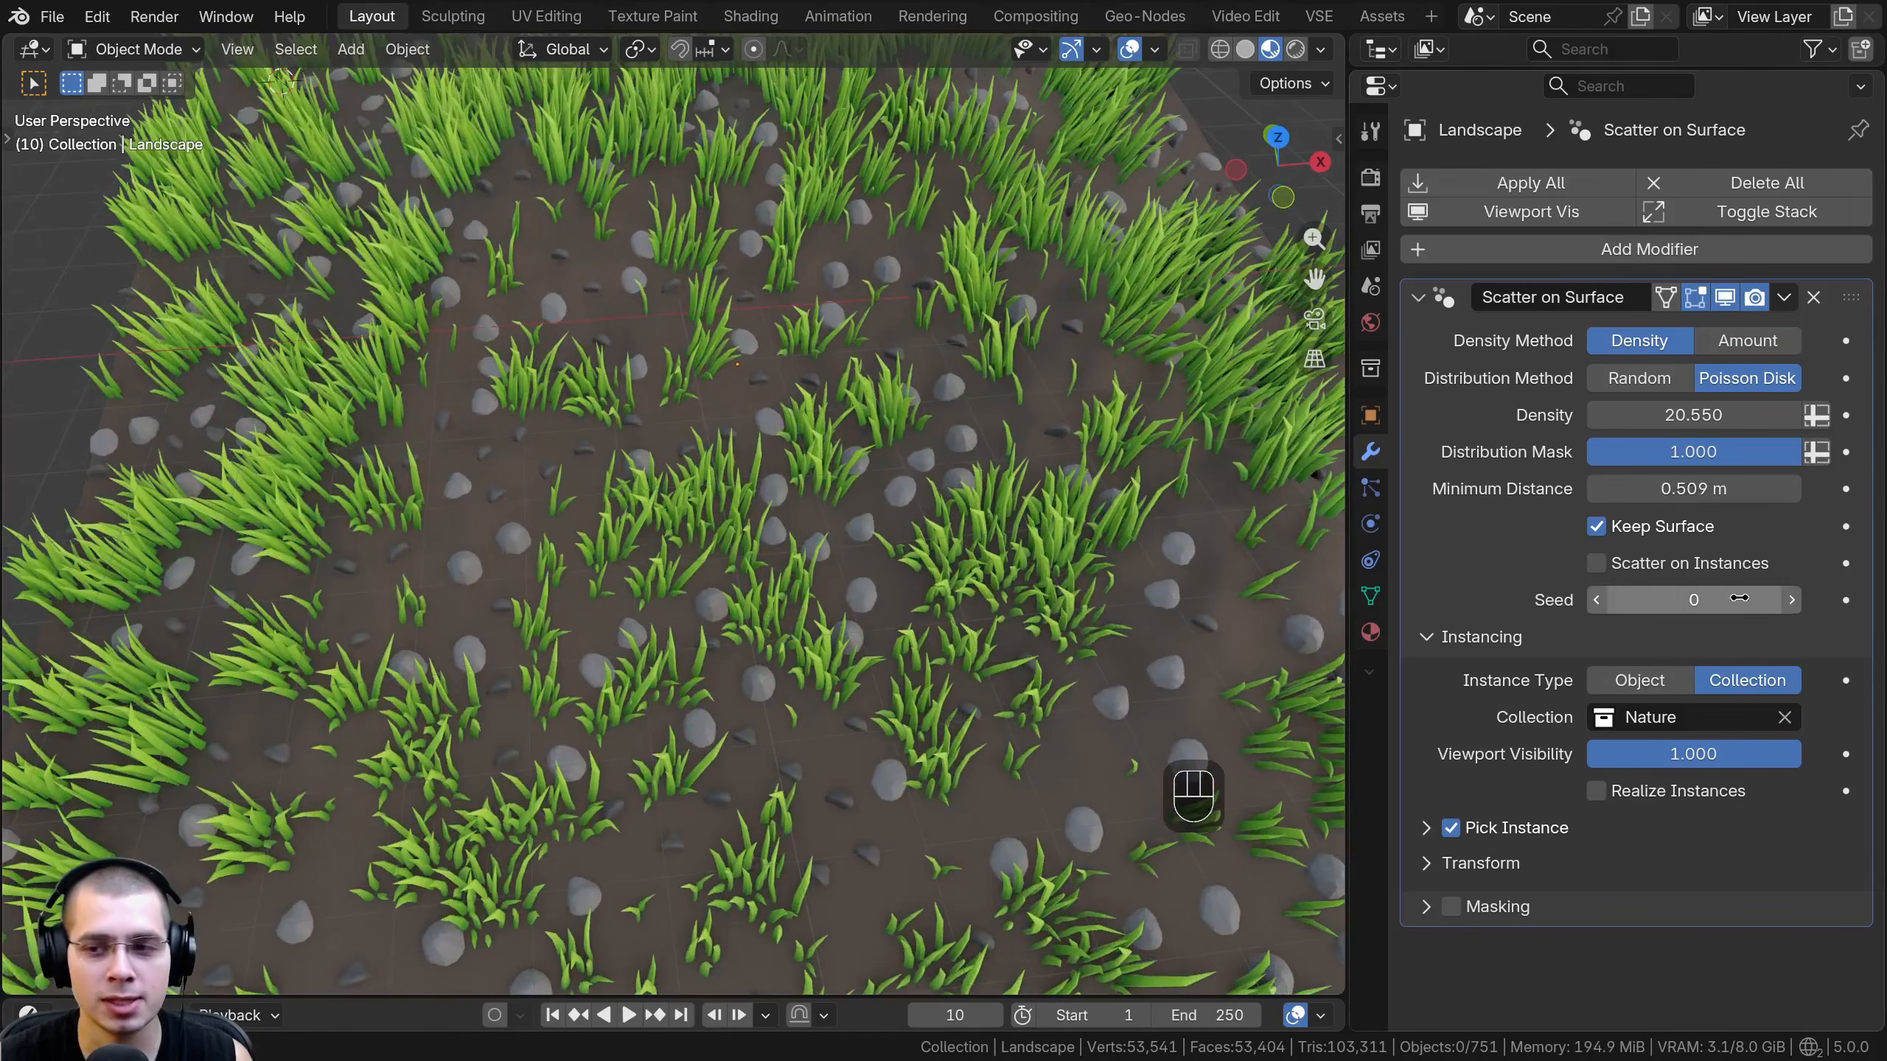
{"action": "mouse_move", "coordinate": [1694, 489]}
{"action": "left_mouse_down", "text": "shift"}
{"action": "mouse_move", "coordinate": [1747, 489]}
{"action": "mouse_move", "coordinate": [1689, 488]}
{"action": "left_mouse_up", "text": "shift"}
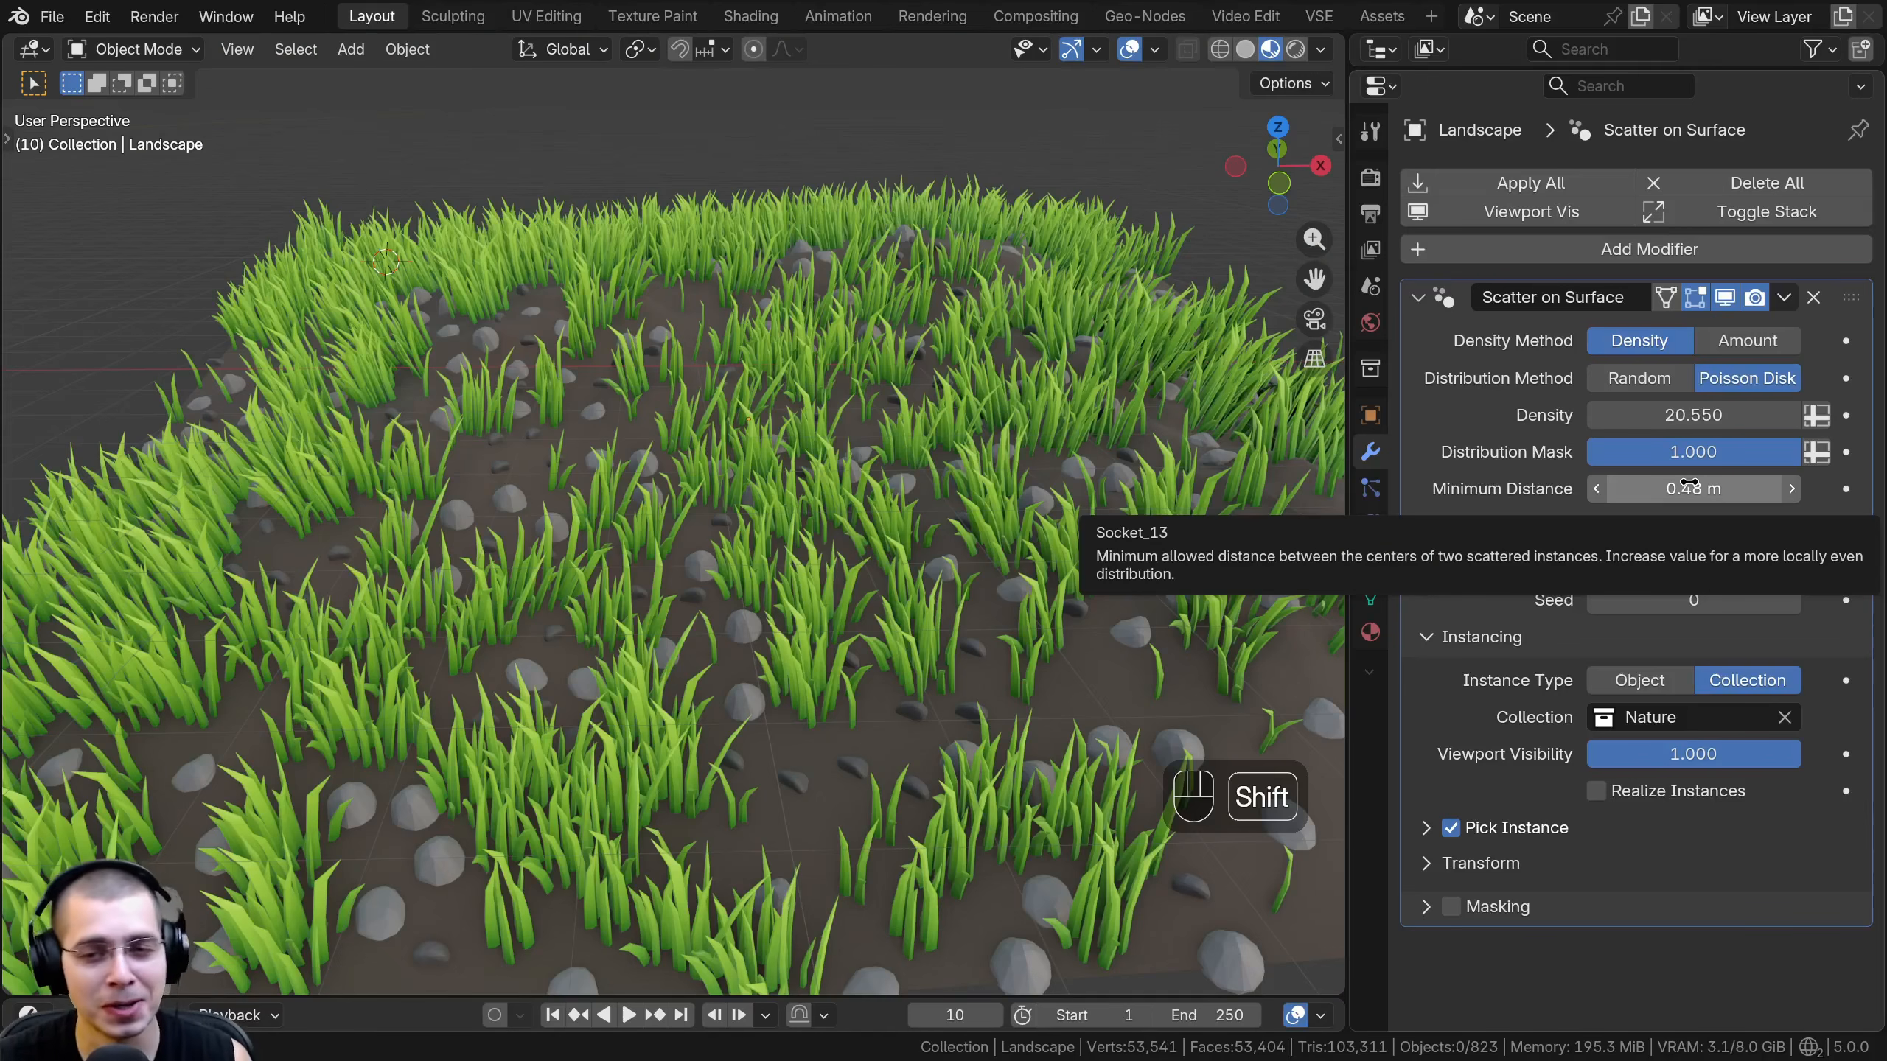
- Increase the minimum distance between the scattered instances to 0.508 m
{"action": "left_click_drag", "start_coordinate": [1694, 489], "coordinate": [1713, 416], "text": "shift"}
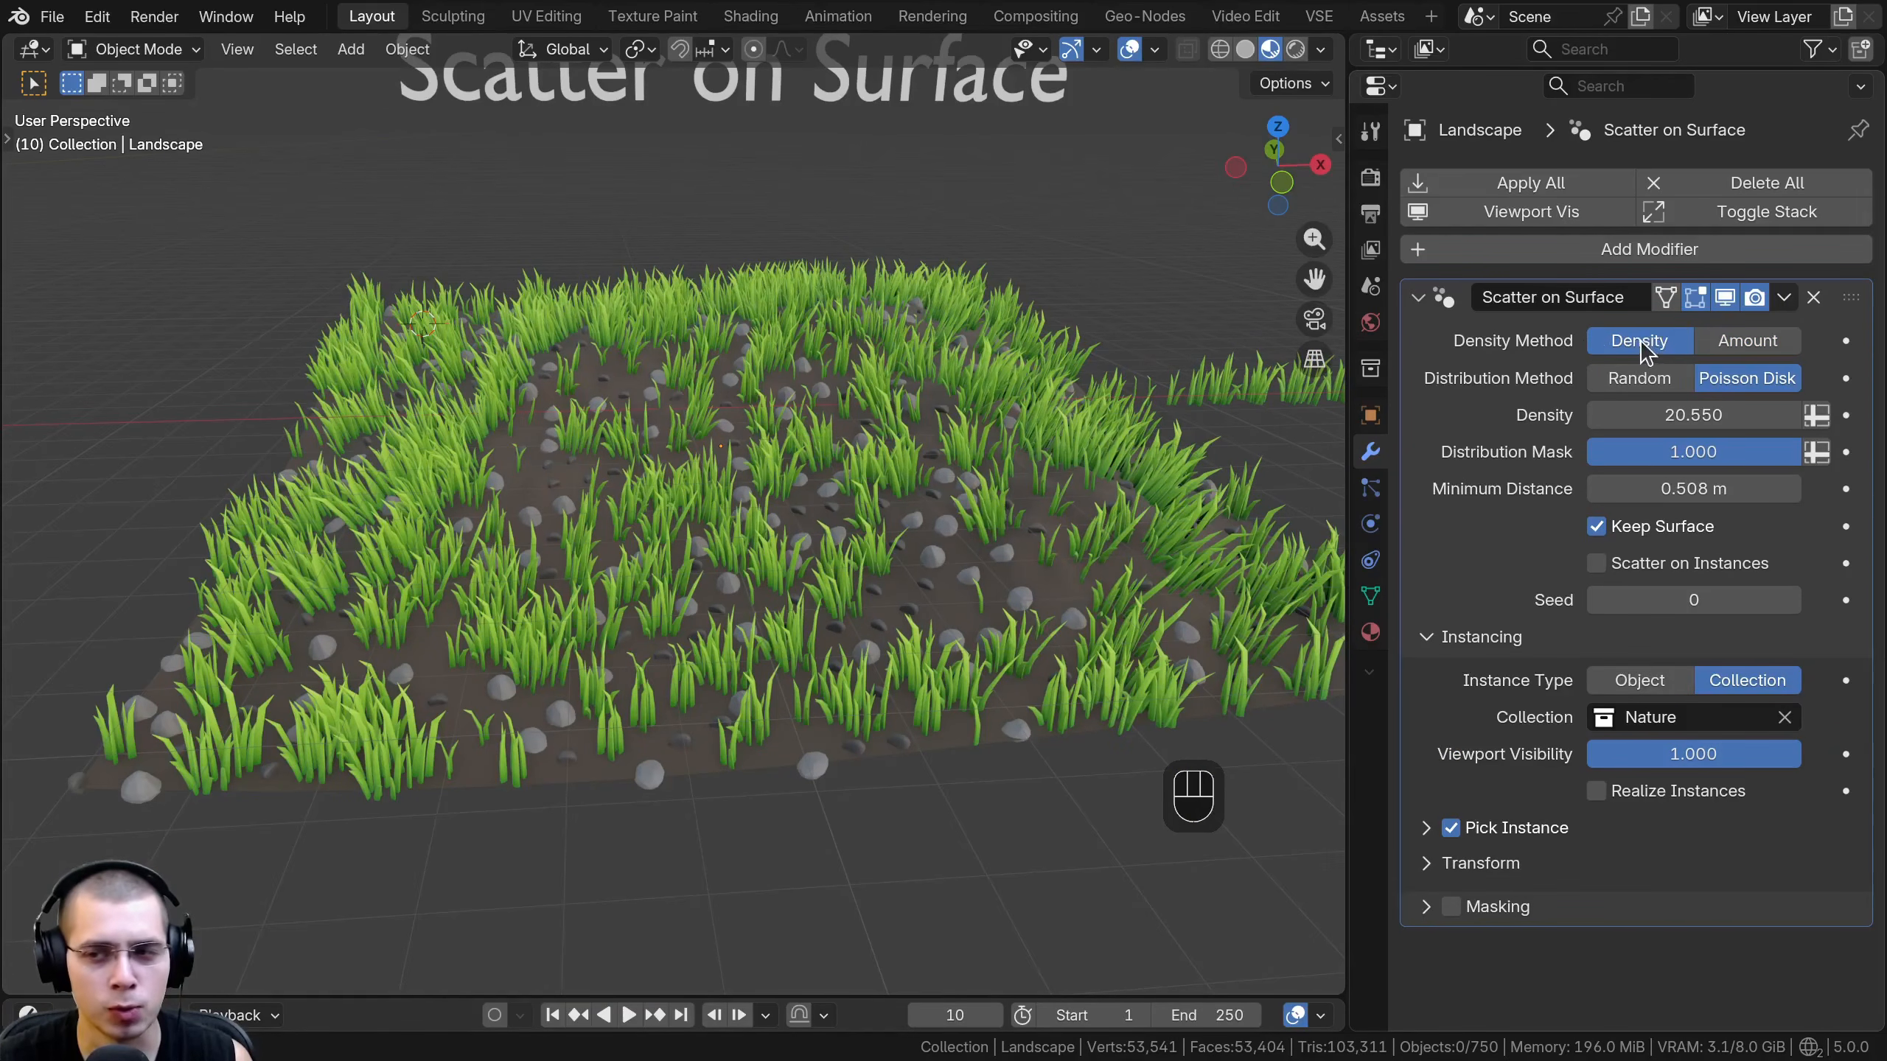
- Try the Amount density method, raising the instance amount past 6, and switch back to the Density method
{"action": "left_click", "coordinate": [1766, 342]}
{"action": "left_click", "coordinate": [1596, 378]}
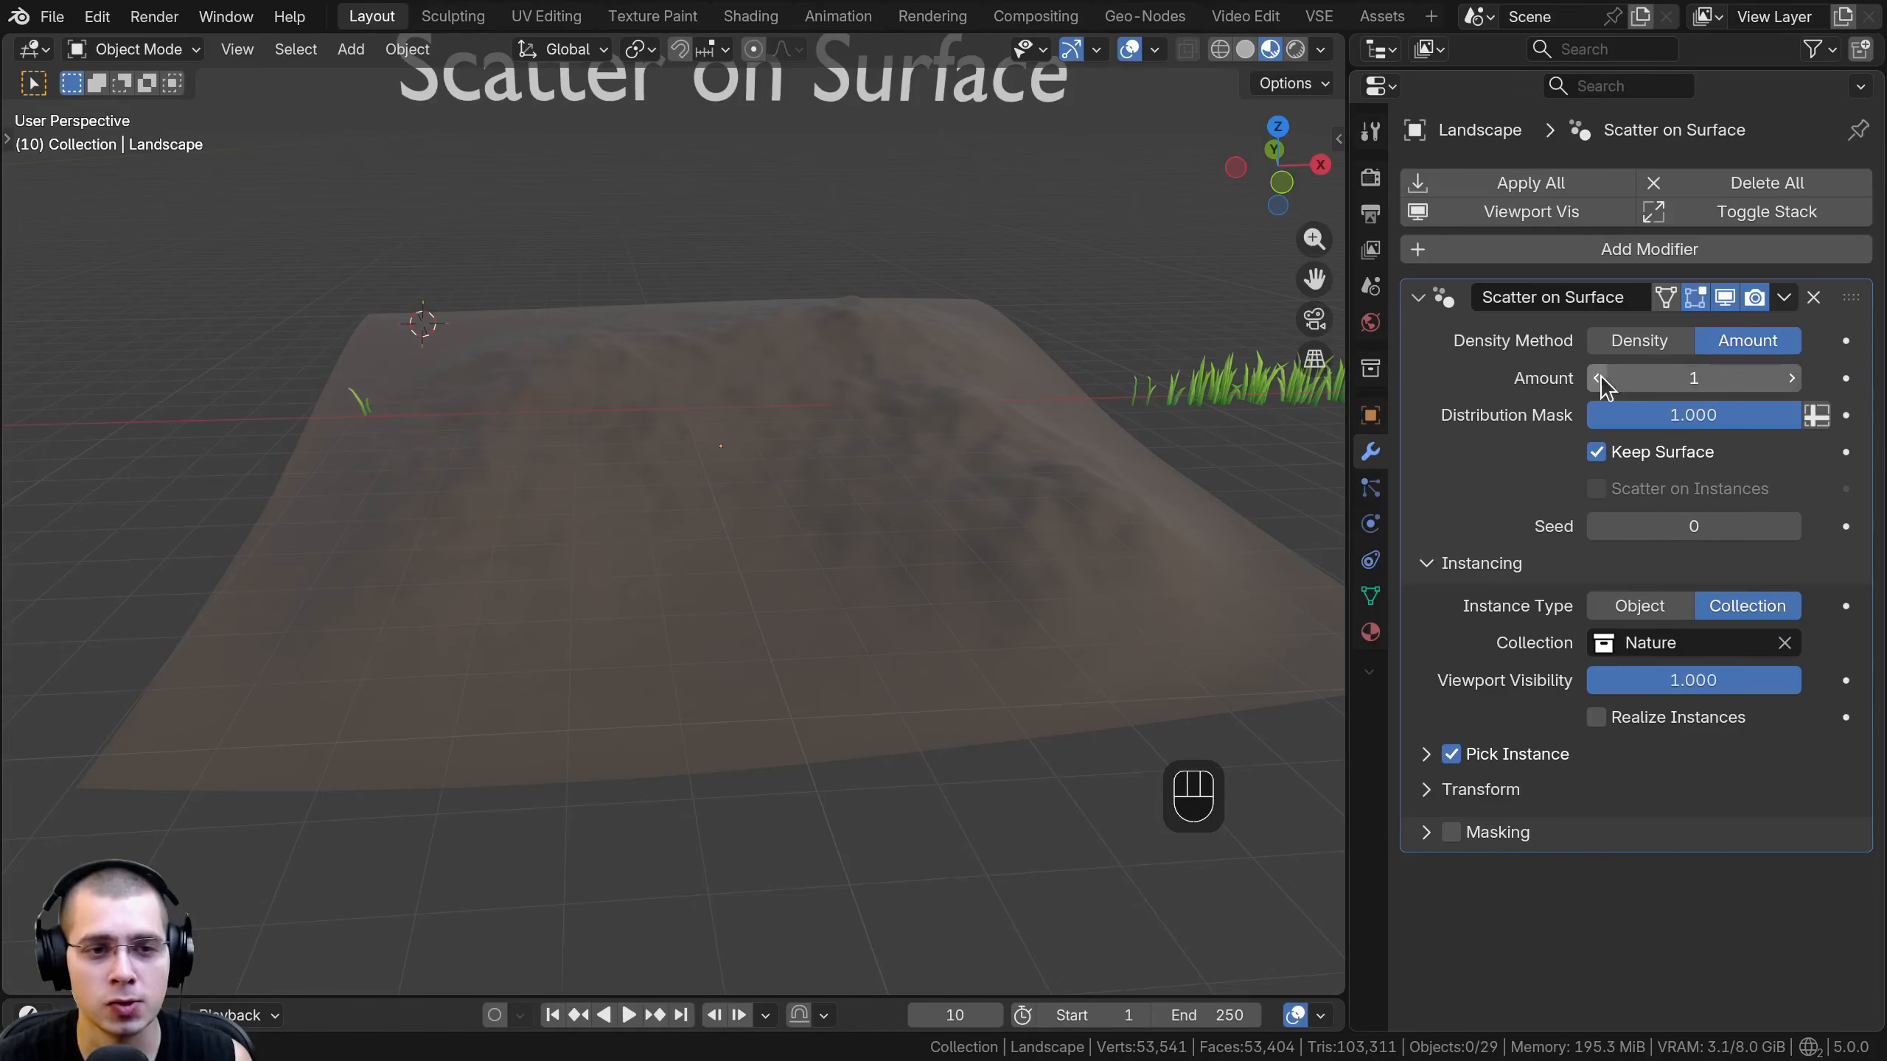
{"action": "left_click", "coordinate": [1792, 378]}
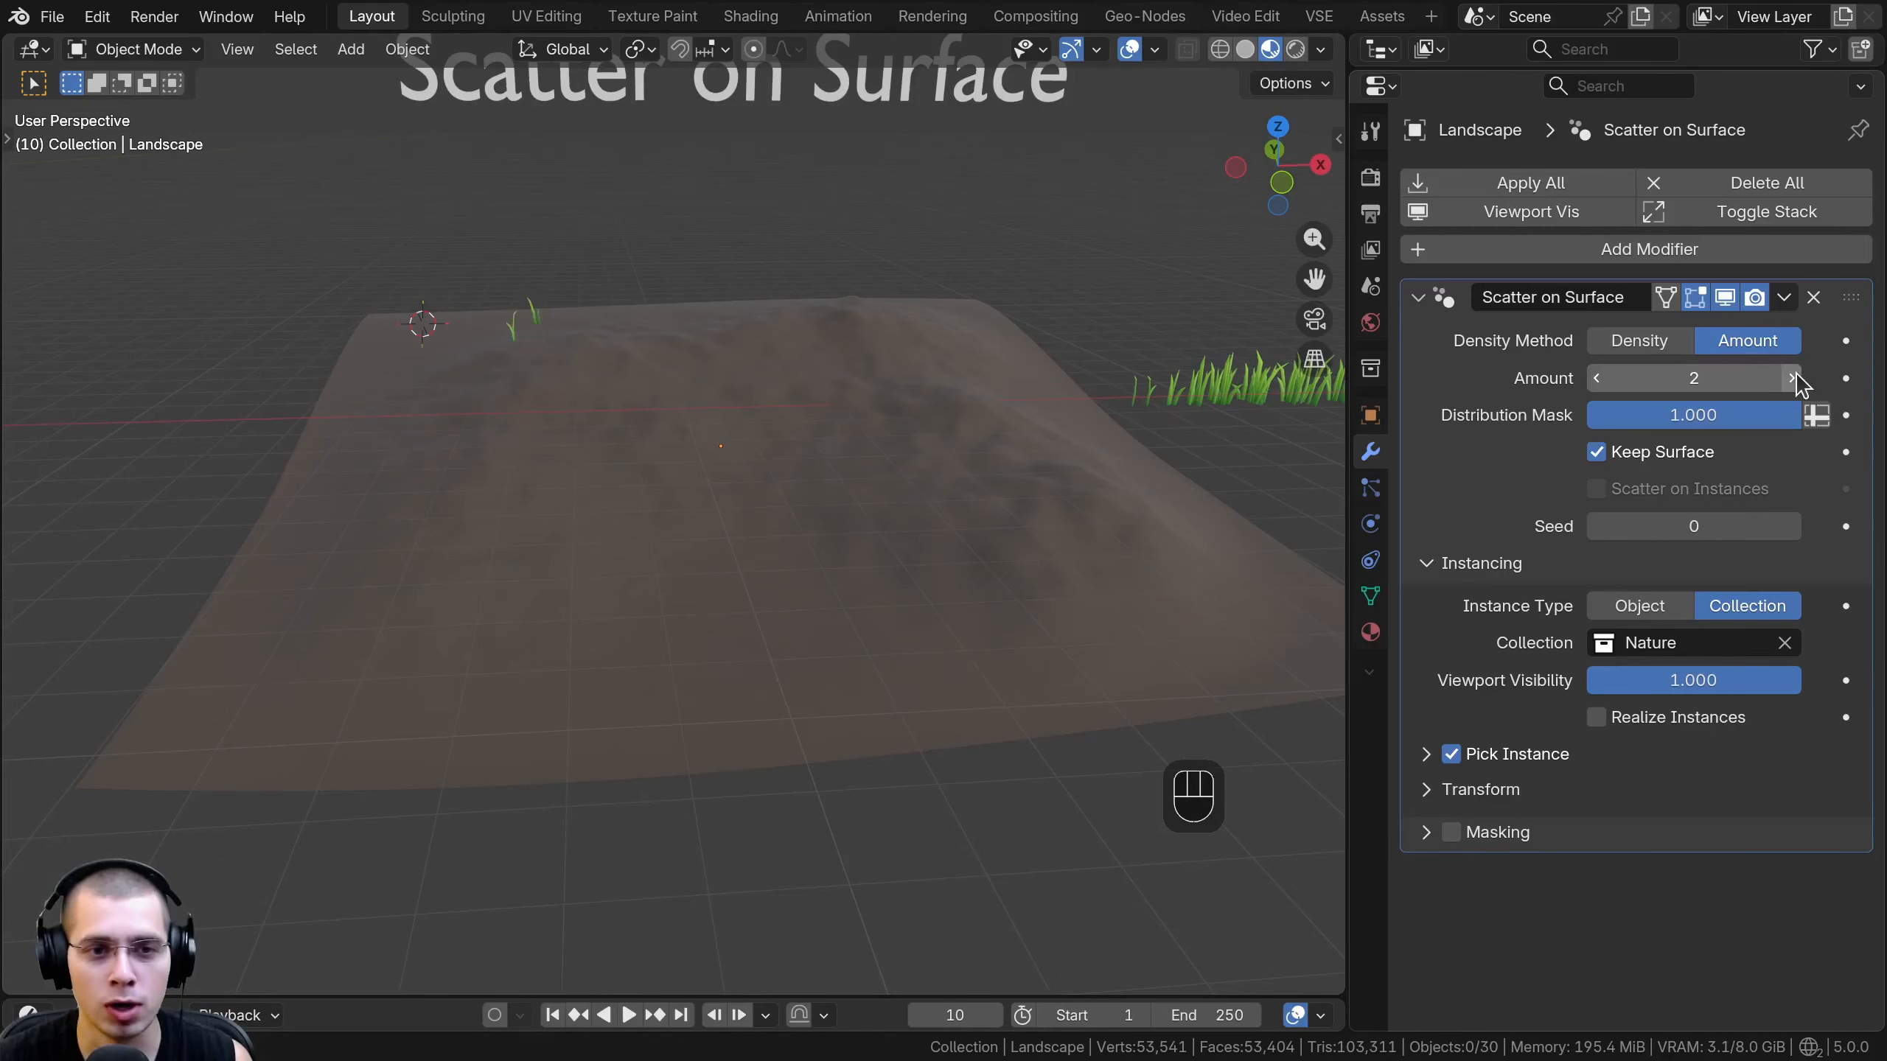
{"action": "left_click", "coordinate": [1792, 378]}
{"action": "left_click", "coordinate": [1792, 378]}
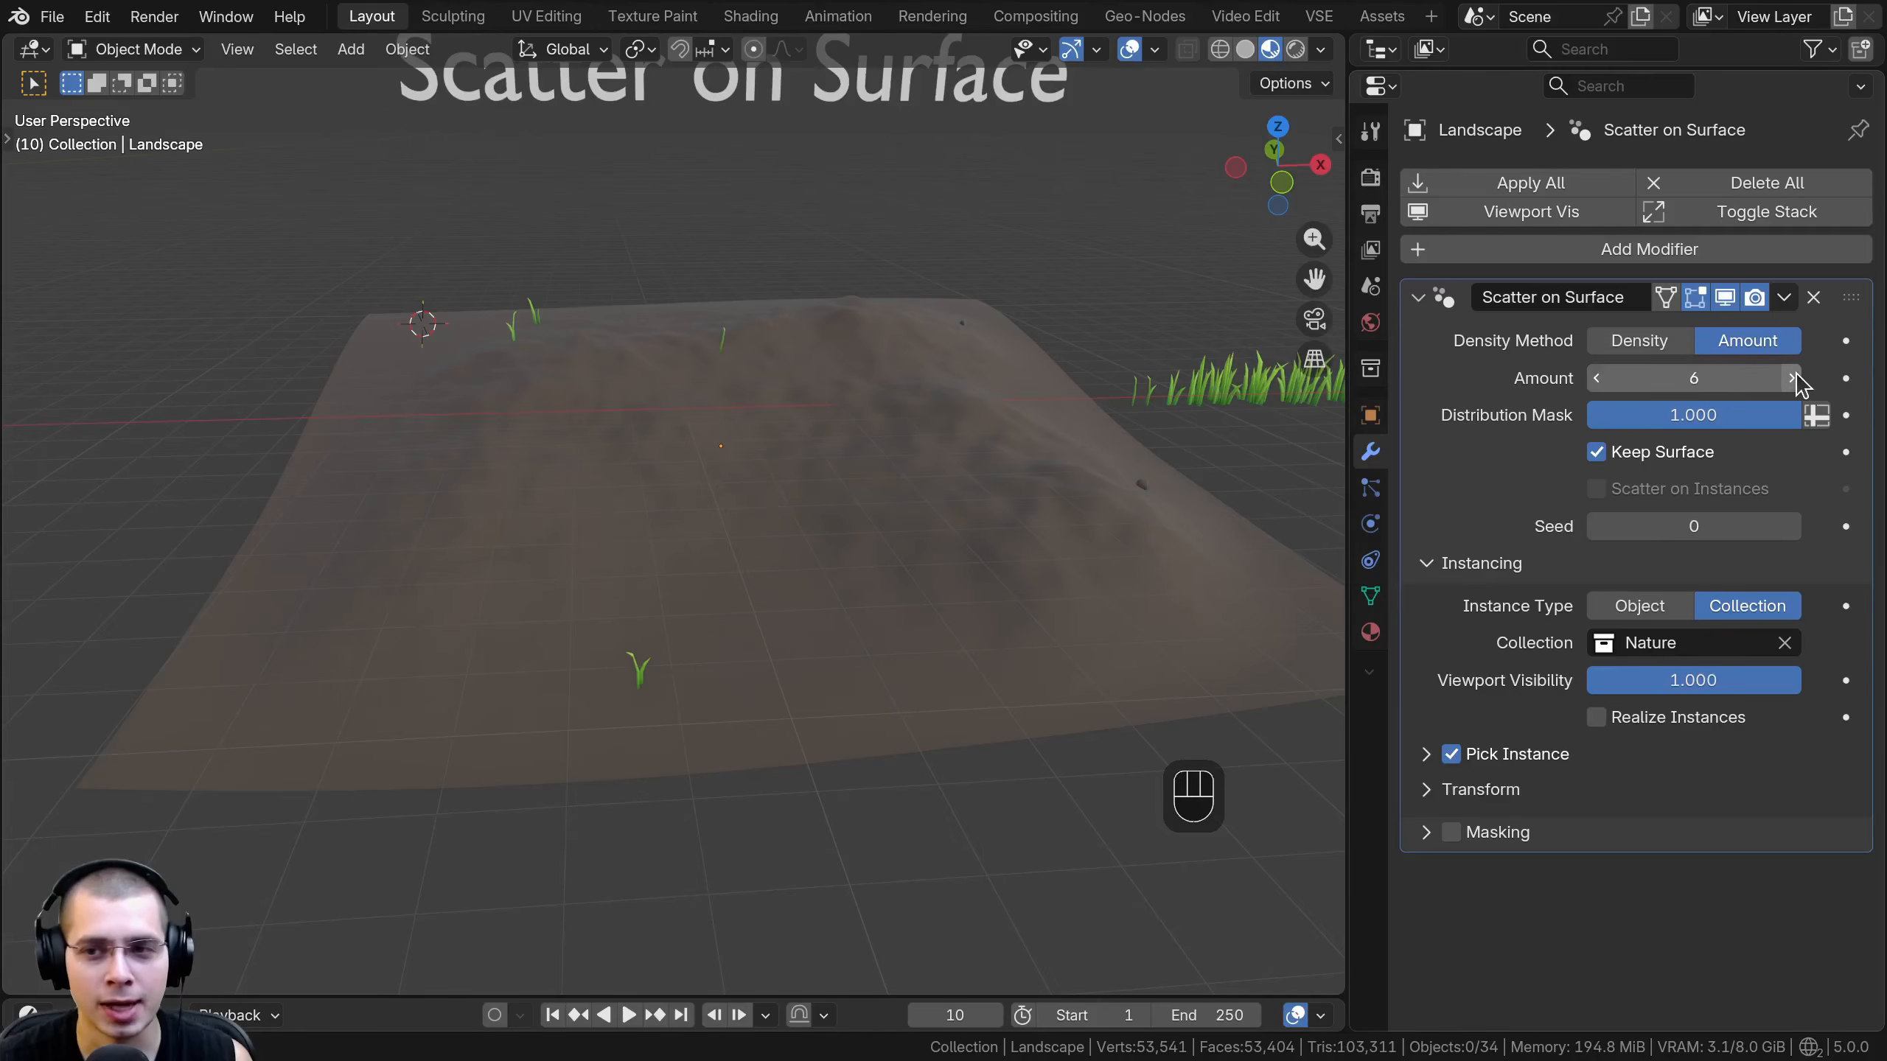
{"action": "left_click", "coordinate": [1792, 378]}
{"action": "left_click_drag", "start_coordinate": [1730, 378], "coordinate": [1626, 357]}
{"action": "left_click", "coordinate": [1622, 348]}
- Try a Viewport Visibility of about 0.08 for the scattered instances and return it to 1.000
{"action": "mouse_move", "coordinate": [880, 457]}
{"action": "middle_mouse_down"}
{"action": "mouse_move", "coordinate": [865, 480]}
{"action": "mouse_move", "coordinate": [901, 471]}
{"action": "middle_mouse_up"}
{"action": "left_click_drag", "start_coordinate": [1709, 612], "coordinate": [1664, 586], "text": "shift"}
{"action": "left_click_drag", "start_coordinate": [1708, 756], "coordinate": [1507, 757]}
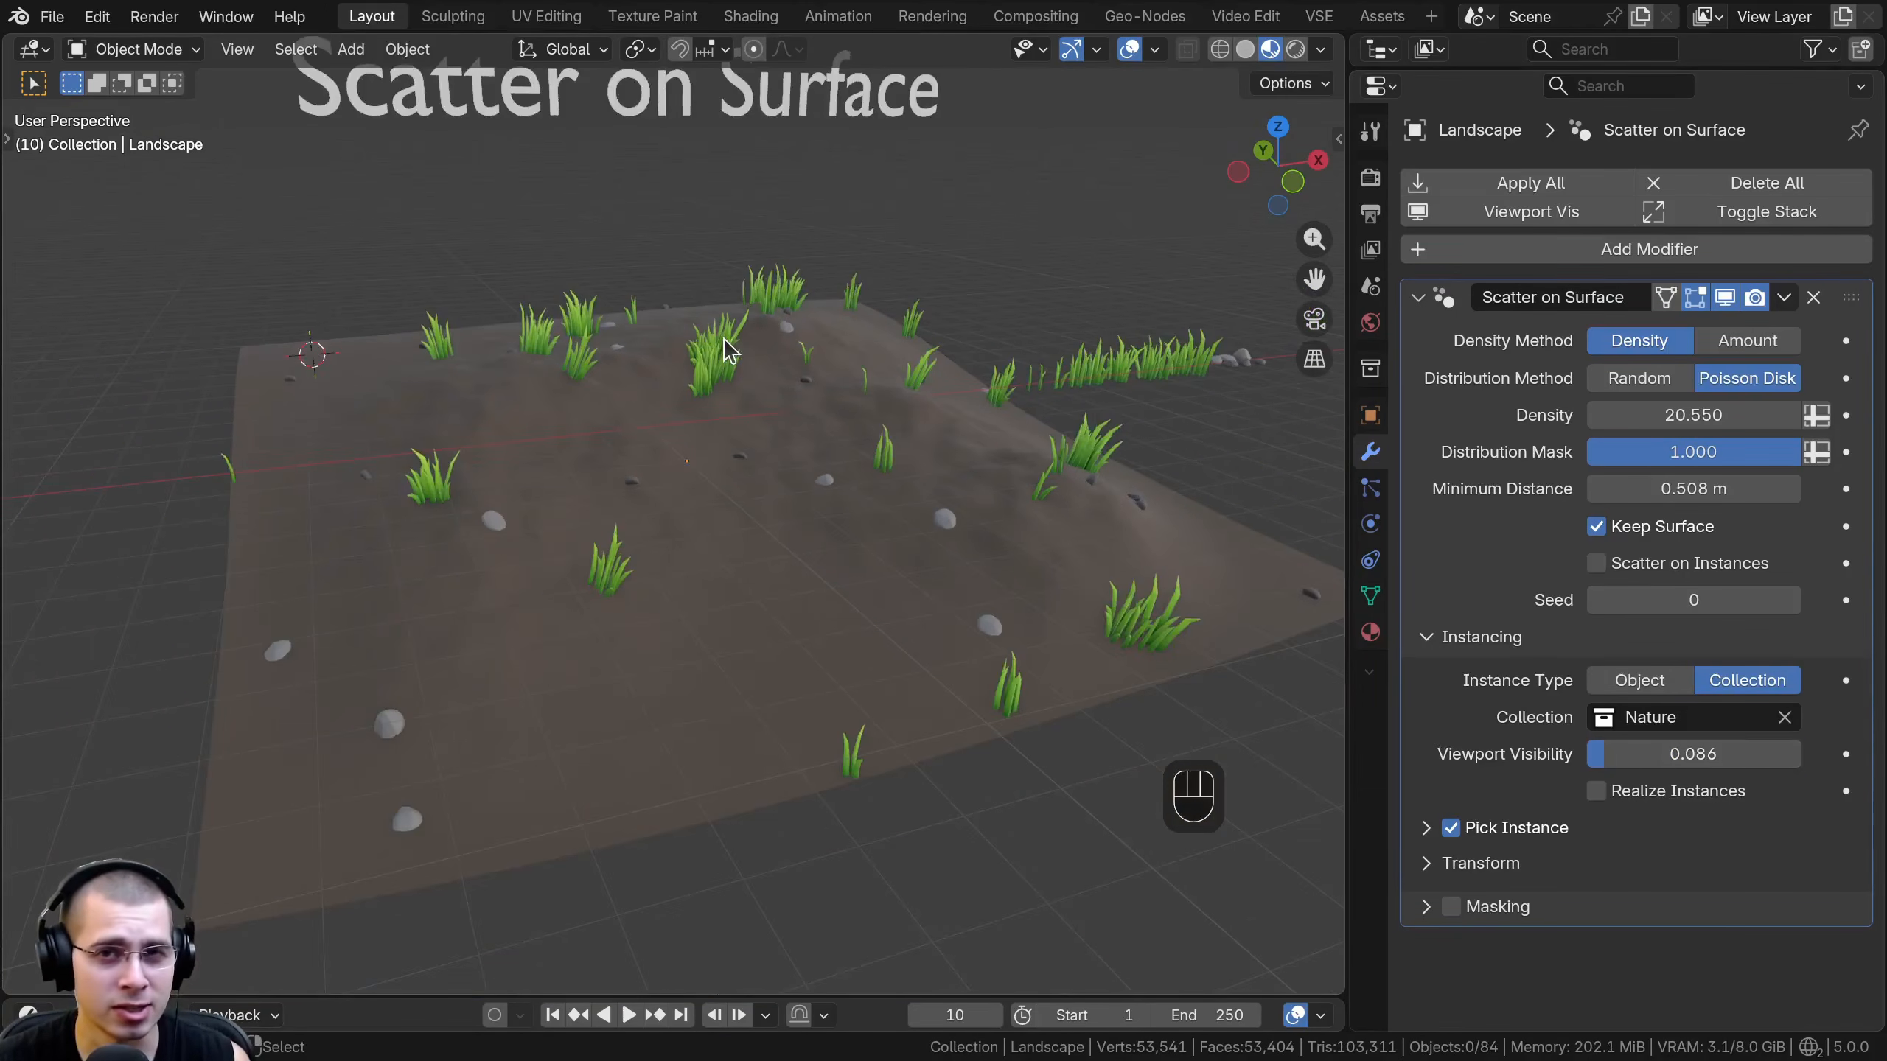
{"action": "middle_click_drag", "start_coordinate": [728, 353], "coordinate": [606, 389]}
{"action": "mouse_move", "coordinate": [1655, 755]}
{"action": "left_mouse_down"}
{"action": "mouse_move", "coordinate": [1730, 755]}
{"action": "mouse_move", "coordinate": [1676, 755]}
{"action": "left_mouse_up"}
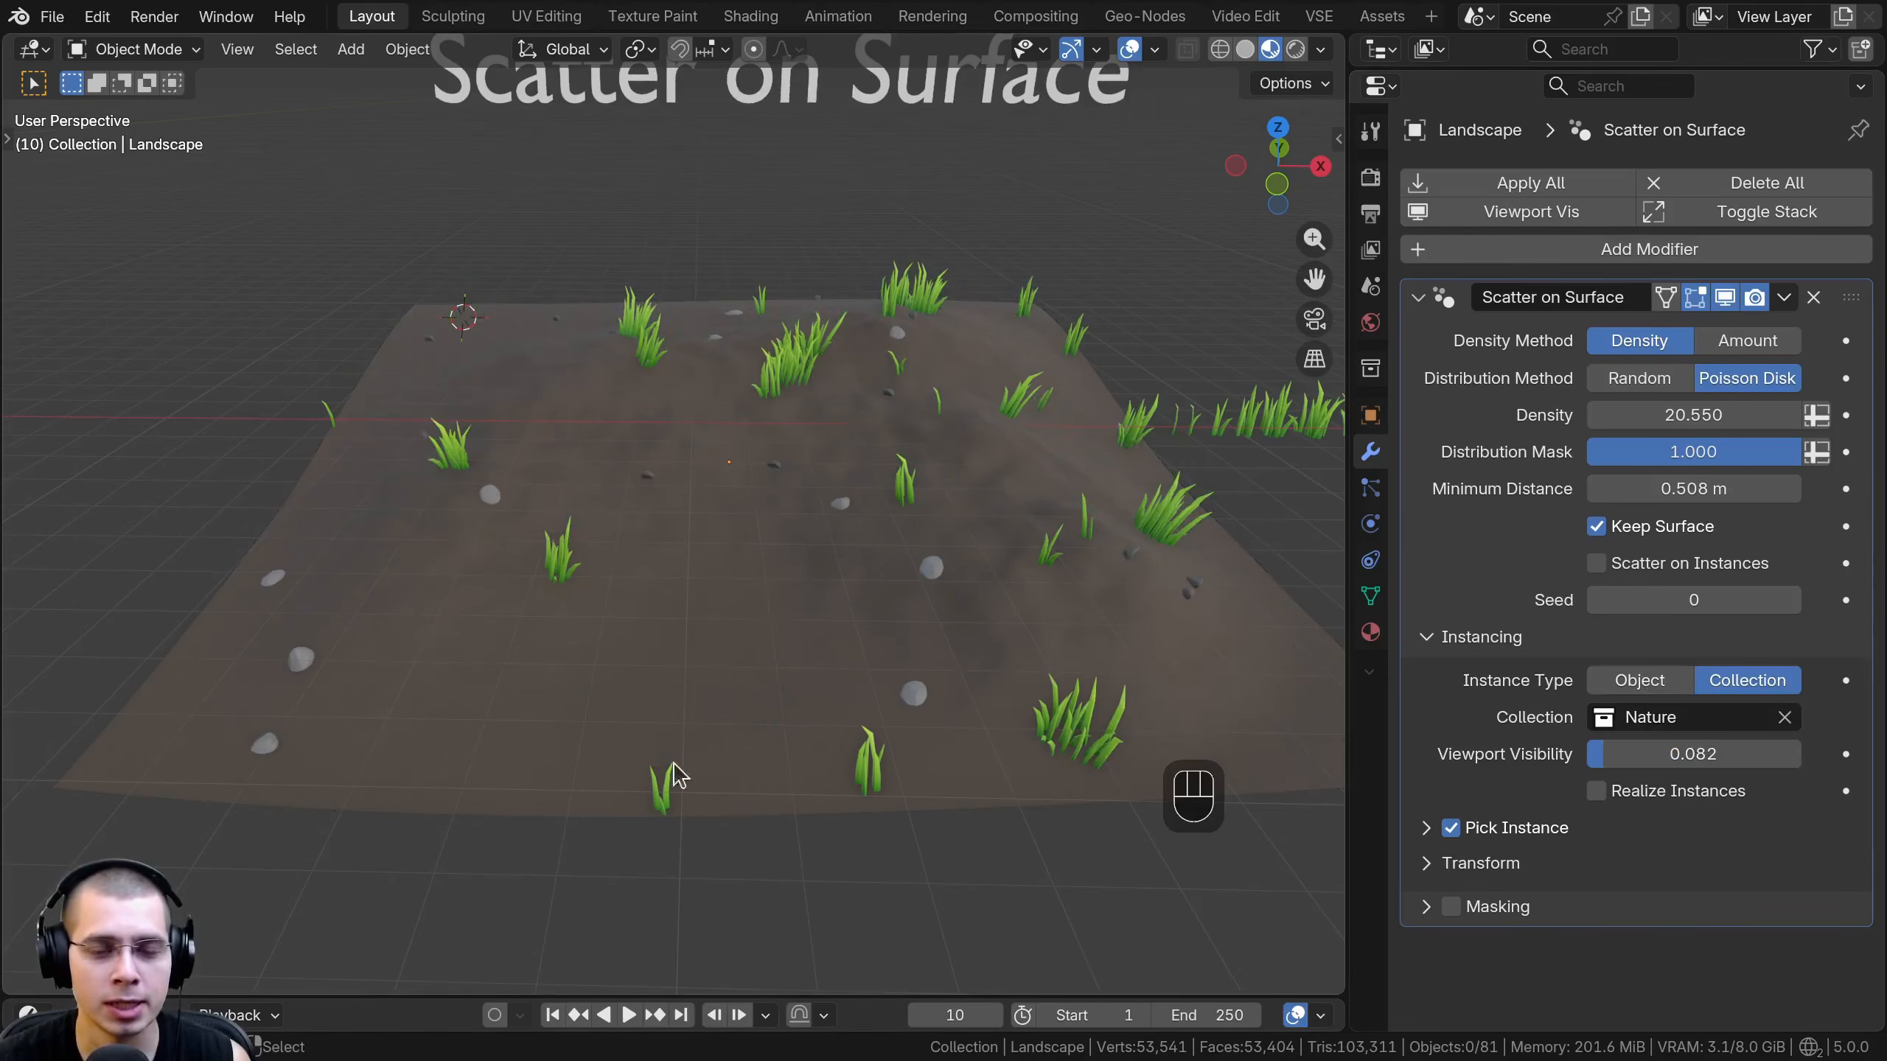
{"action": "middle_click_drag", "start_coordinate": [958, 595], "coordinate": [972, 591]}
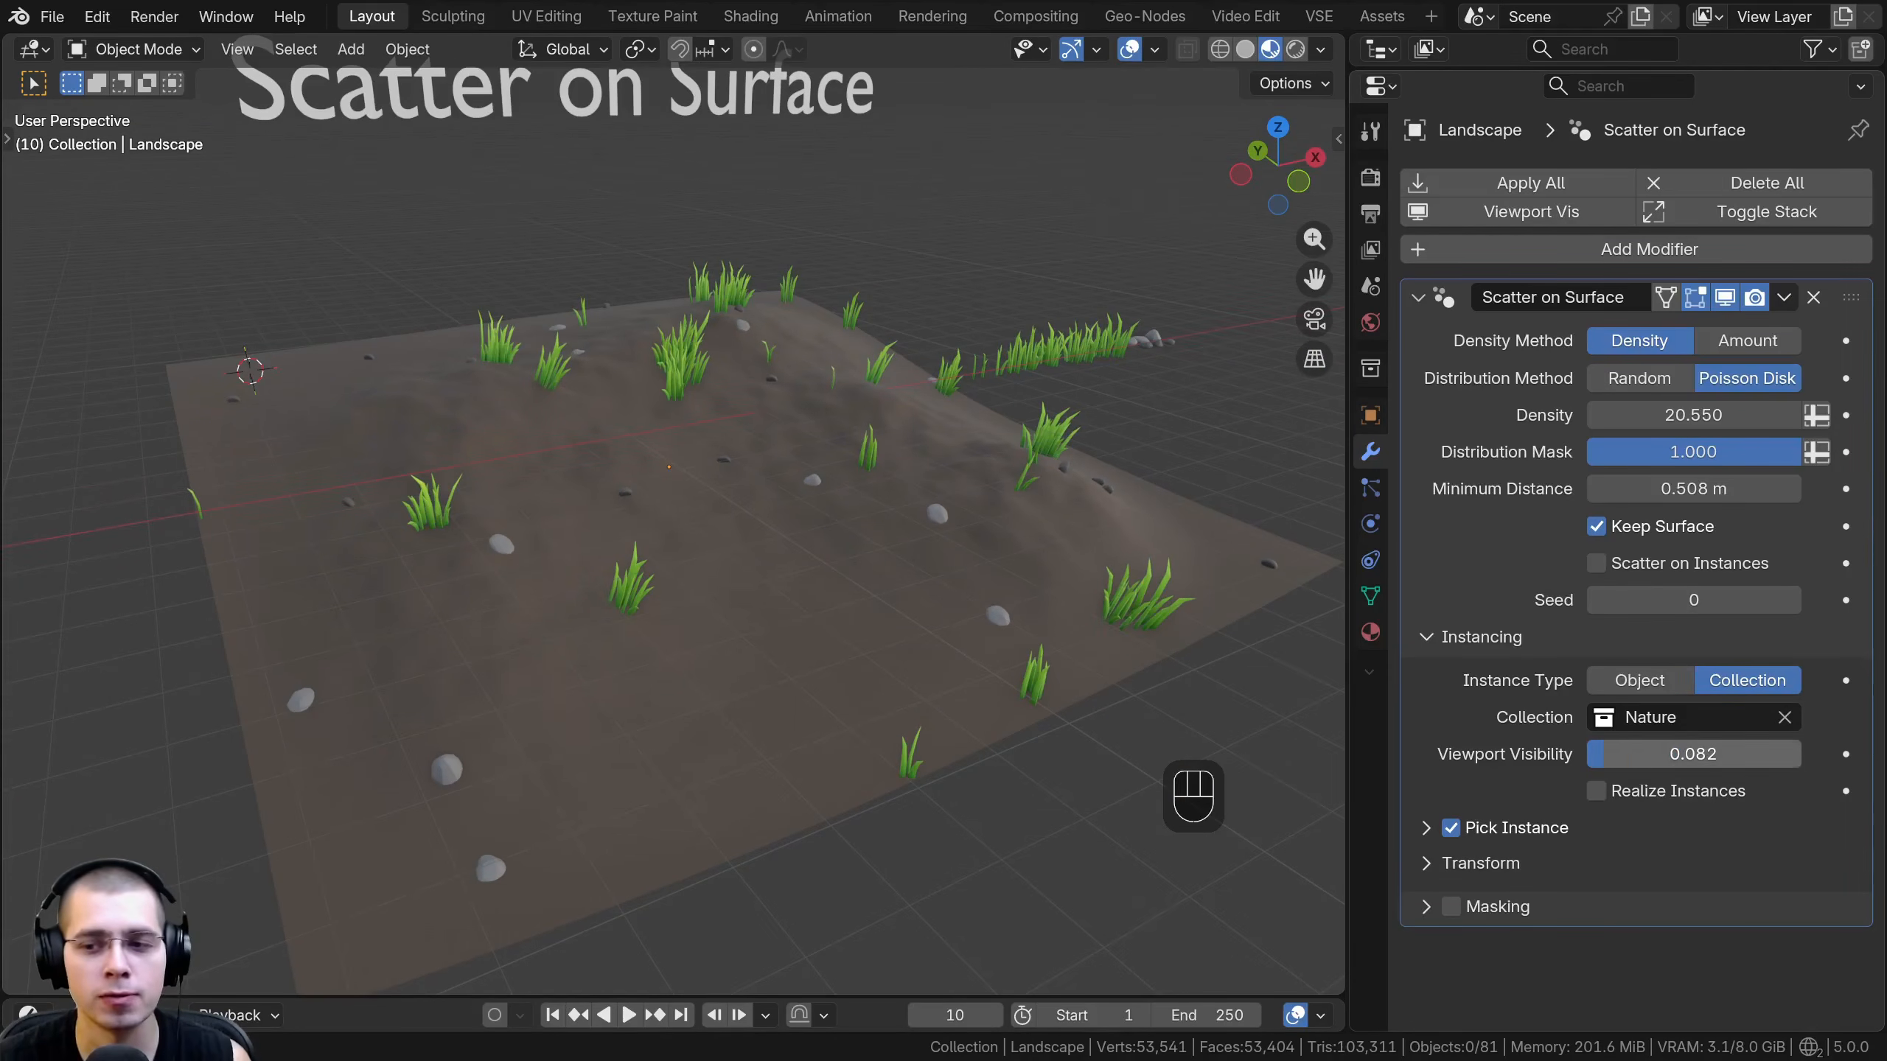
{"action": "left_click_drag", "start_coordinate": [1672, 755], "coordinate": [1798, 755]}
- Expand the Transform settings and set the Surface Offset of the scattered instances to -0.082 m
{"action": "scroll", "coordinate": [1051, 657], "scroll_direction": "down", "scroll_amount": 1}
{"action": "left_click", "coordinate": [1425, 862]}
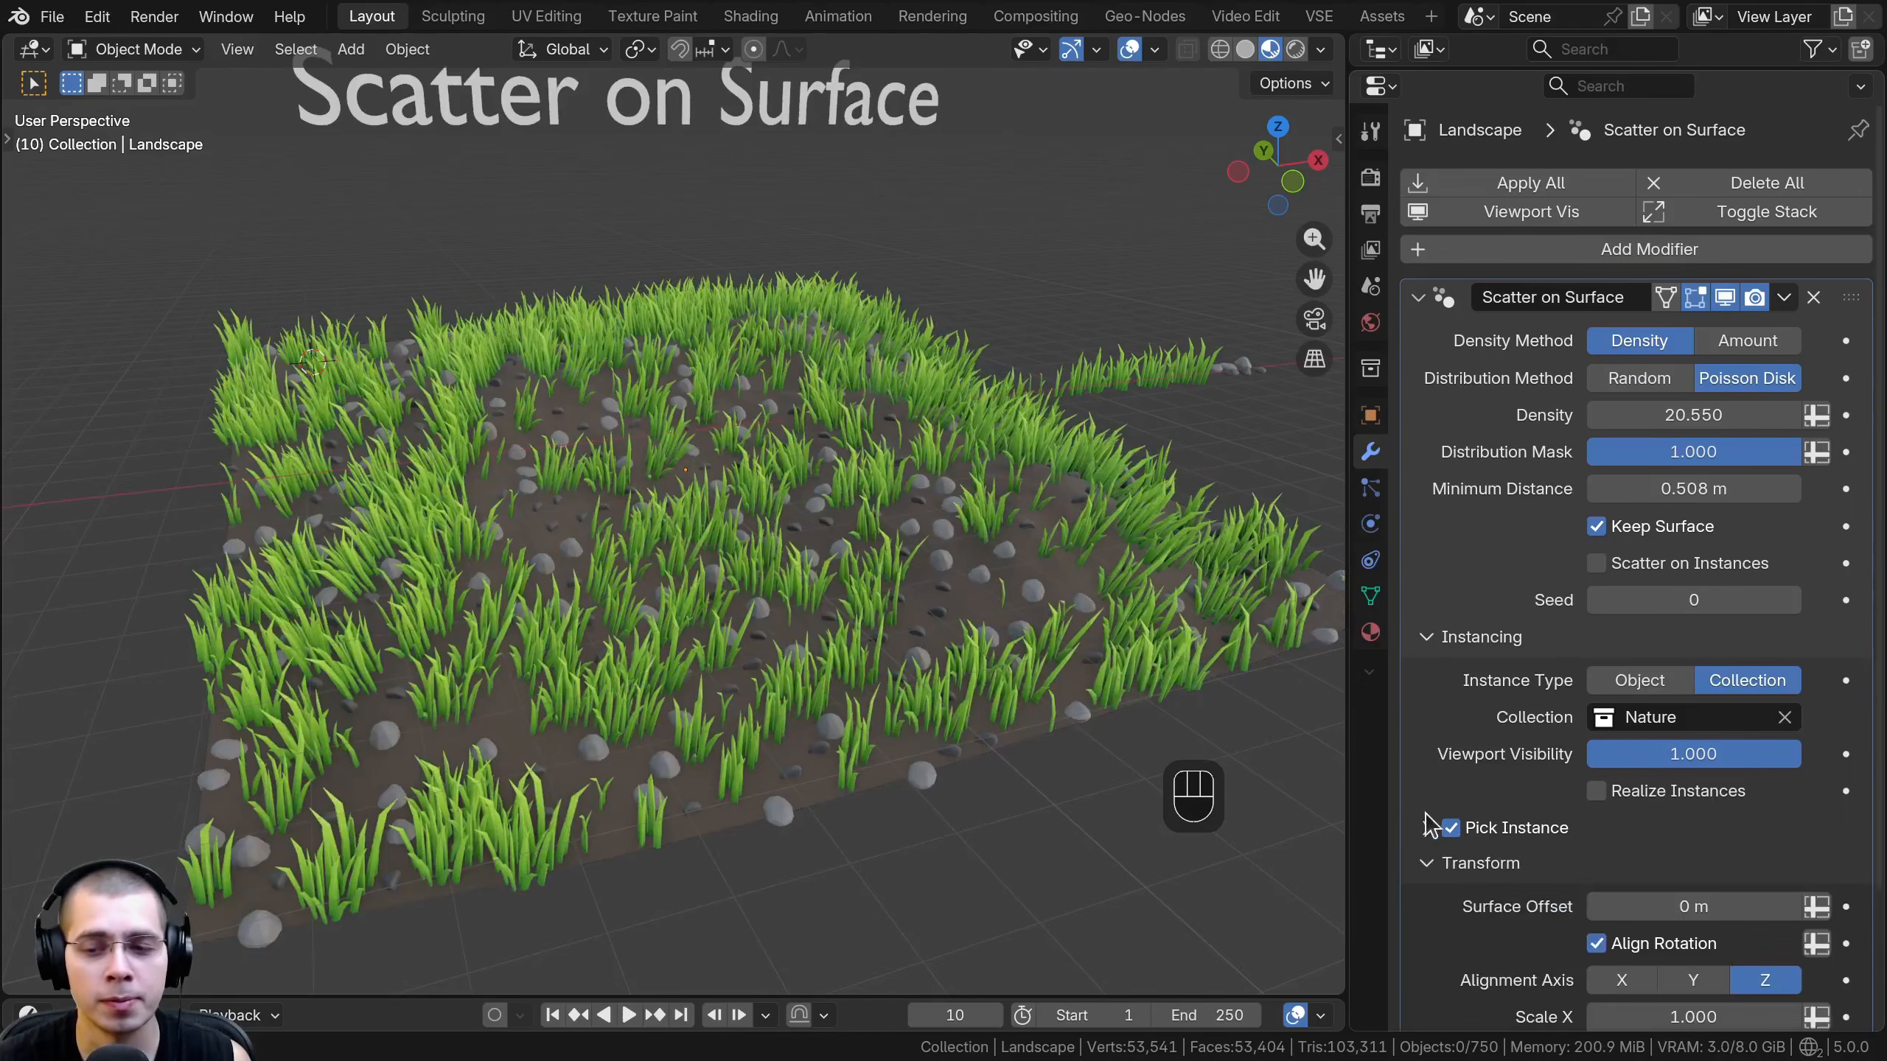
{"action": "scroll", "coordinate": [1460, 661], "scroll_direction": "down", "scroll_amount": 4}
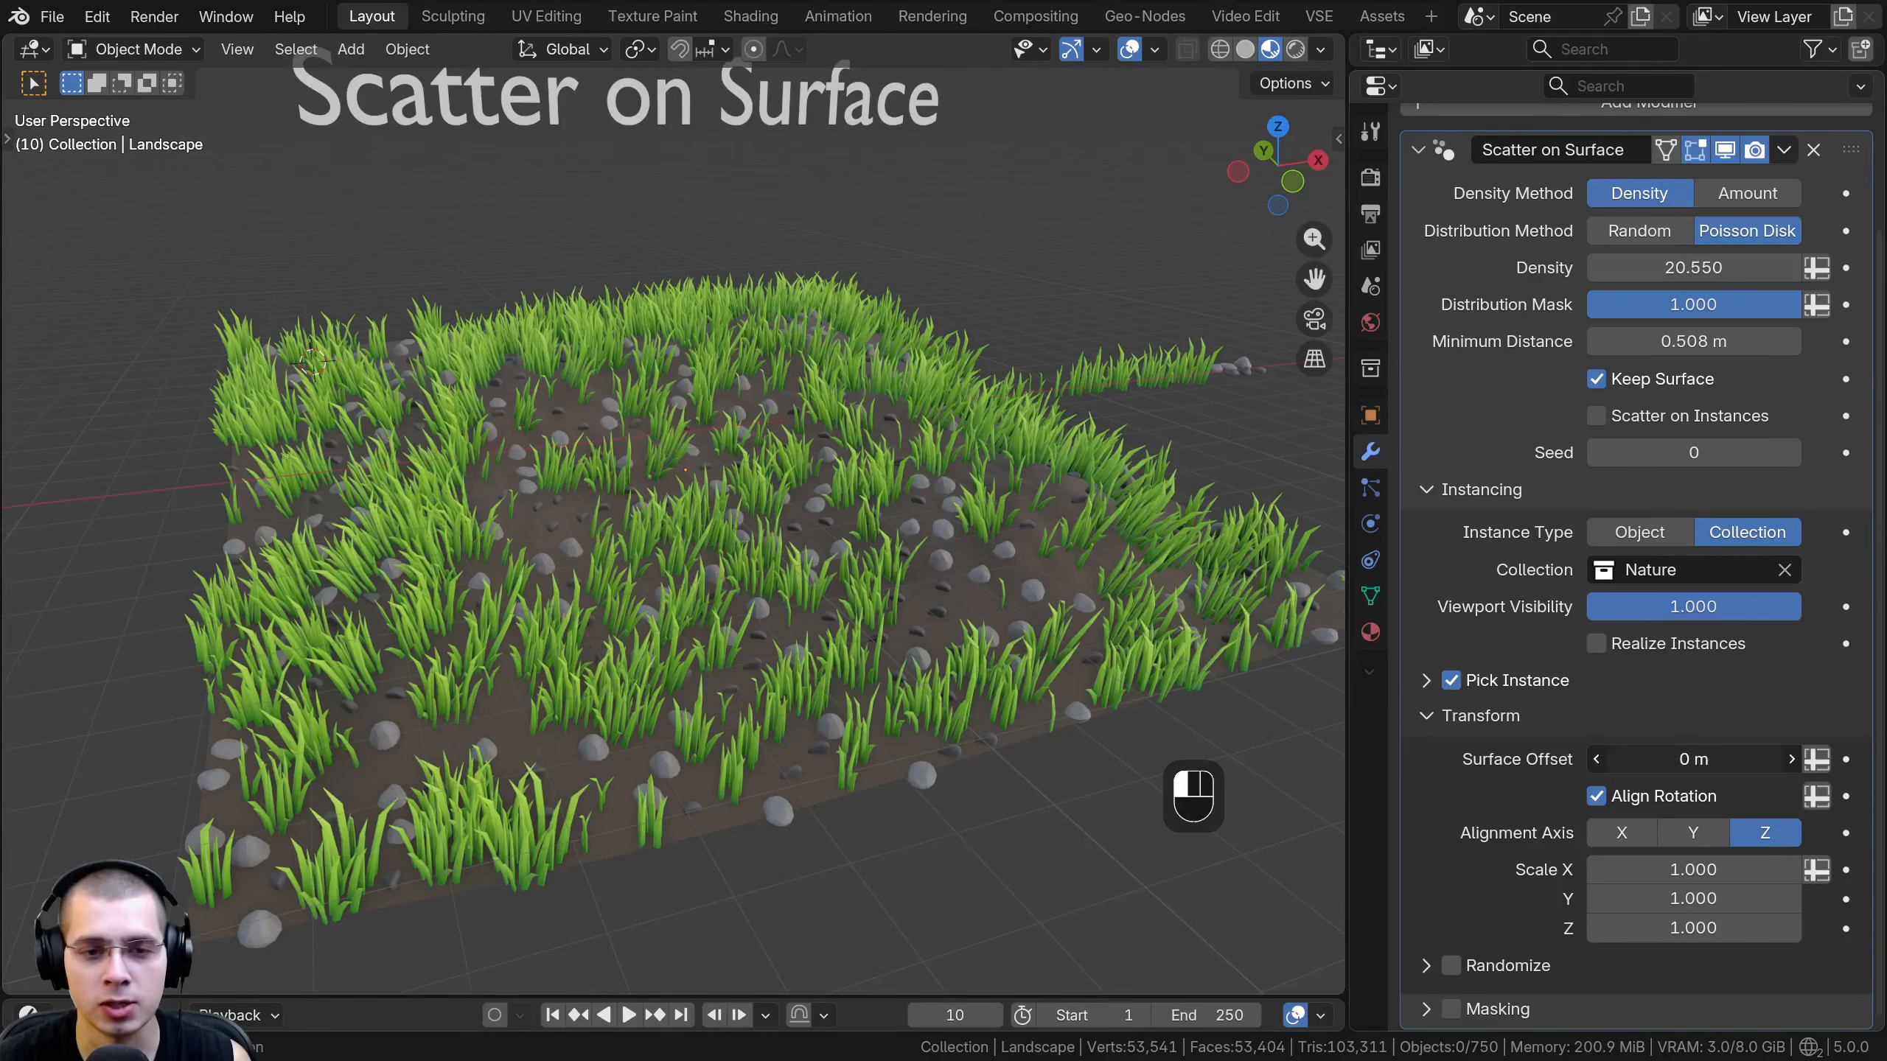
{"action": "mouse_move", "coordinate": [1693, 759]}
{"action": "left_mouse_down"}
{"action": "mouse_move", "coordinate": [1790, 759]}
{"action": "mouse_move", "coordinate": [1645, 759]}
{"action": "mouse_move", "coordinate": [1704, 760]}
{"action": "left_mouse_up"}
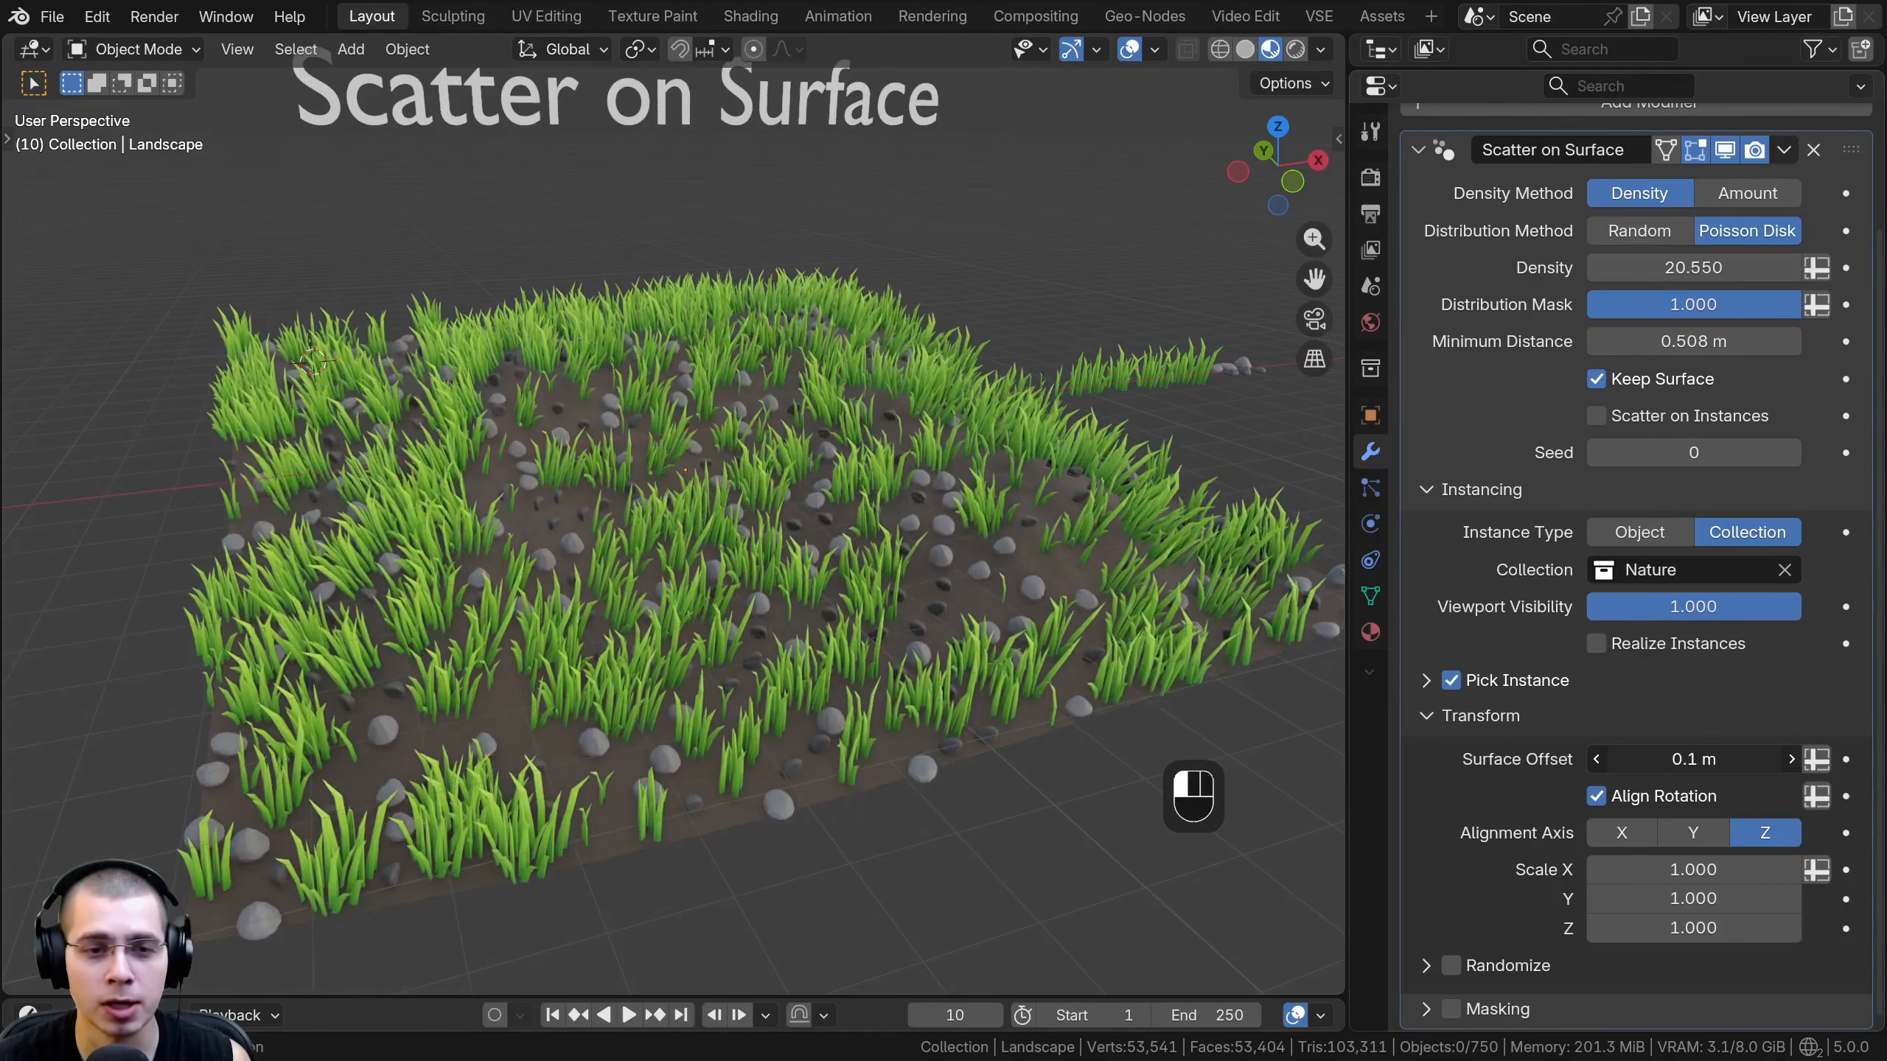
{"action": "right_click", "coordinate": [1694, 759]}
{"action": "scroll", "coordinate": [837, 552], "scroll_direction": "up", "scroll_amount": 4}
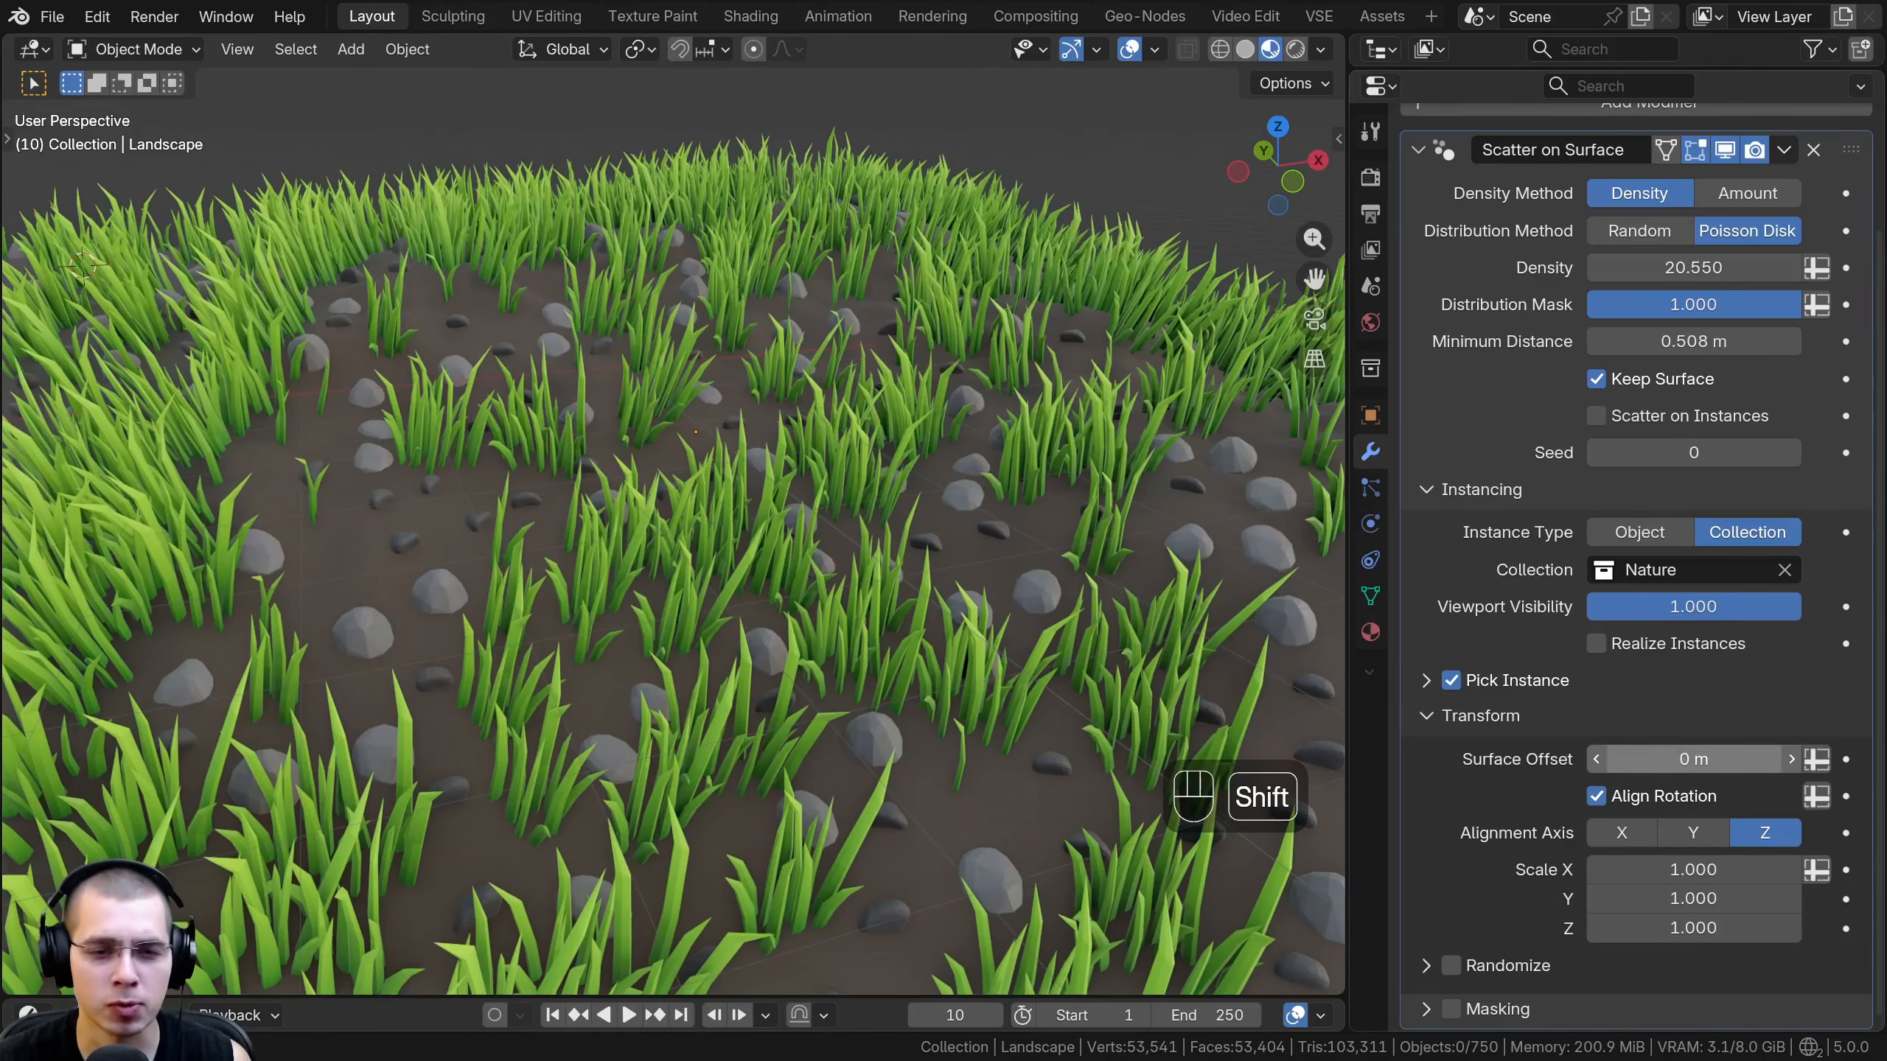
{"action": "left_click_drag", "start_coordinate": [1664, 759], "coordinate": [1633, 759], "text": "shift"}
{"action": "middle_click_drag", "start_coordinate": [423, 647], "coordinate": [944, 627], "text": "shift"}
{"action": "scroll", "coordinate": [691, 542], "scroll_direction": "up", "scroll_amount": 2}
{"action": "scroll", "coordinate": [757, 587], "scroll_direction": "down", "scroll_amount": 3}
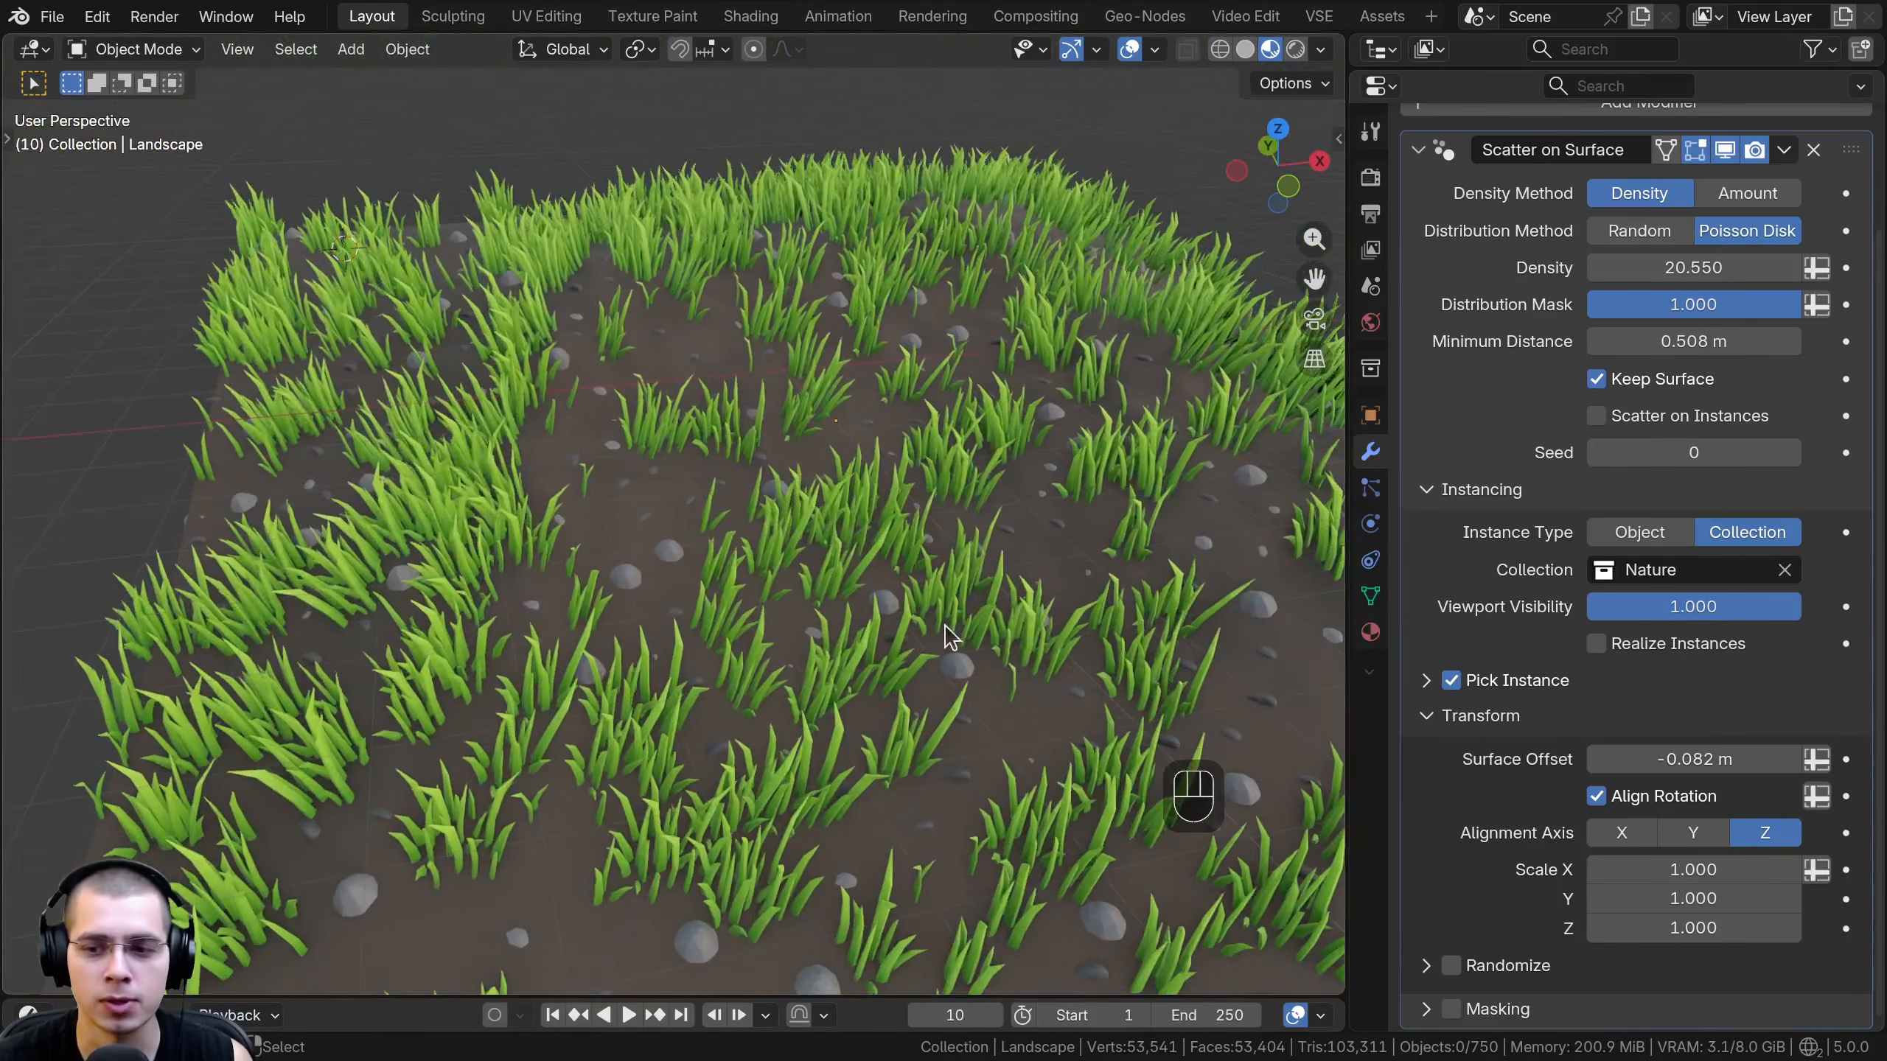
- Try the X and Y alignment axes, restore Z, and try a different instance scale
{"action": "left_click", "coordinate": [1621, 832]}
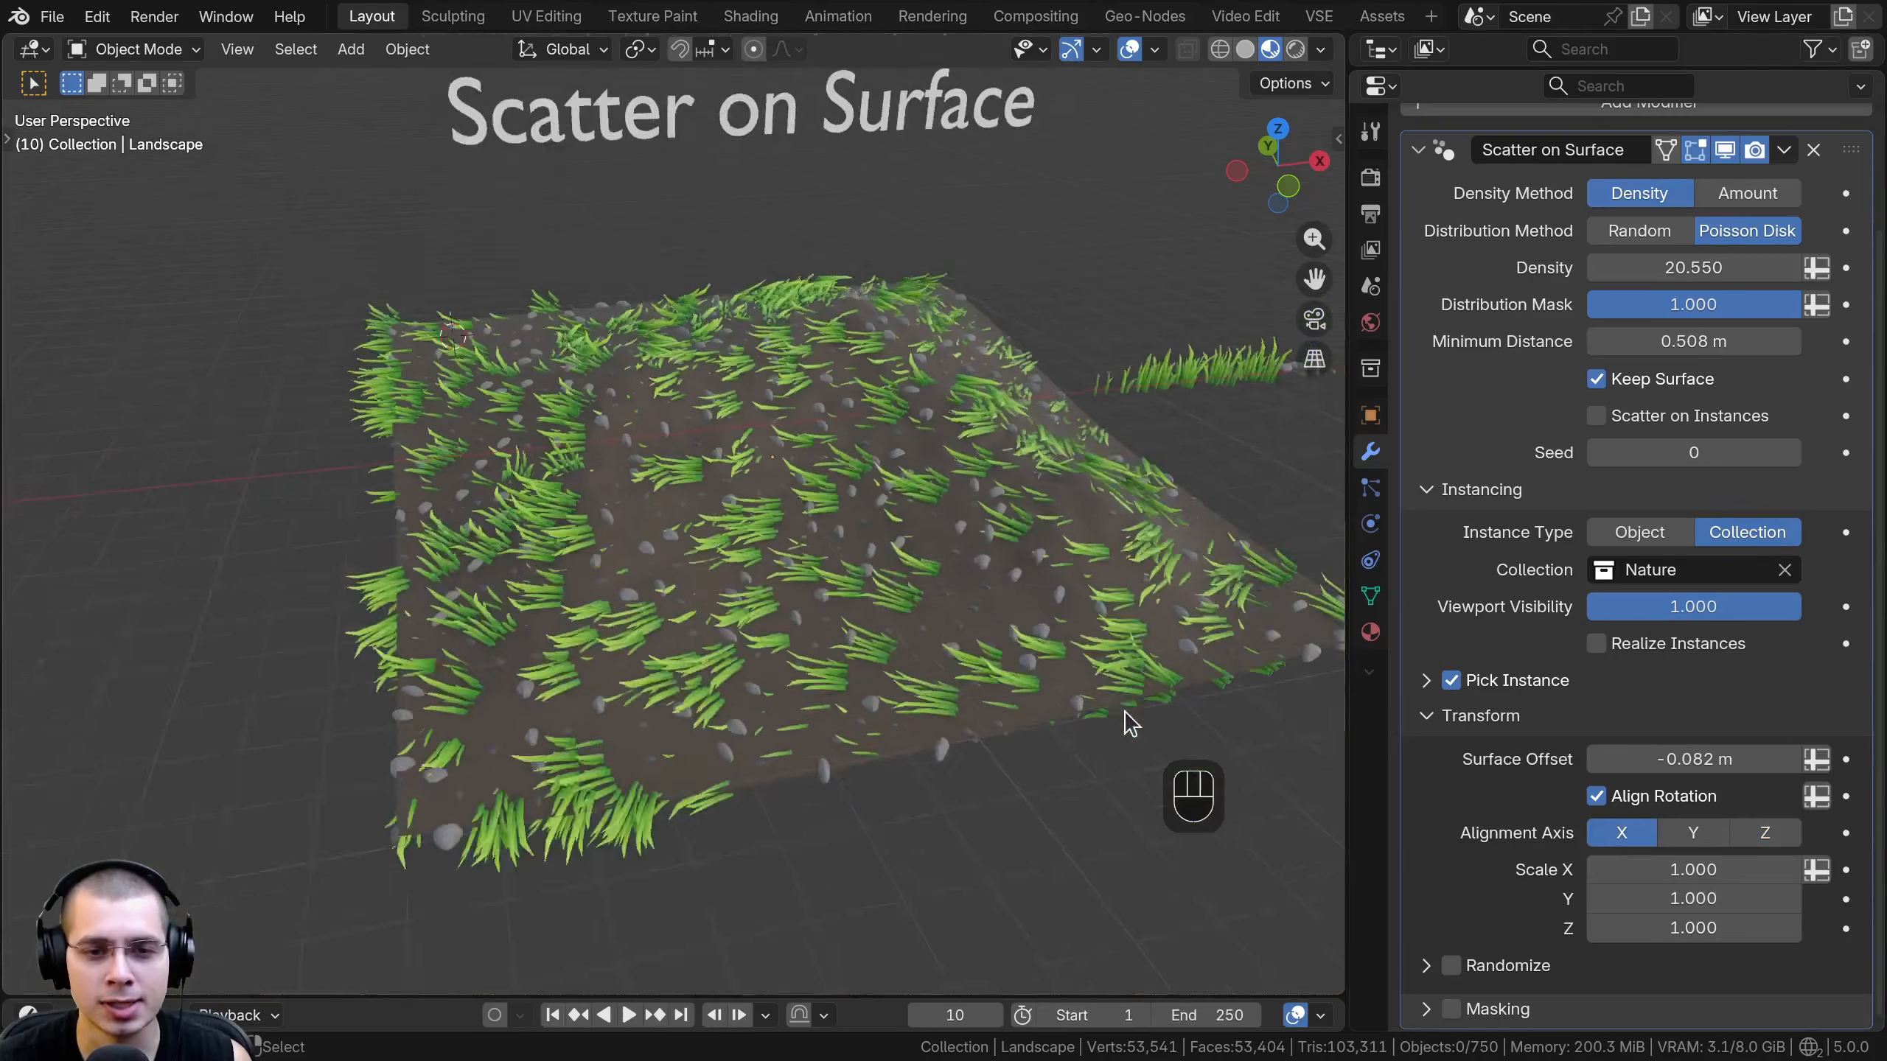
{"action": "left_click", "coordinate": [1692, 832]}
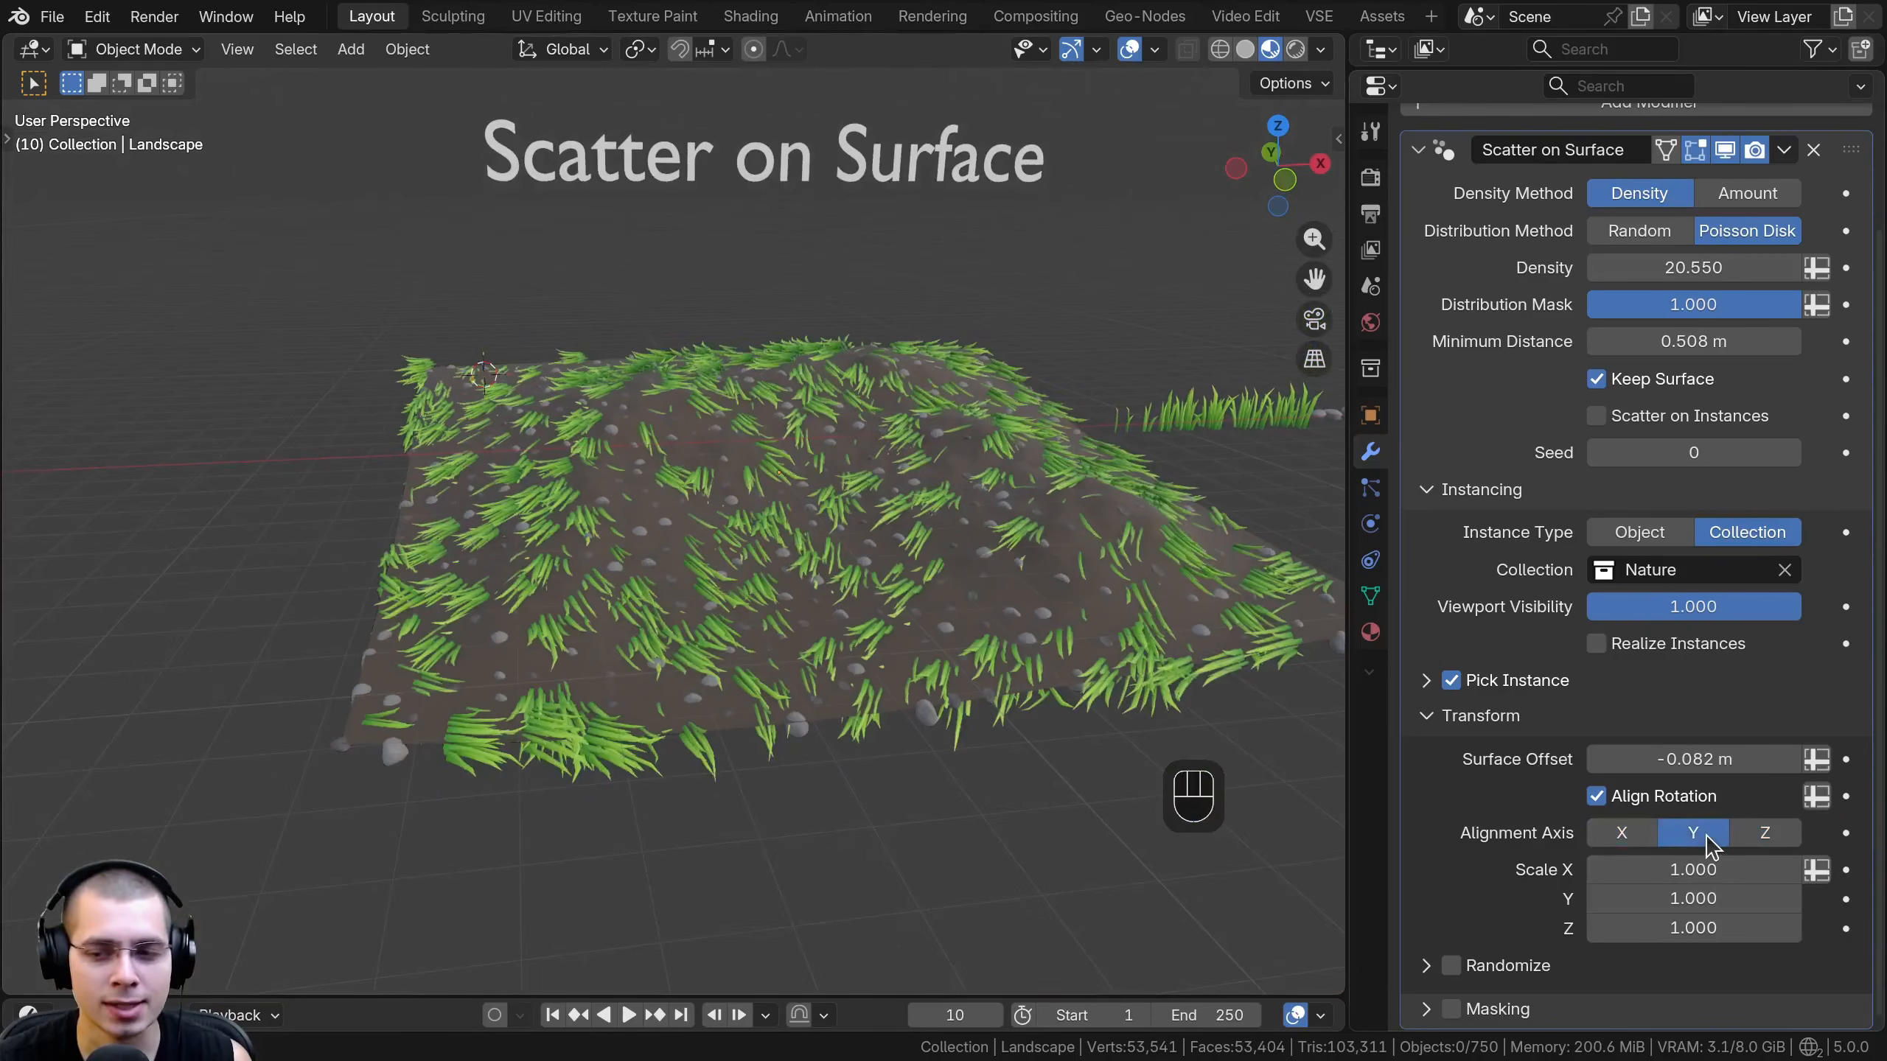
{"action": "left_click", "coordinate": [1786, 842]}
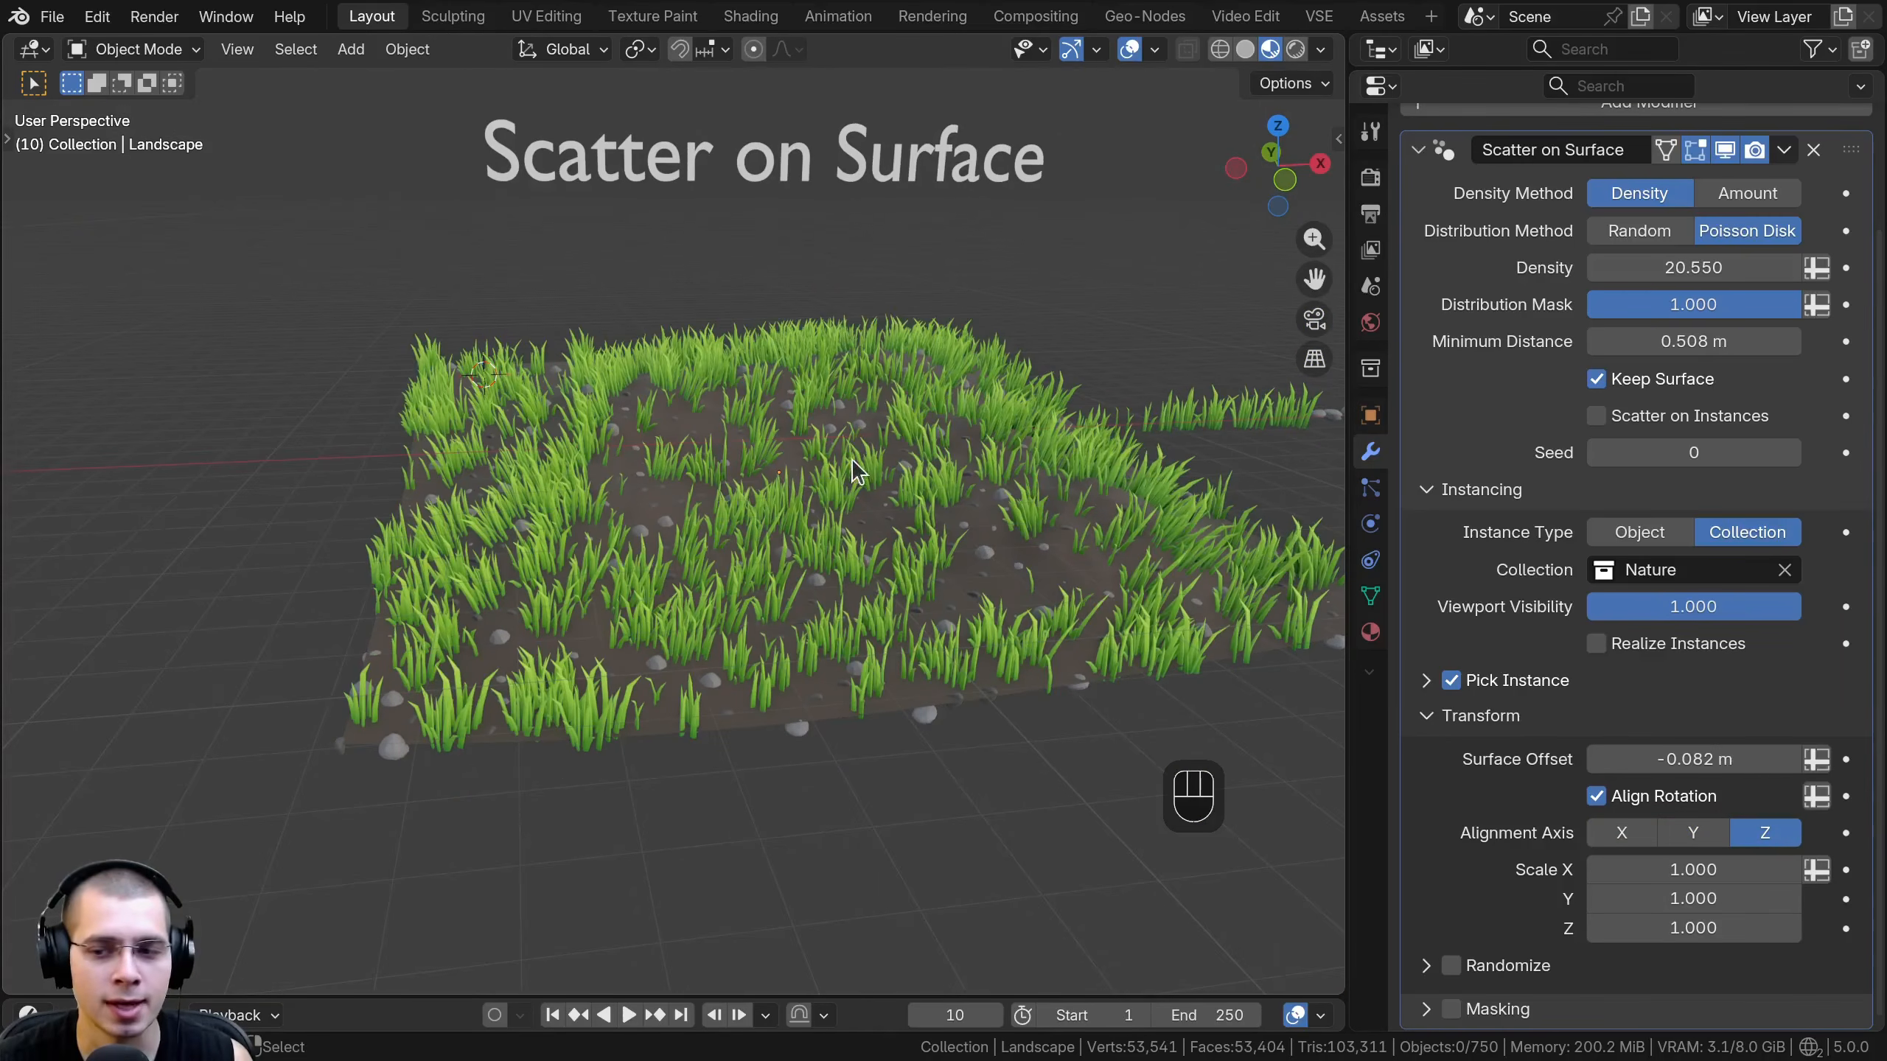
{"action": "mouse_move", "coordinate": [1701, 869]}
{"action": "left_mouse_down", "text": "shift"}
{"action": "mouse_move", "coordinate": [1701, 927]}
{"action": "mouse_move", "coordinate": [1798, 927]}
{"action": "mouse_move", "coordinate": [1686, 869]}
{"action": "mouse_move", "coordinate": [1723, 870]}
{"action": "left_mouse_up", "text": "shift"}
{"action": "right_click", "coordinate": [1701, 870]}
{"action": "middle_click_drag", "start_coordinate": [1053, 734], "coordinate": [1043, 730]}
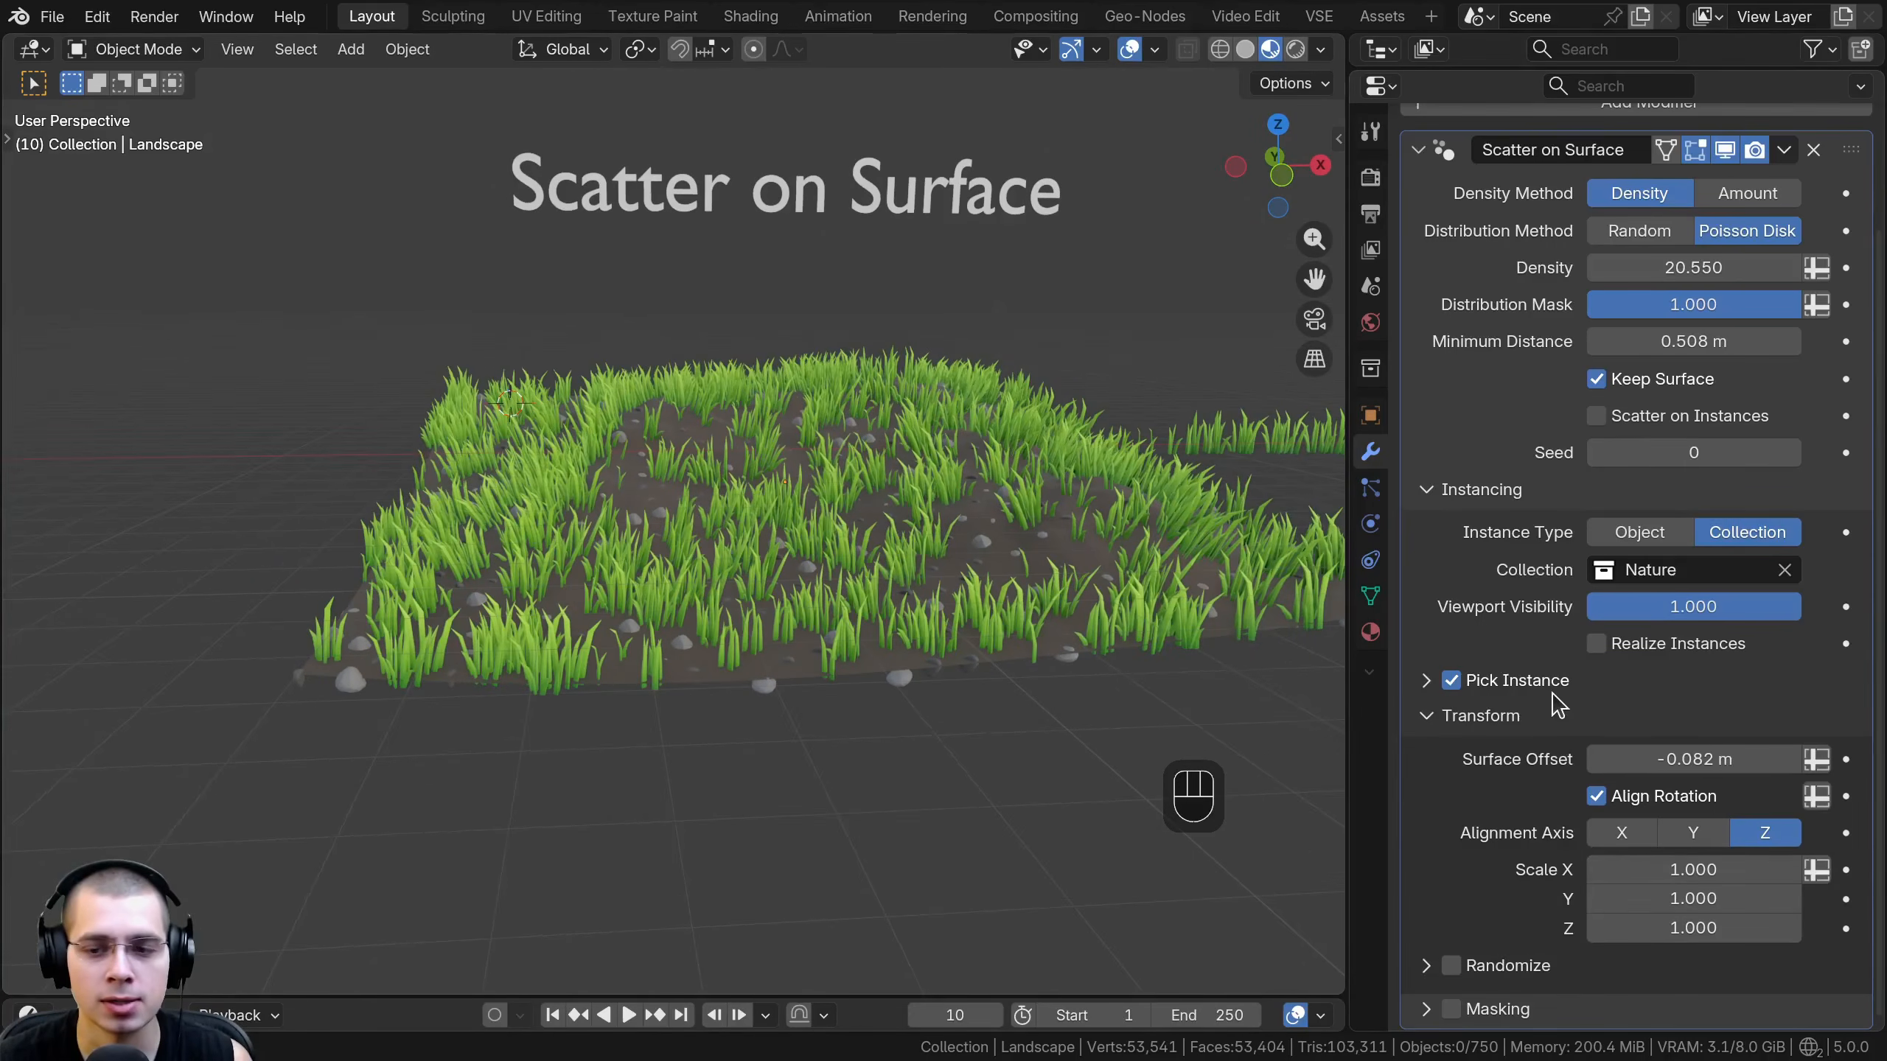
- Enable Randomize and set the random rotation to 18.2° on X and Y and 100000° on Z
{"action": "scroll", "coordinate": [1558, 705], "scroll_direction": "down", "scroll_amount": 5}
{"action": "left_click", "coordinate": [1426, 565]}
{"action": "left_click", "coordinate": [1450, 568]}
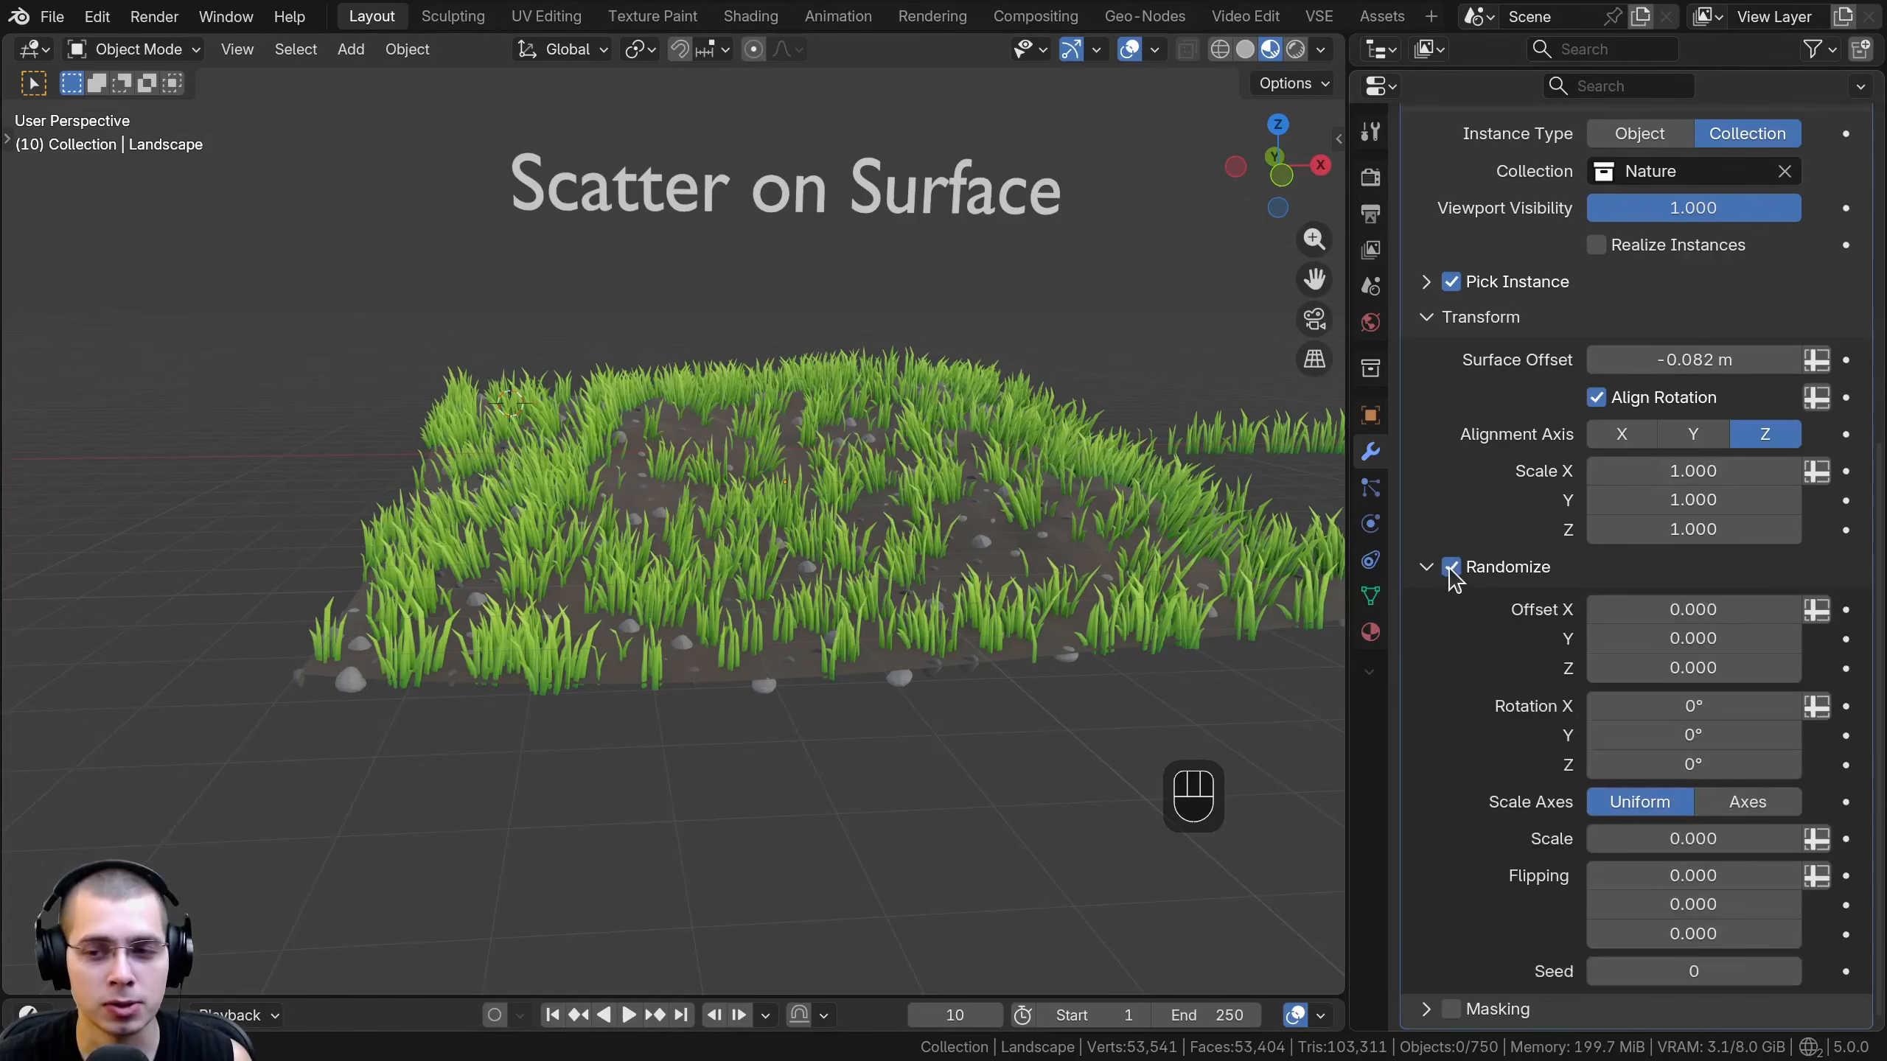
{"action": "middle_click_drag", "start_coordinate": [736, 561], "coordinate": [1071, 619]}
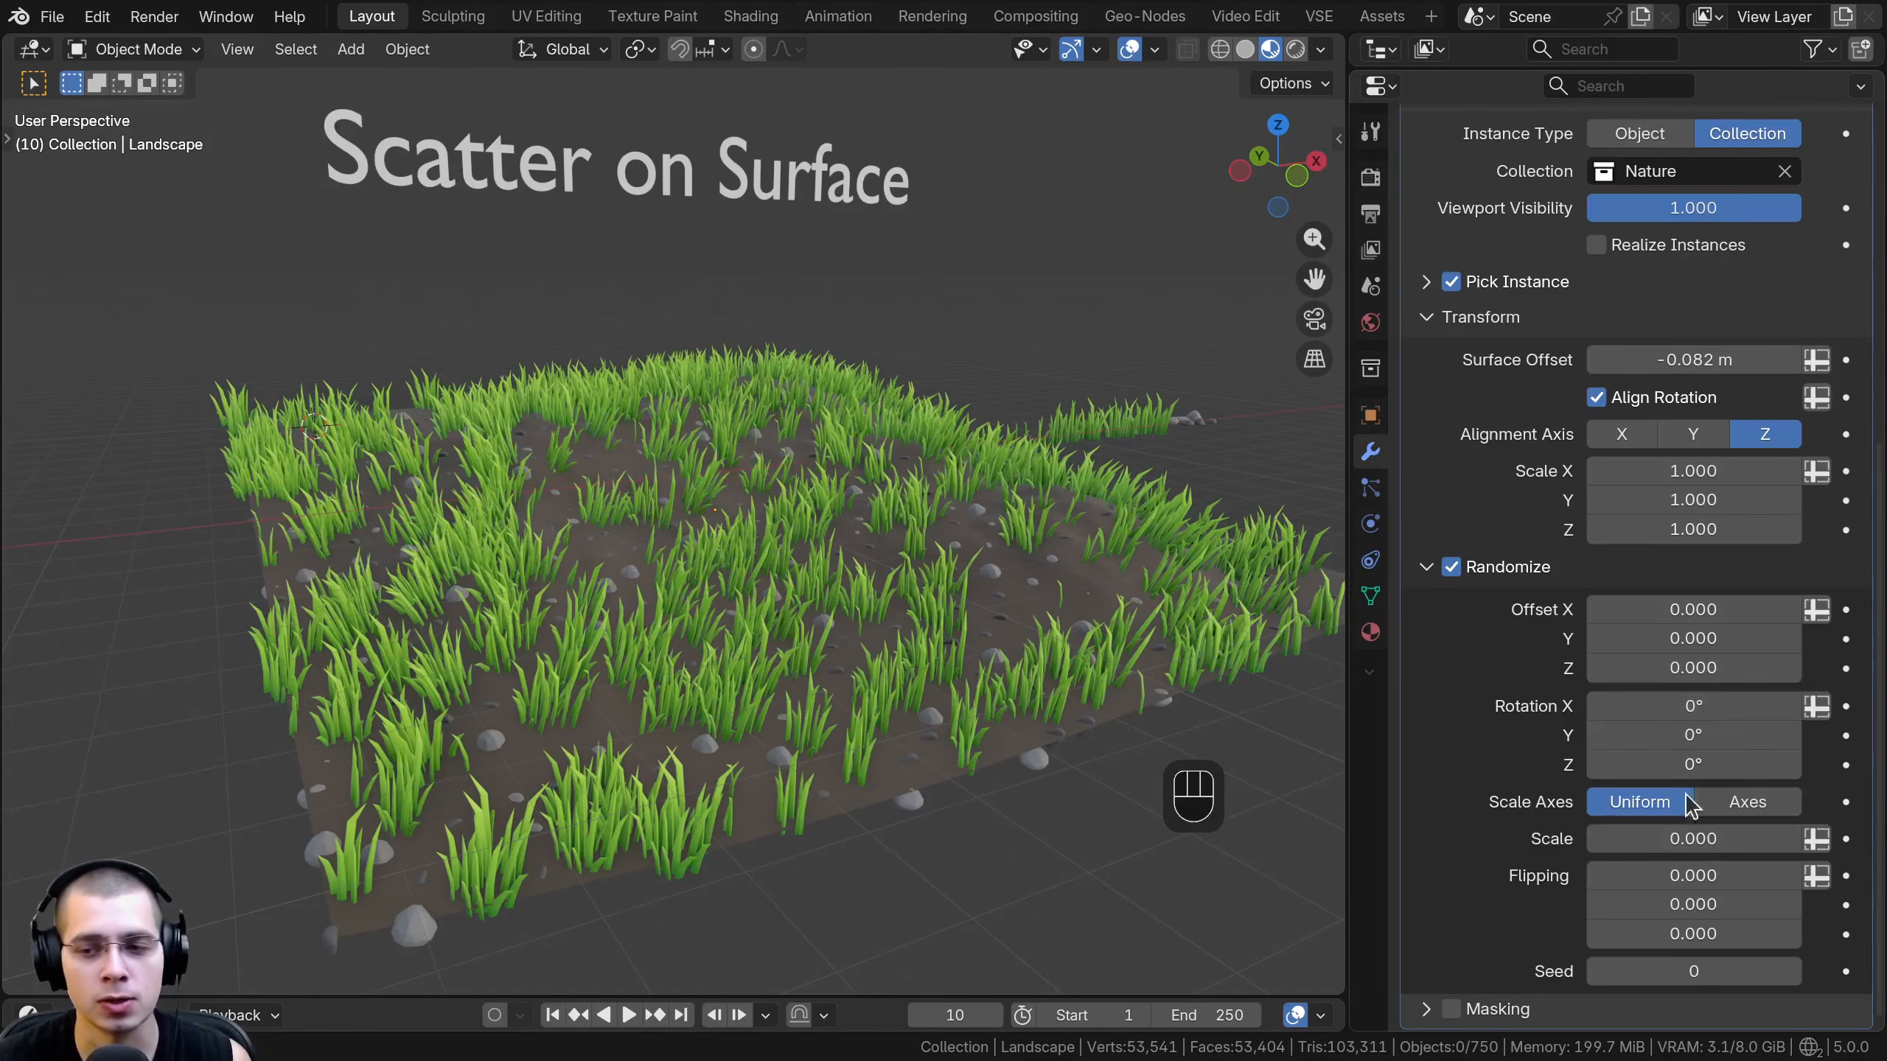
{"action": "left_click_drag", "start_coordinate": [1694, 706], "coordinate": [1675, 760]}
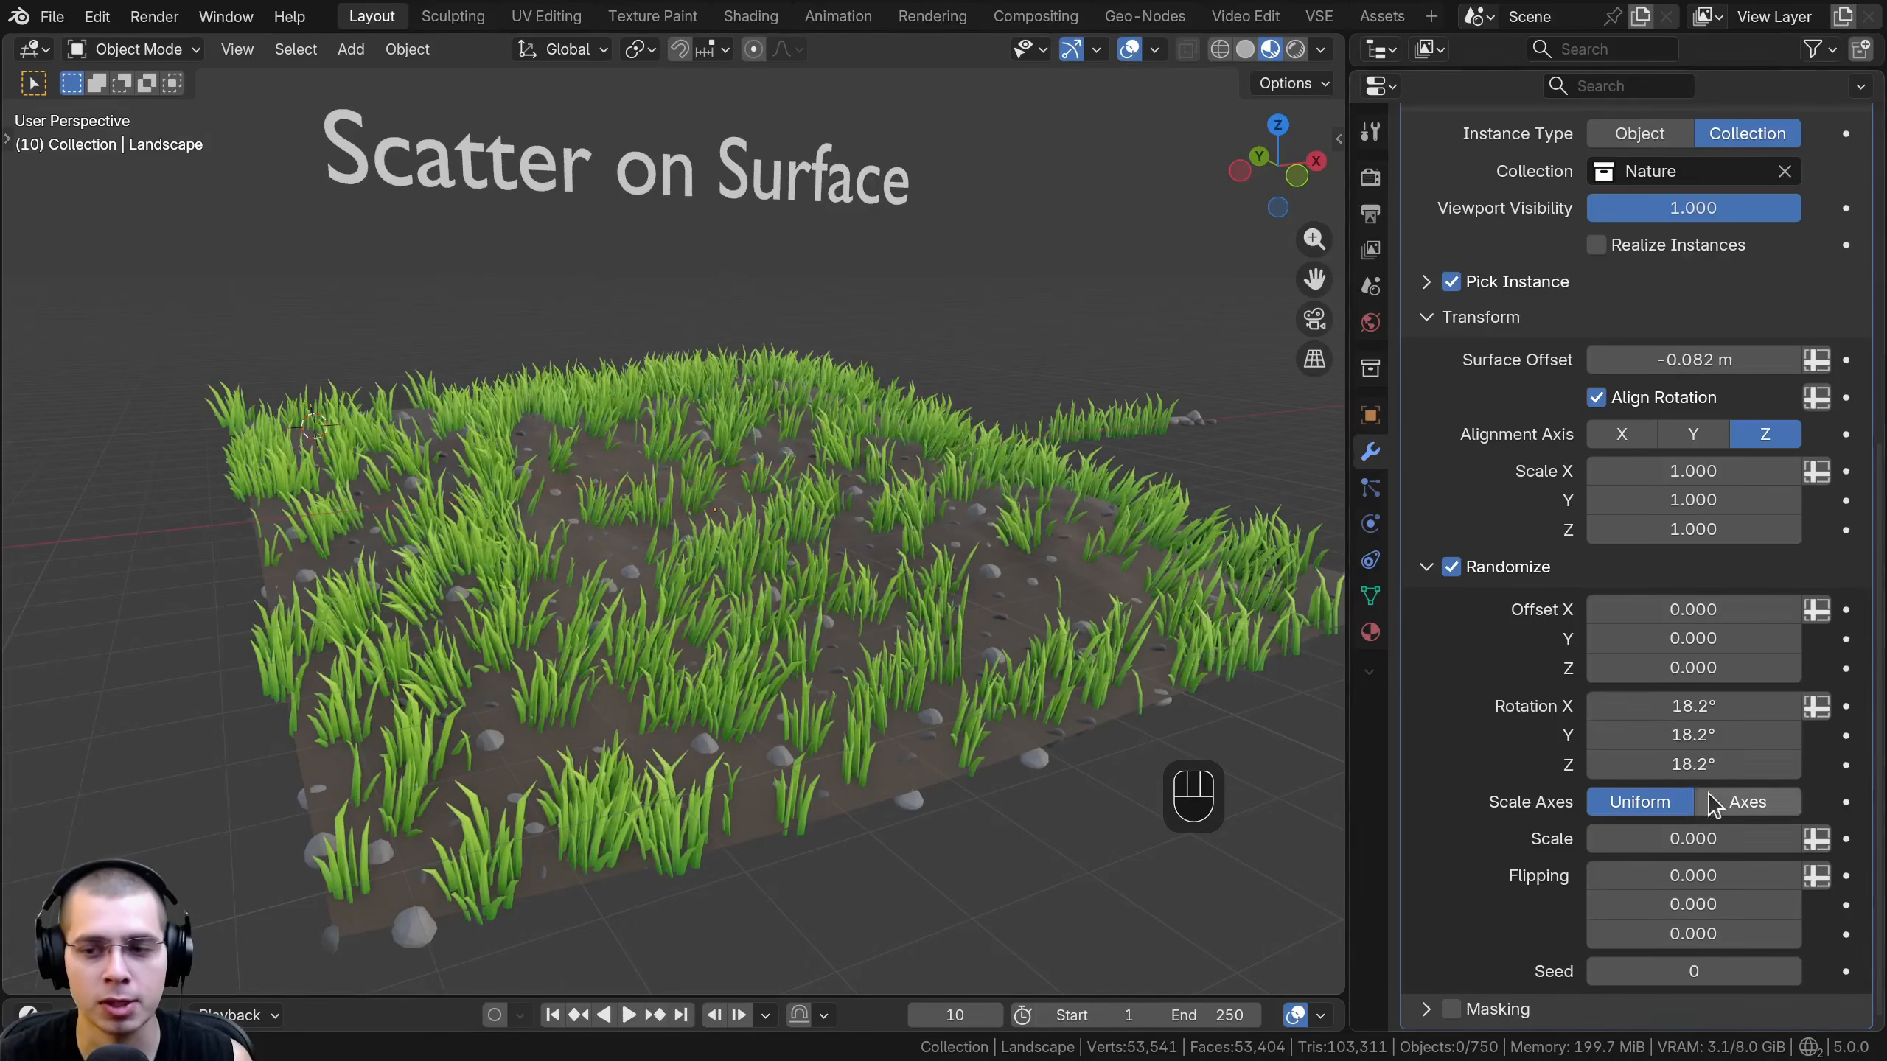
{"action": "left_click", "coordinate": [1676, 757]}
{"action": "type", "text": "100000"}
{"action": "key", "text": "Return"}
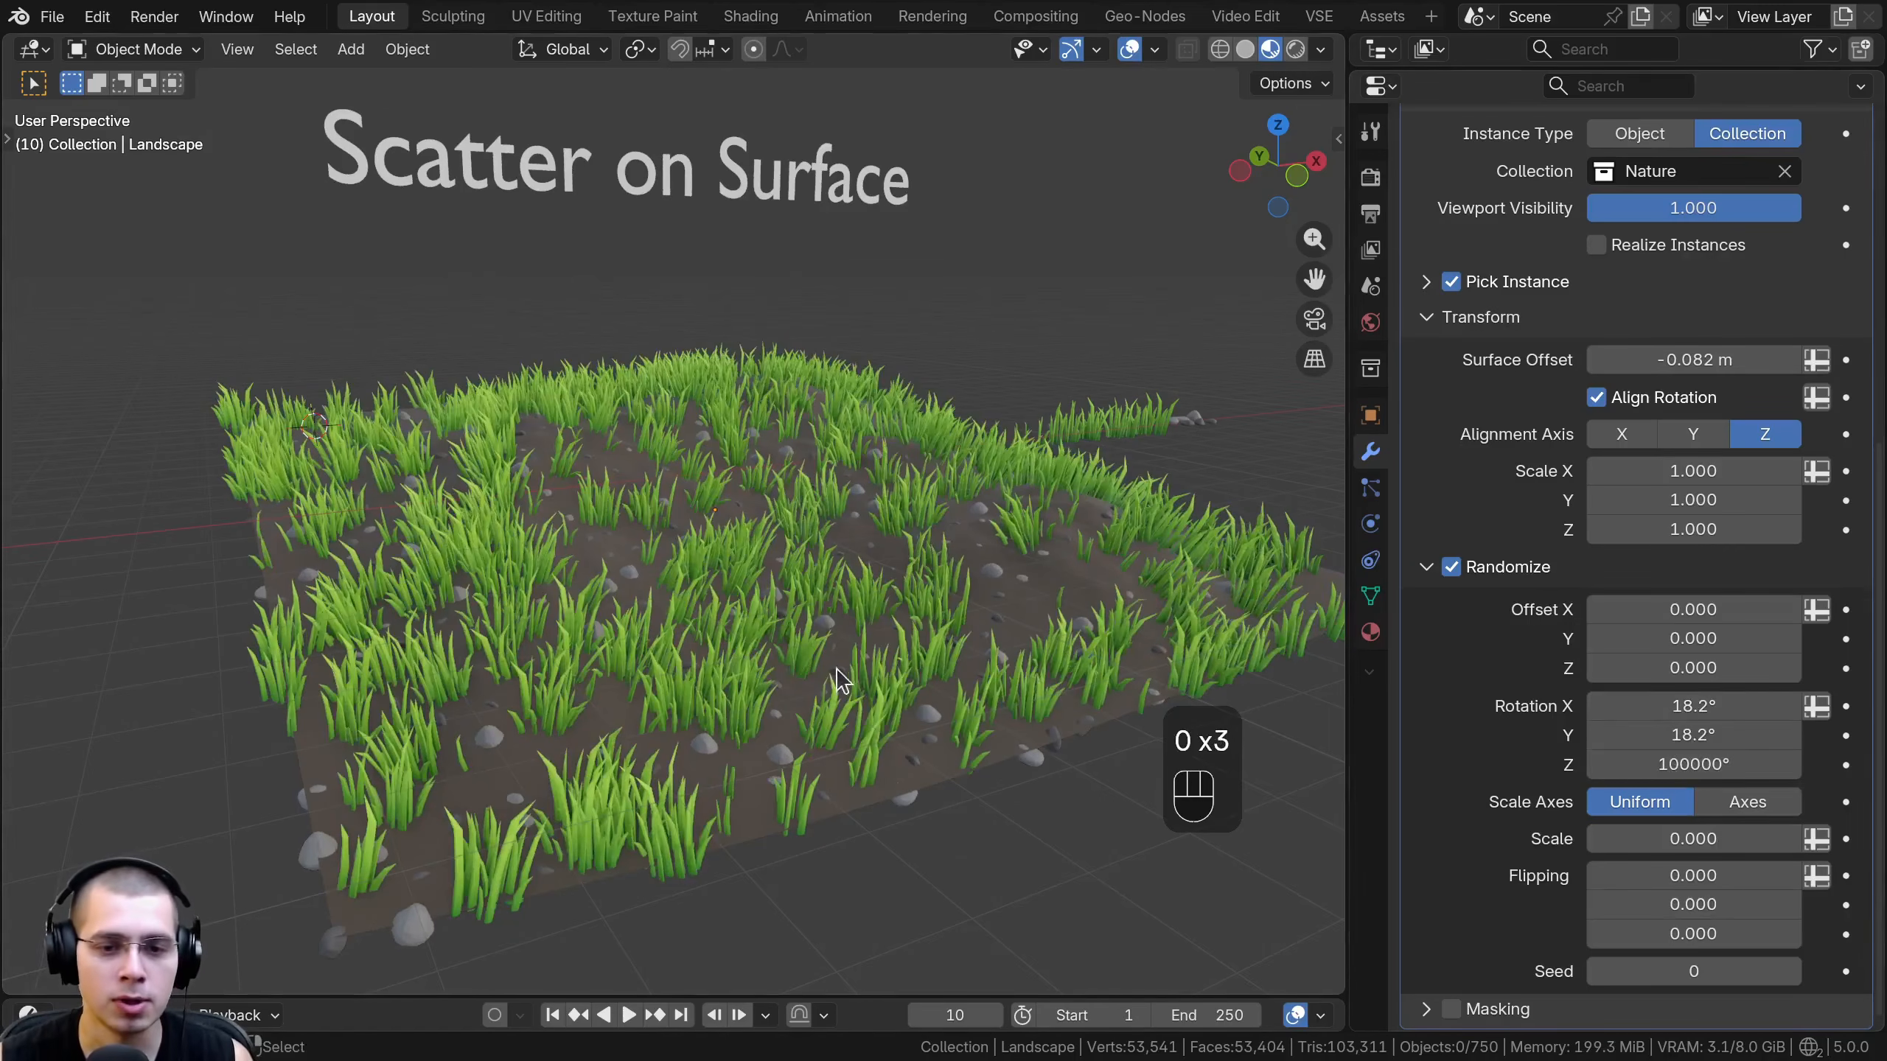
- Set the uniform random scale to 0.348 and try a random X offset on the instances
{"action": "left_click_drag", "start_coordinate": [1672, 838], "coordinate": [1783, 838]}
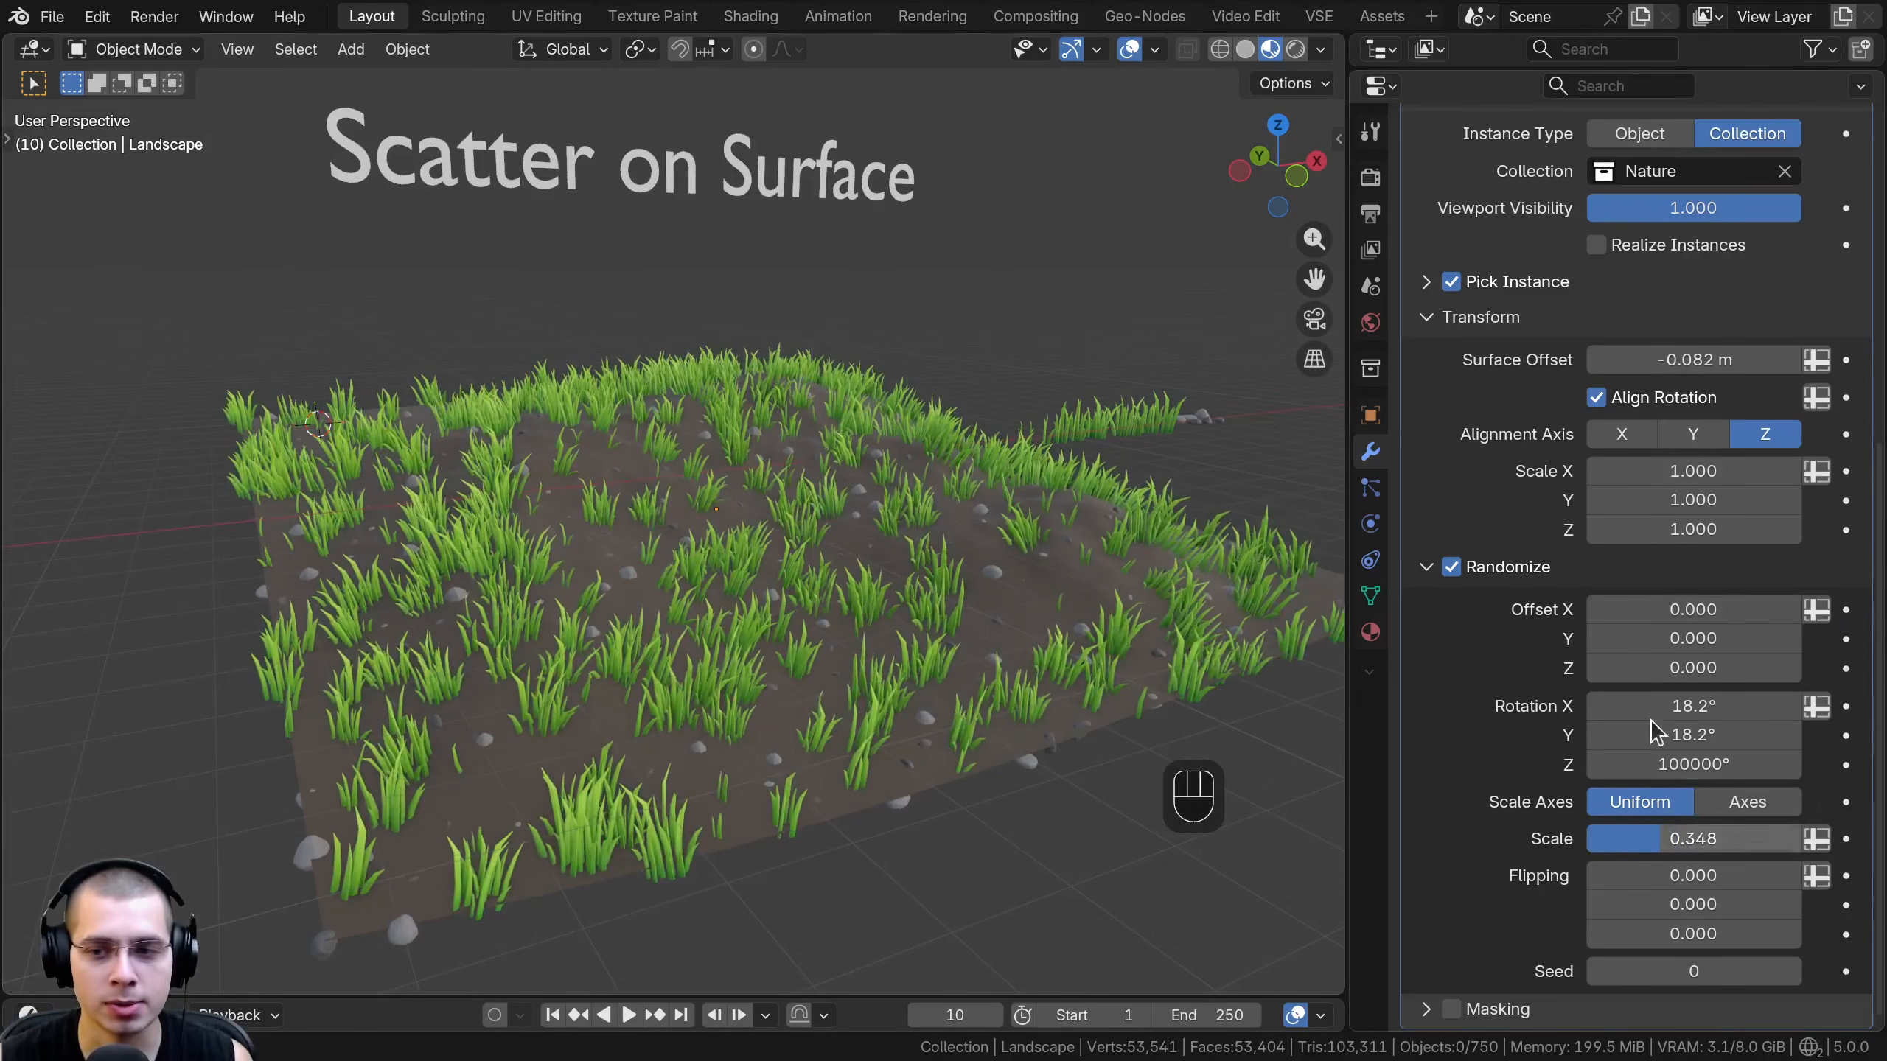
{"action": "left_click_drag", "start_coordinate": [1597, 611], "coordinate": [1683, 609]}
{"action": "right_click", "coordinate": [1683, 610]}
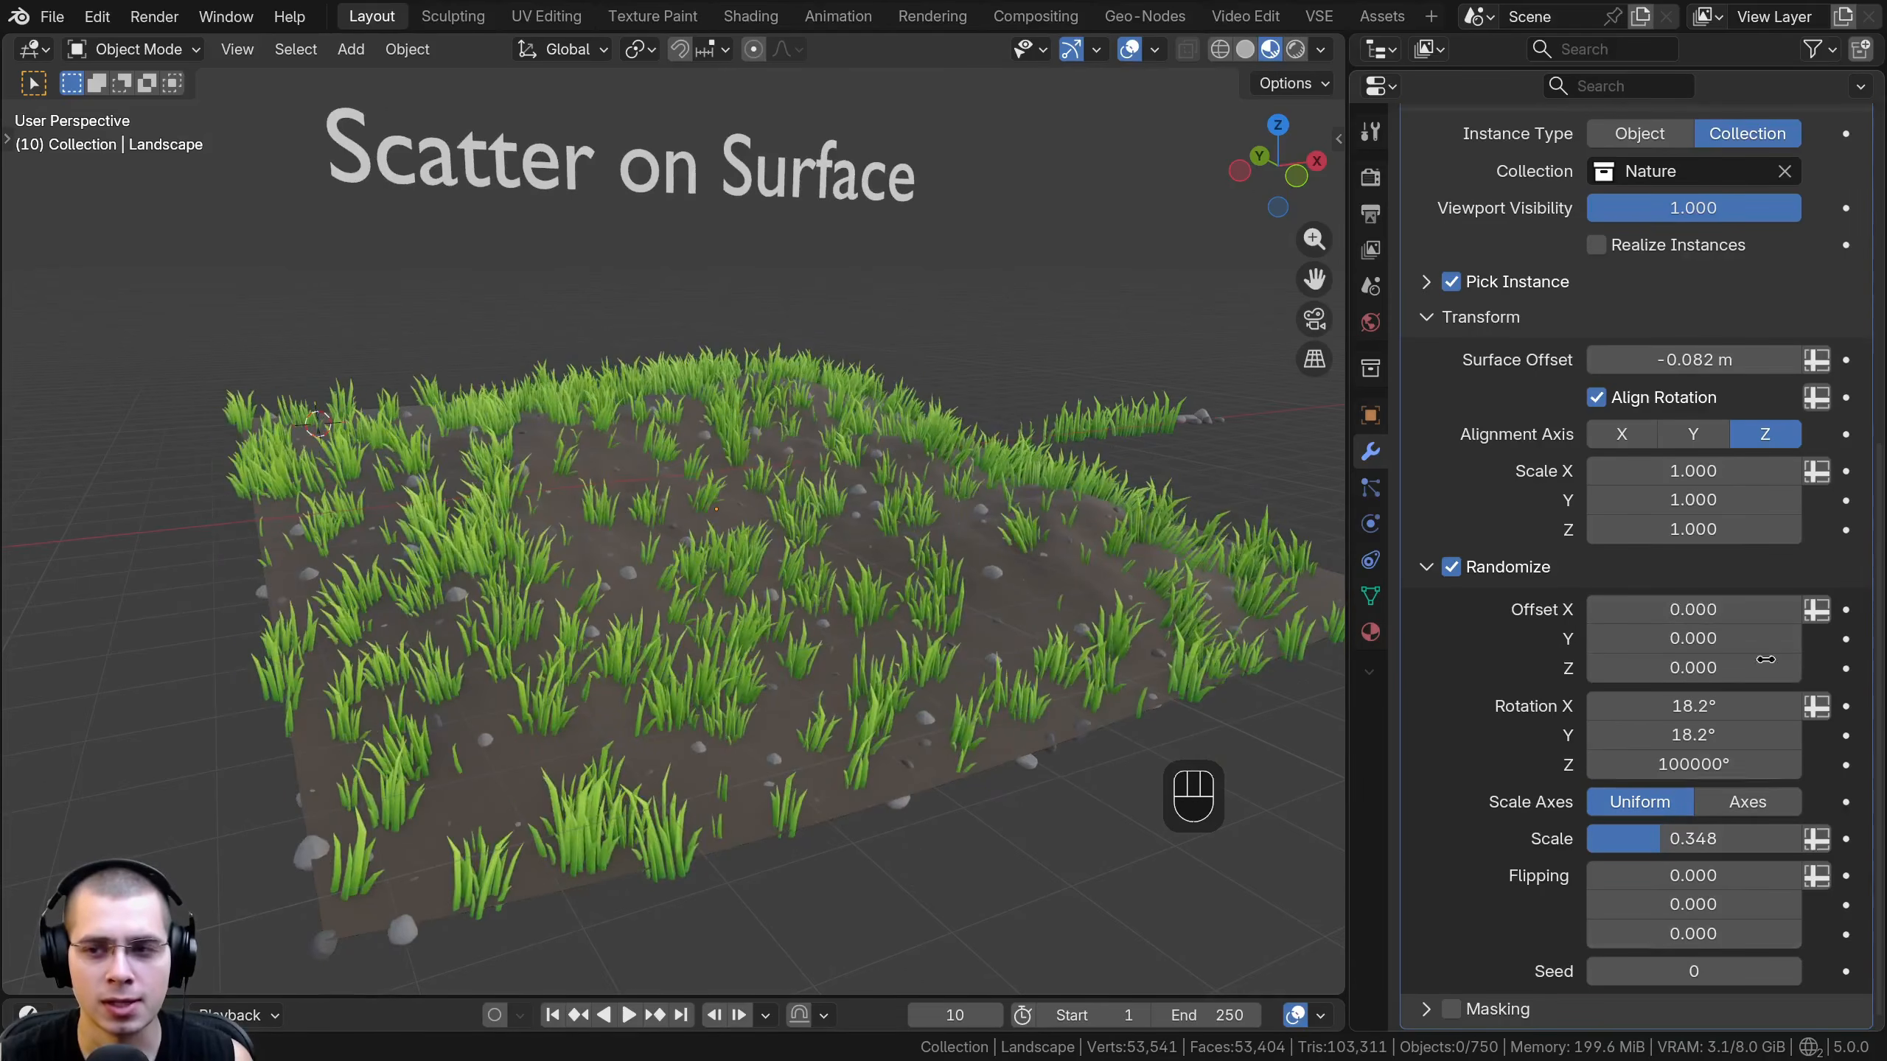
- Step the Randomize seed up through several values to vary the random transforms of the grass and rocks
{"action": "scroll", "coordinate": [1767, 659], "scroll_direction": "up", "scroll_amount": 10}
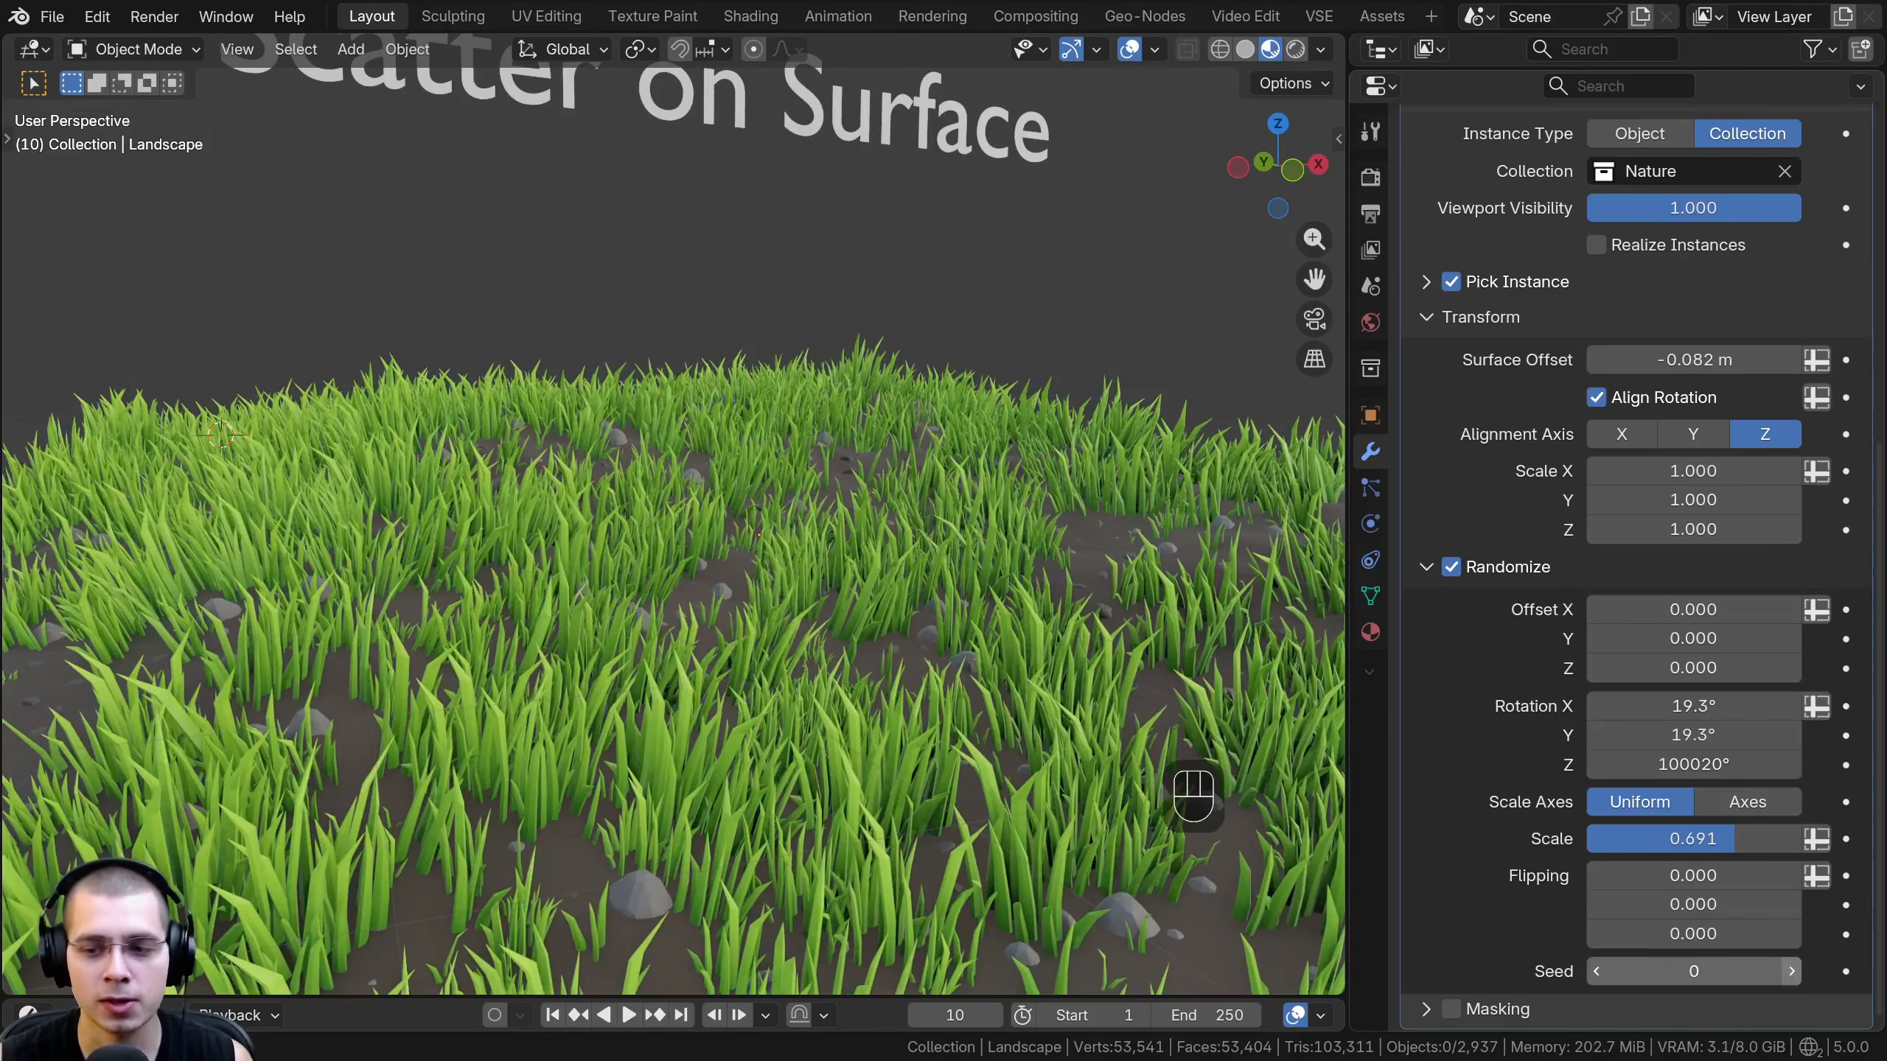
{"action": "left_click", "coordinate": [1790, 971]}
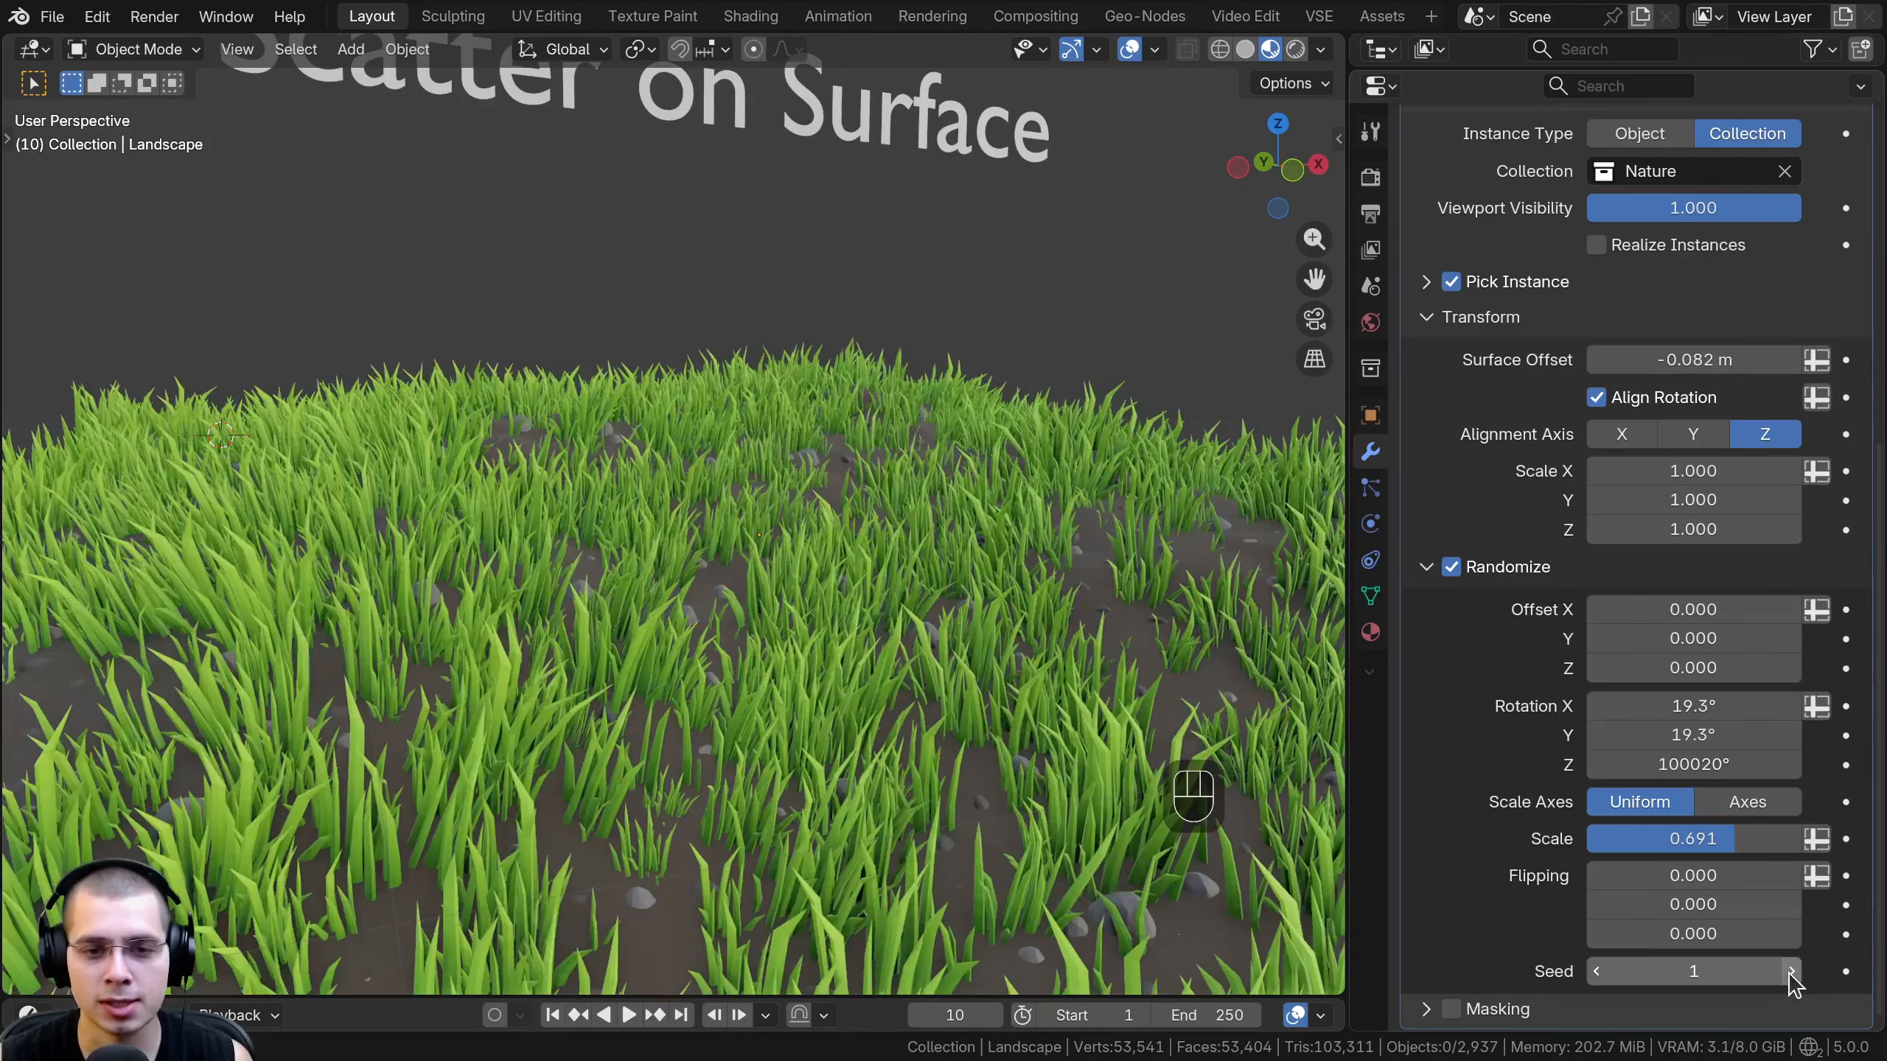
{"action": "left_click", "coordinate": [1790, 970]}
{"action": "left_click", "coordinate": [1790, 971]}
{"action": "left_click", "coordinate": [1790, 971]}
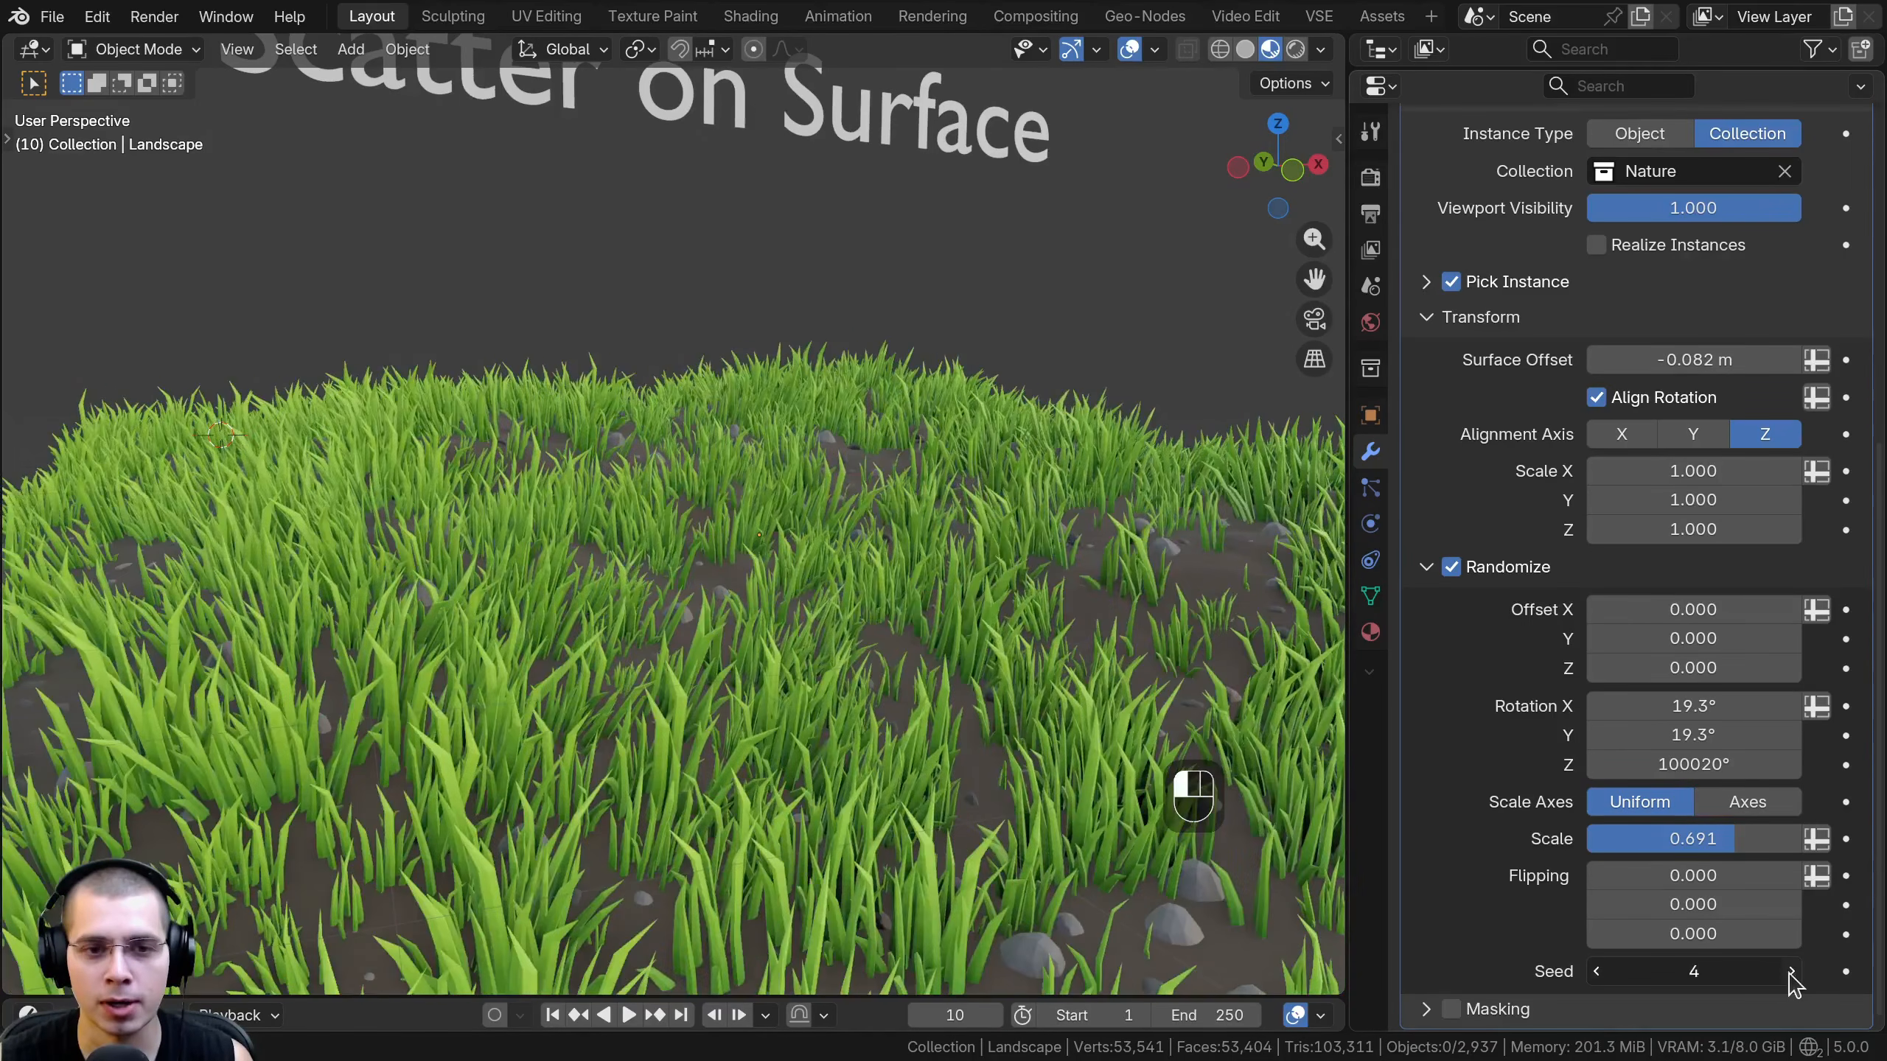
{"action": "left_click", "coordinate": [1790, 971]}
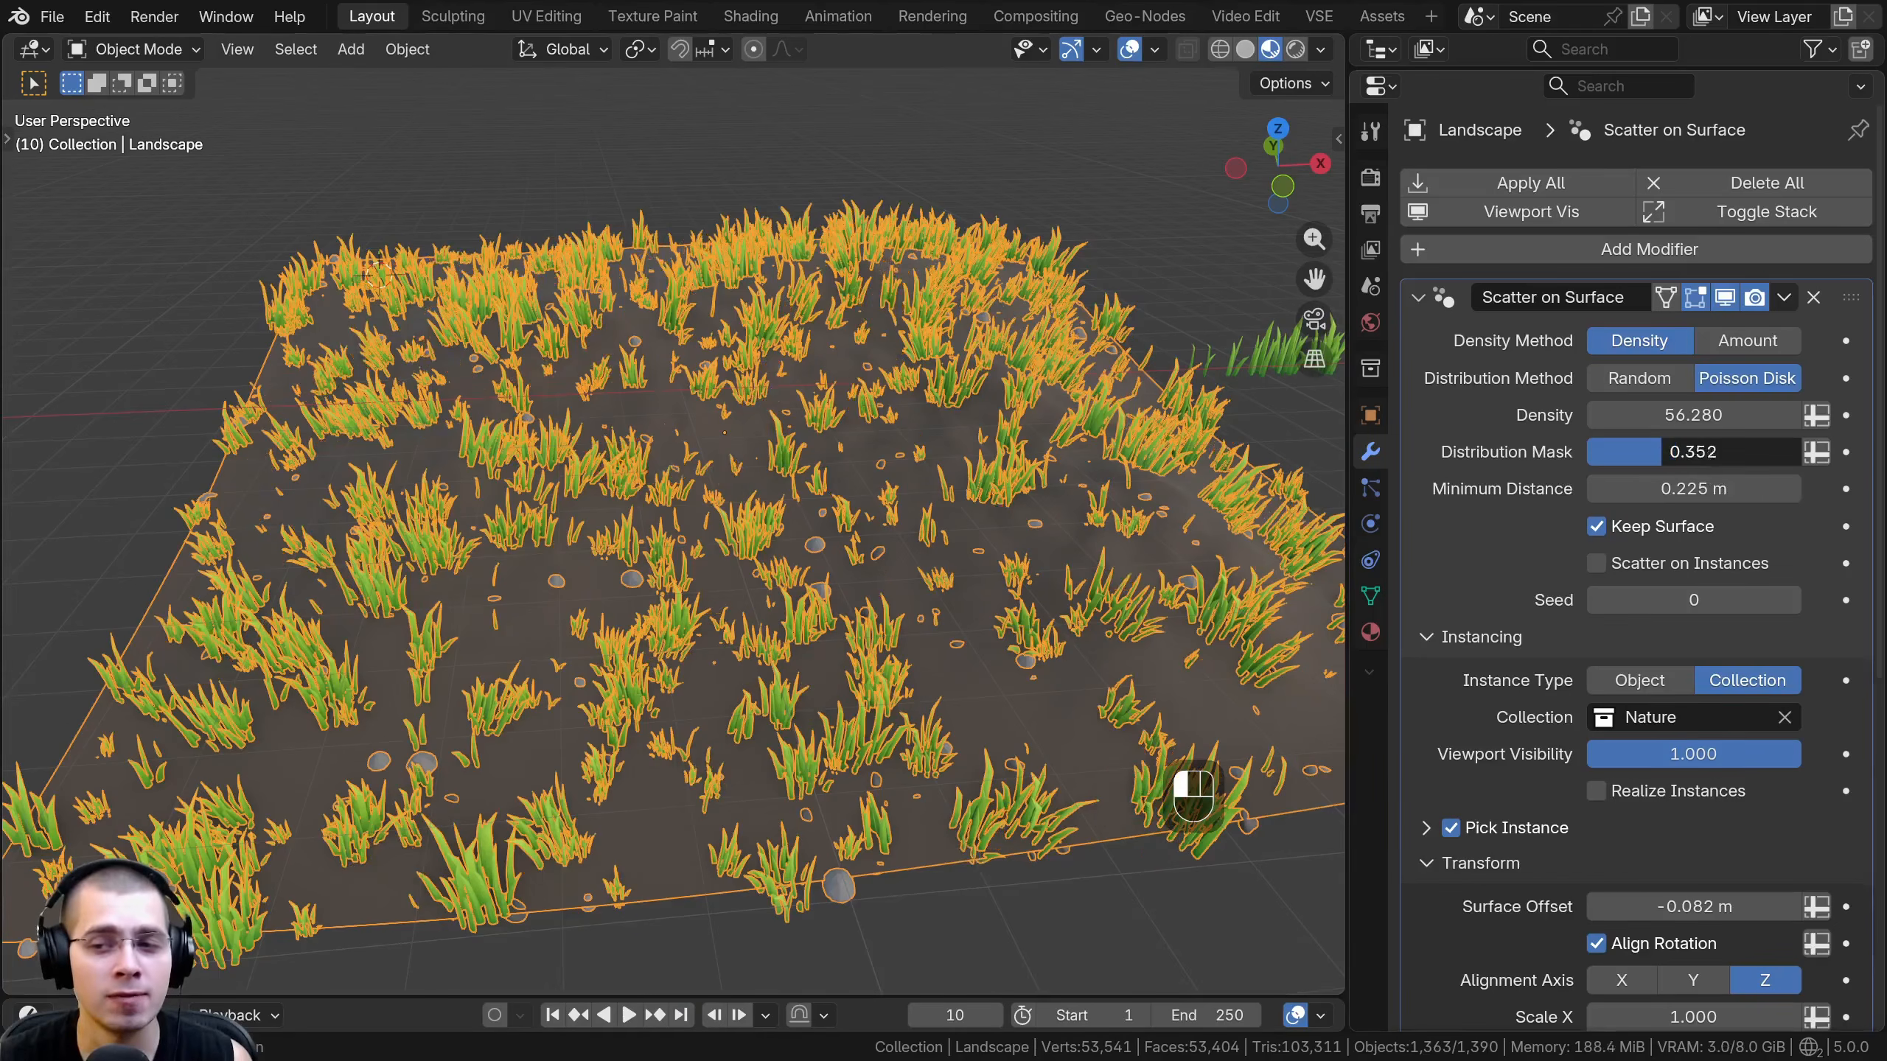
- Try other Distribution Mask values on the landscape and leave the mask at 1.000
{"action": "left_click_drag", "start_coordinate": [1693, 452], "coordinate": [1804, 459]}
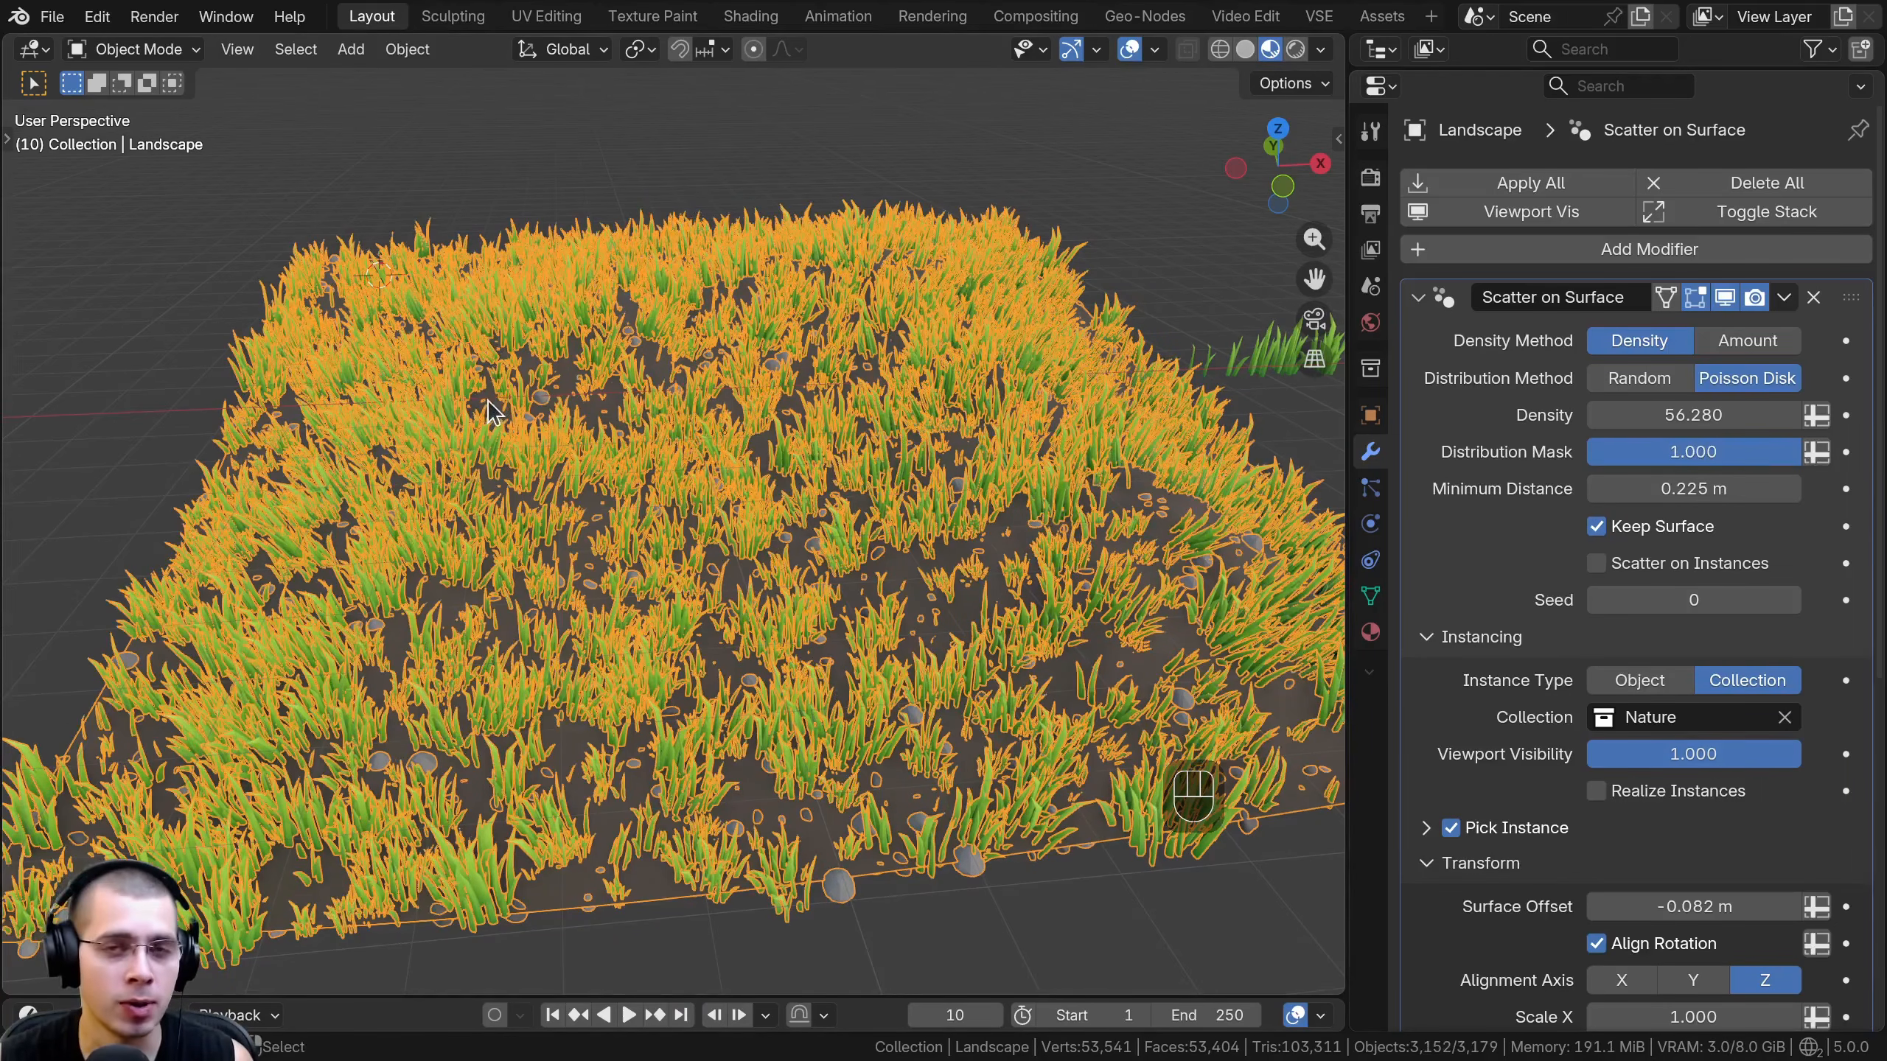
{"action": "middle_click_drag", "start_coordinate": [488, 402], "coordinate": [480, 406]}
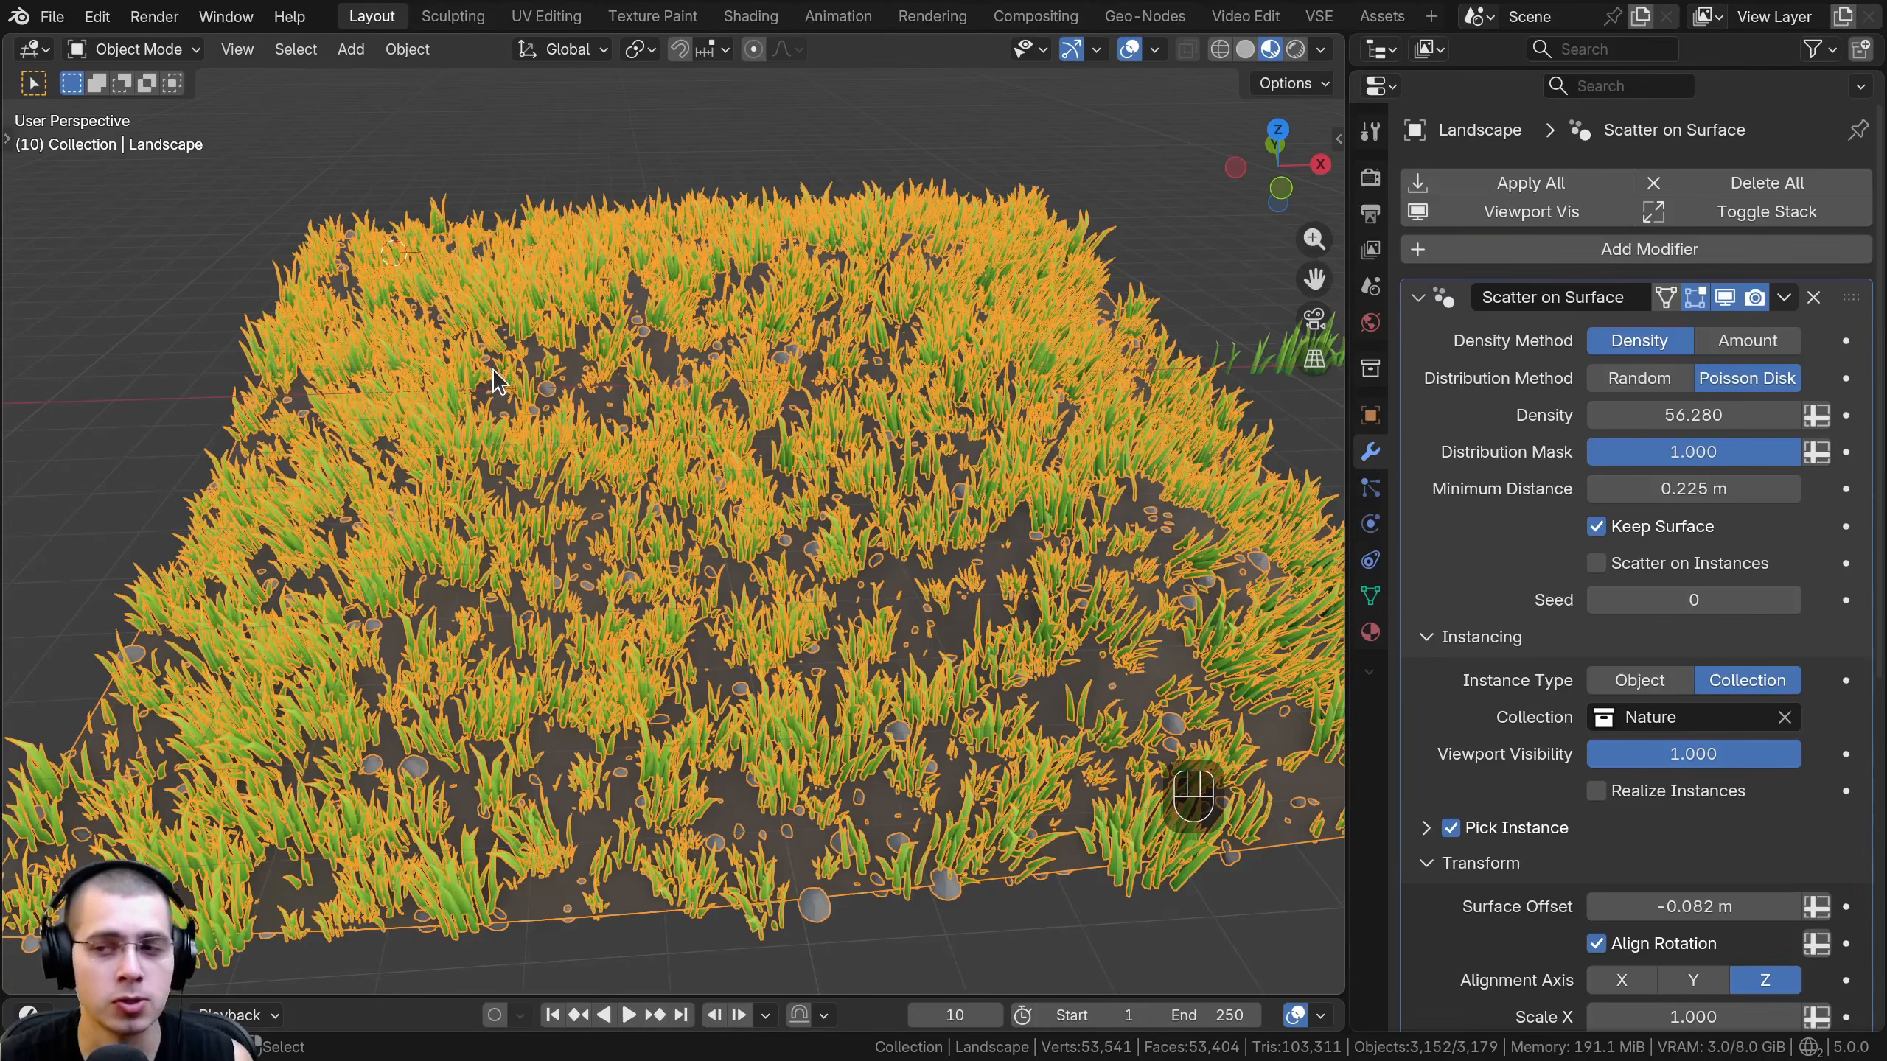
- Switch the landscape to Weight Paint mode and brush weight 1.000 along the edge of the winding path in the Grass group
{"action": "left_click", "coordinate": [158, 49]}
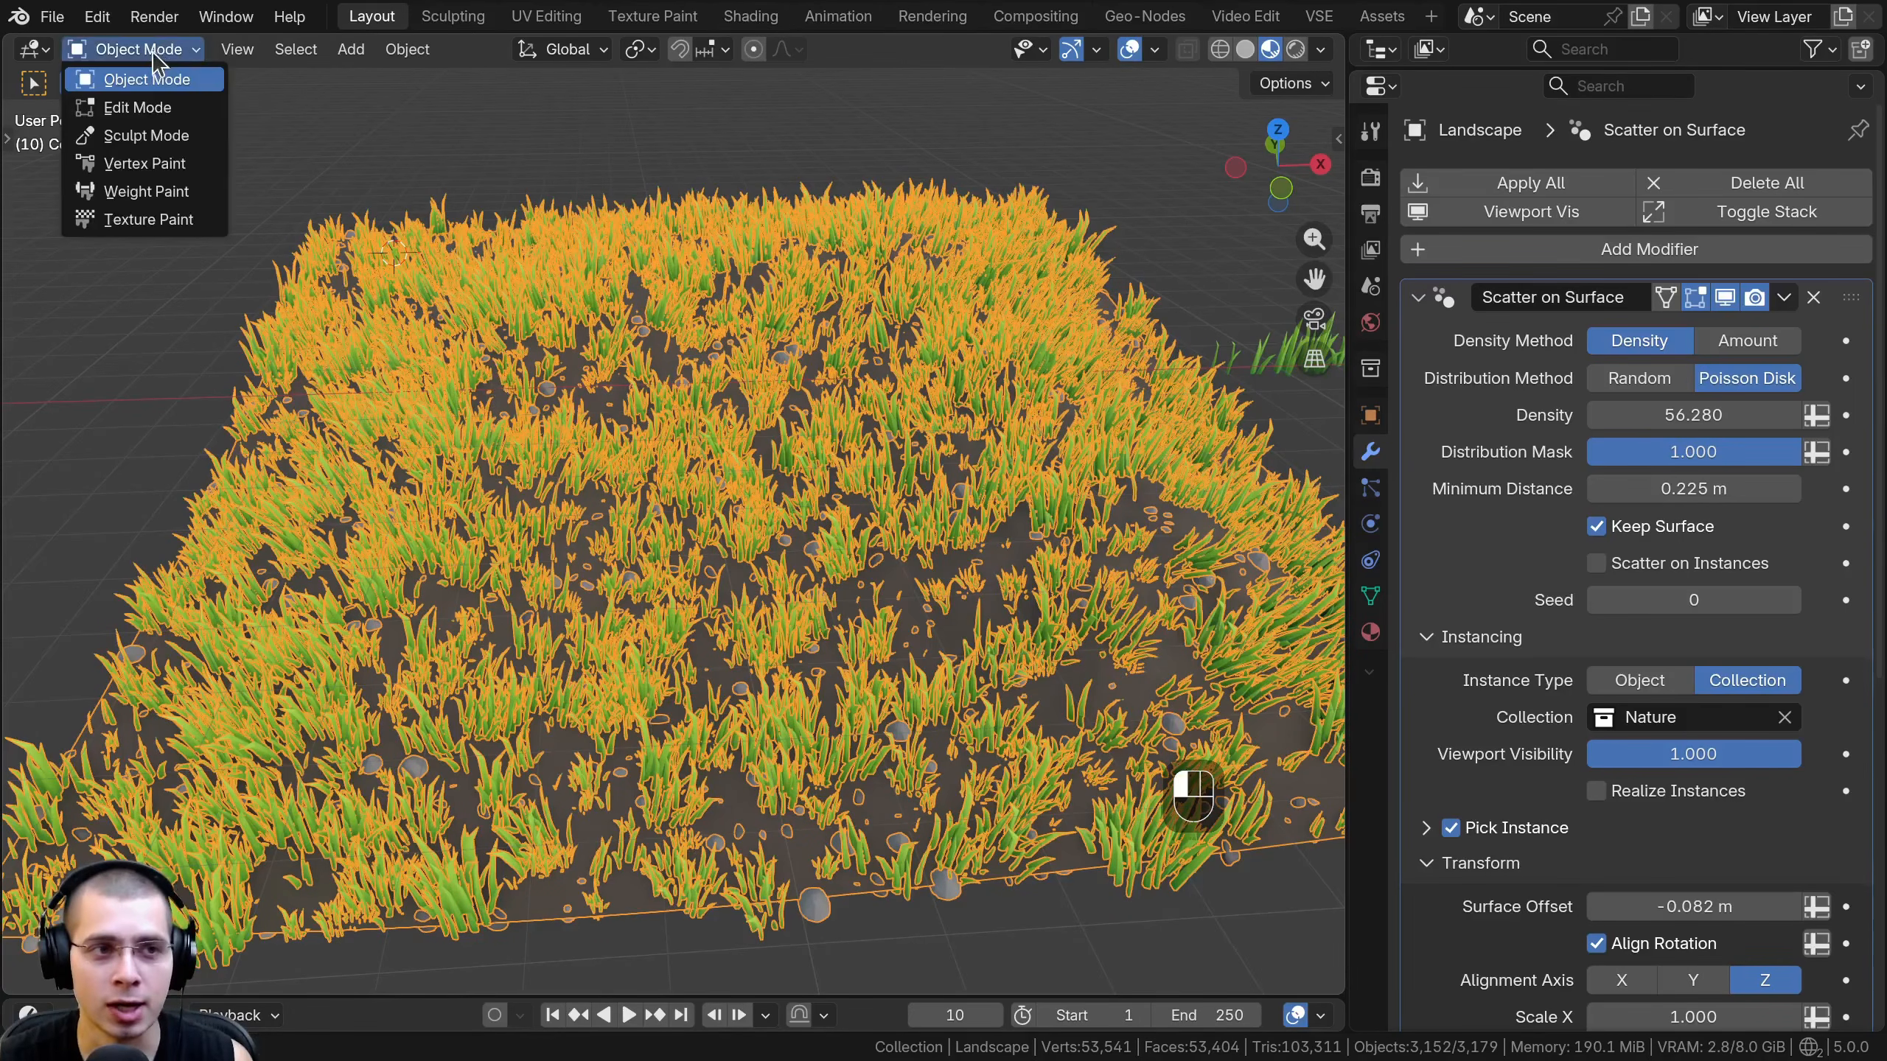
{"action": "left_click", "coordinate": [149, 191]}
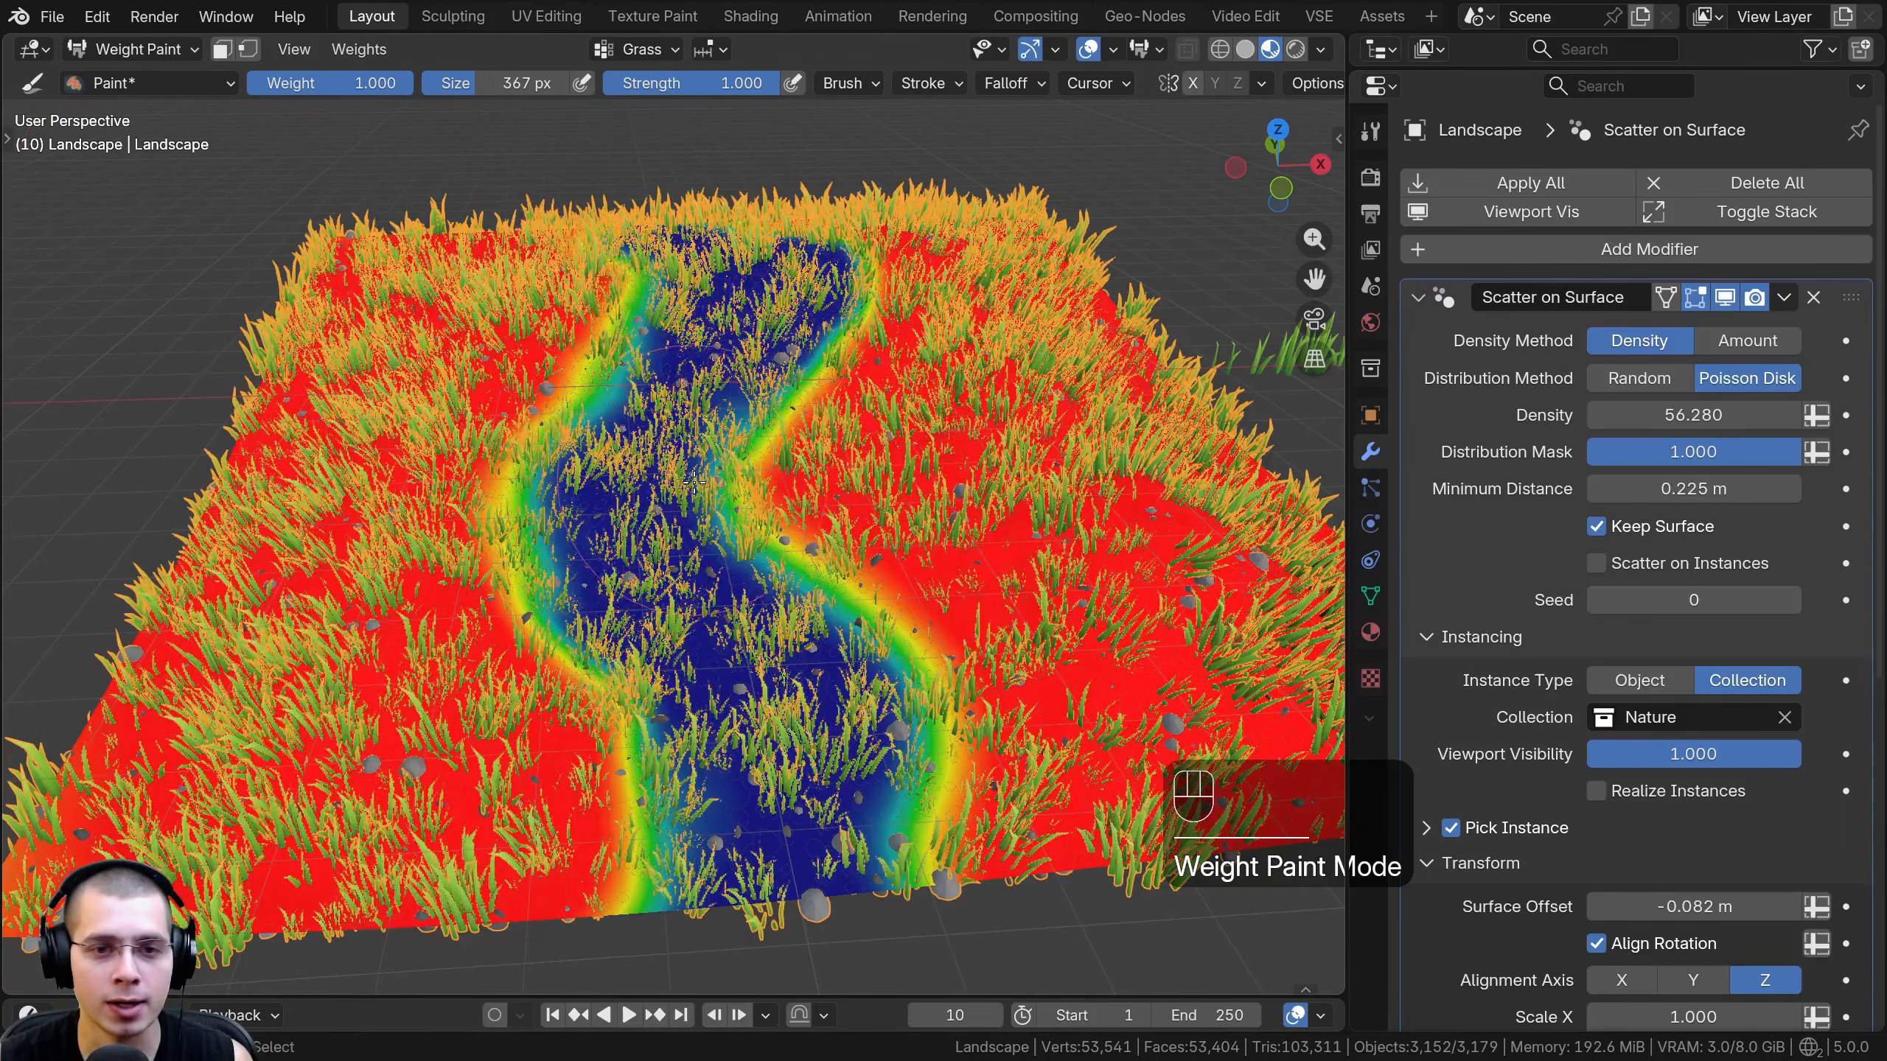
{"action": "middle_click_drag", "start_coordinate": [695, 481], "coordinate": [735, 557]}
{"action": "scroll", "coordinate": [690, 446], "scroll_direction": "down", "scroll_amount": 3}
{"action": "middle_click_drag", "start_coordinate": [632, 356], "coordinate": [670, 423], "text": "shift"}
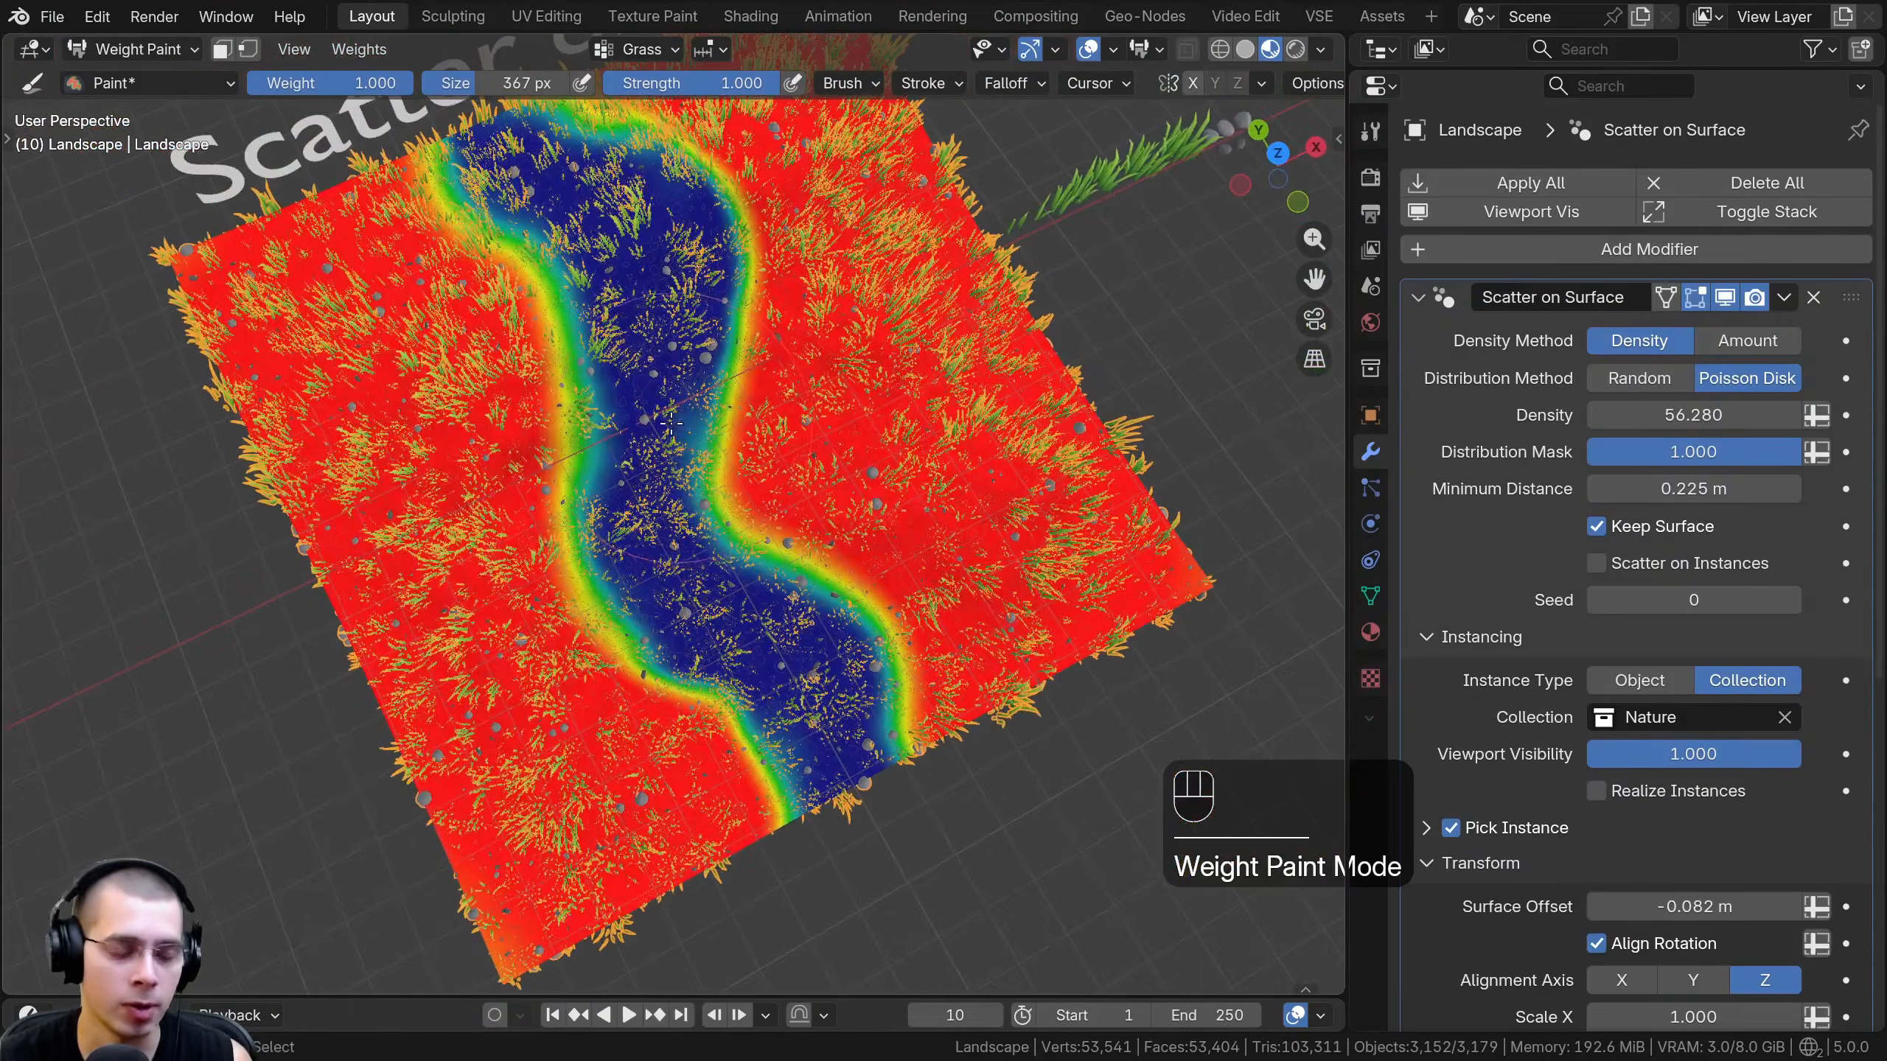
{"action": "mouse_move", "coordinate": [639, 304]}
{"action": "left_mouse_down"}
{"action": "mouse_move", "coordinate": [565, 327]}
{"action": "mouse_move", "coordinate": [483, 171]}
{"action": "mouse_move", "coordinate": [528, 331]}
{"action": "mouse_move", "coordinate": [586, 193]}
{"action": "mouse_move", "coordinate": [617, 282]}
{"action": "mouse_move", "coordinate": [557, 357]}
{"action": "left_mouse_up"}
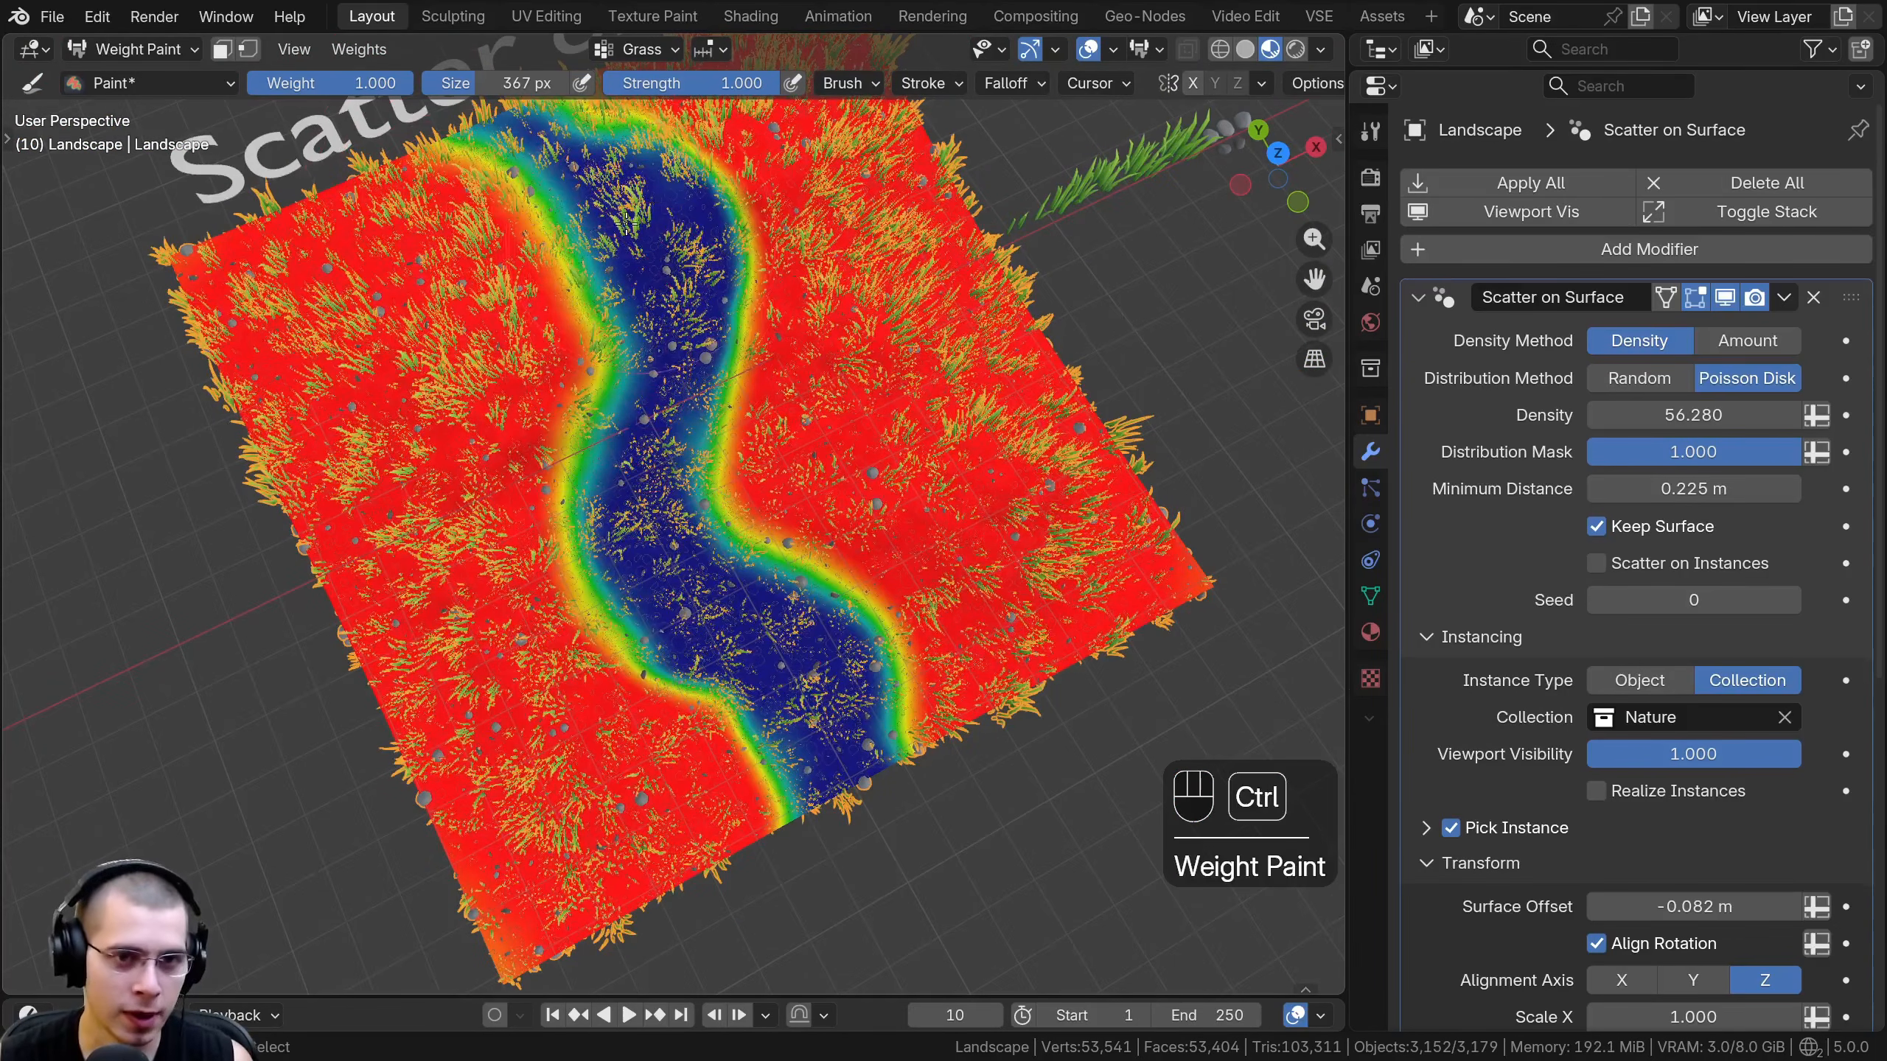
{"action": "mouse_move", "coordinate": [614, 213]}
{"action": "left_mouse_down", "text": "ctrl"}
{"action": "mouse_move", "coordinate": [520, 357]}
{"action": "mouse_move", "coordinate": [564, 475]}
{"action": "mouse_move", "coordinate": [535, 312]}
{"action": "mouse_move", "coordinate": [560, 126]}
{"action": "mouse_move", "coordinate": [590, 122]}
{"action": "left_mouse_up", "text": "ctrl"}
{"action": "middle_click_drag", "start_coordinate": [854, 387], "coordinate": [792, 273]}
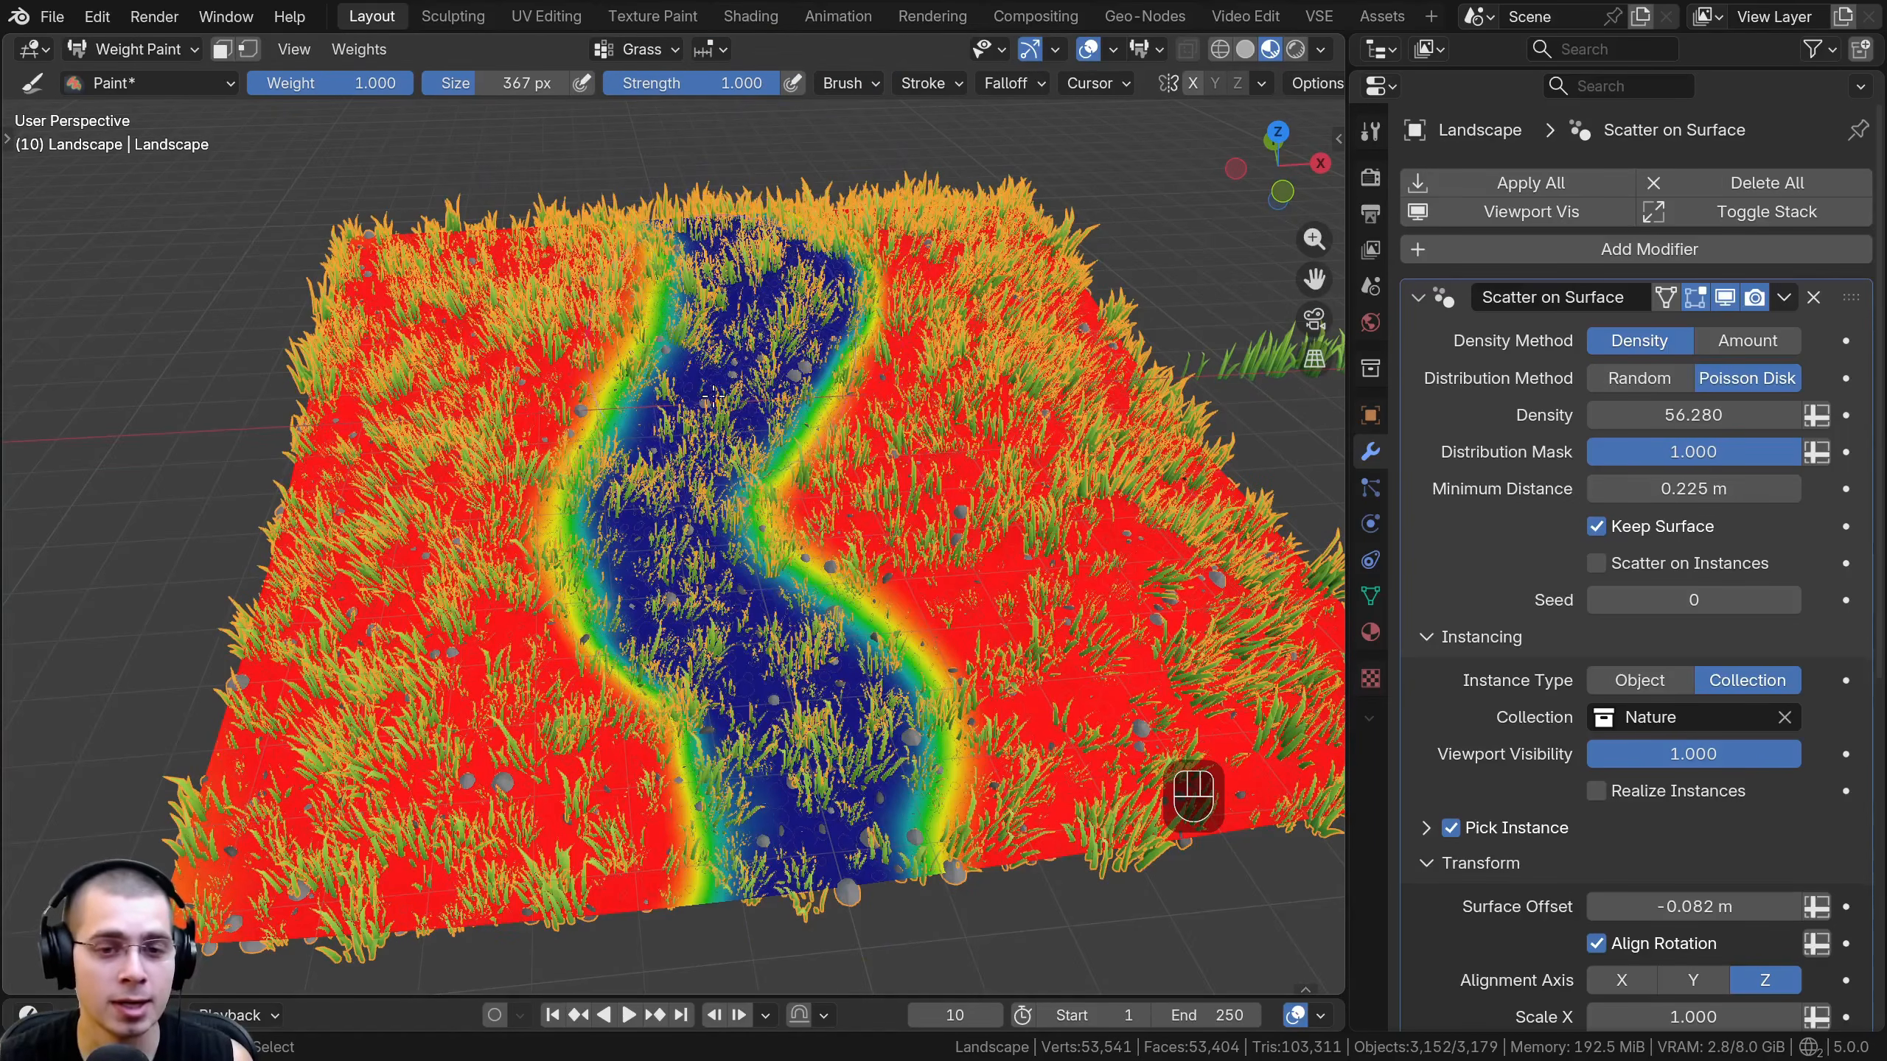
- Check the Grass vertex group's name in the group list and return the landscape to Object Mode
{"action": "left_click", "coordinate": [635, 53]}
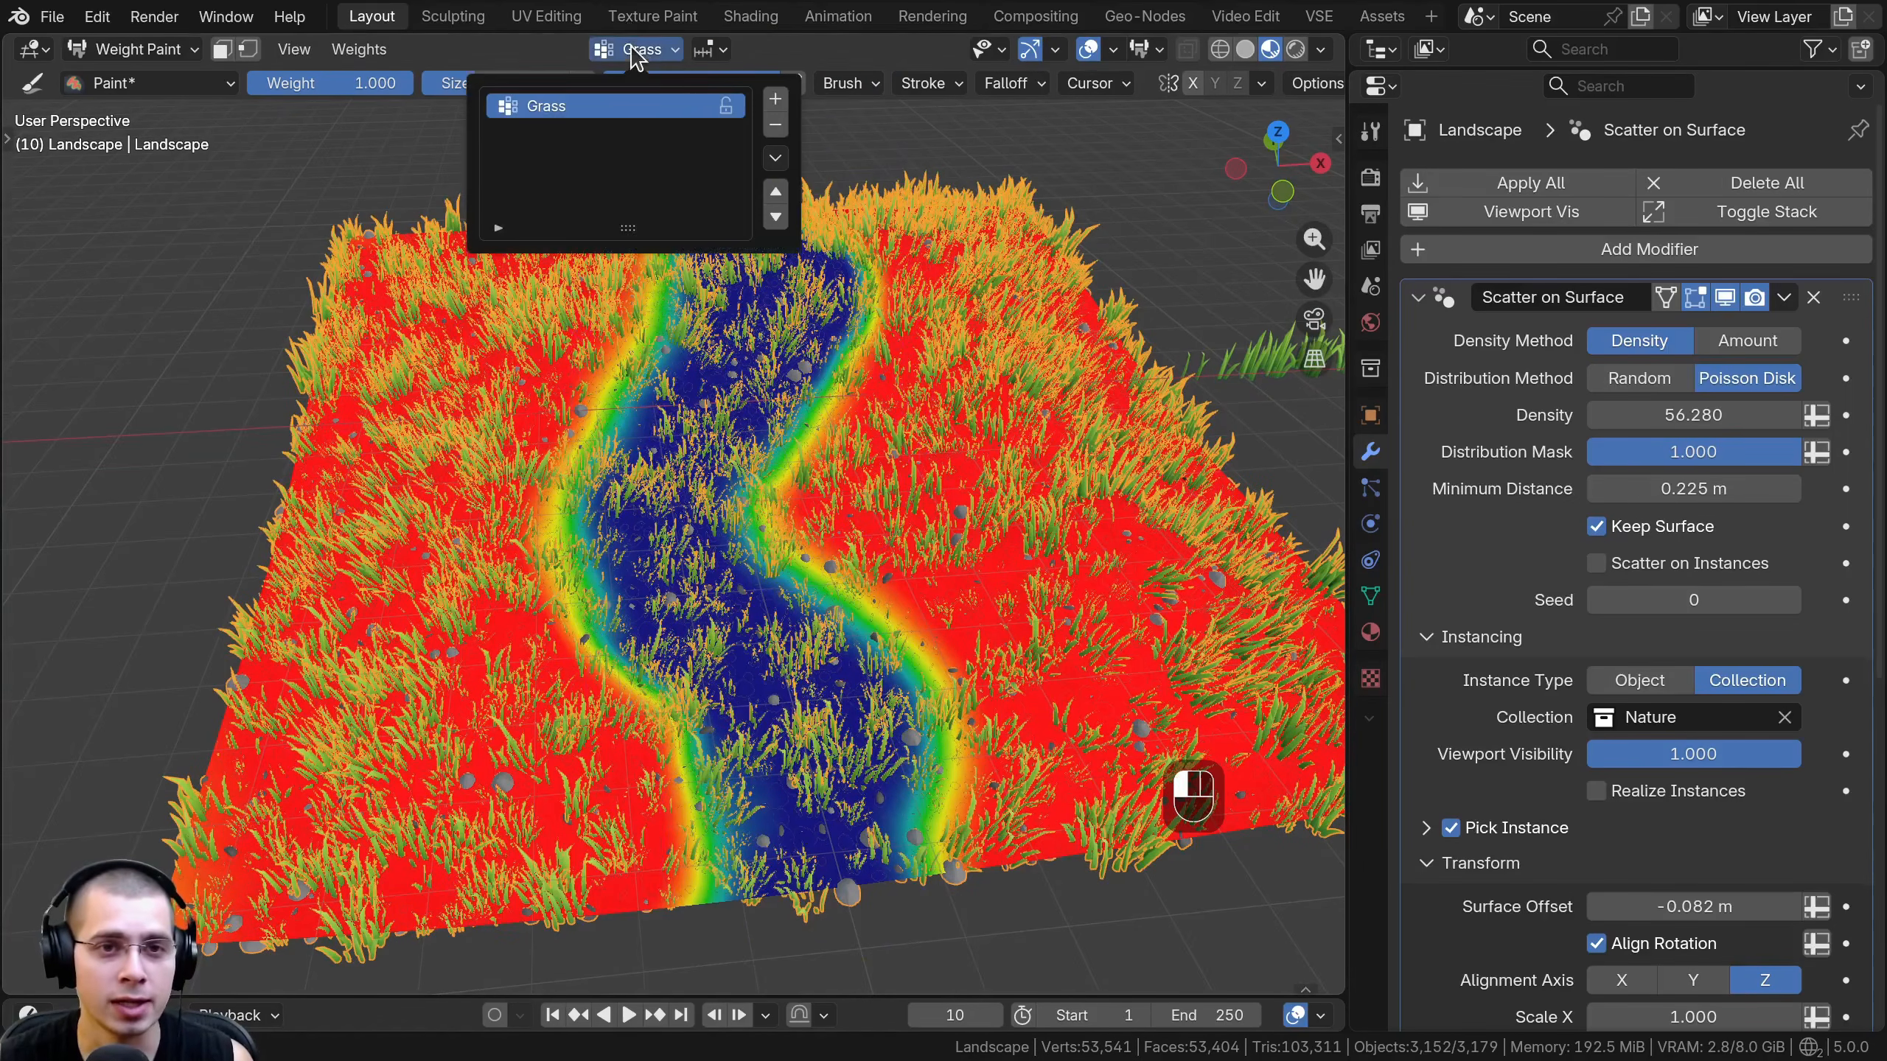
{"action": "double_click", "coordinate": [564, 108]}
{"action": "left_click", "coordinate": [134, 50]}
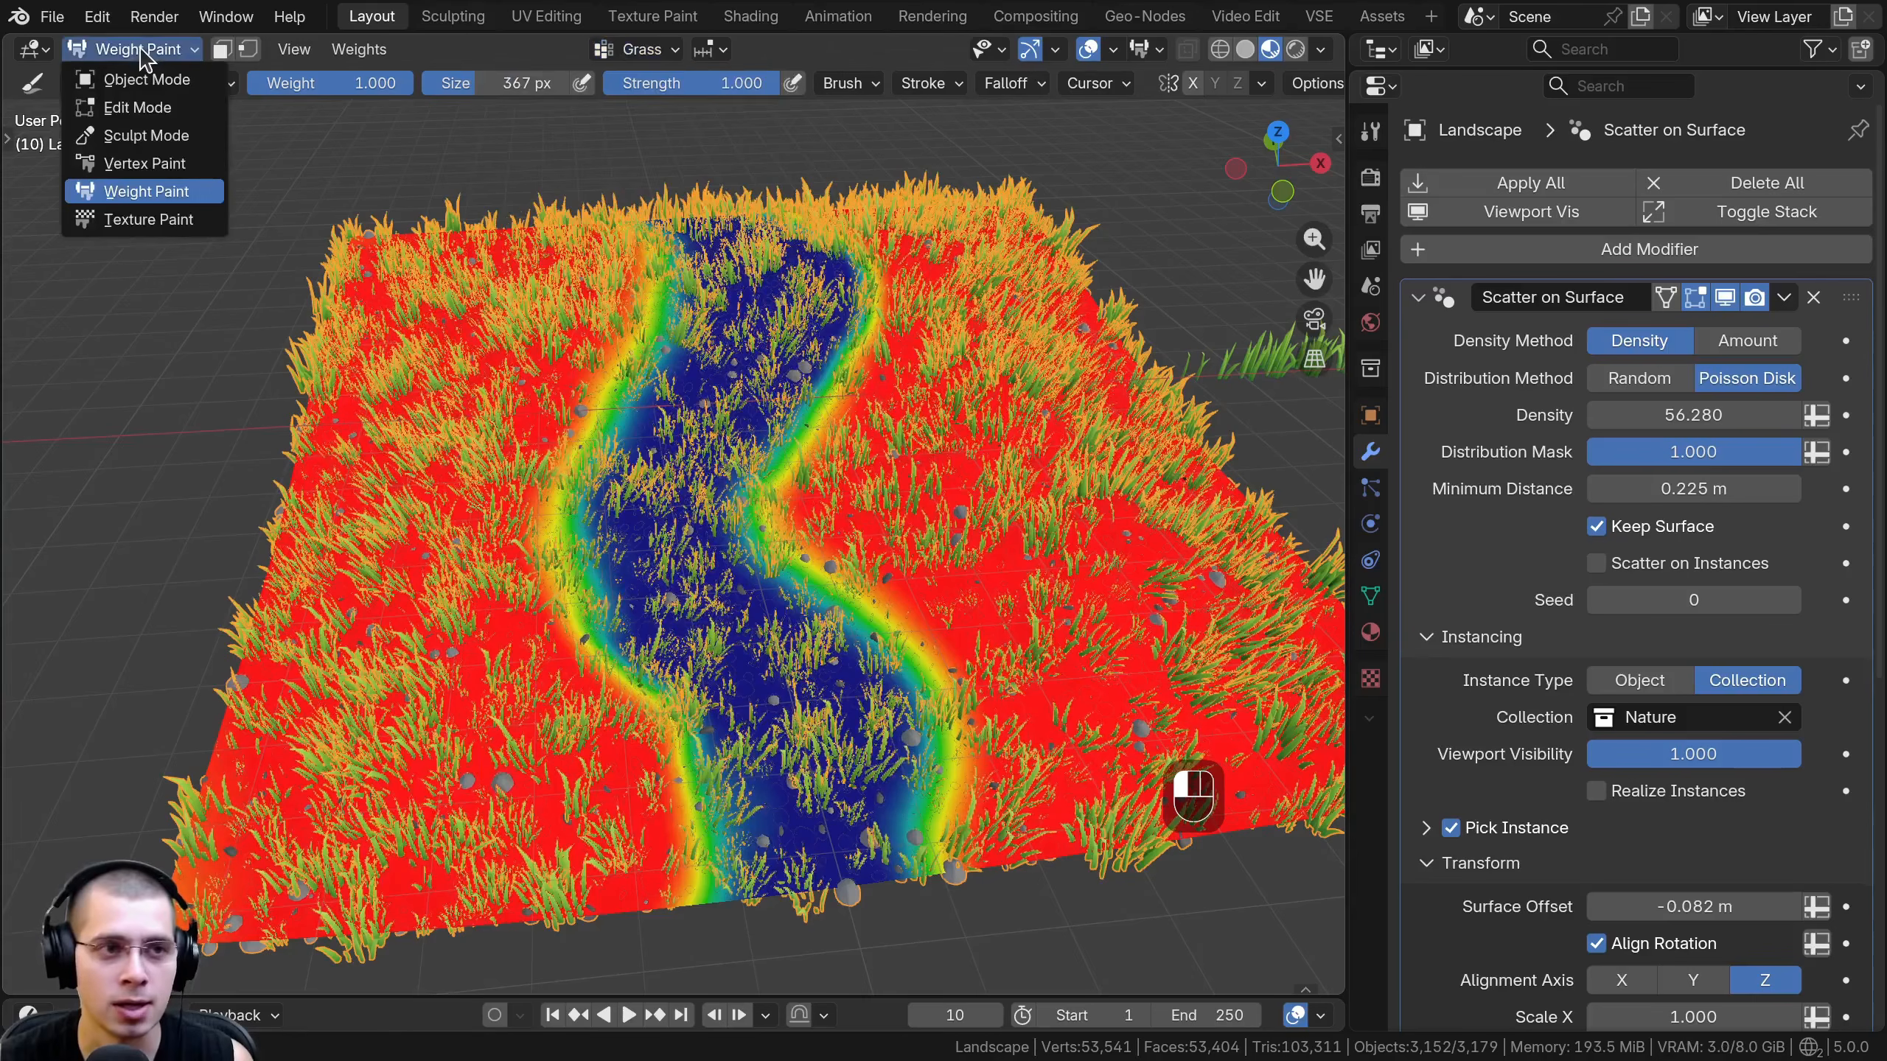
{"action": "left_click", "coordinate": [133, 50]}
{"action": "left_click", "coordinate": [119, 74]}
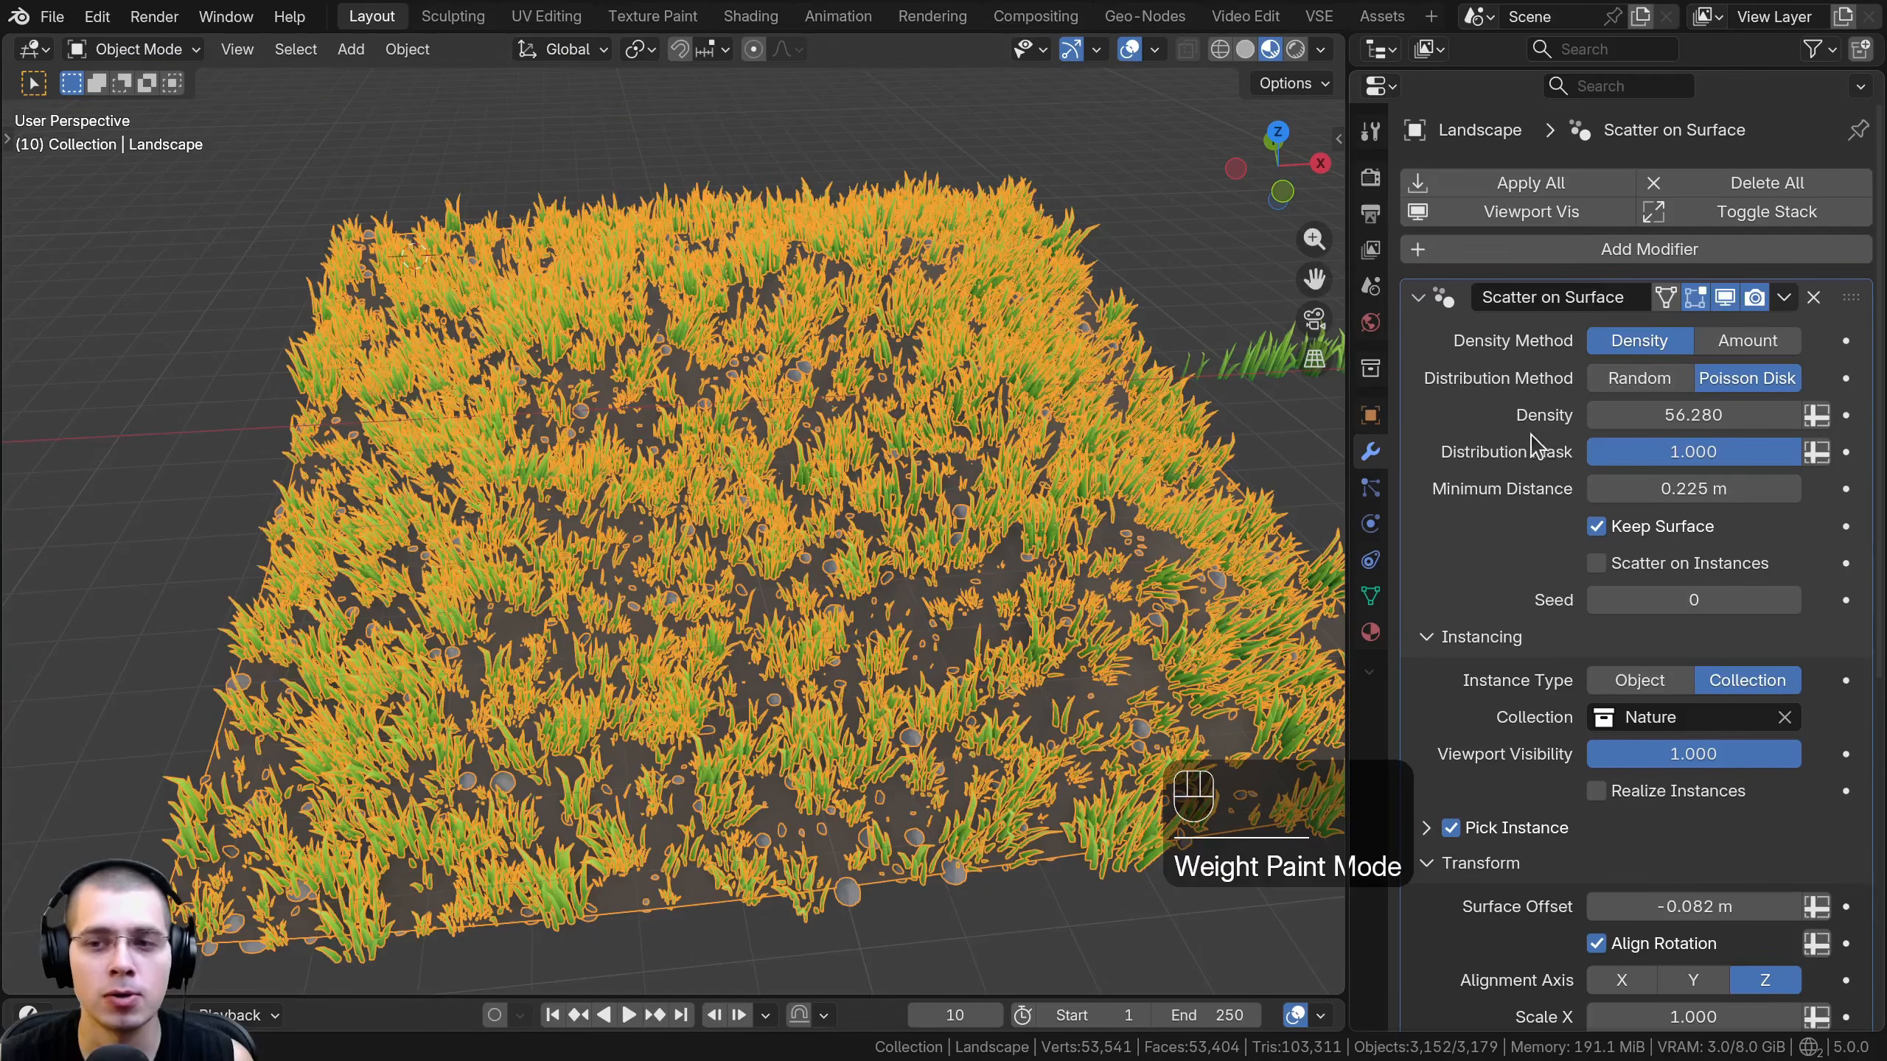
- Switch the landscape scatter's Distribution Mask to an attribute and assign the Grass vertex group to it
{"action": "left_click", "coordinate": [1812, 455]}
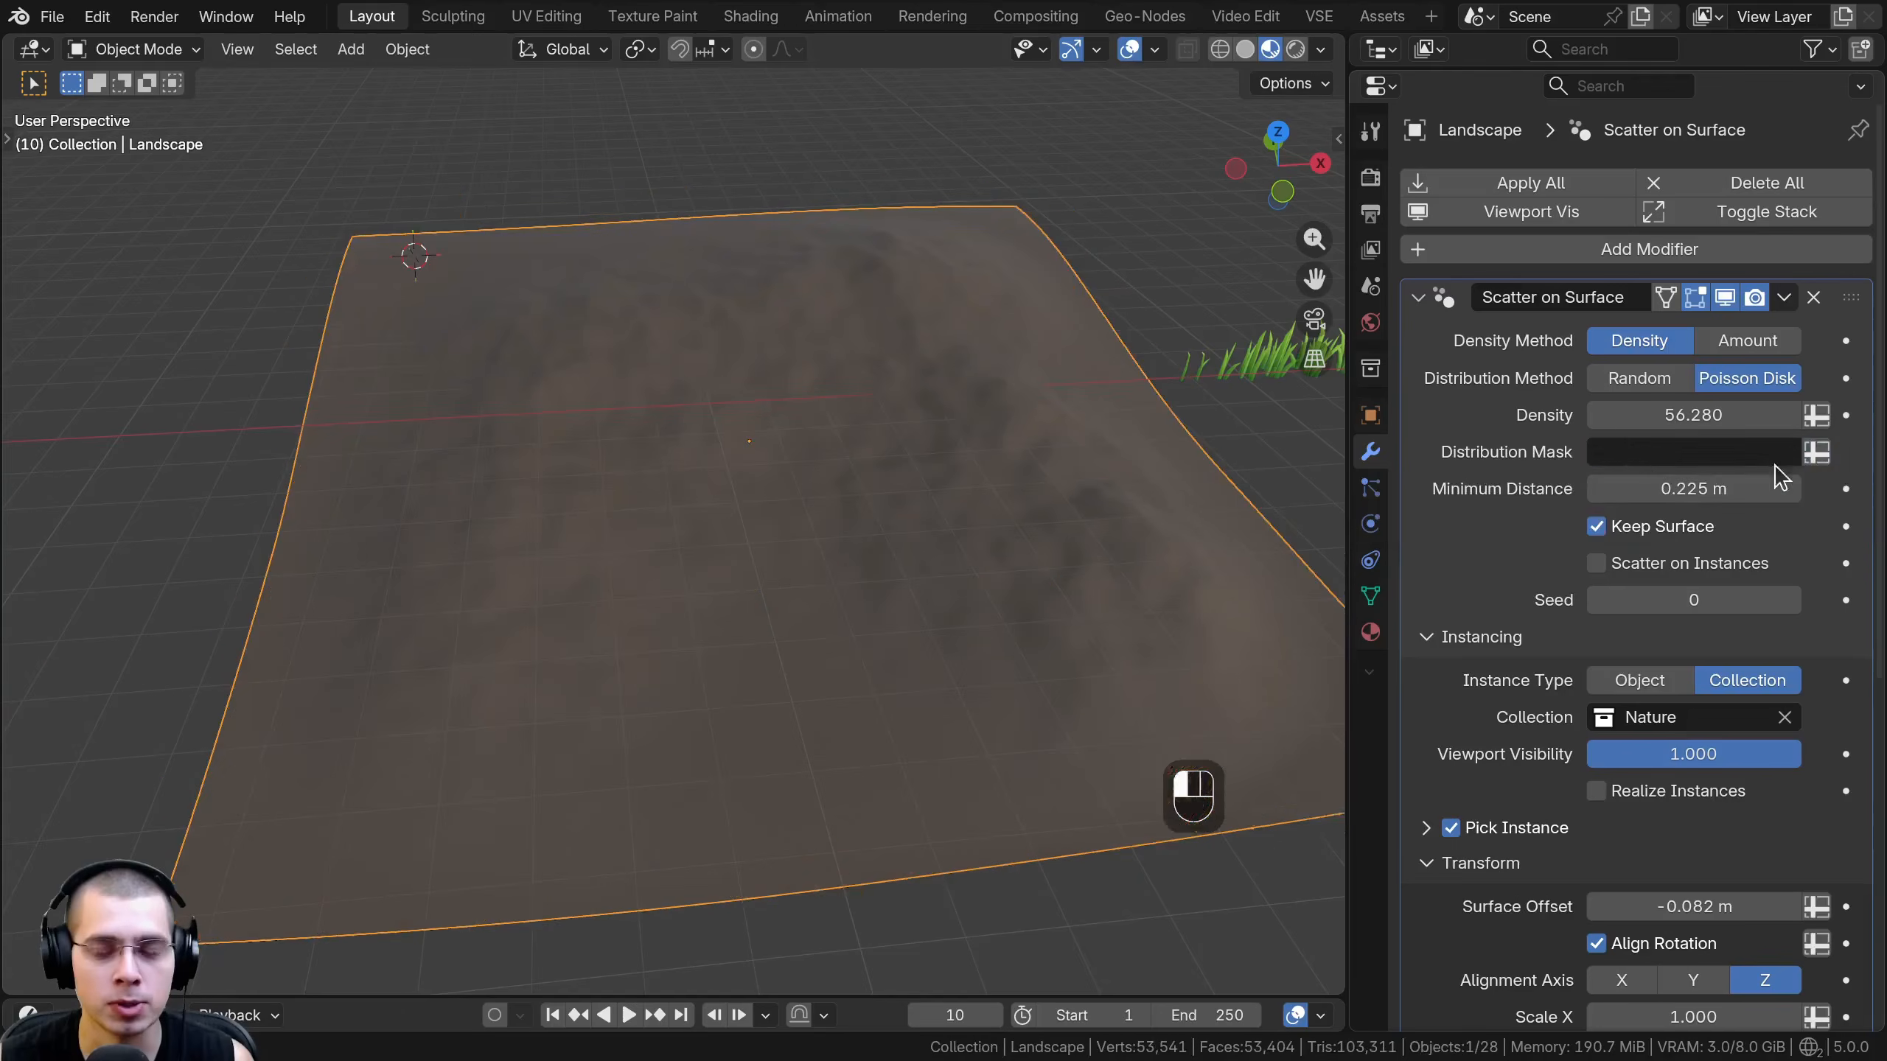
{"action": "left_click", "coordinate": [1645, 453]}
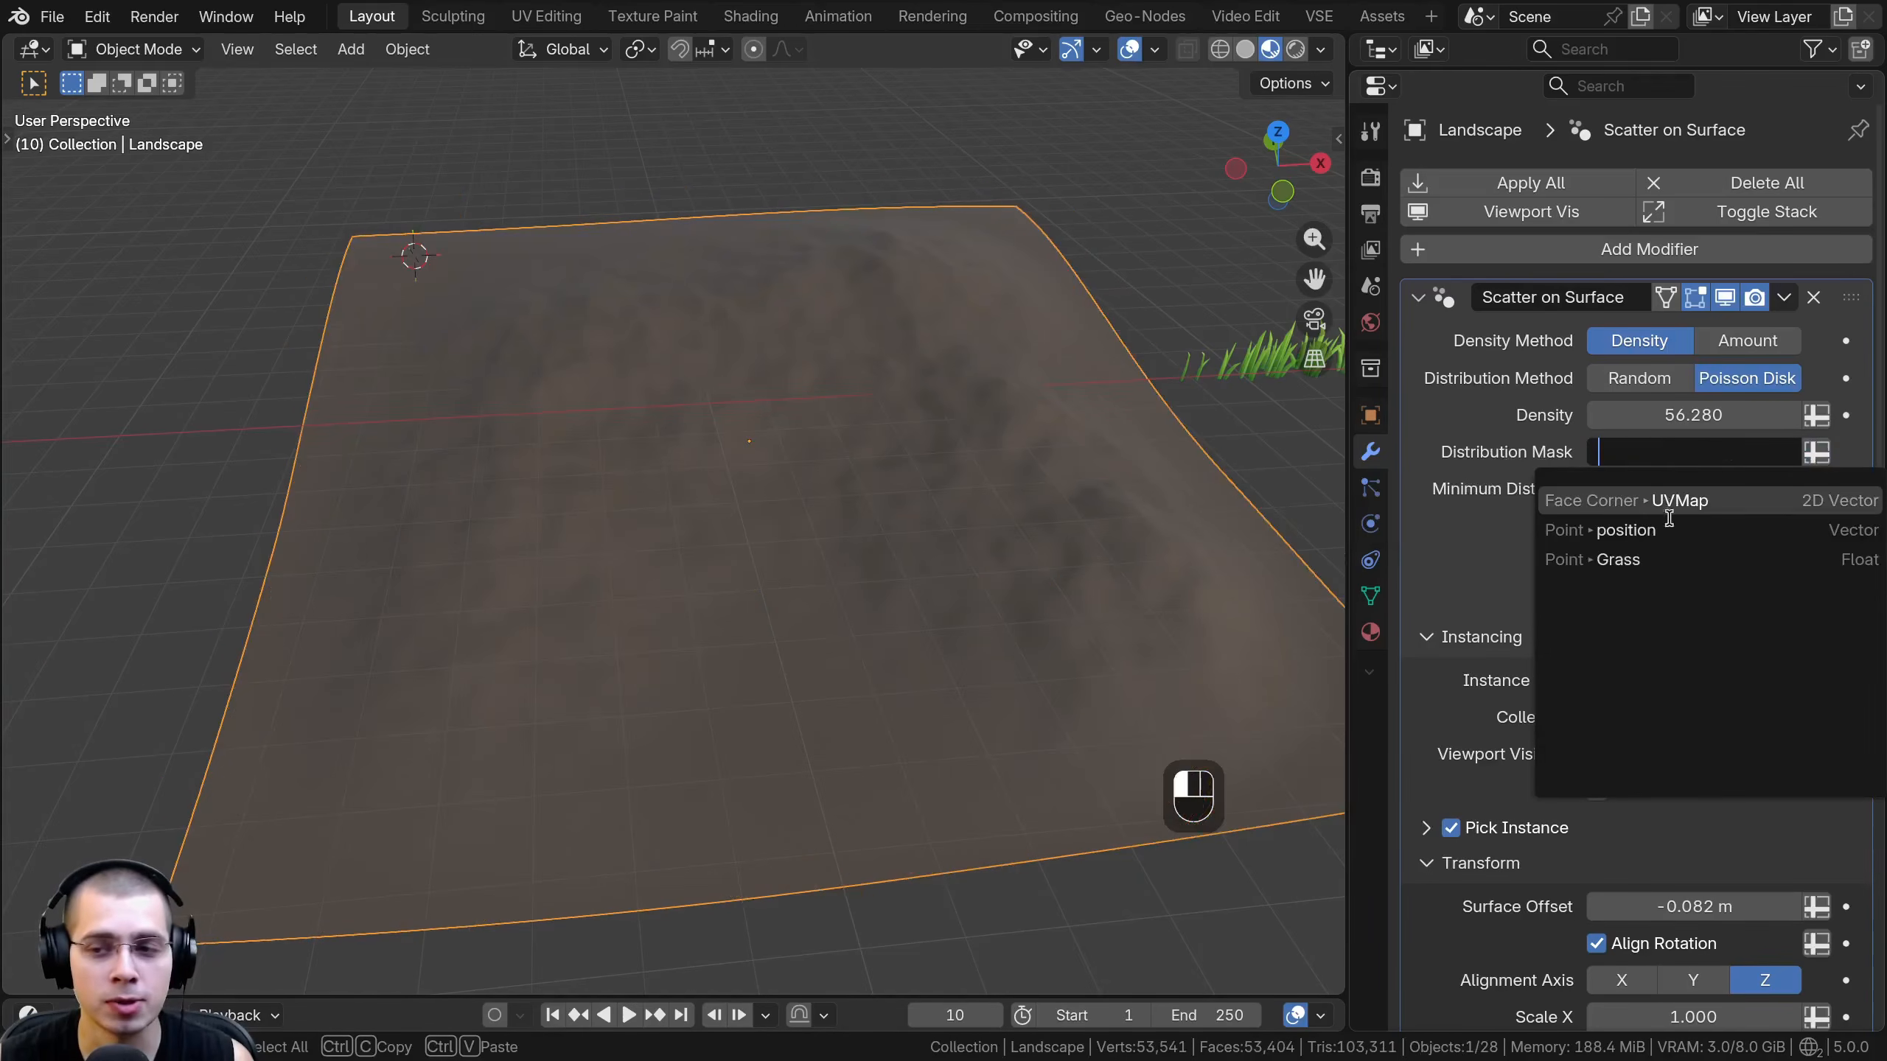
{"action": "left_click", "coordinate": [1602, 560]}
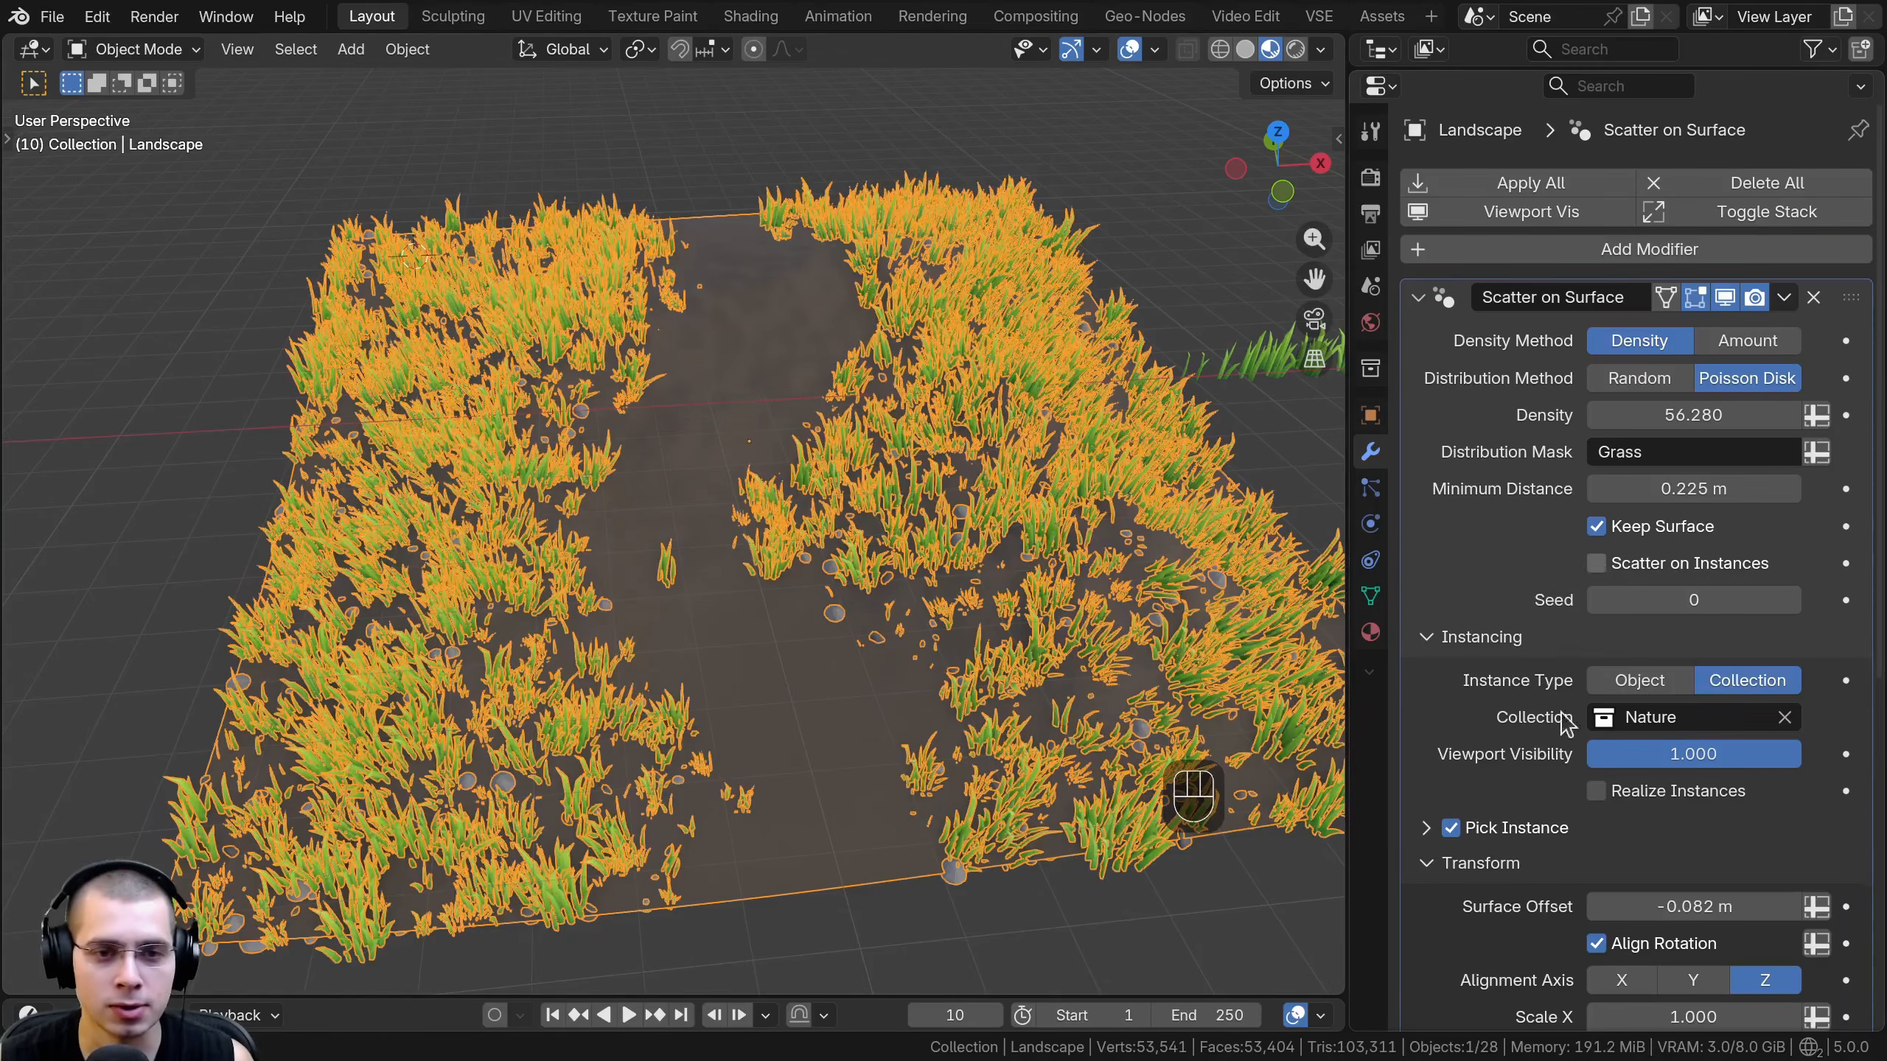
- Switch the landscape to Weight Paint mode and compare the painted path weights with the scattered grass and rocks
{"action": "scroll", "coordinate": [754, 467], "scroll_direction": "up", "scroll_amount": 2}
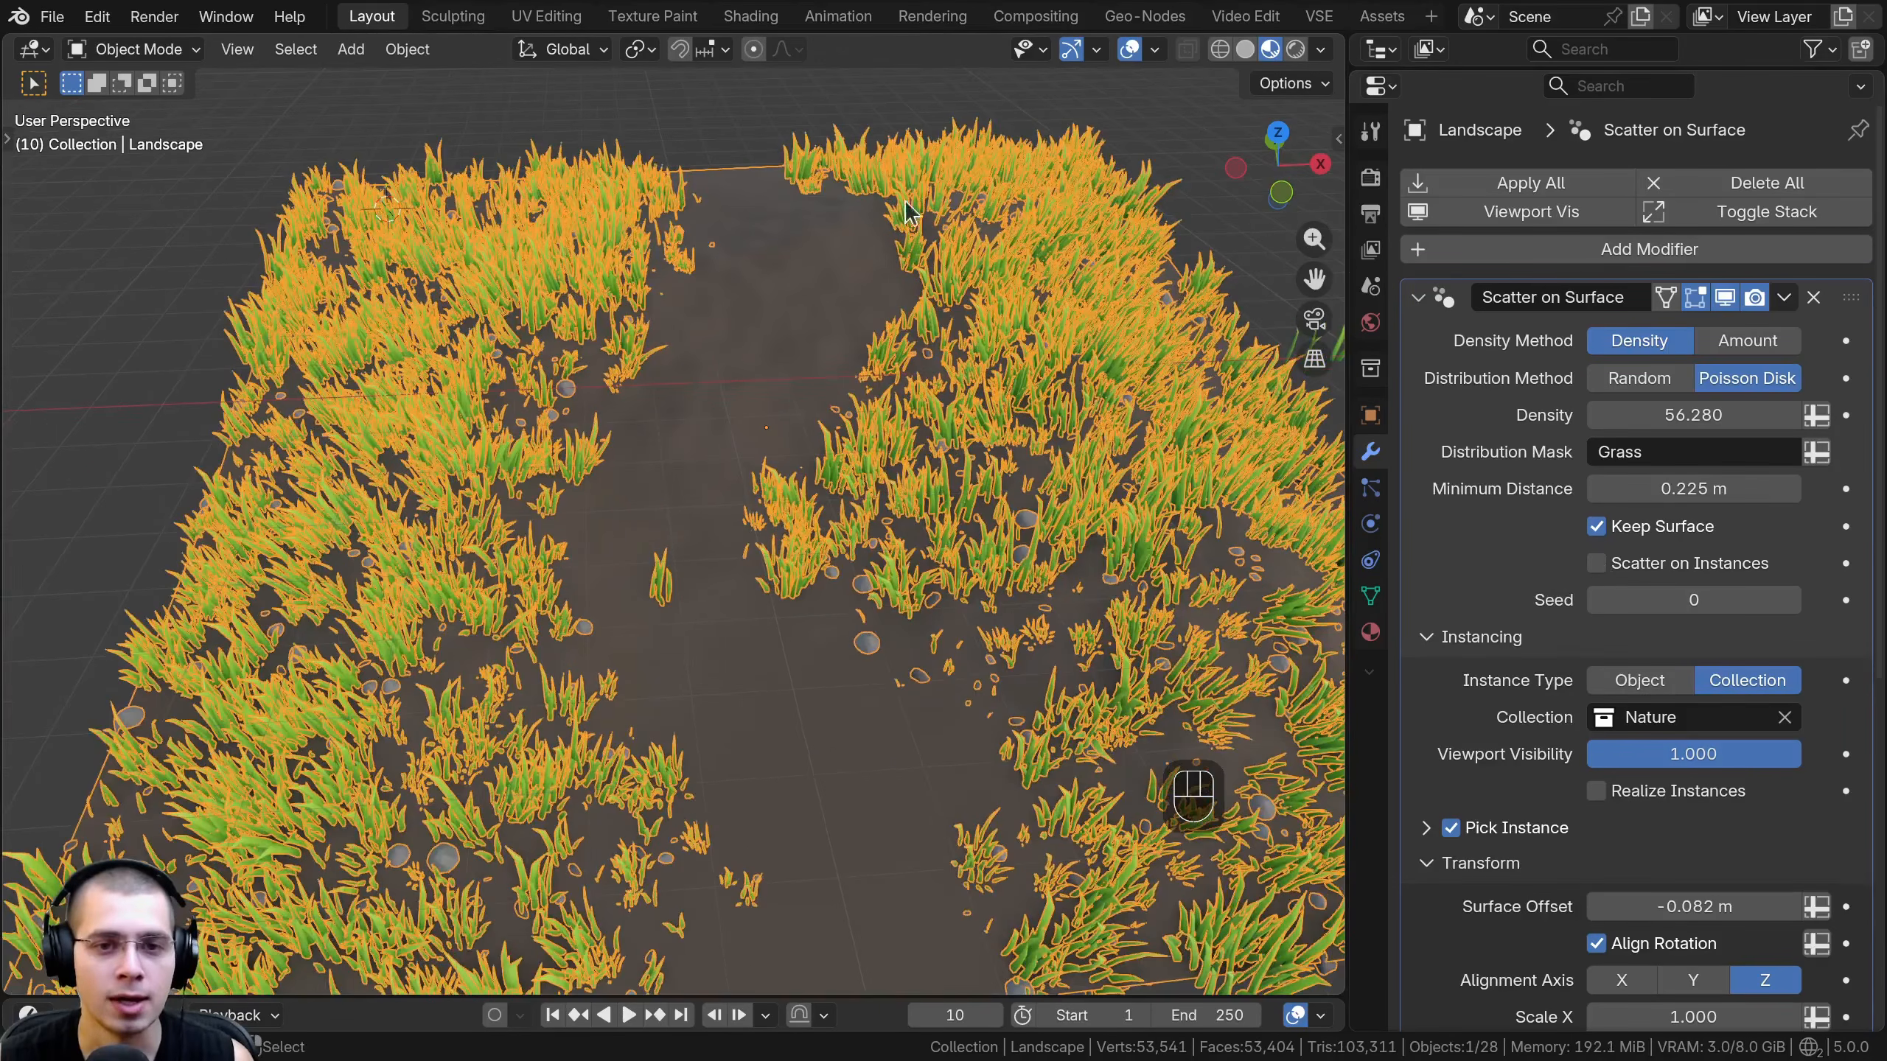
{"action": "left_click", "coordinate": [173, 52]}
{"action": "left_click", "coordinate": [153, 193]}
{"action": "middle_click_drag", "start_coordinate": [850, 475], "coordinate": [851, 549]}
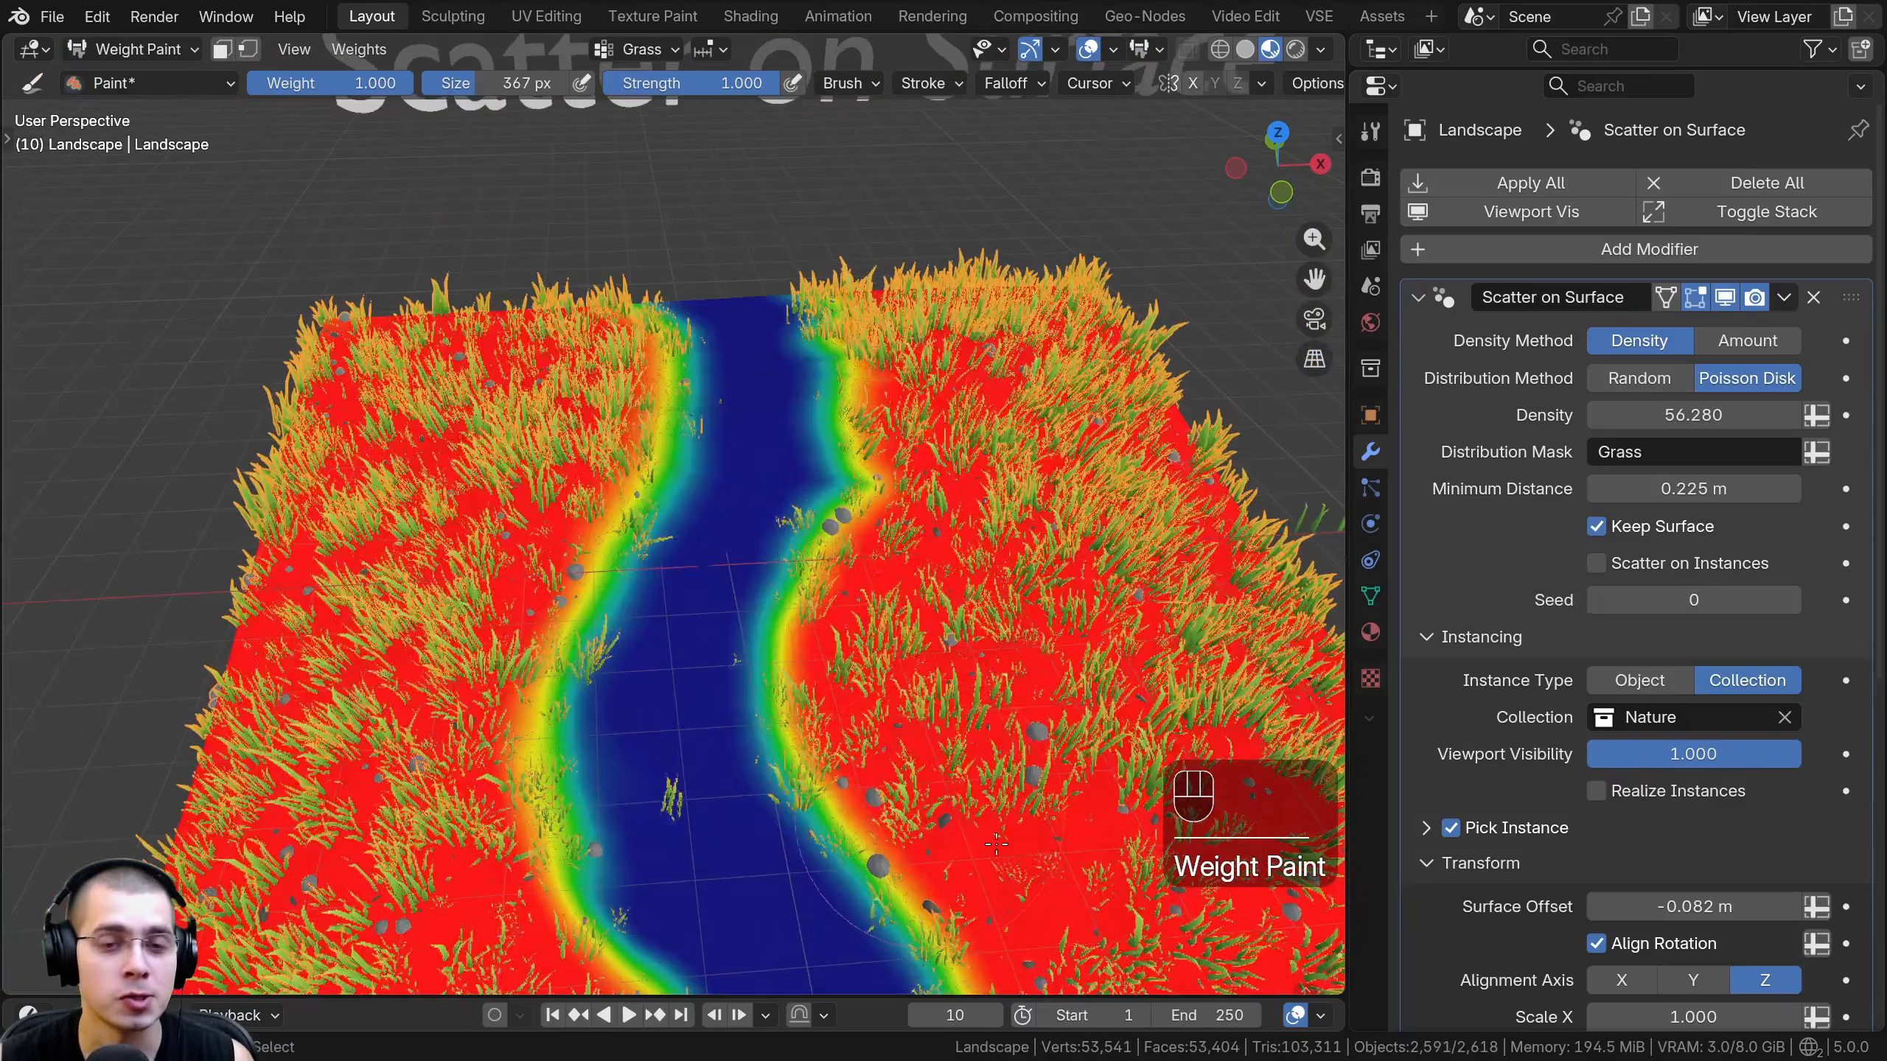
{"action": "left_click_drag", "start_coordinate": [851, 549], "coordinate": [854, 397]}
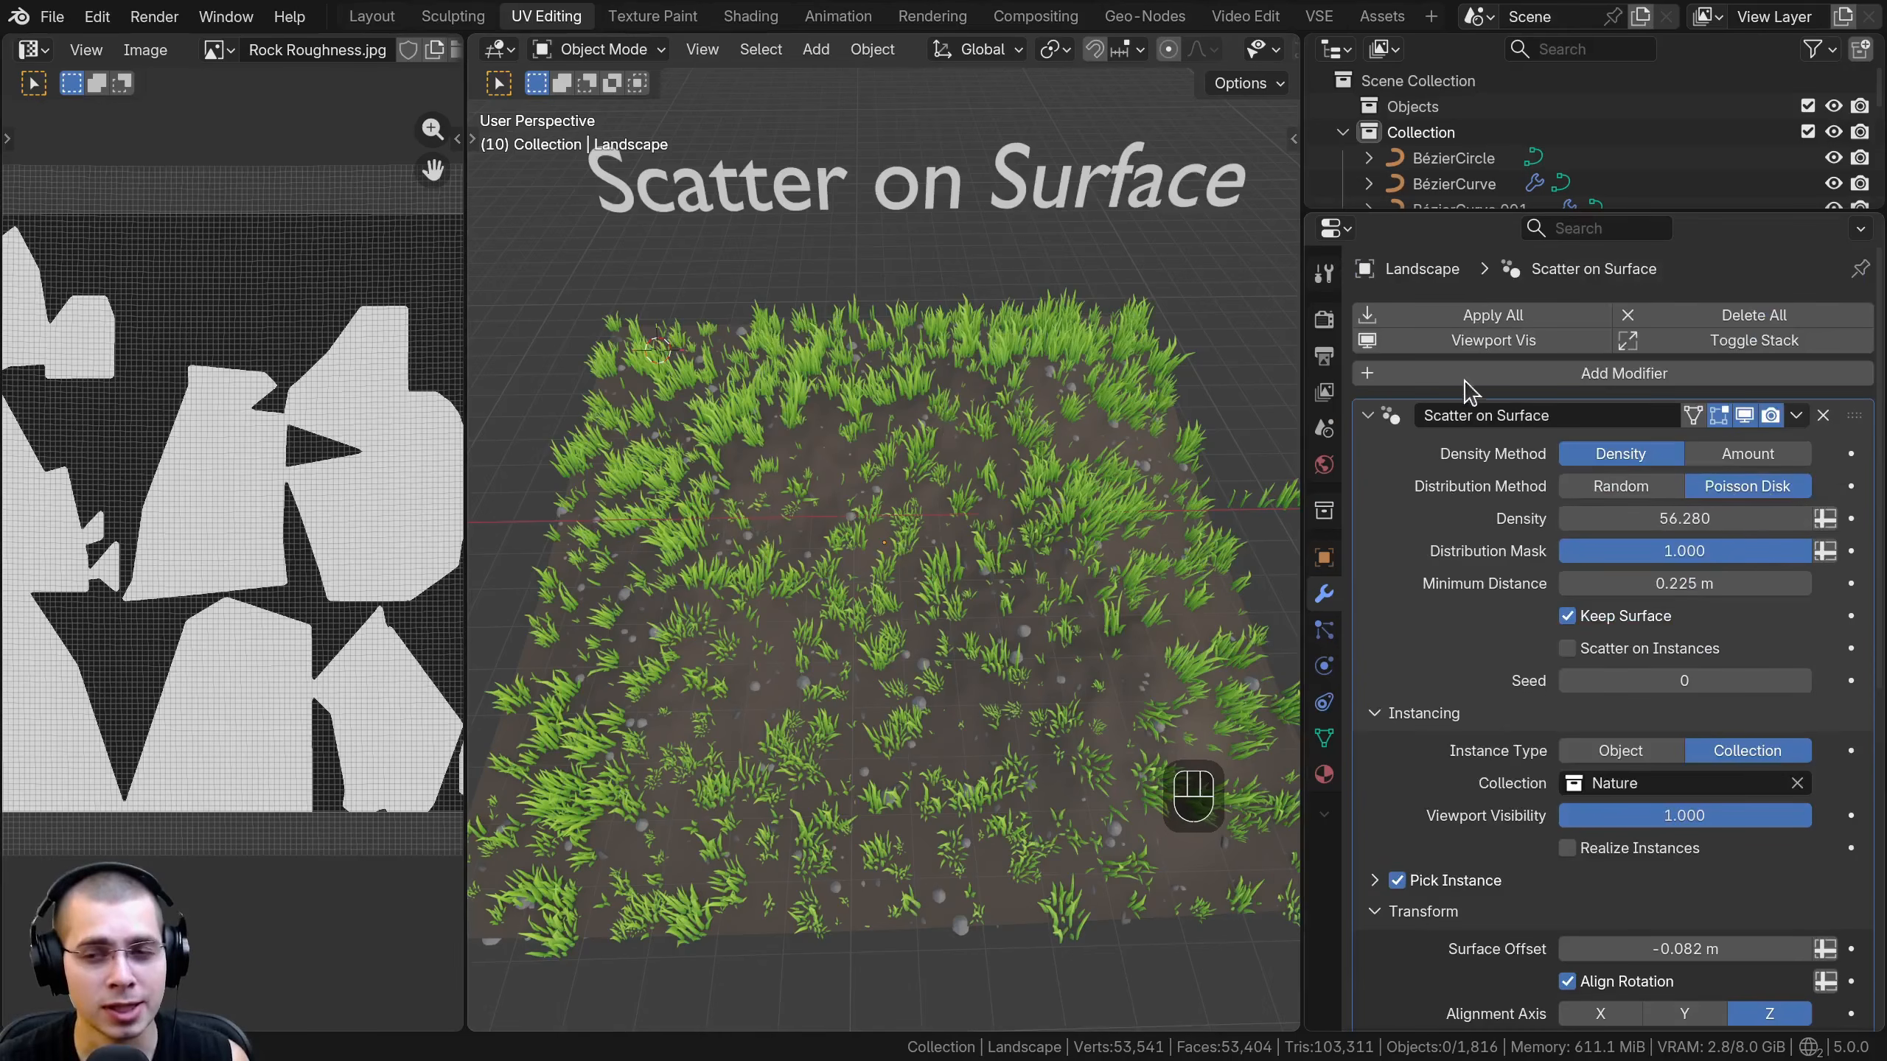
- Turn the Scatter on Surface modifier's Masking off and back on to compare its effect on the landscape
{"action": "scroll", "coordinate": [1459, 397], "scroll_direction": "down", "scroll_amount": 10}
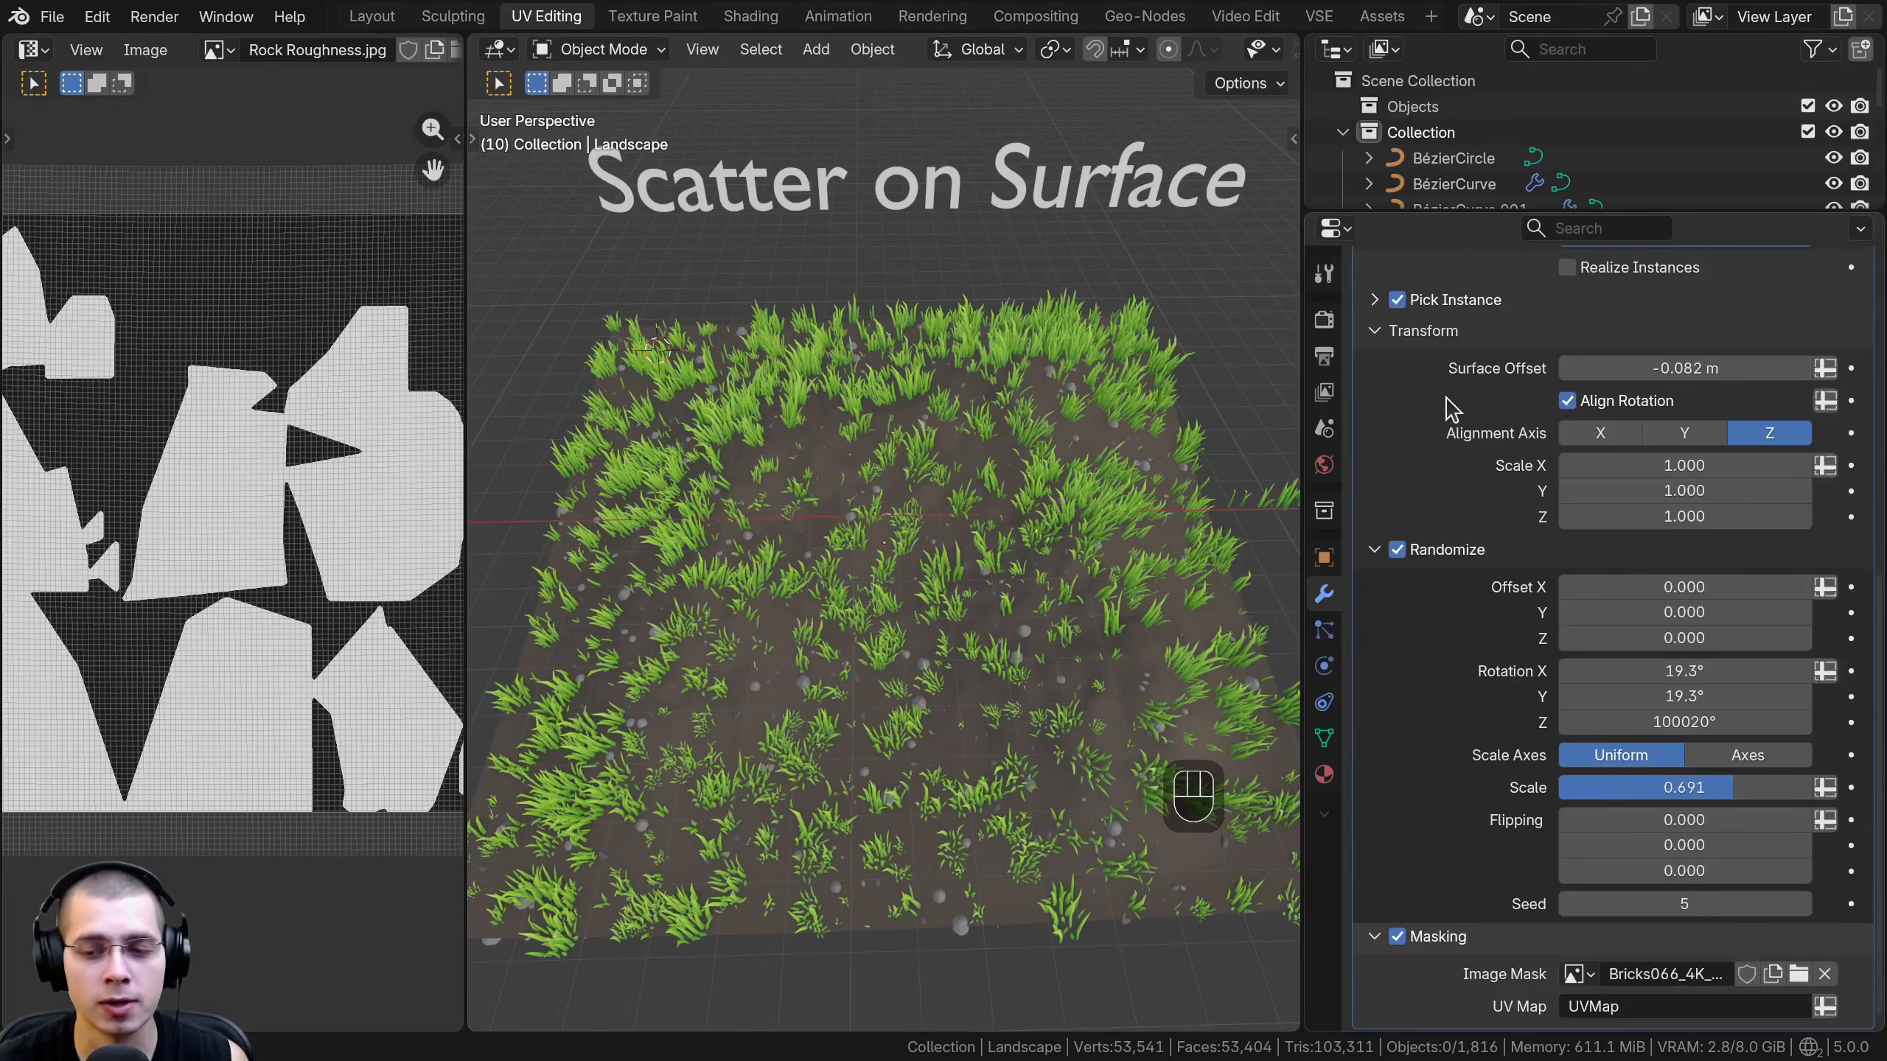
{"action": "left_click", "coordinate": [1401, 935]}
{"action": "left_click", "coordinate": [1399, 938]}
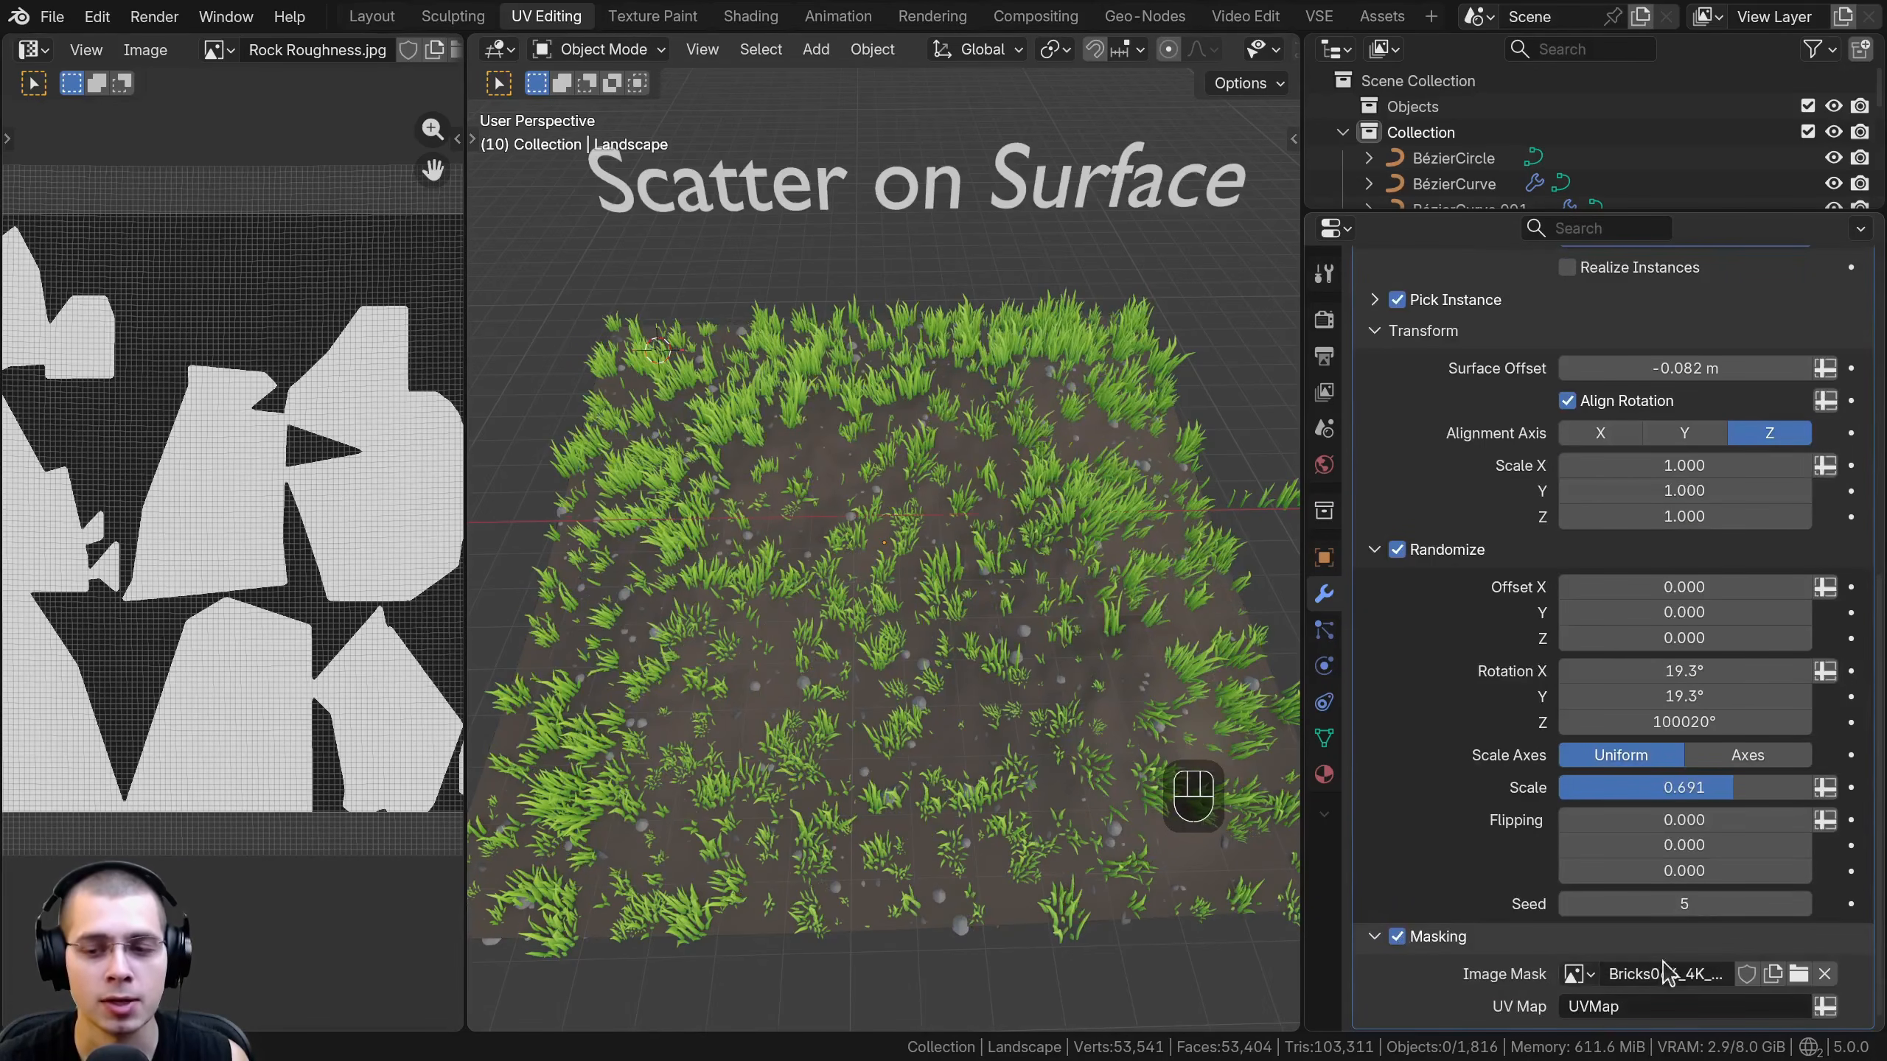
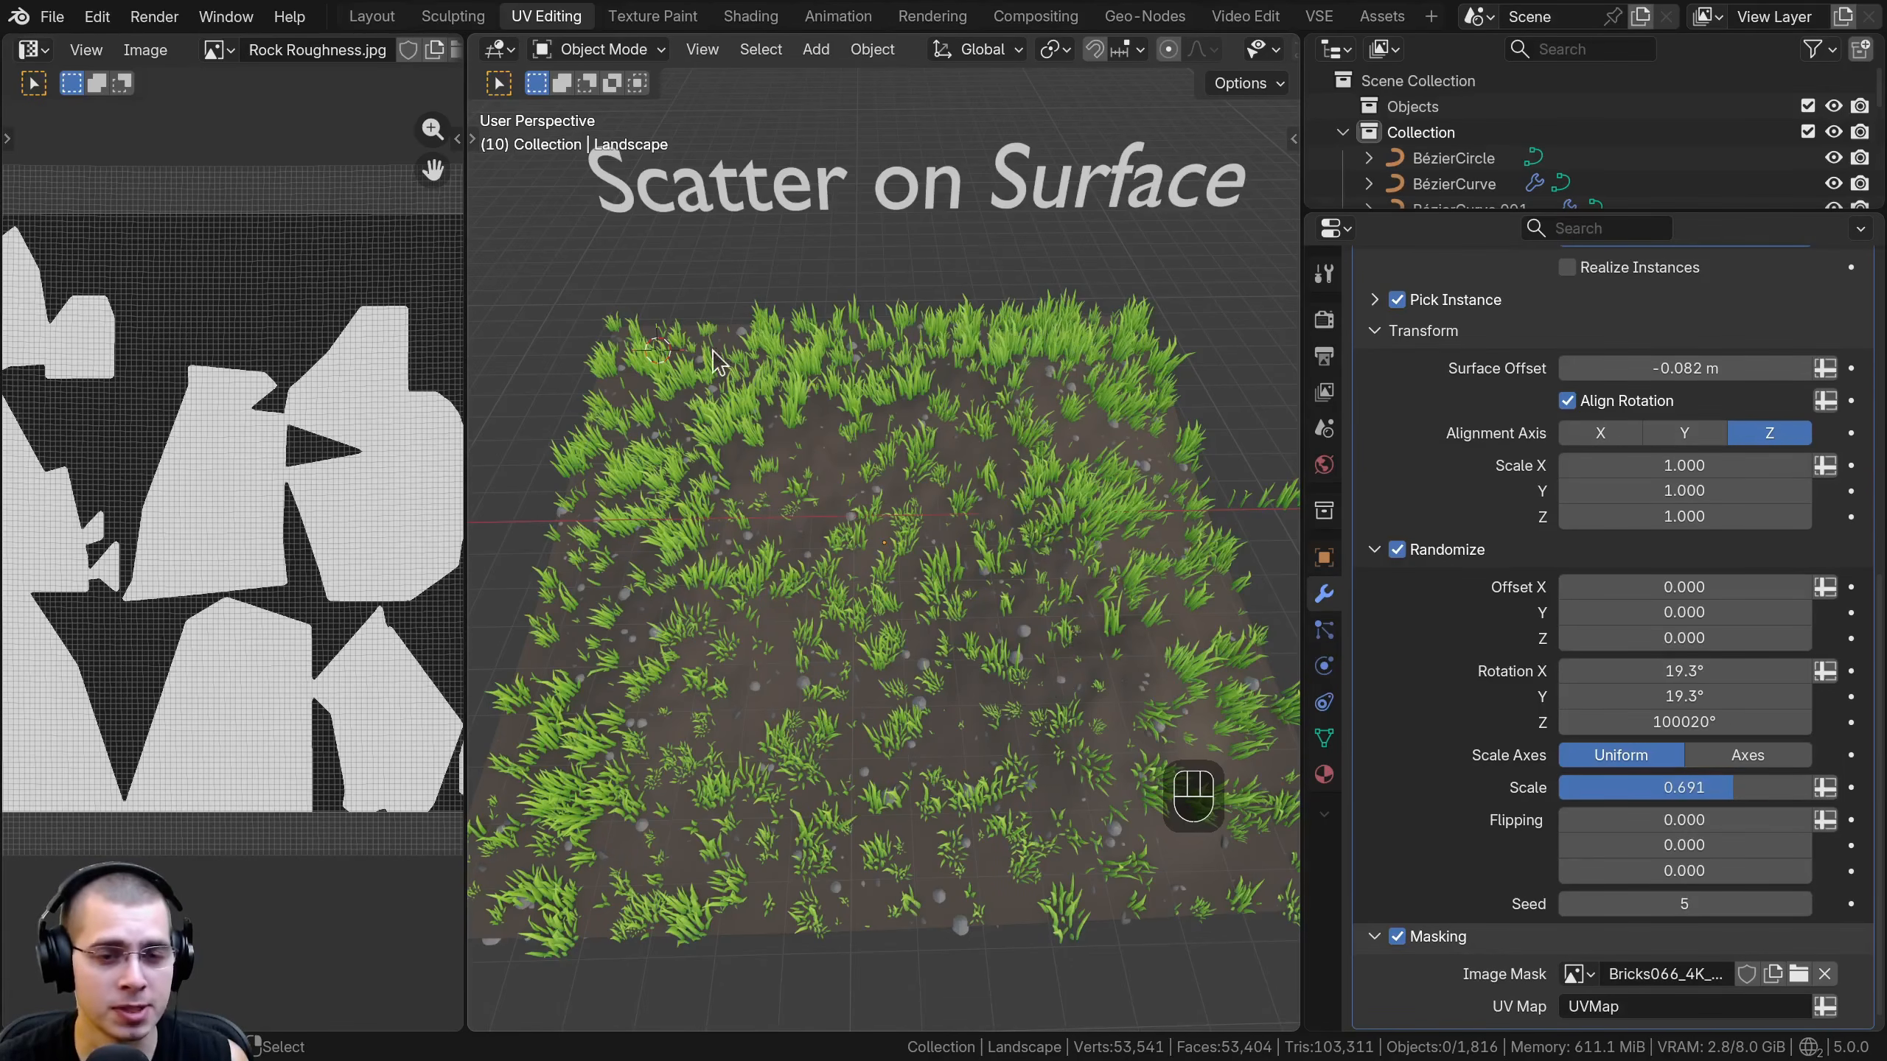
- Replace the landscape scatter's Image Mask with Rock Roughness.jpg and compare the image with the grass distribution
{"action": "left_click", "coordinate": [1824, 974]}
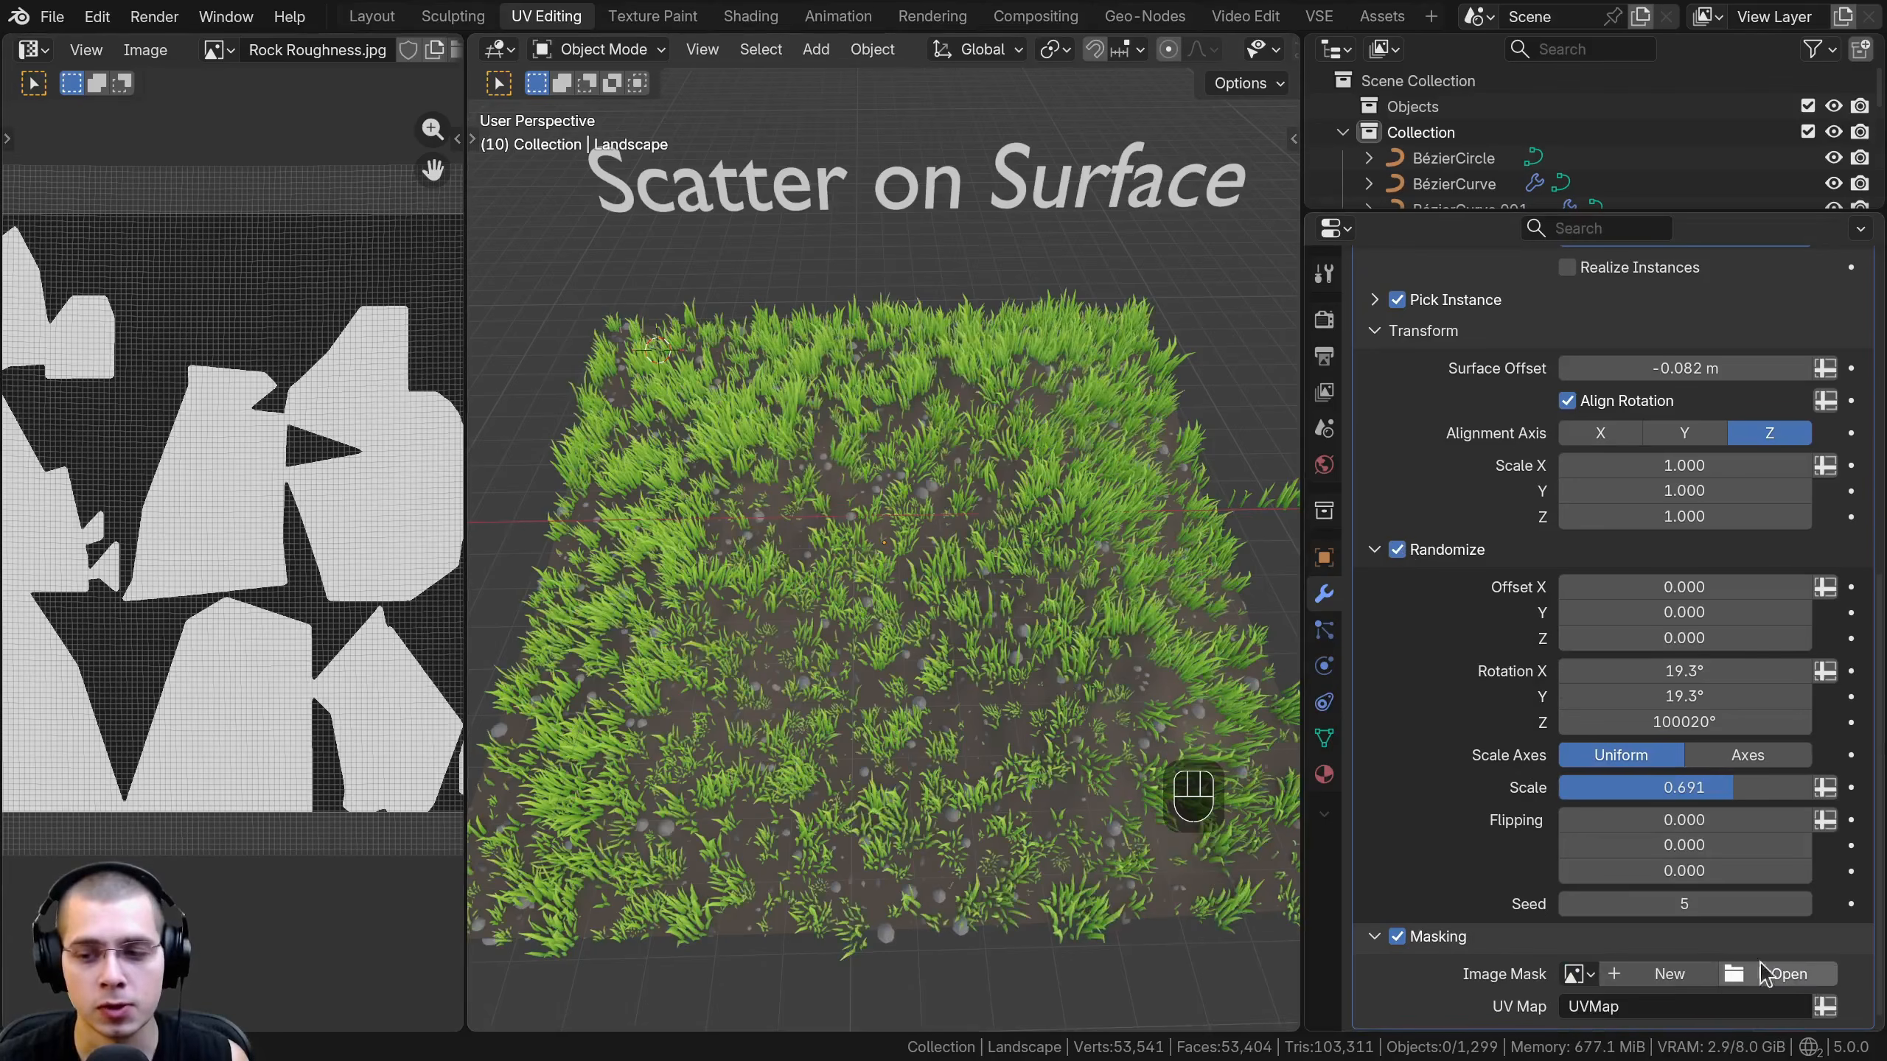
{"action": "left_click", "coordinate": [1575, 973]}
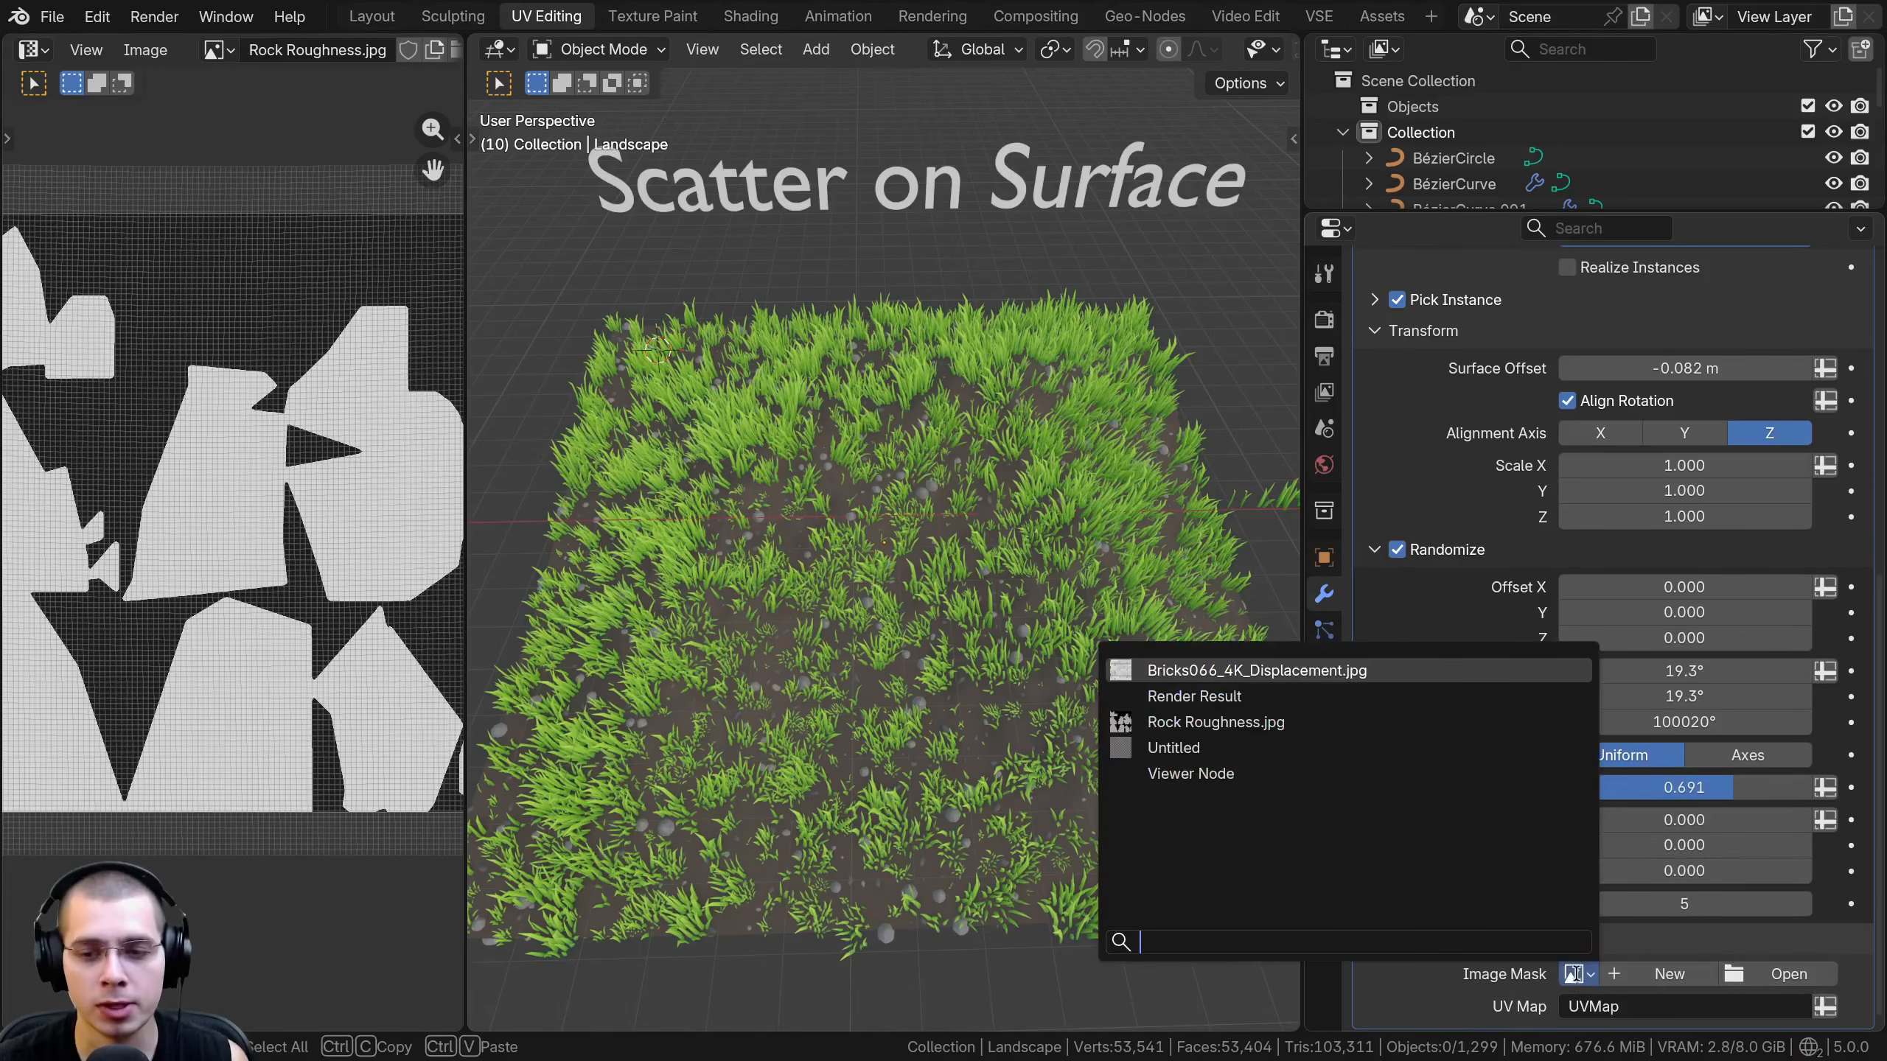
{"action": "left_click", "coordinate": [1168, 722]}
{"action": "scroll", "coordinate": [215, 460], "scroll_direction": "up", "scroll_amount": 6}
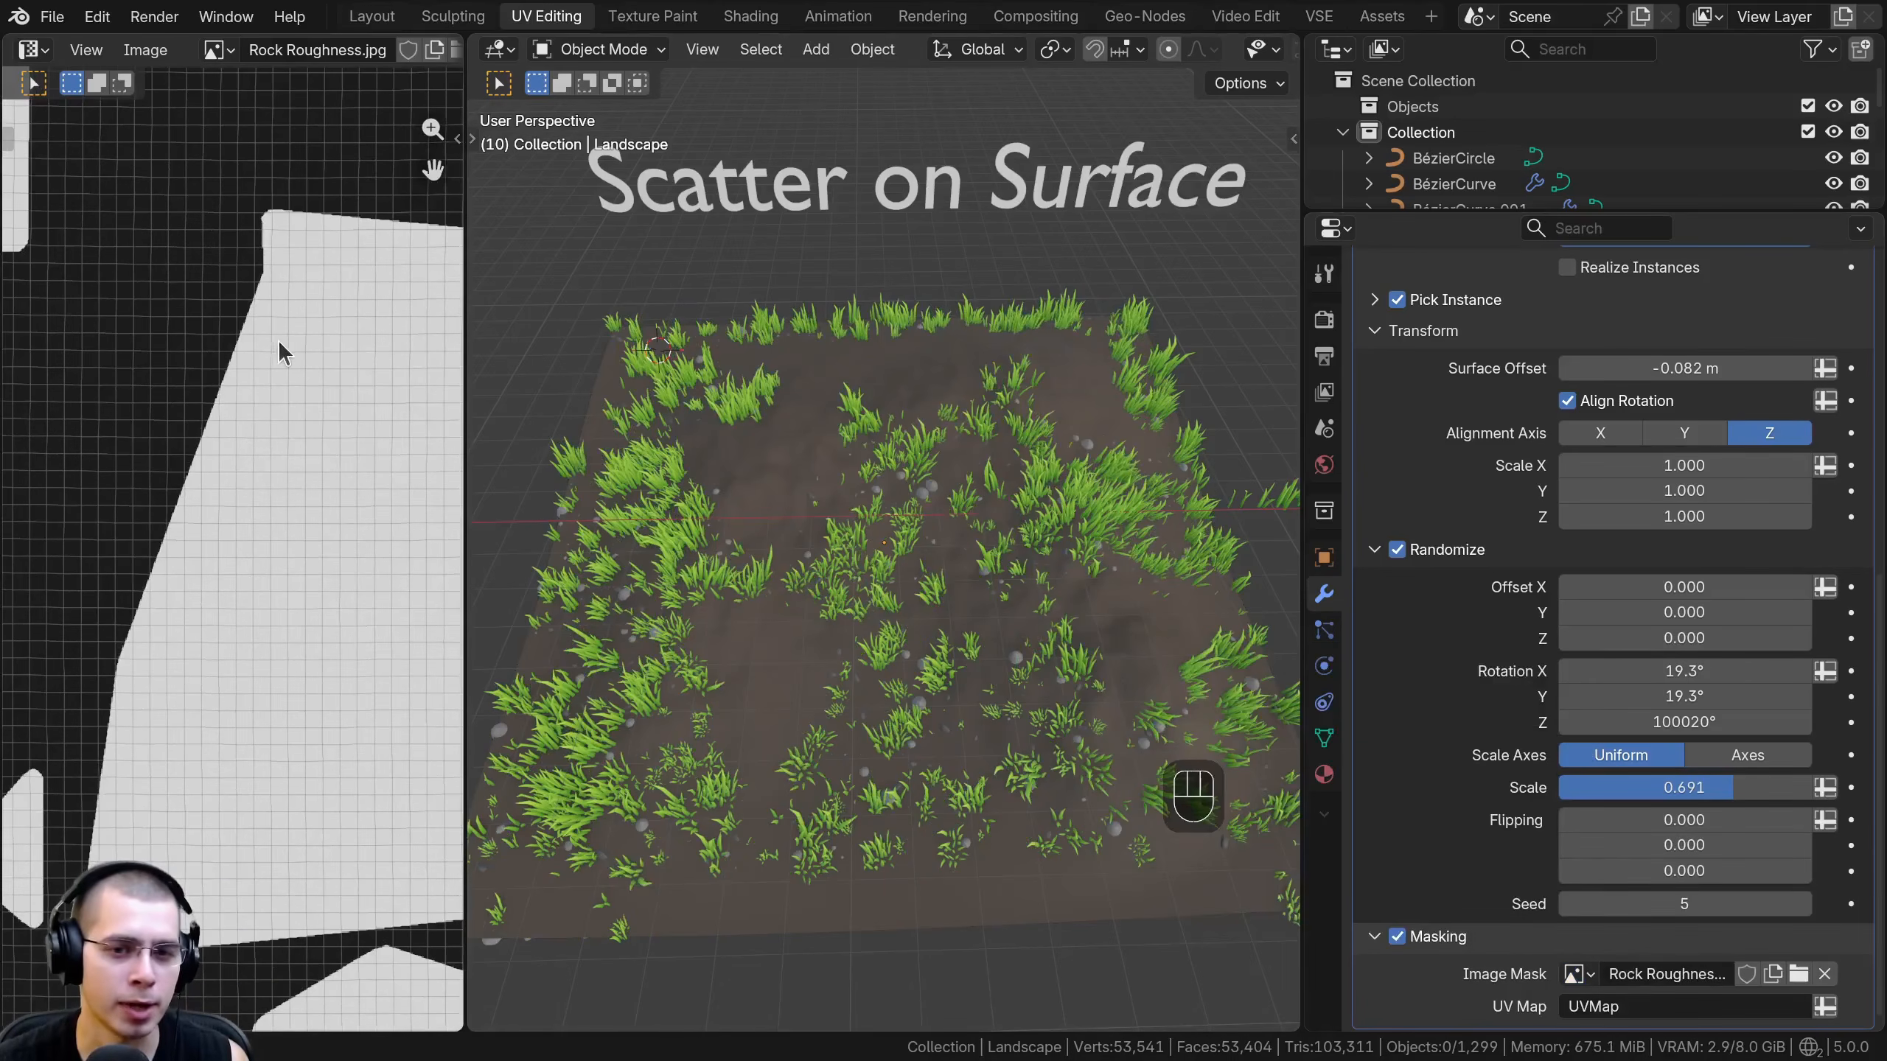
{"action": "scroll", "coordinate": [242, 364], "scroll_direction": "down", "scroll_amount": 5}
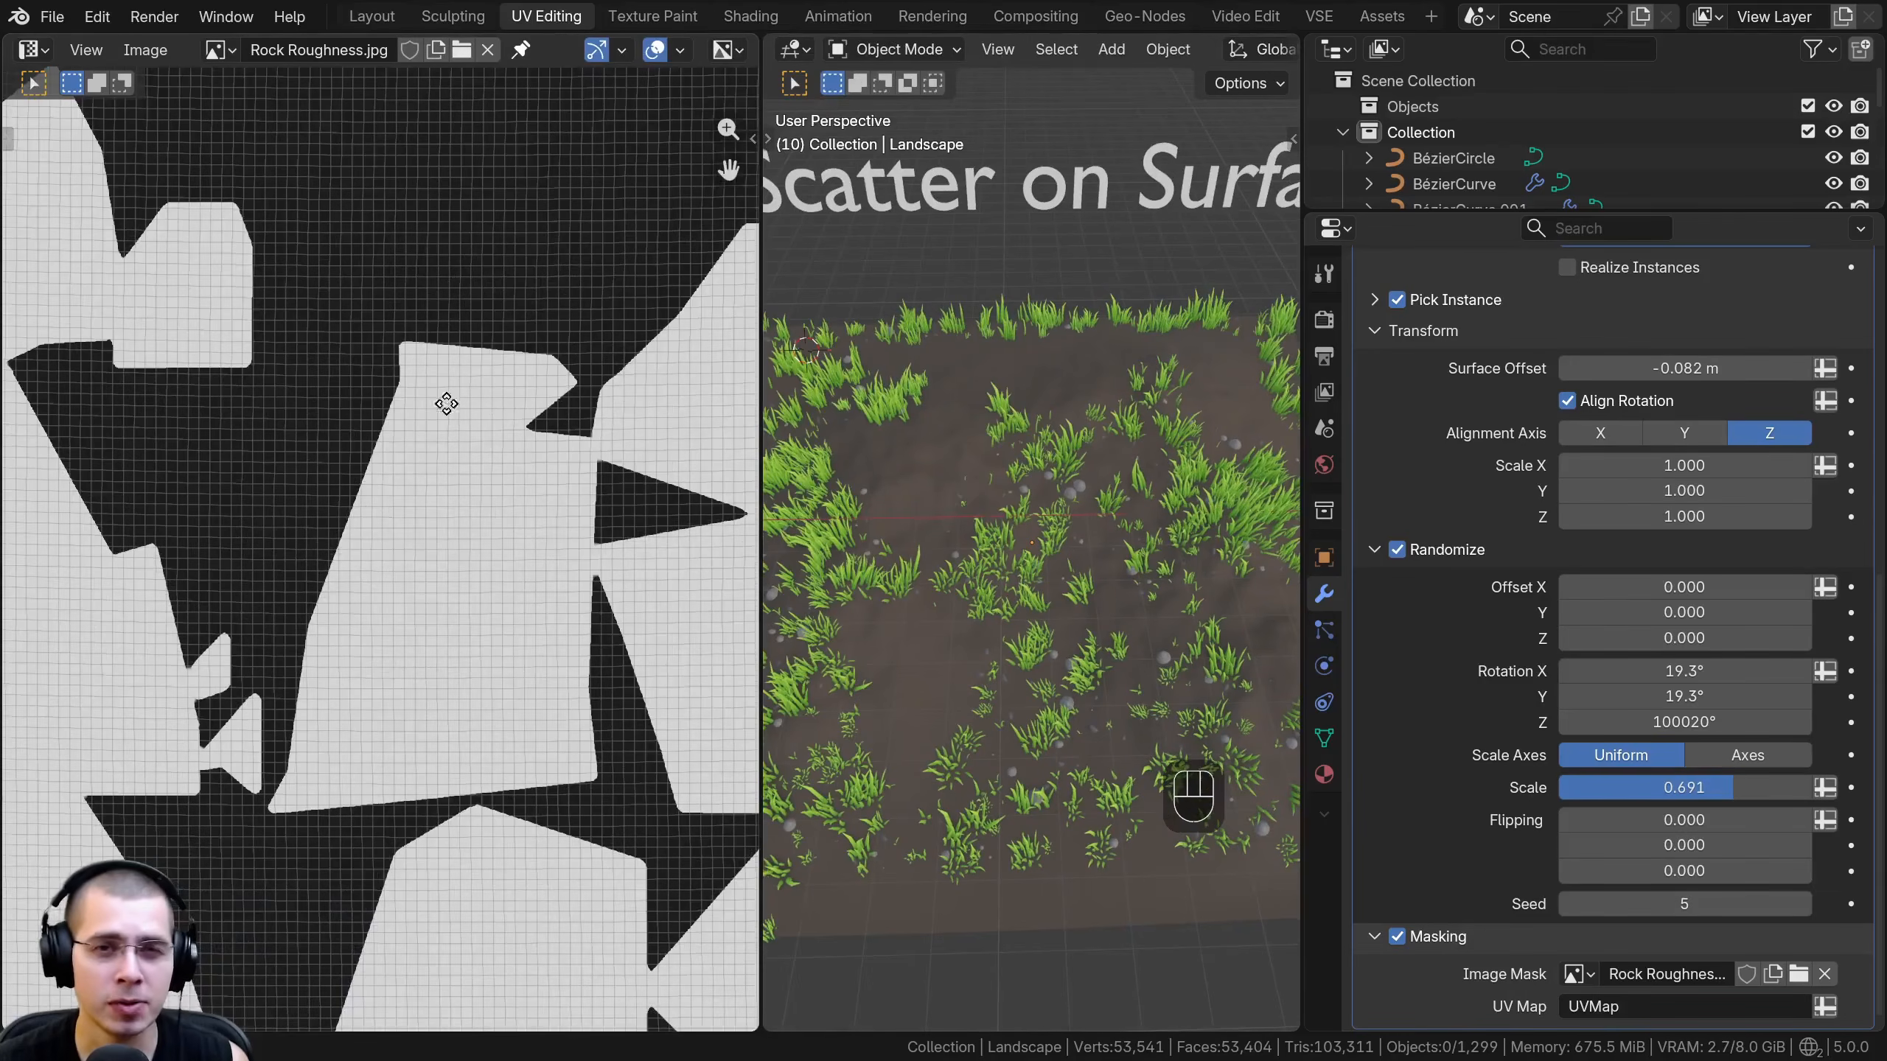
{"action": "scroll", "coordinate": [393, 390], "scroll_direction": "up", "scroll_amount": 4}
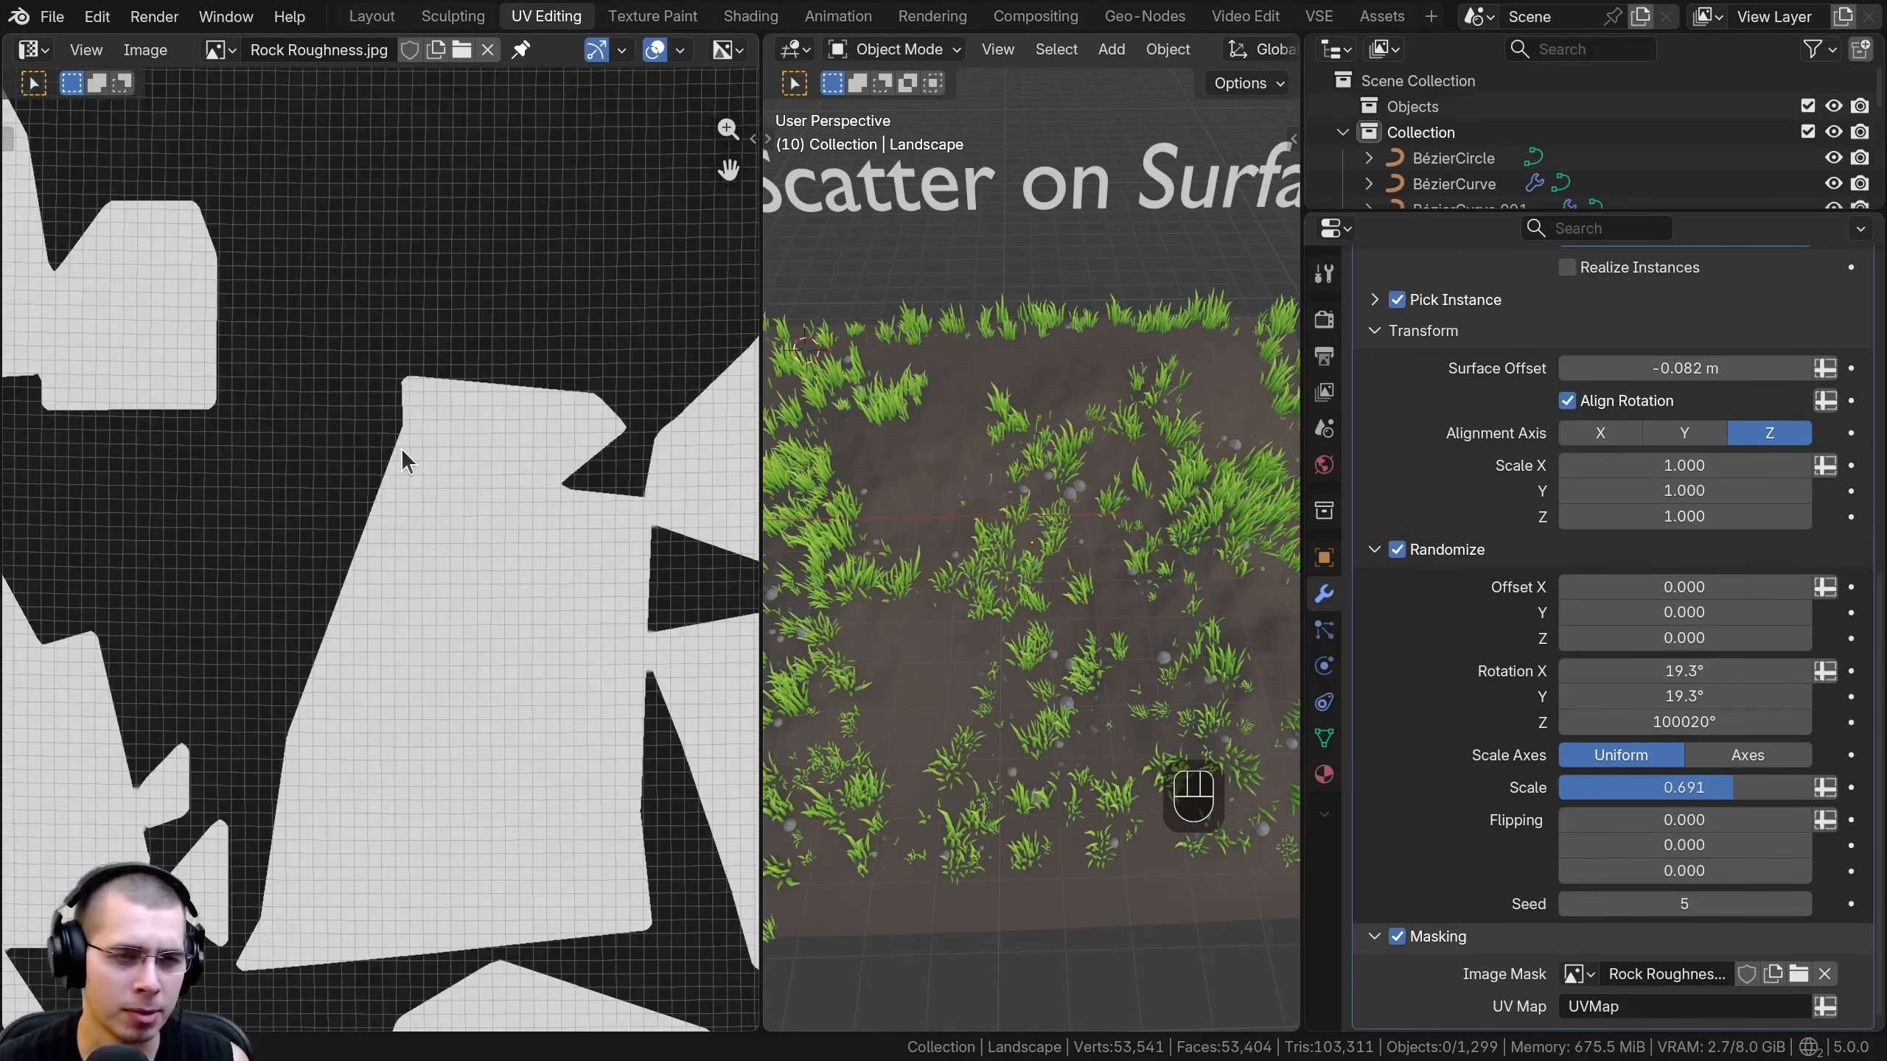
{"action": "scroll", "coordinate": [401, 449], "scroll_direction": "down", "scroll_amount": 6}
{"action": "scroll", "coordinate": [362, 446], "scroll_direction": "up", "scroll_amount": 1}
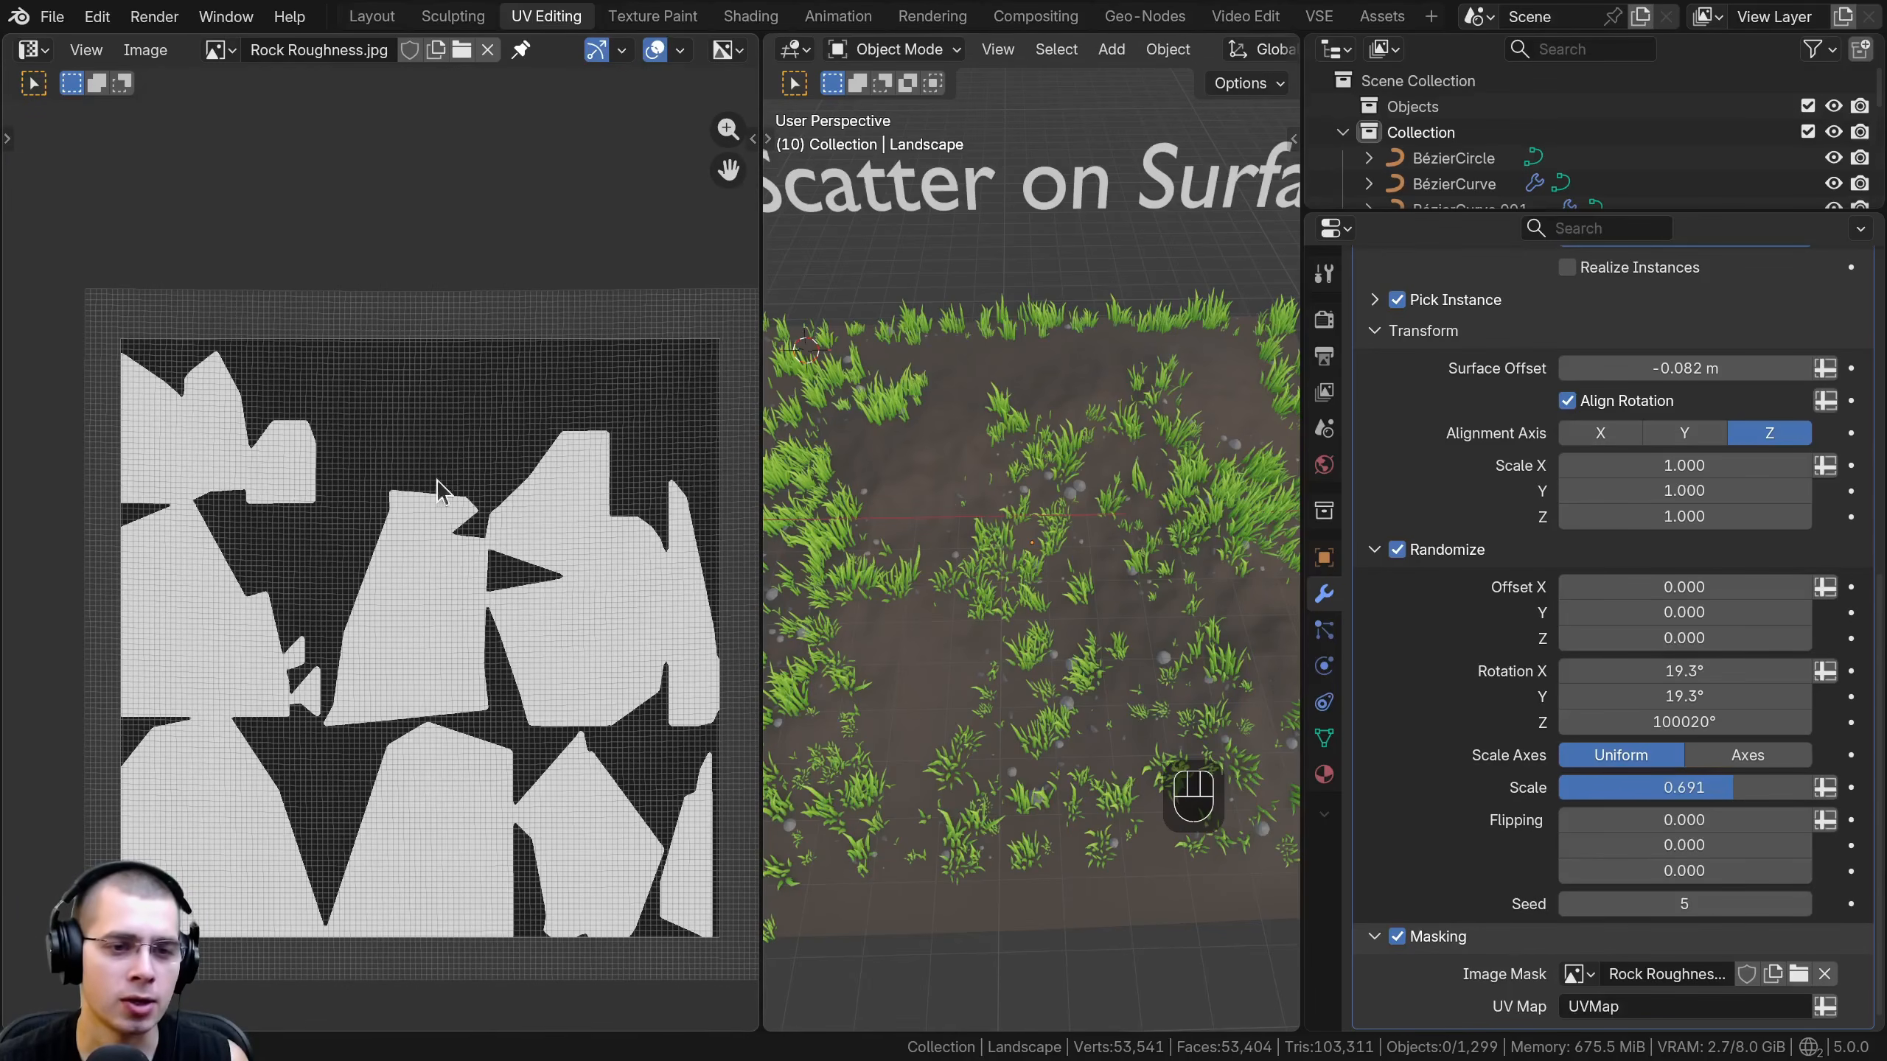
{"action": "left_click_drag", "start_coordinate": [761, 503], "coordinate": [627, 503]}
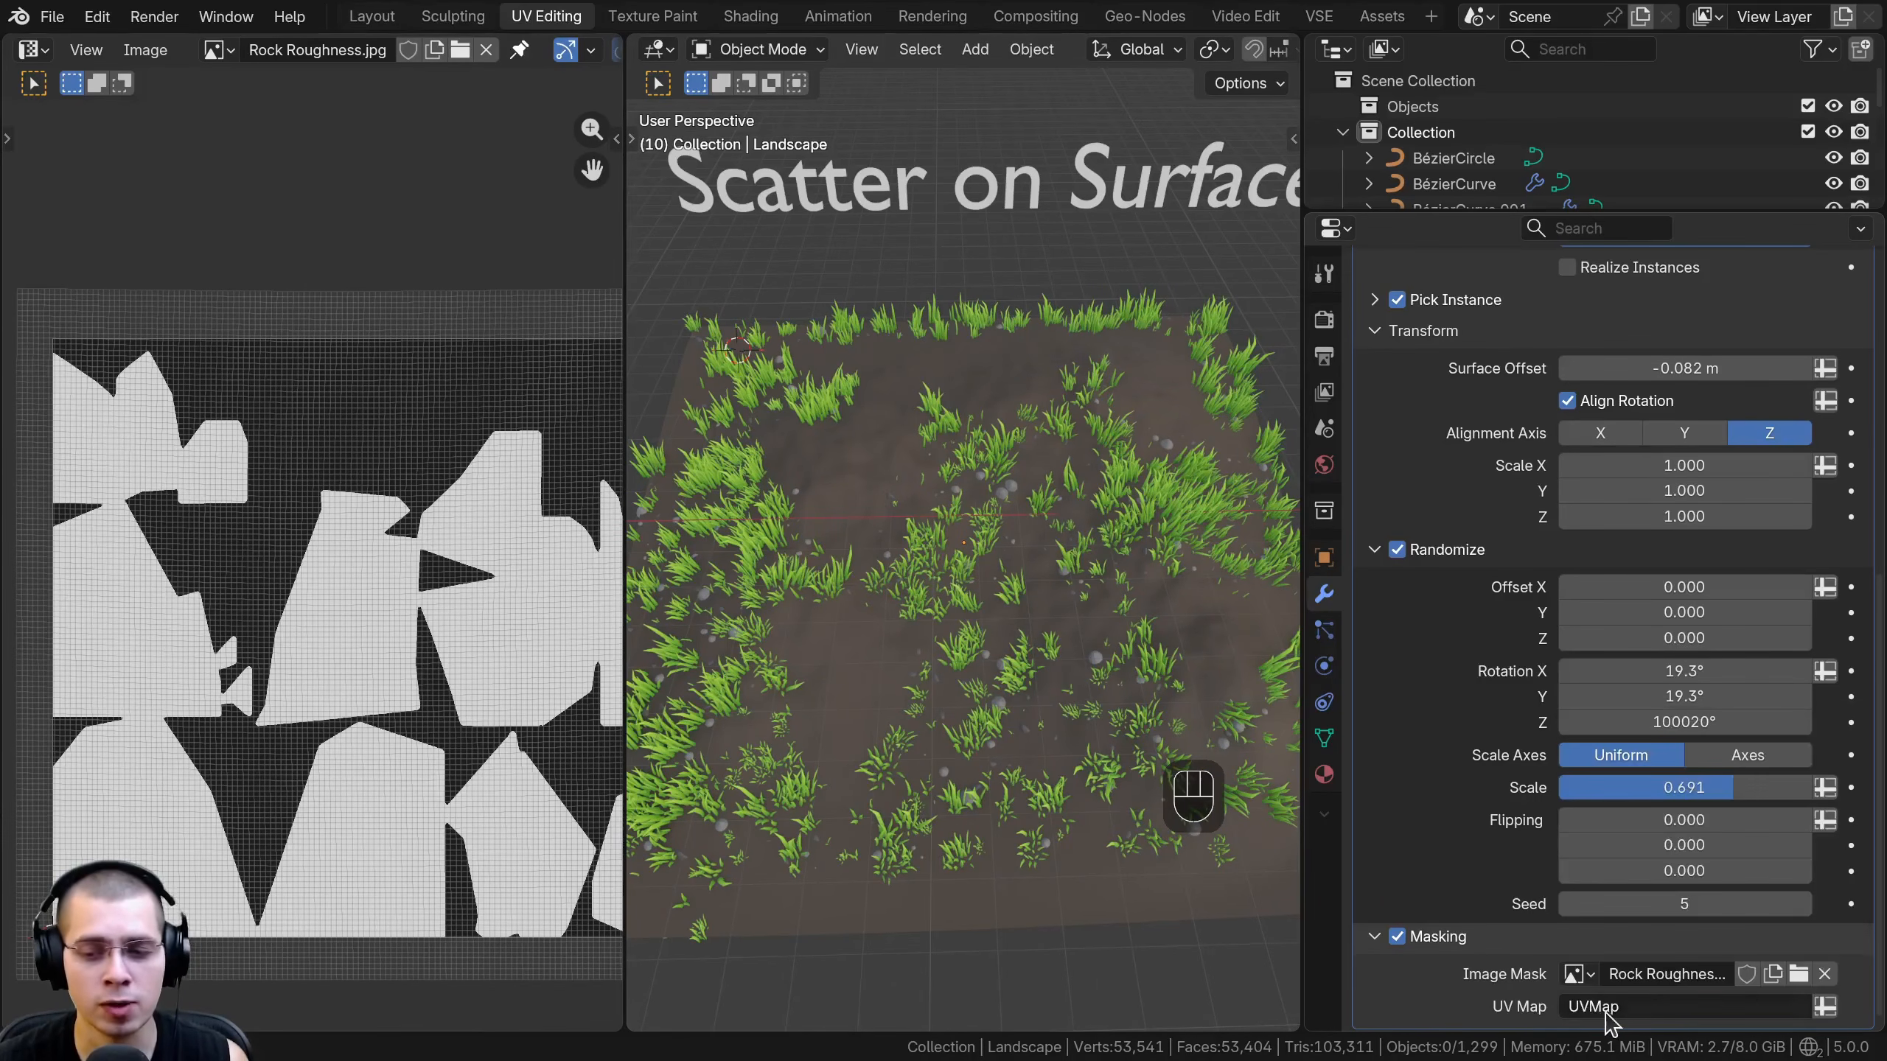
- Select the whole landscape mesh in Edit Mode from the top view and unwrap it with Project from View
{"action": "key", "text": "a"}
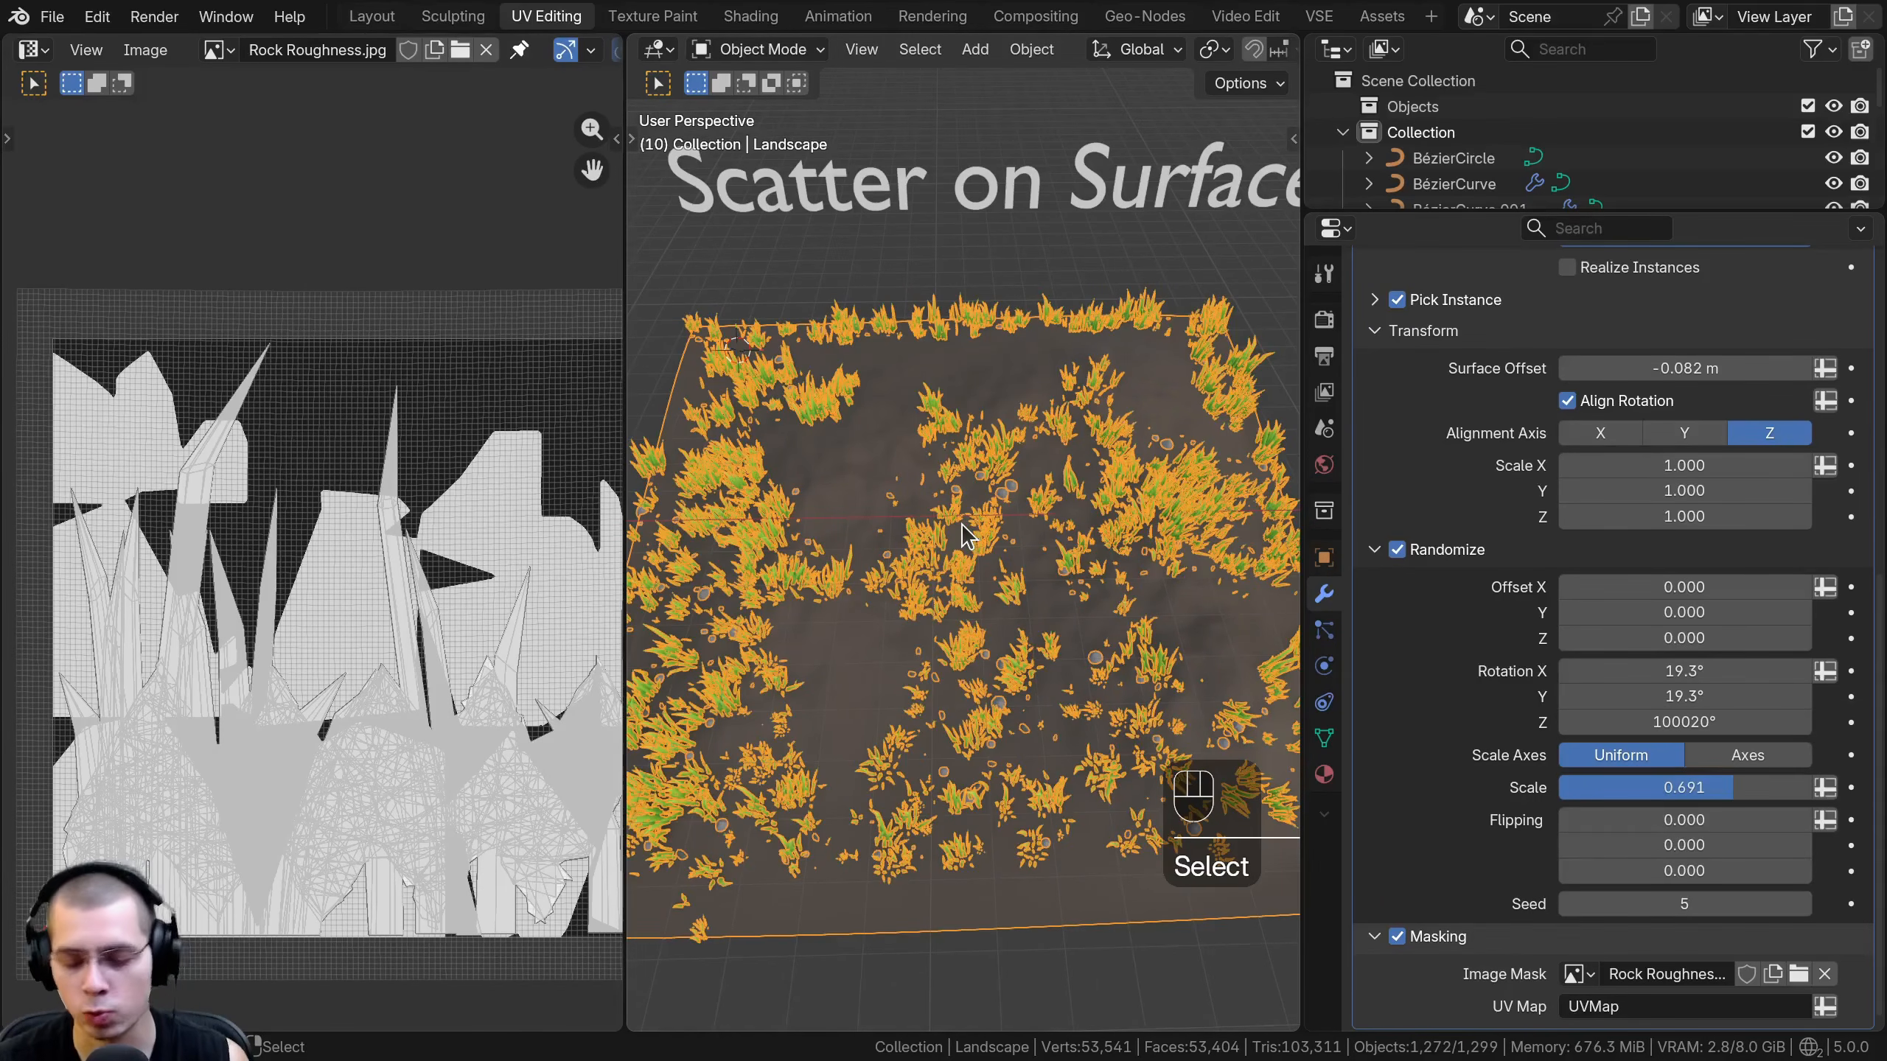
{"action": "key", "text": "KP_7"}
{"action": "key", "text": "Tab"}
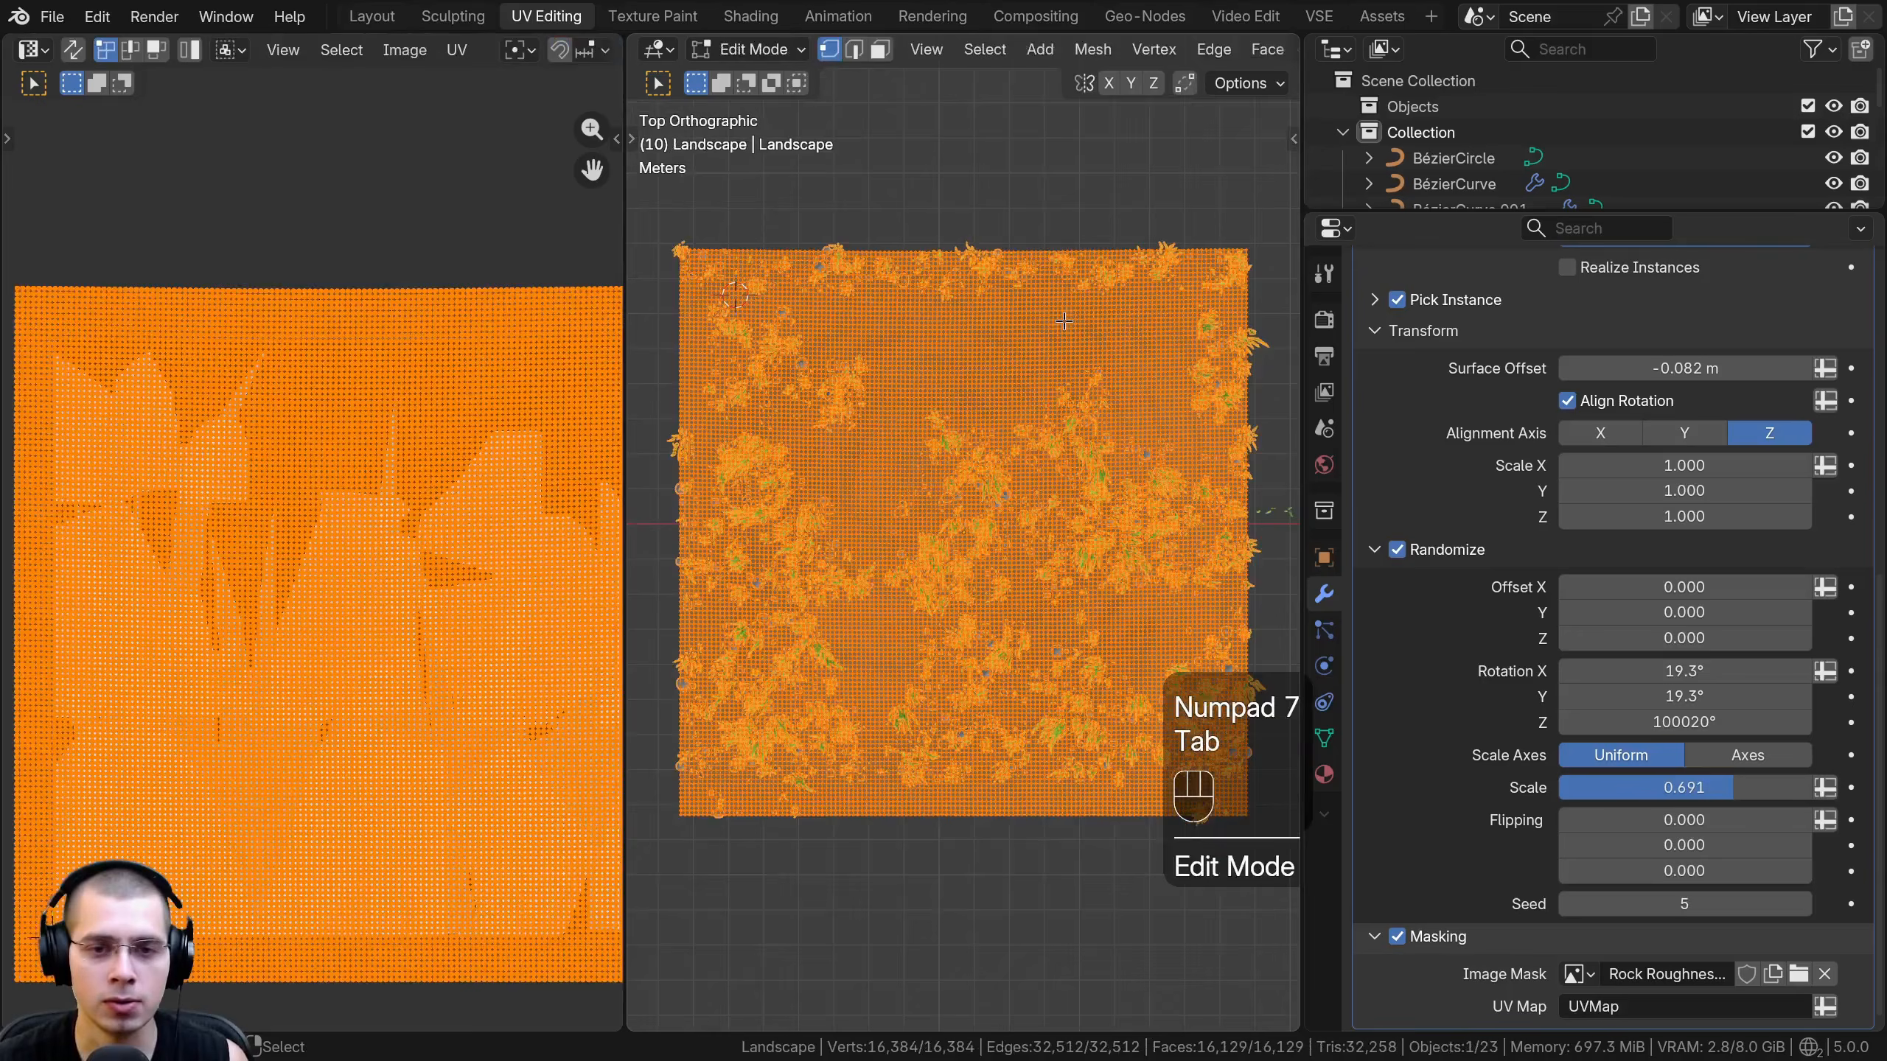
{"action": "key", "text": "a"}
{"action": "key", "text": "a"}
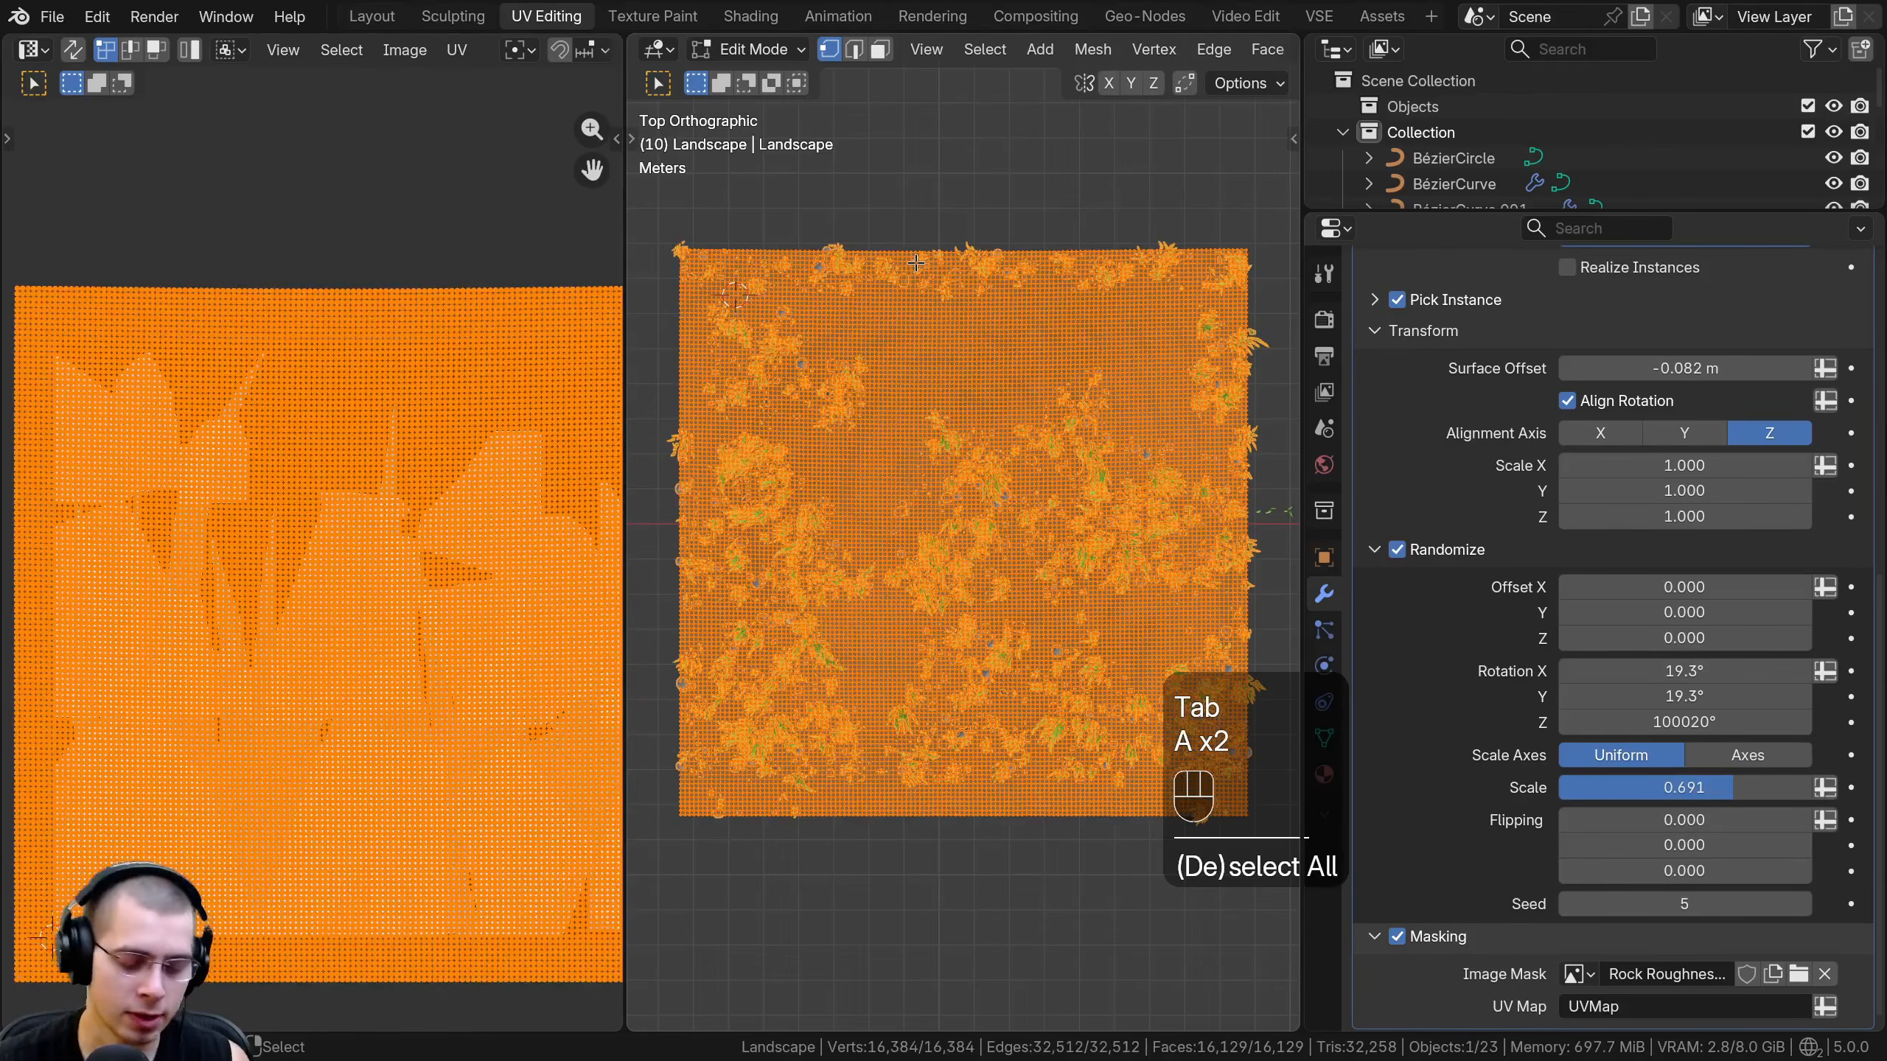
{"action": "key", "text": "u"}
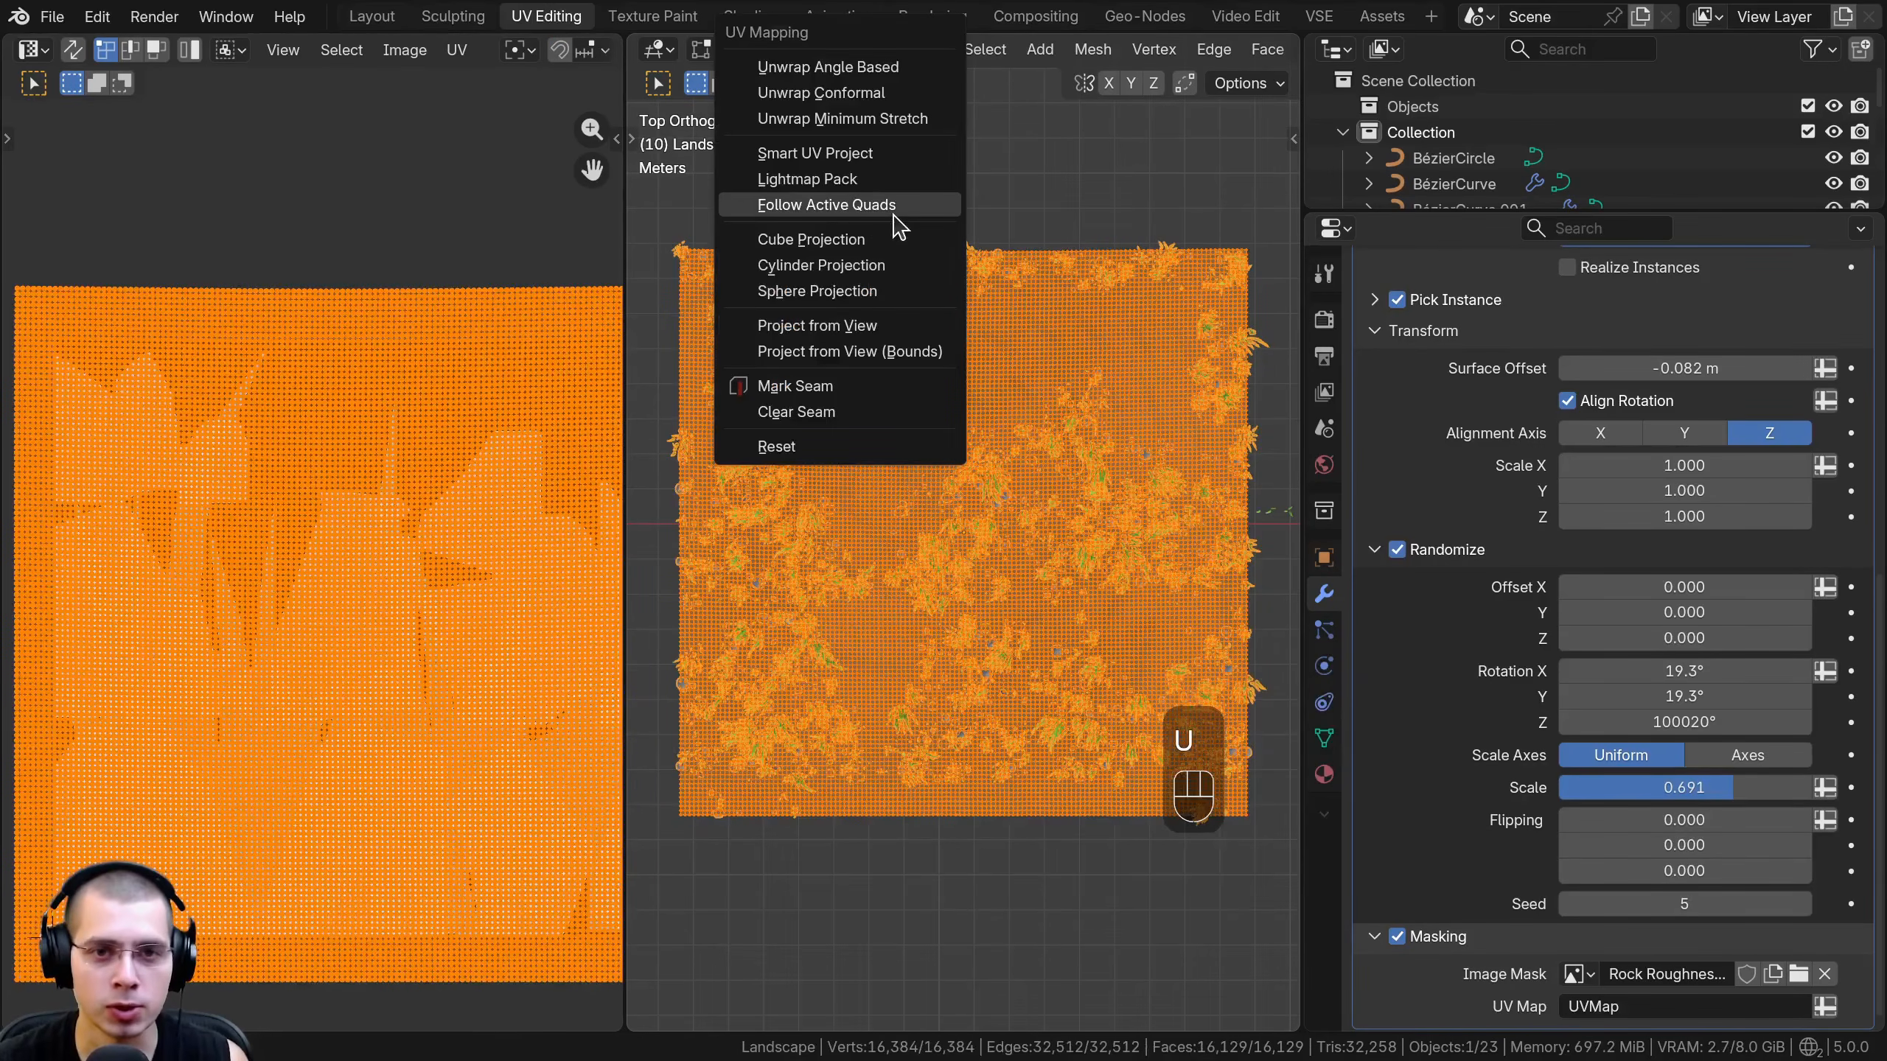
- Scale up the landscape's UVs to cover the mask image, reposition them, and return to Object Mode
{"action": "scroll", "coordinate": [464, 492], "scroll_direction": "down", "scroll_amount": 2}
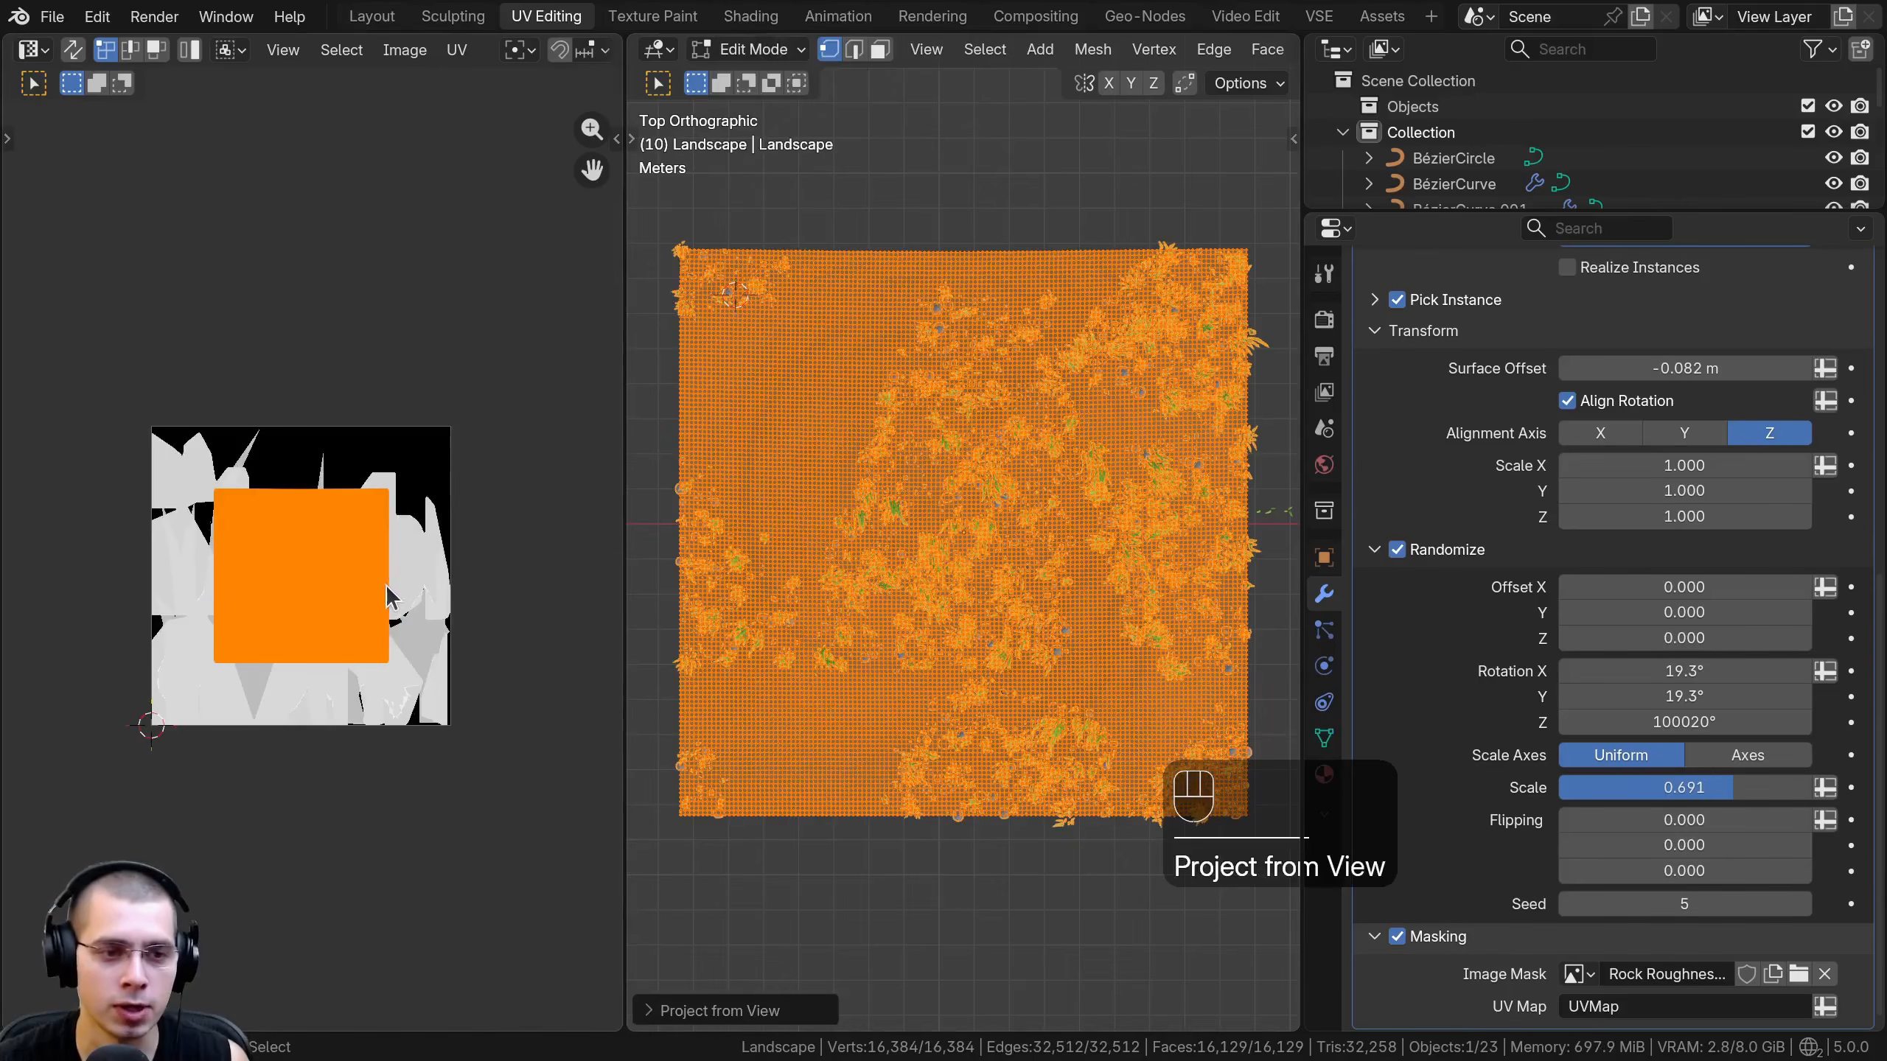
{"action": "key", "text": "s"}
{"action": "left_click", "coordinate": [479, 632]}
{"action": "key", "text": "g"}
{"action": "left_click", "coordinate": [454, 628]}
{"action": "key", "text": "Tab"}
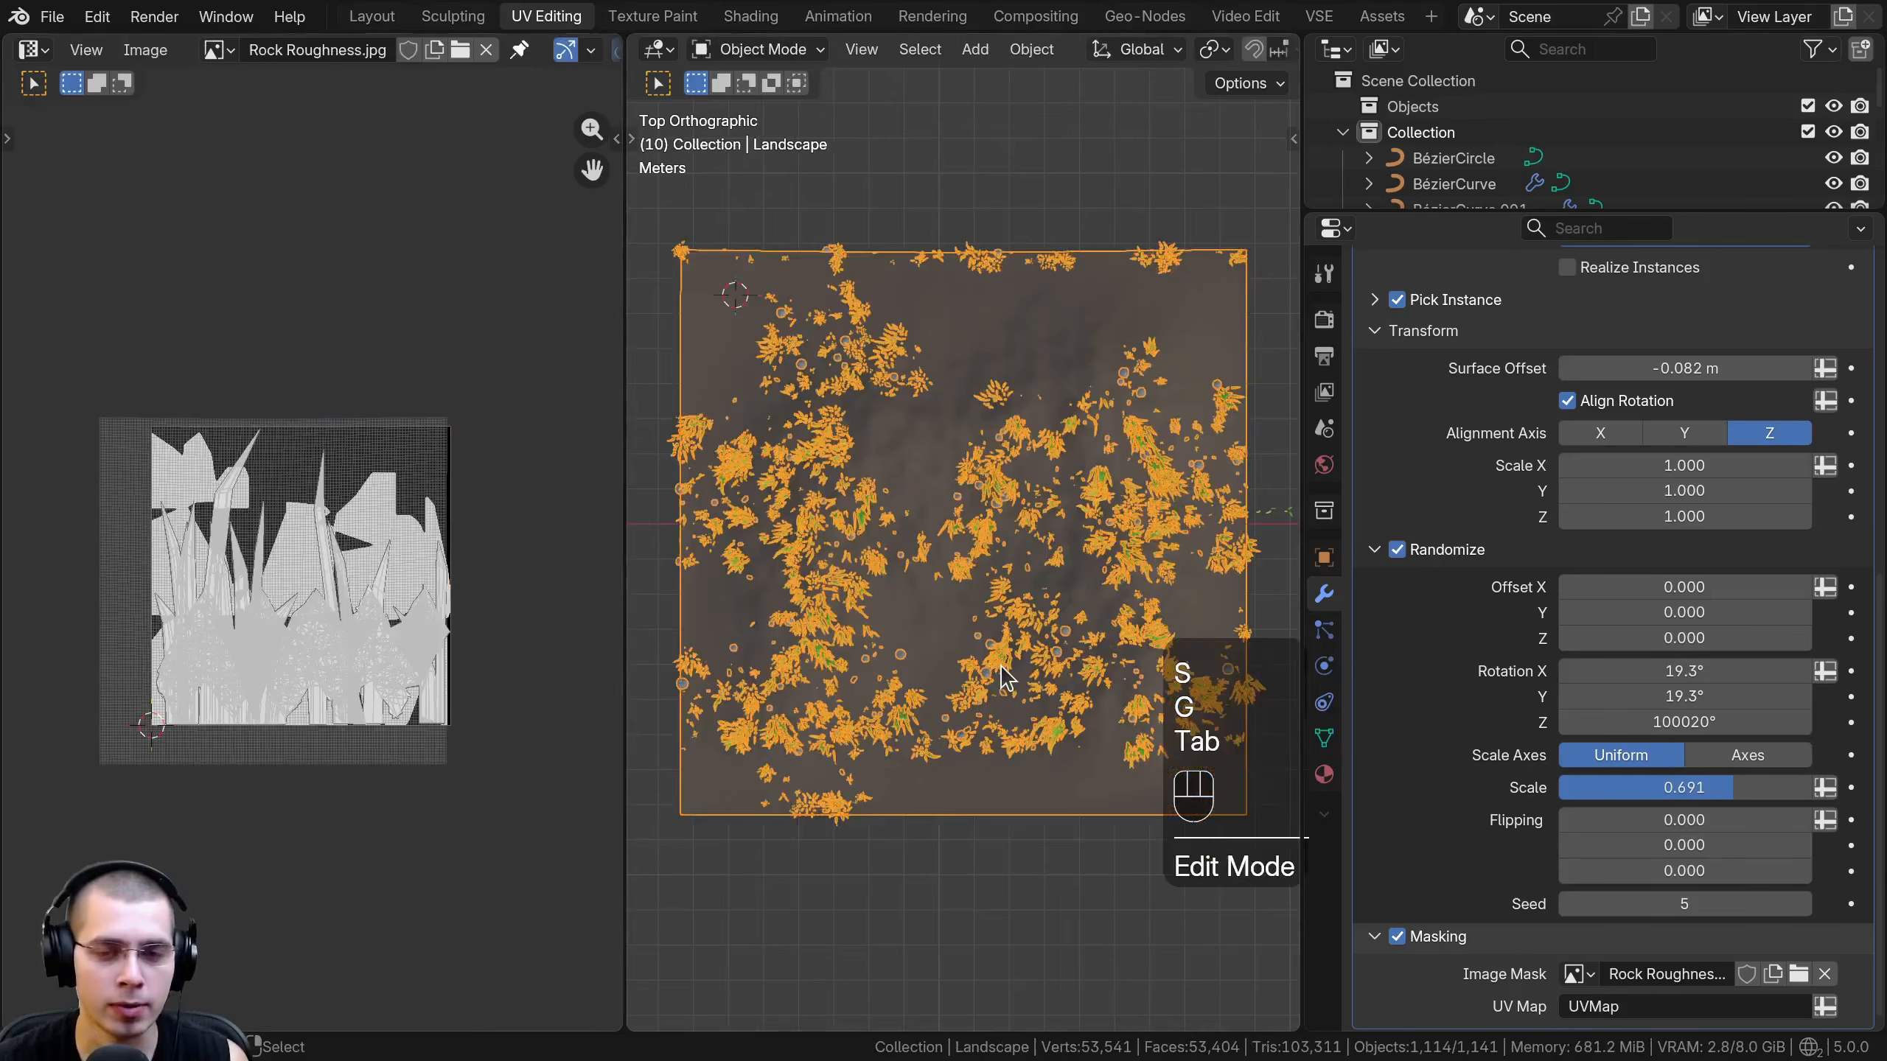
- Move the landscape's UVs over the mask image again to shift the grass pattern, and leave Edit Mode
{"action": "middle_click_drag", "start_coordinate": [1002, 683], "coordinate": [1012, 663]}
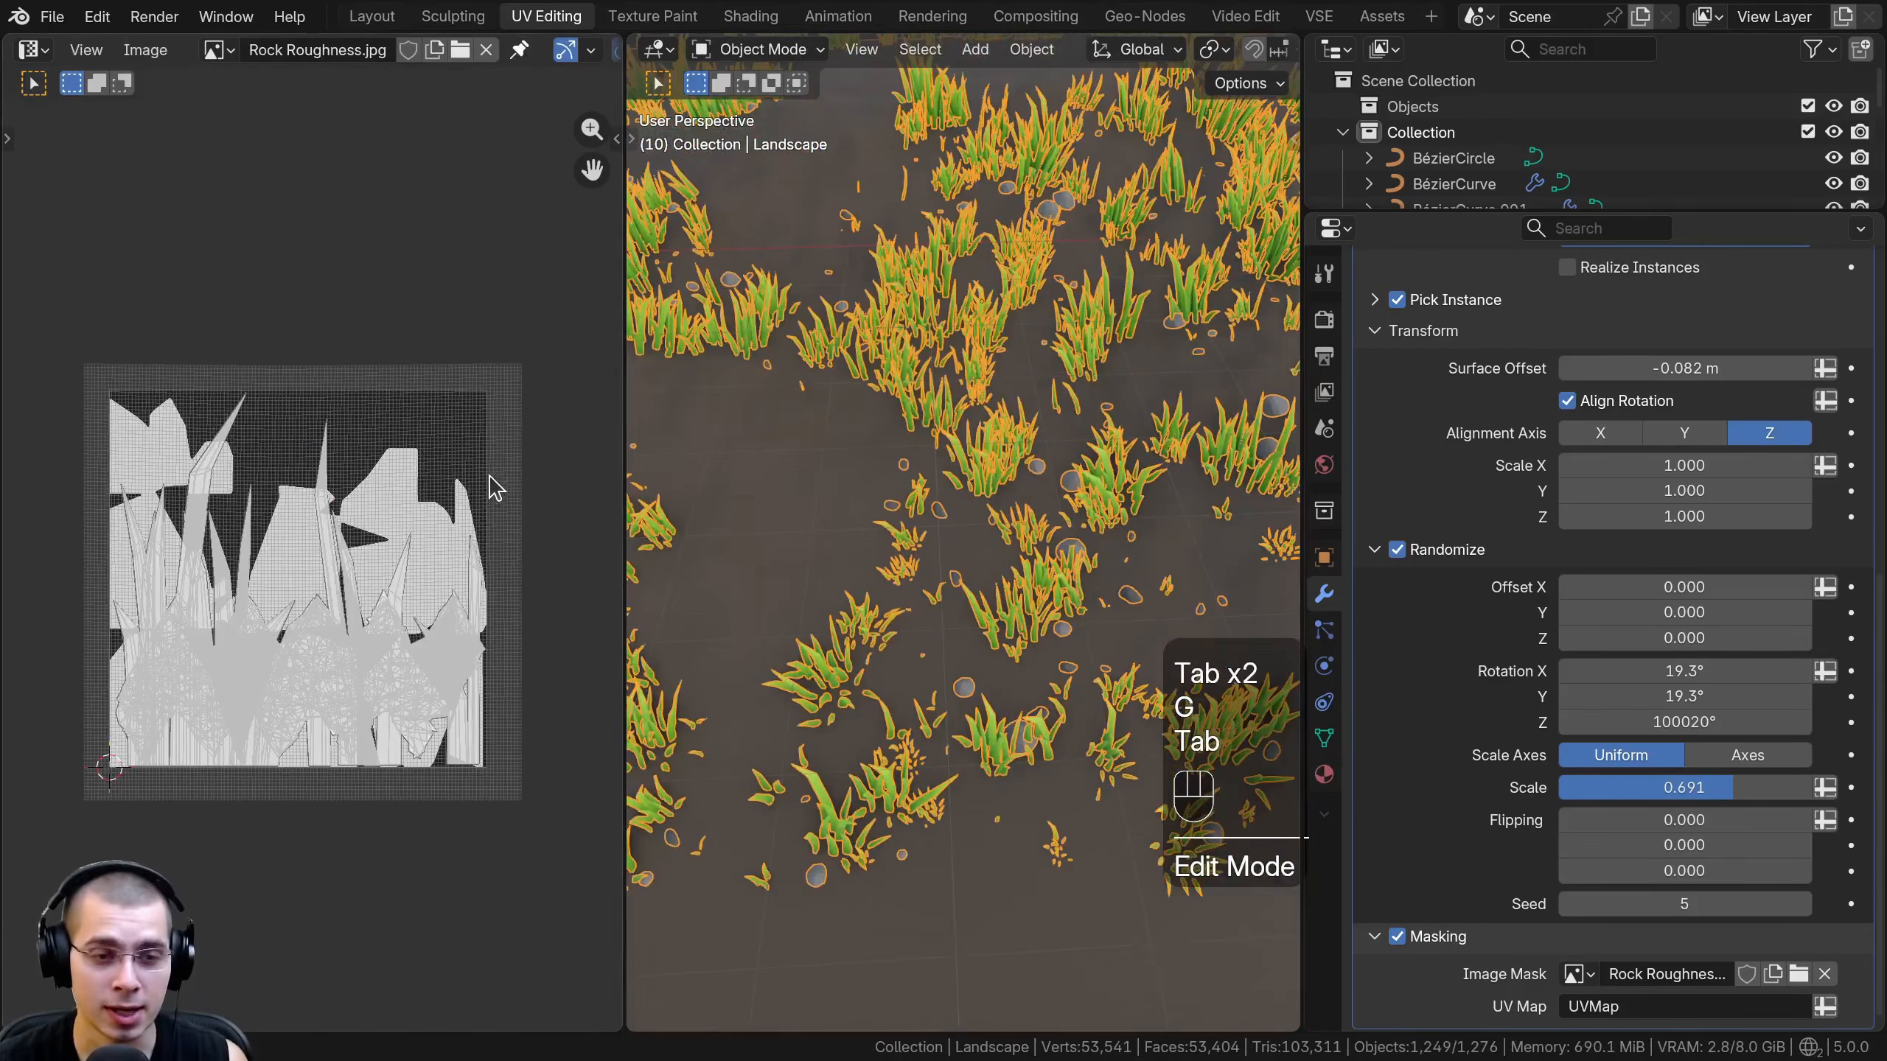
{"action": "key", "text": "Tab"}
{"action": "key", "text": "g"}
{"action": "left_click", "coordinate": [434, 457]}
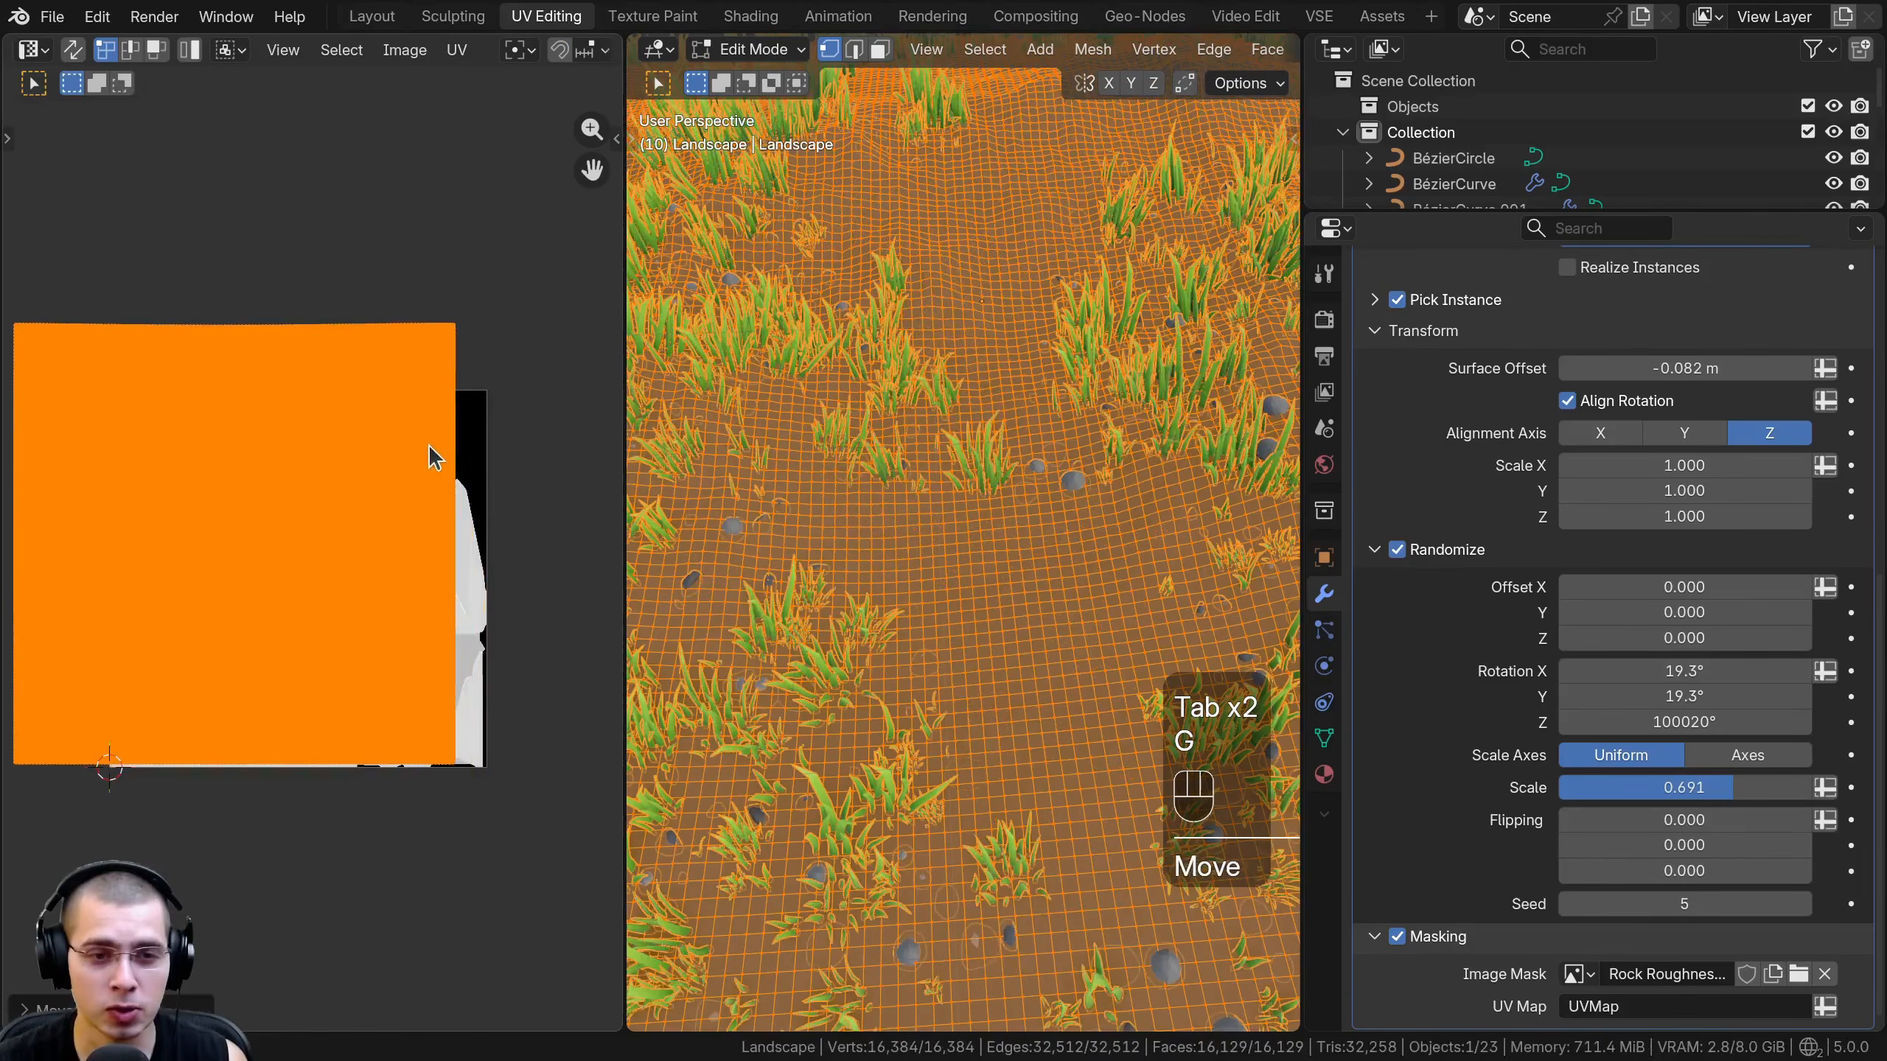
{"action": "key", "text": "Tab"}
{"action": "scroll", "coordinate": [277, 474], "scroll_direction": "up", "scroll_amount": 5}
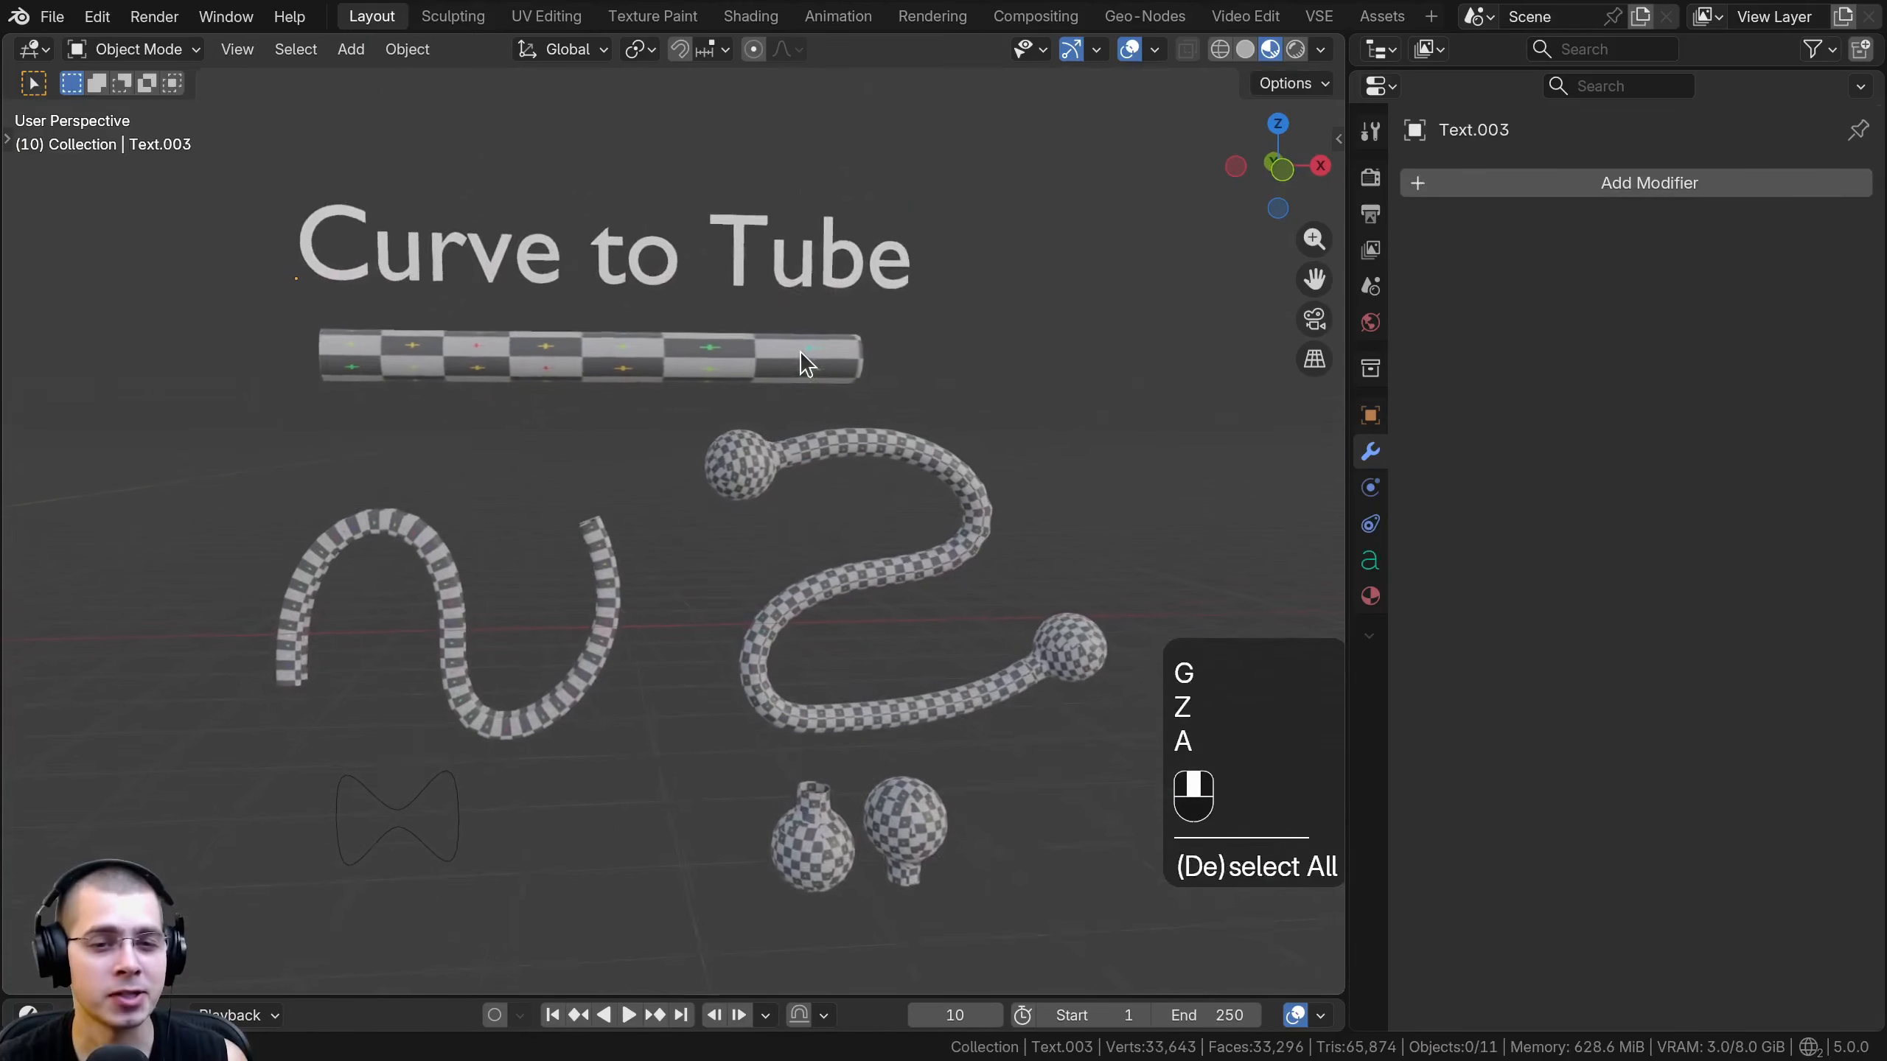
- Select the Bézier curve tube with ball-shaped caps and examine its Curve to Tube modifier and curve data settings
{"action": "left_click", "coordinate": [783, 417]}
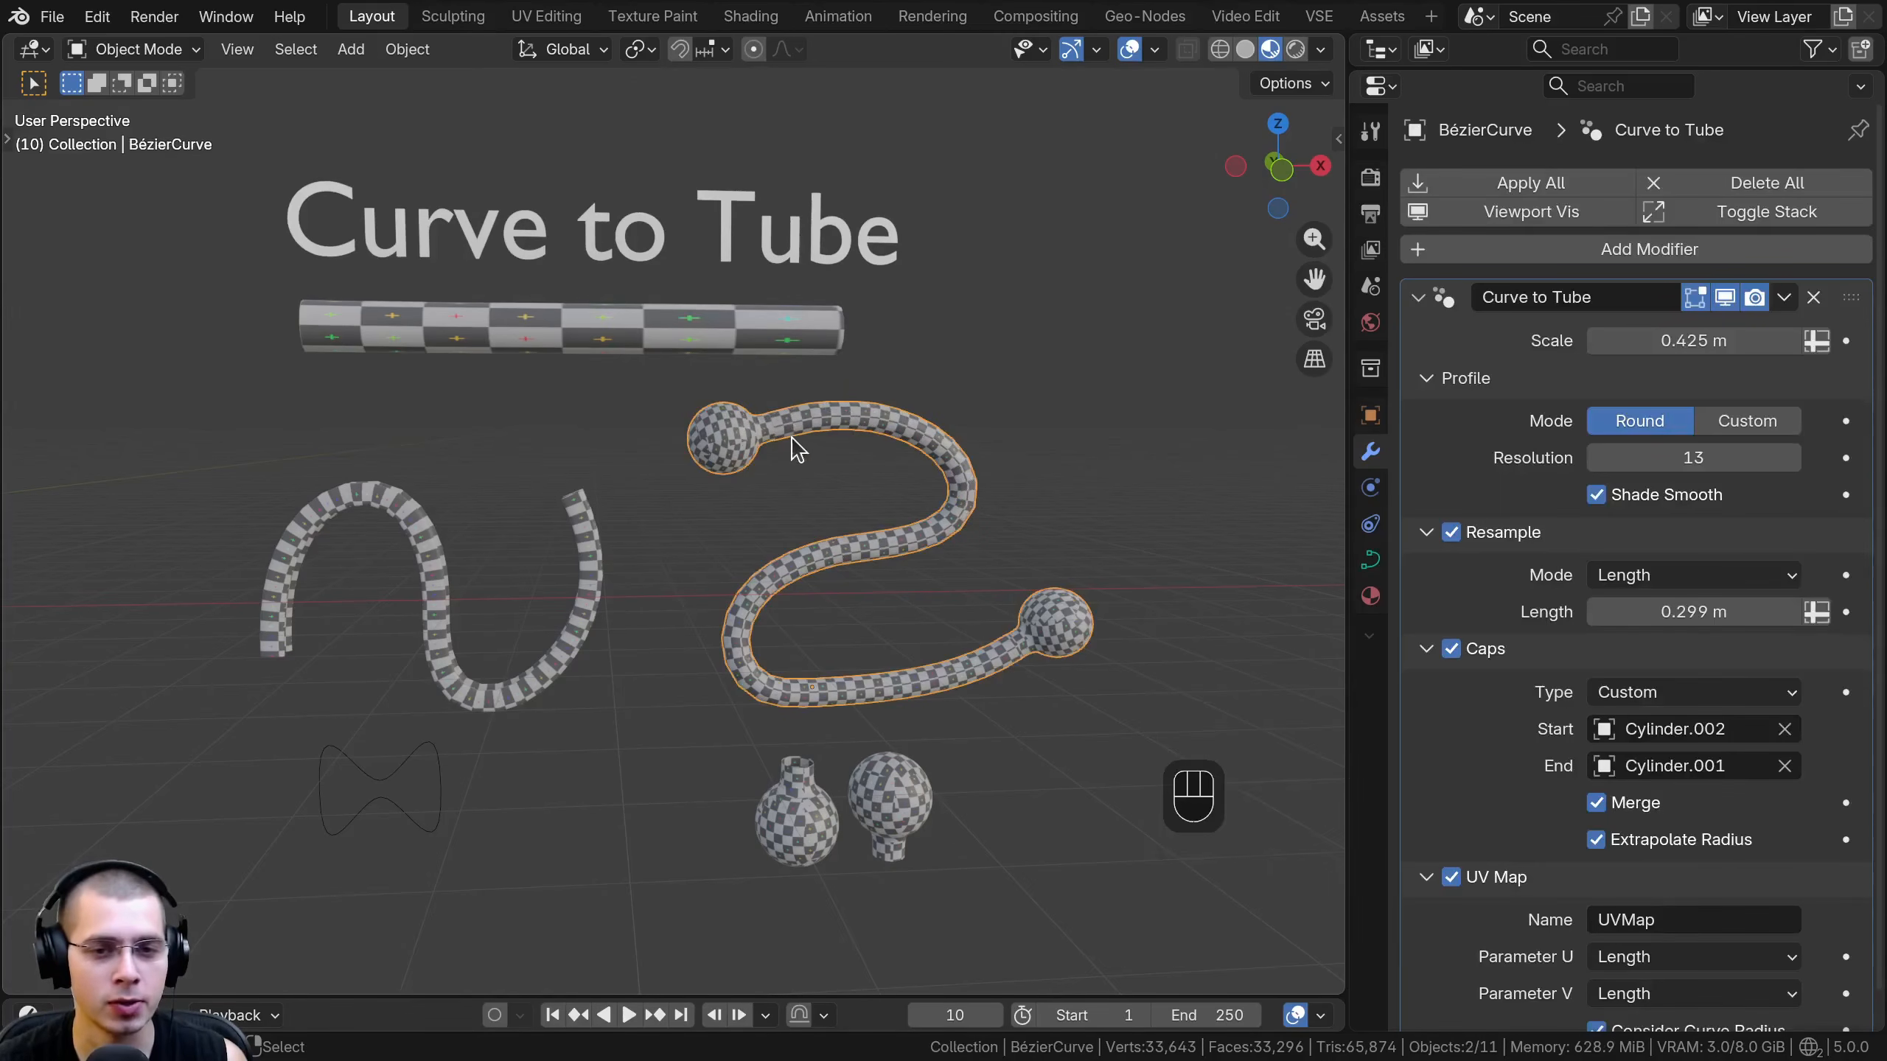
{"action": "middle_click_drag", "start_coordinate": [792, 451], "coordinate": [862, 504]}
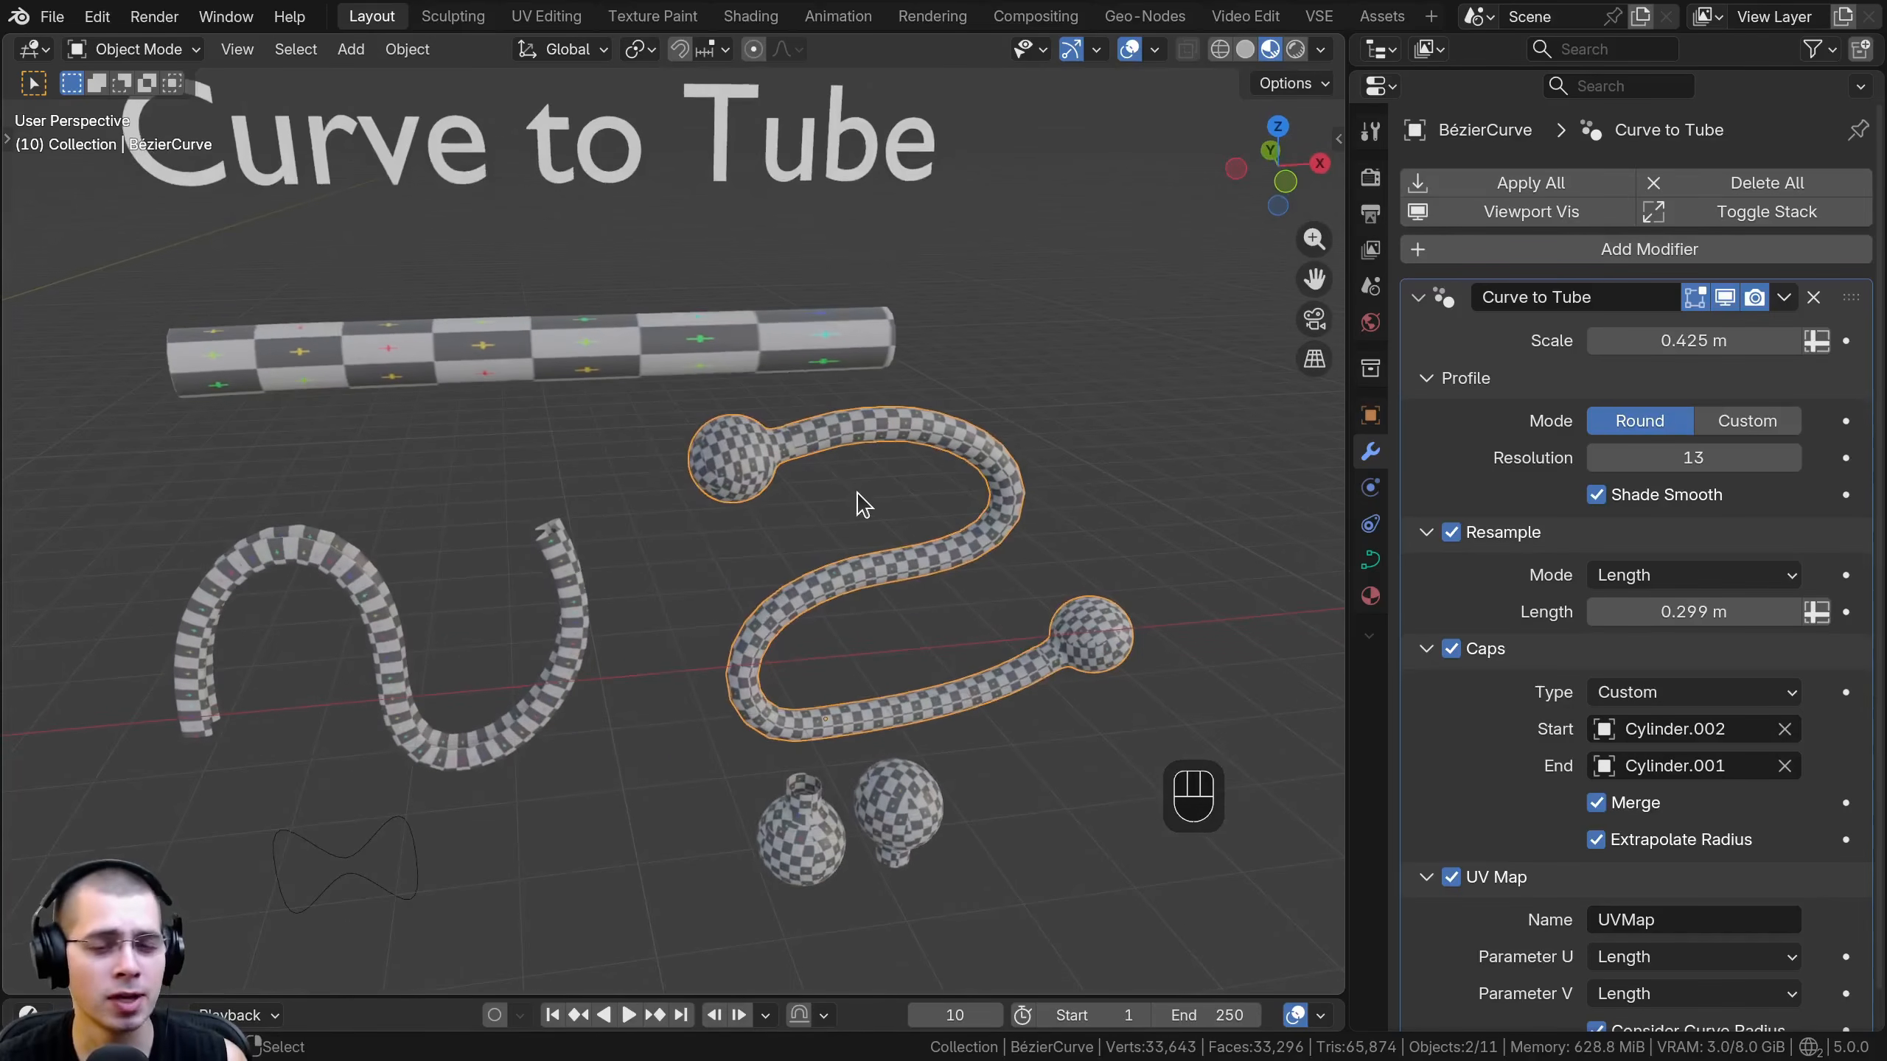
{"action": "left_click", "coordinate": [1371, 562]}
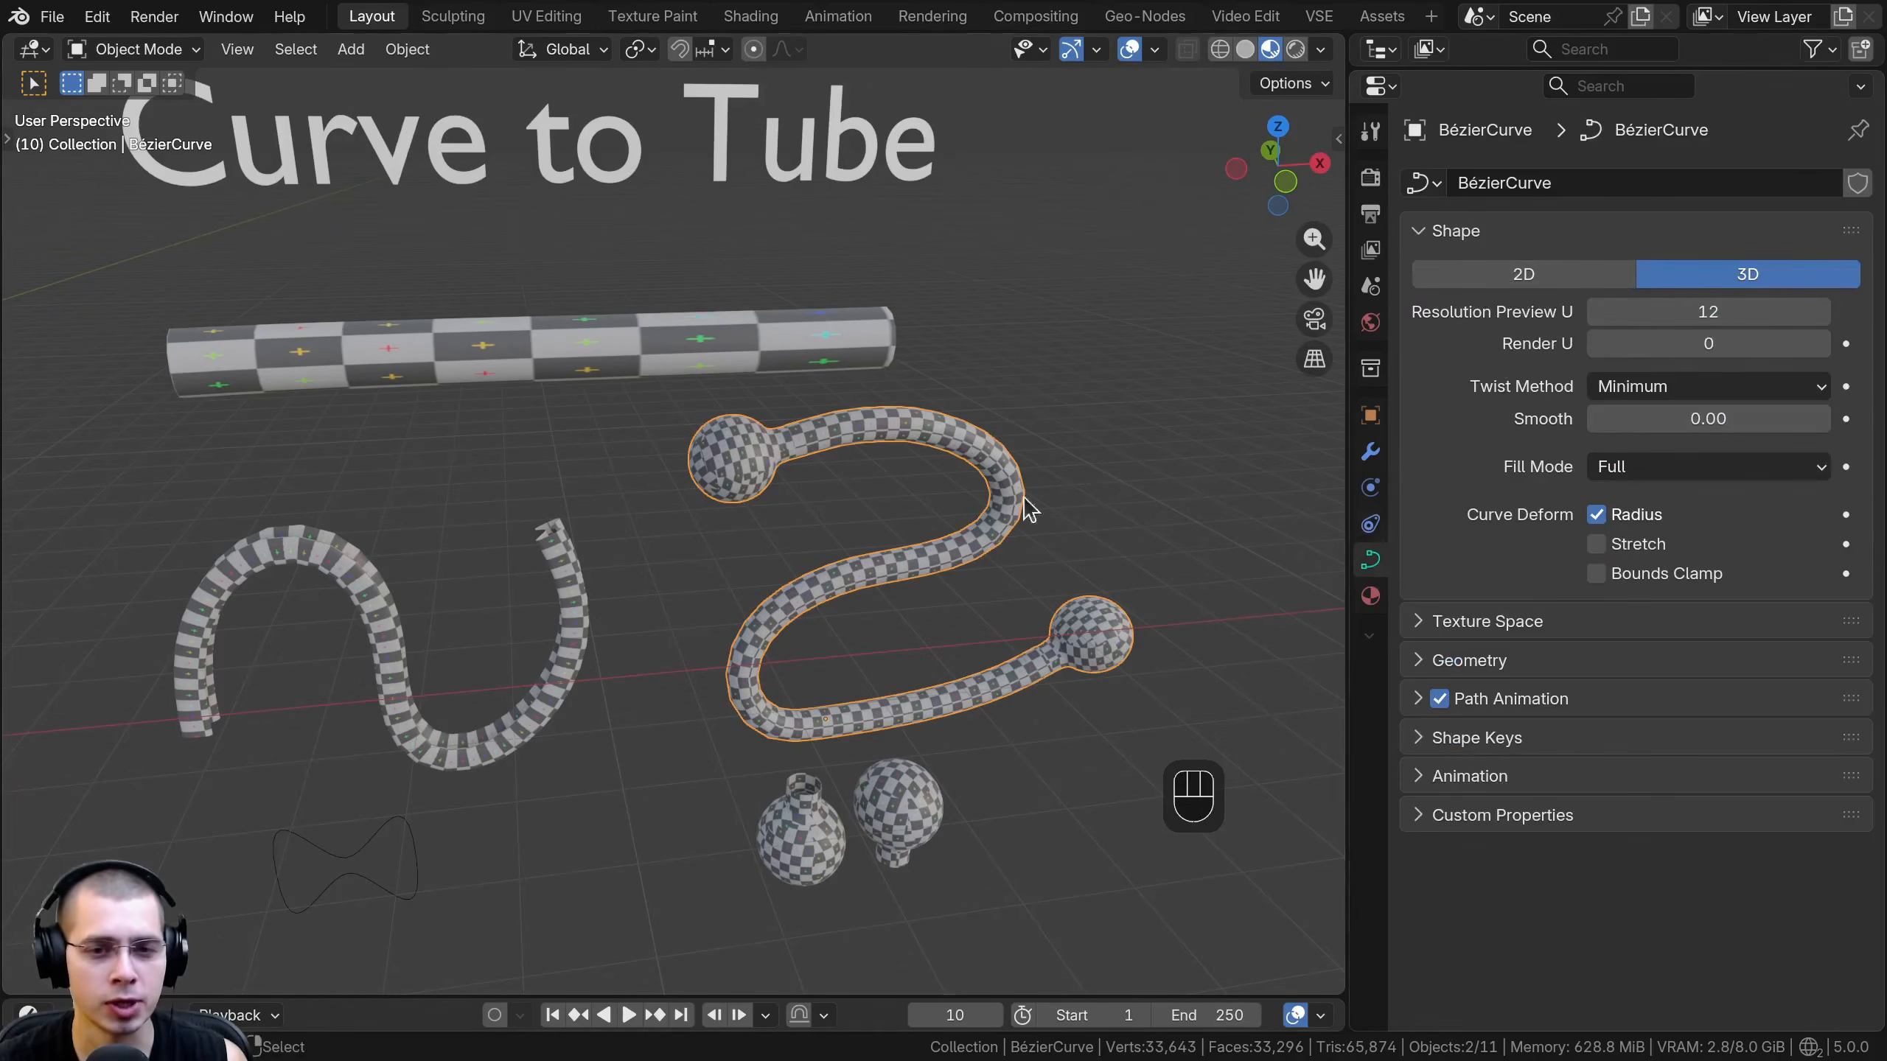
{"action": "middle_click_drag", "start_coordinate": [1024, 498], "coordinate": [1052, 466], "text": "shift"}
{"action": "middle_click_drag", "start_coordinate": [648, 311], "coordinate": [618, 445], "text": "shift"}
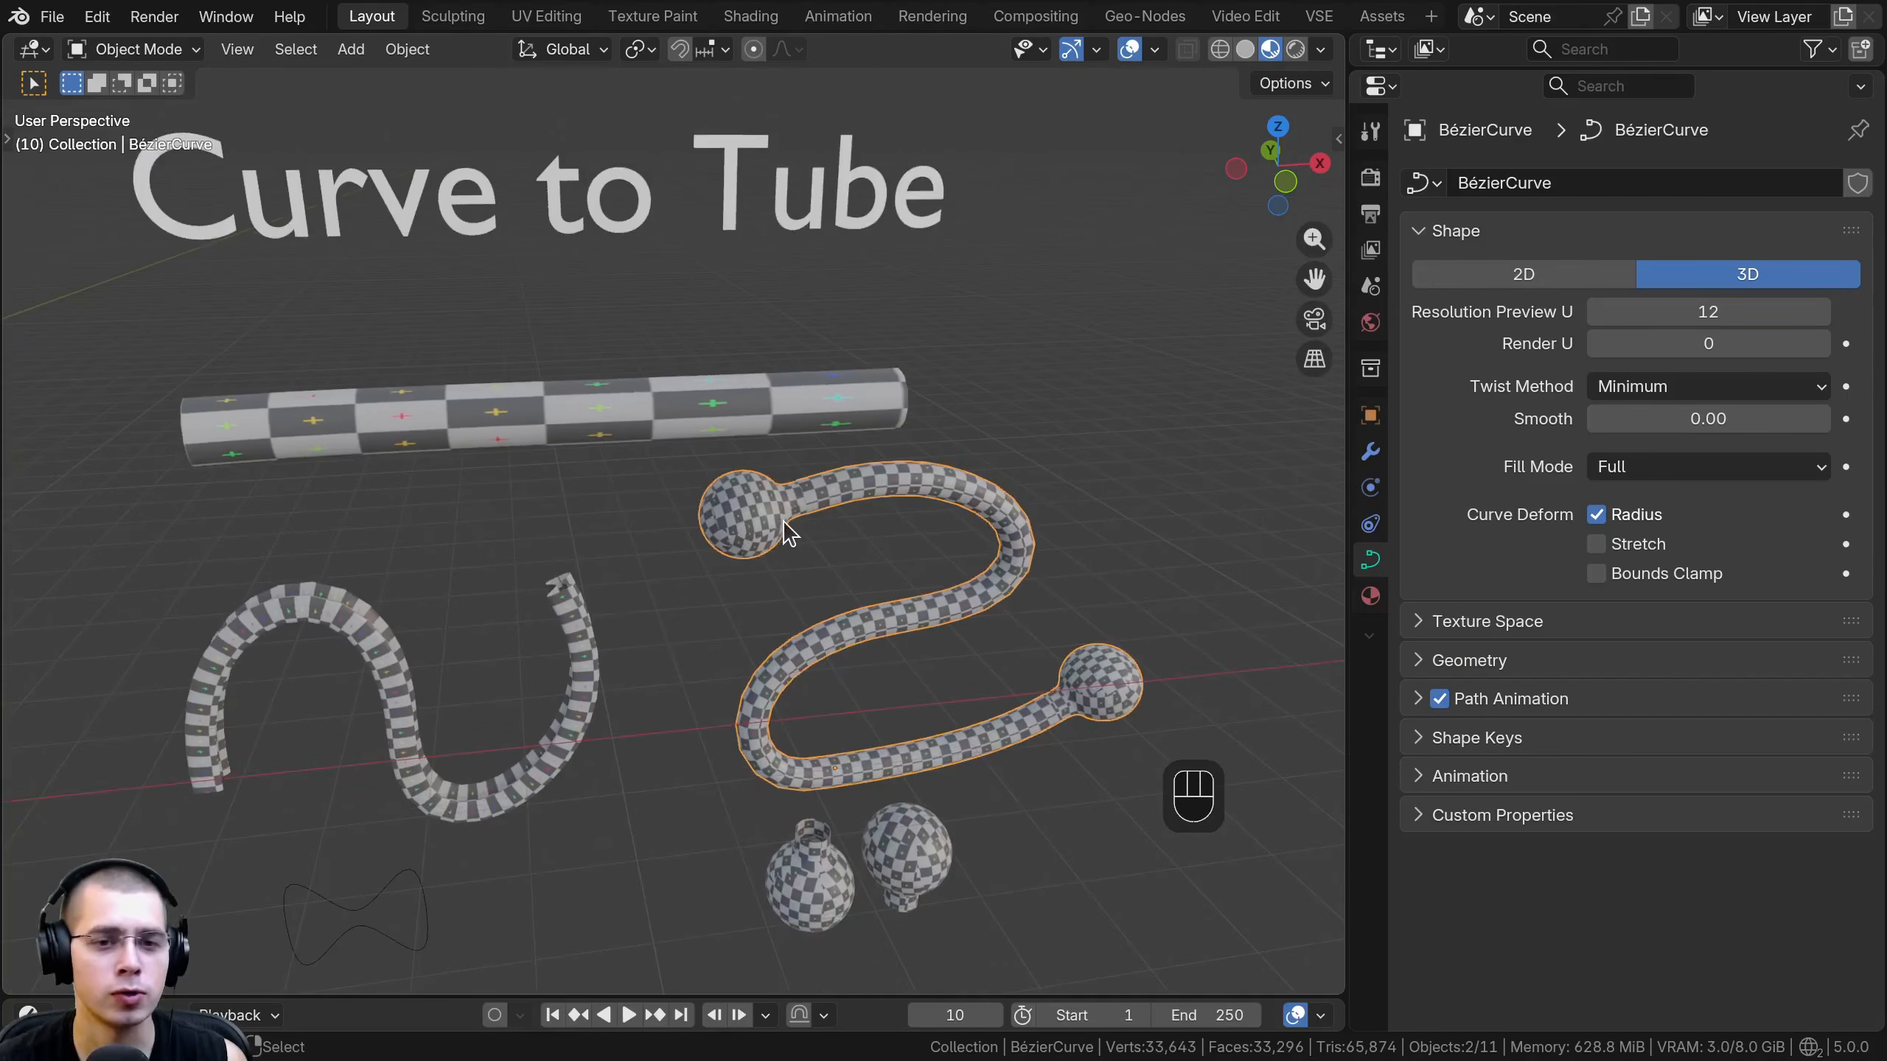
{"action": "middle_click_drag", "start_coordinate": [969, 650], "coordinate": [752, 624]}
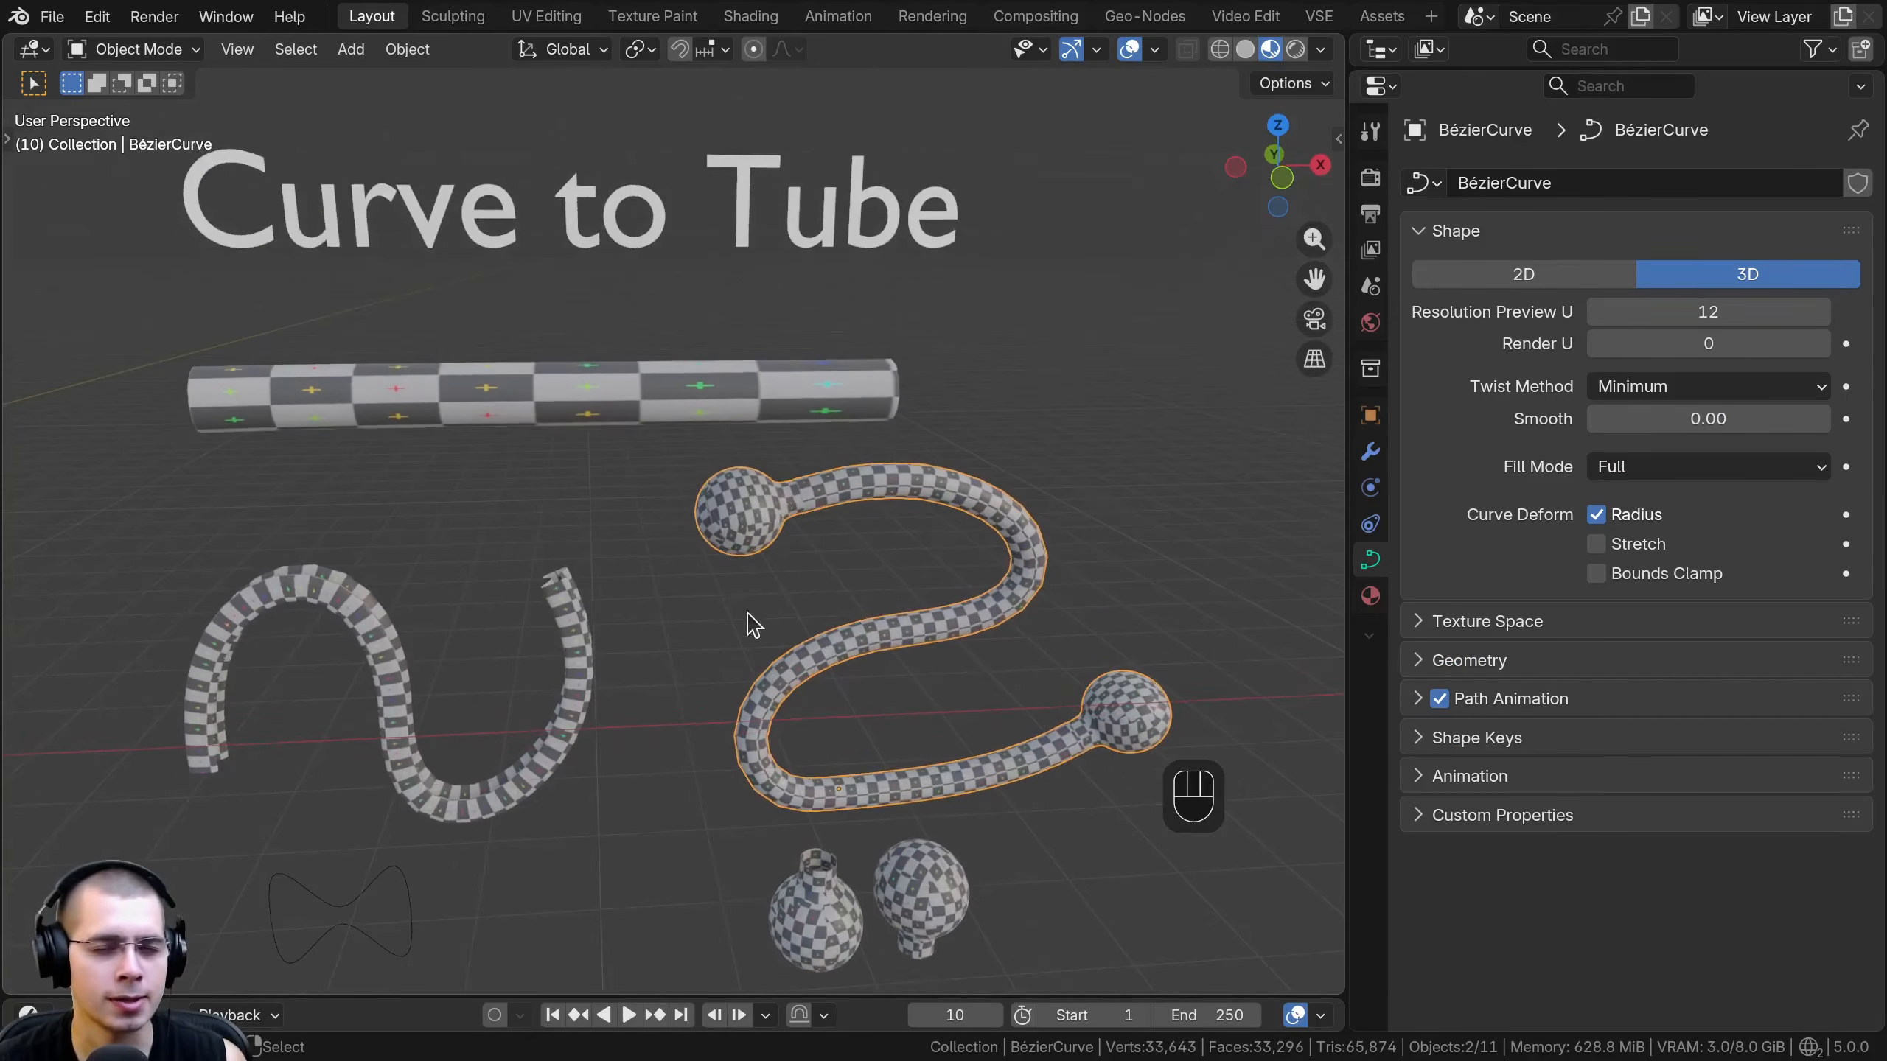
{"action": "left_click", "coordinate": [1370, 452]}
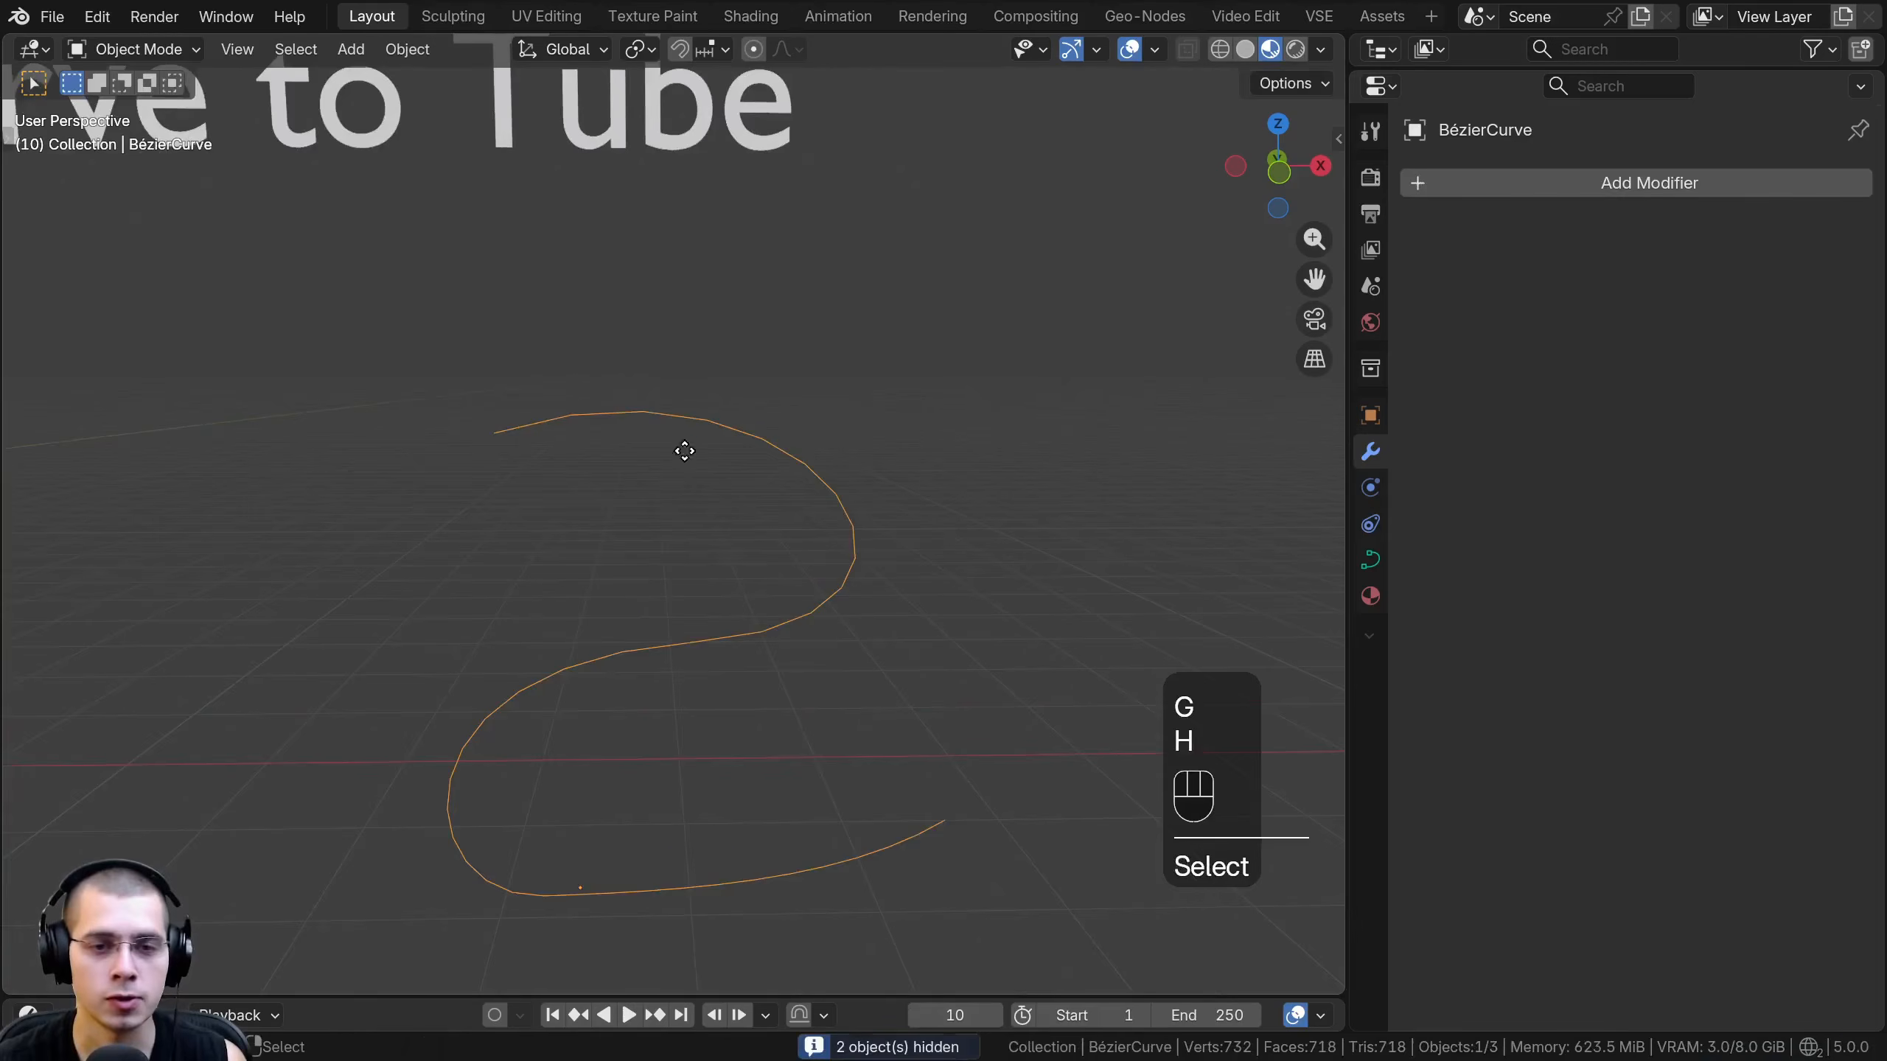
- Examine the plain S-shaped Bézier curve's control points in Edit Mode and return to Object Mode
{"action": "key", "text": "Tab"}
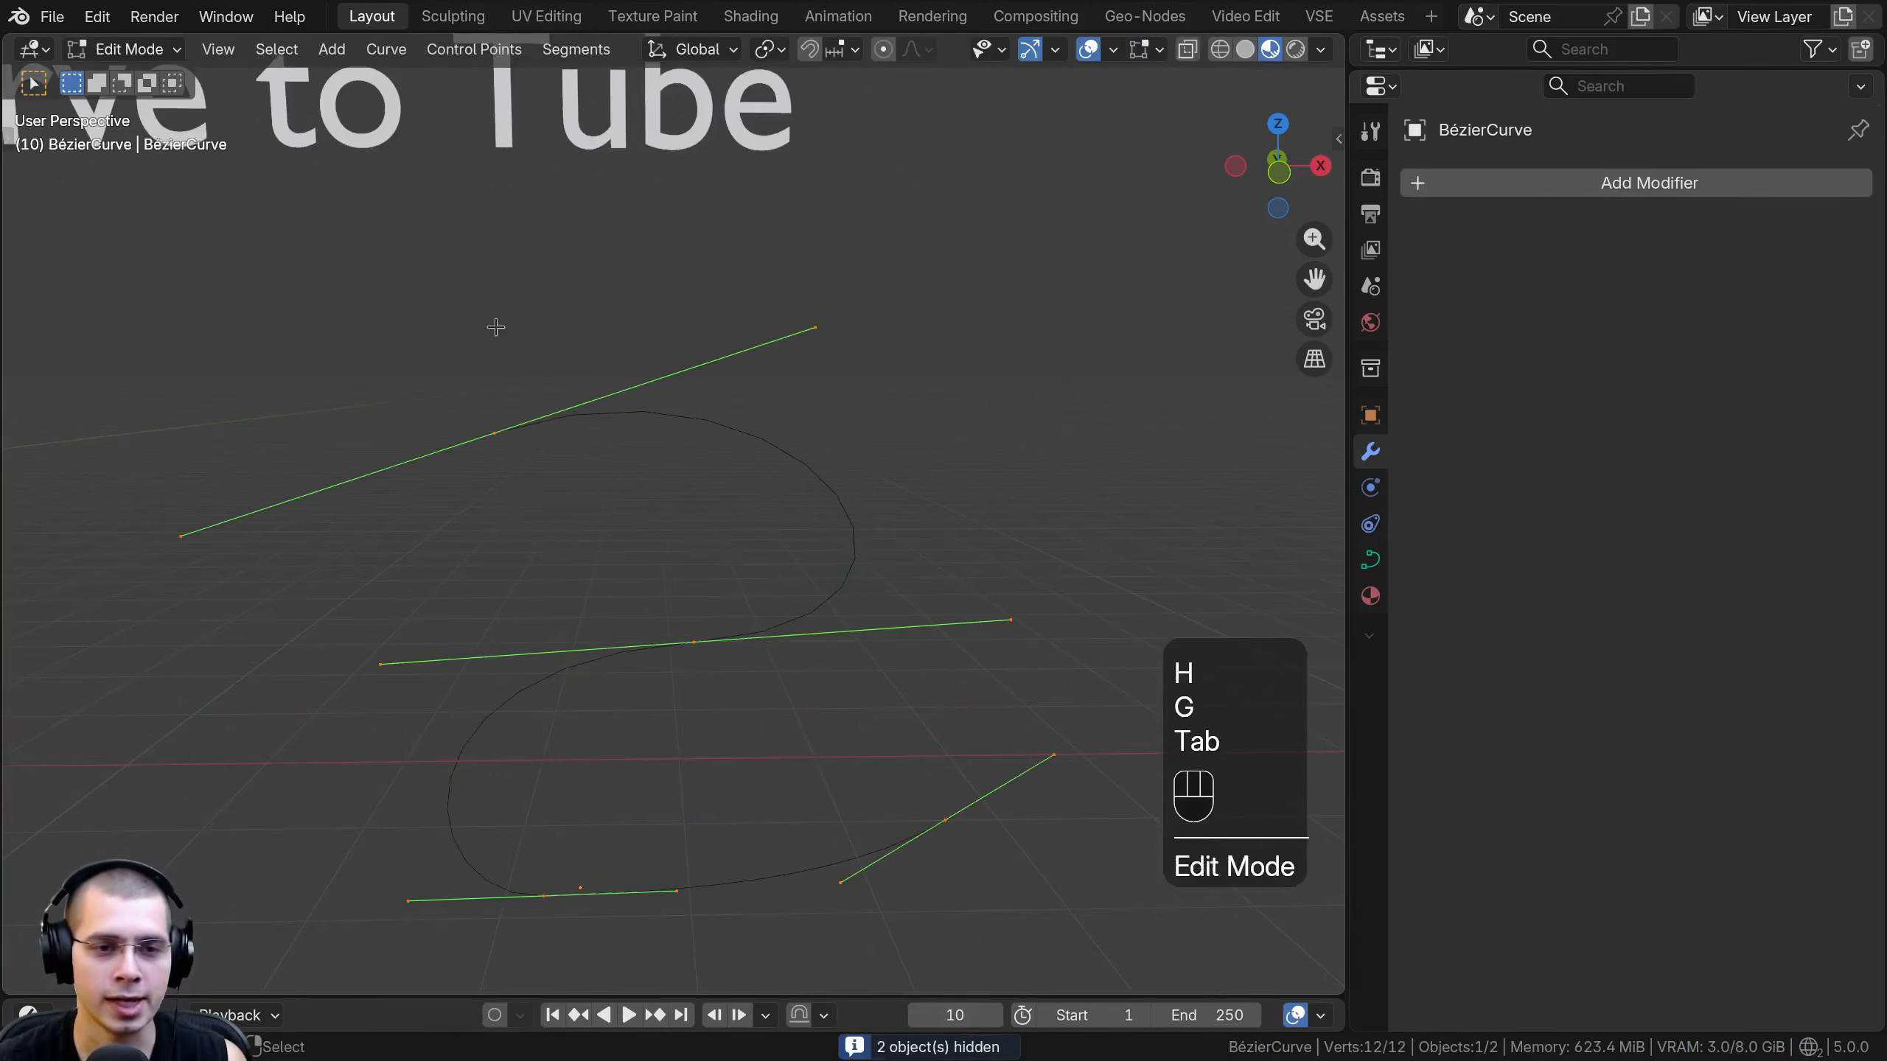
{"action": "key", "text": "a"}
{"action": "key", "text": "a"}
{"action": "middle_click_drag", "start_coordinate": [606, 682], "coordinate": [635, 654], "text": "shift"}
{"action": "key", "text": "Tab"}
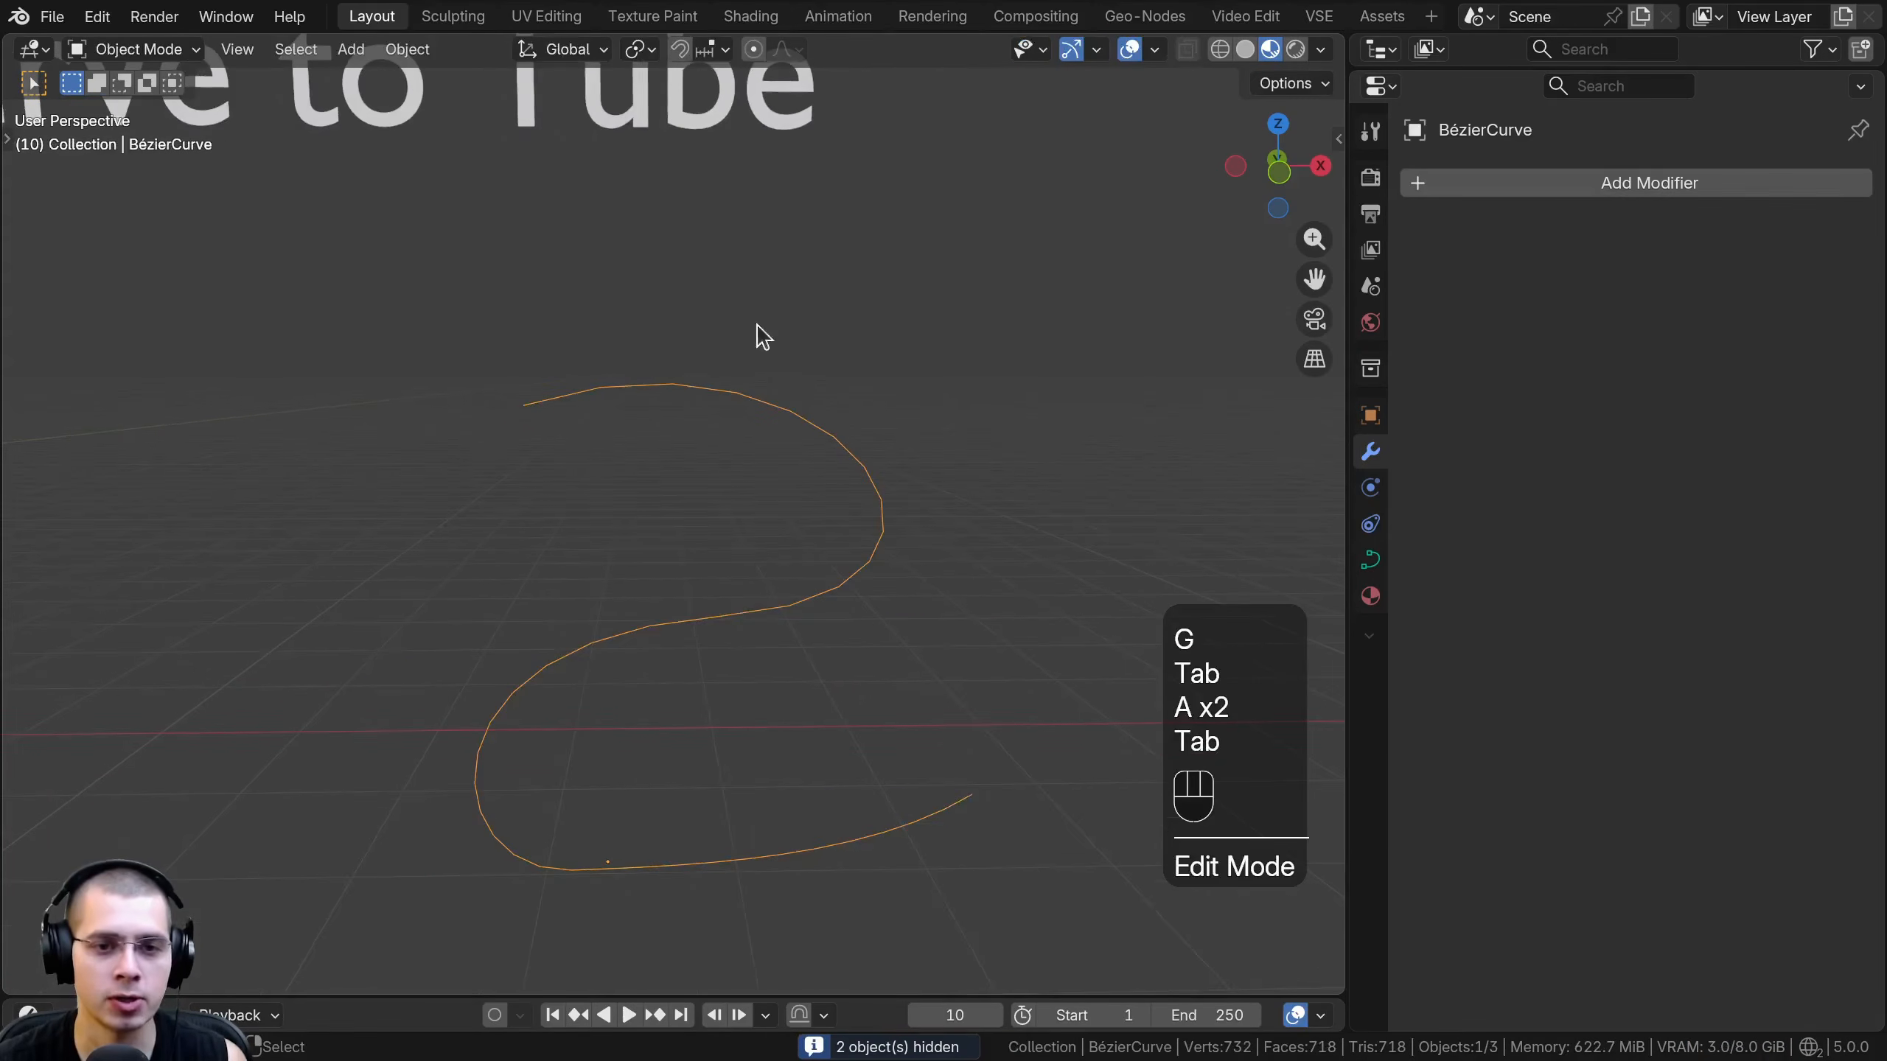
- Add a Curve to Tube modifier to the Bézier curve and set its Scale to 0.386 m
{"action": "left_click", "coordinate": [1557, 187]}
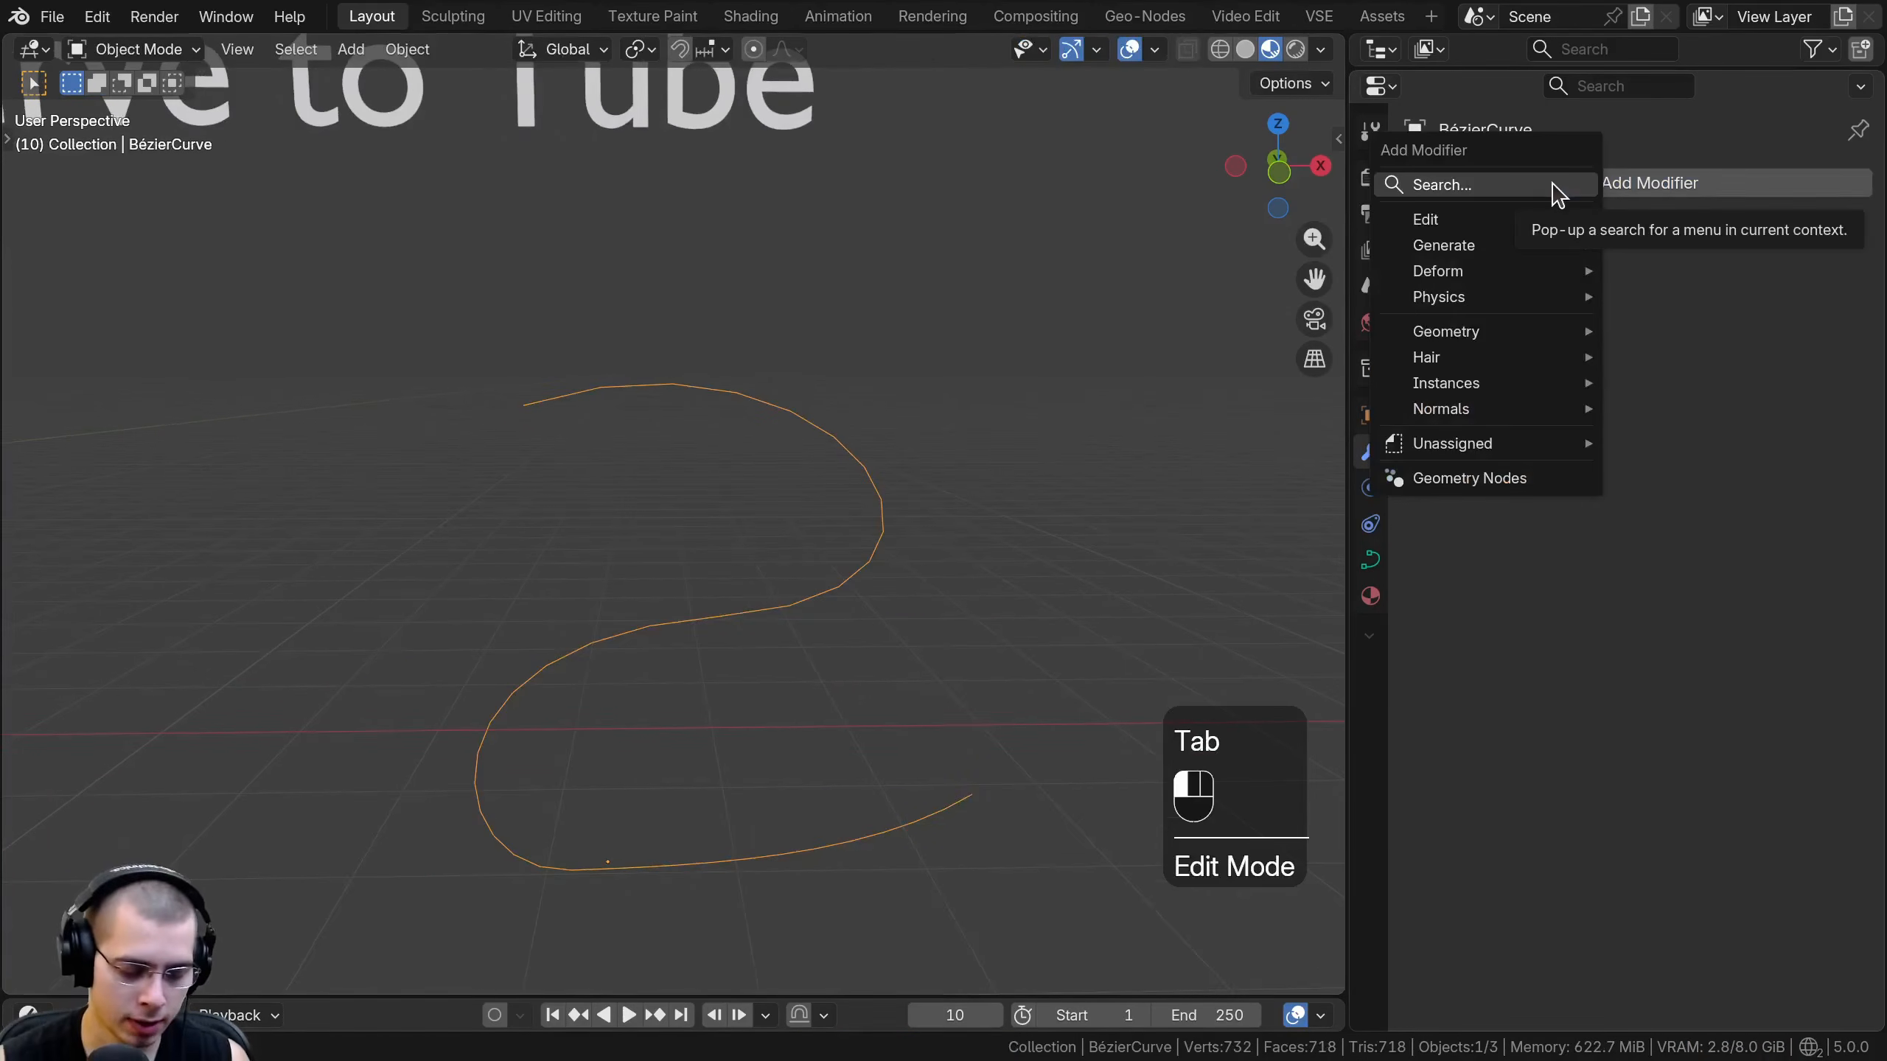
{"action": "type", "text": "curv"}
{"action": "key", "text": "Down"}
{"action": "key", "text": "Return"}
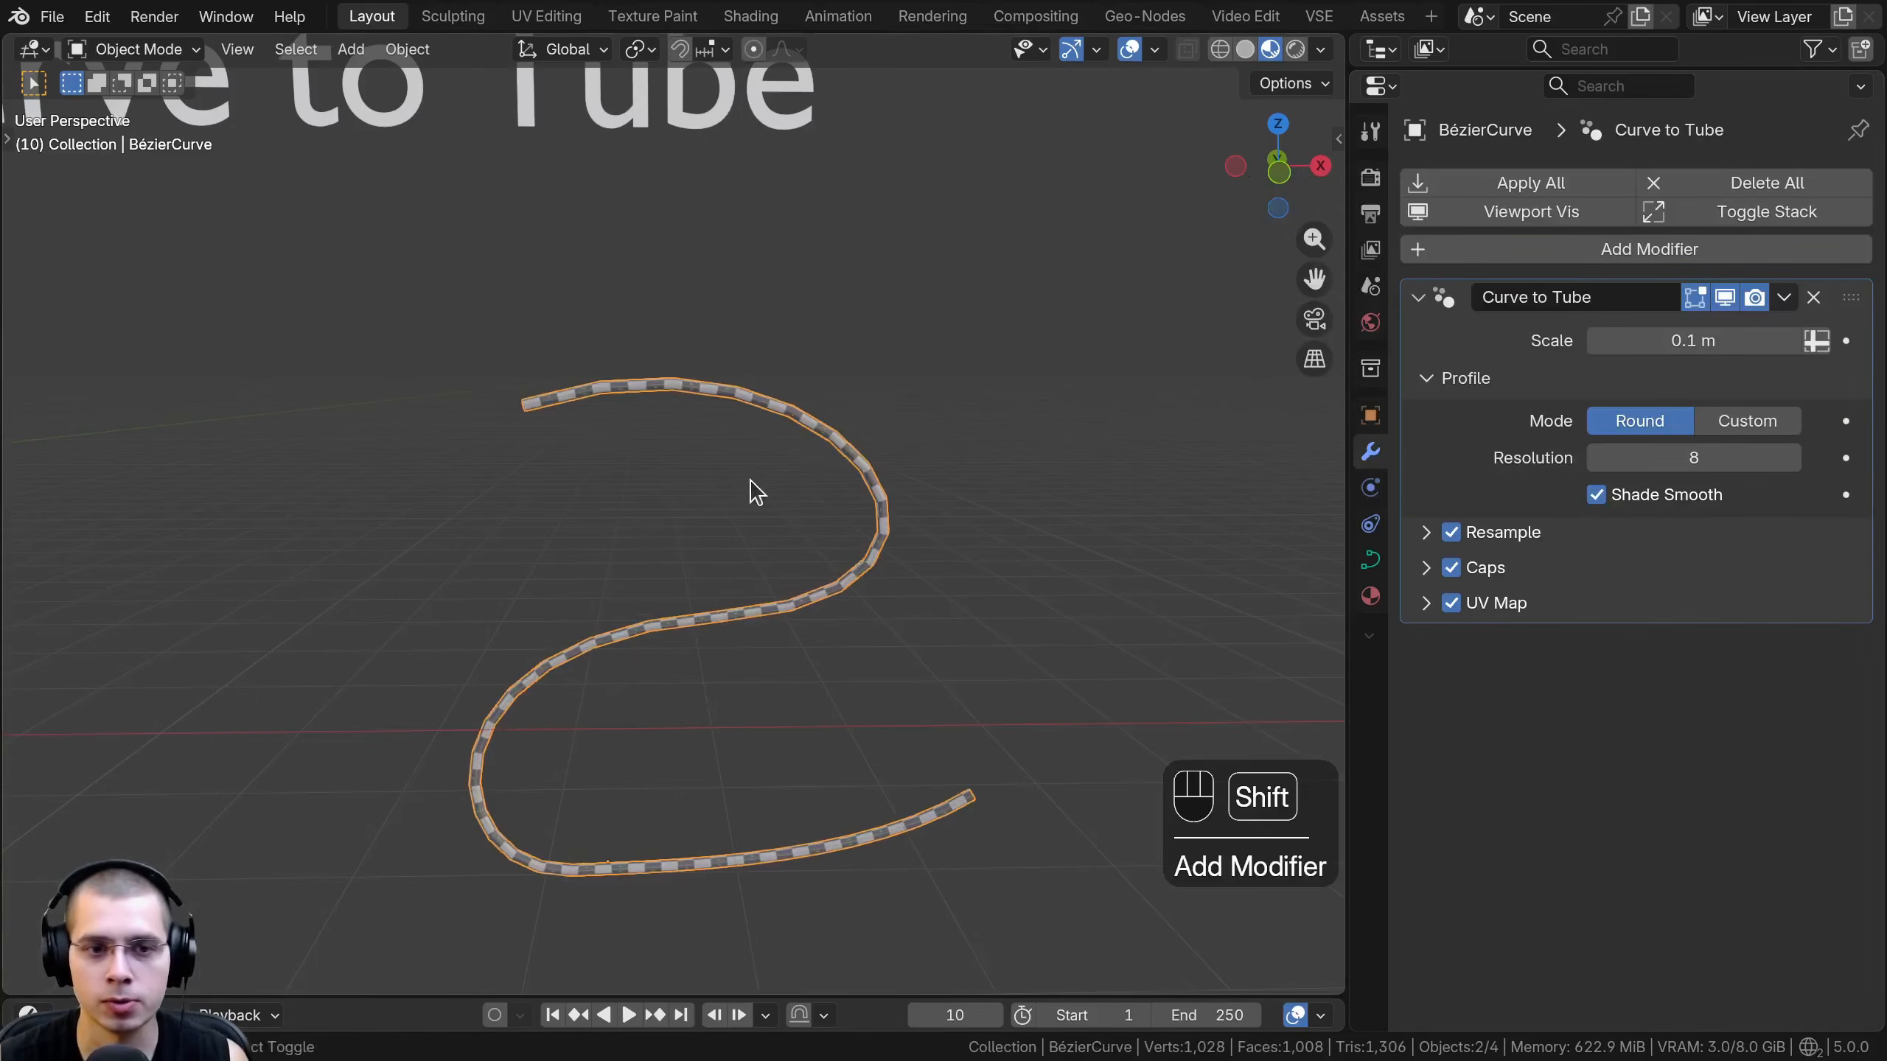
{"action": "left_click_drag", "start_coordinate": [1680, 341], "coordinate": [1768, 340], "text": "shift"}
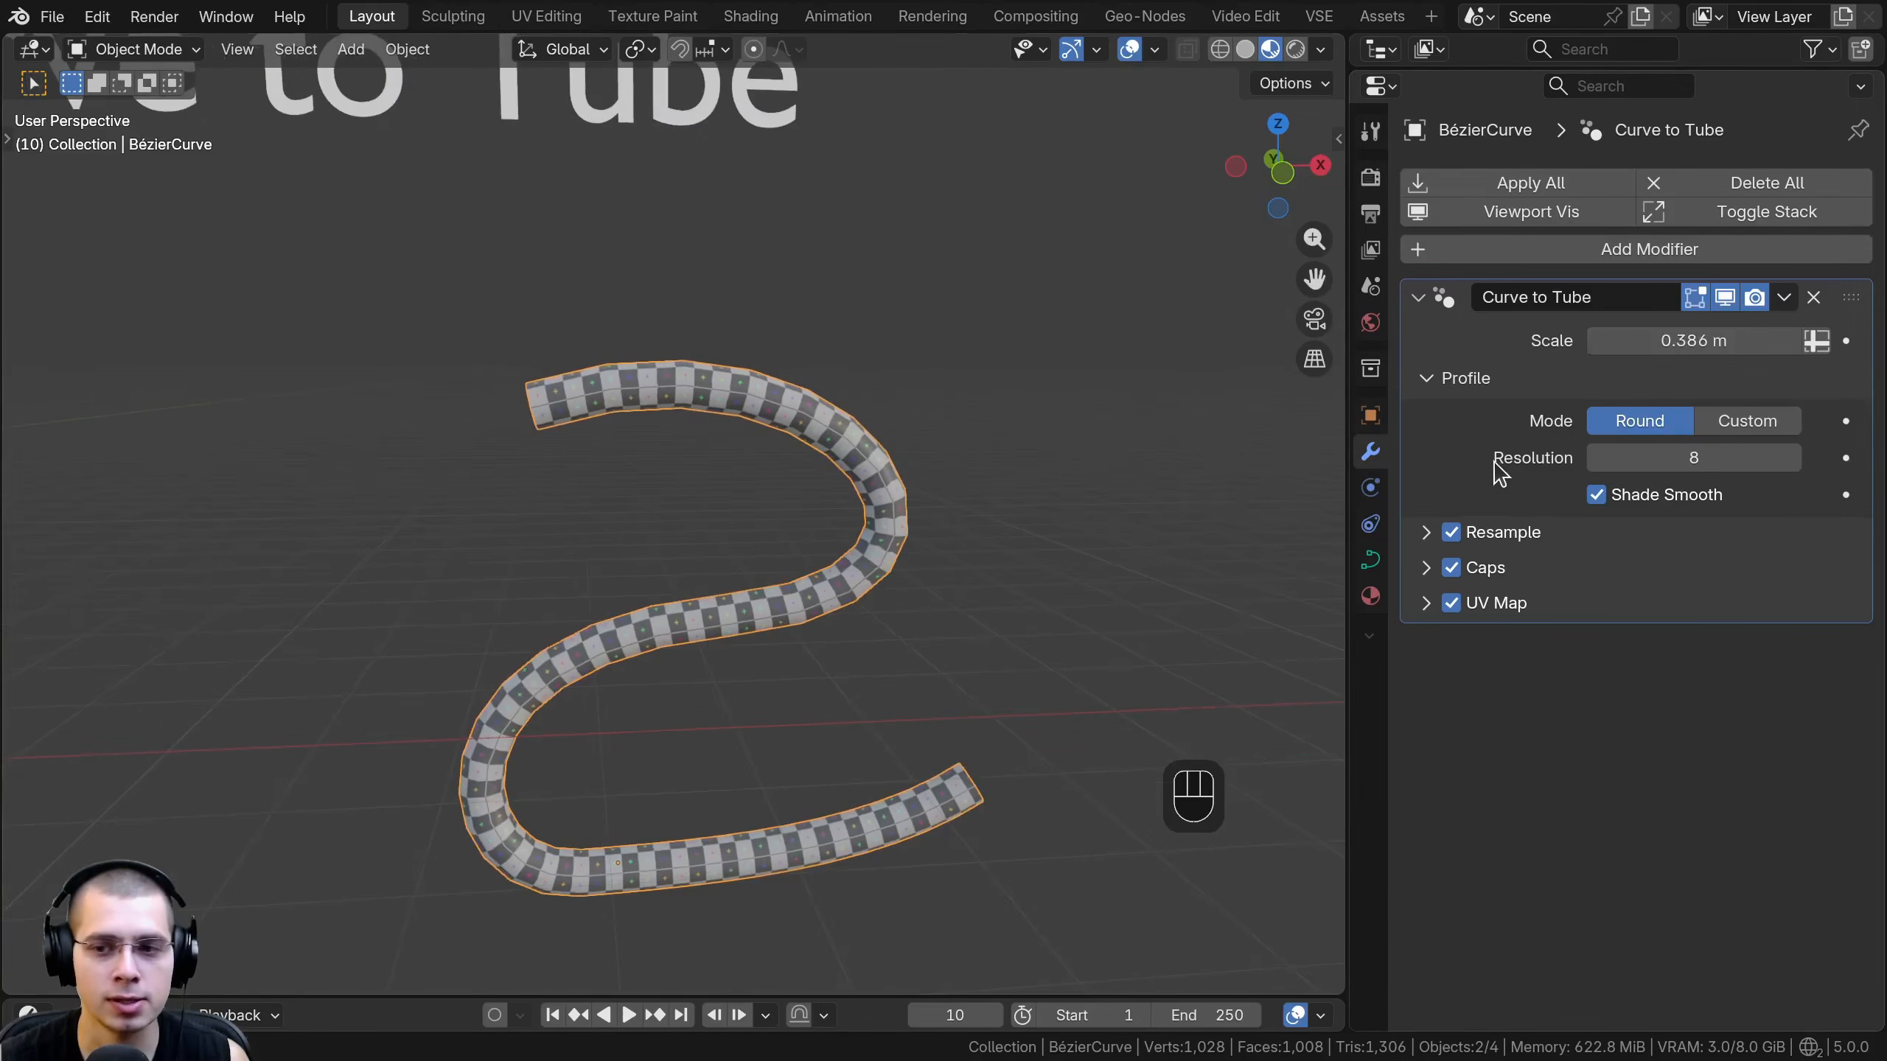
- Toggle the modifier's UV Map off and on, and inspect the checker texture along the tube and its material
{"action": "left_click", "coordinate": [1429, 603]}
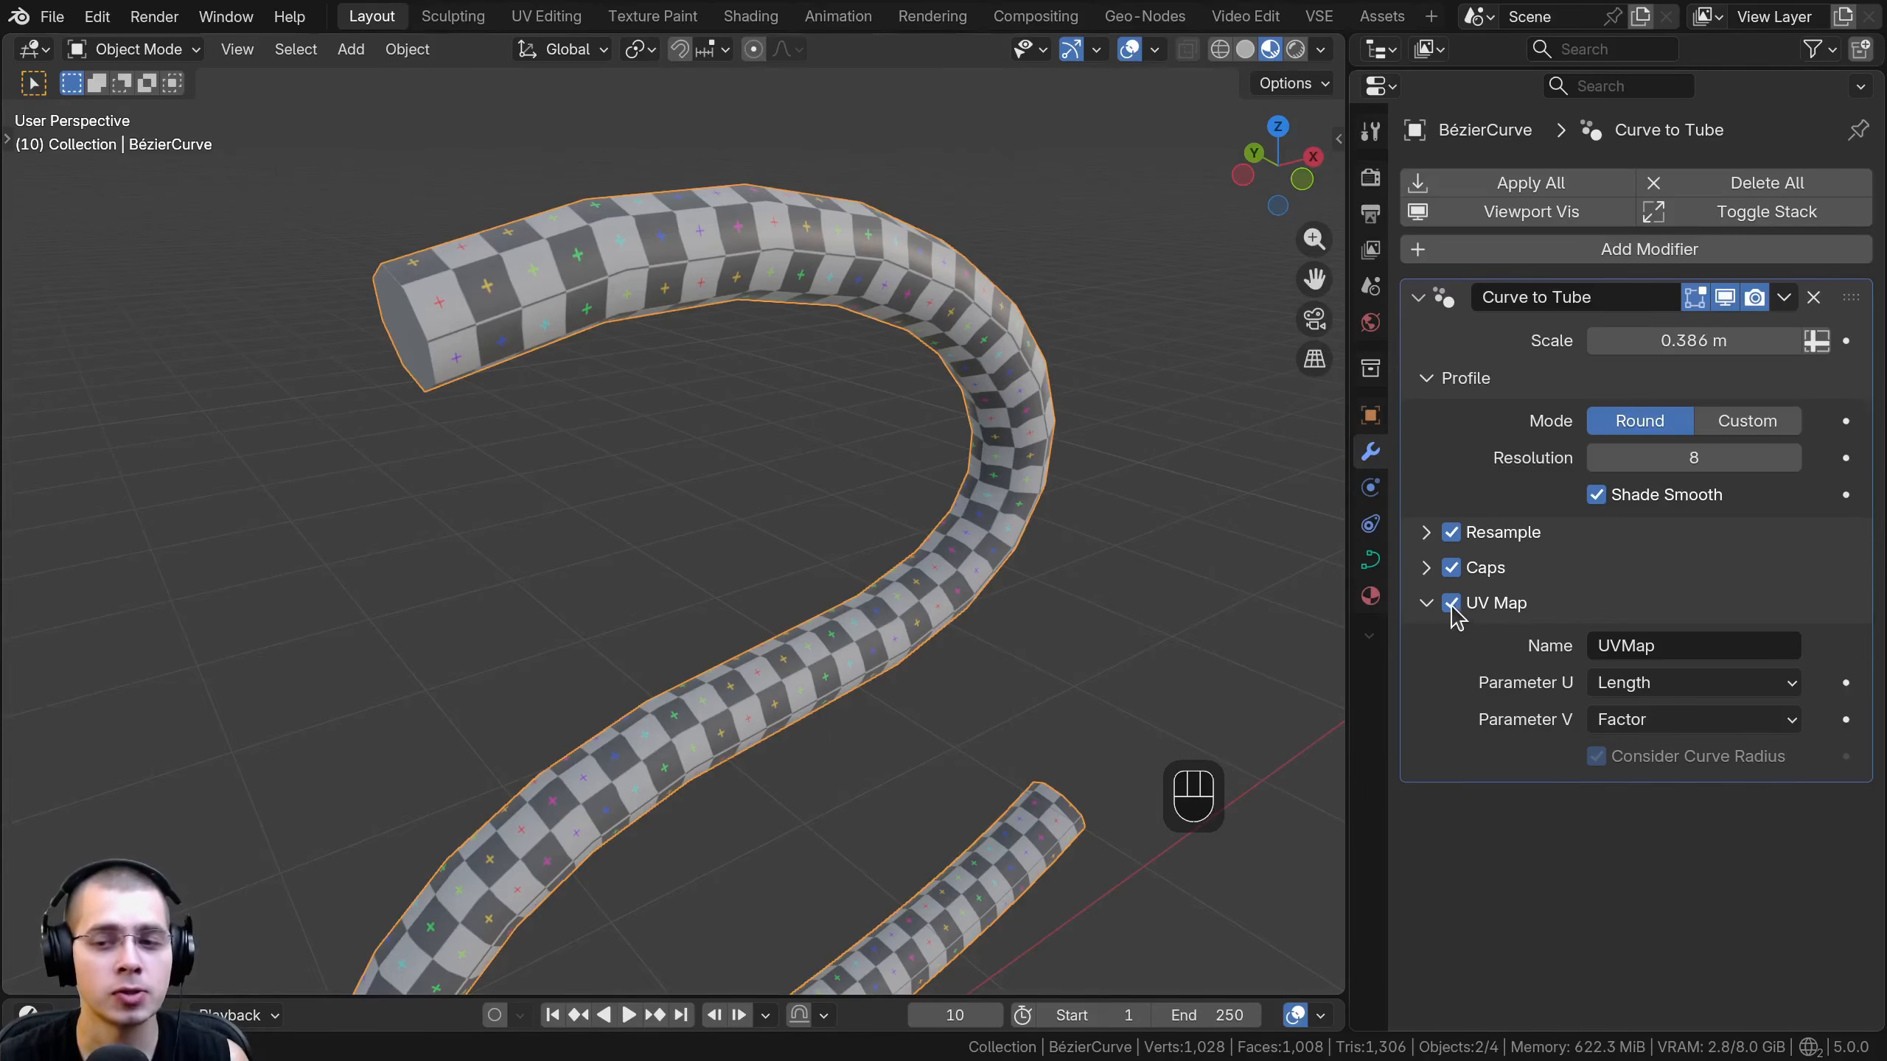
{"action": "left_click", "coordinate": [1451, 603]}
{"action": "left_click", "coordinate": [1451, 602]}
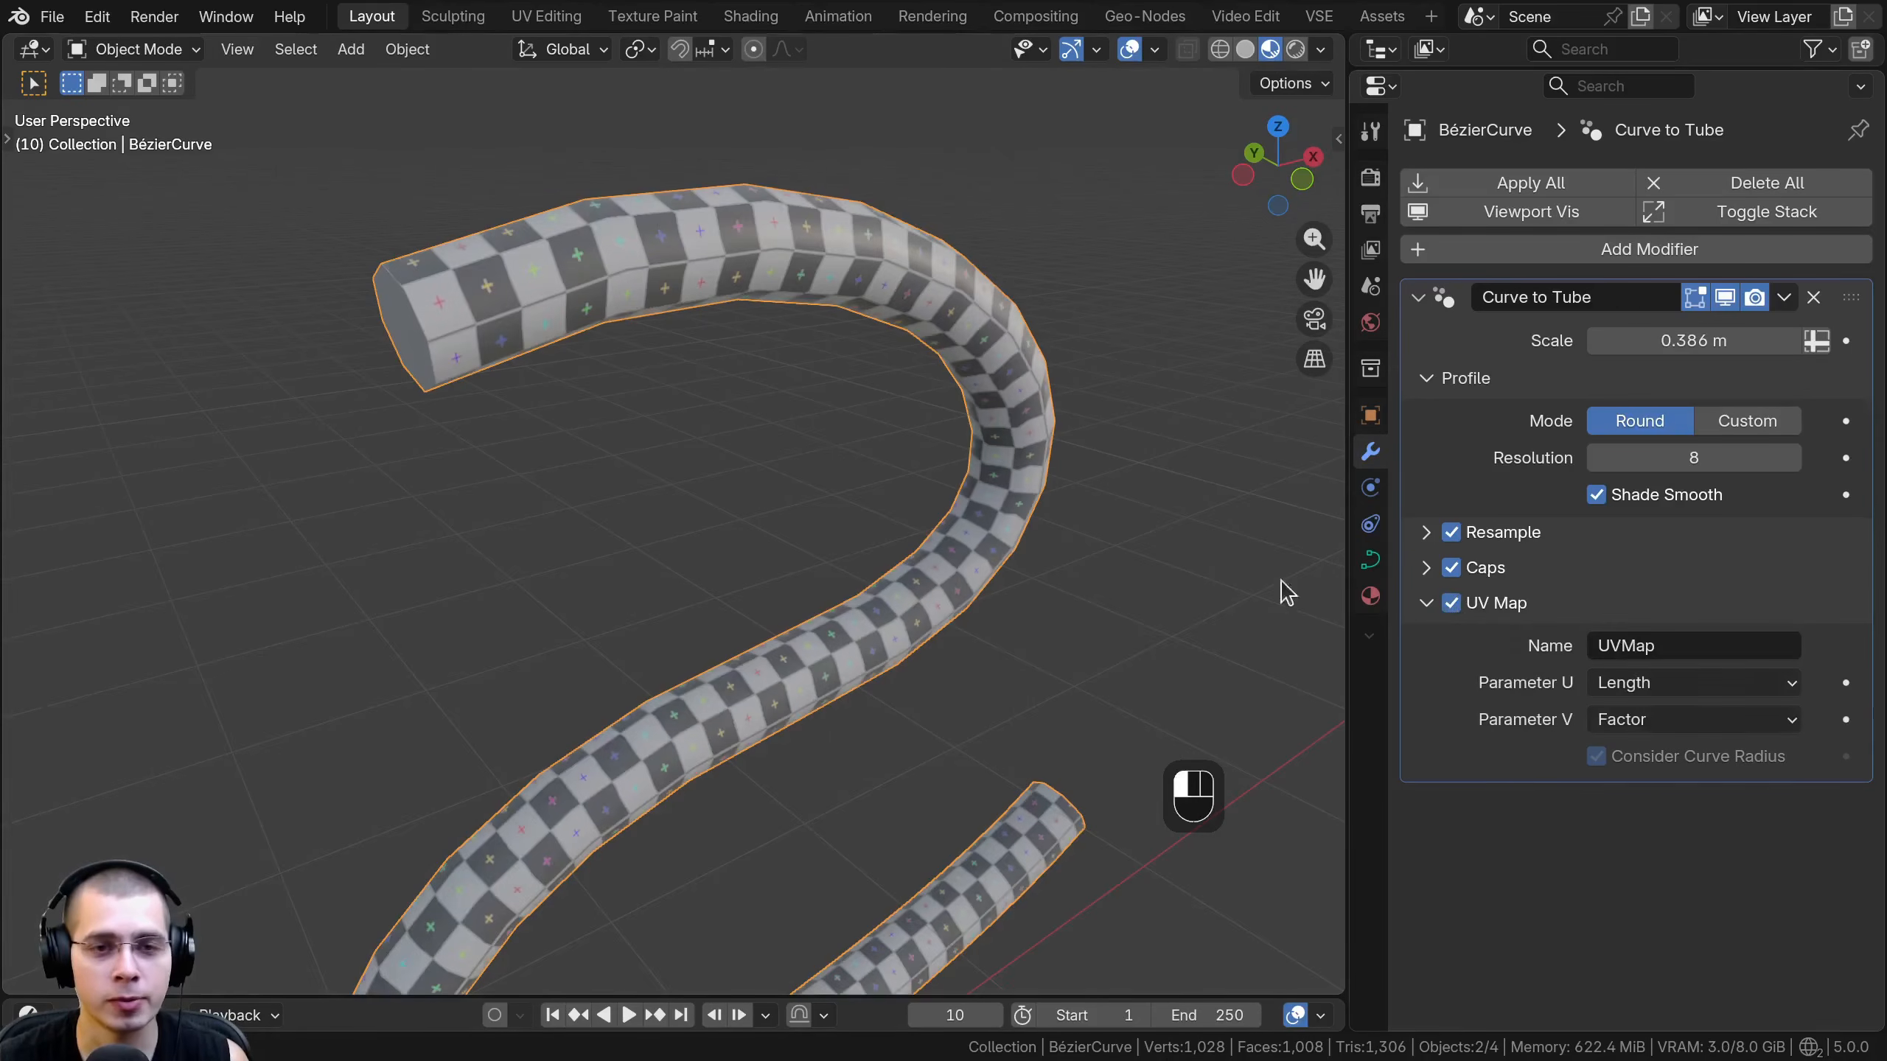
{"action": "middle_click_drag", "start_coordinate": [1284, 590], "coordinate": [644, 354]}
{"action": "middle_click_drag", "start_coordinate": [517, 525], "coordinate": [585, 386]}
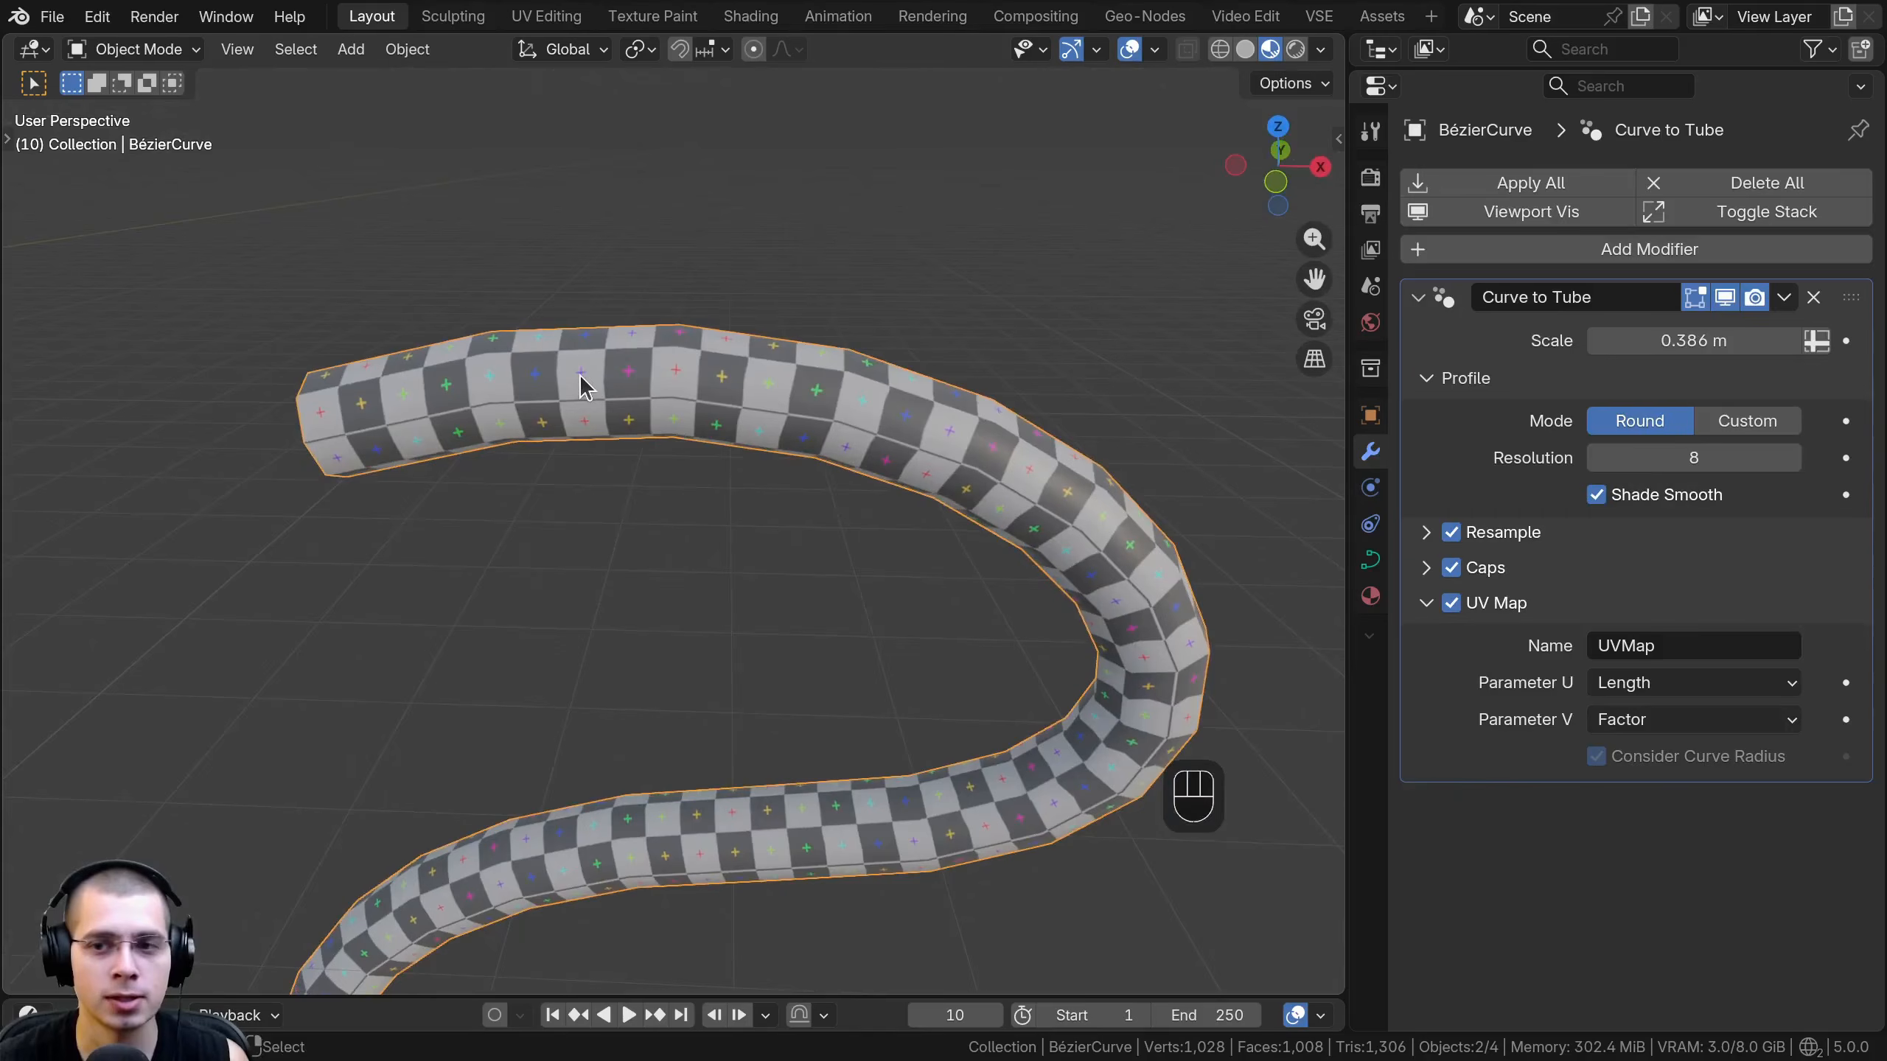
{"action": "left_click", "coordinate": [1371, 597]}
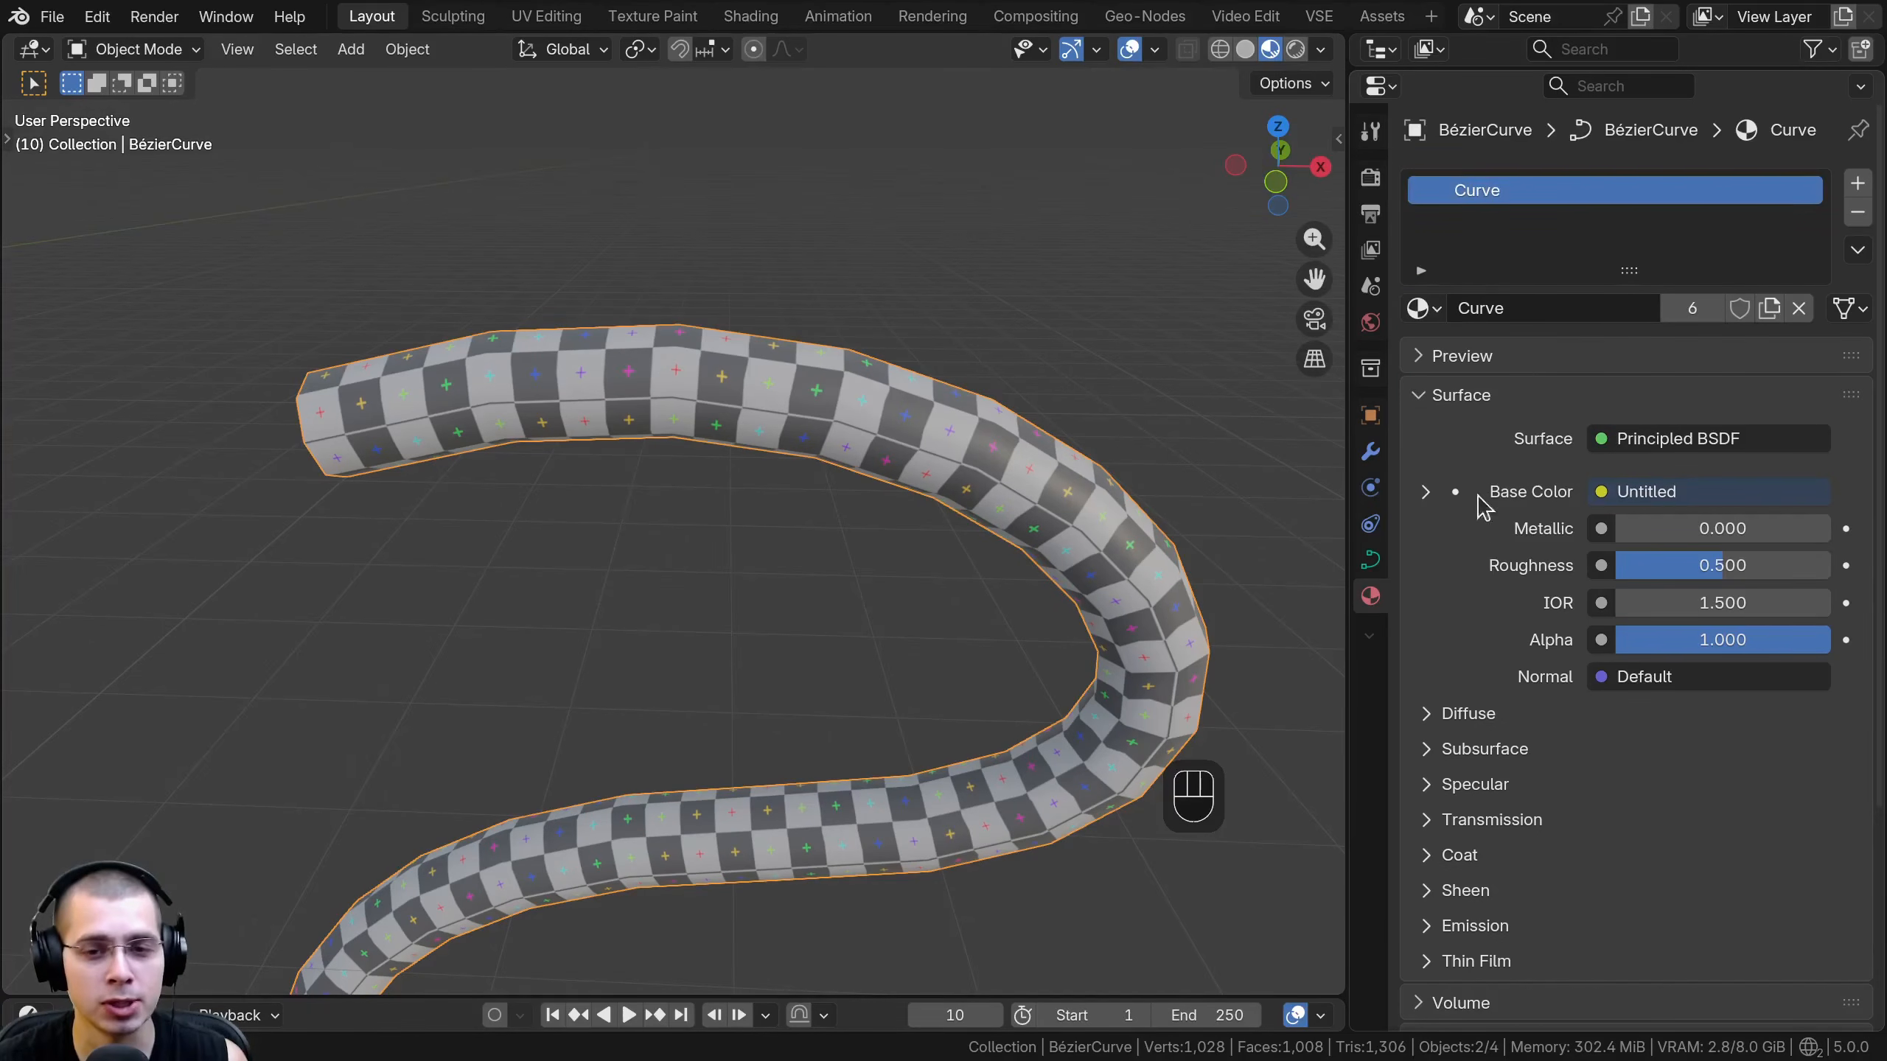
- Set the tube's Scale to 0.625 m and try the Custom profile mode before returning it to Round
{"action": "mouse_move", "coordinate": [1694, 340]}
{"action": "left_mouse_down", "text": "shift"}
{"action": "mouse_move", "coordinate": [1738, 341]}
{"action": "mouse_move", "coordinate": [1679, 340]}
{"action": "left_mouse_up", "text": "shift"}
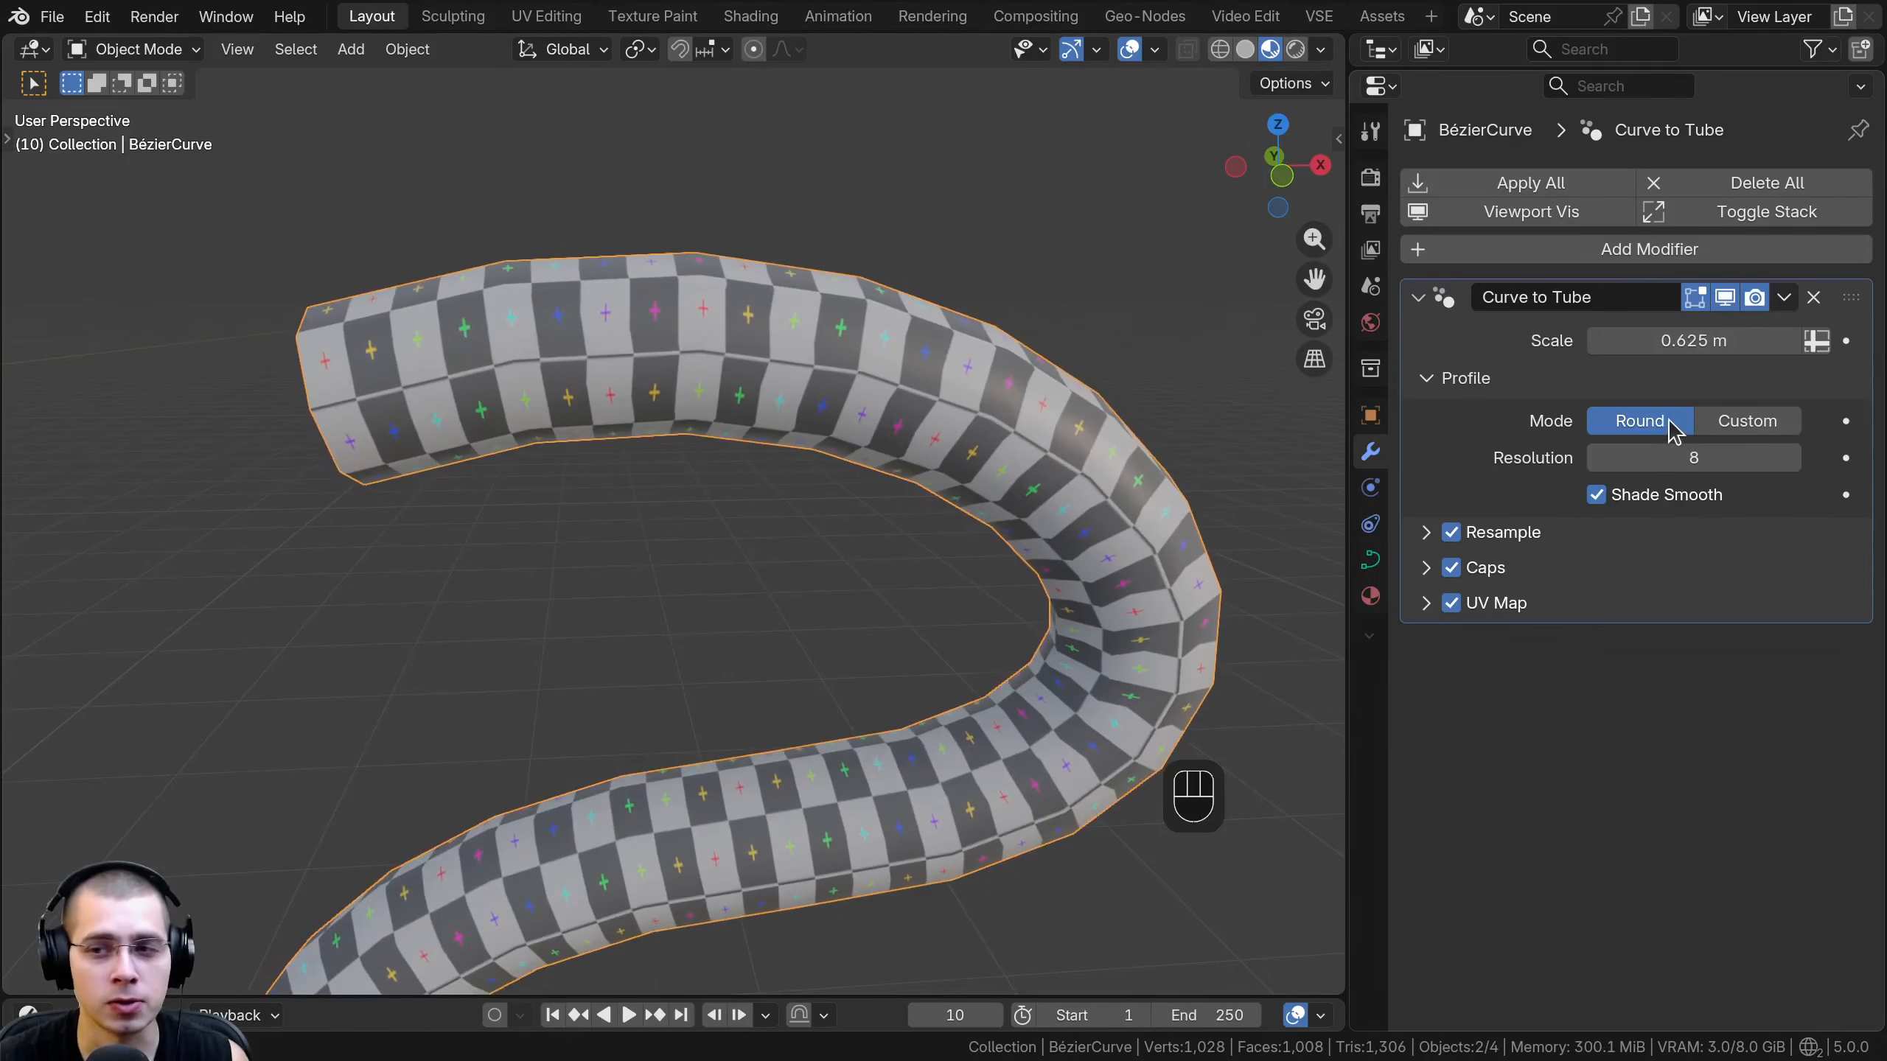
{"action": "left_click", "coordinate": [1734, 425]}
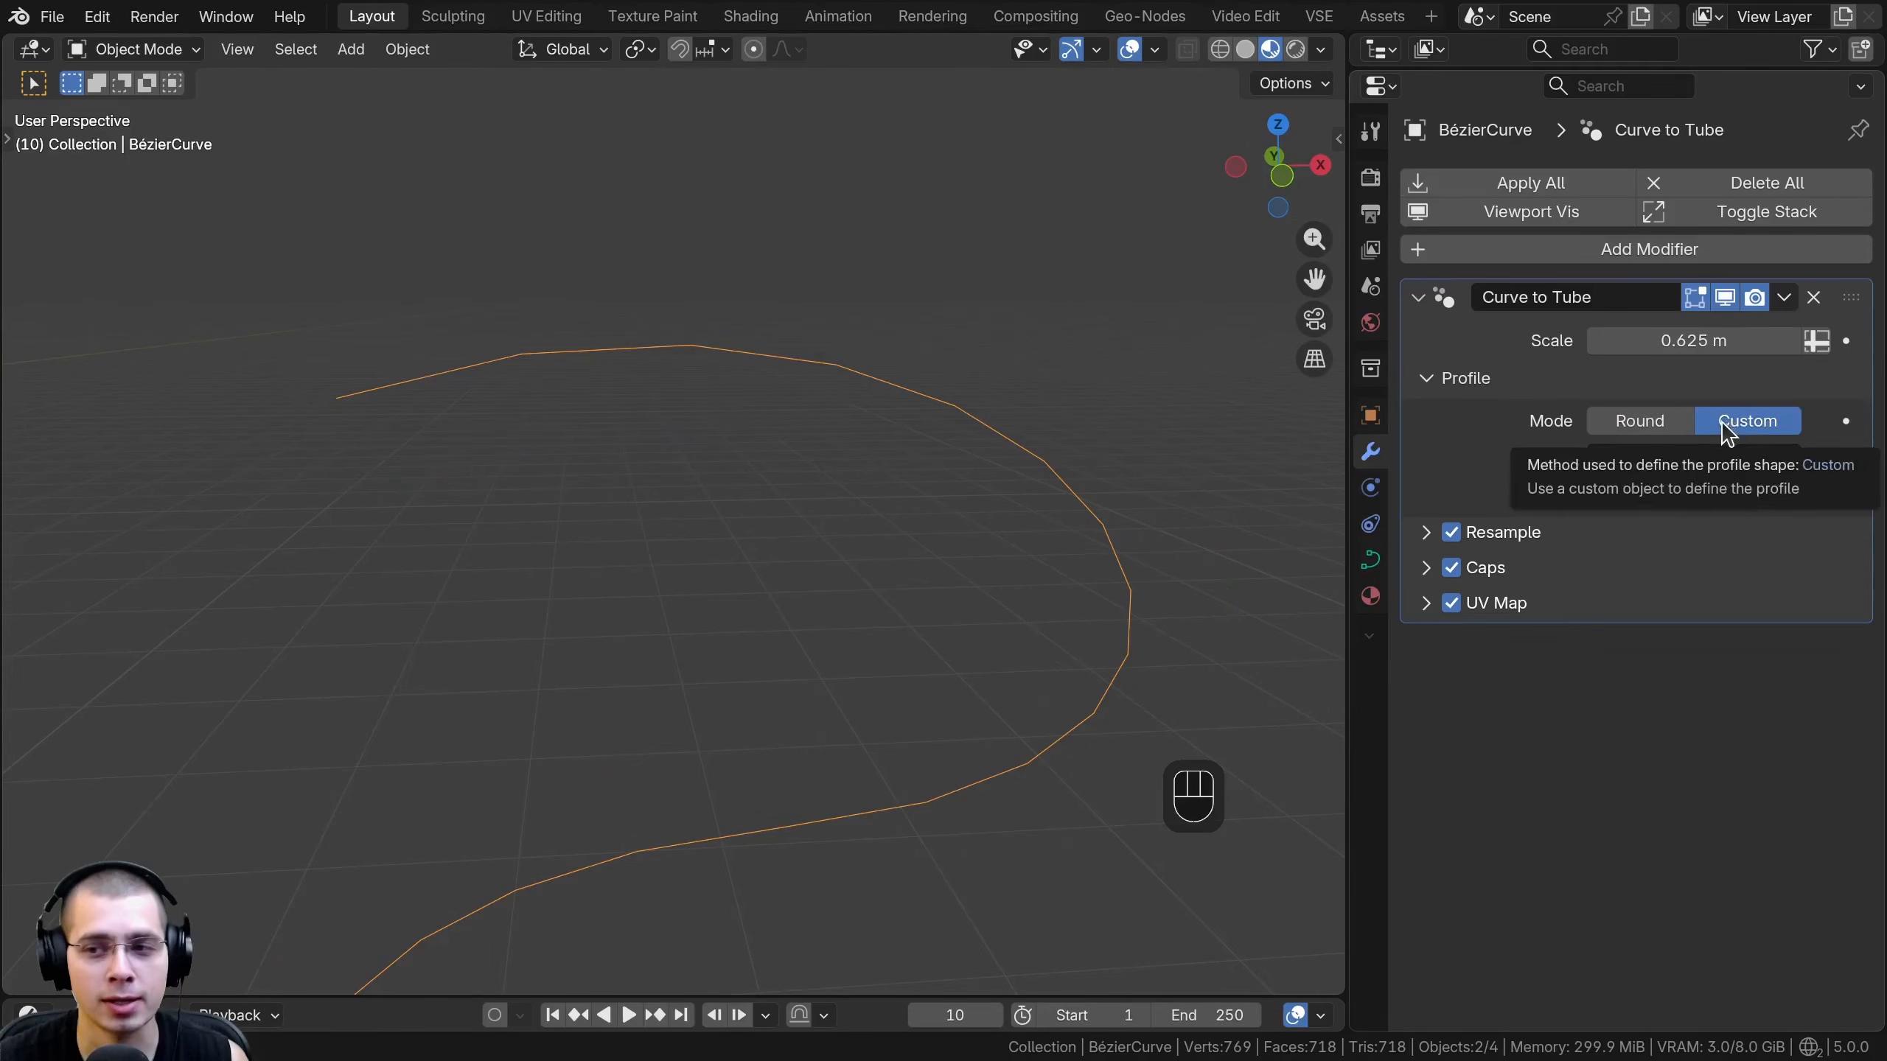
{"action": "left_click", "coordinate": [1653, 425]}
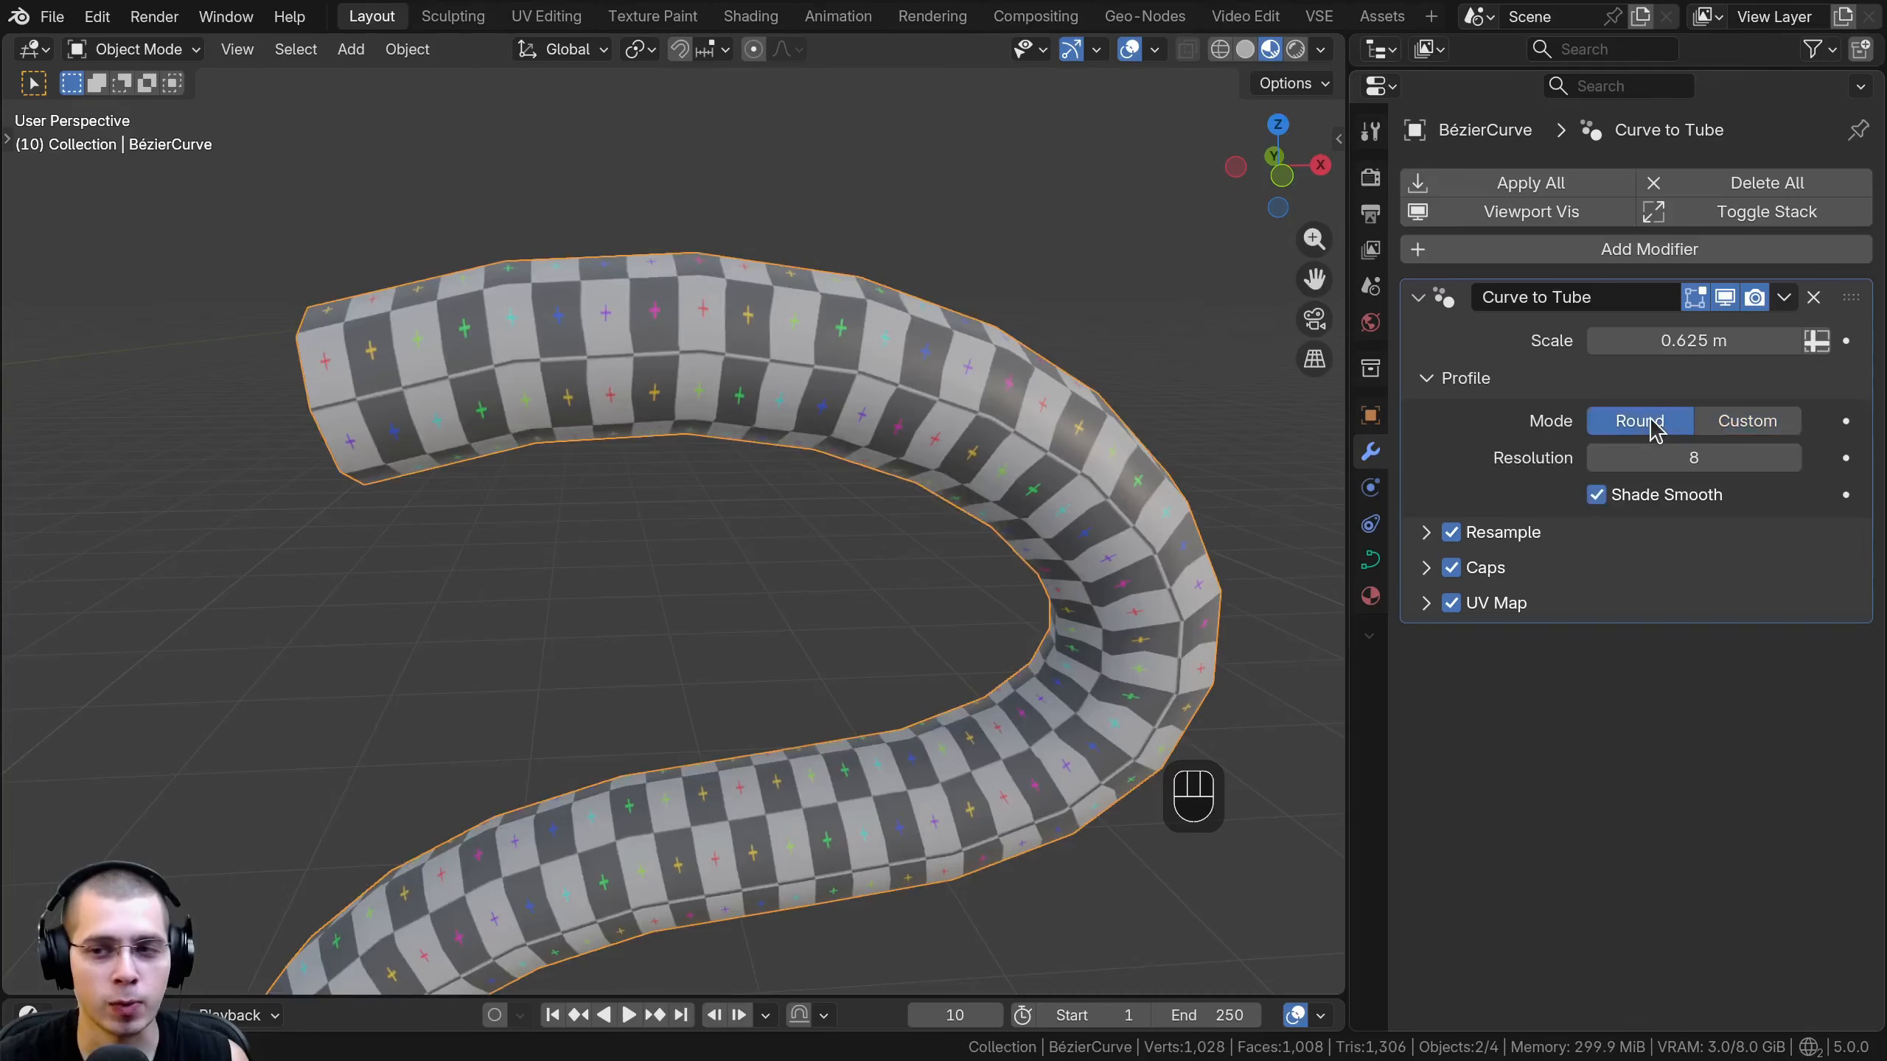
- Raise the round profile's Resolution to 42, inspect the tube's end, and settle on a Resolution of 32
{"action": "scroll", "coordinate": [584, 401], "scroll_direction": "down", "scroll_amount": 1}
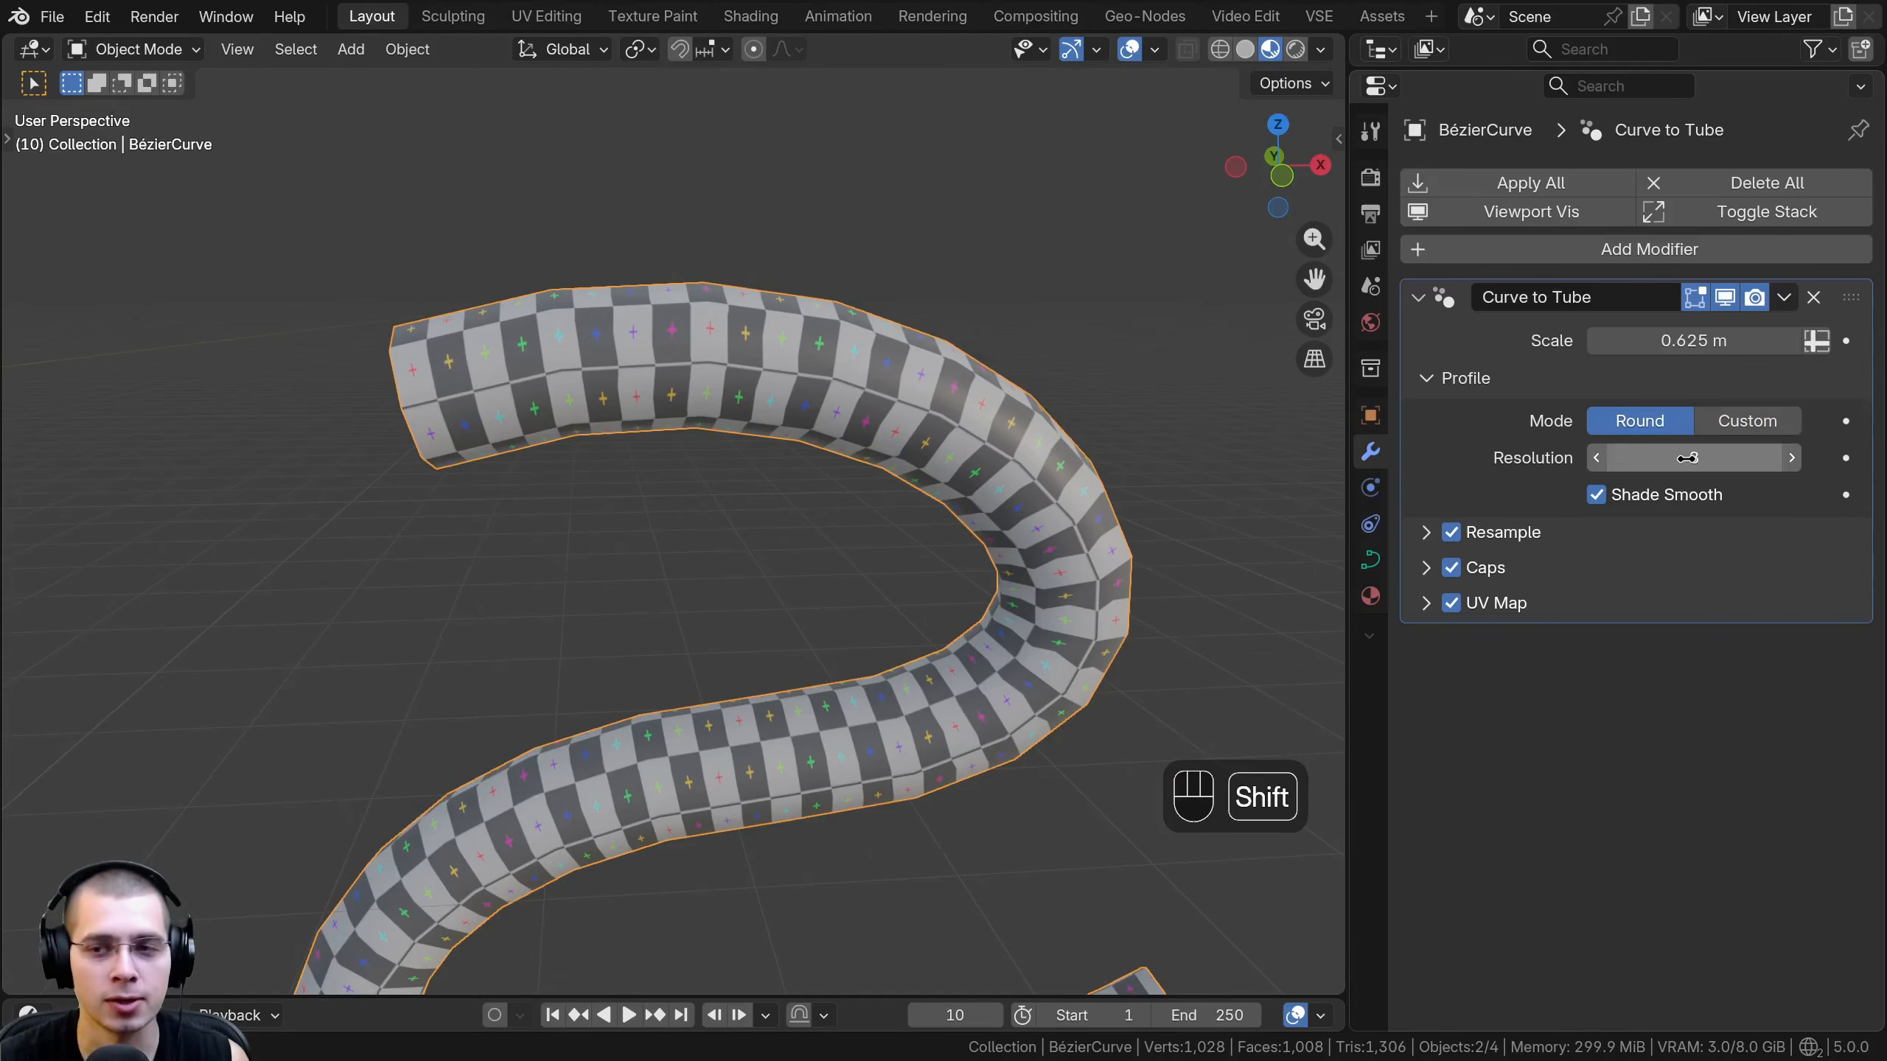
{"action": "left_click_drag", "start_coordinate": [1686, 459], "coordinate": [1772, 459]}
{"action": "middle_click_drag", "start_coordinate": [987, 513], "coordinate": [1151, 529]}
{"action": "mouse_move", "coordinate": [928, 546]}
{"action": "middle_mouse_down", "text": "shift"}
{"action": "mouse_move", "coordinate": [914, 552]}
{"action": "mouse_move", "coordinate": [930, 568]}
{"action": "middle_mouse_up", "text": "shift"}
{"action": "scroll", "coordinate": [930, 568], "scroll_direction": "up", "scroll_amount": 1}
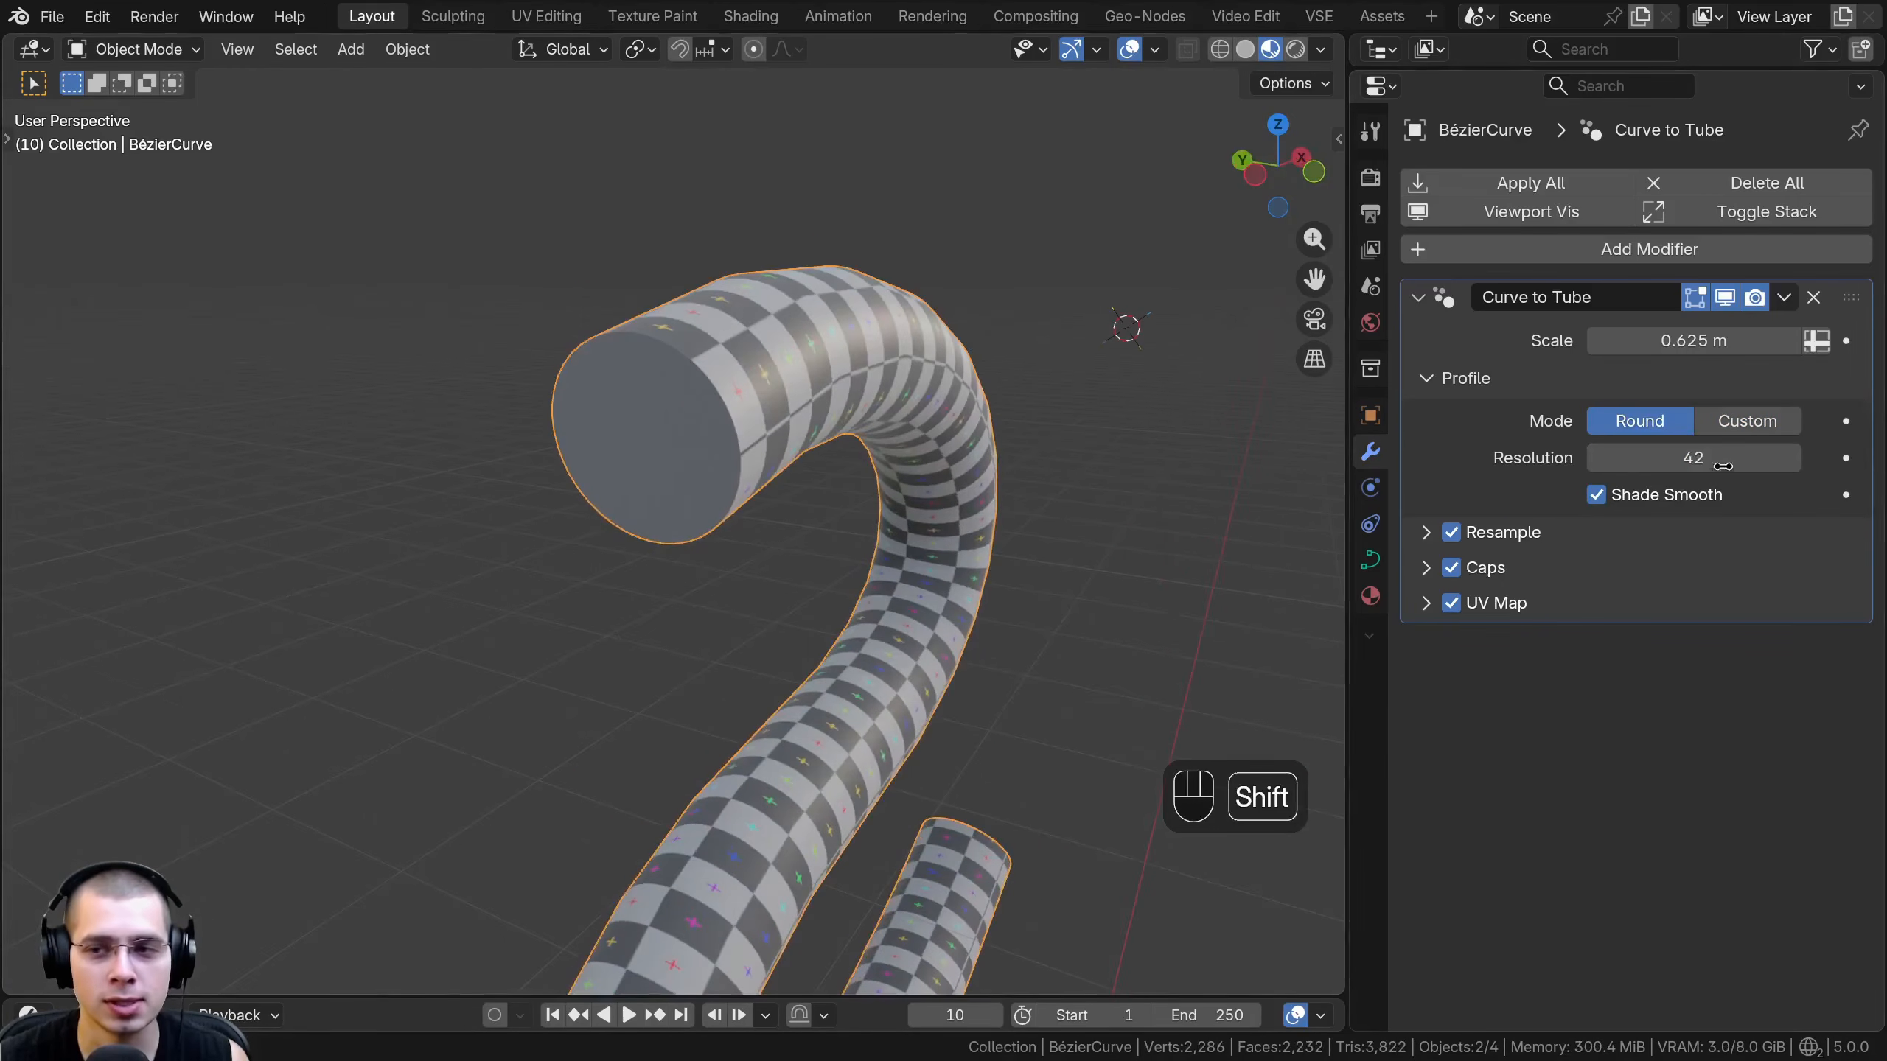
{"action": "mouse_move", "coordinate": [1721, 465]}
{"action": "left_mouse_down", "text": "shift"}
{"action": "mouse_move", "coordinate": [1630, 465]}
{"action": "mouse_move", "coordinate": [1727, 460]}
{"action": "left_mouse_up", "text": "shift"}
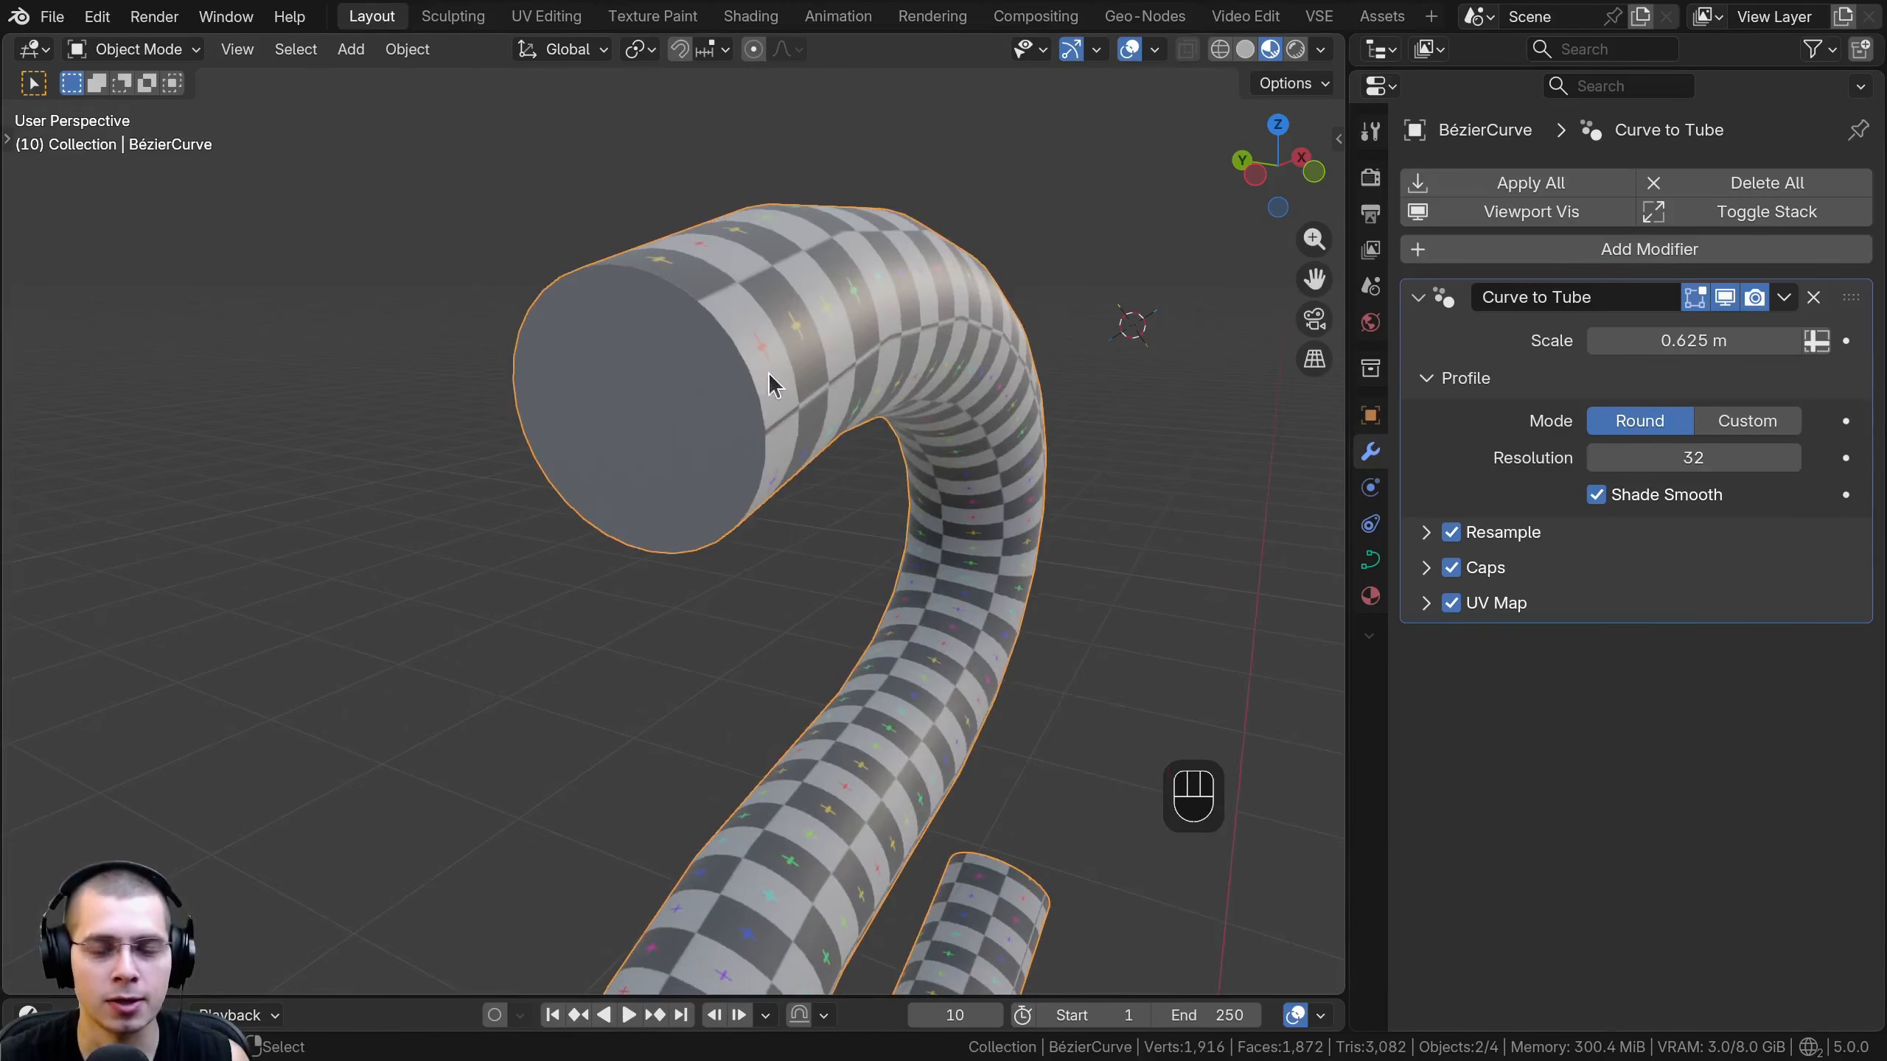
{"action": "scroll", "coordinate": [768, 371], "scroll_direction": "down", "scroll_amount": 1}
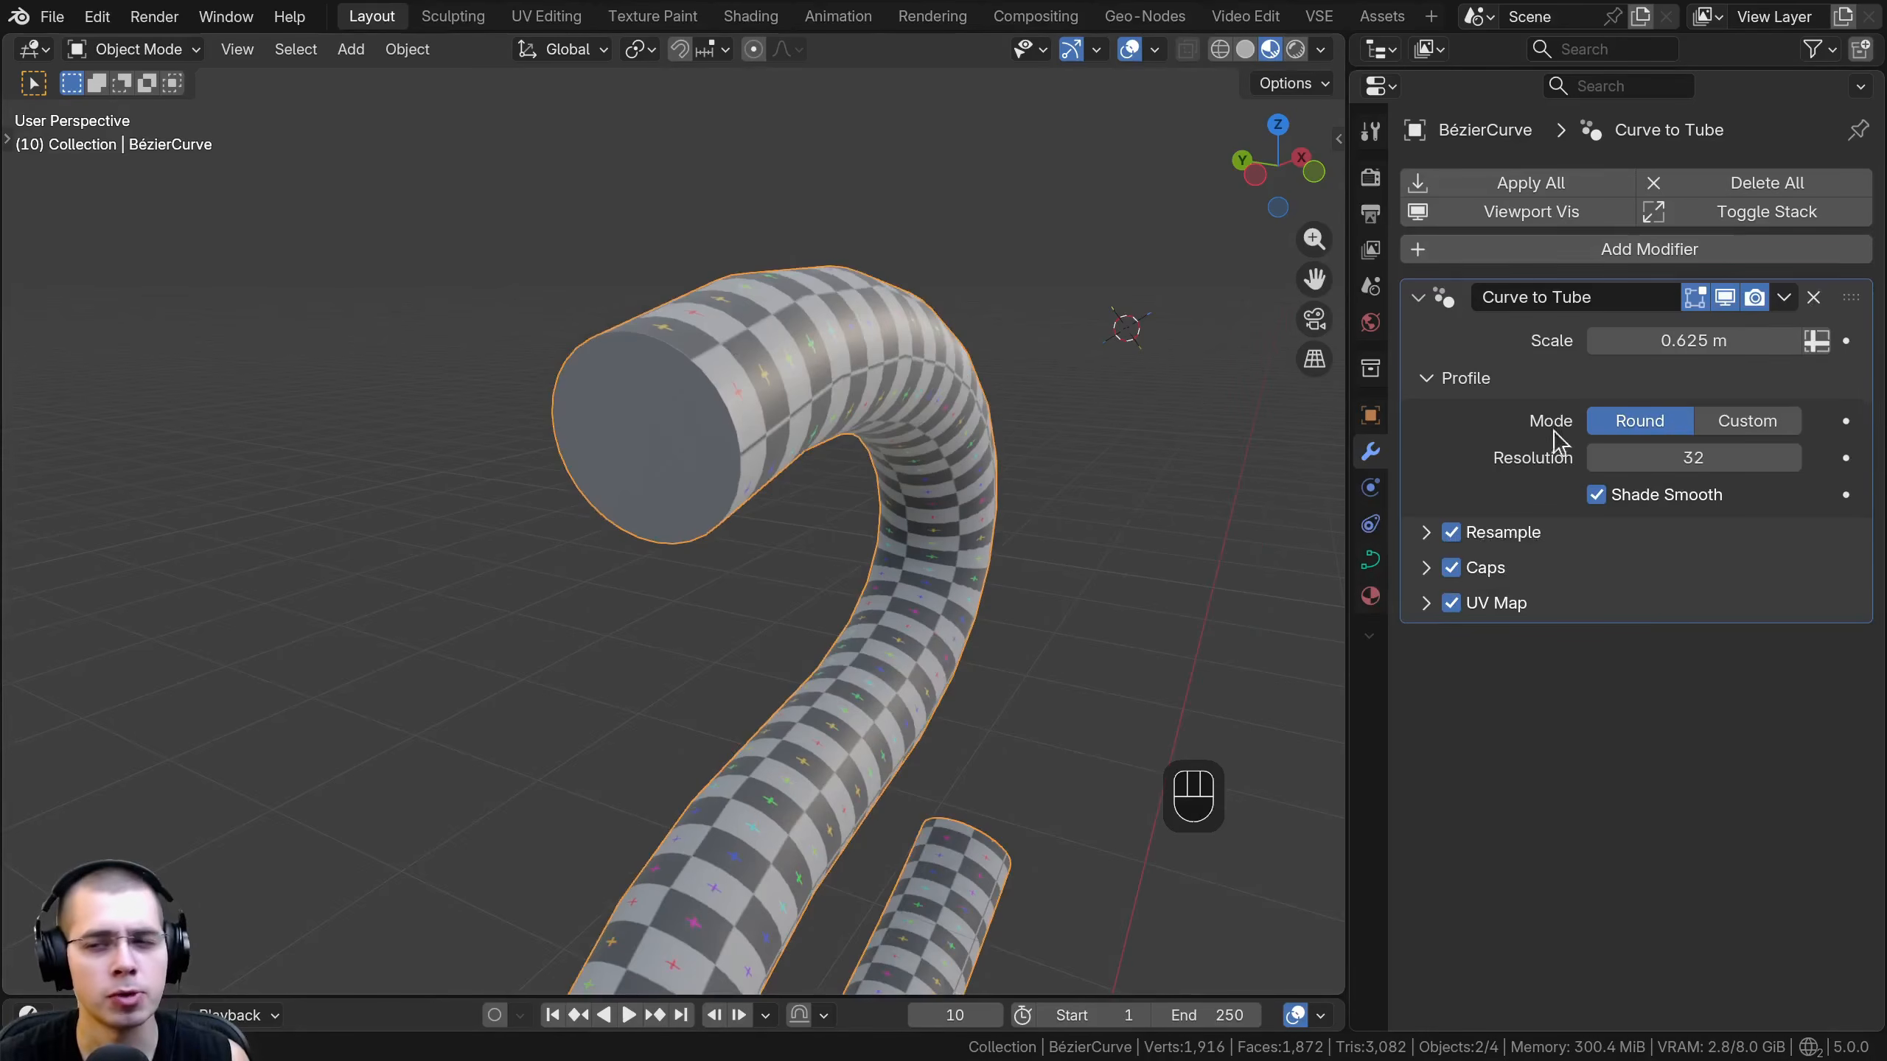
- Turn off Shade Smooth on the tube and show the result in Material Preview shading
{"action": "key", "text": "z"}
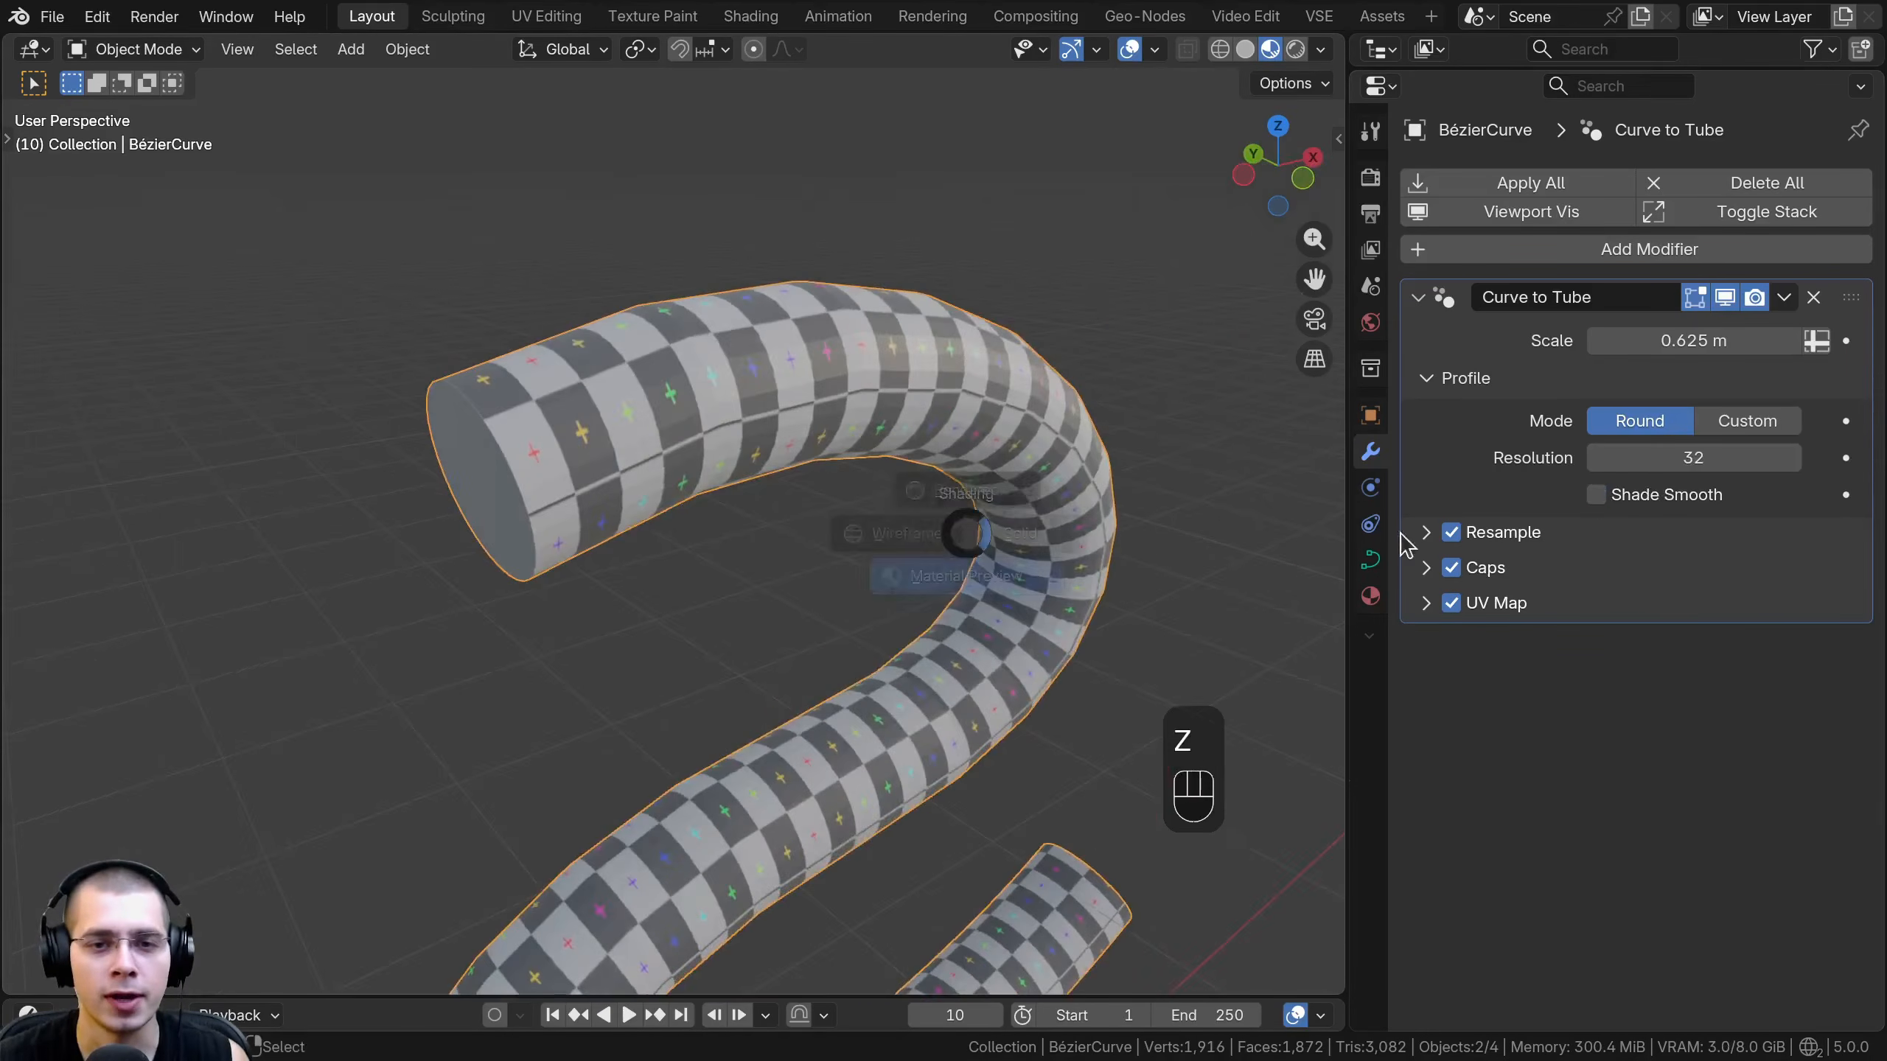
- Turn Shade Smooth back on for the tube and return the viewport to Solid shading
{"action": "left_click", "coordinate": [1599, 496]}
{"action": "left_click", "coordinate": [1599, 496]}
{"action": "left_click", "coordinate": [1597, 496]}
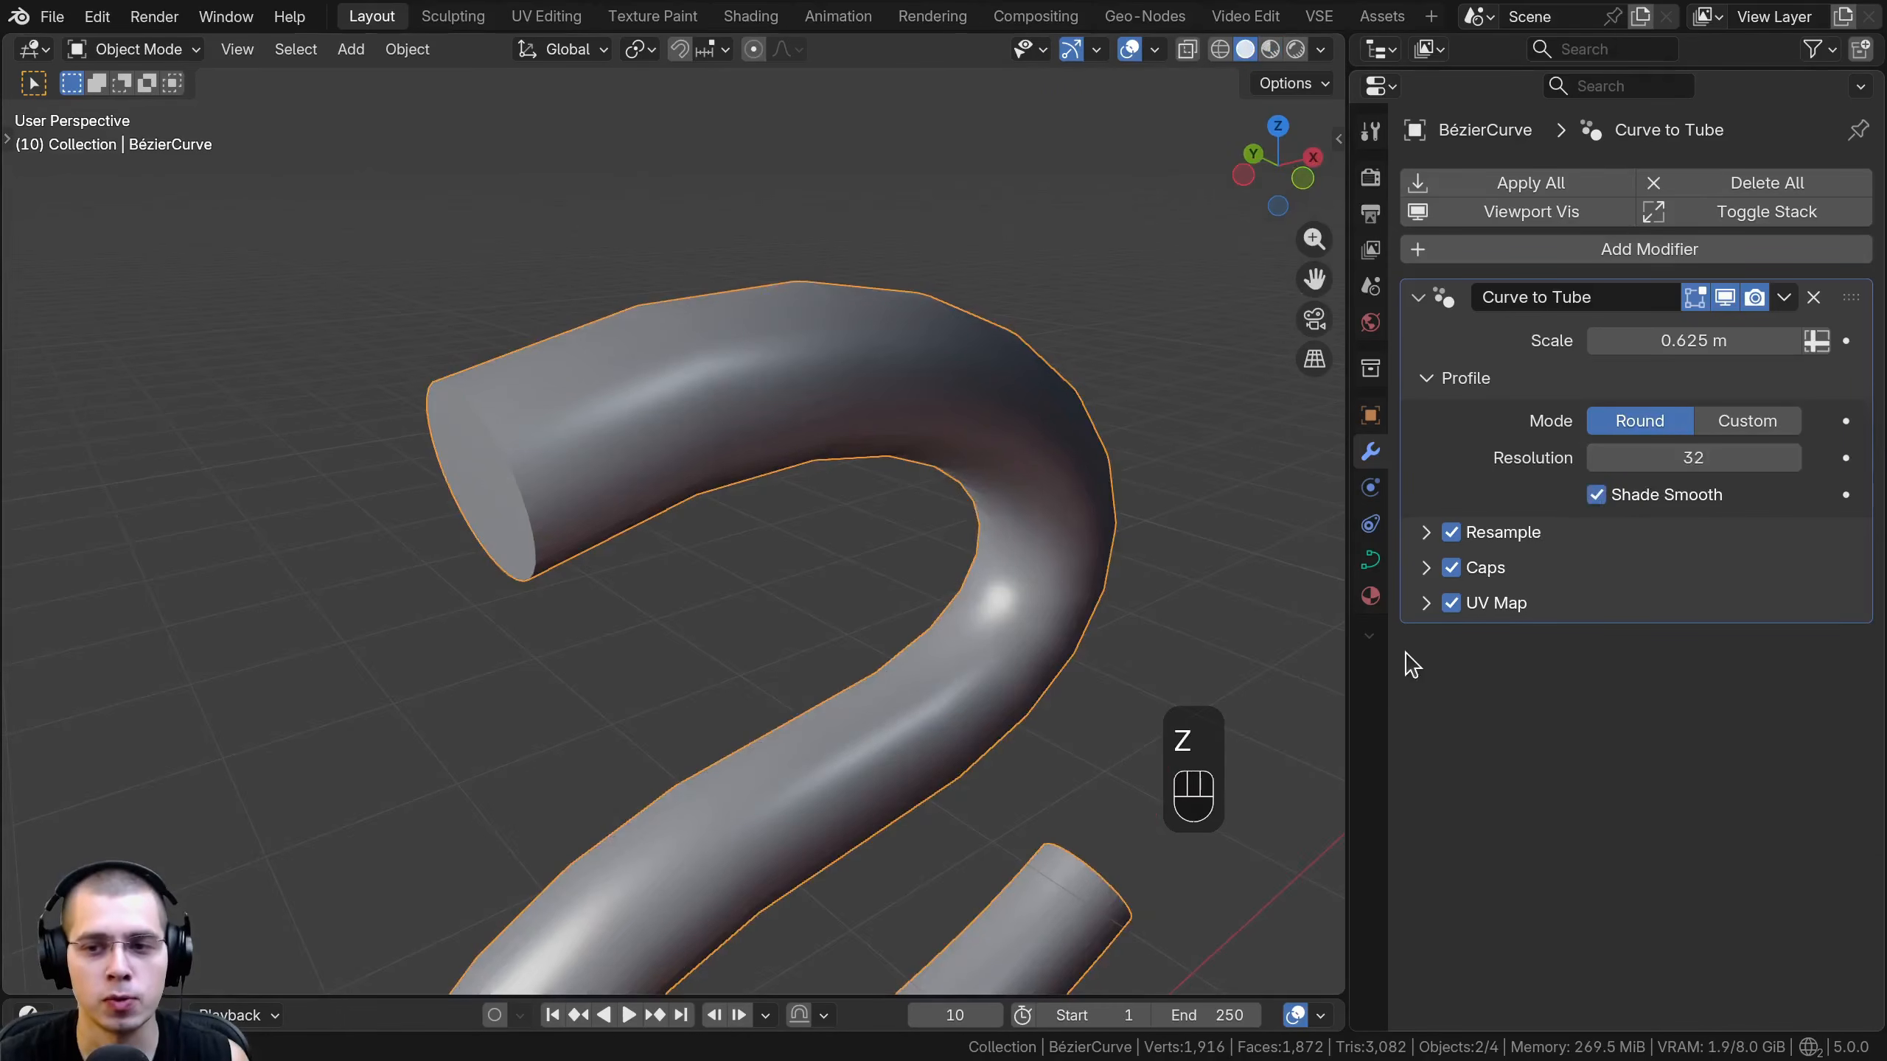
- Expand the Resample settings, toggle Resample off and on, and review how its modes relate to the tube's bends
{"action": "left_click", "coordinate": [1425, 533]}
{"action": "left_click", "coordinate": [1451, 532]}
{"action": "scroll", "coordinate": [754, 569], "scroll_direction": "down", "scroll_amount": 1}
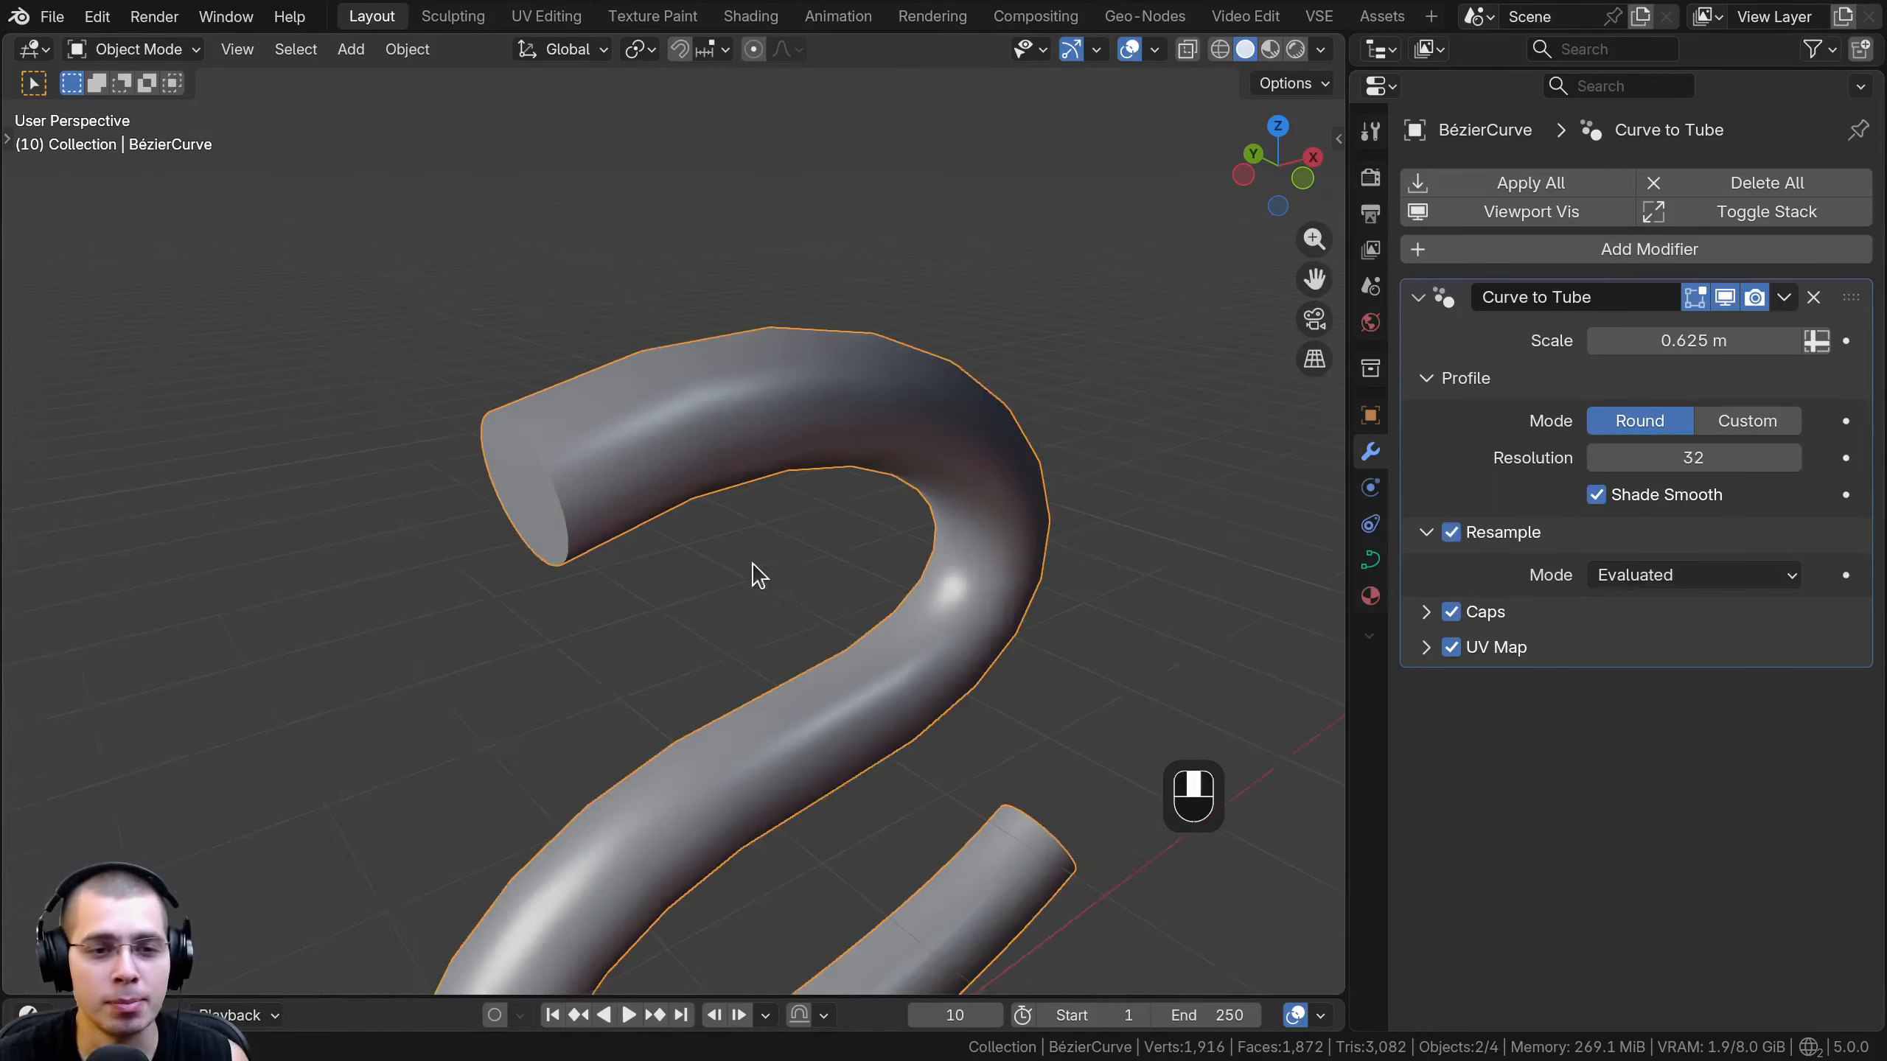
{"action": "middle_click_drag", "start_coordinate": [752, 566], "coordinate": [555, 423]}
{"action": "scroll", "coordinate": [556, 422], "scroll_direction": "up", "scroll_amount": 1}
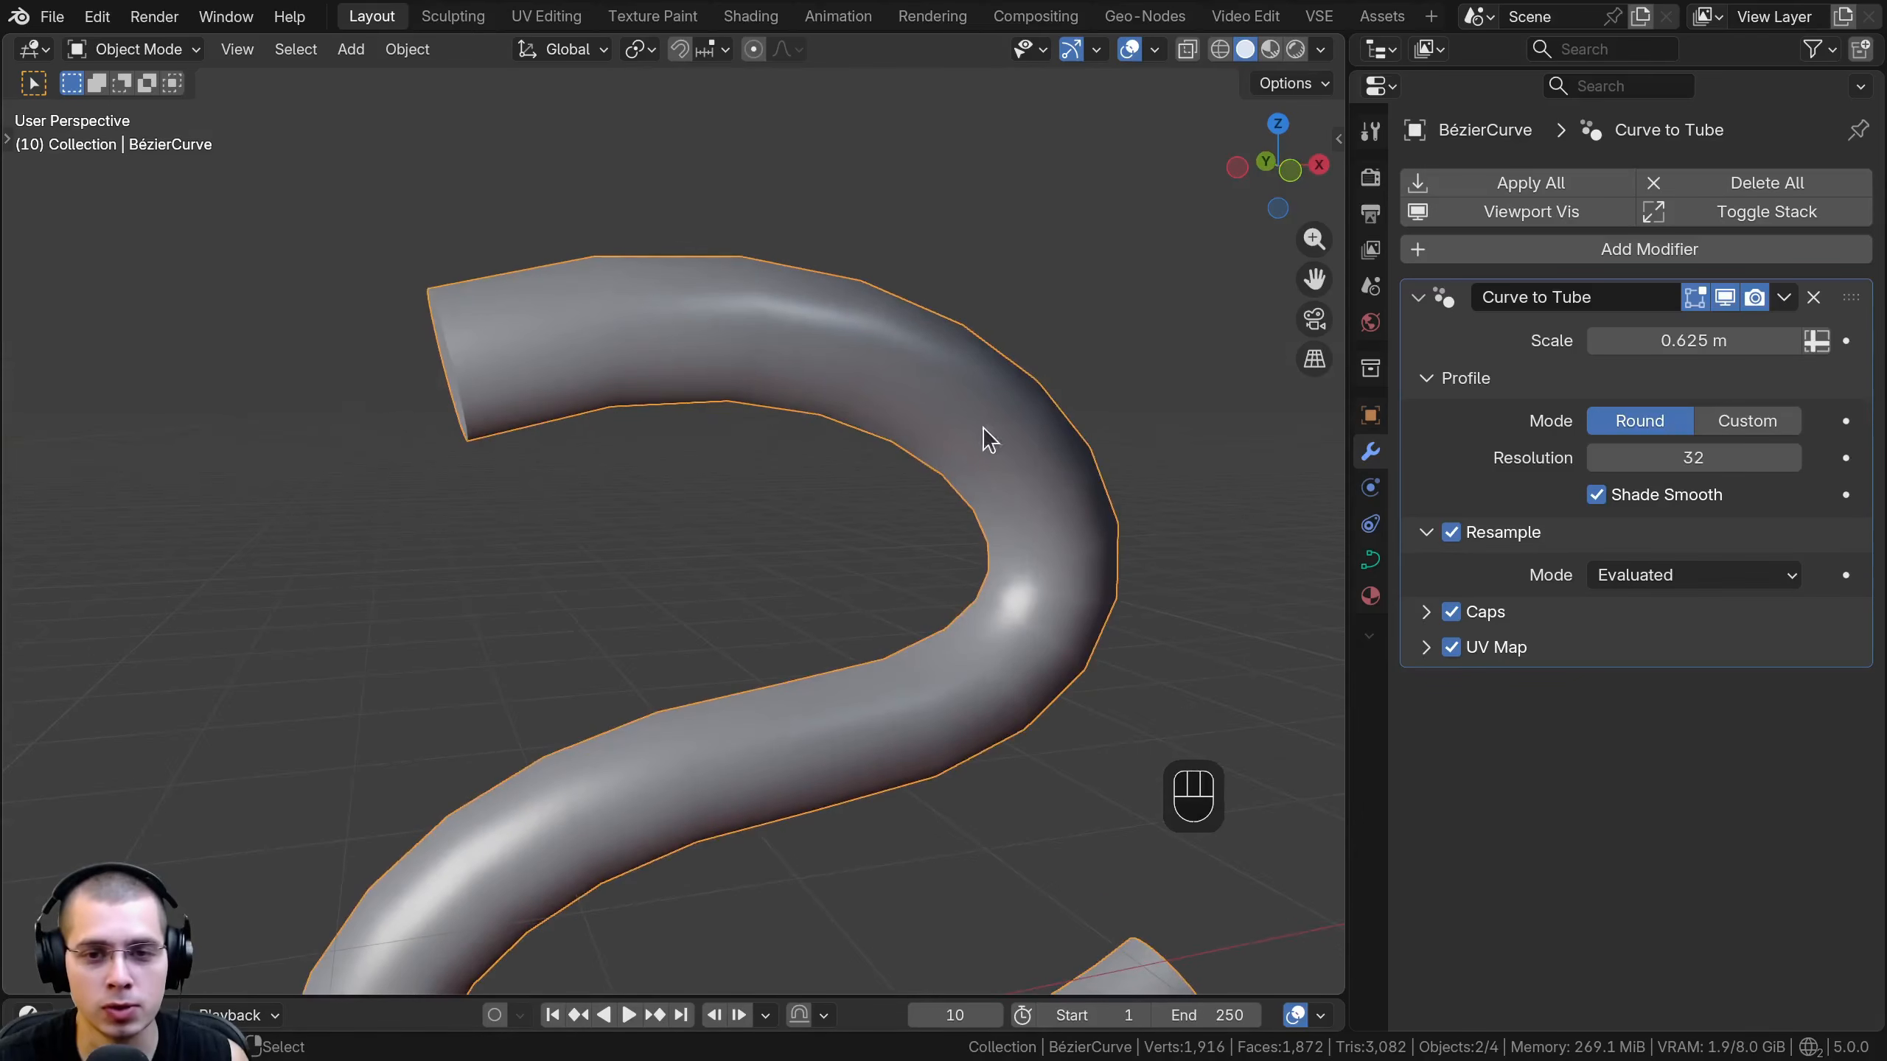
{"action": "left_click", "coordinate": [1631, 577]}
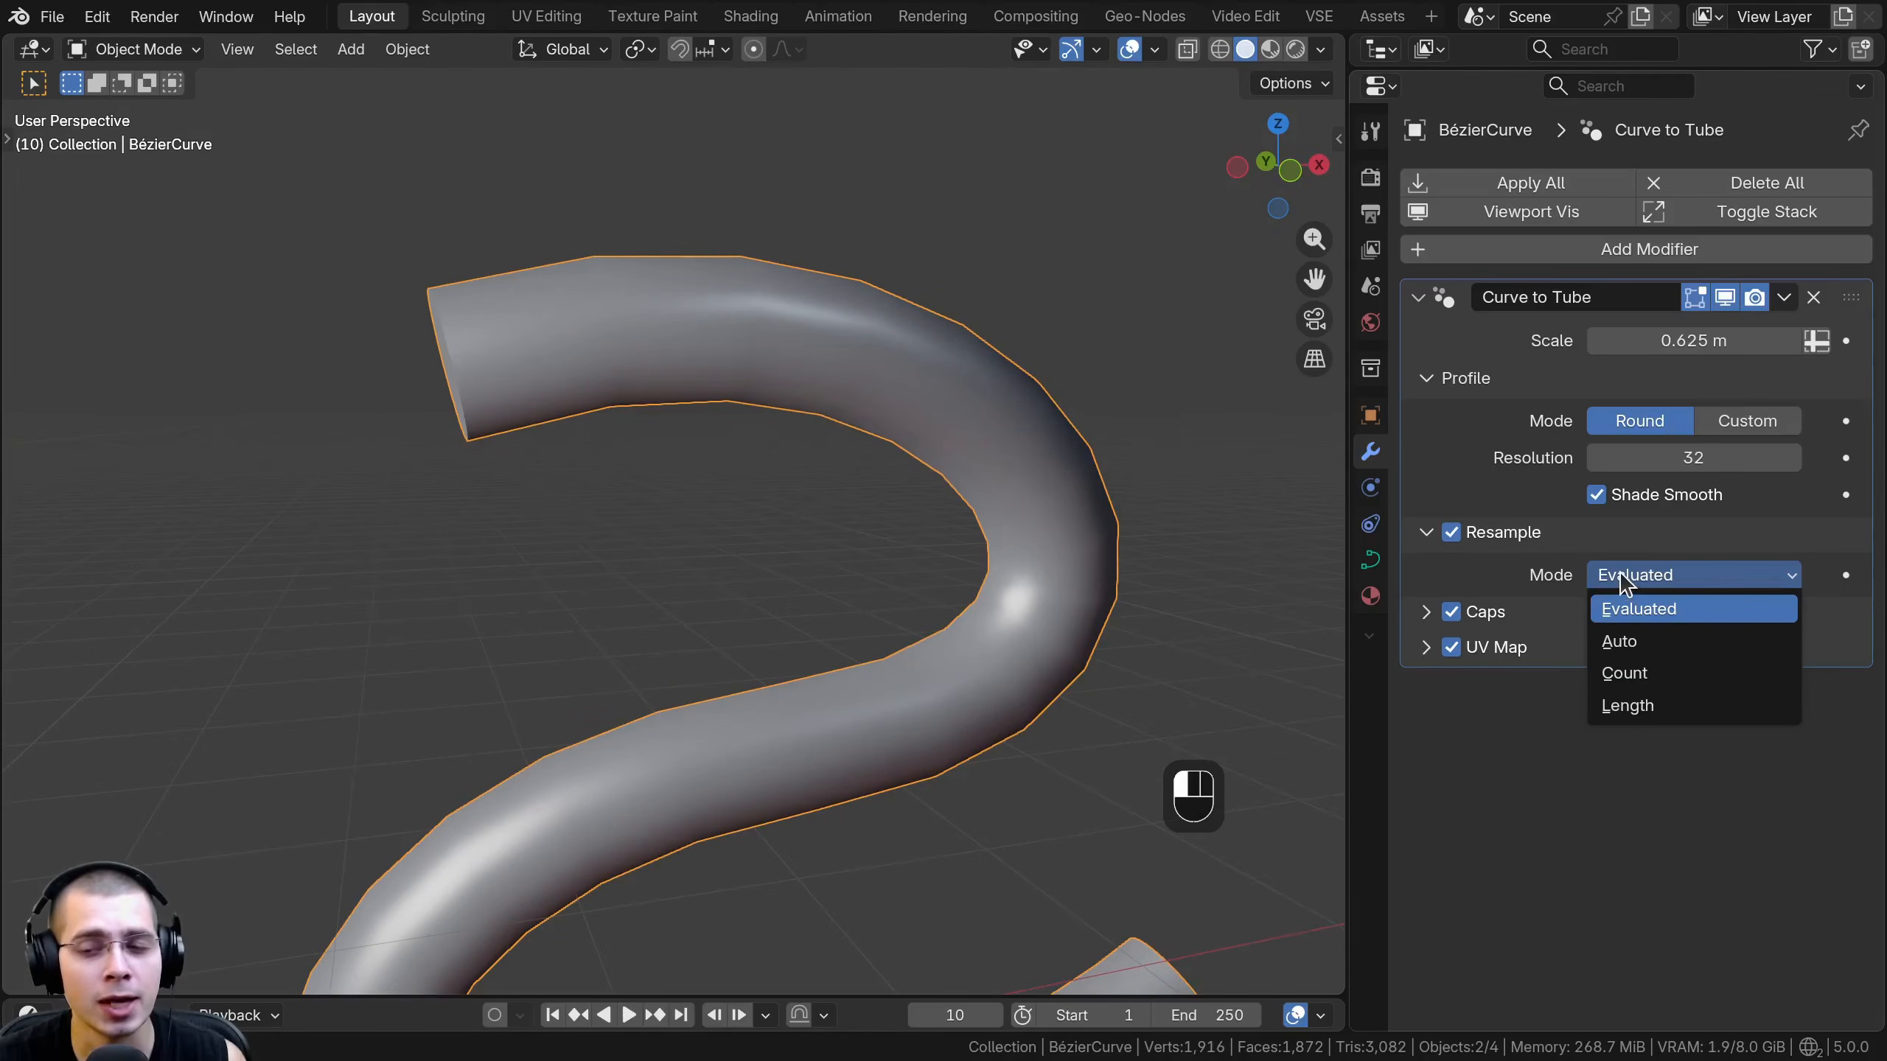
{"action": "left_click", "coordinate": [1620, 573]}
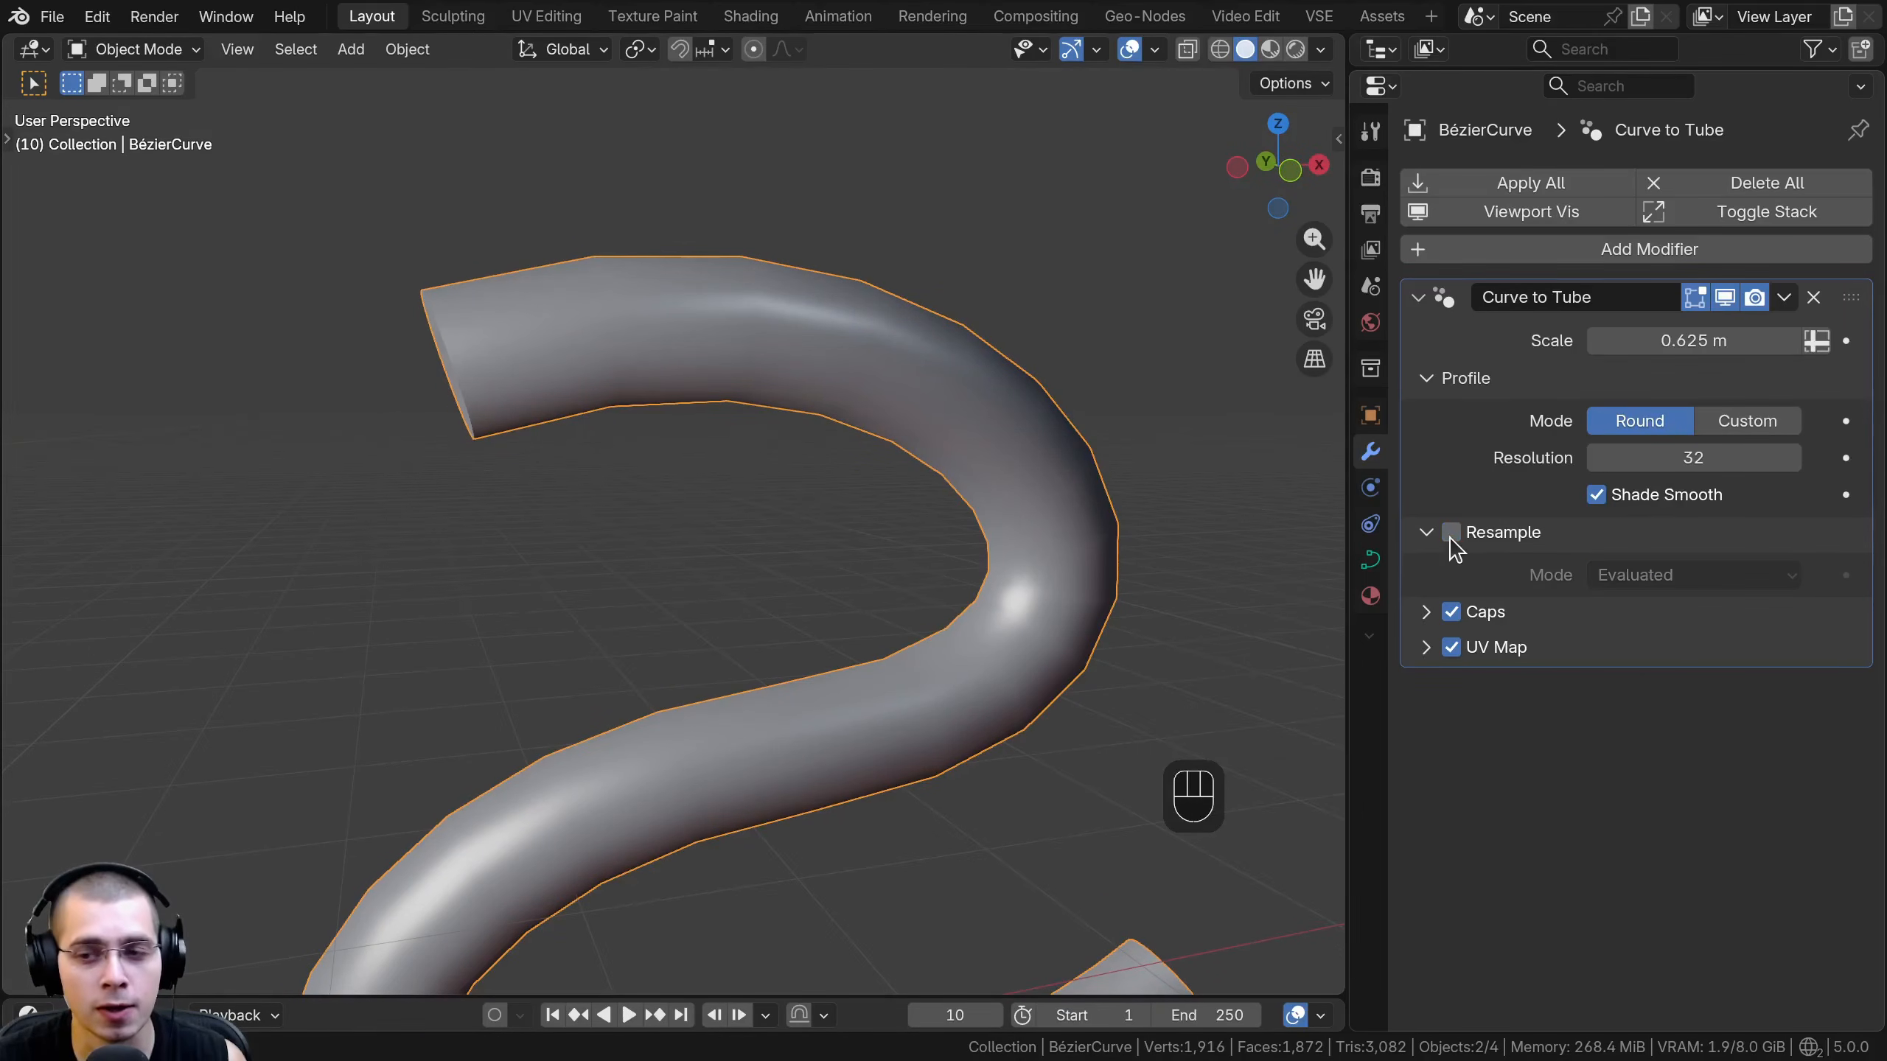
- Try the Count resample mode with a Count of 33 and return the mode to Evaluated
{"action": "left_click", "coordinate": [1623, 582]}
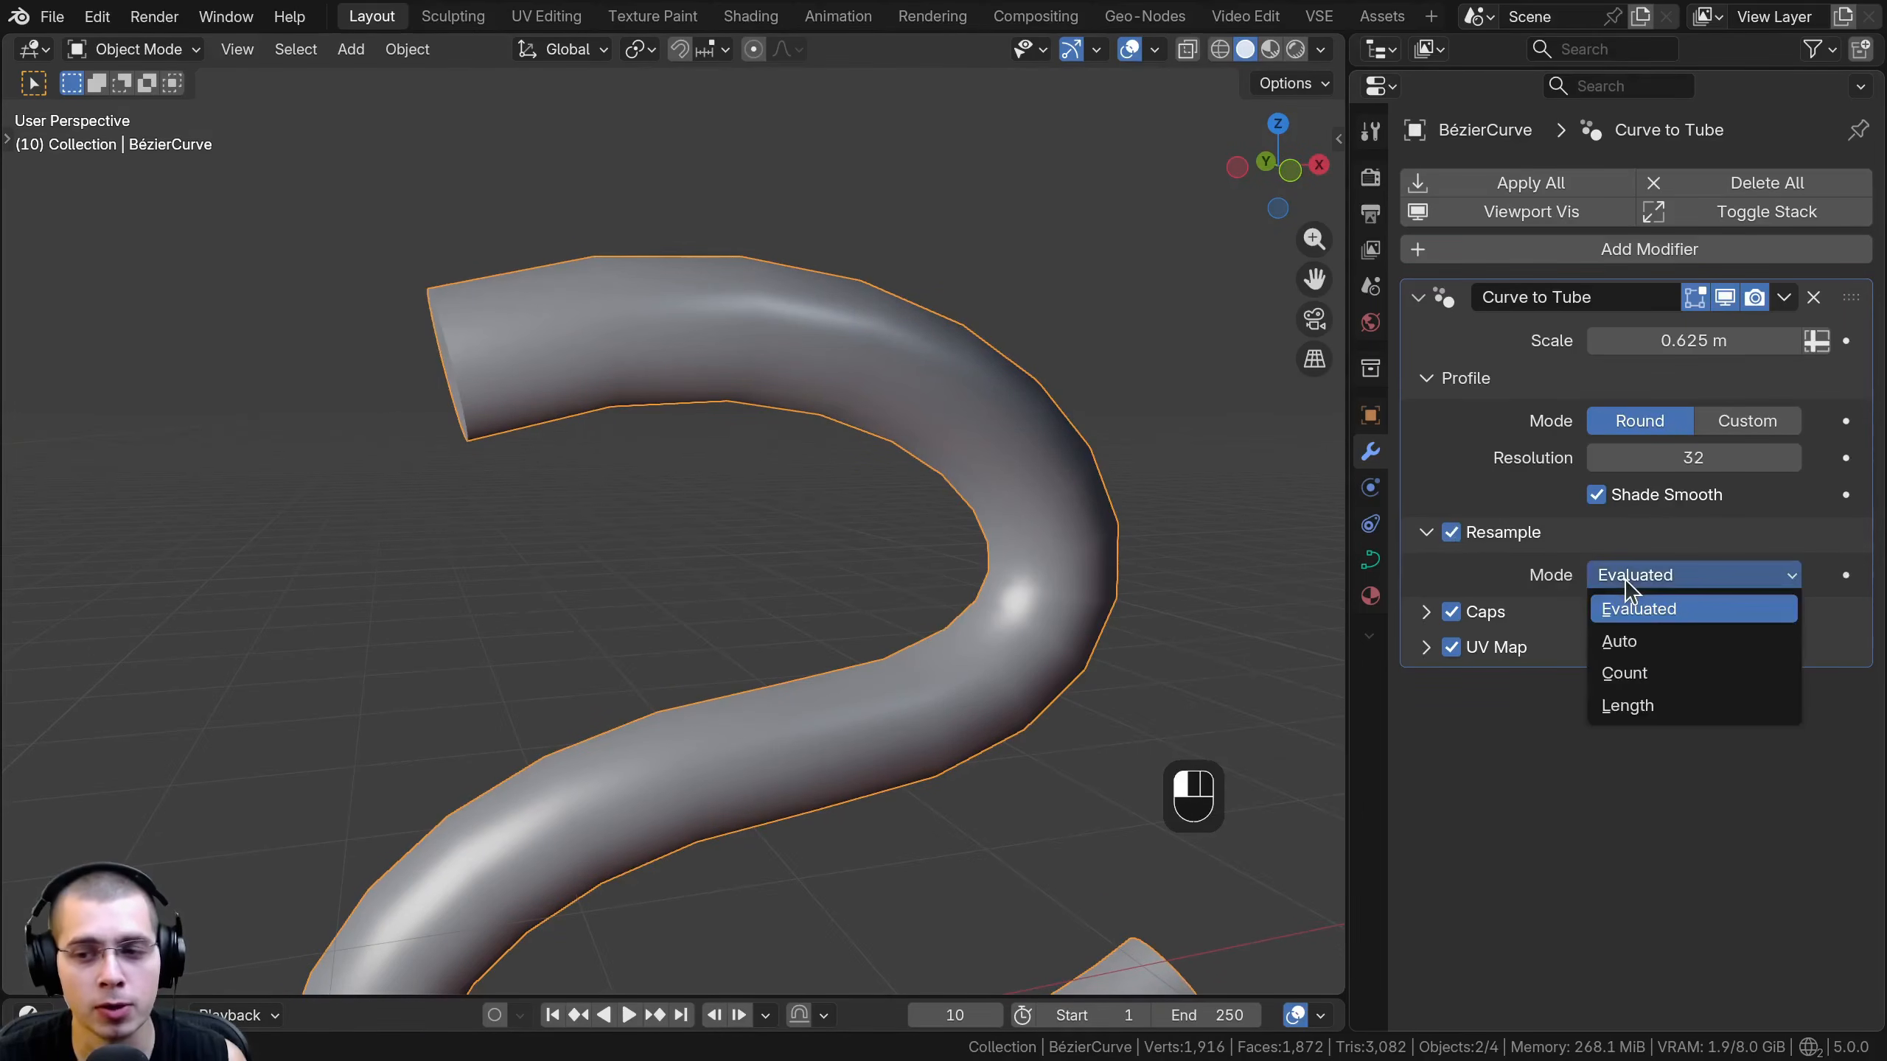
{"action": "left_click", "coordinate": [1639, 672]}
{"action": "left_click_drag", "start_coordinate": [1661, 610], "coordinate": [1842, 609], "text": "shift"}
{"action": "scroll", "coordinate": [943, 626], "scroll_direction": "down", "scroll_amount": 5}
{"action": "left_click_drag", "start_coordinate": [1693, 611], "coordinate": [1834, 611], "text": "shift"}
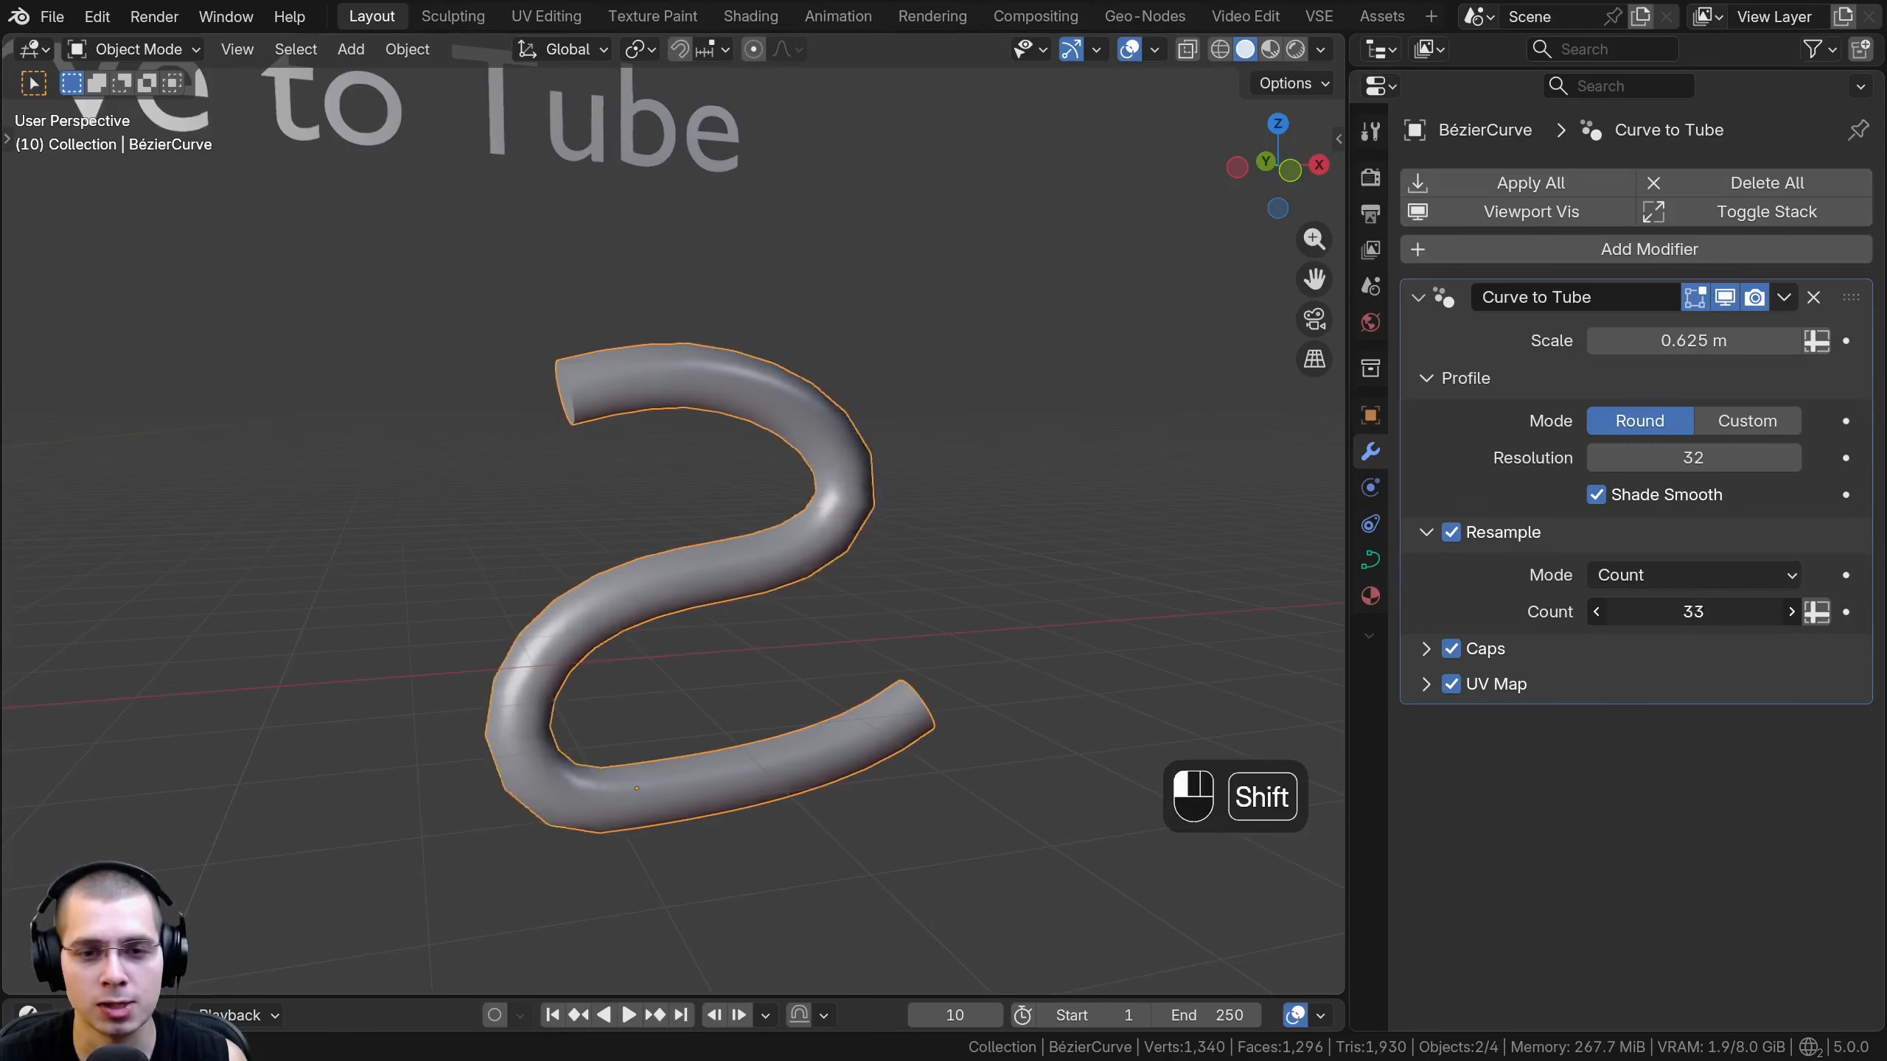
{"action": "left_click", "coordinate": [1656, 576]}
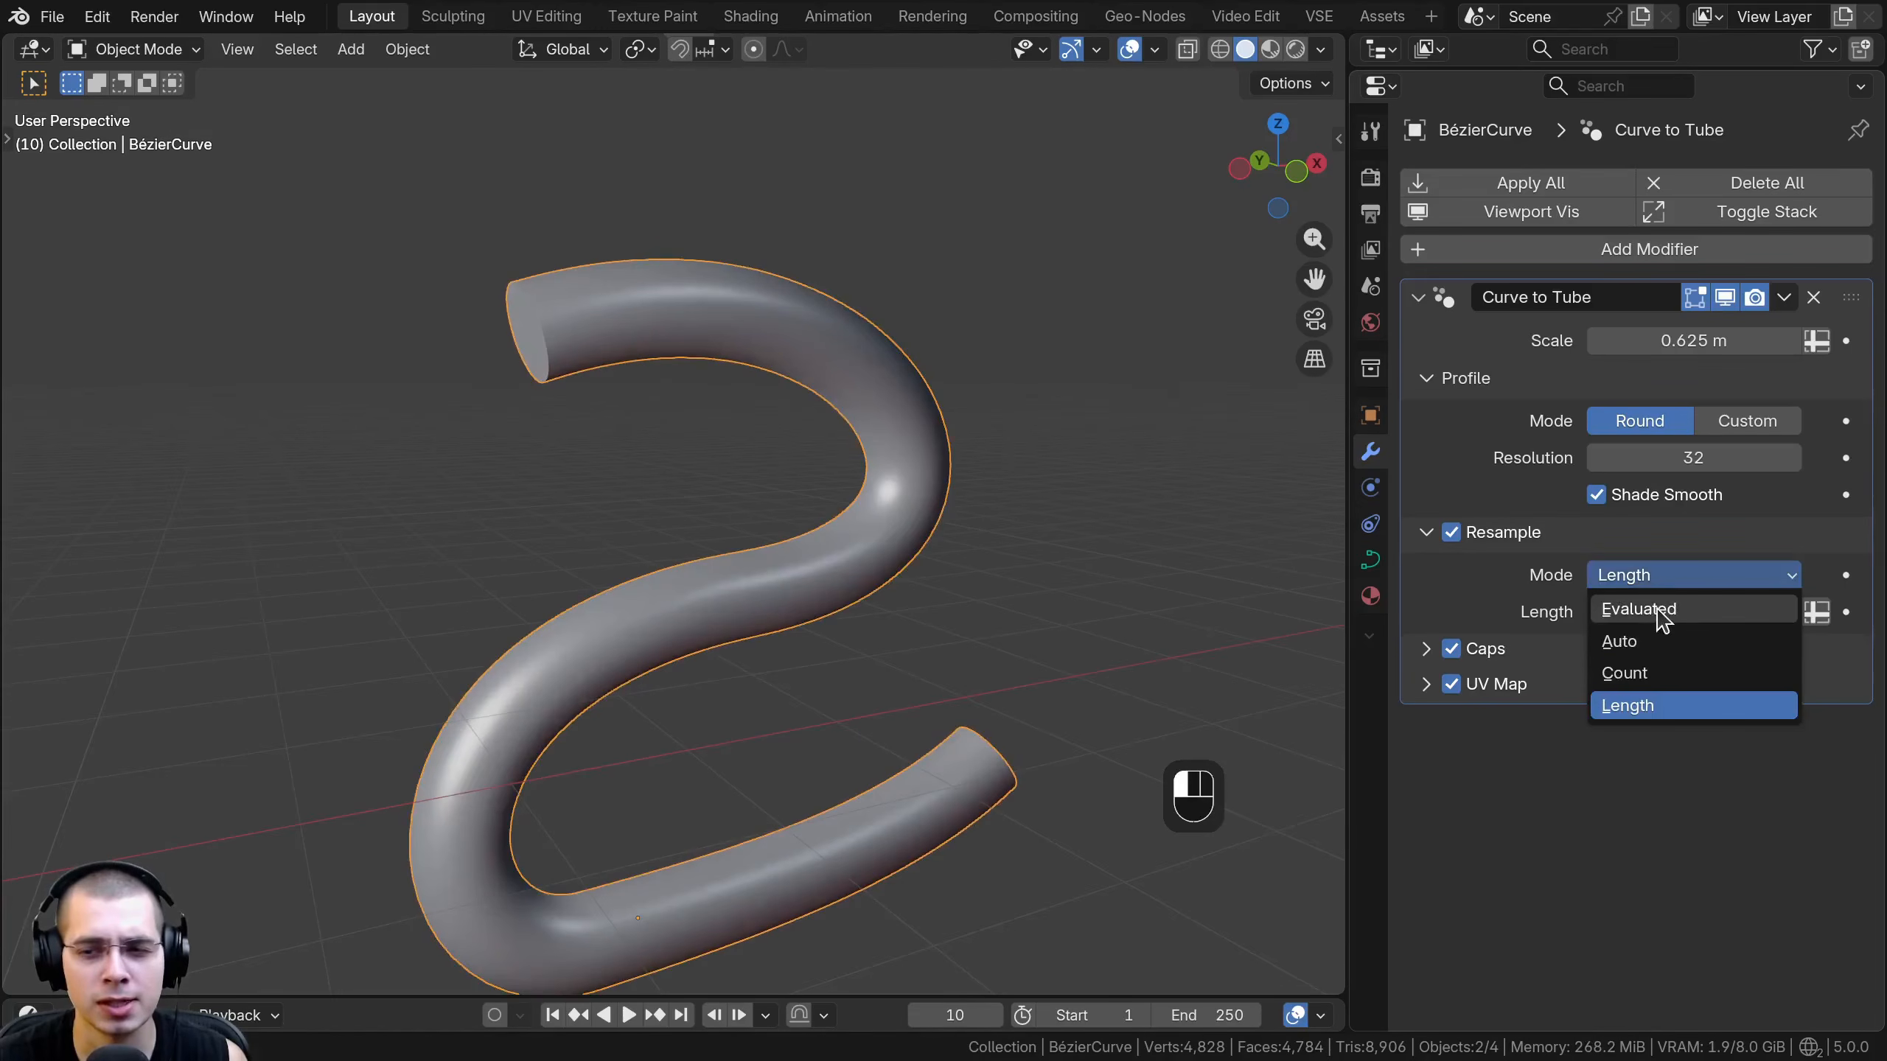
{"action": "left_click", "coordinate": [1658, 609]}
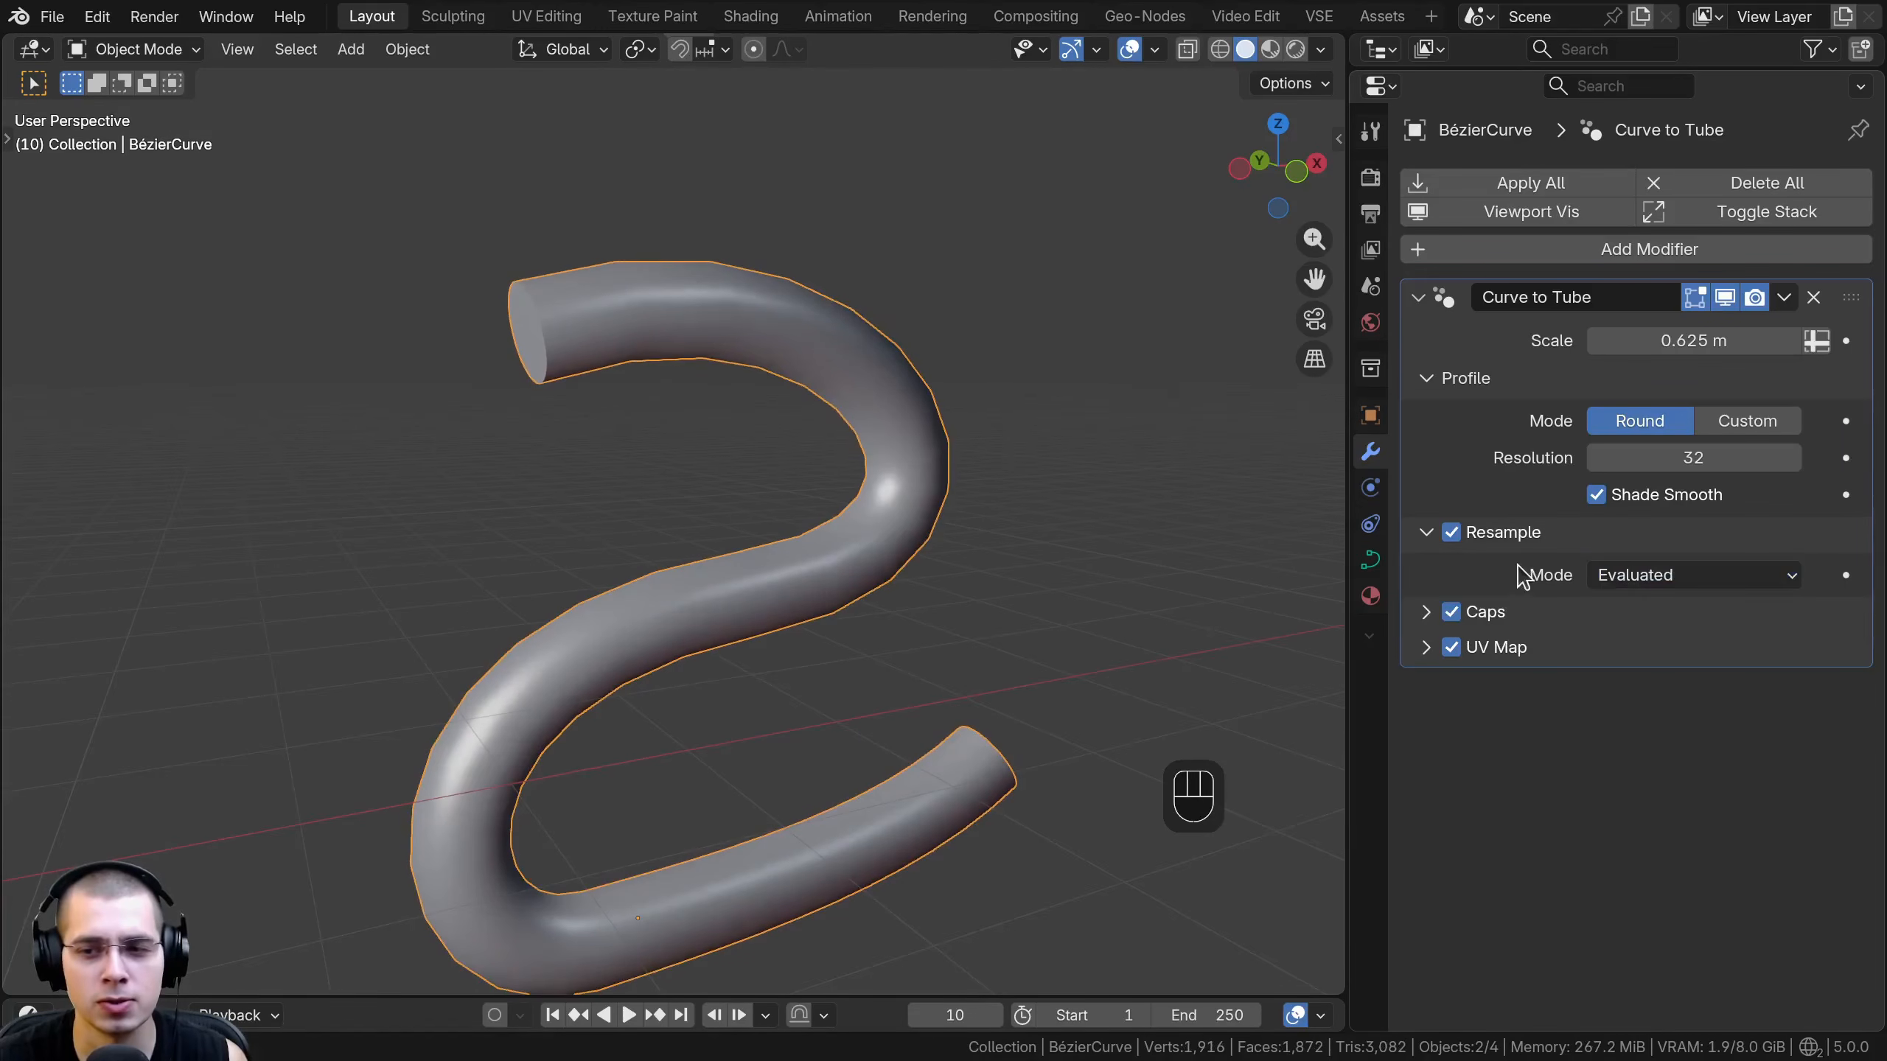
- Expand the Caps settings and toggle Caps off and on while inspecting the tube's end
{"action": "left_click", "coordinate": [1426, 532]}
{"action": "left_click", "coordinate": [1426, 567]}
{"action": "left_click", "coordinate": [1450, 566]}
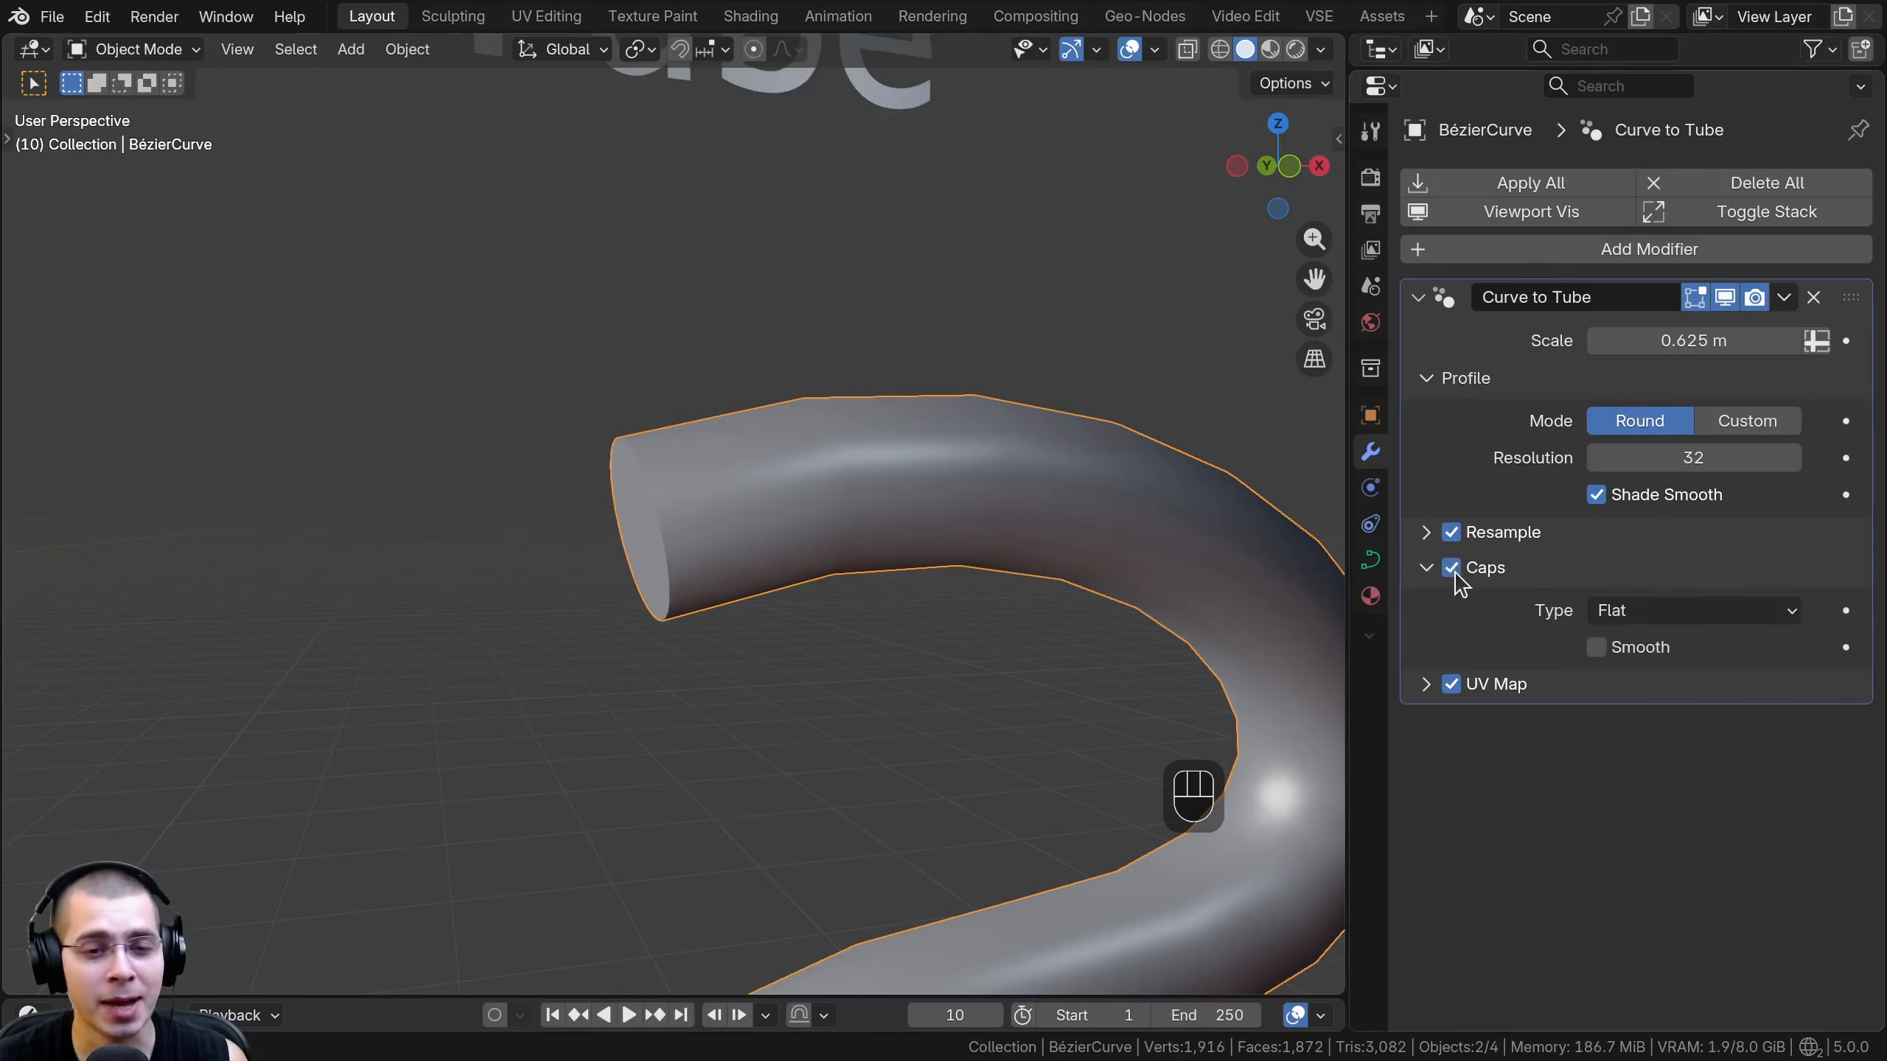
{"action": "middle_click_drag", "start_coordinate": [974, 631], "coordinate": [1538, 606]}
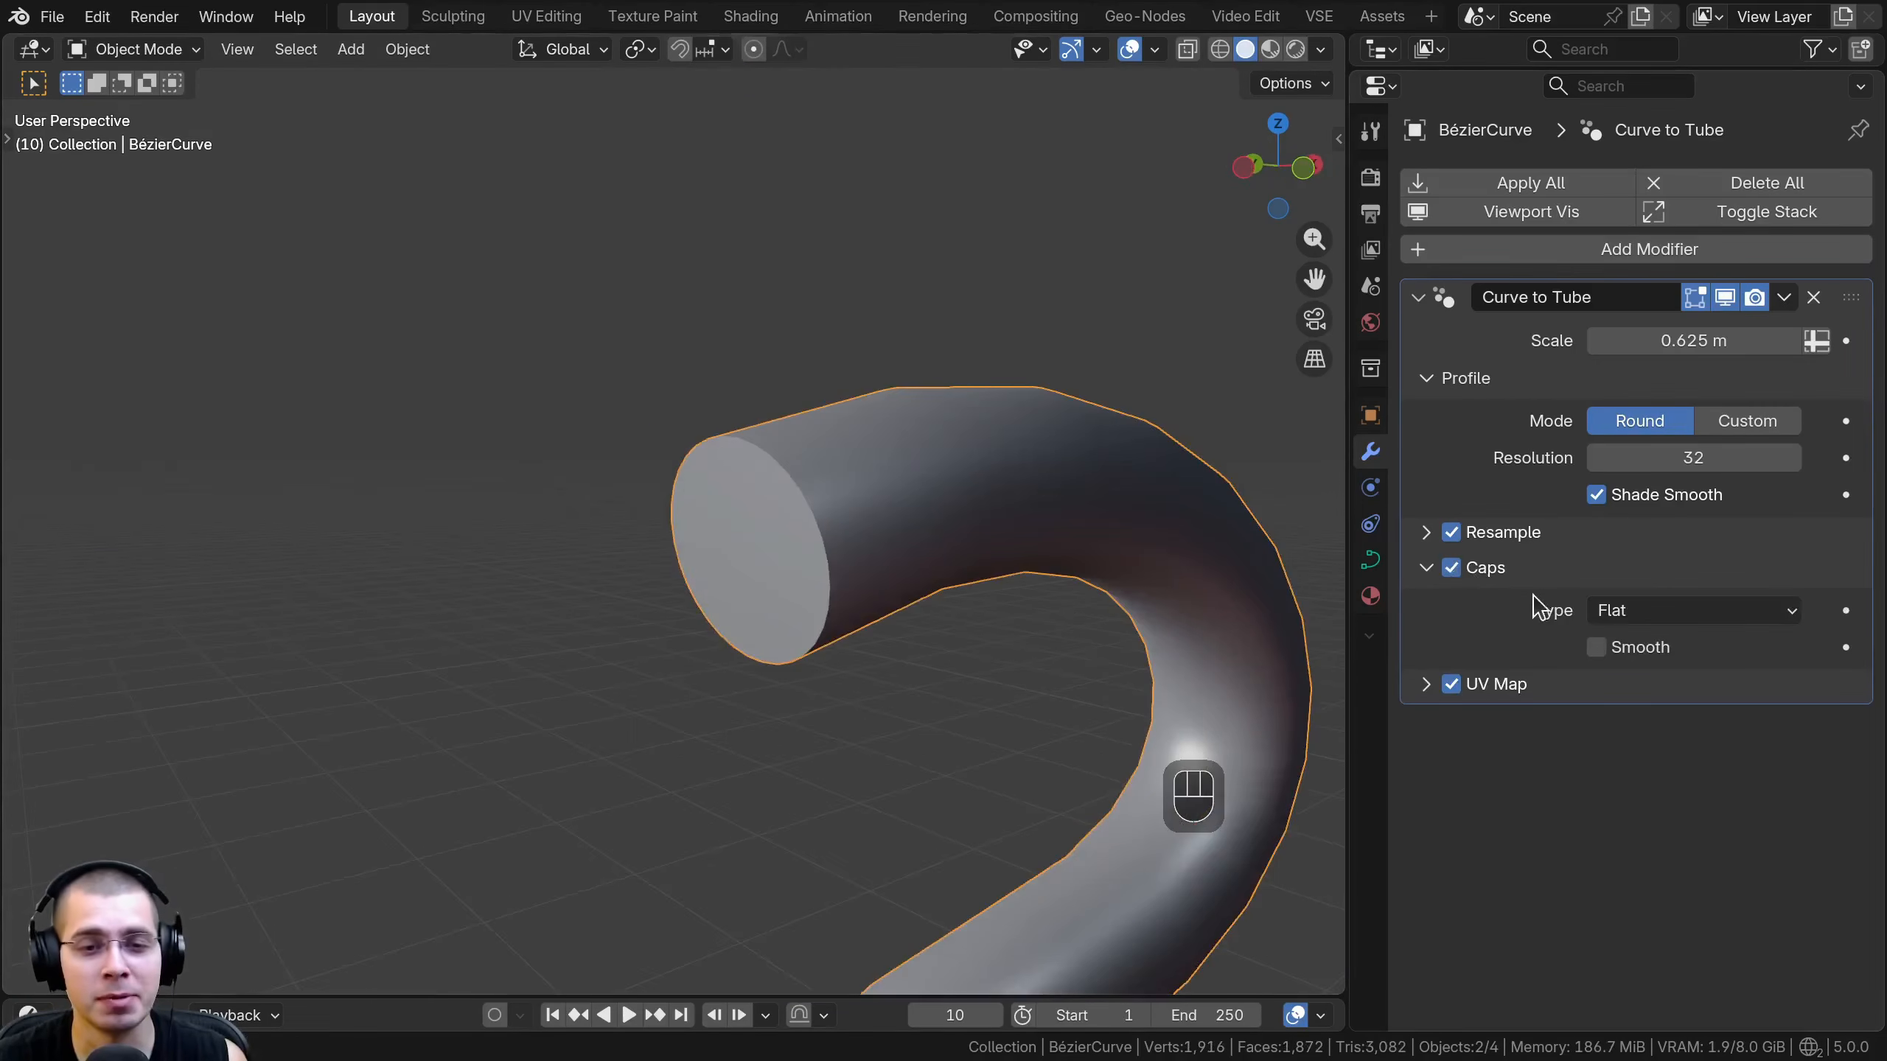
{"action": "left_click", "coordinate": [1450, 569]}
{"action": "middle_click_drag", "start_coordinate": [821, 611], "coordinate": [807, 392]}
{"action": "middle_click_drag", "start_coordinate": [821, 710], "coordinate": [1106, 537]}
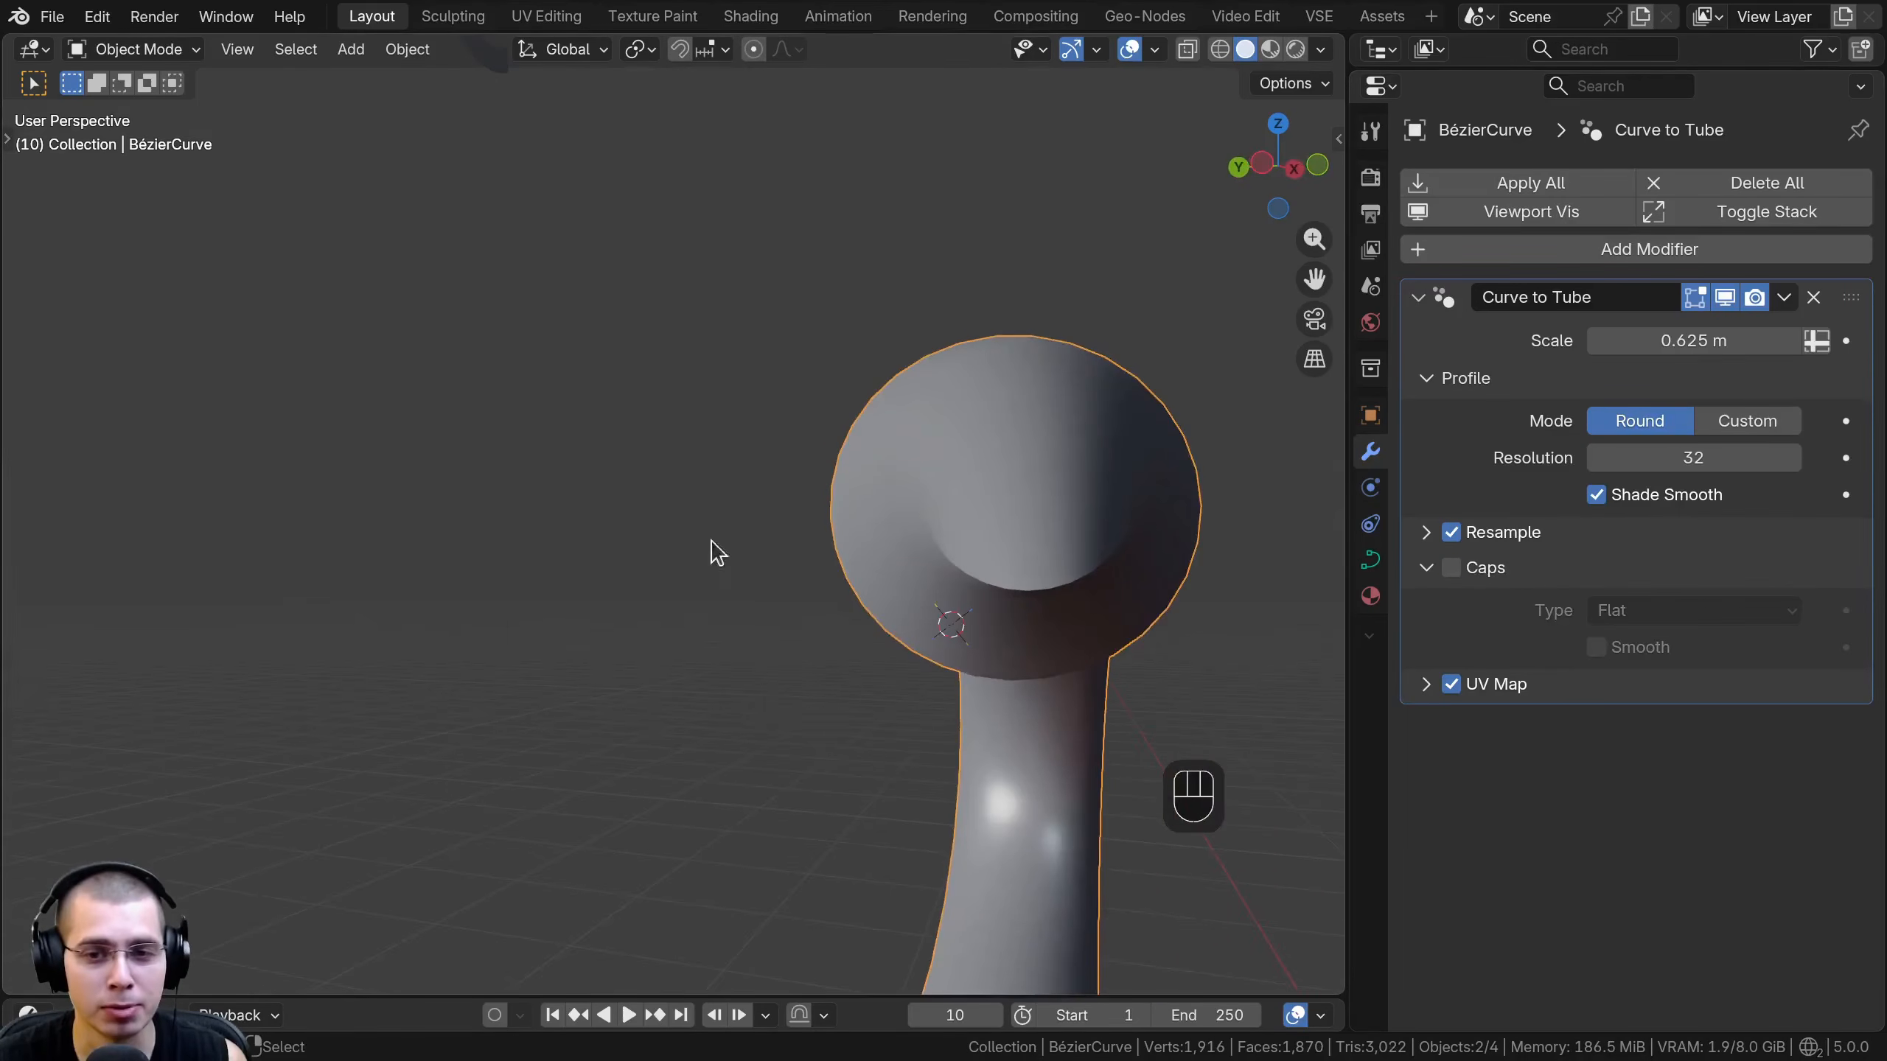
{"action": "middle_click_drag", "start_coordinate": [984, 606], "coordinate": [637, 594]}
{"action": "left_click", "coordinate": [1451, 568]}
- Try the Round cap type and inspect the rounded ends of the tube
{"action": "left_click", "coordinate": [1631, 611]}
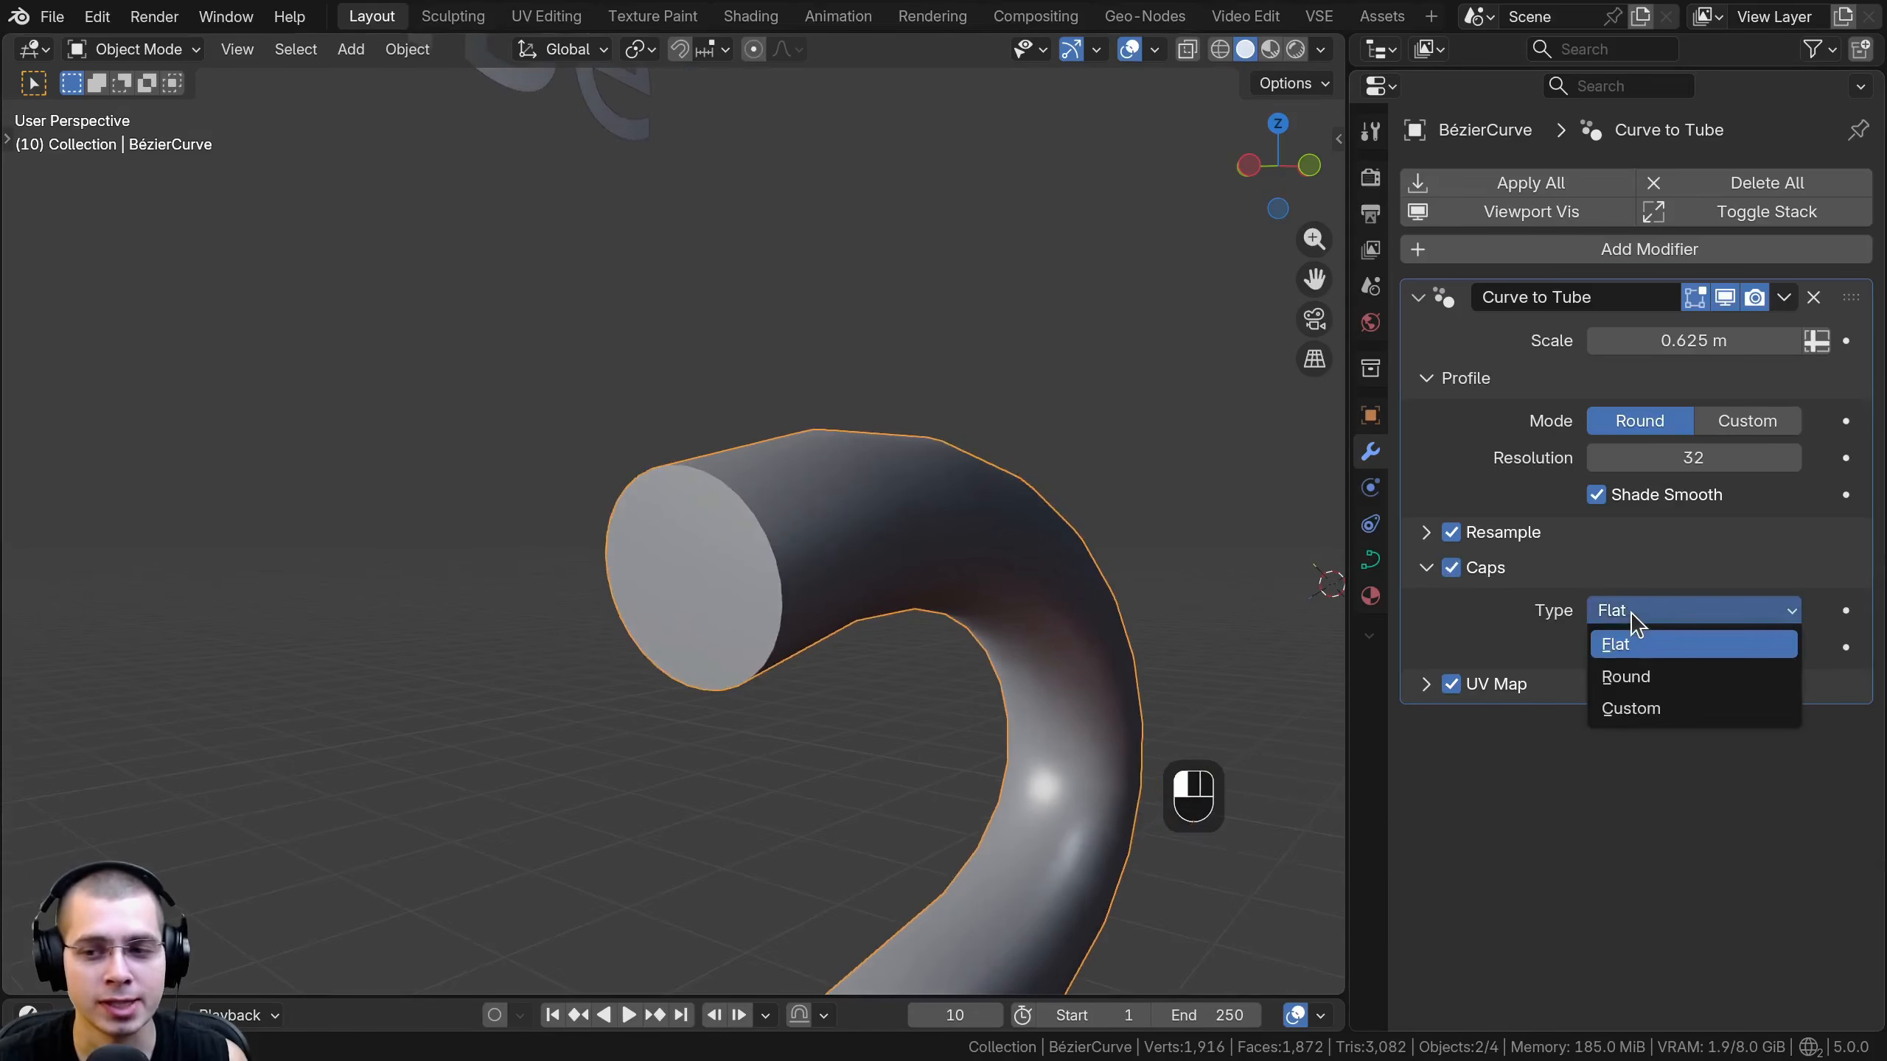
{"action": "left_click", "coordinate": [1636, 680]}
{"action": "middle_click_drag", "start_coordinate": [778, 409], "coordinate": [668, 419]}
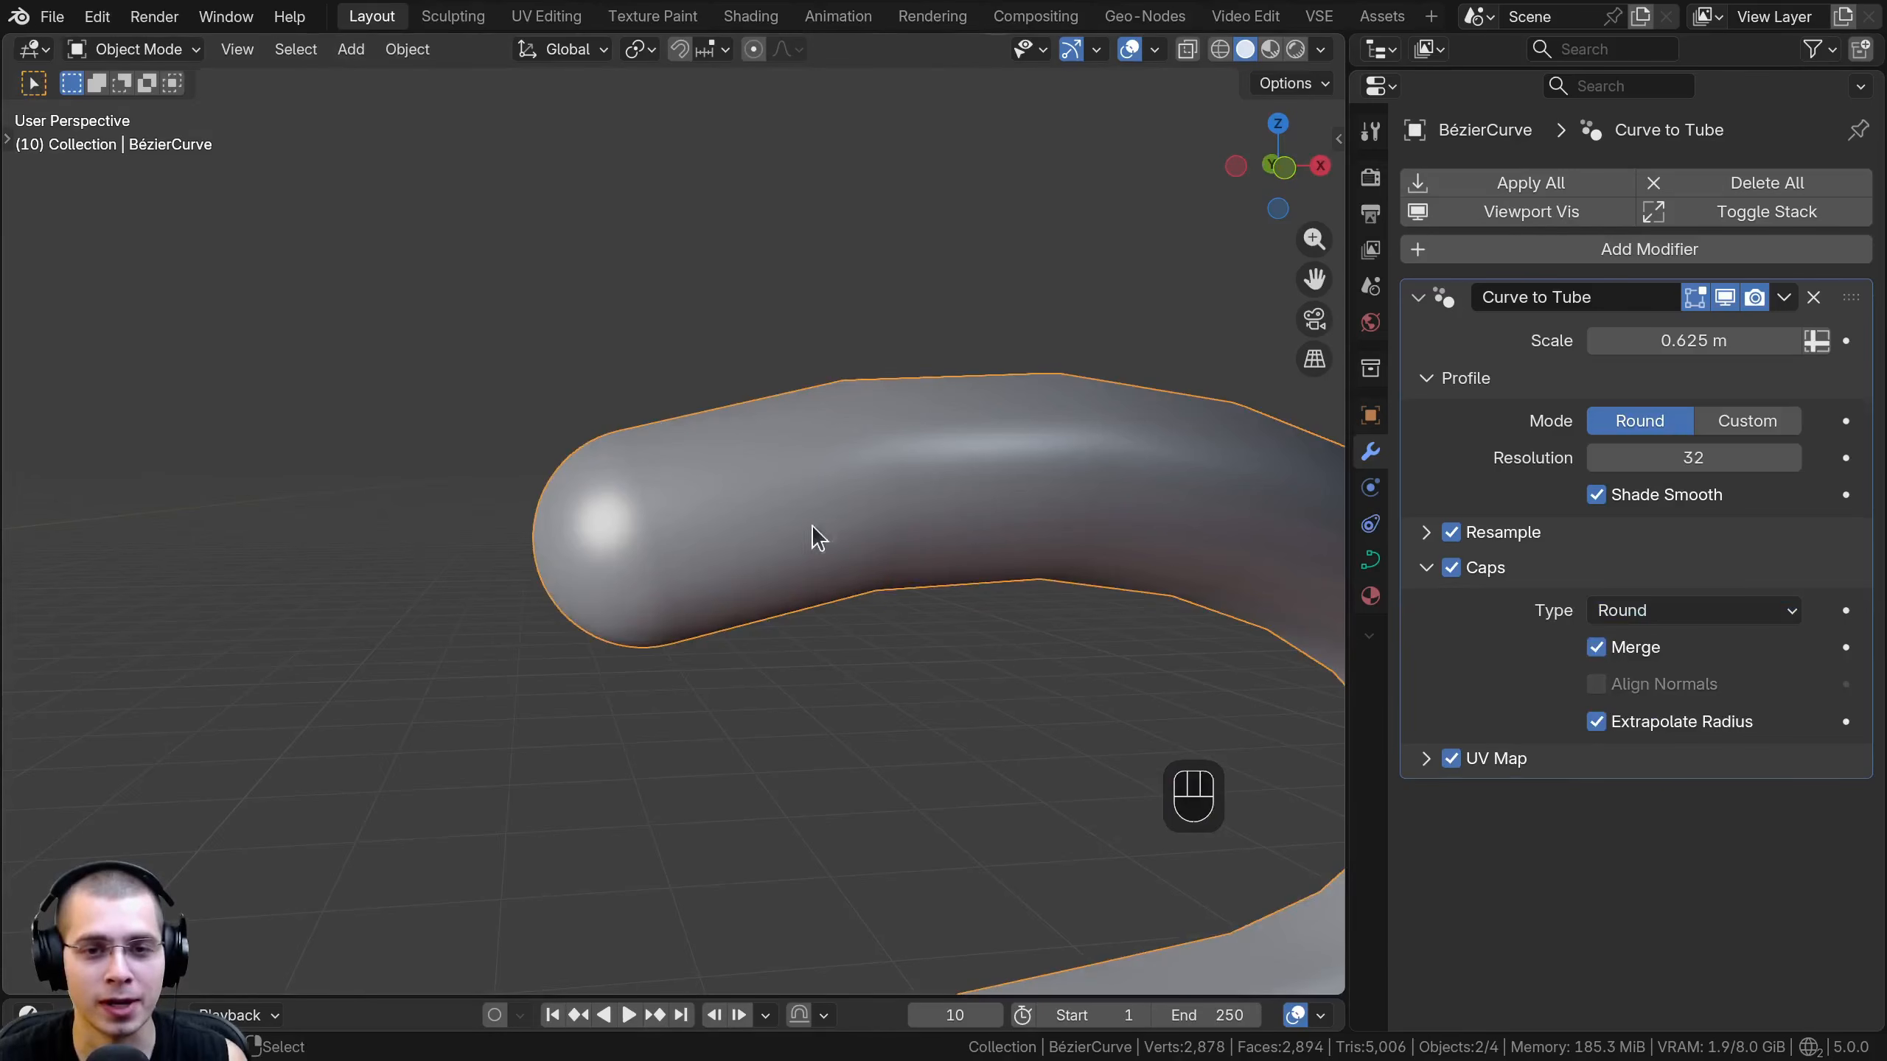
{"action": "scroll", "coordinate": [811, 526], "scroll_direction": "down", "scroll_amount": 4}
{"action": "middle_click_drag", "start_coordinate": [879, 593], "coordinate": [921, 571], "text": "shift"}
{"action": "middle_click_drag", "start_coordinate": [921, 572], "coordinate": [809, 632]}
{"action": "scroll", "coordinate": [807, 585], "scroll_direction": "up", "scroll_amount": 1}
{"action": "scroll", "coordinate": [855, 628], "scroll_direction": "up", "scroll_amount": 3}
- Set the caps' Type to Custom and inspect the two bulb-shaped meshes below the tube
{"action": "left_click", "coordinate": [1657, 610]}
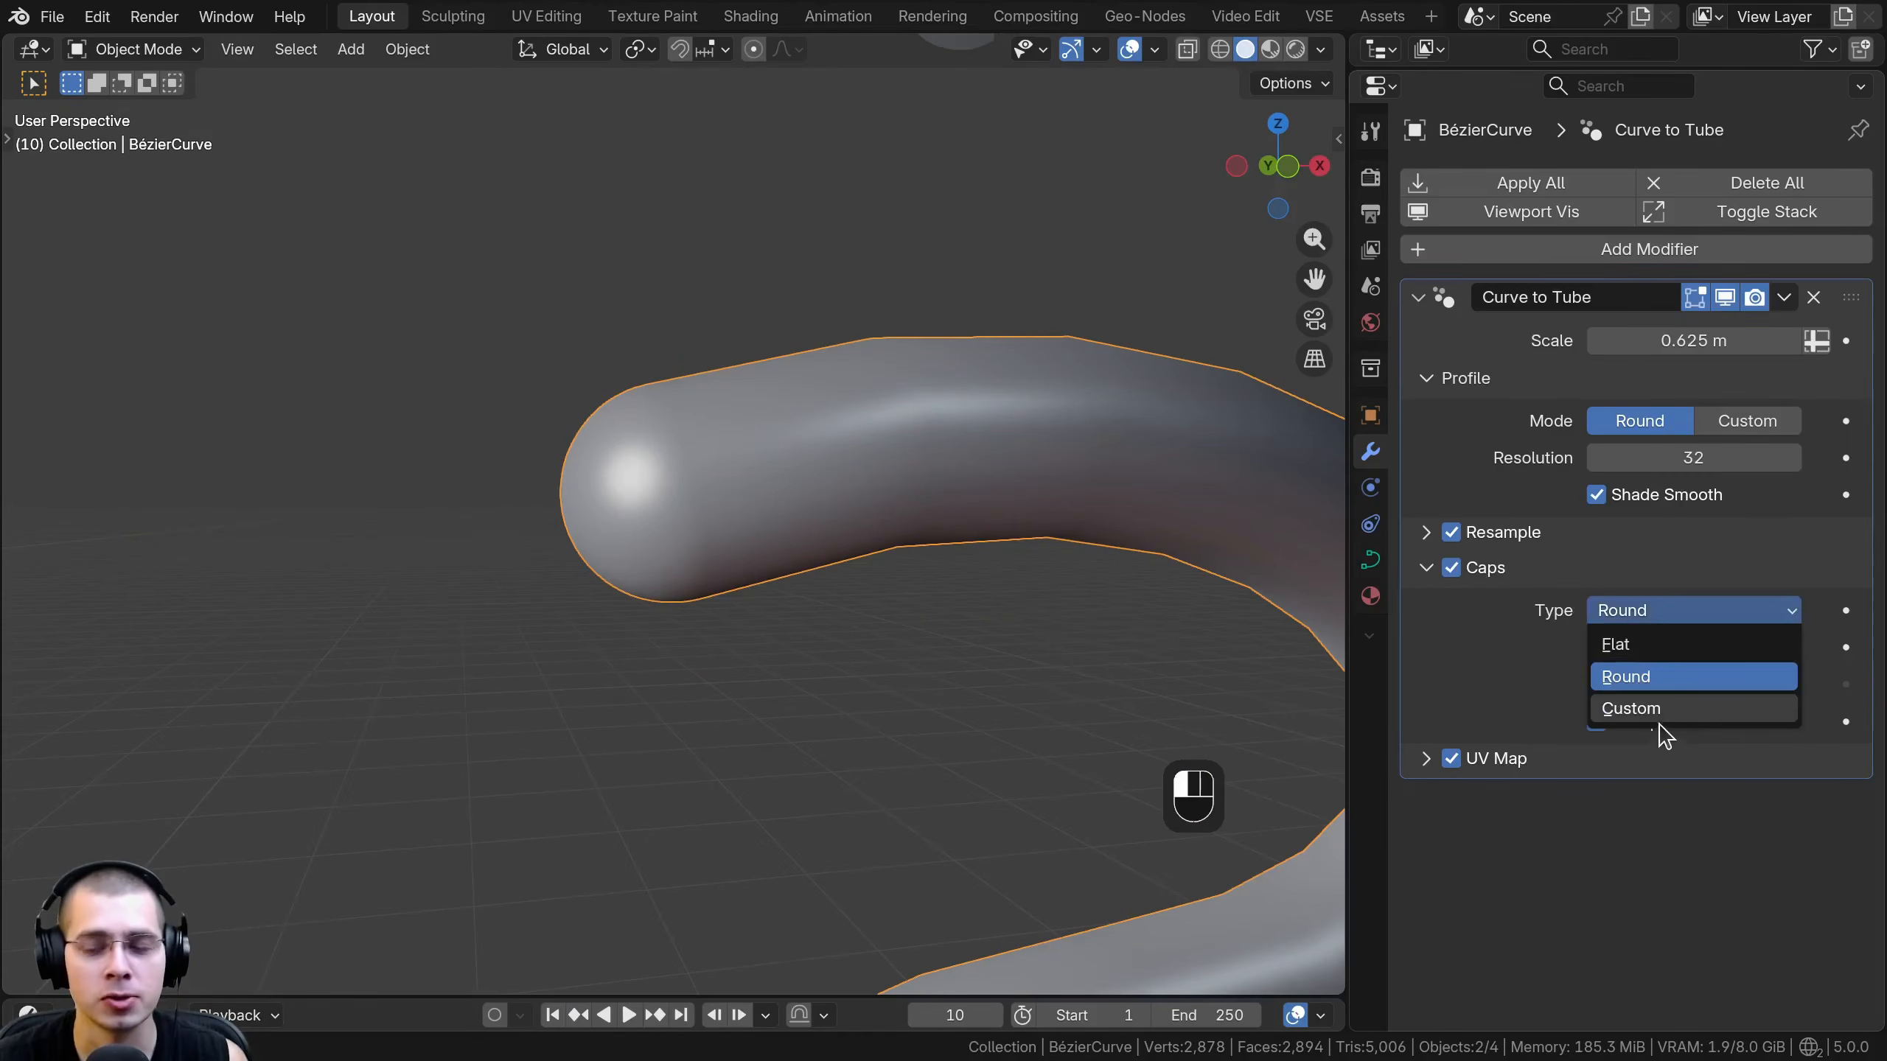
{"action": "left_click", "coordinate": [1642, 708]}
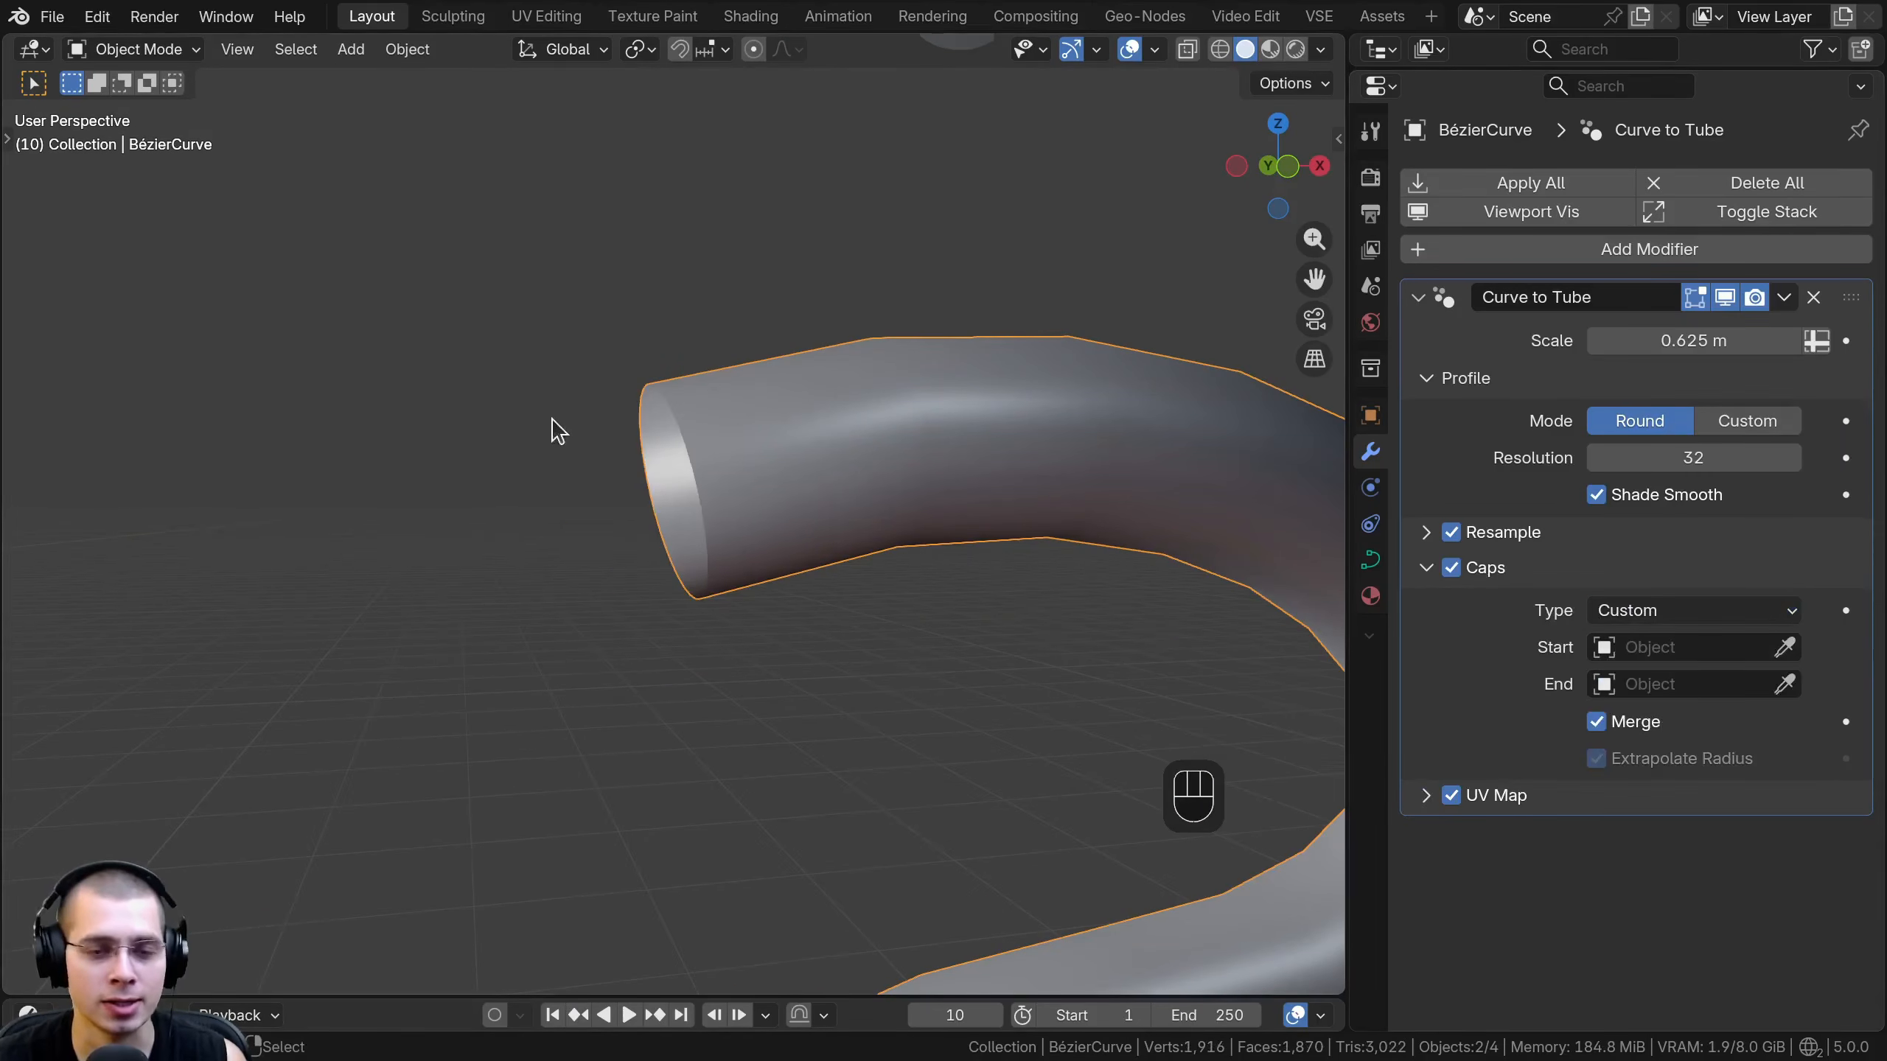
{"action": "scroll", "coordinate": [555, 424], "scroll_direction": "down", "scroll_amount": 6}
{"action": "middle_click_drag", "start_coordinate": [788, 594], "coordinate": [727, 467], "text": "shift"}
{"action": "scroll", "coordinate": [746, 464], "scroll_direction": "down", "scroll_amount": 2}
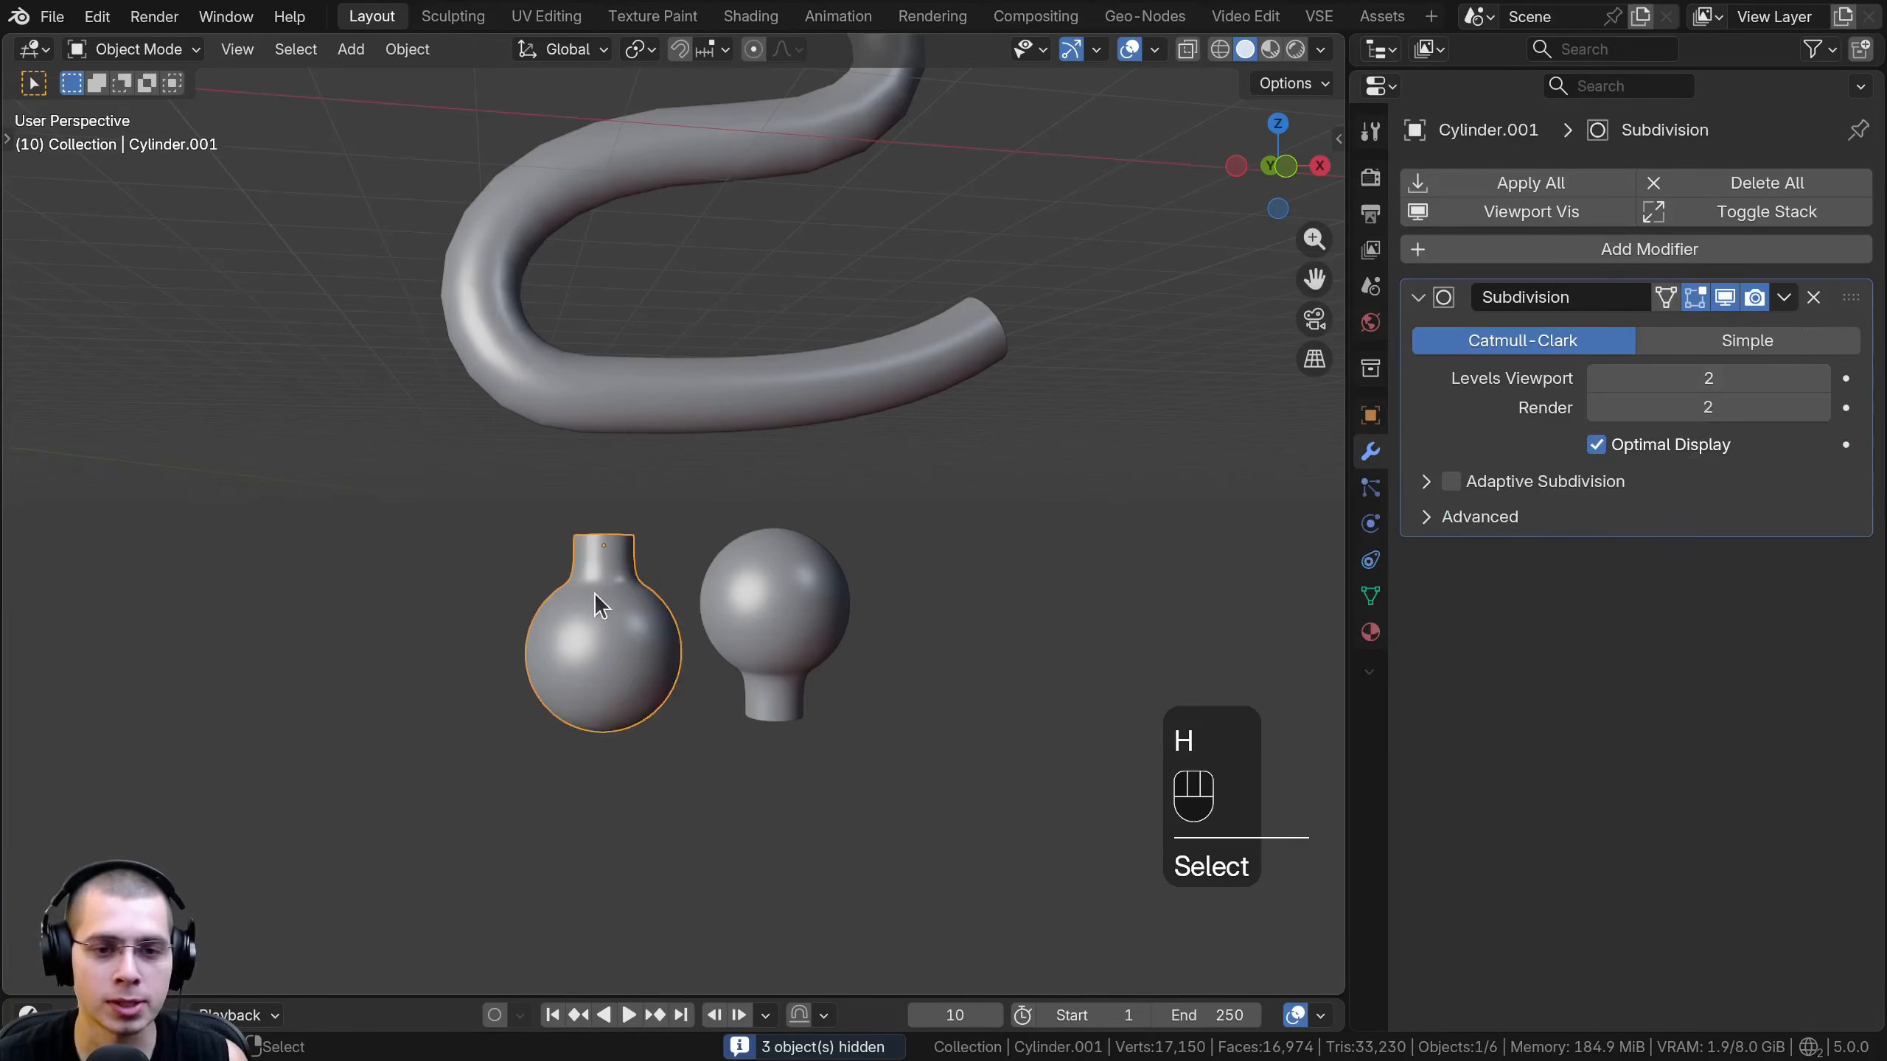
{"action": "middle_click_drag", "start_coordinate": [600, 606], "coordinate": [753, 617]}
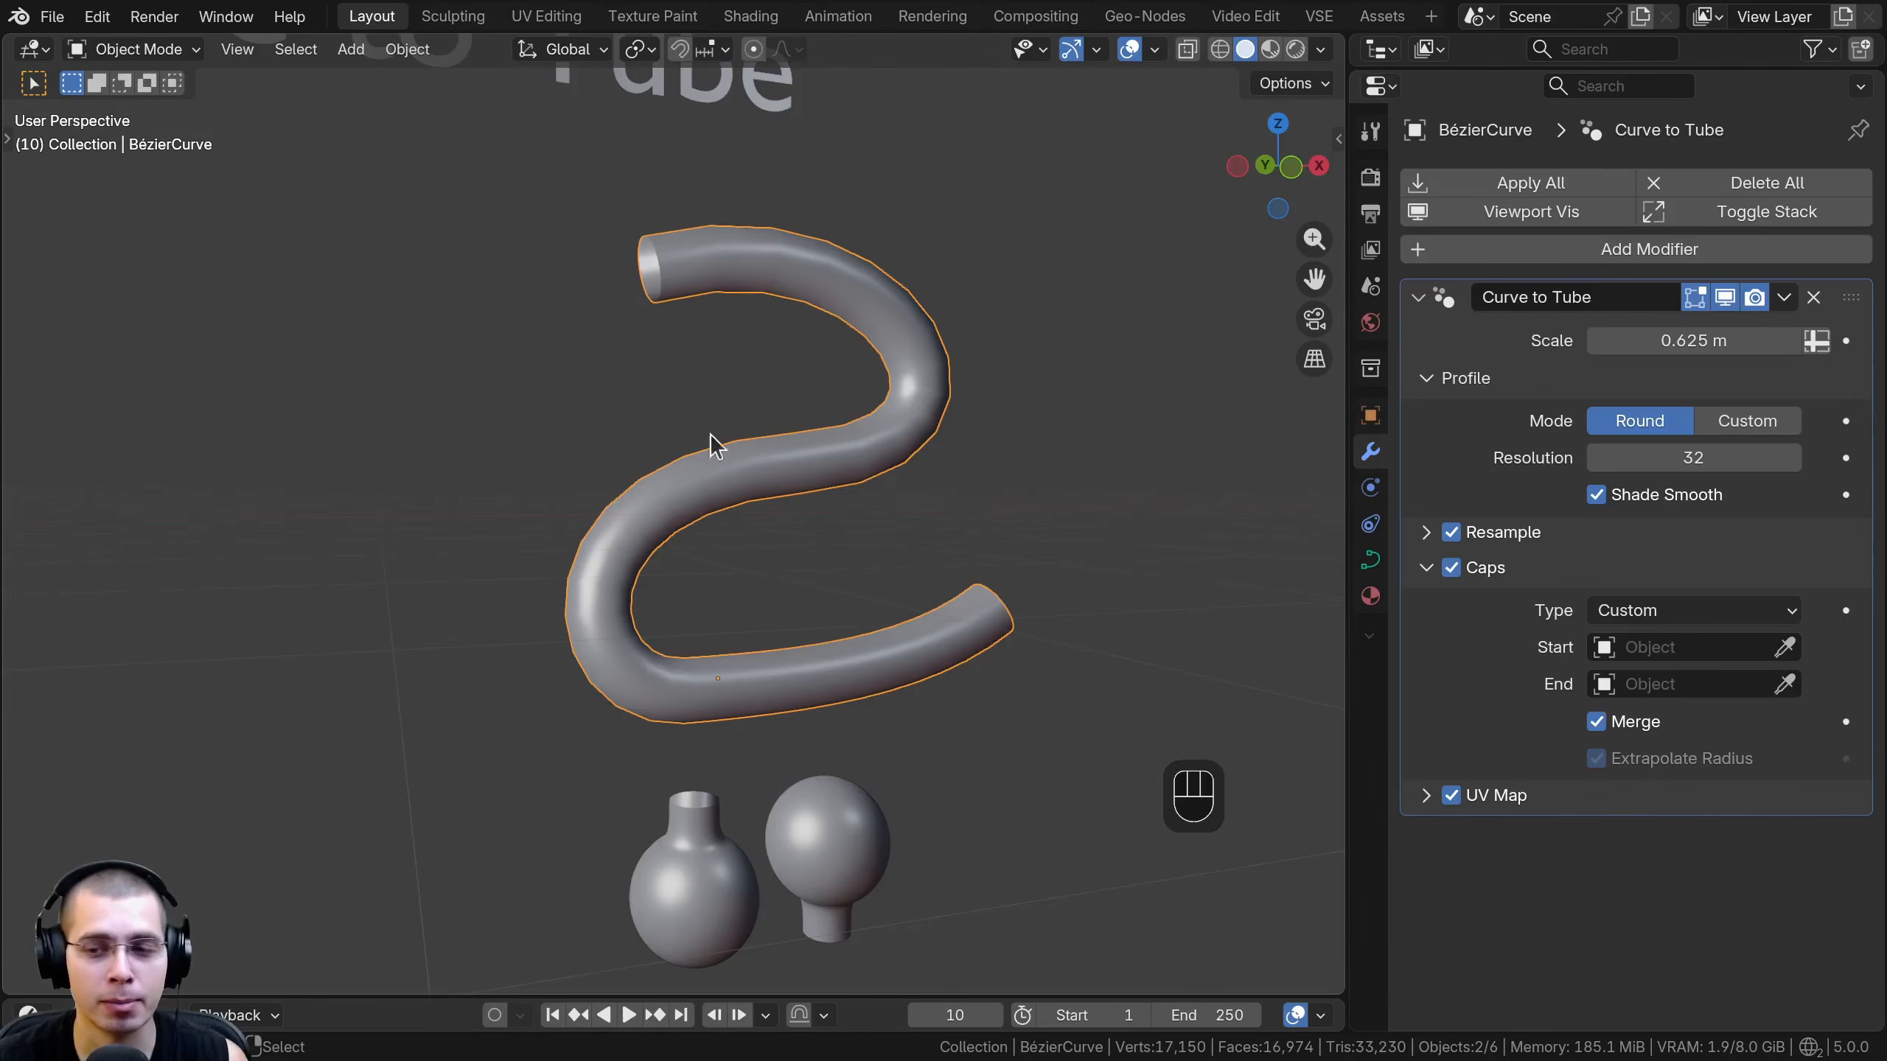
{"action": "middle_click_drag", "start_coordinate": [711, 444], "coordinate": [712, 430], "text": "shift"}
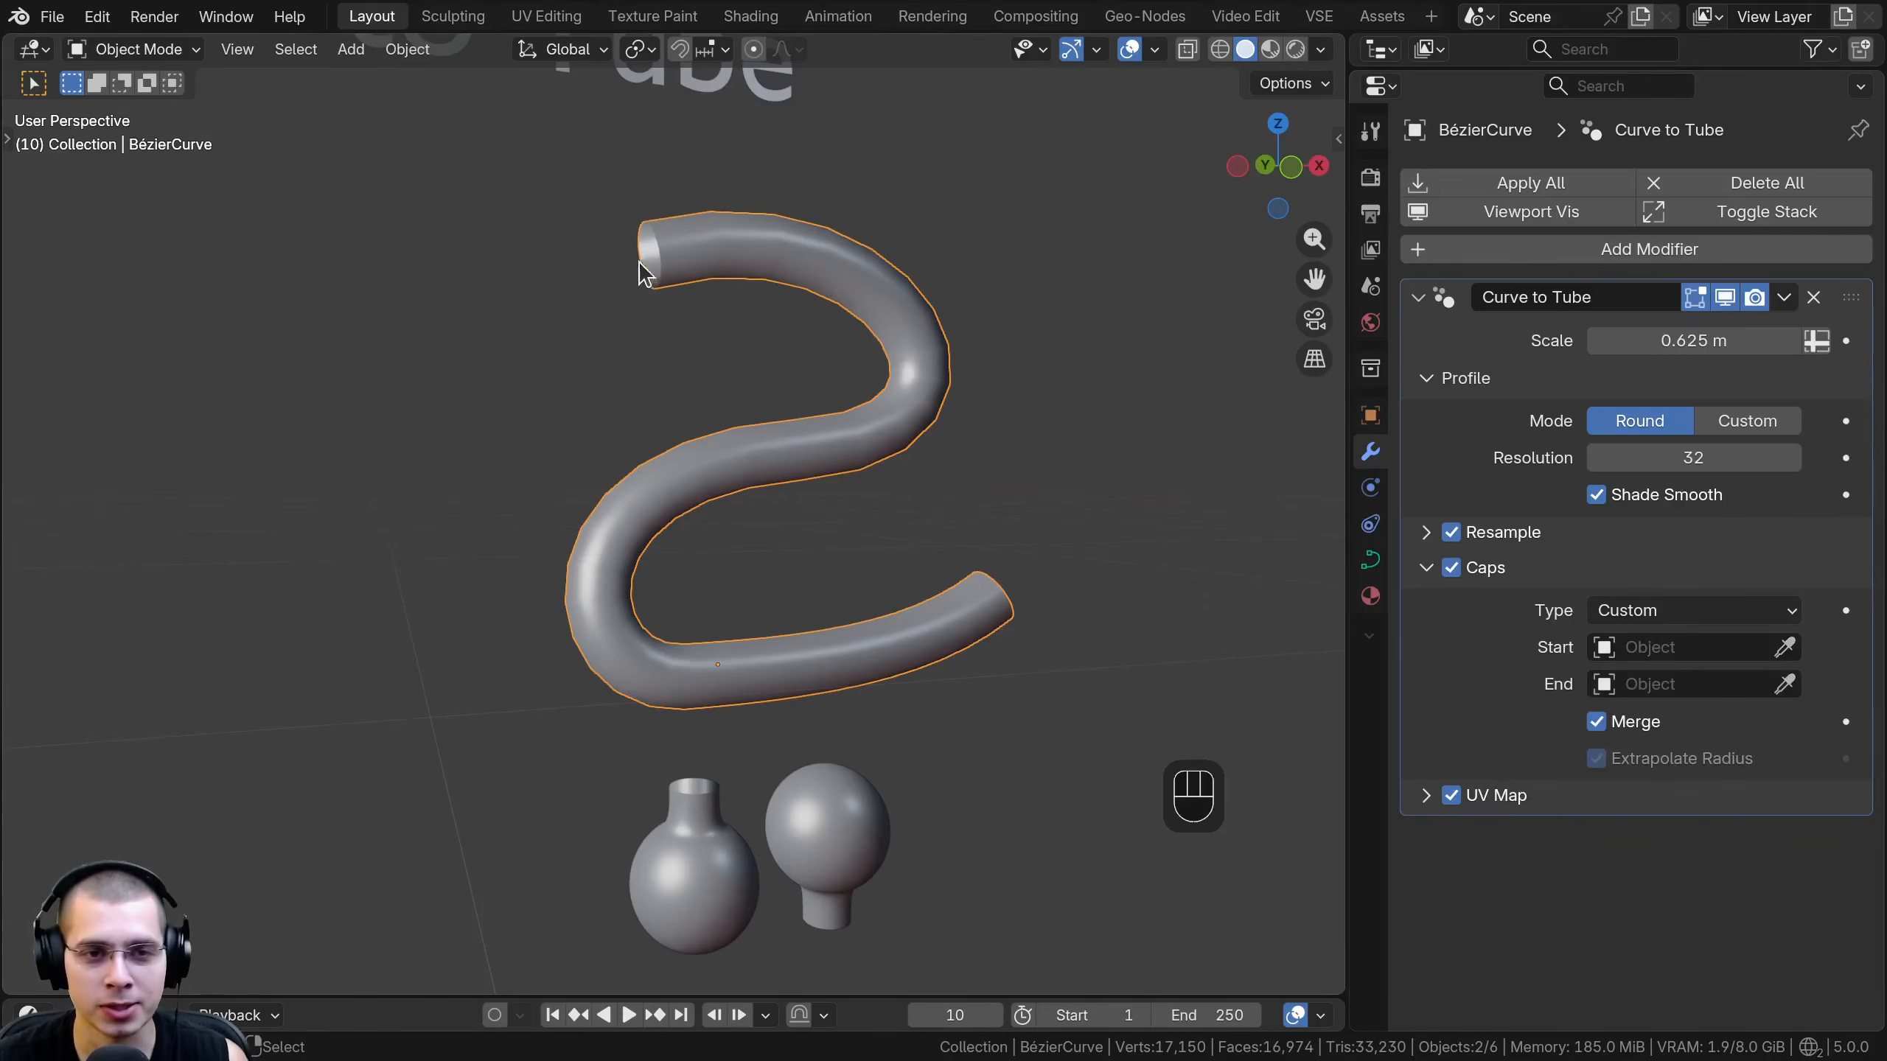
{"action": "left_click", "coordinate": [1786, 648]}
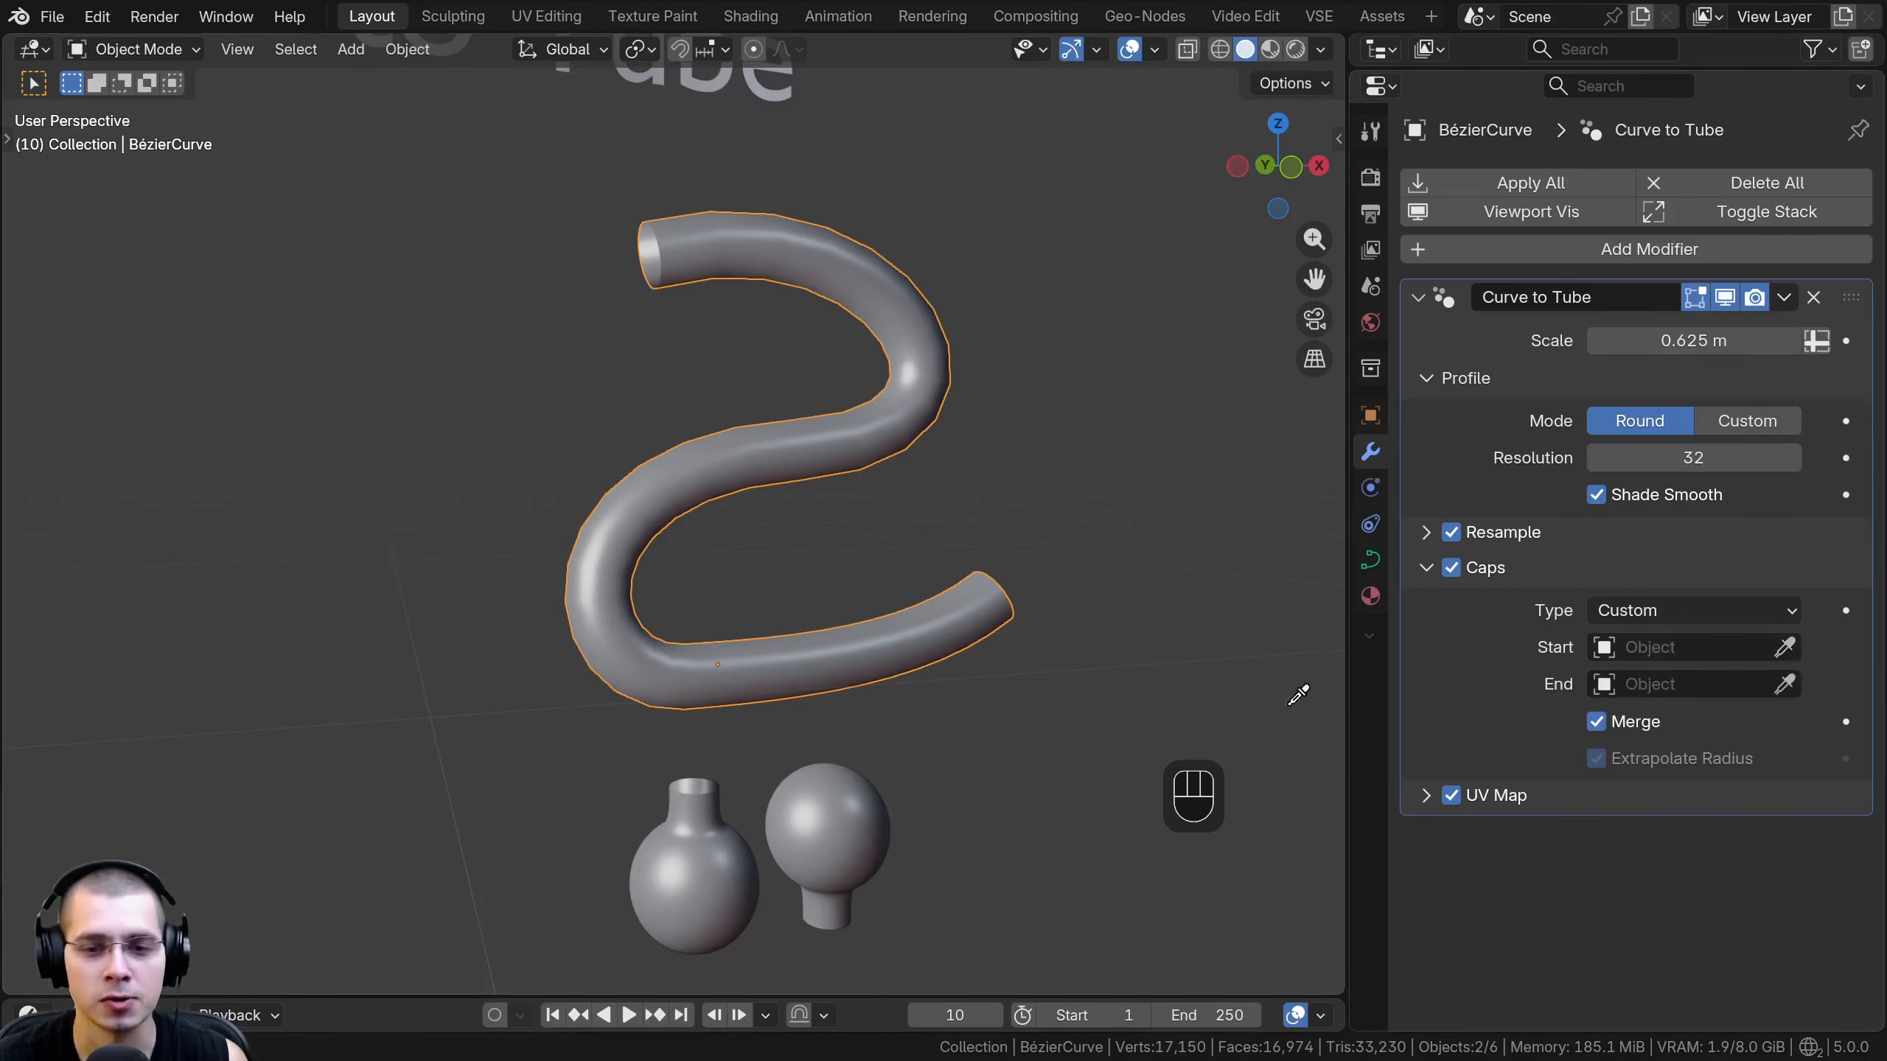
{"action": "left_click", "coordinate": [721, 792]}
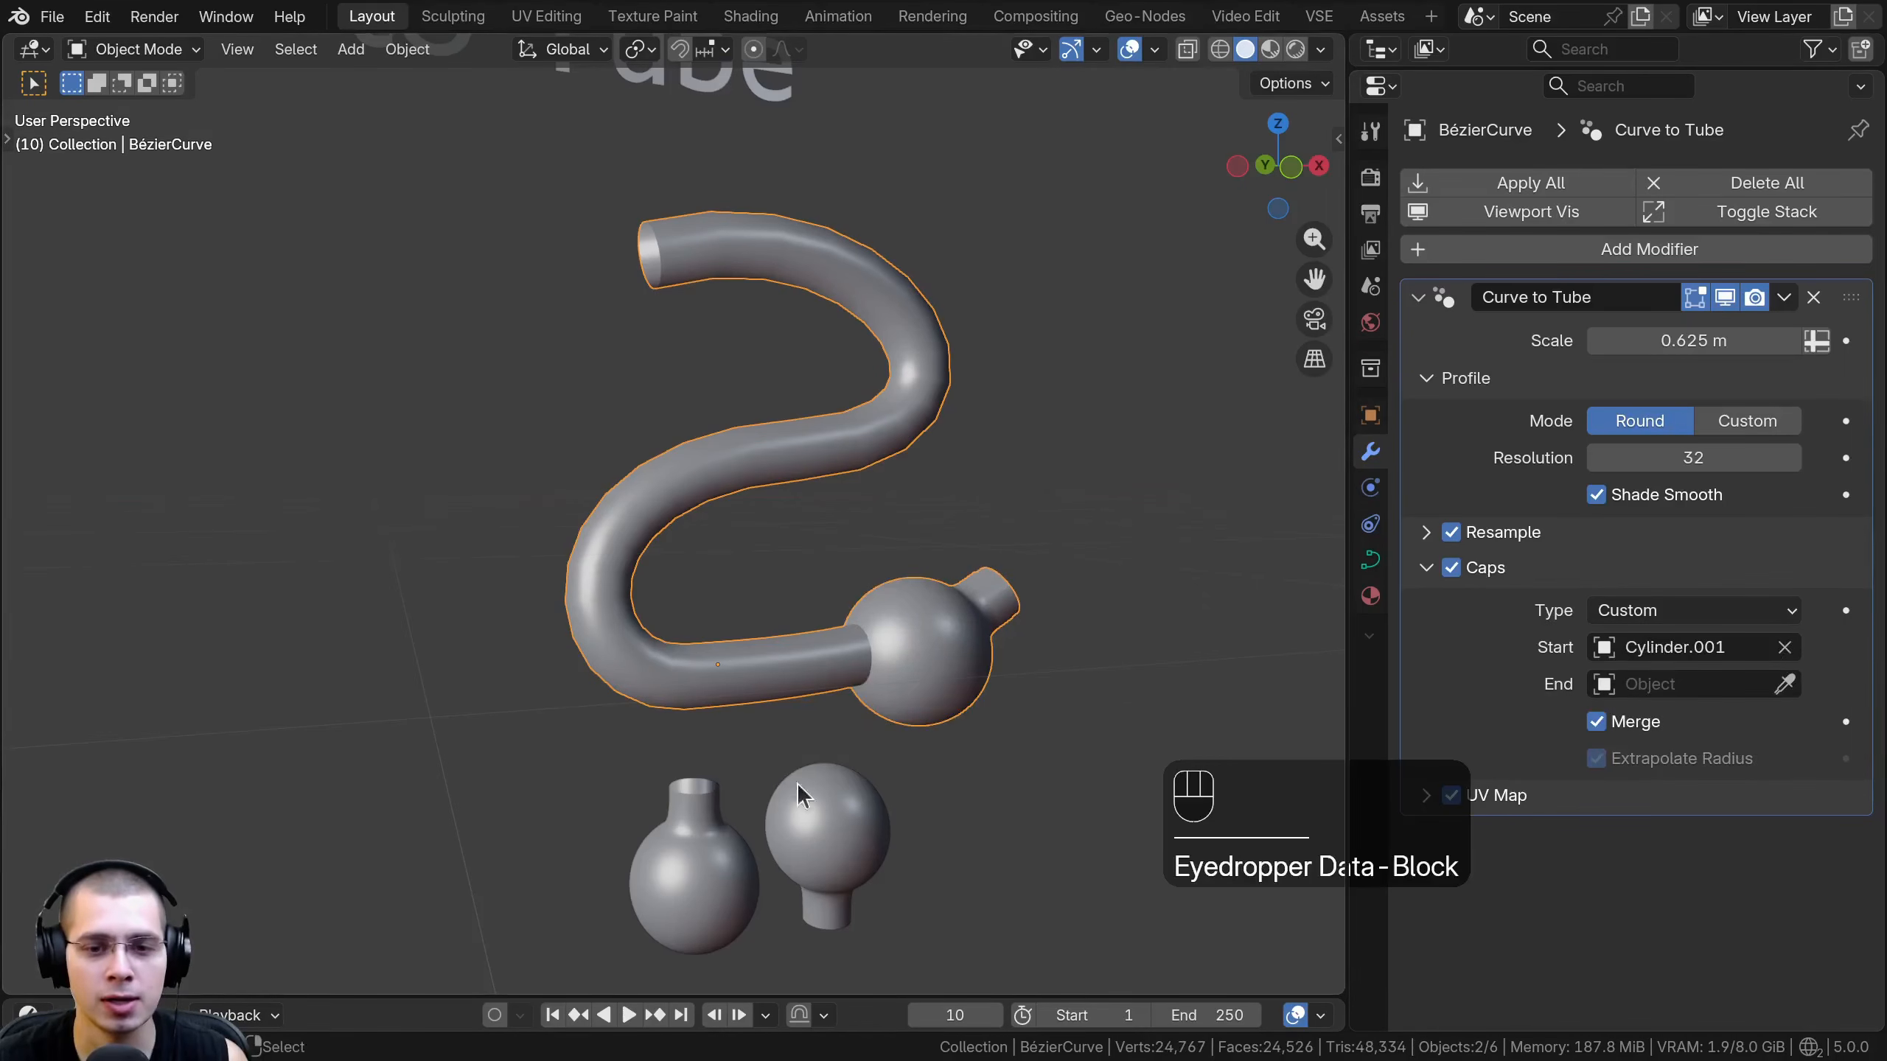
{"action": "left_click", "coordinate": [1785, 649]}
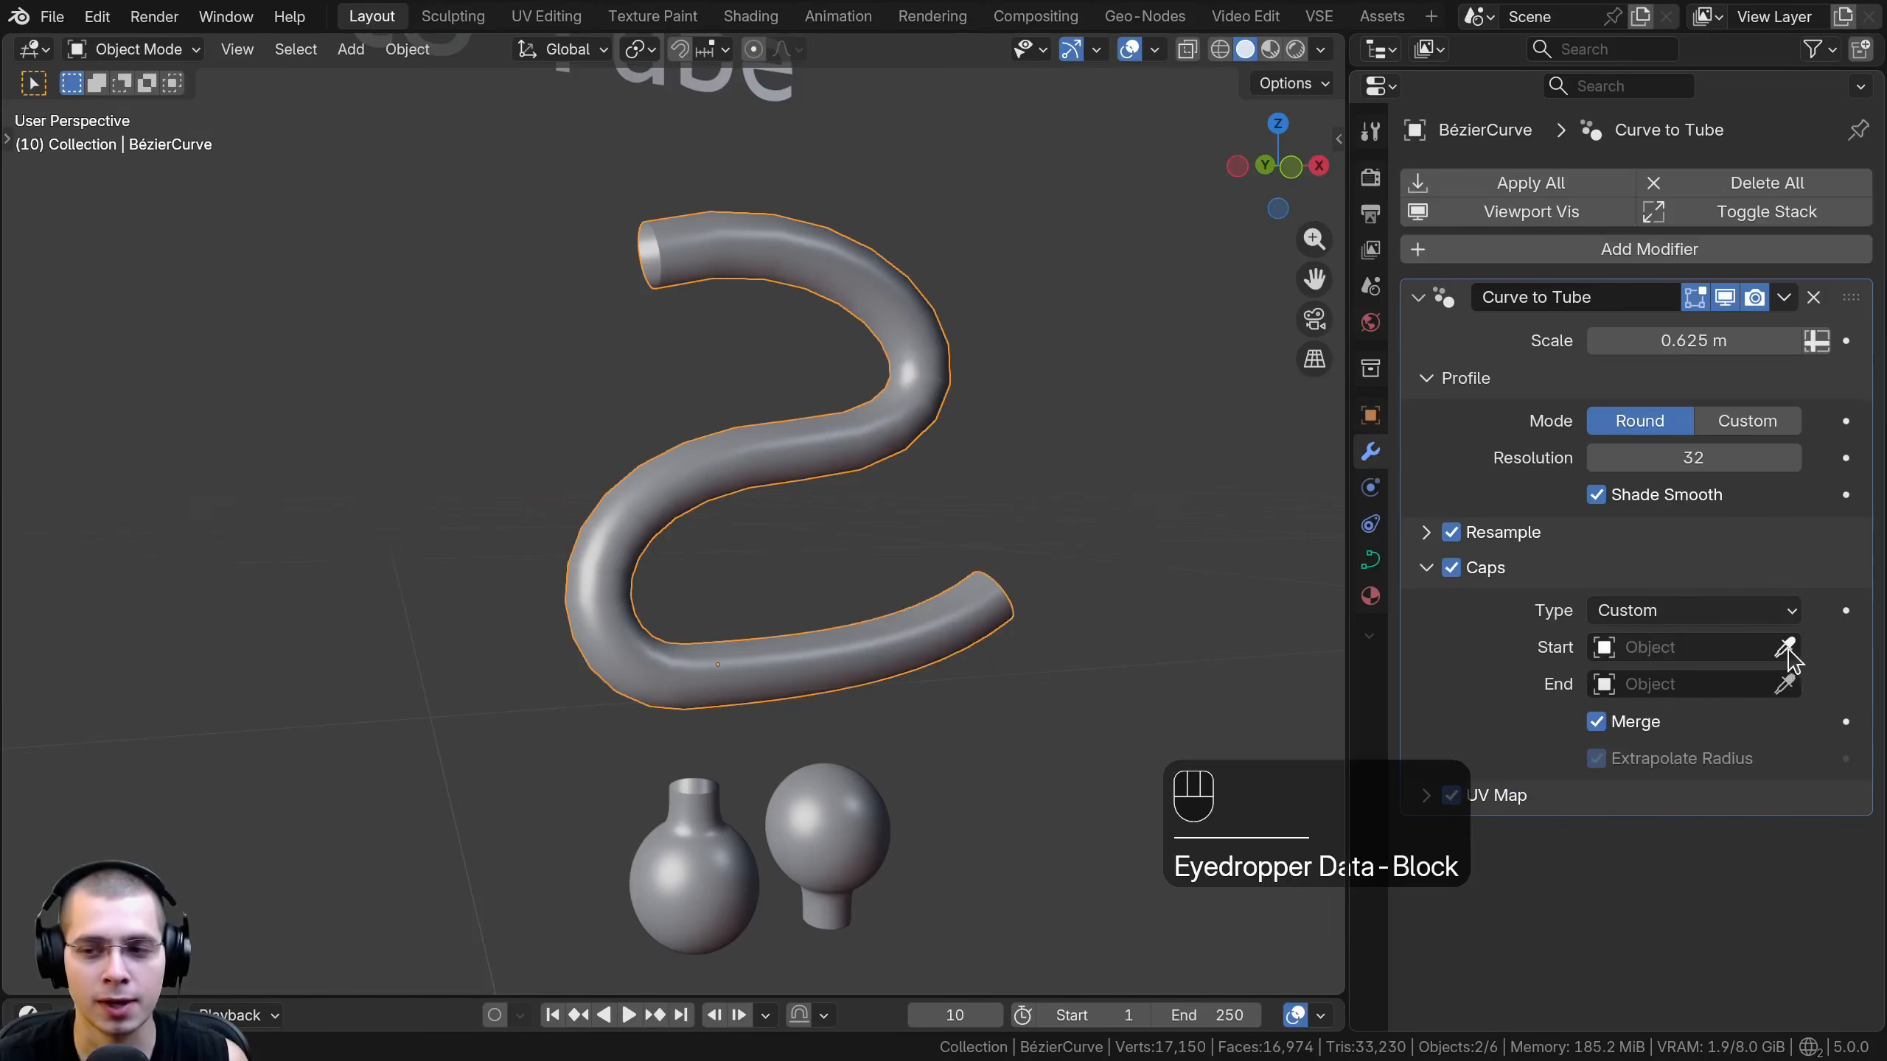
- Assign Cylinder.002 as the tube's Start cap and Cylinder.001 as its End cap
{"action": "left_click", "coordinate": [1784, 654]}
{"action": "left_click", "coordinate": [810, 806]}
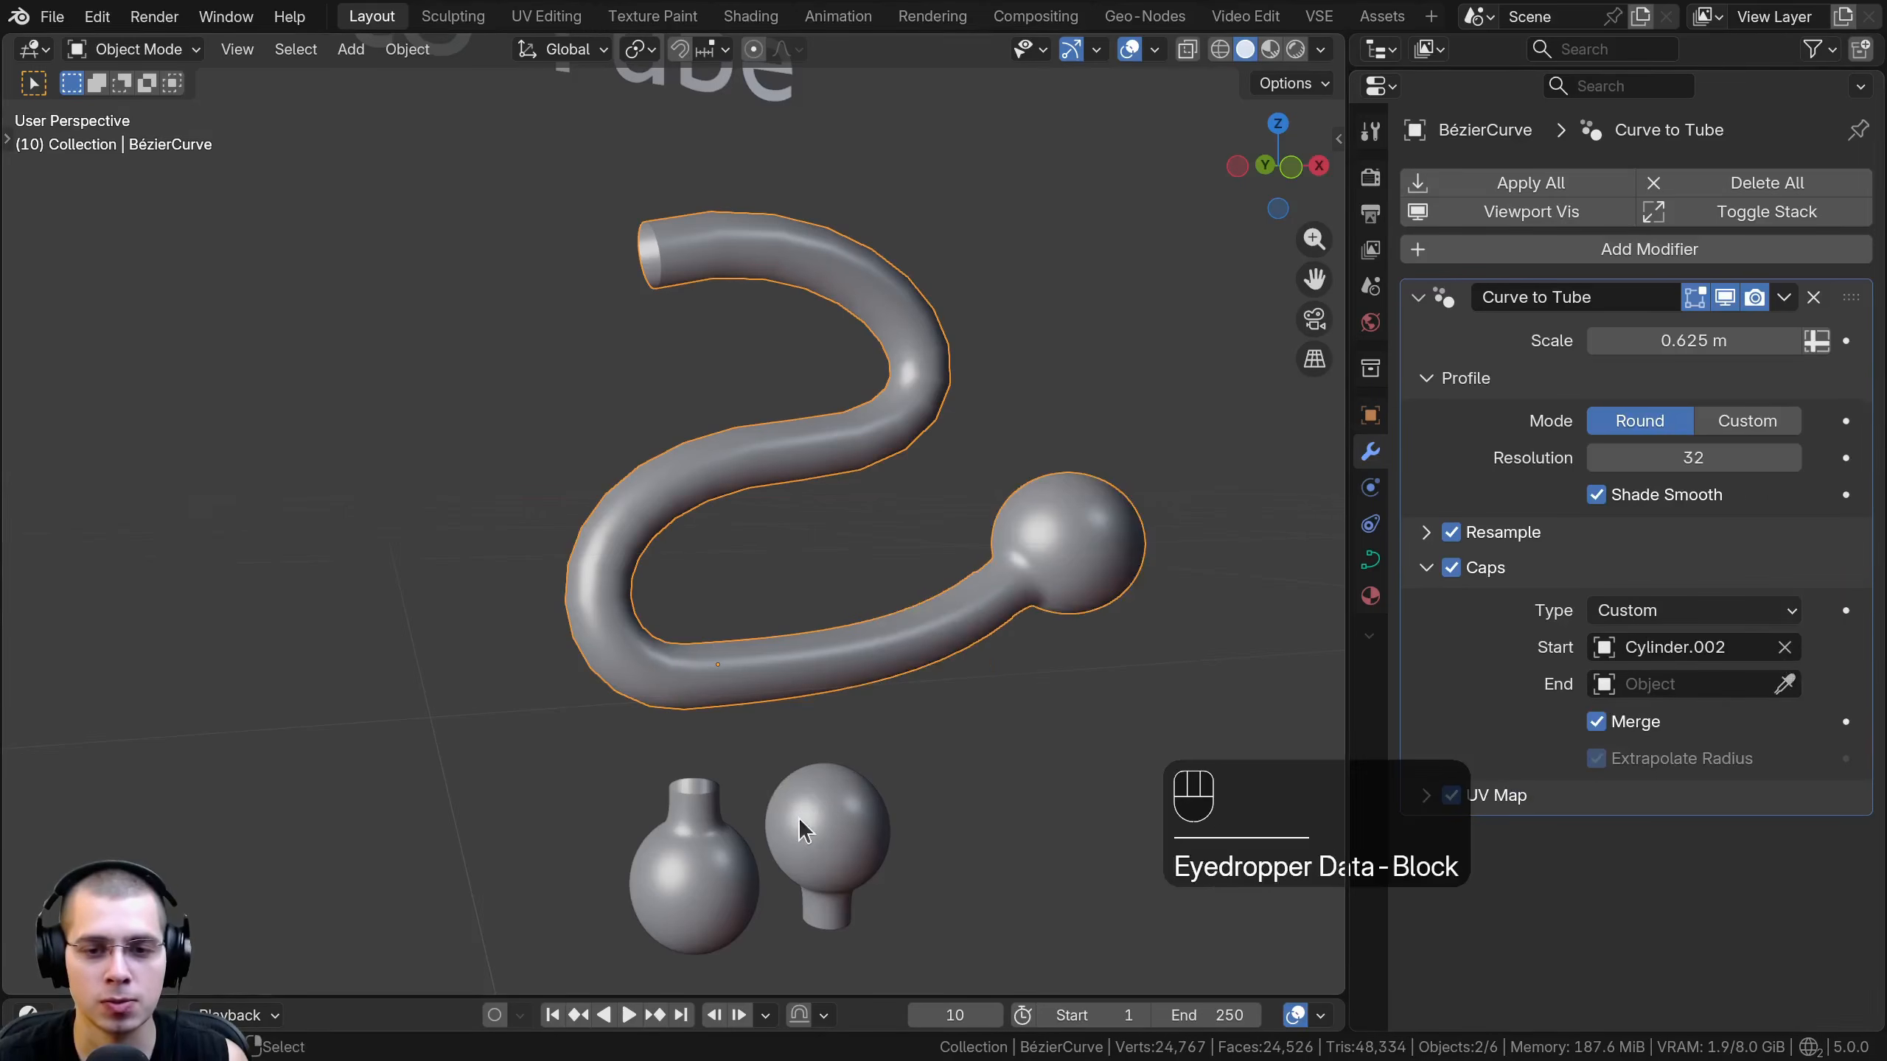
{"action": "left_click", "coordinate": [1790, 687]}
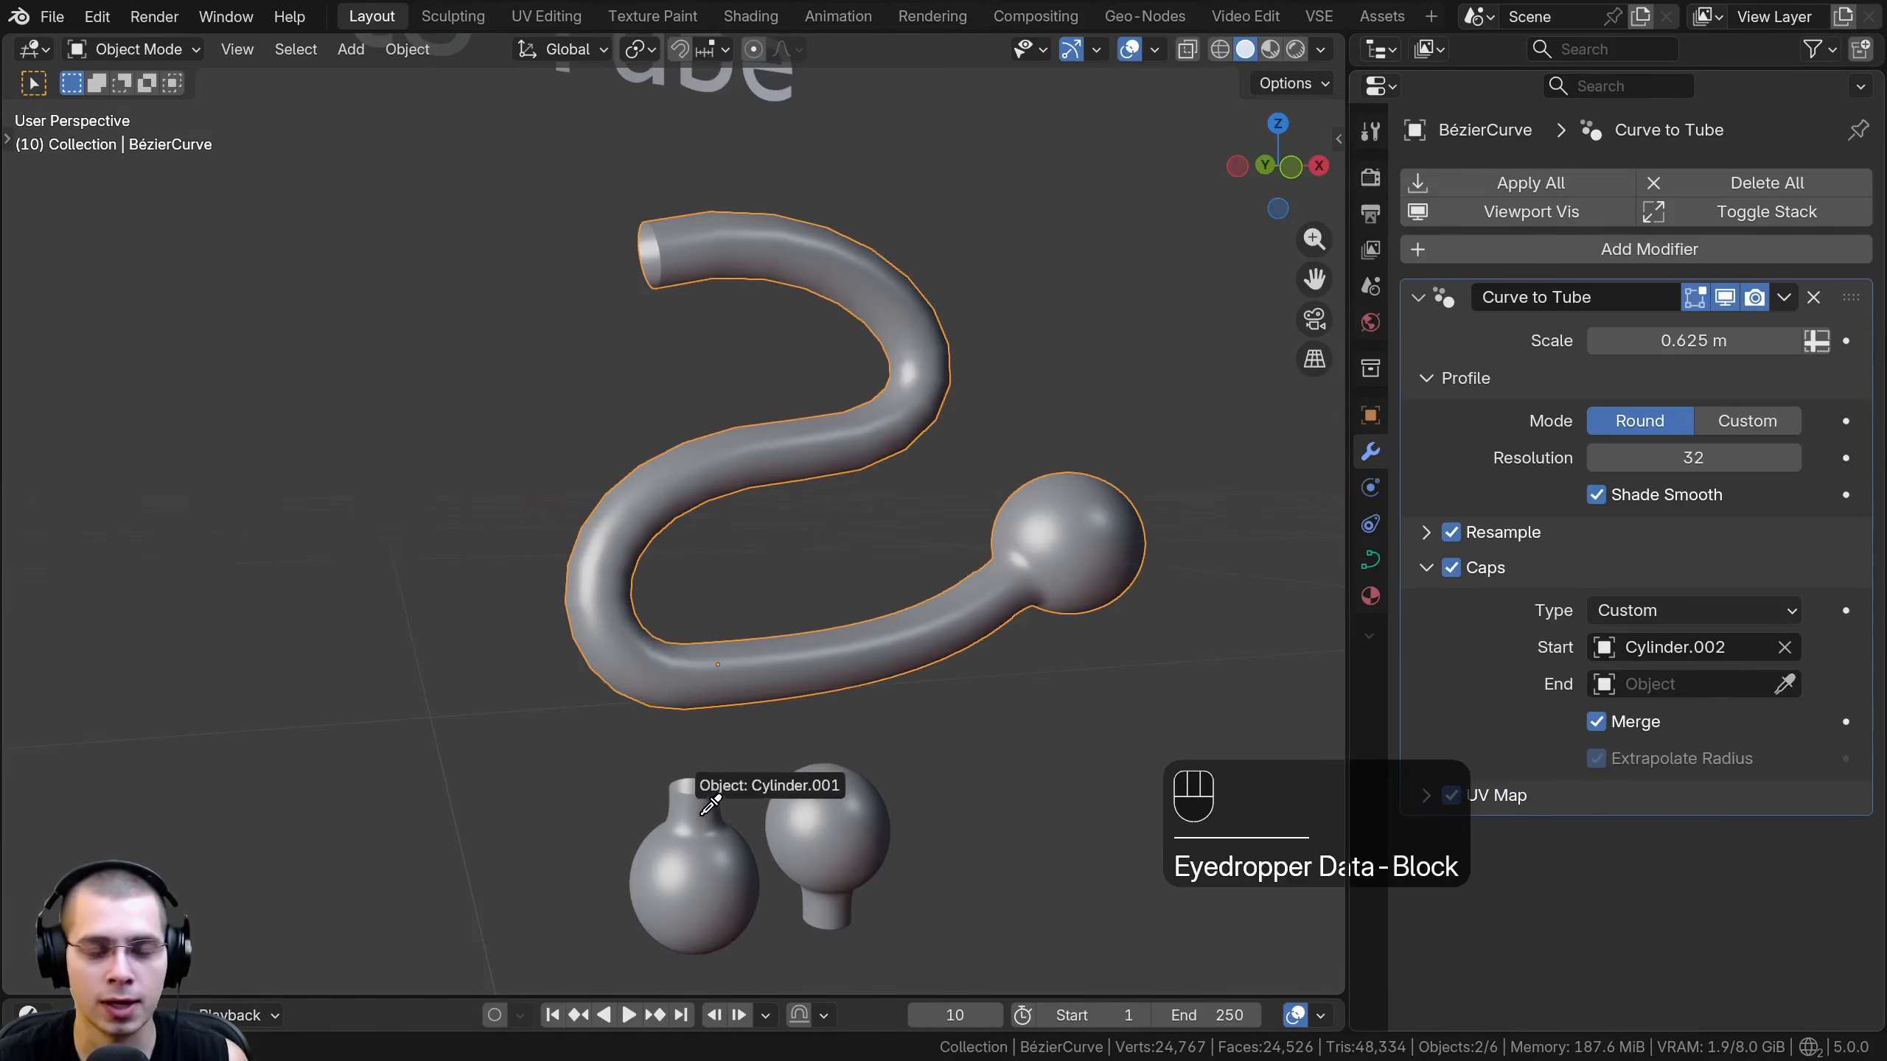
{"action": "left_click", "coordinate": [710, 796]}
- Try scaling all the geometry of both bulb-shaped cap objects in Edit Mode
{"action": "key", "text": "Tab"}
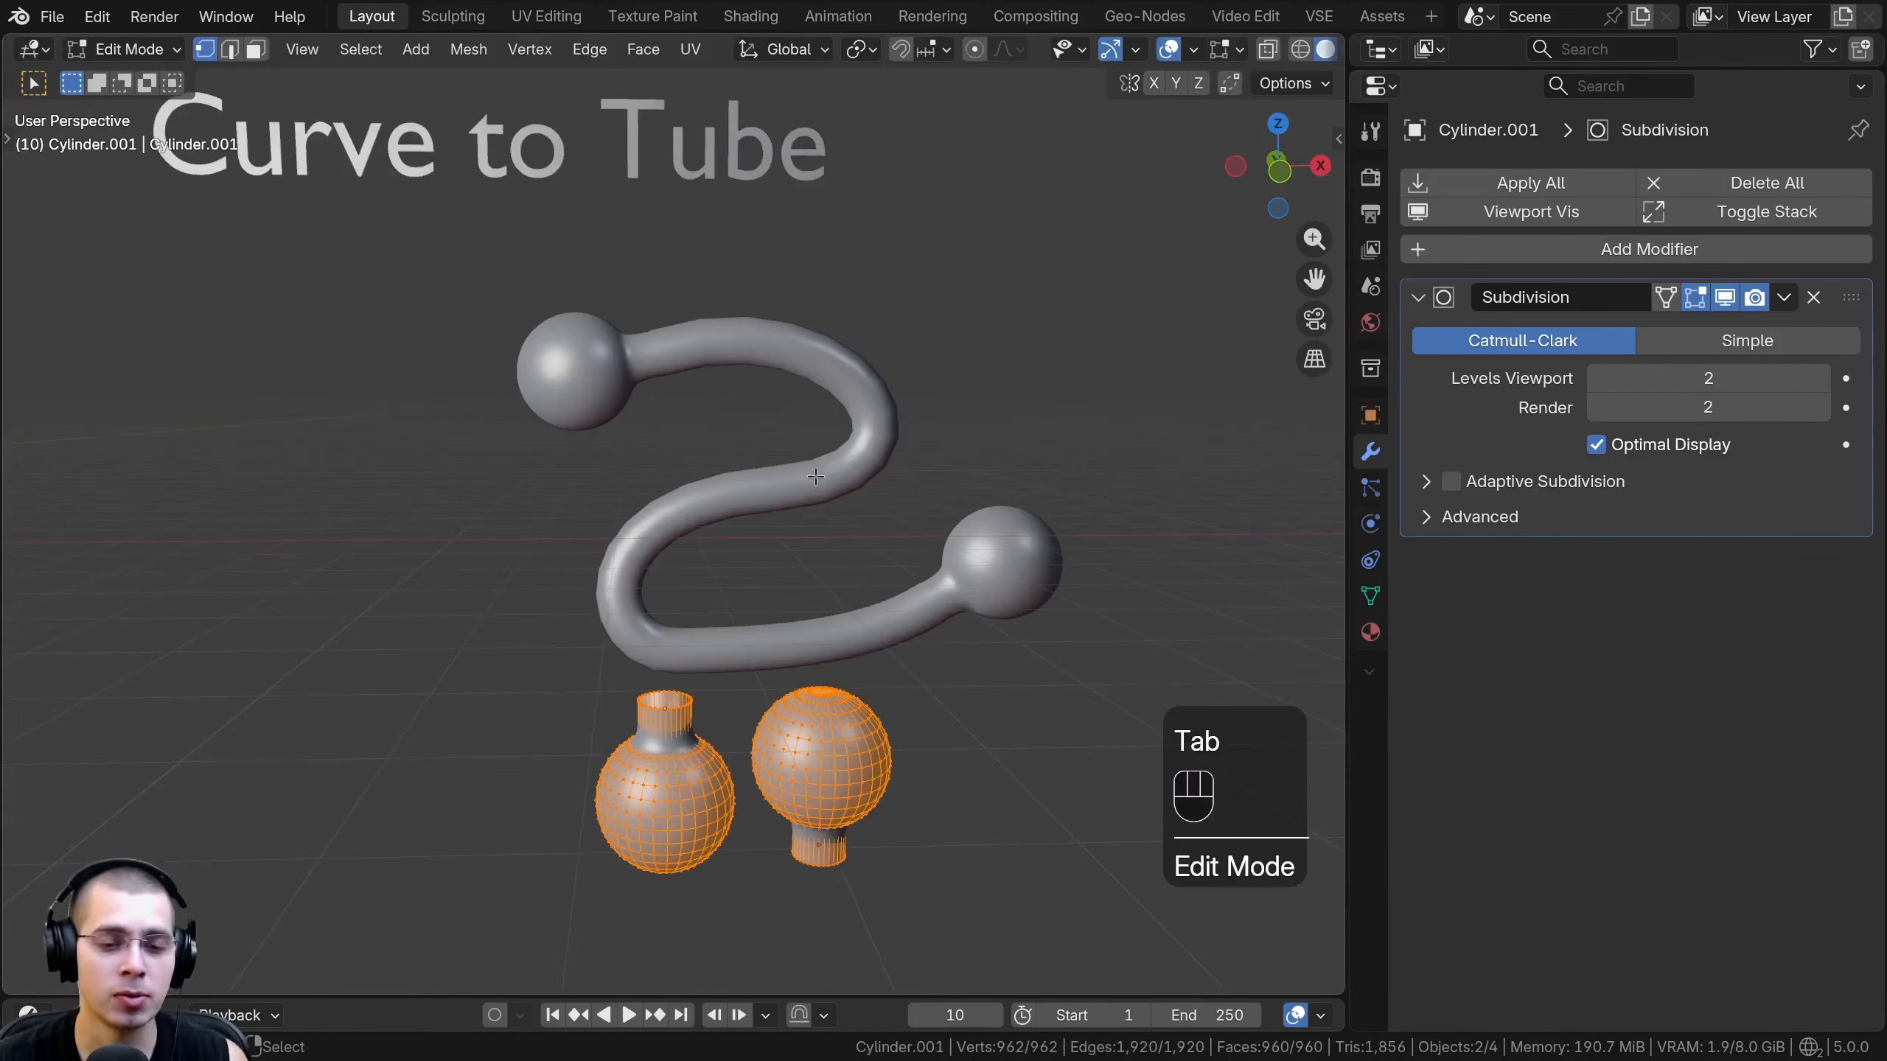
{"action": "key", "text": "a"}
{"action": "key", "text": "a"}
{"action": "key", "text": "s"}
{"action": "left_click", "coordinate": [832, 465]}
{"action": "middle_click_drag", "start_coordinate": [832, 464], "coordinate": [968, 489]}
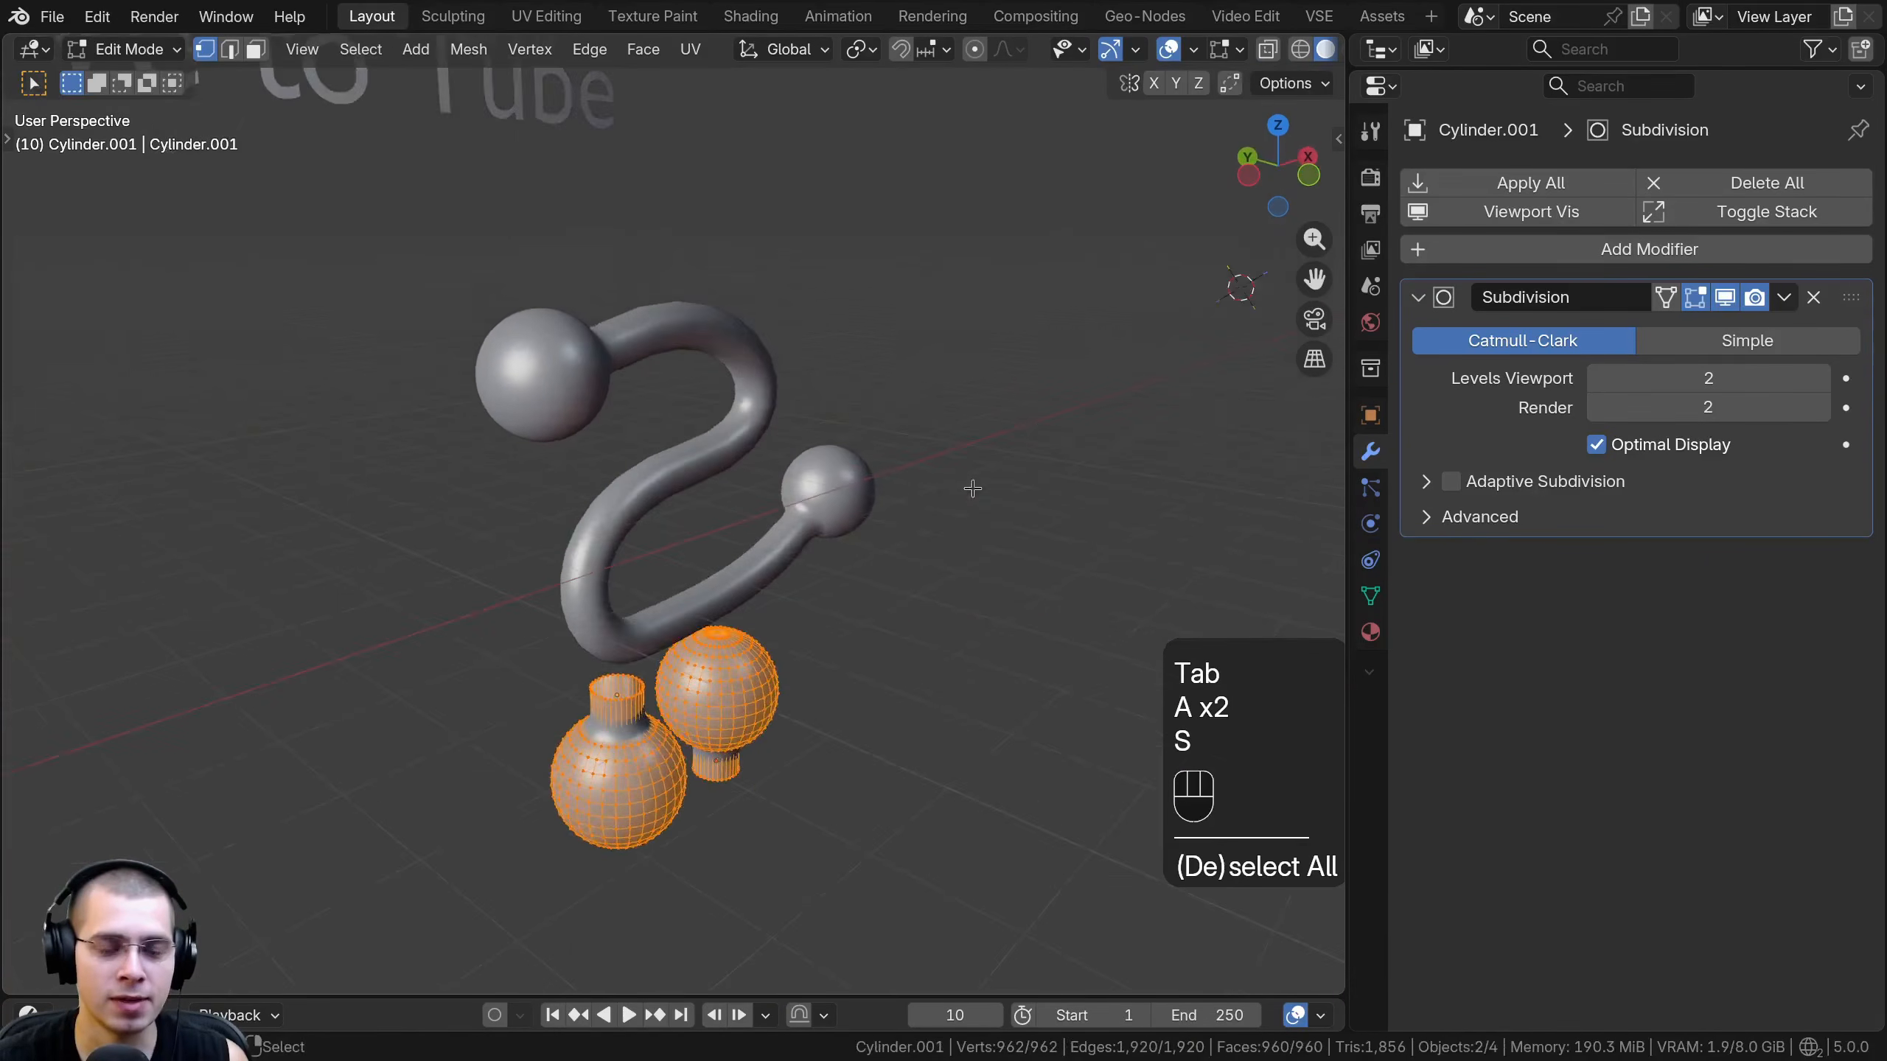
{"action": "scroll", "coordinate": [973, 484], "scroll_direction": "up", "scroll_amount": 1}
{"action": "key", "text": "s"}
{"action": "right_click", "coordinate": [969, 493]}
- Try moving the geometry of both cap objects along the global Y axis
{"action": "middle_click_drag", "start_coordinate": [550, 317], "coordinate": [626, 371]}
{"action": "middle_click_drag", "start_coordinate": [629, 583], "coordinate": [784, 459]}
{"action": "key", "text": "g"}
{"action": "key", "text": "g"}
{"action": "middle_click", "coordinate": [603, 396]}
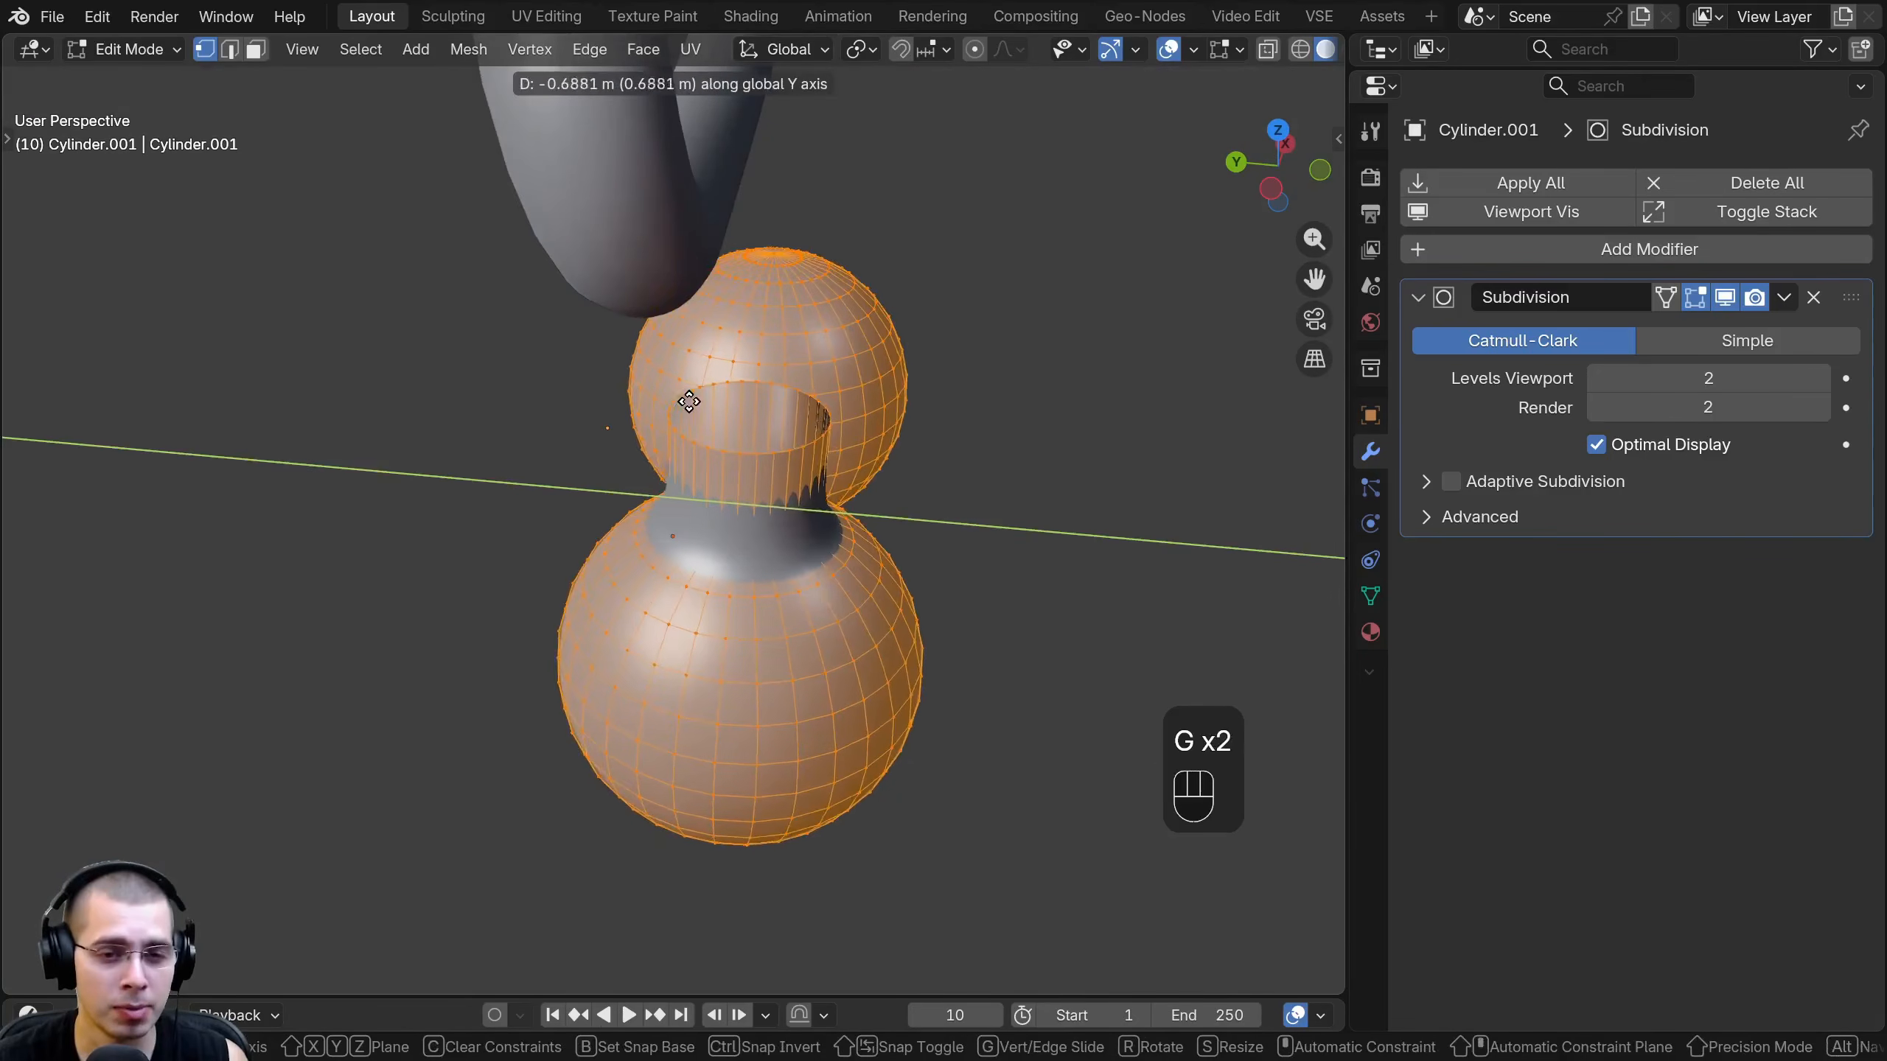
{"action": "right_click", "coordinate": [498, 431]}
{"action": "middle_click_drag", "start_coordinate": [684, 388], "coordinate": [665, 389]}
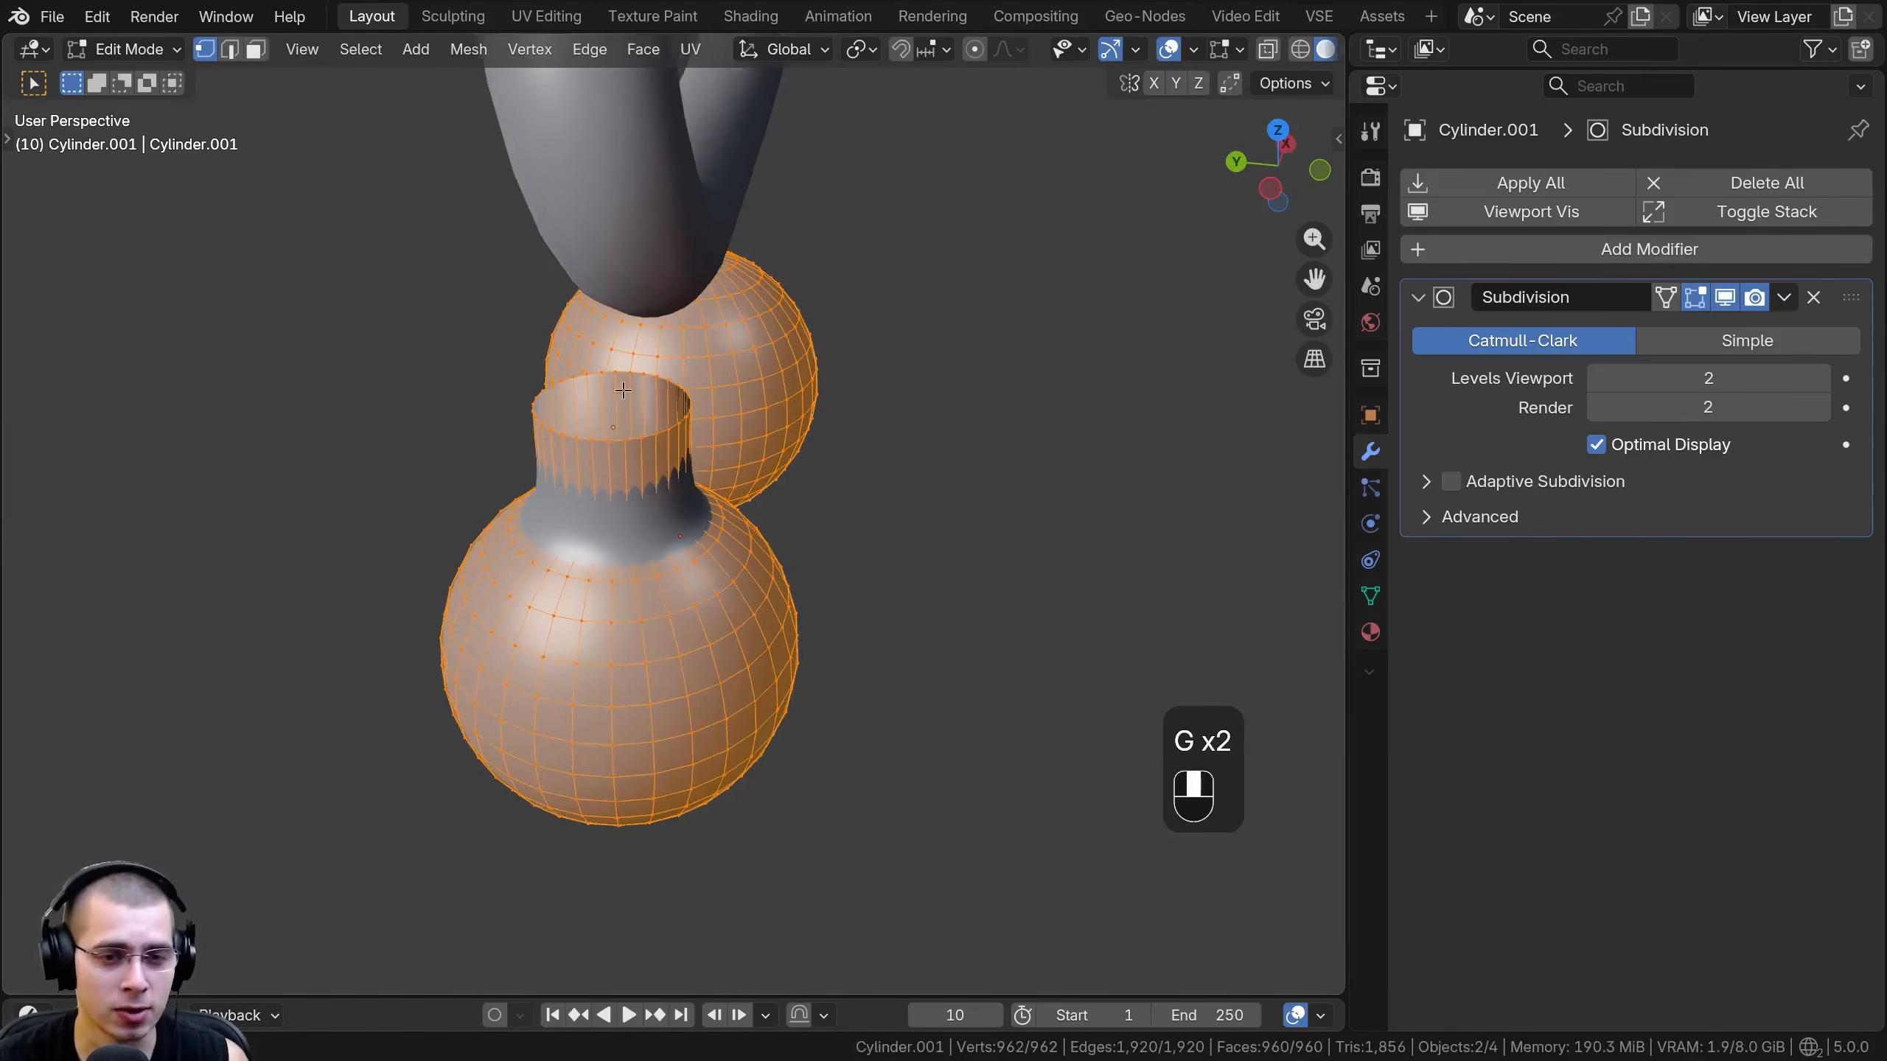
- Try moving the geometry of both cap objects freely away from their origins in Edit Mode
{"action": "middle_click_drag", "start_coordinate": [279, 356], "coordinate": [279, 405], "text": "shift"}
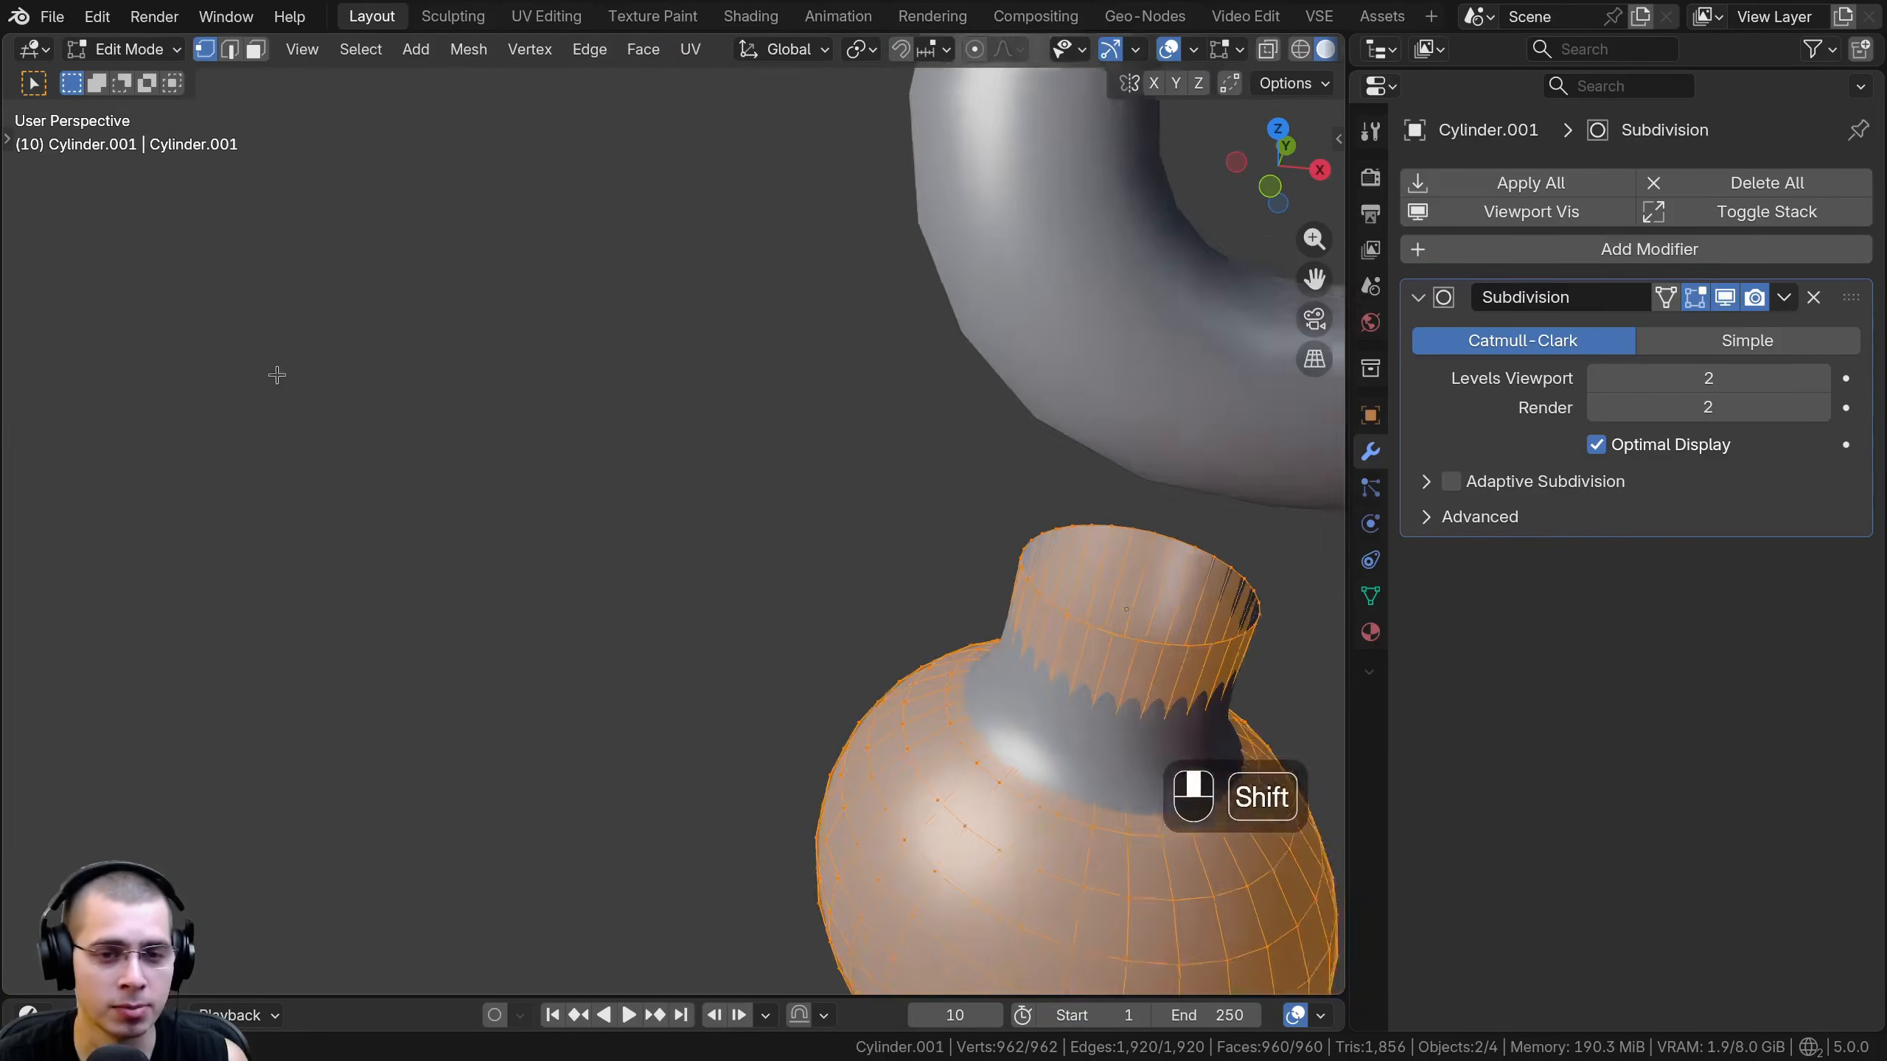
{"action": "scroll", "coordinate": [278, 405], "scroll_direction": "down", "scroll_amount": 4}
{"action": "scroll", "coordinate": [639, 547], "scroll_direction": "down", "scroll_amount": 3}
{"action": "middle_click_drag", "start_coordinate": [640, 547], "coordinate": [999, 594]}
{"action": "scroll", "coordinate": [891, 591], "scroll_direction": "down", "scroll_amount": 2}
{"action": "key", "text": "g"}
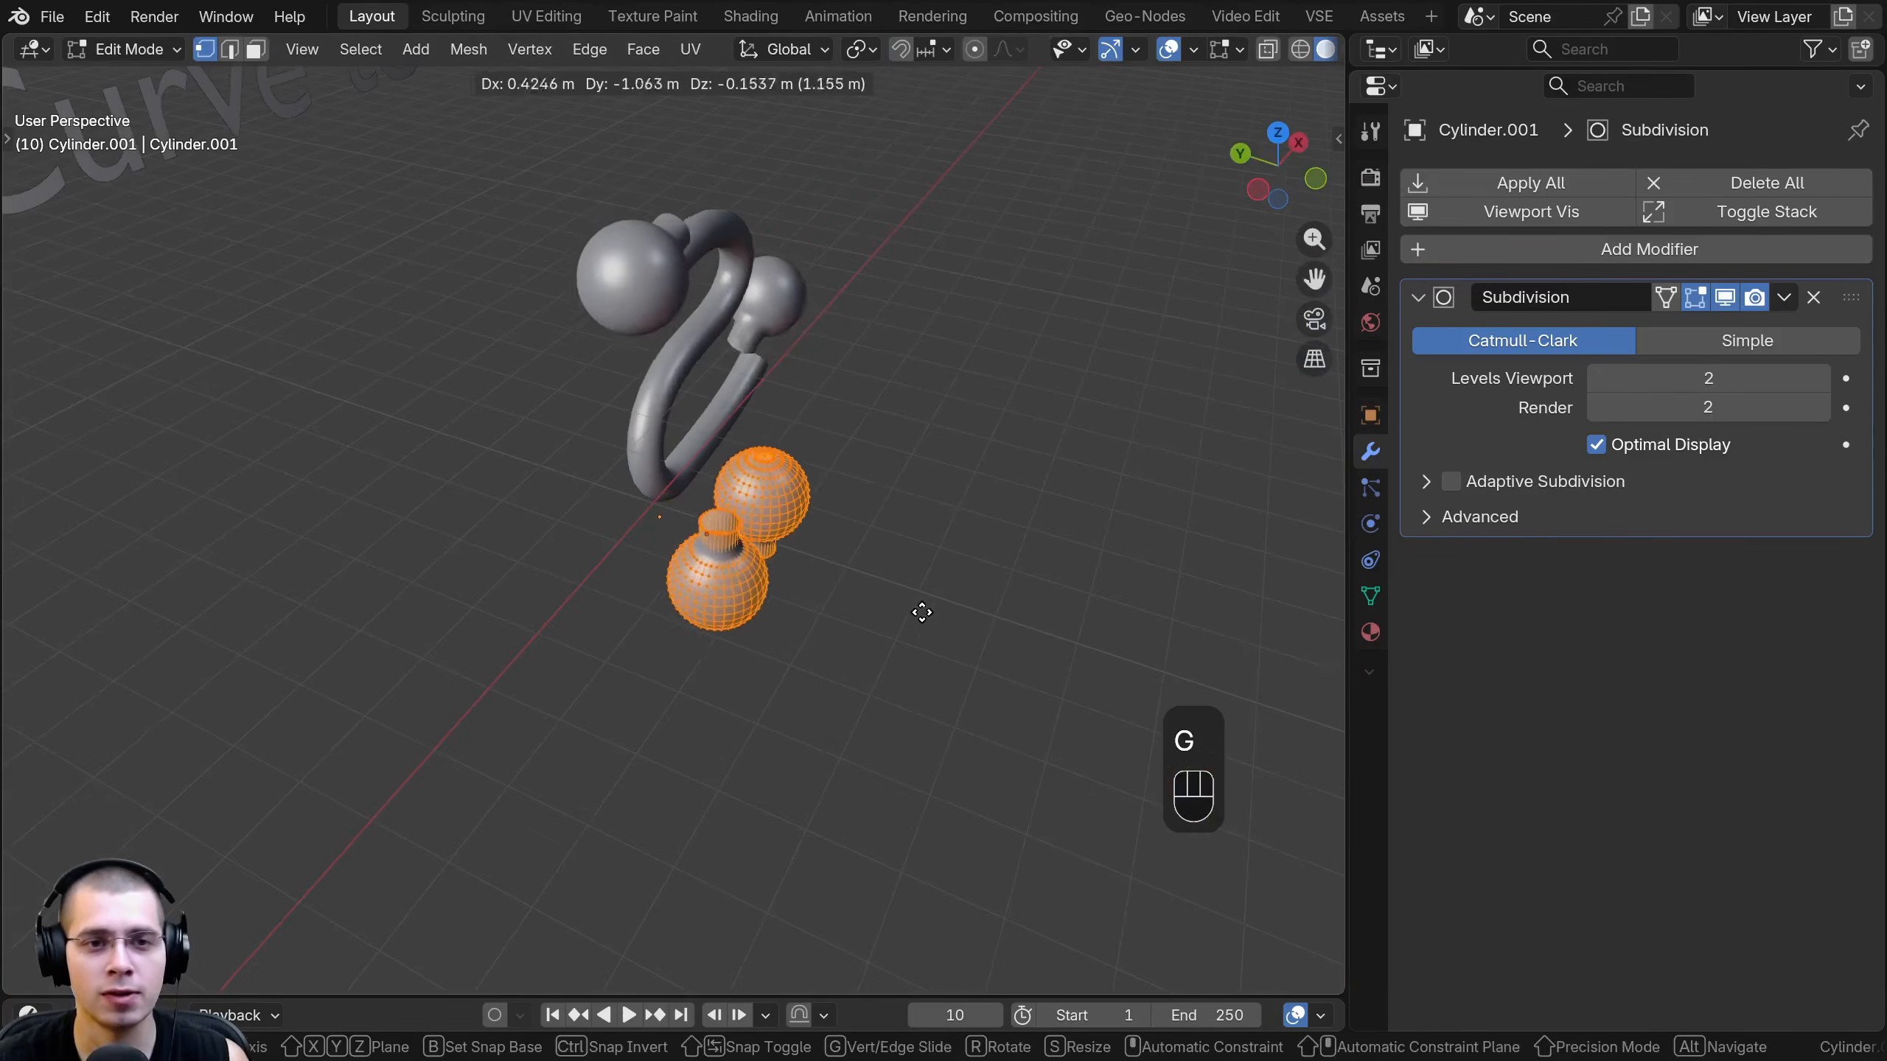
{"action": "left_click", "coordinate": [846, 613]}
{"action": "key", "text": "Tab"}
{"action": "scroll", "coordinate": [654, 510], "scroll_direction": "up", "scroll_amount": 3}
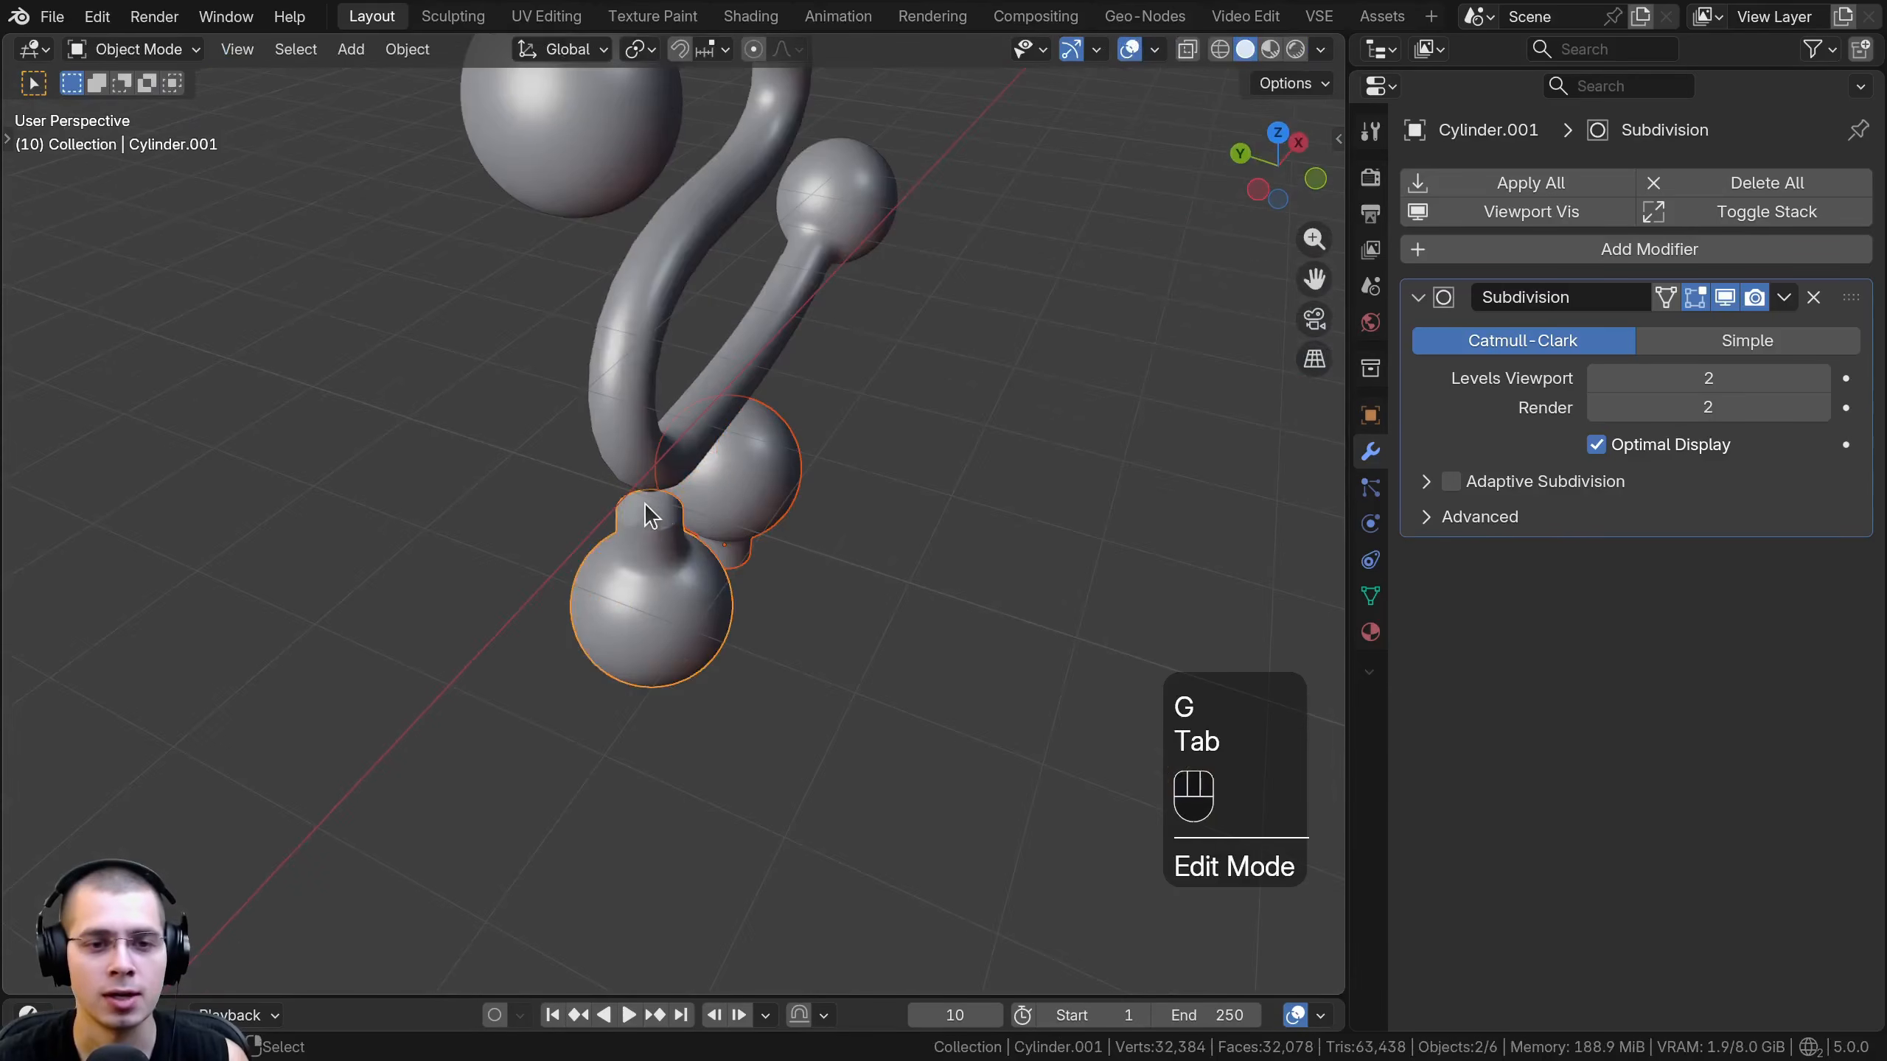
{"action": "middle_click_drag", "start_coordinate": [622, 506], "coordinate": [654, 546]}
{"action": "key", "text": "Tab"}
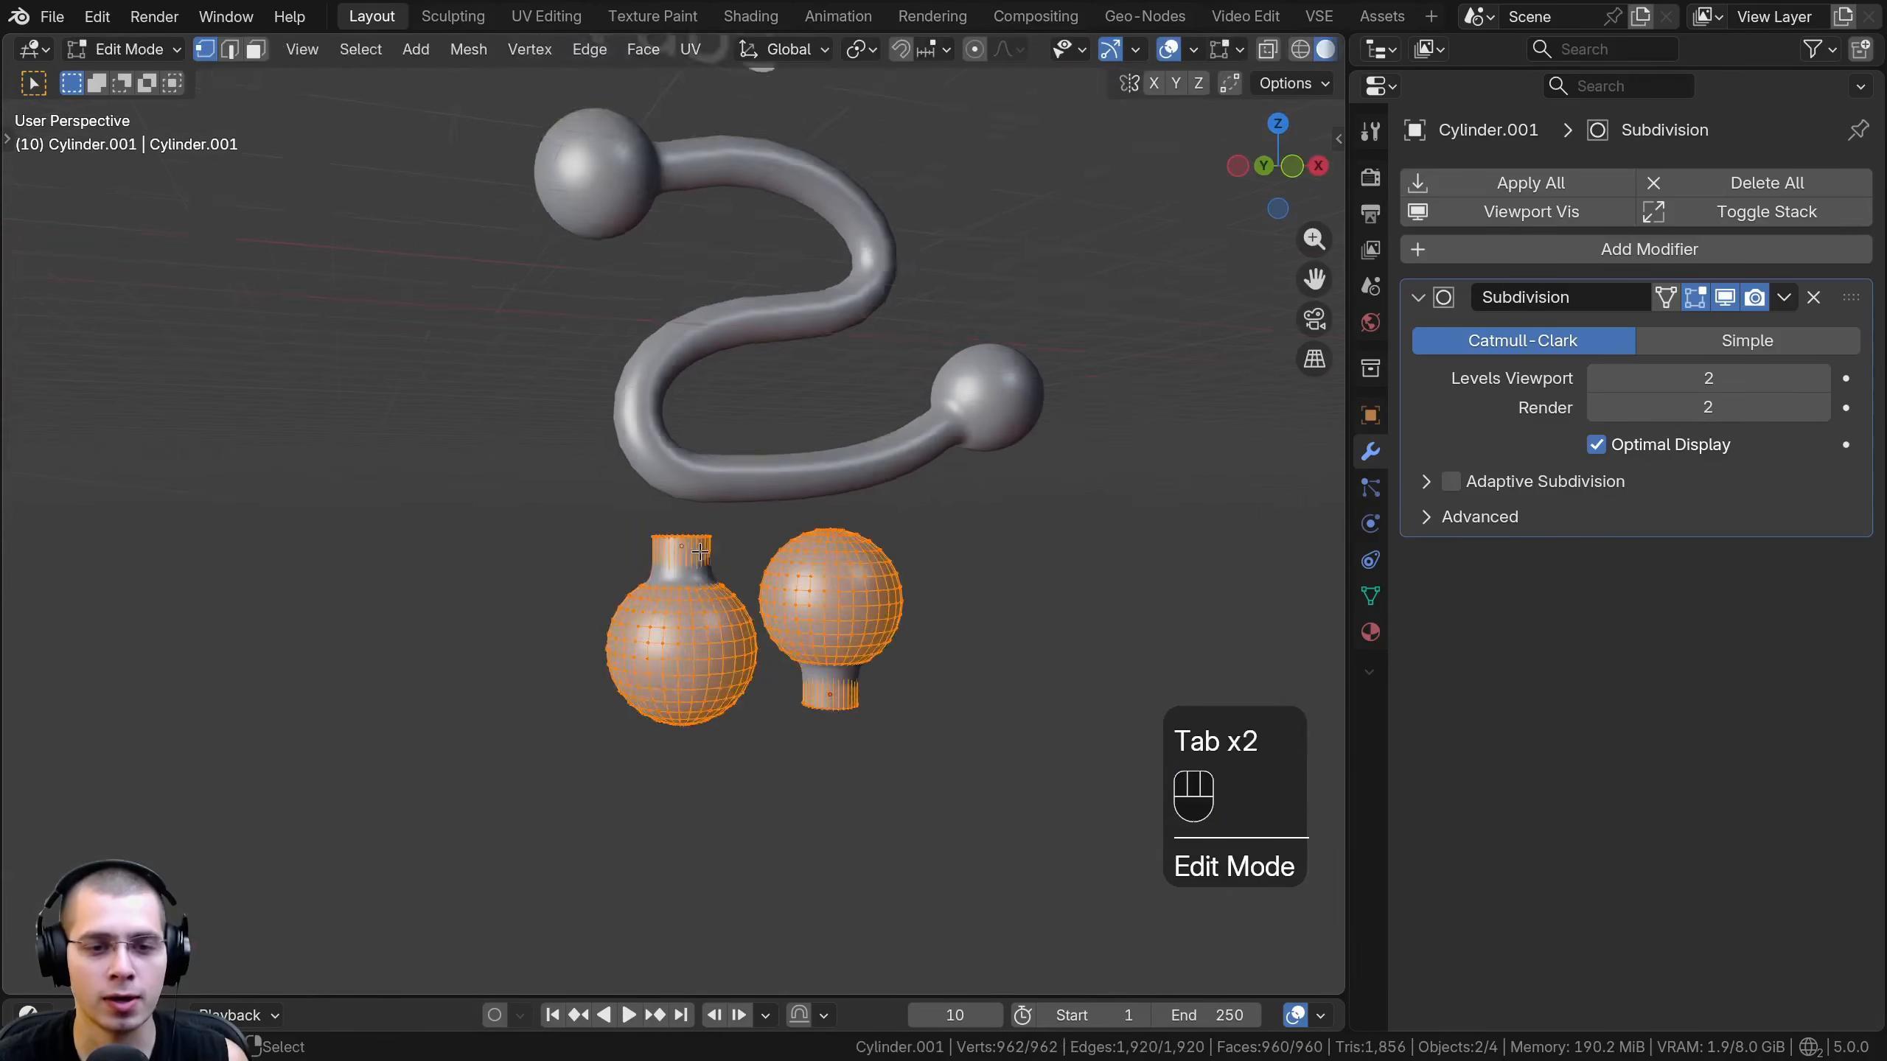
{"action": "key", "text": "g"}
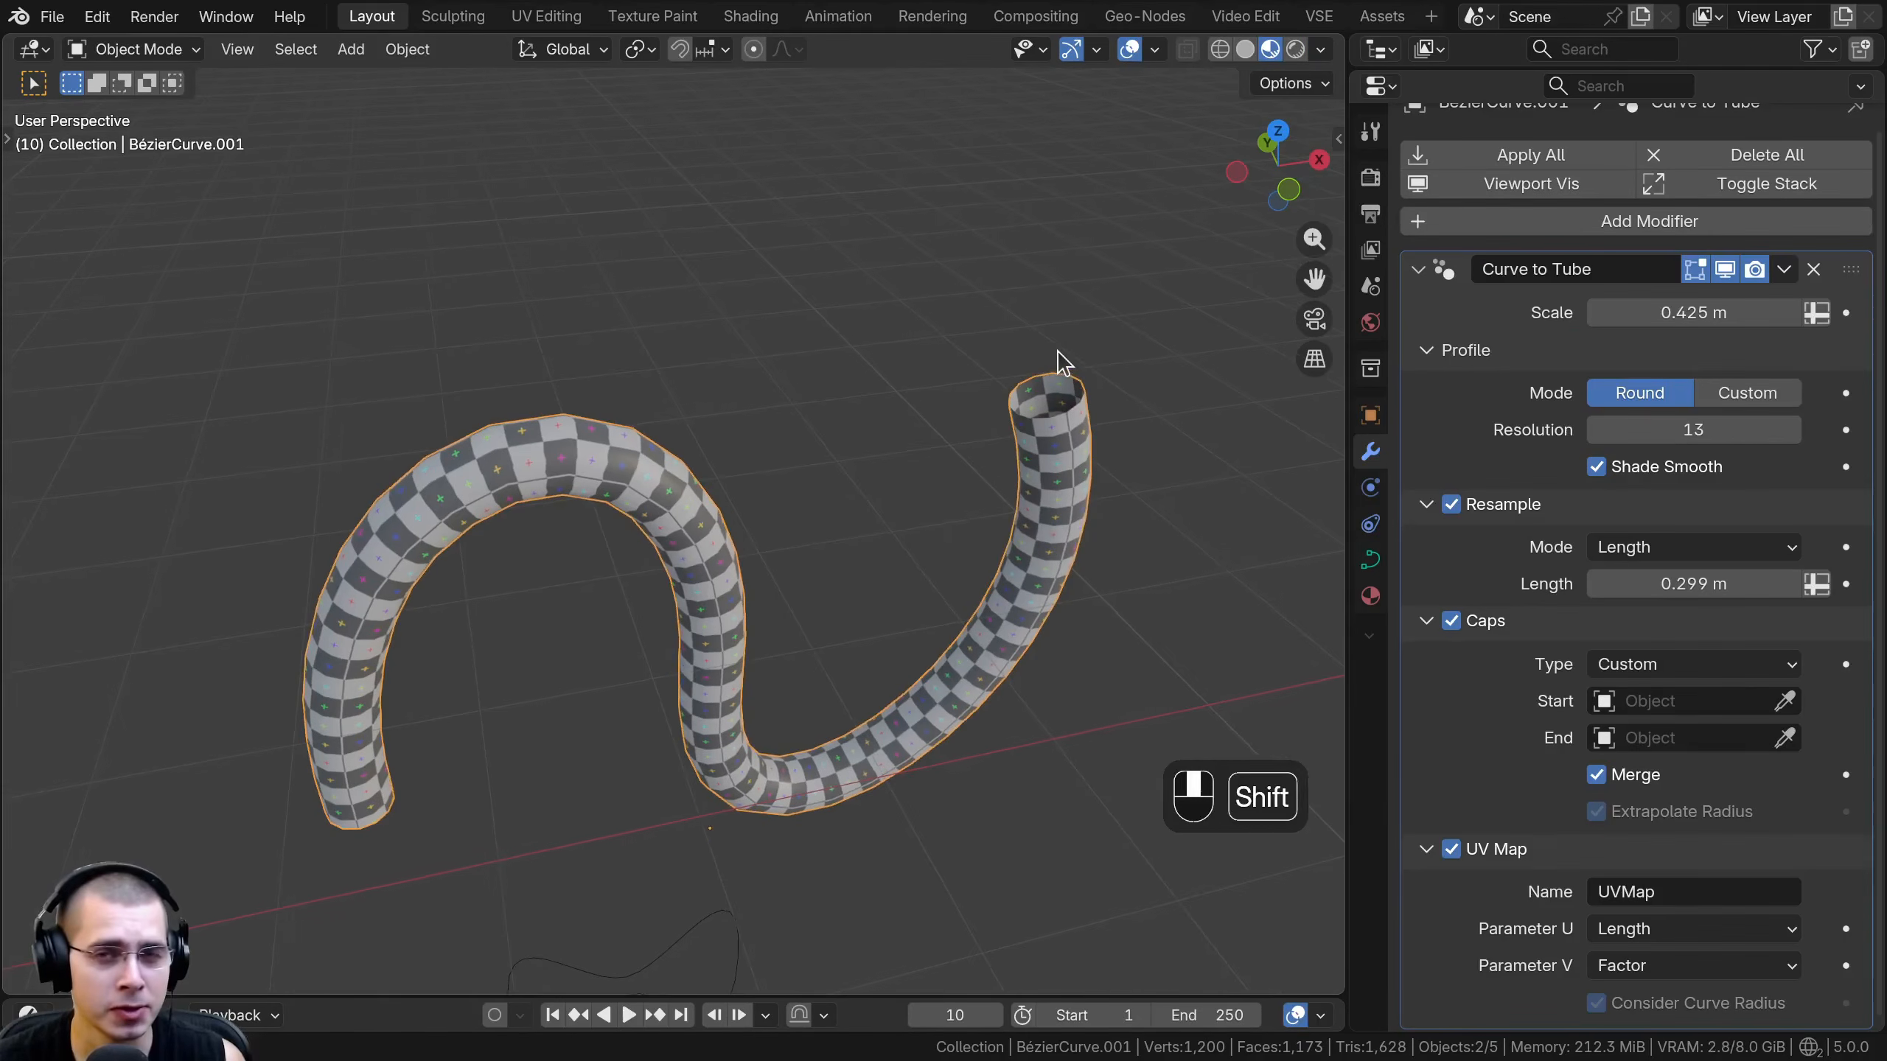
- Try moving the checker-textured curve tube freely in the scene
{"action": "scroll", "coordinate": [943, 510], "scroll_direction": "down", "scroll_amount": 2}
{"action": "key", "text": "g"}
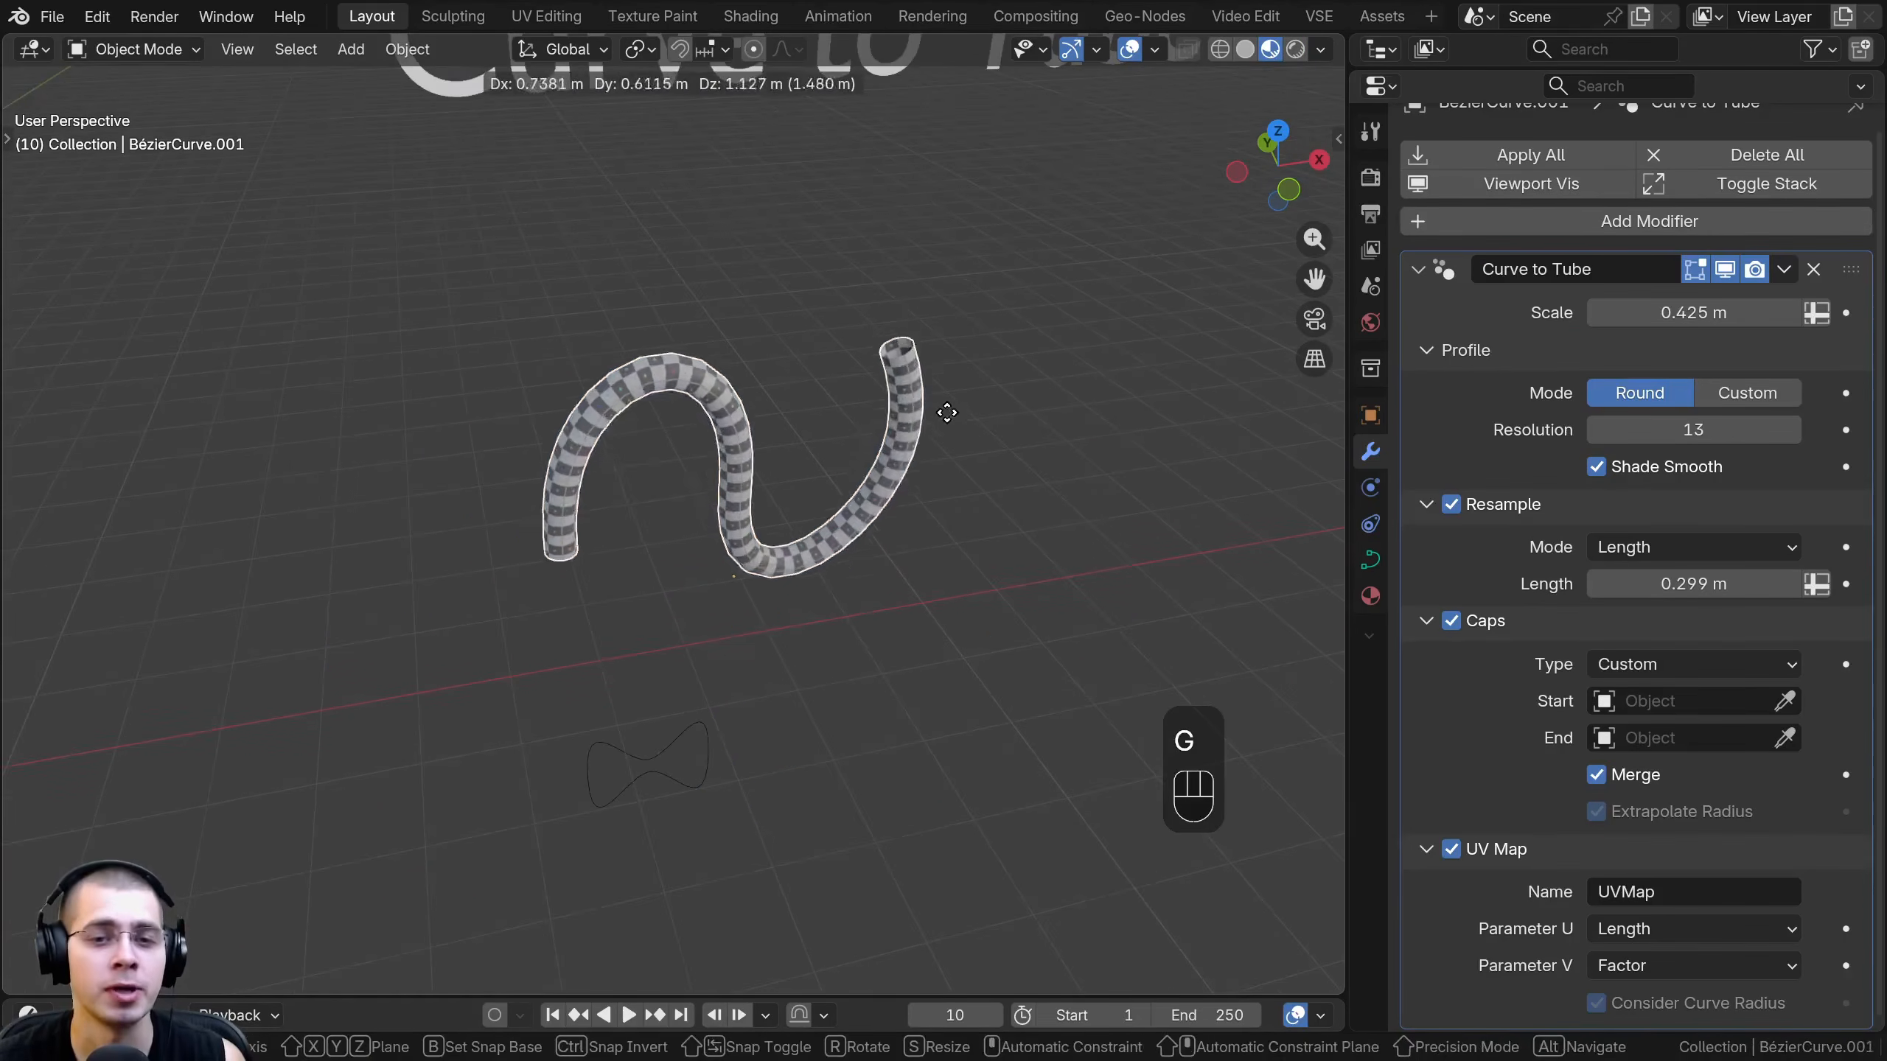
{"action": "left_click", "coordinate": [668, 327]}
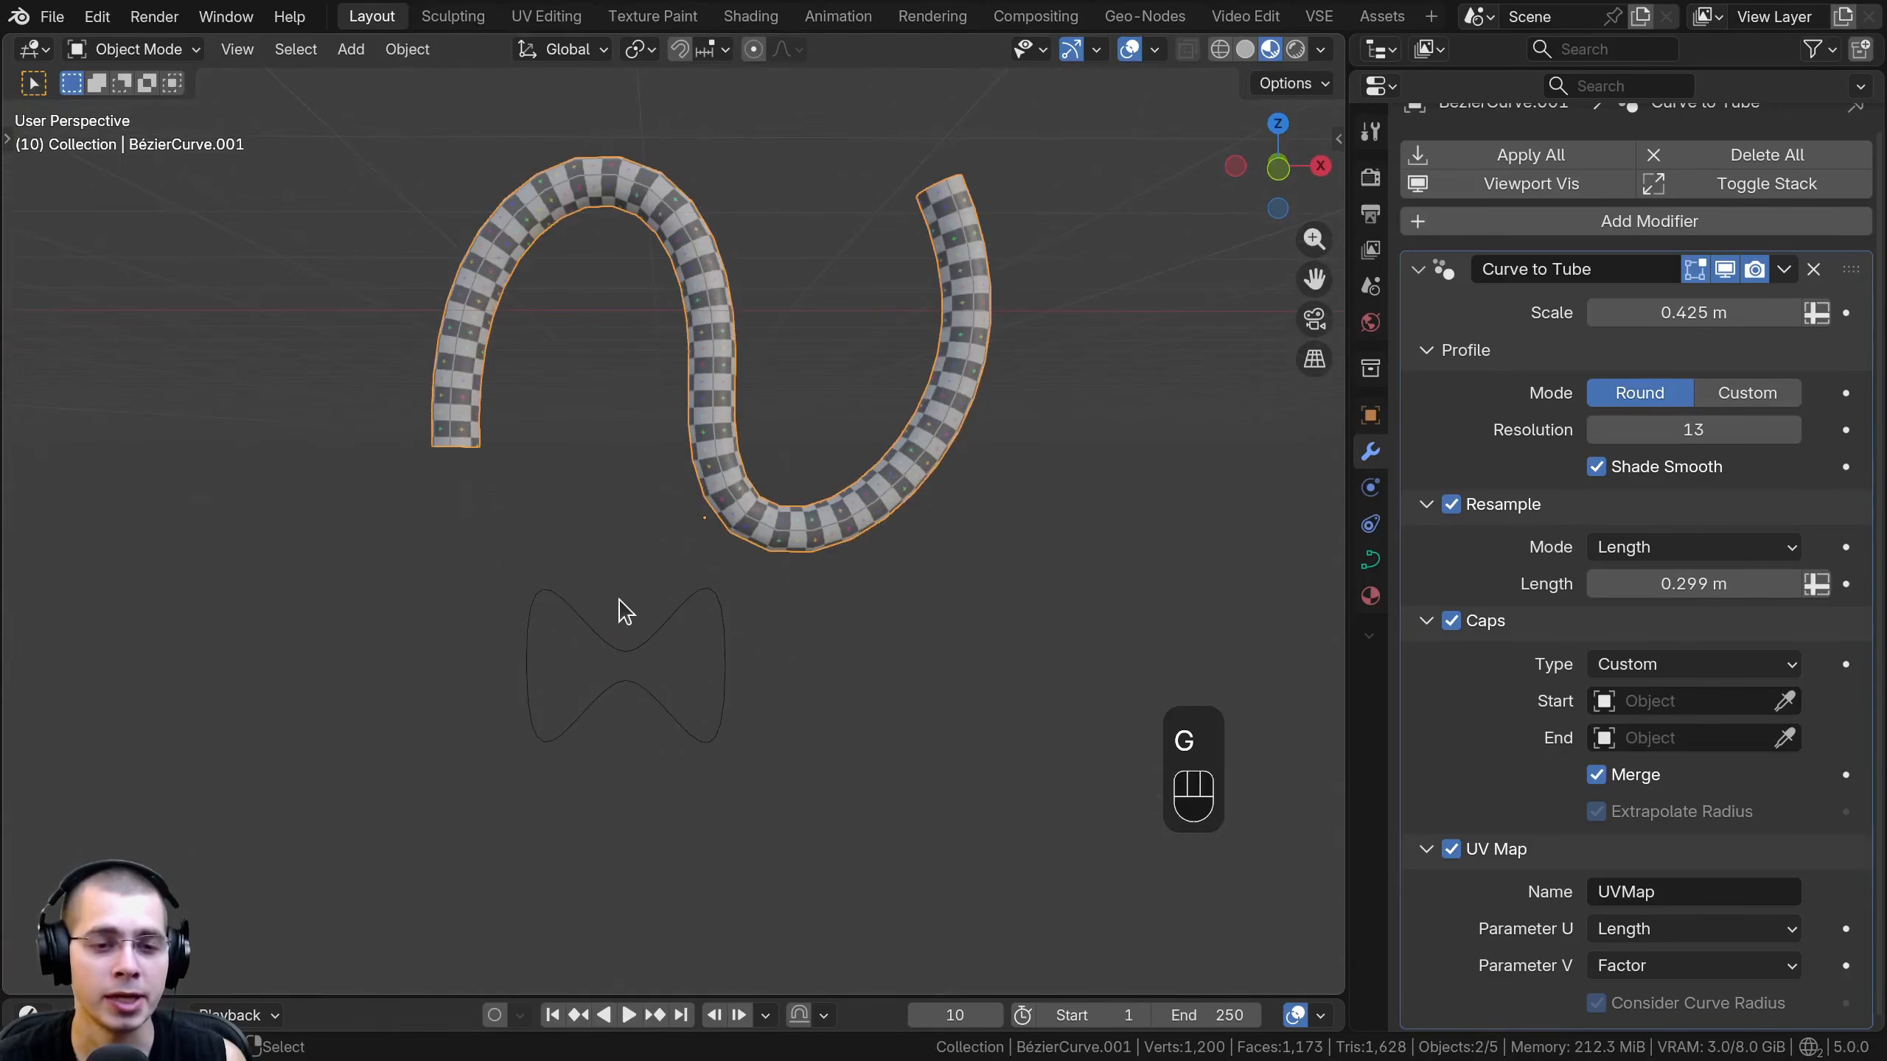
- Enter Edit Mode on the bow-tie-shaped Bézier circle below the tube and try moving its upper middle control point
{"action": "left_click", "coordinate": [616, 646]}
{"action": "key", "text": "Tab"}
{"action": "scroll", "coordinate": [655, 626], "scroll_direction": "up", "scroll_amount": 3}
{"action": "left_click", "coordinate": [653, 631]}
{"action": "key", "text": "g"}
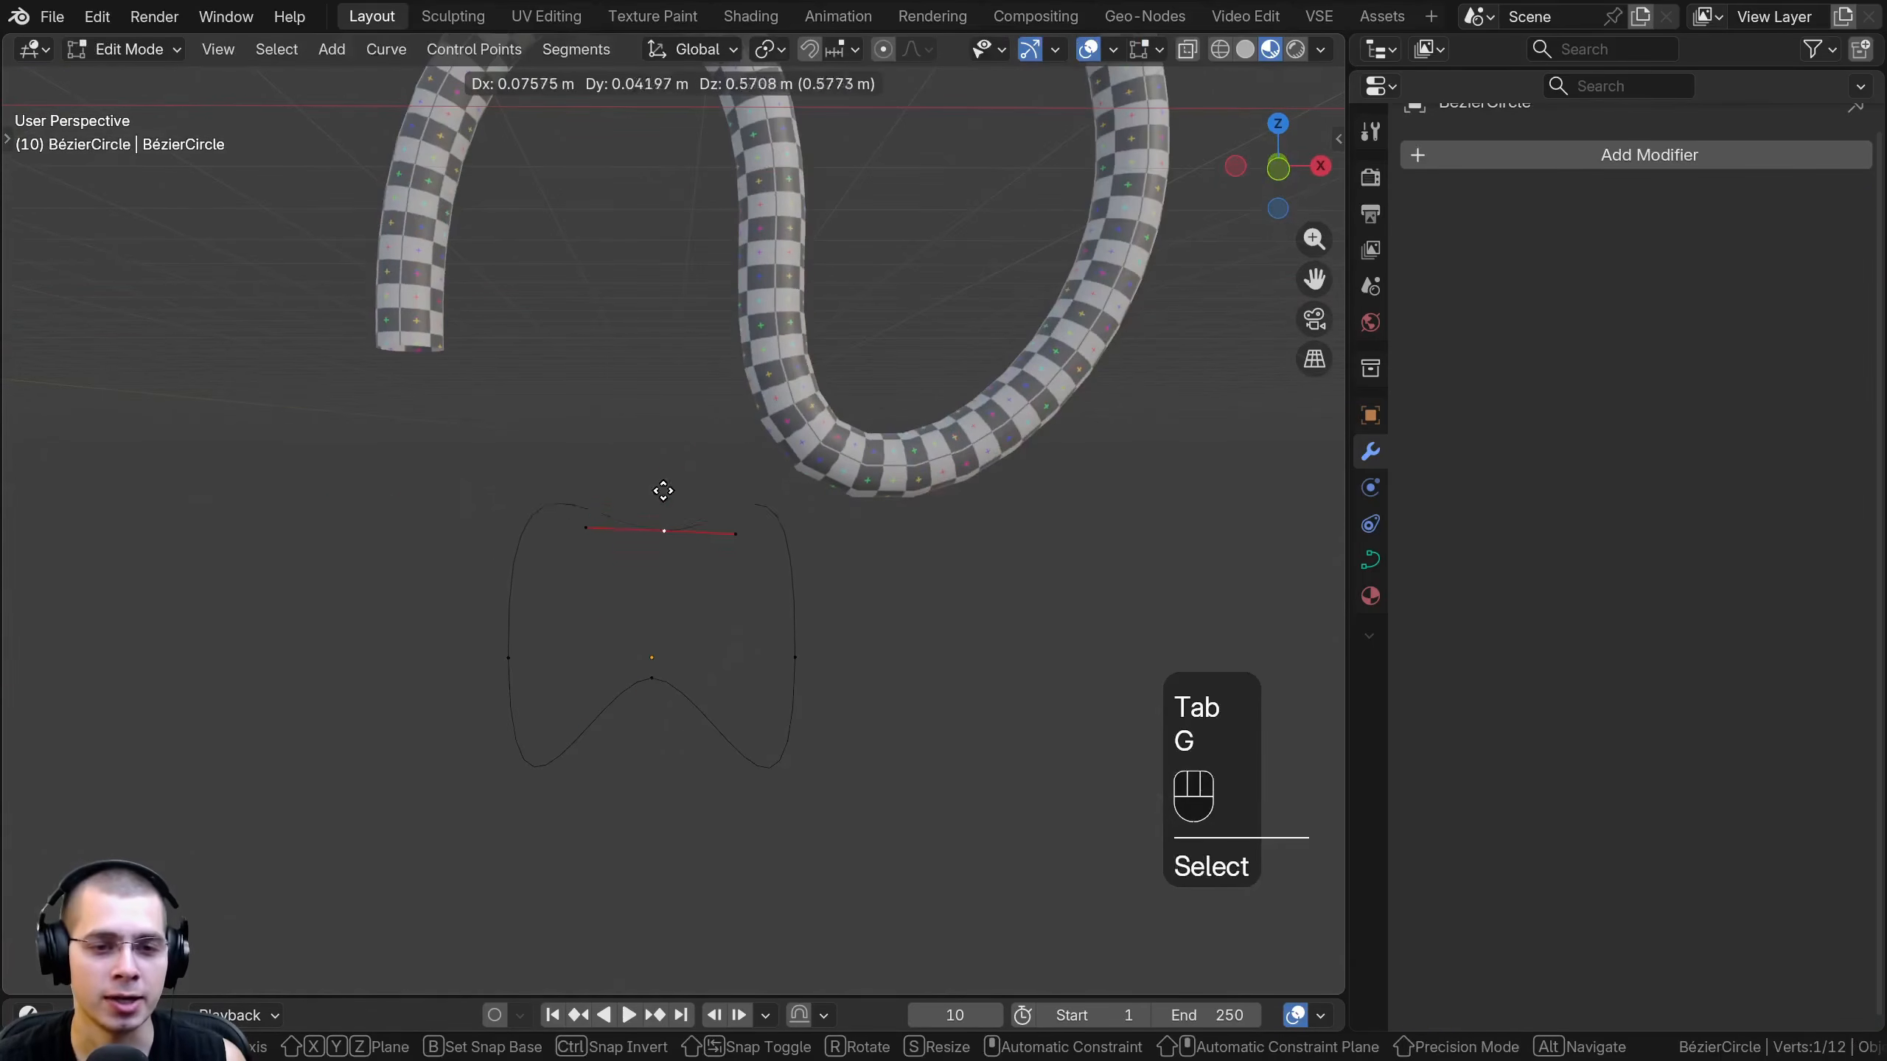
{"action": "right_click", "coordinate": [661, 563]}
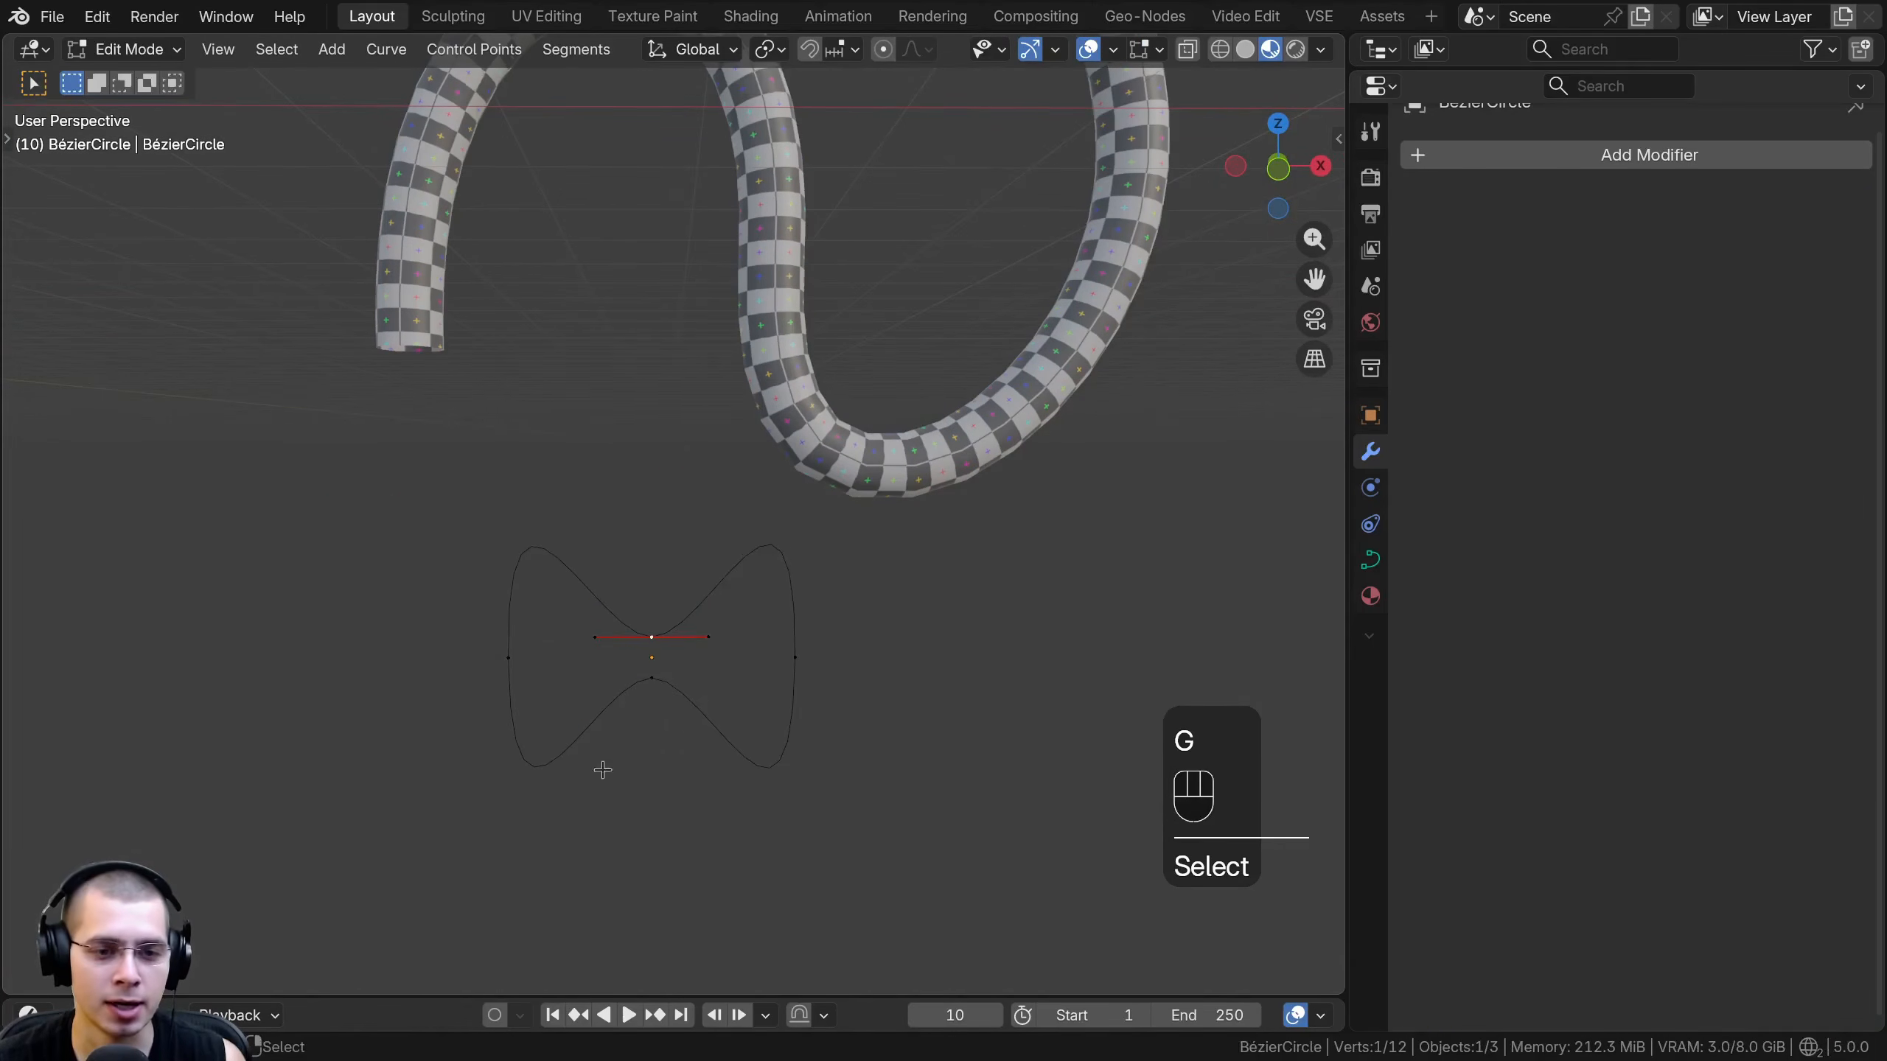
- Leave Edit Mode, select the checker-textured tube and set its Curve to Tube profile mode to Custom
{"action": "key", "text": "Tab"}
{"action": "left_click", "coordinate": [697, 255]}
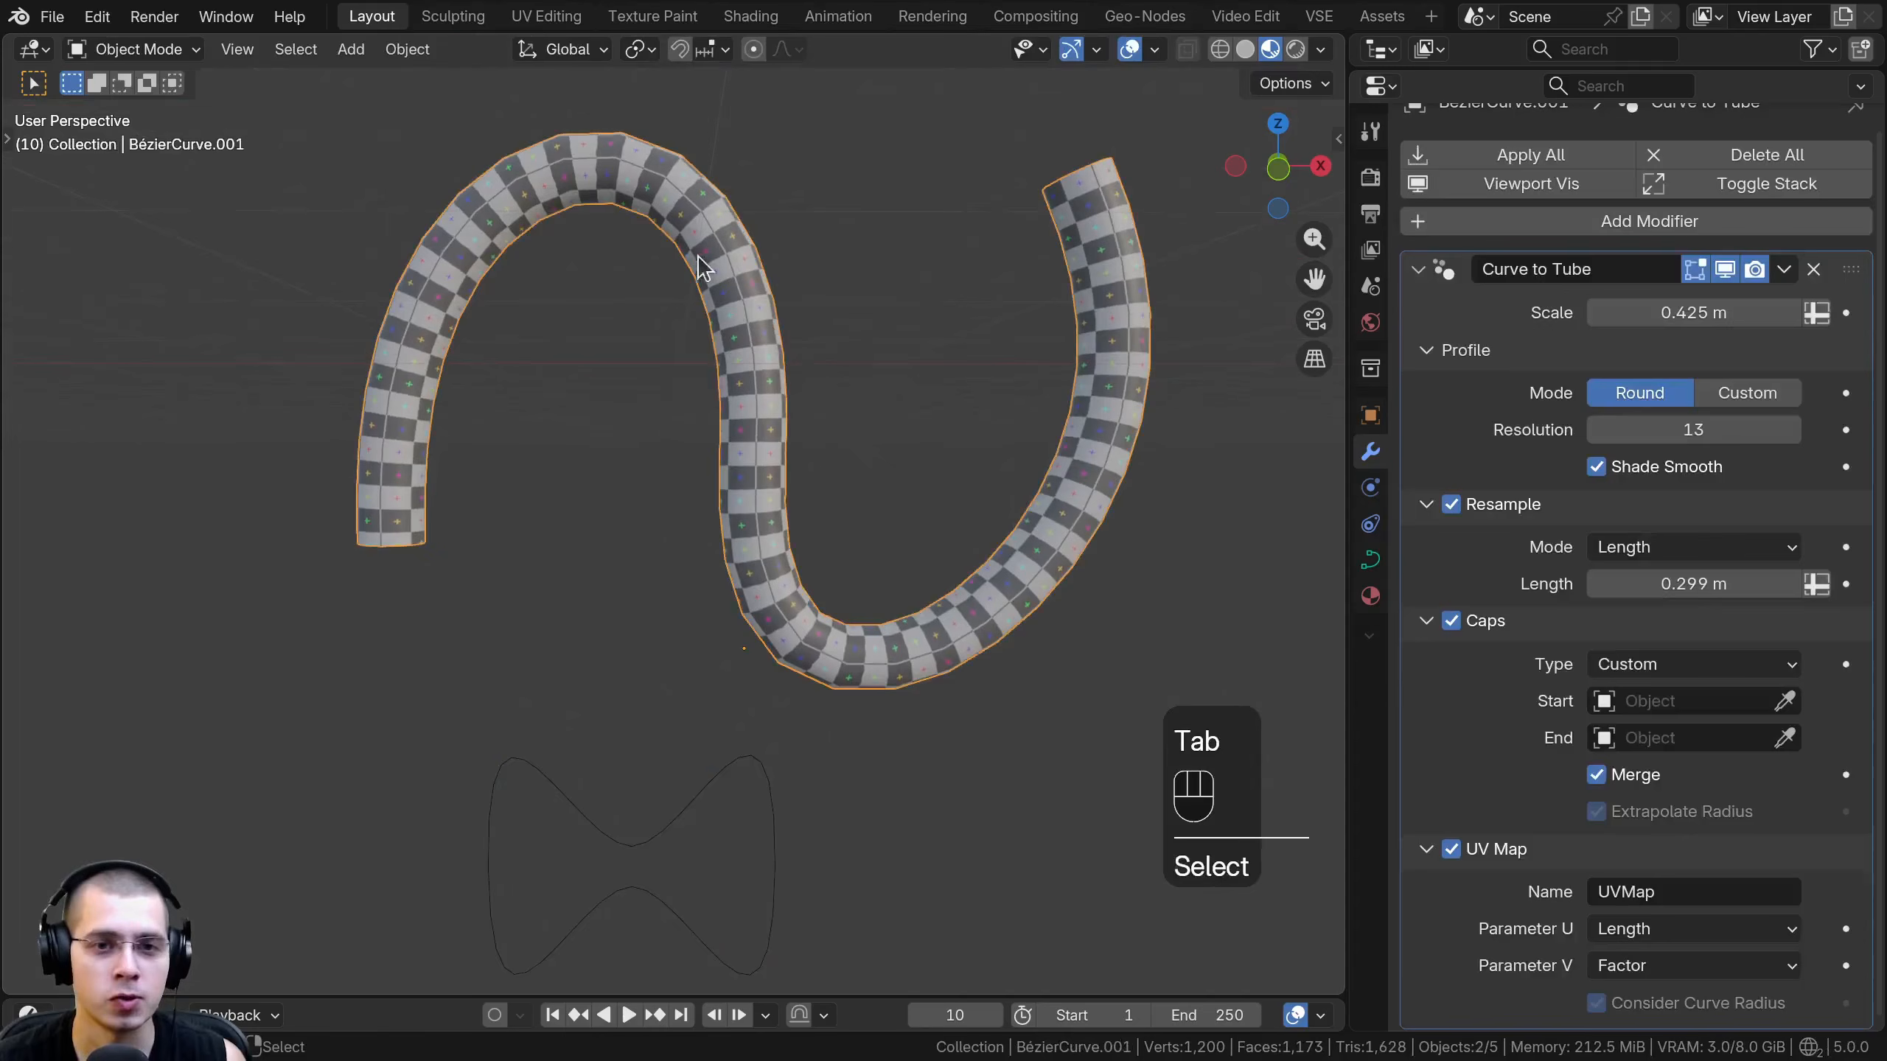
{"action": "middle_click_drag", "start_coordinate": [788, 406], "coordinate": [819, 420]}
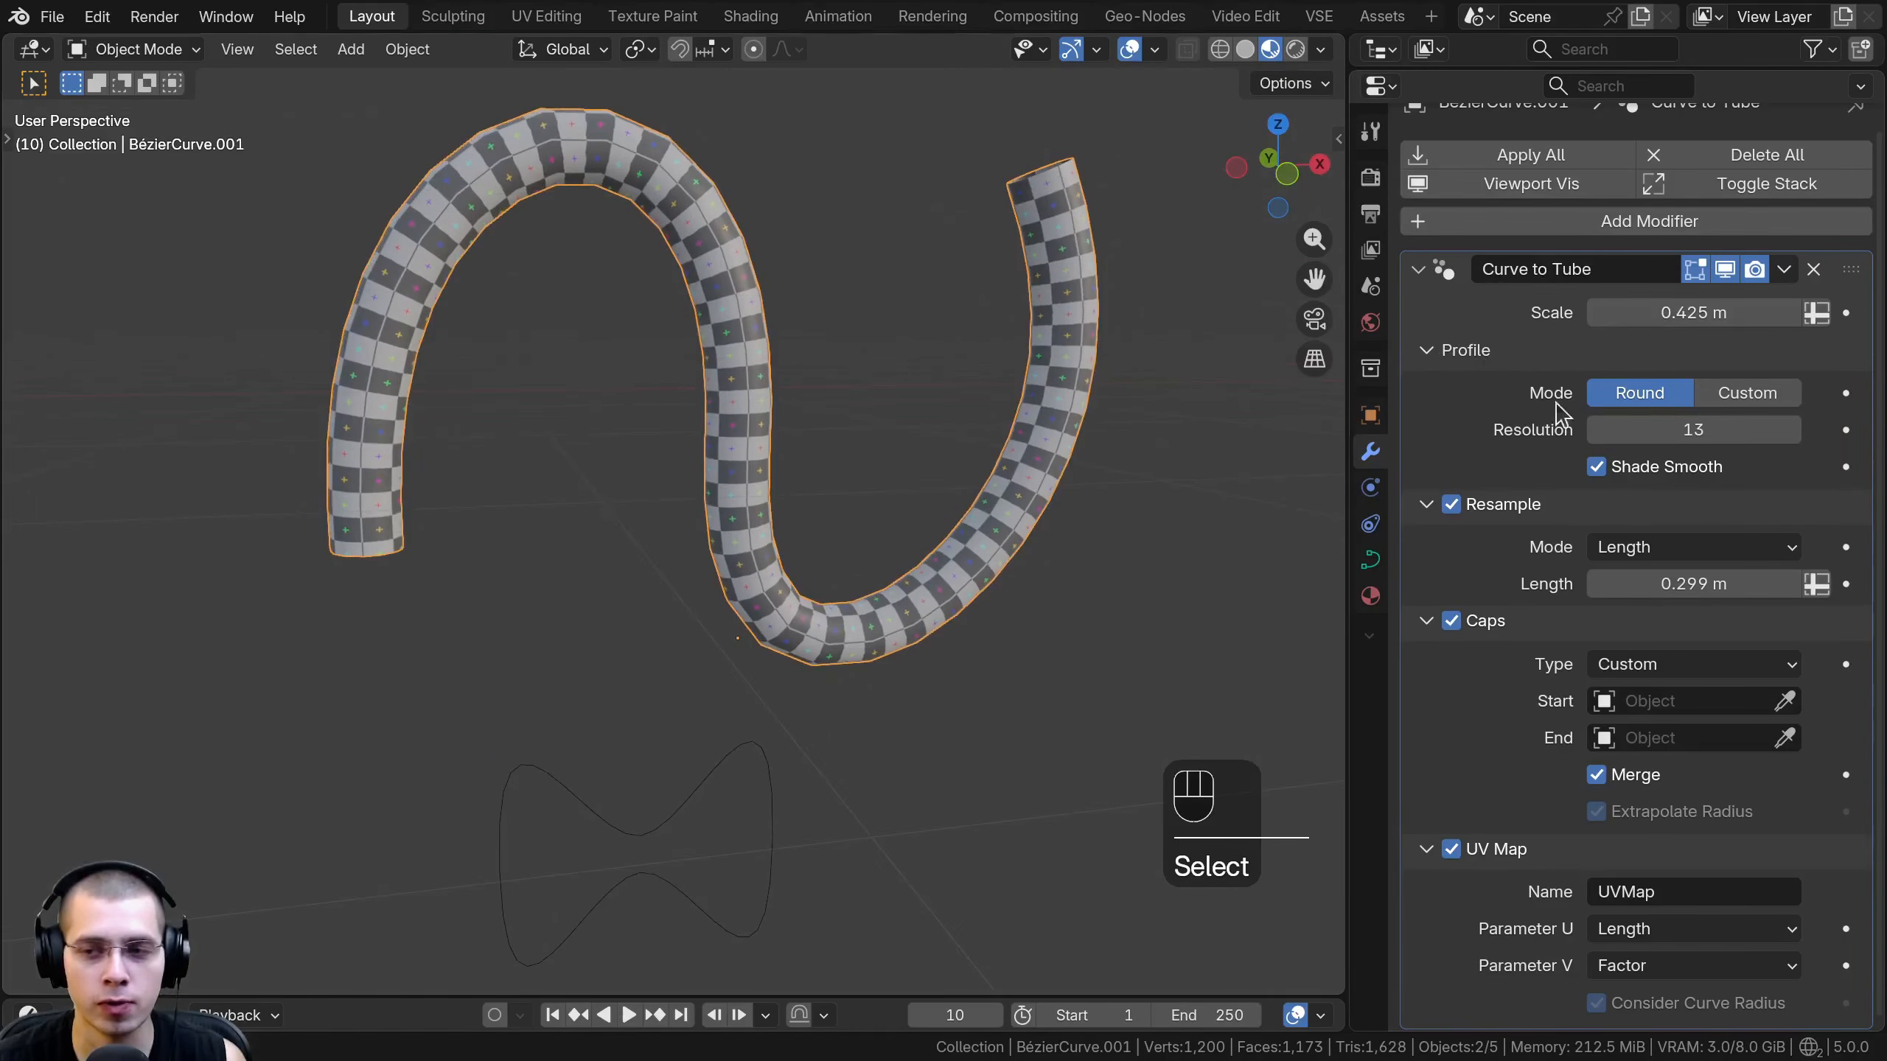
{"action": "mouse_move", "coordinate": [1693, 313]}
{"action": "left_mouse_down"}
{"action": "mouse_move", "coordinate": [1772, 314]}
{"action": "mouse_move", "coordinate": [1692, 314]}
{"action": "mouse_move", "coordinate": [1723, 314]}
{"action": "left_mouse_up"}
{"action": "right_click", "coordinate": [1723, 313]}
{"action": "middle_click_drag", "start_coordinate": [923, 377], "coordinate": [893, 473], "text": "shift"}
{"action": "middle_click_drag", "start_coordinate": [893, 473], "coordinate": [903, 606]}
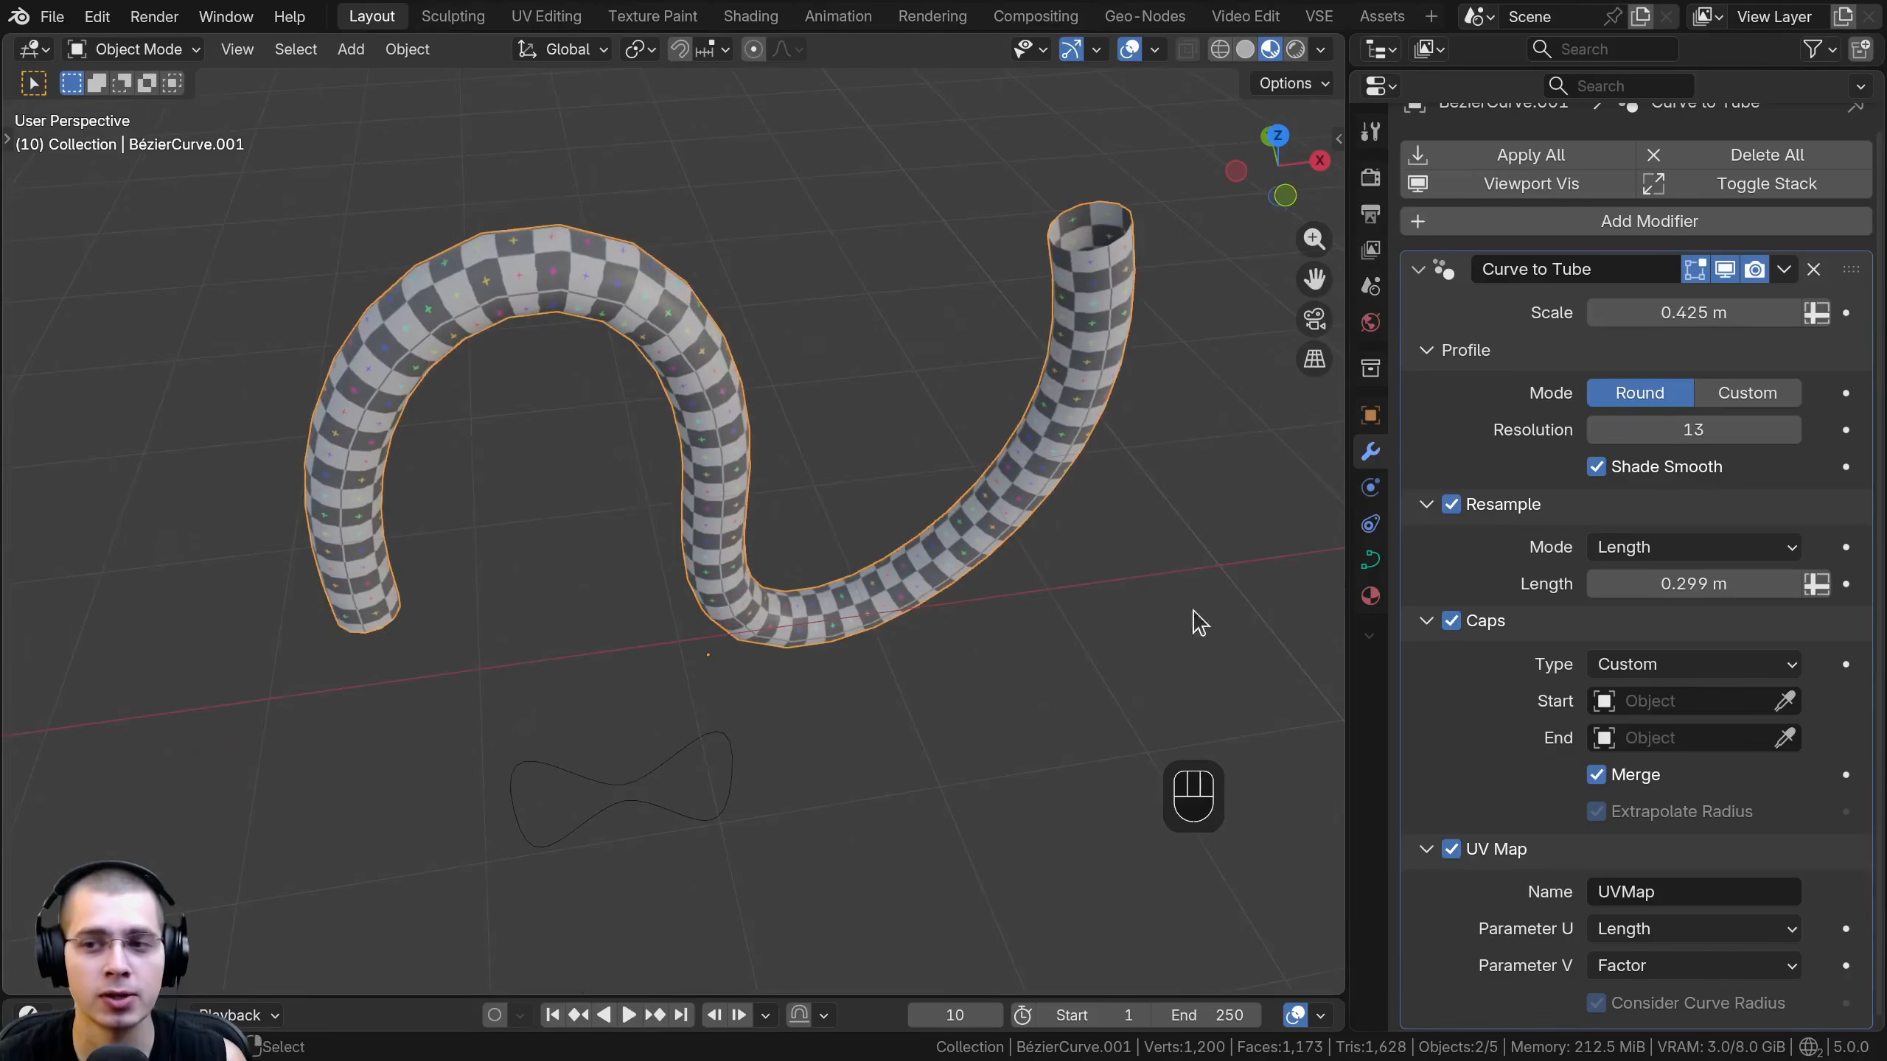
{"action": "left_click", "coordinate": [1748, 392]}
{"action": "middle_click_drag", "start_coordinate": [1023, 624], "coordinate": [1018, 548], "text": "shift"}
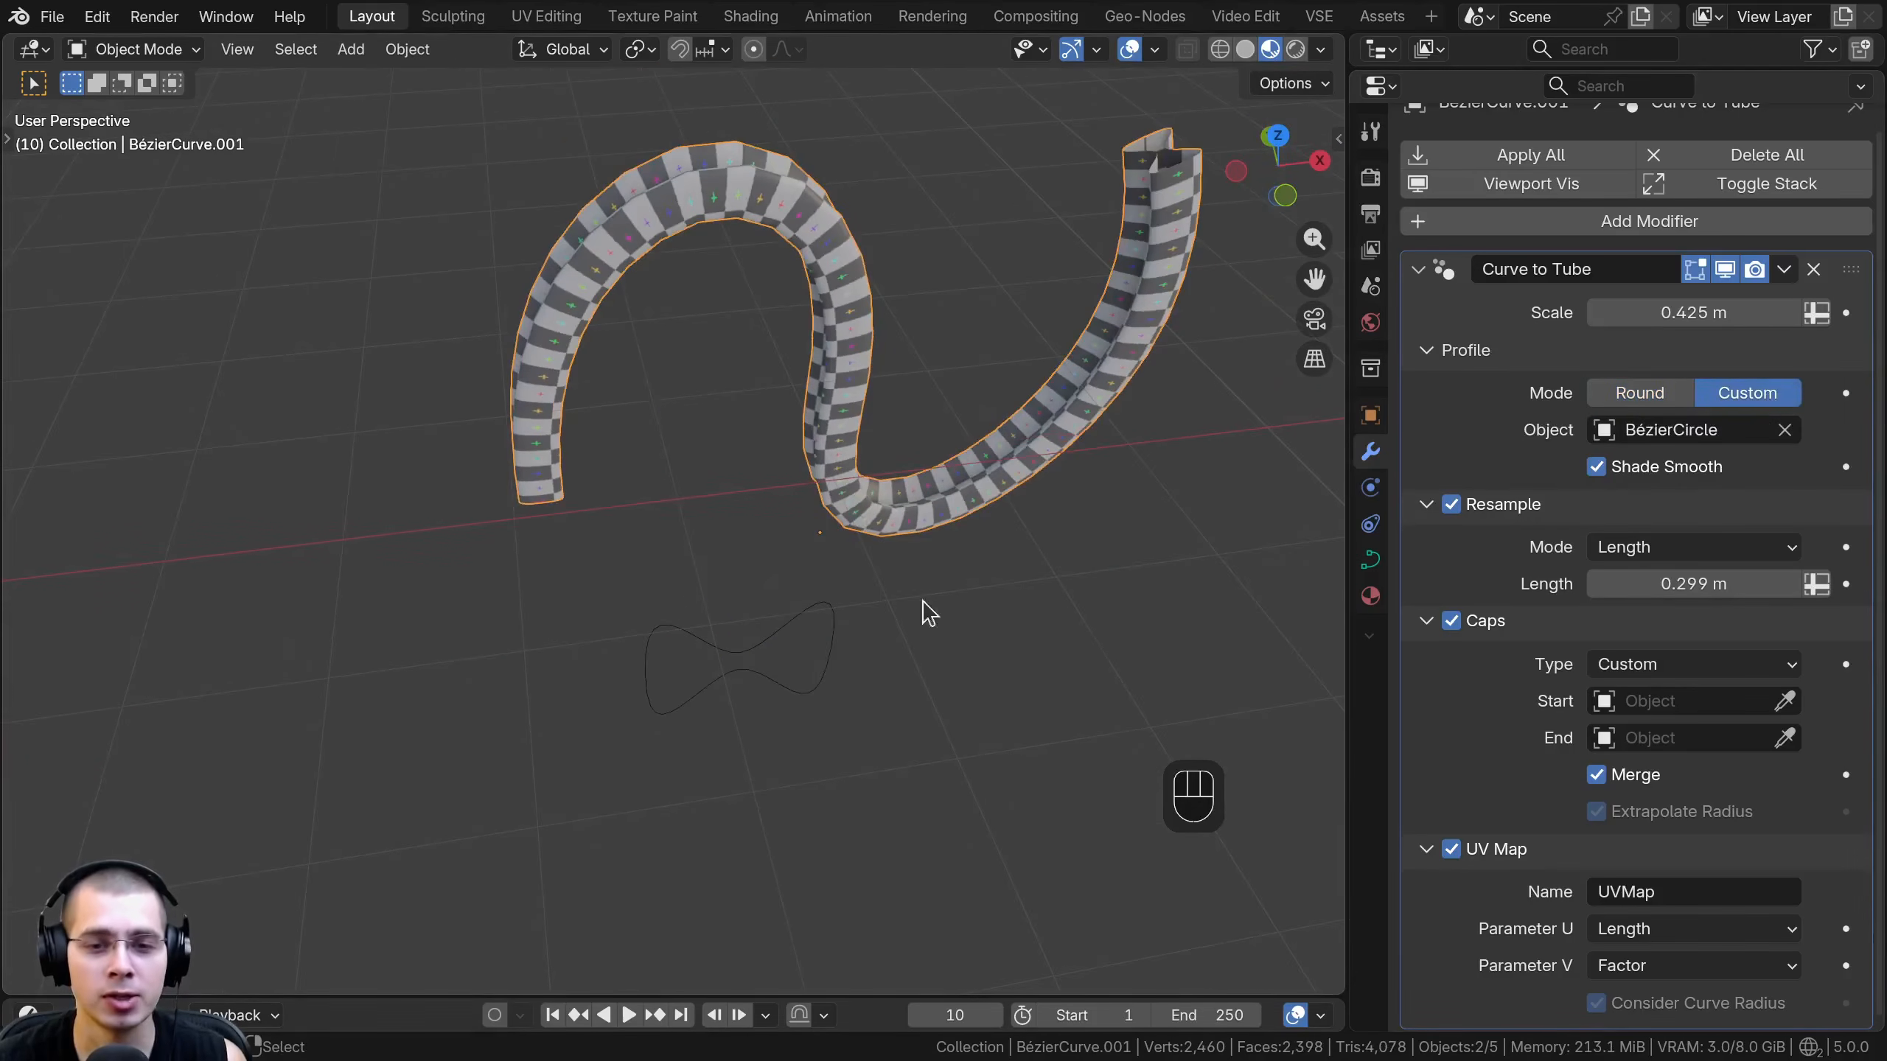
- Clear the tube's custom profile object and pick the bow-tie-shaped BézierCircle in the scene as the profile
{"action": "left_click", "coordinate": [1784, 430]}
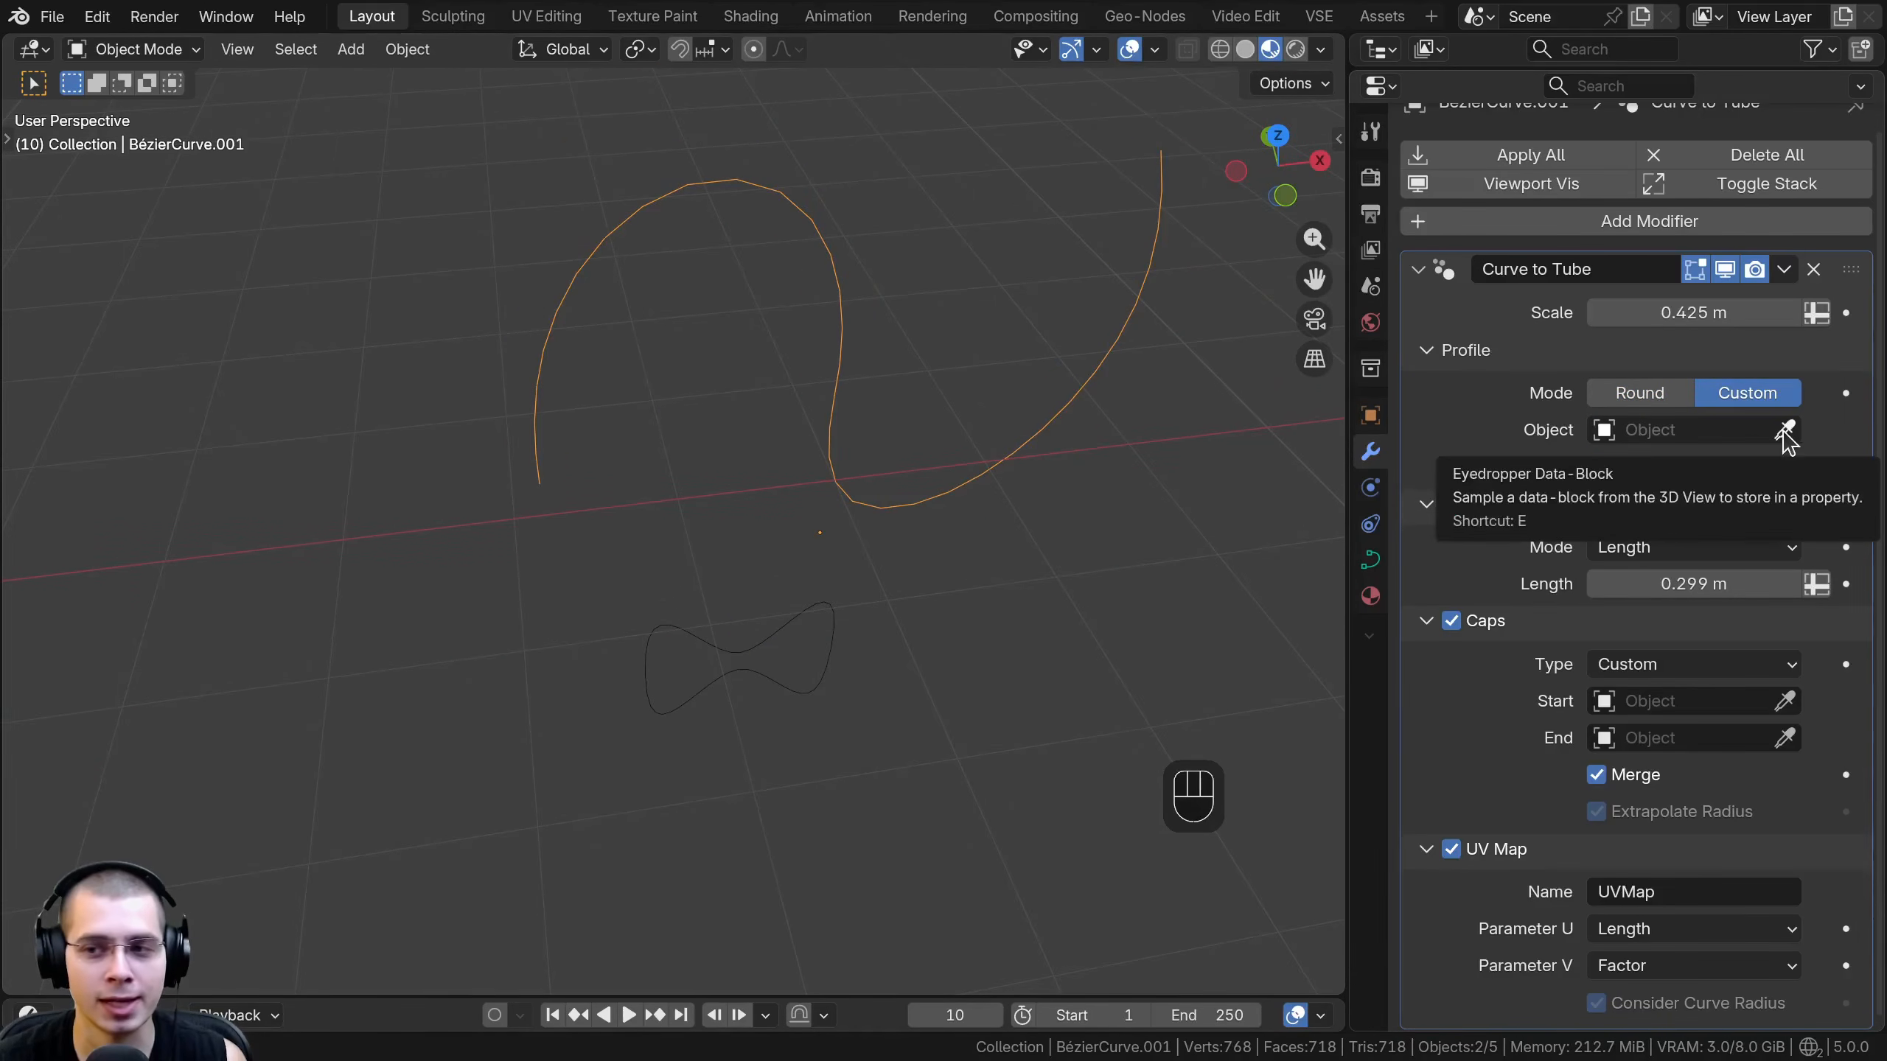
{"action": "left_click", "coordinate": [1785, 431]}
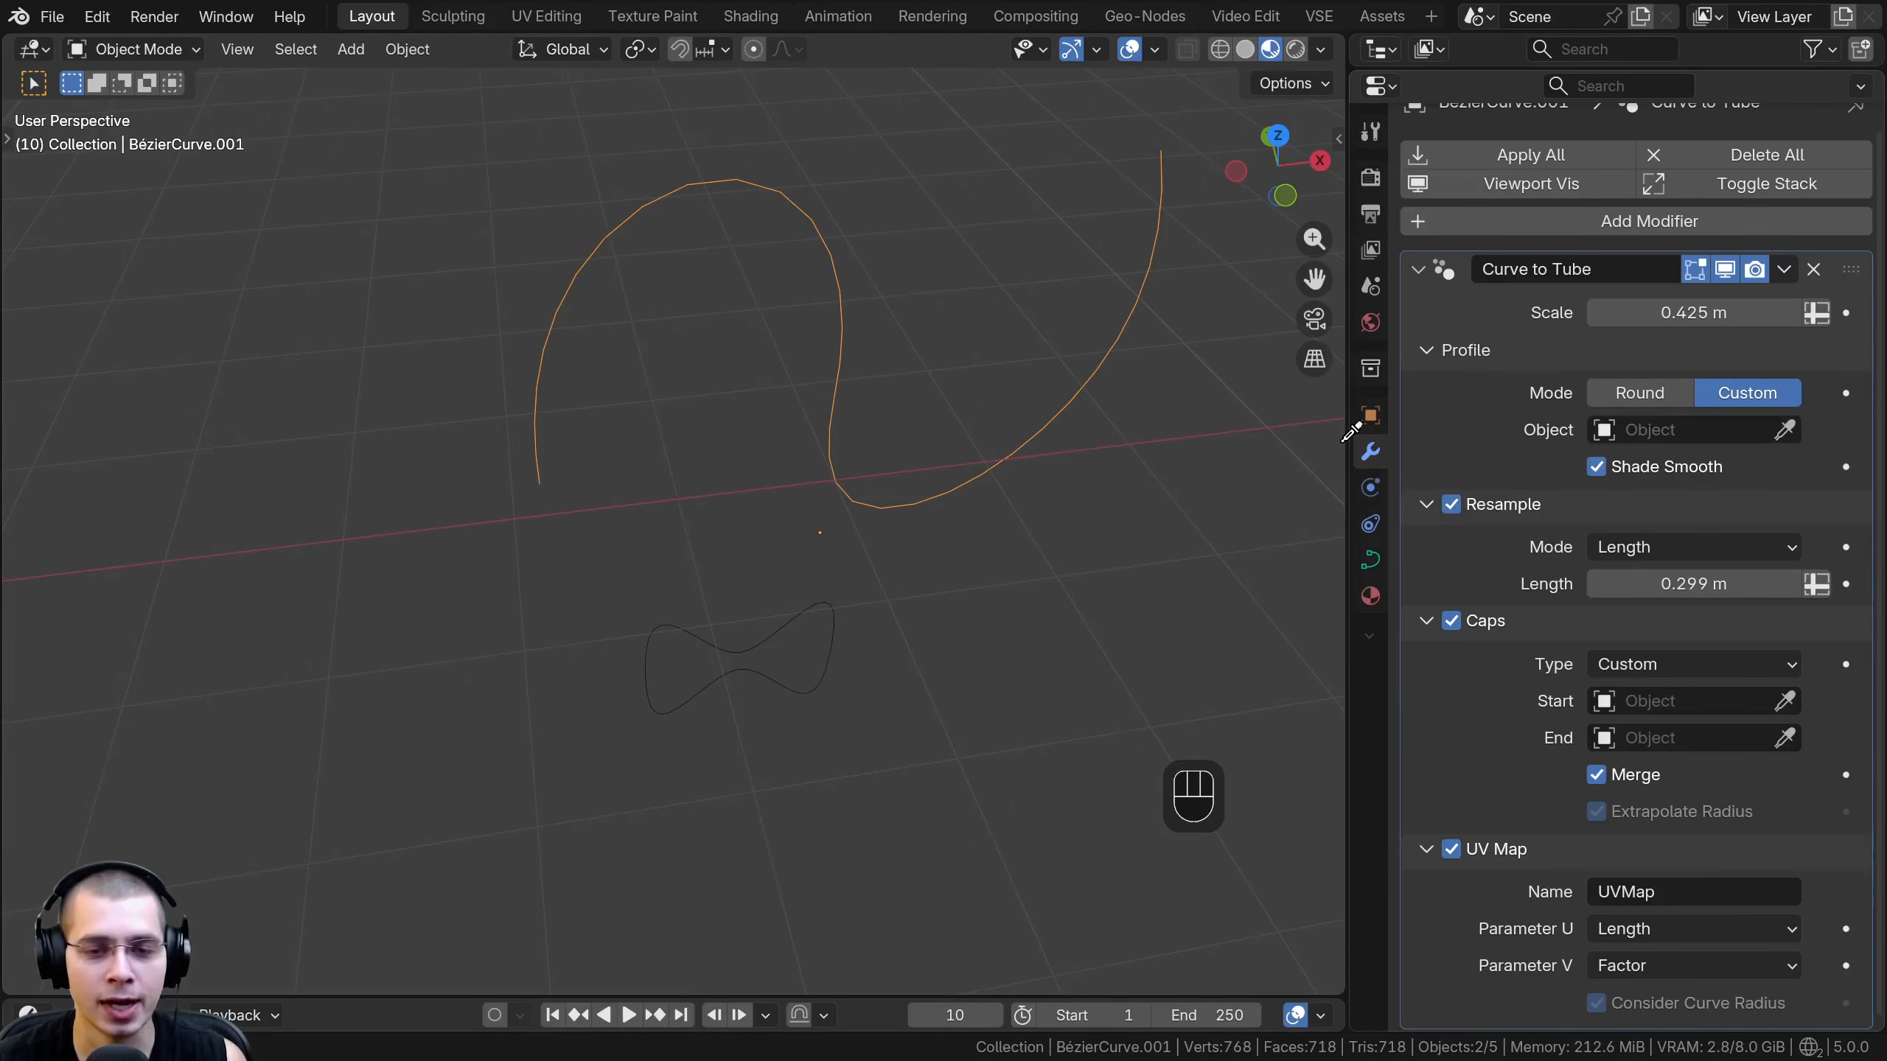
{"action": "left_click", "coordinate": [791, 617]}
- Examine the tube's open end and checkered surface to see how the custom profile shapes its cross-section
{"action": "middle_click_drag", "start_coordinate": [787, 635], "coordinate": [655, 490], "text": "shift"}
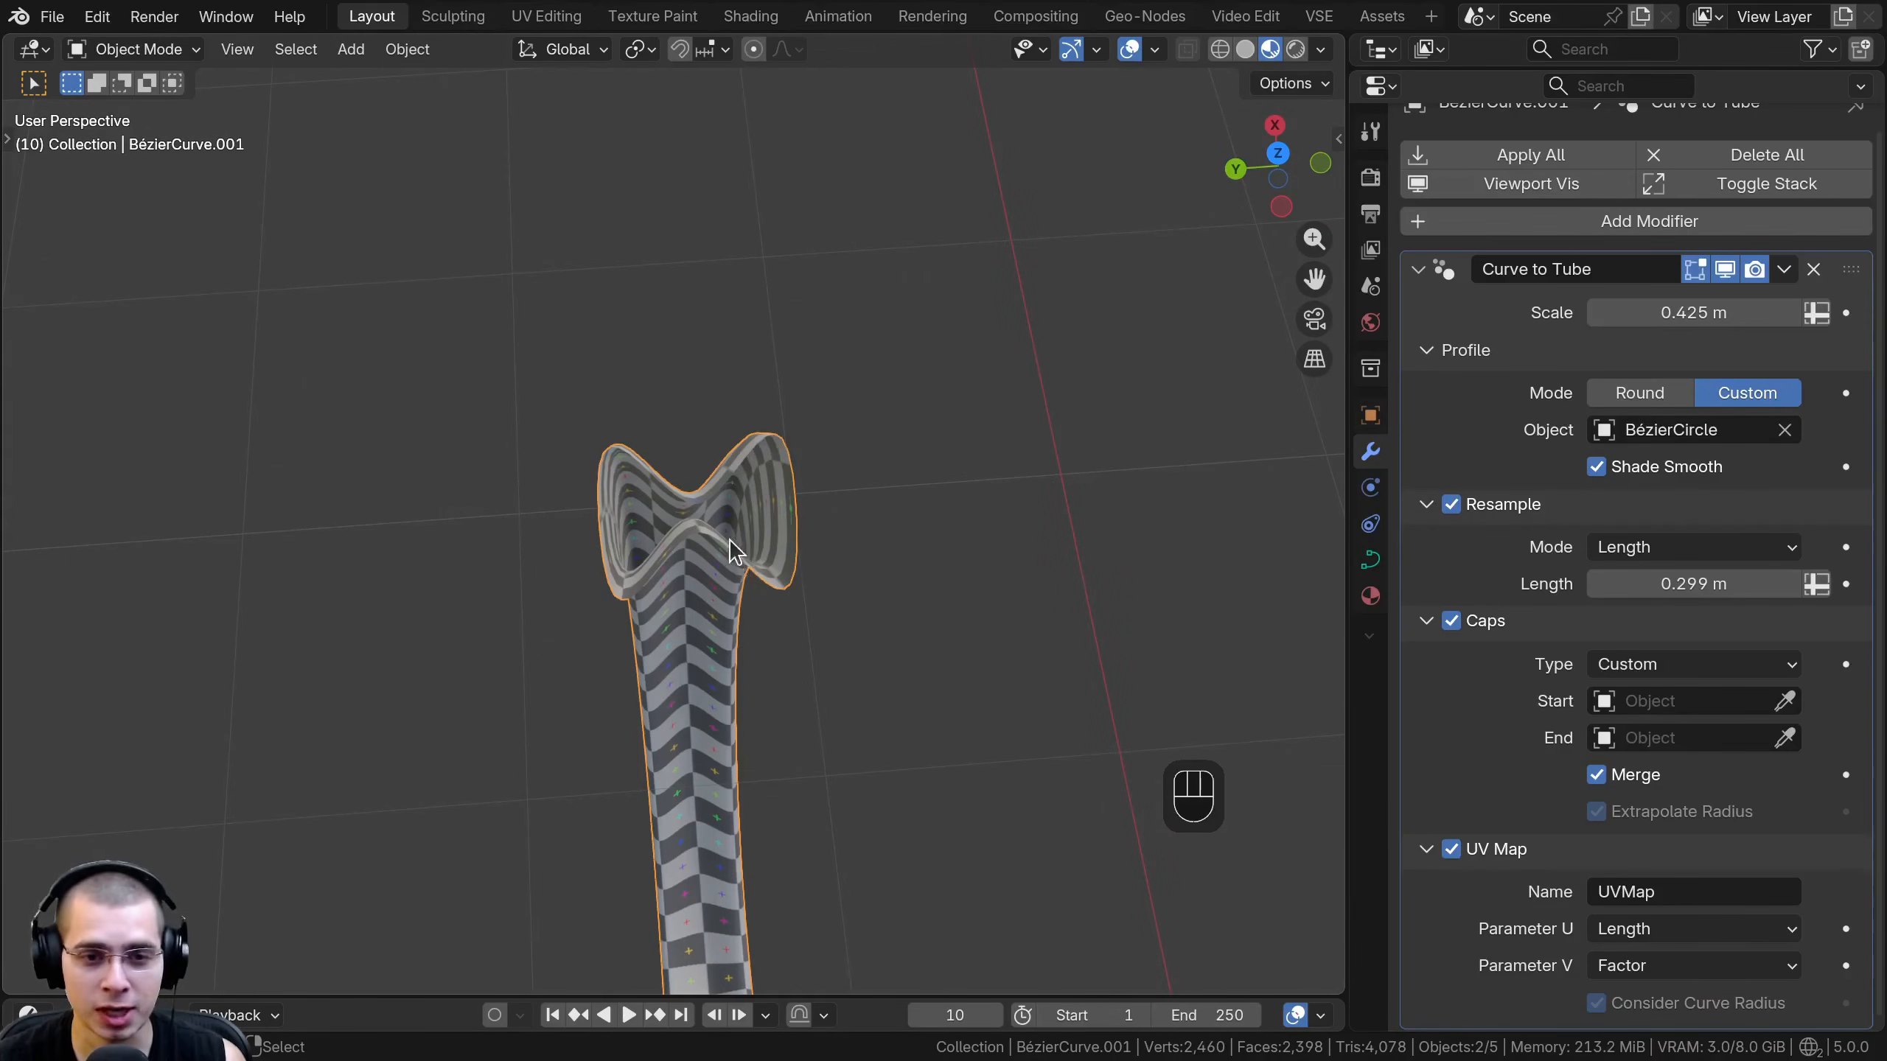
{"action": "middle_click_drag", "start_coordinate": [668, 508], "coordinate": [915, 411]}
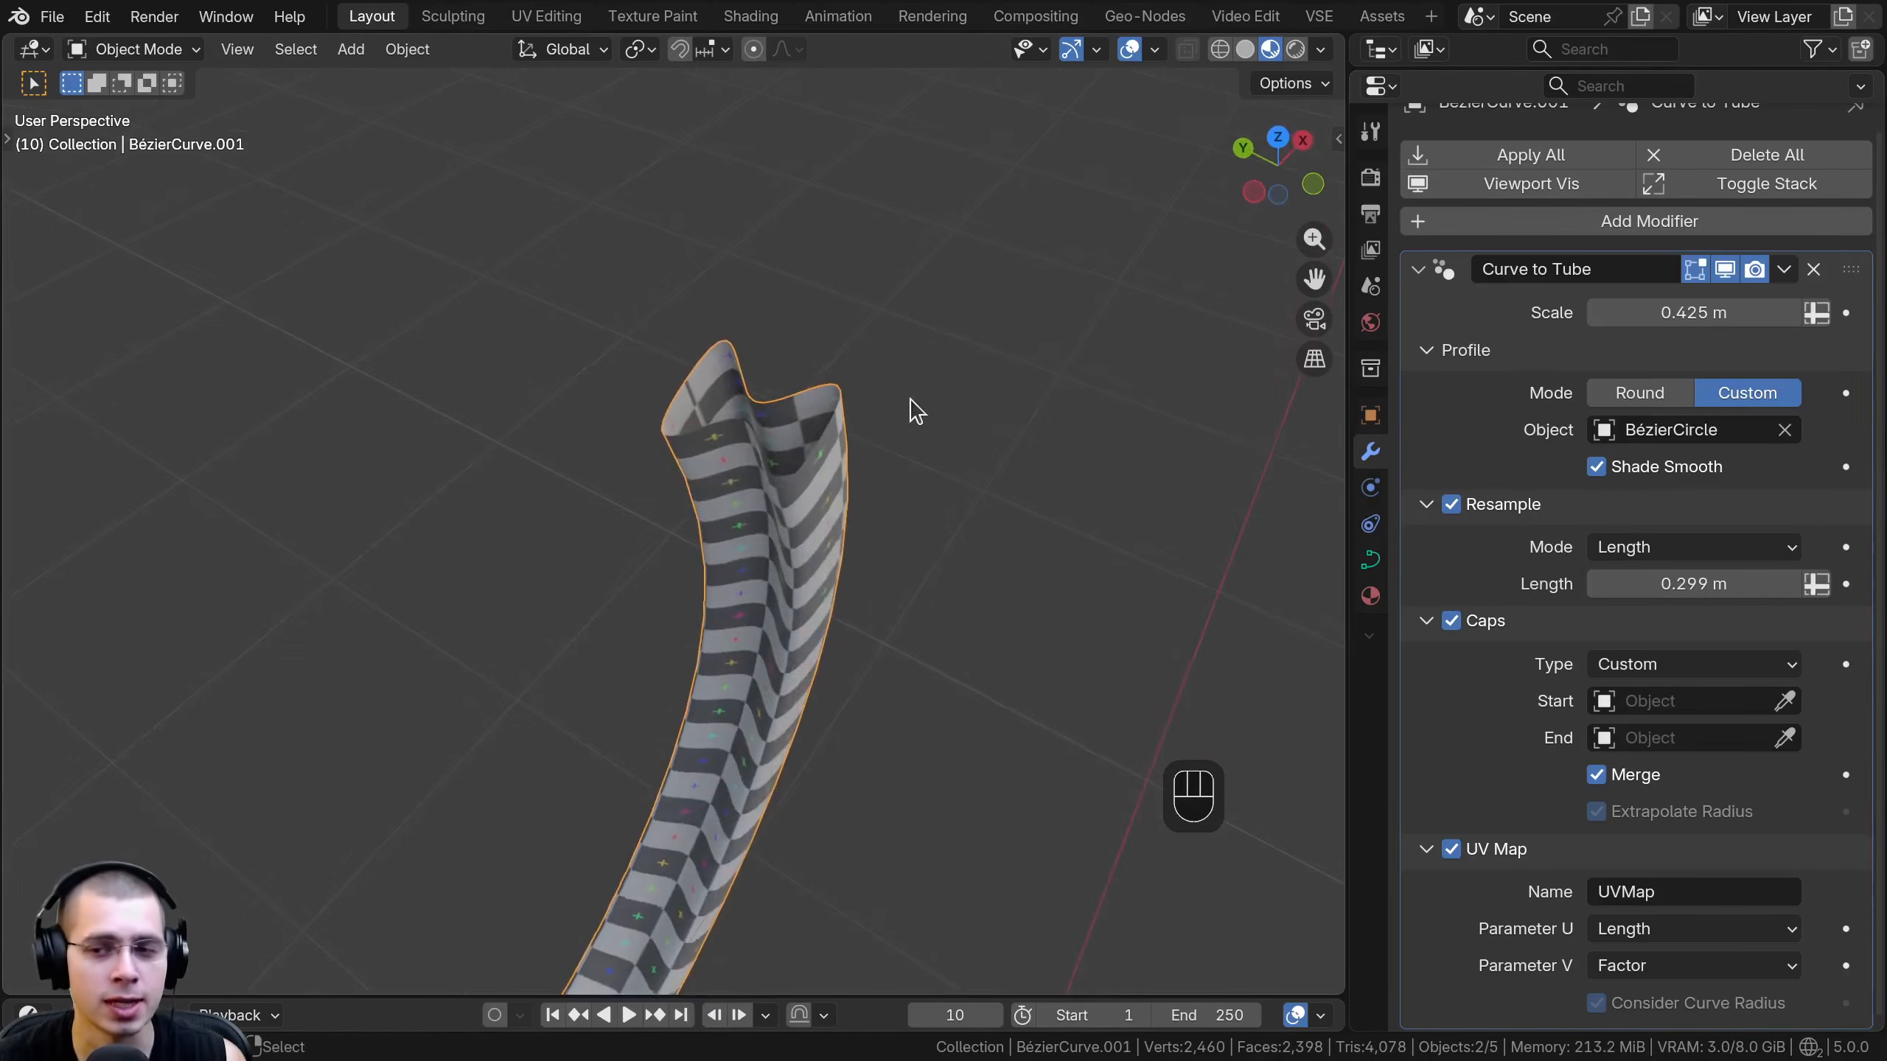
{"action": "scroll", "coordinate": [1636, 483], "scroll_direction": "up", "scroll_amount": 1}
{"action": "middle_click_drag", "start_coordinate": [876, 556], "coordinate": [663, 457]}
{"action": "scroll", "coordinate": [663, 456], "scroll_direction": "down", "scroll_amount": 5}
{"action": "middle_click_drag", "start_coordinate": [683, 491], "coordinate": [953, 468], "text": "shift"}
- Select the bow-tie-shaped Bézier circle and try scaling all its control points uniformly in Edit Mode
{"action": "left_click", "coordinate": [689, 722]}
{"action": "key", "text": "Tab"}
{"action": "key", "text": "a"}
{"action": "key", "text": "a"}
{"action": "key", "text": "s"}
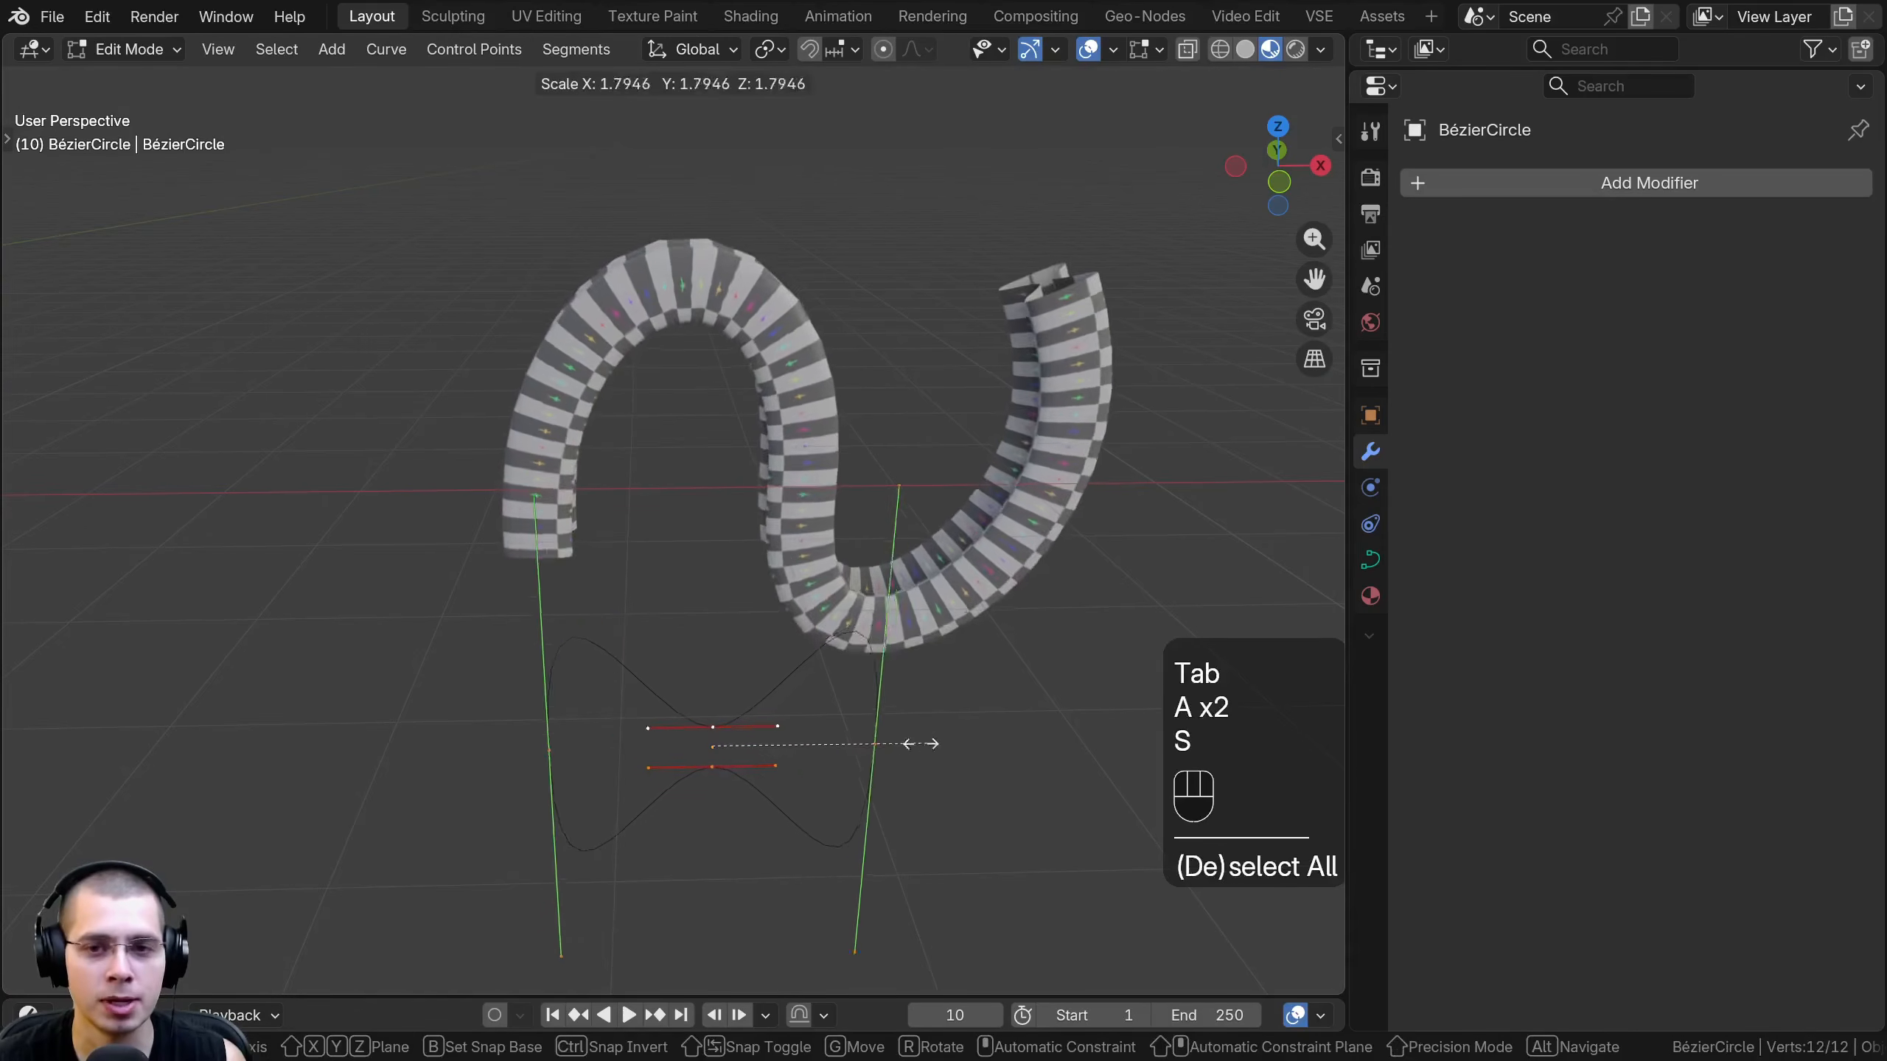
- Try scaling the profile circle's upper and lower middle control points apart along the global Z axis
{"action": "left_click", "coordinate": [707, 686]}
{"action": "key", "text": "a"}
{"action": "key", "text": "s"}
{"action": "key", "text": "z"}
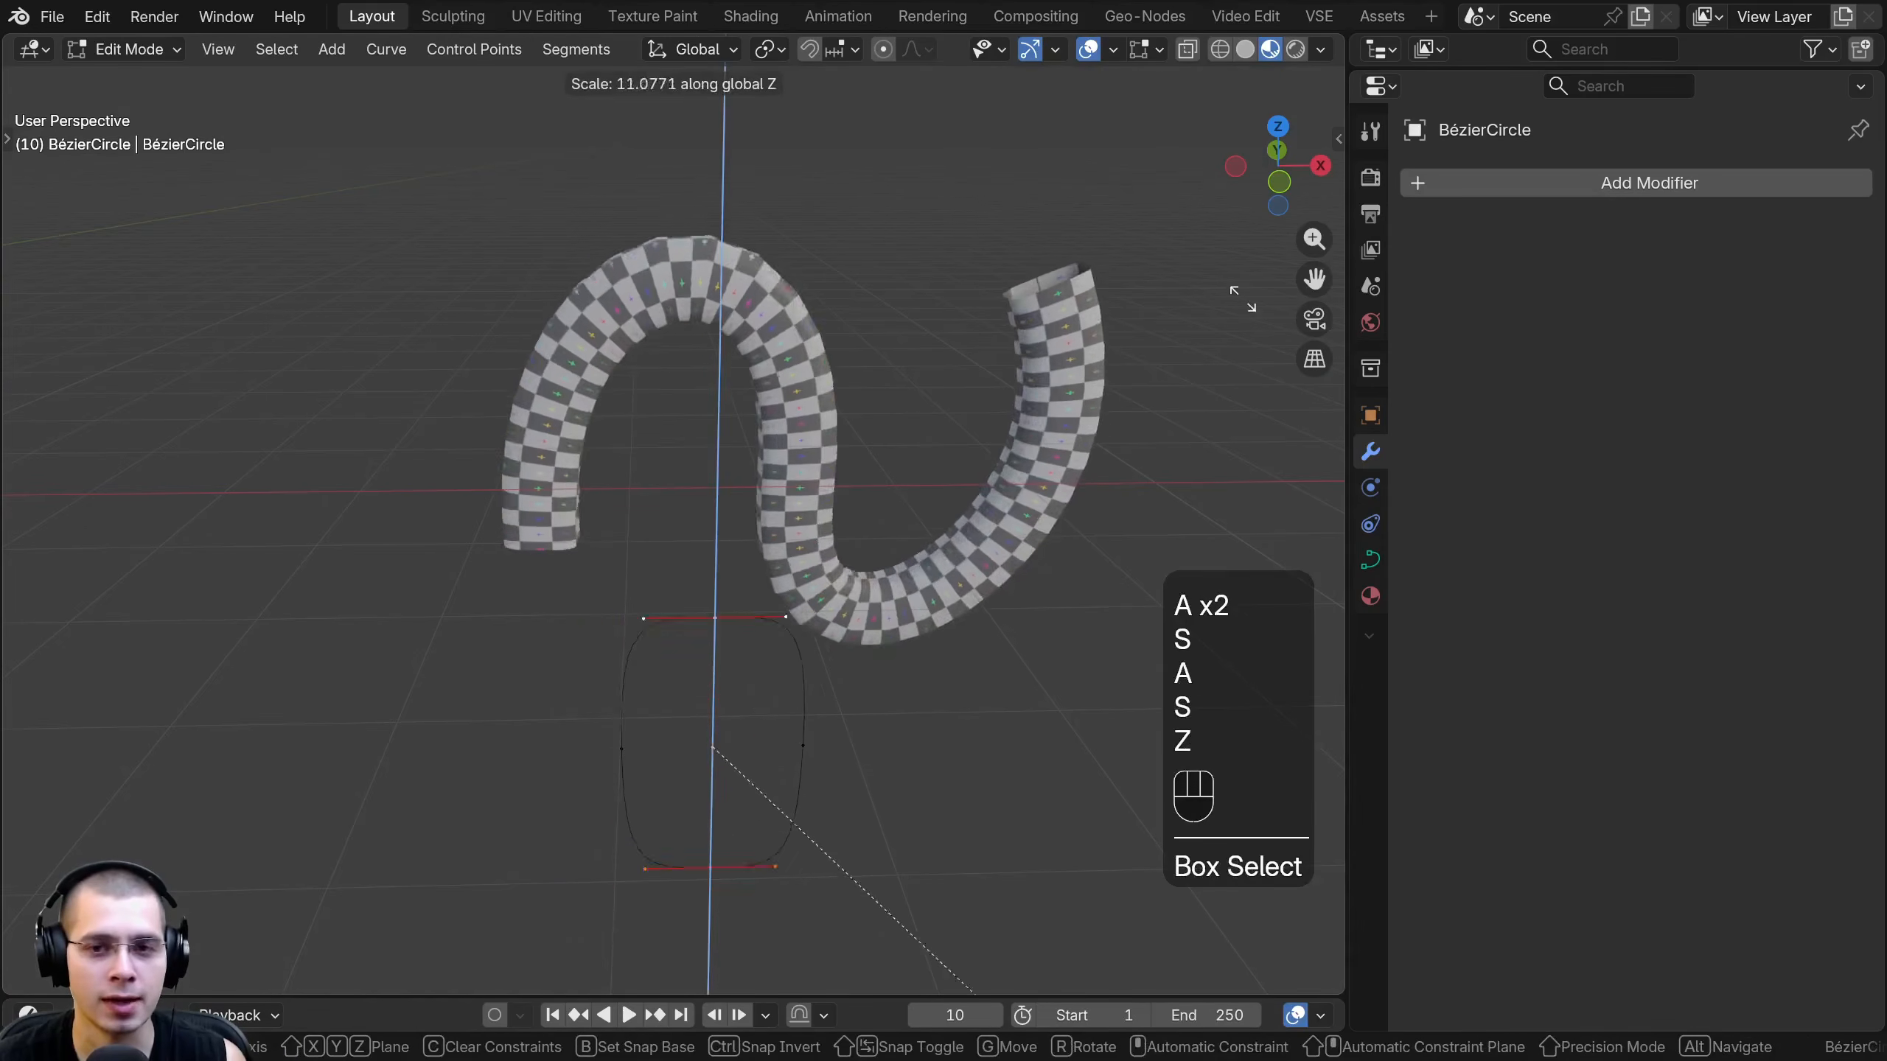
{"action": "right_click", "coordinate": [1030, 895]}
- Try moving the profile circle's right control point outward about 1.745 m along the global X axis
{"action": "right_click", "coordinate": [800, 726]}
{"action": "key", "text": "g"}
{"action": "middle_click", "coordinate": [907, 725]}
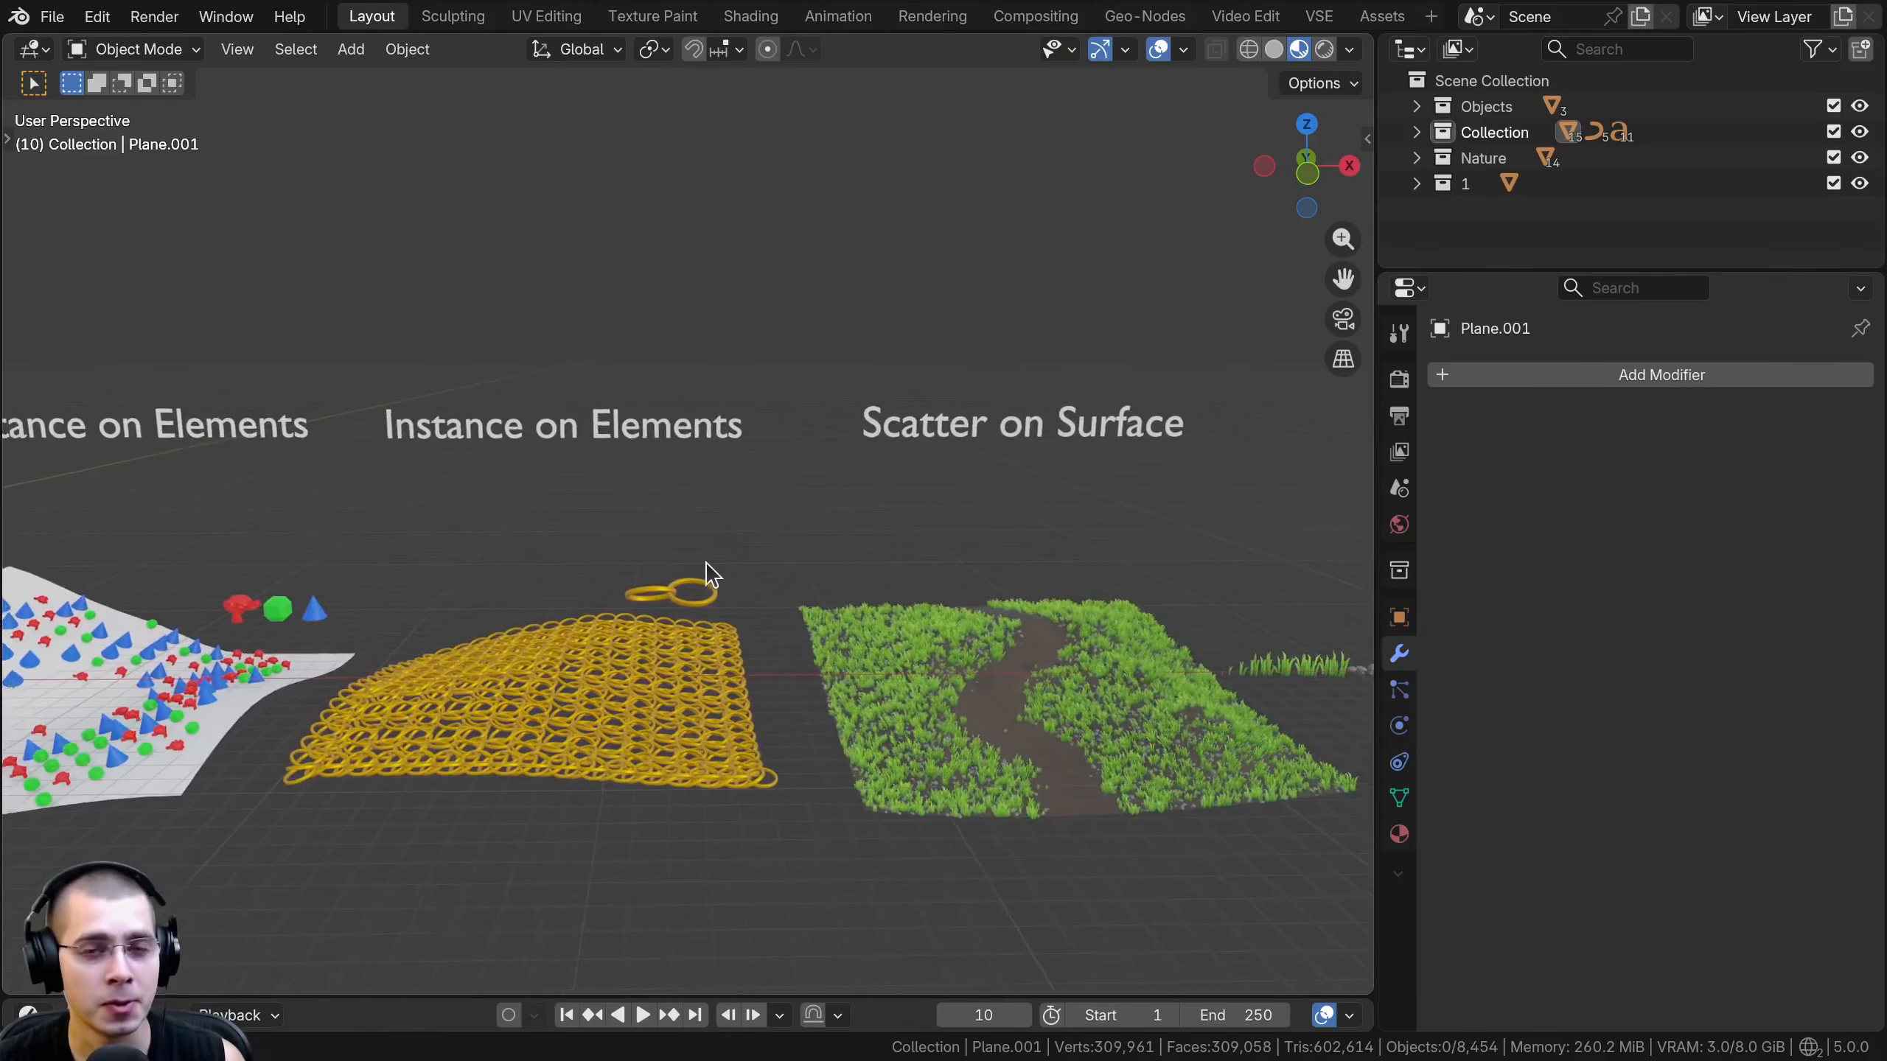
- Survey the labelled modifier examples from Curve to Tube back to Geometry Input, and open the list of available modifiers
{"action": "middle_click_drag", "start_coordinate": [686, 572], "coordinate": [1316, 556], "text": "shift"}
{"action": "middle_click_drag", "start_coordinate": [1363, 553], "coordinate": [1445, 563], "text": "shift"}
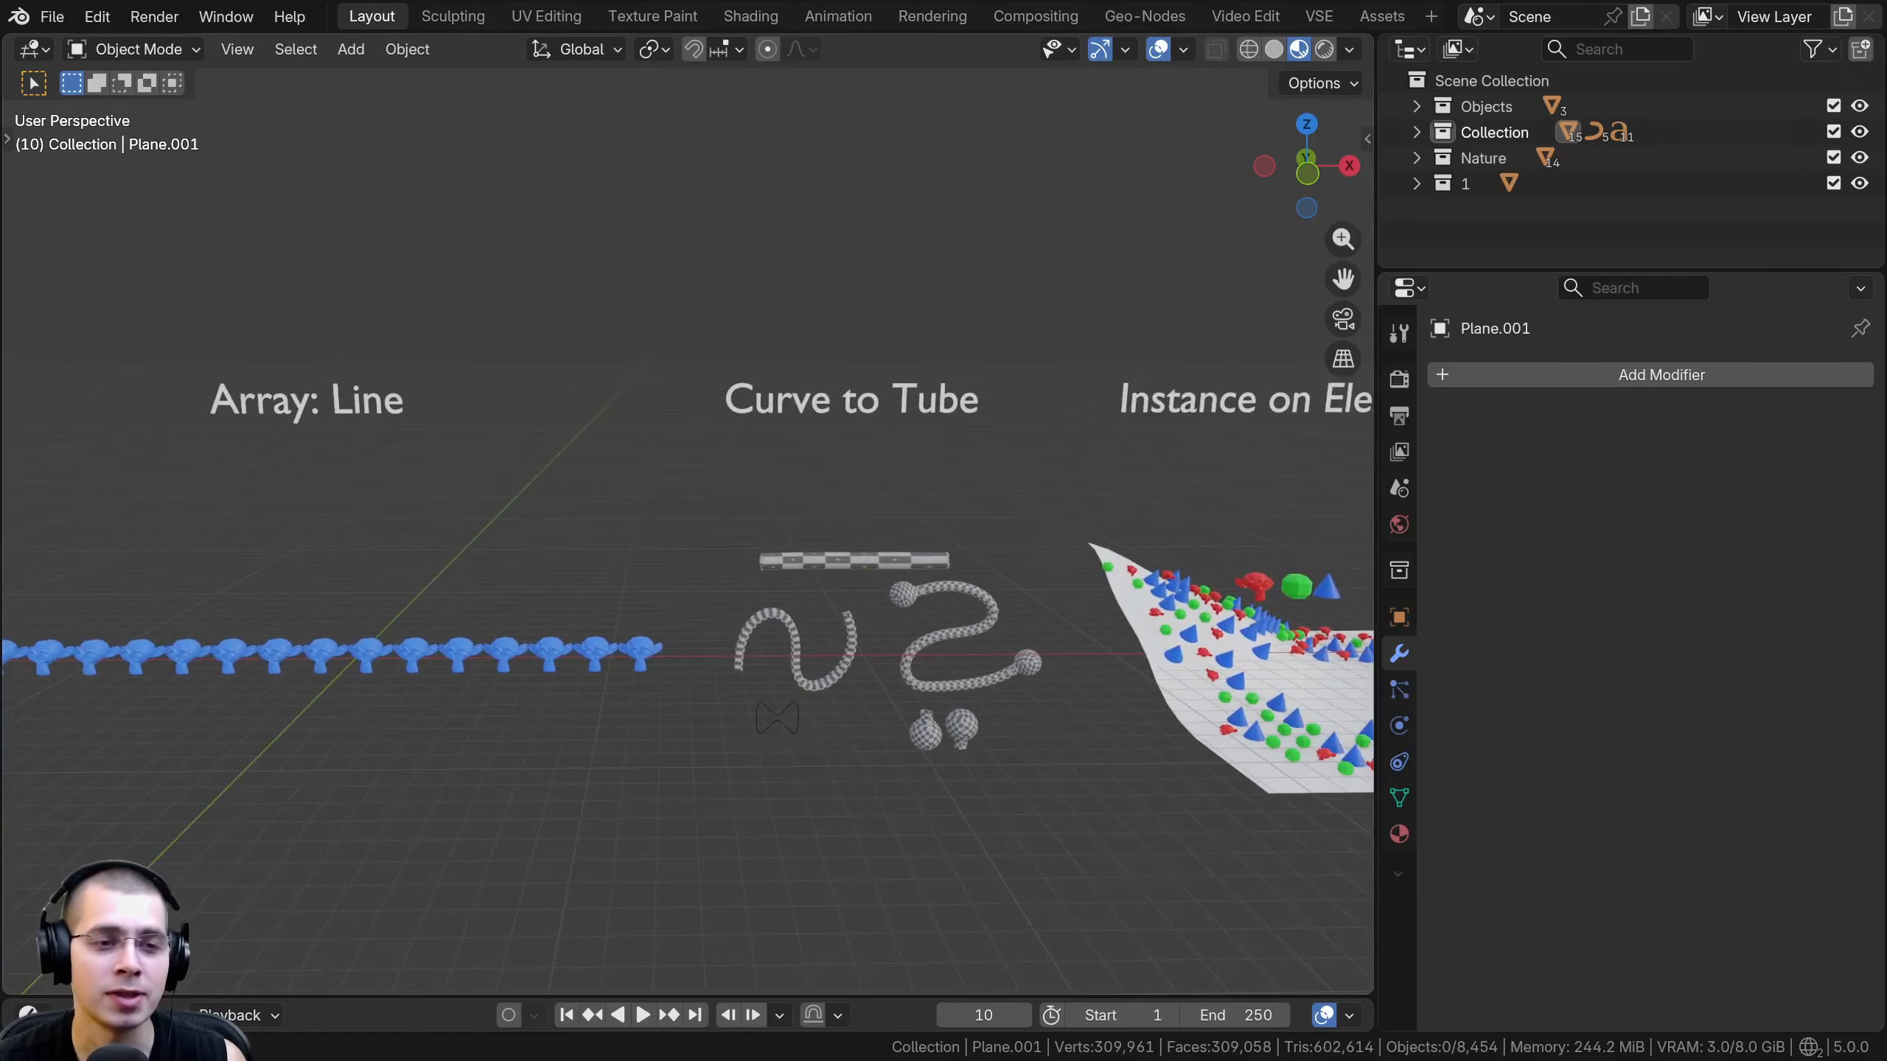
{"action": "middle_click_drag", "start_coordinate": [524, 435], "coordinate": [871, 514], "text": "shift"}
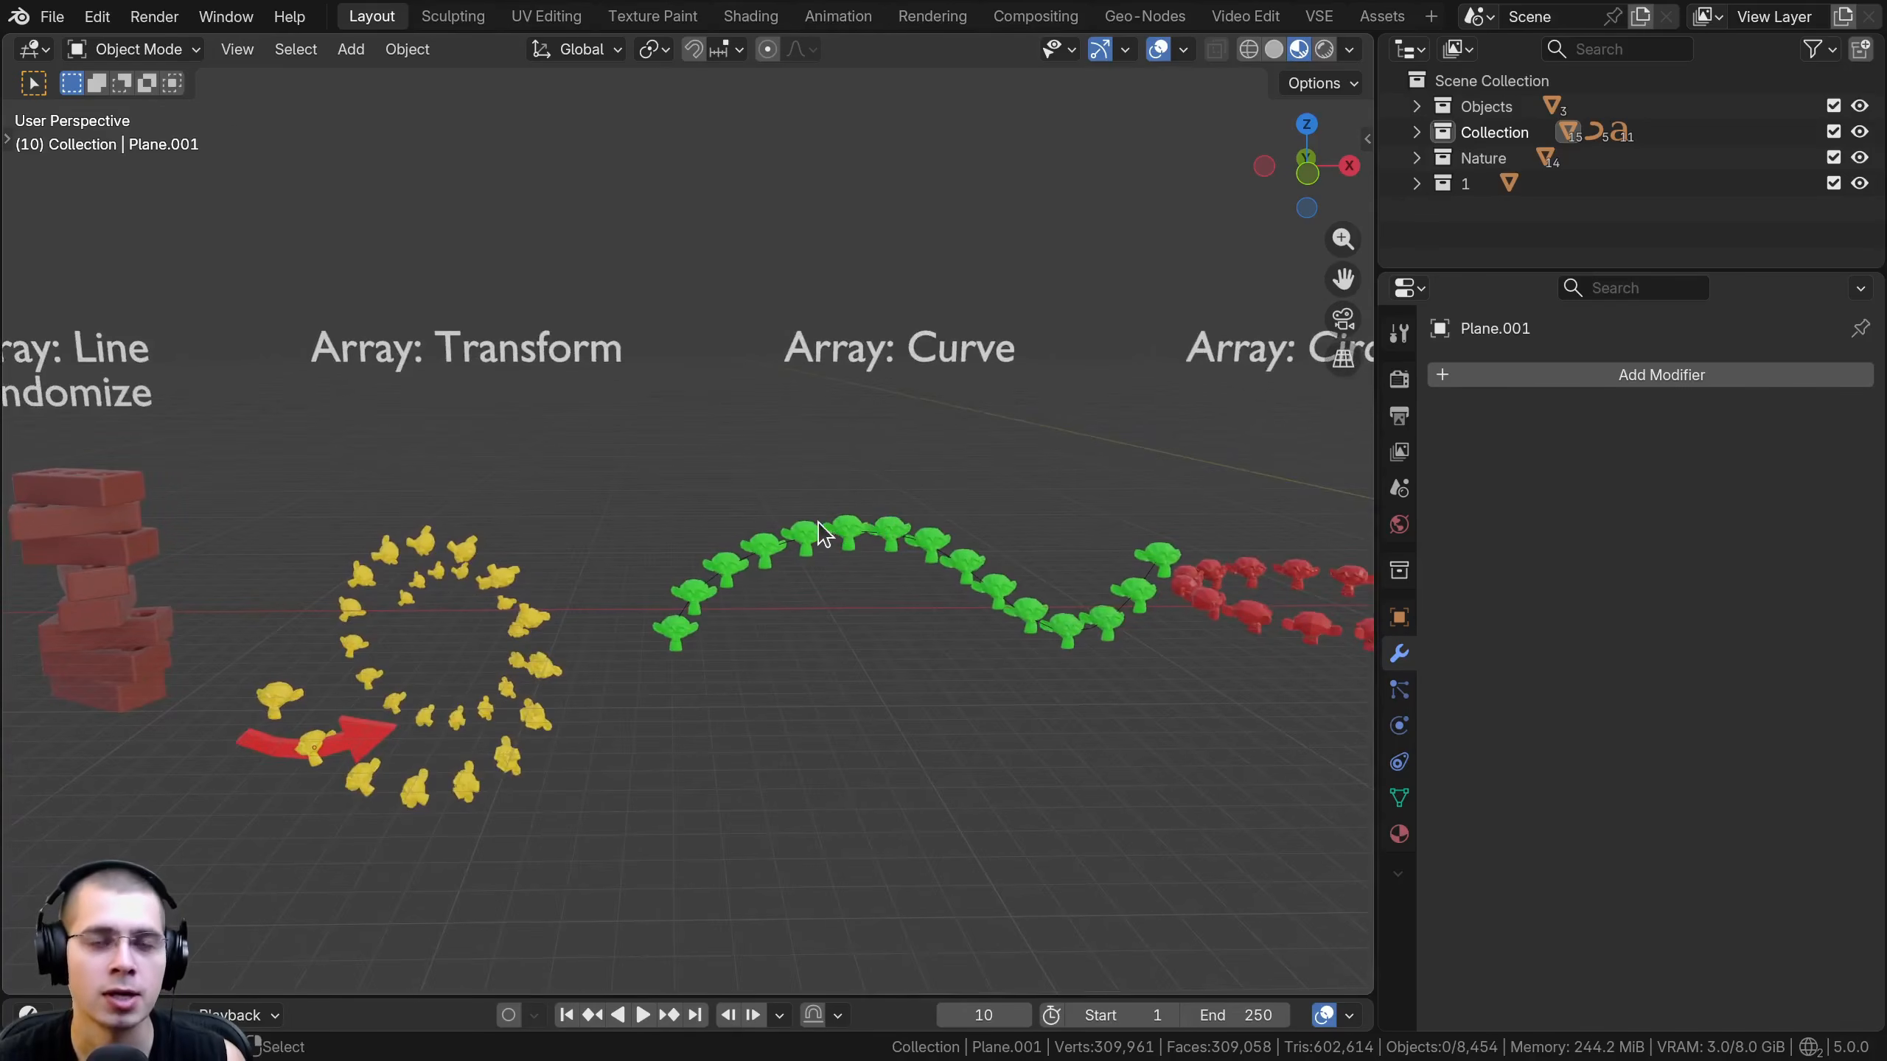
{"action": "middle_click_drag", "start_coordinate": [468, 606], "coordinate": [1062, 627], "text": "shift"}
{"action": "key", "text": "shift+a"}
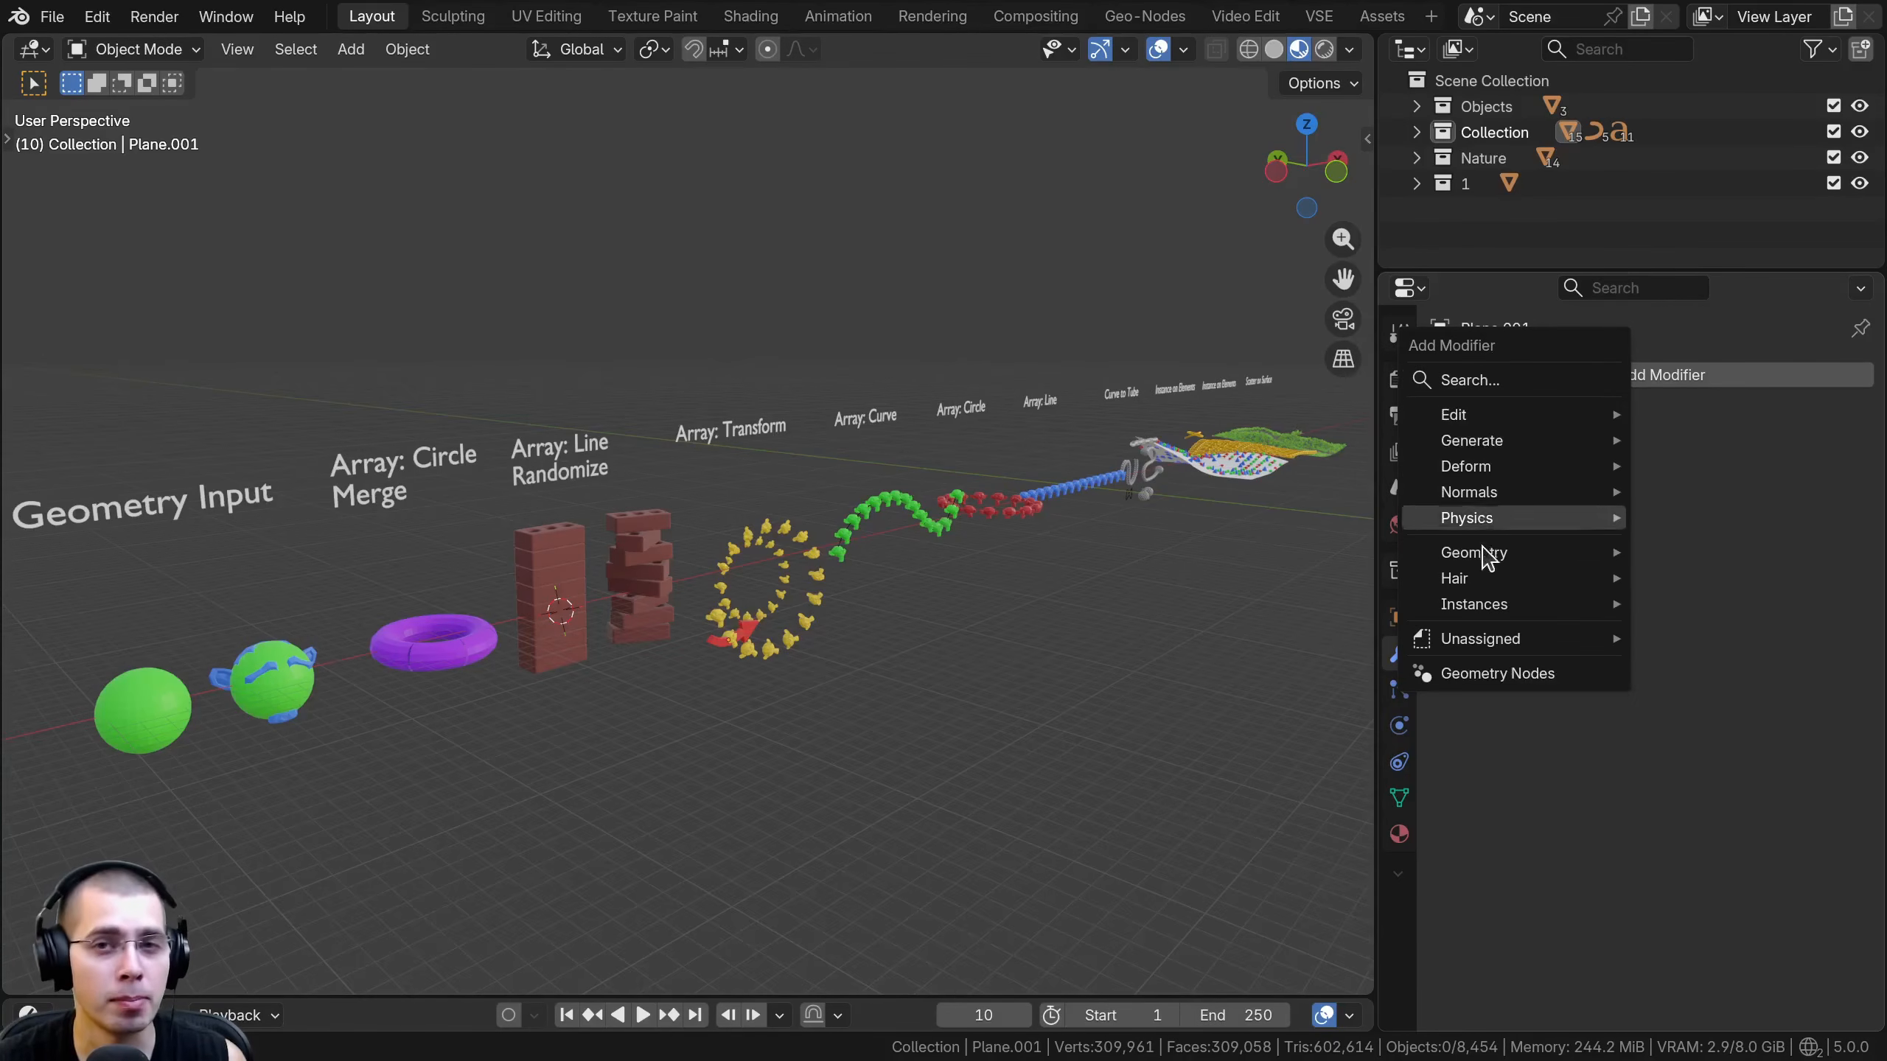